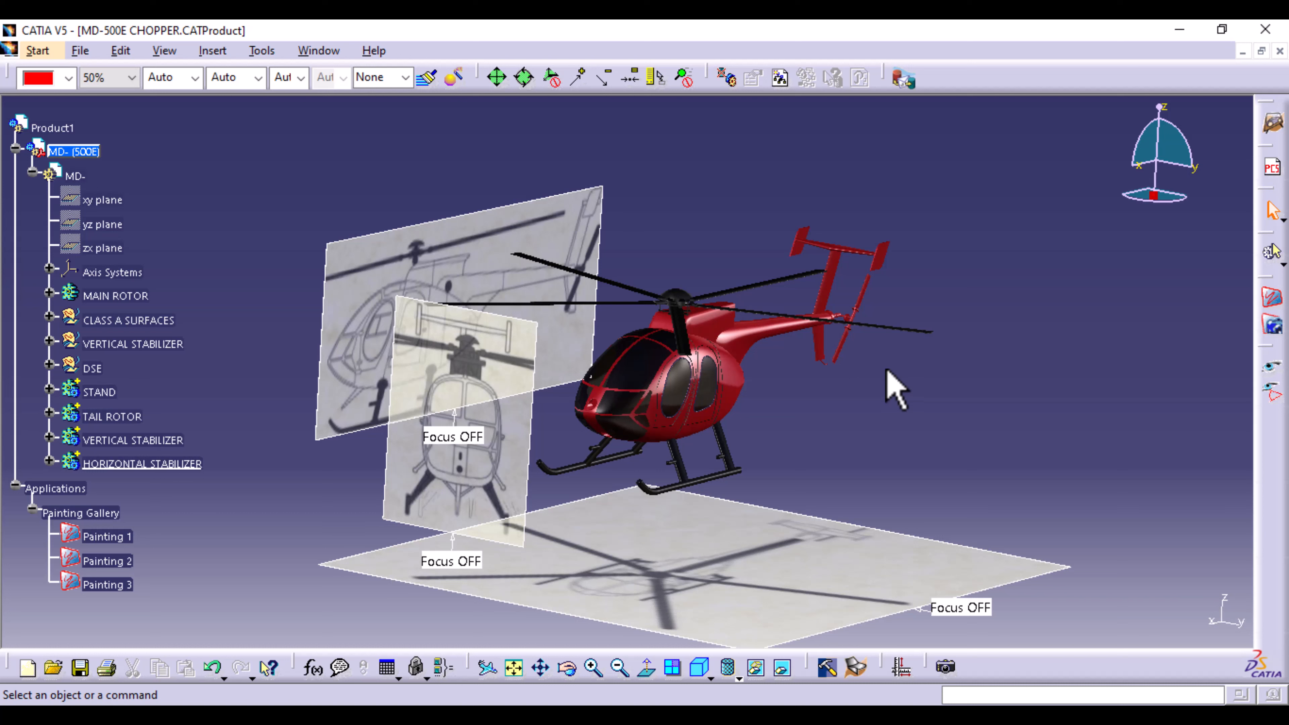
Inspect the red MD-500E helicopter model and its three blueprint planes from several angles, including a close view of the cockpit.
{"action": "mouse_move", "coordinate": [897, 461]}
{"action": "middle_mouse_down"}
{"action": "mouse_move", "coordinate": [865, 361]}
{"action": "mouse_move", "coordinate": [871, 409]}
{"action": "middle_mouse_up"}
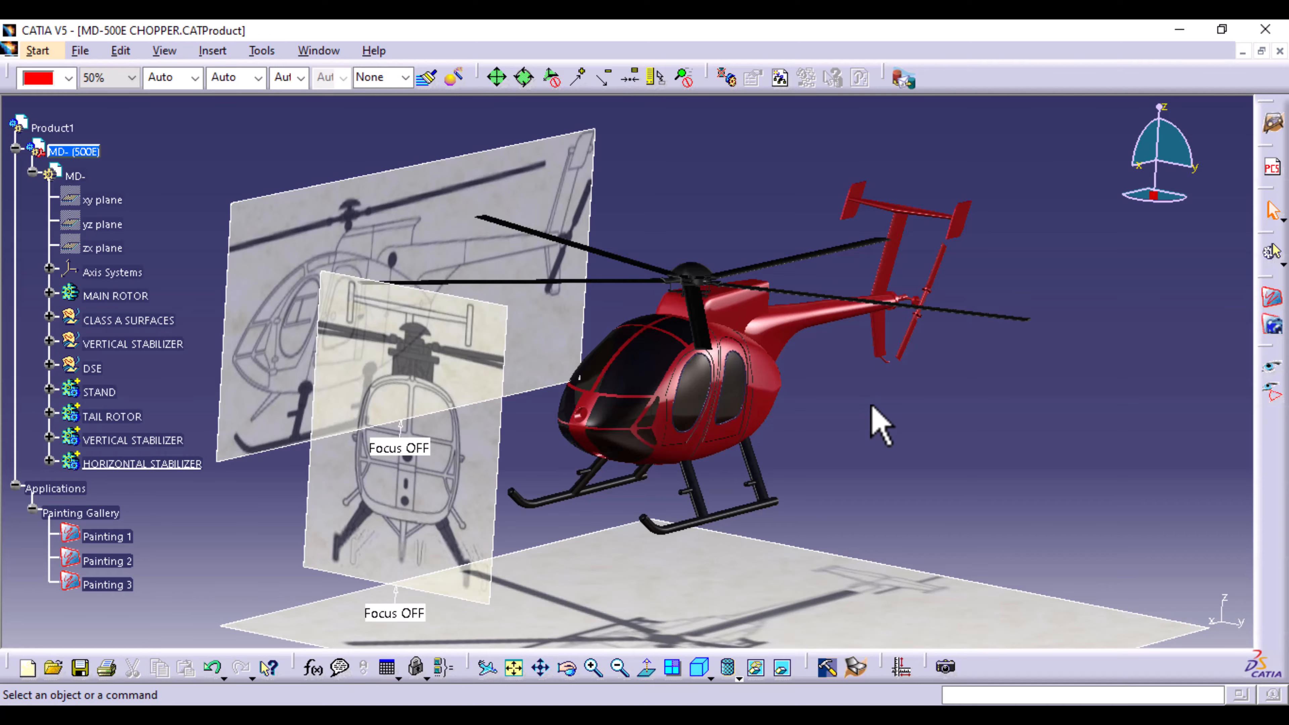
{"action": "mouse_move", "coordinate": [906, 451]}
{"action": "middle_mouse_down"}
{"action": "mouse_move", "coordinate": [851, 394]}
{"action": "mouse_move", "coordinate": [747, 506]}
{"action": "mouse_move", "coordinate": [848, 449]}
{"action": "mouse_move", "coordinate": [920, 449]}
{"action": "mouse_move", "coordinate": [825, 469]}
{"action": "mouse_move", "coordinate": [908, 446]}
{"action": "middle_mouse_up"}
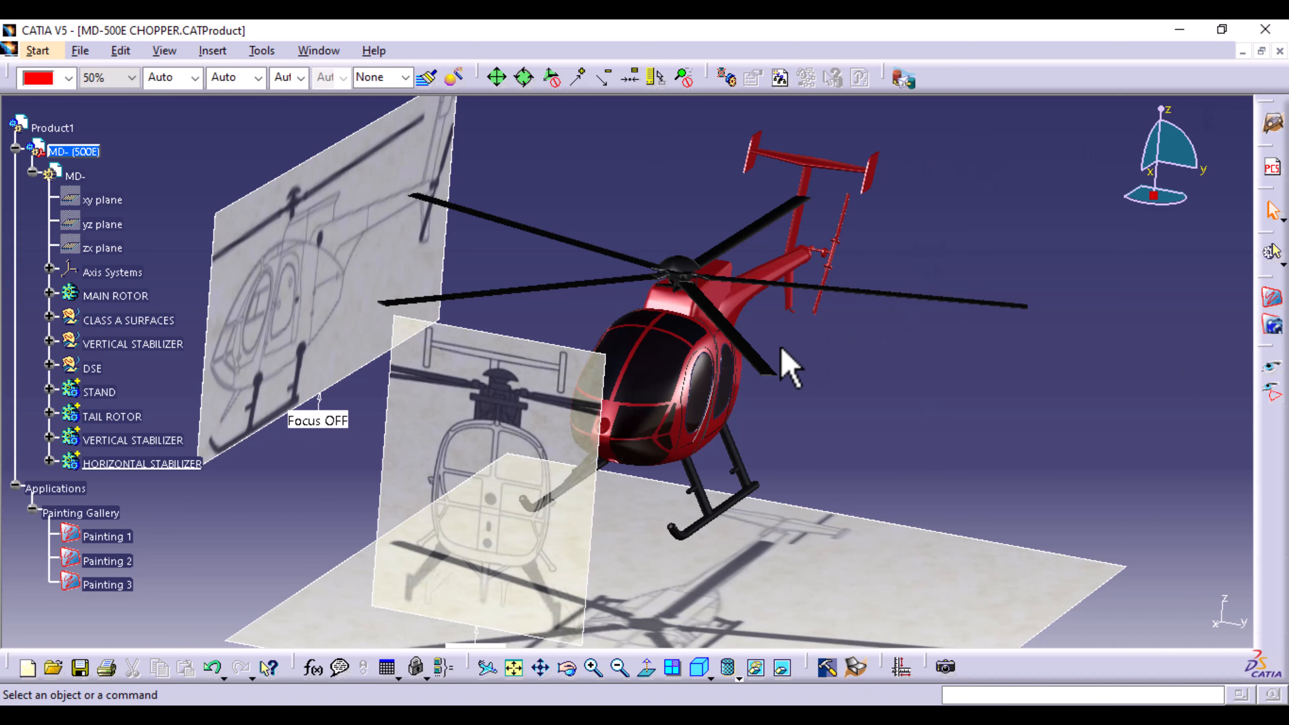
{"action": "mouse_move", "coordinate": [828, 394]}
{"action": "middle_mouse_down"}
{"action": "mouse_move", "coordinate": [690, 366]}
{"action": "mouse_move", "coordinate": [820, 409]}
{"action": "mouse_move", "coordinate": [834, 437]}
{"action": "mouse_move", "coordinate": [807, 356]}
{"action": "mouse_move", "coordinate": [800, 265]}
{"action": "mouse_move", "coordinate": [808, 498]}
{"action": "mouse_move", "coordinate": [855, 429]}
{"action": "mouse_move", "coordinate": [715, 472]}
{"action": "mouse_move", "coordinate": [820, 351]}
{"action": "mouse_move", "coordinate": [831, 415]}
{"action": "middle_mouse_up"}
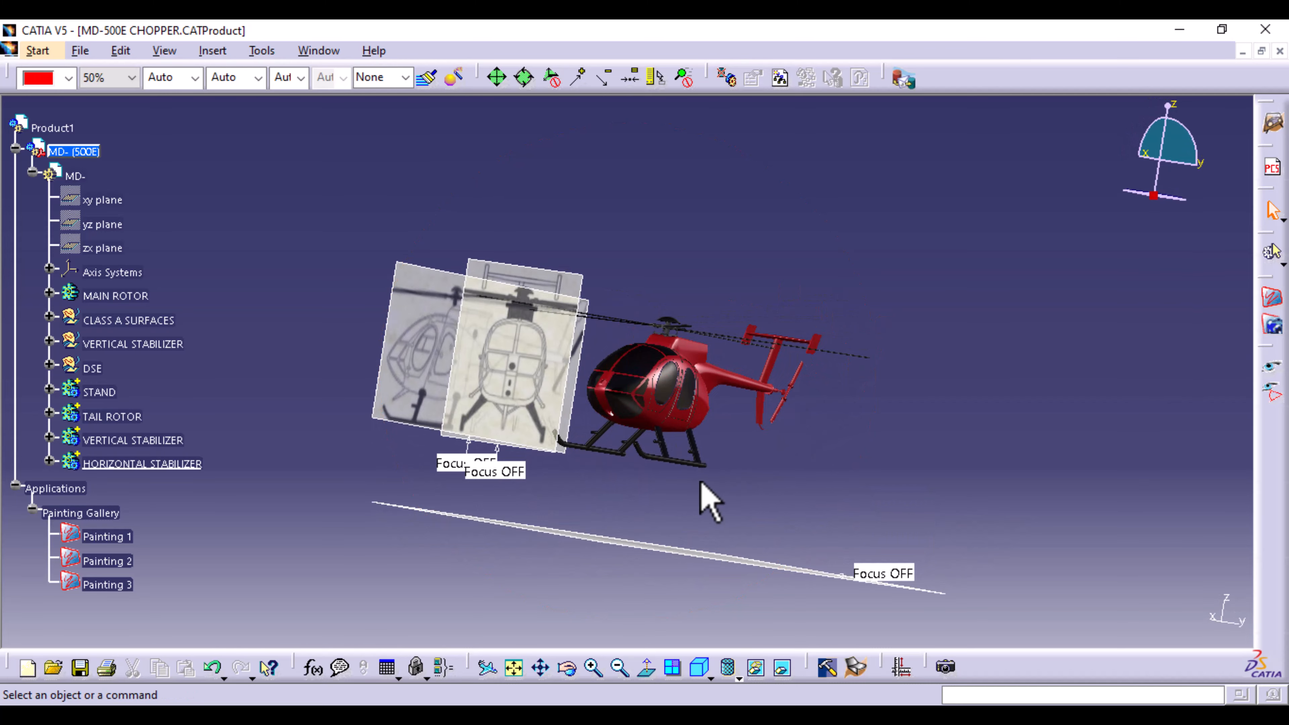
{"action": "middle_click_drag", "start_coordinate": [704, 495], "coordinate": [705, 528]}
{"action": "middle_click_drag", "start_coordinate": [785, 481], "coordinate": [769, 276]}
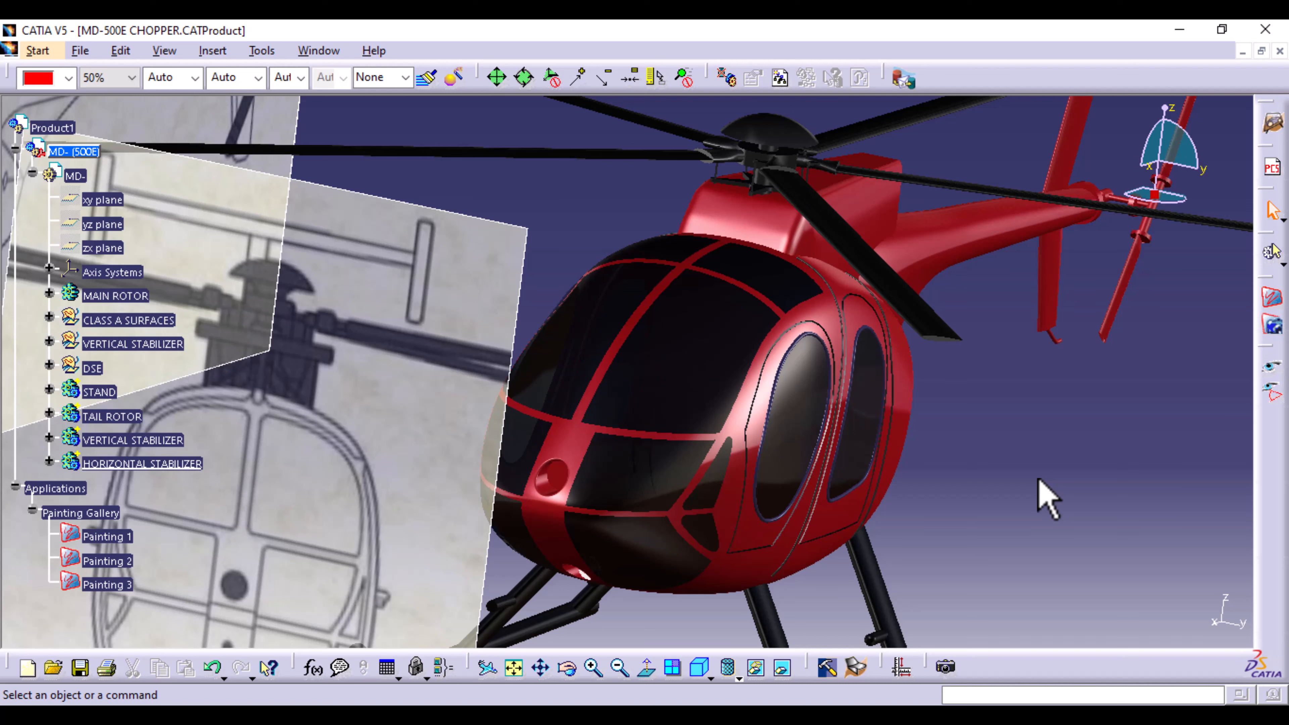
{"action": "middle_click_drag", "start_coordinate": [1017, 398], "coordinate": [1001, 510]}
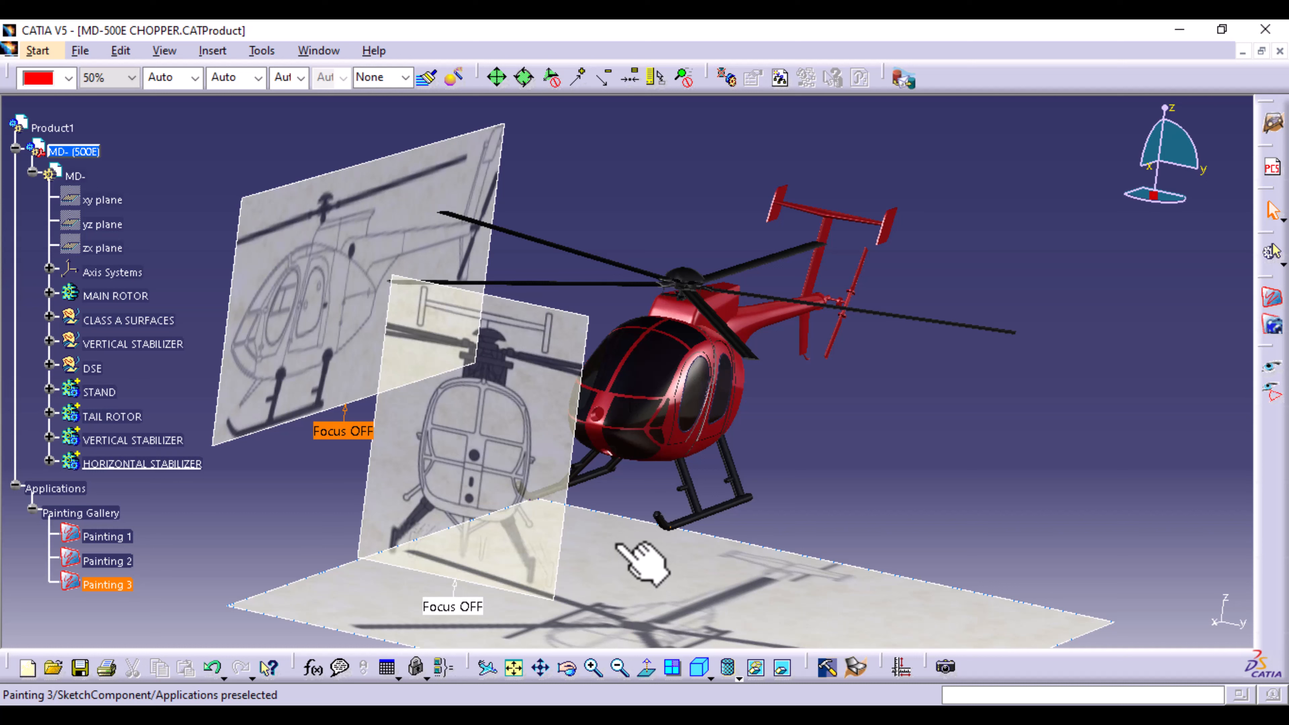
Switch to File Explorer and open the MD-500E BLUEPRINT image from the MD 500E 1989 folder, closing the extra viewer window.
{"action": "key", "text": "alt+Tab"}
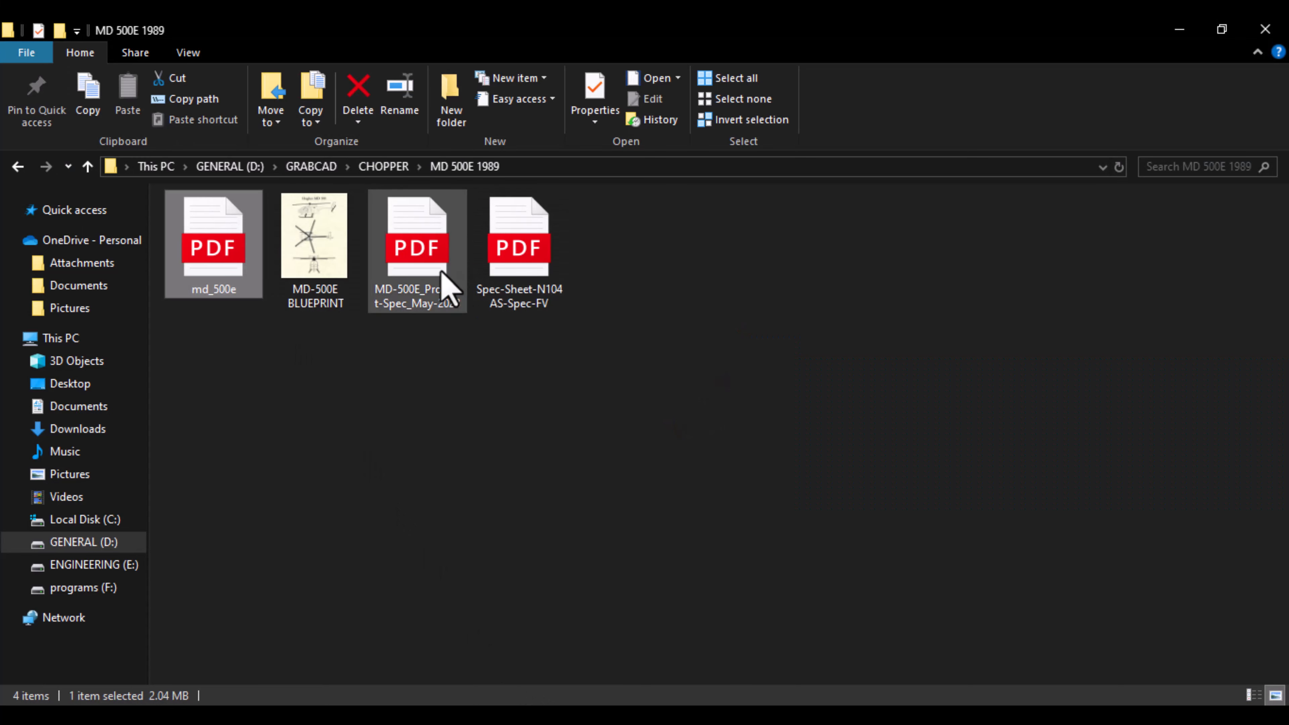
{"action": "double_click", "coordinate": [341, 275]}
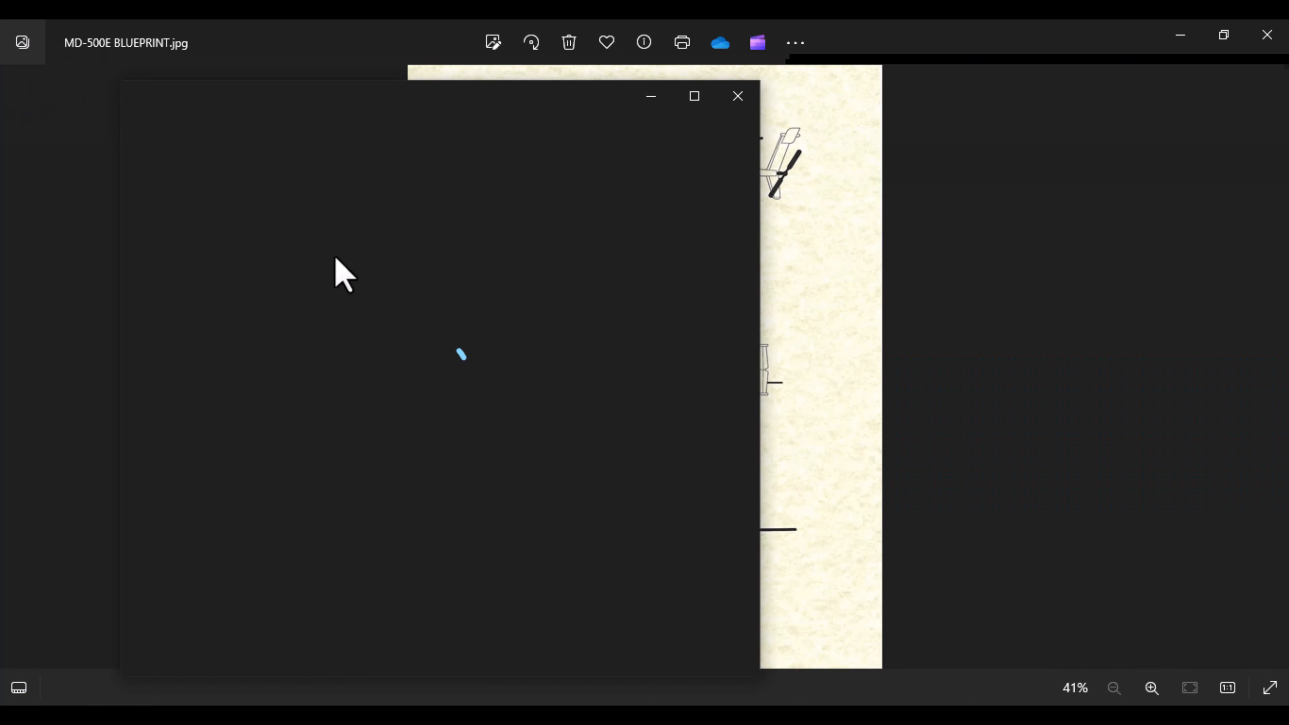
{"action": "left_click", "coordinate": [736, 97]}
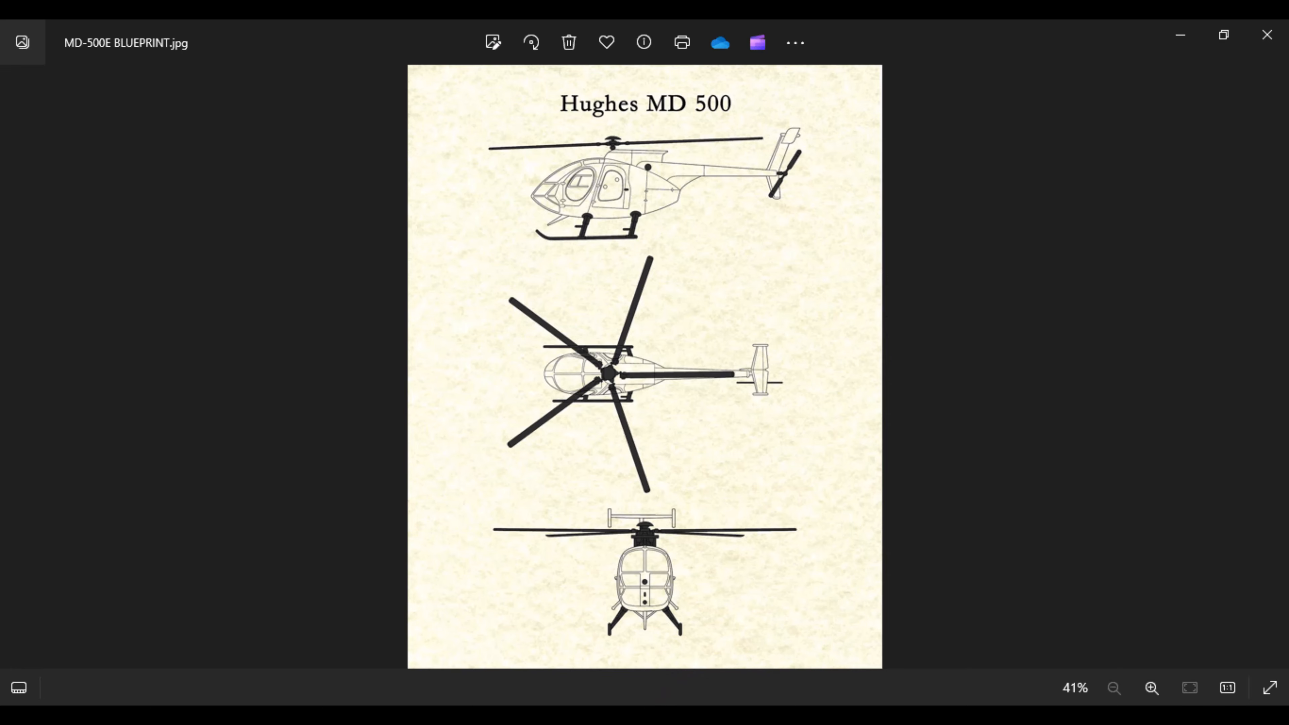
Switch to the browser and review Spec-Sheet-N104AS-Spec-FV.pdf from page 1 through the side-view photo to the airframe specifications.
{"action": "key", "text": "alt+Tab"}
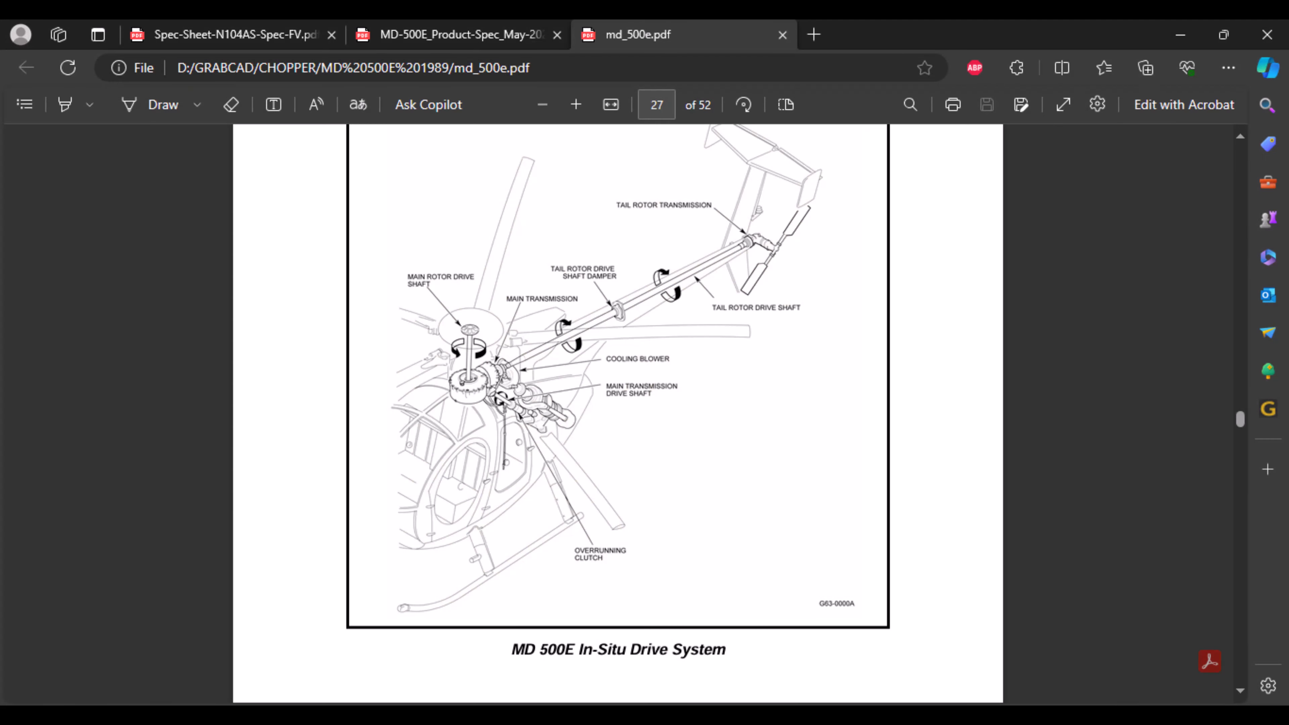
{"action": "left_click", "coordinate": [275, 36]}
{"action": "scroll", "coordinate": [1136, 397], "scroll_direction": "up", "scroll_amount": 6}
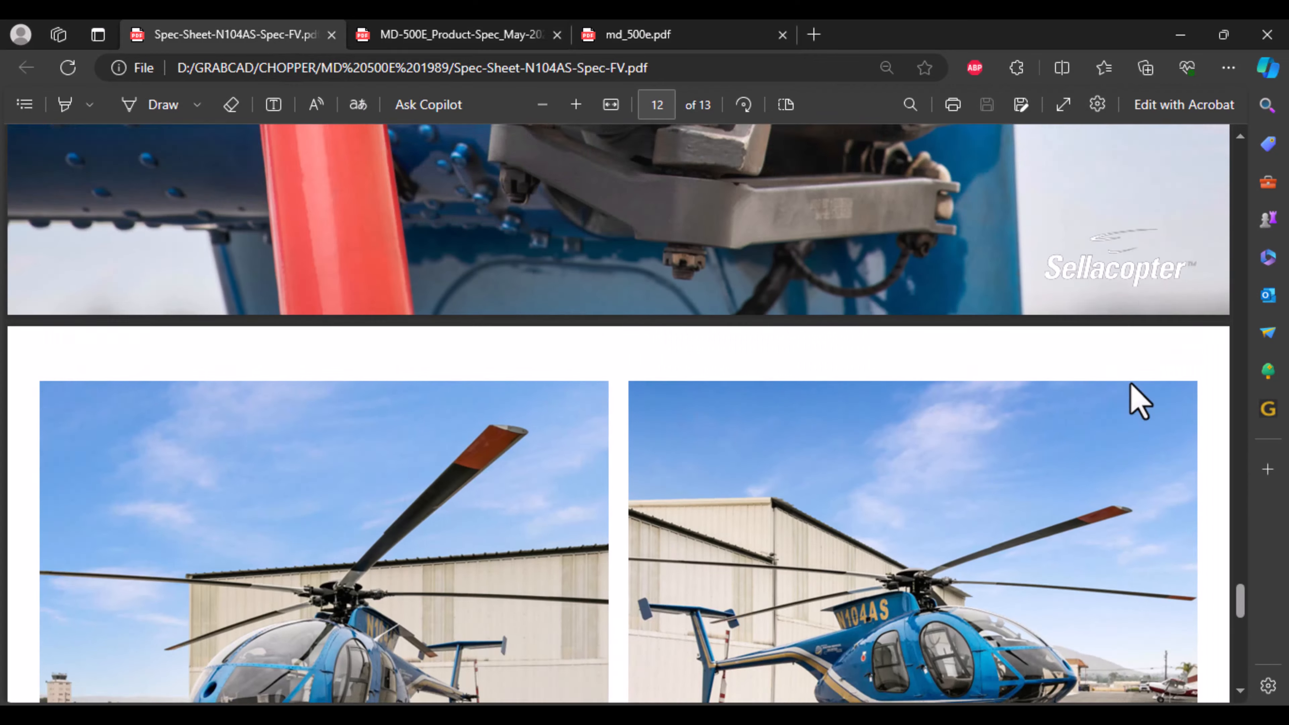
{"action": "left_click_drag", "start_coordinate": [1240, 593], "coordinate": [1244, 144]}
{"action": "scroll", "coordinate": [1053, 437], "scroll_direction": "down", "scroll_amount": 5}
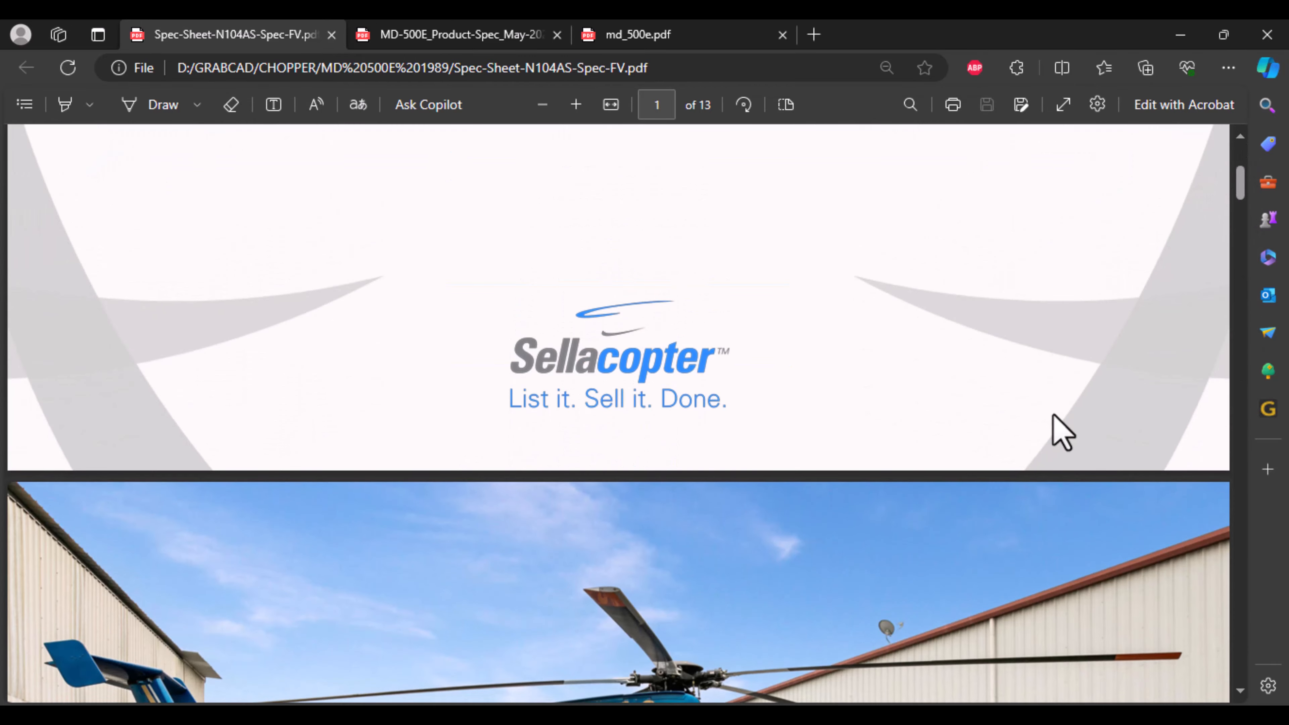
{"action": "scroll", "coordinate": [683, 401], "scroll_direction": "down", "scroll_amount": 6}
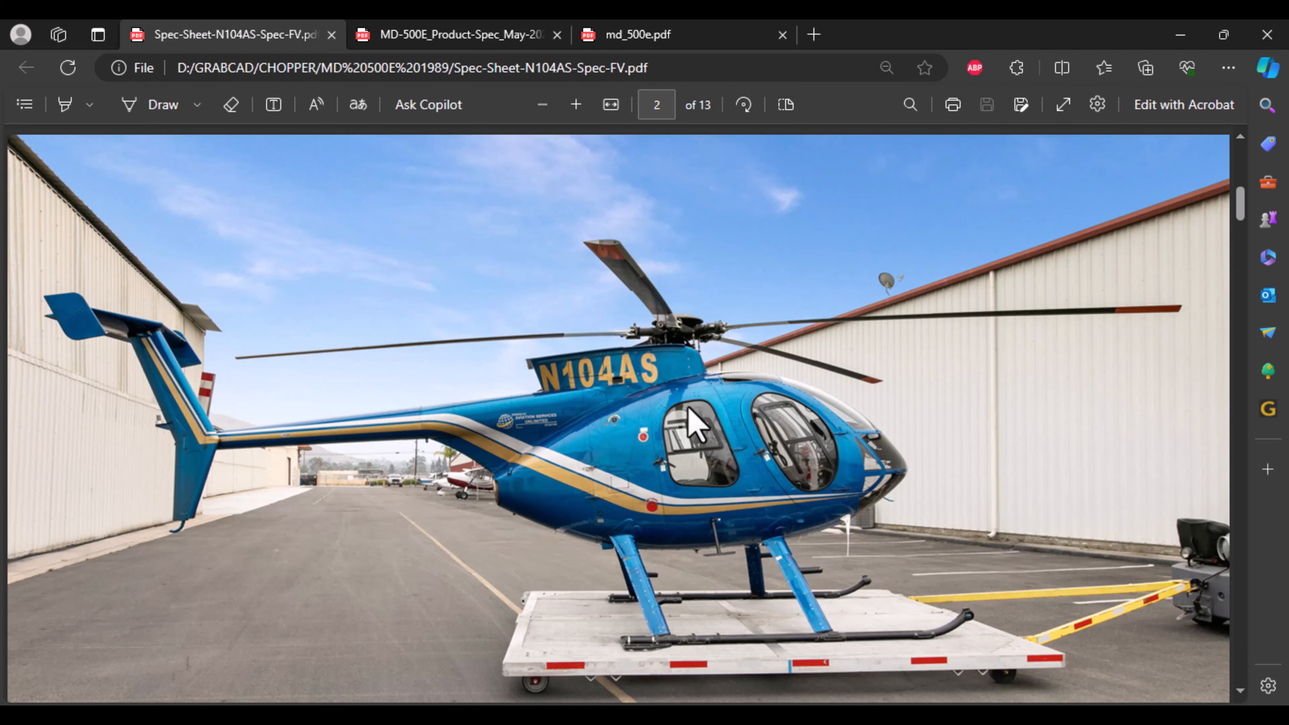
{"action": "scroll", "coordinate": [695, 427], "scroll_direction": "down", "scroll_amount": 20}
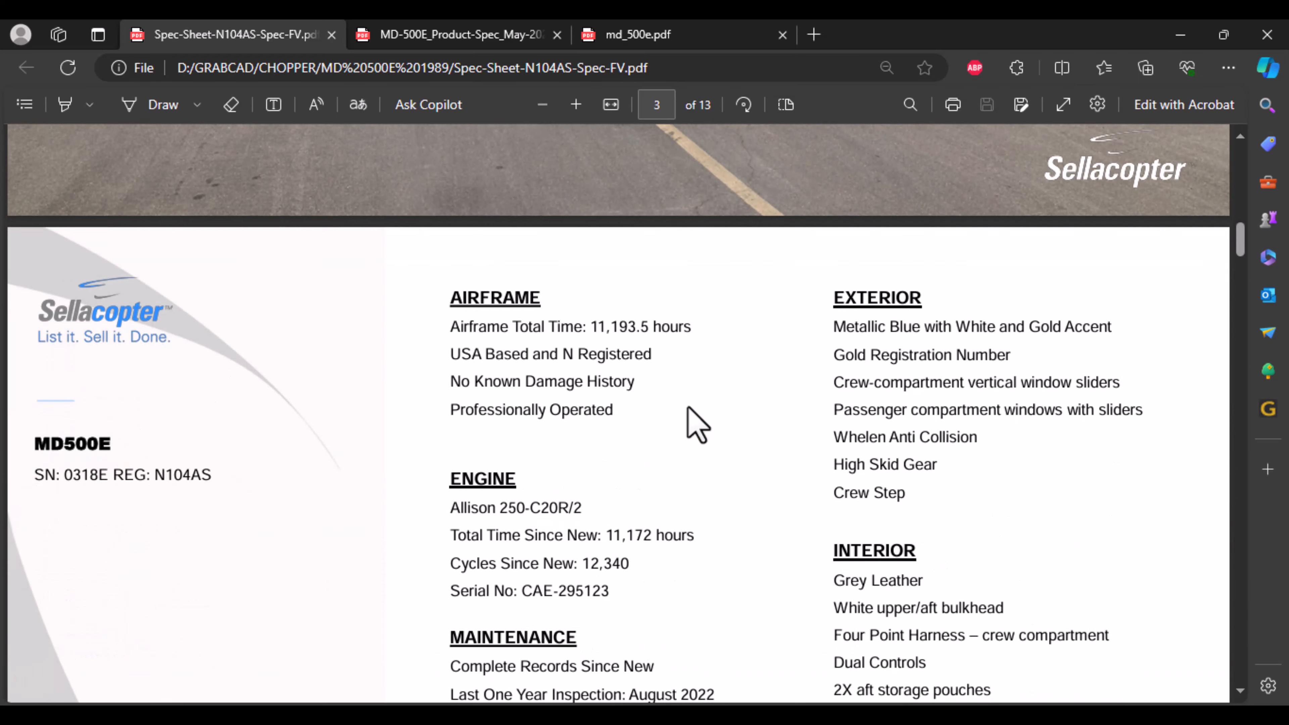
Examine the spec sheet's main rotor close-up, cockpit and cabin photos, continuing to the front-view photo on page 9.
{"action": "scroll", "coordinate": [698, 426], "scroll_direction": "up", "scroll_amount": 5}
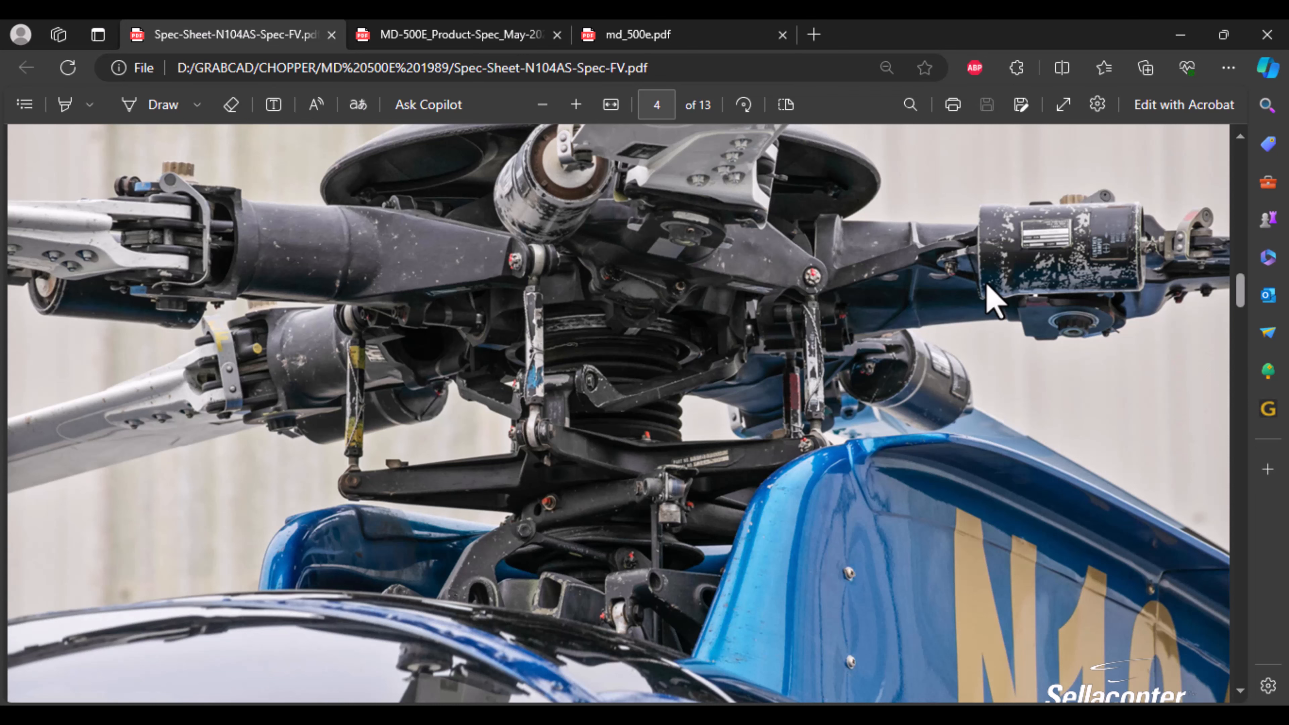
{"action": "scroll", "coordinate": [979, 302], "scroll_direction": "down", "scroll_amount": 15}
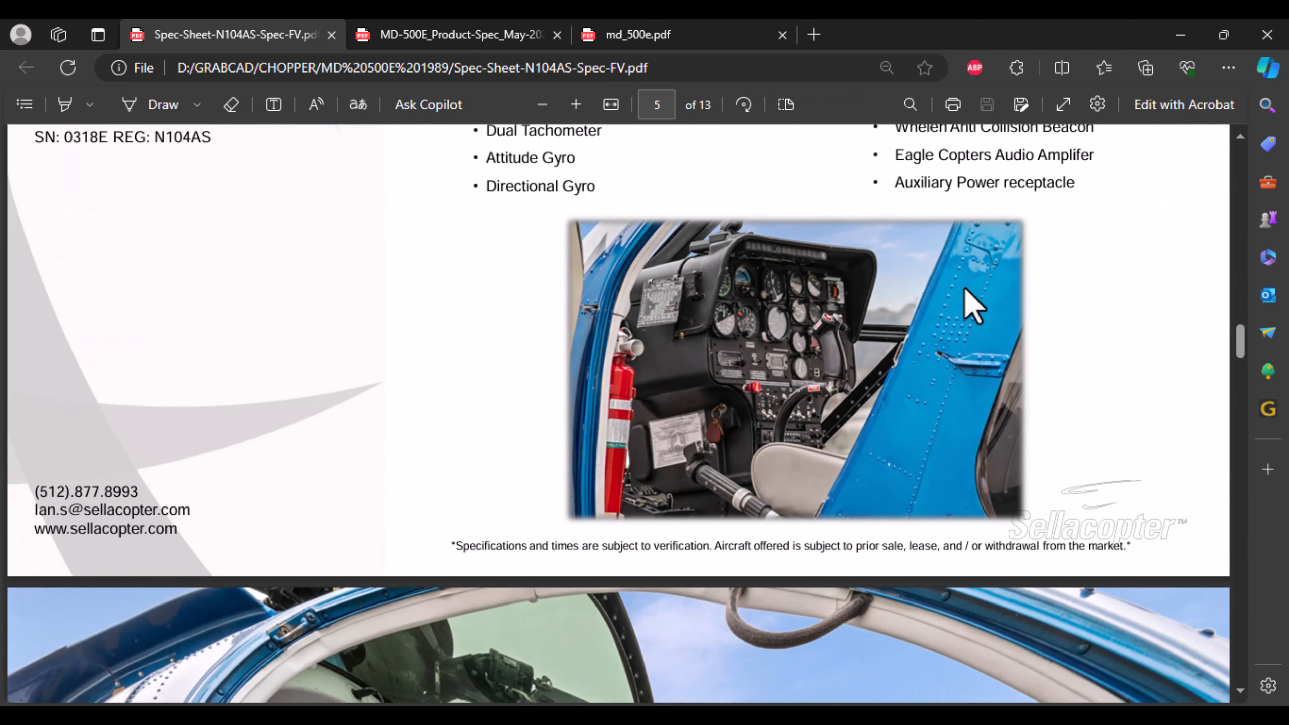
{"action": "scroll", "coordinate": [968, 290], "scroll_direction": "down", "scroll_amount": 20}
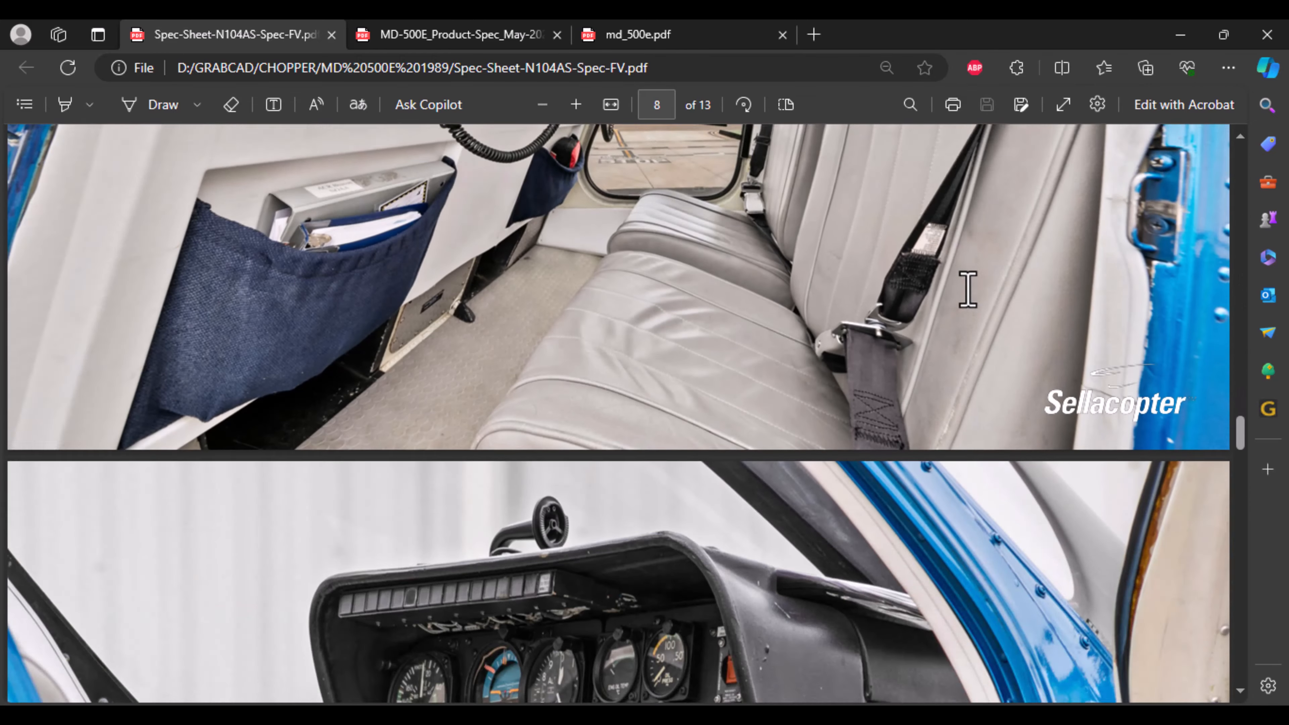
{"action": "scroll", "coordinate": [967, 289], "scroll_direction": "down", "scroll_amount": 9}
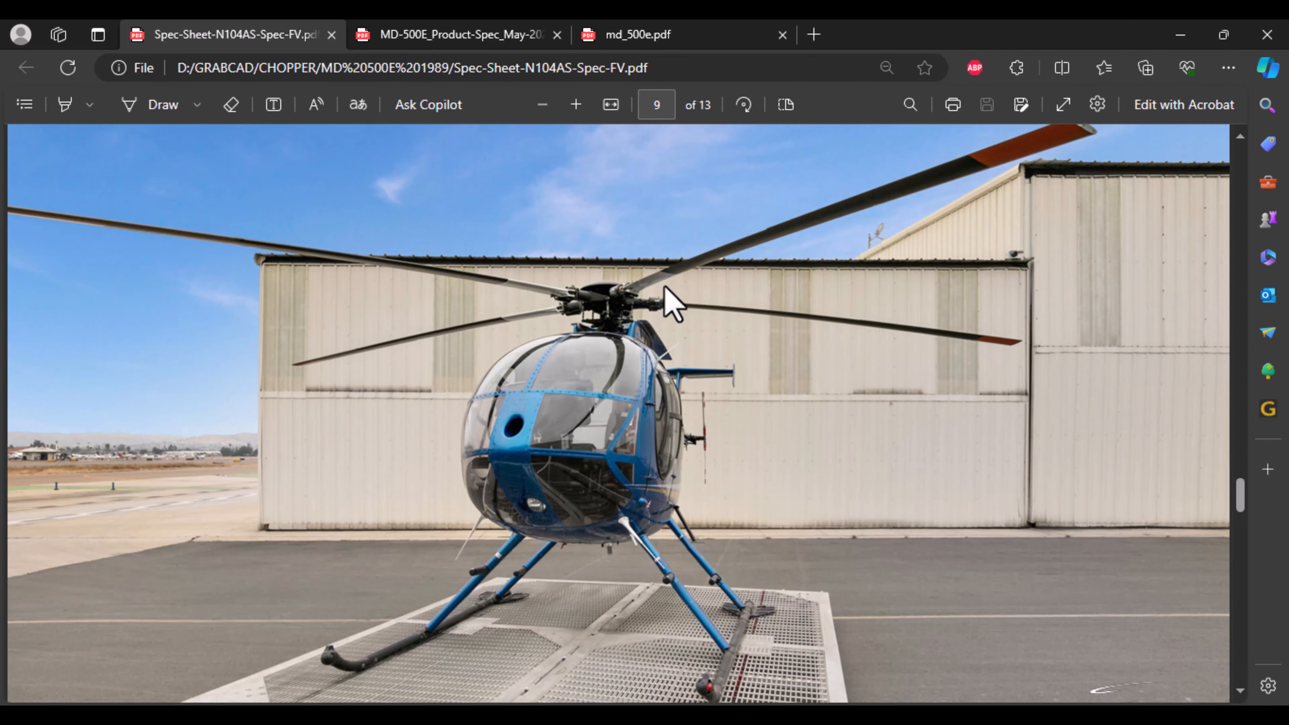
Study the close-up photos of the main rotor hub on page 10 and the tail rotor assembly on page 11.
{"action": "scroll", "coordinate": [914, 495], "scroll_direction": "down", "scroll_amount": 10}
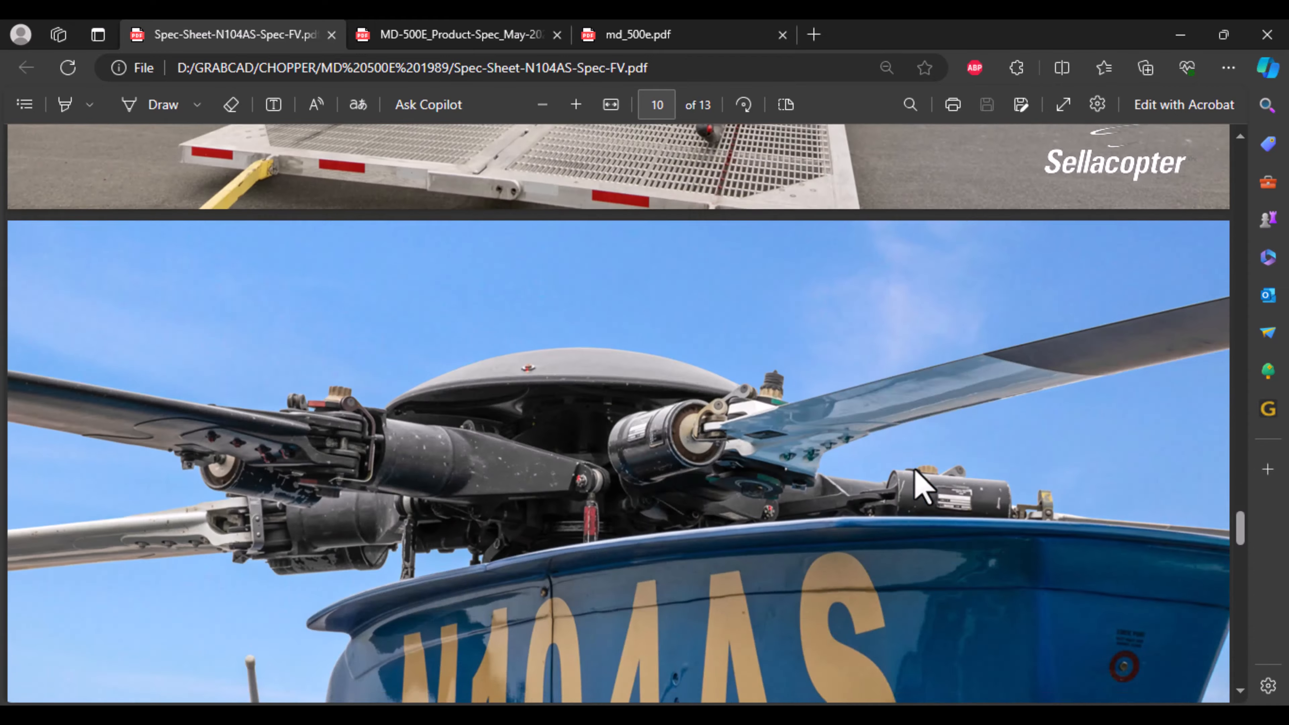
{"action": "scroll", "coordinate": [921, 485], "scroll_direction": "down", "scroll_amount": 2}
{"action": "scroll", "coordinate": [921, 485], "scroll_direction": "up", "scroll_amount": 8}
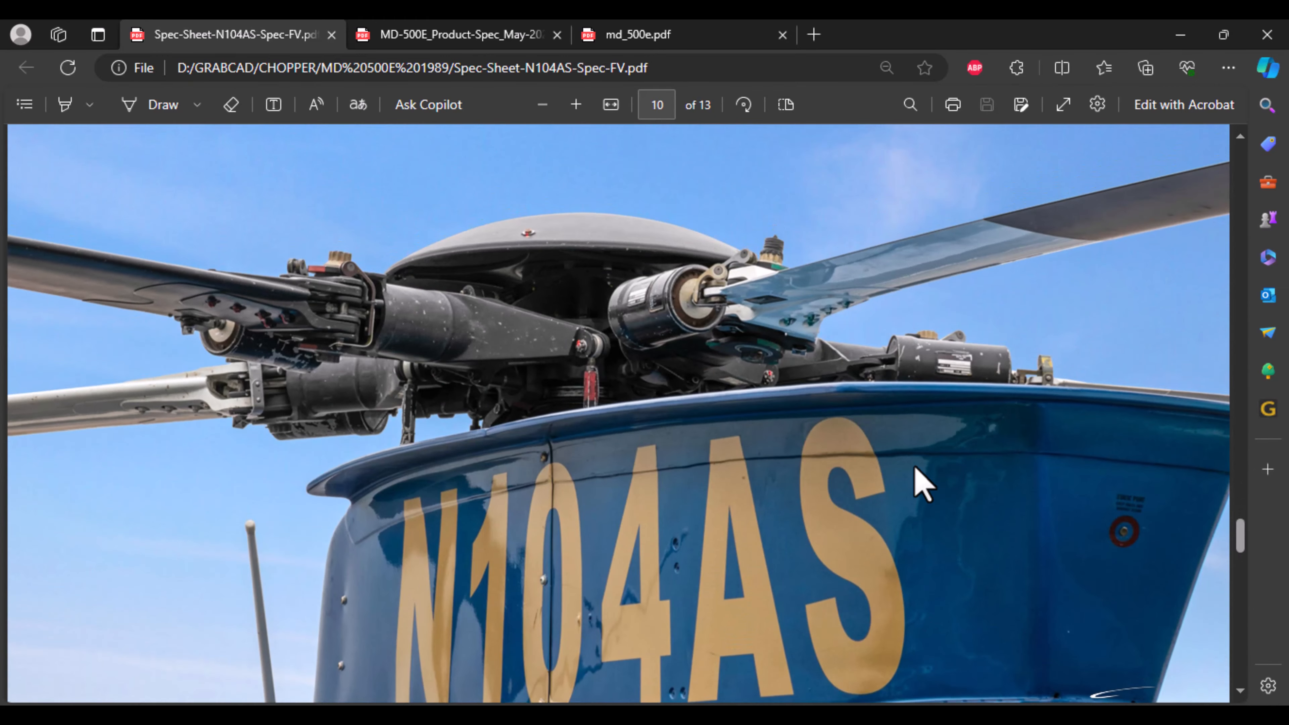
{"action": "scroll", "coordinate": [915, 479], "scroll_direction": "down", "scroll_amount": 8}
{"action": "scroll", "coordinate": [920, 483], "scroll_direction": "down", "scroll_amount": 4}
{"action": "scroll", "coordinate": [575, 555], "scroll_direction": "up", "scroll_amount": 5}
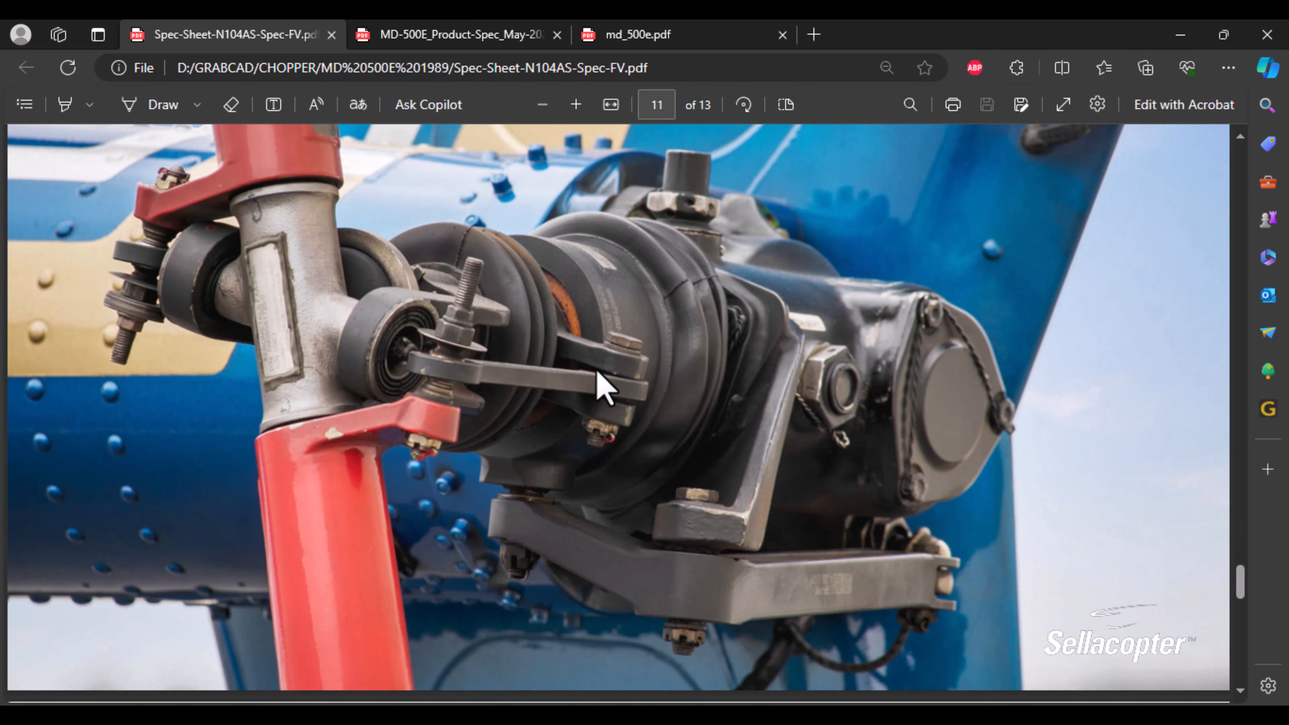
{"action": "scroll", "coordinate": [598, 378], "scroll_direction": "down", "scroll_amount": 2}
Compare the two full-helicopter photos on page 12 of the spec sheet and check the closing page.
{"action": "scroll", "coordinate": [598, 381], "scroll_direction": "down", "scroll_amount": 12}
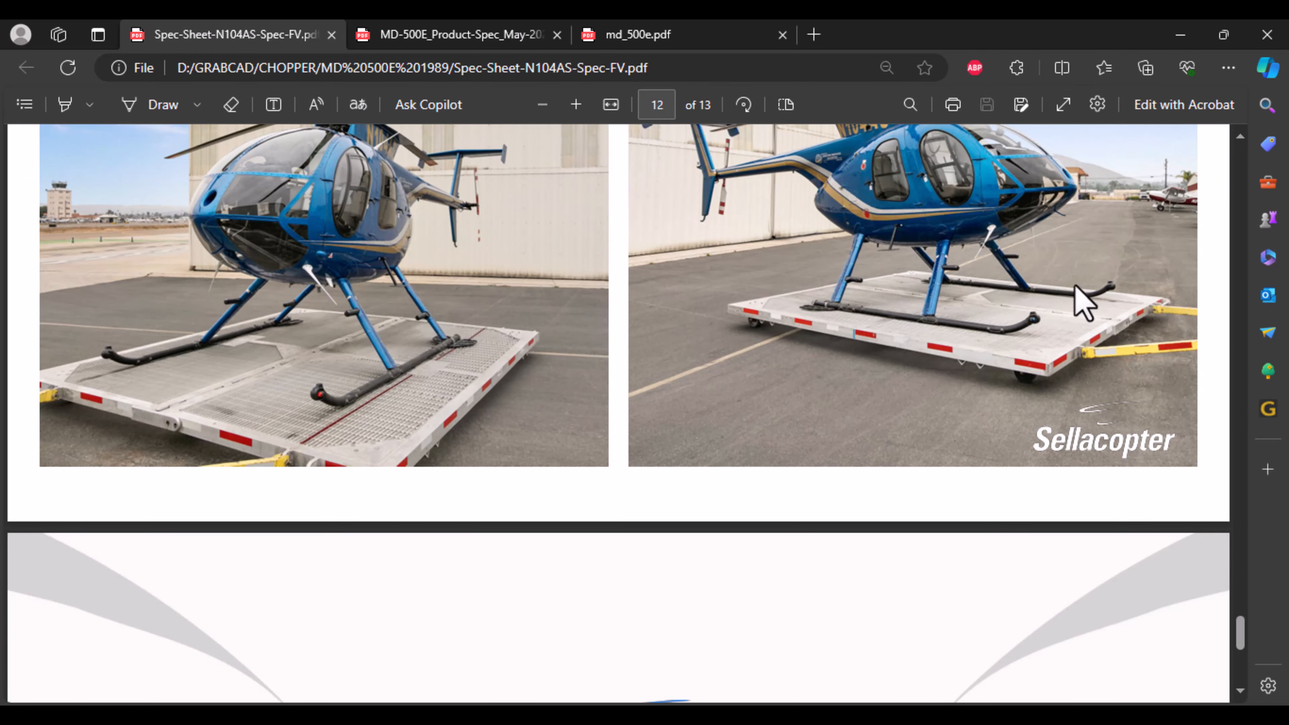
{"action": "scroll", "coordinate": [853, 304], "scroll_direction": "down", "scroll_amount": 8}
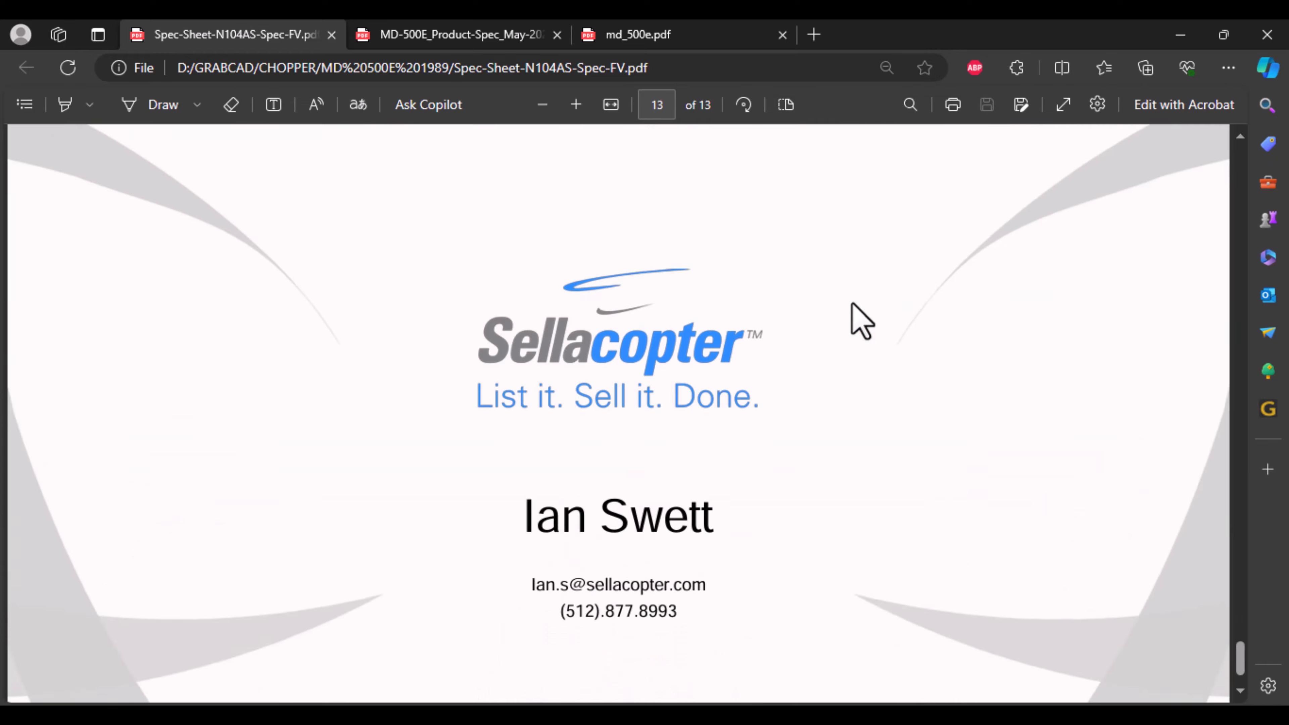
{"action": "scroll", "coordinate": [858, 318], "scroll_direction": "up", "scroll_amount": 8}
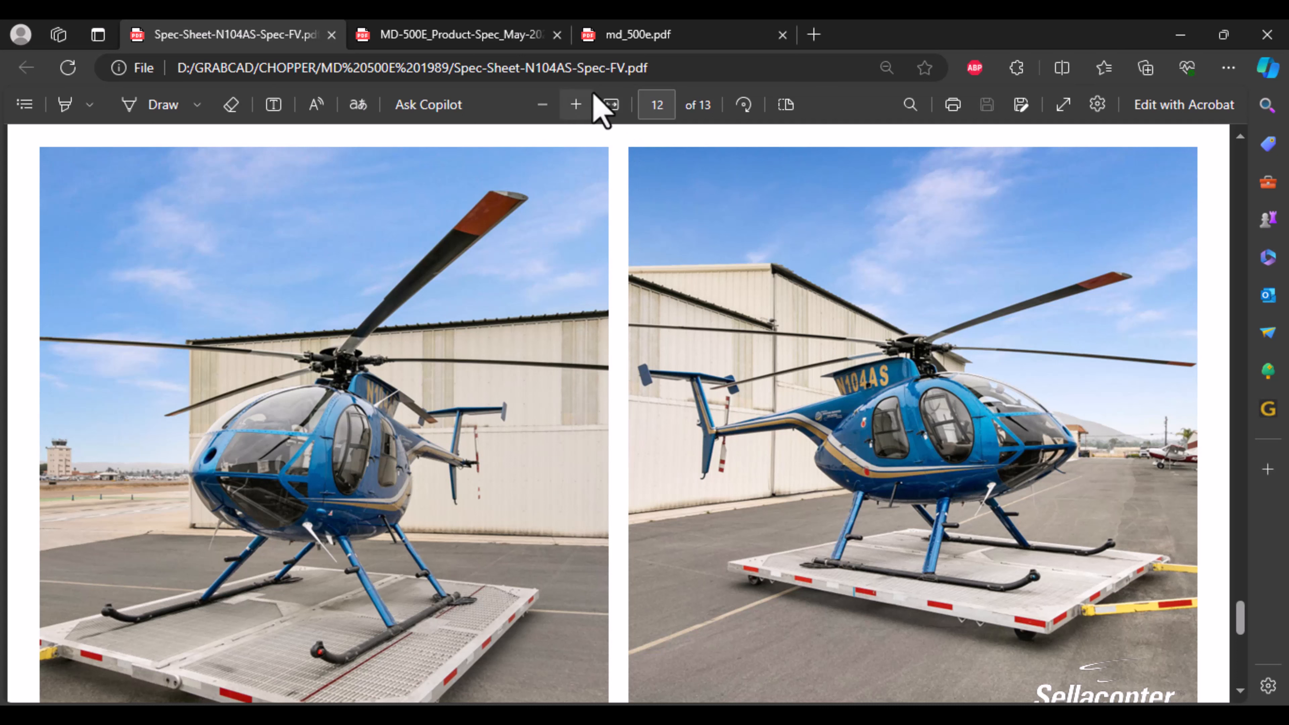
{"action": "left_click", "coordinate": [611, 105]}
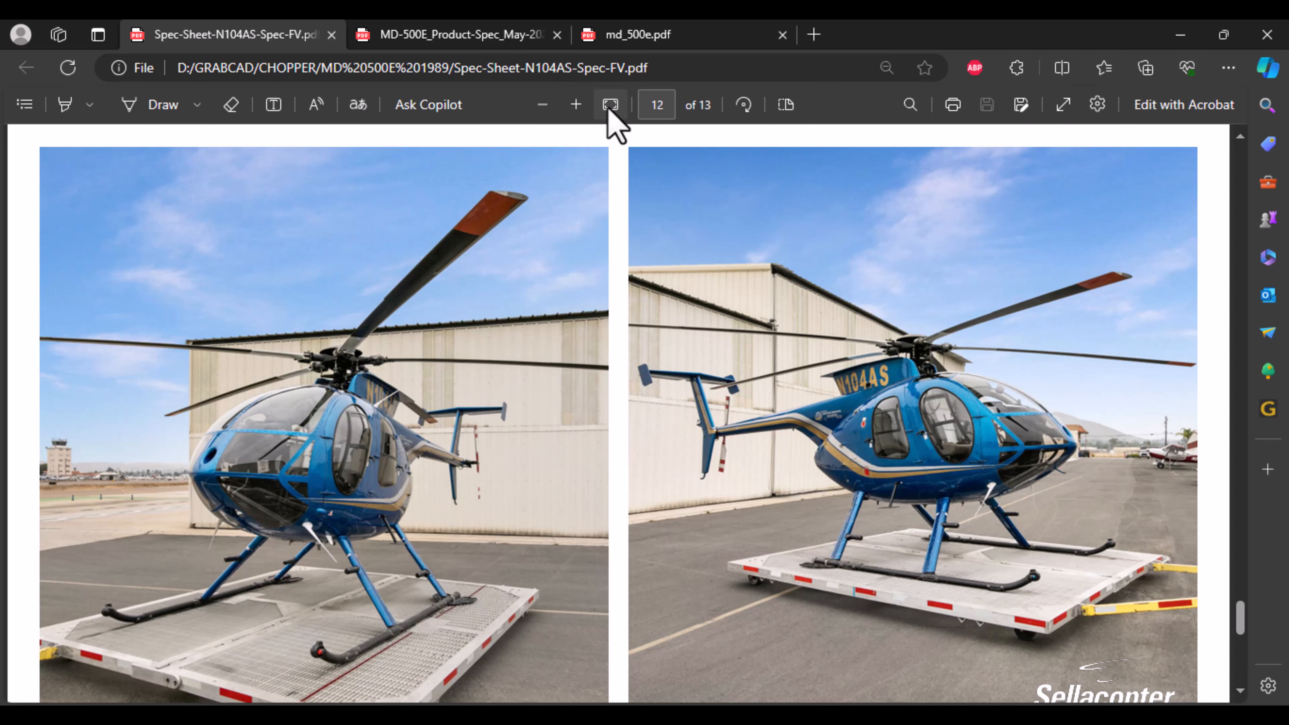
{"action": "left_click", "coordinate": [611, 106]}
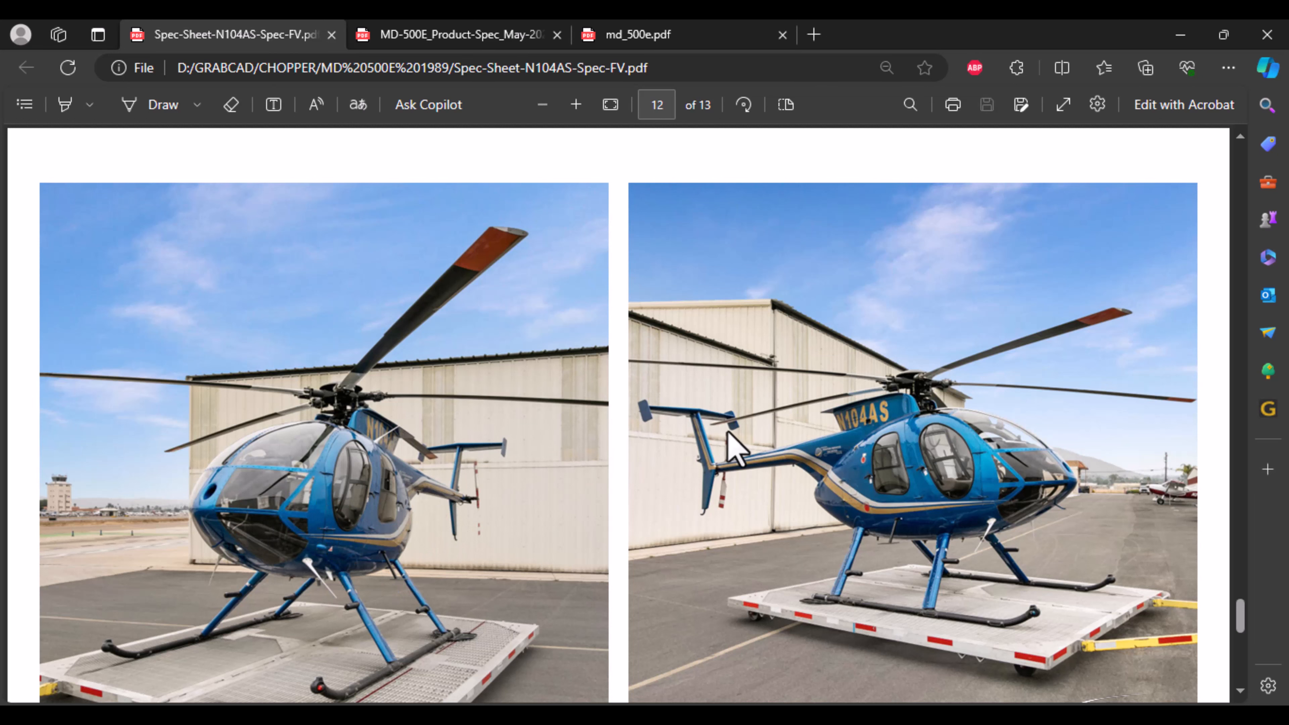
{"action": "scroll", "coordinate": [730, 454], "scroll_direction": "down", "scroll_amount": 10}
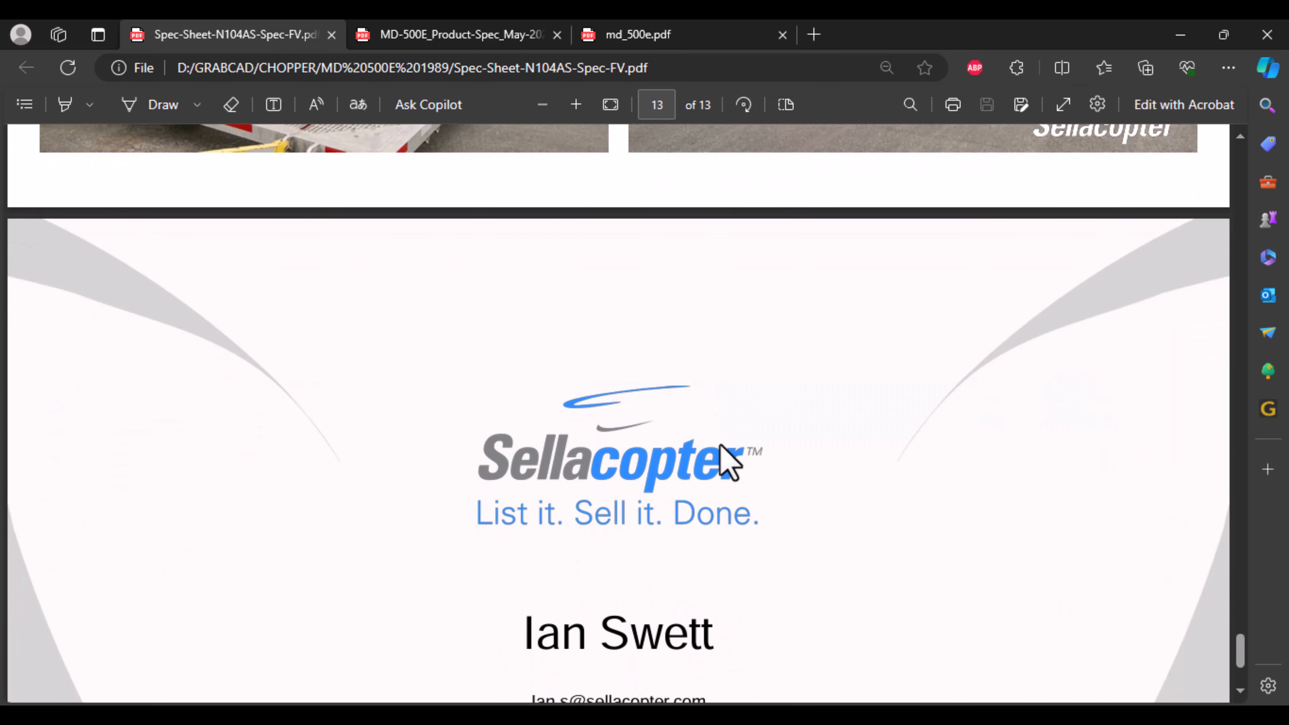
Examine the external dimensions table and dimensioned front and side views on page 14 of MD-500E_Product-Spec_May-2023.pdf.
{"action": "left_click", "coordinate": [449, 37]}
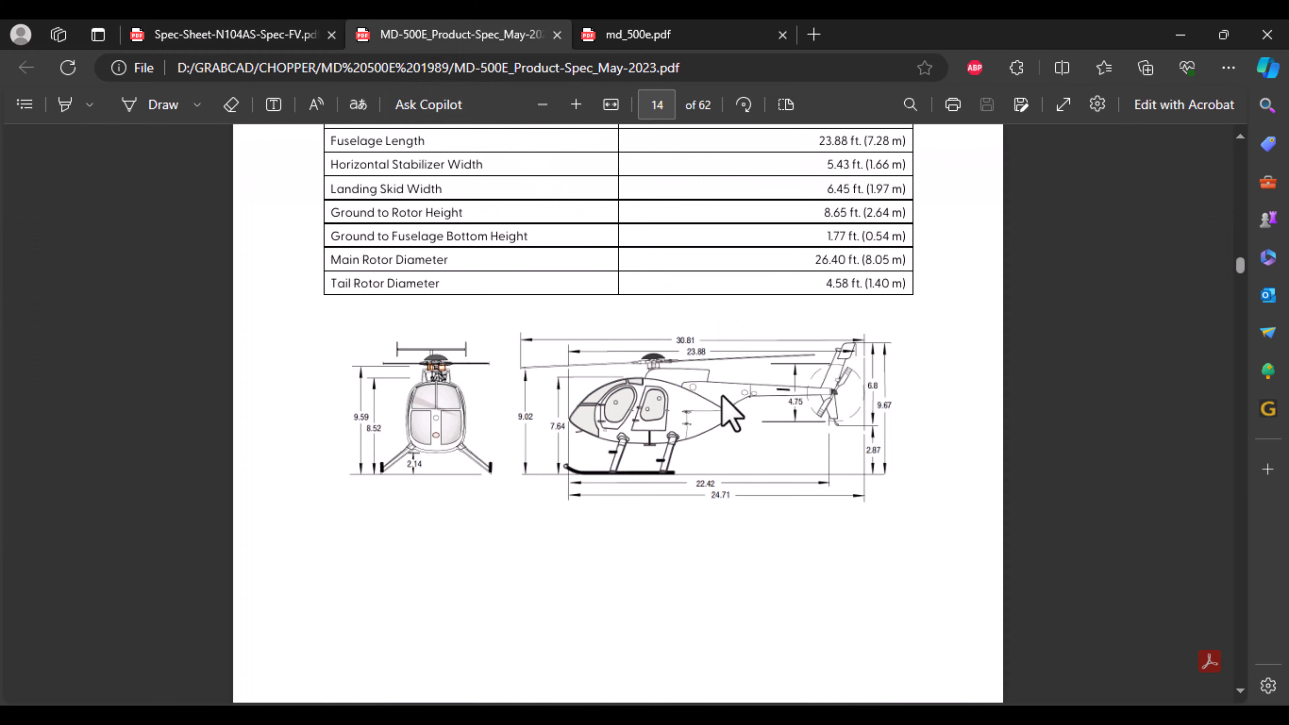
{"action": "scroll", "coordinate": [721, 396], "scroll_direction": "up", "scroll_amount": 1}
{"action": "scroll", "coordinate": [721, 414], "scroll_direction": "up", "scroll_amount": 10}
{"action": "scroll", "coordinate": [720, 412], "scroll_direction": "down", "scroll_amount": 7}
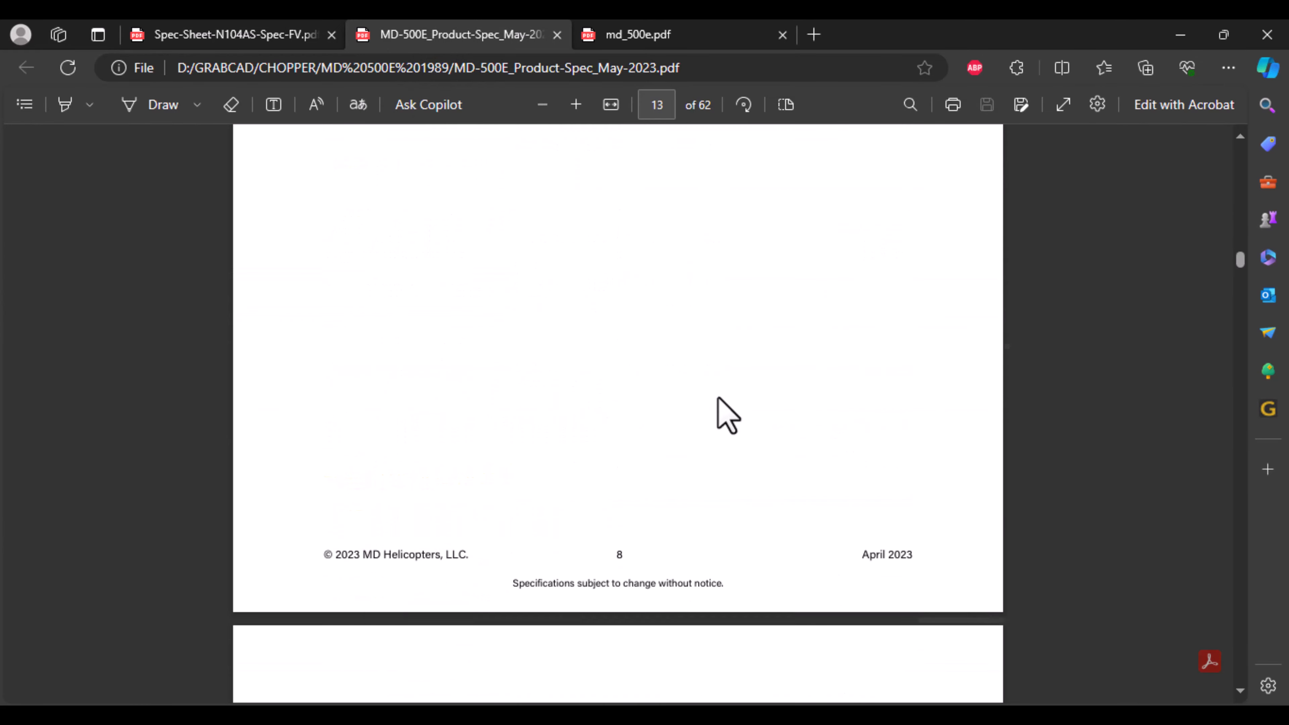
{"action": "scroll", "coordinate": [726, 406], "scroll_direction": "down", "scroll_amount": 5}
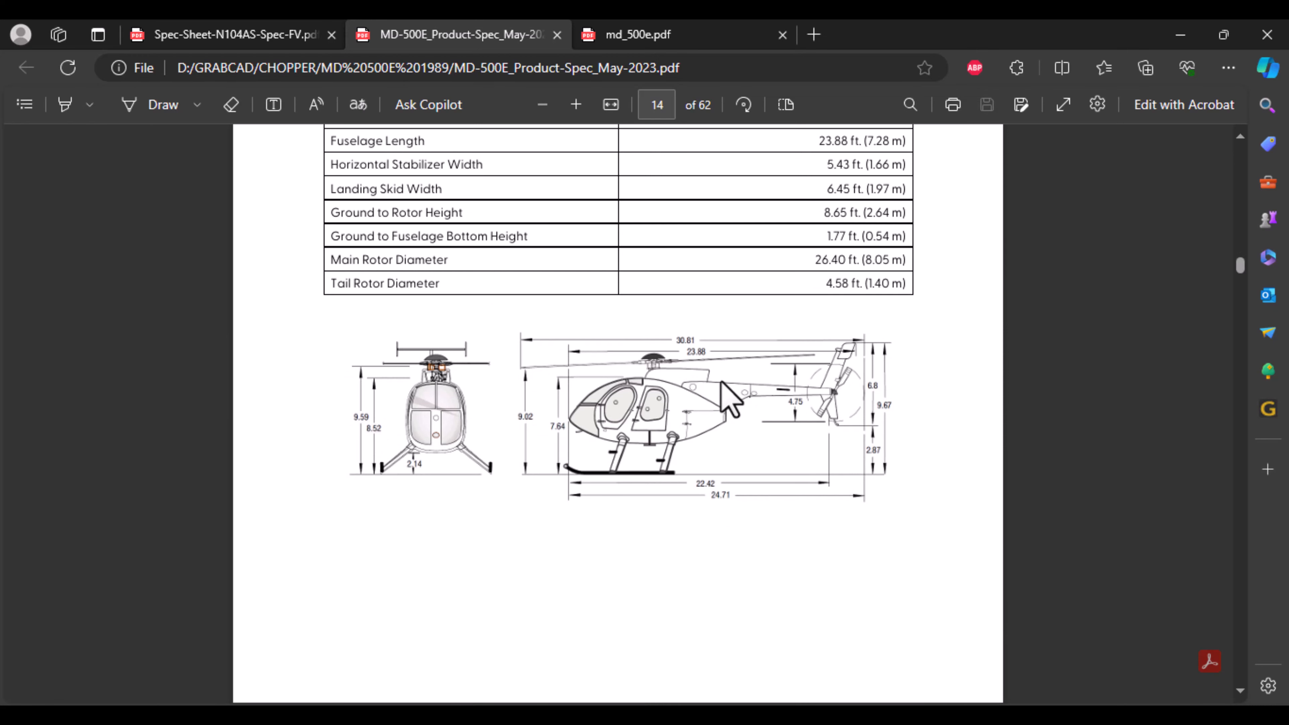
{"action": "scroll", "coordinate": [727, 396], "scroll_direction": "down", "scroll_amount": 1}
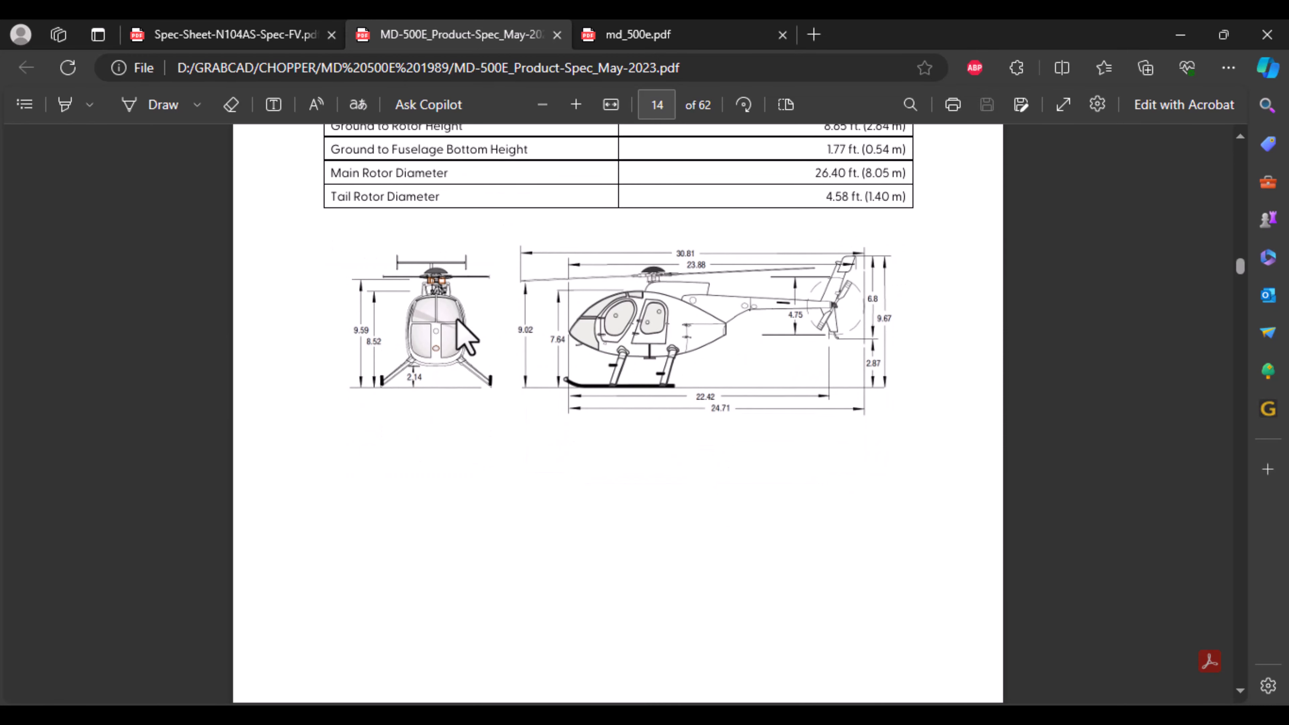
{"action": "scroll", "coordinate": [487, 351], "scroll_direction": "up", "scroll_amount": 2}
{"action": "scroll", "coordinate": [487, 351], "scroll_direction": "up", "scroll_amount": 3}
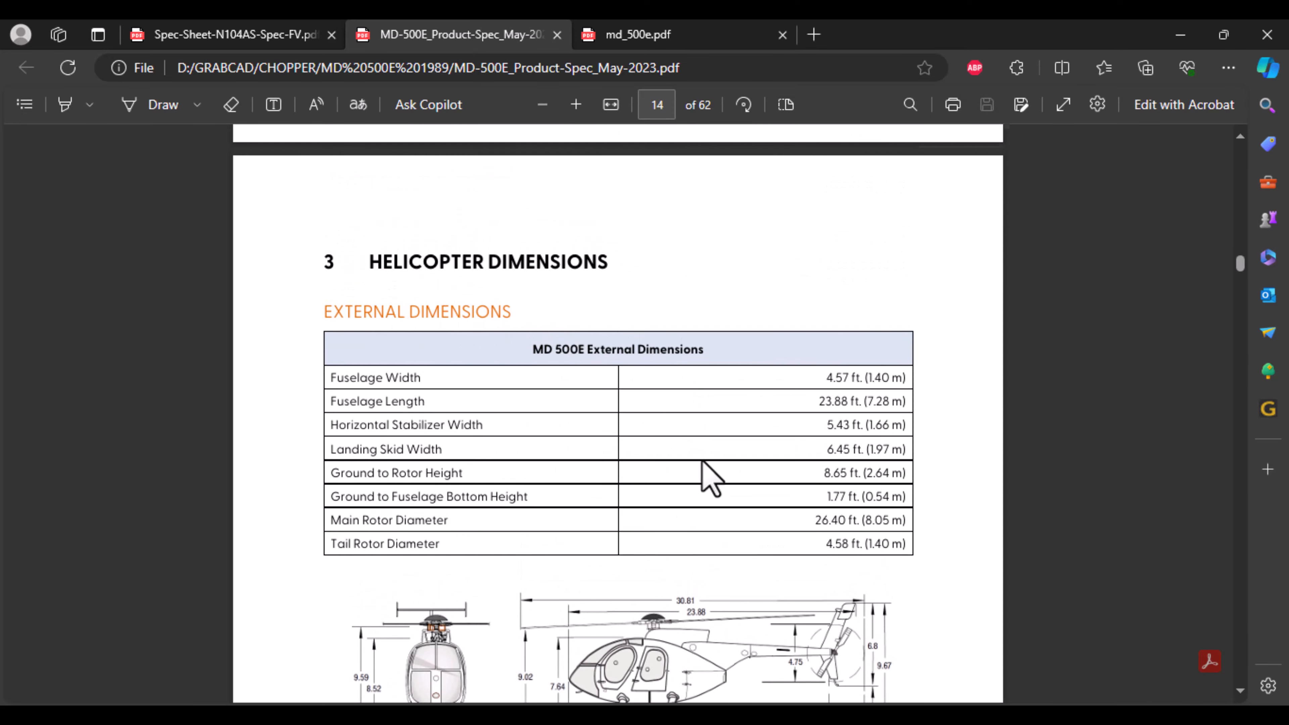
{"action": "scroll", "coordinate": [705, 467], "scroll_direction": "down", "scroll_amount": 4}
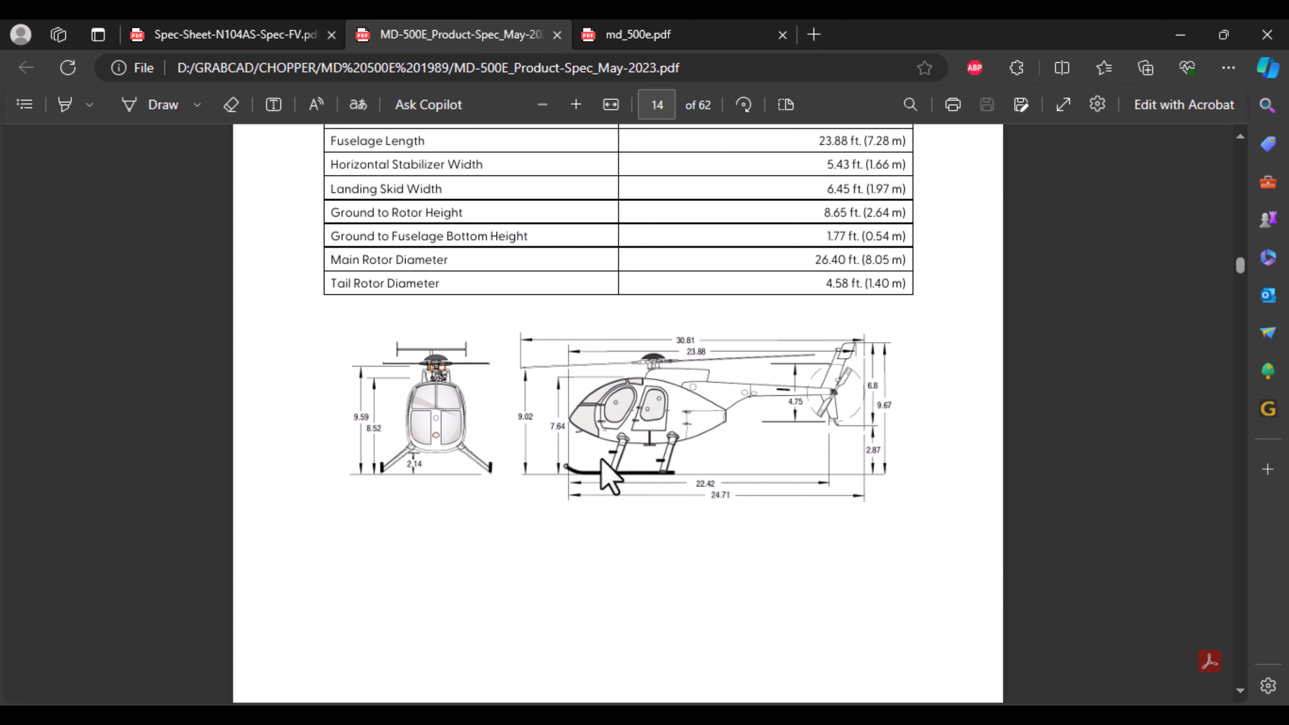
{"action": "scroll", "coordinate": [606, 476], "scroll_direction": "down", "scroll_amount": 5}
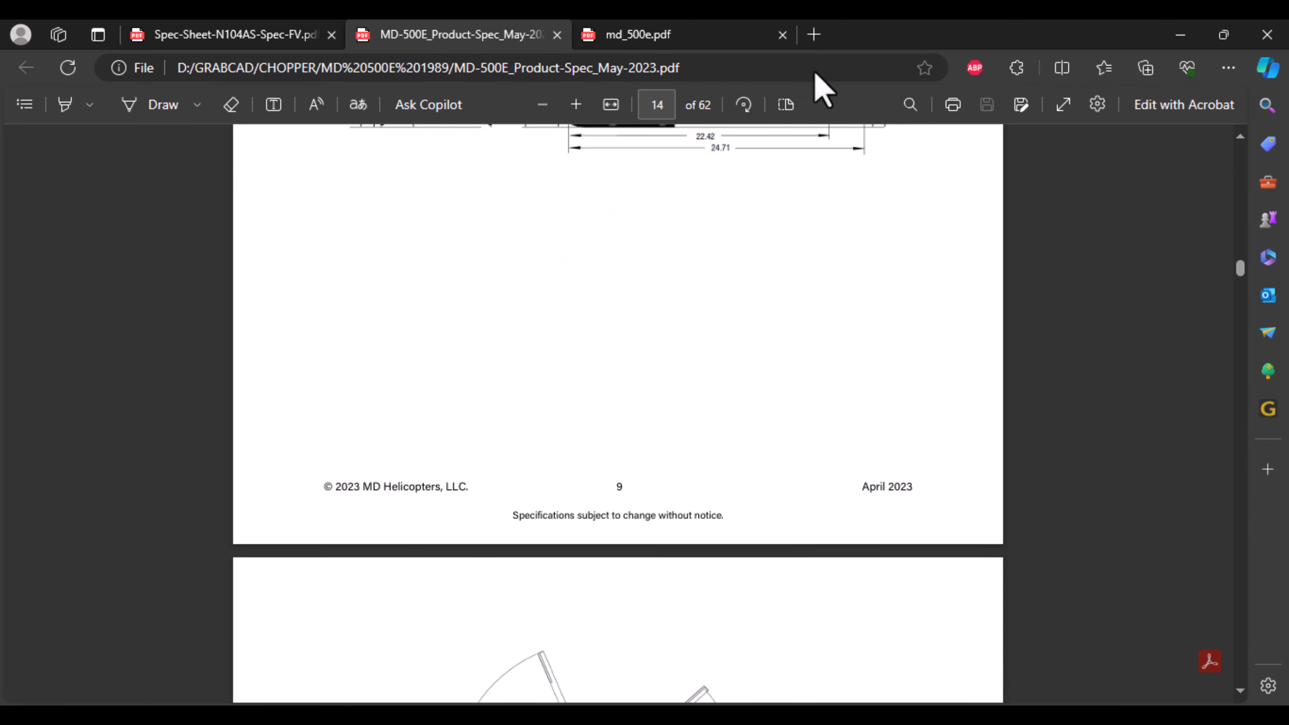
View the MD 500E In-Situ Drive System diagram on page 27 of md_500e.pdf.
{"action": "left_click", "coordinate": [683, 31]}
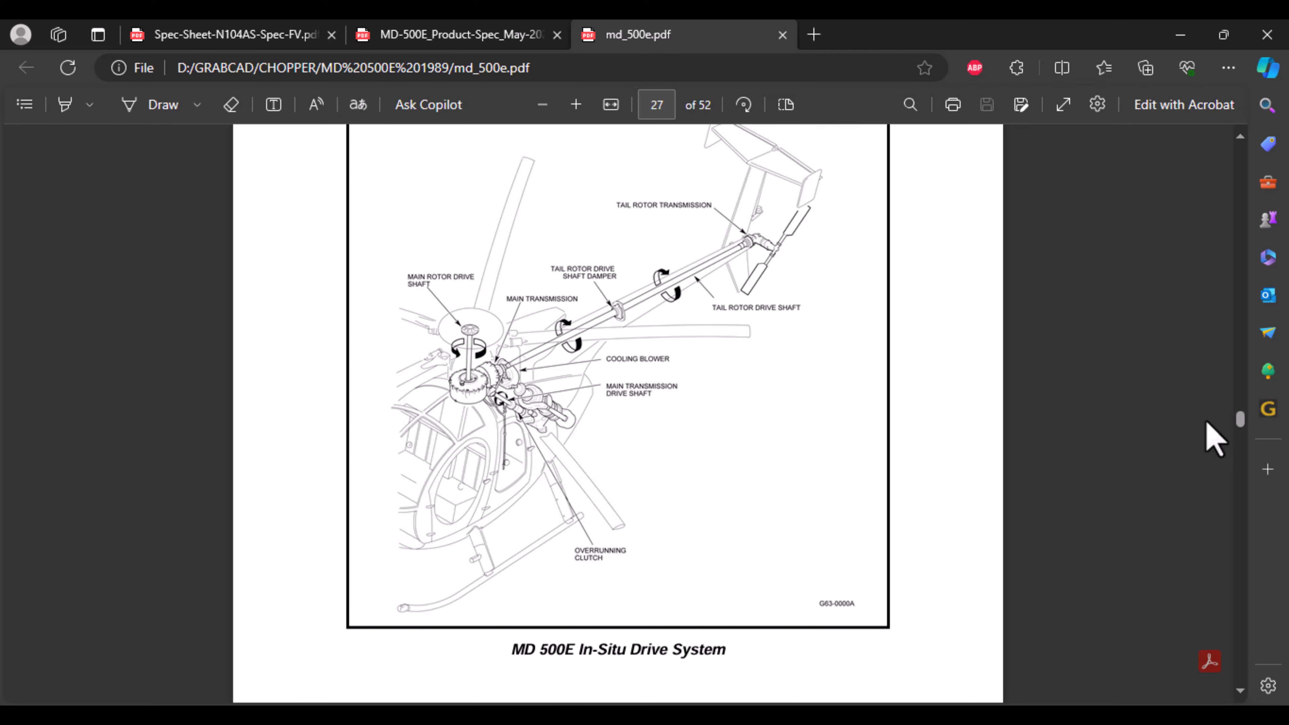
{"action": "scroll", "coordinate": [700, 560], "scroll_direction": "up", "scroll_amount": 5}
{"action": "scroll", "coordinate": [700, 558], "scroll_direction": "down", "scroll_amount": 5}
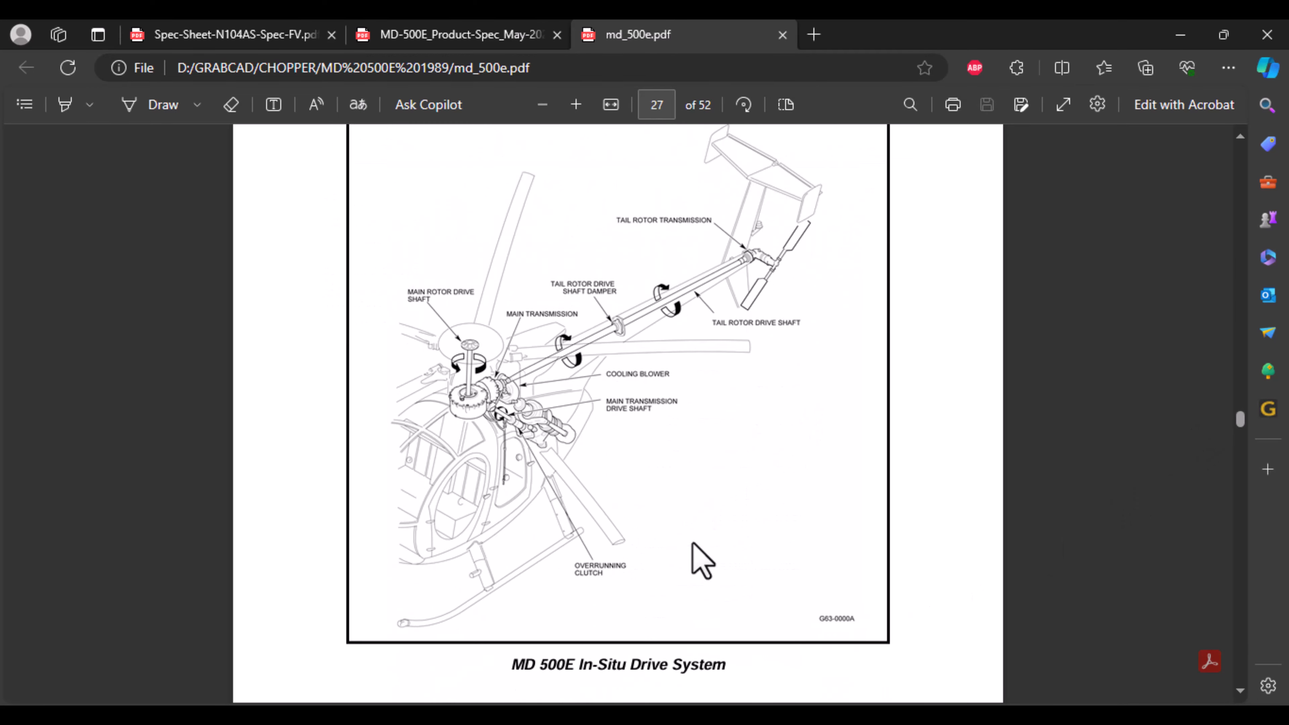
Switch from the md_500e.pdf manual back to the CATIA helicopter model and hide the Painting Gallery with its blueprint images.
{"action": "scroll", "coordinate": [702, 561], "scroll_direction": "down", "scroll_amount": 2}
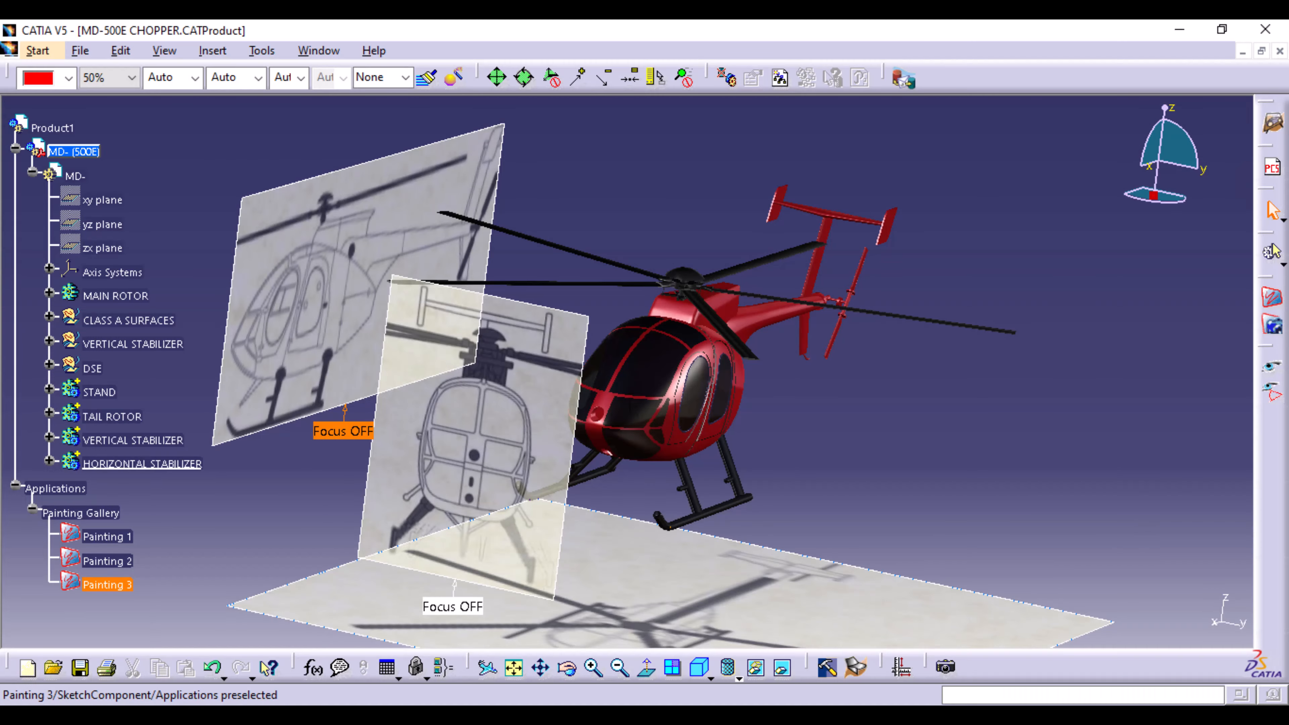
{"action": "right_click", "coordinate": [98, 514]}
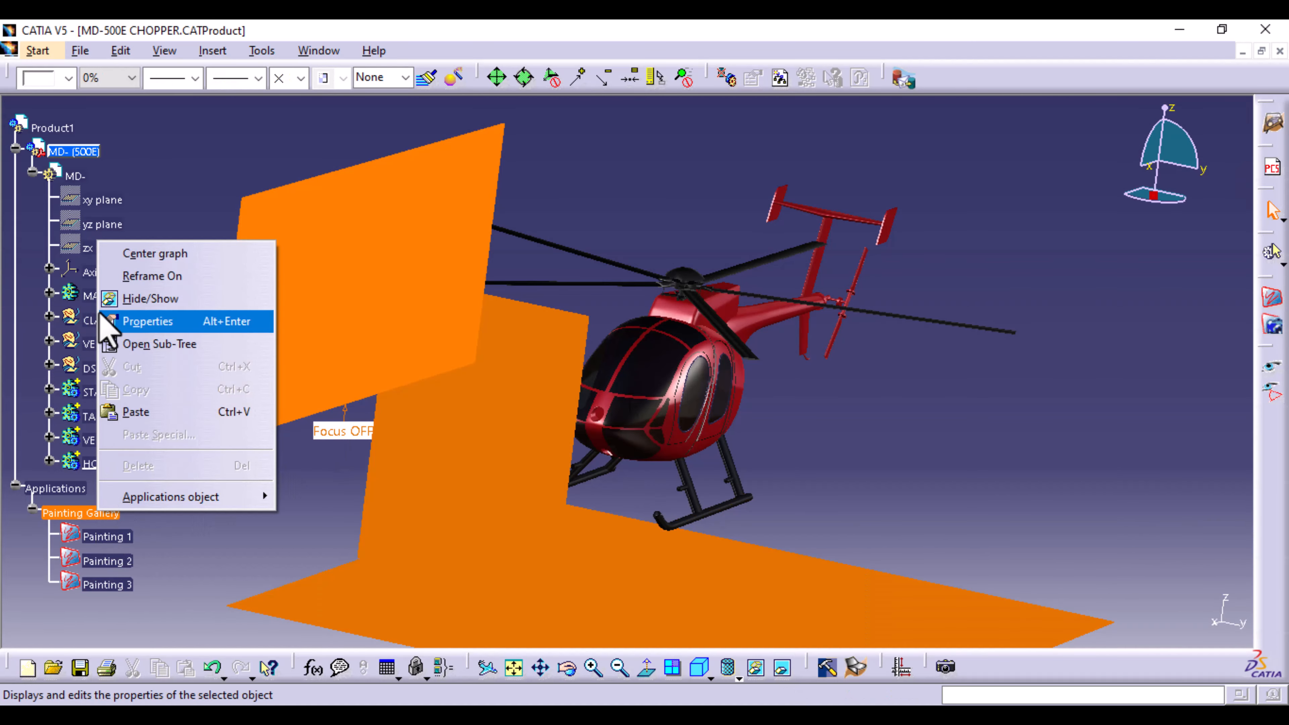
{"action": "left_click", "coordinate": [146, 299]}
{"action": "middle_click_drag", "start_coordinate": [760, 545], "coordinate": [771, 517]}
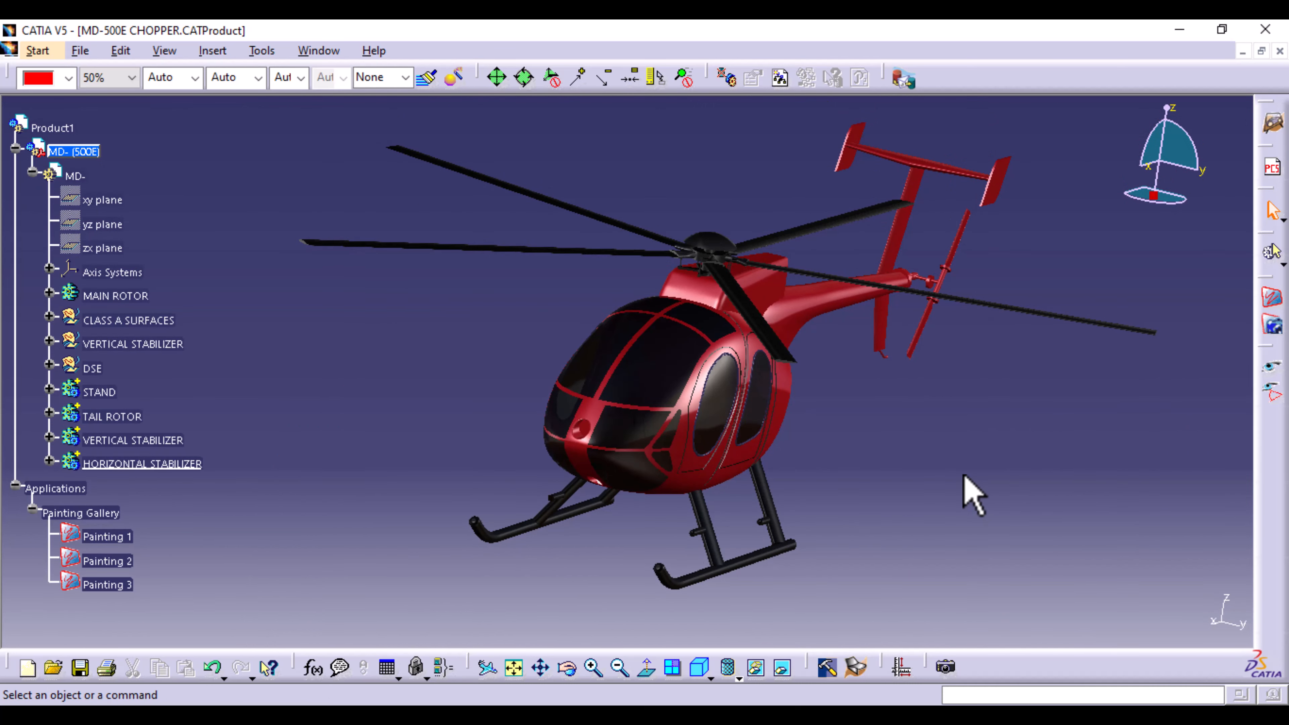
Activate the MD- part and inspect the helicopter's cabin, doors and windows up close and from several angles.
{"action": "left_click", "coordinate": [68, 175]}
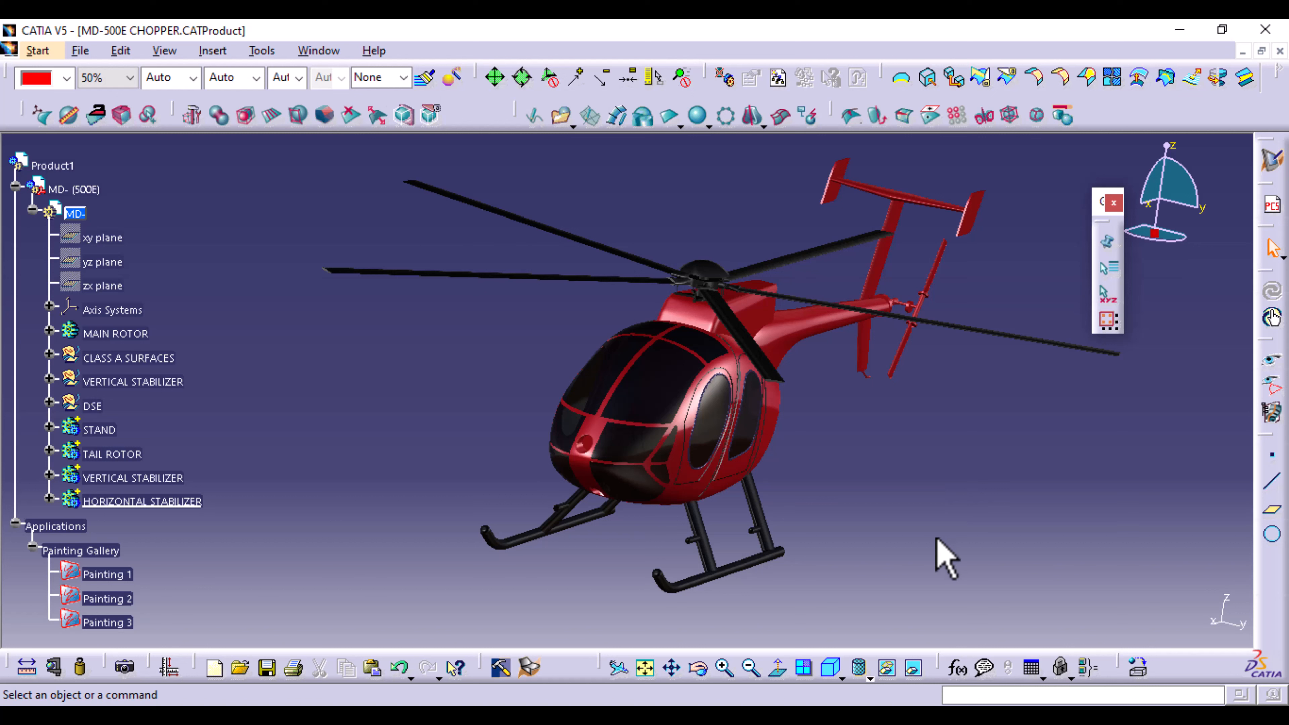
{"action": "middle_click_drag", "start_coordinate": [871, 481], "coordinate": [866, 403]}
{"action": "middle_click_drag", "start_coordinate": [944, 506], "coordinate": [828, 409]}
{"action": "middle_click_drag", "start_coordinate": [837, 503], "coordinate": [834, 295]}
{"action": "middle_click_drag", "start_coordinate": [949, 491], "coordinate": [628, 604]}
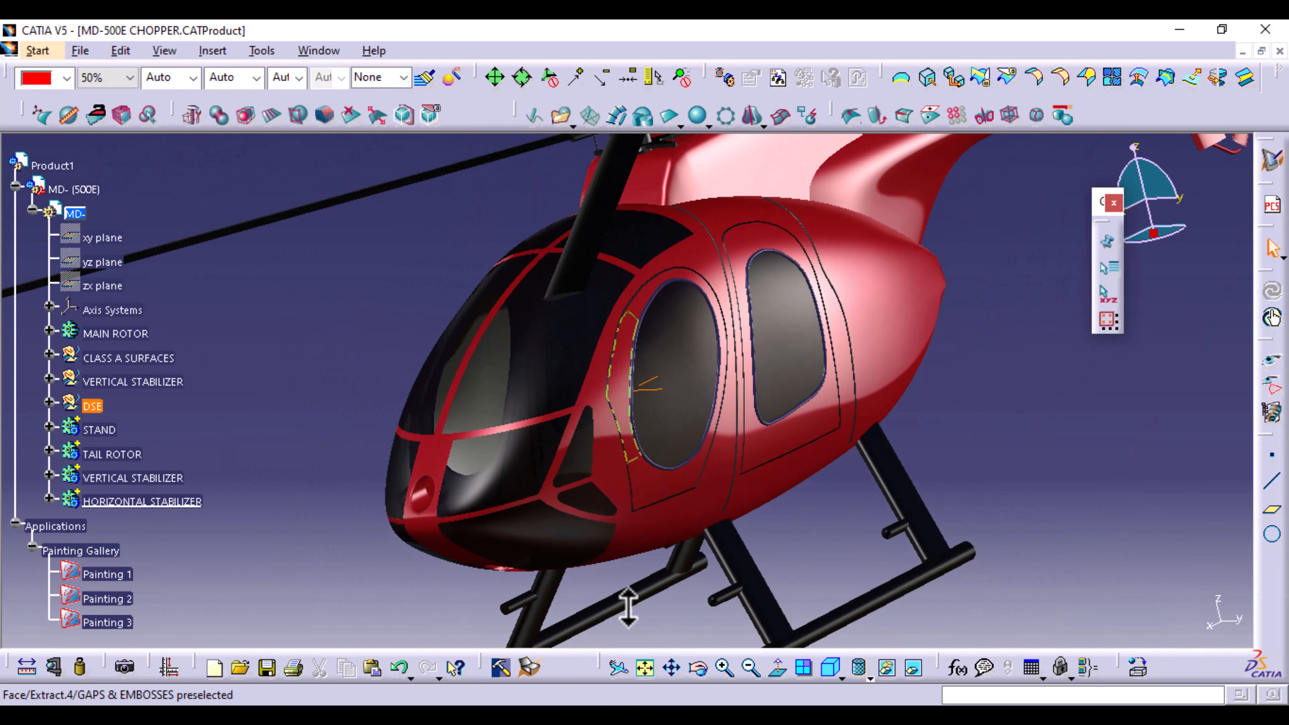
{"action": "middle_click_drag", "start_coordinate": [403, 325], "coordinate": [446, 355]}
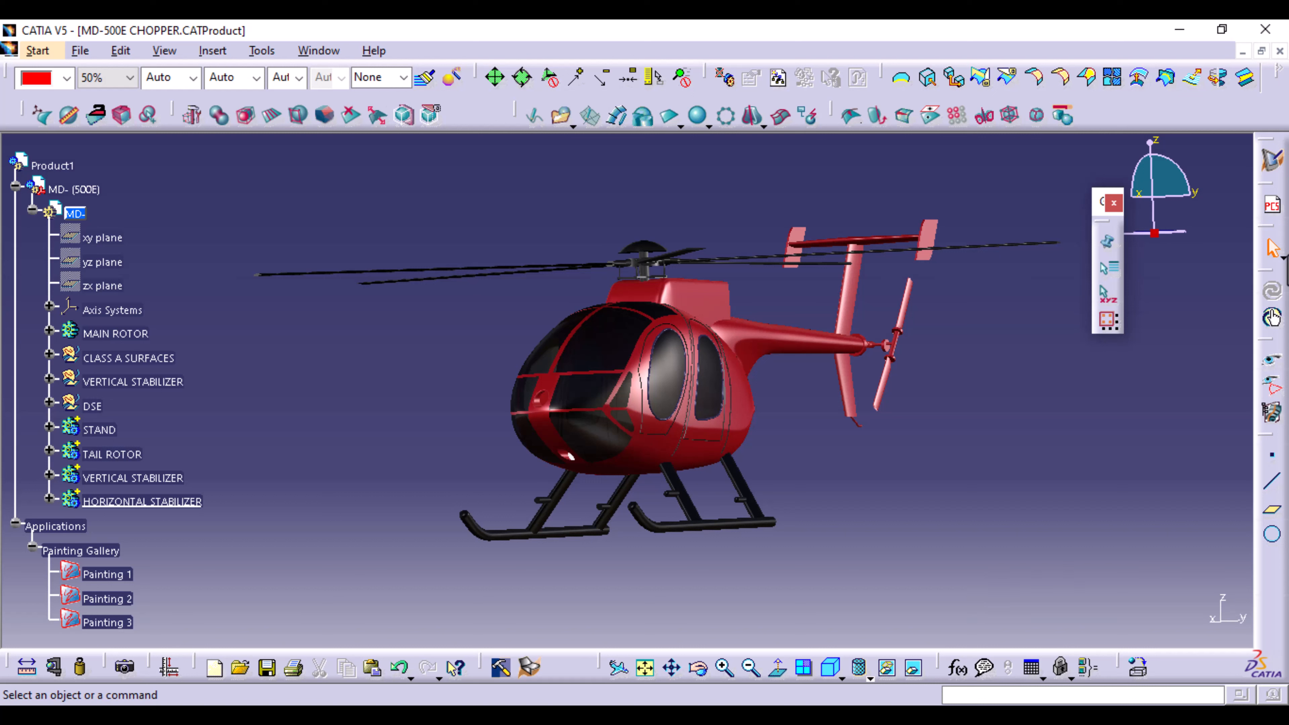
Close MD-500E CHOPPER.CATProduct without saving and start a new product in the Sketch Tracer workbench.
{"action": "left_click", "coordinate": [1281, 50]}
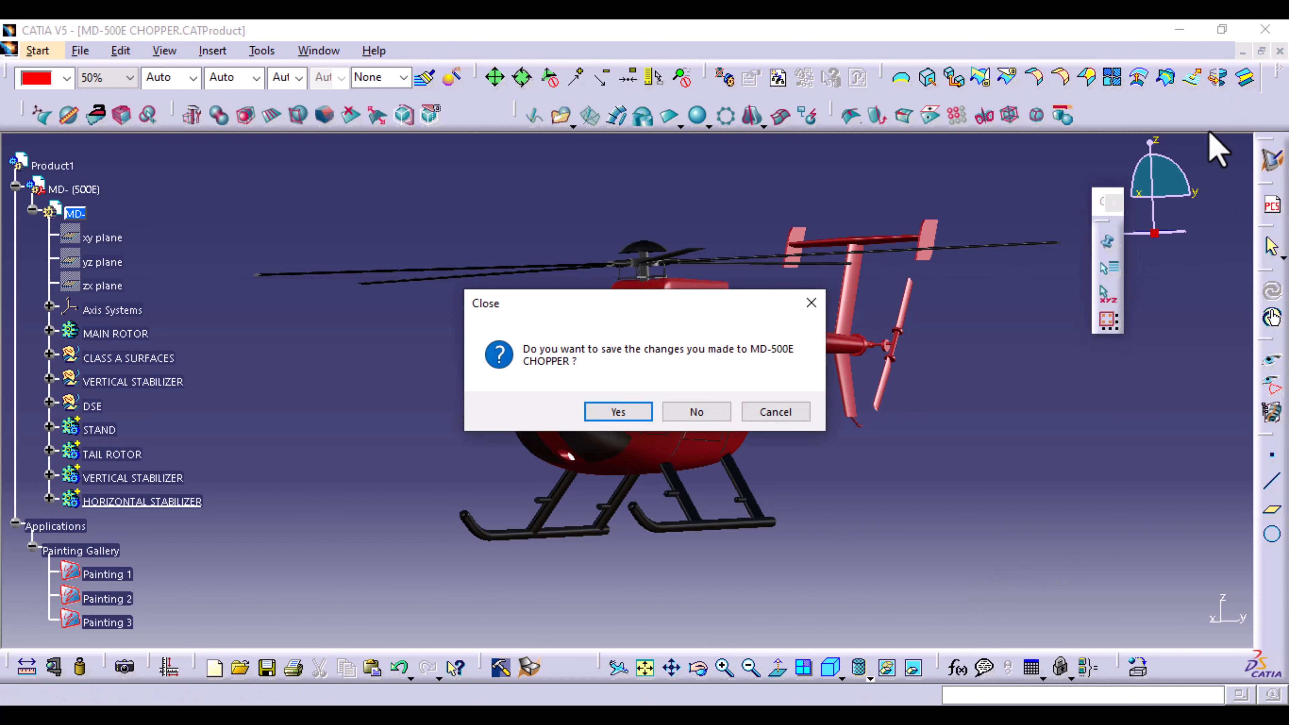
{"action": "left_click", "coordinate": [696, 412]}
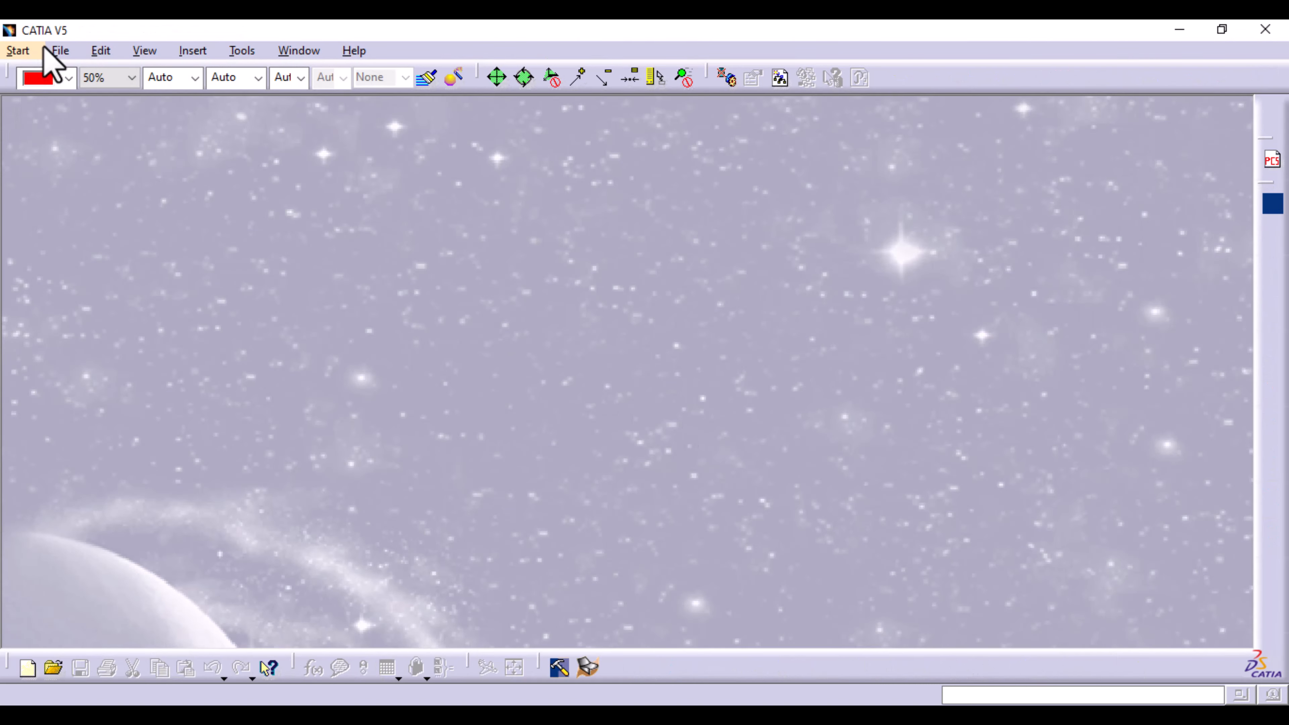
{"action": "left_click", "coordinate": [28, 51]}
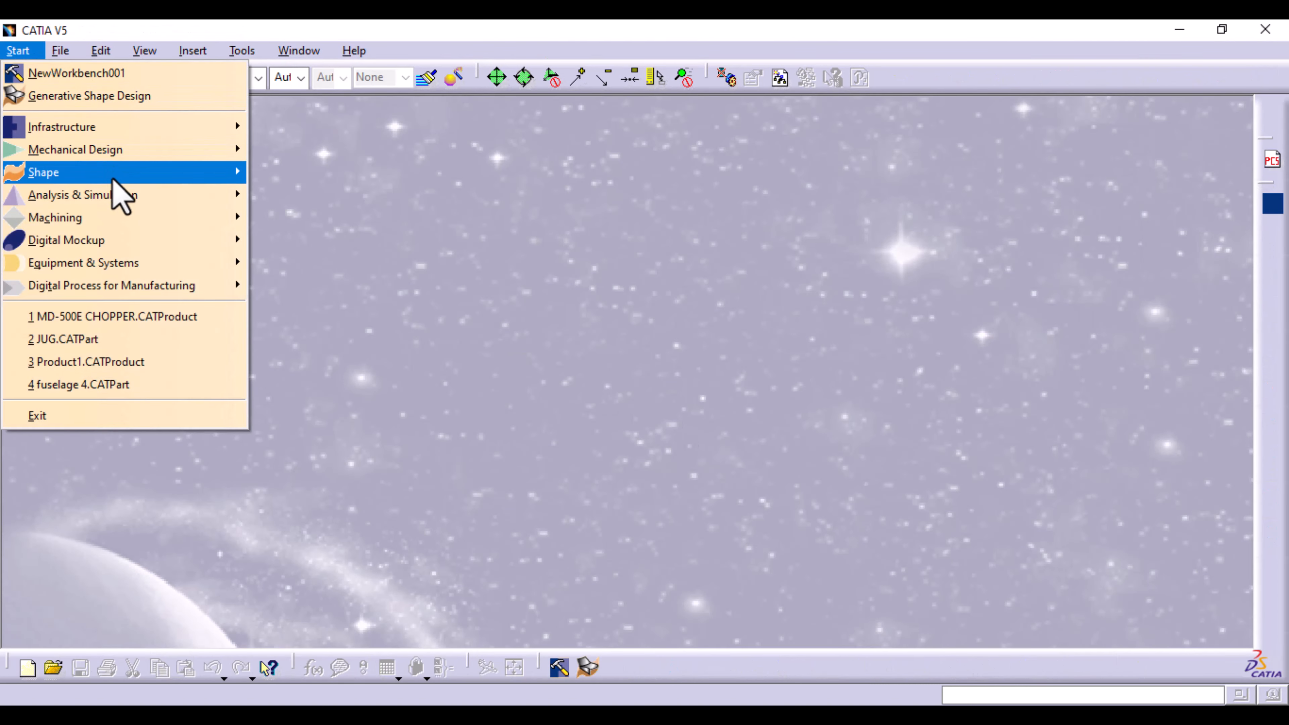
{"action": "mouse_move", "coordinate": [111, 174]}
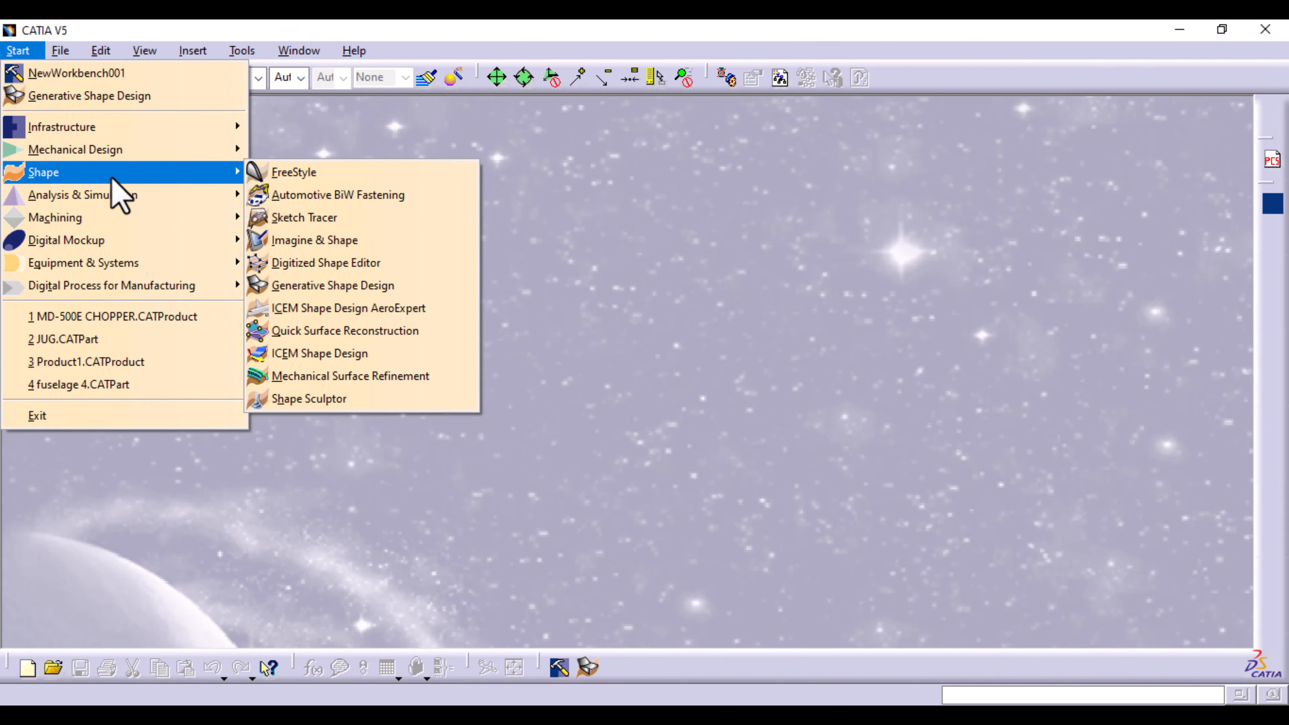
{"action": "left_click", "coordinate": [366, 218]}
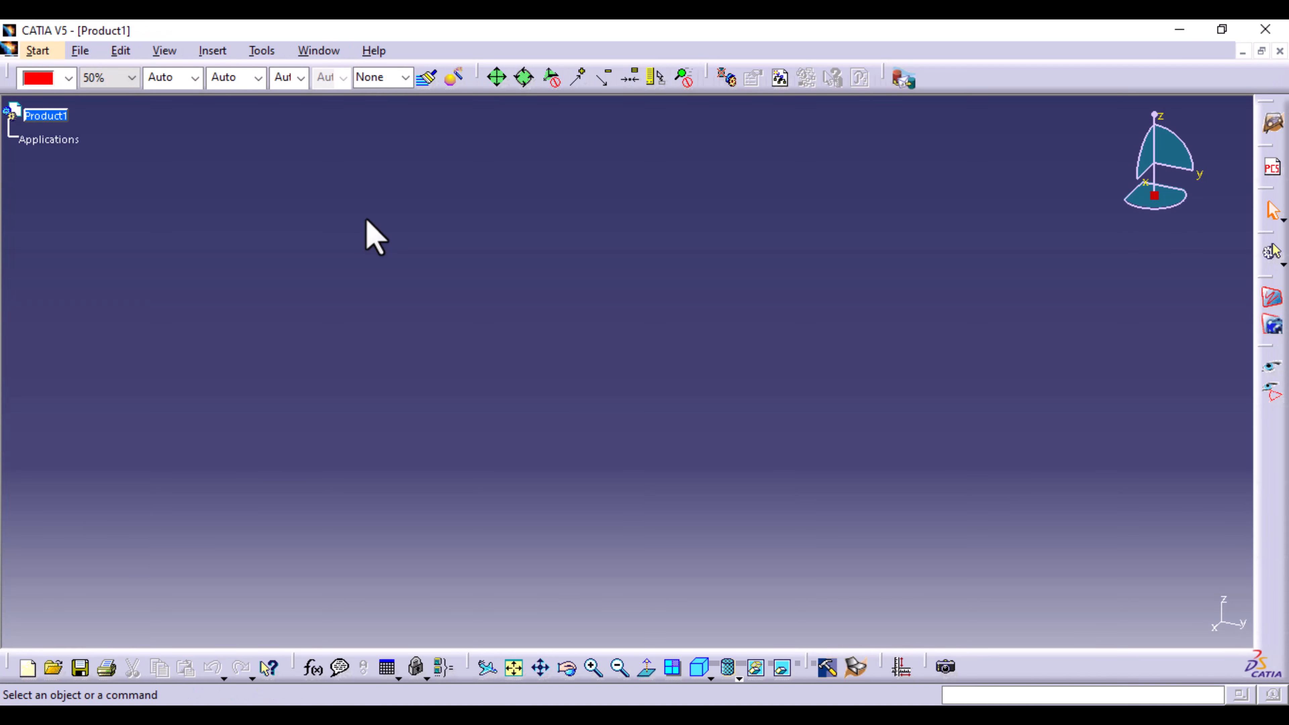
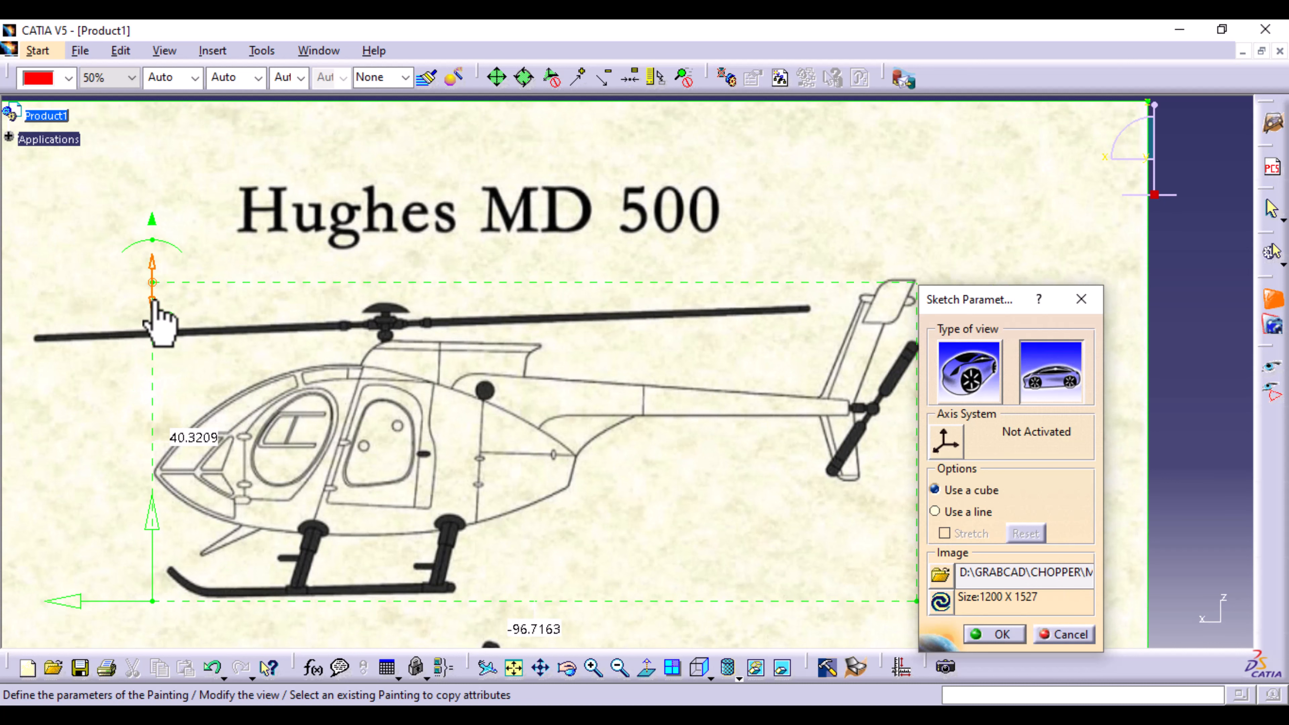
Raise the reference box around the side view to a height of about 41.75, just above the tail fin, and check its rear edge.
{"action": "left_click_drag", "start_coordinate": [154, 305], "coordinate": [156, 294]}
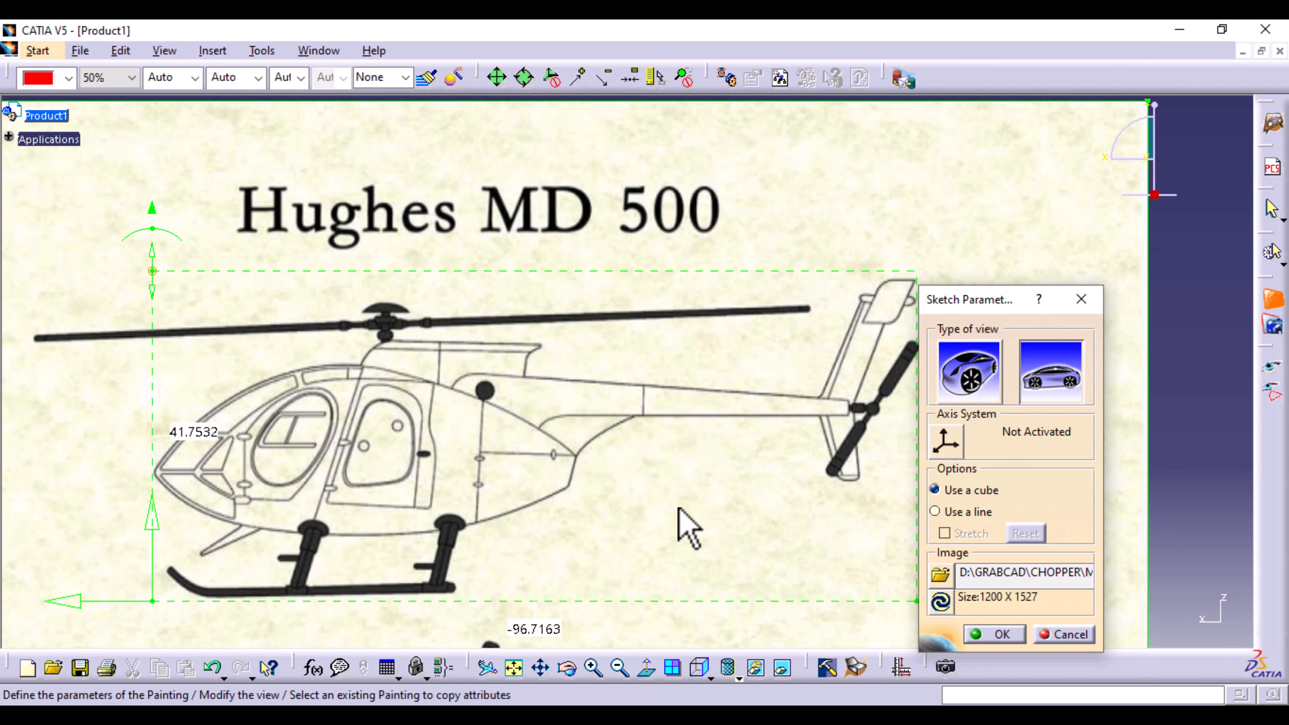
{"action": "left_click_drag", "start_coordinate": [678, 508], "coordinate": [421, 468]}
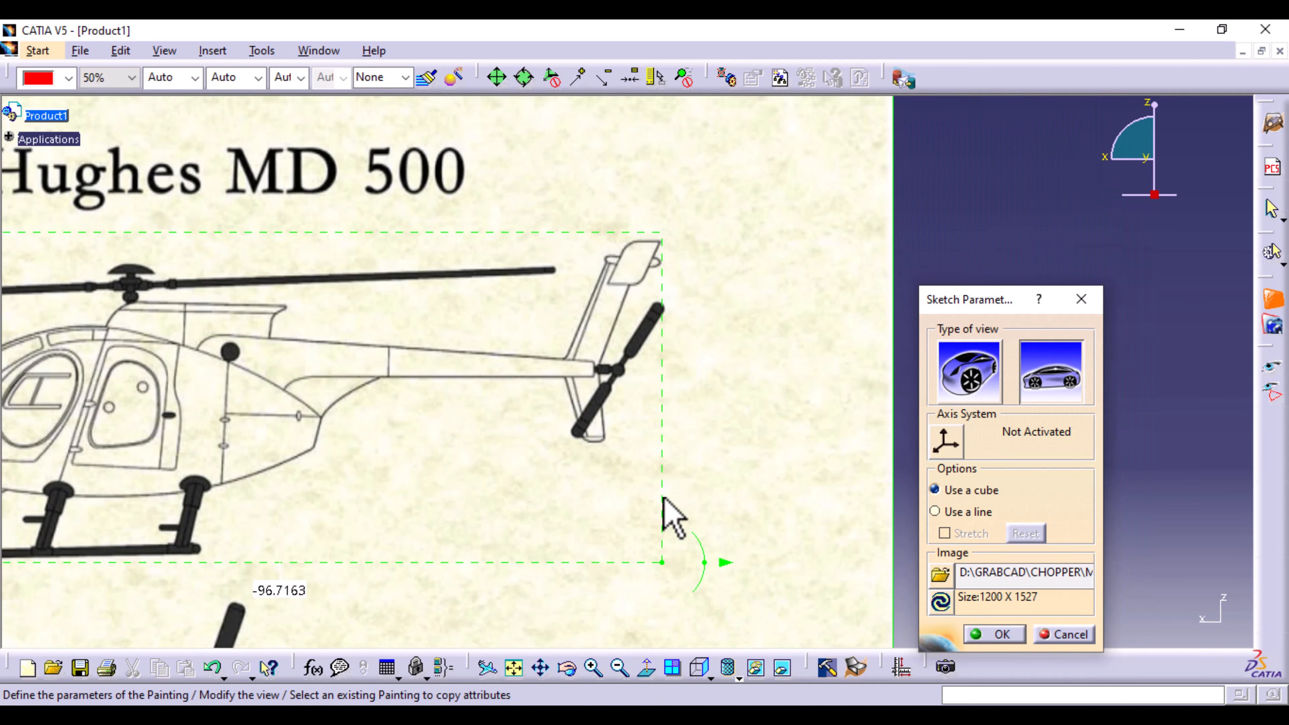
{"action": "mouse_move", "coordinate": [680, 571]}
{"action": "left_mouse_down"}
{"action": "mouse_move", "coordinate": [667, 570]}
{"action": "mouse_move", "coordinate": [688, 572]}
{"action": "left_mouse_up"}
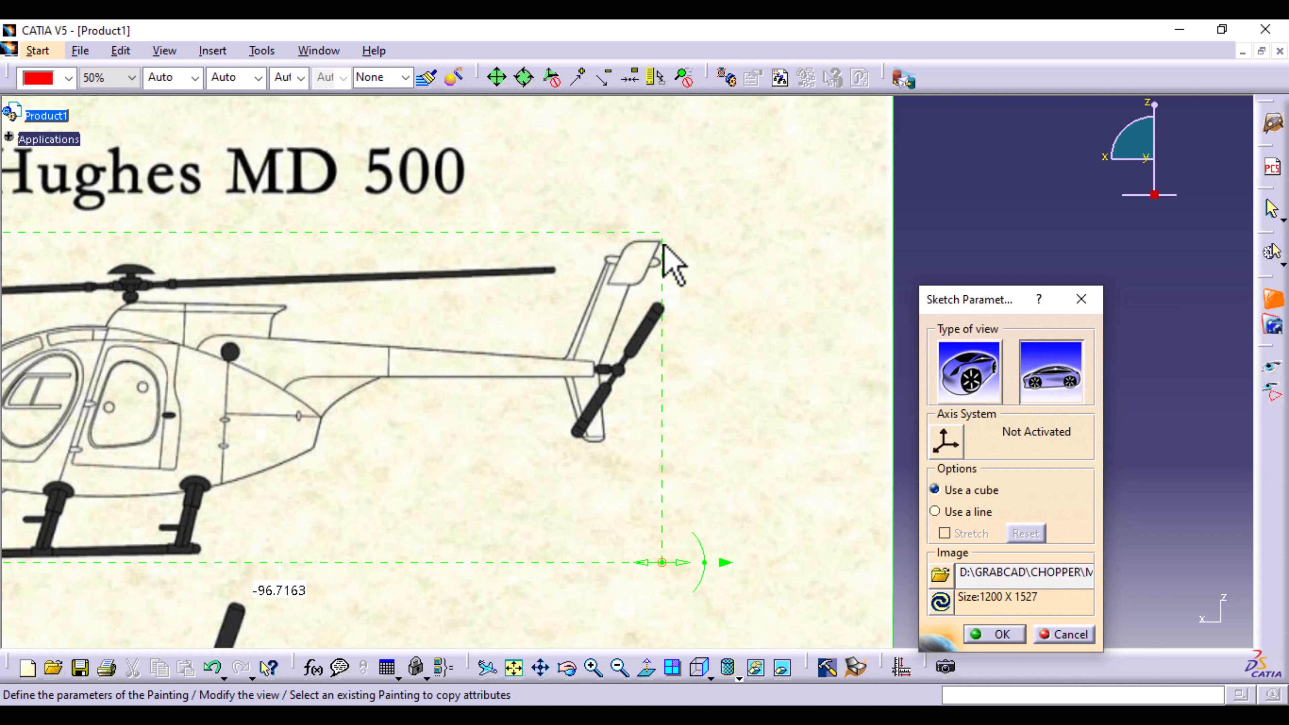
Set the length dimension of the side-view reference box to -7280.
{"action": "middle_click_drag", "start_coordinate": [760, 239], "coordinate": [779, 313]}
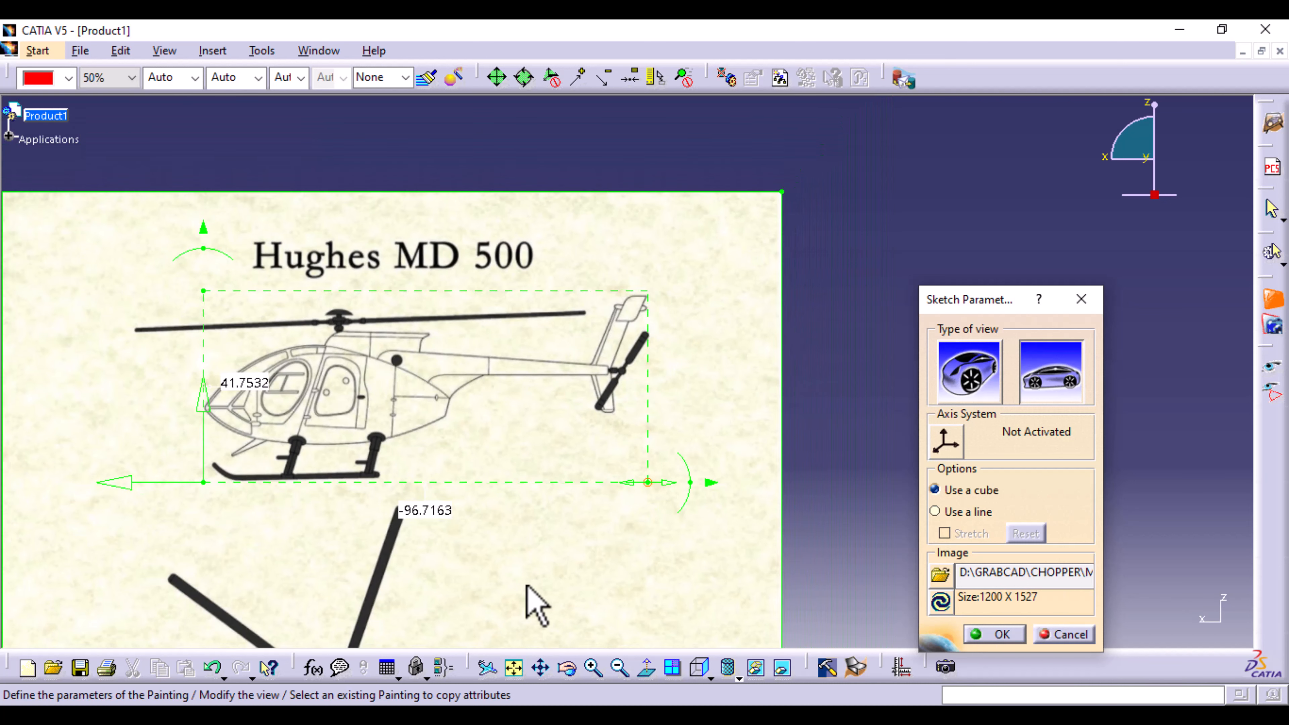
{"action": "middle_click_drag", "start_coordinate": [527, 588], "coordinate": [646, 514]}
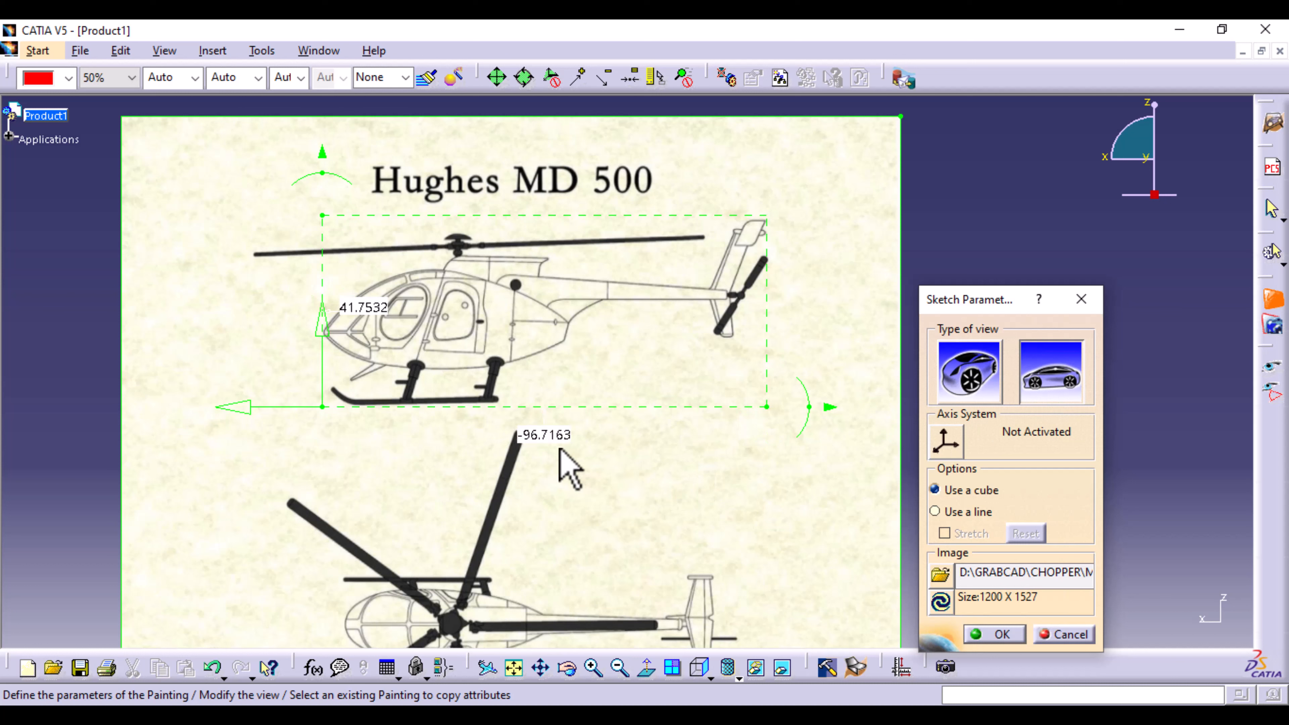
{"action": "double_click", "coordinate": [539, 435]}
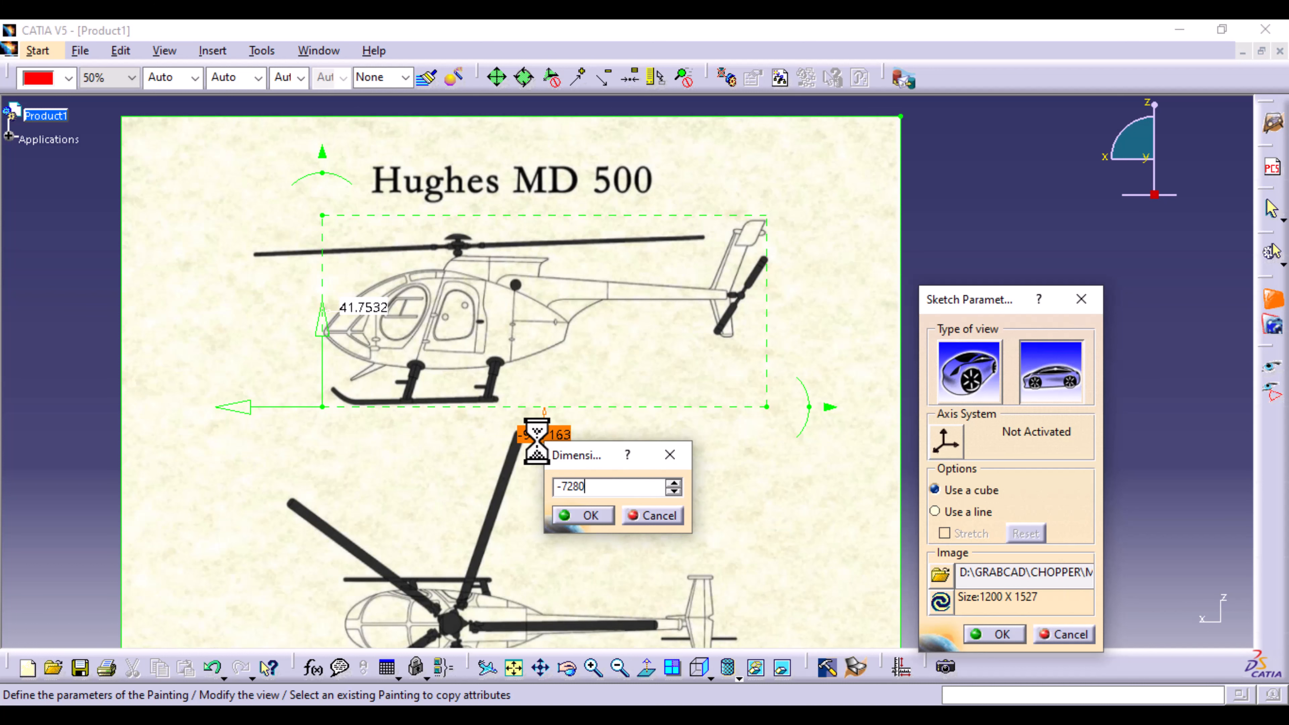
{"action": "left_click", "coordinate": [603, 515]}
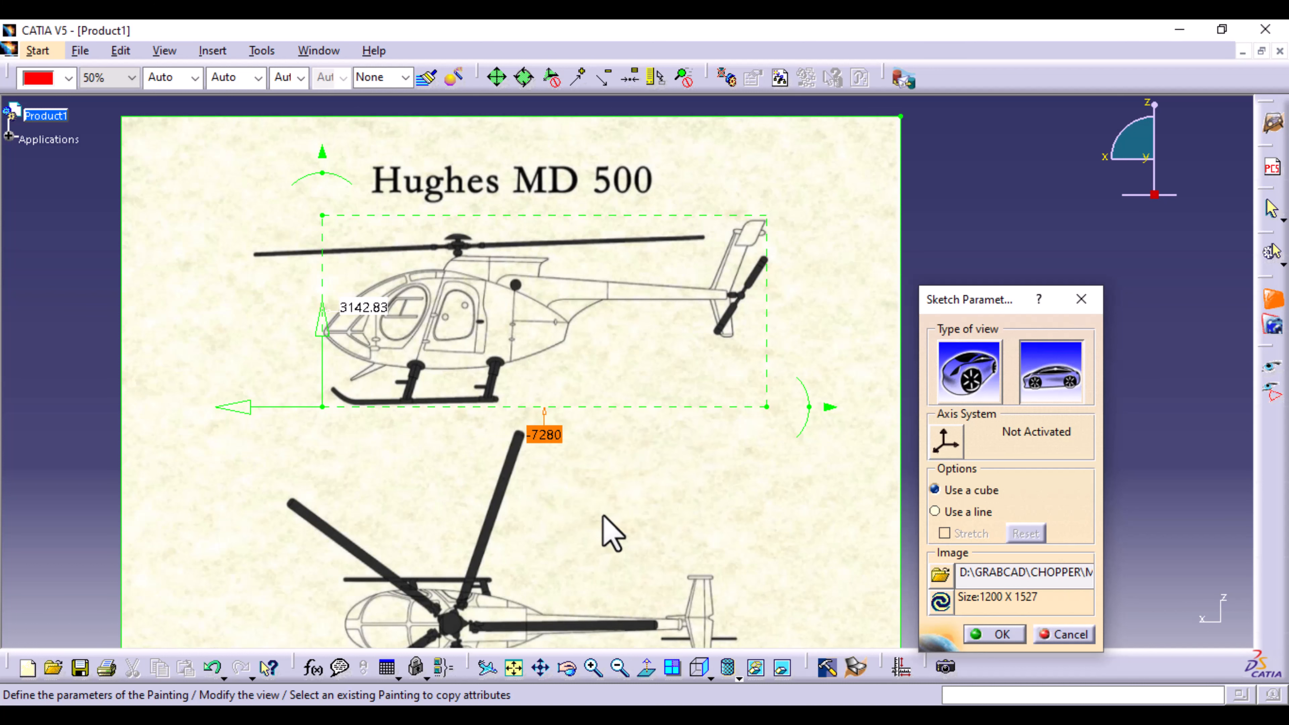
Crop the Hughes MD 500 blueprint to the reference box around the side view and accept the painting.
{"action": "middle_click_drag", "start_coordinate": [758, 518], "coordinate": [751, 612]}
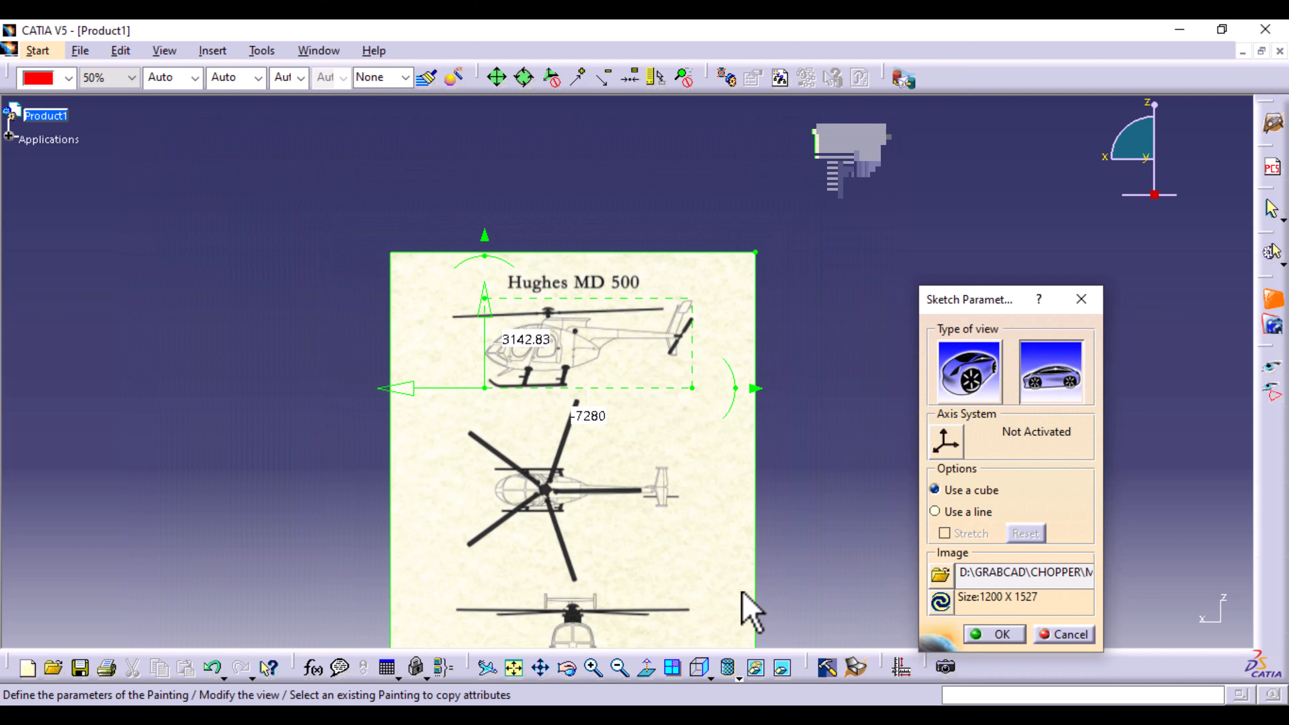
{"action": "middle_click_drag", "start_coordinate": [686, 501], "coordinate": [705, 431]}
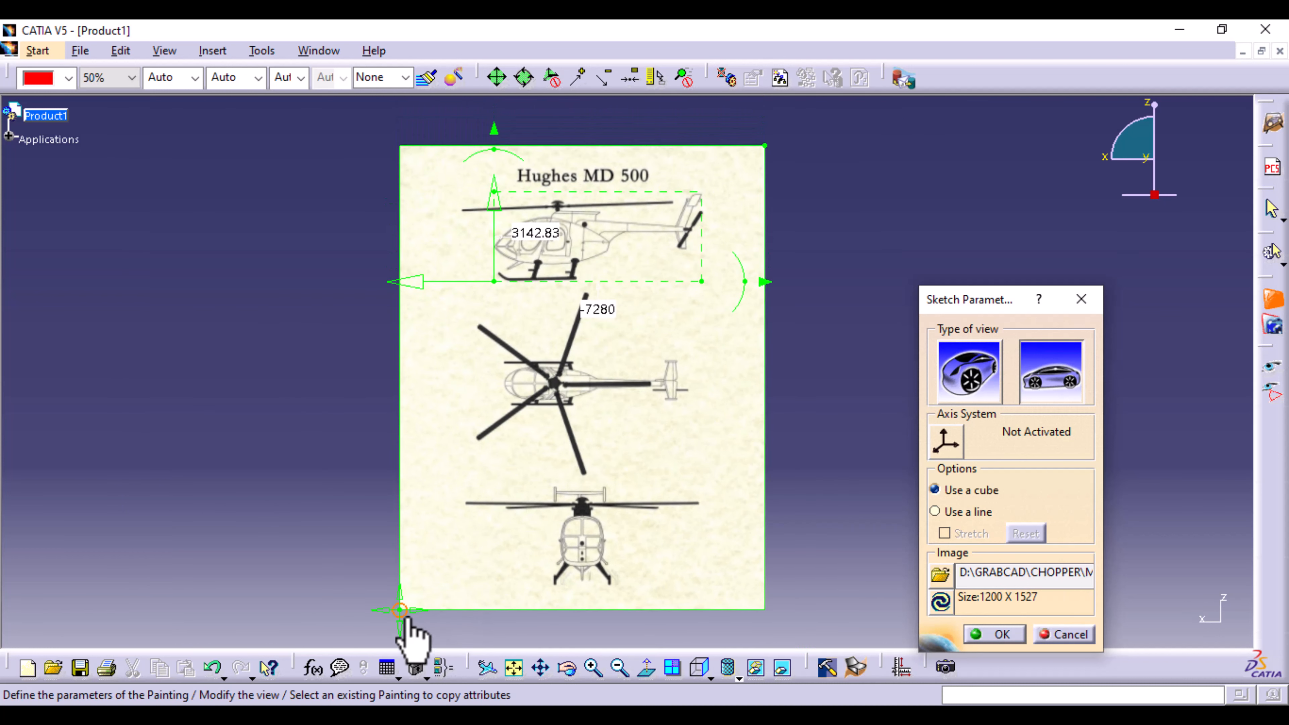
{"action": "mouse_move", "coordinate": [400, 609]}
{"action": "left_mouse_down"}
{"action": "mouse_move", "coordinate": [408, 396]}
{"action": "mouse_move", "coordinate": [417, 550]}
{"action": "mouse_move", "coordinate": [418, 296]}
{"action": "left_mouse_up"}
{"action": "middle_click_drag", "start_coordinate": [768, 383], "coordinate": [761, 483]}
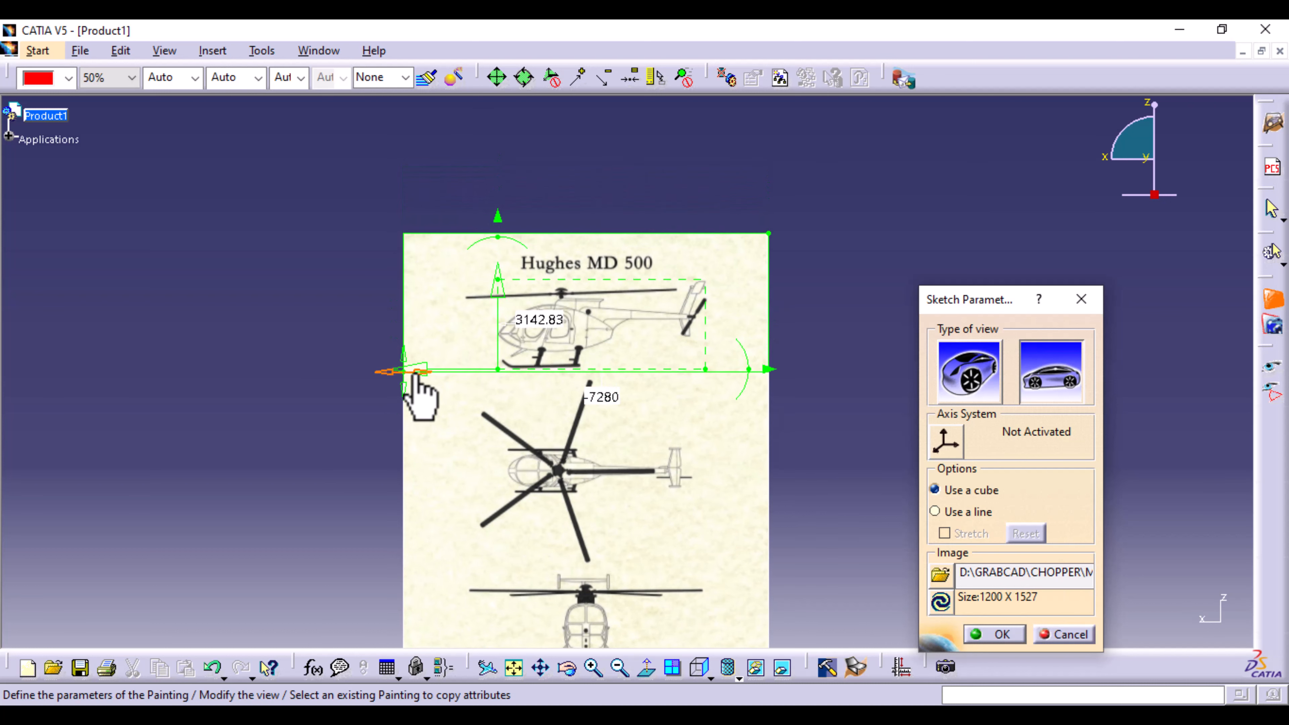
{"action": "mouse_move", "coordinate": [414, 387]}
{"action": "left_mouse_down"}
{"action": "mouse_move", "coordinate": [467, 386]}
{"action": "mouse_move", "coordinate": [510, 420]}
{"action": "left_mouse_up"}
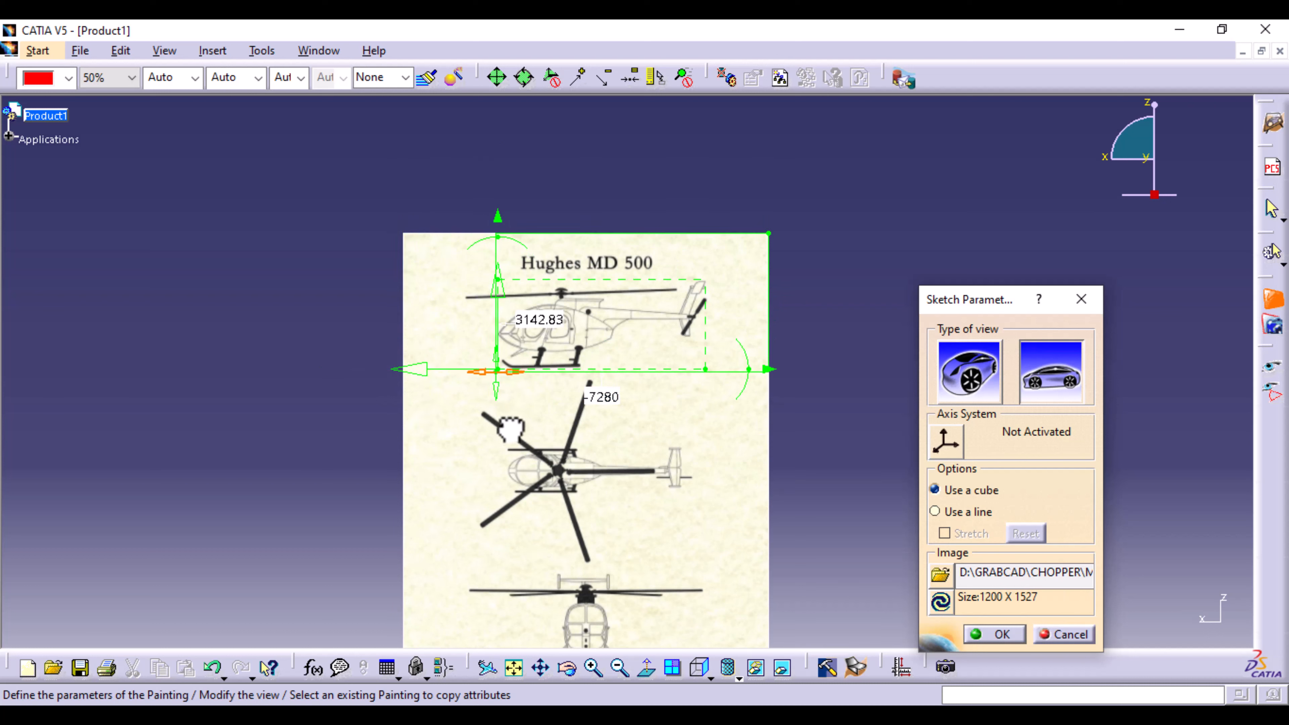
{"action": "mouse_move", "coordinate": [700, 535]}
{"action": "middle_mouse_down"}
{"action": "mouse_move", "coordinate": [711, 515]}
{"action": "mouse_move", "coordinate": [719, 547]}
{"action": "mouse_move", "coordinate": [699, 517]}
{"action": "mouse_move", "coordinate": [704, 450]}
{"action": "middle_mouse_up"}
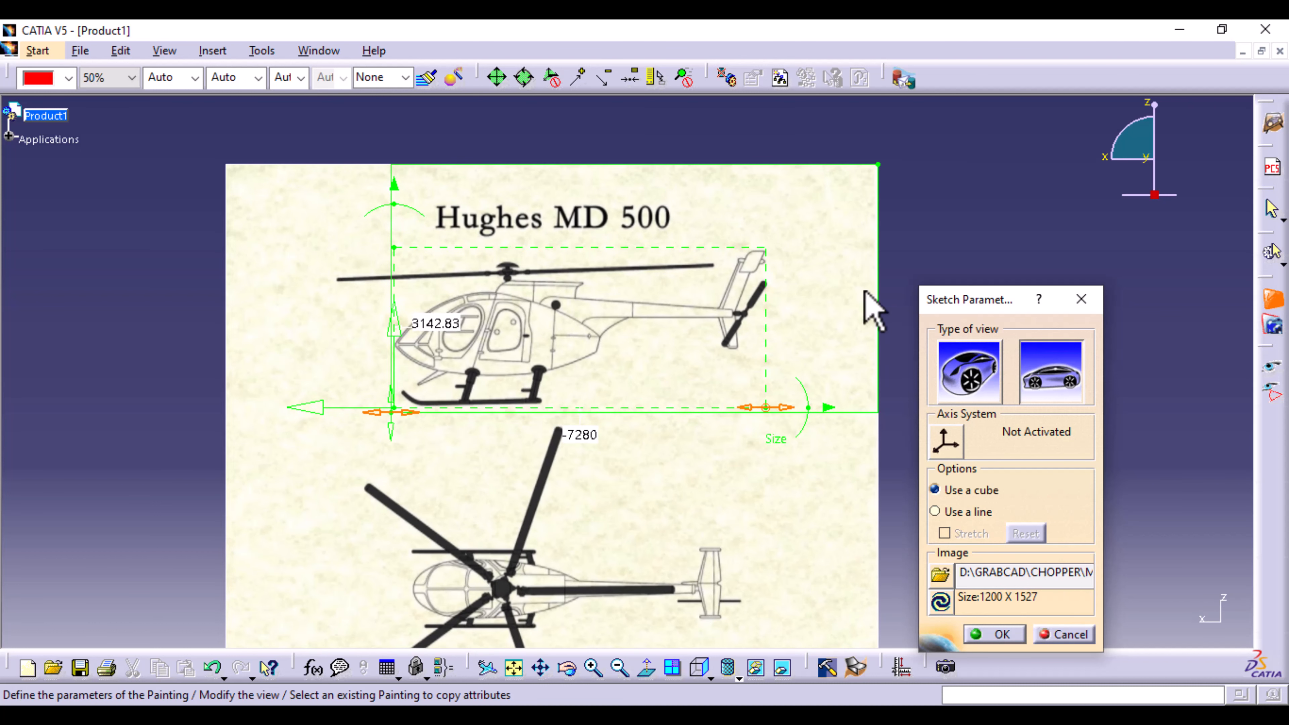
{"action": "mouse_move", "coordinate": [881, 190]}
{"action": "left_mouse_down"}
{"action": "mouse_move", "coordinate": [863, 263]}
{"action": "mouse_move", "coordinate": [800, 253]}
{"action": "mouse_move", "coordinate": [772, 277]}
{"action": "left_mouse_up"}
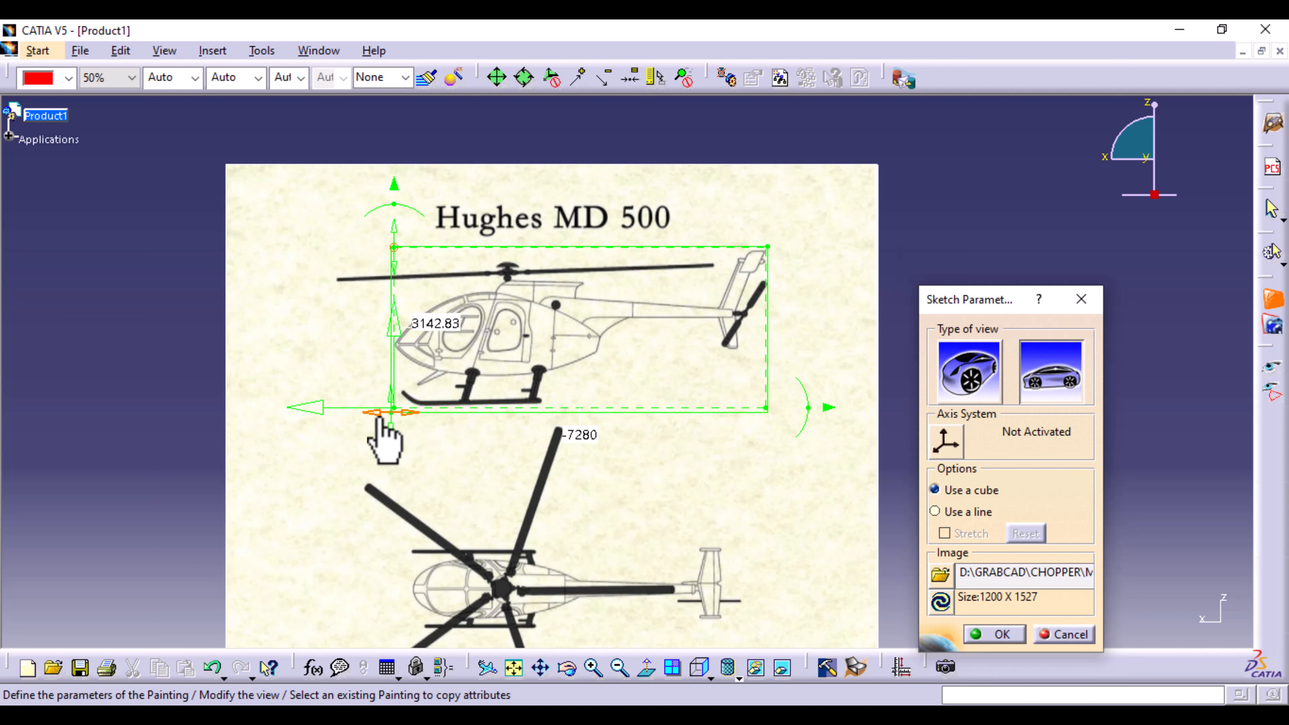
{"action": "left_click_drag", "start_coordinate": [392, 442], "coordinate": [369, 426]}
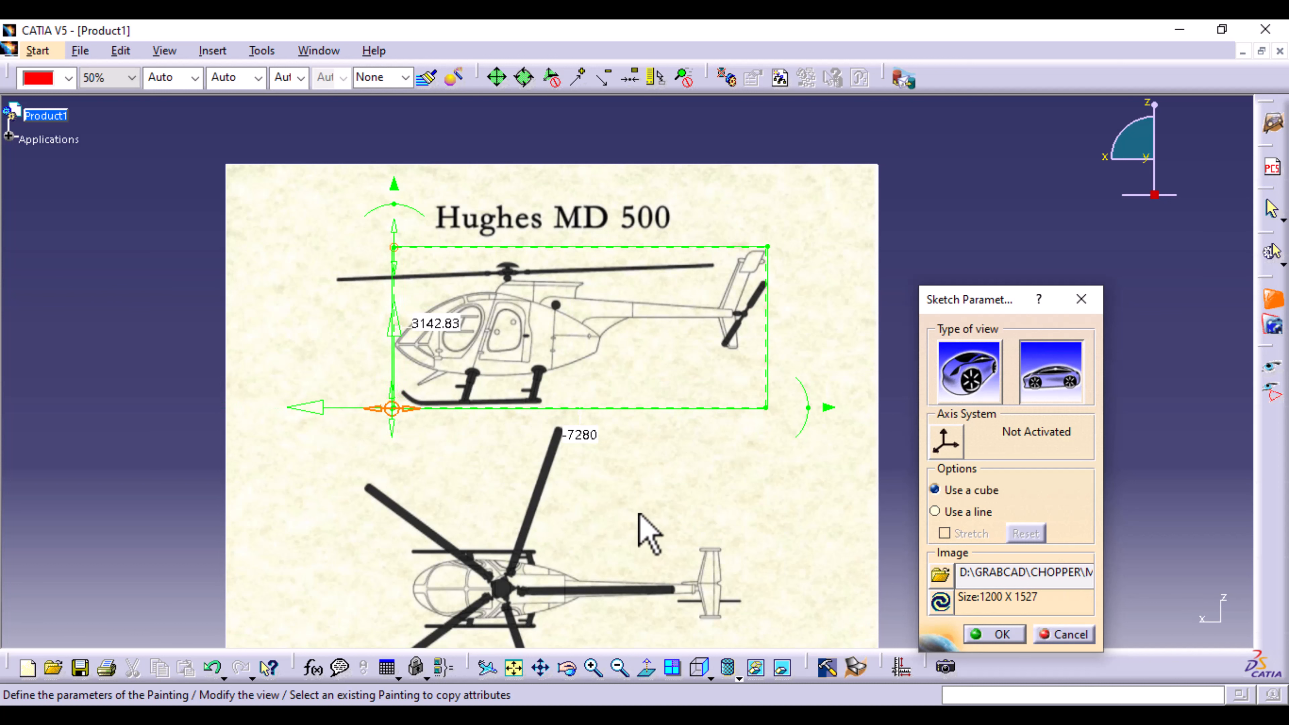
{"action": "left_click", "coordinate": [1008, 634]}
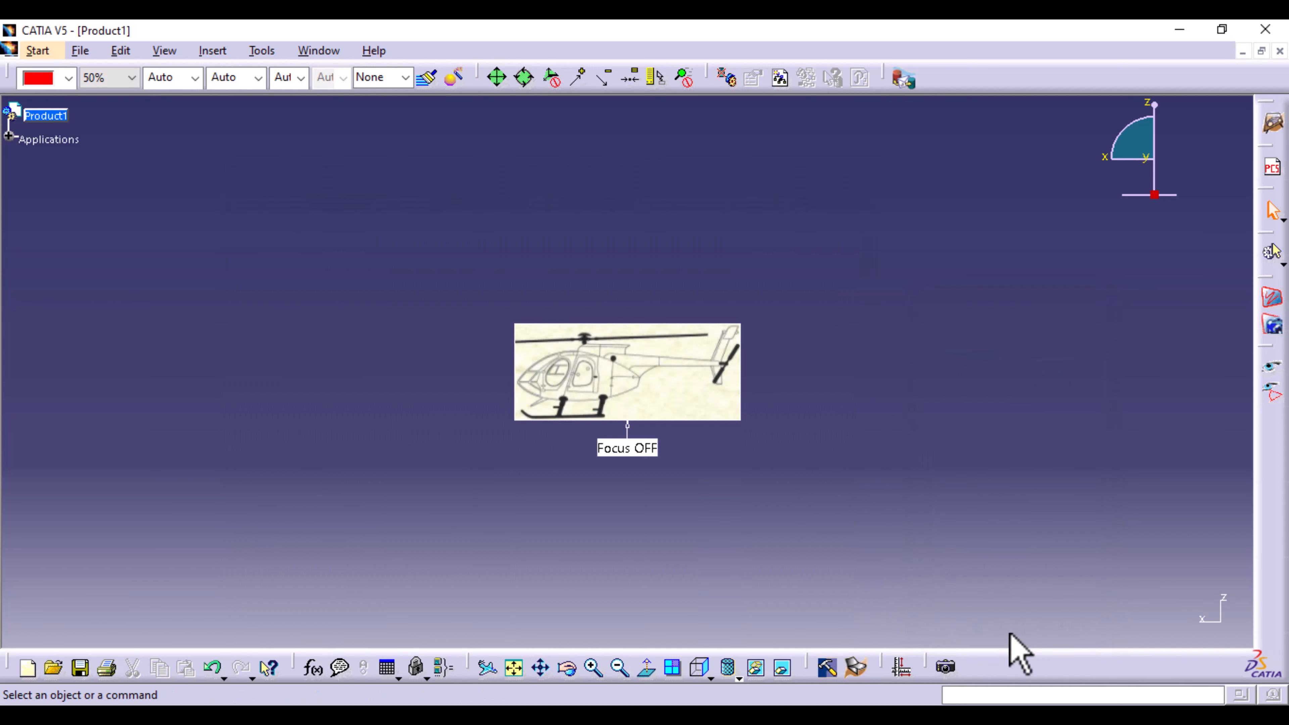
View the cropped side-view painting in the isometric orientation.
{"action": "left_click", "coordinate": [710, 679]}
{"action": "left_click", "coordinate": [732, 506]}
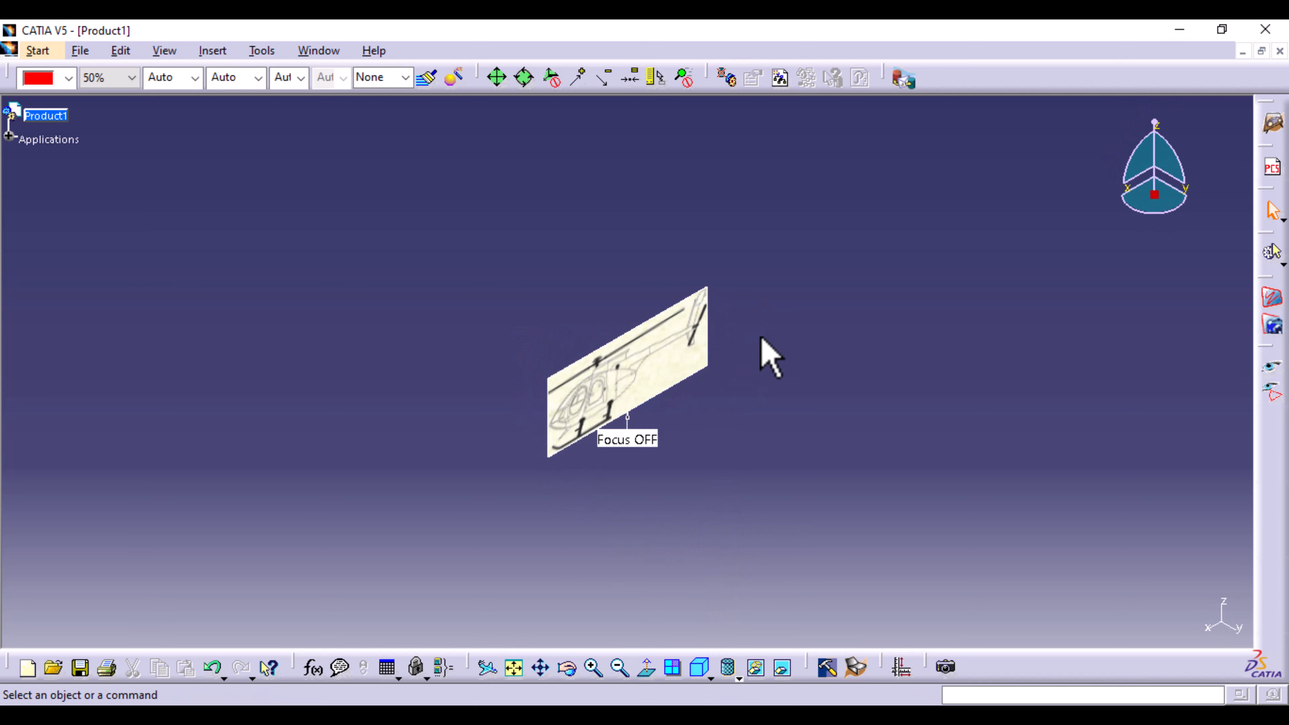
{"action": "mouse_move", "coordinate": [649, 493]}
{"action": "middle_mouse_down"}
{"action": "mouse_move", "coordinate": [673, 587]}
{"action": "mouse_move", "coordinate": [670, 484]}
{"action": "mouse_move", "coordinate": [682, 531]}
{"action": "middle_mouse_up"}
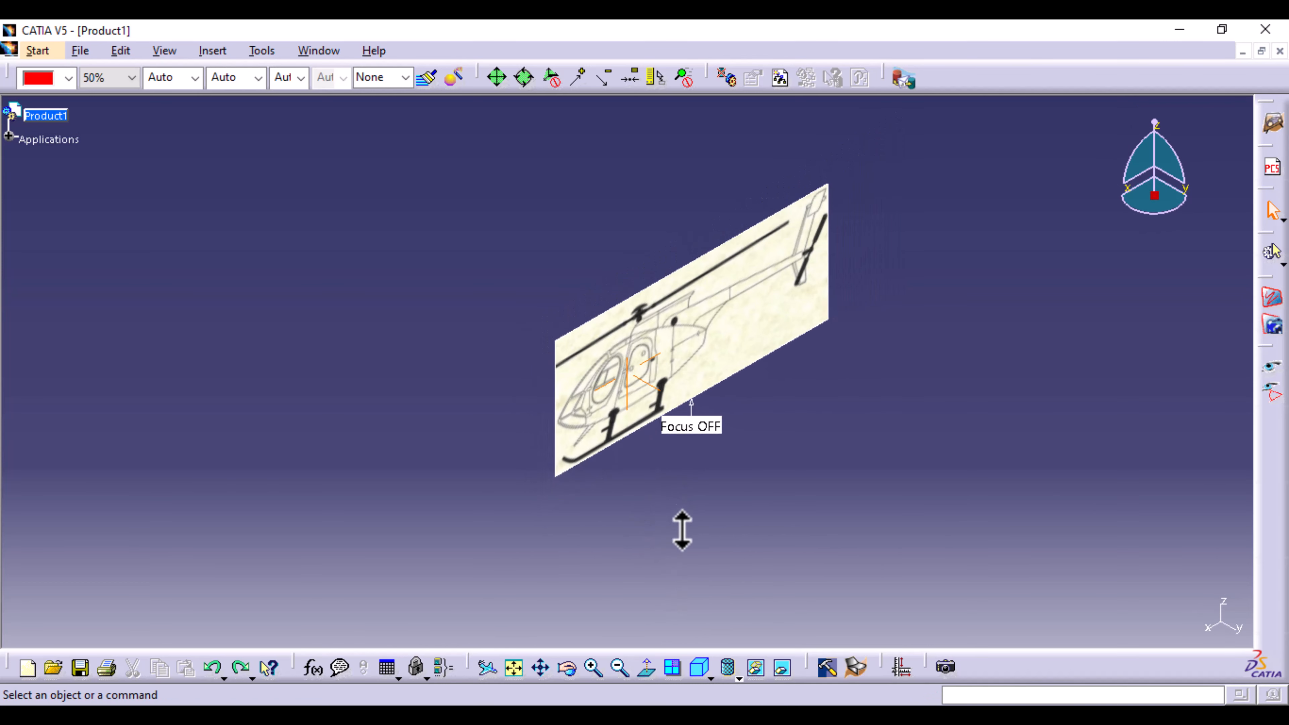
Orient the model to the standard front view and import the MD-500E BLUEPRINT image as a second painting.
{"action": "left_click", "coordinate": [709, 678]}
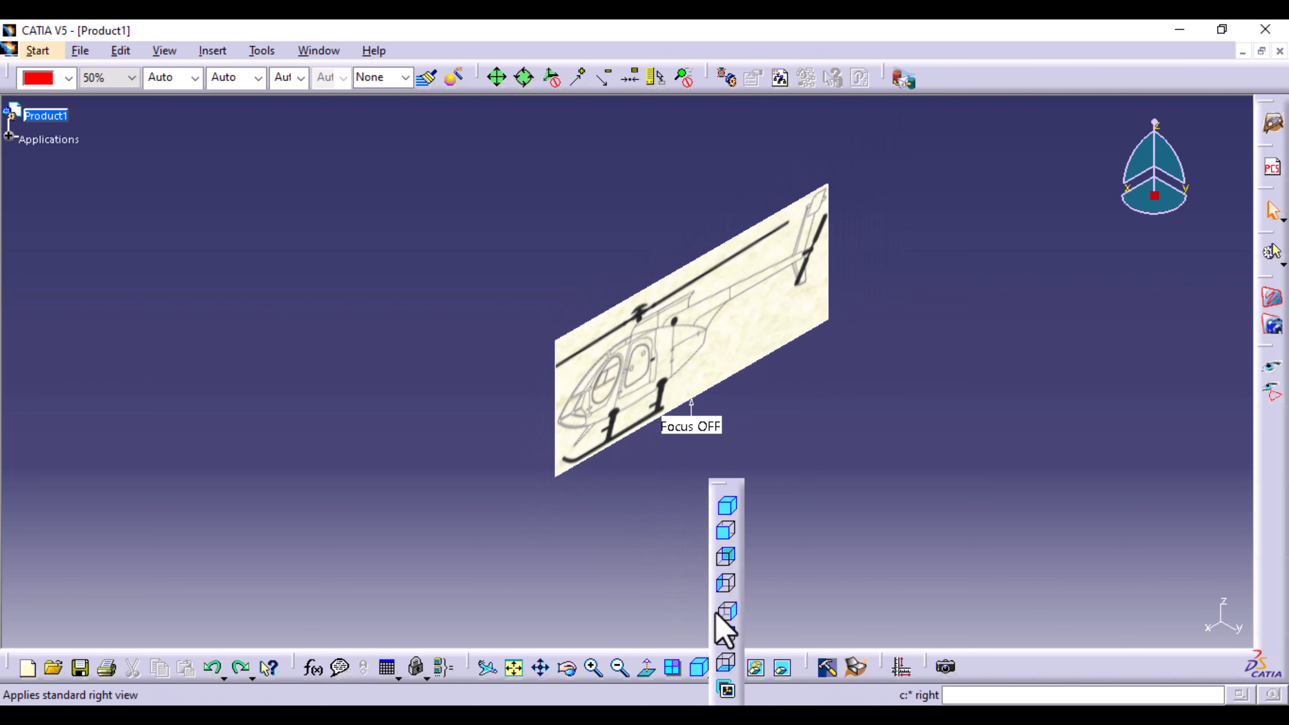
{"action": "left_click", "coordinate": [724, 536]}
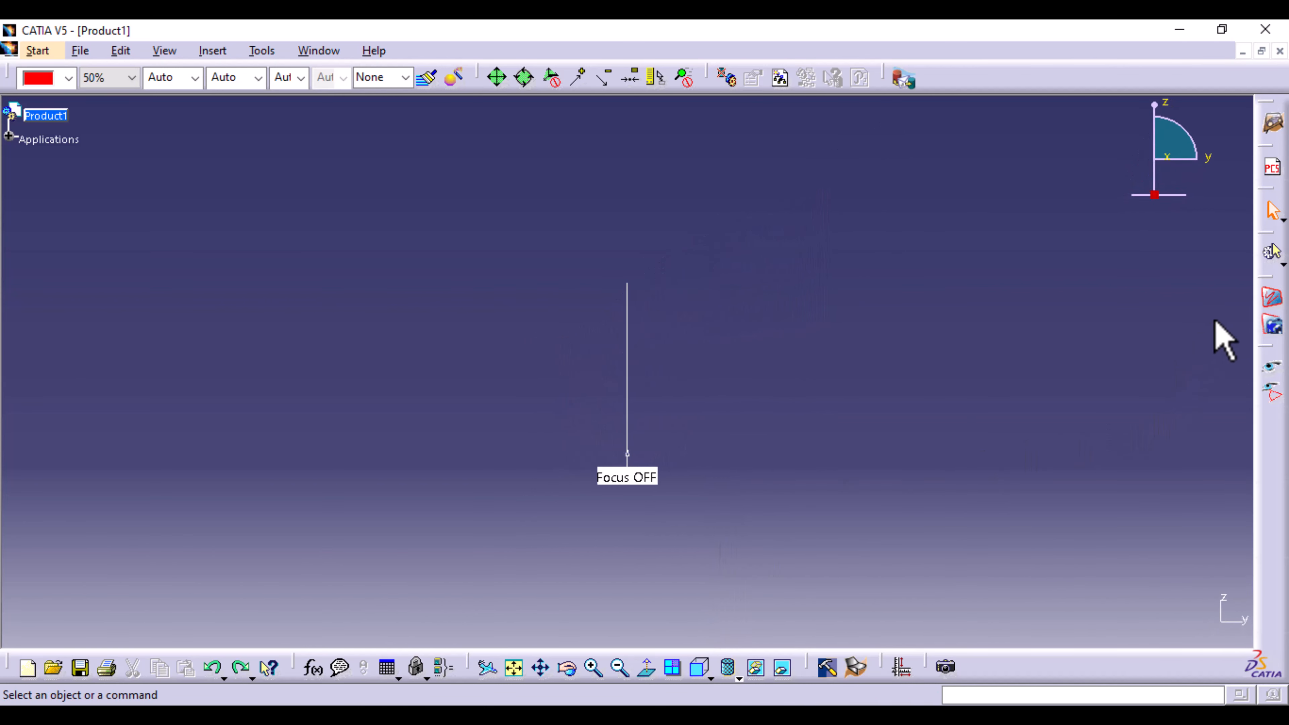
{"action": "left_click", "coordinate": [1273, 300]}
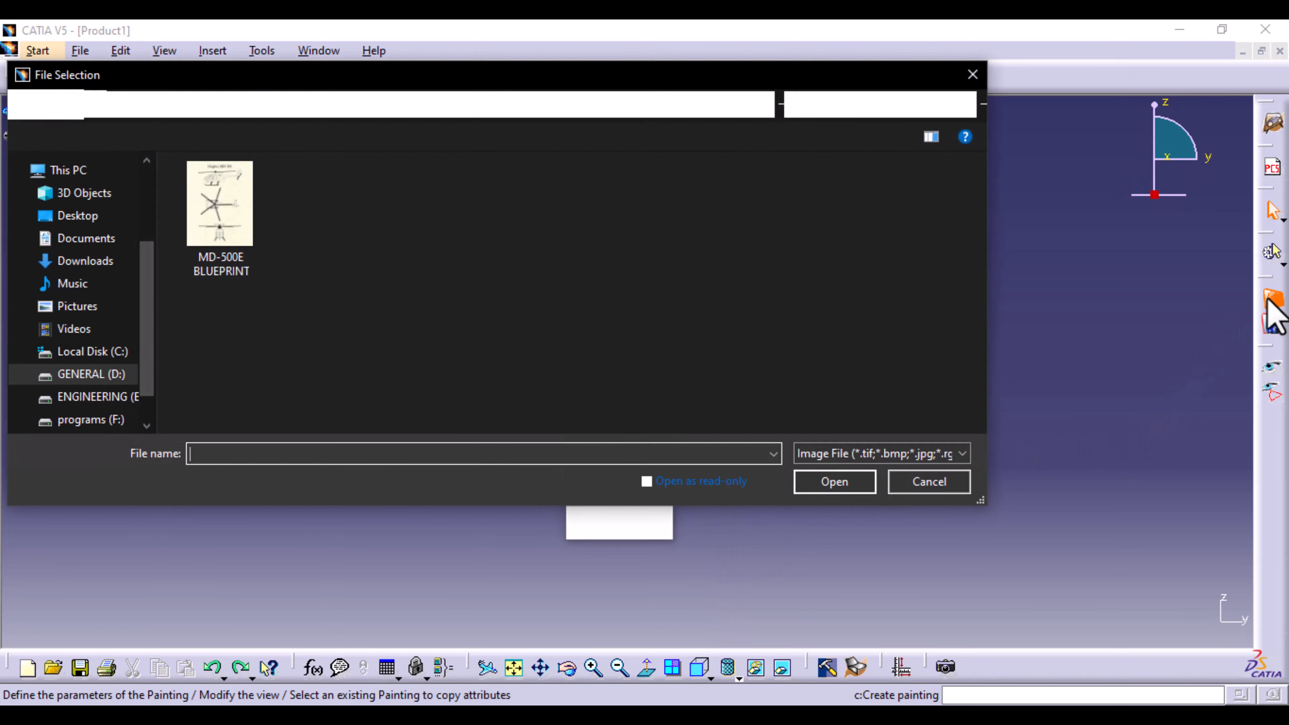
{"action": "double_click", "coordinate": [242, 212]}
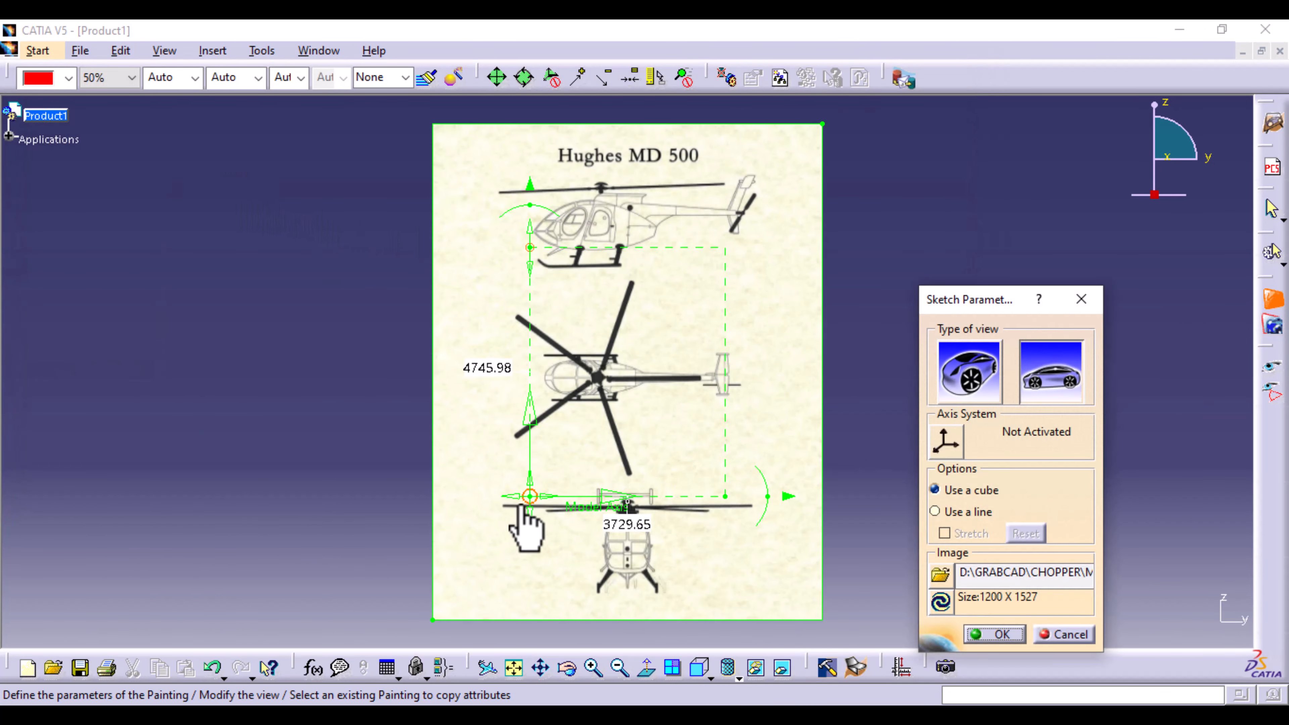
Place the reference box at the front view's centreline below the skids, sized about 2222 mm high and 629 mm wide.
{"action": "left_click_drag", "start_coordinate": [531, 499], "coordinate": [628, 605]}
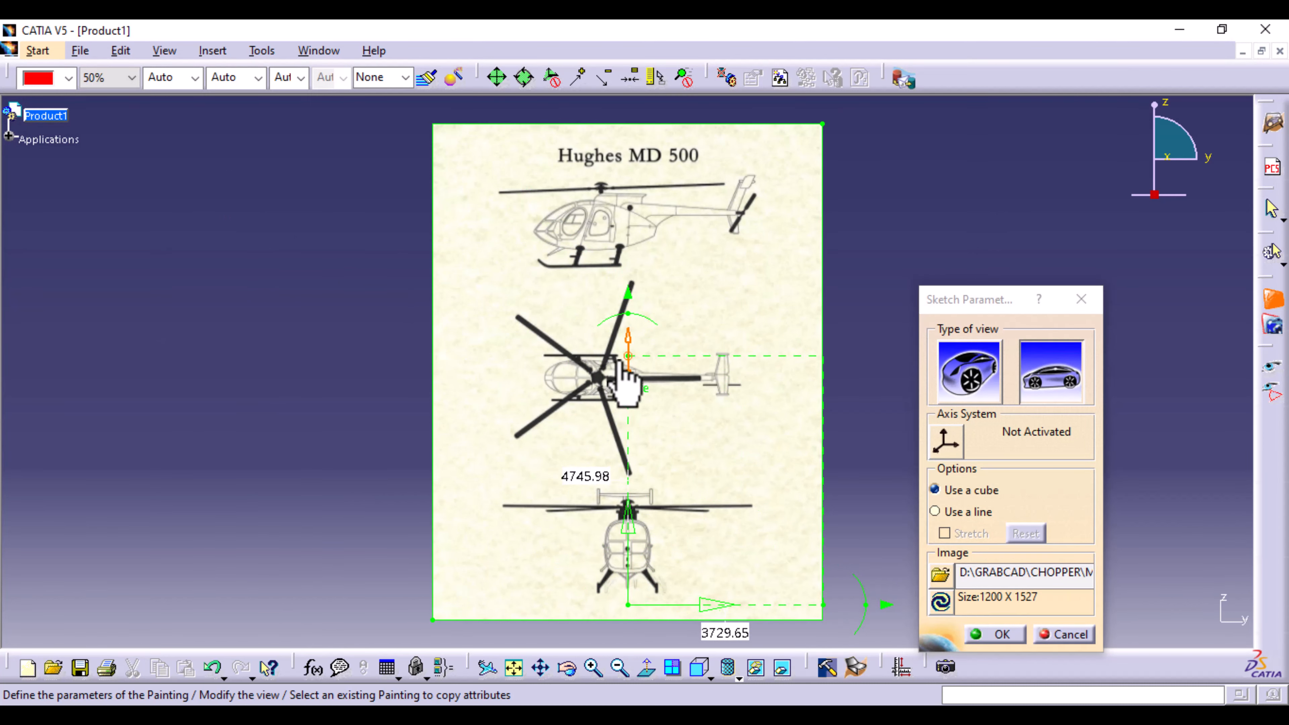
{"action": "left_click_drag", "start_coordinate": [629, 379], "coordinate": [628, 513]}
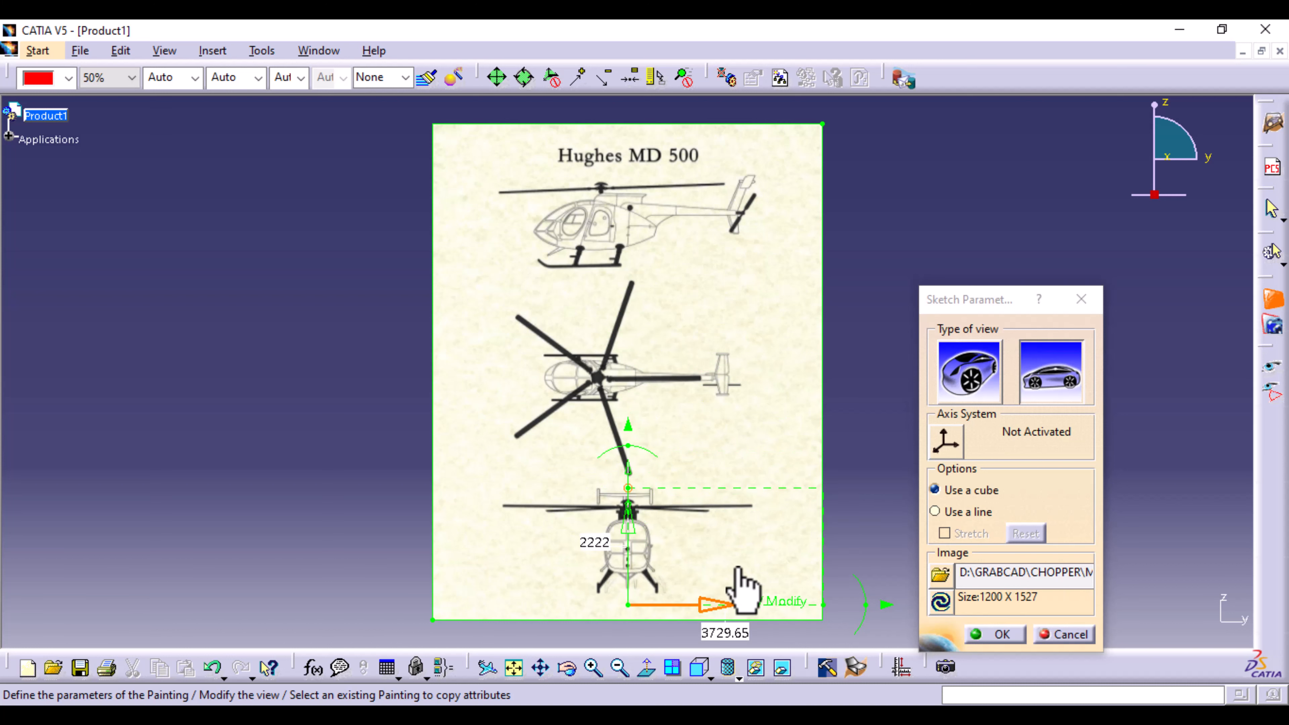
{"action": "middle_click_drag", "start_coordinate": [732, 529], "coordinate": [721, 394]}
{"action": "left_click_drag", "start_coordinate": [832, 473], "coordinate": [669, 488]}
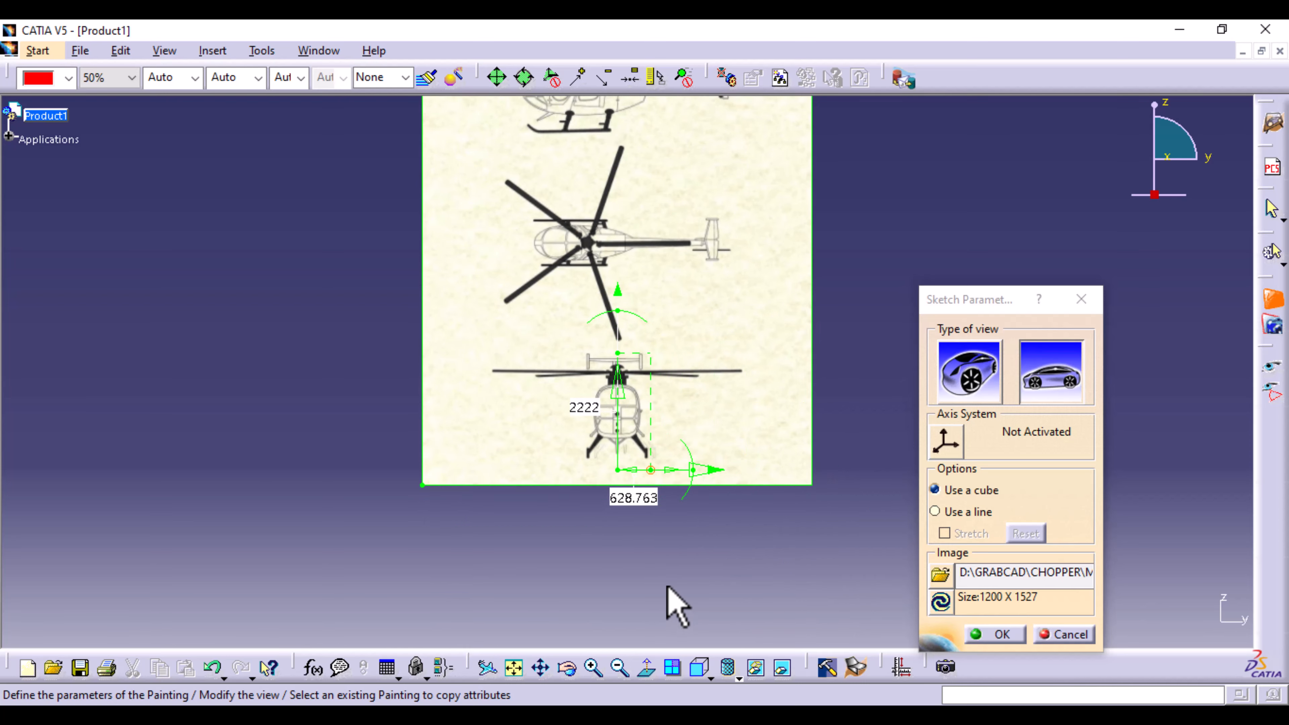
Fit the reference box from the skid bottoms to the tail top and out to one skid, about 2016 mm high and 578 mm wide.
{"action": "middle_click_drag", "start_coordinate": [667, 588], "coordinate": [674, 351], "text": "ctrl"}
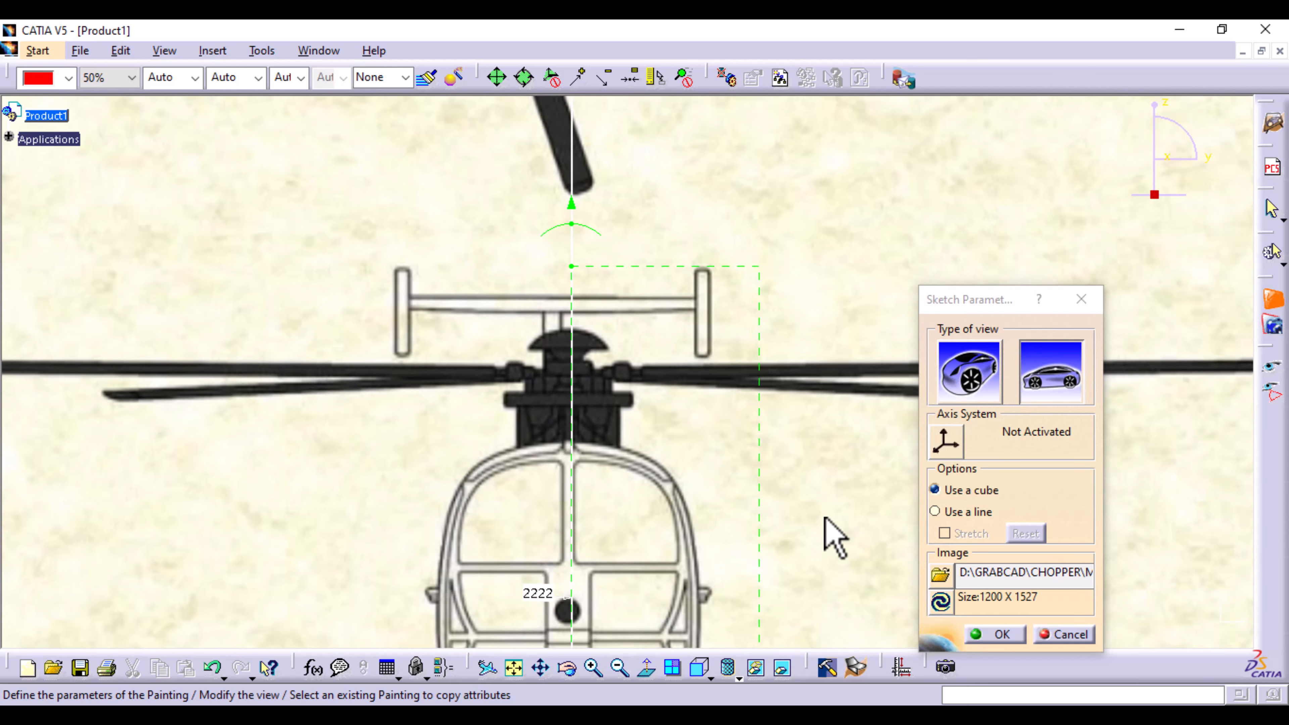
{"action": "middle_click_drag", "start_coordinate": [829, 533], "coordinate": [832, 213]}
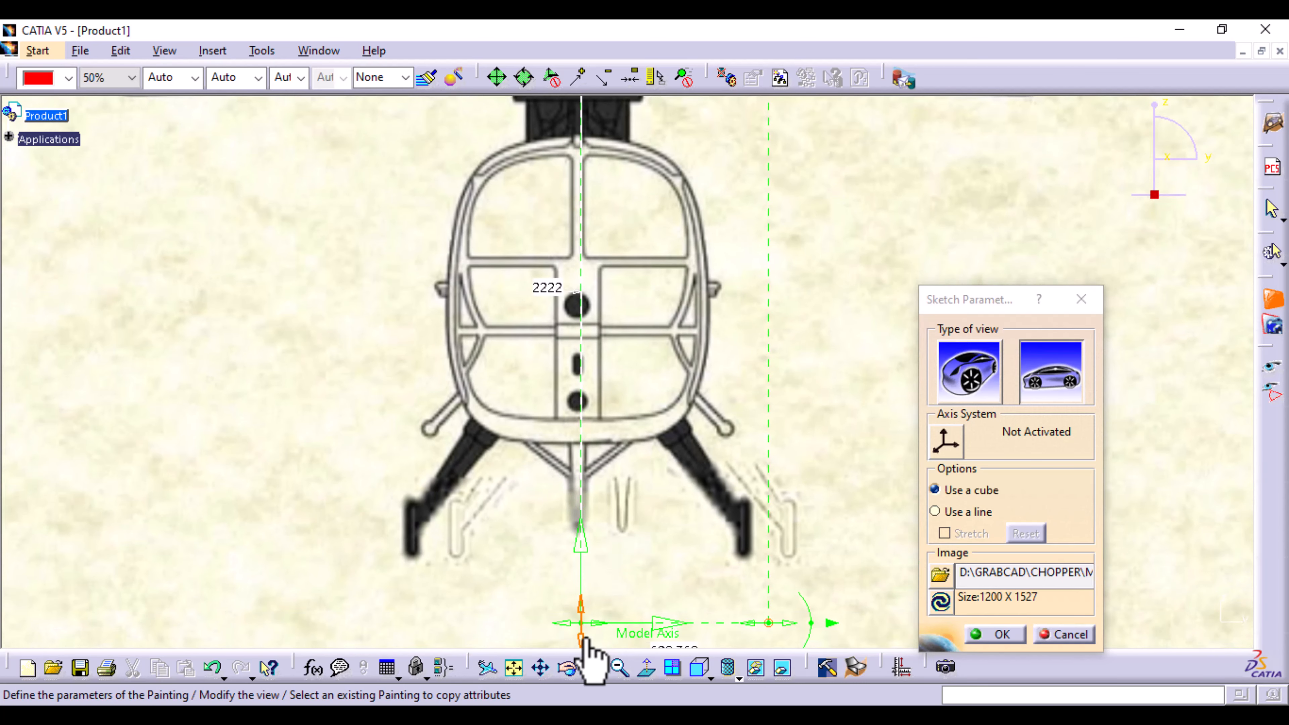
{"action": "left_click_drag", "start_coordinate": [581, 641], "coordinate": [585, 585]}
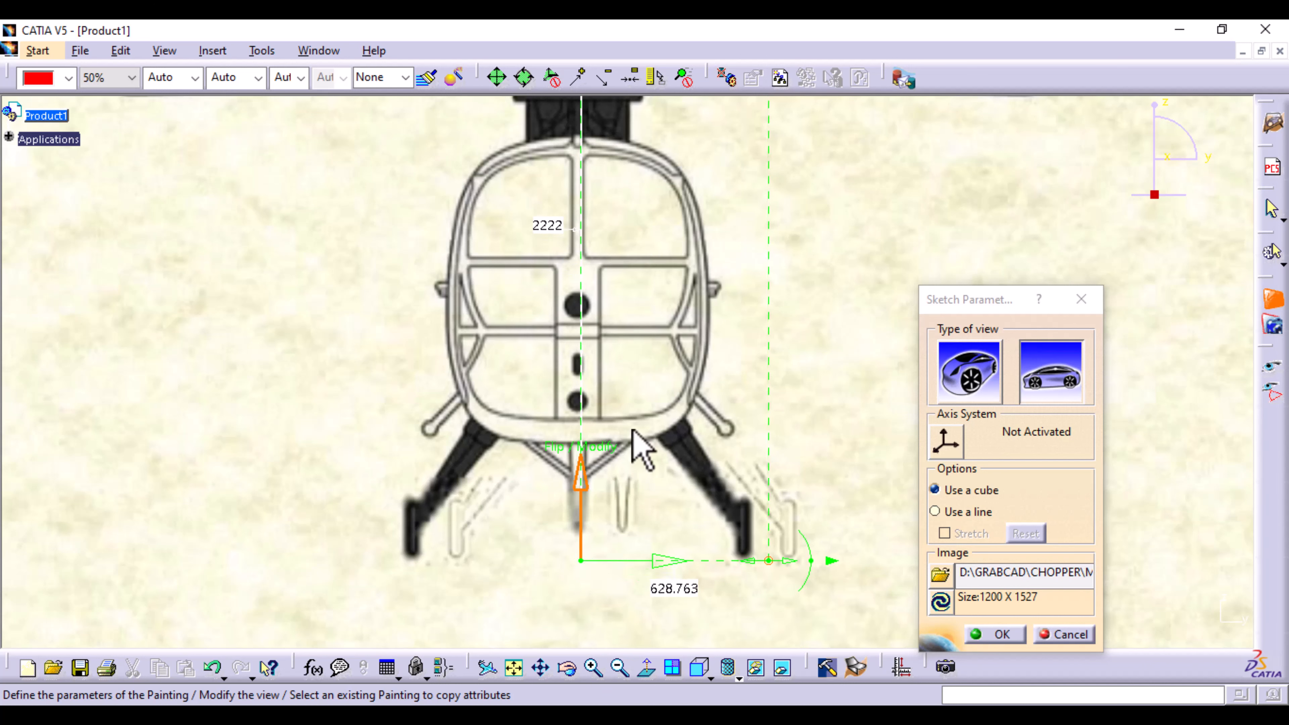
{"action": "middle_click_drag", "start_coordinate": [696, 274], "coordinate": [695, 599]}
{"action": "left_click_drag", "start_coordinate": [581, 245], "coordinate": [582, 329]}
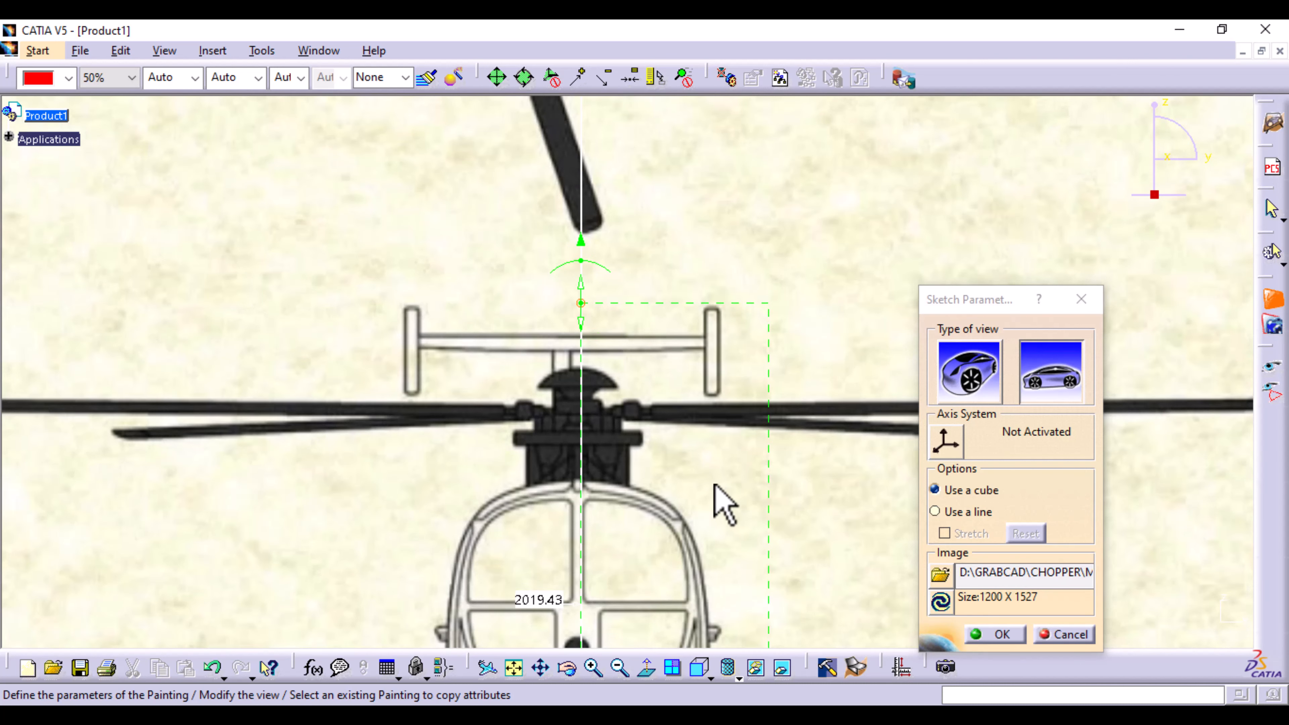
{"action": "middle_click_drag", "start_coordinate": [723, 502], "coordinate": [688, 408]}
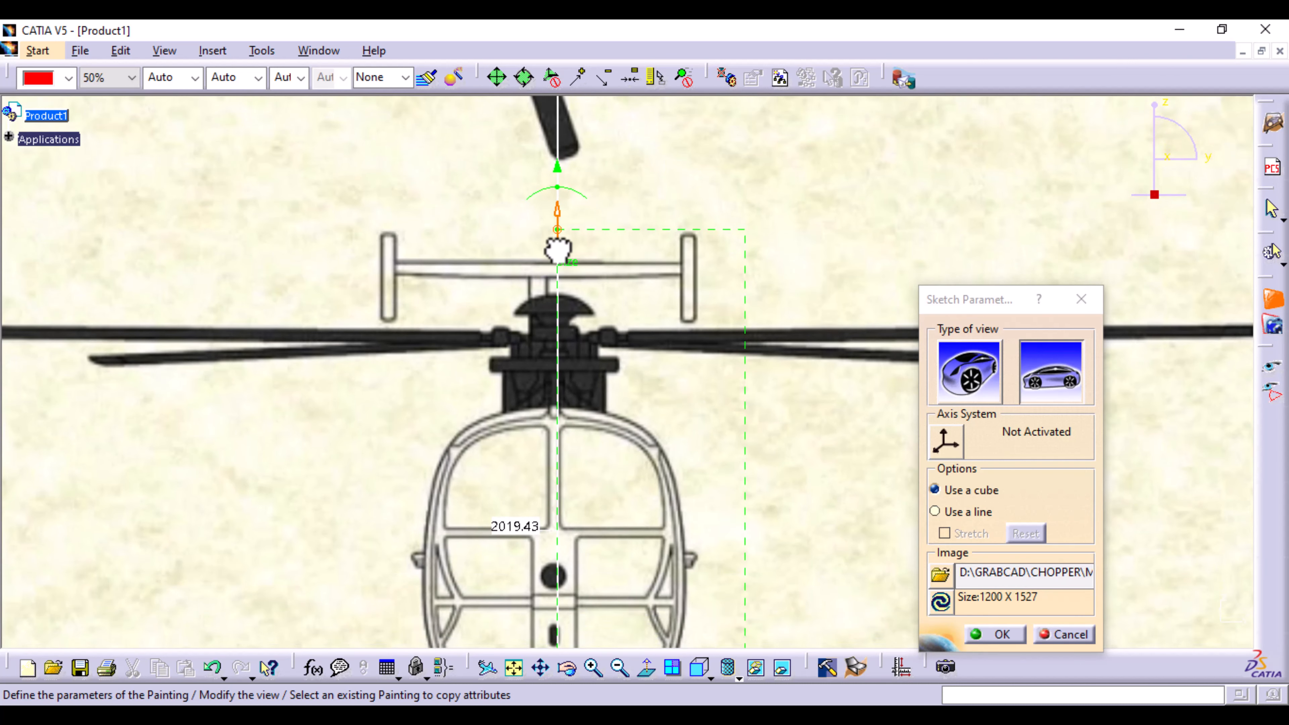
{"action": "left_click_drag", "start_coordinate": [557, 248], "coordinate": [560, 249]}
{"action": "middle_click_drag", "start_coordinate": [691, 400], "coordinate": [669, 161]}
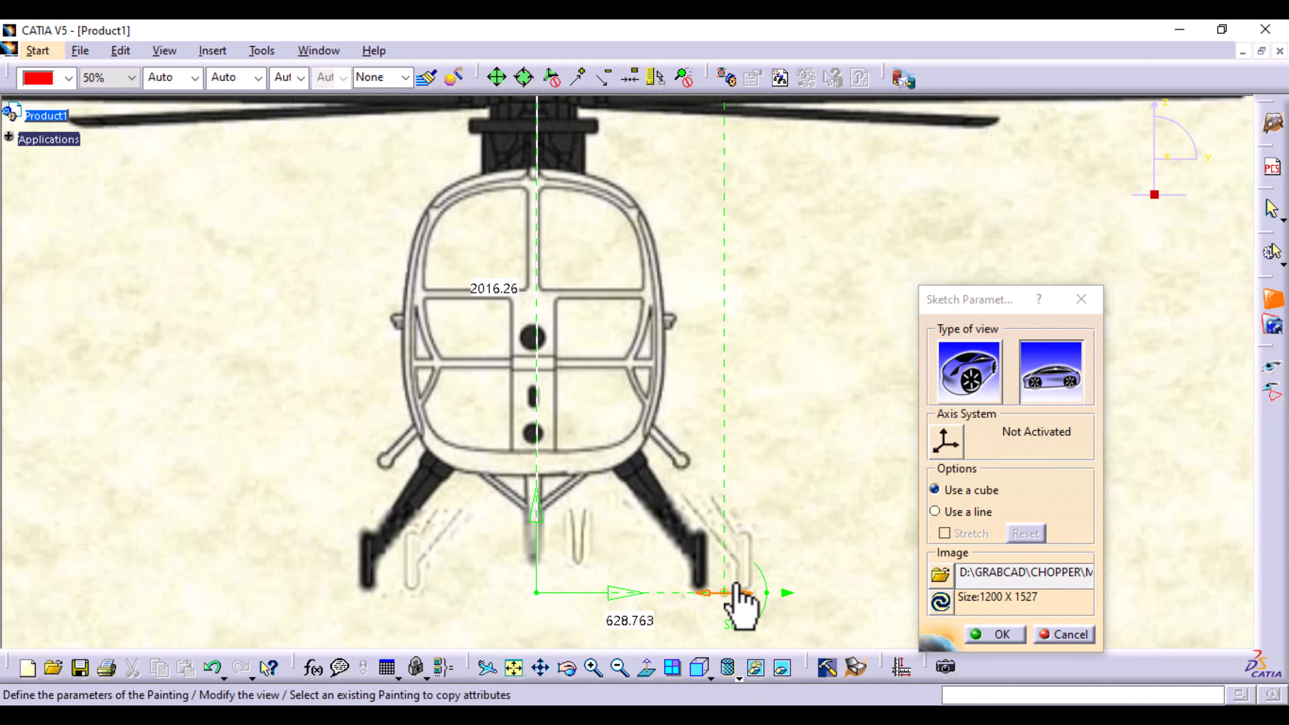
{"action": "left_click_drag", "start_coordinate": [745, 595], "coordinate": [732, 609]}
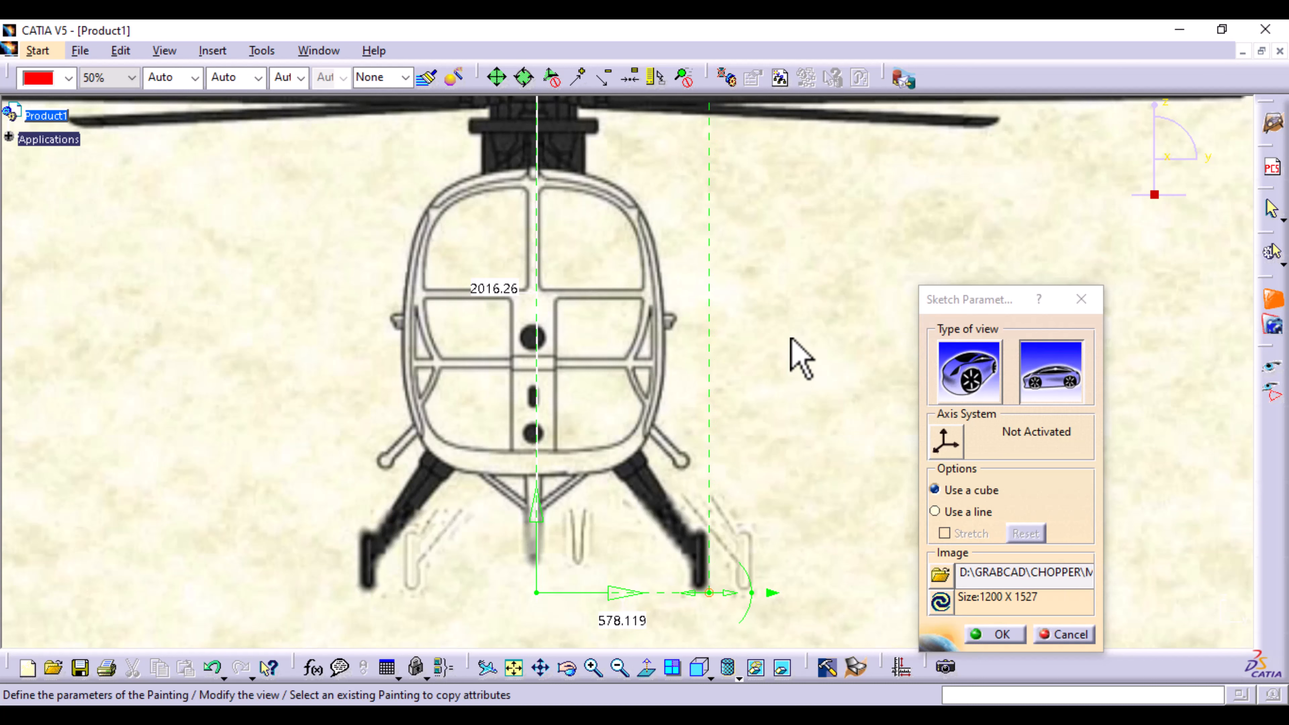
Centre the reference box's vertical axis on the fuselage and crop the image's lower-left corner to the left skid's base.
{"action": "middle_click_drag", "start_coordinate": [799, 357], "coordinate": [794, 546]}
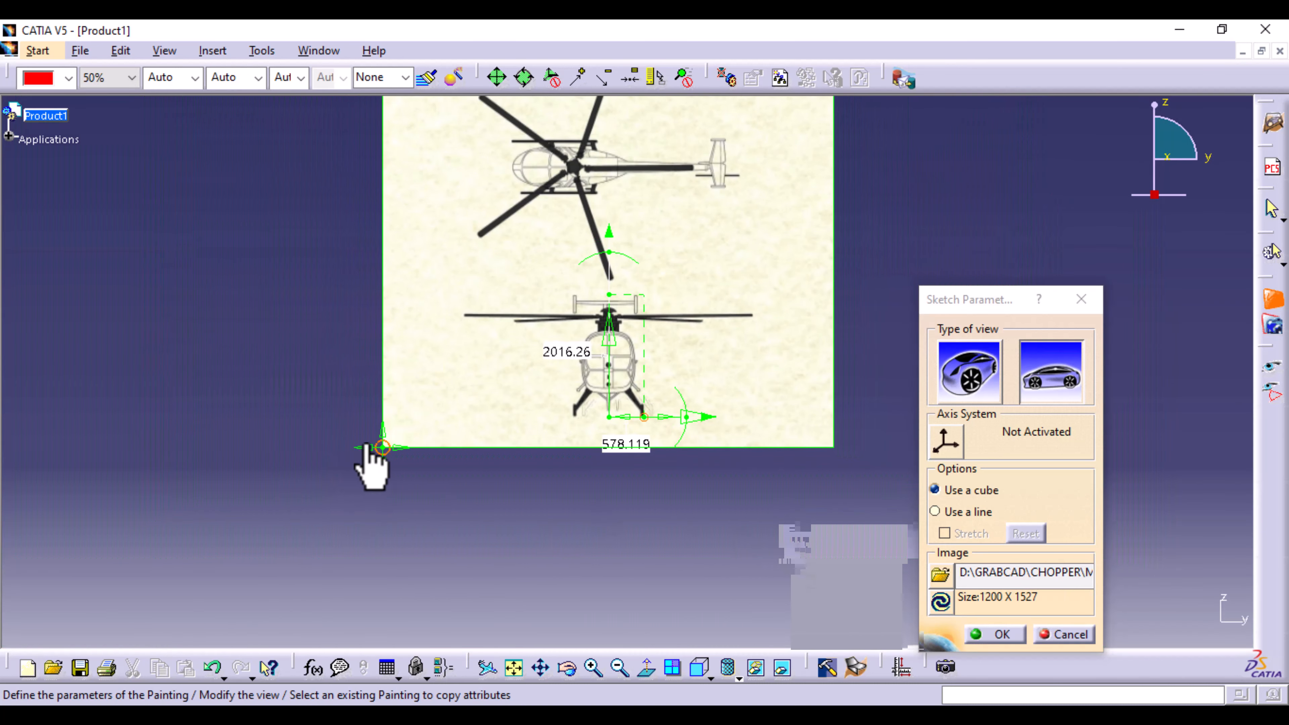
{"action": "left_click_drag", "start_coordinate": [382, 447], "coordinate": [561, 432]}
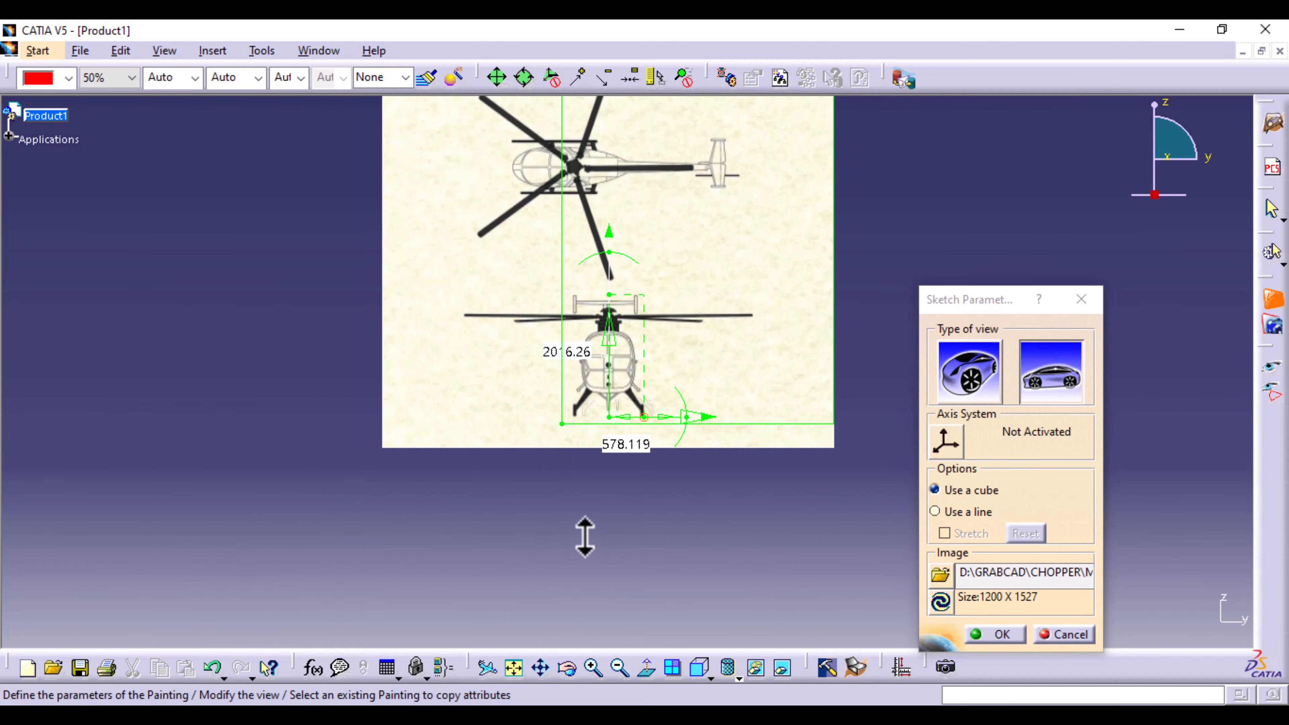
{"action": "middle_click_drag", "start_coordinate": [584, 535], "coordinate": [596, 328]}
{"action": "middle_click_drag", "start_coordinate": [659, 538], "coordinate": [679, 469]}
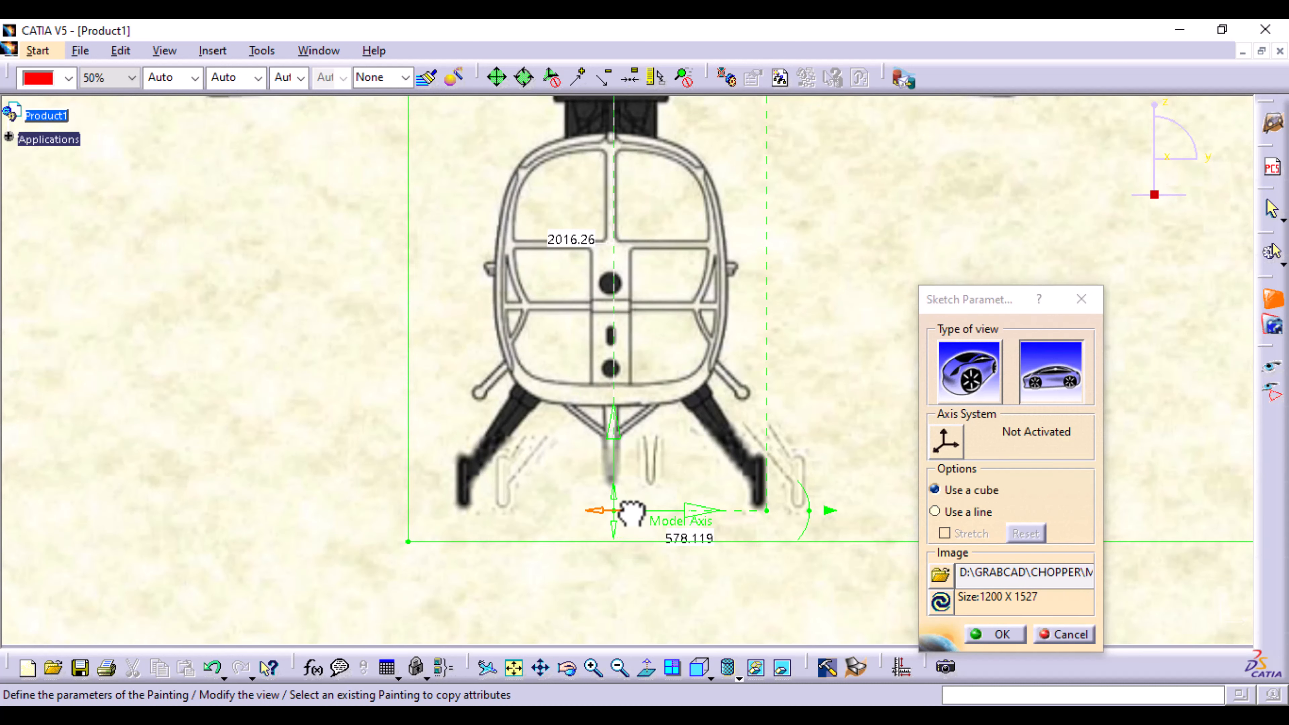
{"action": "left_click_drag", "start_coordinate": [631, 513], "coordinate": [630, 519]}
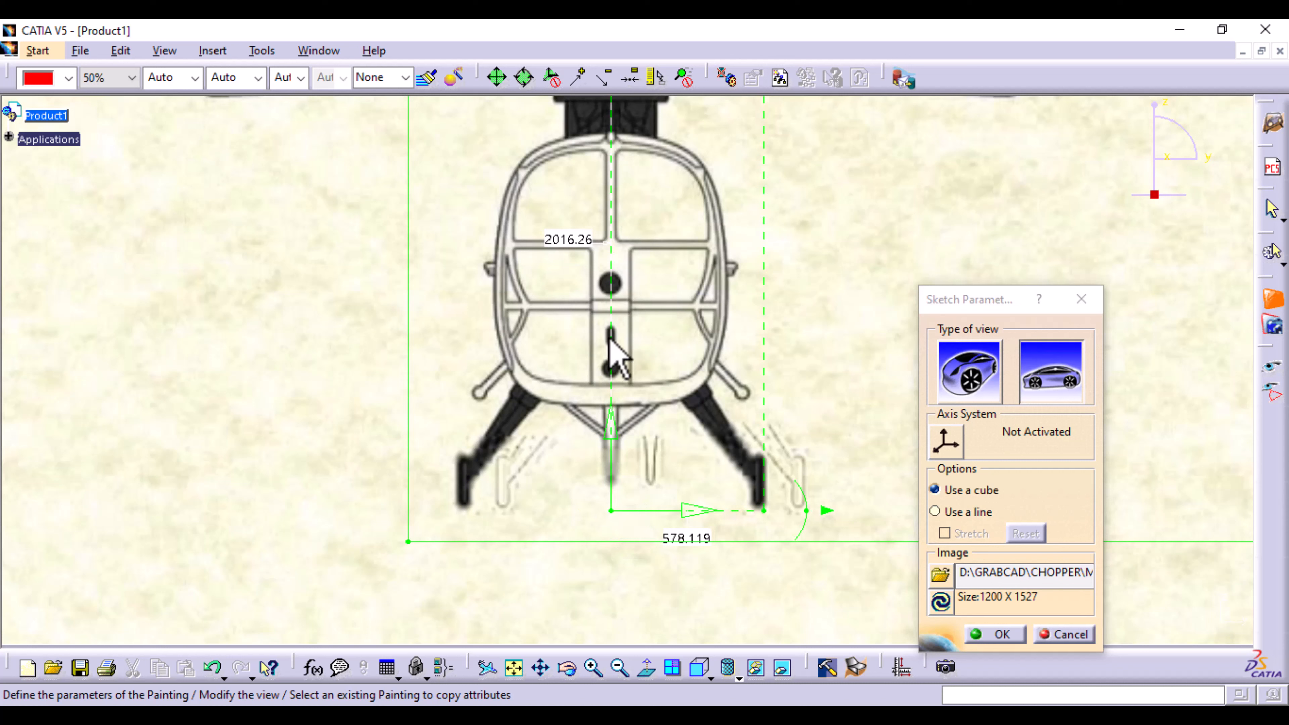
{"action": "left_click_drag", "start_coordinate": [631, 516], "coordinate": [633, 517]}
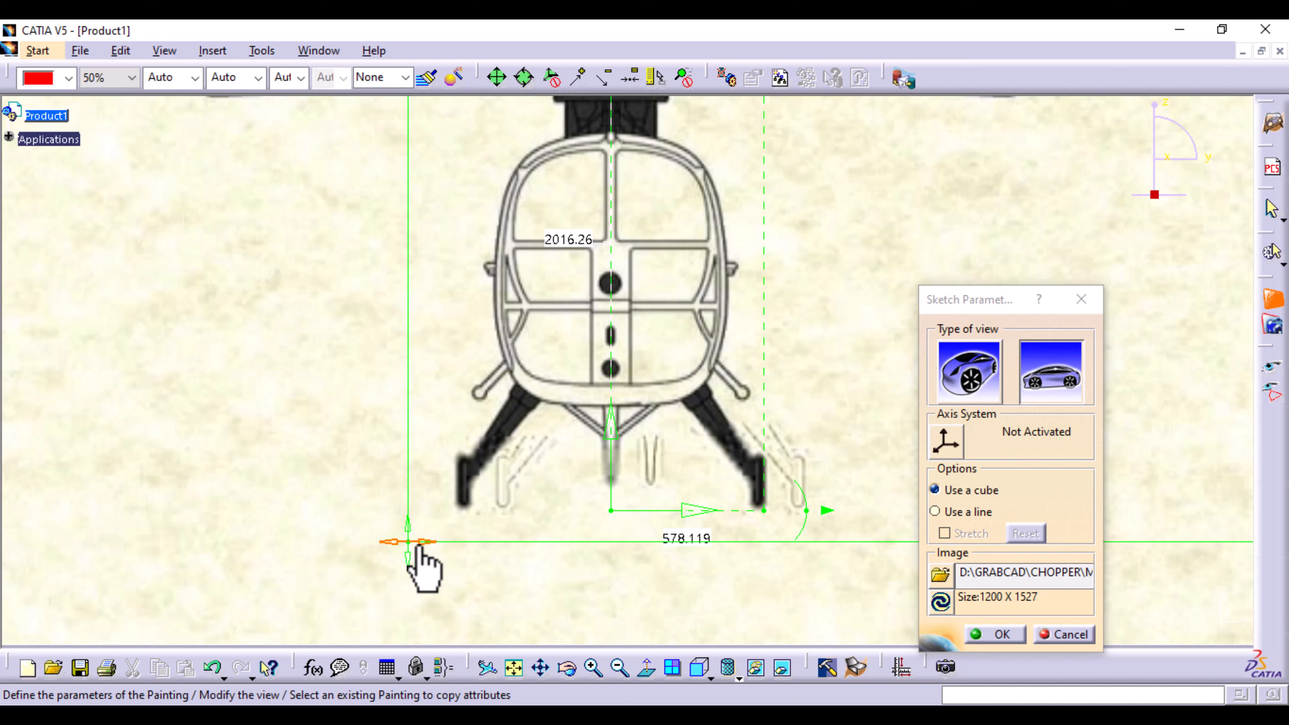
{"action": "mouse_move", "coordinate": [420, 566]}
{"action": "left_mouse_down"}
{"action": "mouse_move", "coordinate": [440, 548]}
{"action": "mouse_move", "coordinate": [466, 555]}
{"action": "mouse_move", "coordinate": [456, 533]}
{"action": "left_mouse_up"}
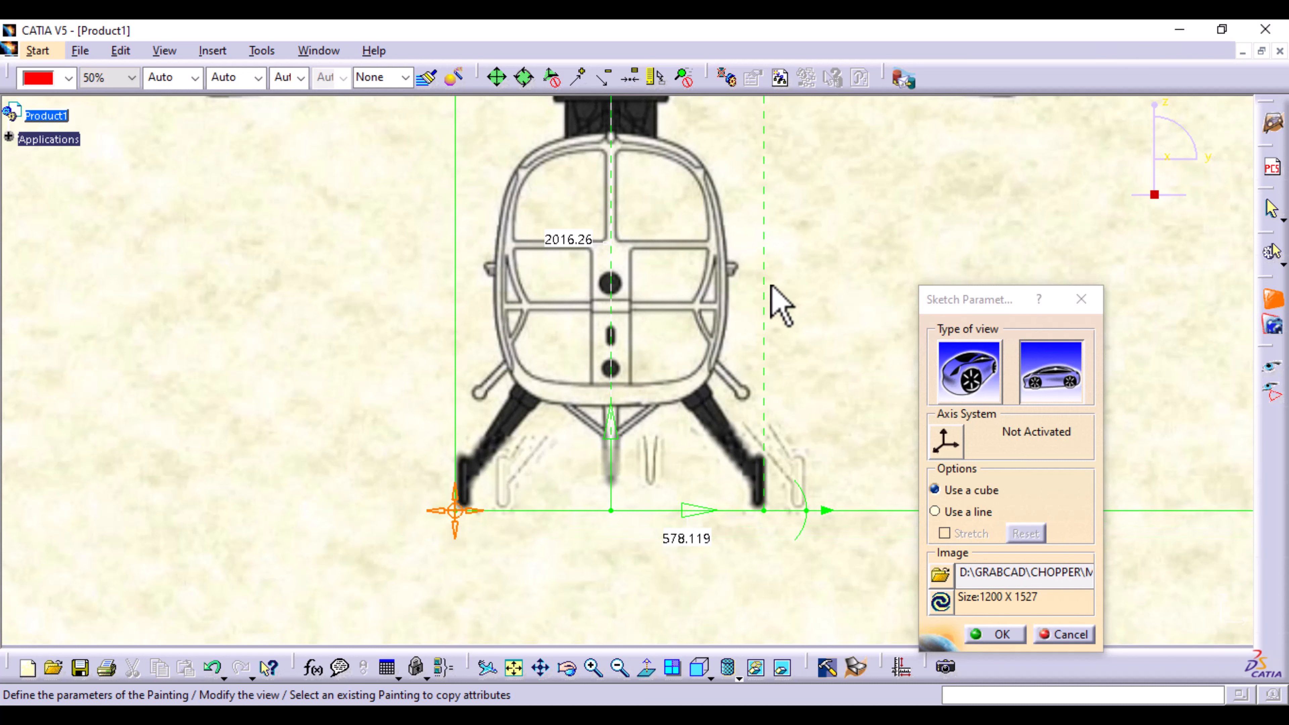
Crop the image's upper-right corner to the top corner of the front-view reference box and accept the painting.
{"action": "middle_click_drag", "start_coordinate": [854, 231], "coordinate": [685, 398]}
{"action": "middle_click_drag", "start_coordinate": [730, 197], "coordinate": [689, 429], "text": "ctrl"}
{"action": "middle_click_drag", "start_coordinate": [681, 366], "coordinate": [654, 552]}
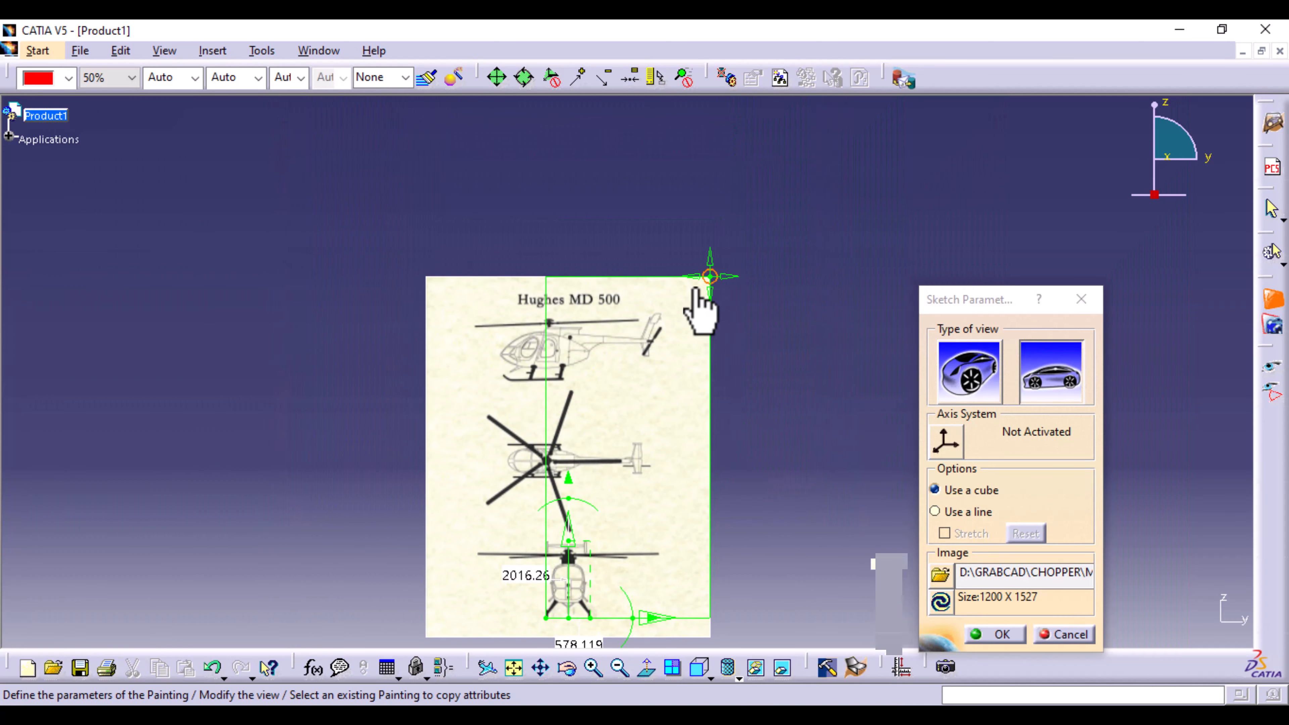
{"action": "left_click_drag", "start_coordinate": [710, 276], "coordinate": [595, 532]}
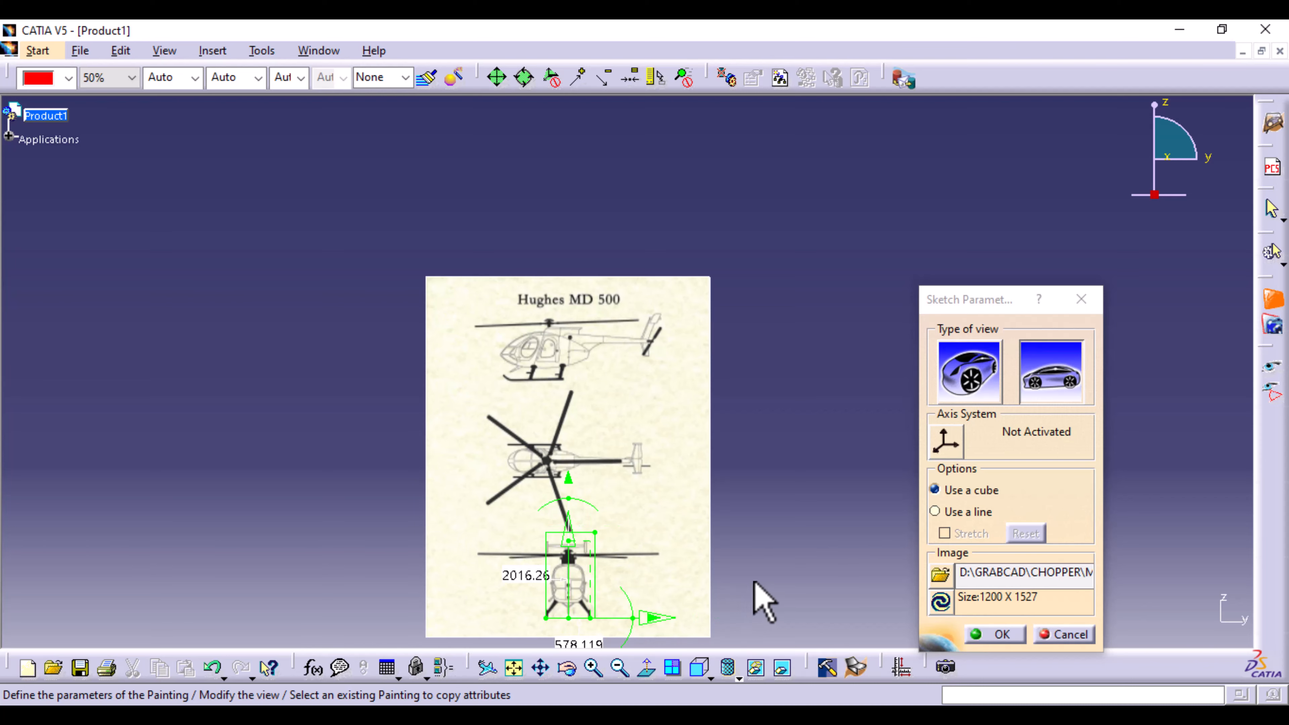
{"action": "middle_click_drag", "start_coordinate": [762, 598], "coordinate": [771, 362]}
{"action": "middle_click_drag", "start_coordinate": [750, 431], "coordinate": [747, 163]}
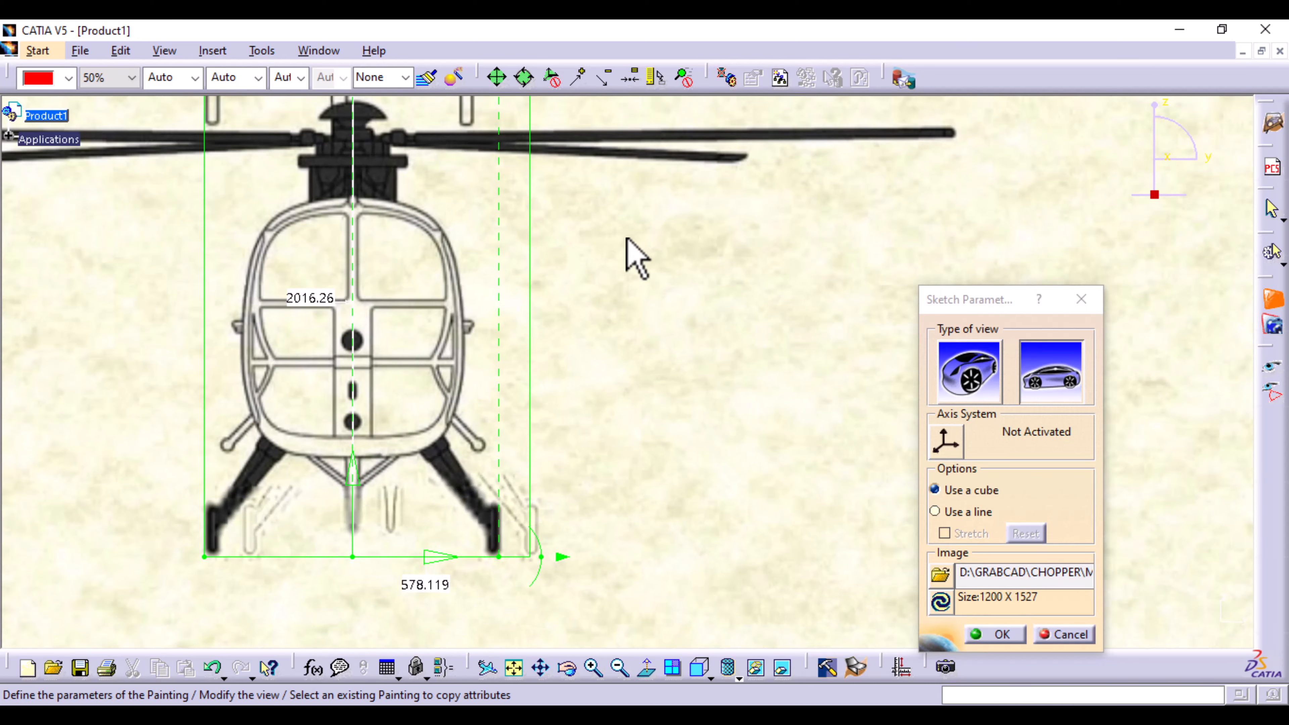
{"action": "middle_click_drag", "start_coordinate": [627, 246], "coordinate": [747, 455]}
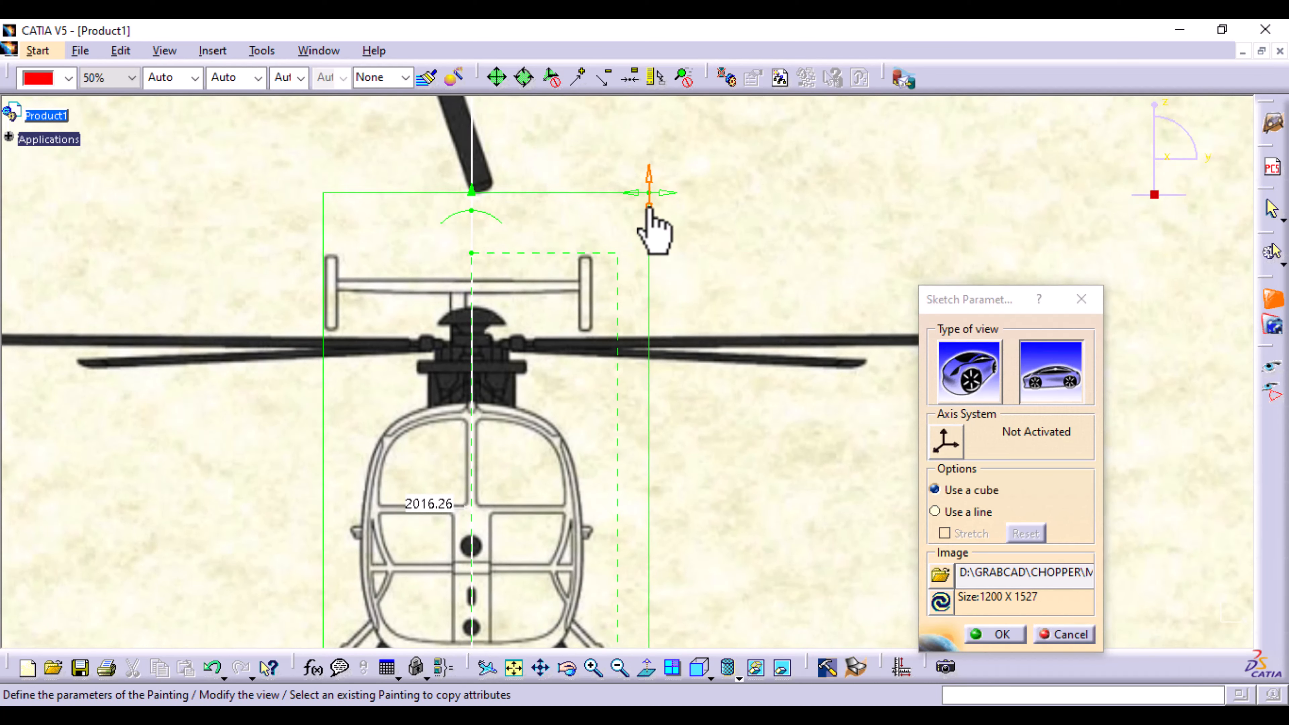
{"action": "left_click_drag", "start_coordinate": [651, 214], "coordinate": [653, 285]}
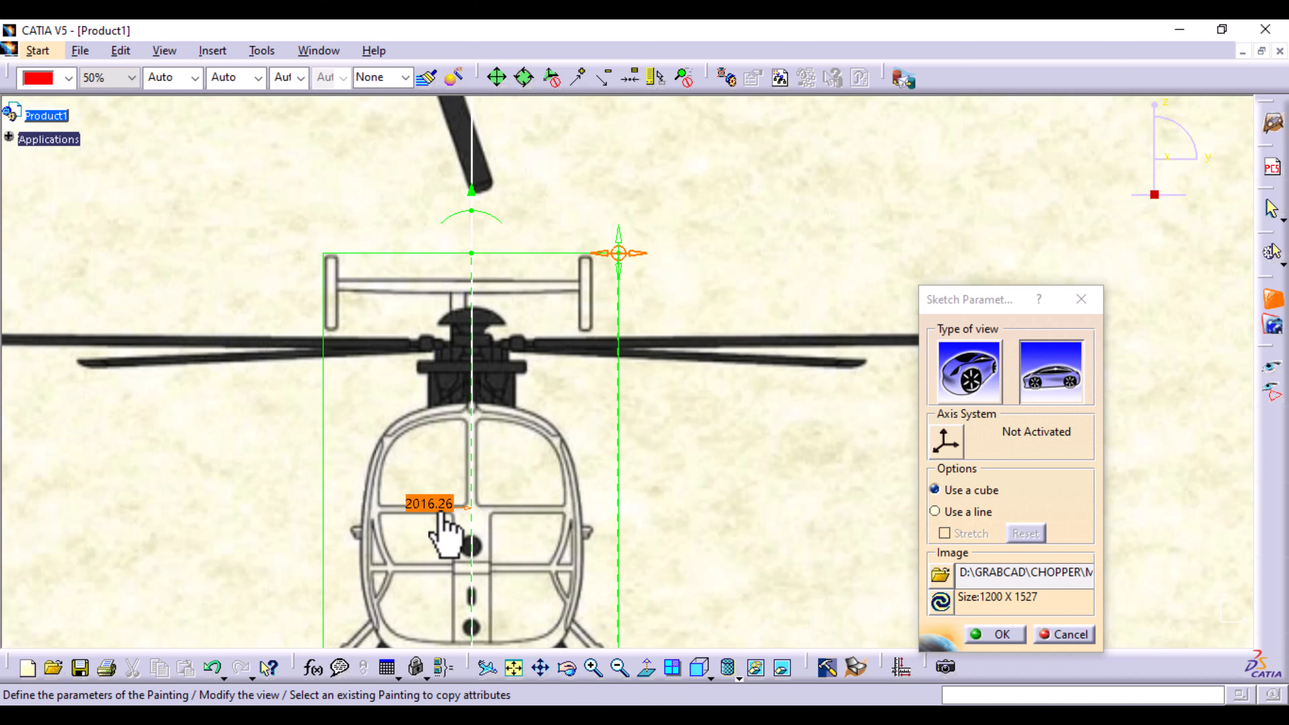
{"action": "left_click", "coordinate": [998, 634]}
Copy the height dimension value from the side-view painting's reference box and close its parameters.
{"action": "mouse_move", "coordinate": [750, 392]}
{"action": "middle_mouse_down"}
{"action": "mouse_move", "coordinate": [719, 426]}
{"action": "mouse_move", "coordinate": [566, 447]}
{"action": "middle_mouse_up"}
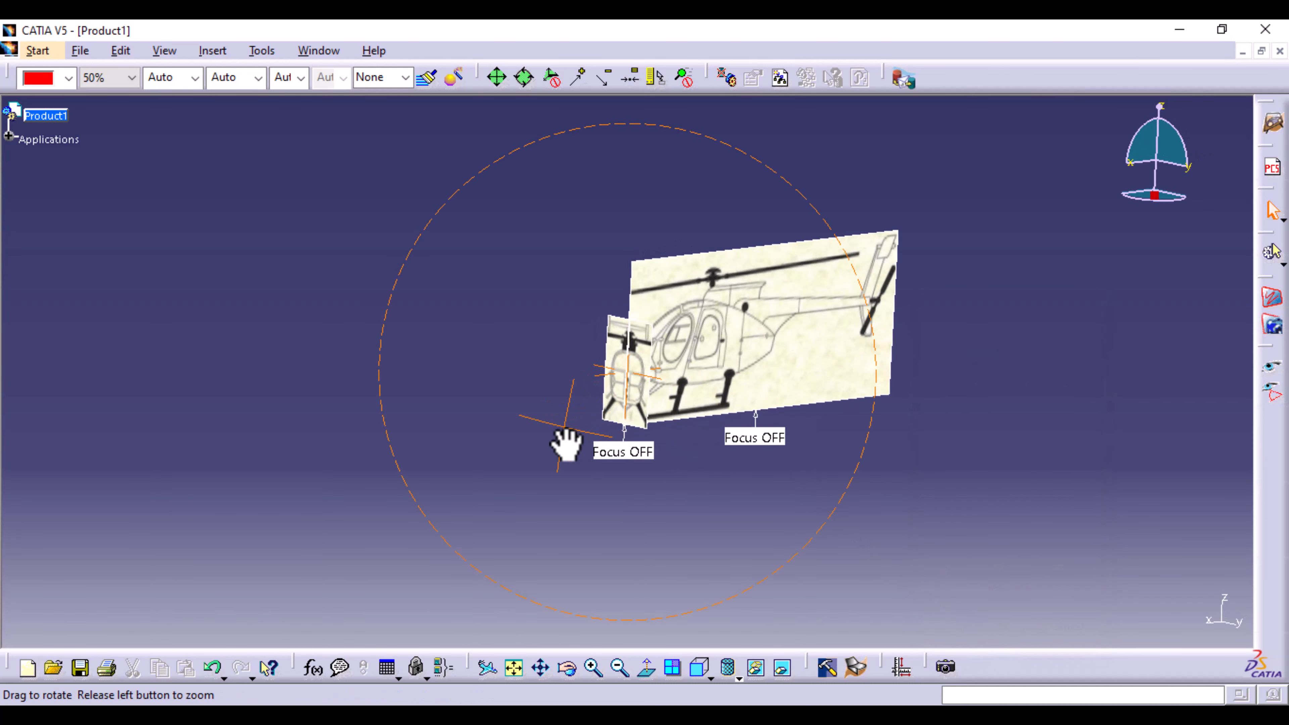
{"action": "double_click", "coordinate": [735, 345]}
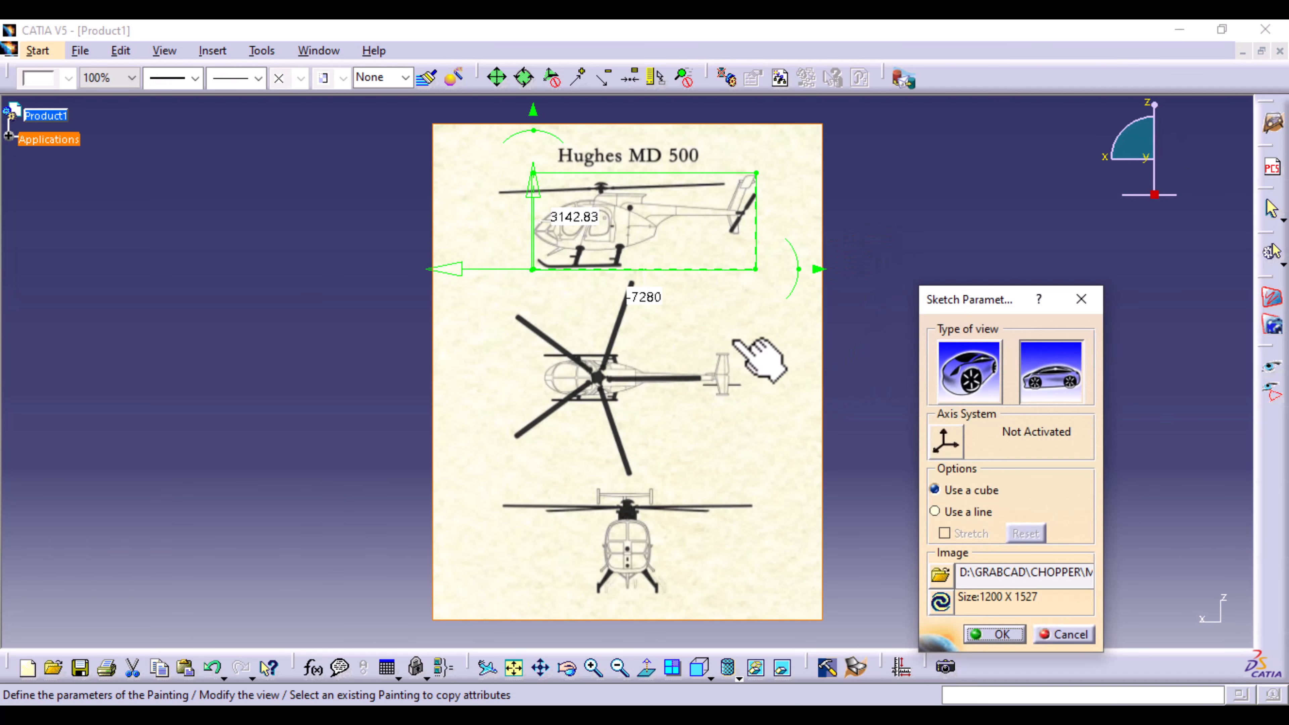
{"action": "double_click", "coordinate": [577, 219]}
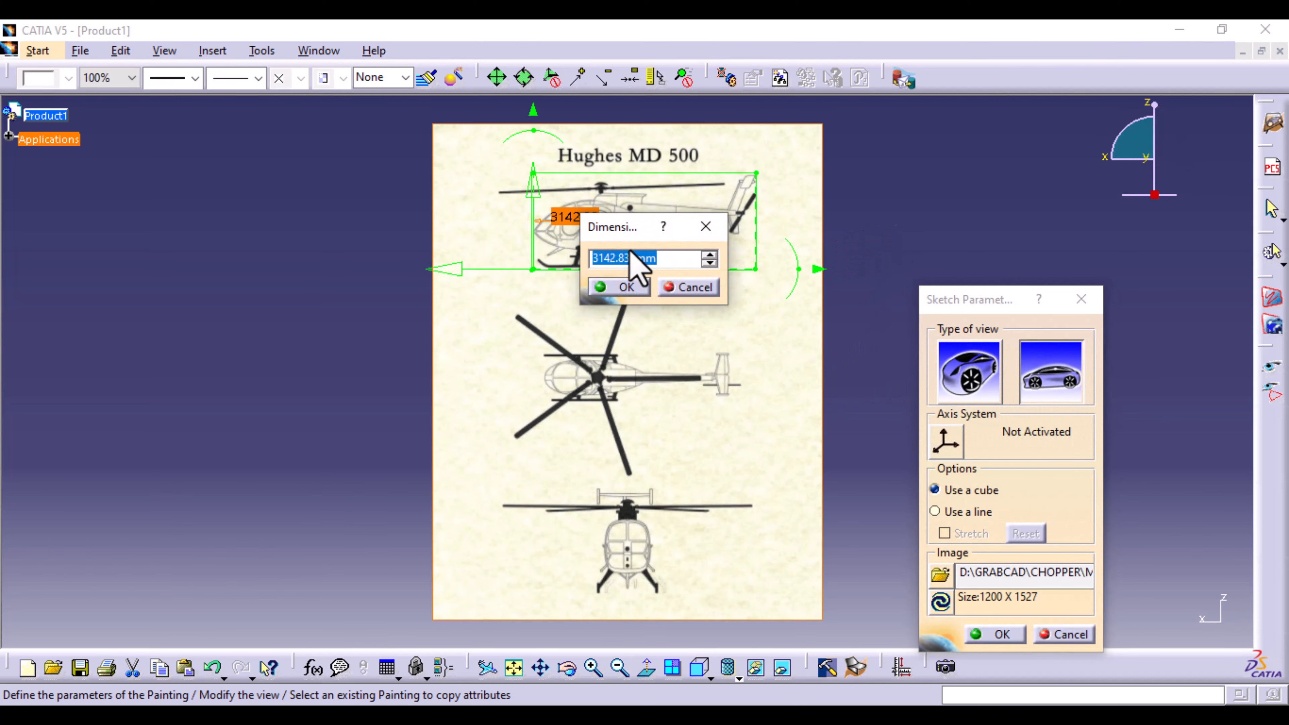
{"action": "right_click", "coordinate": [633, 257]}
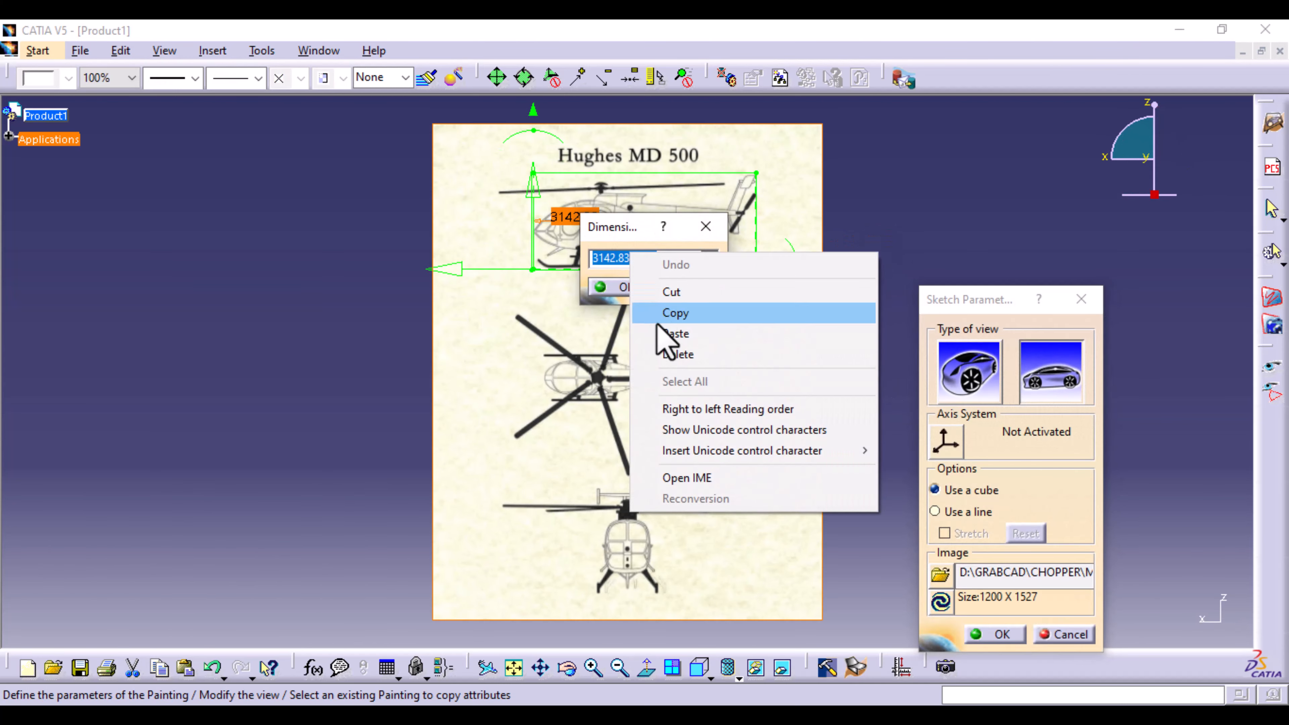
{"action": "left_click", "coordinate": [695, 311]}
{"action": "left_click", "coordinate": [624, 285]}
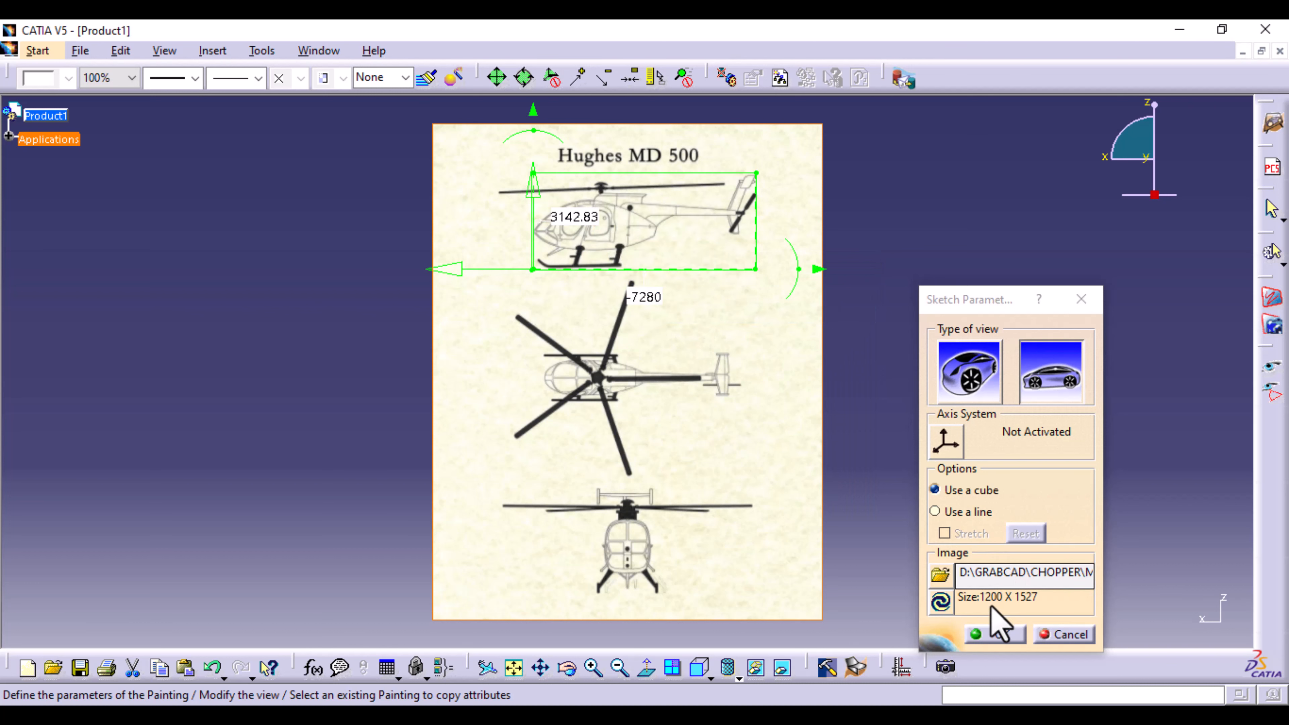
{"action": "left_click", "coordinate": [1002, 635]}
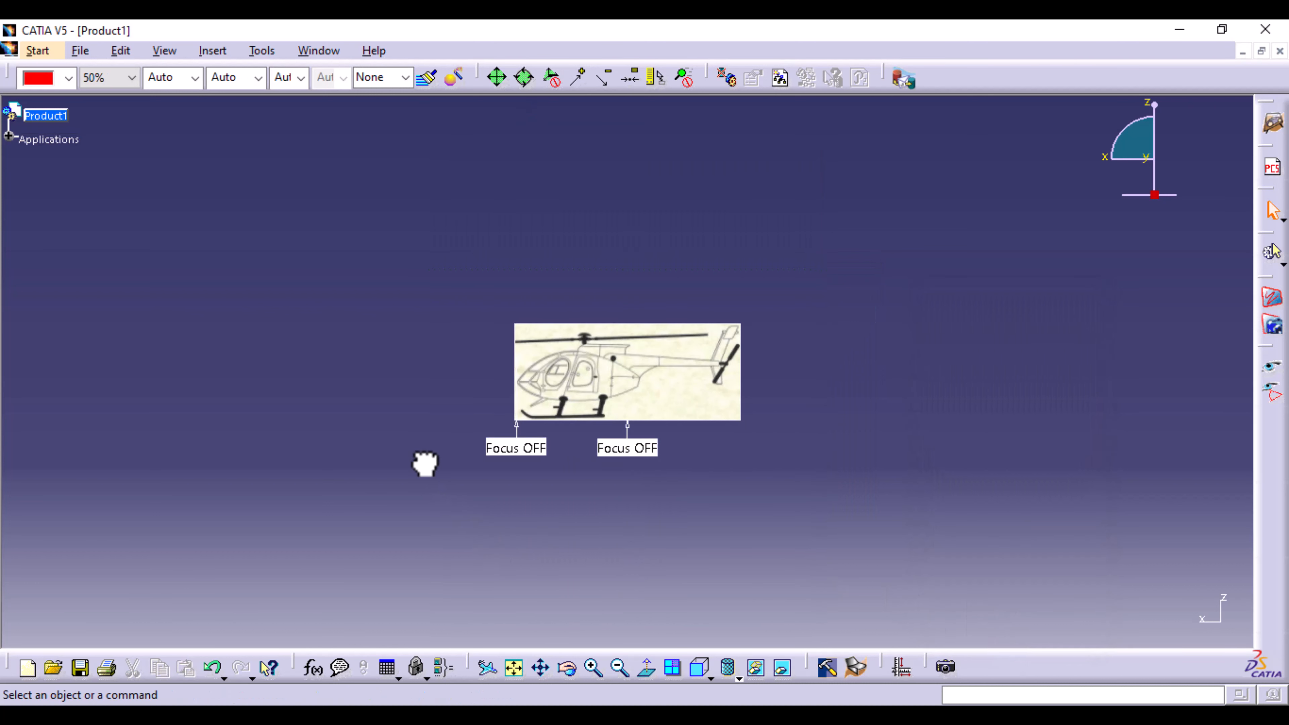
Set the height of the front-view painting's reference box to the copied 3142.834 mm and accept the painting.
{"action": "middle_click_drag", "start_coordinate": [436, 467], "coordinate": [553, 441]}
{"action": "left_click", "coordinate": [569, 412]}
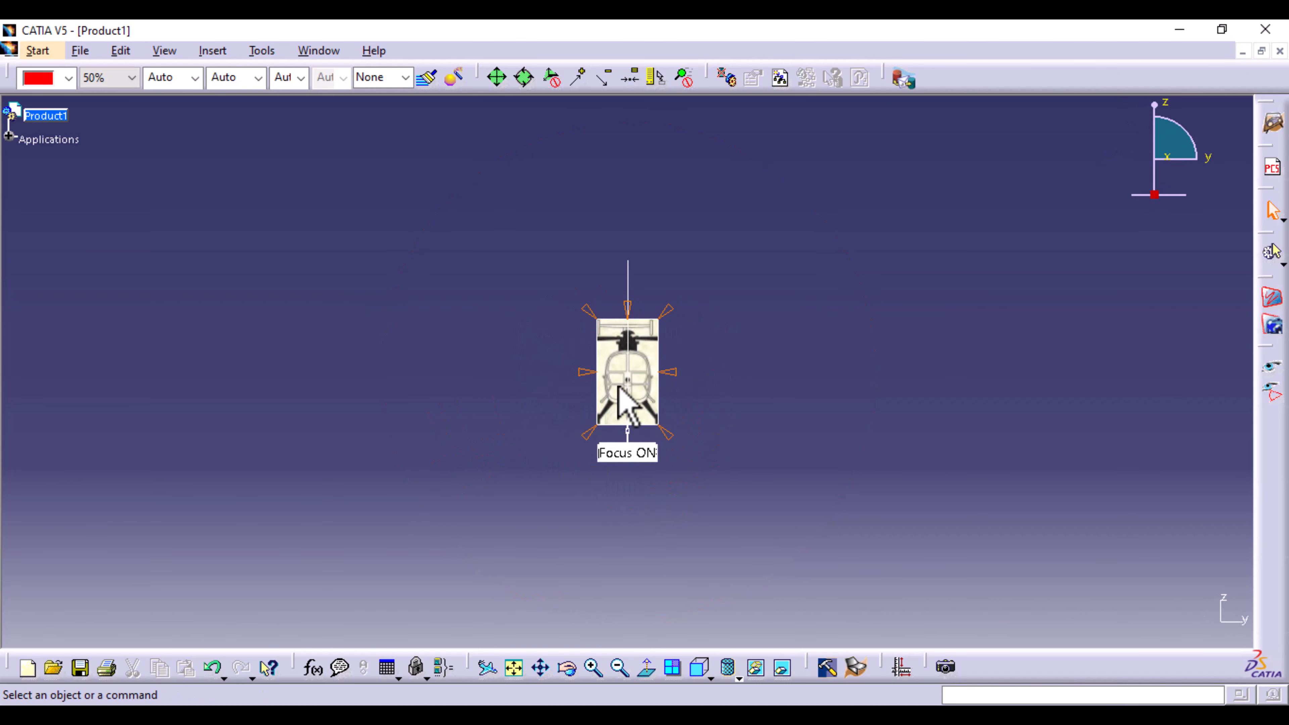
{"action": "left_click", "coordinate": [634, 453]}
{"action": "double_click", "coordinate": [609, 365]}
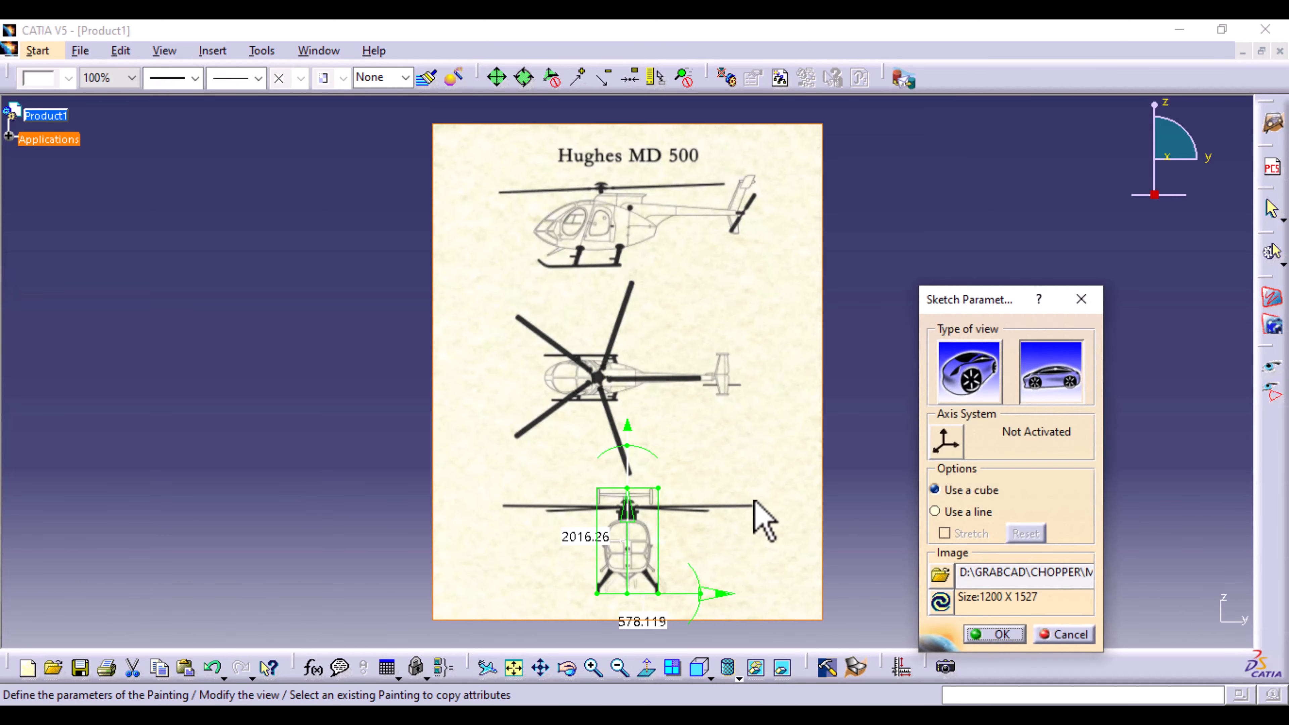
{"action": "middle_click_drag", "start_coordinate": [763, 518], "coordinate": [745, 329]}
{"action": "middle_click_drag", "start_coordinate": [742, 492], "coordinate": [736, 270]}
{"action": "double_click", "coordinate": [591, 351]}
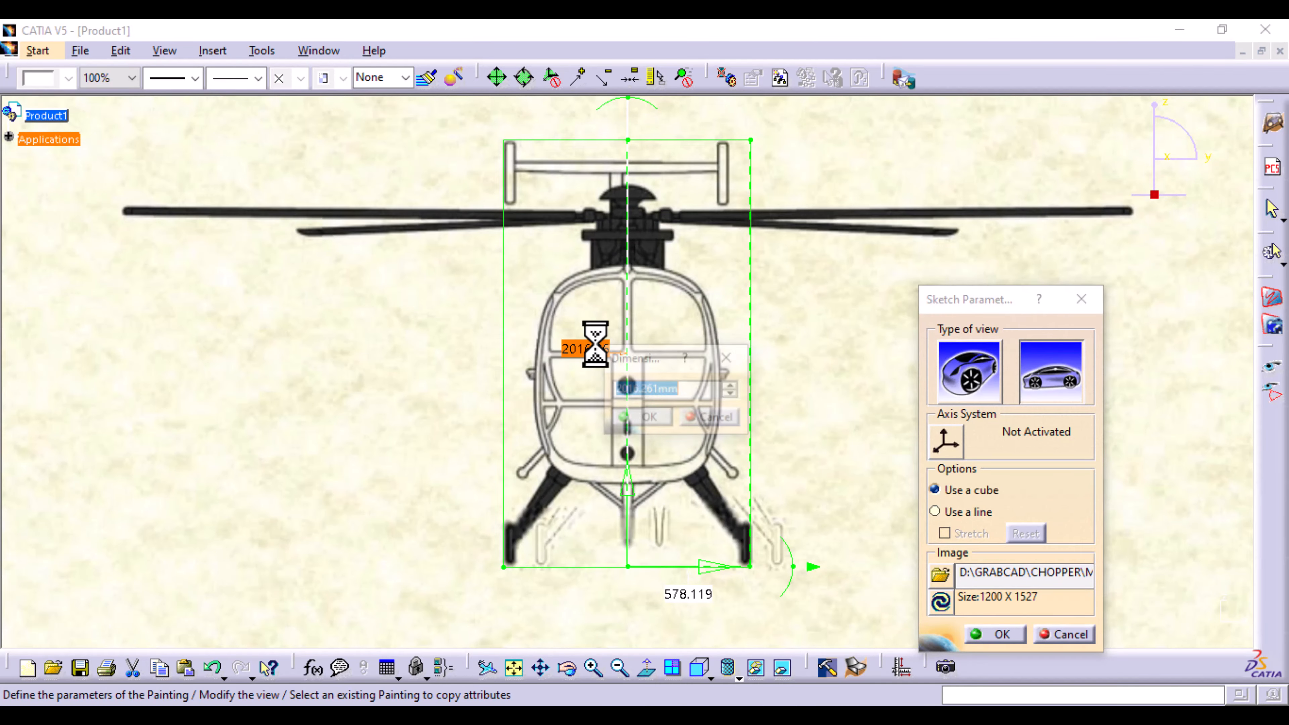
{"action": "right_click", "coordinate": [654, 391]}
{"action": "left_click", "coordinate": [703, 490]}
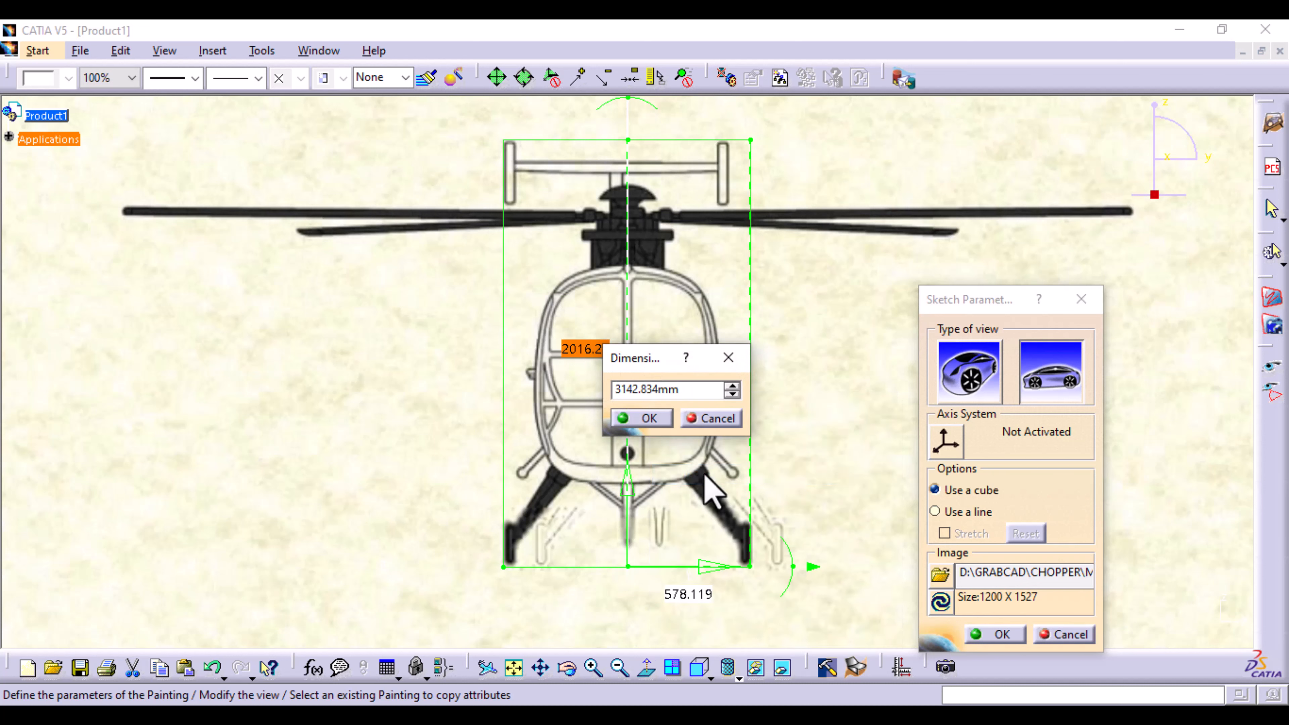
{"action": "left_click", "coordinate": [656, 416]}
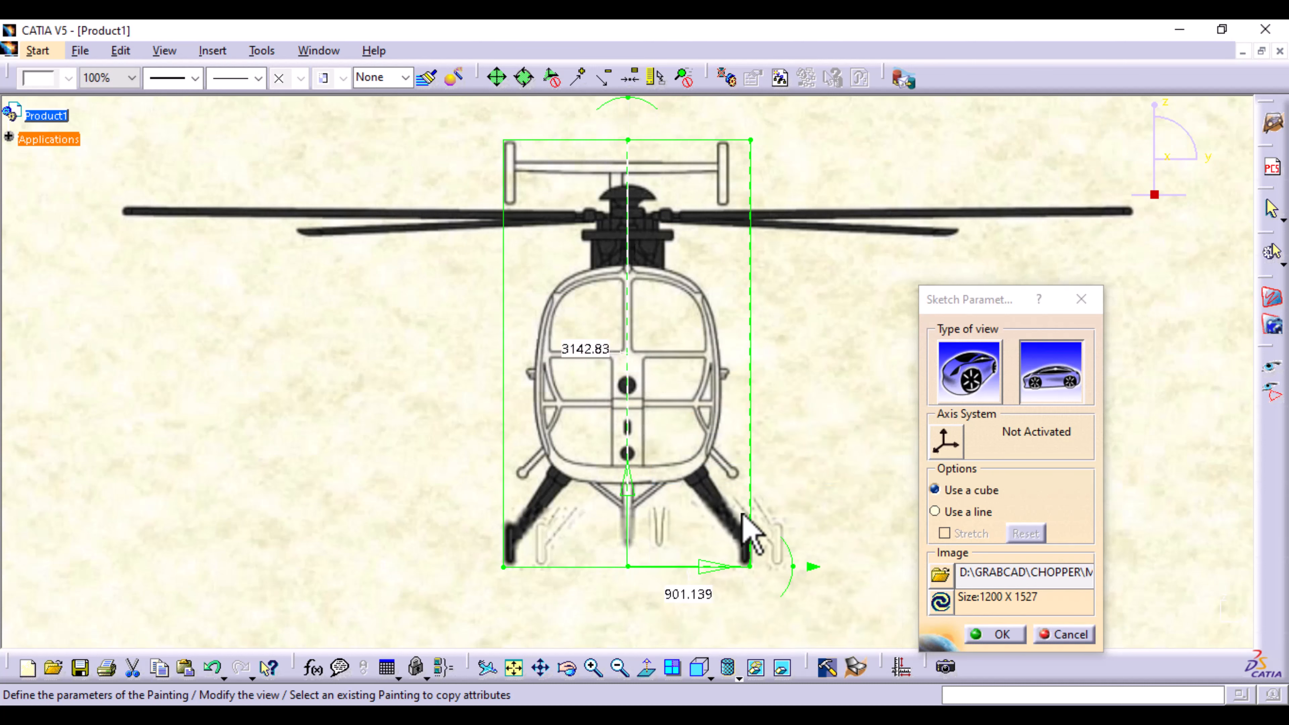
{"action": "left_click", "coordinate": [996, 634]}
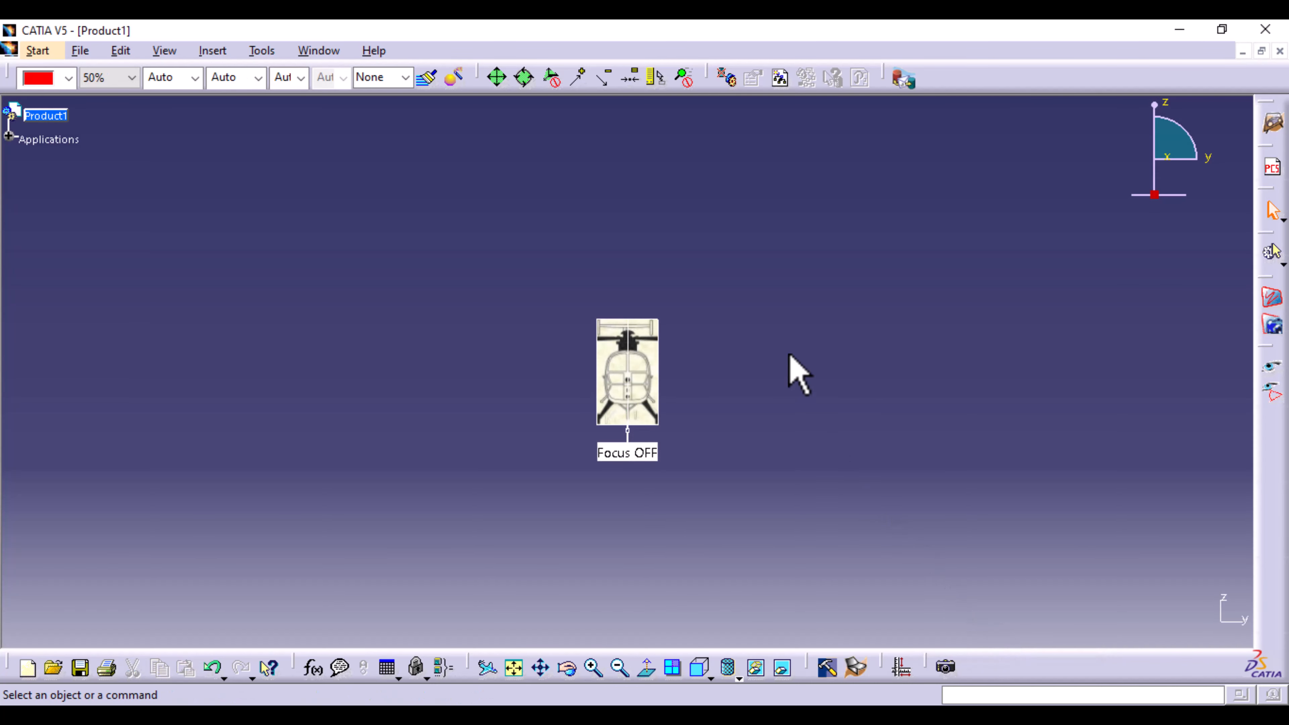
Examine how the front-view and side-view paintings line up in 3D.
{"action": "middle_click_drag", "start_coordinate": [791, 358], "coordinate": [354, 377]}
{"action": "middle_click_drag", "start_coordinate": [737, 507], "coordinate": [723, 330]}
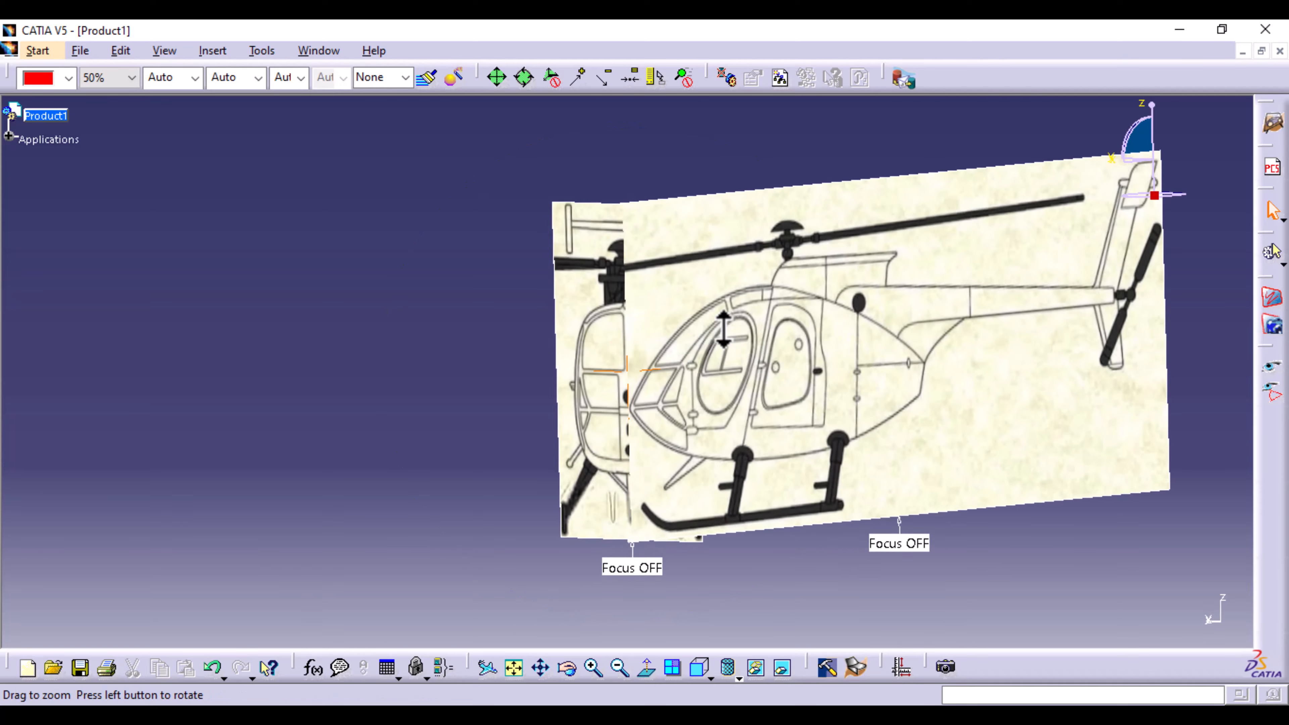
{"action": "middle_click_drag", "start_coordinate": [727, 388], "coordinate": [634, 325]}
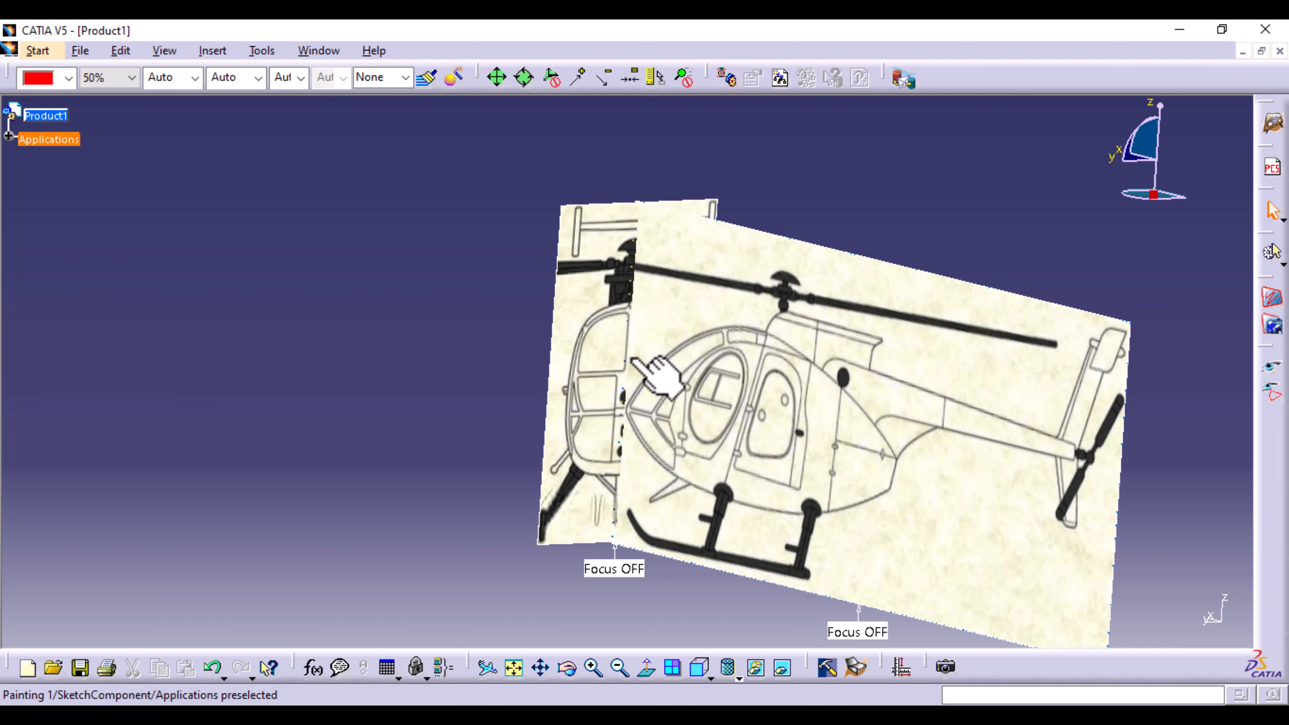
Start a new painting in the standard top view using the MD-500E BLUEPRINT image.
{"action": "mouse_move", "coordinate": [676, 518]}
{"action": "middle_mouse_down"}
{"action": "mouse_move", "coordinate": [639, 460]}
{"action": "mouse_move", "coordinate": [682, 512]}
{"action": "mouse_move", "coordinate": [588, 578]}
{"action": "middle_mouse_up"}
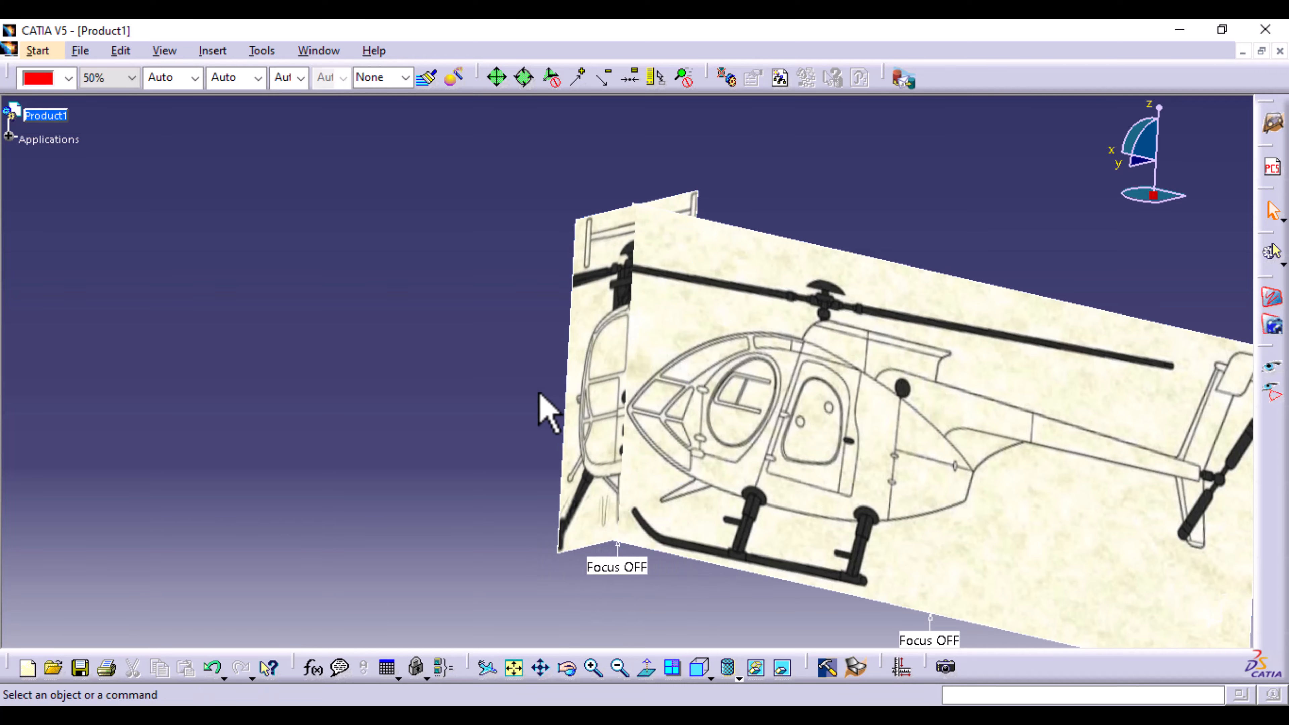
{"action": "mouse_move", "coordinate": [542, 401]}
{"action": "middle_mouse_down"}
{"action": "mouse_move", "coordinate": [489, 417]}
{"action": "mouse_move", "coordinate": [656, 398]}
{"action": "mouse_move", "coordinate": [915, 330]}
{"action": "mouse_move", "coordinate": [702, 411]}
{"action": "mouse_move", "coordinate": [828, 293]}
{"action": "mouse_move", "coordinate": [814, 362]}
{"action": "mouse_move", "coordinate": [731, 406]}
{"action": "mouse_move", "coordinate": [500, 466]}
{"action": "mouse_move", "coordinate": [736, 368]}
{"action": "mouse_move", "coordinate": [824, 379]}
{"action": "mouse_move", "coordinate": [784, 447]}
{"action": "middle_mouse_up"}
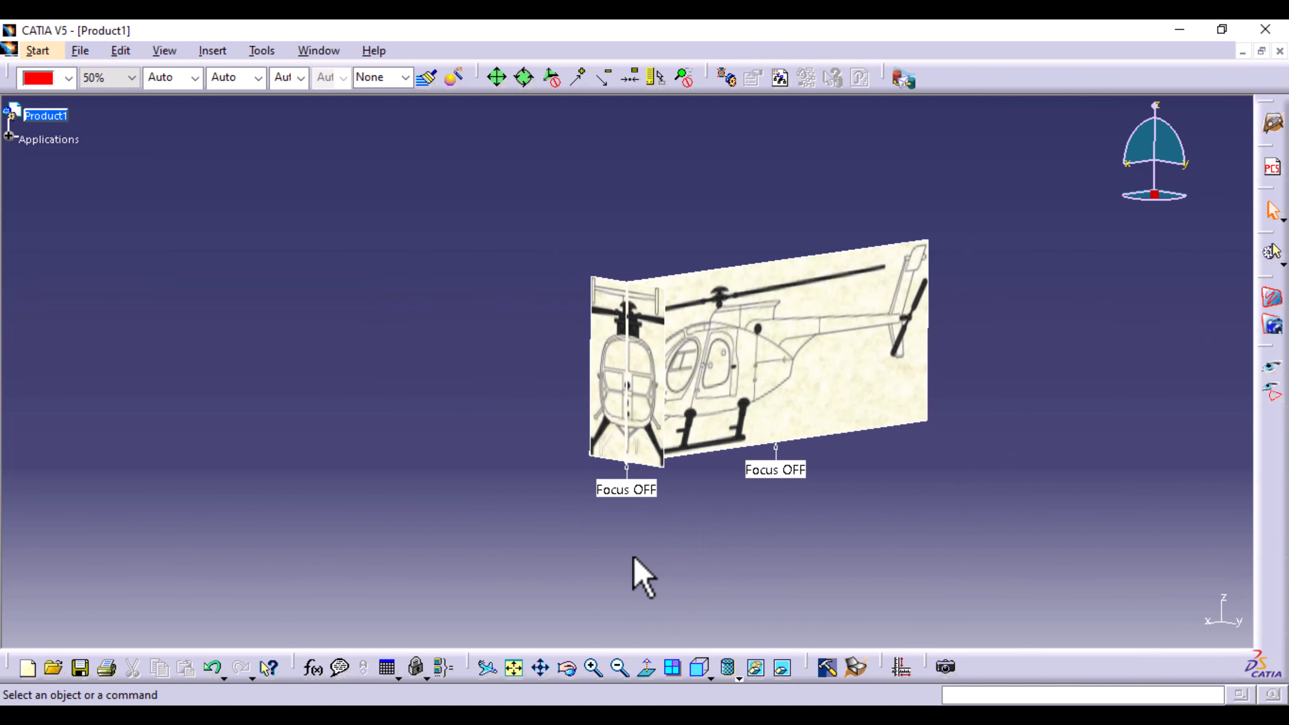
{"action": "left_click", "coordinate": [710, 679]}
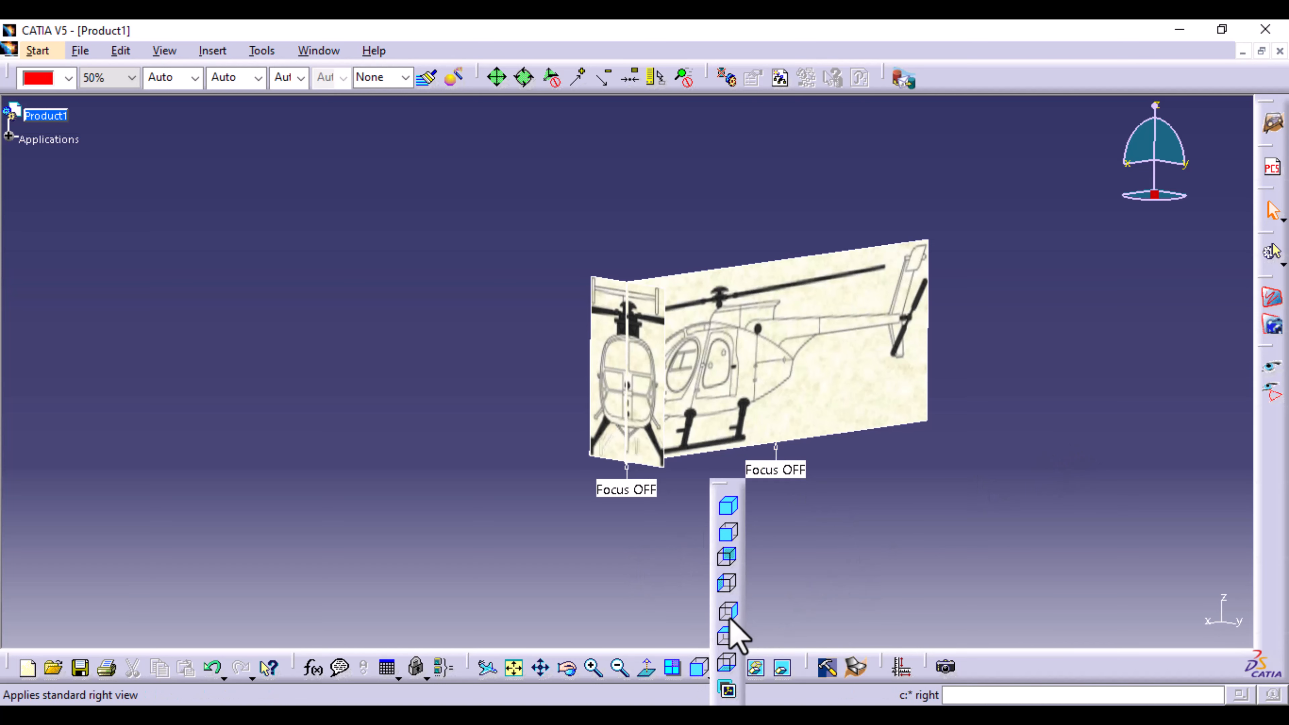
{"action": "left_click", "coordinate": [730, 641]}
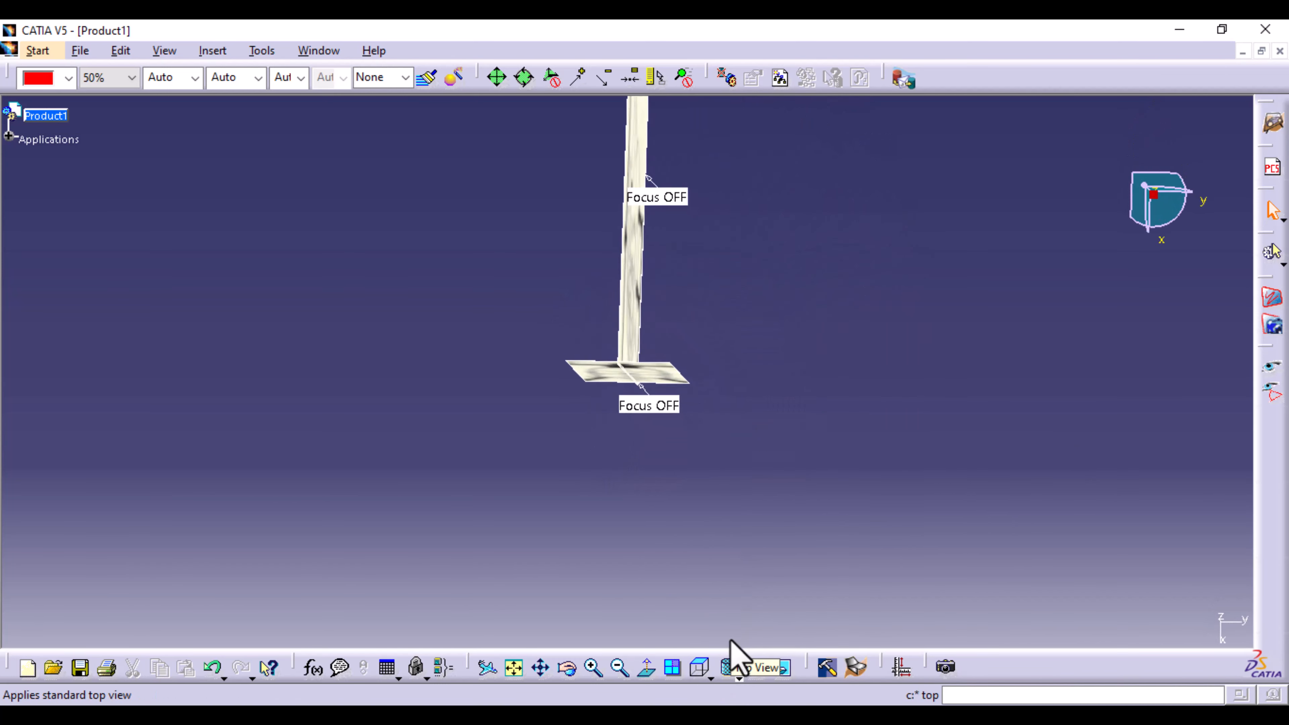
{"action": "middle_click_drag", "start_coordinate": [782, 357], "coordinate": [934, 564]}
{"action": "middle_click", "coordinate": [782, 426]}
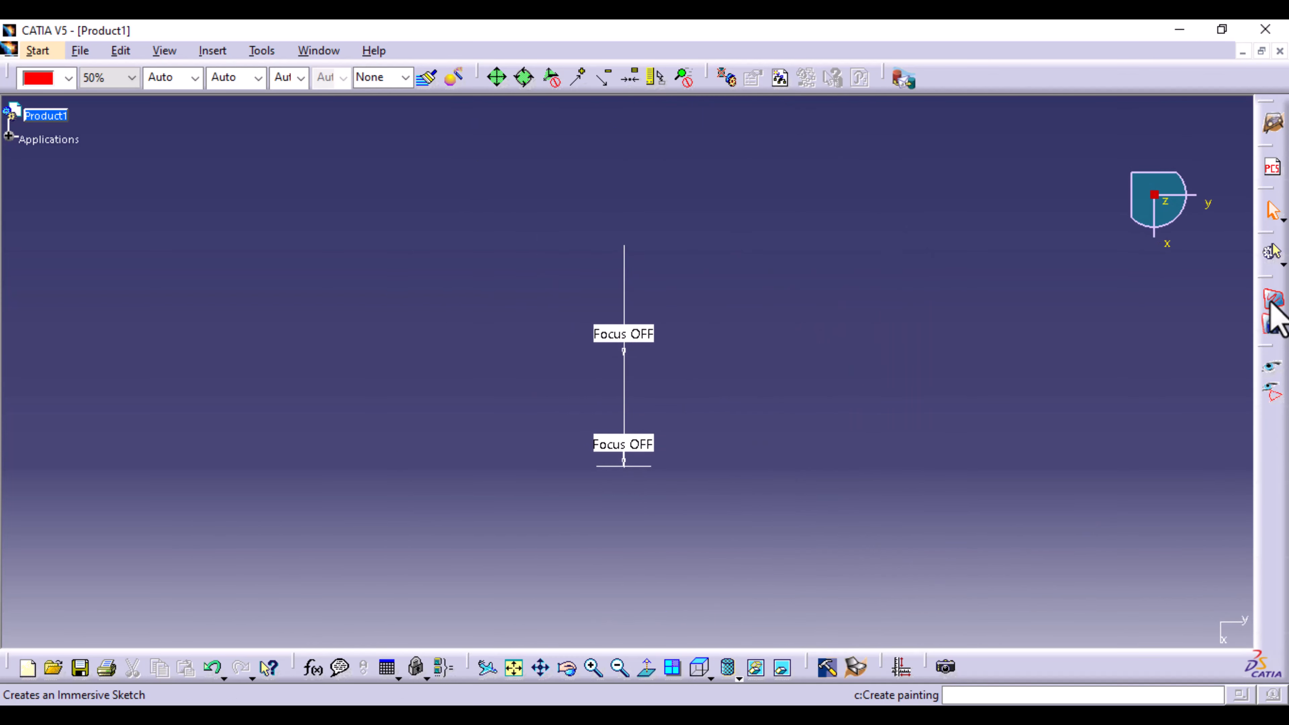
{"action": "left_click", "coordinate": [1276, 317]}
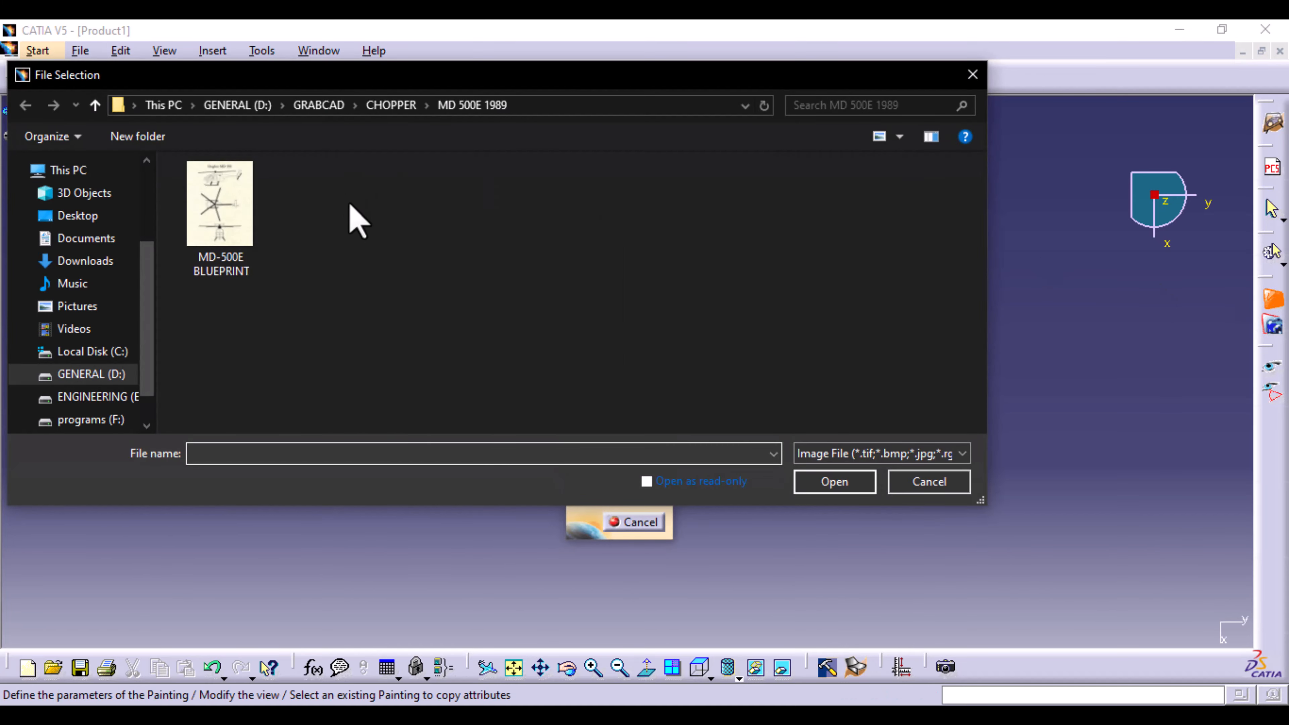
{"action": "double_click", "coordinate": [201, 214]}
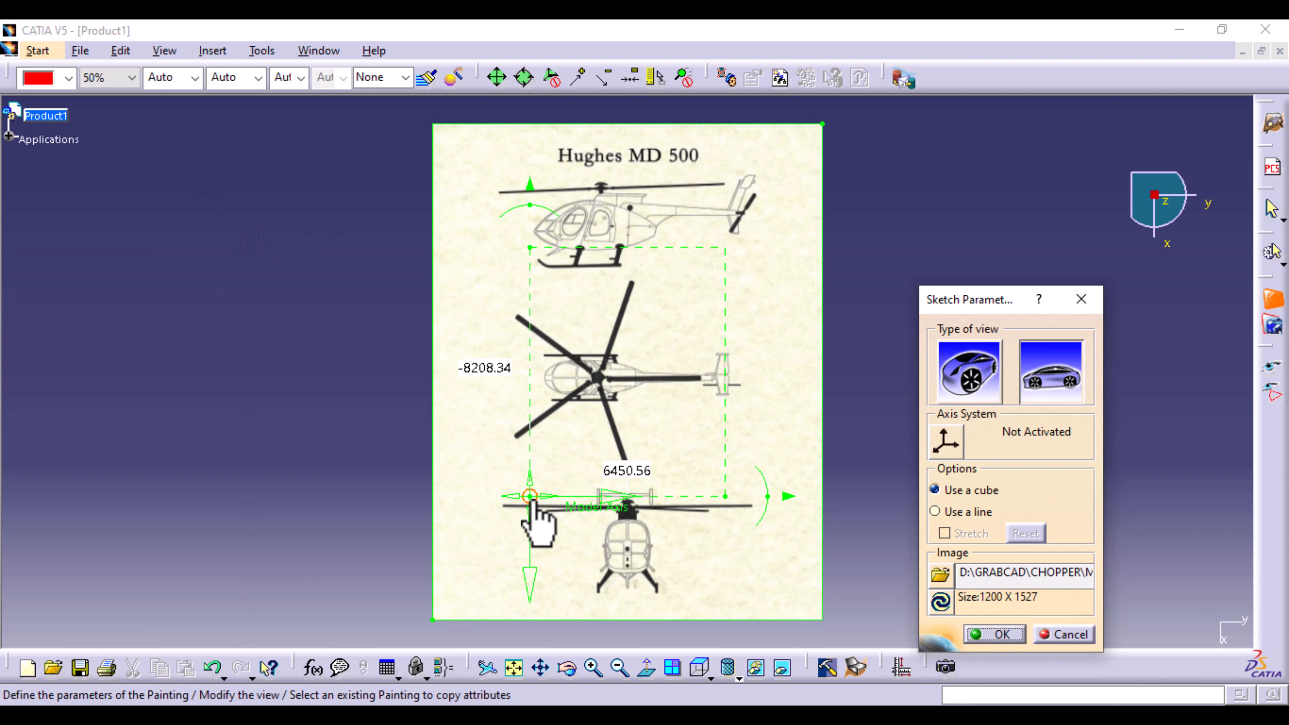
Move the reference box's origin near the top-view helicopter's nose and reduce the box width to about 1972 mm.
{"action": "left_click_drag", "start_coordinate": [530, 500], "coordinate": [537, 392]}
{"action": "left_click_drag", "start_coordinate": [542, 163], "coordinate": [545, 352]}
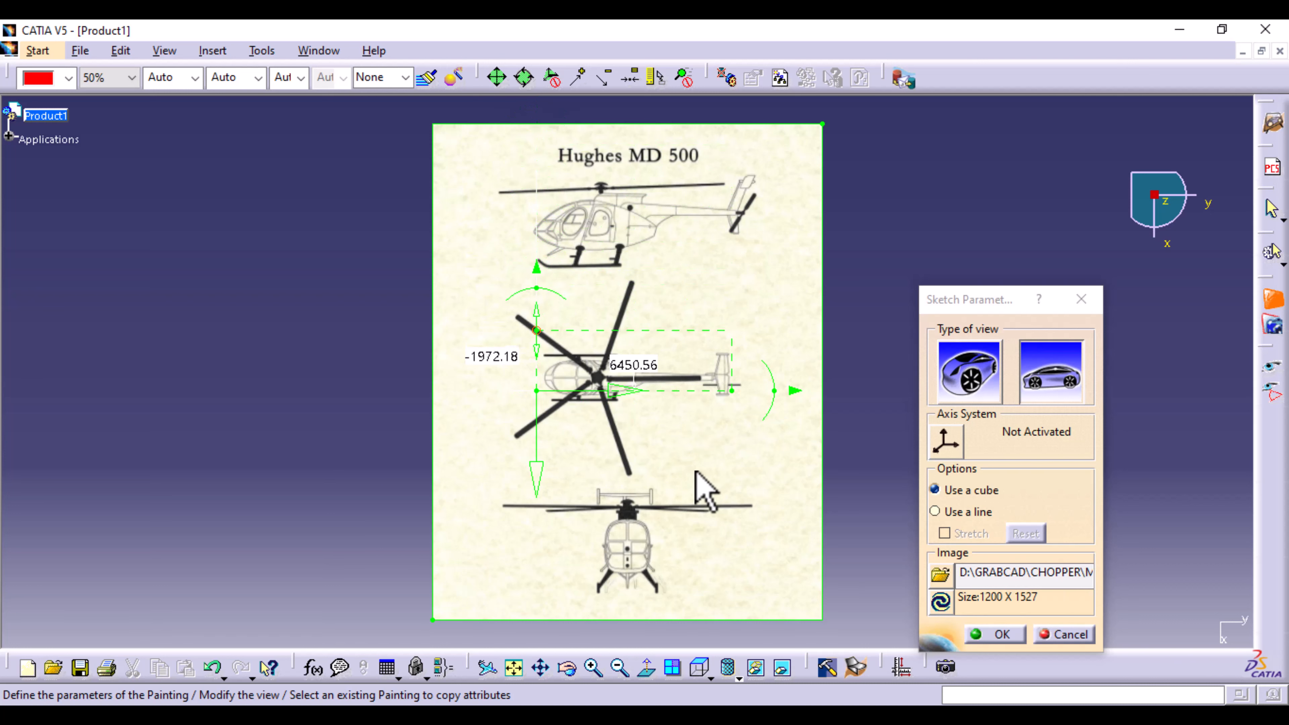
{"action": "middle_click_drag", "start_coordinate": [705, 490], "coordinate": [705, 294]}
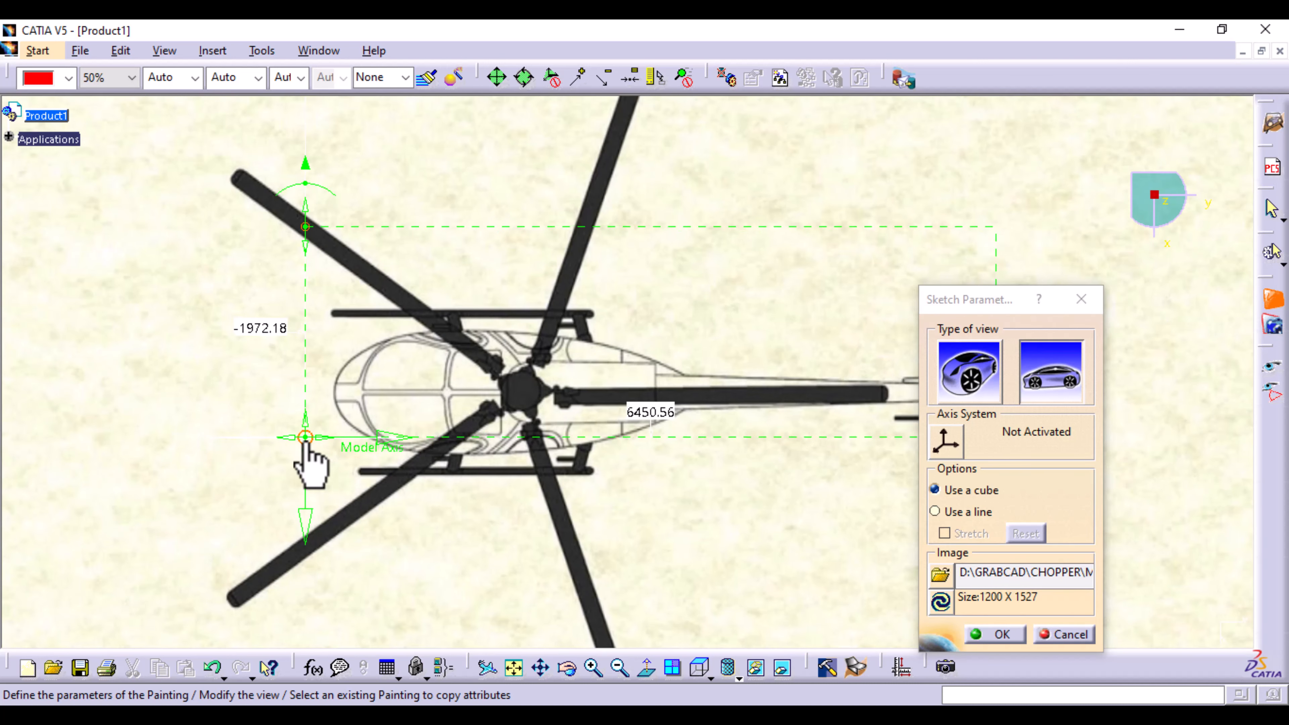
Align the reference box's origin with the top view's fuselage centreline and the foremost edge at the nose and skid tip.
{"action": "left_click_drag", "start_coordinate": [307, 469], "coordinate": [315, 419]}
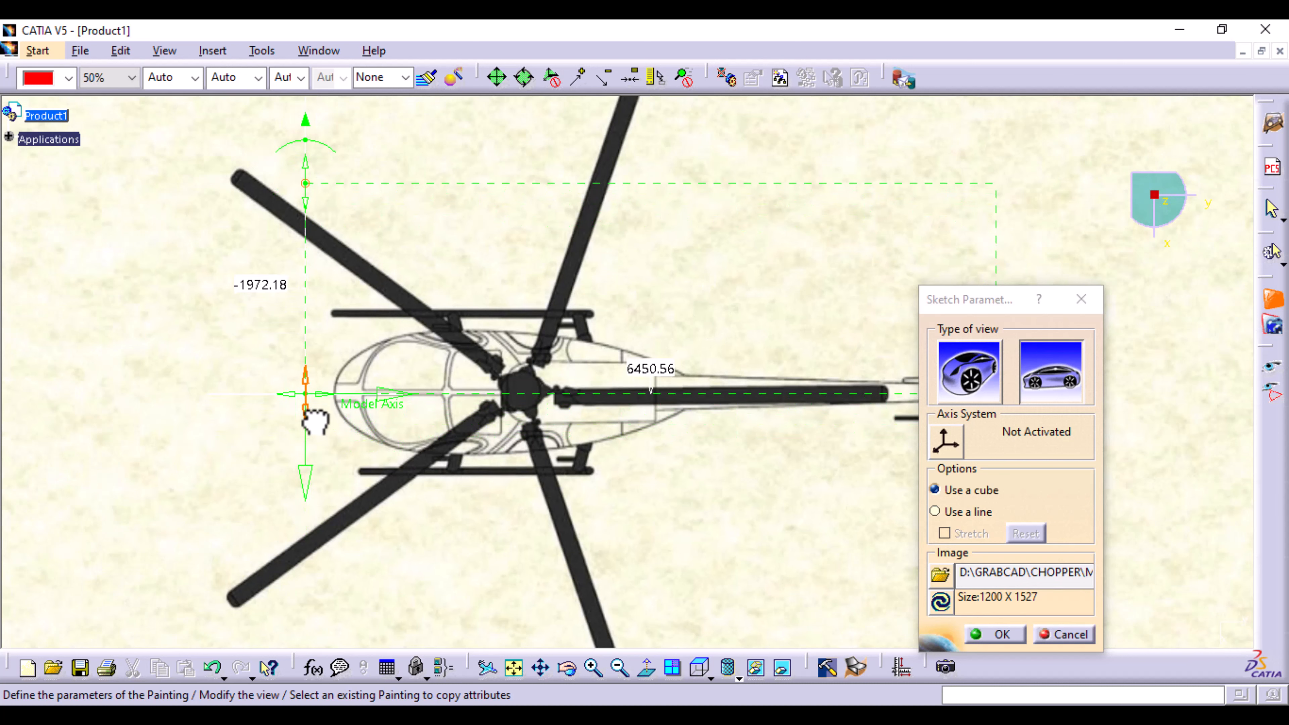
{"action": "mouse_move", "coordinate": [469, 533]}
{"action": "middle_mouse_down"}
{"action": "mouse_move", "coordinate": [587, 514]}
{"action": "mouse_move", "coordinate": [590, 352]}
{"action": "middle_mouse_up"}
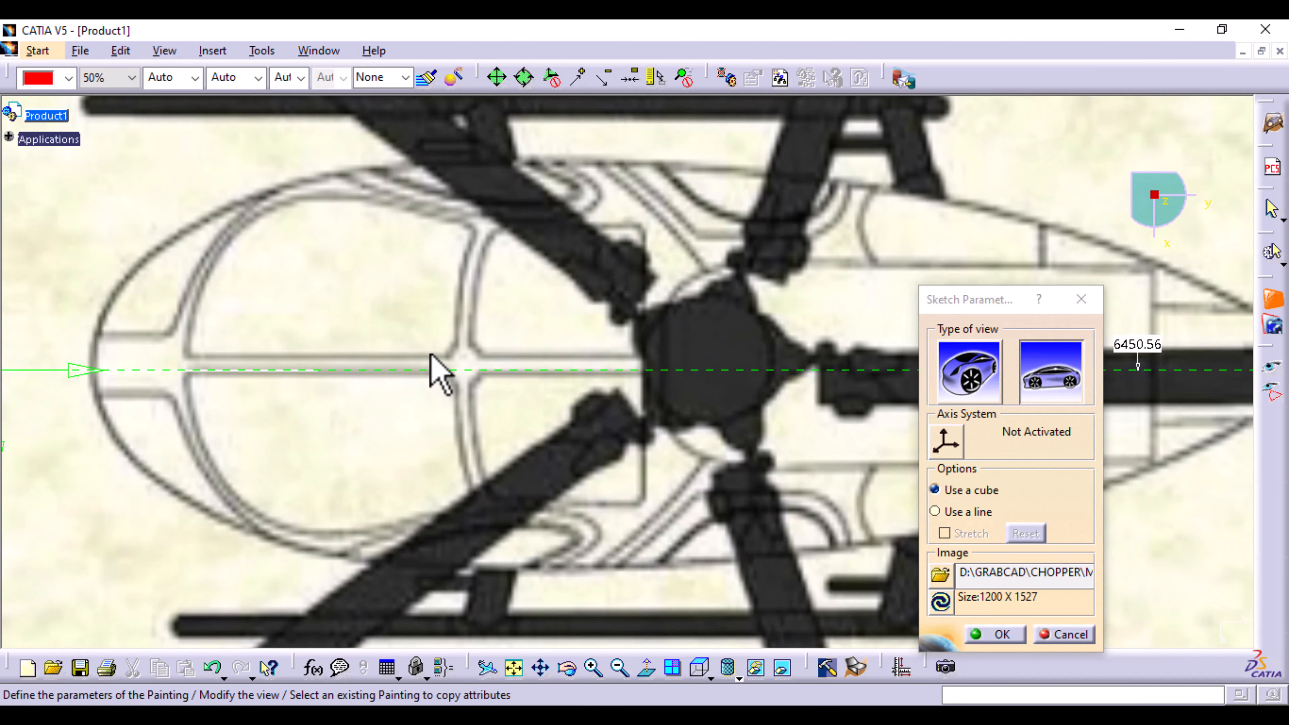
{"action": "middle_click_drag", "start_coordinate": [364, 406], "coordinate": [512, 416]}
{"action": "left_click_drag", "start_coordinate": [205, 386], "coordinate": [253, 398]}
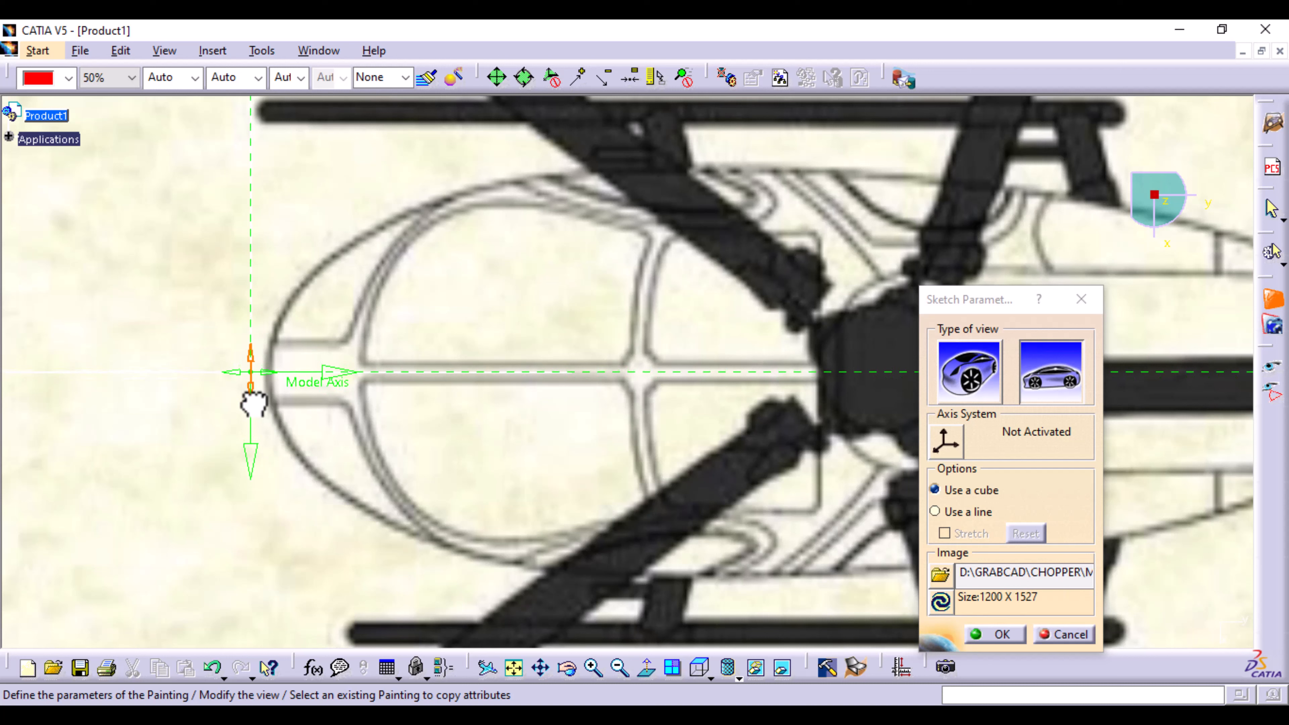
{"action": "left_click_drag", "start_coordinate": [229, 373], "coordinate": [238, 375]}
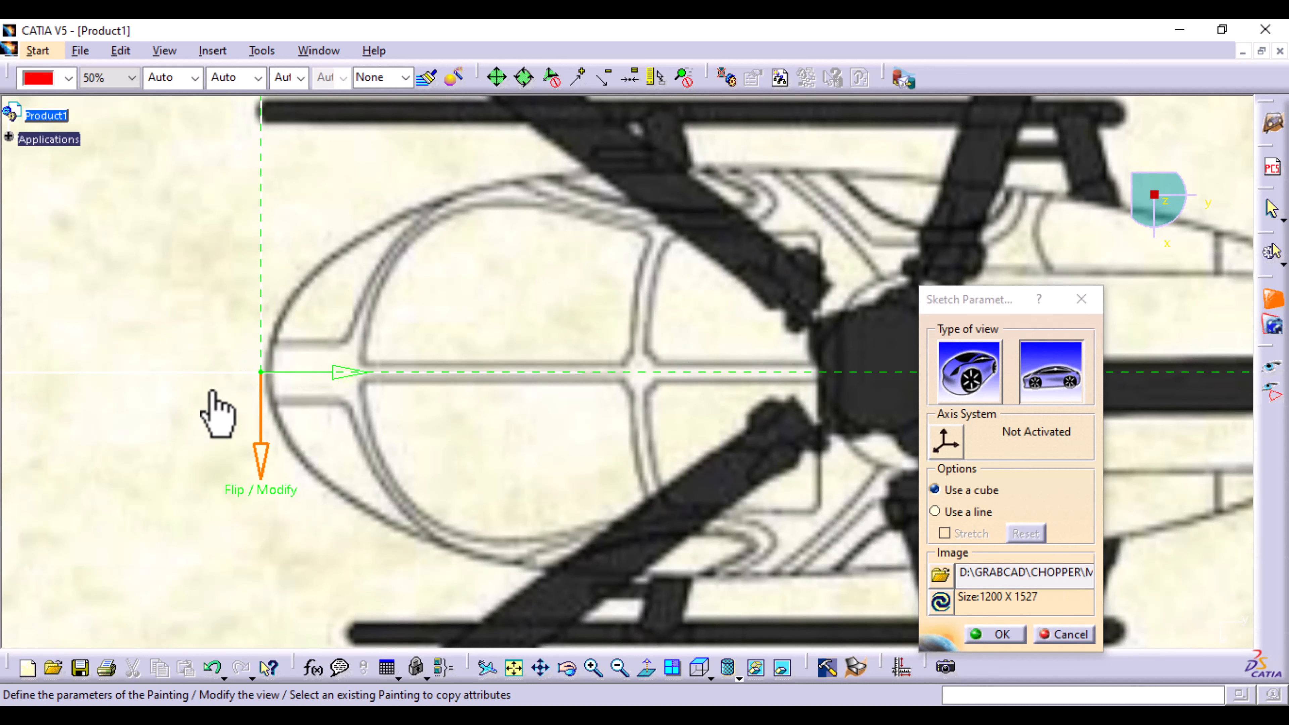
Shrink the reference box's width to the outer edge of the upper skid, about 785 mm from the centreline.
{"action": "middle_click_drag", "start_coordinate": [555, 268], "coordinate": [546, 403]}
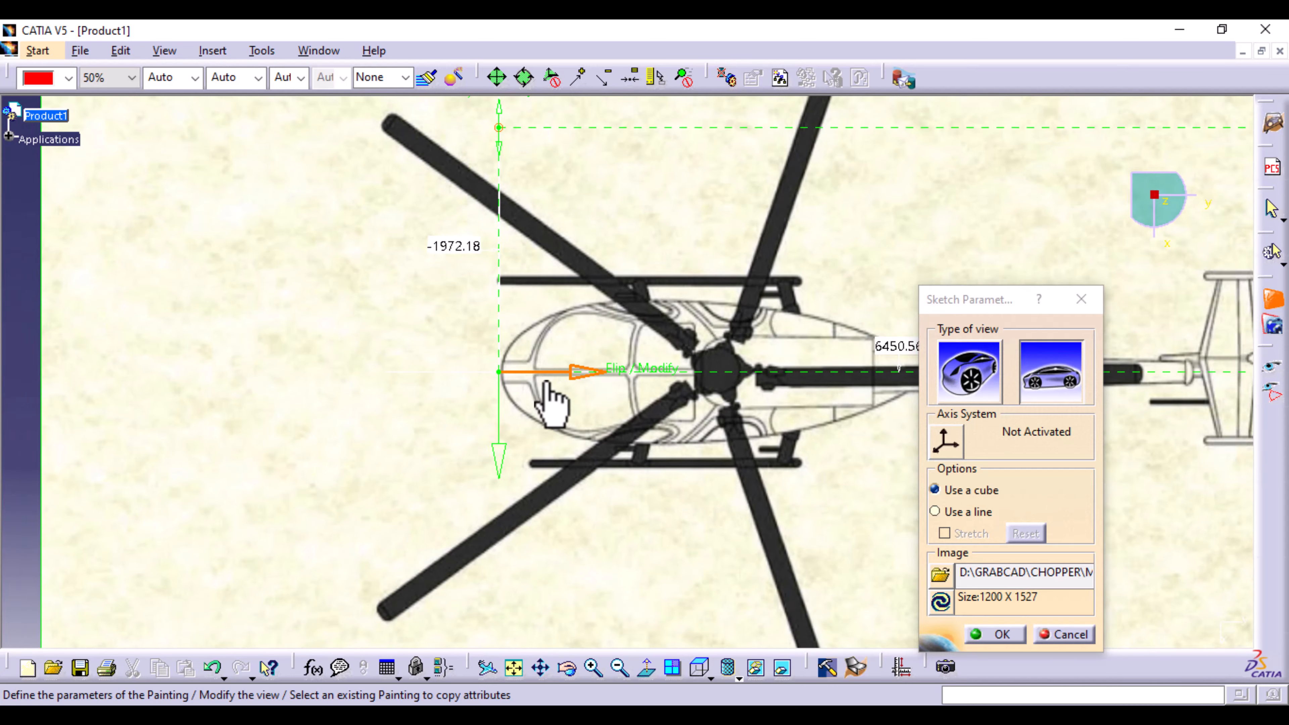
{"action": "left_click_drag", "start_coordinate": [503, 172], "coordinate": [500, 300]}
{"action": "middle_click_drag", "start_coordinate": [584, 376], "coordinate": [553, 203]}
{"action": "middle_click_drag", "start_coordinate": [466, 235], "coordinate": [597, 341]}
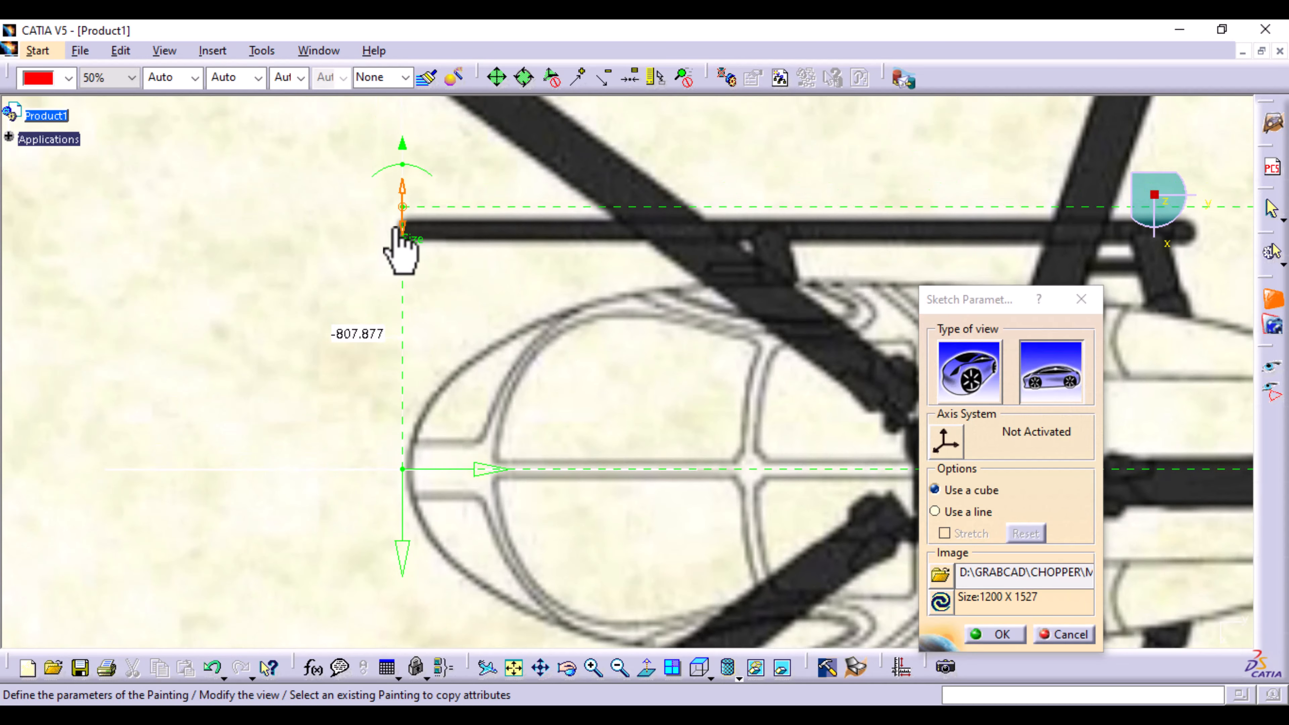
{"action": "left_click_drag", "start_coordinate": [403, 230], "coordinate": [403, 238]}
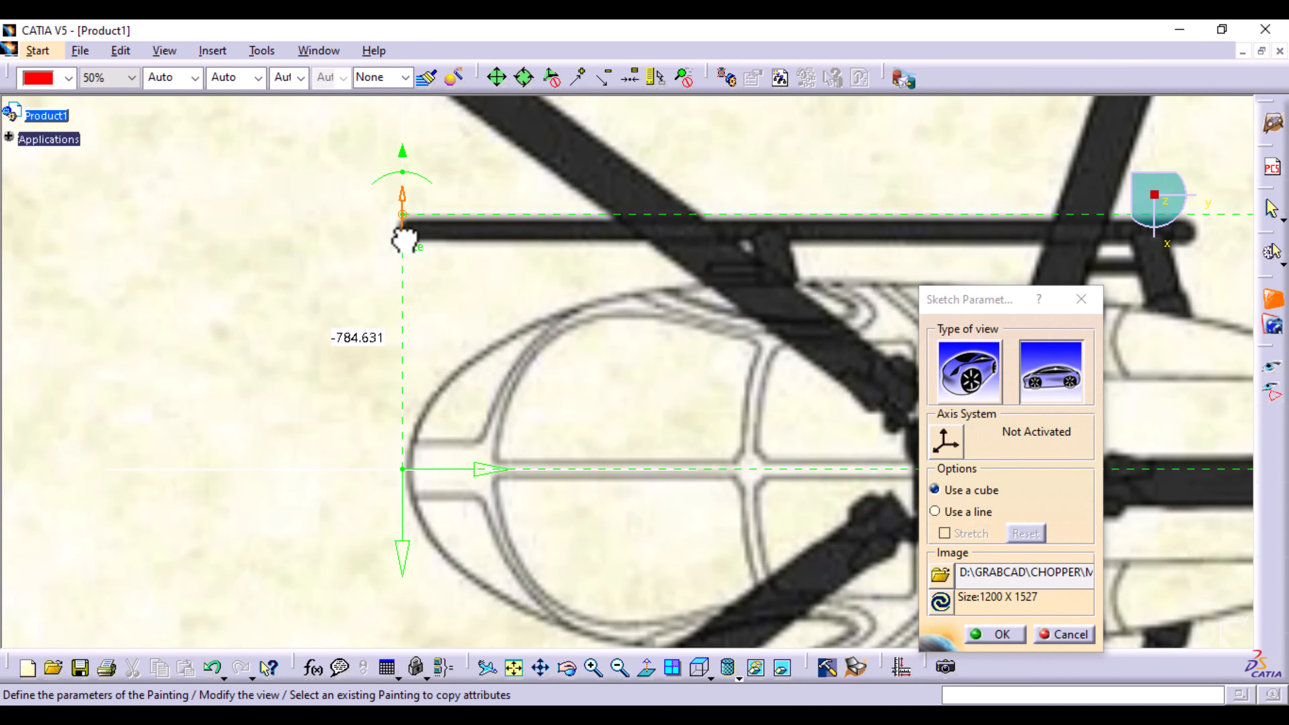
Shorten the reference box to the rear edge of the tail in the top view, about 6119 mm long.
{"action": "middle_click_drag", "start_coordinate": [589, 320], "coordinate": [58, 486]}
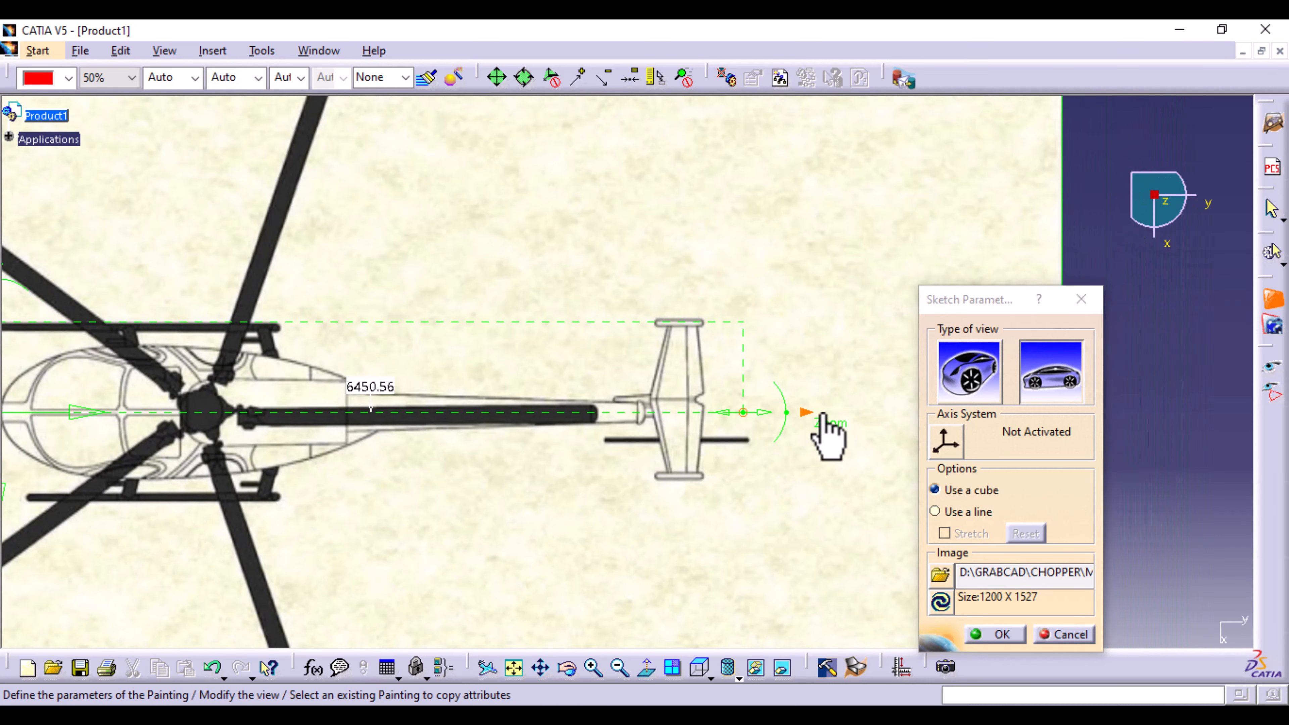
{"action": "left_click_drag", "start_coordinate": [766, 414], "coordinate": [730, 441]}
{"action": "middle_click_drag", "start_coordinate": [750, 505], "coordinate": [644, 374]}
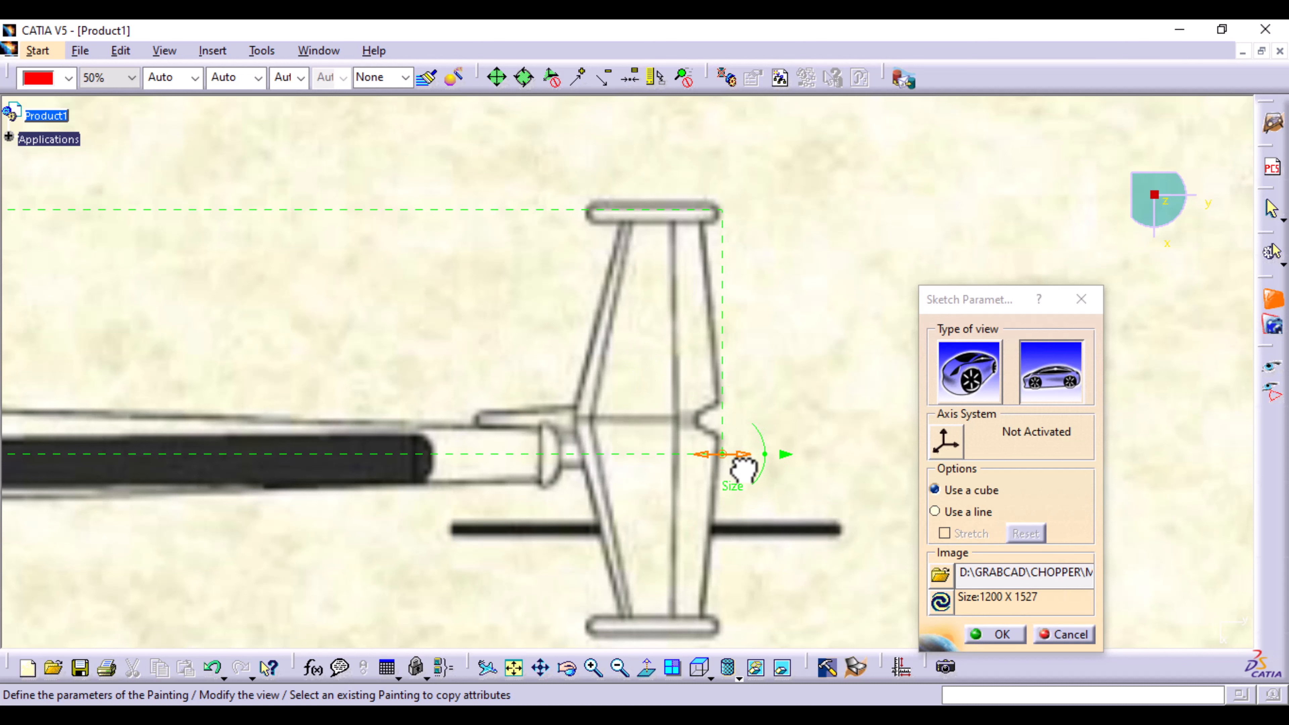
Crop the image's upper and lower edges roughly to a band around the top-view helicopter.
{"action": "middle_click_drag", "start_coordinate": [771, 337], "coordinate": [791, 535]}
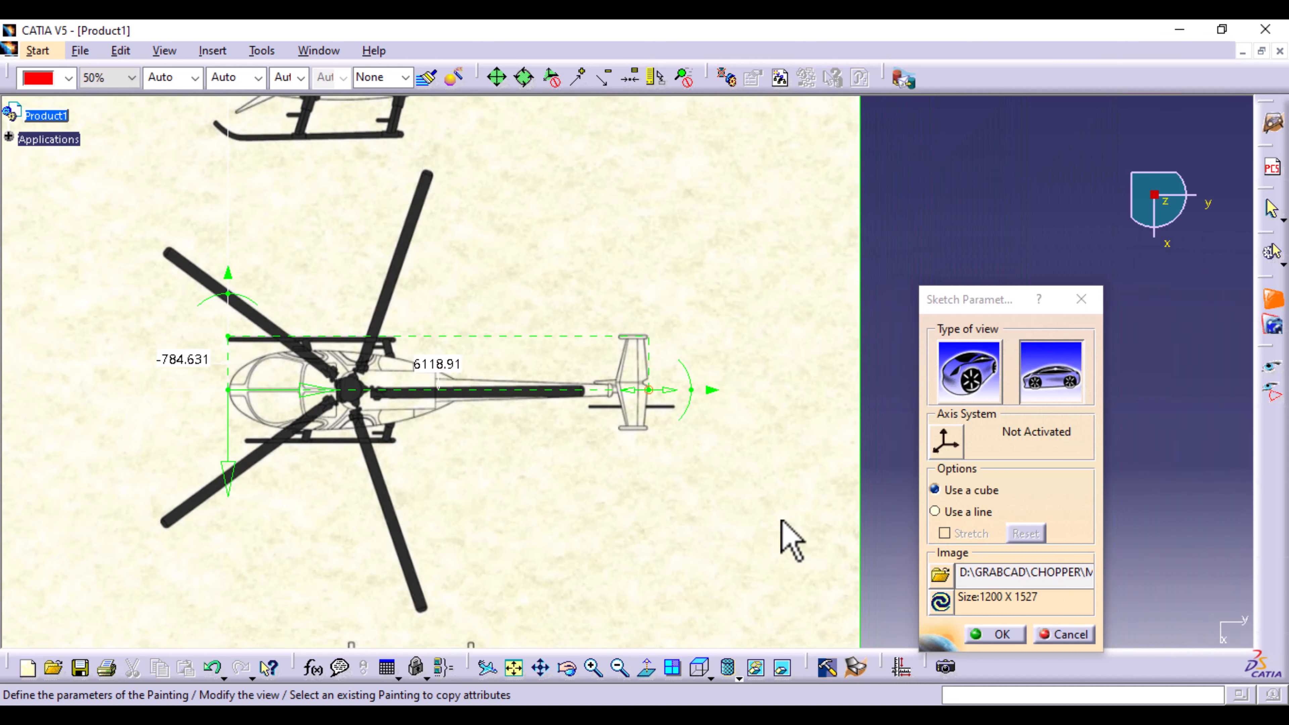
{"action": "mouse_move", "coordinate": [752, 448]}
{"action": "middle_mouse_down"}
{"action": "mouse_move", "coordinate": [759, 619]}
{"action": "mouse_move", "coordinate": [761, 553]}
{"action": "middle_mouse_up"}
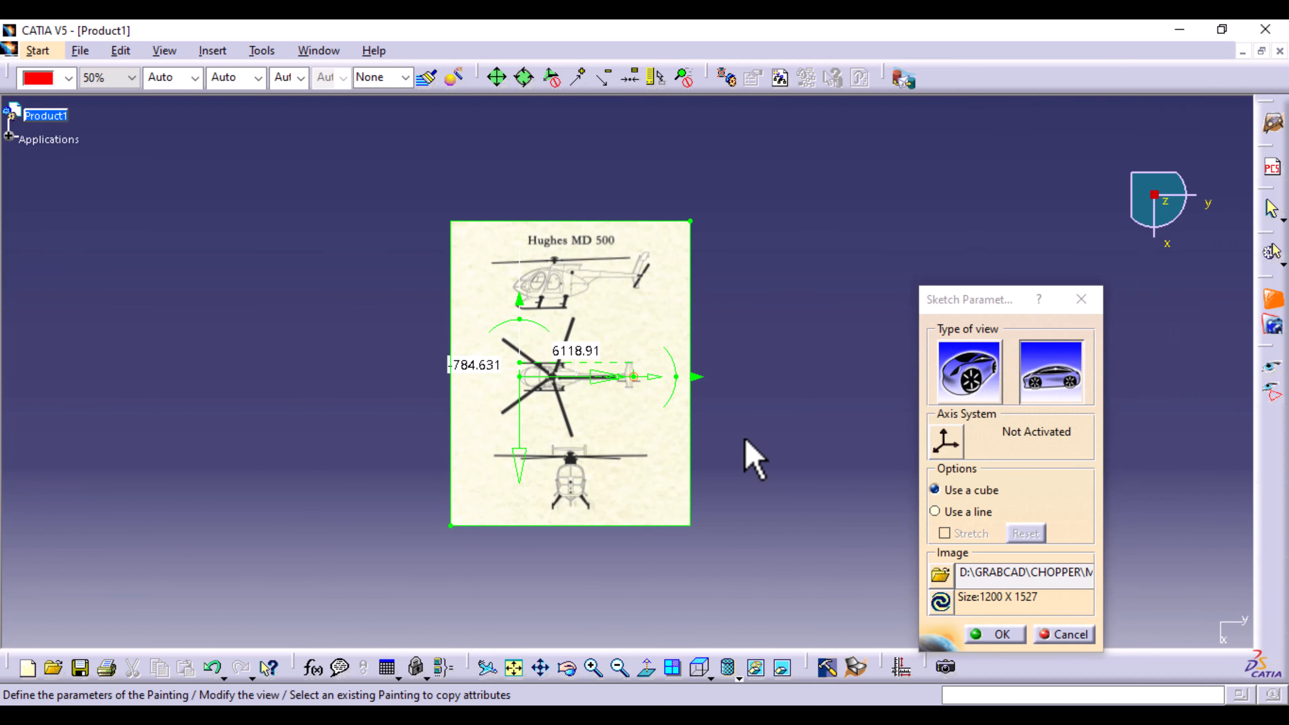
{"action": "left_click_drag", "start_coordinate": [691, 235], "coordinate": [691, 350]}
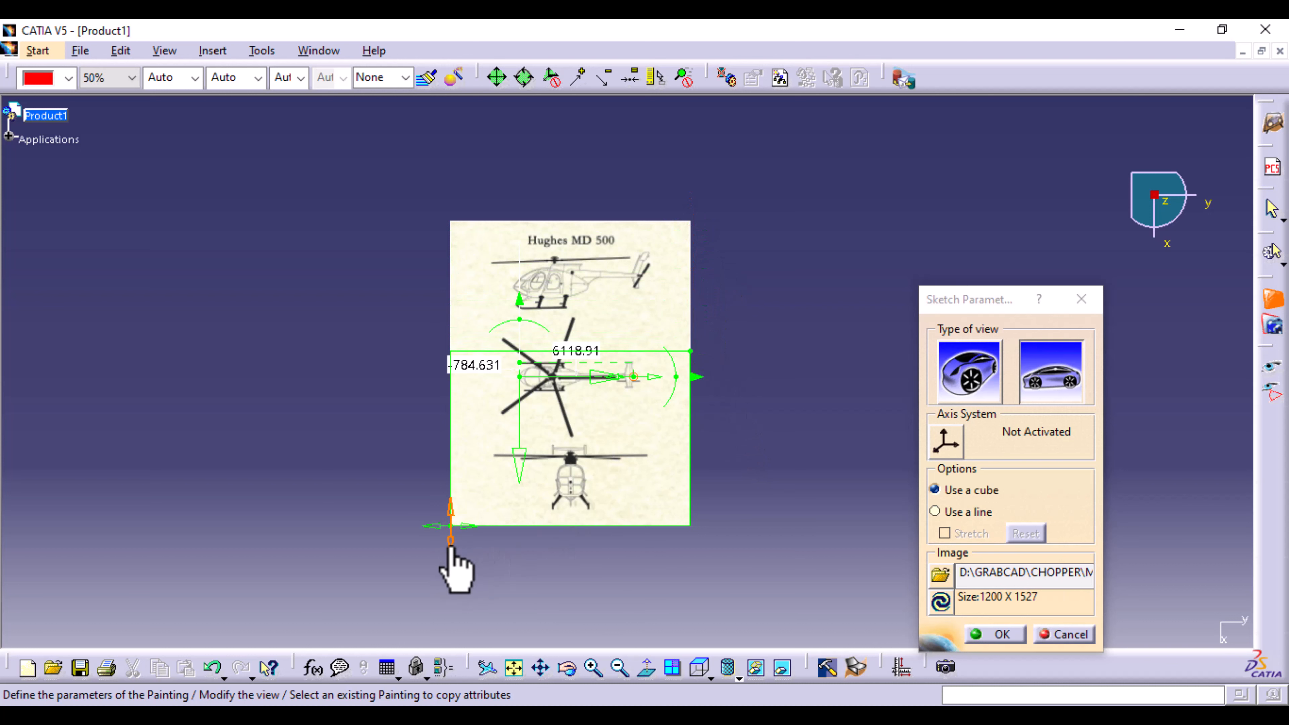
{"action": "left_click_drag", "start_coordinate": [453, 548], "coordinate": [452, 429]}
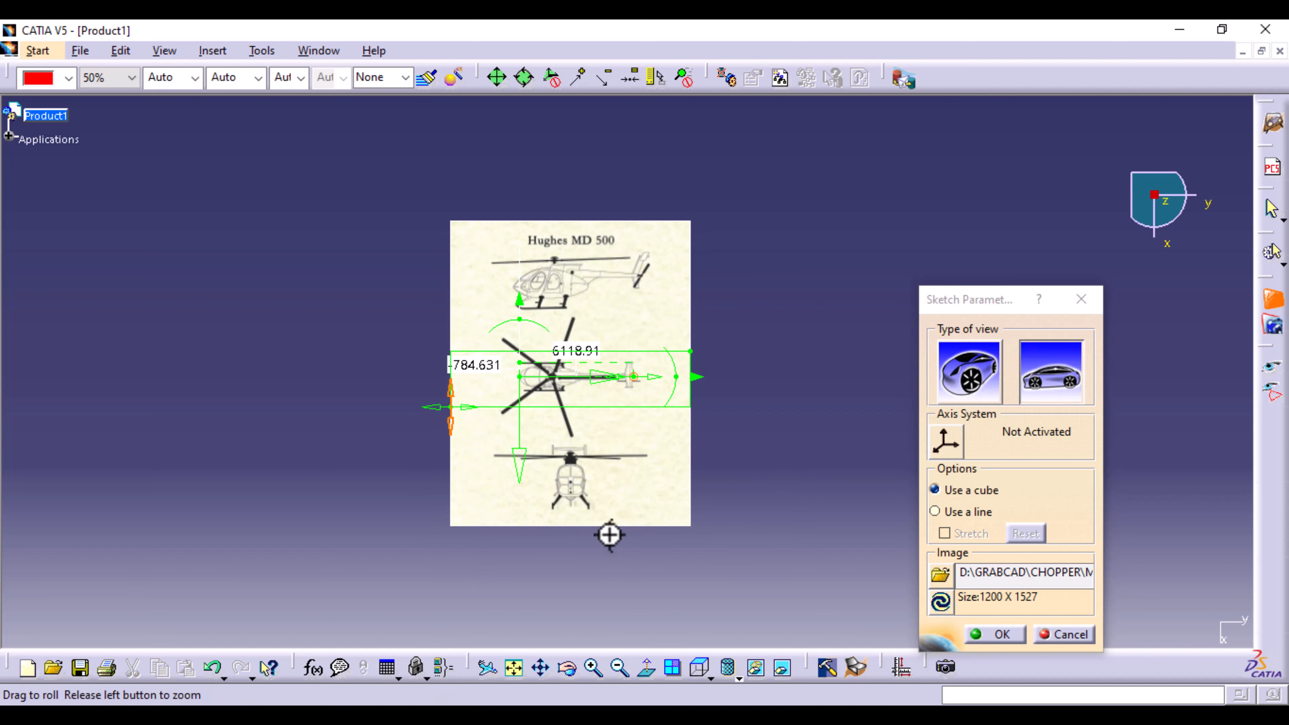
Crop the image's lower-left corner to the reference box's front edge and the outer edge of the lower skid.
{"action": "middle_click_drag", "start_coordinate": [609, 534], "coordinate": [619, 398]}
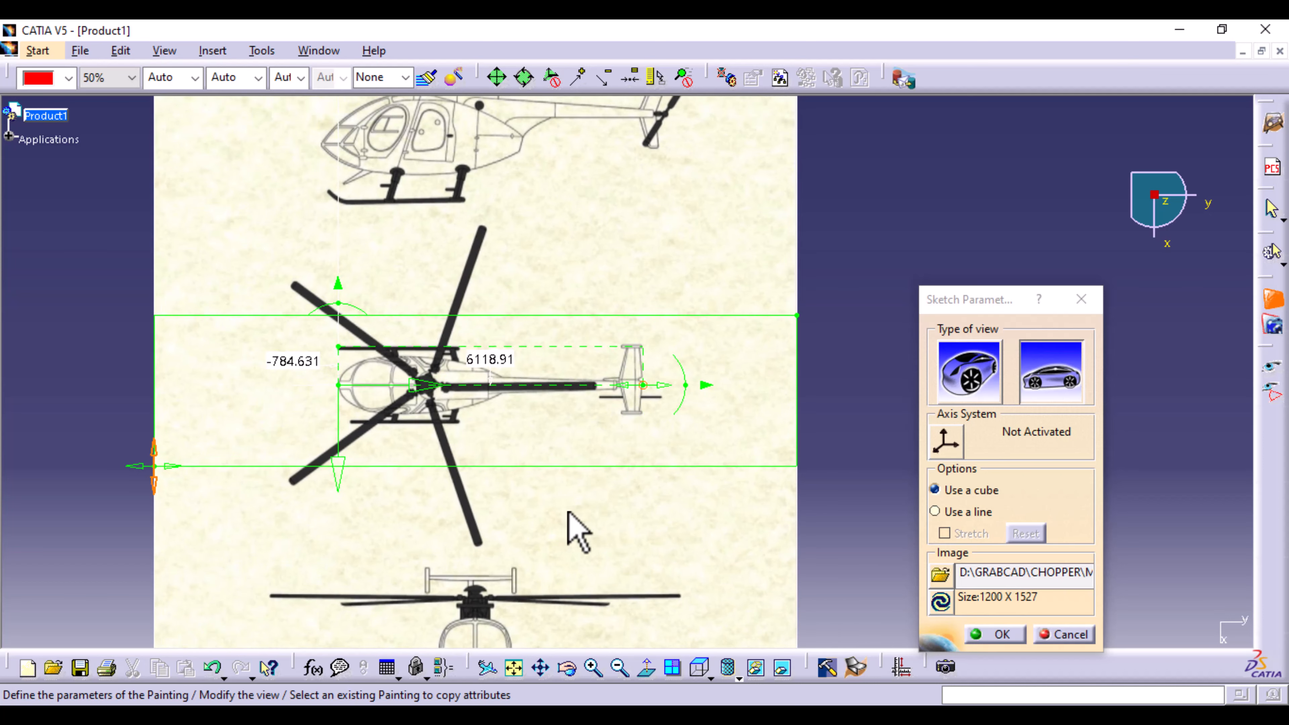
{"action": "mouse_move", "coordinate": [569, 513]}
{"action": "middle_mouse_down"}
{"action": "mouse_move", "coordinate": [570, 501]}
{"action": "mouse_move", "coordinate": [613, 518]}
{"action": "middle_mouse_up"}
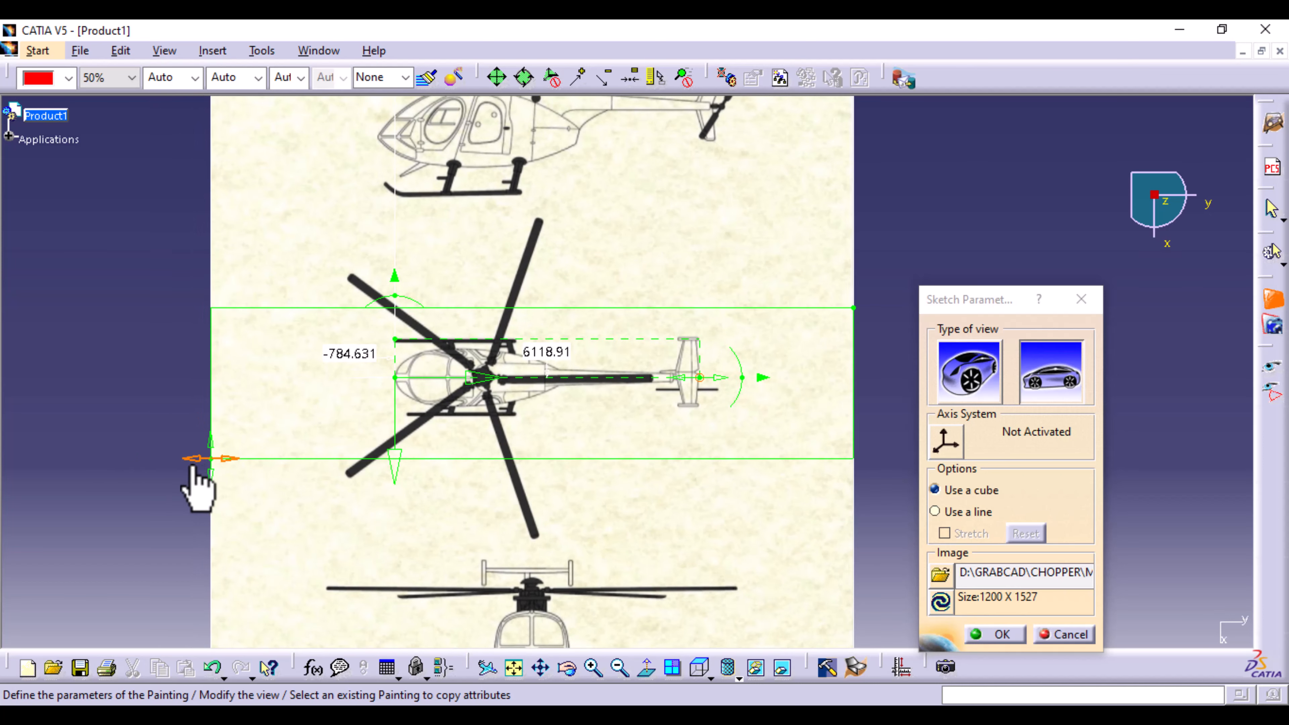
{"action": "left_click_drag", "start_coordinate": [196, 462], "coordinate": [364, 483]}
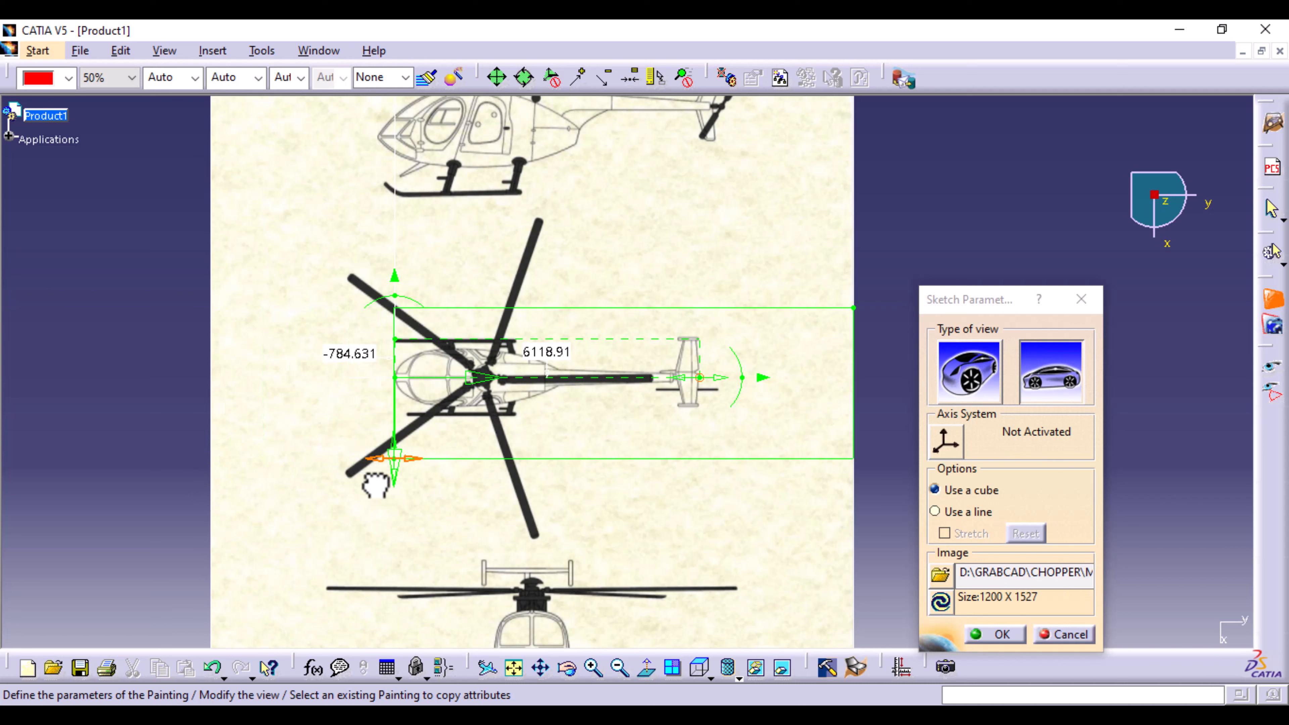
{"action": "left_click_drag", "start_coordinate": [375, 485], "coordinate": [370, 488]}
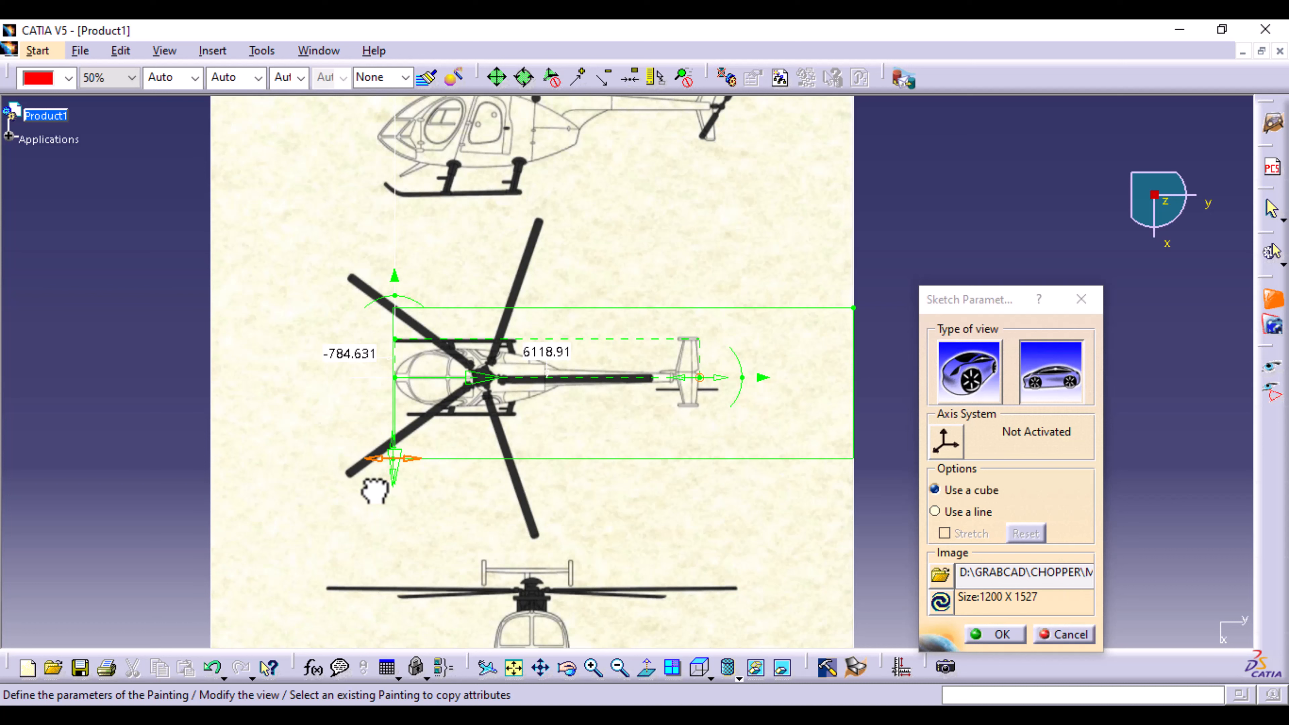
{"action": "mouse_move", "coordinate": [393, 490]}
{"action": "left_mouse_down"}
{"action": "mouse_move", "coordinate": [388, 503]}
{"action": "mouse_move", "coordinate": [401, 436]}
{"action": "left_mouse_up"}
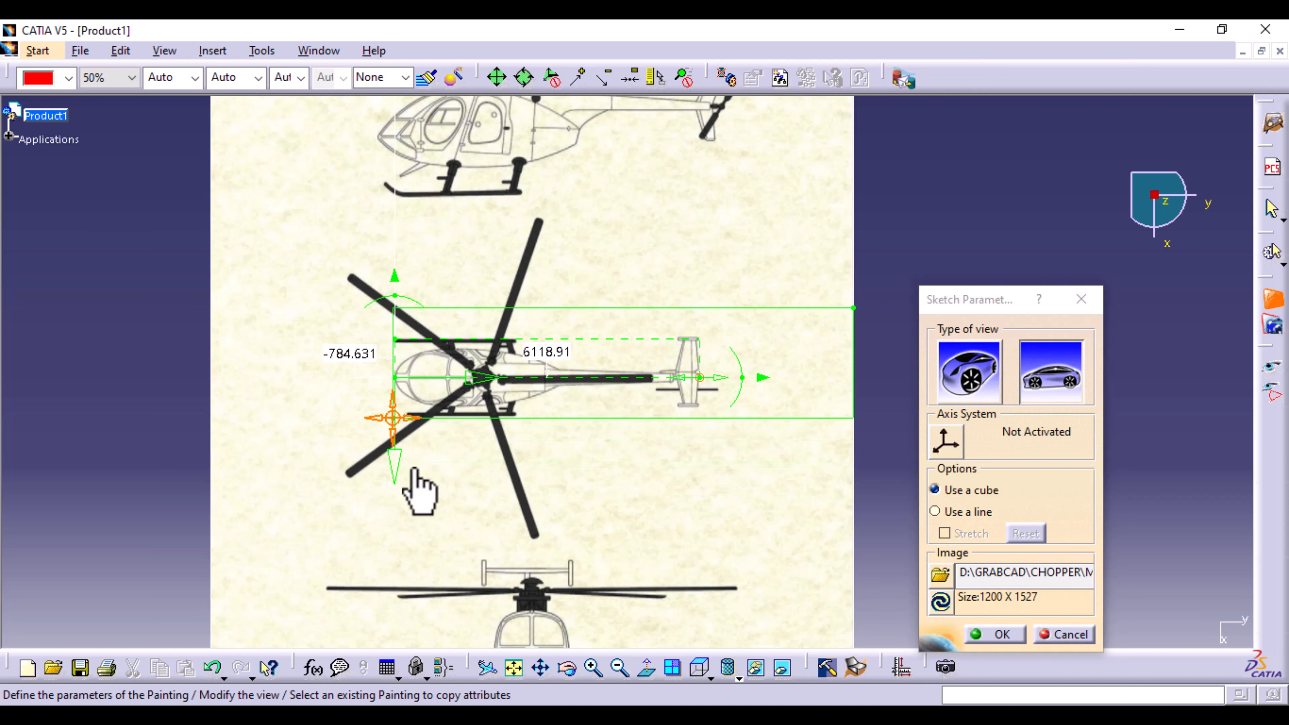
{"action": "middle_click_drag", "start_coordinate": [476, 519], "coordinate": [485, 348]}
{"action": "mouse_move", "coordinate": [340, 588]}
{"action": "middle_mouse_down"}
{"action": "mouse_move", "coordinate": [608, 461]}
{"action": "mouse_move", "coordinate": [702, 522]}
{"action": "middle_mouse_up"}
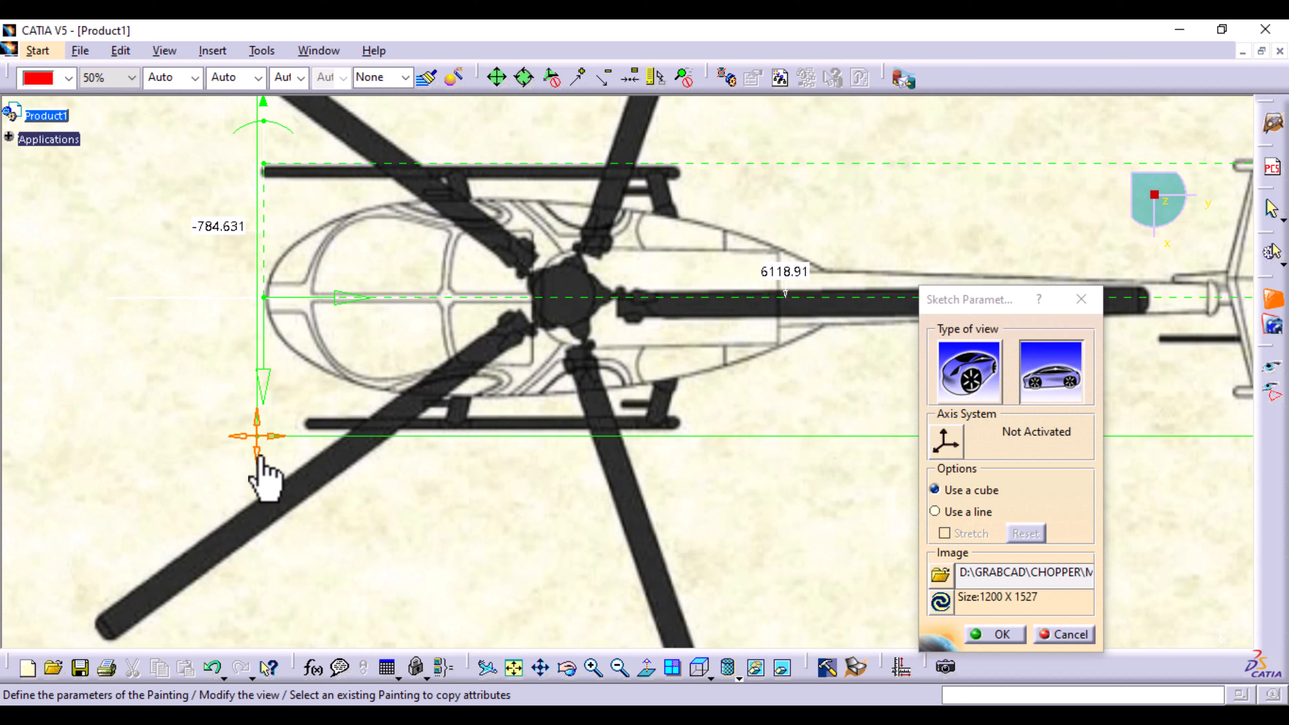
{"action": "left_click_drag", "start_coordinate": [260, 455], "coordinate": [290, 437]}
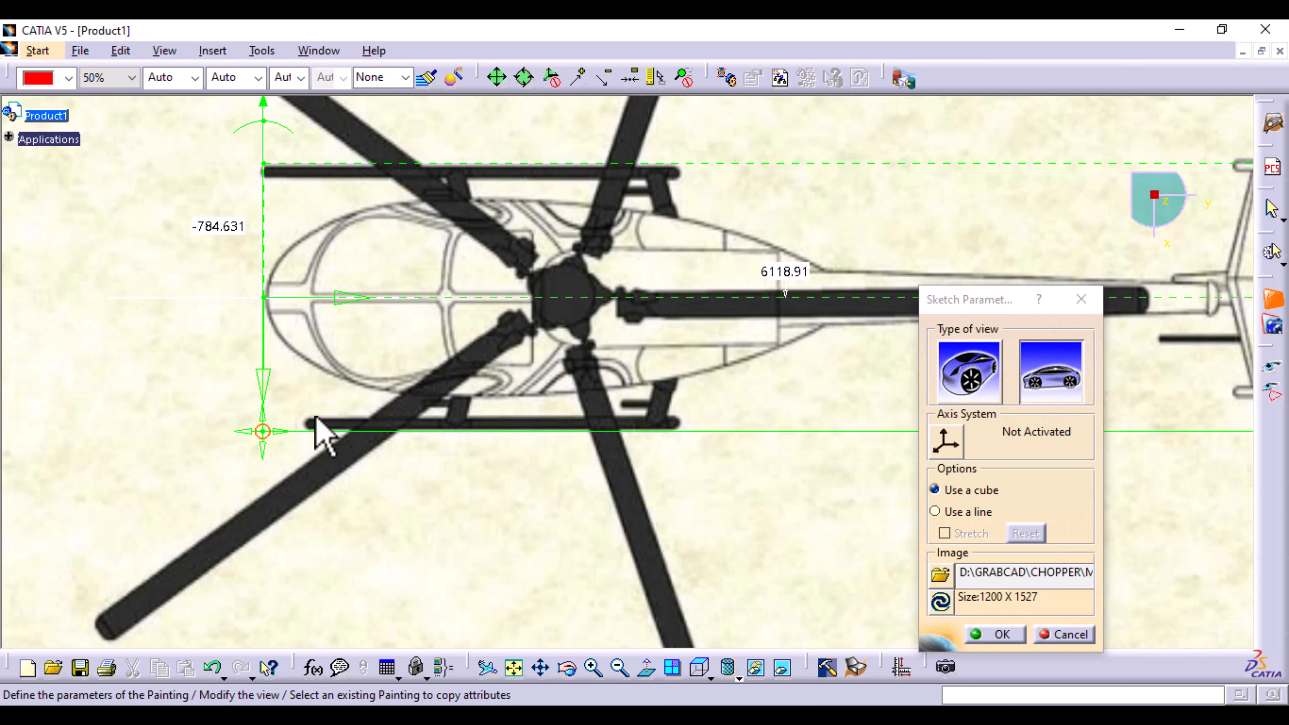
Crop the image's upper-right corner to the reference box's upper edge and rear end at the tail.
{"action": "middle_click_drag", "start_coordinate": [446, 245], "coordinate": [432, 287]}
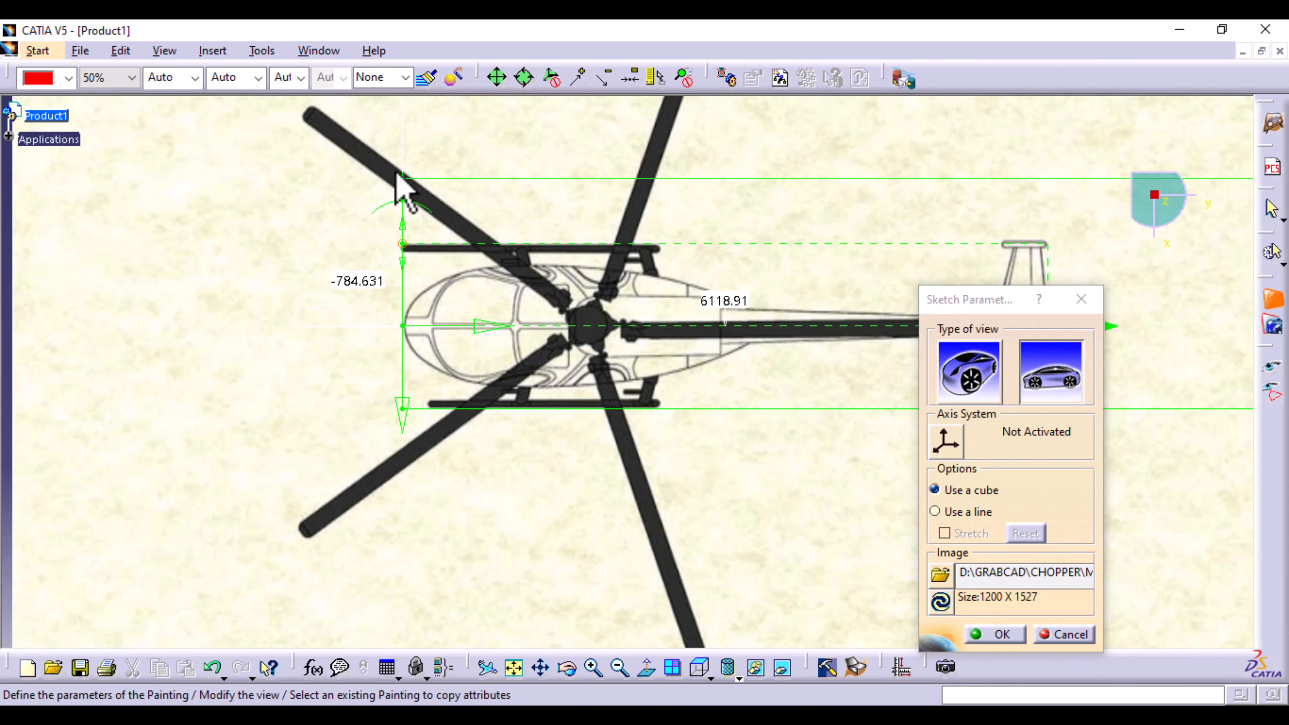
{"action": "mouse_move", "coordinate": [835, 256]}
{"action": "middle_mouse_down"}
{"action": "mouse_move", "coordinate": [438, 248]}
{"action": "mouse_move", "coordinate": [399, 272]}
{"action": "middle_mouse_up"}
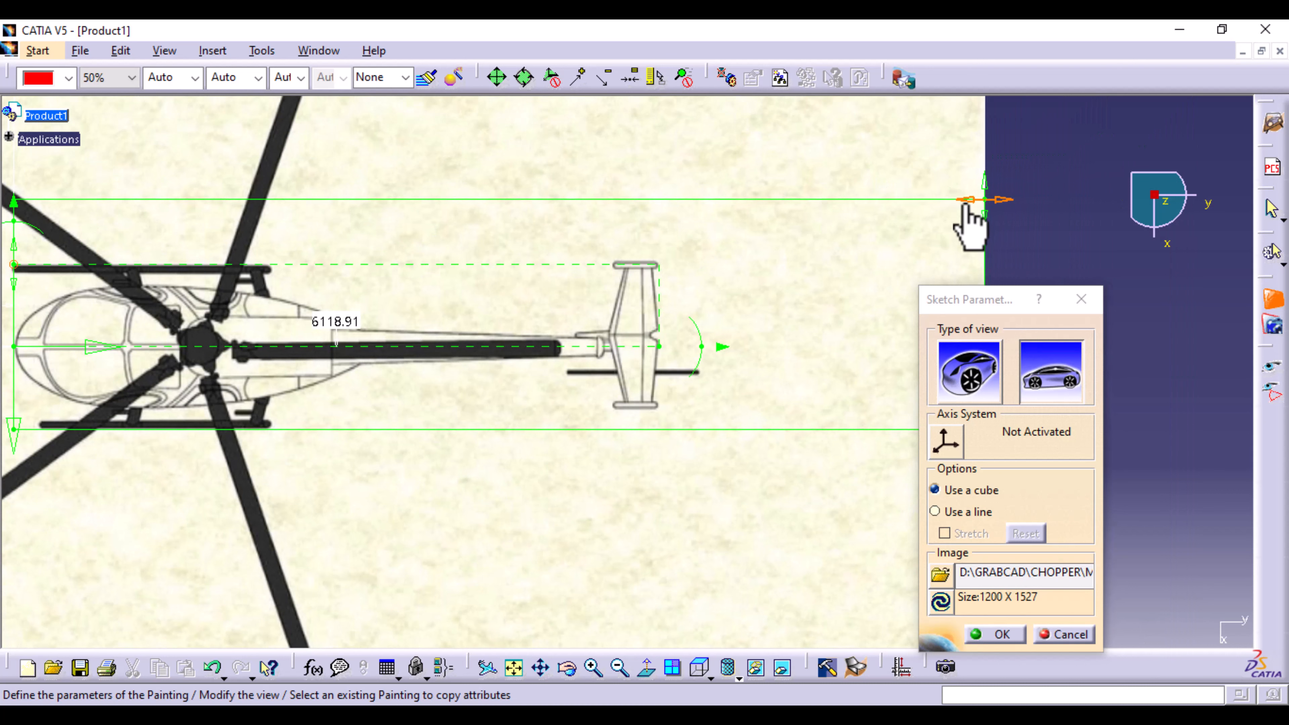
{"action": "mouse_move", "coordinate": [985, 200]}
{"action": "left_mouse_down"}
{"action": "mouse_move", "coordinate": [702, 231]}
{"action": "mouse_move", "coordinate": [661, 252]}
{"action": "left_mouse_up"}
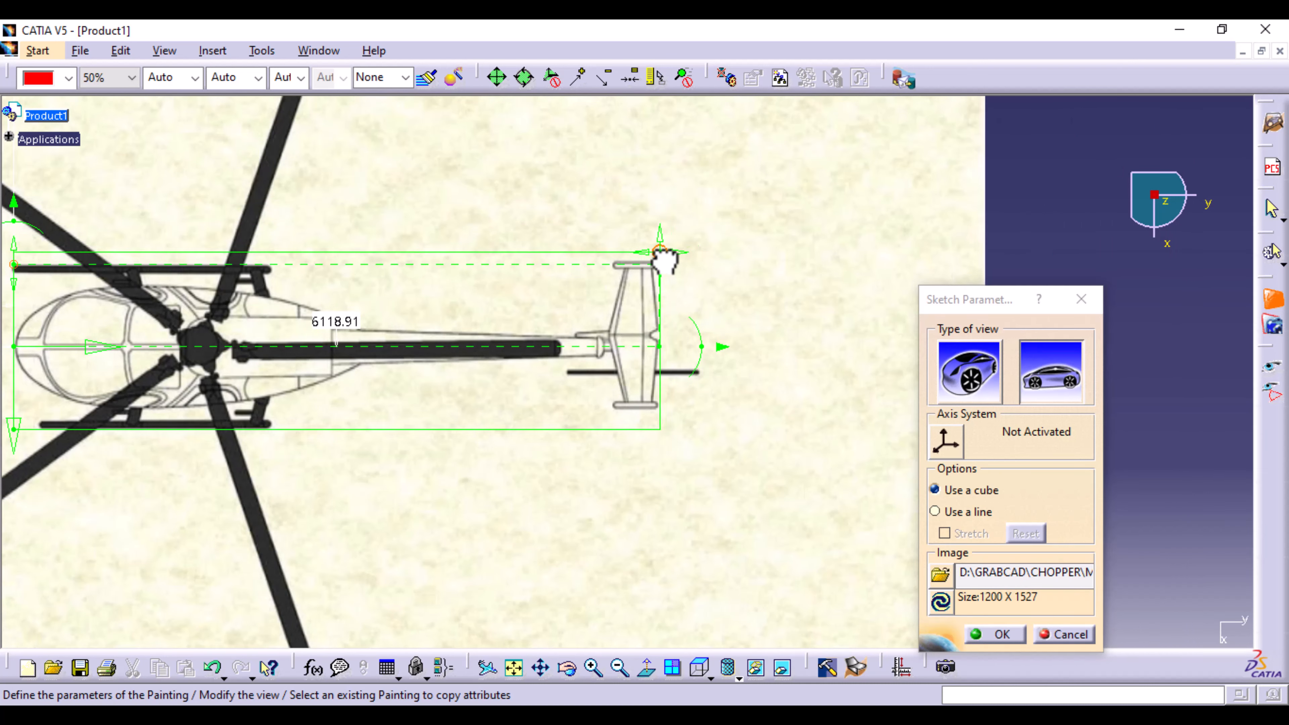
{"action": "mouse_move", "coordinate": [699, 489]}
{"action": "middle_mouse_down"}
{"action": "mouse_move", "coordinate": [685, 374]}
{"action": "mouse_move", "coordinate": [742, 259]}
{"action": "mouse_move", "coordinate": [750, 421]}
{"action": "middle_mouse_up"}
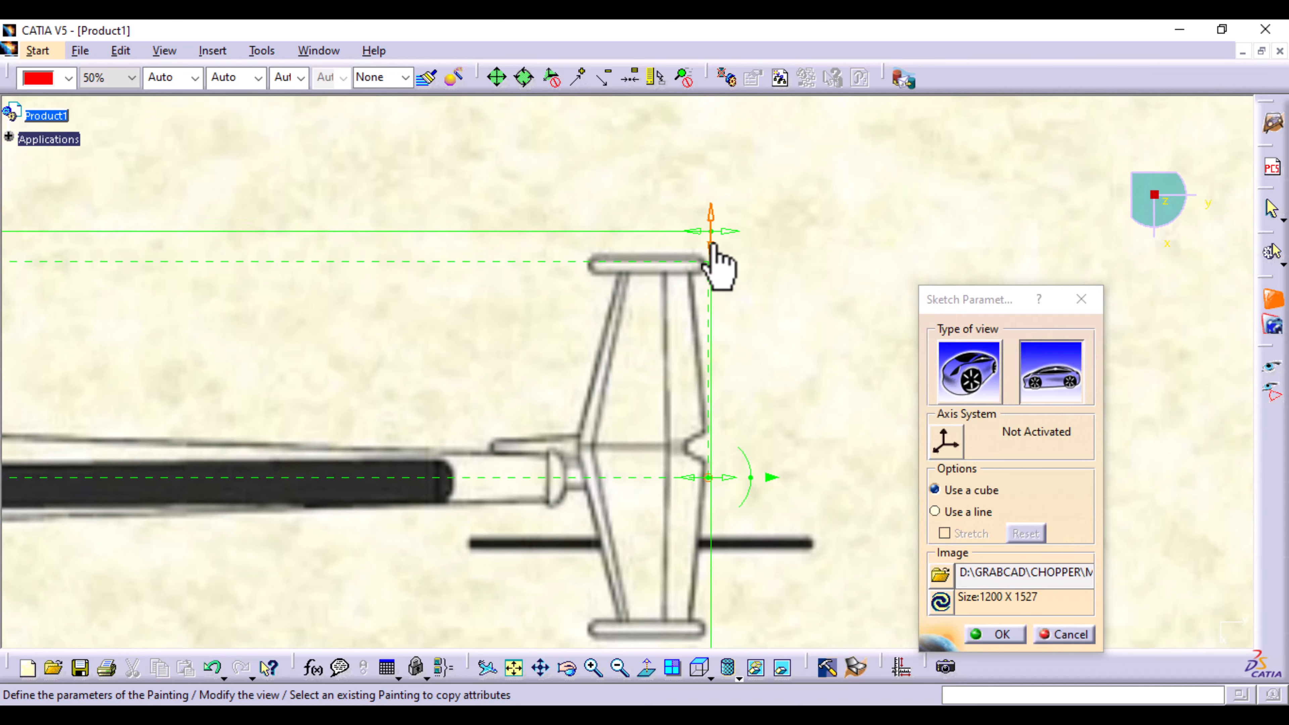
{"action": "mouse_move", "coordinate": [712, 252]}
{"action": "left_mouse_down"}
{"action": "mouse_move", "coordinate": [711, 273]}
{"action": "mouse_move", "coordinate": [735, 262]}
{"action": "left_mouse_up"}
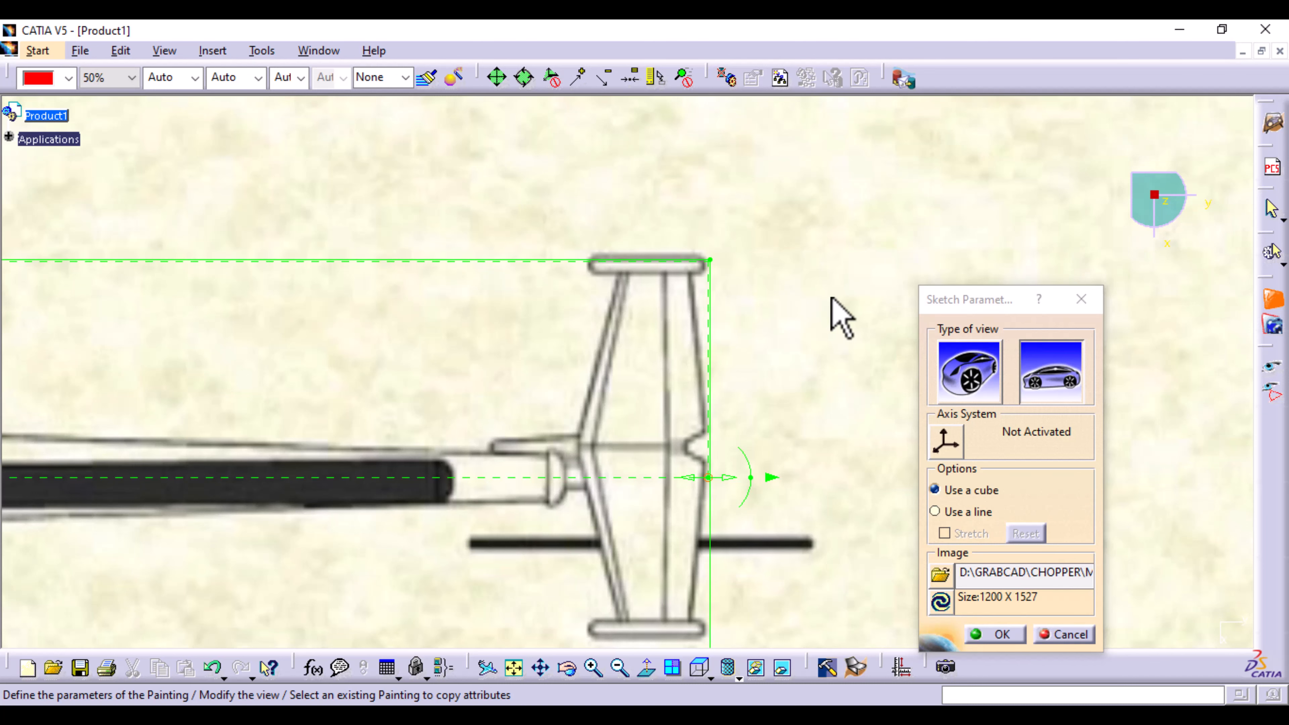
{"action": "middle_click_drag", "start_coordinate": [800, 283], "coordinate": [817, 445], "text": "ctrl"}
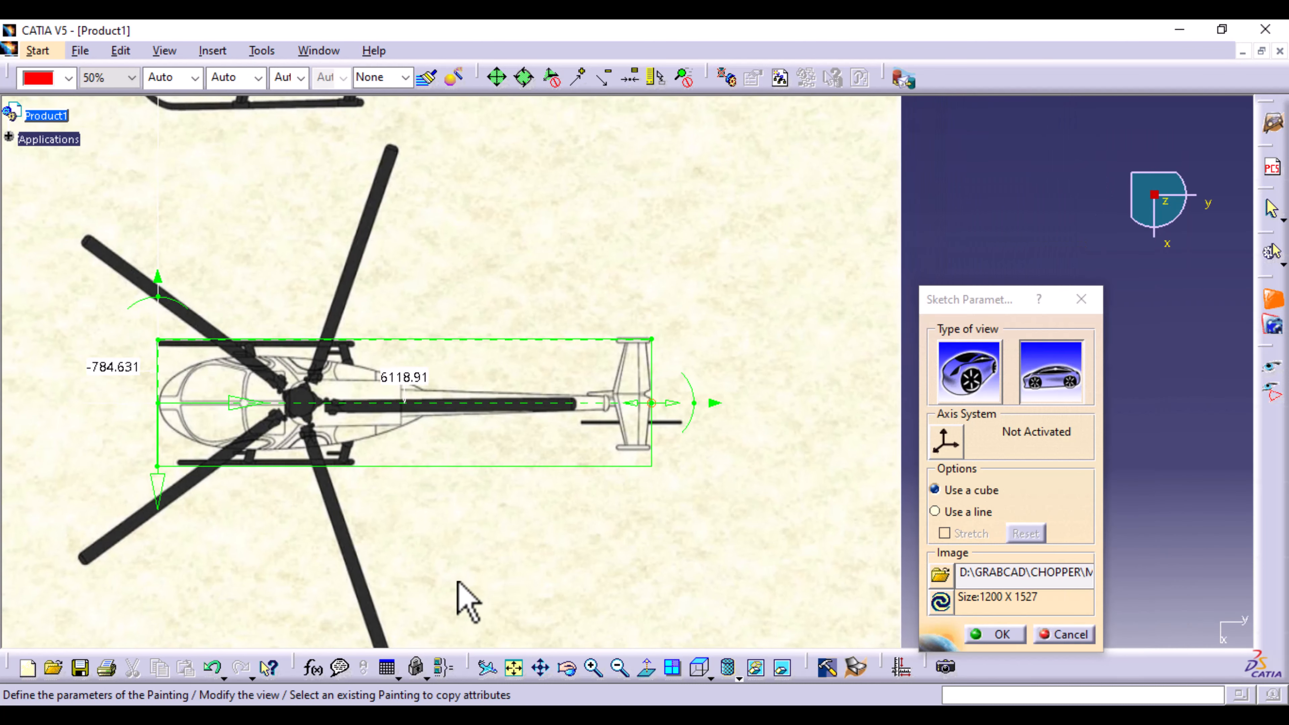
Try to set the reference box's length along the top-view helicopter to -7280 mm.
{"action": "mouse_move", "coordinate": [457, 584]}
{"action": "middle_mouse_down"}
{"action": "mouse_move", "coordinate": [523, 549]}
{"action": "mouse_move", "coordinate": [561, 556]}
{"action": "mouse_move", "coordinate": [578, 604]}
{"action": "middle_mouse_up"}
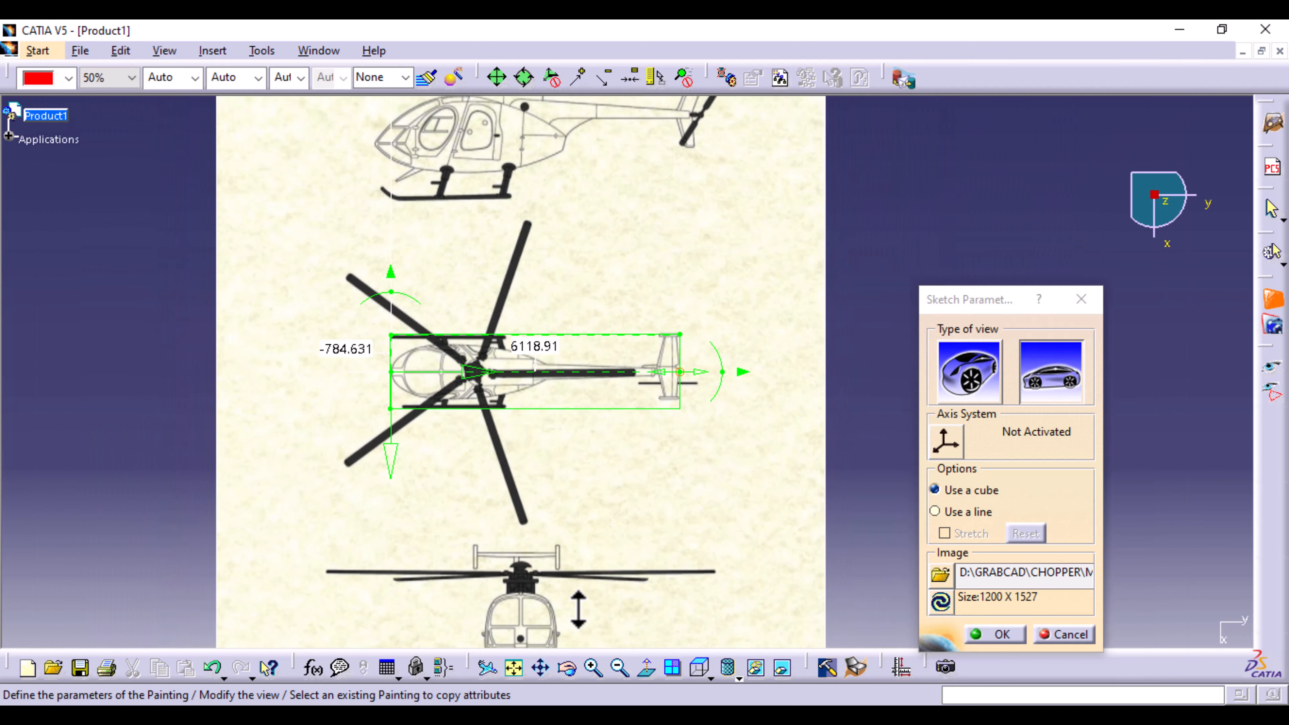
{"action": "double_click", "coordinate": [536, 351]}
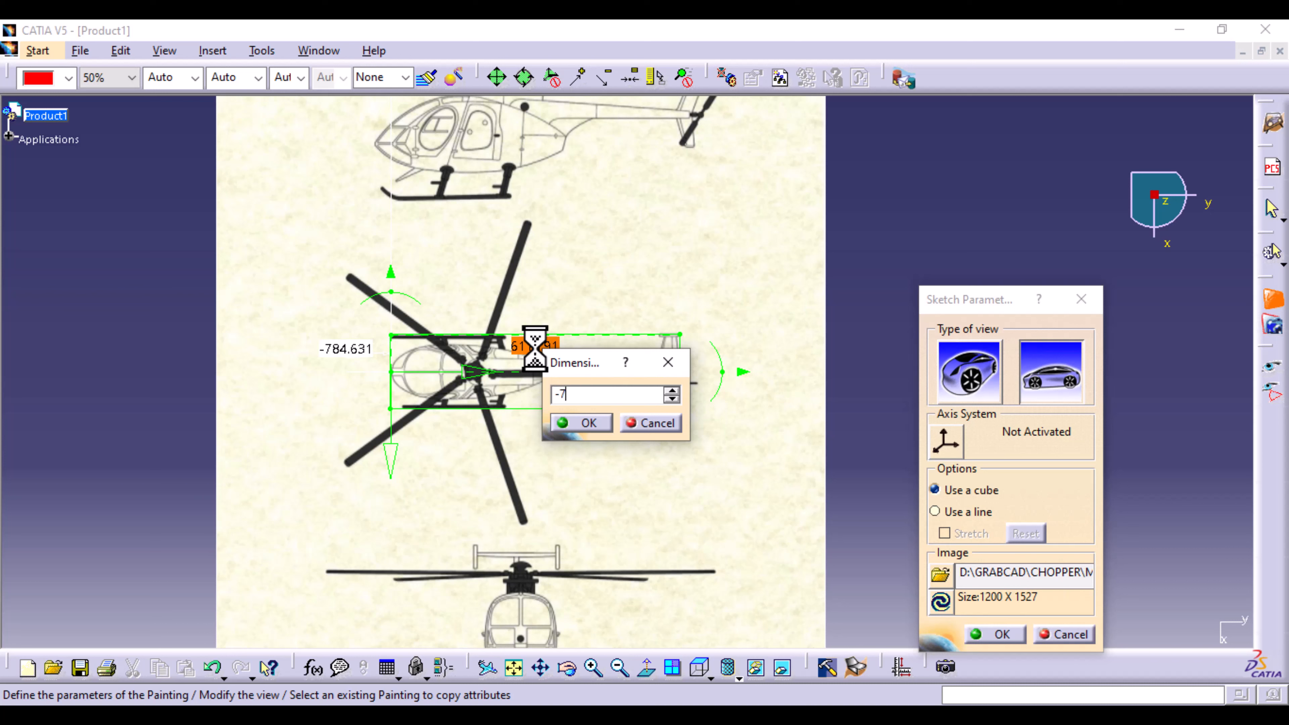
{"action": "type", "text": "0mm"}
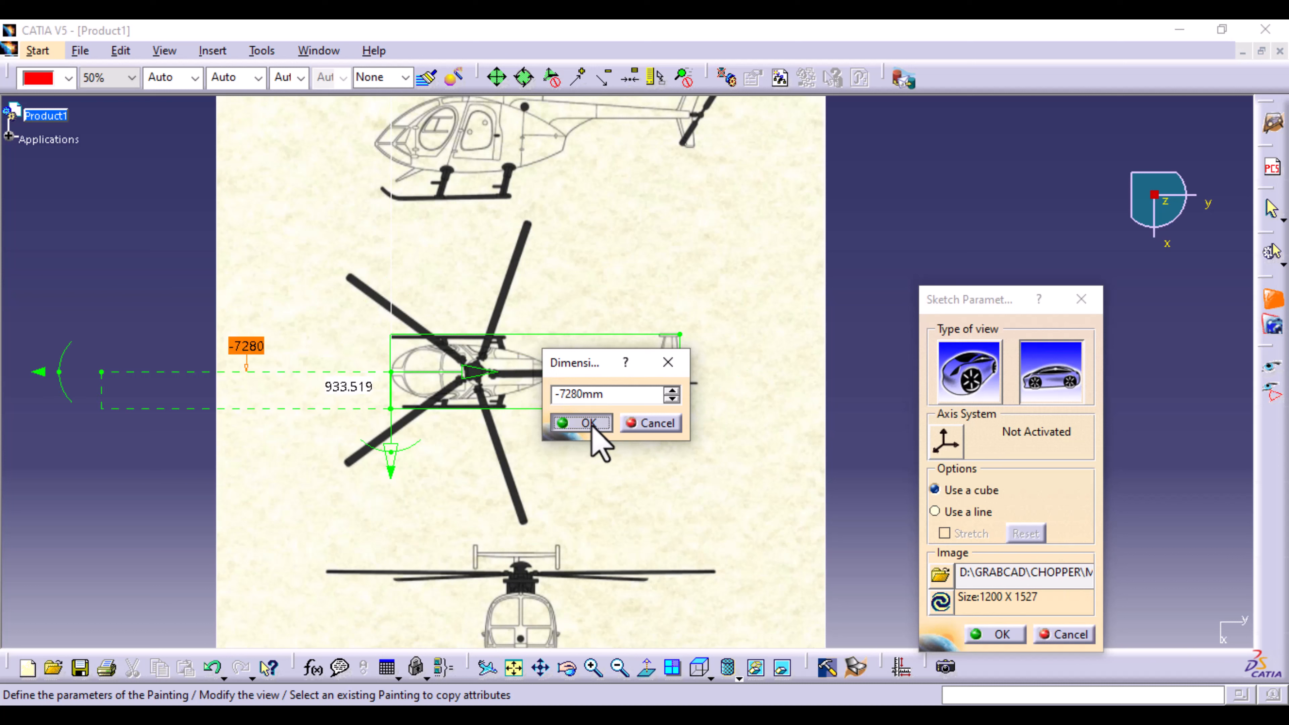
{"action": "left_click", "coordinate": [590, 425]}
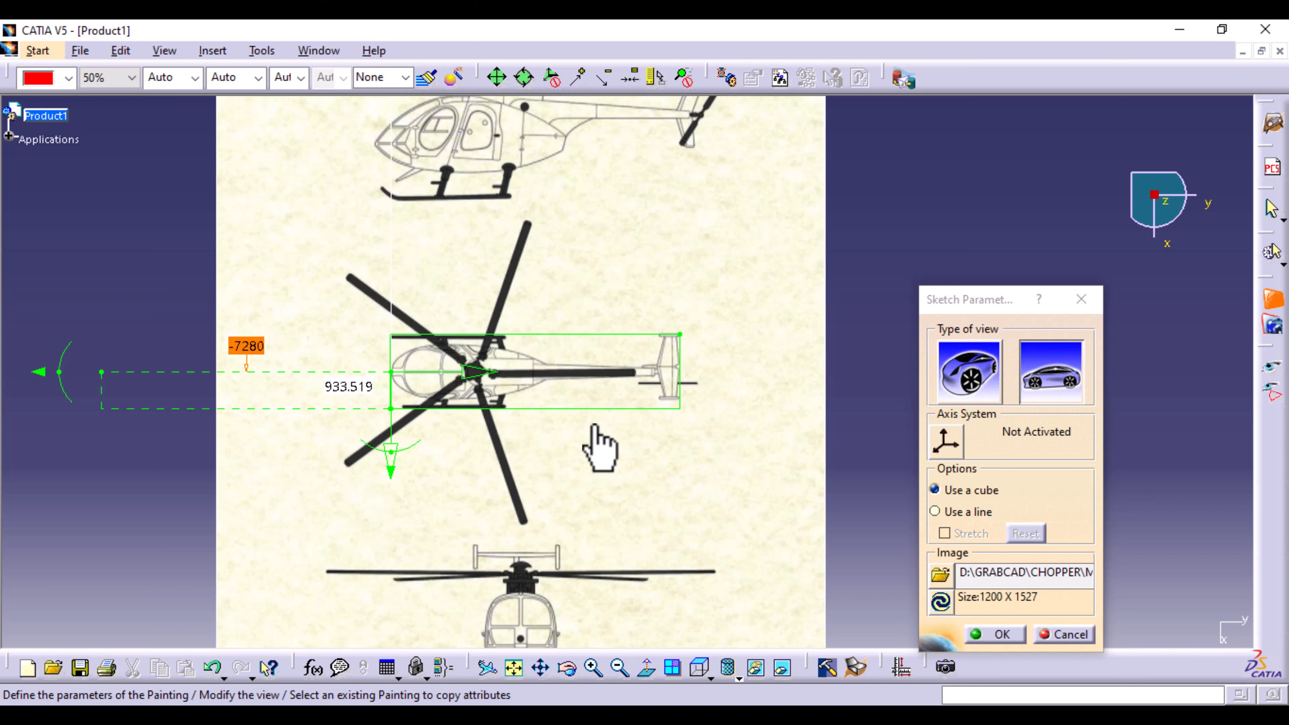
Set the top-view reference box's length to 7280 mm and finish the painting's parameters.
{"action": "double_click", "coordinate": [247, 345]}
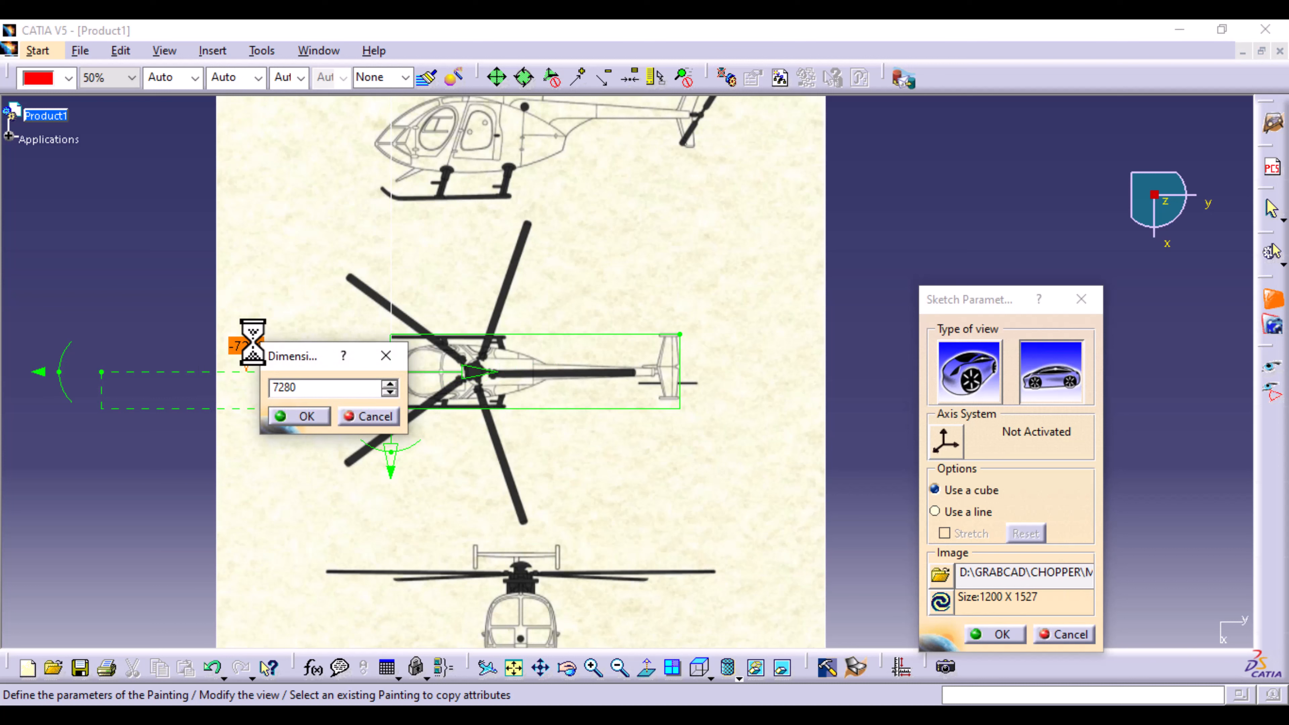
{"action": "key", "text": "Return"}
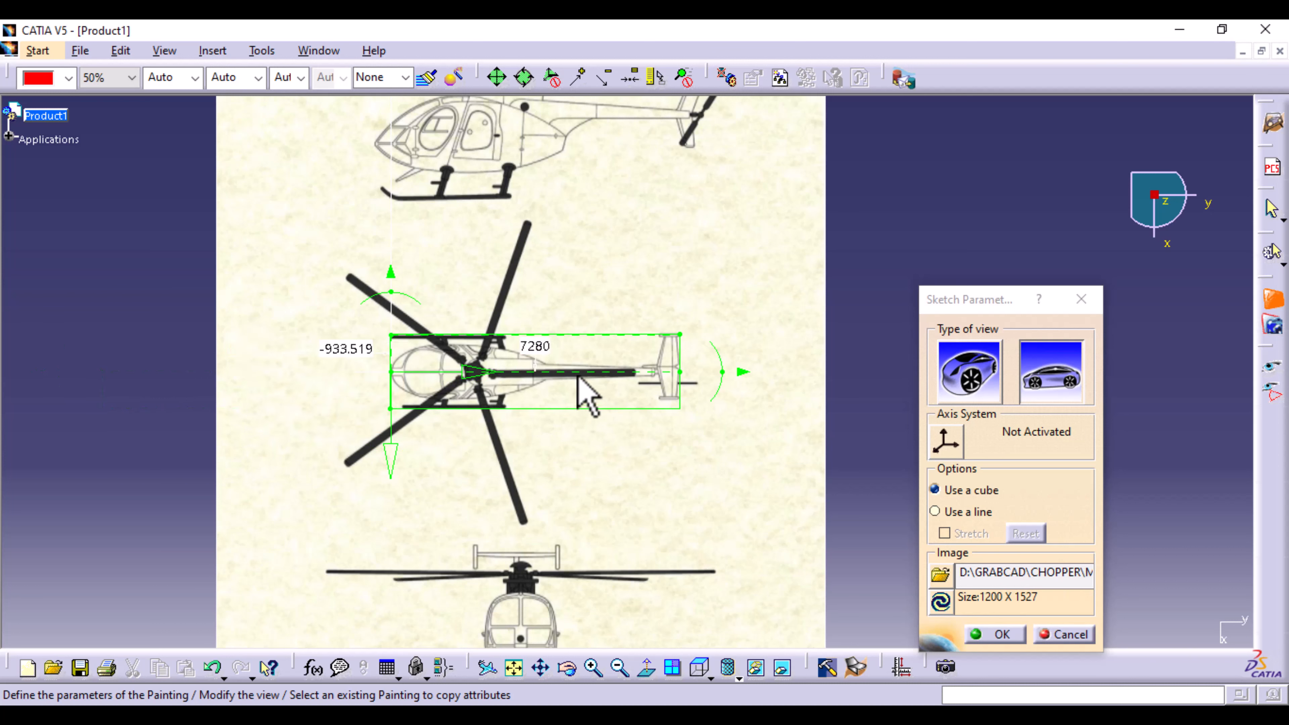
{"action": "mouse_move", "coordinate": [717, 476]}
{"action": "middle_mouse_down"}
{"action": "mouse_move", "coordinate": [720, 596]}
{"action": "mouse_move", "coordinate": [719, 543]}
{"action": "middle_mouse_up"}
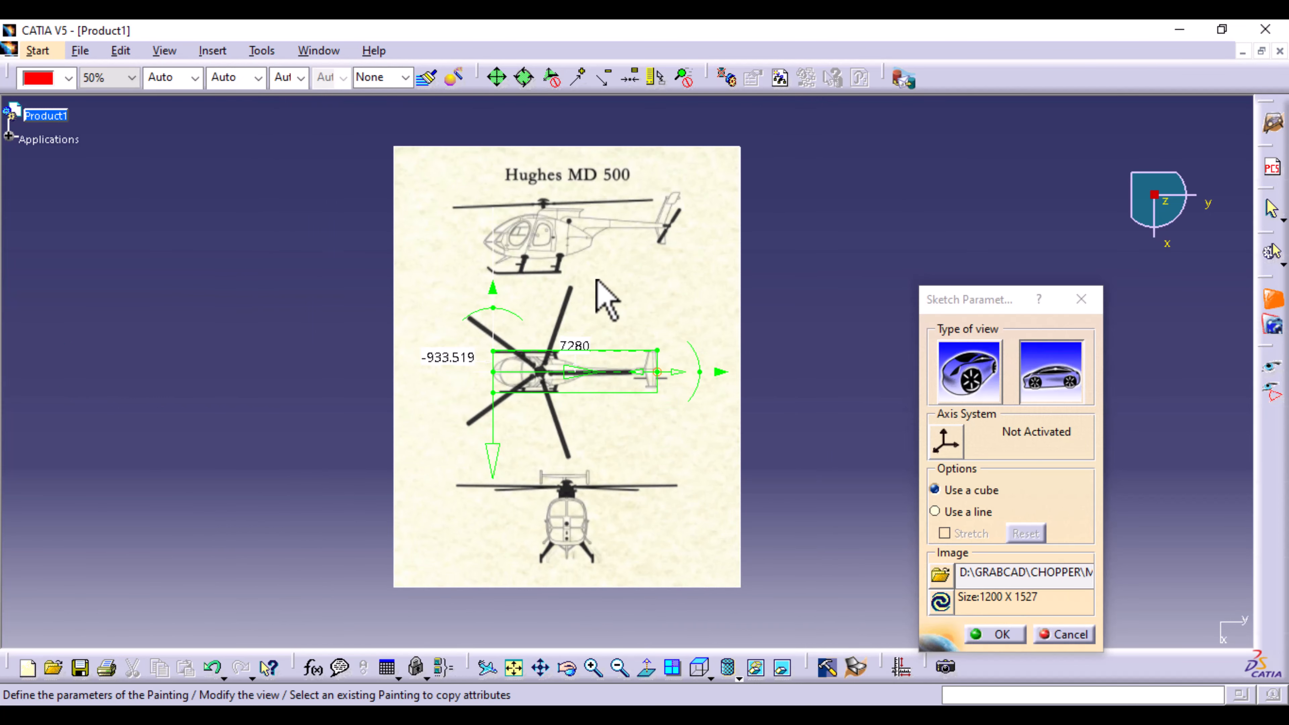
{"action": "left_click", "coordinate": [993, 635]}
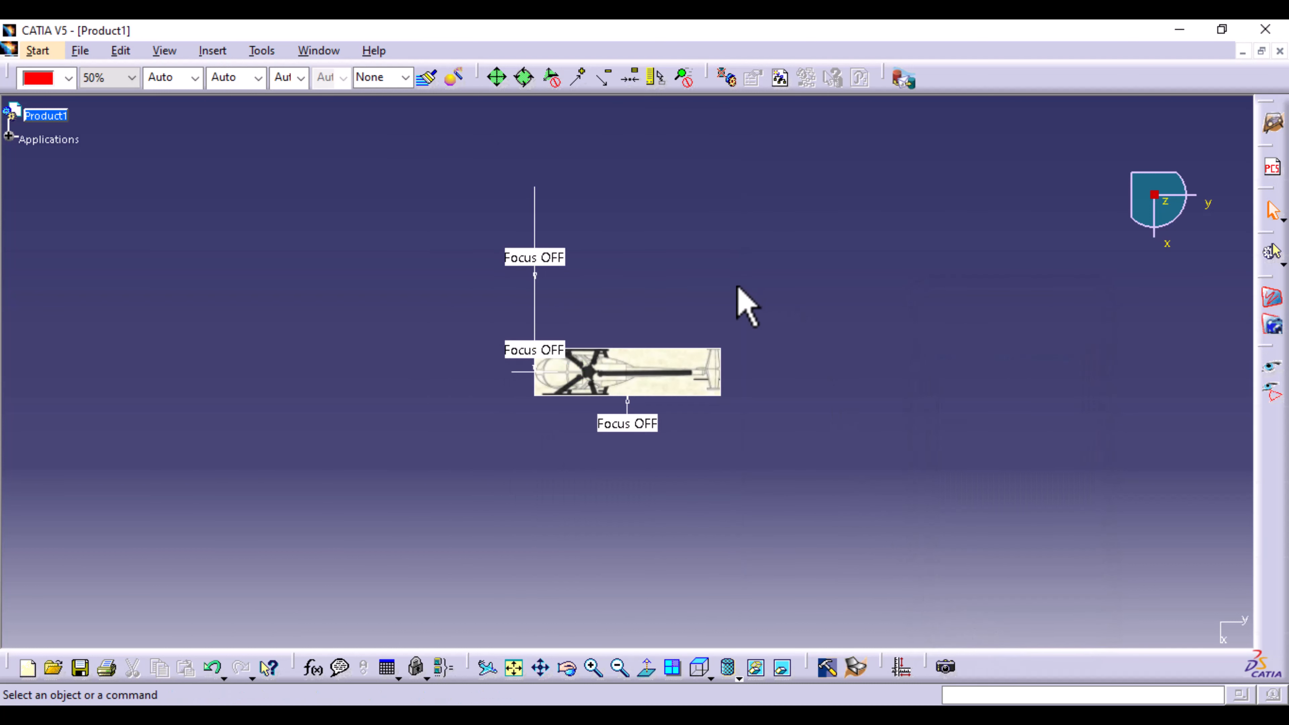
Reopen the top-view painting's parameters and rotate its length axis a quarter turn clockwise, toward the front view on the sheet.
{"action": "middle_click_drag", "start_coordinate": [746, 307], "coordinate": [583, 350]}
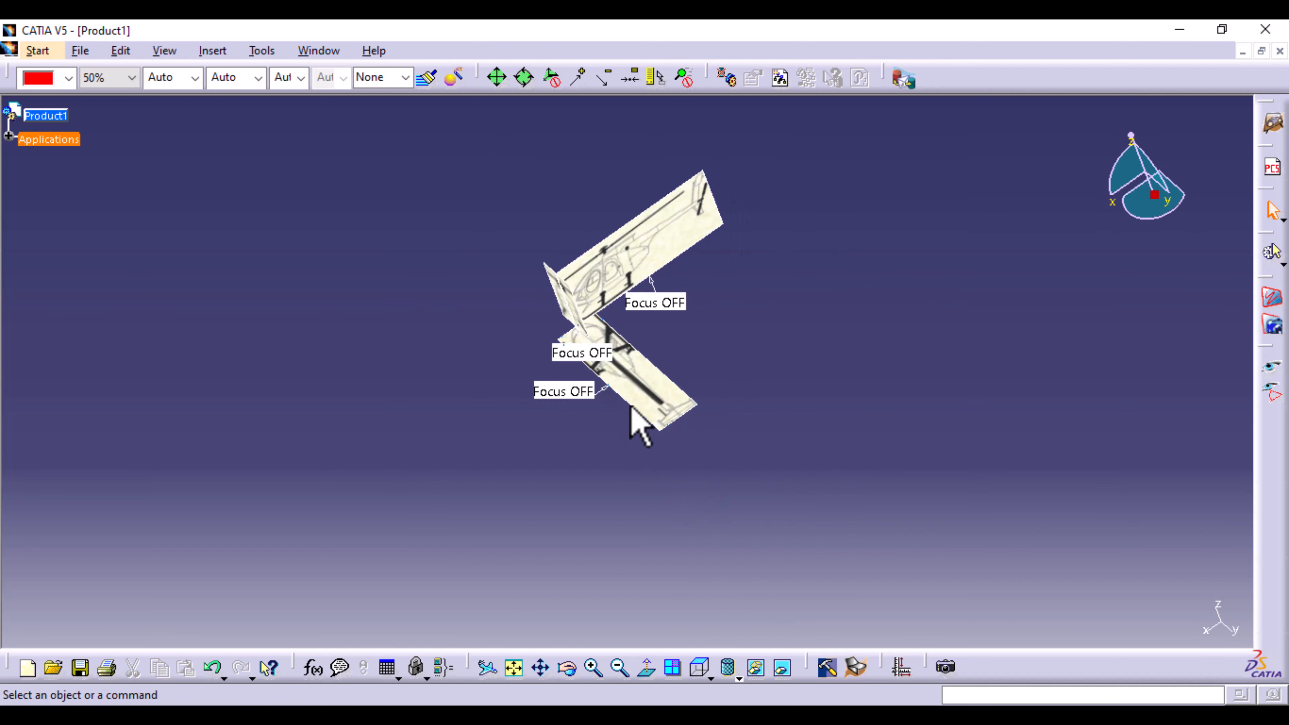
{"action": "double_click", "coordinate": [658, 396]}
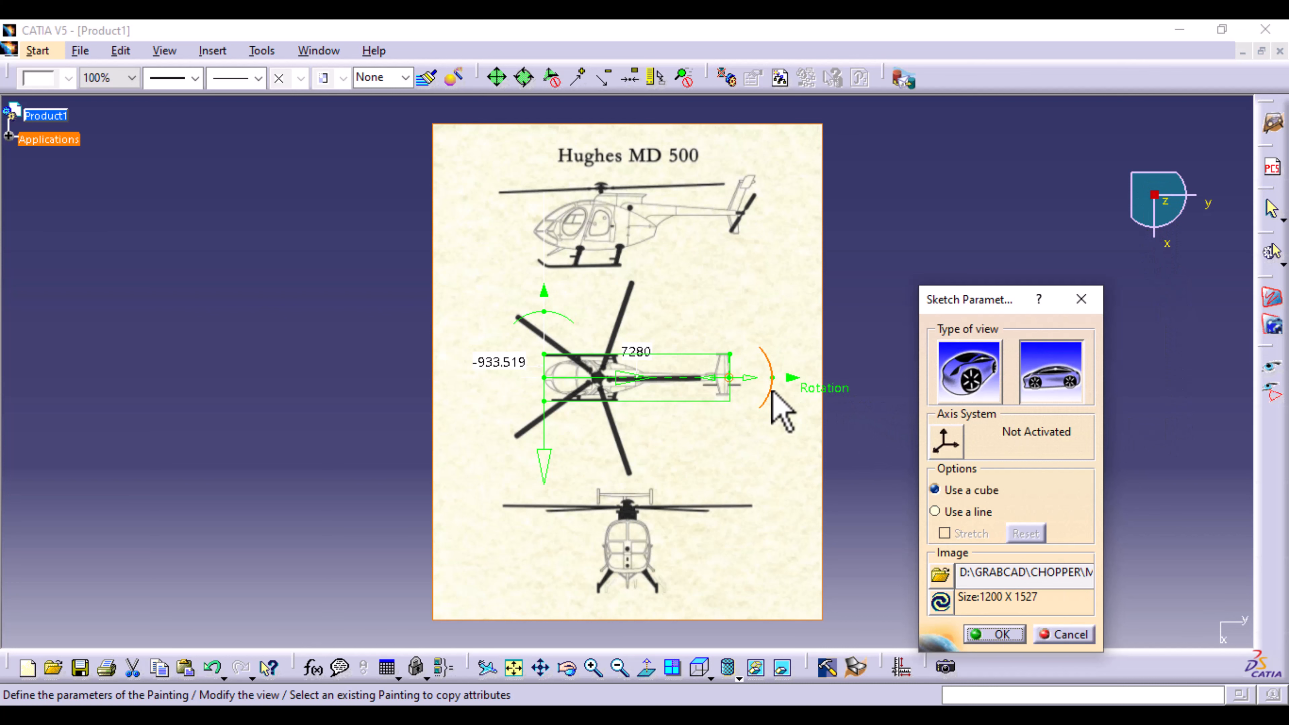
{"action": "mouse_move", "coordinate": [781, 411]}
{"action": "left_mouse_down"}
{"action": "mouse_move", "coordinate": [711, 508]}
{"action": "mouse_move", "coordinate": [592, 575]}
{"action": "left_mouse_up"}
{"action": "middle_click_drag", "start_coordinate": [746, 580], "coordinate": [868, 259], "text": "ctrl"}
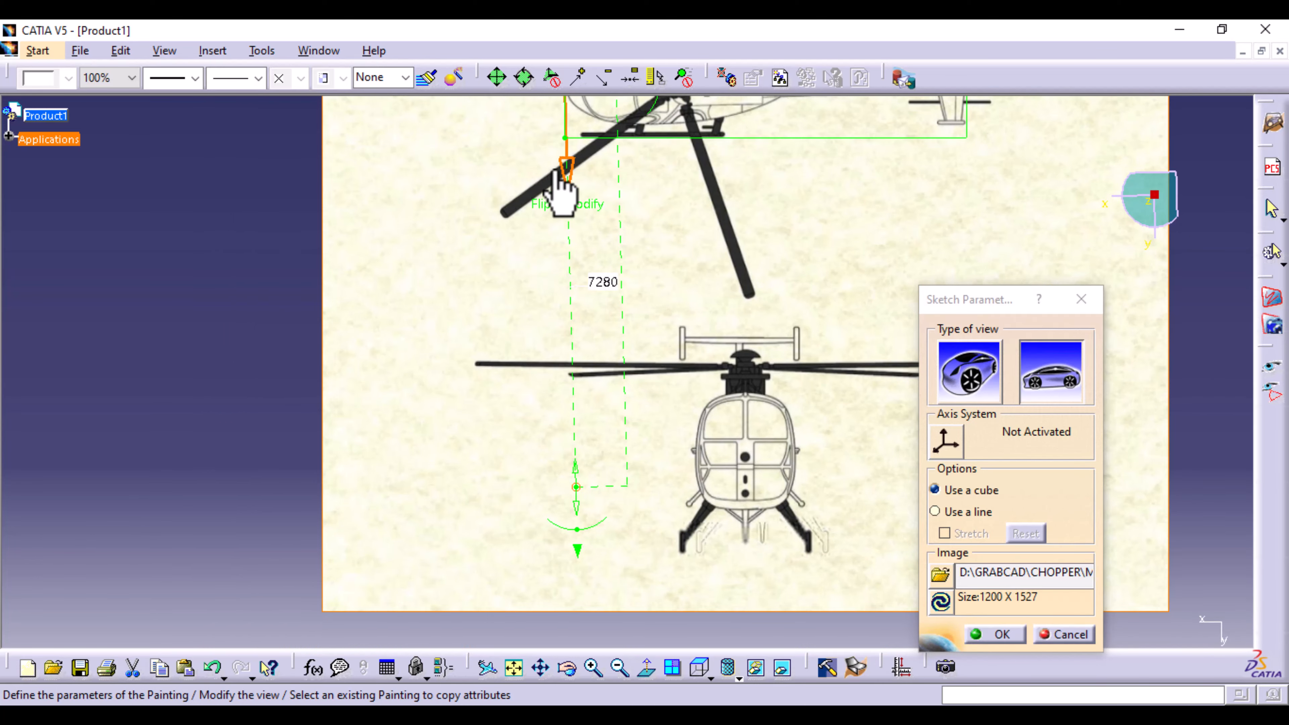
{"action": "left_click_drag", "start_coordinate": [601, 522], "coordinate": [586, 552]}
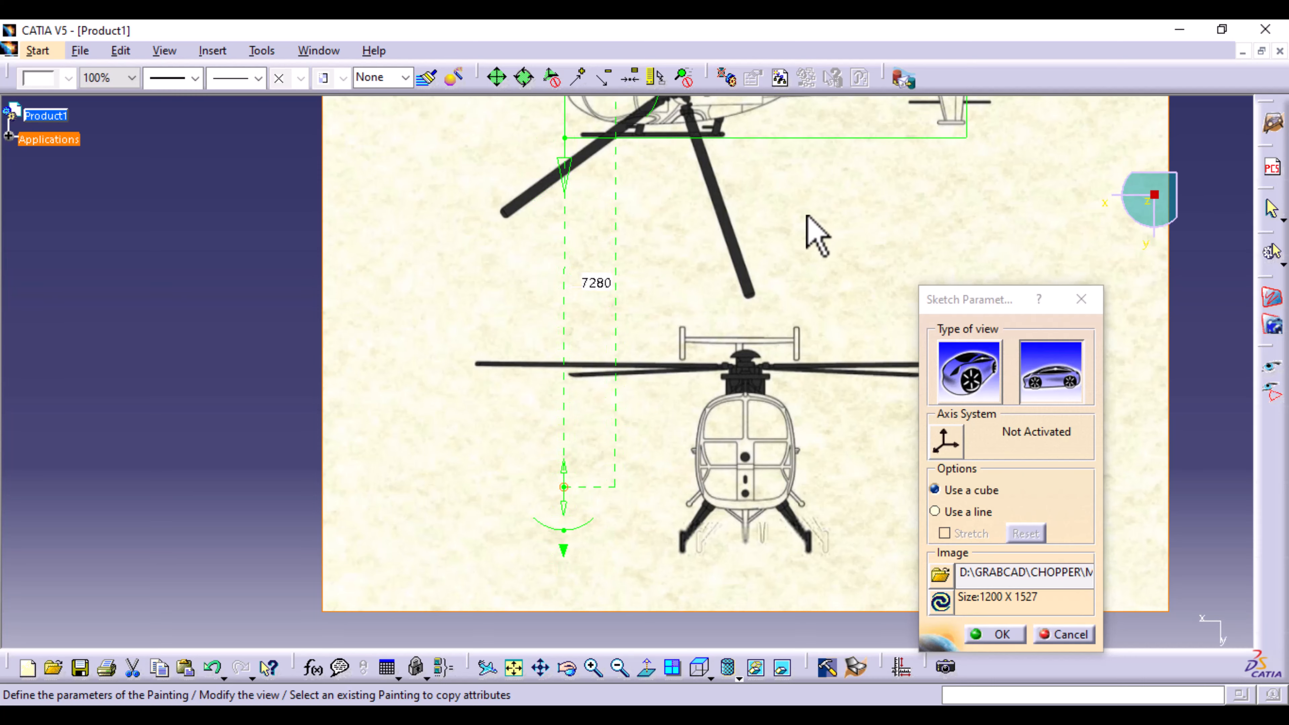
Fine-tune the rotated axis to run straight in line with the reference box's front edge, and finish the top-view painting.
{"action": "mouse_move", "coordinate": [812, 235]}
{"action": "middle_mouse_down"}
{"action": "mouse_move", "coordinate": [830, 370]}
{"action": "mouse_move", "coordinate": [822, 195]}
{"action": "middle_mouse_up"}
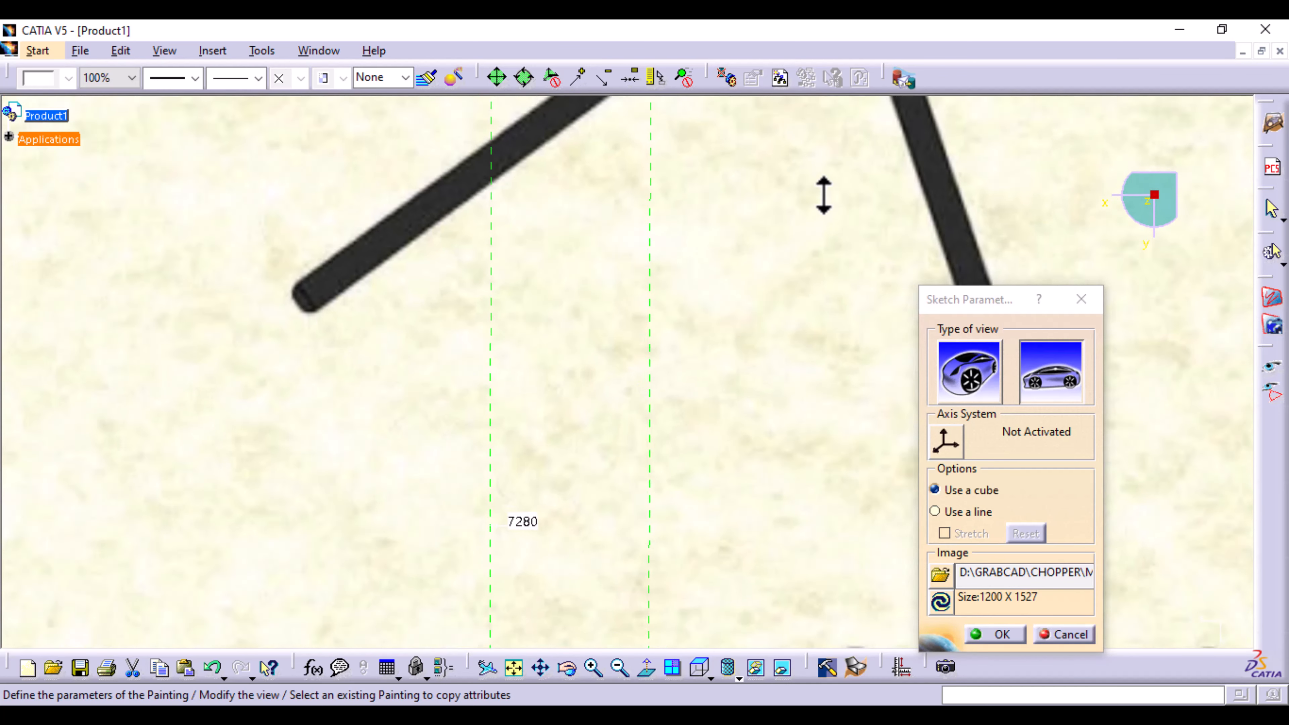
{"action": "mouse_move", "coordinate": [635, 228]}
{"action": "middle_mouse_down"}
{"action": "mouse_move", "coordinate": [716, 463]}
{"action": "mouse_move", "coordinate": [691, 462]}
{"action": "mouse_move", "coordinate": [692, 324]}
{"action": "middle_mouse_up"}
{"action": "mouse_move", "coordinate": [499, 237]}
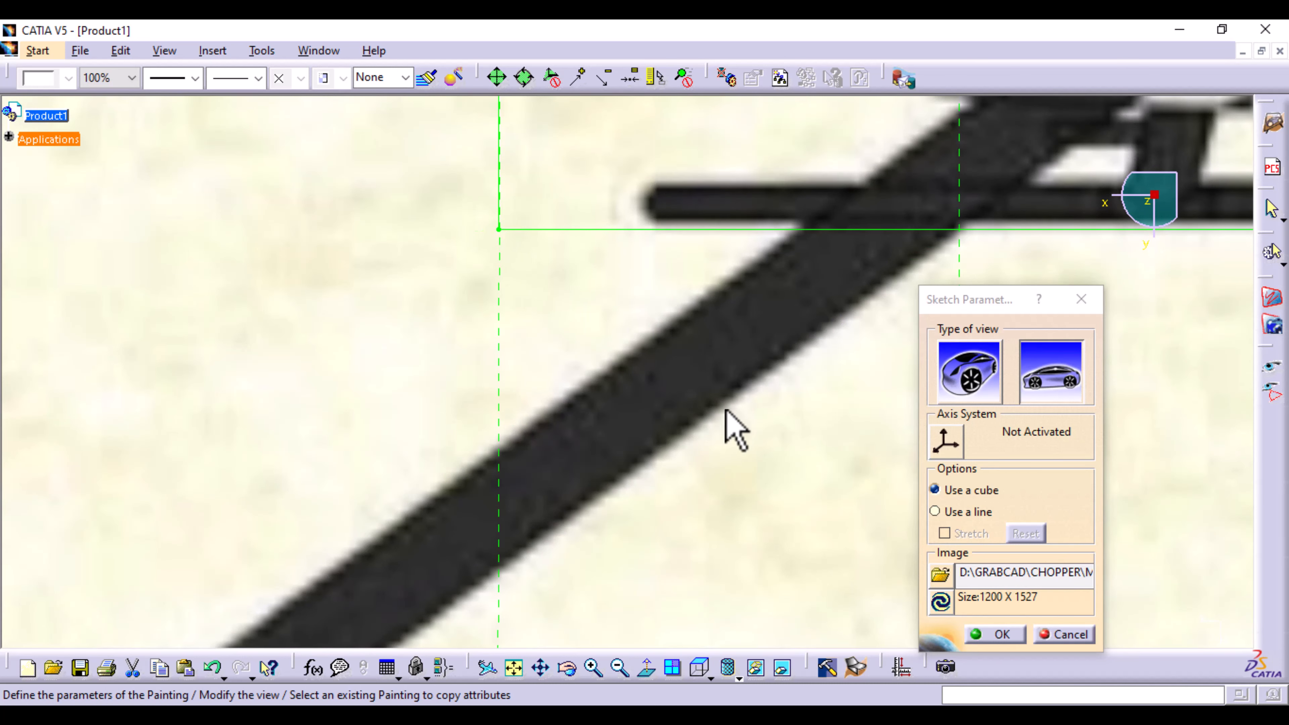
{"action": "middle_click_drag", "start_coordinate": [725, 408], "coordinate": [736, 590], "text": "ctrl"}
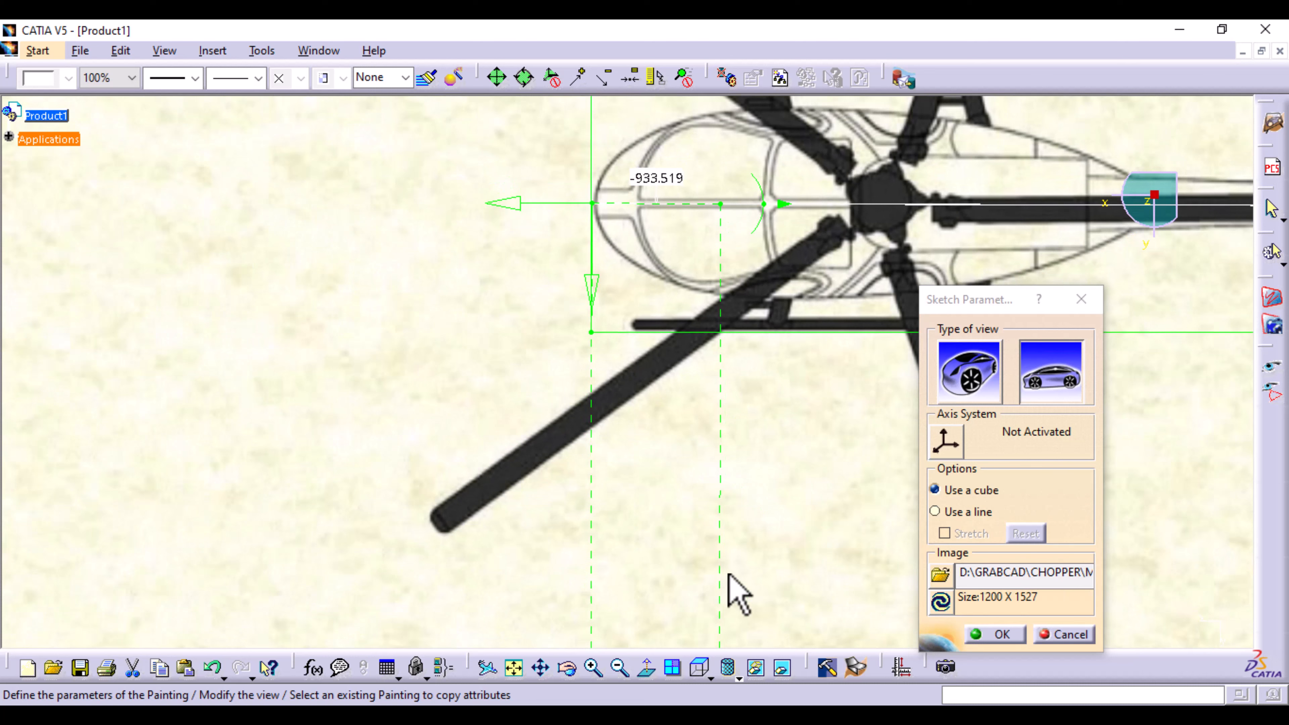
{"action": "middle_click_drag", "start_coordinate": [700, 487], "coordinate": [679, 426], "text": "ctrl"}
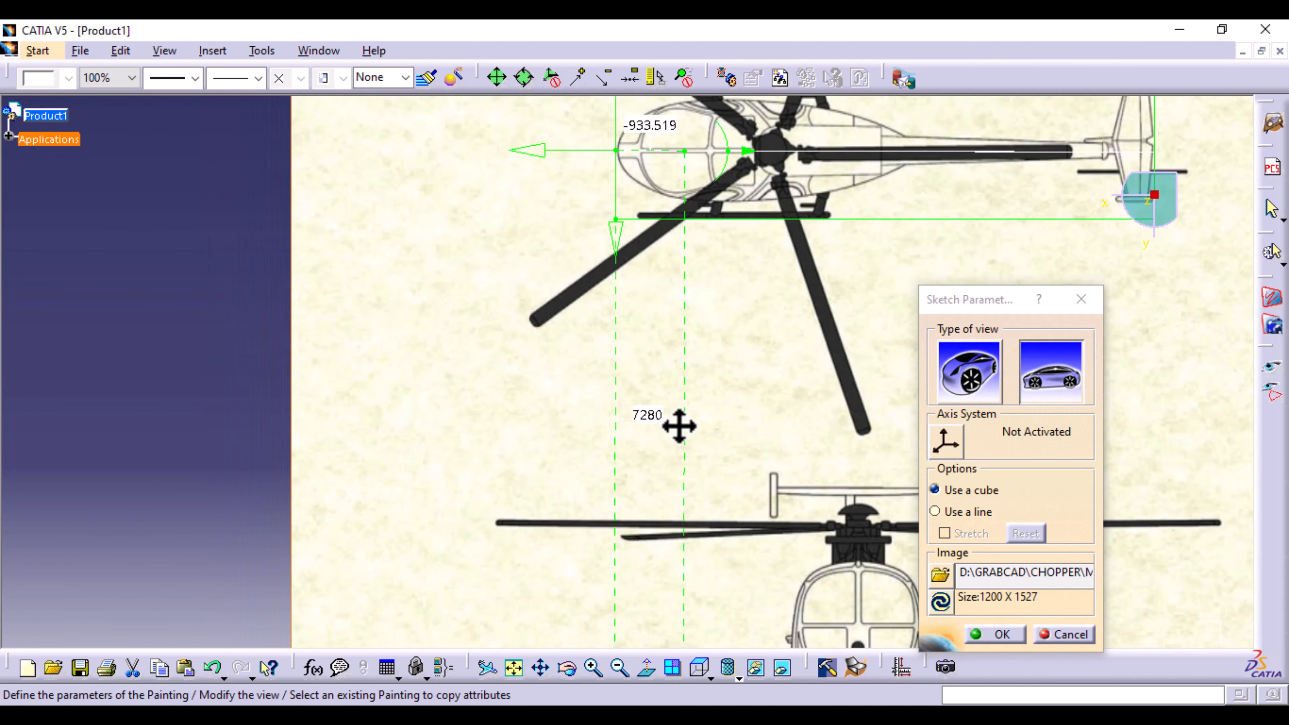
{"action": "middle_click_drag", "start_coordinate": [631, 578], "coordinate": [633, 426]}
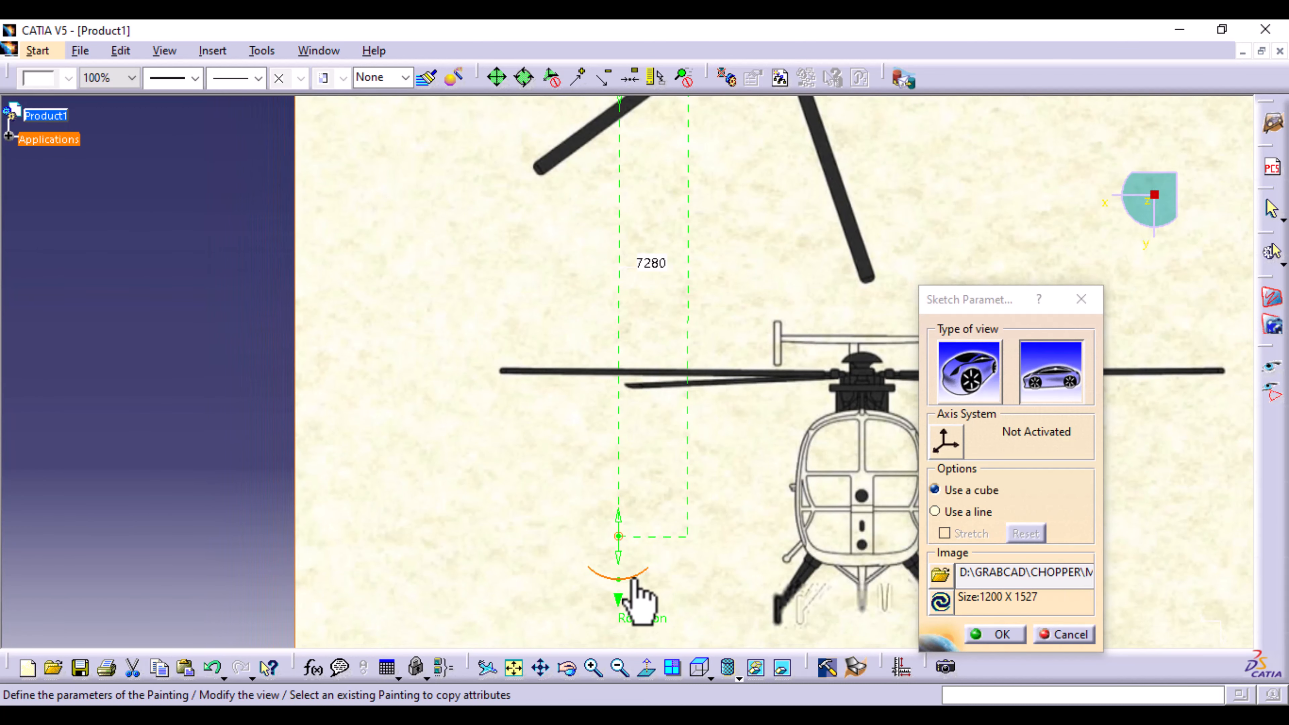
{"action": "left_click_drag", "start_coordinate": [633, 579], "coordinate": [632, 575]}
{"action": "mouse_move", "coordinate": [745, 254]}
{"action": "middle_mouse_down"}
{"action": "mouse_move", "coordinate": [701, 483]}
{"action": "mouse_move", "coordinate": [691, 356]}
{"action": "mouse_move", "coordinate": [699, 314]}
{"action": "mouse_move", "coordinate": [700, 510]}
{"action": "mouse_move", "coordinate": [696, 348]}
{"action": "middle_mouse_up"}
{"action": "left_click", "coordinate": [699, 483]}
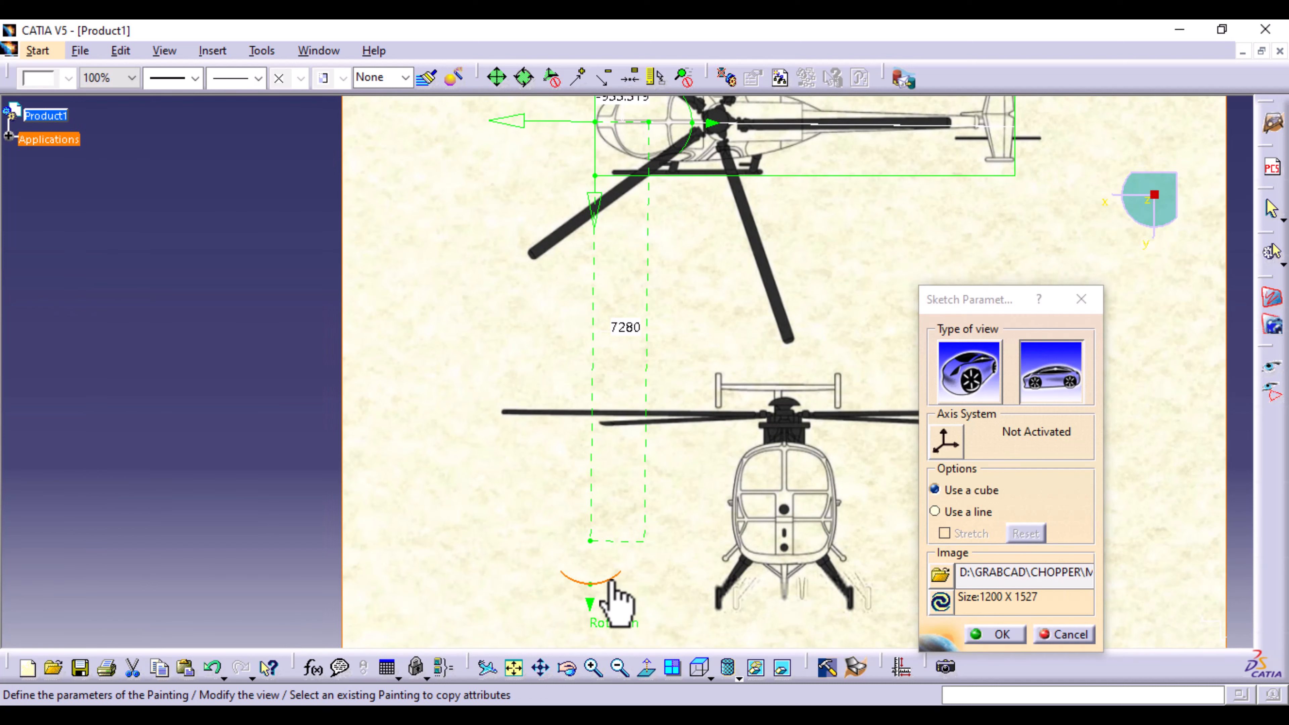
{"action": "left_click_drag", "start_coordinate": [613, 584], "coordinate": [616, 591]}
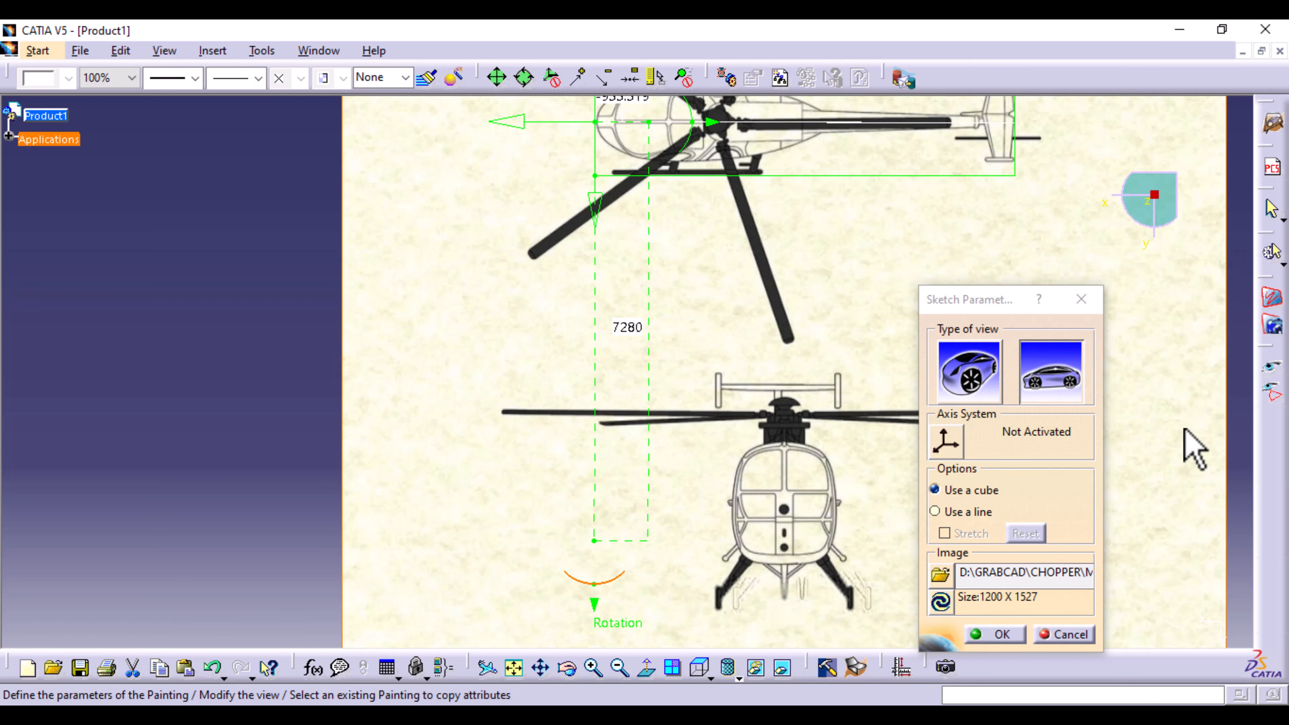
{"action": "left_click", "coordinate": [1007, 634]}
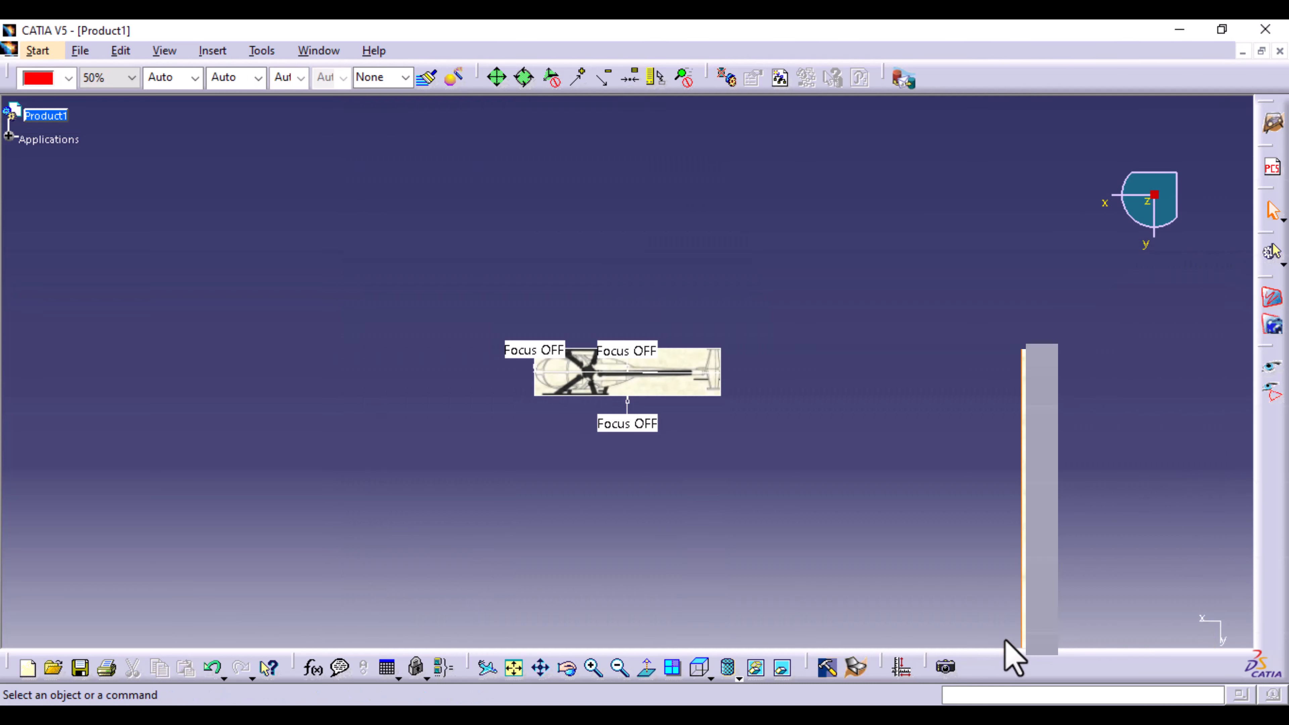
Examine in isometric view and up close how the side, front and top paintings line up at the nose, skids and tail.
{"action": "mouse_move", "coordinate": [634, 552]}
{"action": "middle_mouse_down"}
{"action": "mouse_move", "coordinate": [648, 556]}
{"action": "mouse_move", "coordinate": [661, 438]}
{"action": "mouse_move", "coordinate": [730, 375]}
{"action": "middle_mouse_up"}
{"action": "left_click", "coordinate": [709, 680]}
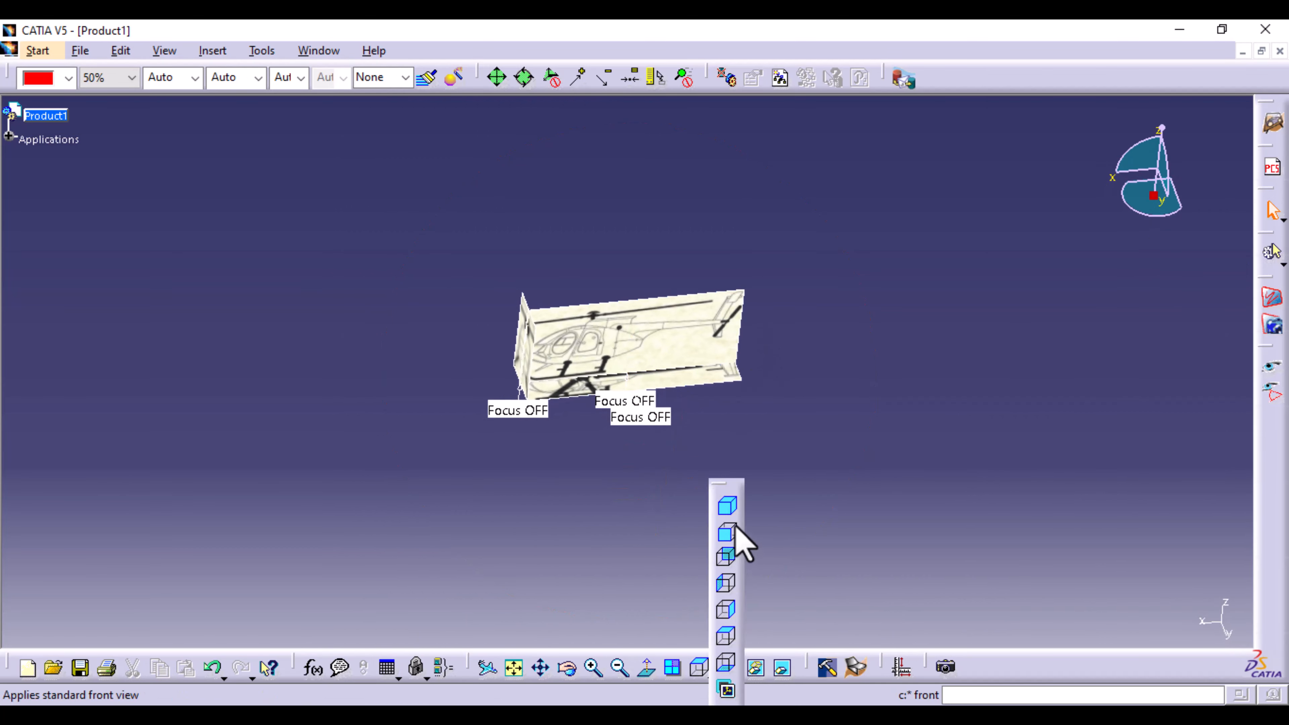
{"action": "left_click", "coordinate": [726, 502]}
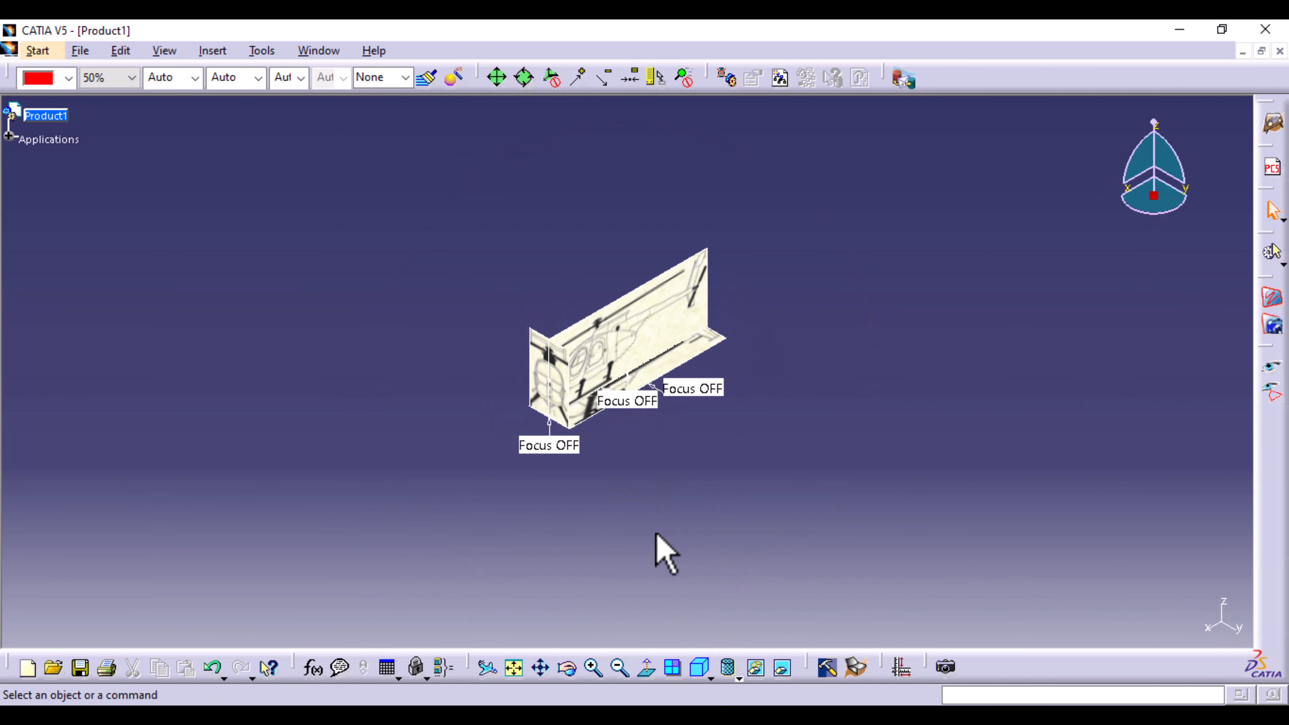
{"action": "middle_click_drag", "start_coordinate": [656, 546], "coordinate": [704, 459]}
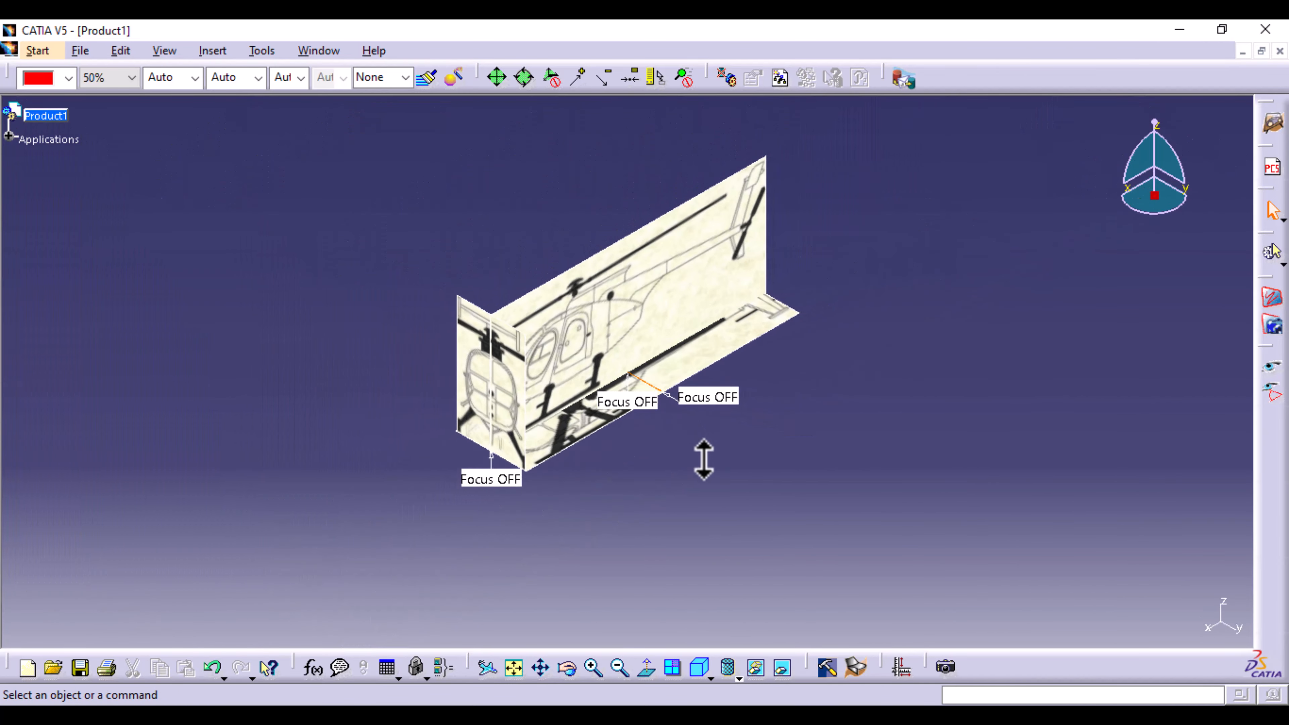
{"action": "middle_click_drag", "start_coordinate": [817, 401], "coordinate": [584, 342]}
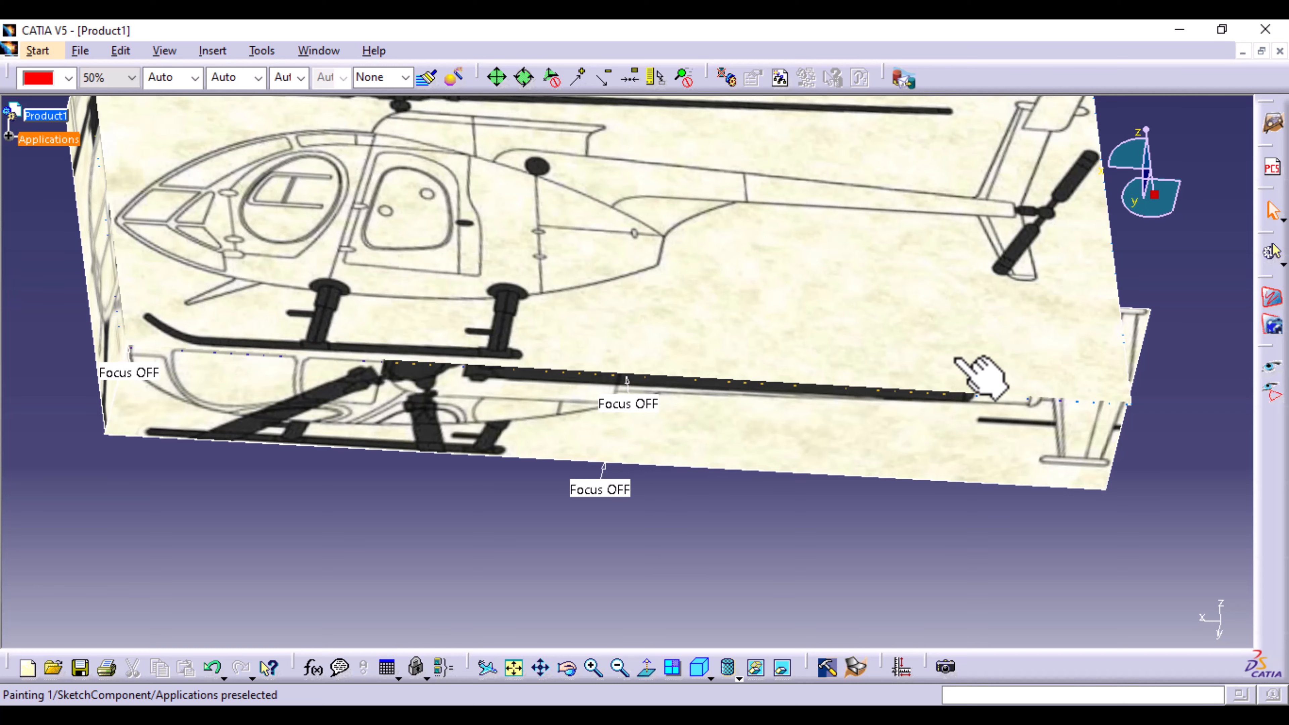
{"action": "middle_click_drag", "start_coordinate": [978, 368], "coordinate": [847, 406]}
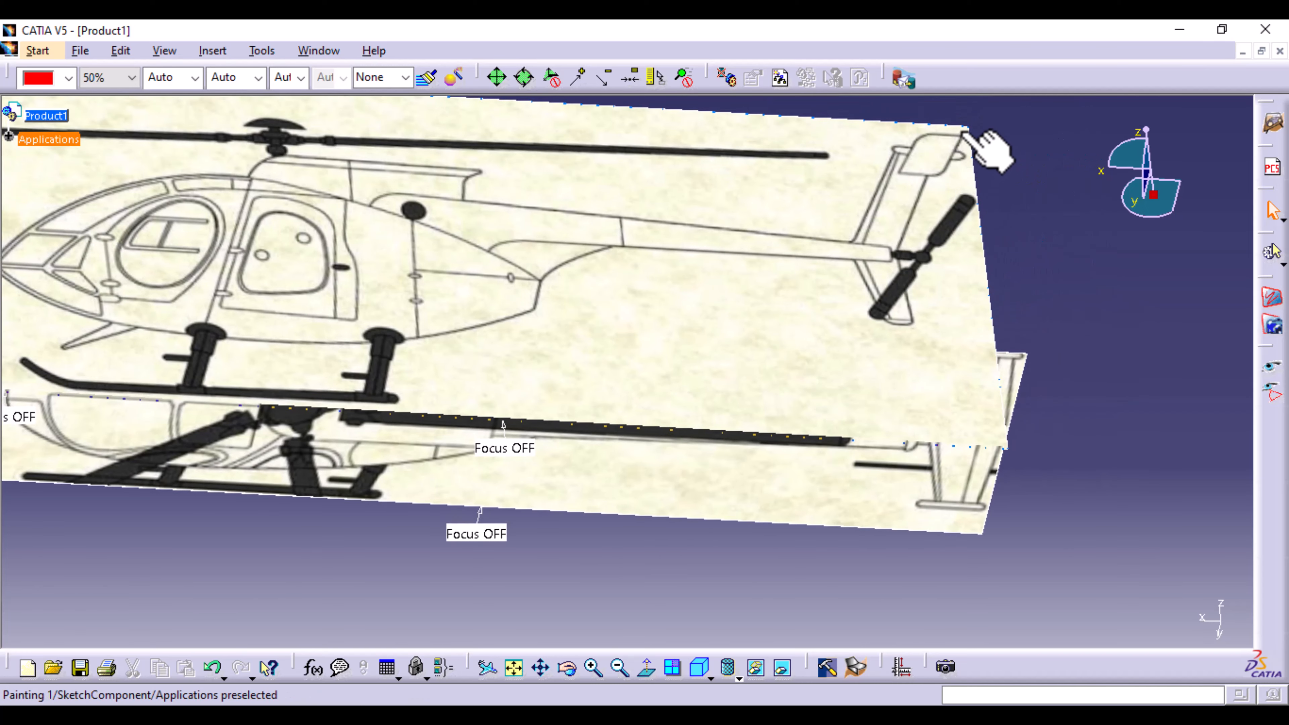
Move the side-view painting sideways away from the top view, and the front-view painting forward ahead of the nose.
{"action": "mouse_move", "coordinate": [613, 288]}
{"action": "middle_mouse_down"}
{"action": "mouse_move", "coordinate": [691, 305]}
{"action": "mouse_move", "coordinate": [706, 295]}
{"action": "mouse_move", "coordinate": [706, 266]}
{"action": "mouse_move", "coordinate": [696, 304]}
{"action": "mouse_move", "coordinate": [736, 406]}
{"action": "mouse_move", "coordinate": [656, 274]}
{"action": "mouse_move", "coordinate": [484, 334]}
{"action": "mouse_move", "coordinate": [499, 243]}
{"action": "mouse_move", "coordinate": [572, 251]}
{"action": "mouse_move", "coordinate": [489, 330]}
{"action": "mouse_move", "coordinate": [535, 486]}
{"action": "mouse_move", "coordinate": [547, 467]}
{"action": "mouse_move", "coordinate": [817, 495]}
{"action": "mouse_move", "coordinate": [656, 368]}
{"action": "middle_mouse_up"}
{"action": "mouse_move", "coordinate": [720, 268]}
{"action": "left_mouse_down"}
{"action": "mouse_move", "coordinate": [770, 230]}
{"action": "mouse_move", "coordinate": [802, 261]}
{"action": "mouse_move", "coordinate": [710, 190]}
{"action": "left_mouse_up"}
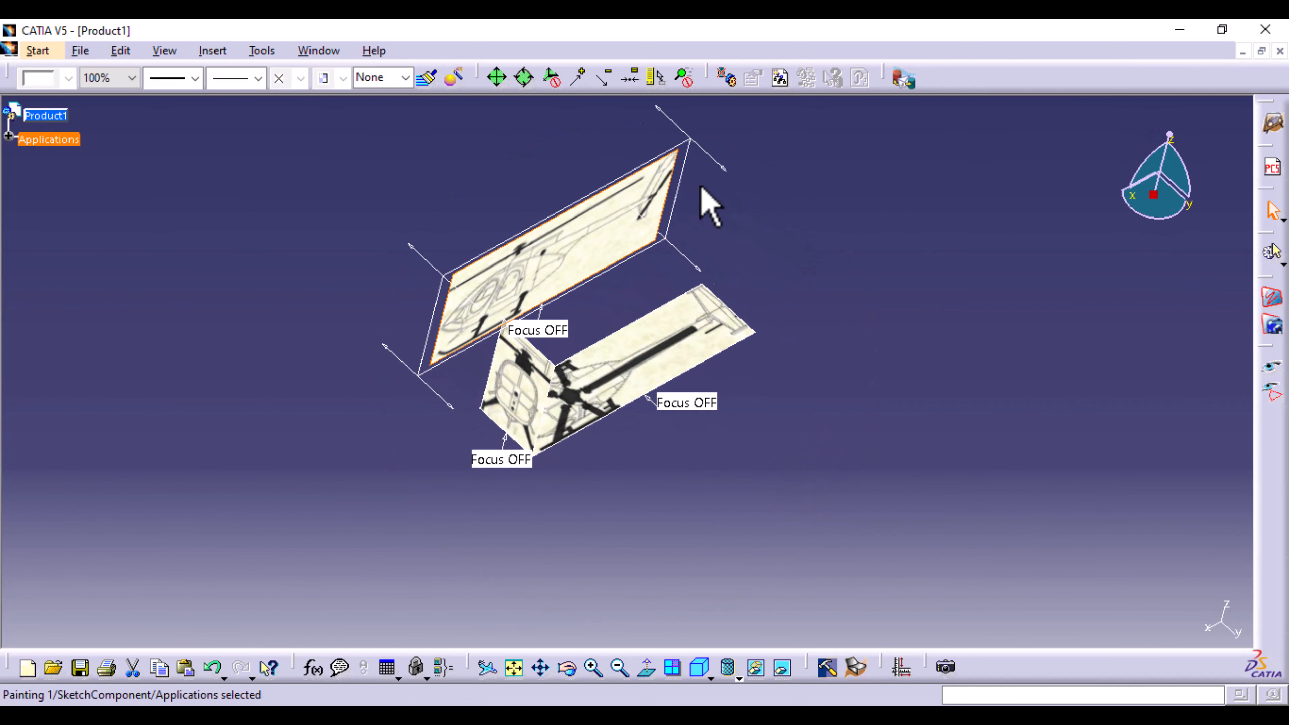
{"action": "left_click", "coordinate": [517, 398]}
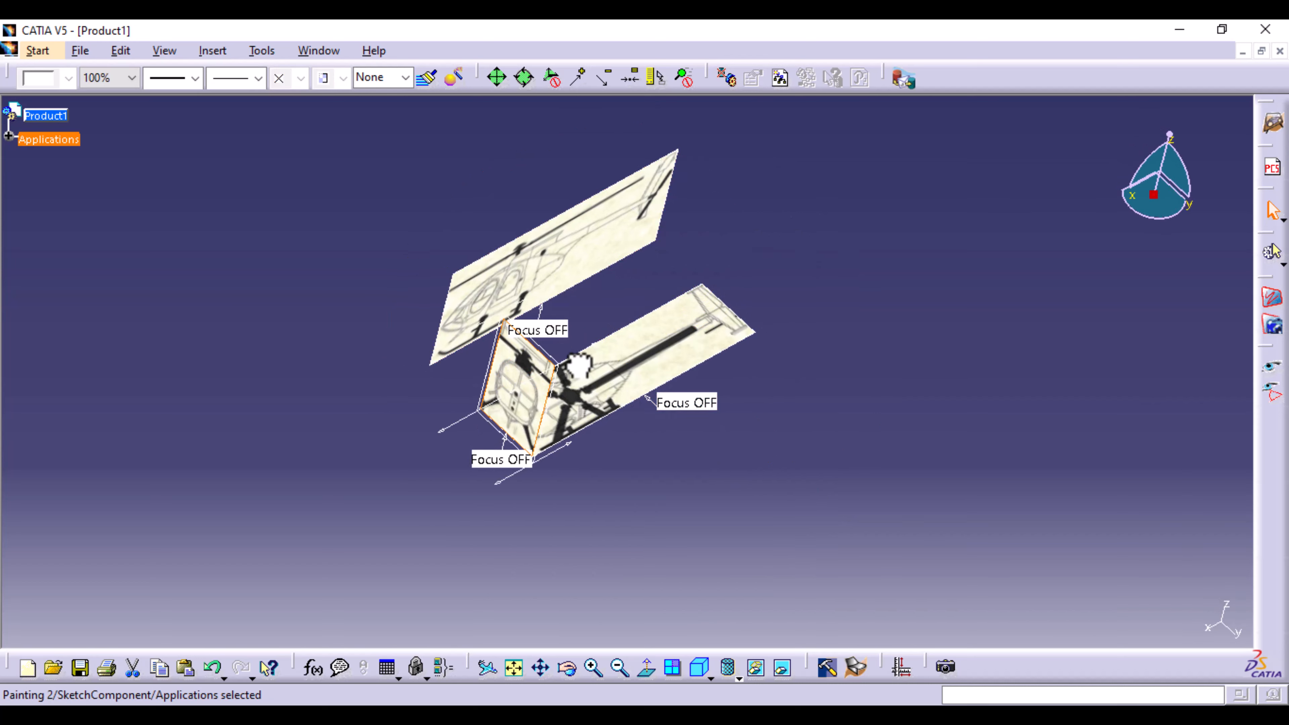
{"action": "left_click_drag", "start_coordinate": [579, 366], "coordinate": [505, 419]}
{"action": "mouse_move", "coordinate": [674, 537]}
{"action": "middle_mouse_down"}
{"action": "mouse_move", "coordinate": [656, 554]}
{"action": "mouse_move", "coordinate": [619, 397]}
{"action": "mouse_move", "coordinate": [590, 425]}
{"action": "middle_mouse_up"}
Lower the top-view painting to leave a gap below the side and front views, and deselect it.
{"action": "left_click", "coordinate": [659, 395]}
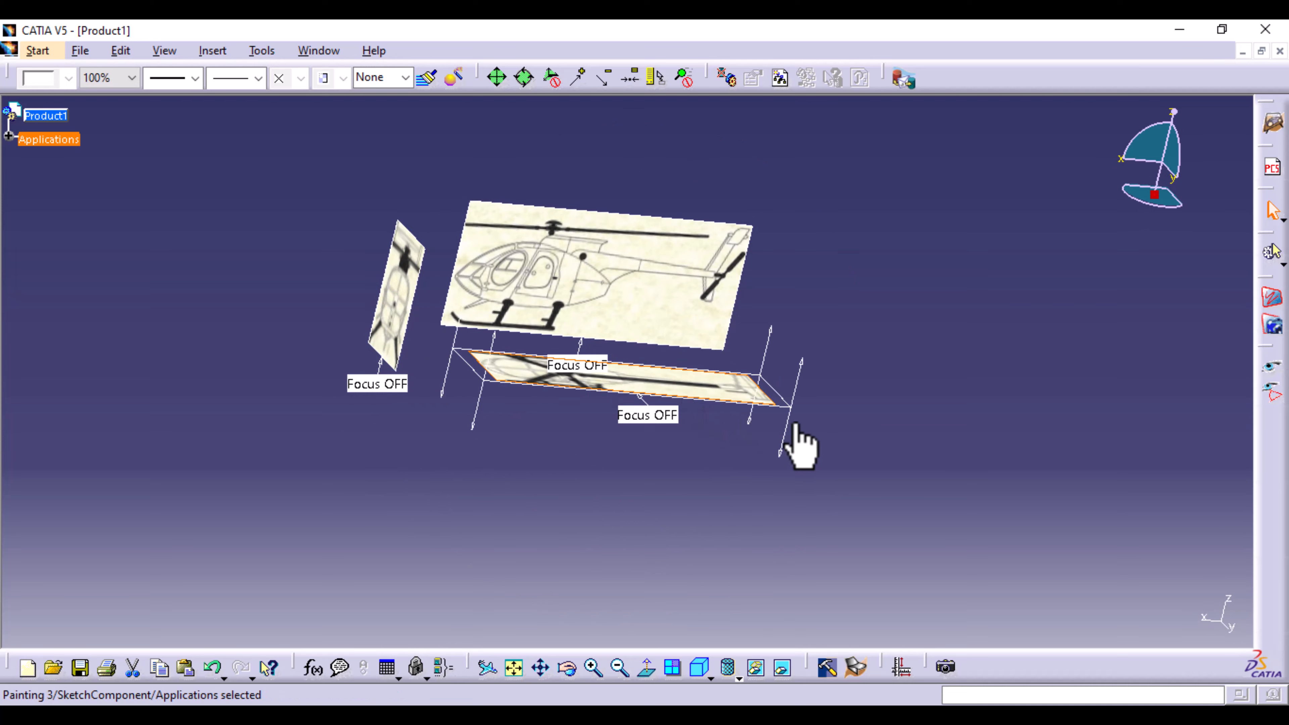
{"action": "mouse_move", "coordinate": [791, 452]}
{"action": "left_mouse_down"}
{"action": "mouse_move", "coordinate": [768, 495]}
{"action": "mouse_move", "coordinate": [763, 478]}
{"action": "left_mouse_up"}
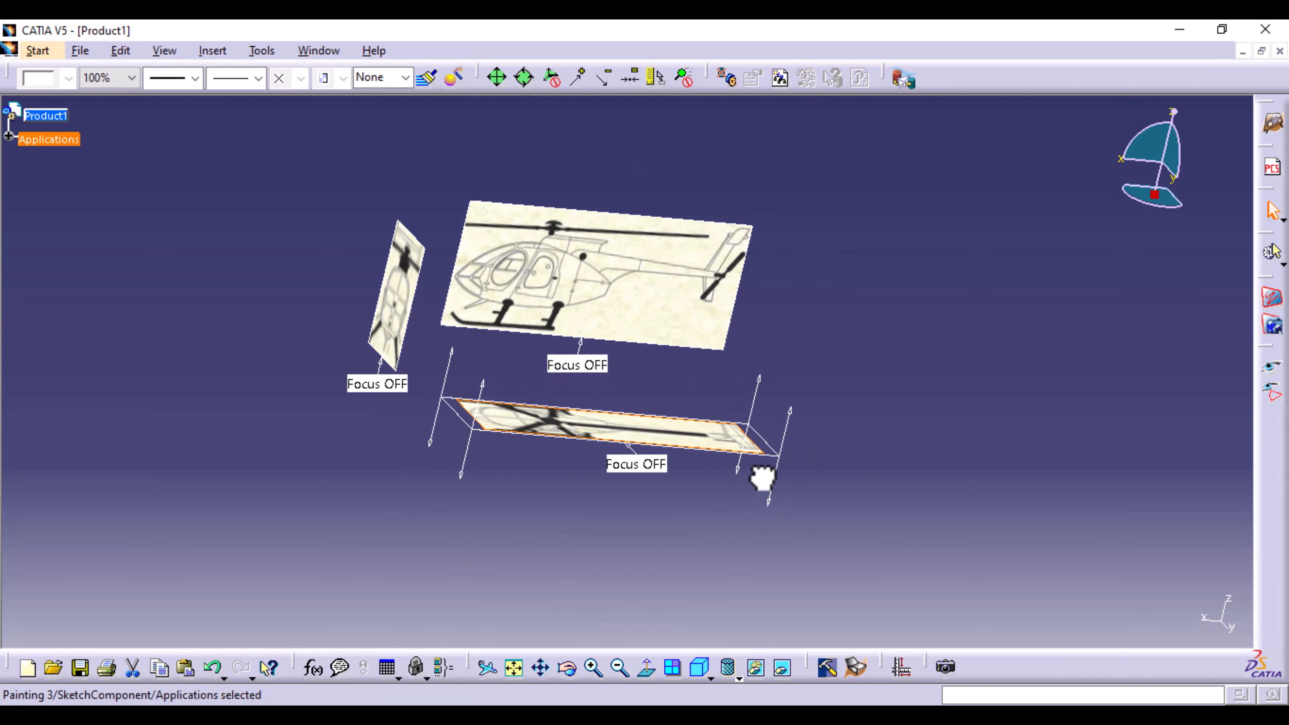
{"action": "left_click", "coordinate": [634, 590]}
{"action": "mouse_move", "coordinate": [524, 543]}
{"action": "middle_mouse_down"}
{"action": "mouse_move", "coordinate": [667, 564]}
{"action": "mouse_move", "coordinate": [643, 617]}
{"action": "mouse_move", "coordinate": [638, 587]}
{"action": "middle_mouse_up"}
{"action": "left_click", "coordinate": [448, 447]}
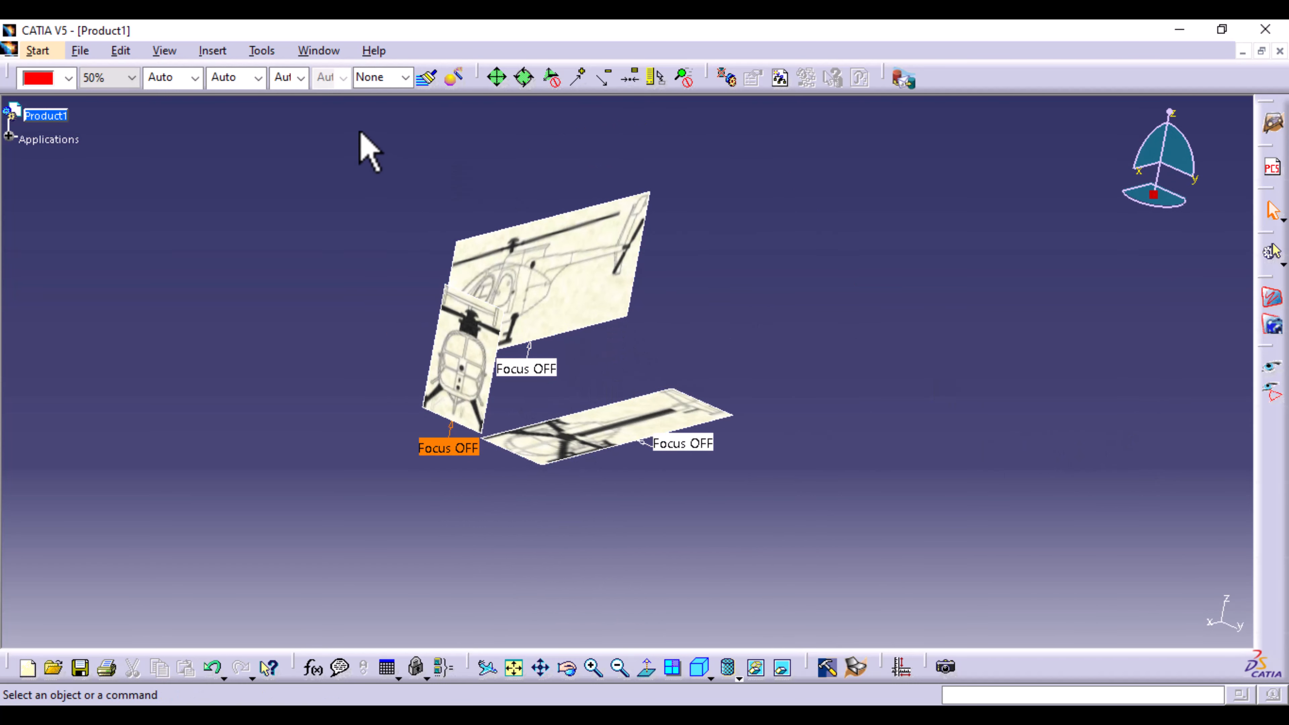
Save the product under the new name MD-500E COPTER.
{"action": "left_click", "coordinate": [80, 50]}
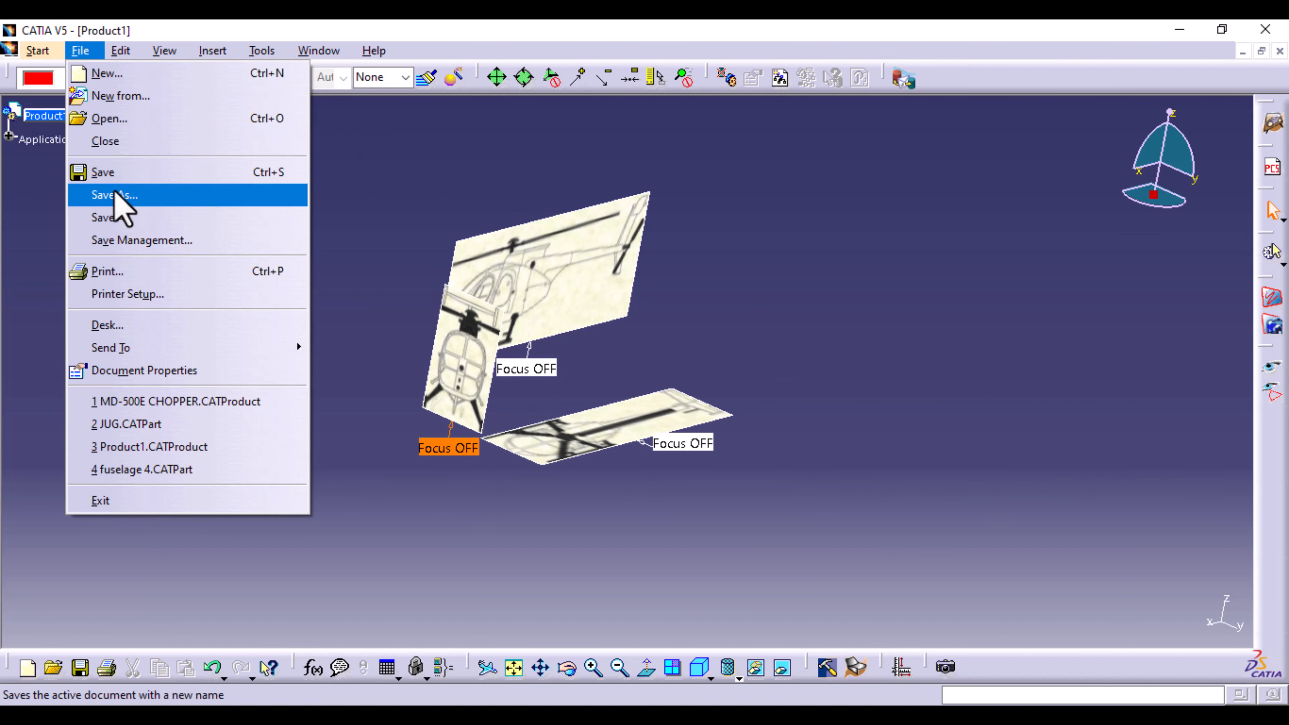
{"action": "left_click", "coordinate": [115, 195]}
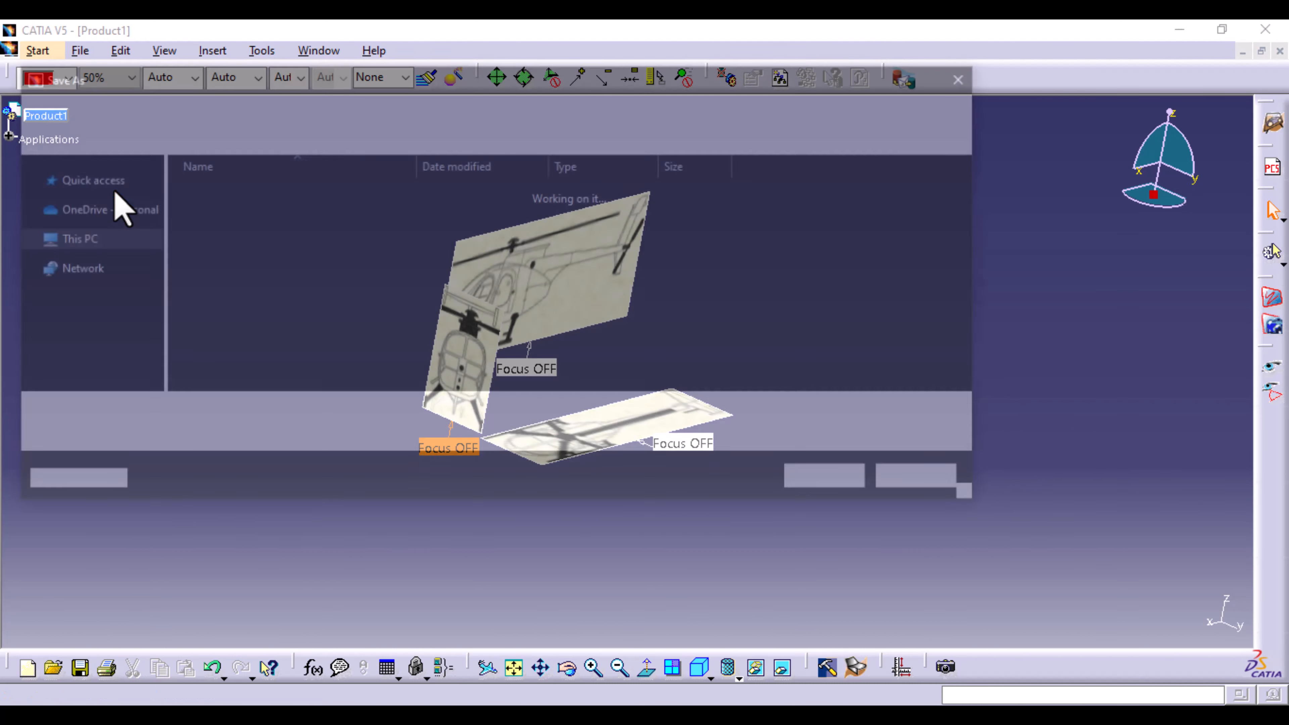
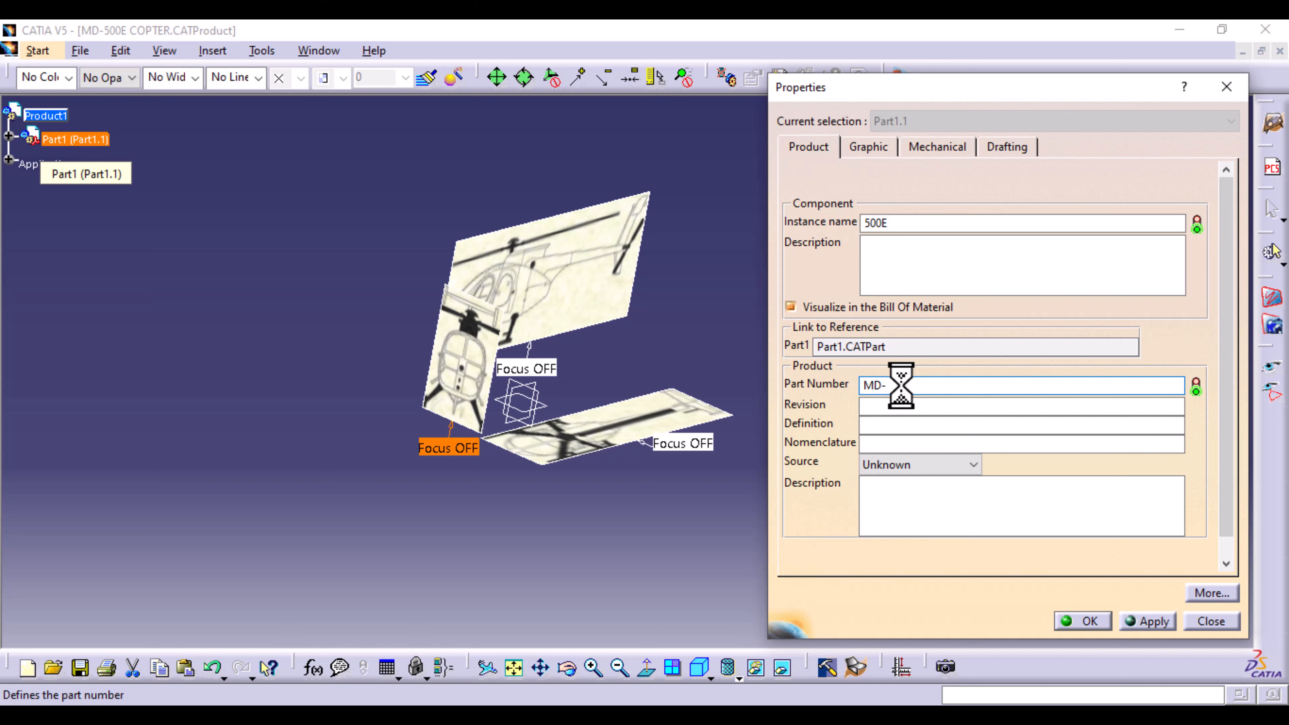
Give the product's new part the instance name 500E and the part number MD-.
{"action": "left_click", "coordinate": [1162, 621]}
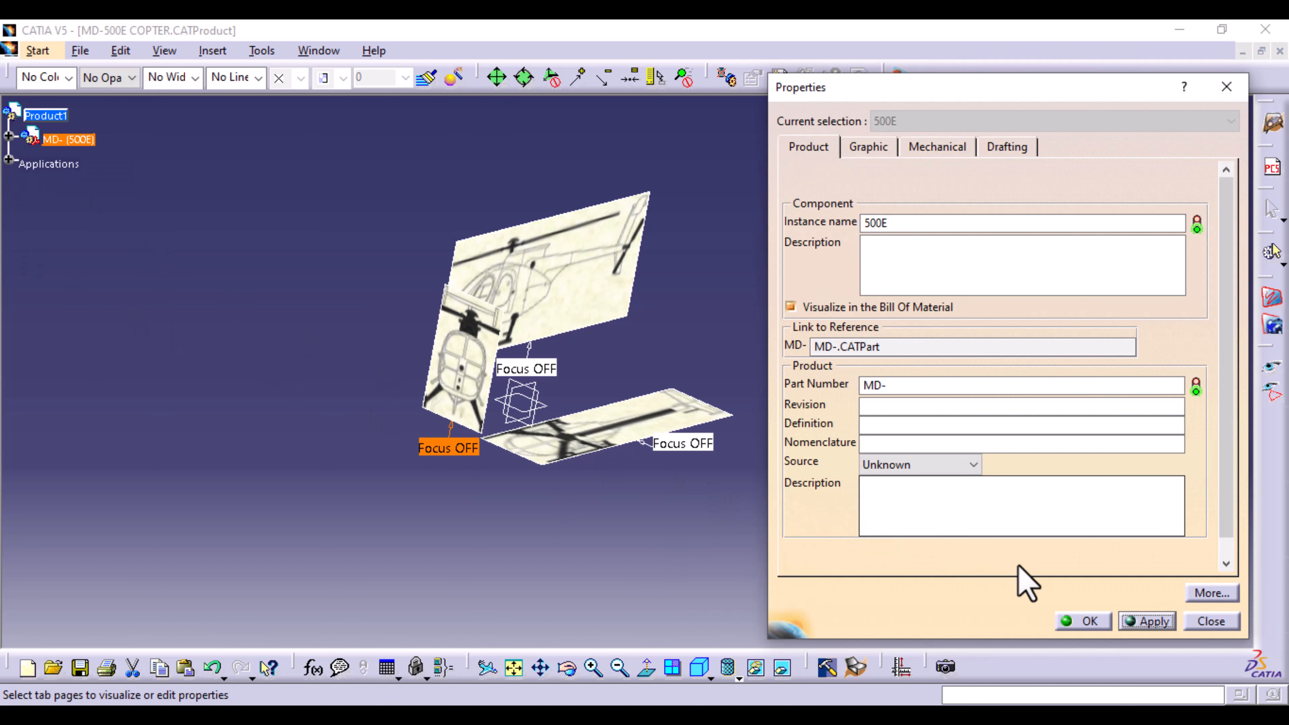
{"action": "left_click", "coordinate": [1084, 621]}
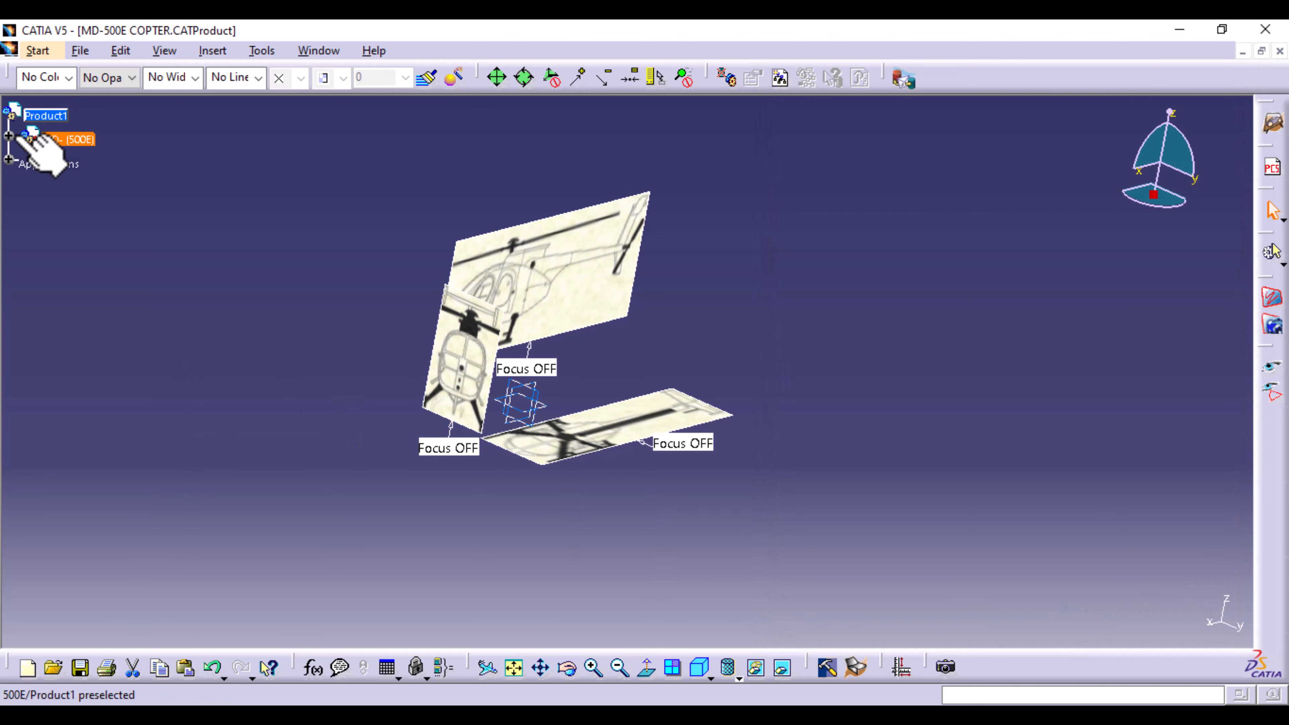
Expand the 500E component and activate its MD- part for editing.
{"action": "left_click", "coordinate": [8, 135]}
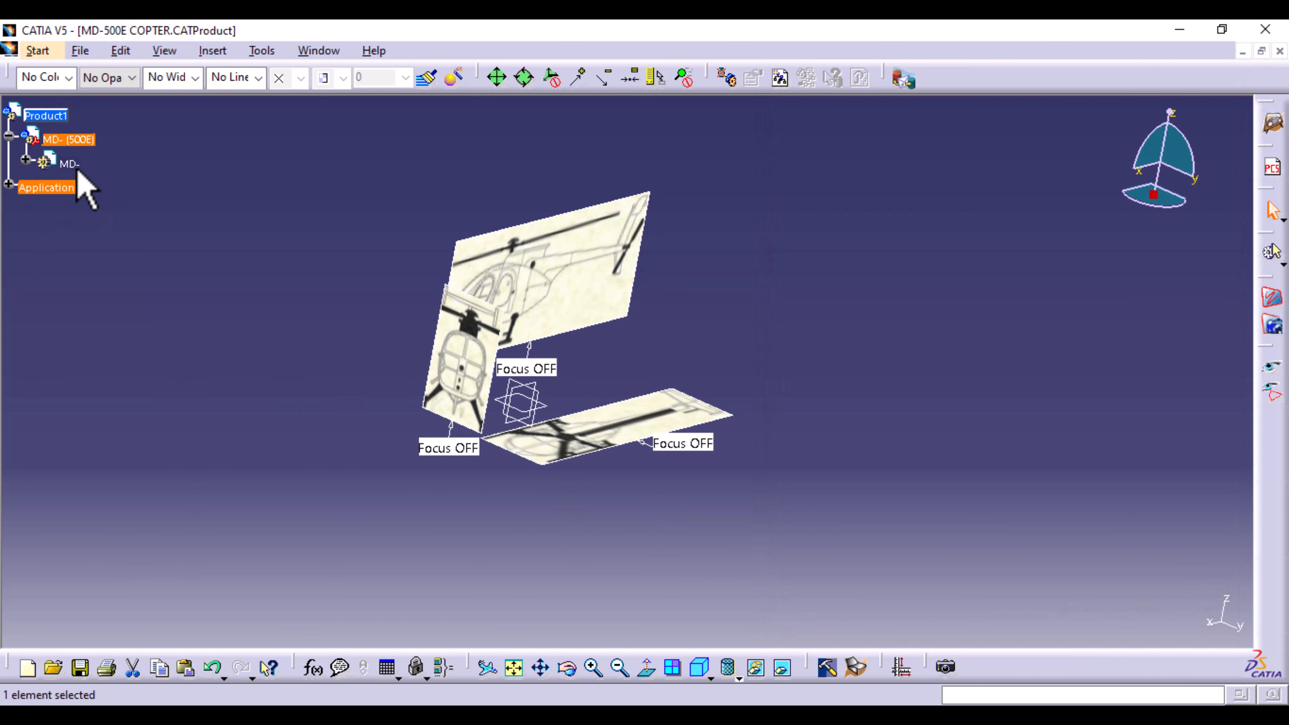
{"action": "left_click", "coordinate": [95, 138]}
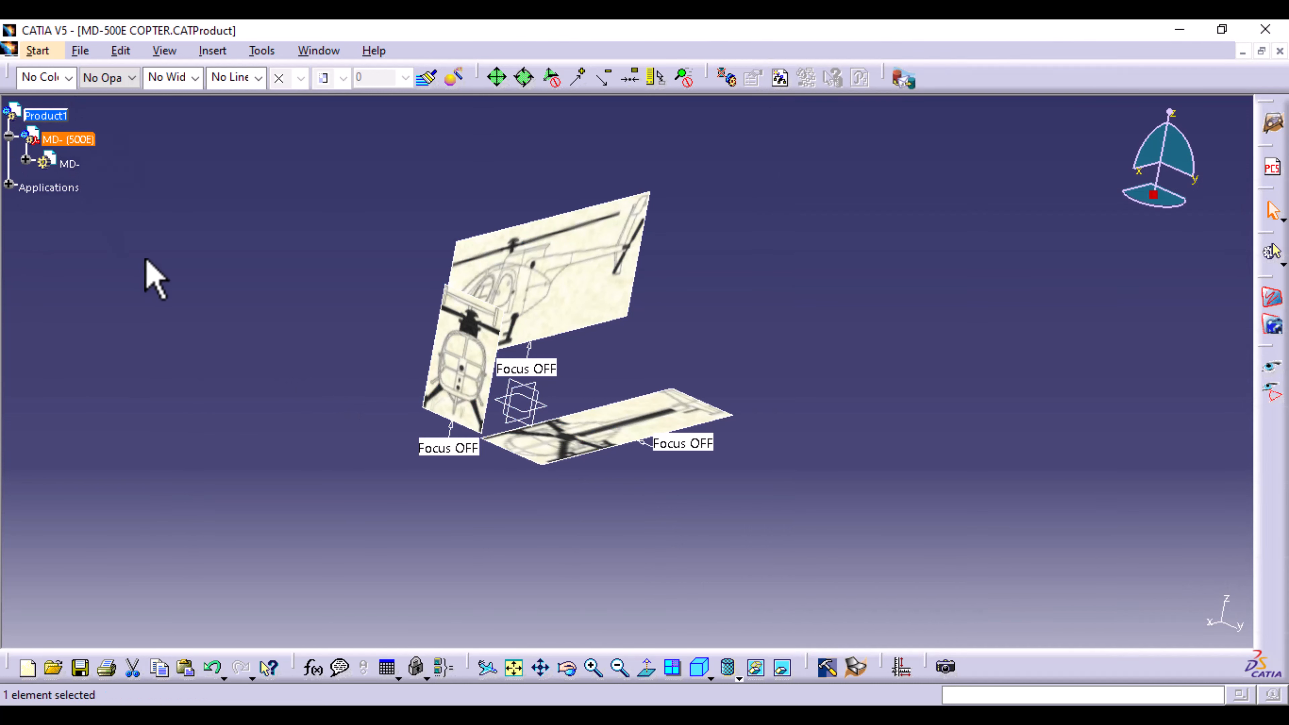
{"action": "double_click", "coordinate": [71, 164]}
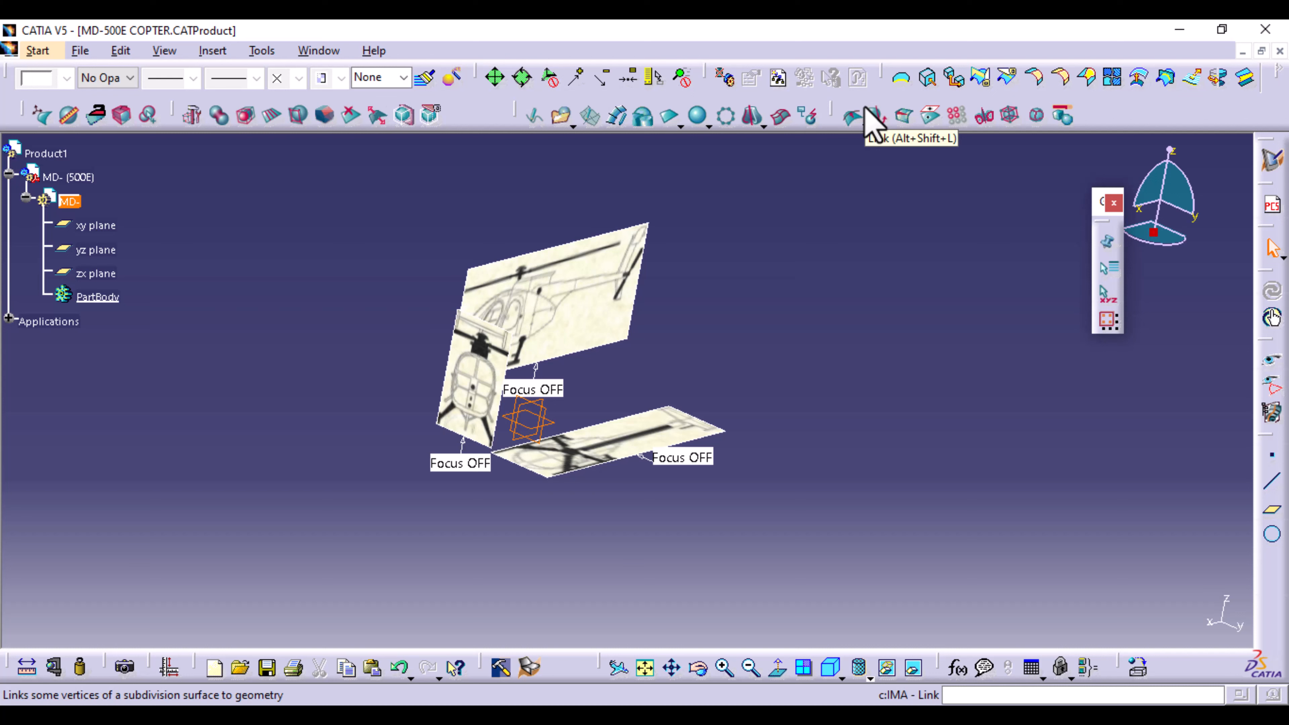
{"action": "left_click", "coordinate": [29, 53]}
{"action": "mouse_move", "coordinate": [63, 173]}
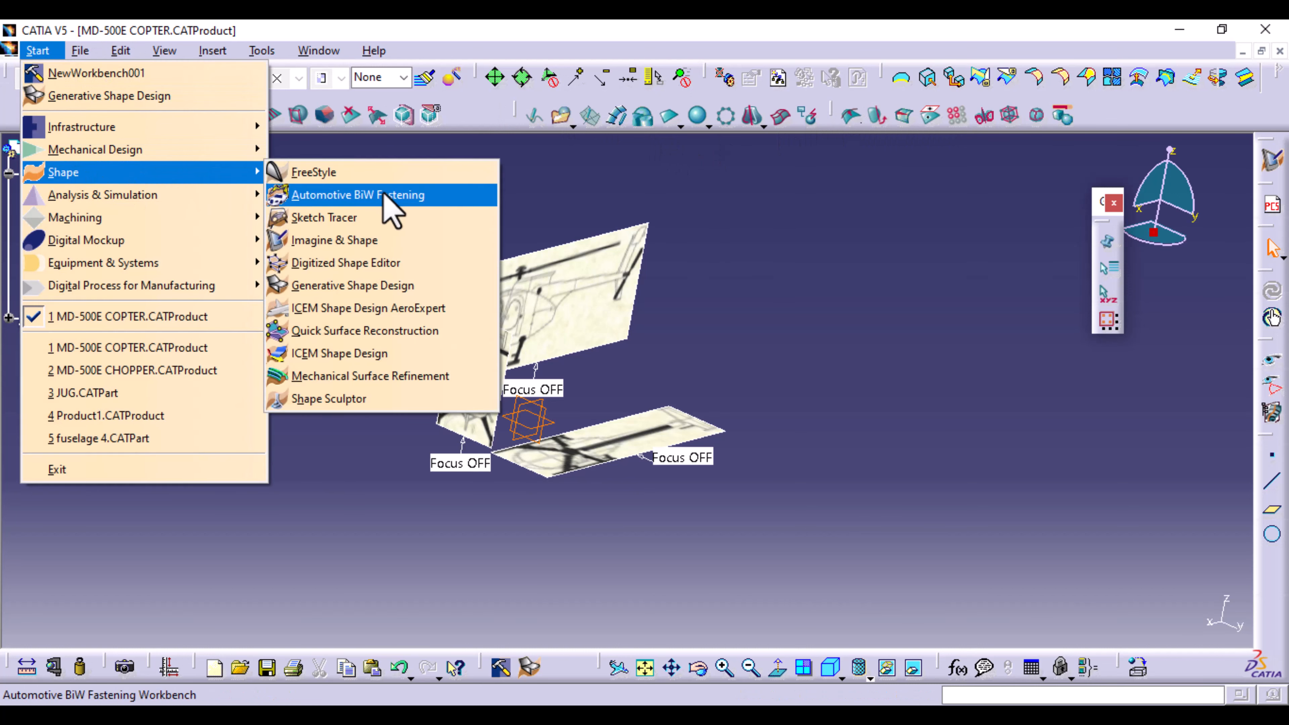
{"action": "left_click", "coordinate": [364, 245]}
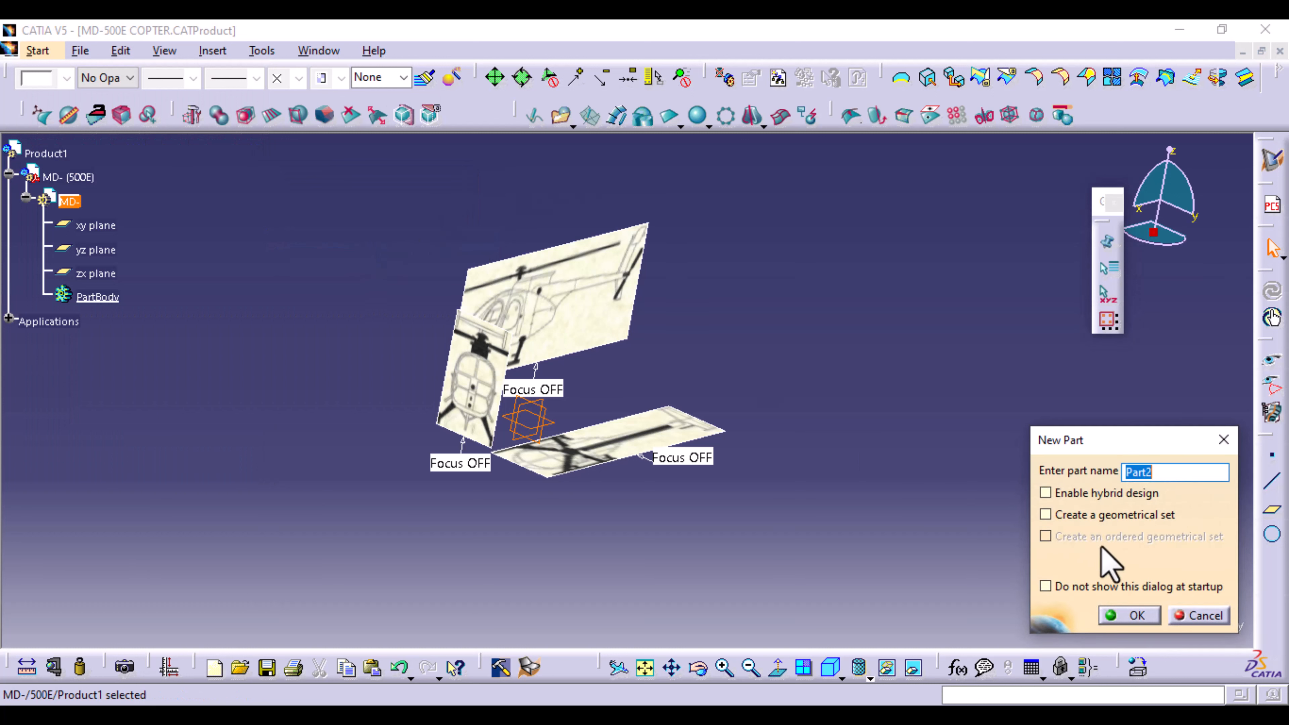
{"action": "left_click", "coordinate": [1222, 441]}
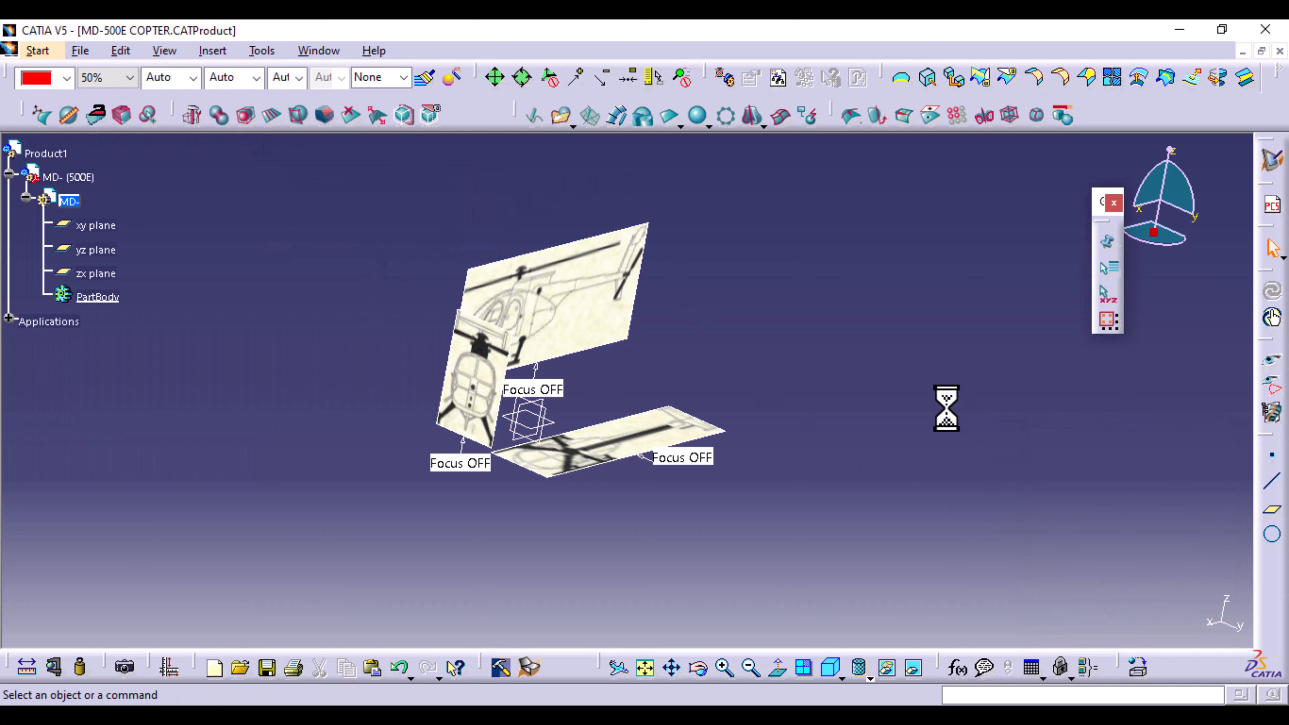
Switch to the standard front view and create a subdivision-surface sphere in the MD- part.
{"action": "mouse_move", "coordinate": [804, 396]}
{"action": "middle_mouse_down"}
{"action": "mouse_move", "coordinate": [699, 348]}
{"action": "mouse_move", "coordinate": [667, 507]}
{"action": "mouse_move", "coordinate": [771, 380]}
{"action": "mouse_move", "coordinate": [672, 419]}
{"action": "mouse_move", "coordinate": [748, 380]}
{"action": "mouse_move", "coordinate": [782, 639]}
{"action": "mouse_move", "coordinate": [774, 584]}
{"action": "middle_mouse_up"}
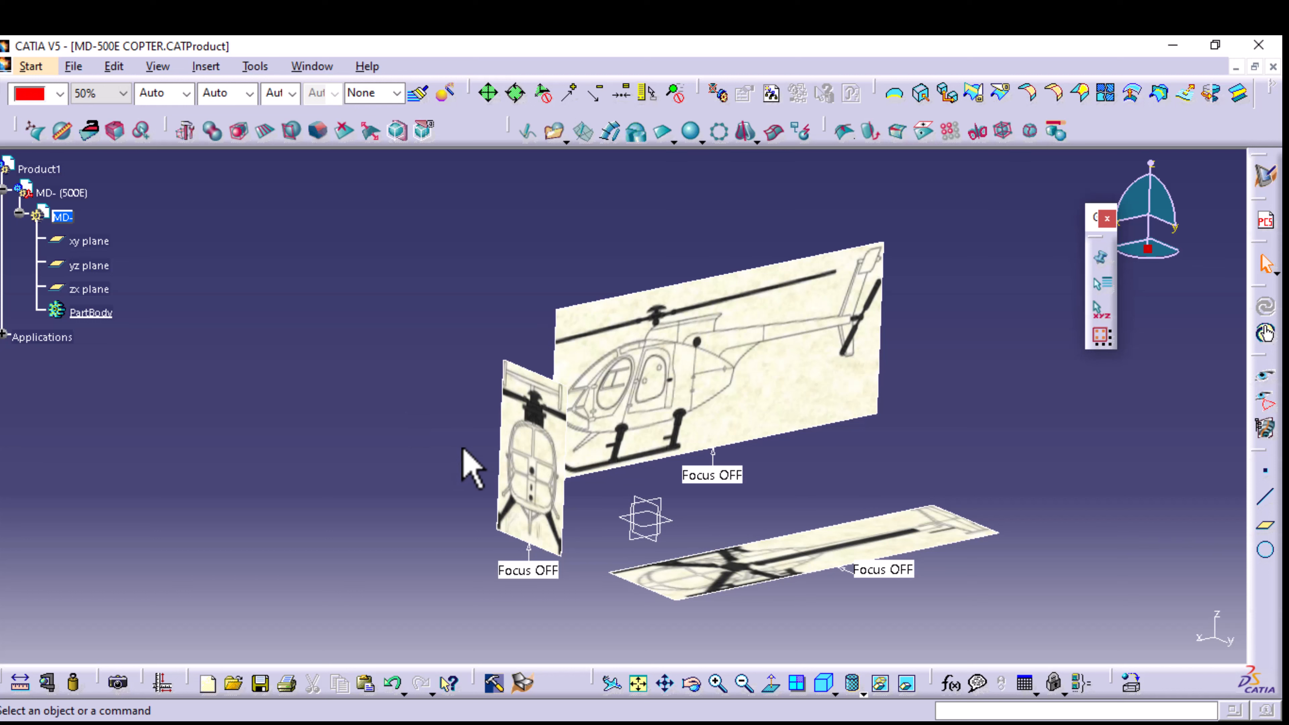
{"action": "middle_click_drag", "start_coordinate": [721, 526], "coordinate": [648, 455]}
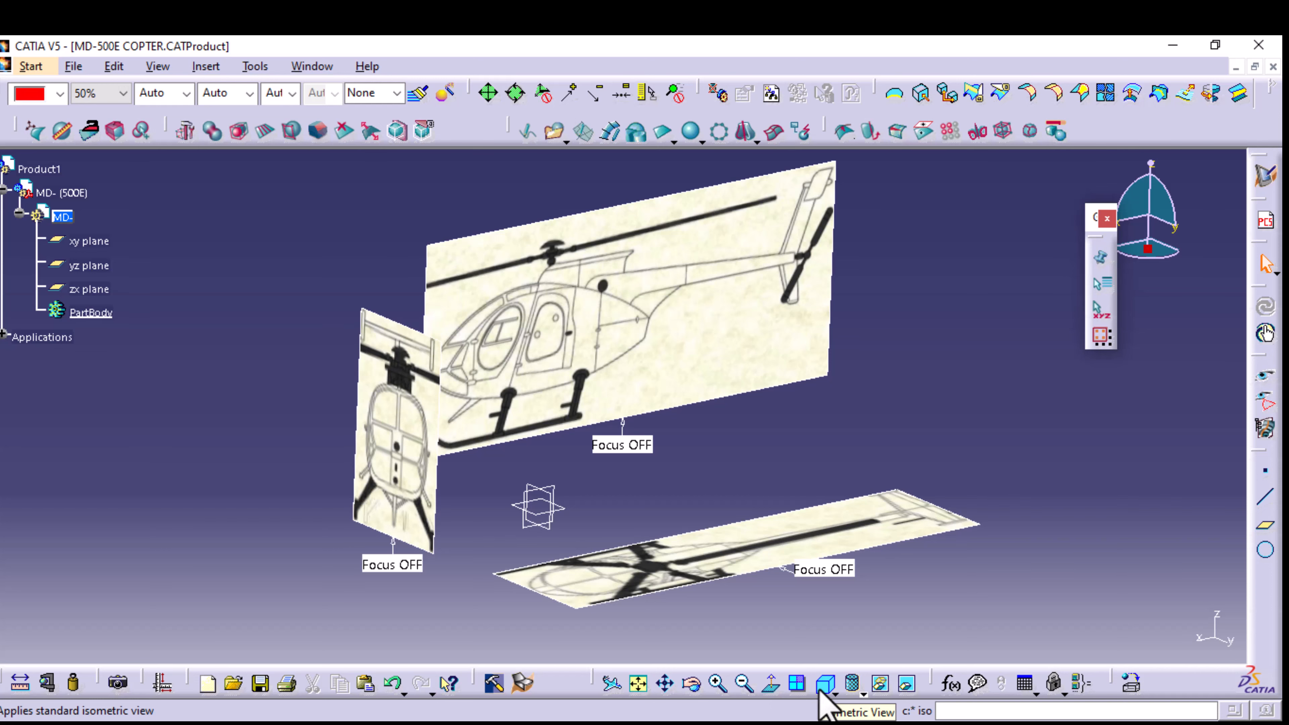
{"action": "middle_click_drag", "start_coordinate": [798, 487], "coordinate": [741, 477]}
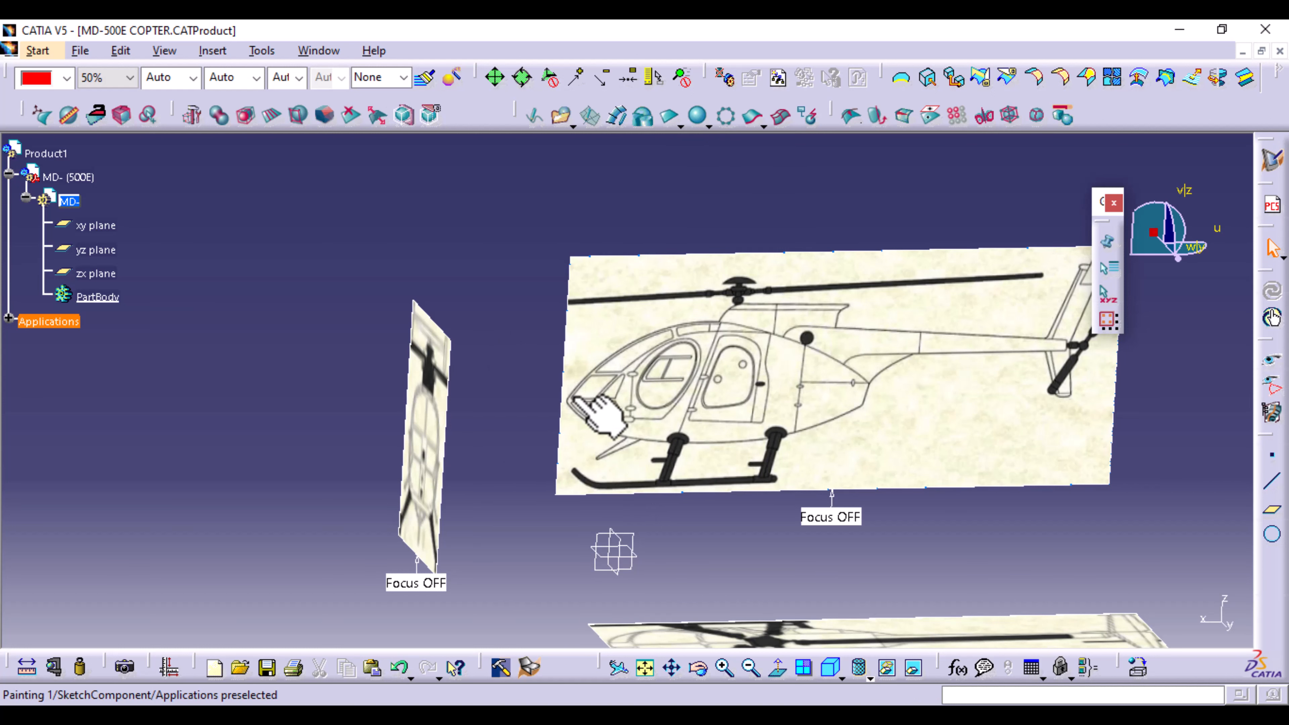
{"action": "middle_click_drag", "start_coordinate": [481, 509], "coordinate": [780, 361]}
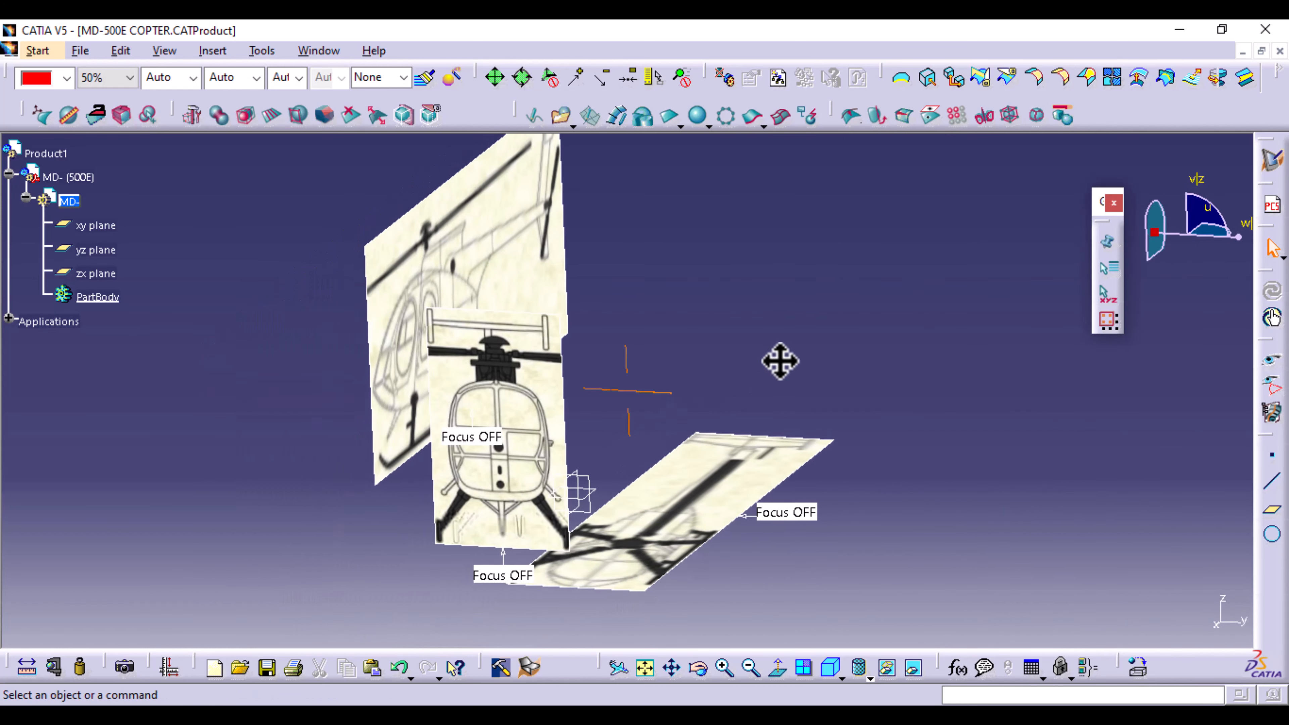
{"action": "left_click", "coordinate": [840, 680]}
{"action": "left_click", "coordinate": [861, 531]}
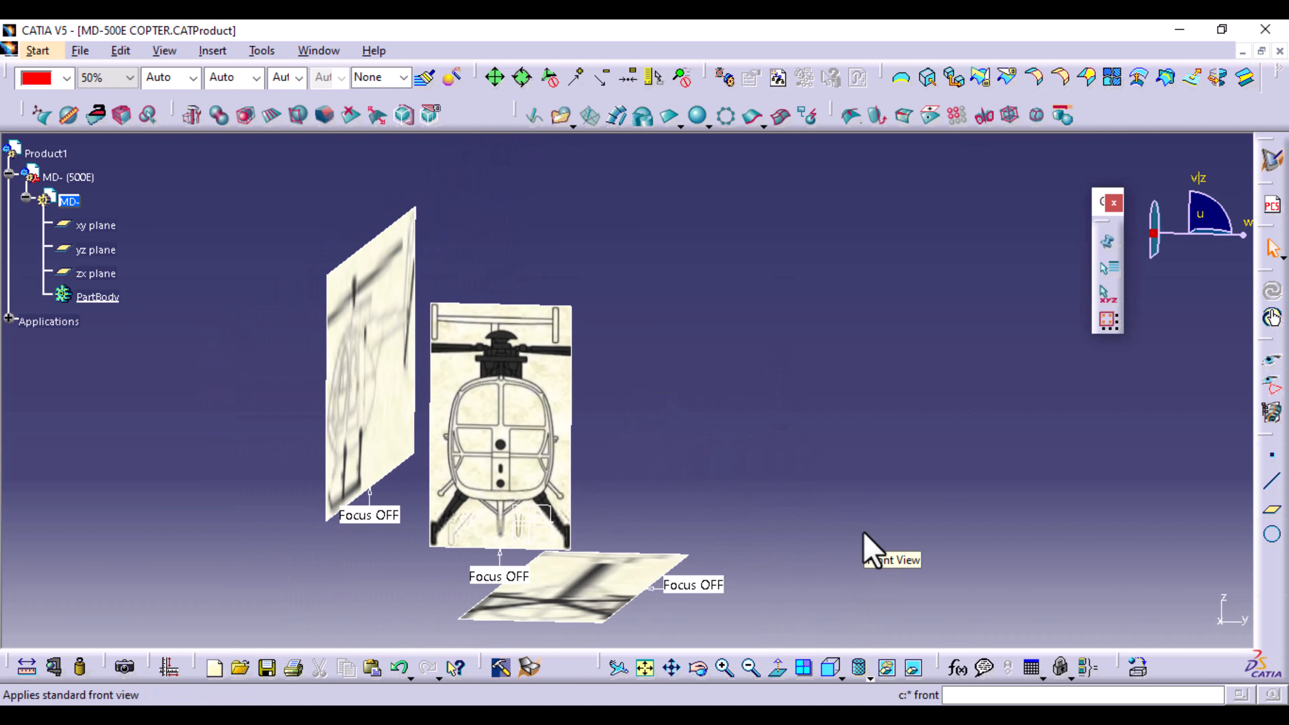
{"action": "left_click", "coordinate": [699, 116]}
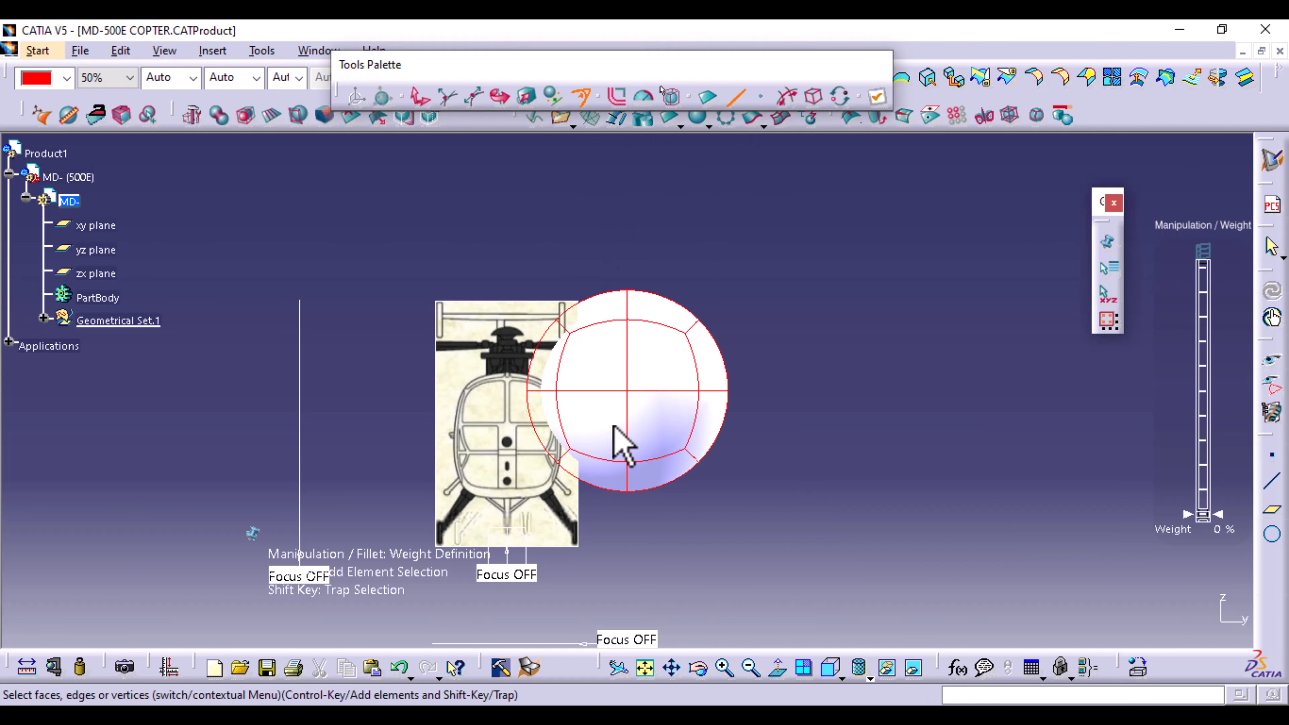
Select all the sphere's control points and translate the sphere sideways and vertically onto the helicopter body in the front-view painting.
{"action": "middle_click_drag", "start_coordinate": [669, 528], "coordinate": [821, 493]}
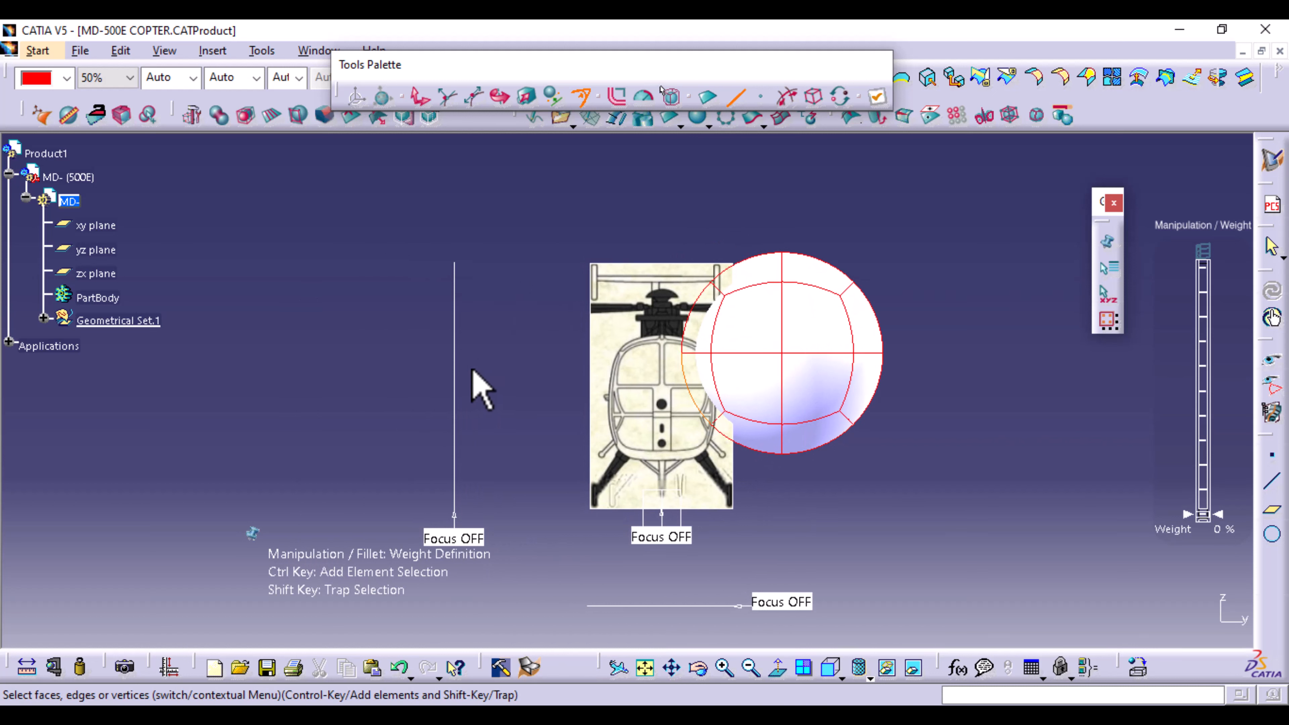
{"action": "left_click", "coordinate": [417, 96]}
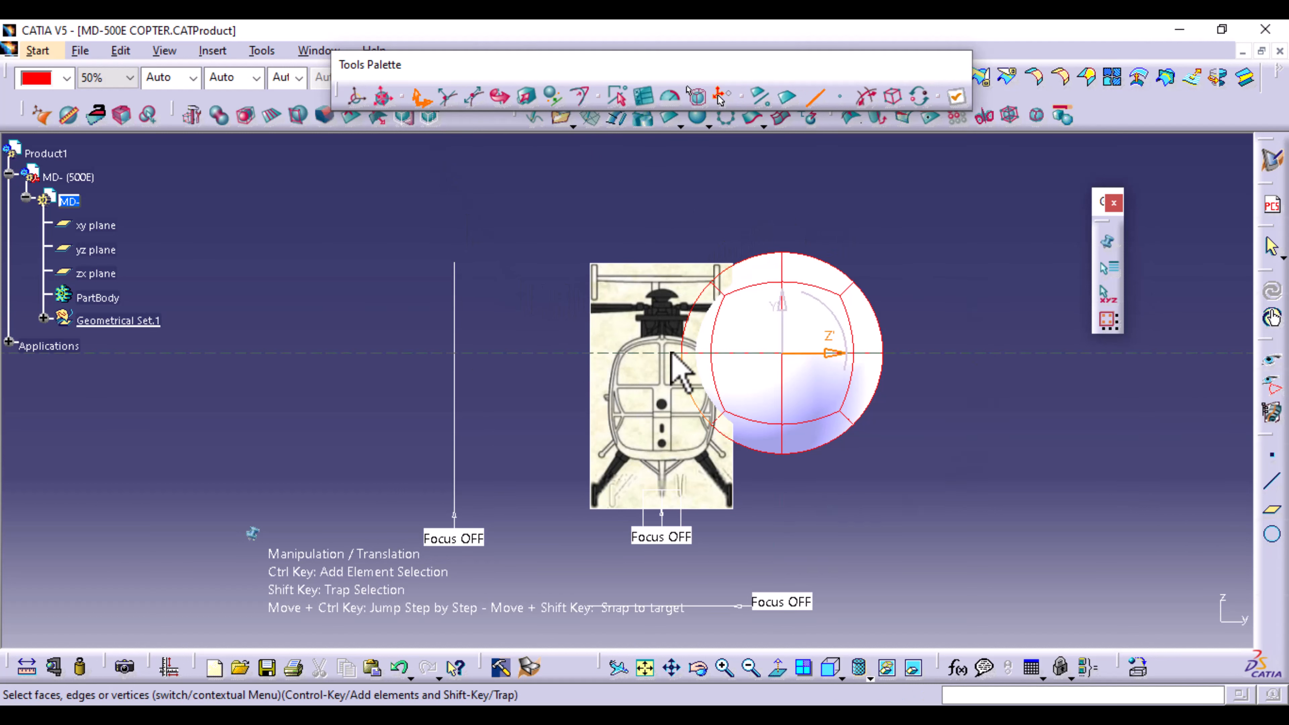
{"action": "left_click", "coordinate": [838, 101]}
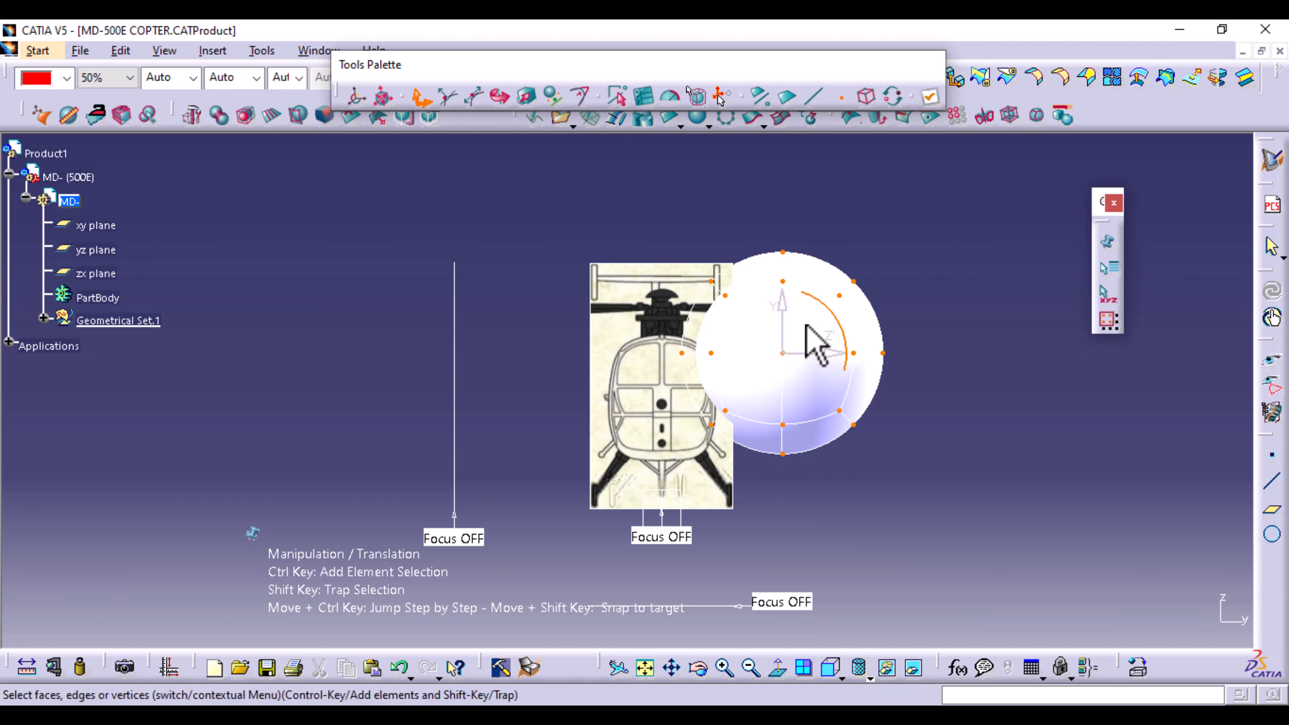
{"action": "mouse_move", "coordinate": [782, 304]}
{"action": "left_mouse_down"}
{"action": "mouse_move", "coordinate": [784, 284]}
{"action": "mouse_move", "coordinate": [784, 299]}
{"action": "left_mouse_up"}
{"action": "left_click_drag", "start_coordinate": [831, 351], "coordinate": [625, 400]}
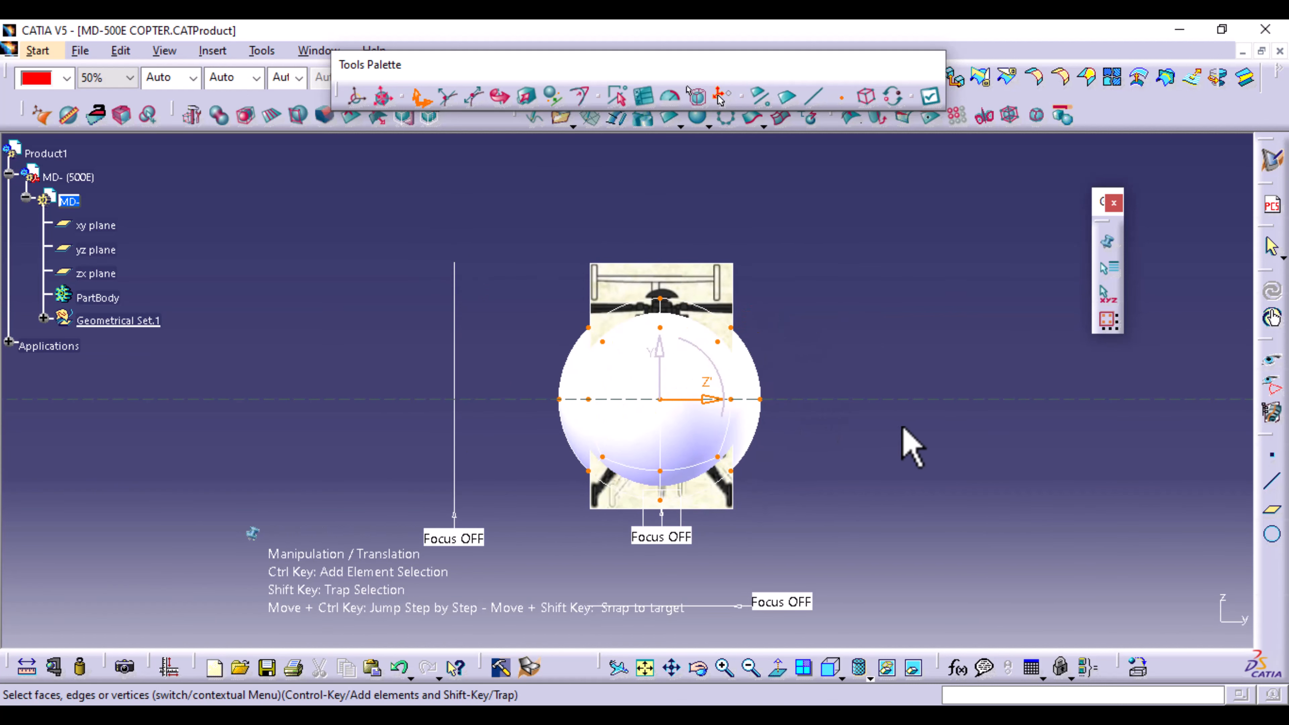
{"action": "middle_click_drag", "start_coordinate": [848, 475], "coordinate": [853, 430]}
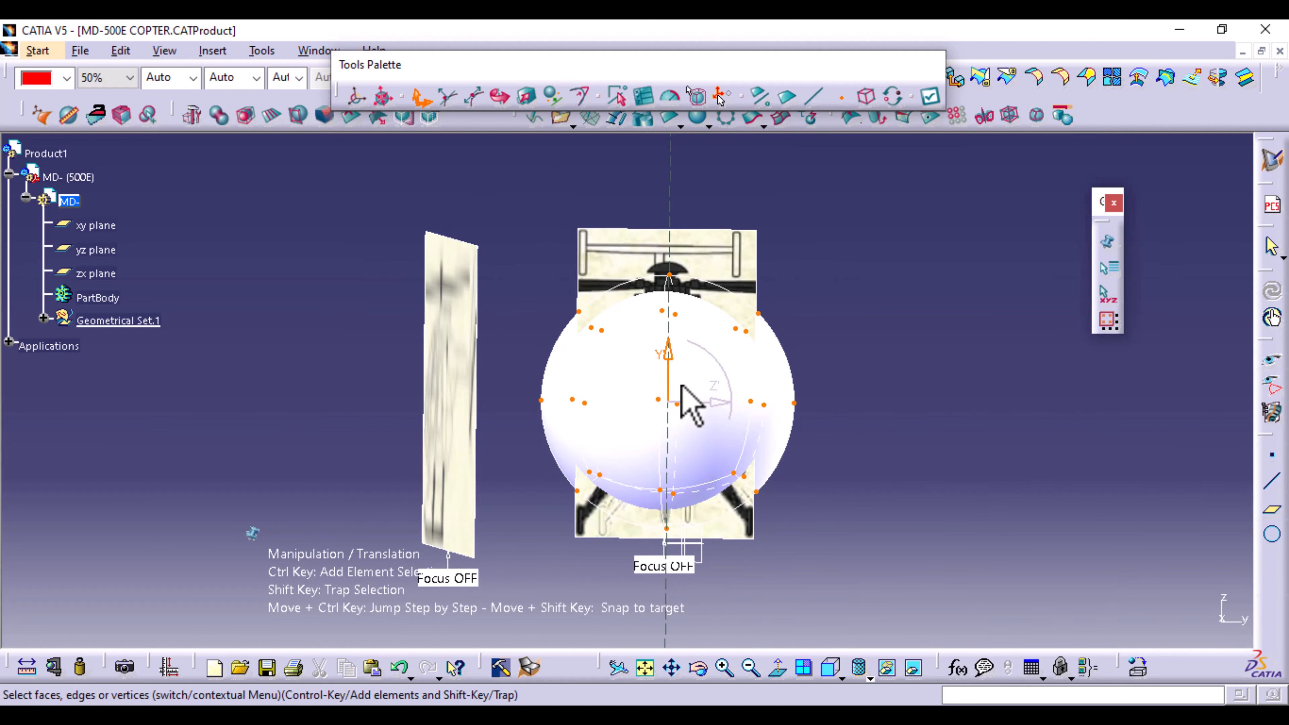
{"action": "left_click_drag", "start_coordinate": [696, 399], "coordinate": [733, 407]}
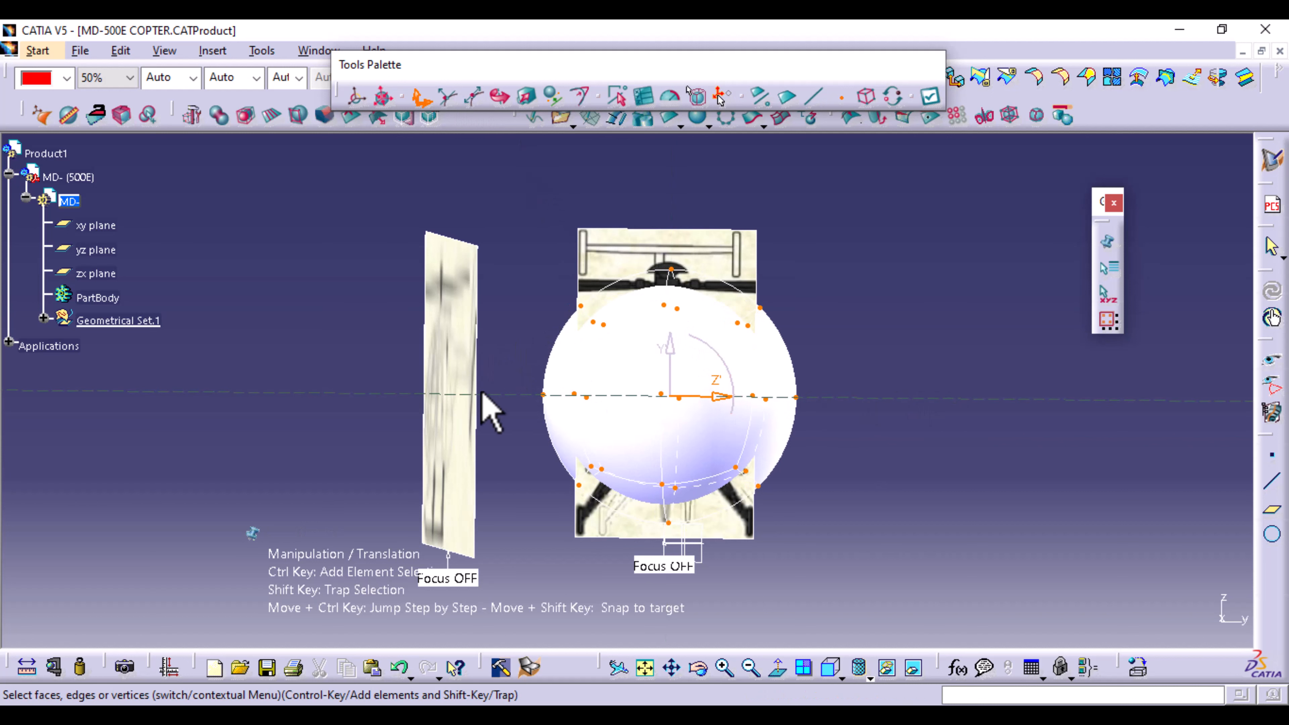
Scale the sphere with Affinity to fit the cabin outline, narrowing its width and reducing its Y height to about 2105 mm.
{"action": "left_click", "coordinate": [527, 96]}
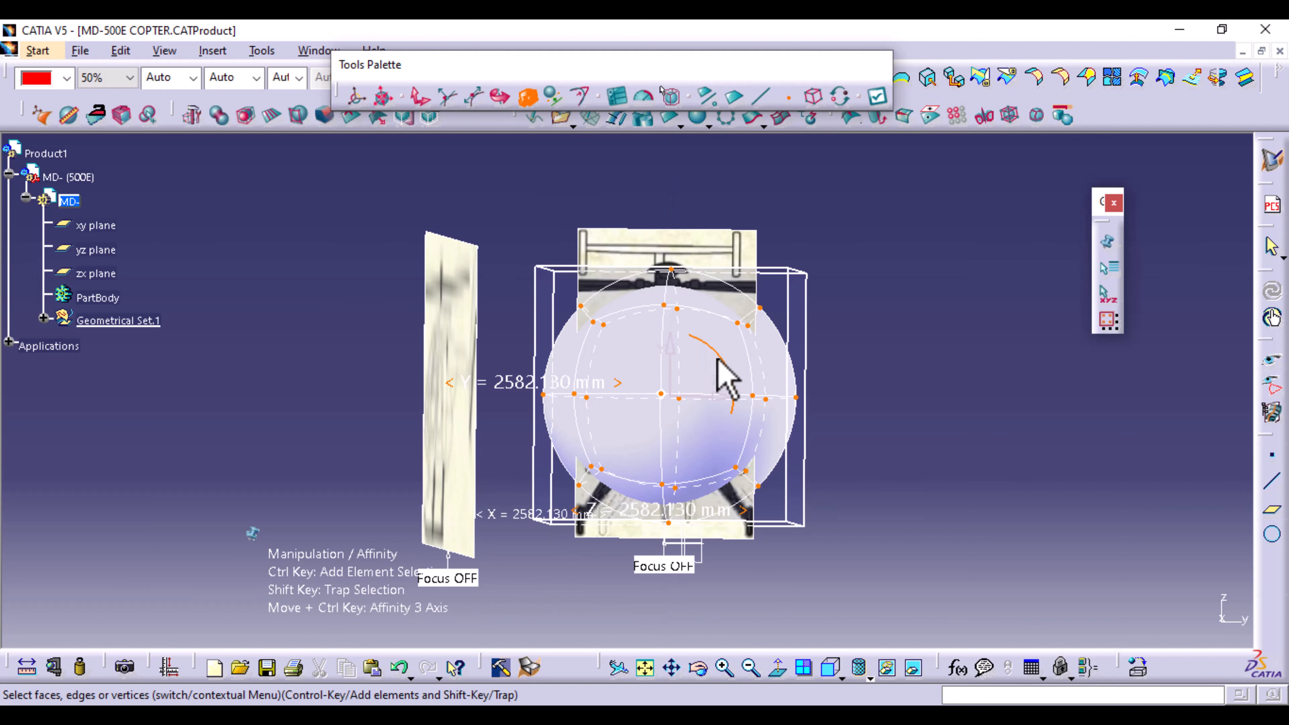
{"action": "mouse_move", "coordinate": [727, 399]}
{"action": "left_mouse_down"}
{"action": "mouse_move", "coordinate": [712, 409]}
{"action": "mouse_move", "coordinate": [753, 406]}
{"action": "mouse_move", "coordinate": [710, 416]}
{"action": "mouse_move", "coordinate": [754, 420]}
{"action": "mouse_move", "coordinate": [694, 423]}
{"action": "mouse_move", "coordinate": [742, 403]}
{"action": "mouse_move", "coordinate": [719, 413]}
{"action": "left_mouse_up"}
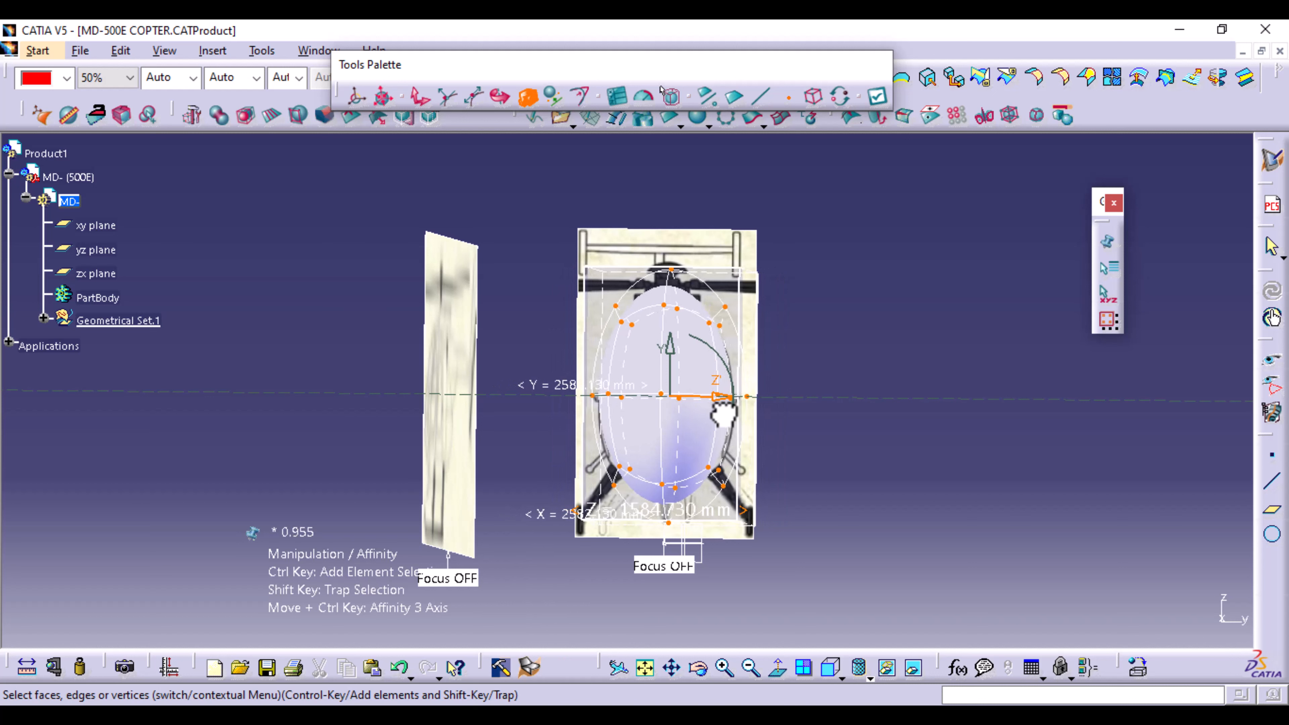
{"action": "mouse_move", "coordinate": [675, 347]}
{"action": "left_mouse_down"}
{"action": "mouse_move", "coordinate": [667, 386]}
{"action": "mouse_move", "coordinate": [670, 361]}
{"action": "left_mouse_up"}
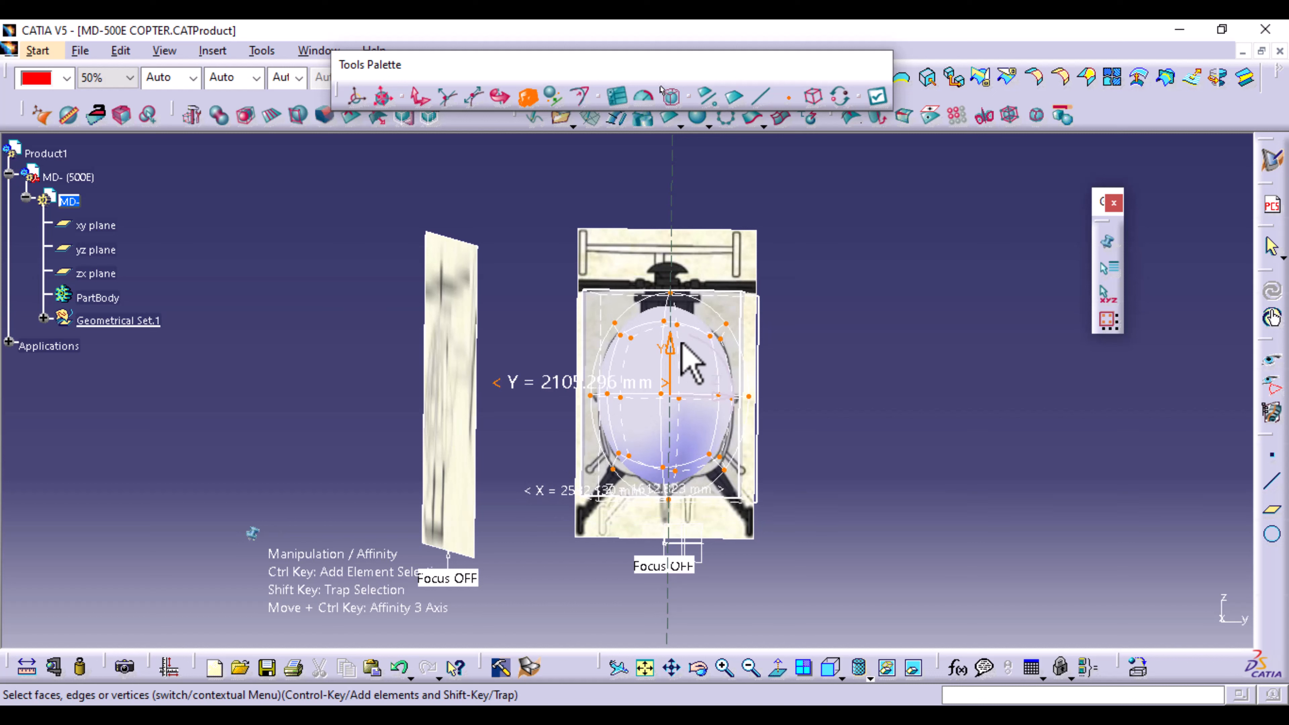
{"action": "left_click", "coordinate": [875, 100]}
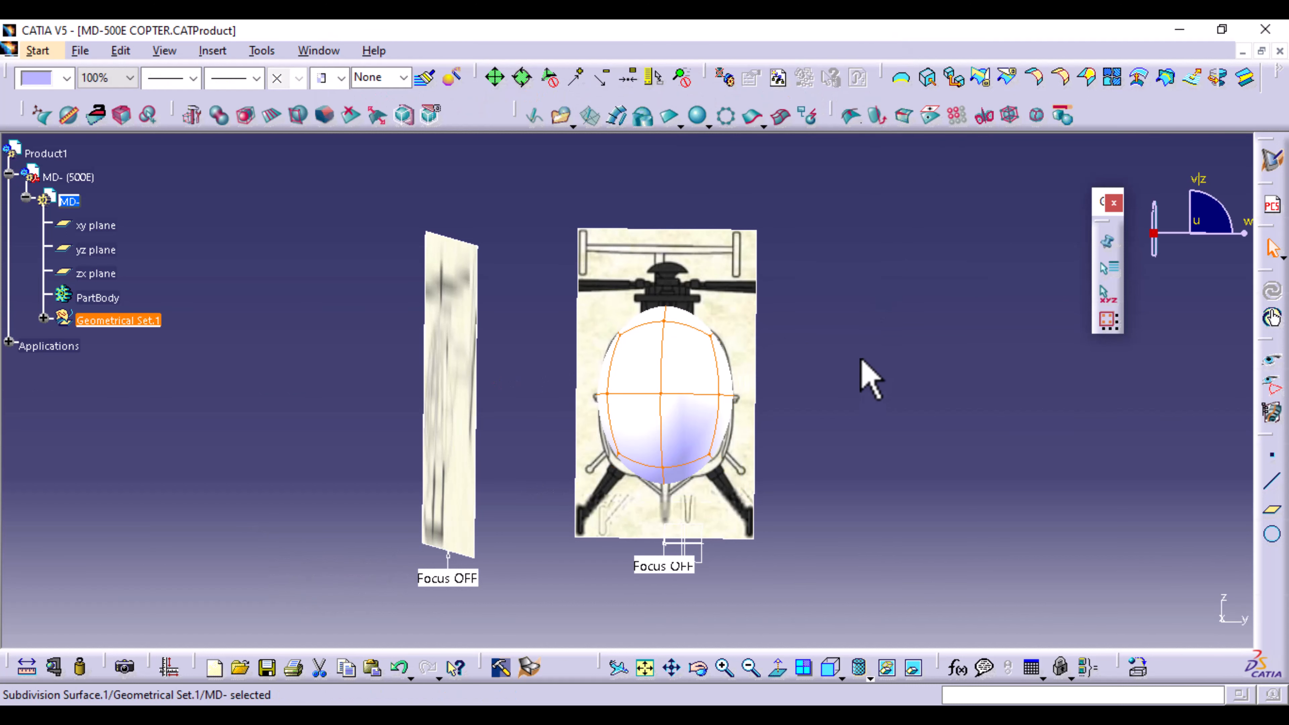
Set the transparency of Painting 1, Painting 2 and Painting 3 to 108 in their graphic properties.
{"action": "mouse_move", "coordinate": [861, 361]}
{"action": "middle_mouse_down"}
{"action": "mouse_move", "coordinate": [771, 357]}
{"action": "mouse_move", "coordinate": [708, 406]}
{"action": "mouse_move", "coordinate": [816, 406]}
{"action": "mouse_move", "coordinate": [810, 427]}
{"action": "mouse_move", "coordinate": [840, 458]}
{"action": "mouse_move", "coordinate": [742, 477]}
{"action": "mouse_move", "coordinate": [785, 492]}
{"action": "mouse_move", "coordinate": [756, 360]}
{"action": "middle_mouse_up"}
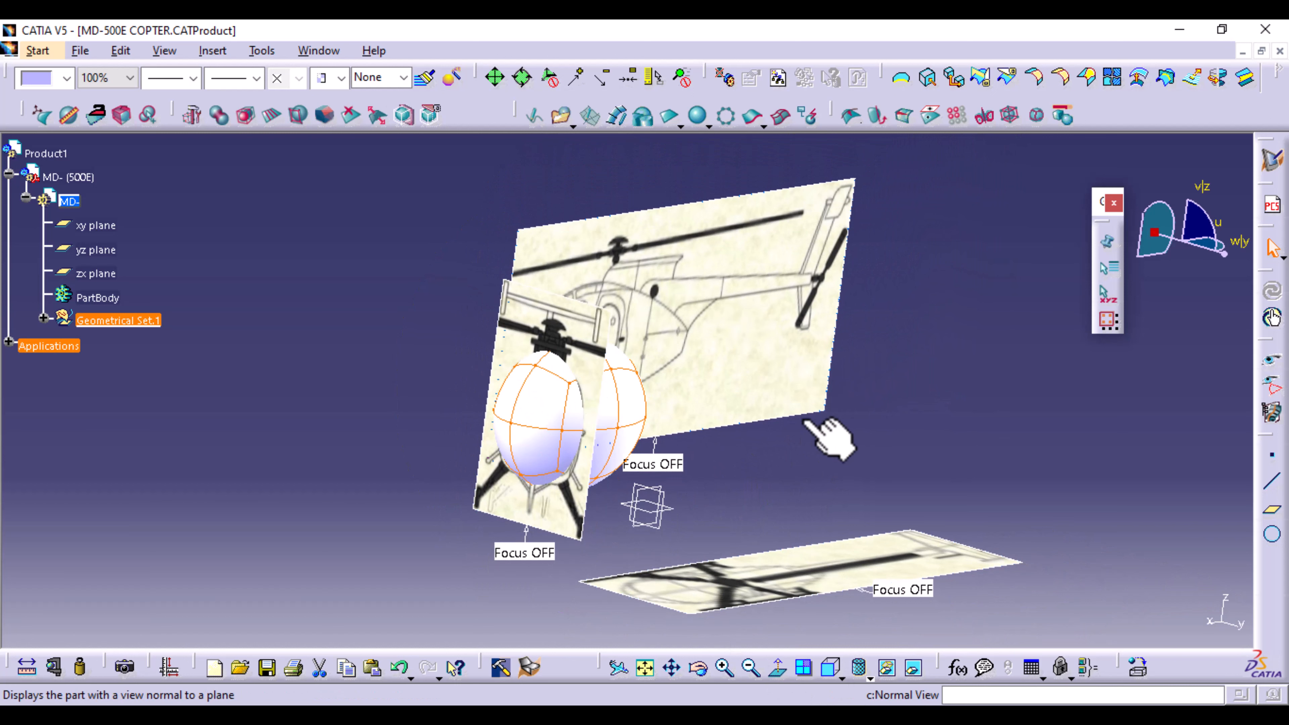
{"action": "left_click", "coordinate": [304, 421]}
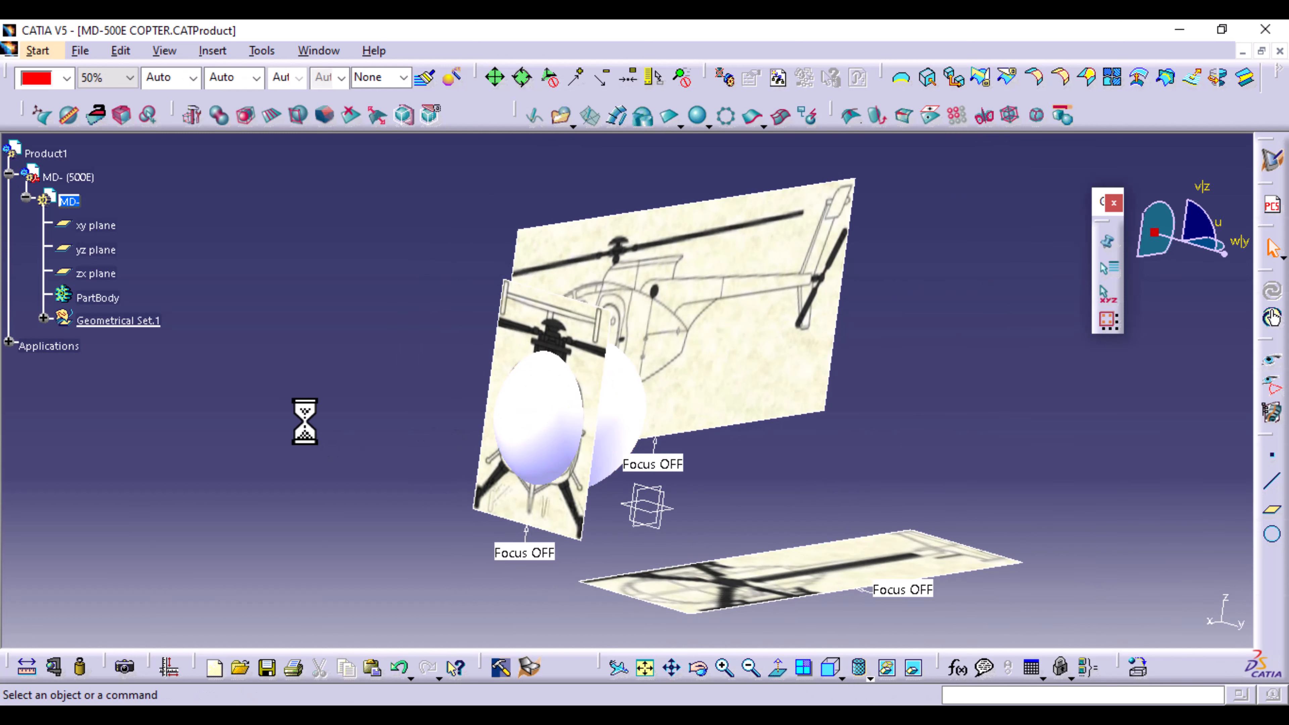
{"action": "left_click", "coordinate": [44, 318]}
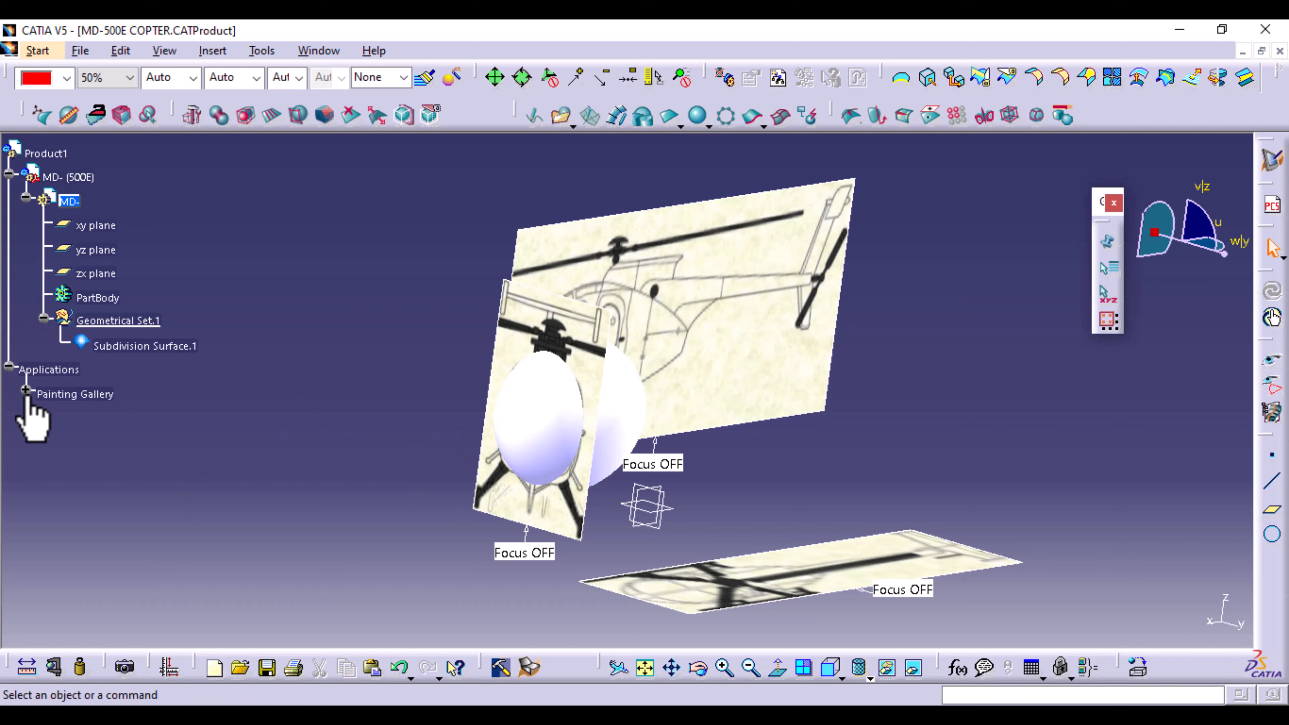
{"action": "left_click", "coordinate": [26, 390]}
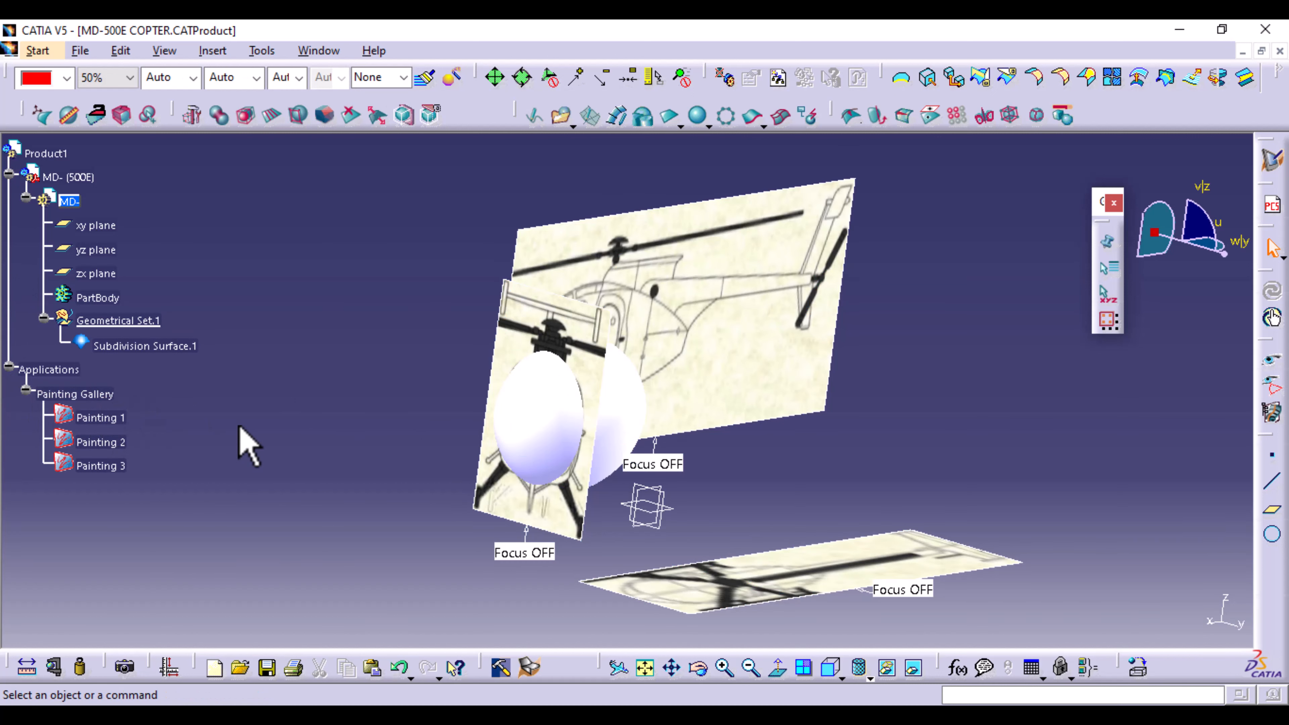
{"action": "left_click", "coordinate": [96, 416]}
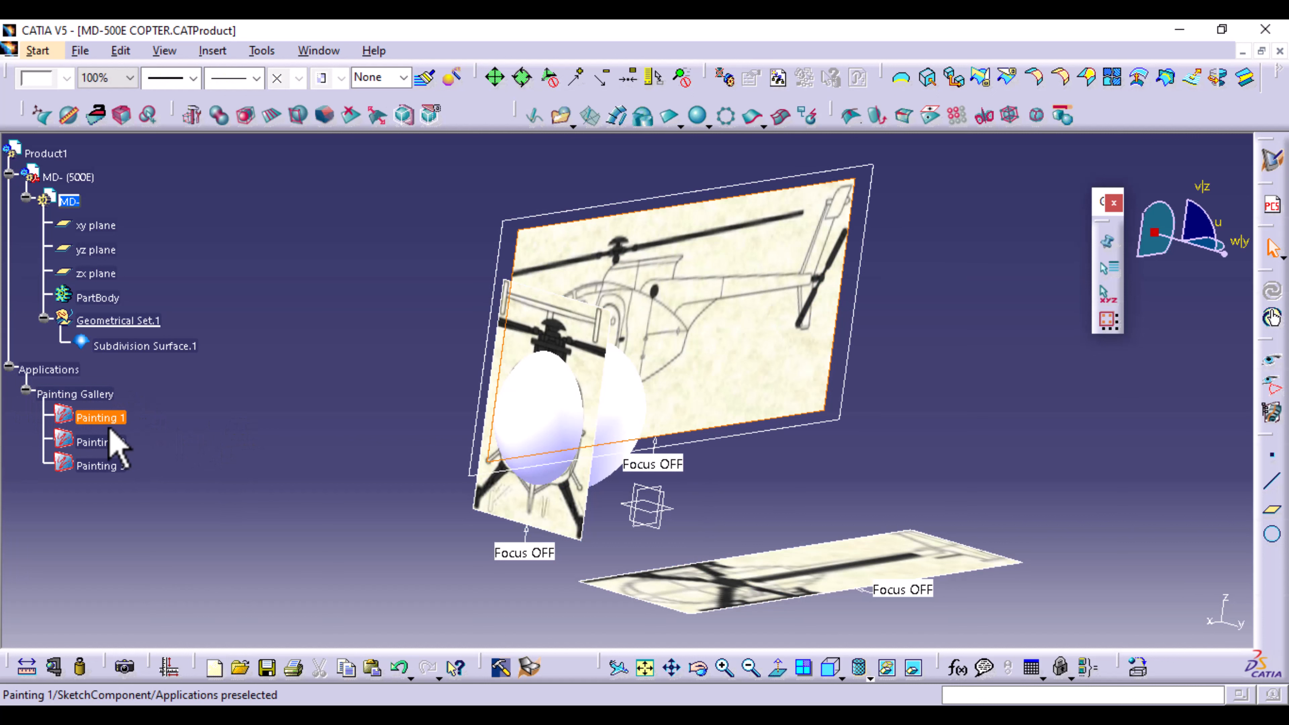
{"action": "left_click", "coordinate": [110, 441], "text": "ctrl"}
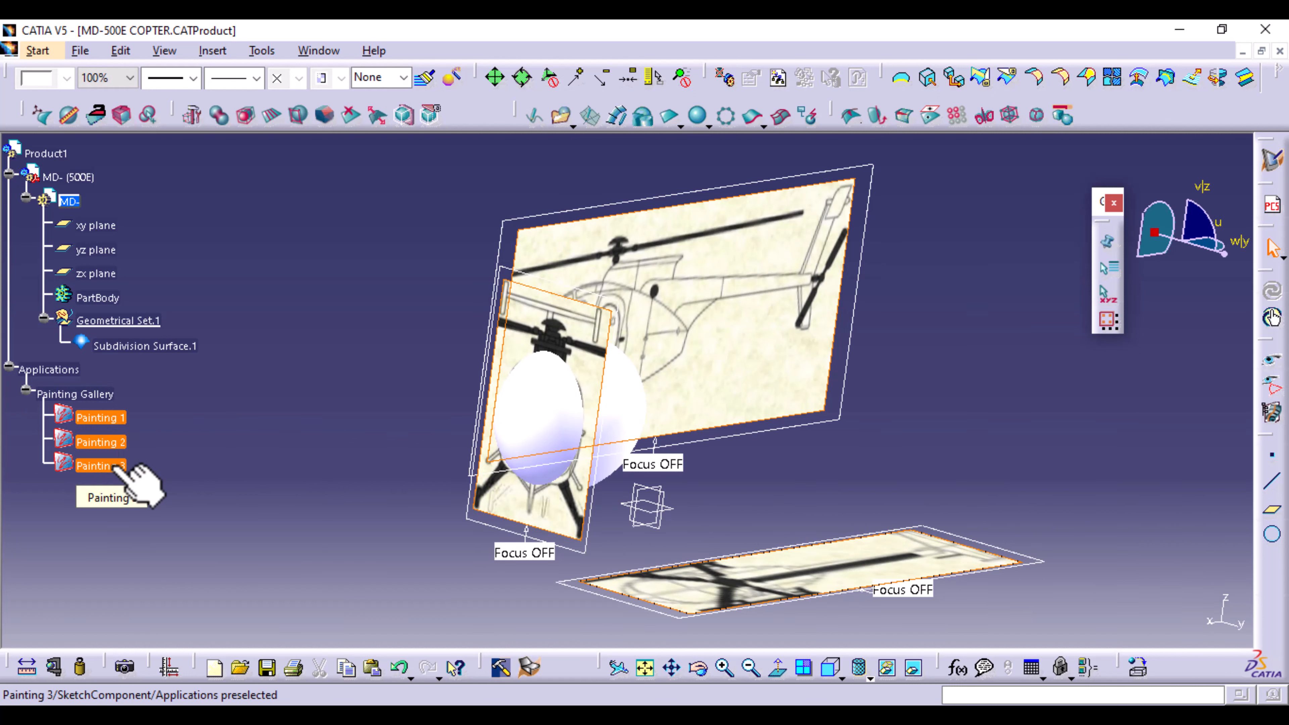
{"action": "key", "text": "alt+Return"}
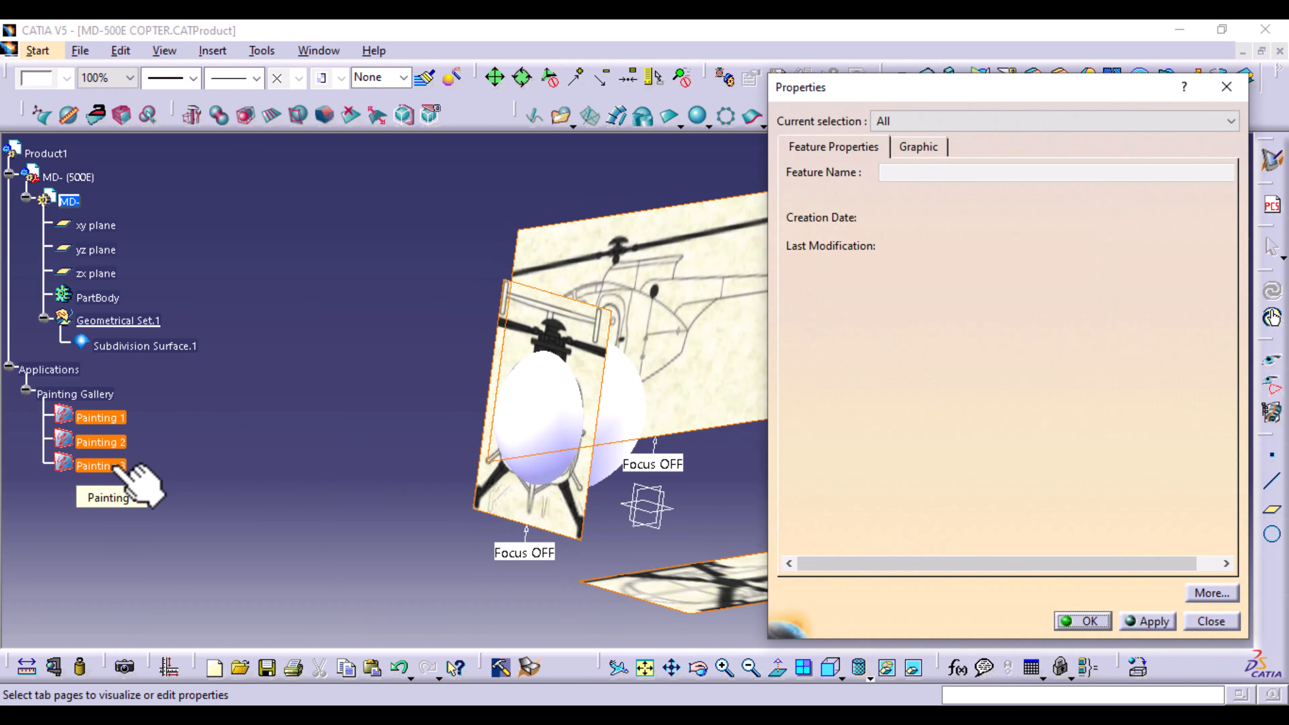
{"action": "left_click", "coordinate": [924, 145]}
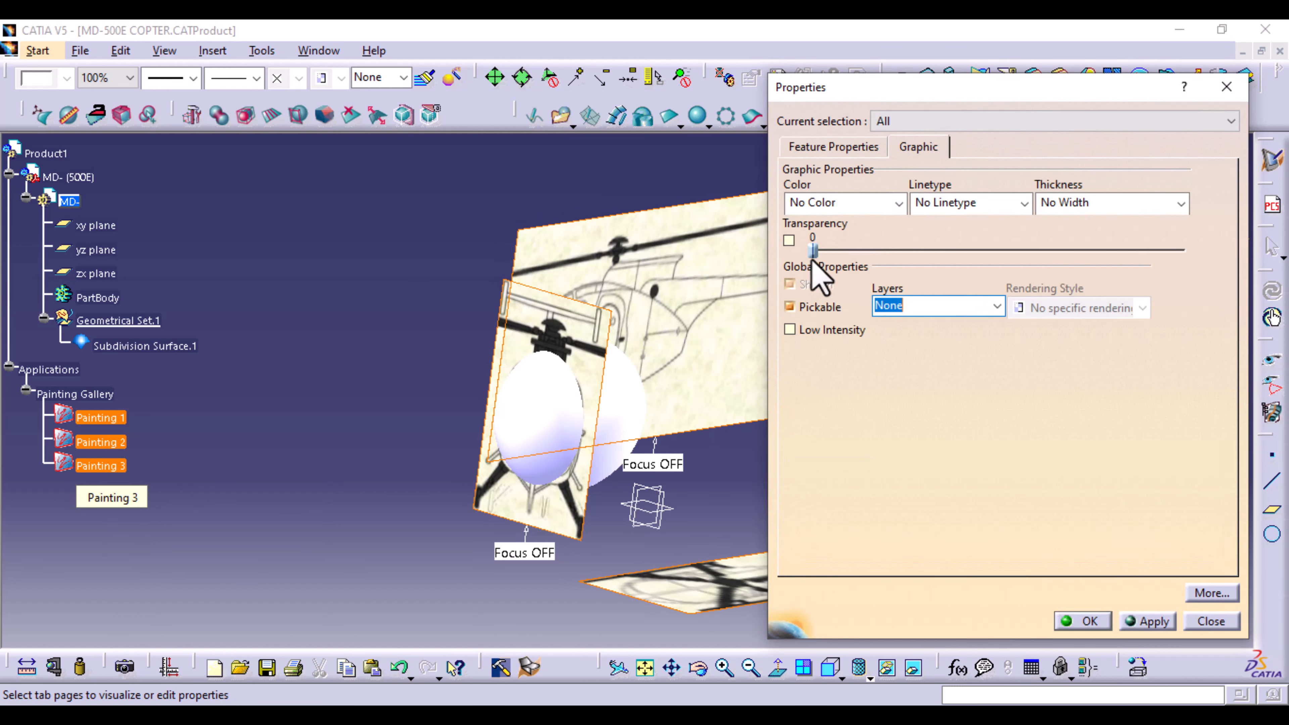
{"action": "left_click_drag", "start_coordinate": [813, 249], "coordinate": [970, 249]}
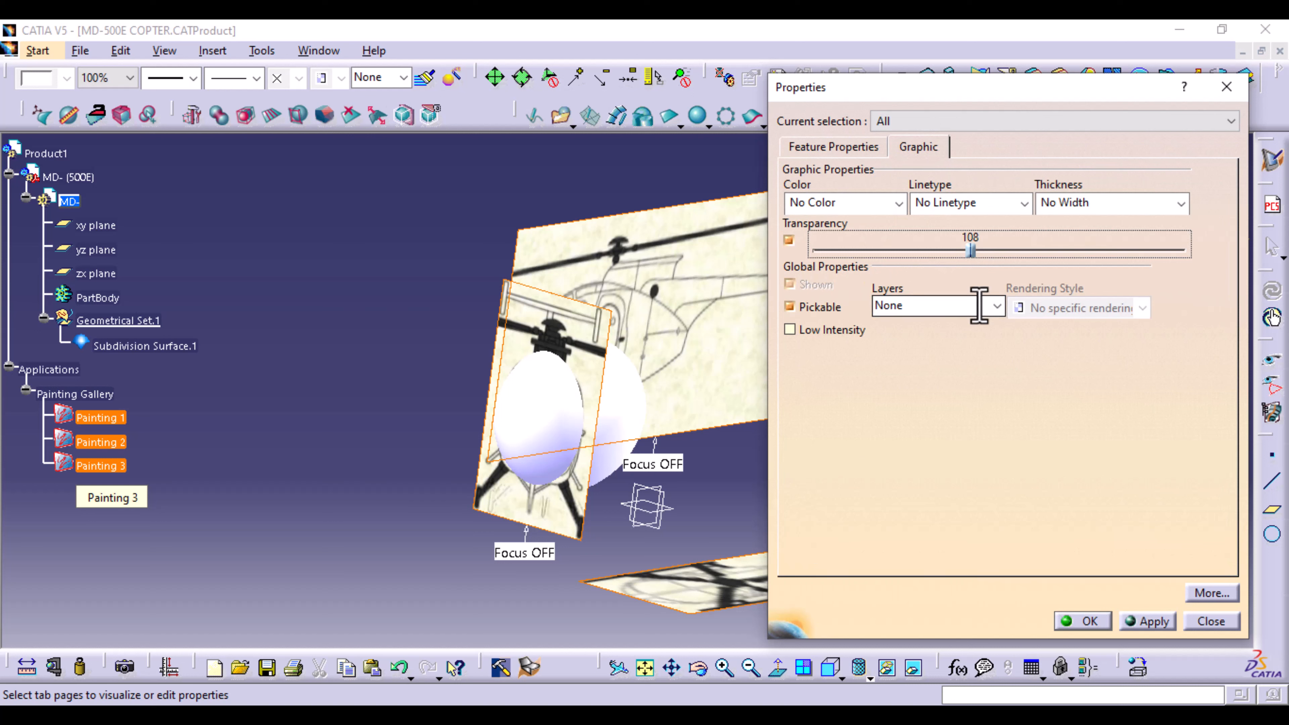
{"action": "left_click", "coordinate": [1152, 621]}
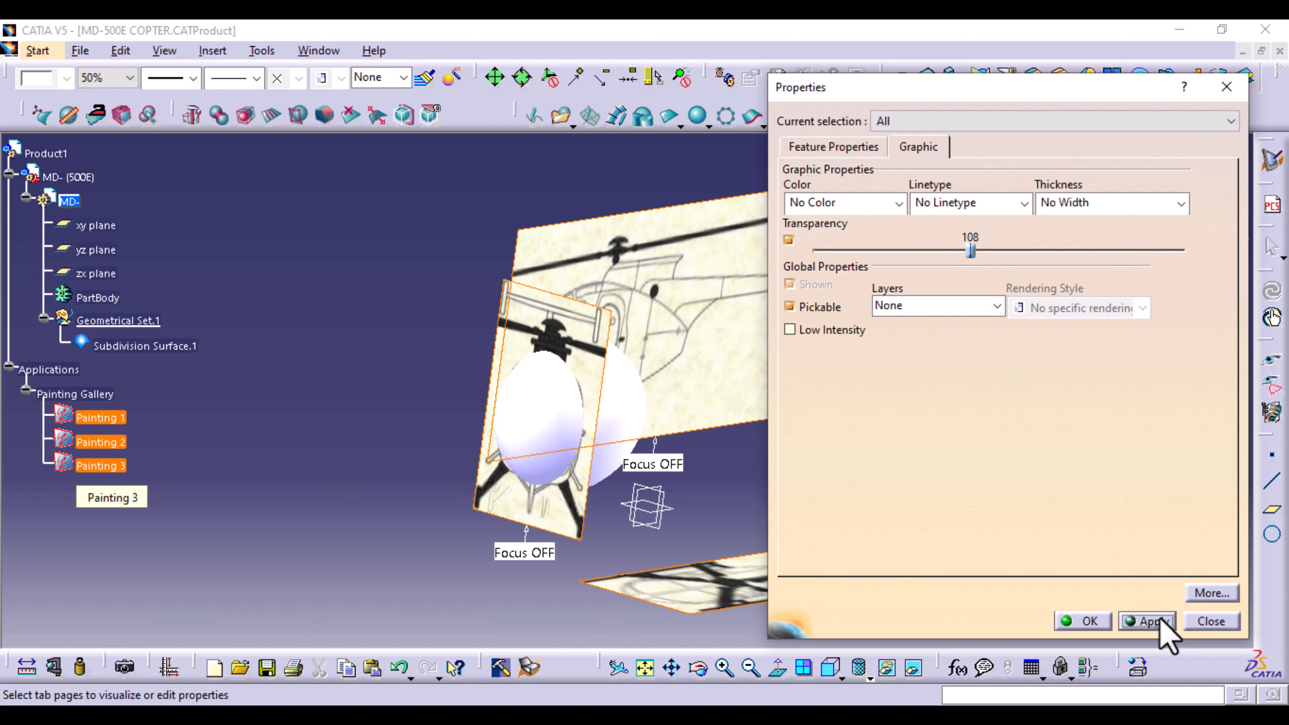
{"action": "left_click", "coordinate": [1076, 620]}
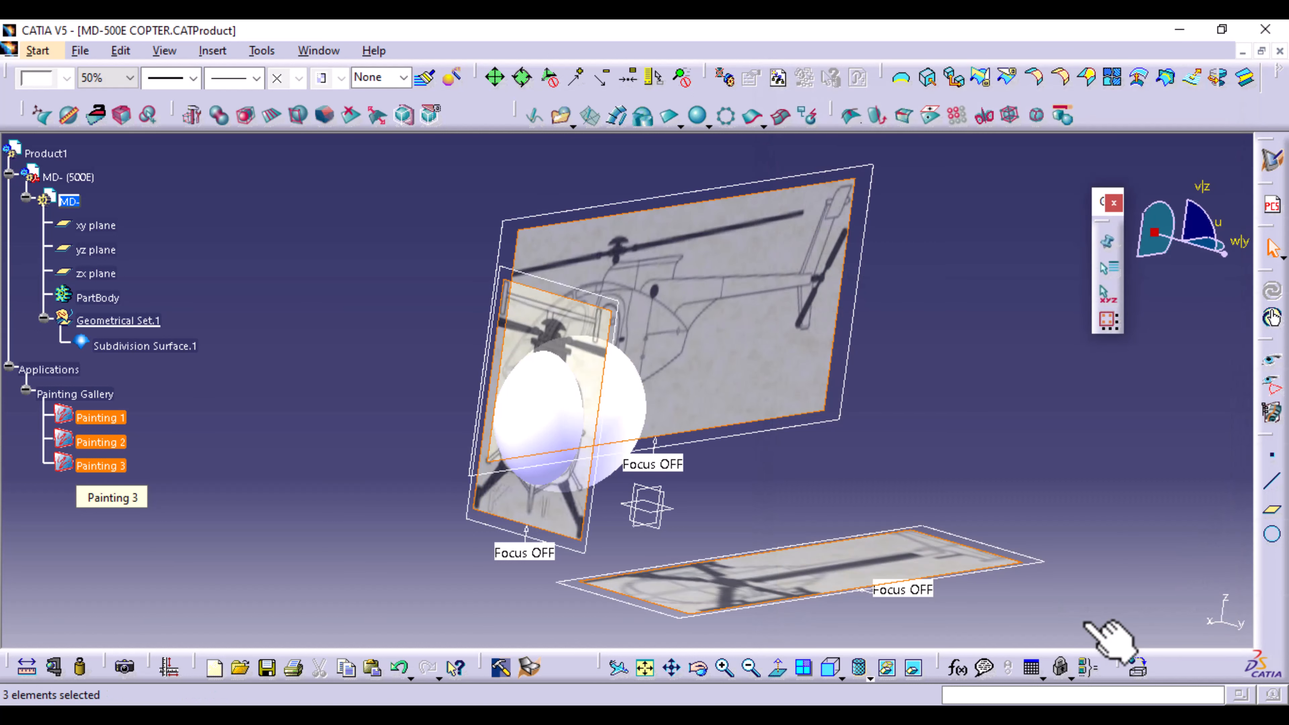
{"action": "left_click", "coordinate": [1042, 455]}
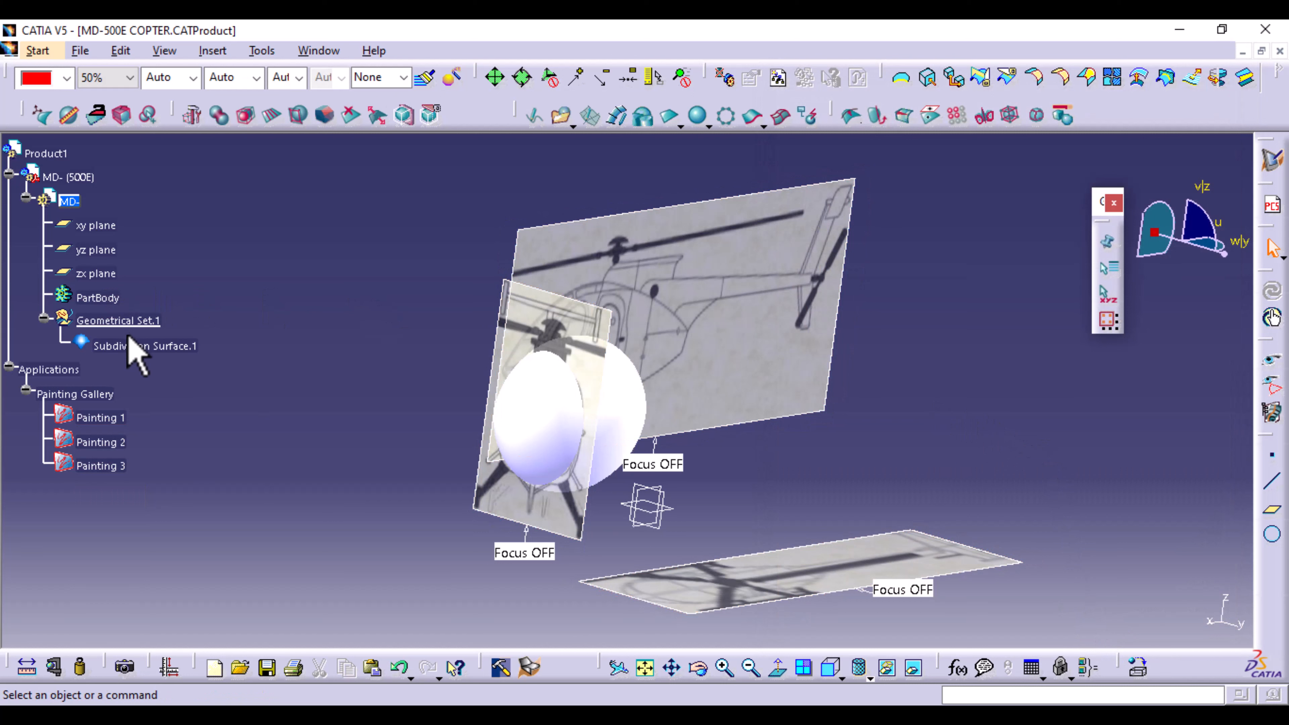
Colour Subdivision Surface.1 red and set its opacity to 50%.
{"action": "left_click", "coordinate": [133, 347]}
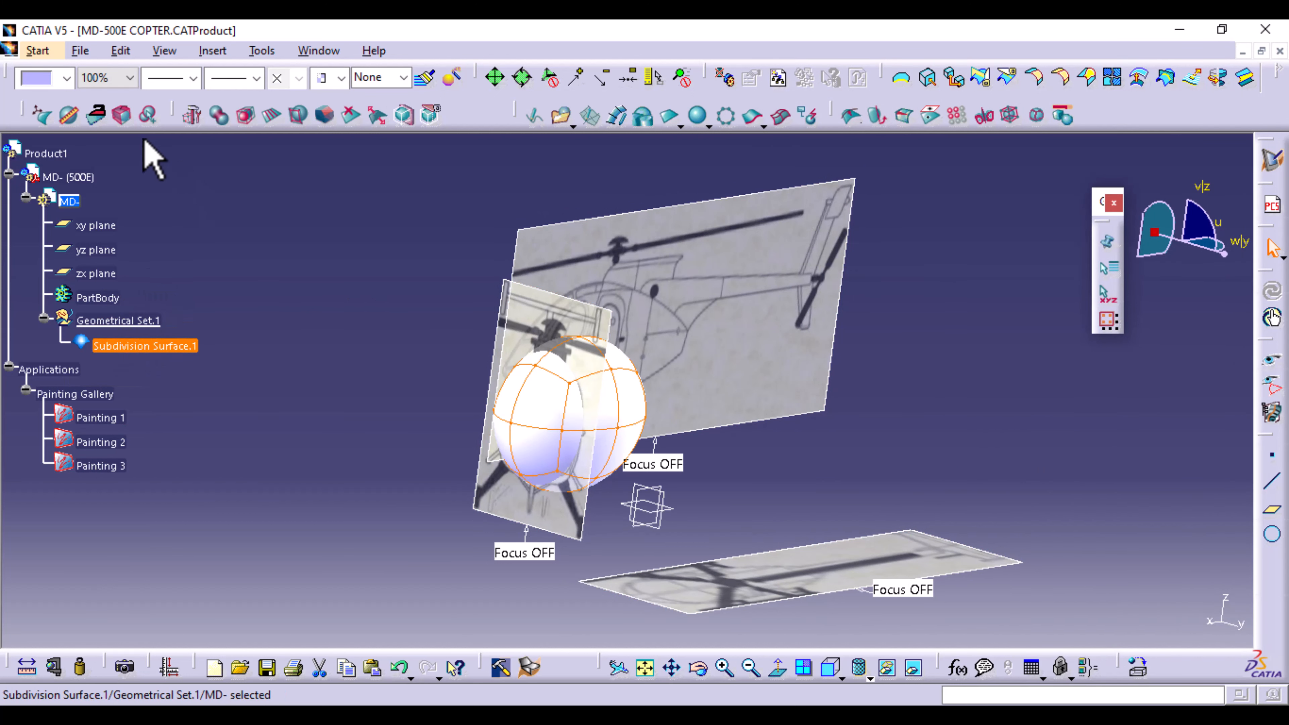
{"action": "left_click", "coordinate": [67, 78]}
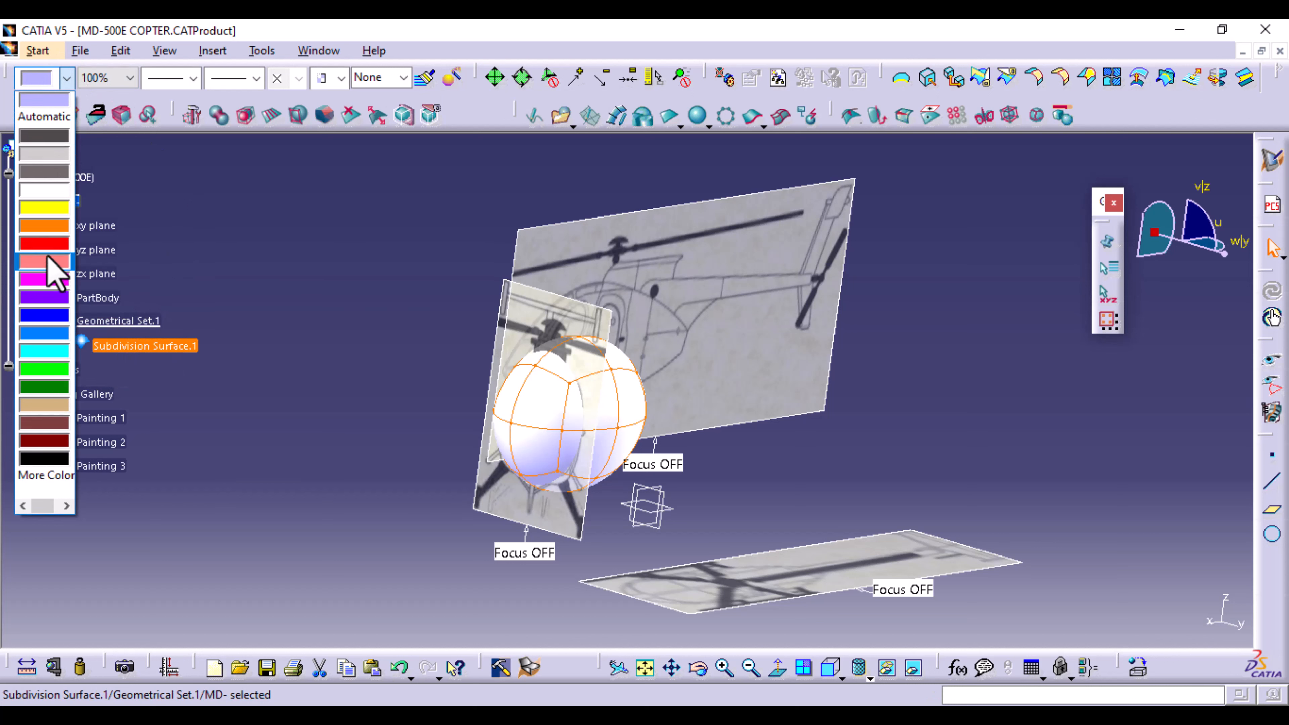
{"action": "left_click", "coordinate": [48, 245]}
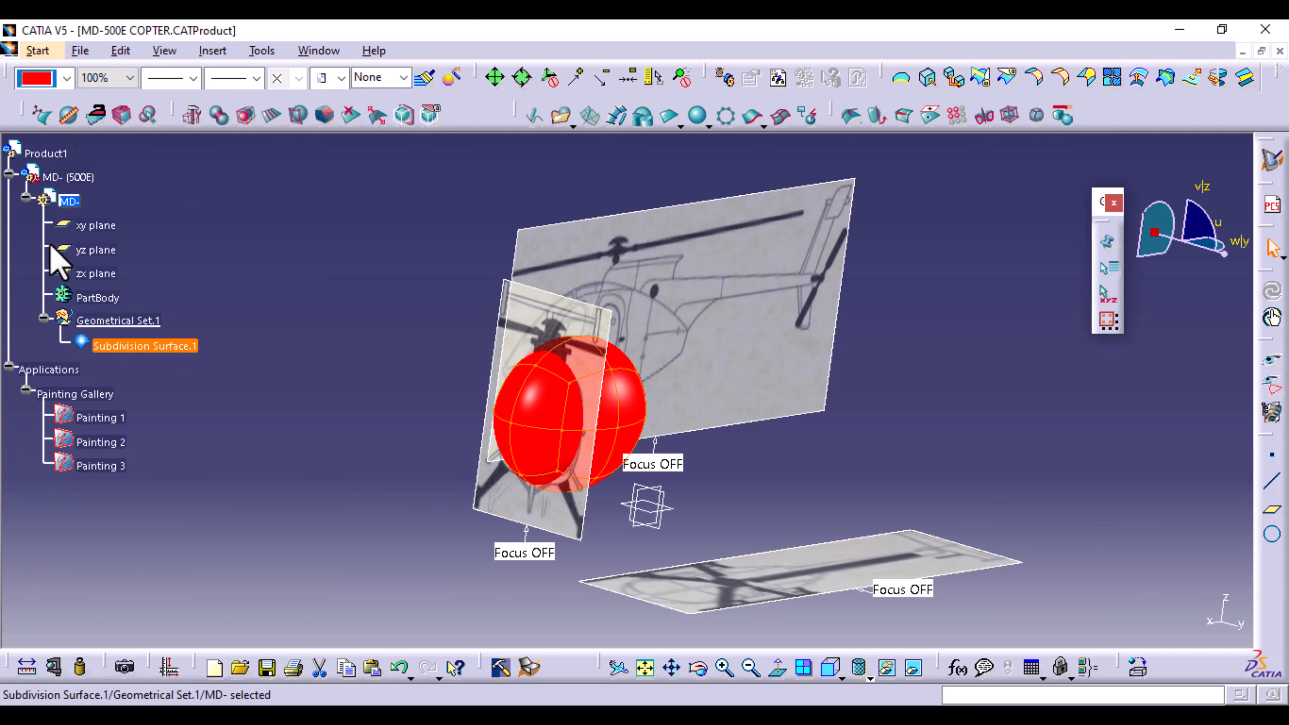
{"action": "left_click", "coordinate": [130, 78]}
{"action": "left_click", "coordinate": [97, 141]}
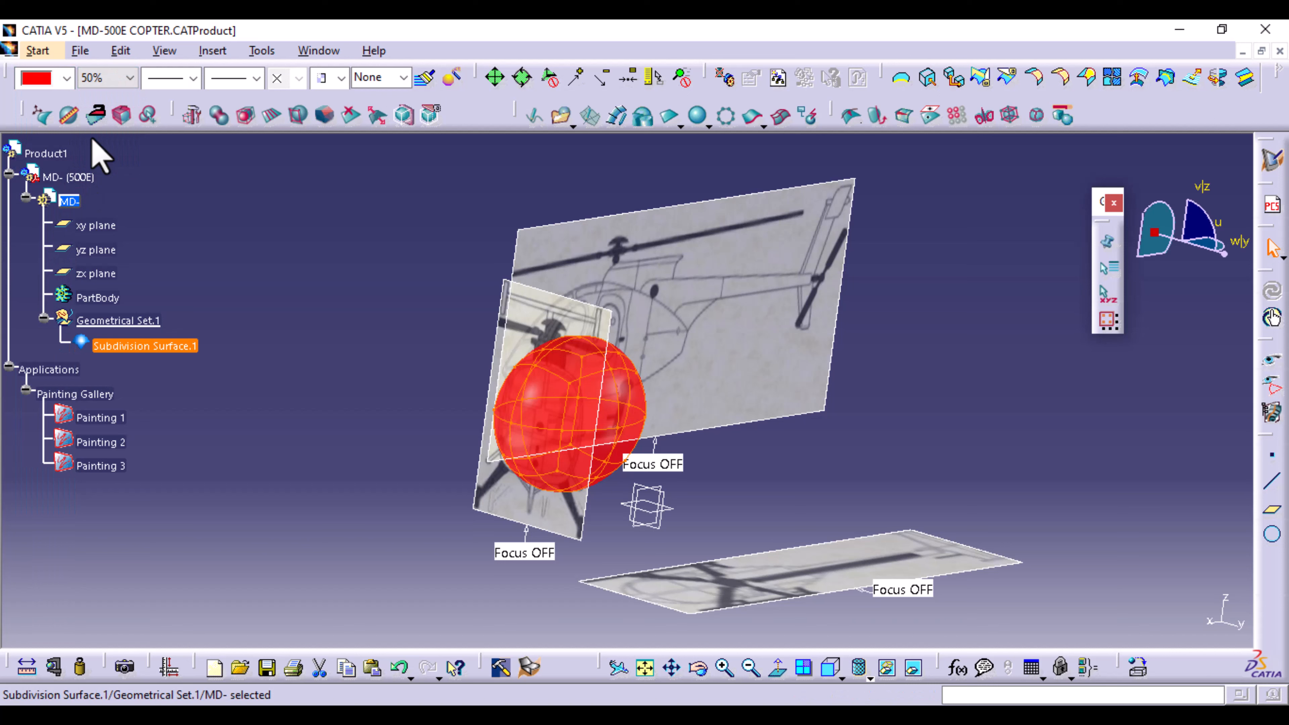
{"action": "left_click", "coordinate": [414, 287]}
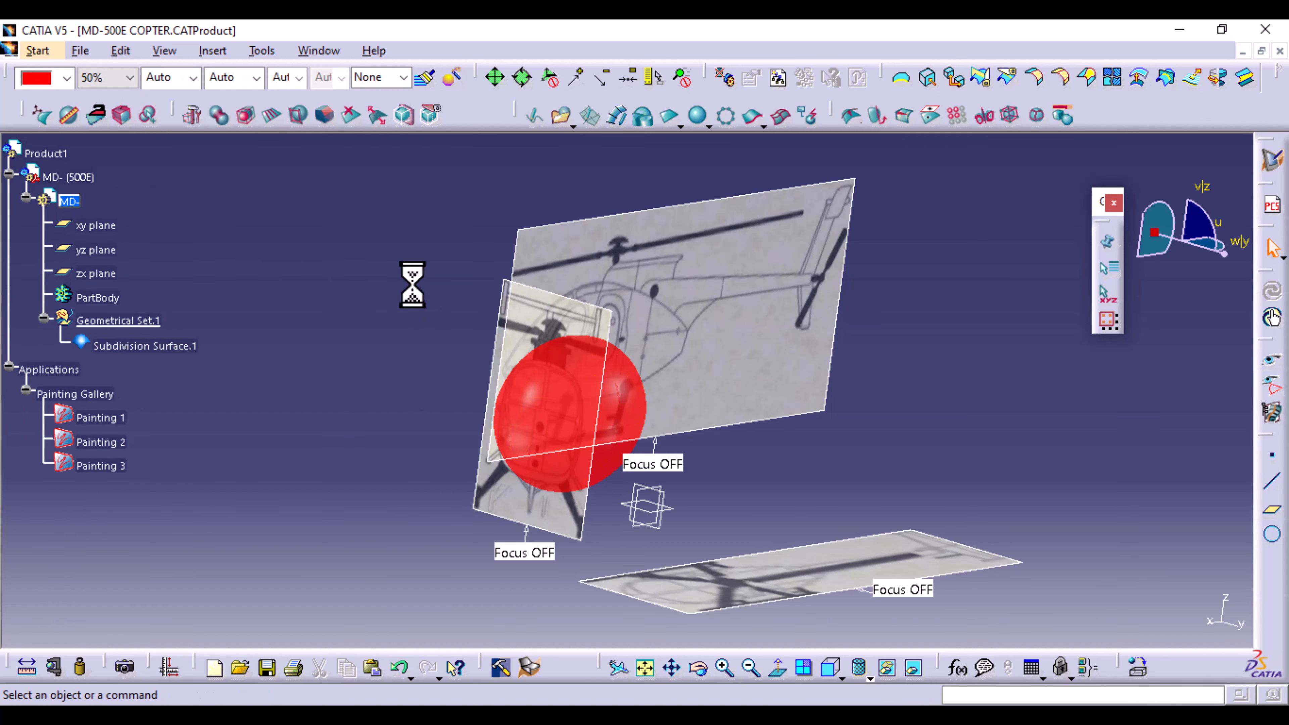
Align the view squarely with the side-view painting using Right View and open Subdivision Surface.1 for editing.
{"action": "middle_click_drag", "start_coordinate": [791, 437], "coordinate": [645, 478]}
{"action": "mouse_move", "coordinate": [491, 259]}
{"action": "middle_mouse_down"}
{"action": "mouse_move", "coordinate": [491, 304]}
{"action": "mouse_move", "coordinate": [489, 250]}
{"action": "middle_mouse_up"}
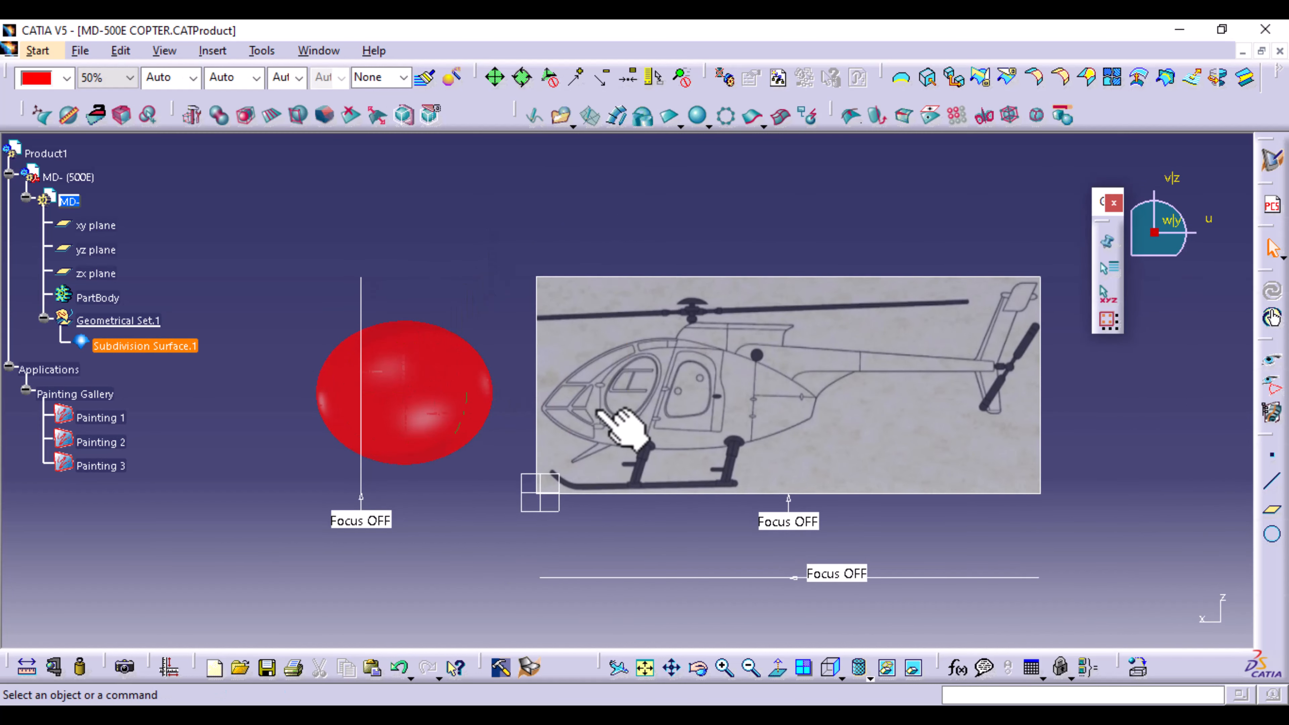
{"action": "key", "text": "F8"}
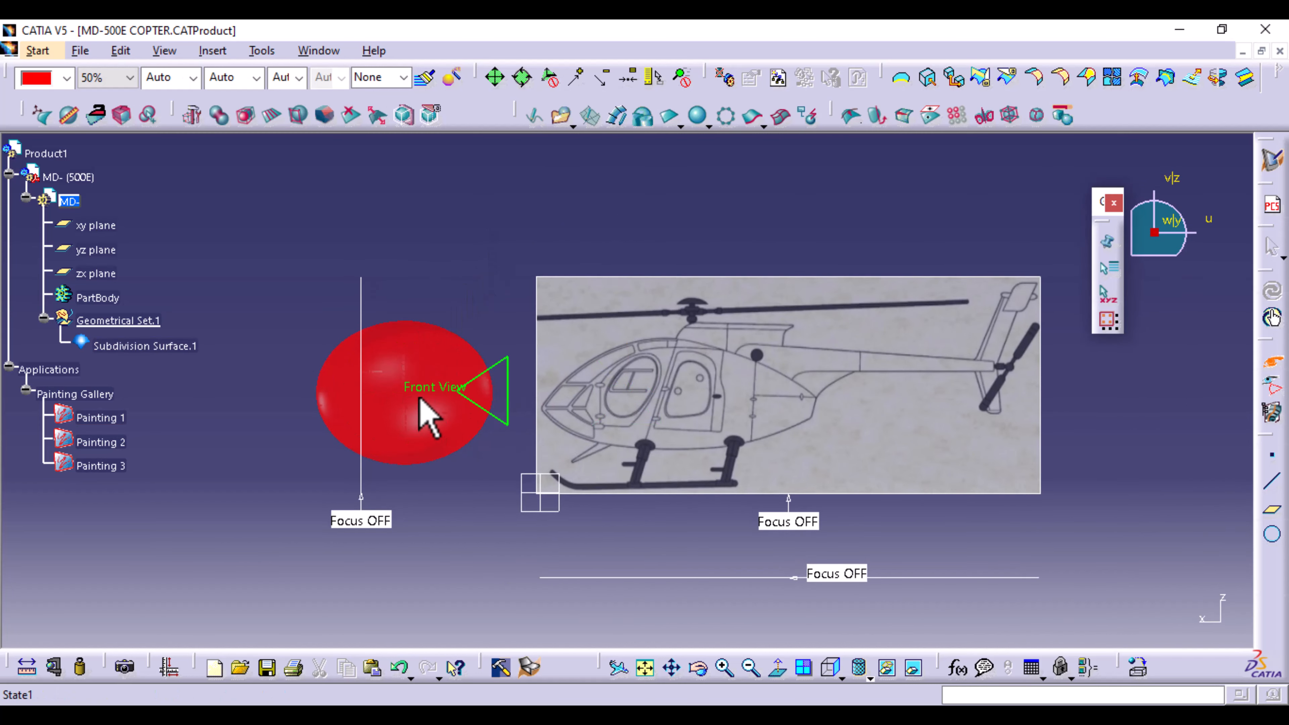
{"action": "left_click", "coordinate": [477, 404]}
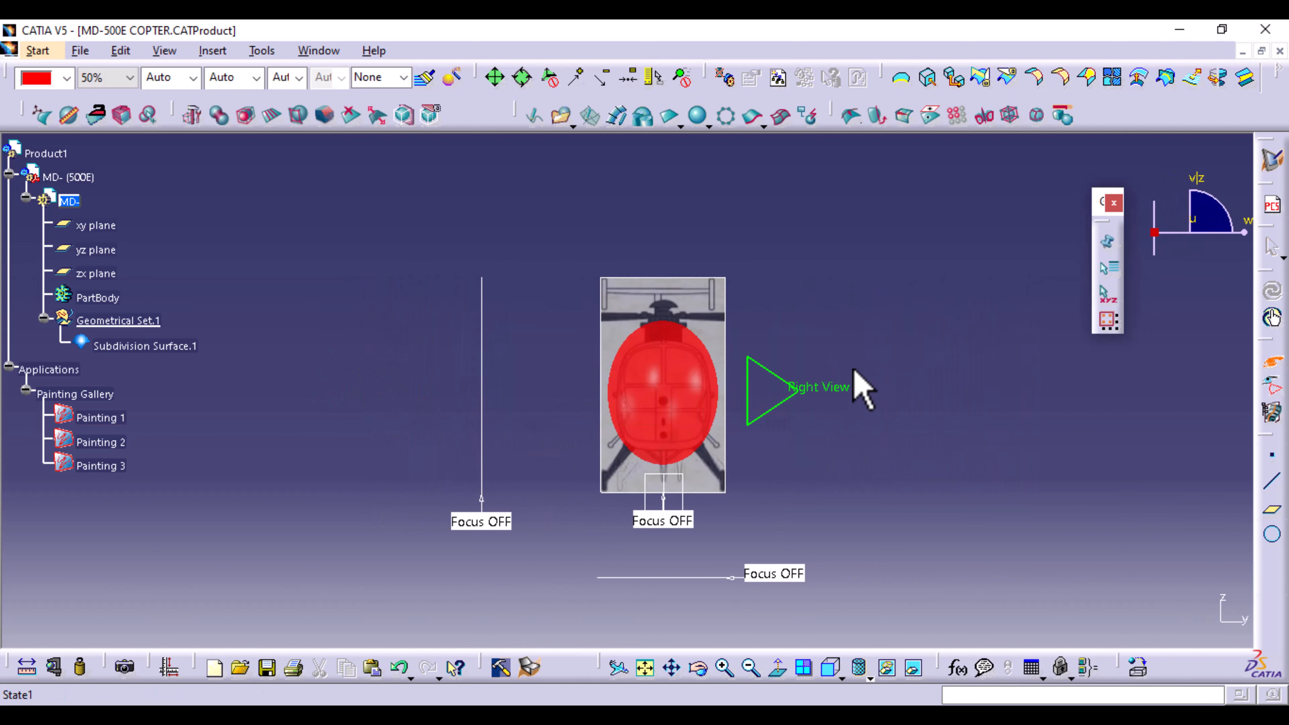
{"action": "left_click", "coordinate": [834, 394]}
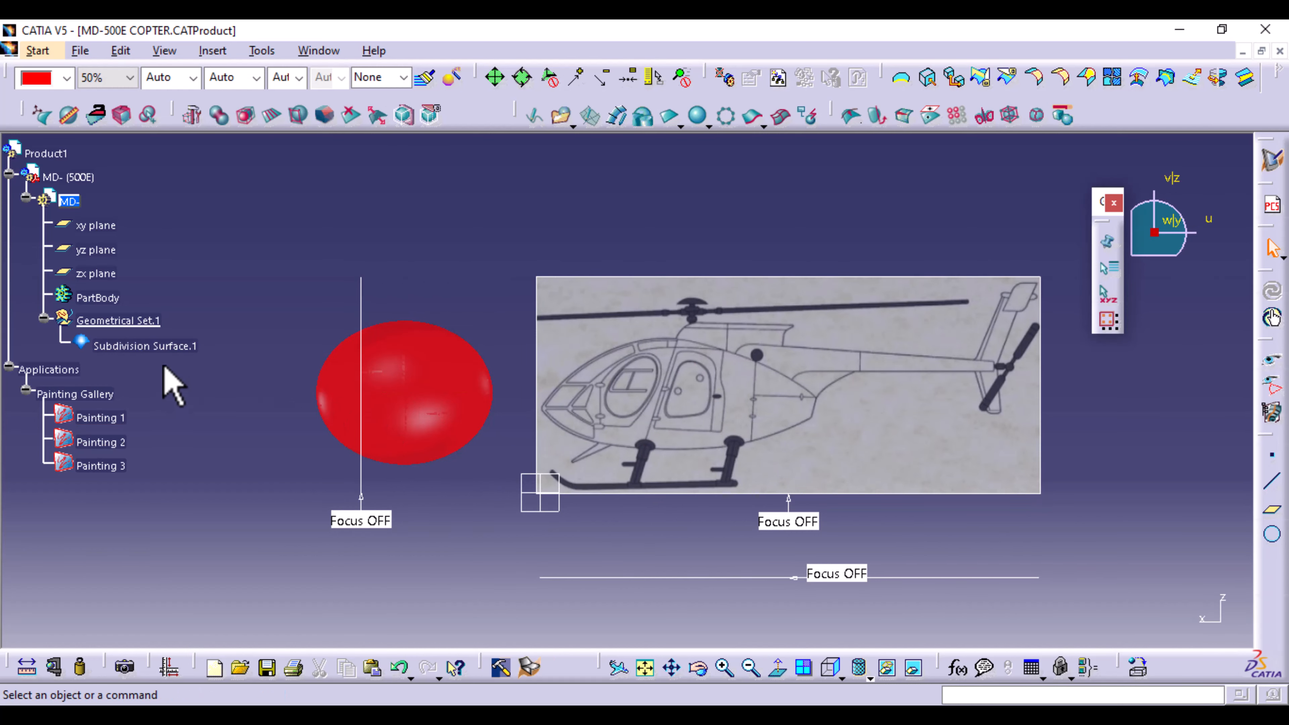
{"action": "double_click", "coordinate": [172, 346]}
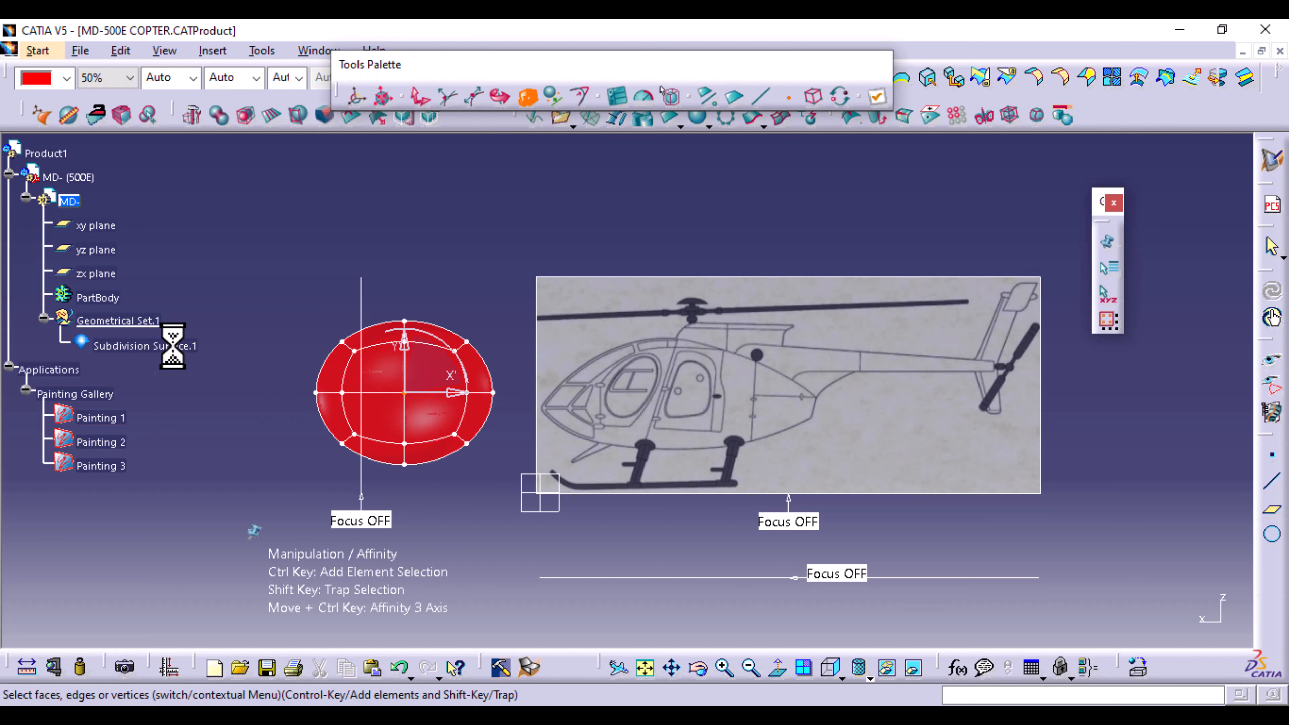
{"action": "key", "text": "Escape"}
{"action": "left_click", "coordinate": [307, 294]}
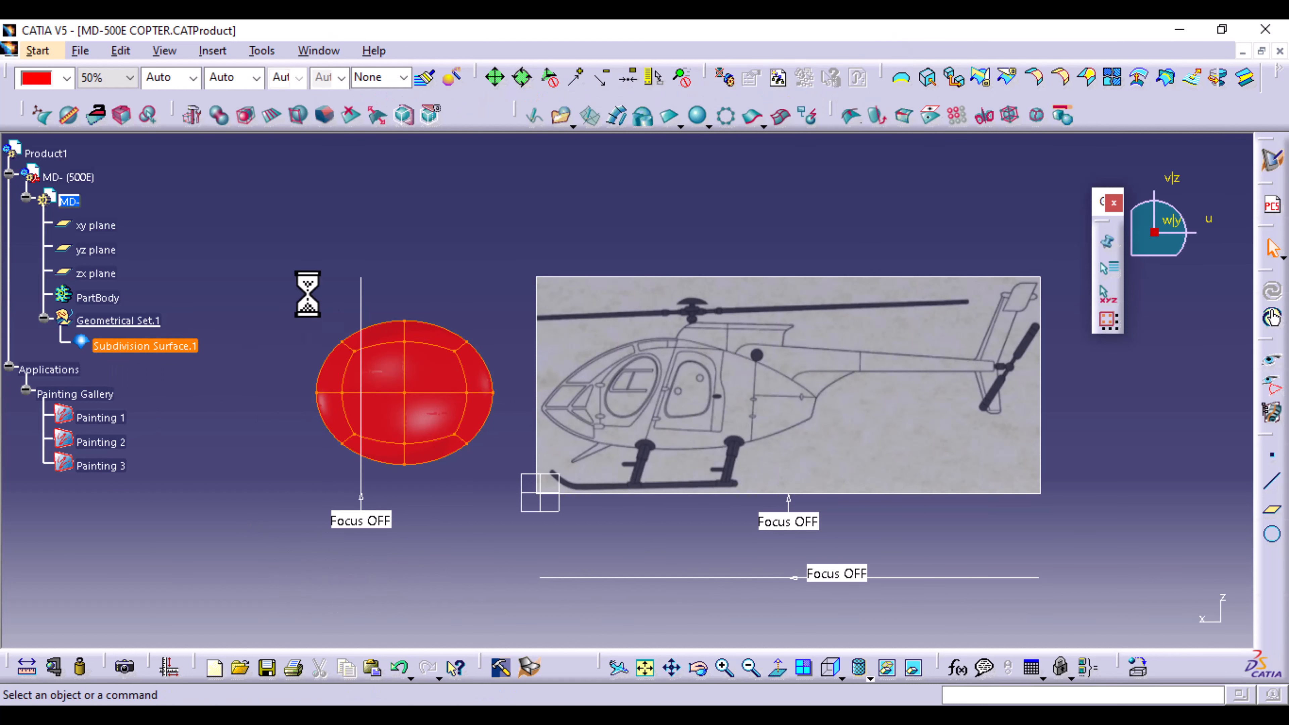
{"action": "left_click", "coordinate": [122, 347]}
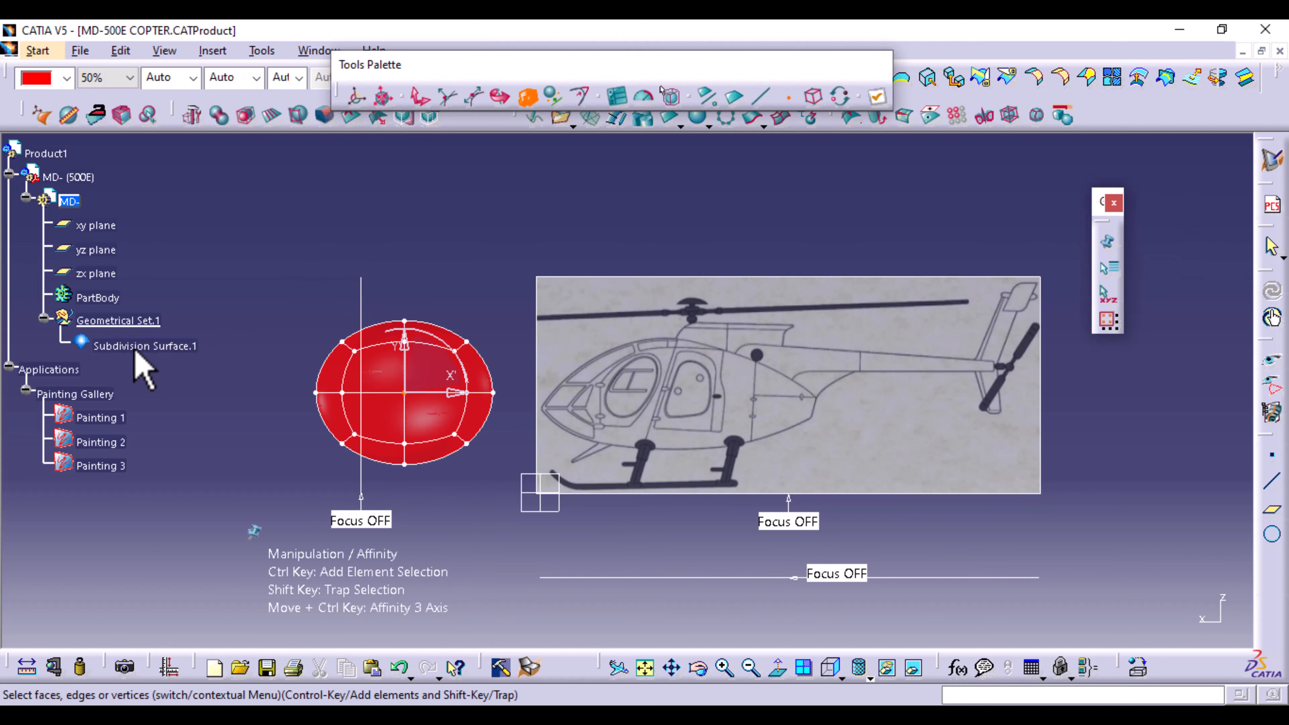
Try to translate the surface toward the side-view painting with Translation and undo the move.
{"action": "left_click", "coordinate": [420, 96]}
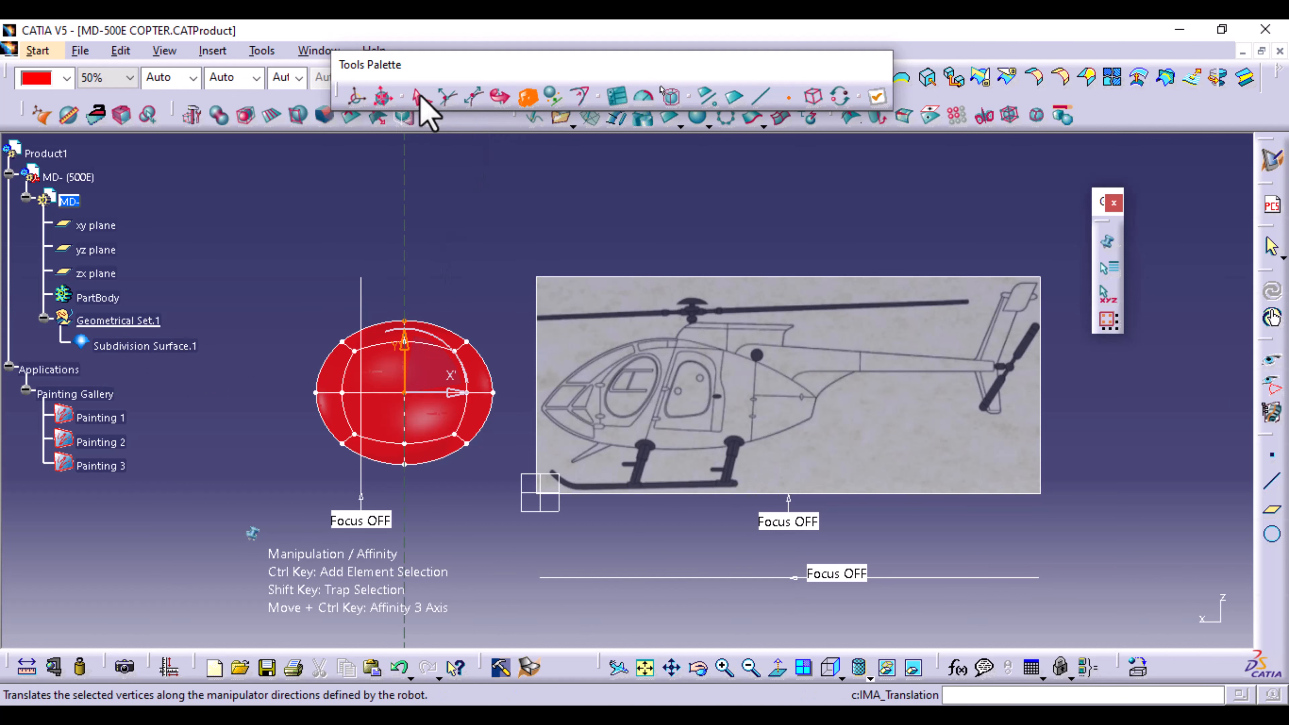
{"action": "left_click_drag", "start_coordinate": [426, 396], "coordinate": [616, 382]}
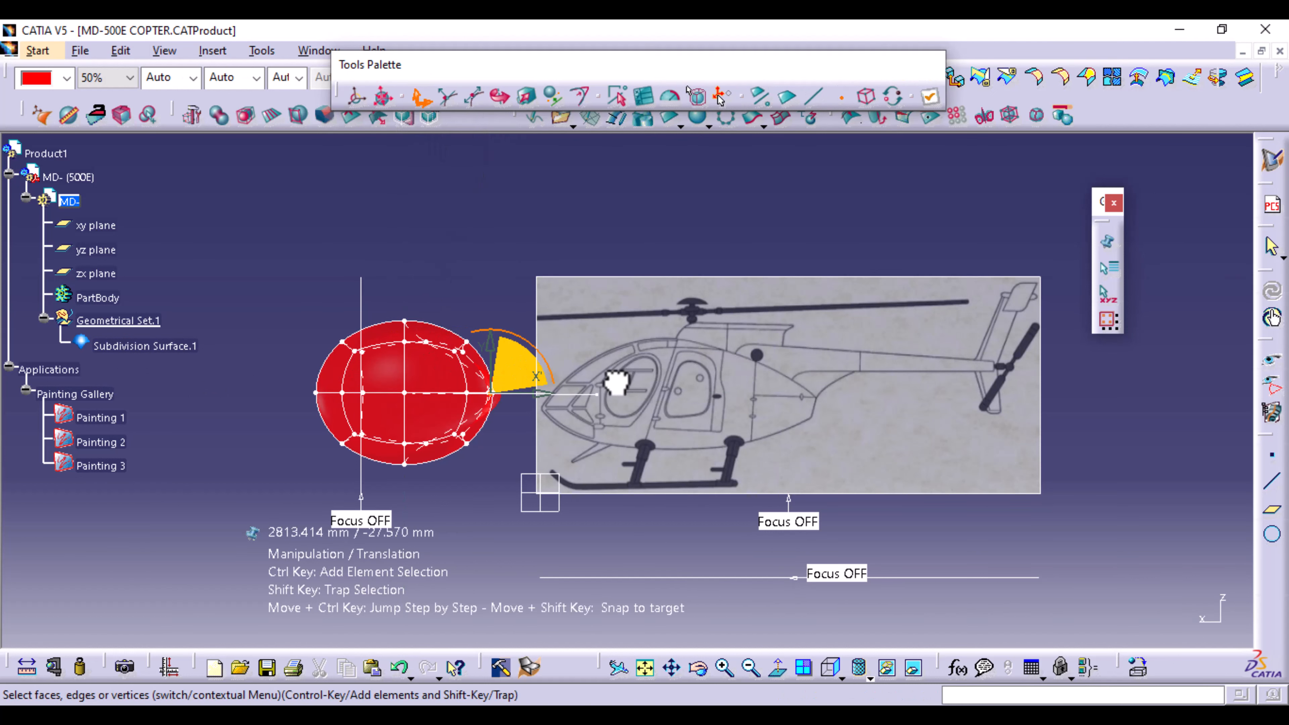
{"action": "left_click", "coordinate": [399, 667]}
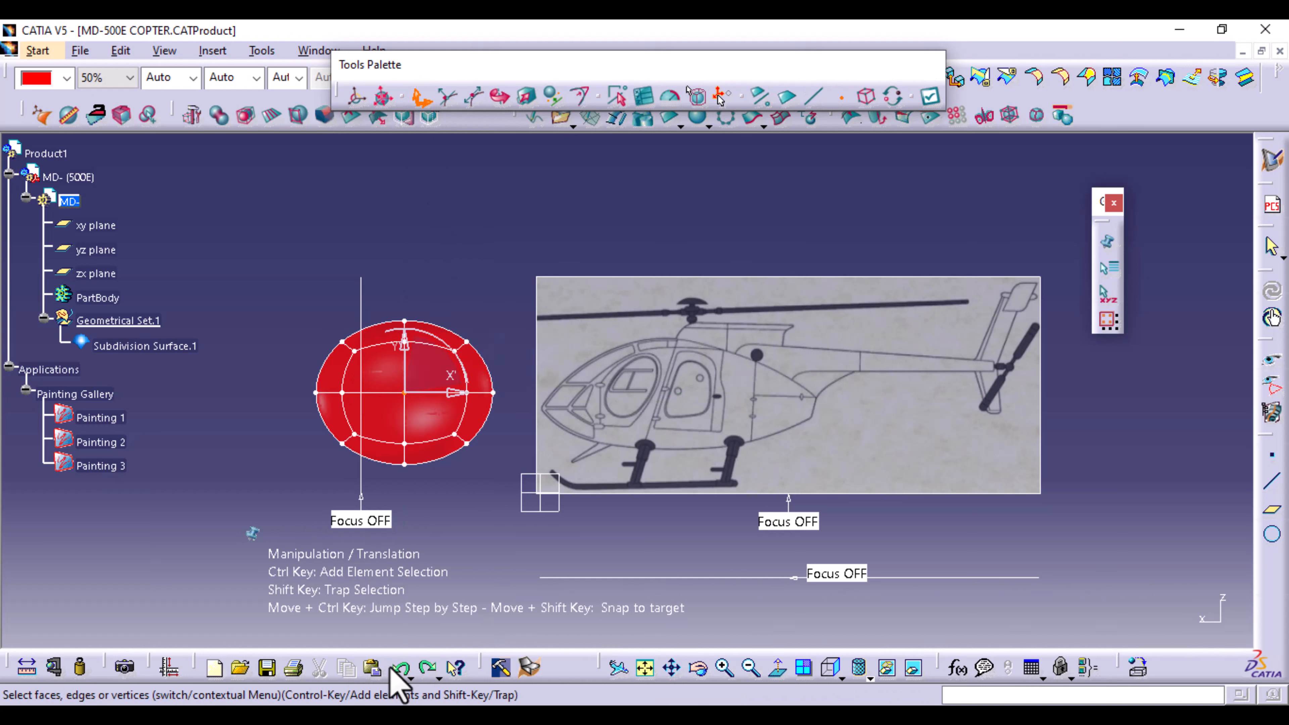
Select all of the surface's control points and translate them sideways onto the cabin in the side-view painting.
{"action": "left_click", "coordinate": [866, 96]}
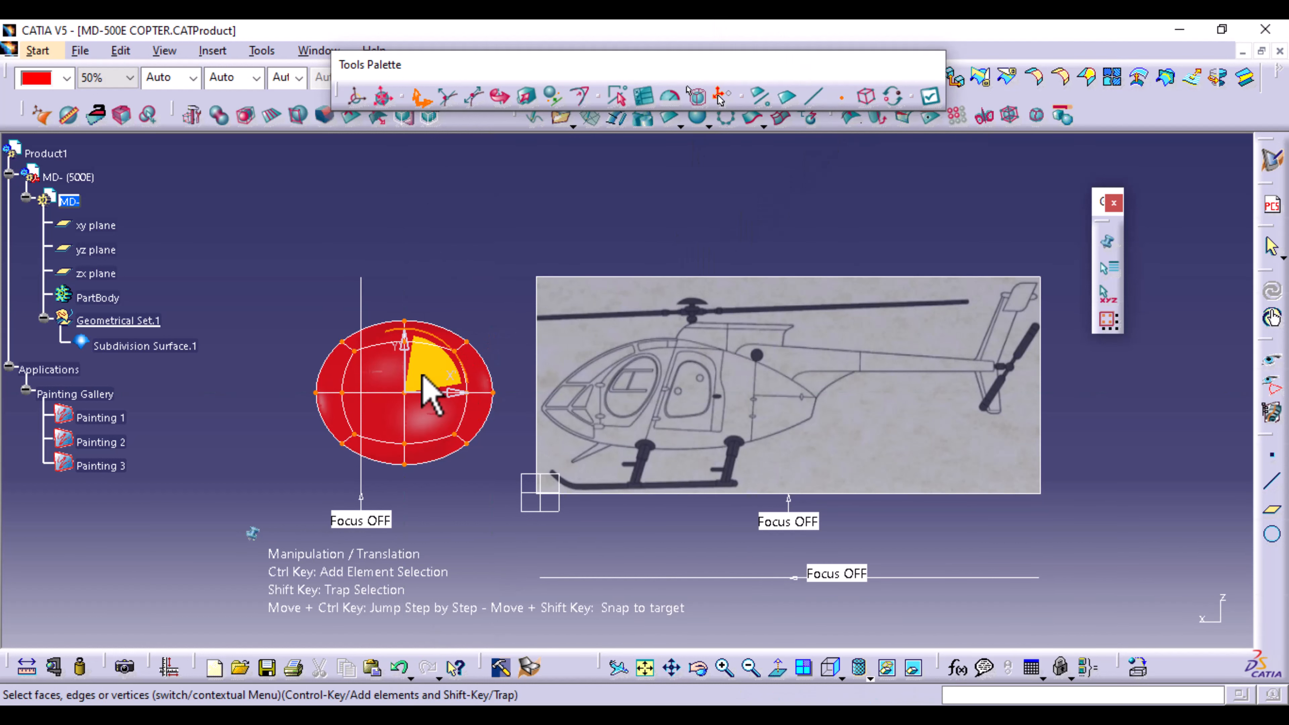
{"action": "left_click_drag", "start_coordinate": [427, 379], "coordinate": [683, 378]}
{"action": "middle_click_drag", "start_coordinate": [836, 527], "coordinate": [726, 378]}
{"action": "left_click", "coordinate": [700, 571]}
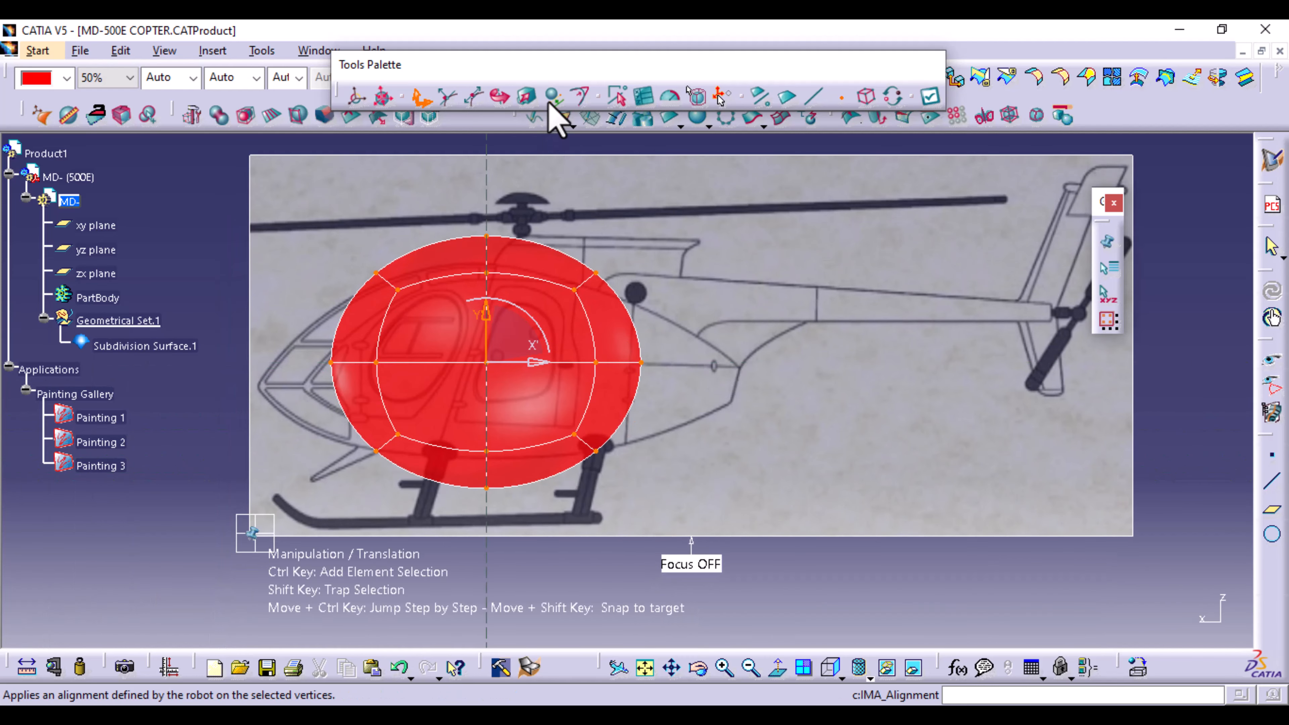
Stretch the surface with Affinity to about 4392 mm in X and translate it down over the fuselage outline.
{"action": "left_click", "coordinate": [527, 95]}
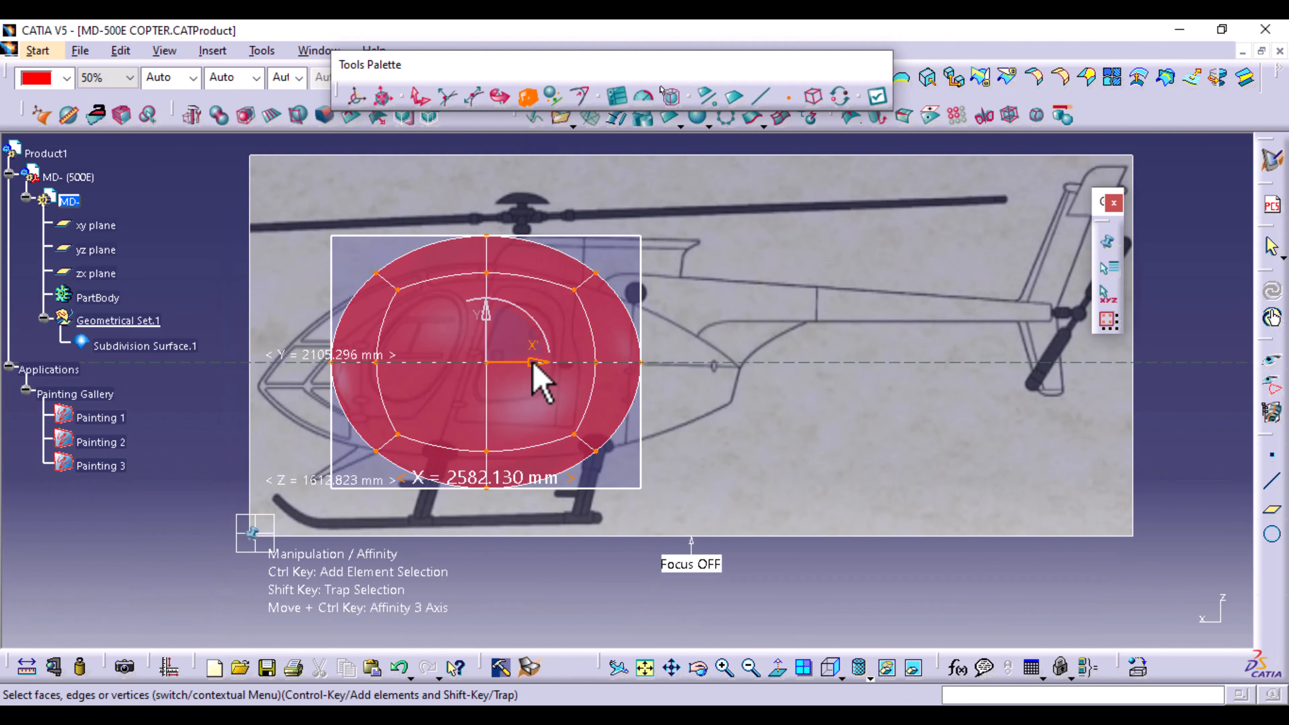
{"action": "left_click_drag", "start_coordinate": [535, 365], "coordinate": [567, 375]}
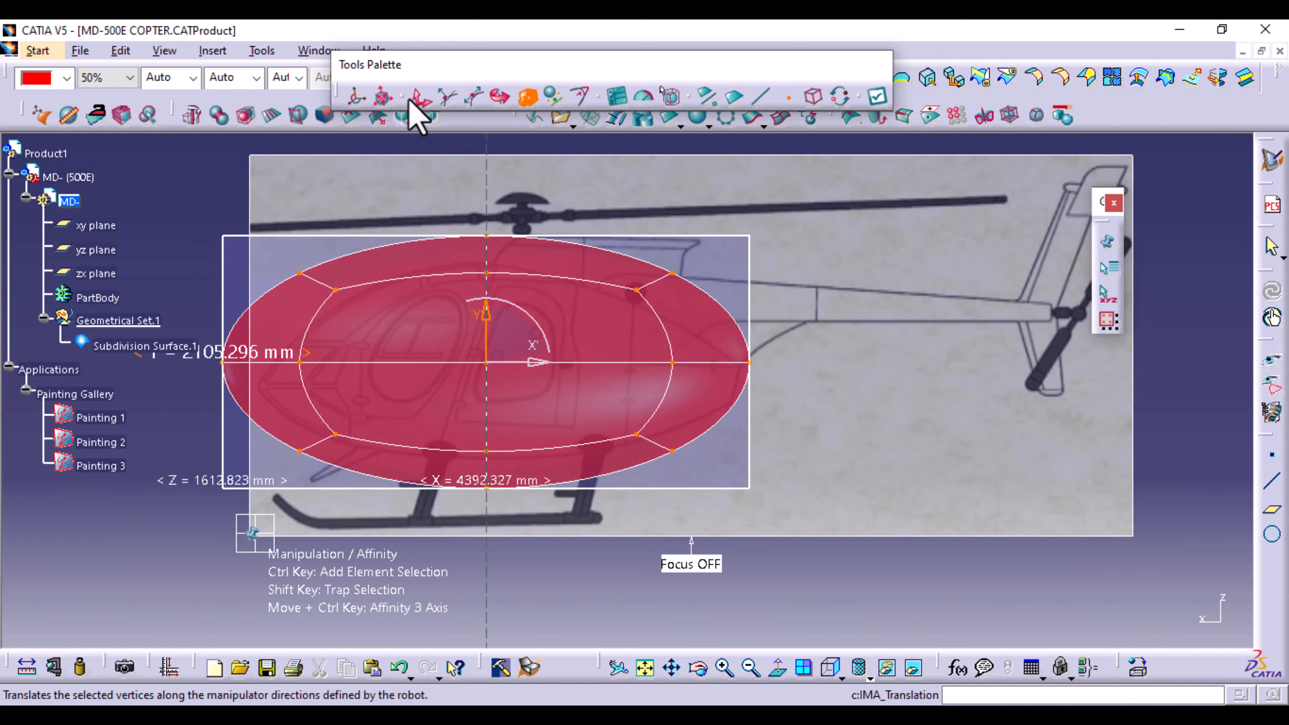
{"action": "left_click", "coordinate": [417, 93]}
{"action": "left_click_drag", "start_coordinate": [503, 360], "coordinate": [521, 384]}
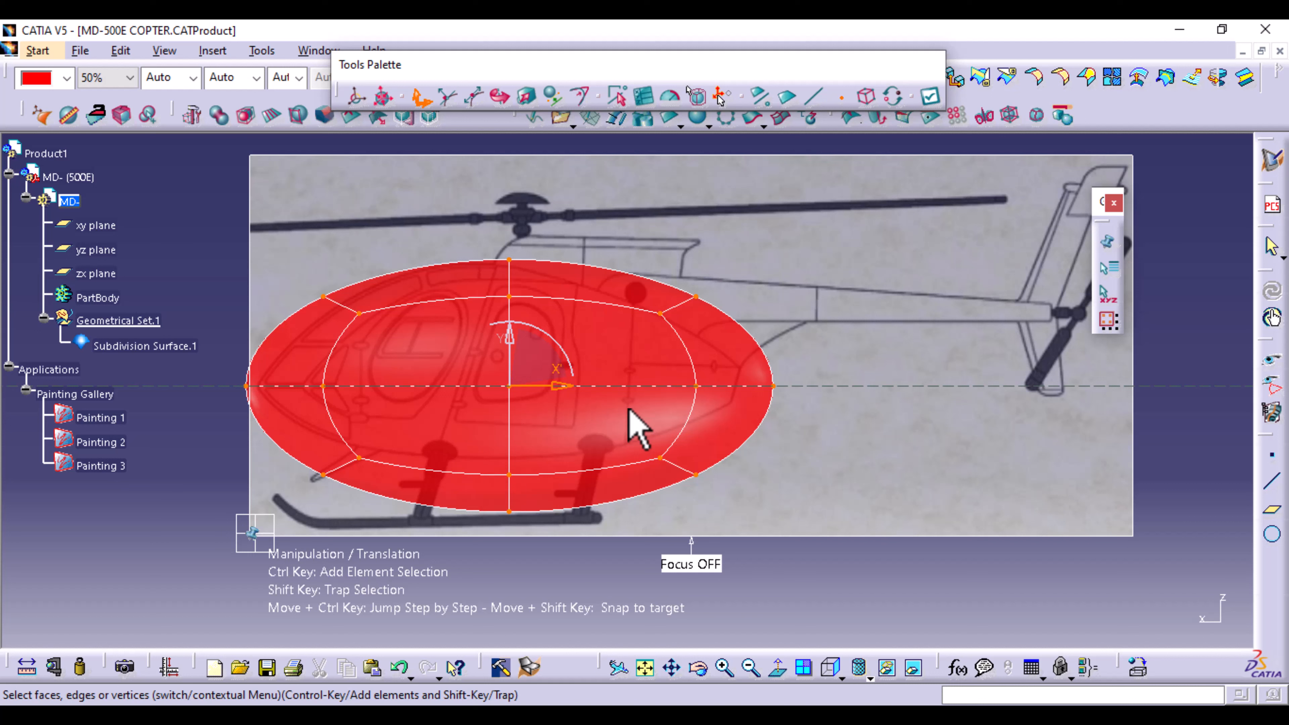
{"action": "left_click", "coordinate": [209, 253]}
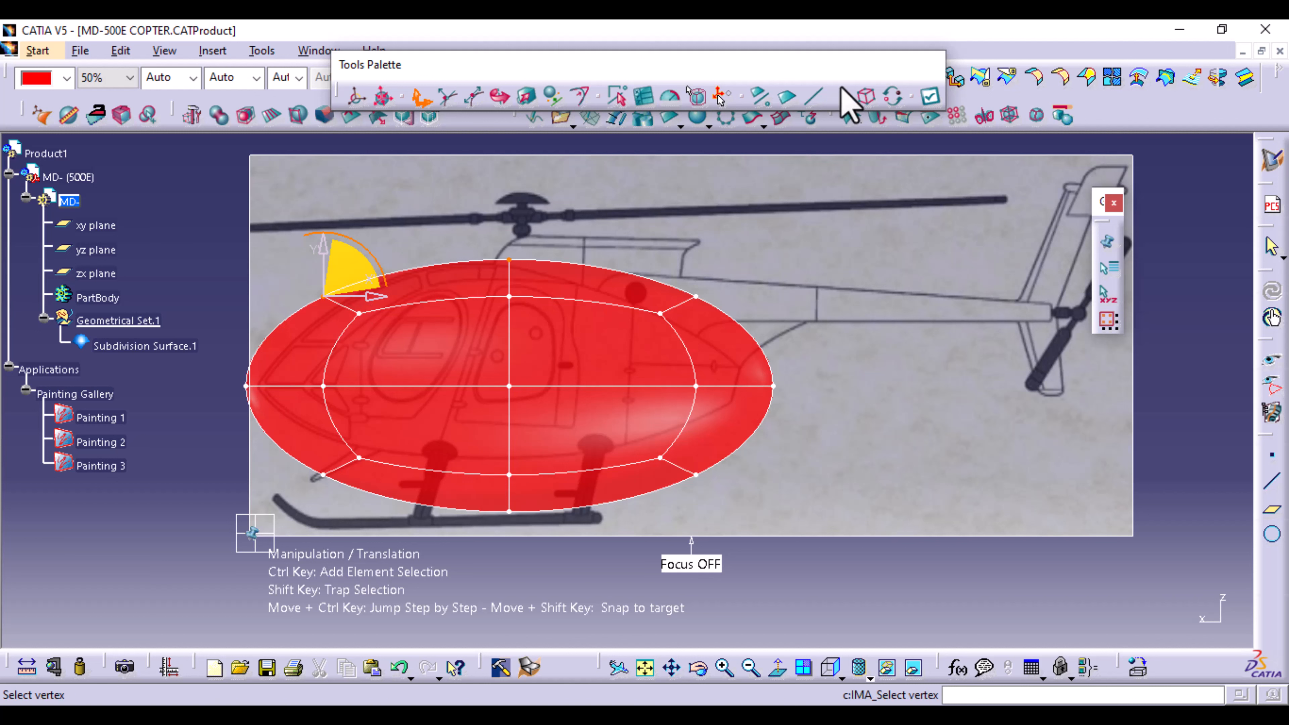
{"action": "left_click", "coordinate": [866, 96]}
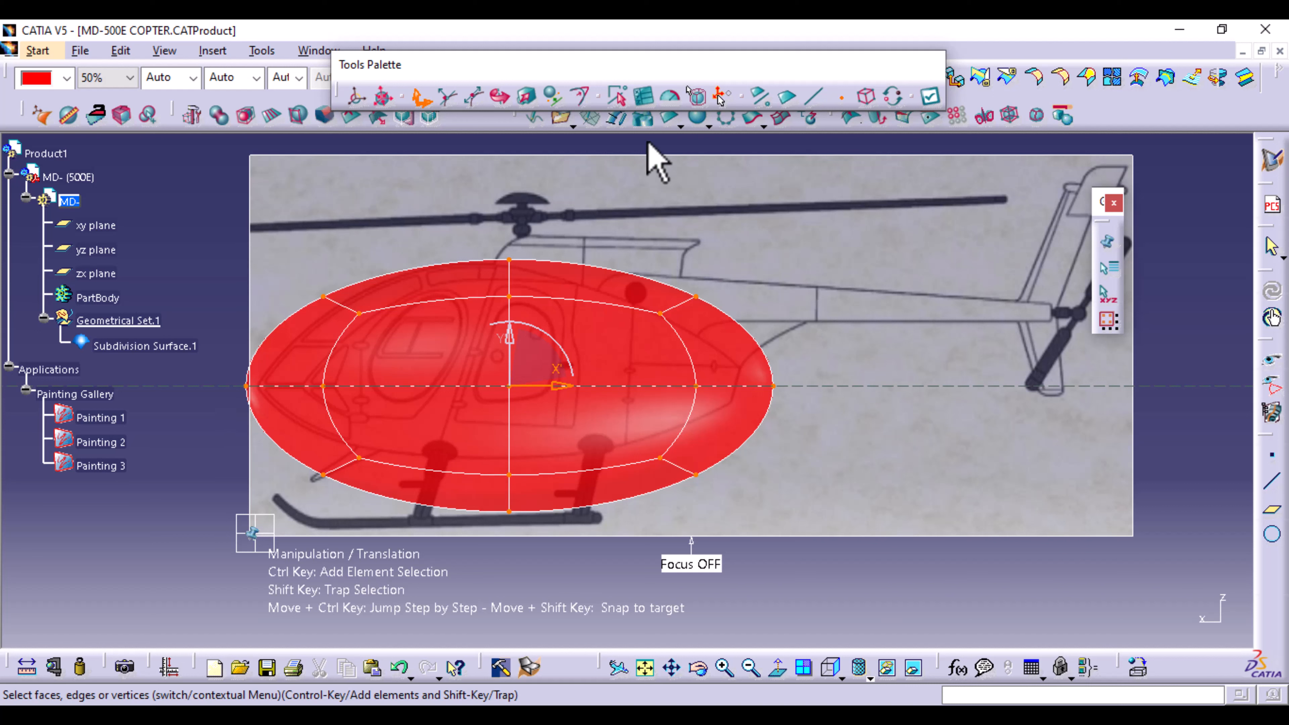
{"action": "left_click", "coordinate": [932, 99]}
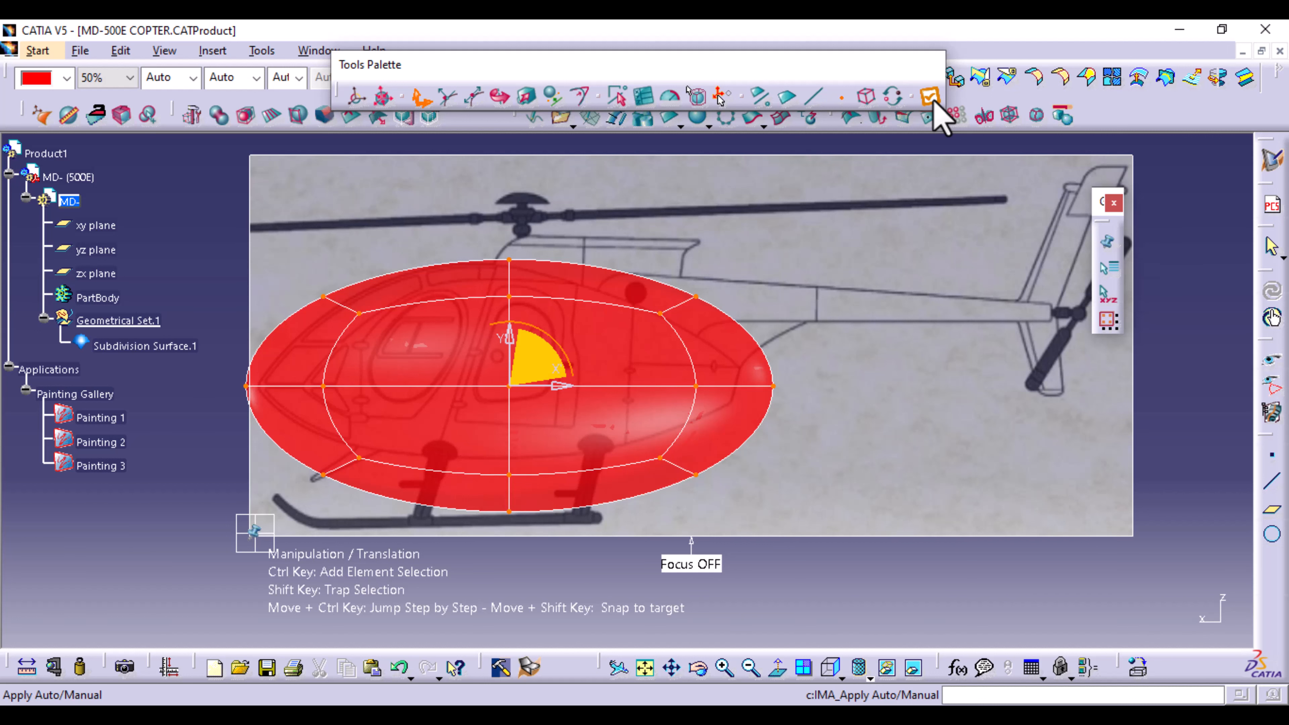
{"action": "left_click", "coordinate": [930, 96]}
Save the part as MD- of type CATPart in the PART folder and accept updating its links.
{"action": "key", "text": "ctrl+s"}
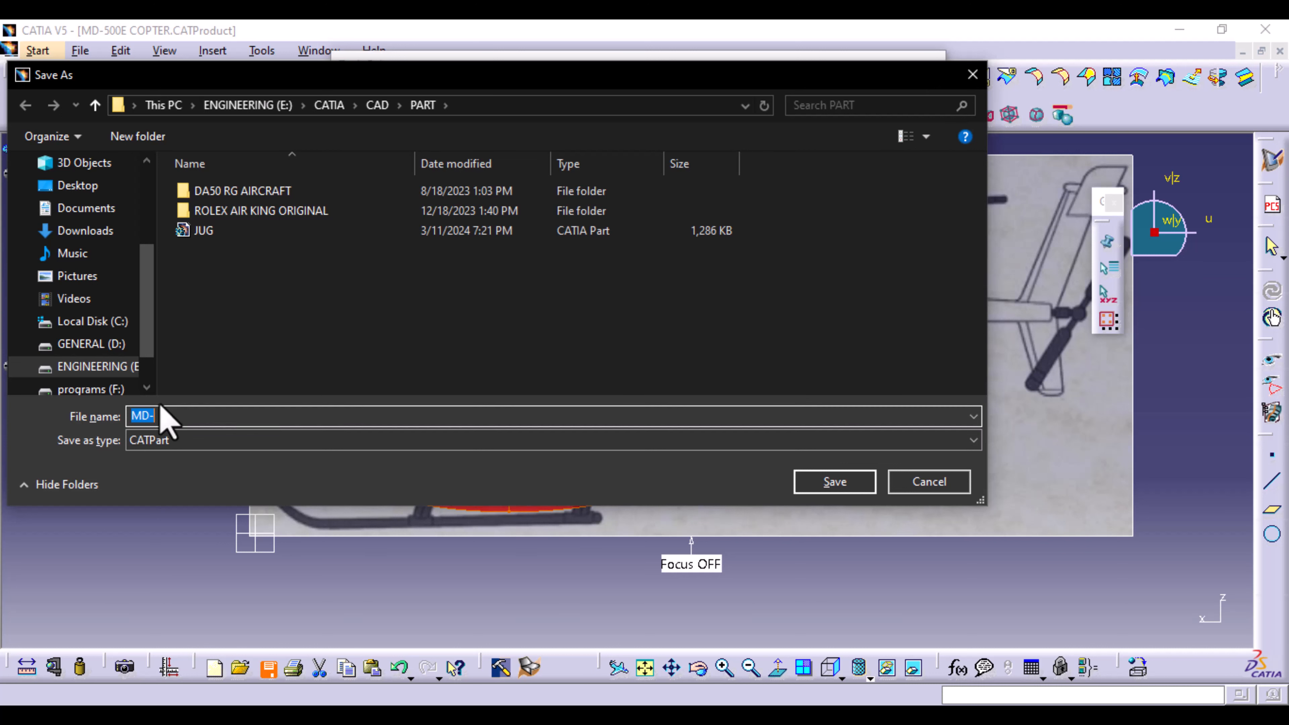
{"action": "type", "text": "5"}
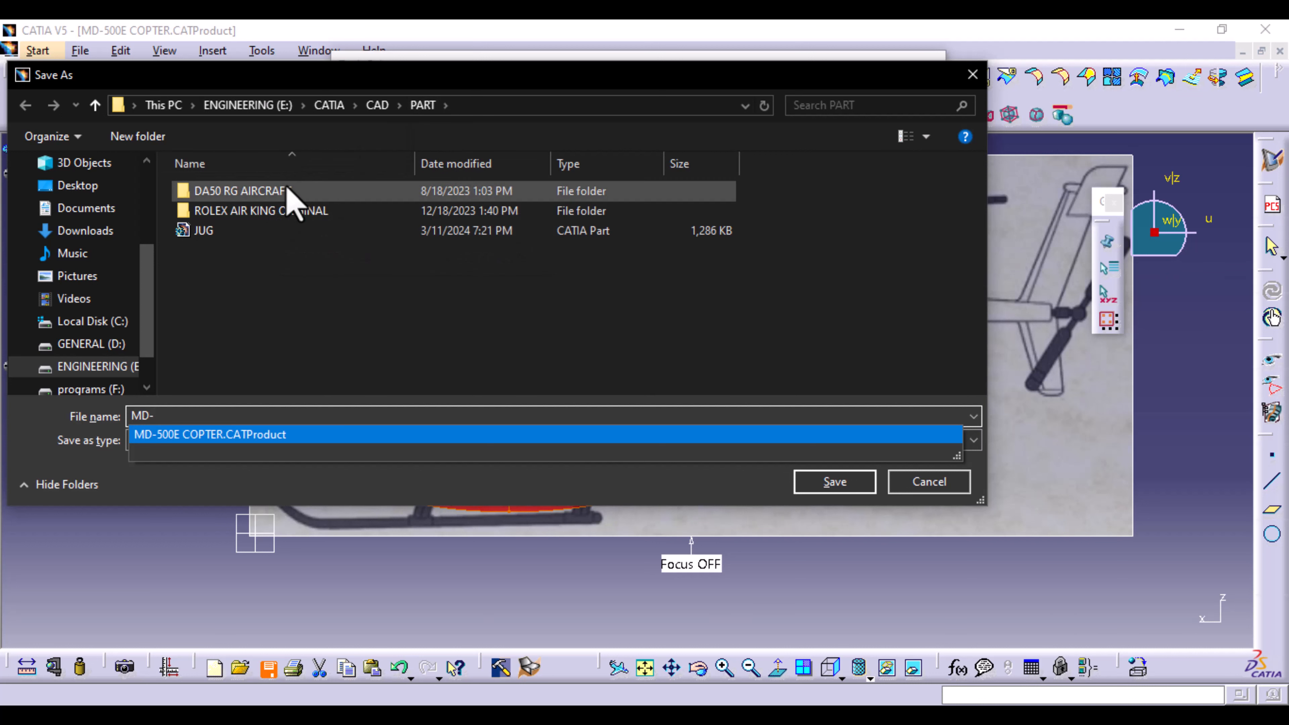
{"action": "left_click", "coordinate": [854, 481]}
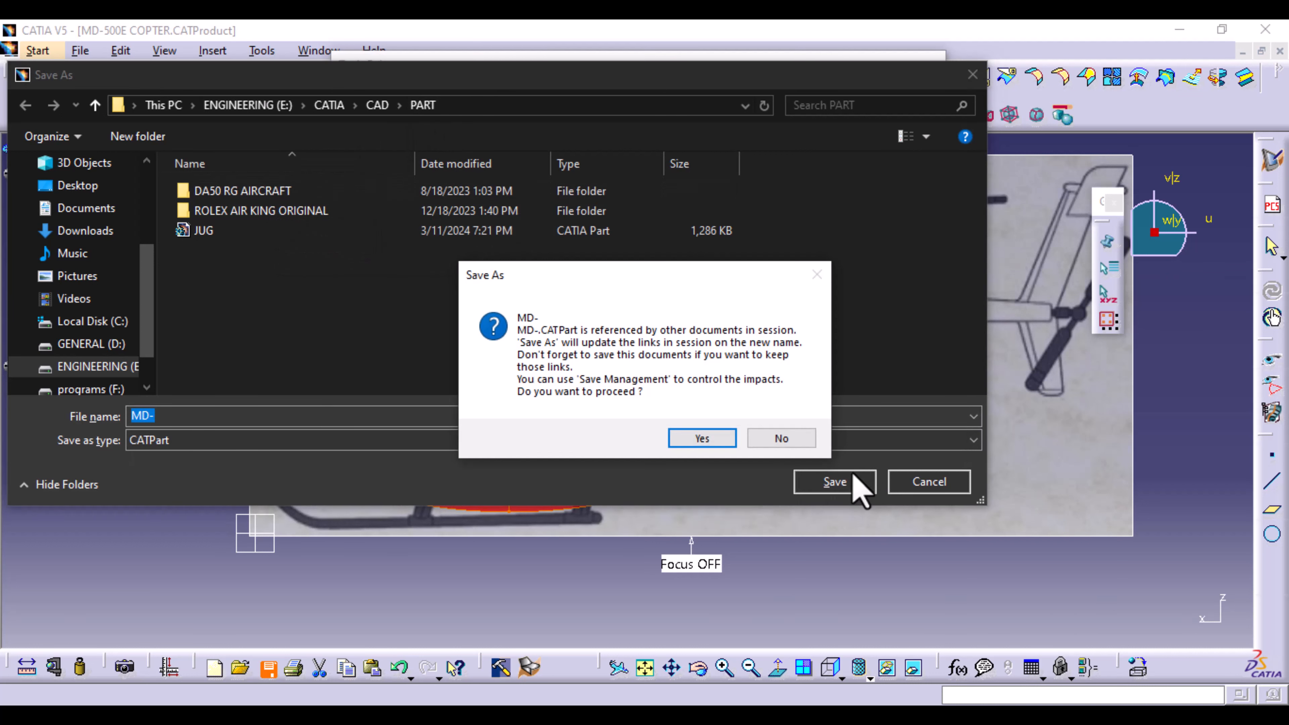
{"action": "left_click", "coordinate": [701, 438]}
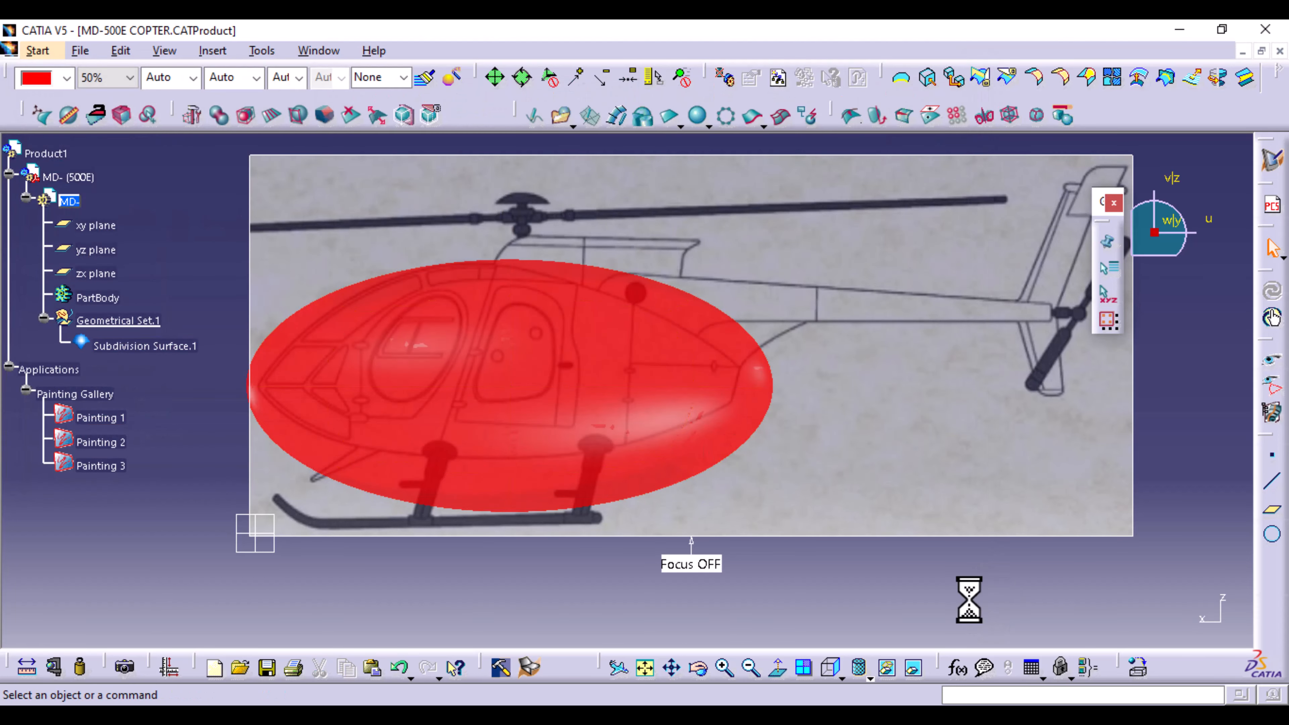
Reopen Subdivision Surface.1 and nudge all its control points slightly toward the nose and upward over the fuselage outline.
{"action": "double_click", "coordinate": [152, 345]}
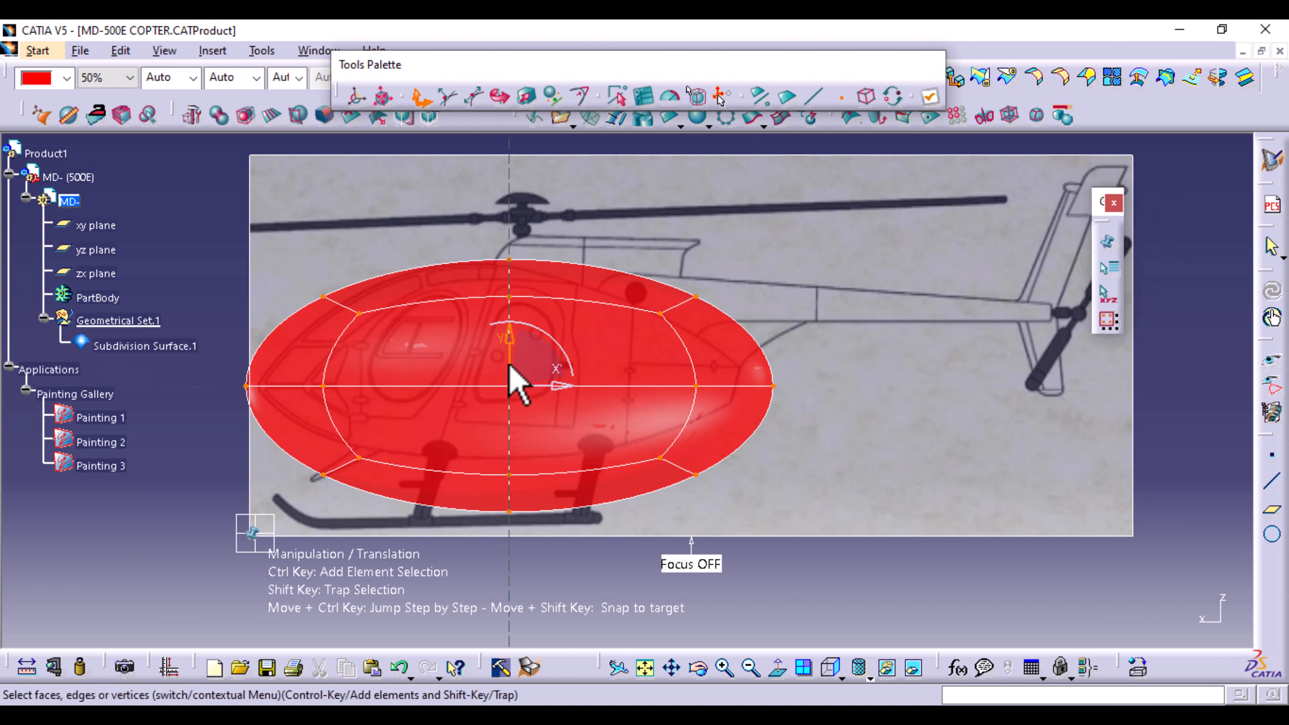
{"action": "mouse_move", "coordinate": [529, 363]}
{"action": "left_mouse_down"}
{"action": "mouse_move", "coordinate": [538, 316]}
{"action": "mouse_move", "coordinate": [542, 370]}
{"action": "left_mouse_up"}
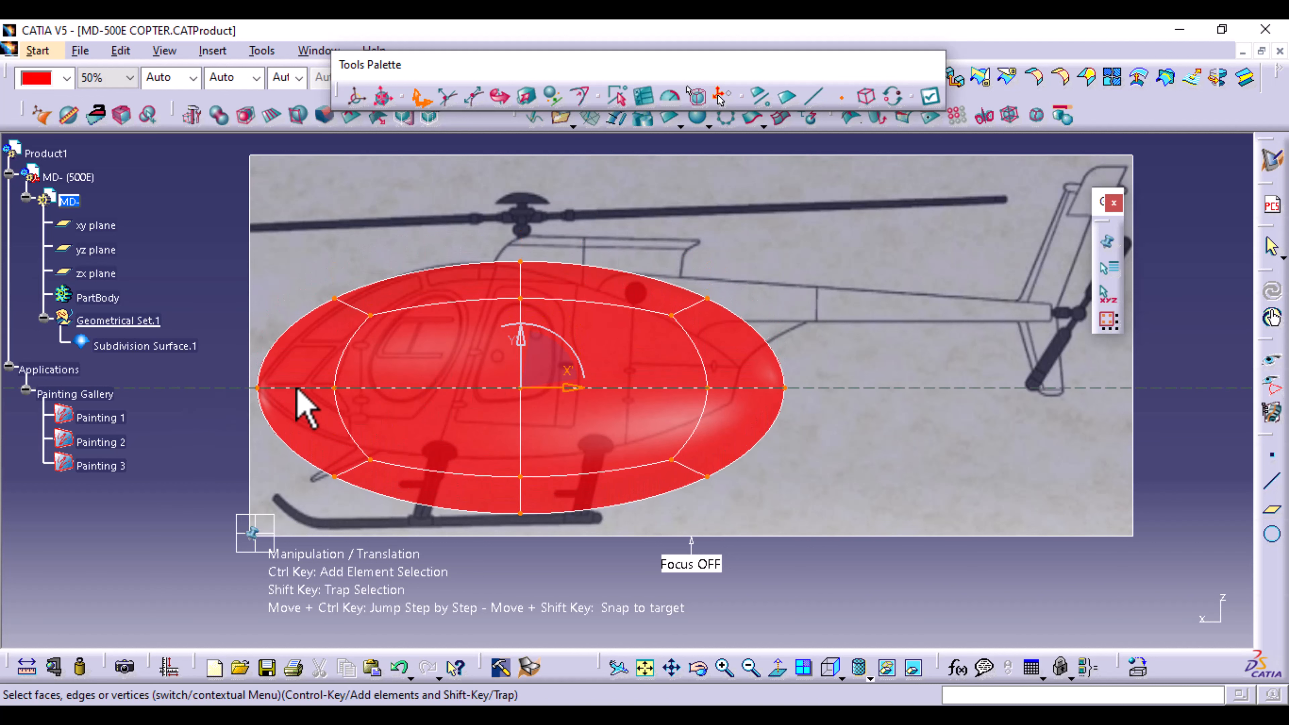
{"action": "left_click_drag", "start_coordinate": [562, 380], "coordinate": [542, 374]}
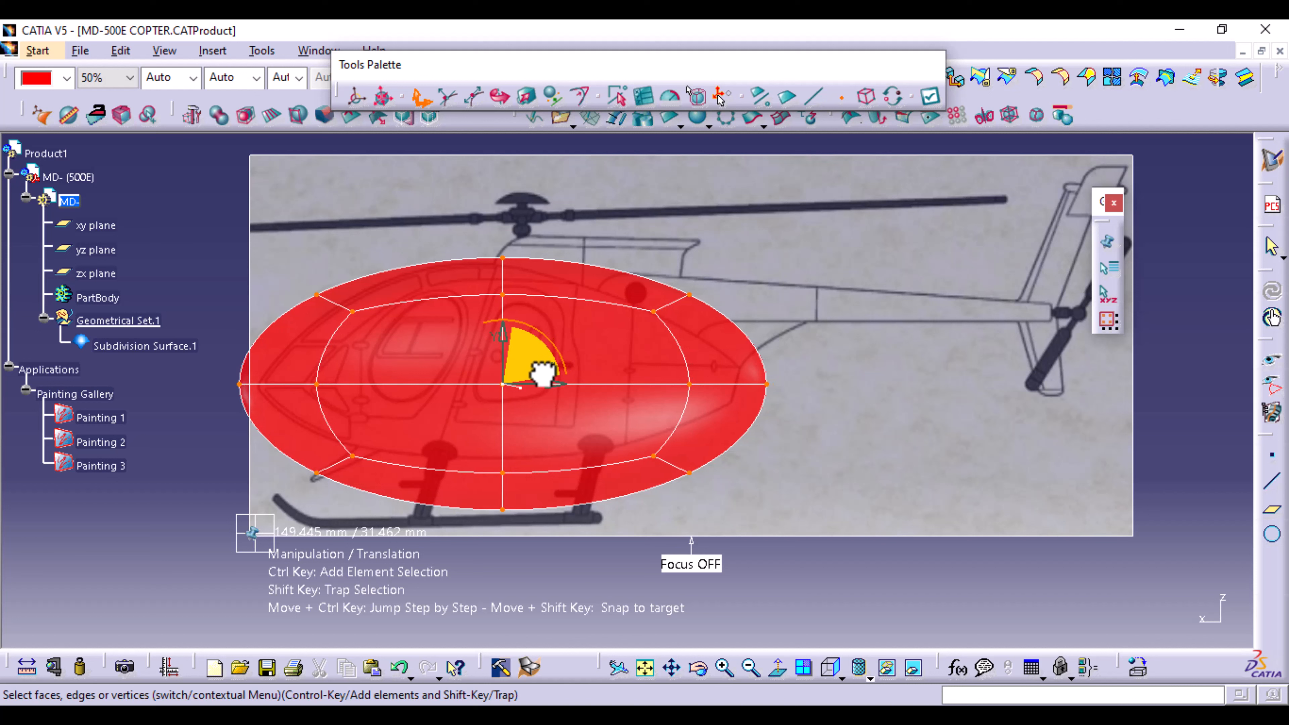
Rescale the surface with Affinity to about 4102 mm in X and 2141 mm in Y to fit the fuselage outline.
{"action": "left_click", "coordinate": [526, 97]}
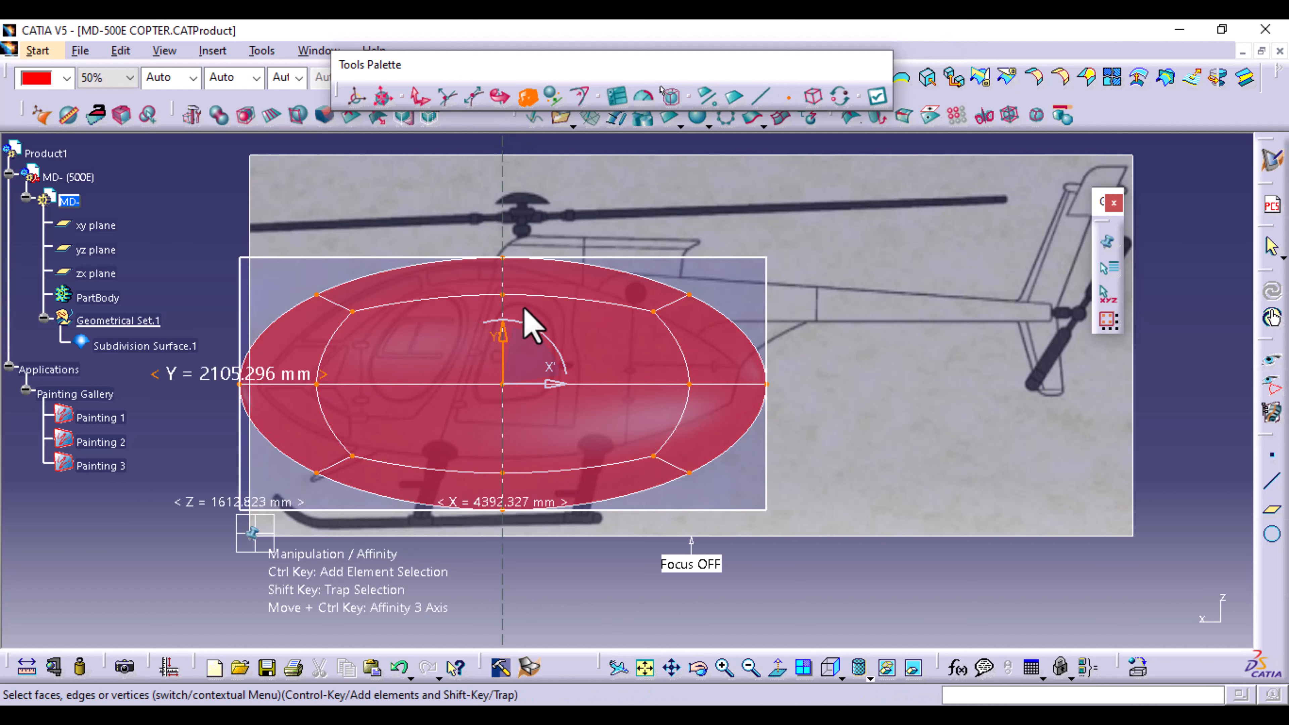
{"action": "left_click_drag", "start_coordinate": [564, 401], "coordinate": [560, 390]}
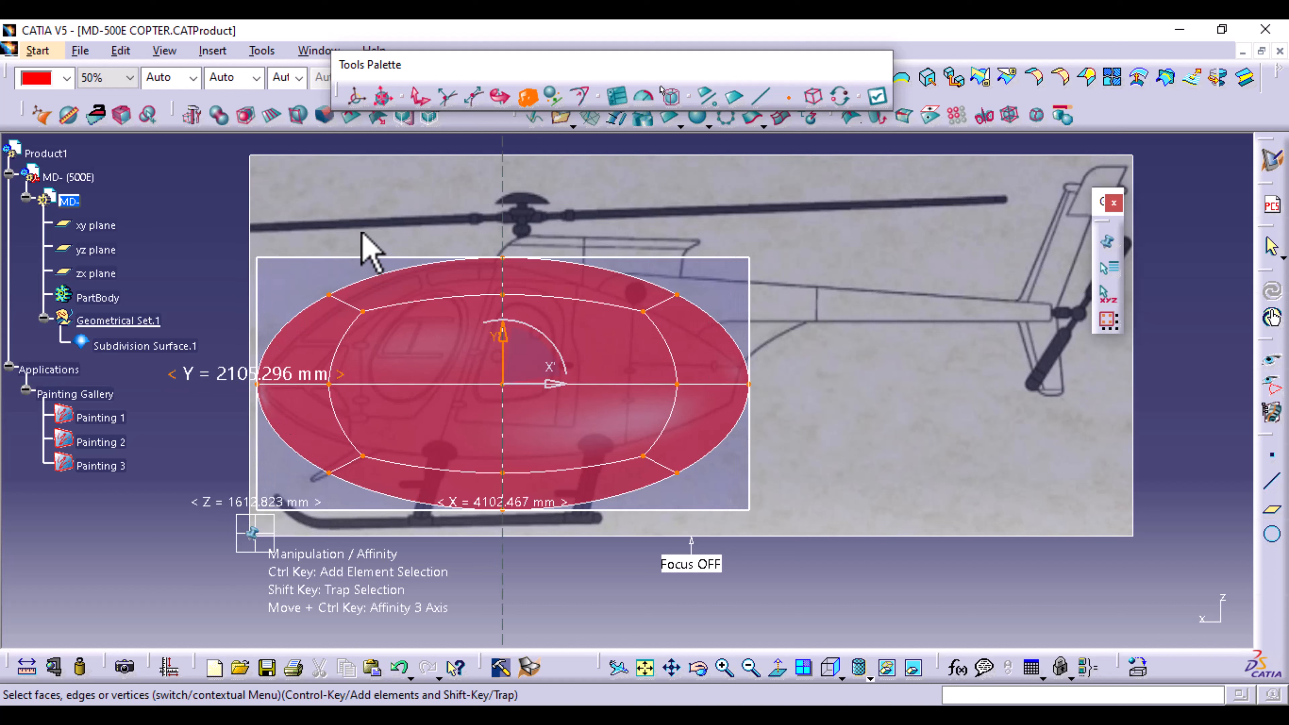
{"action": "mouse_move", "coordinate": [504, 326]}
{"action": "left_mouse_down"}
{"action": "mouse_move", "coordinate": [503, 348]}
{"action": "mouse_move", "coordinate": [504, 331]}
{"action": "left_mouse_up"}
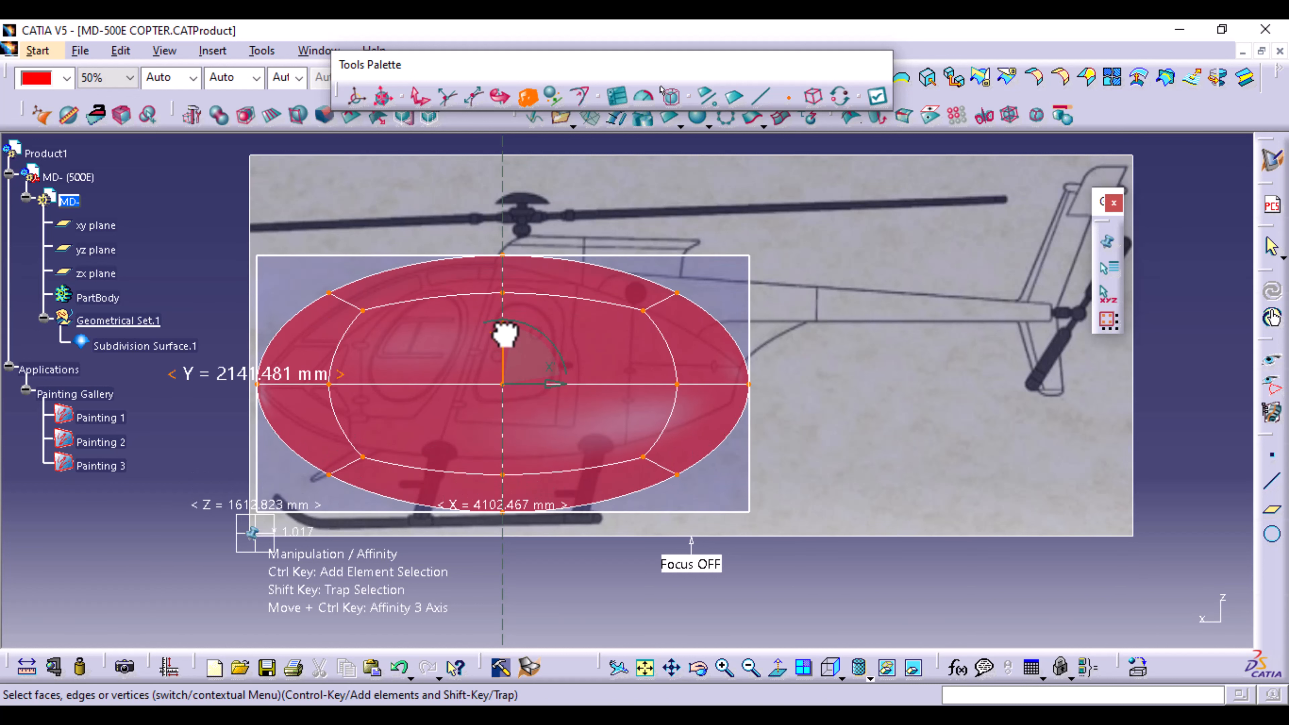
{"action": "left_click_drag", "start_coordinate": [504, 333], "coordinate": [503, 332]}
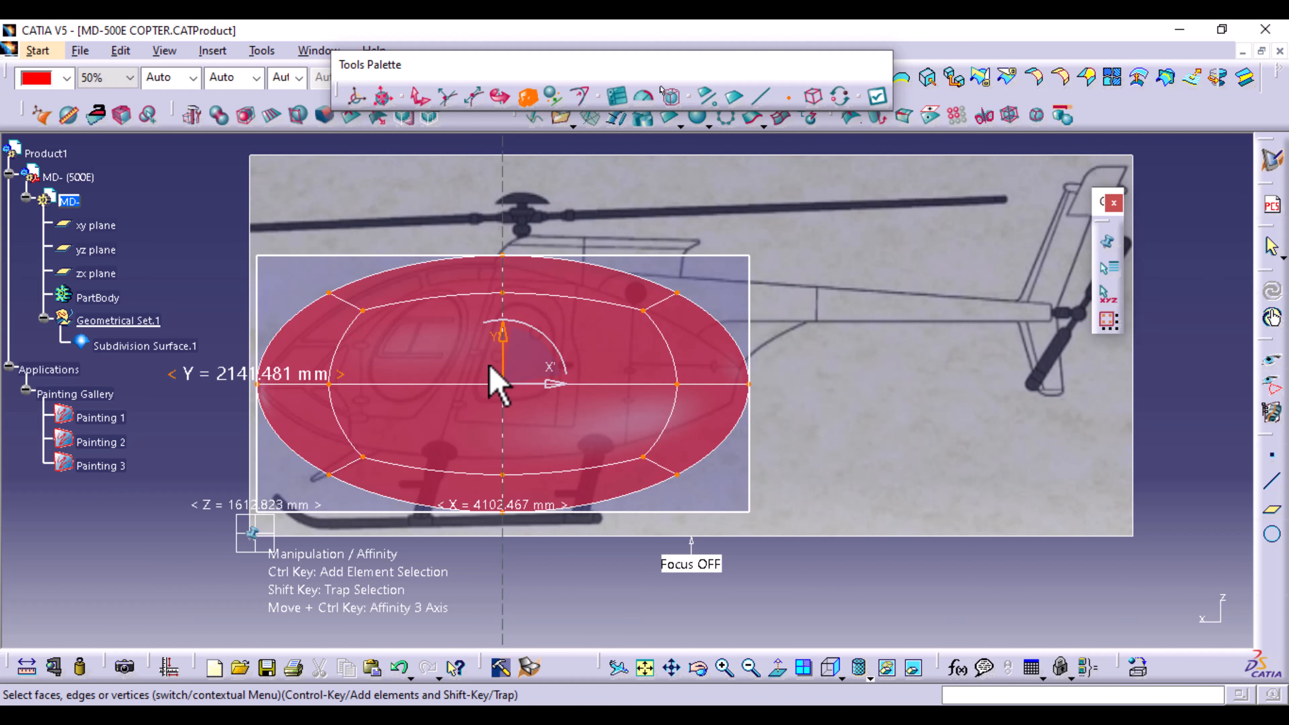
{"action": "left_click", "coordinate": [881, 98]}
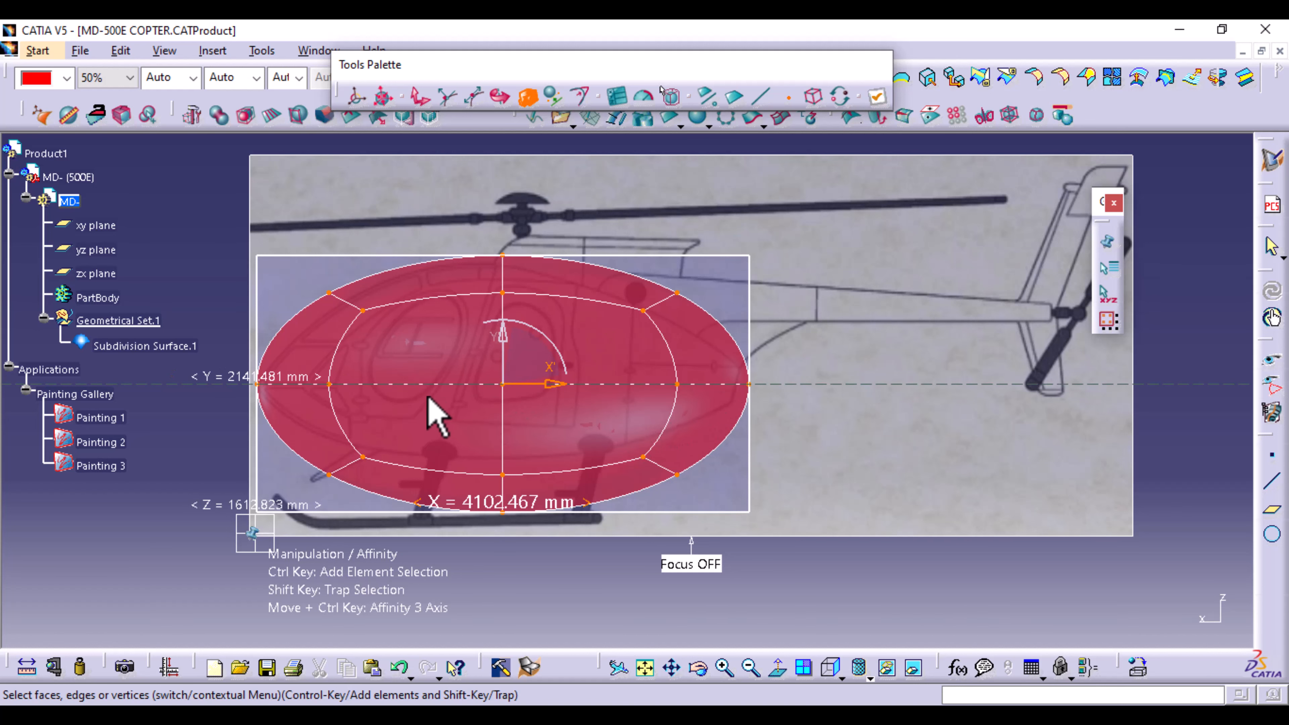
Reopen Subdivision Surface.1 and reduce its height with Affinity to about 2040 mm in Y against the front painting.
{"action": "key", "text": "Escape"}
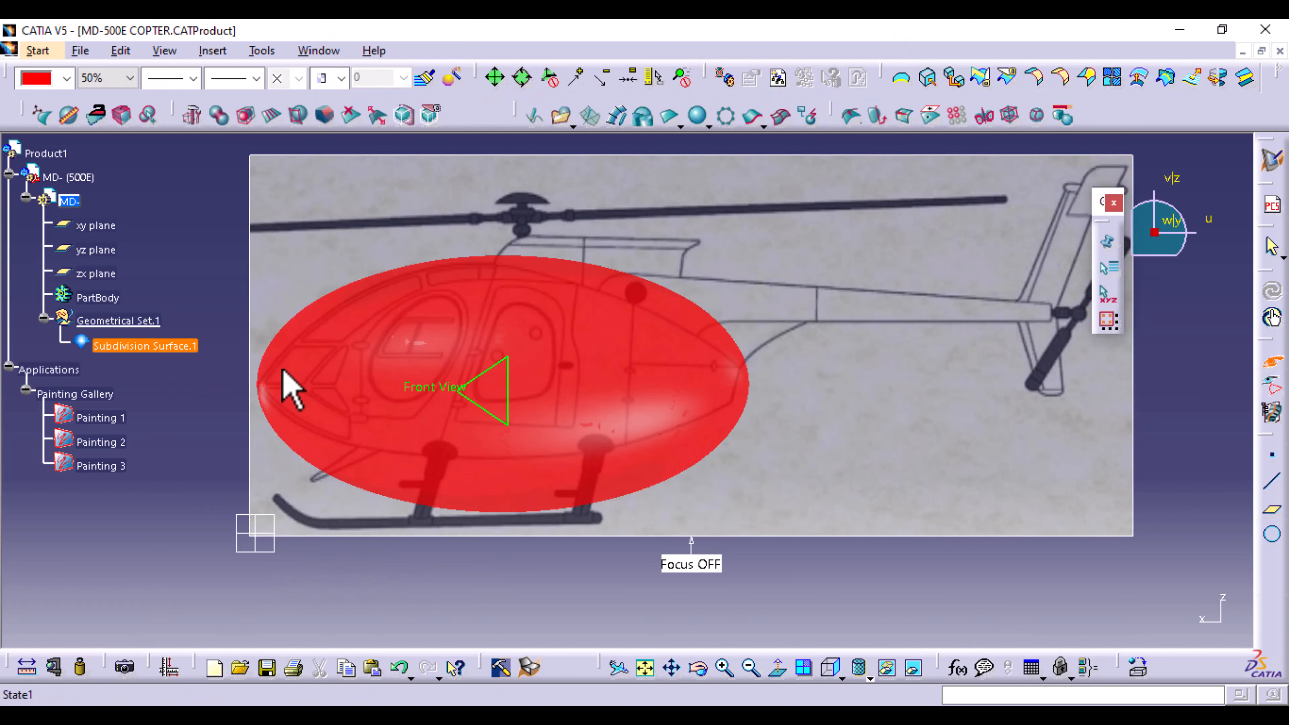
{"action": "double_click", "coordinate": [420, 394]}
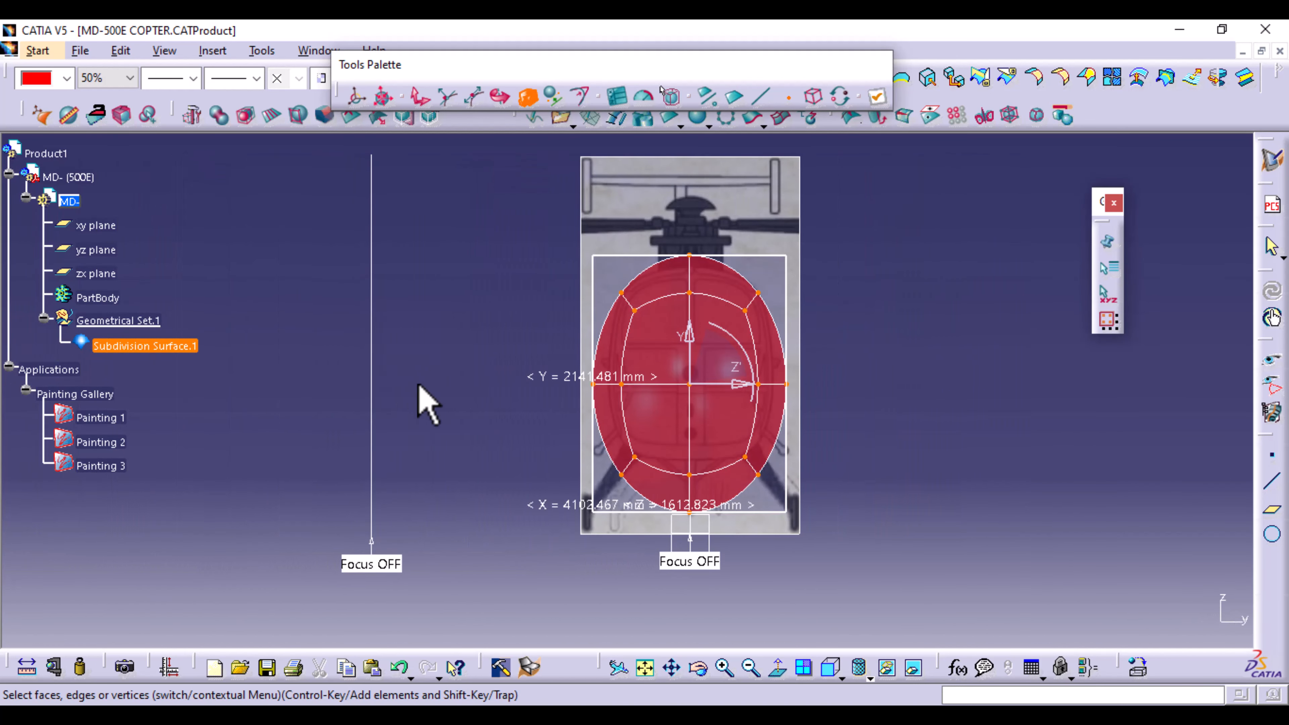
{"action": "middle_click_drag", "start_coordinate": [970, 478], "coordinate": [908, 404]}
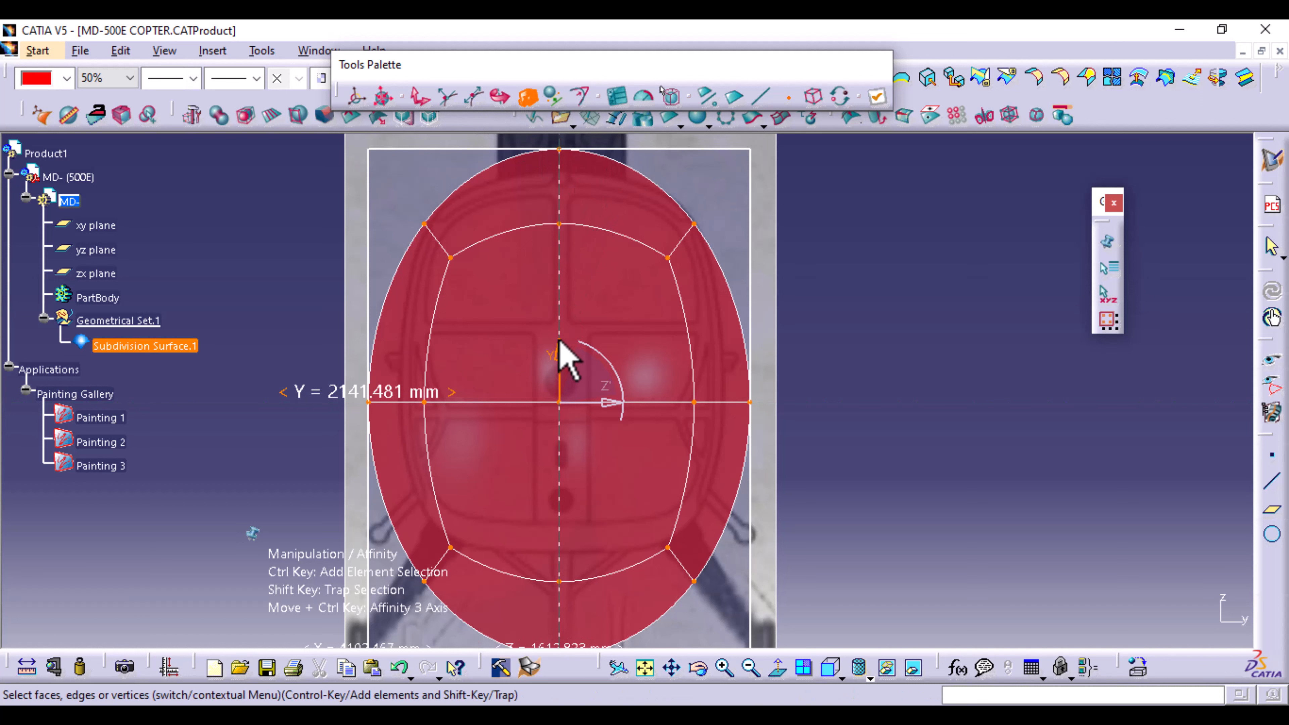
{"action": "left_click_drag", "start_coordinate": [558, 347], "coordinate": [558, 357]}
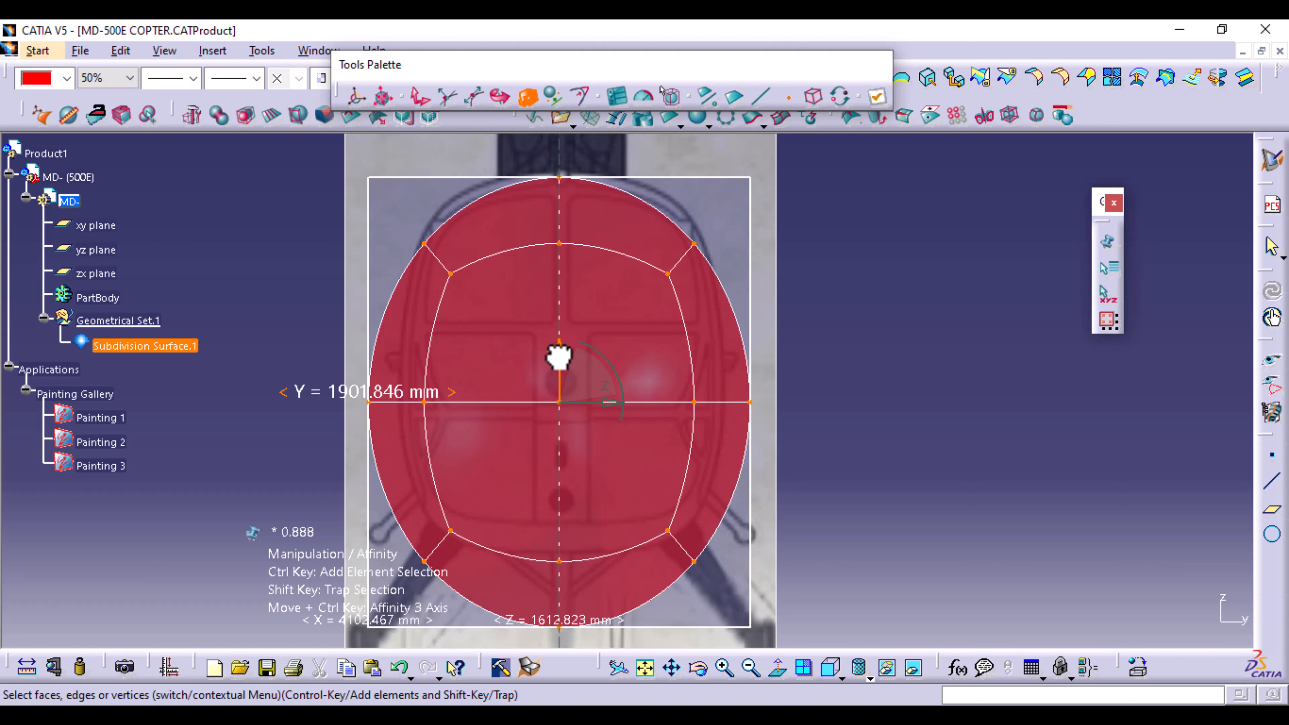
{"action": "left_click_drag", "start_coordinate": [558, 358], "coordinate": [559, 352]}
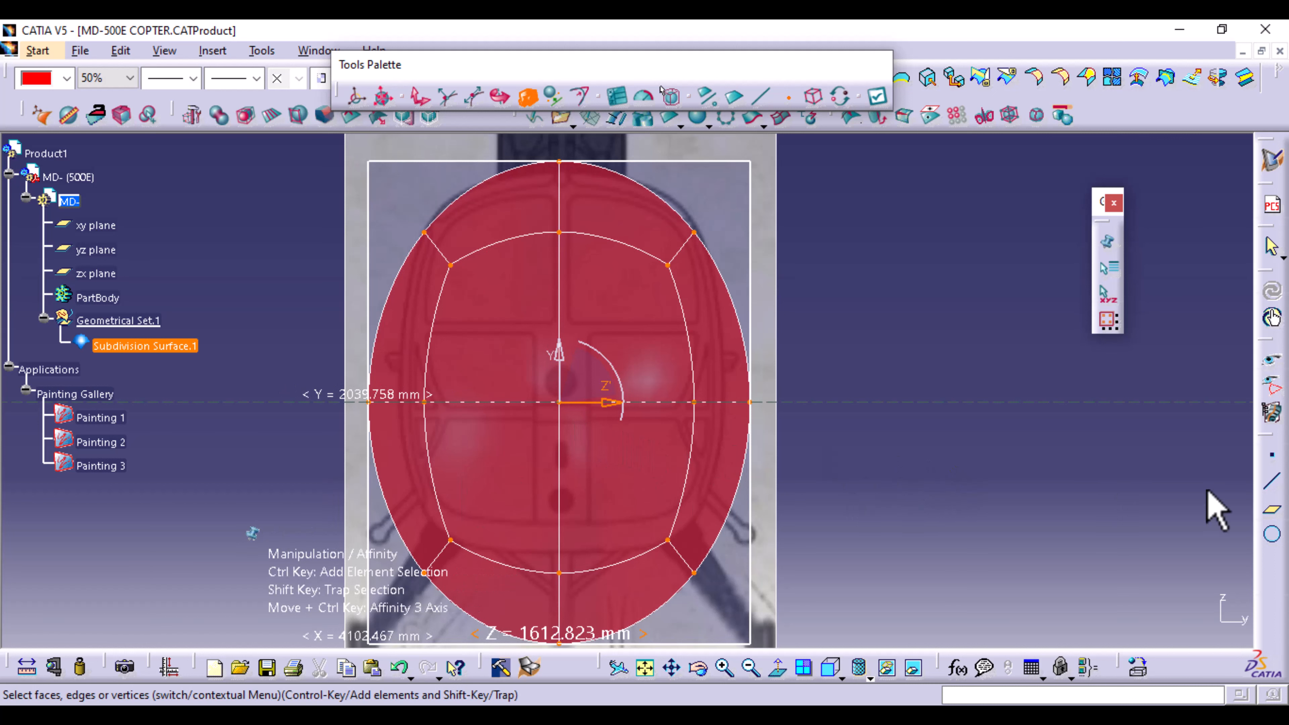
Translate the surface's lower control points up to the fuselage belly and its upper control points slightly down on the front painting.
{"action": "middle_click_drag", "start_coordinate": [886, 382], "coordinate": [887, 410], "text": "ctrl"}
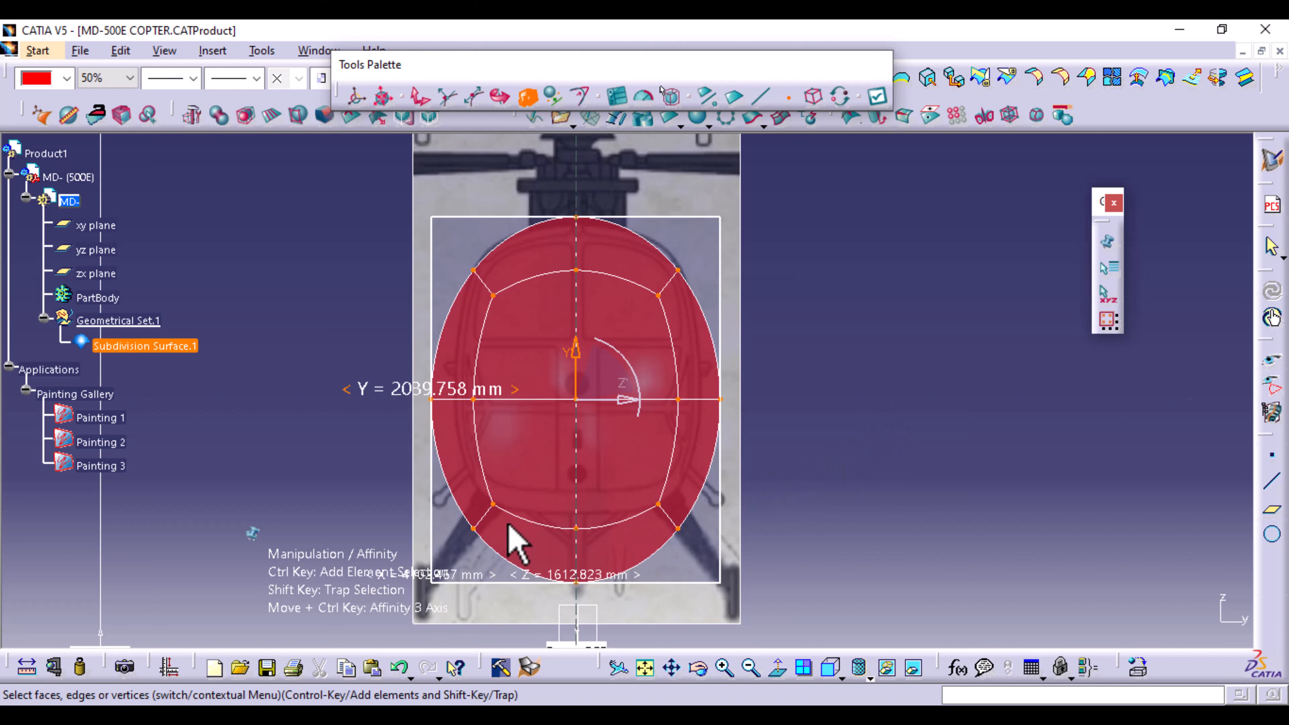
{"action": "left_click_drag", "start_coordinate": [328, 427], "coordinate": [834, 599], "text": "shift"}
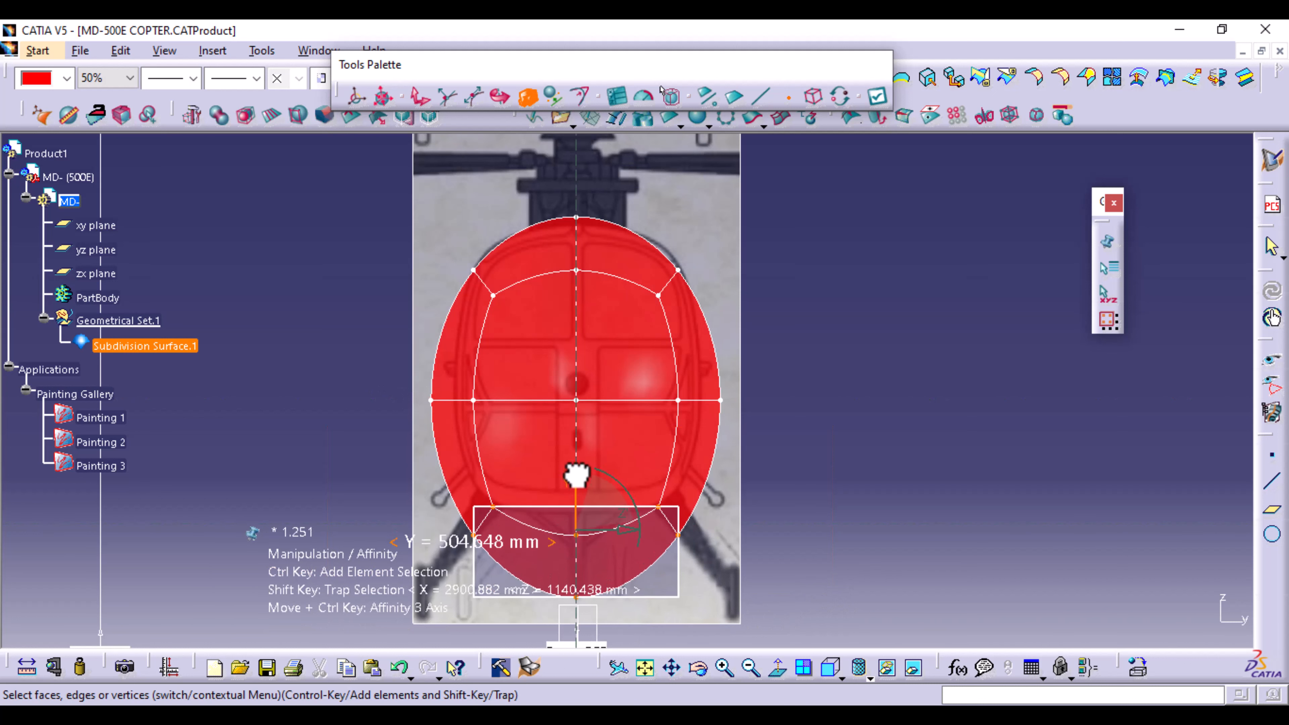
{"action": "left_click_drag", "start_coordinate": [576, 475], "coordinate": [575, 484]}
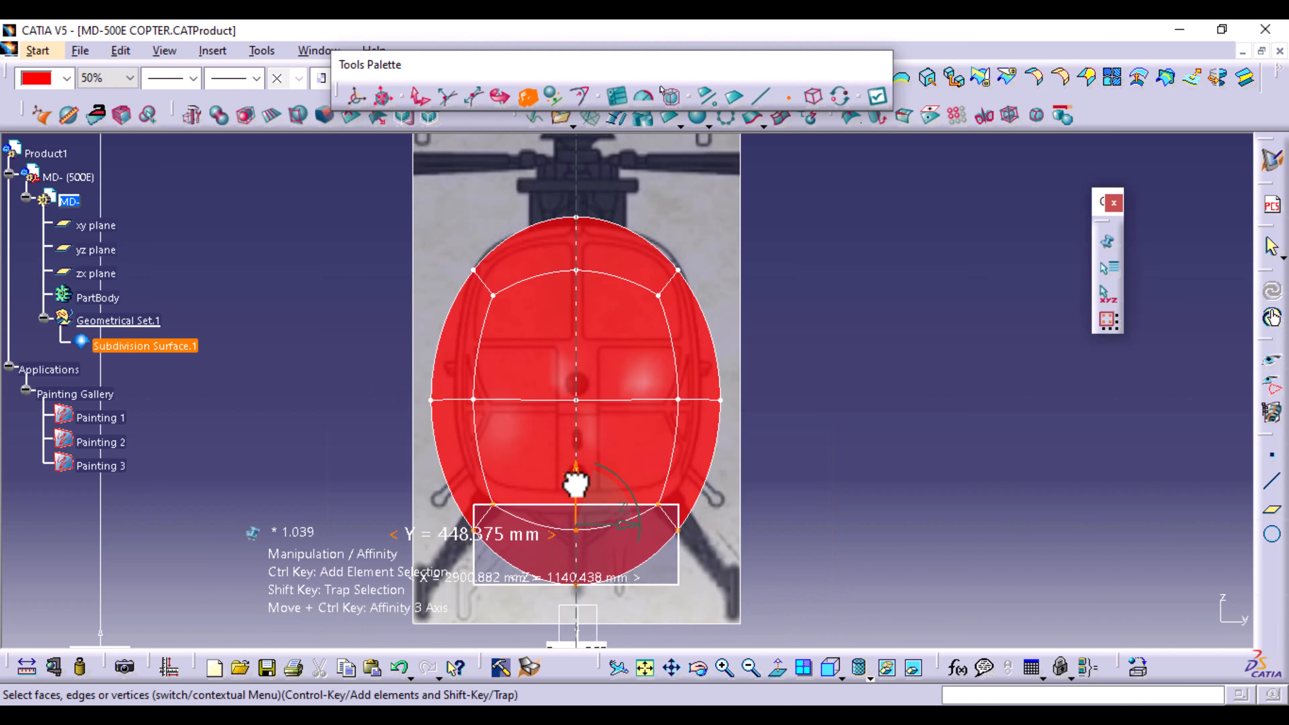
{"action": "left_click", "coordinate": [415, 96]}
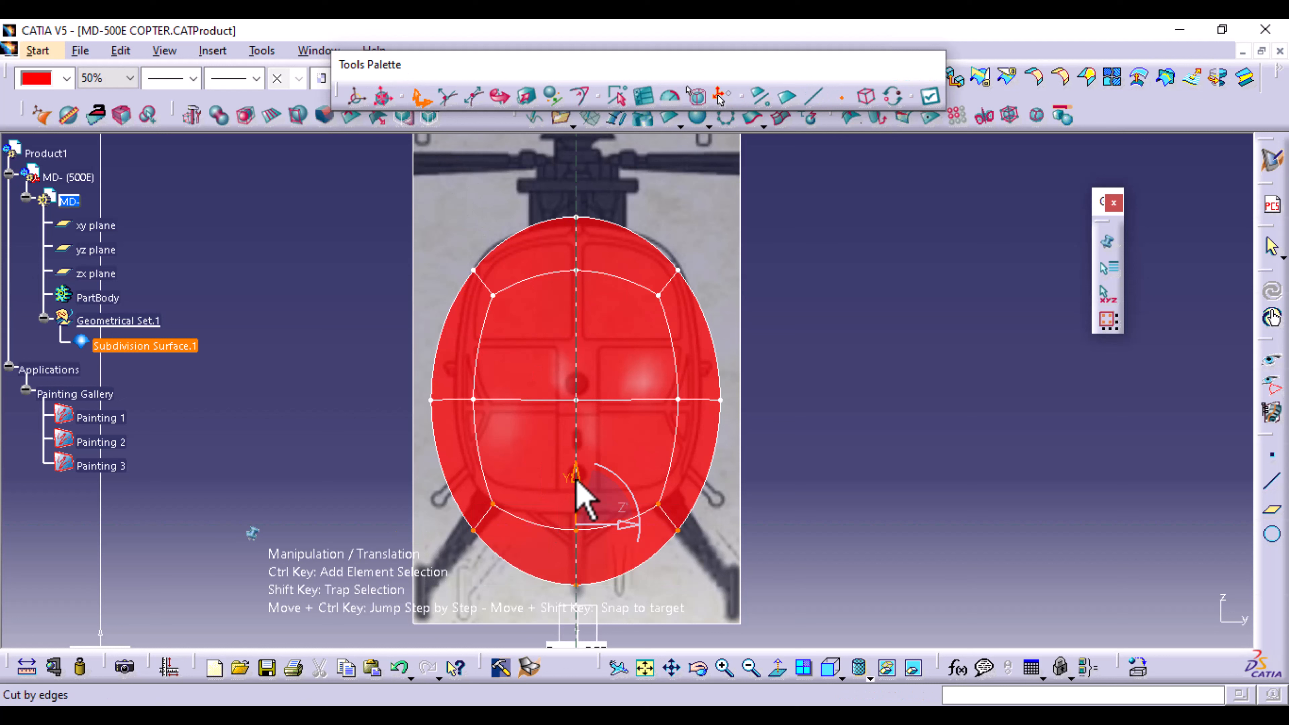
{"action": "left_click_drag", "start_coordinate": [575, 481], "coordinate": [581, 416]}
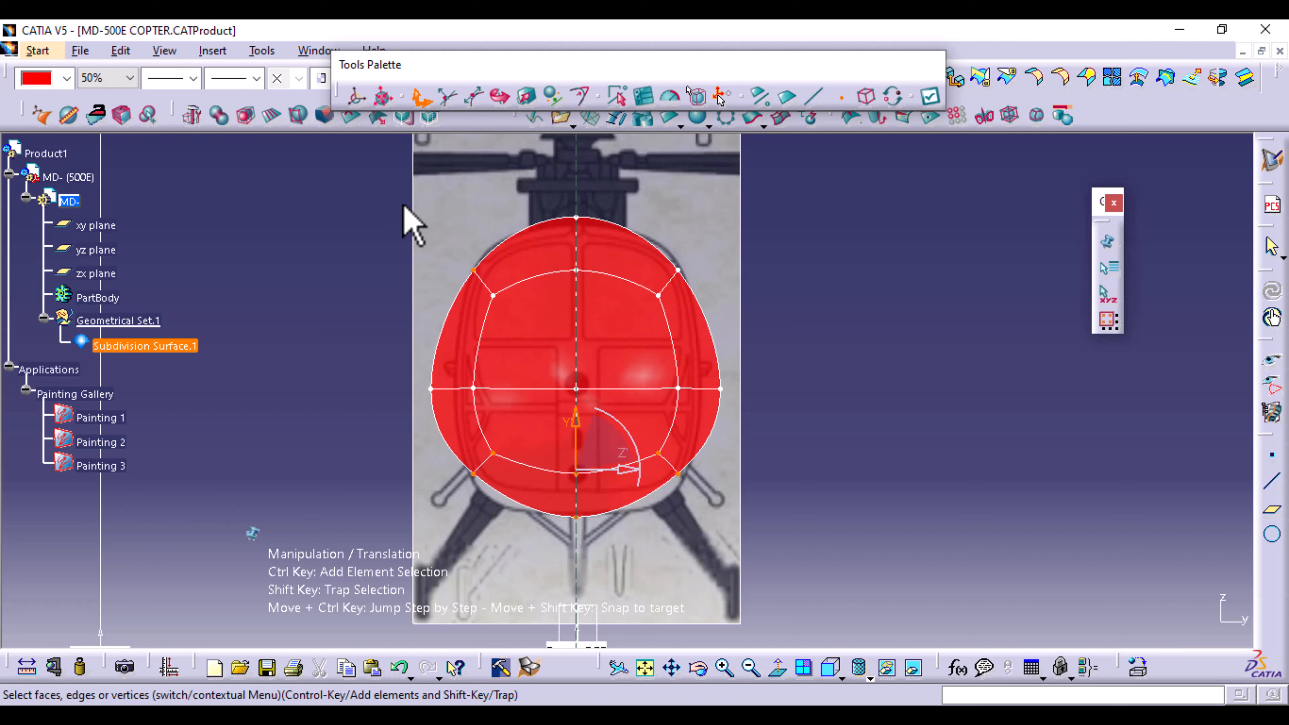
{"action": "left_click_drag", "start_coordinate": [401, 212], "coordinate": [715, 304], "text": "shift"}
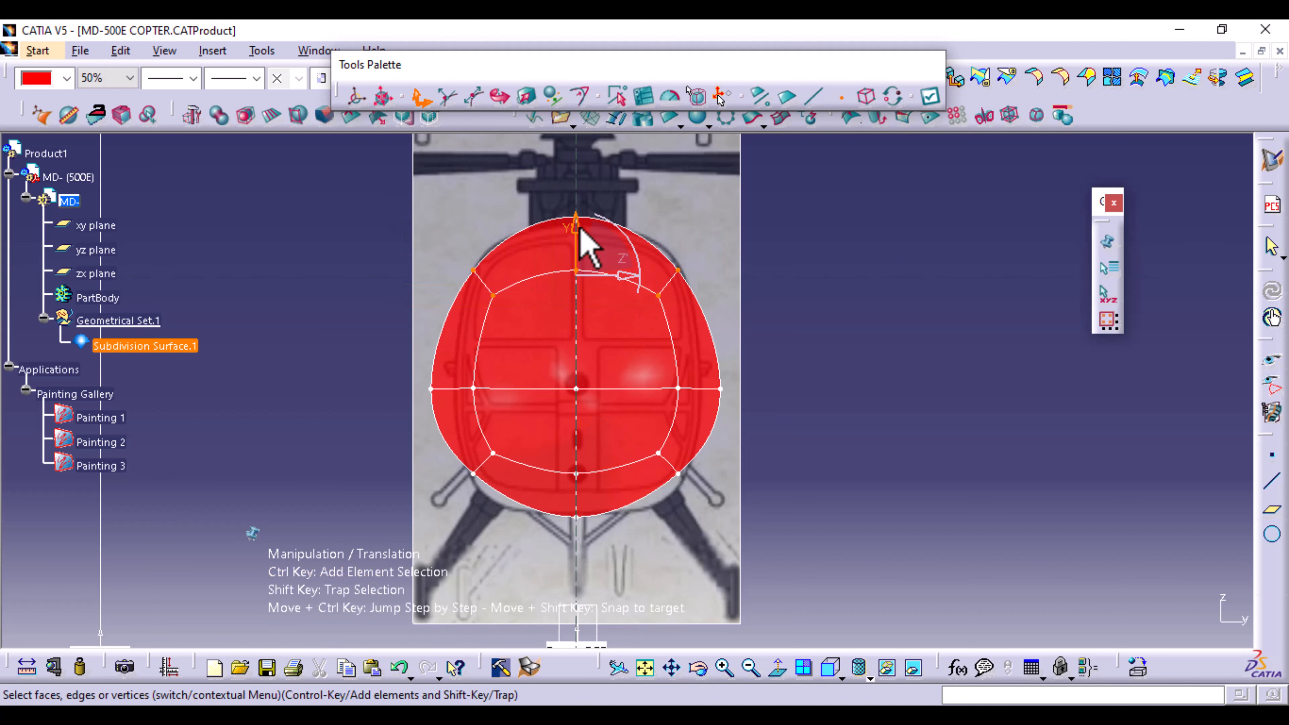
{"action": "left_click_drag", "start_coordinate": [576, 230], "coordinate": [575, 232]}
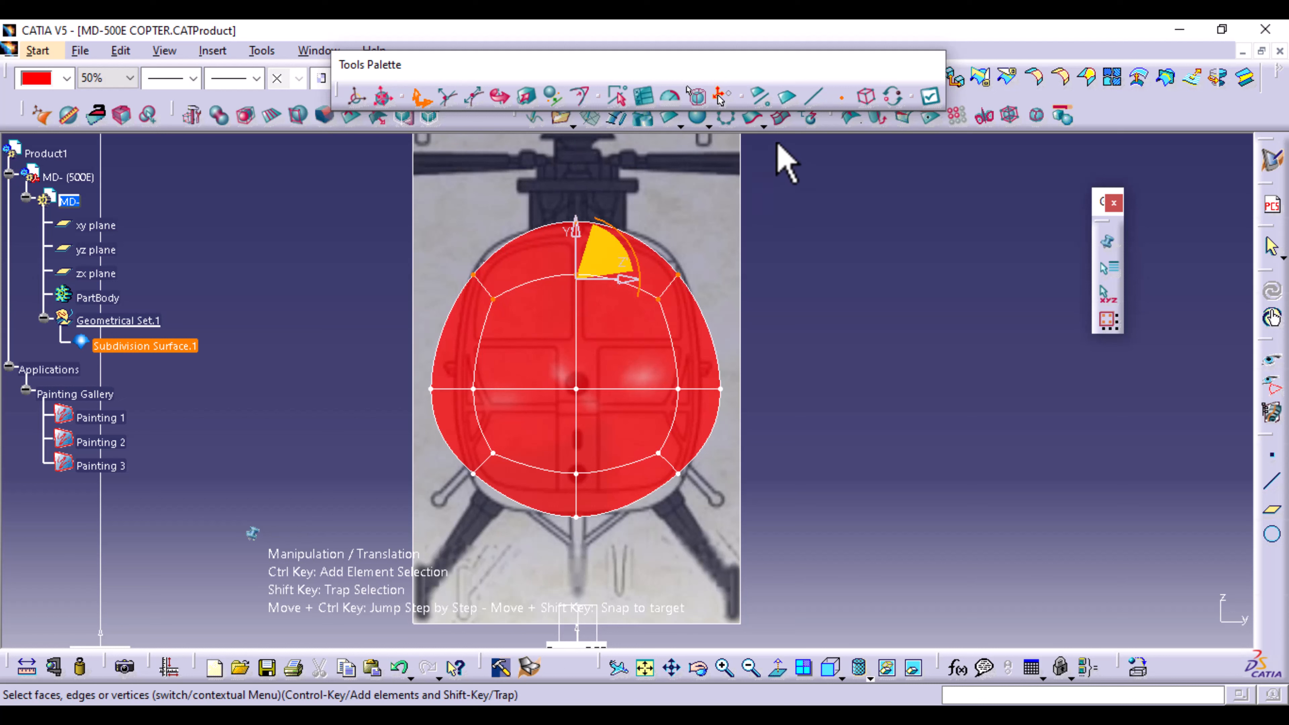
Select all control points of the surface, narrow it with Affinity to about 1423 mm in Z, and finish editing.
{"action": "left_click", "coordinate": [858, 97]}
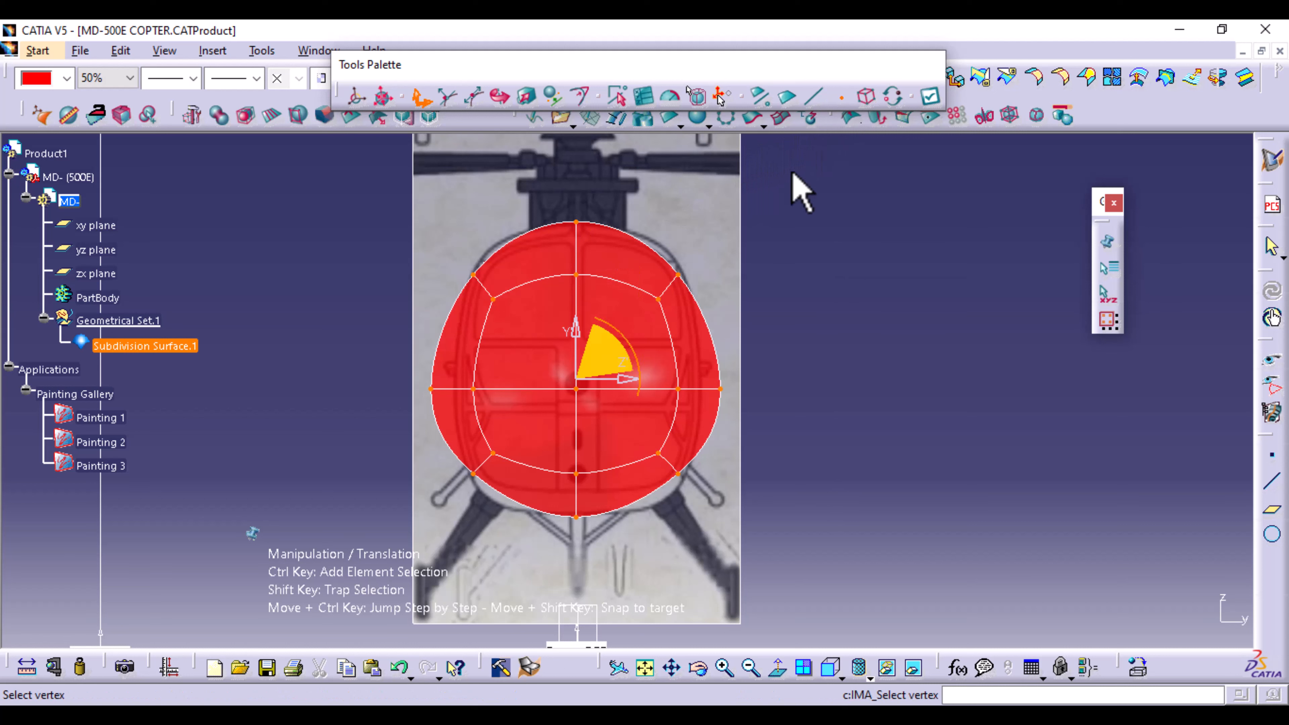
{"action": "left_click_drag", "start_coordinate": [633, 378], "coordinate": [629, 383]}
{"action": "left_click", "coordinate": [399, 669]}
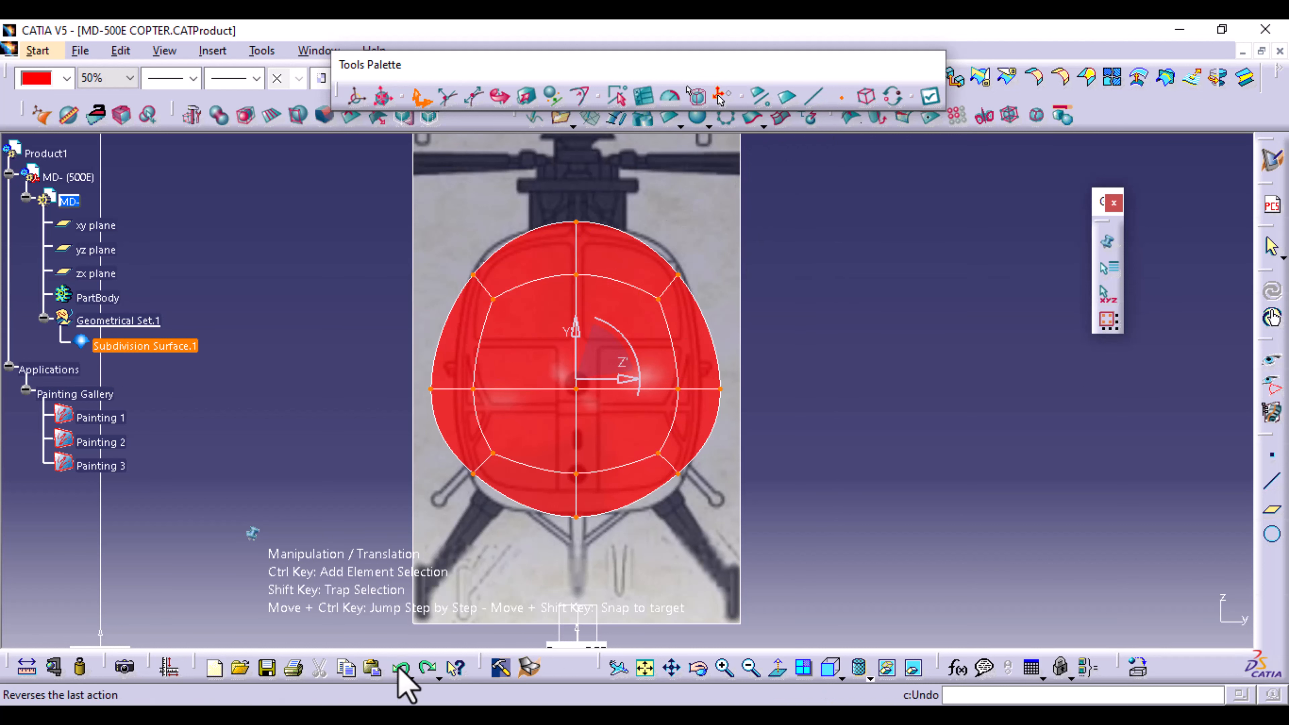
{"action": "left_click", "coordinate": [931, 98]}
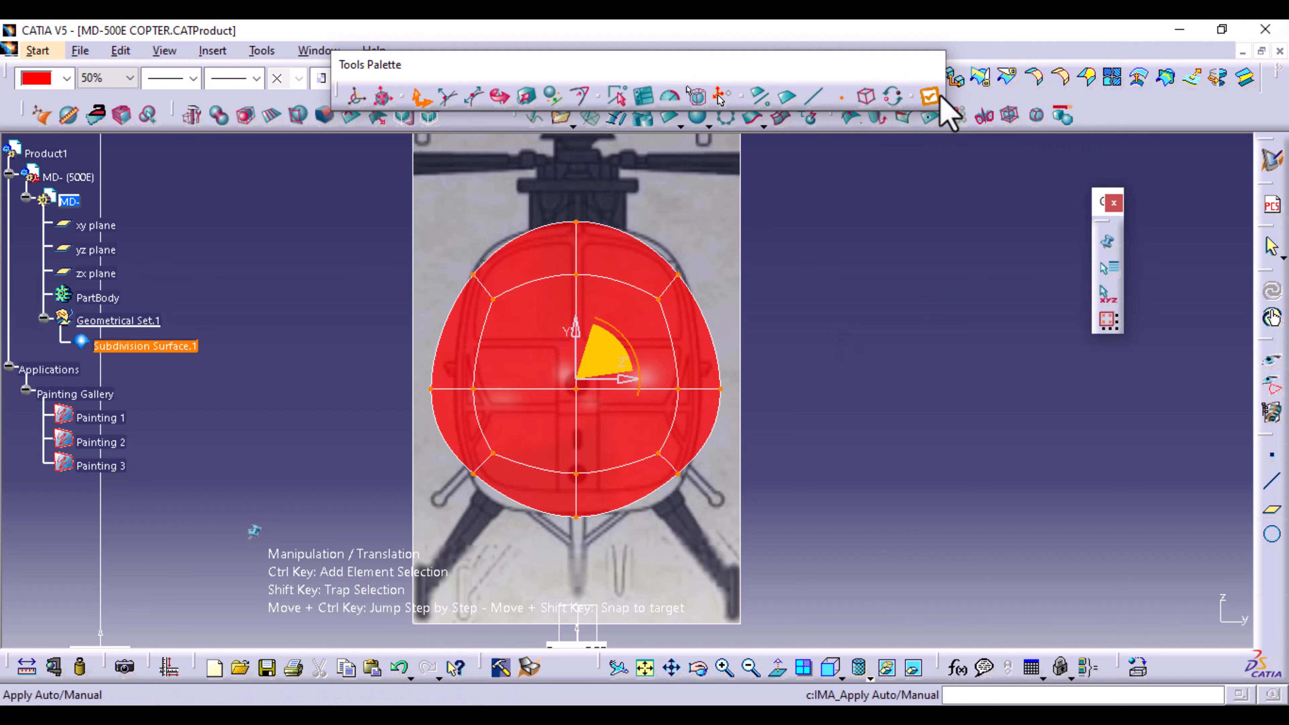
{"action": "left_click", "coordinate": [528, 97]}
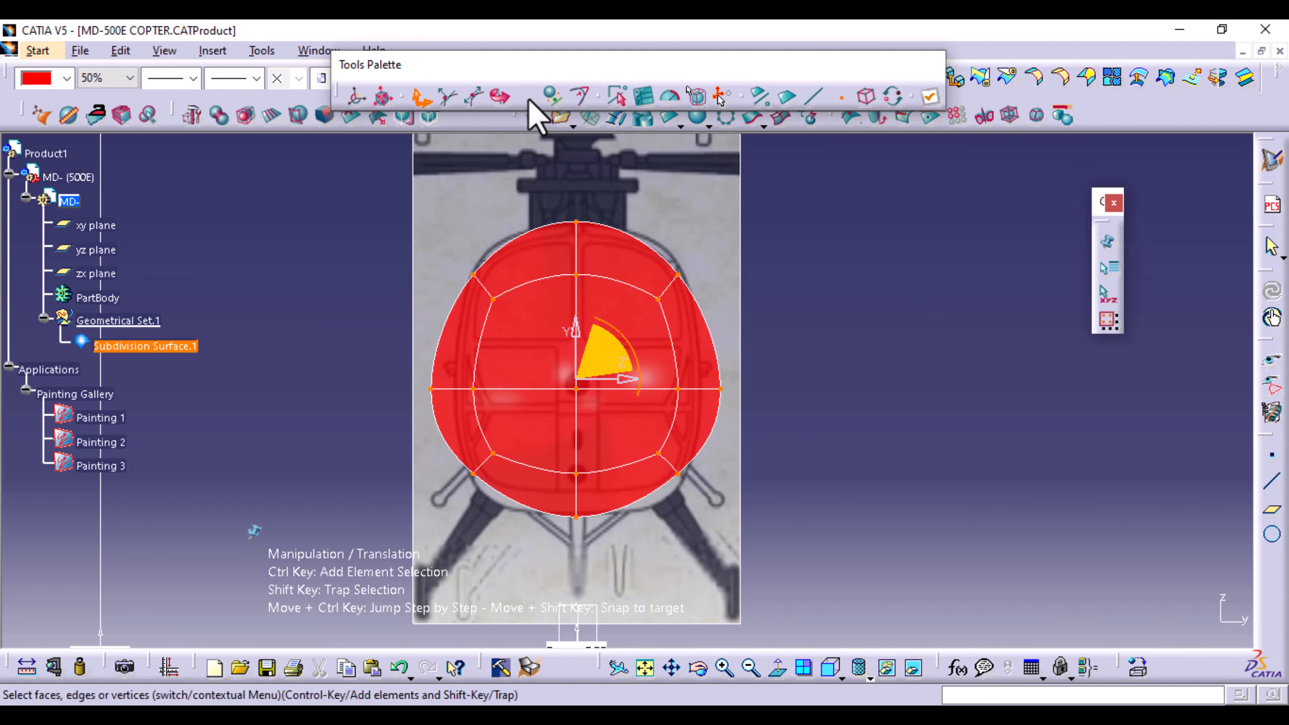
{"action": "left_click_drag", "start_coordinate": [627, 380], "coordinate": [620, 394]}
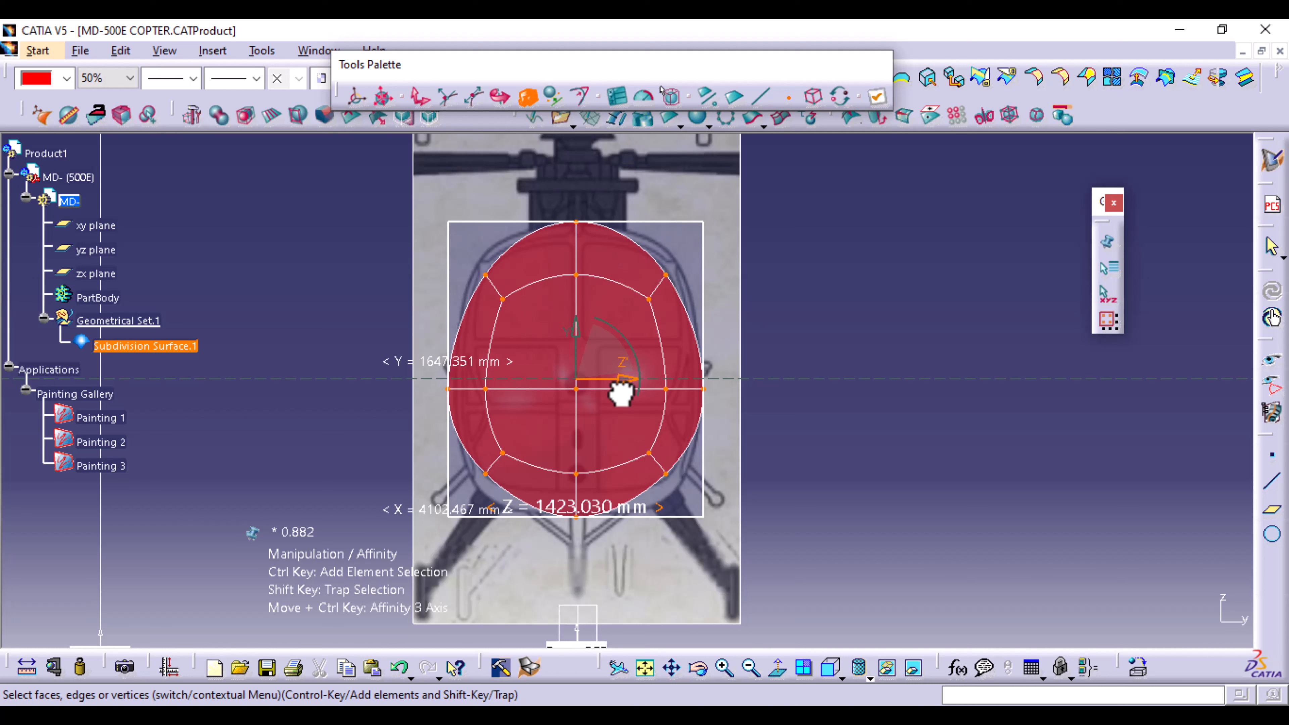
{"action": "left_click_drag", "start_coordinate": [621, 394], "coordinate": [620, 392]}
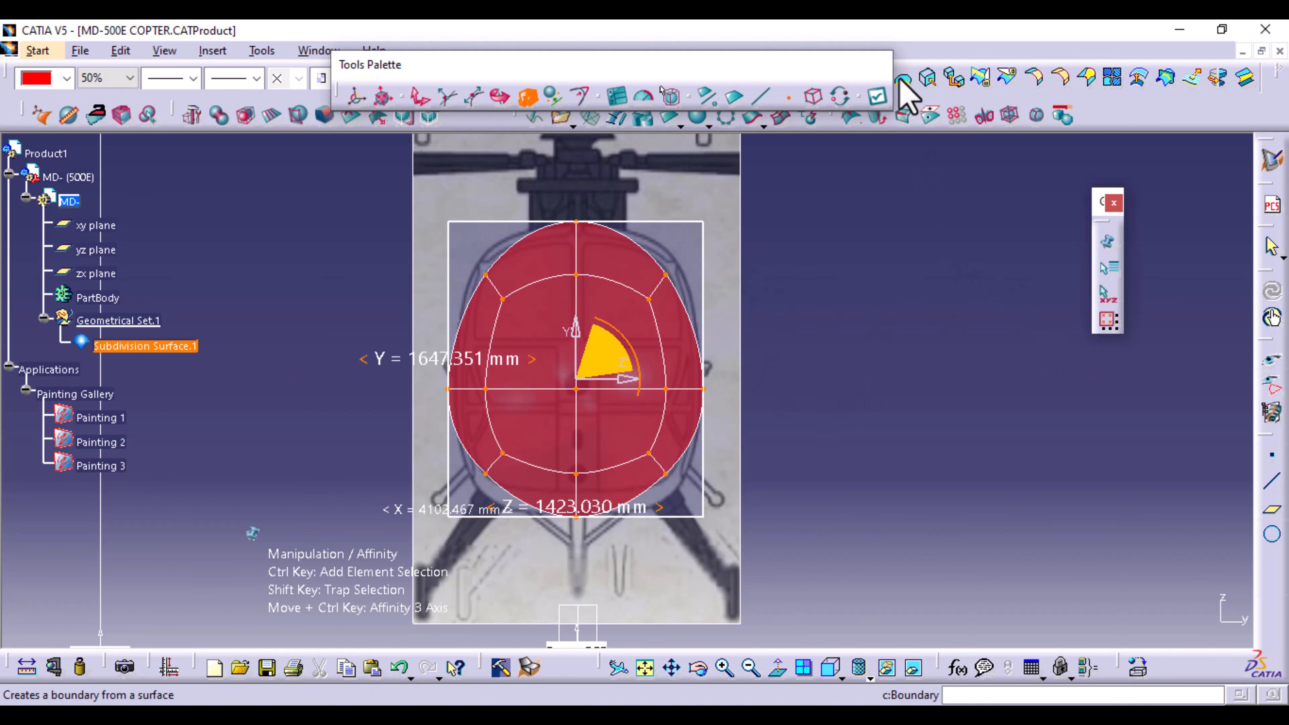
{"action": "left_click", "coordinate": [876, 97]}
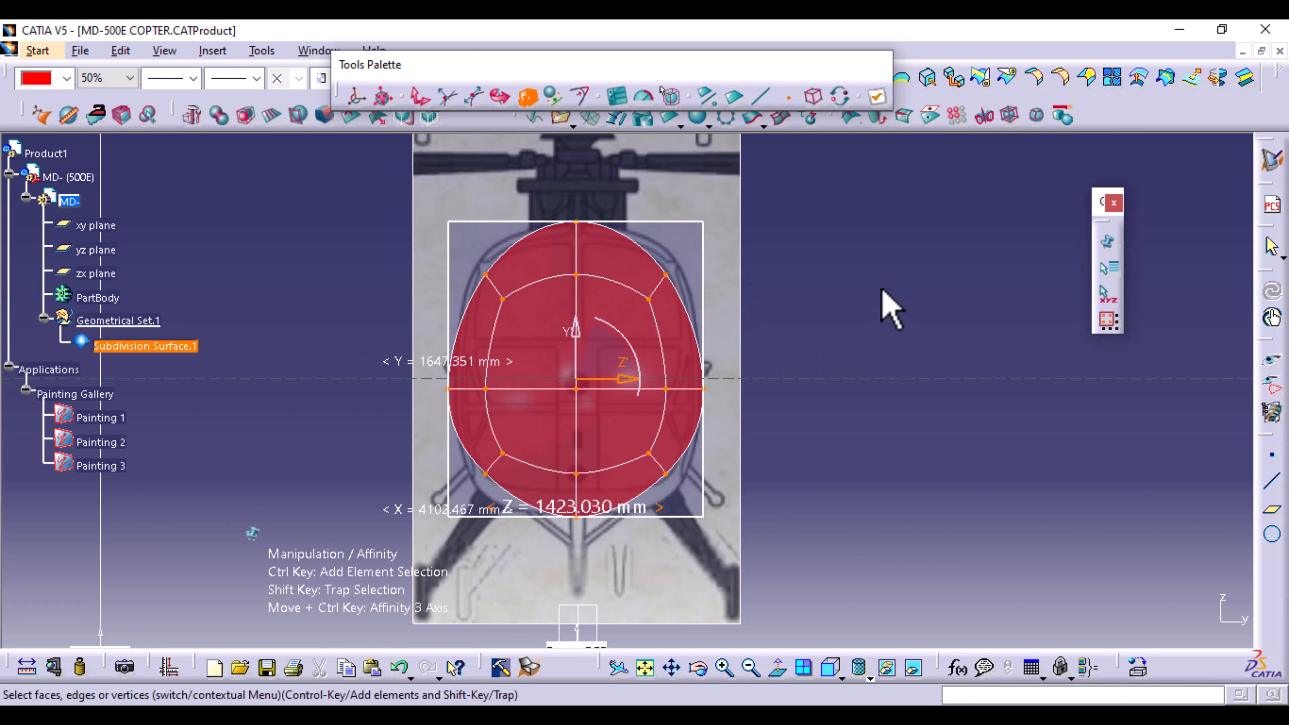
{"action": "left_click", "coordinate": [886, 235]}
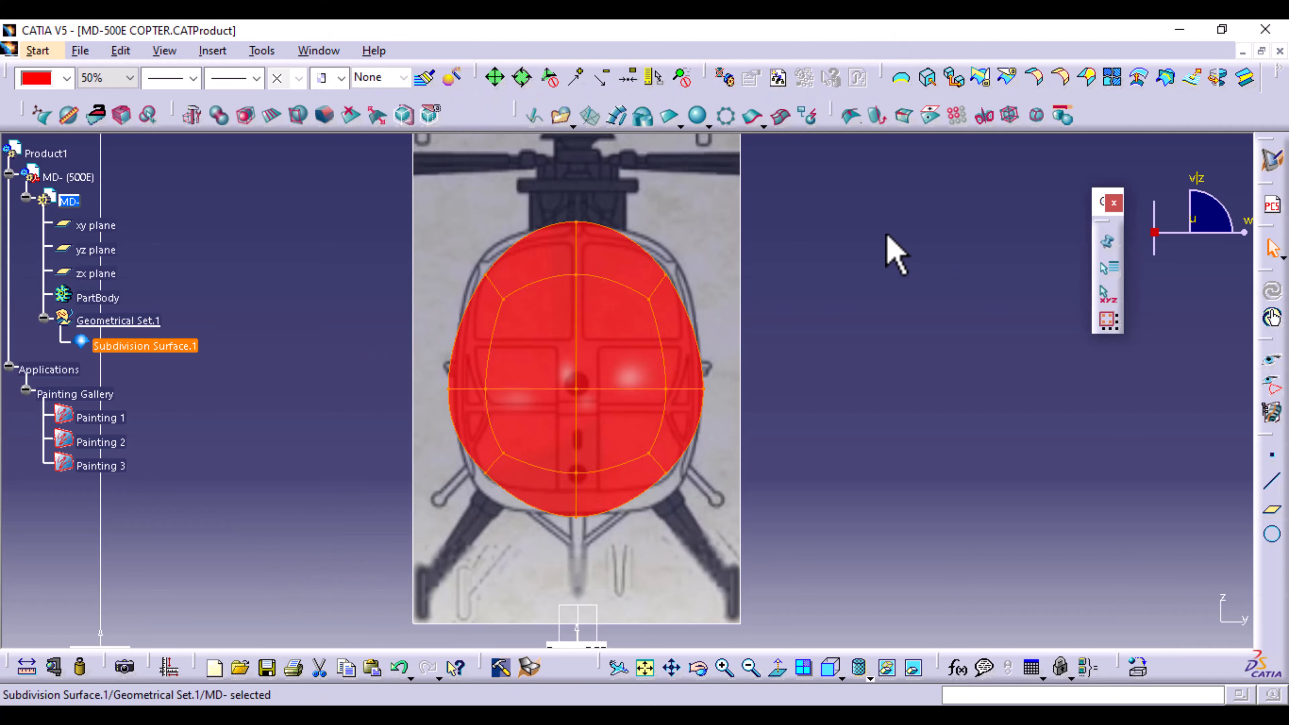
{"action": "left_click", "coordinate": [867, 351]}
Open the view mode customization settings for the model display.
{"action": "middle_click_drag", "start_coordinate": [846, 316], "coordinate": [736, 377]}
{"action": "middle_click_drag", "start_coordinate": [837, 500], "coordinate": [837, 573]}
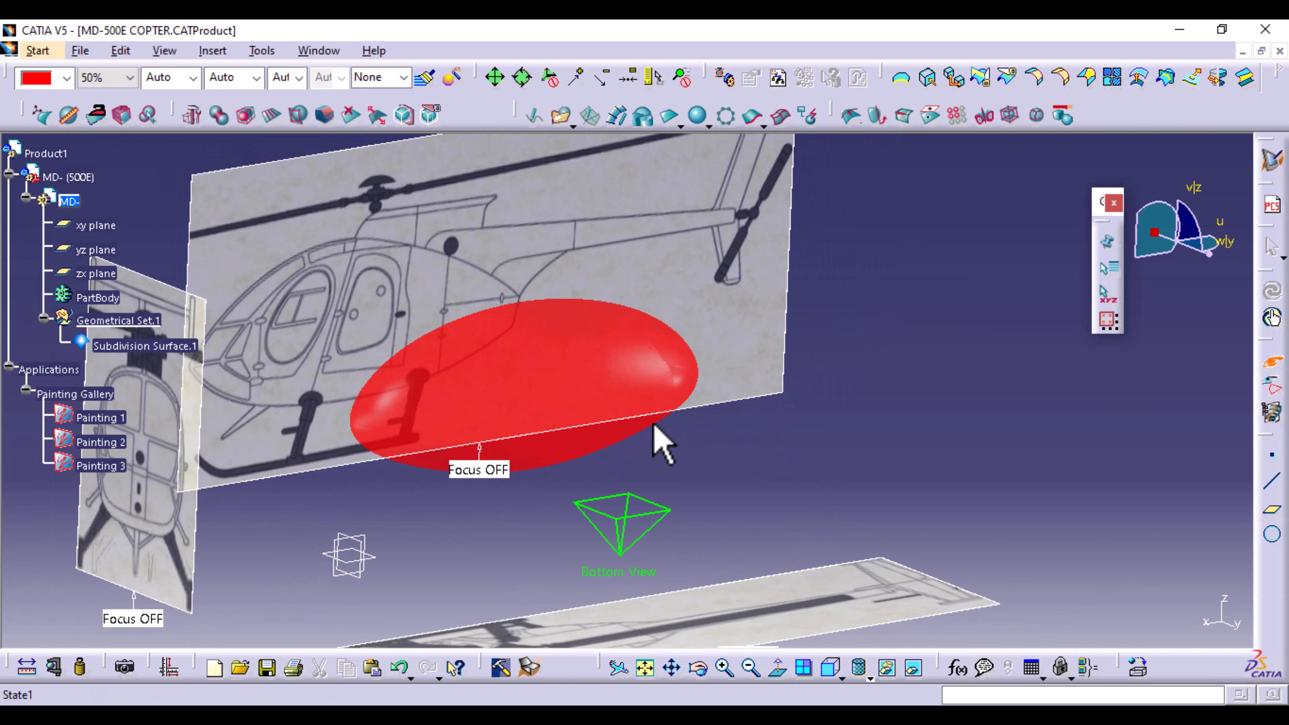
{"action": "middle_click_drag", "start_coordinate": [713, 390], "coordinate": [715, 391]}
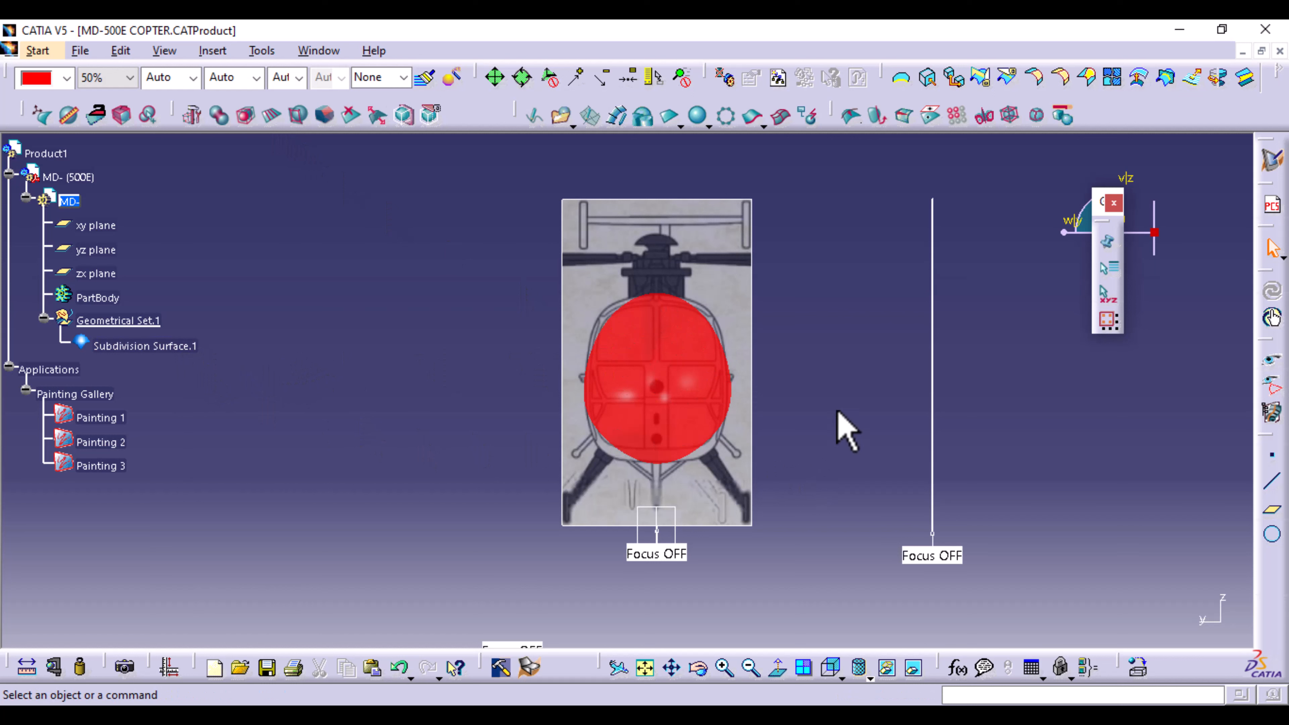
{"action": "left_click", "coordinate": [869, 678]}
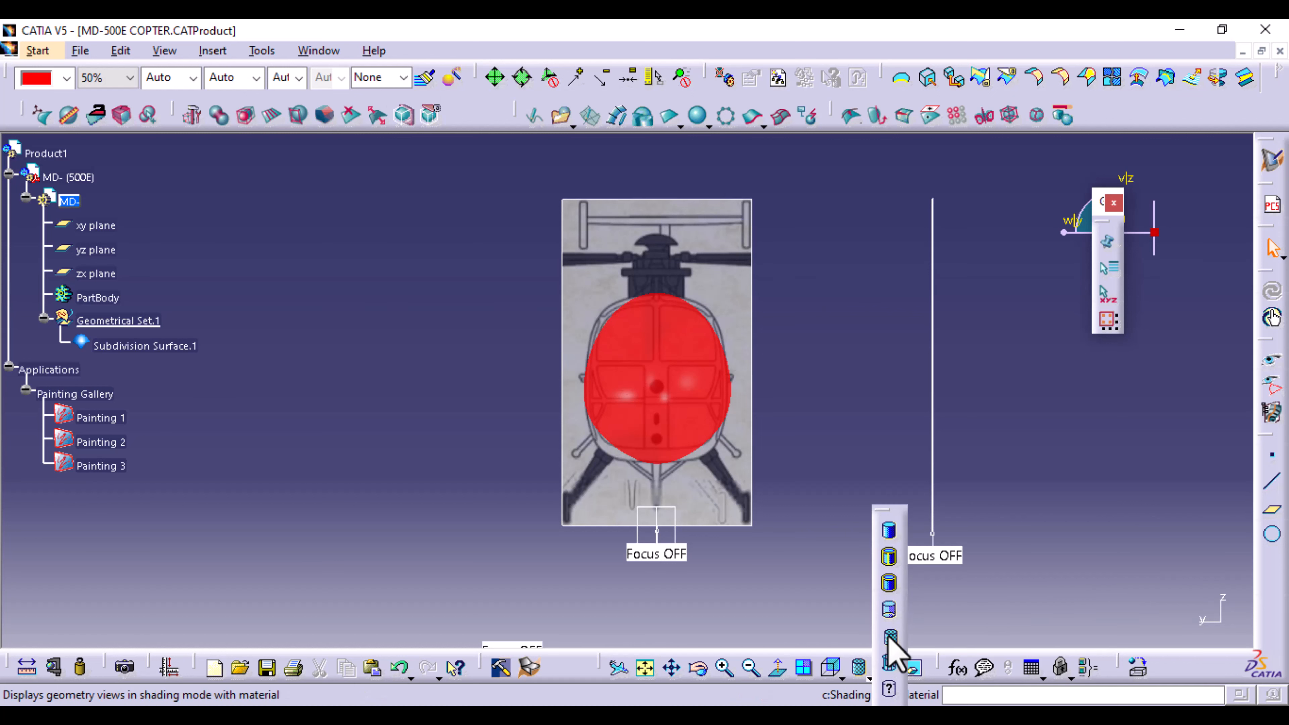
{"action": "left_click", "coordinate": [891, 689]}
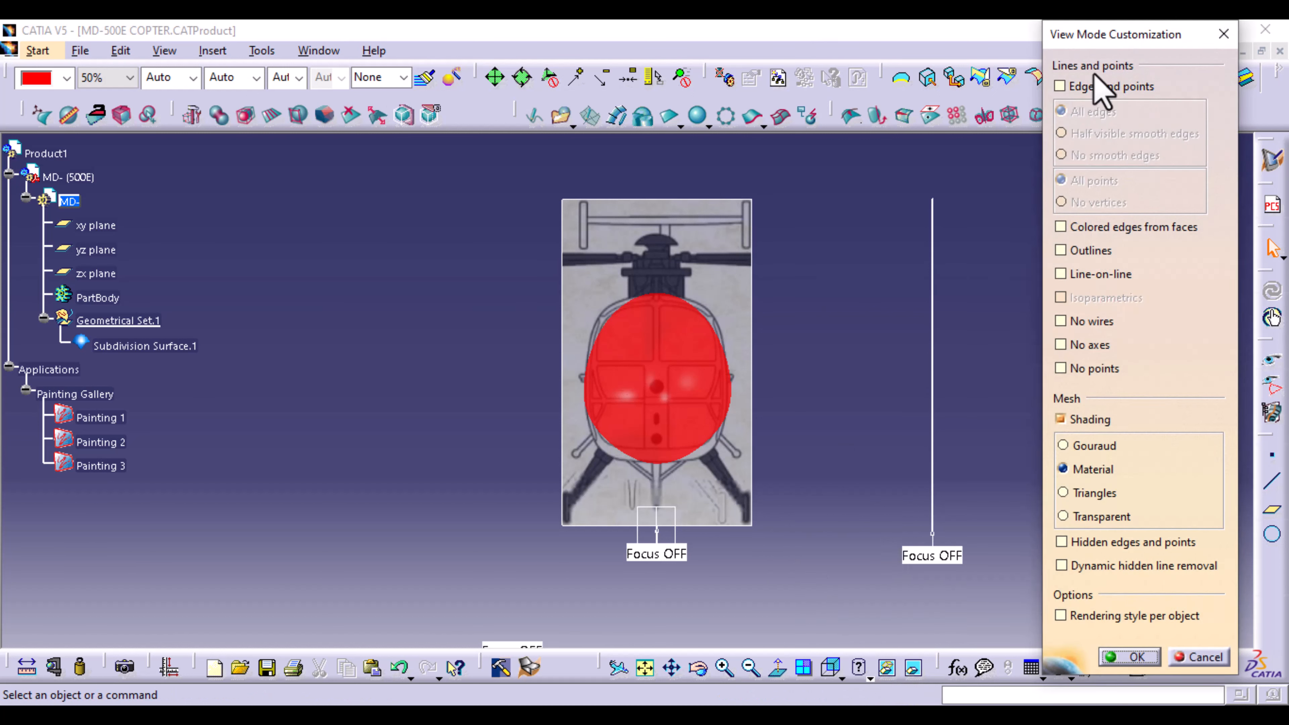
Customize the view mode to display all edges and points on the shaded surface.
{"action": "left_click", "coordinate": [1084, 84]}
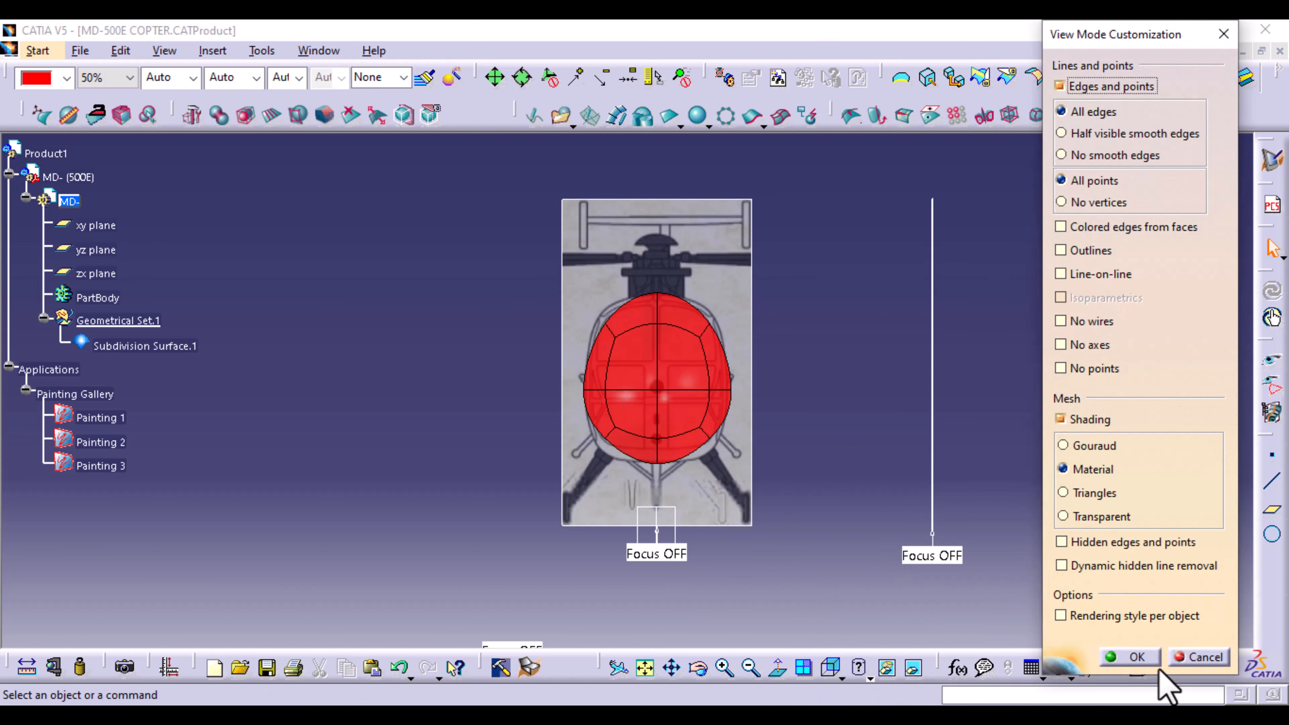
{"action": "left_click", "coordinate": [1136, 658]}
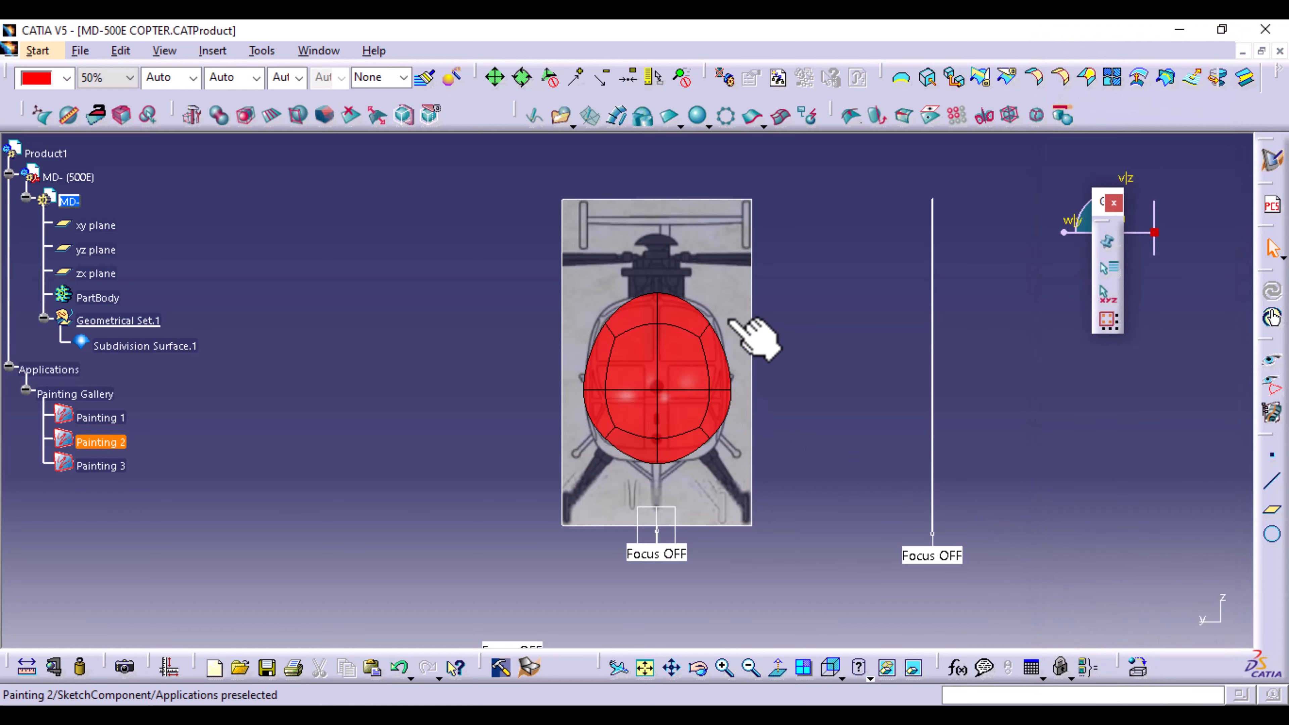
{"action": "middle_click_drag", "start_coordinate": [838, 325], "coordinate": [620, 409]}
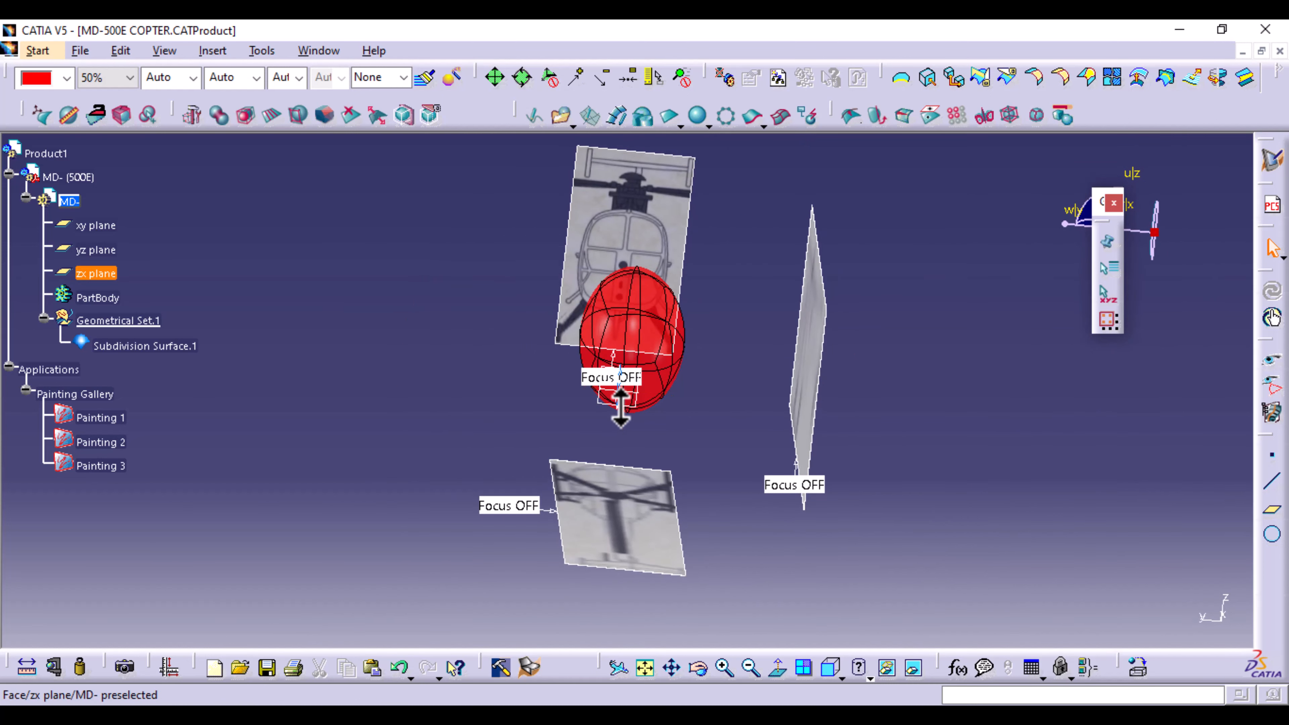
View the red subdivision surface head-on against the helicopter's front-view blueprint.
{"action": "key", "text": "F8"}
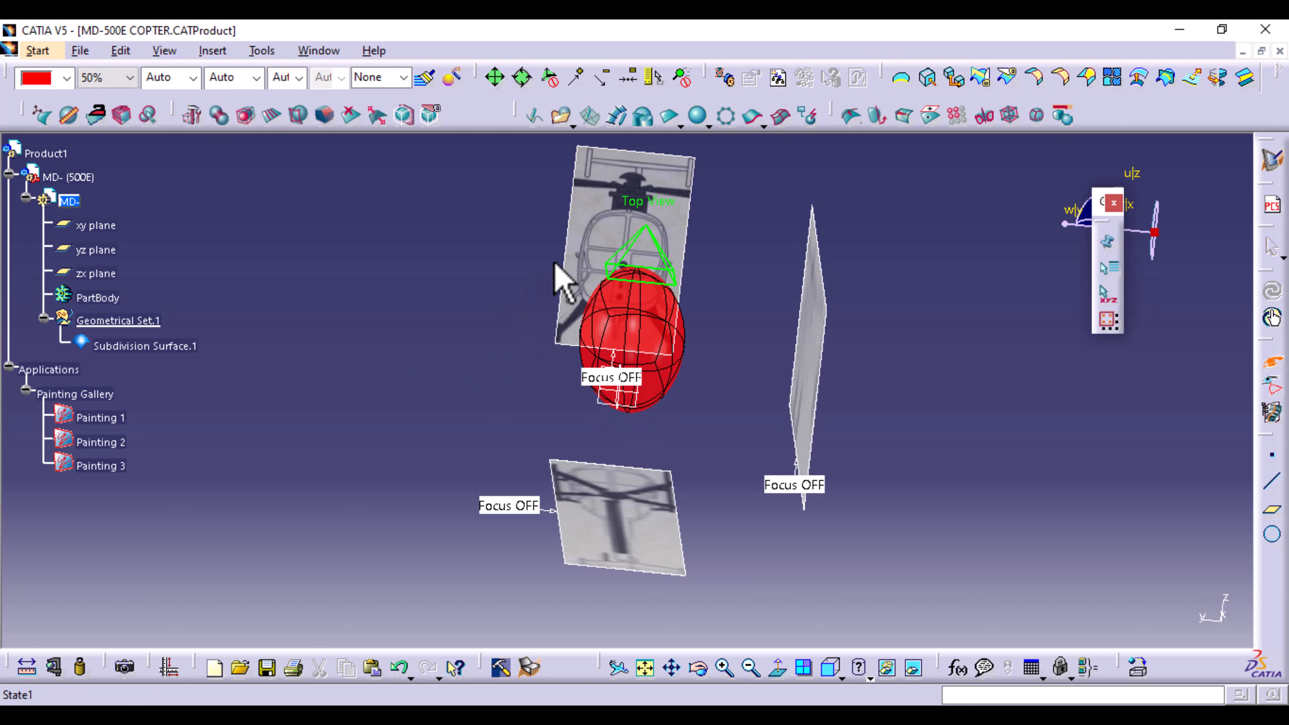
{"action": "left_click", "coordinate": [499, 293]}
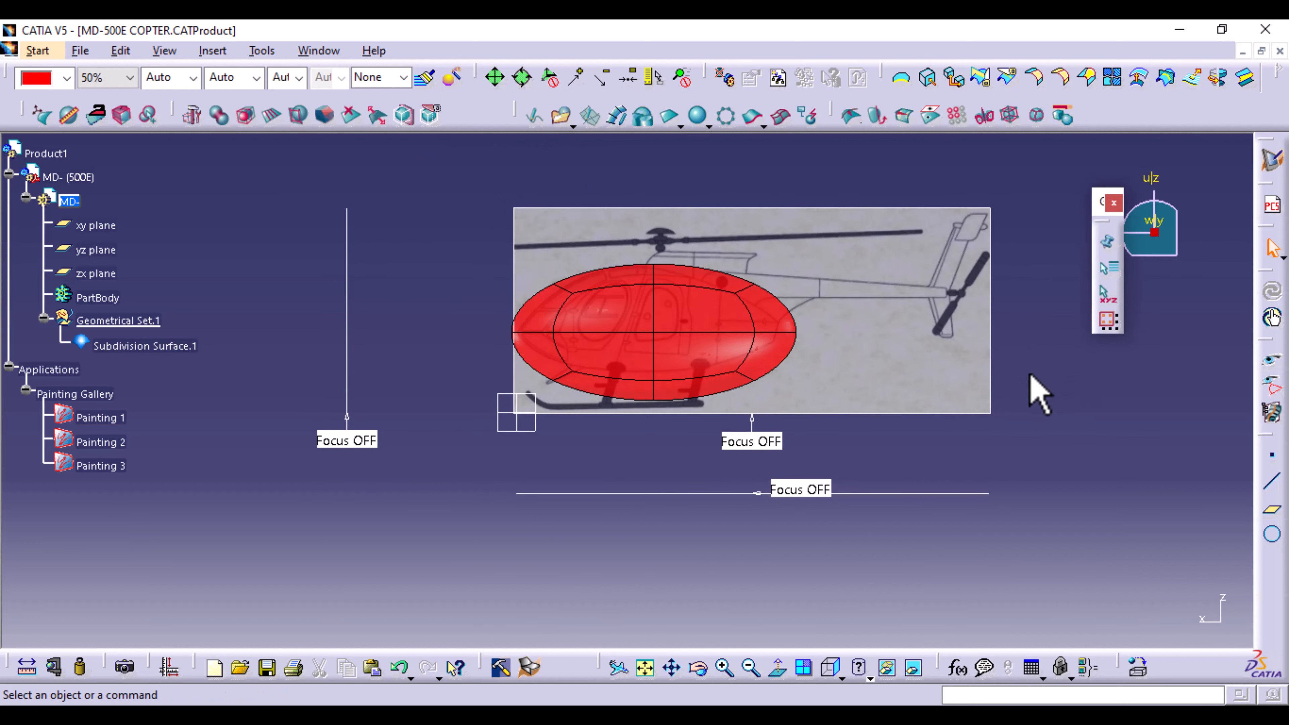
{"action": "key", "text": "space"}
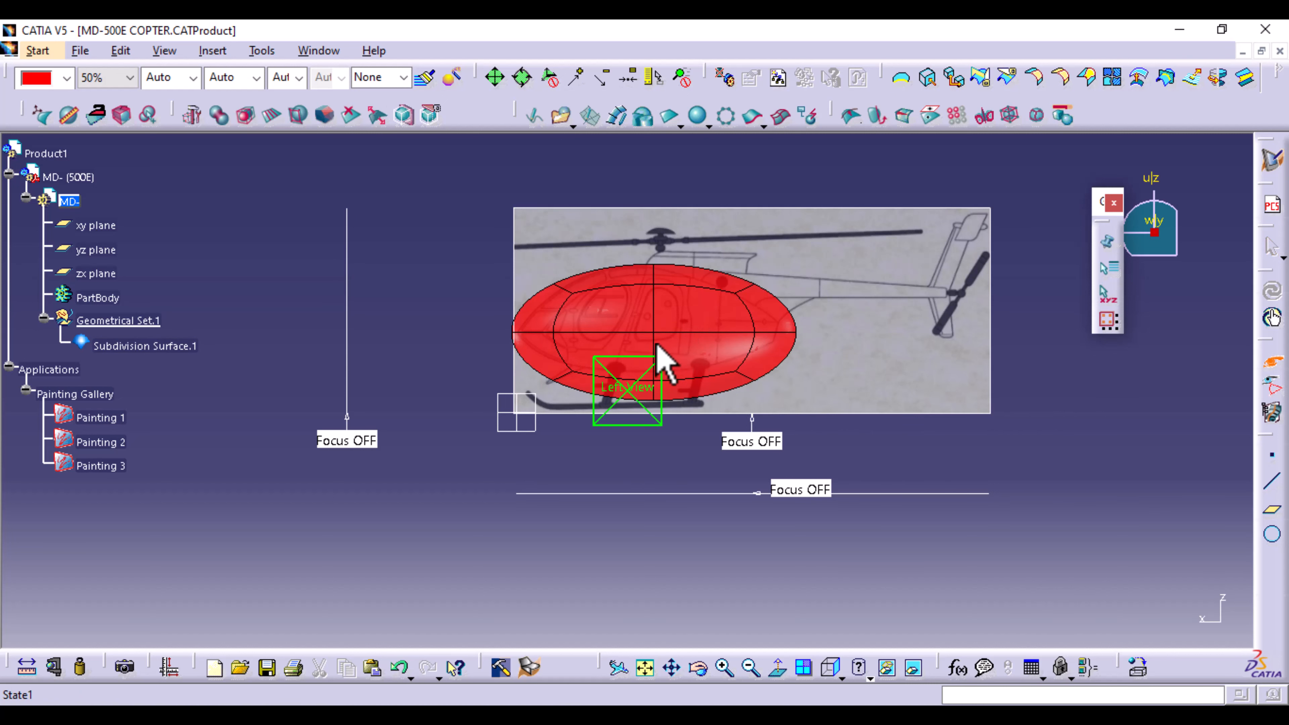
{"action": "left_click", "coordinate": [457, 347]}
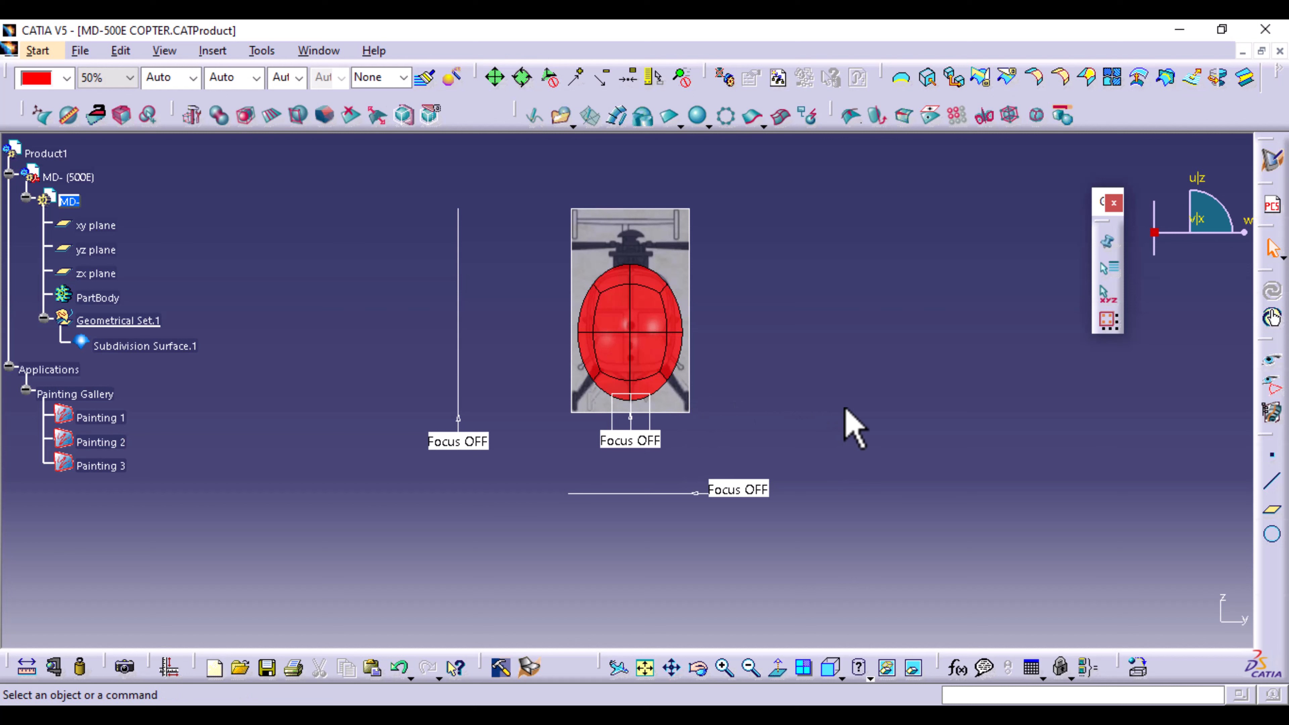
{"action": "mouse_move", "coordinate": [855, 429]}
{"action": "middle_mouse_down", "text": "ctrl"}
{"action": "mouse_move", "coordinate": [842, 426]}
{"action": "mouse_move", "coordinate": [836, 317]}
{"action": "mouse_move", "coordinate": [824, 481]}
{"action": "middle_mouse_up", "text": "ctrl"}
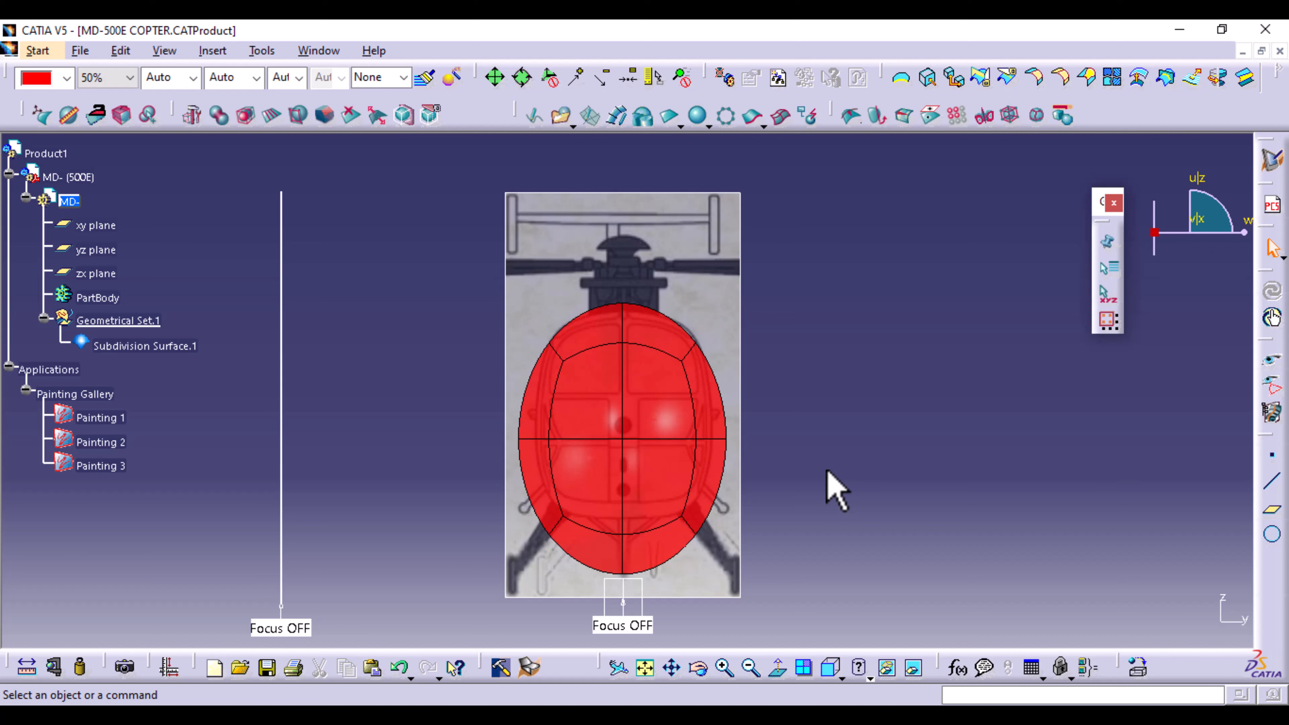
{"action": "middle_click_drag", "start_coordinate": [851, 509], "coordinate": [845, 451], "text": "ctrl"}
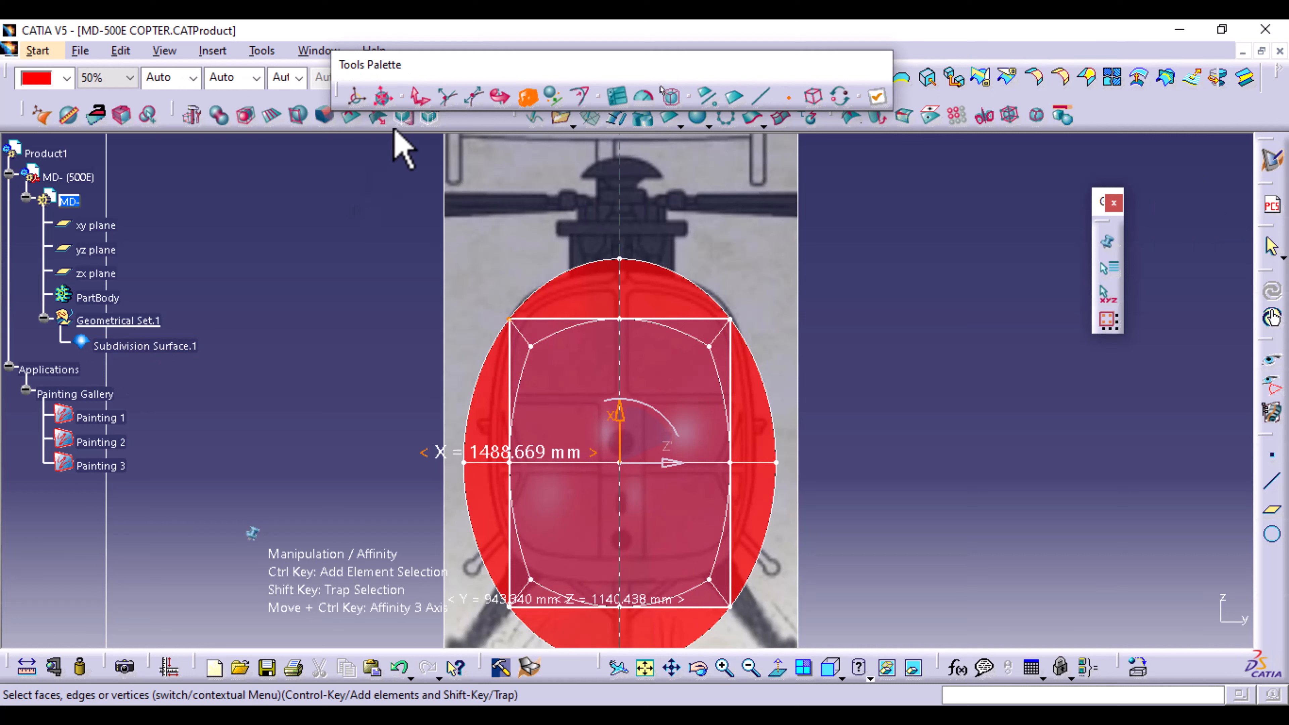
Scale the upper corner vertices on both sides with Affinity to about 154.5 mm in X and about 1210 mm in Z.
{"action": "left_click", "coordinate": [418, 96]}
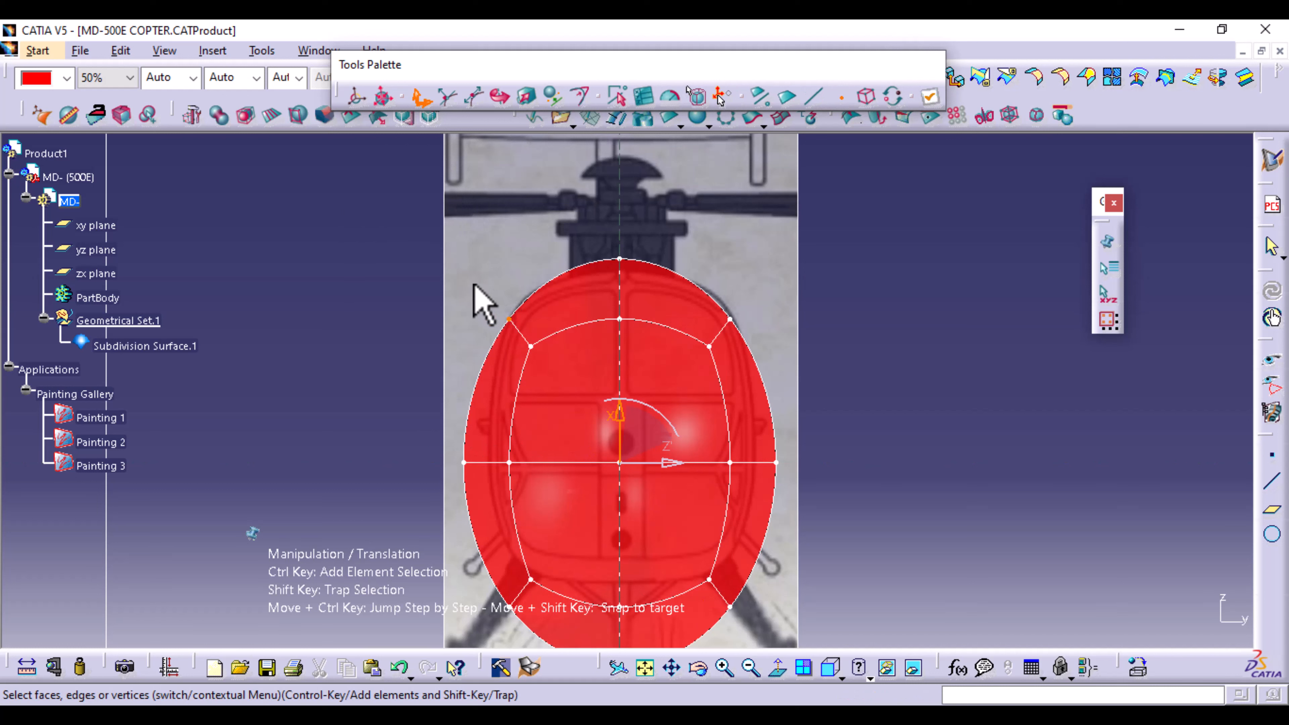
{"action": "left_click_drag", "start_coordinate": [473, 286], "coordinate": [566, 378]}
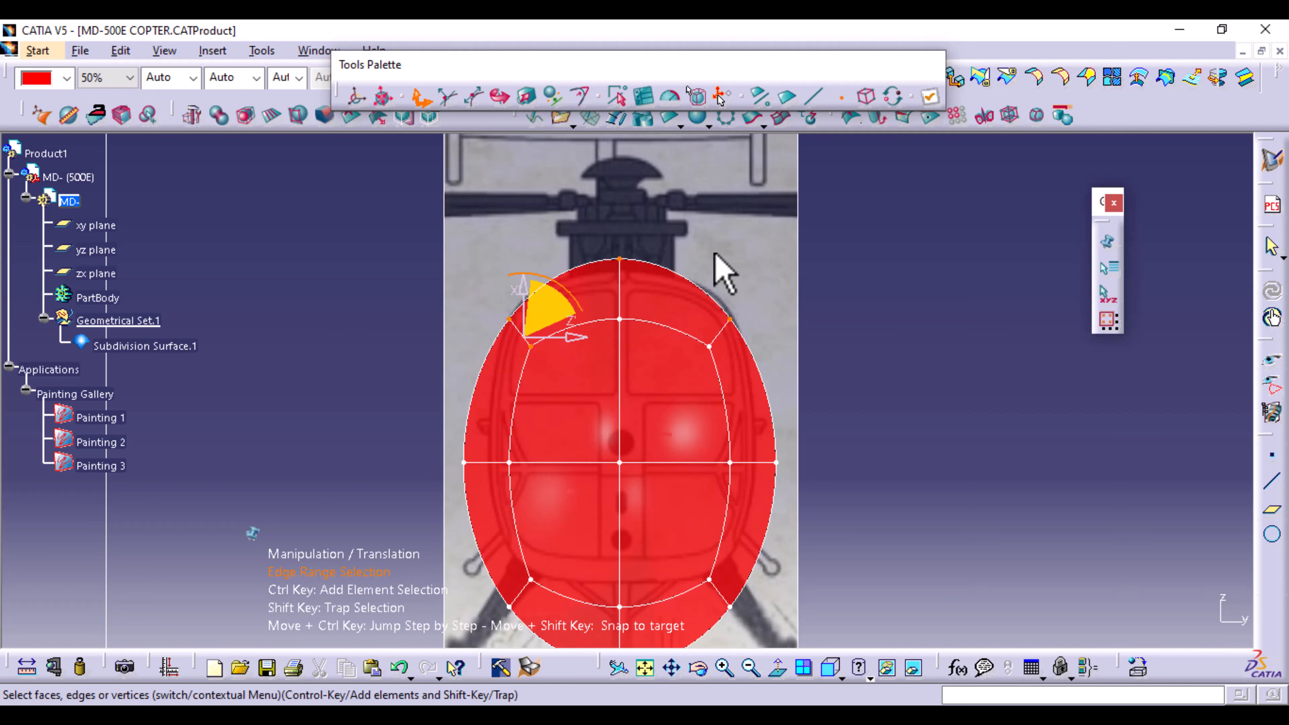
{"action": "left_click_drag", "start_coordinate": [712, 254], "coordinate": [741, 409], "text": "shift"}
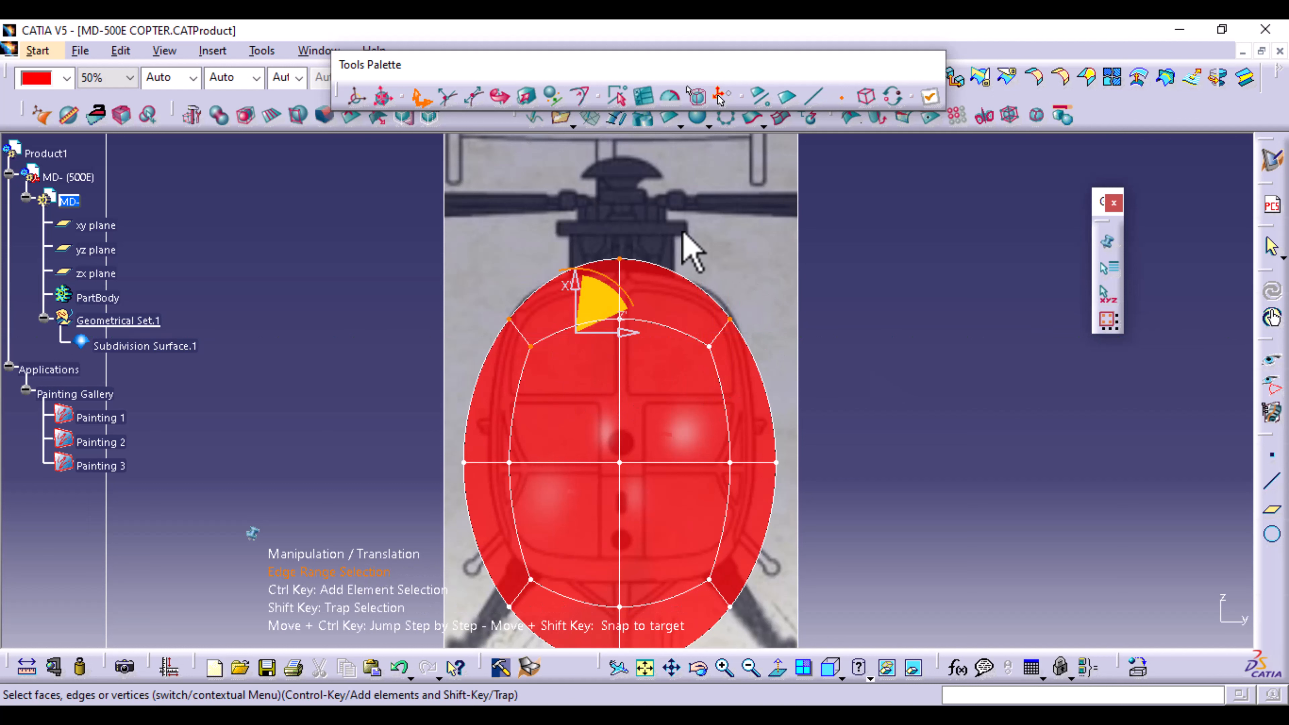
{"action": "left_click_drag", "start_coordinate": [680, 232], "coordinate": [770, 396], "text": "shift"}
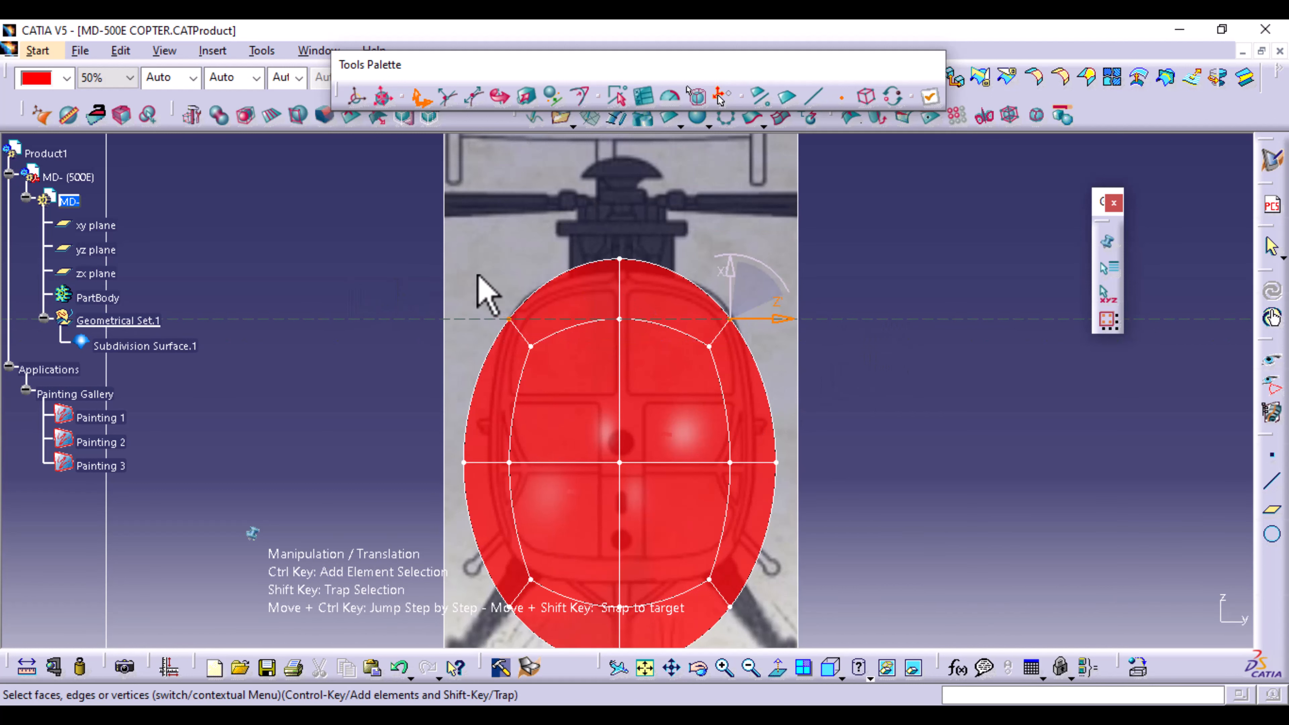
{"action": "left_click_drag", "start_coordinate": [452, 263], "coordinate": [569, 379], "text": "shift"}
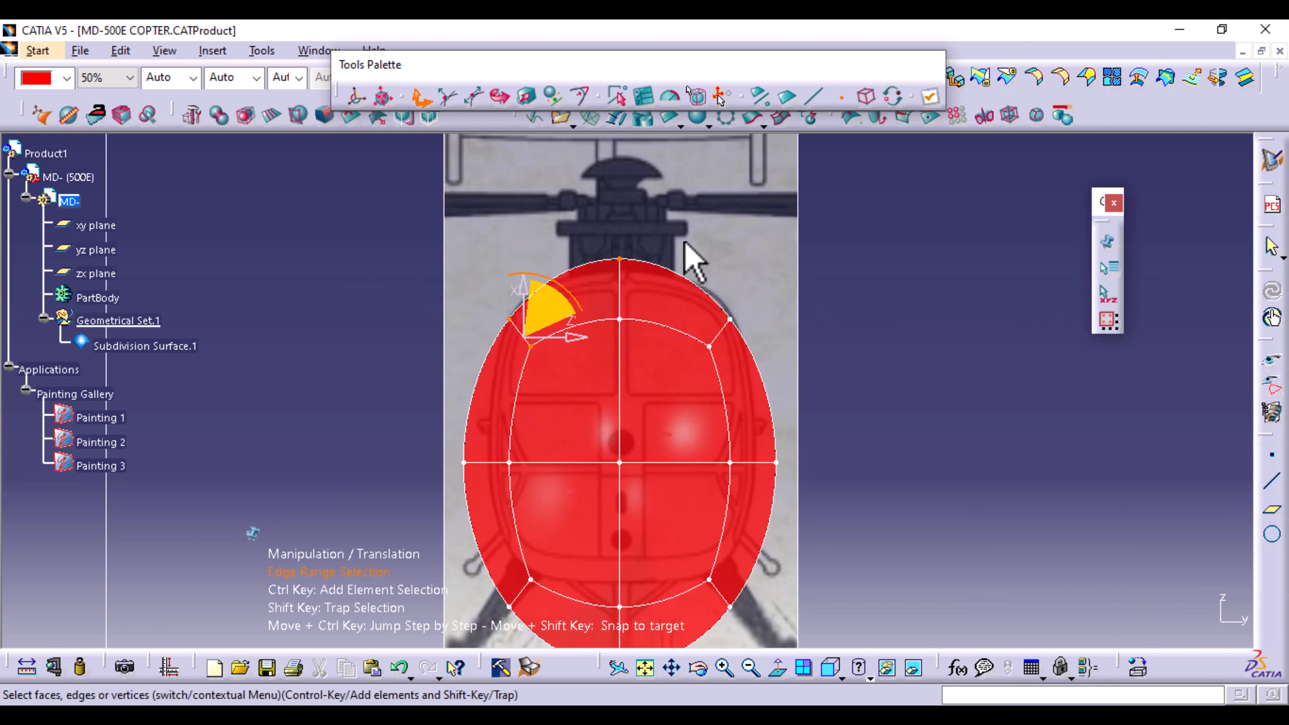
{"action": "left_click", "coordinate": [758, 402]}
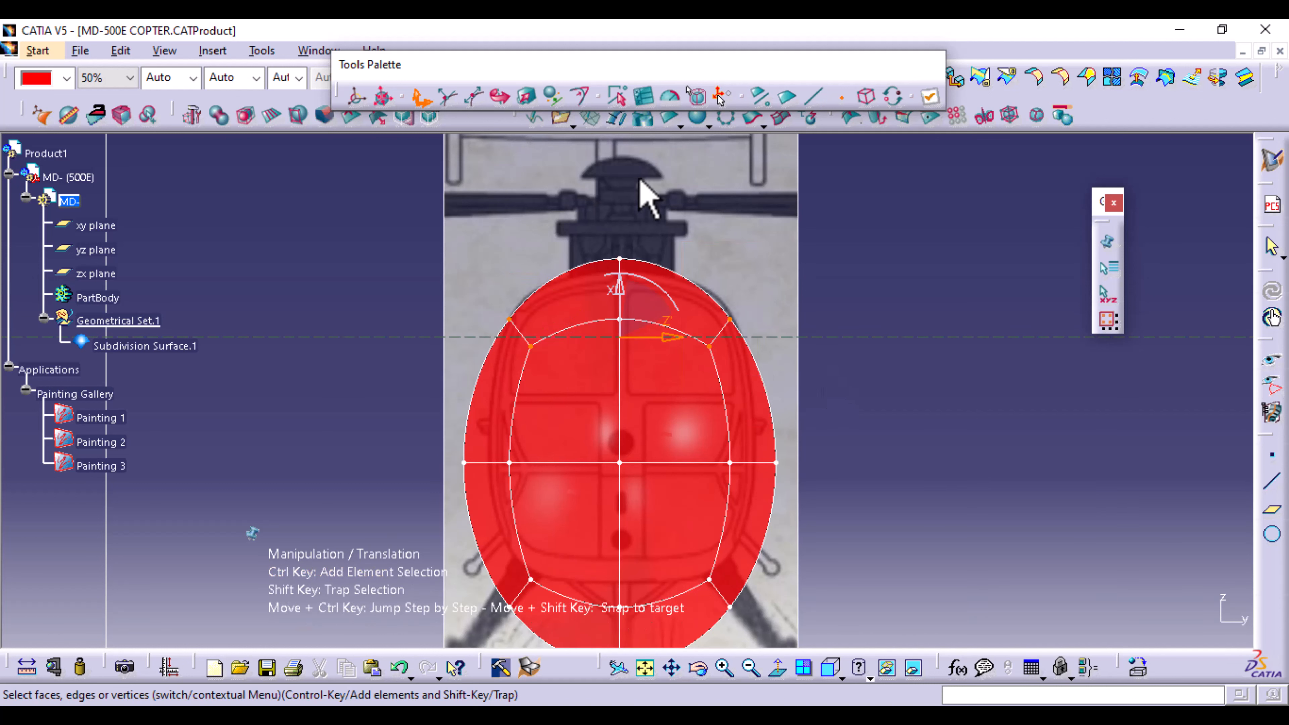
{"action": "left_click", "coordinate": [530, 96]}
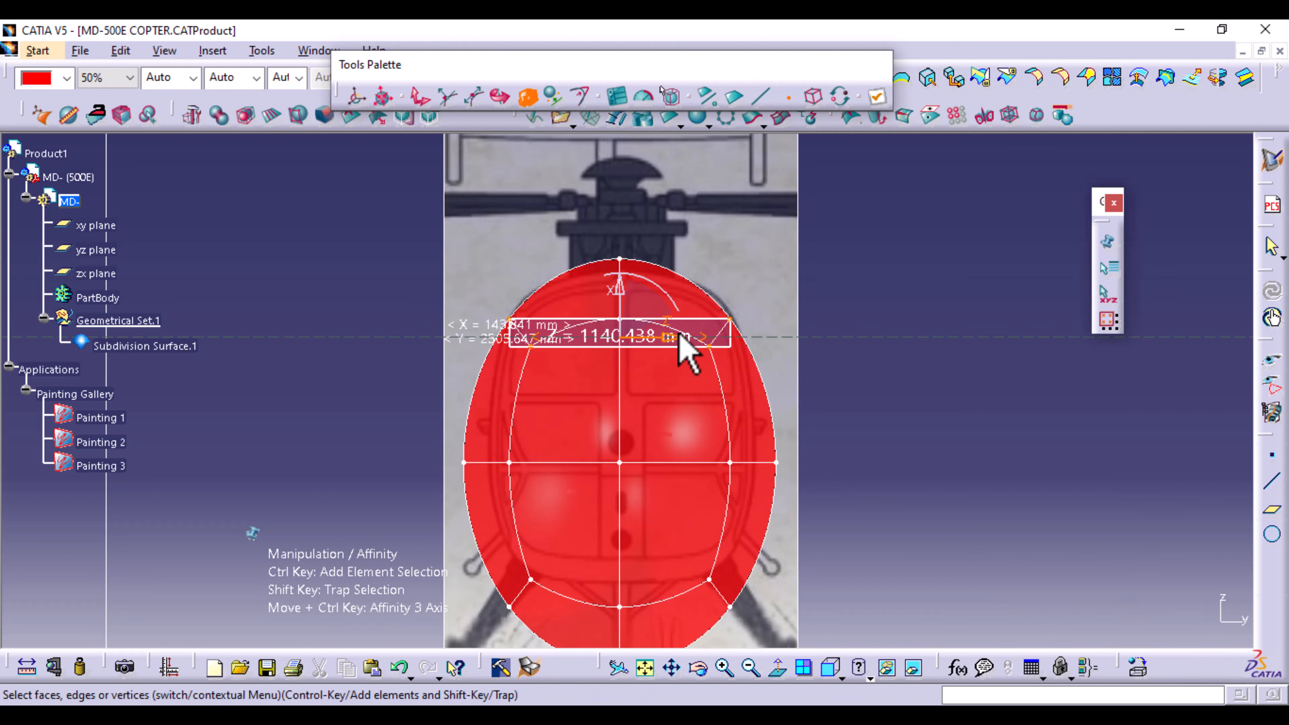
{"action": "left_click_drag", "start_coordinate": [685, 339], "coordinate": [688, 338]}
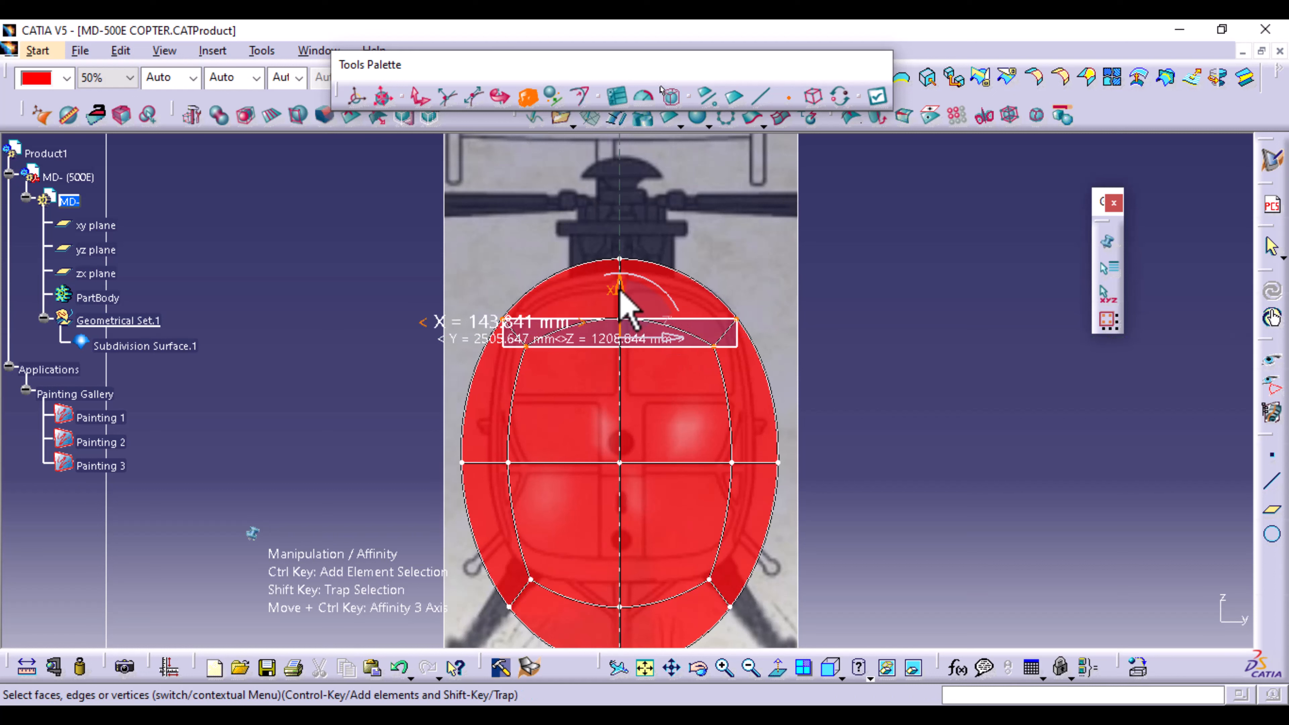
{"action": "left_click_drag", "start_coordinate": [620, 294], "coordinate": [618, 282]}
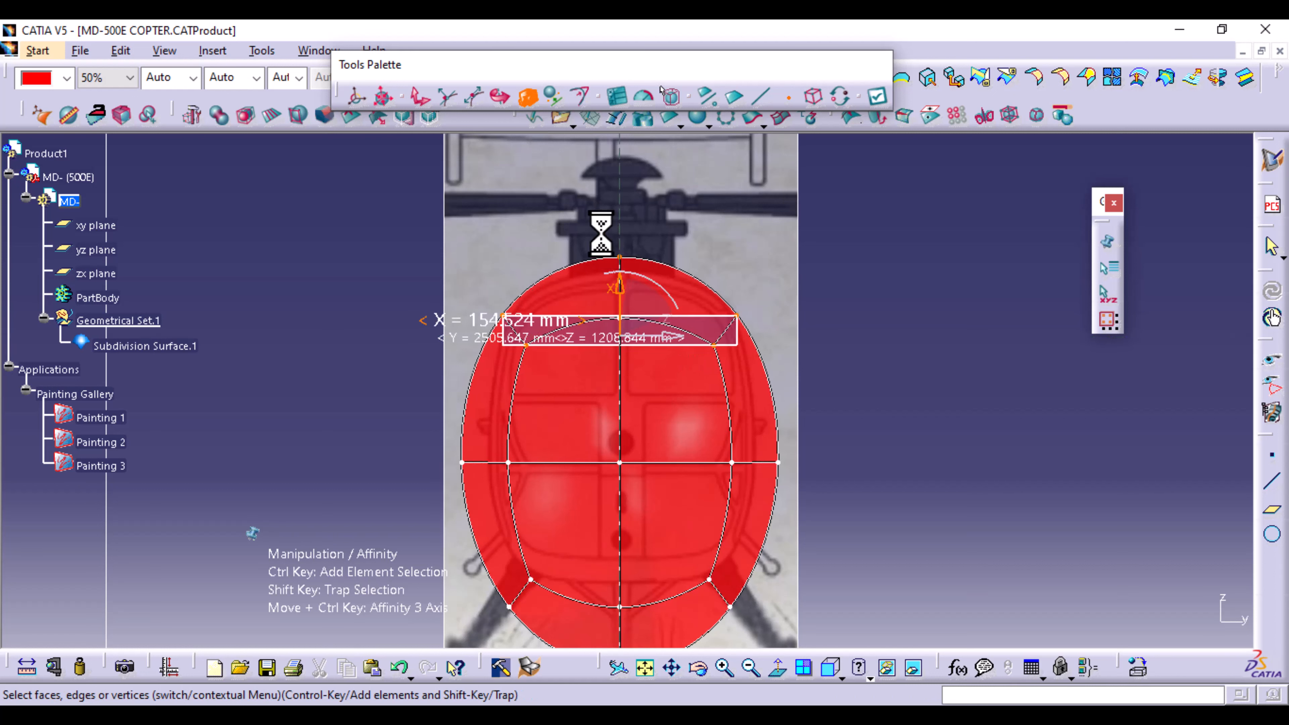
Reduce the X extent of the upper centre vertices to about 273.5 mm with Affinity to lower the surface's crown.
{"action": "left_click_drag", "start_coordinate": [604, 233], "coordinate": [655, 358], "text": "shift"}
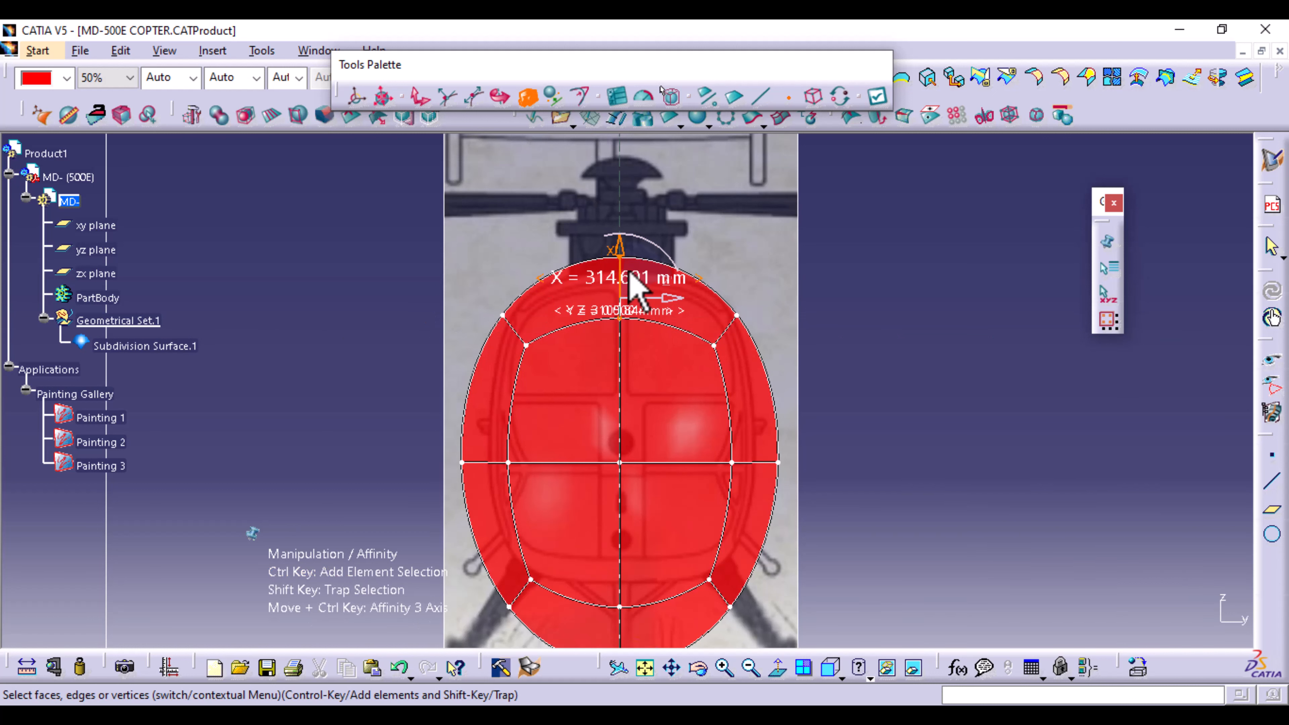
{"action": "left_click_drag", "start_coordinate": [620, 251], "coordinate": [623, 270]}
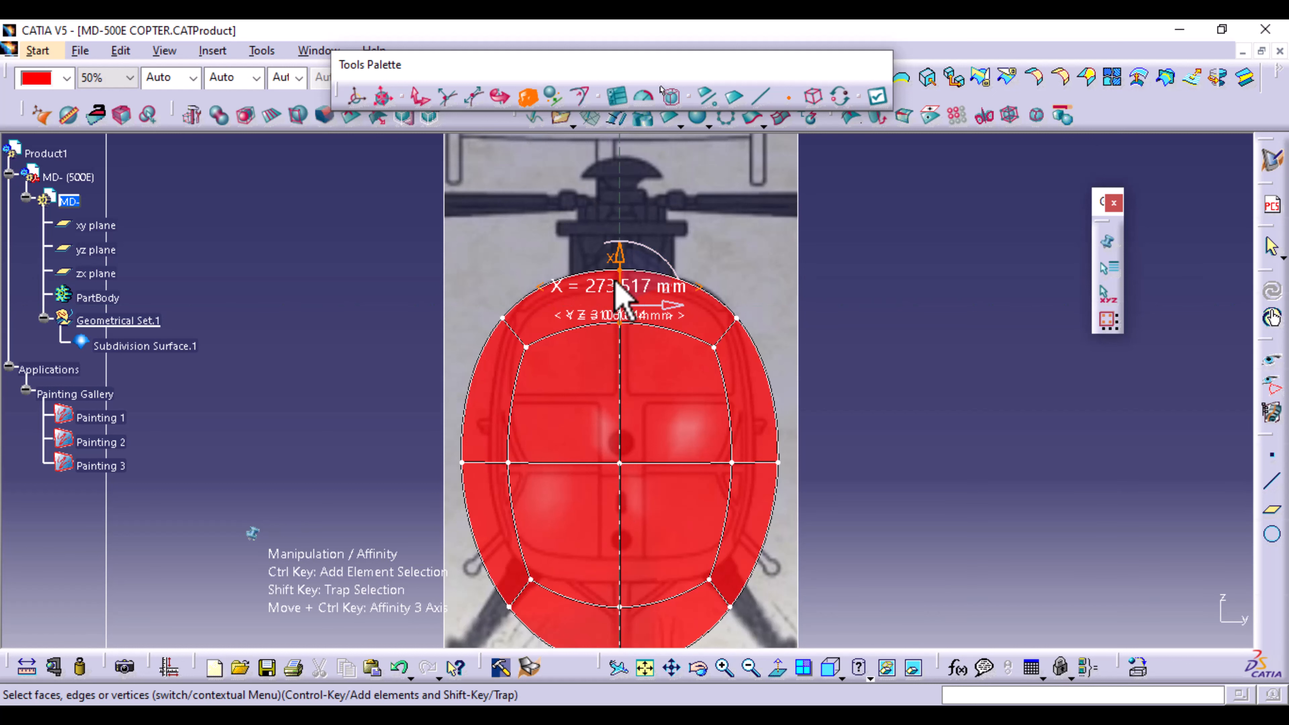
{"action": "left_click", "coordinate": [877, 97]}
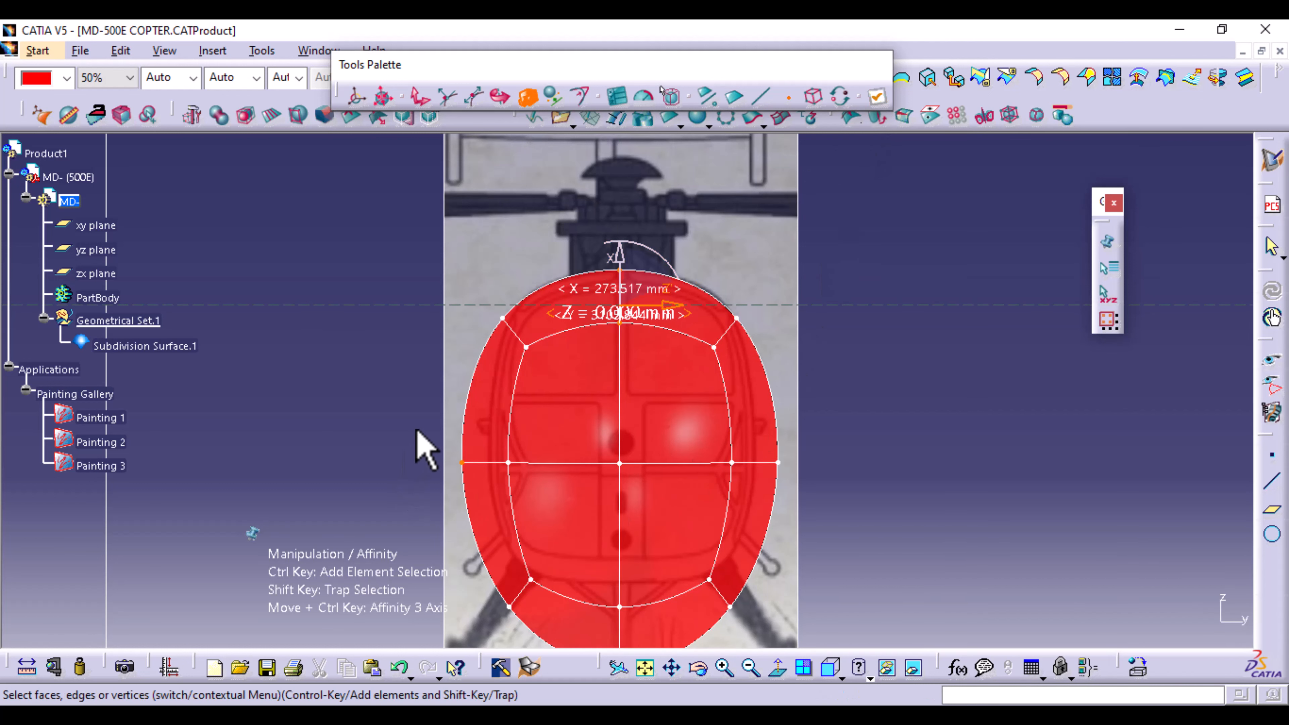
Translate all the lower vertices of the surface upward toward the fuselage underside on the front blueprint.
{"action": "middle_click_drag", "start_coordinate": [849, 532], "coordinate": [857, 386]}
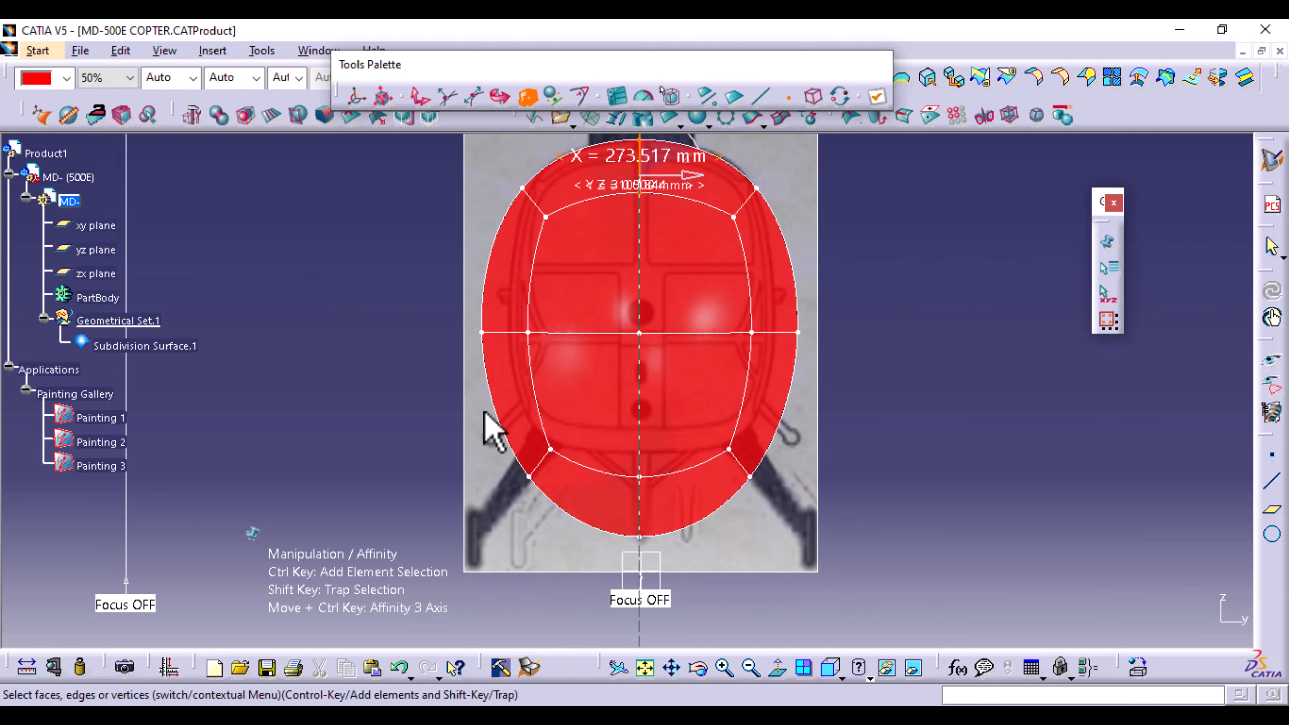
{"action": "left_click_drag", "start_coordinate": [477, 405], "coordinate": [791, 559], "text": "shift"}
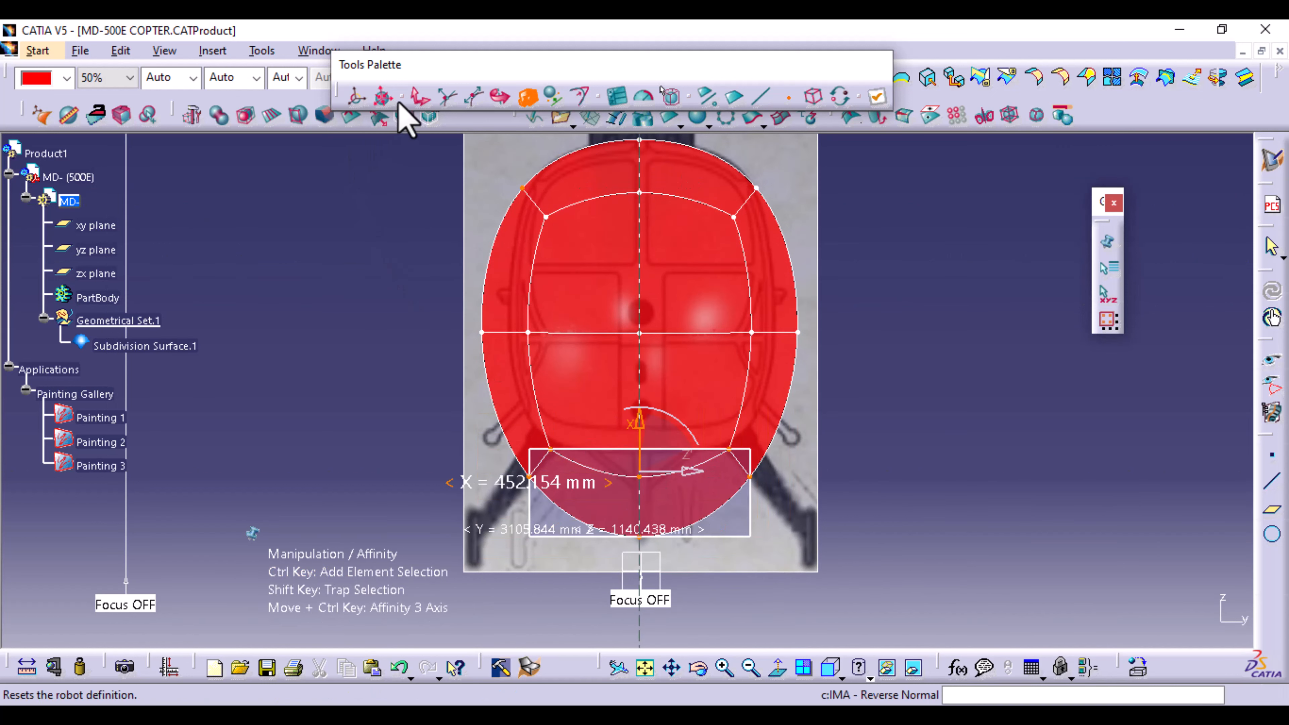
{"action": "left_click", "coordinate": [421, 99]}
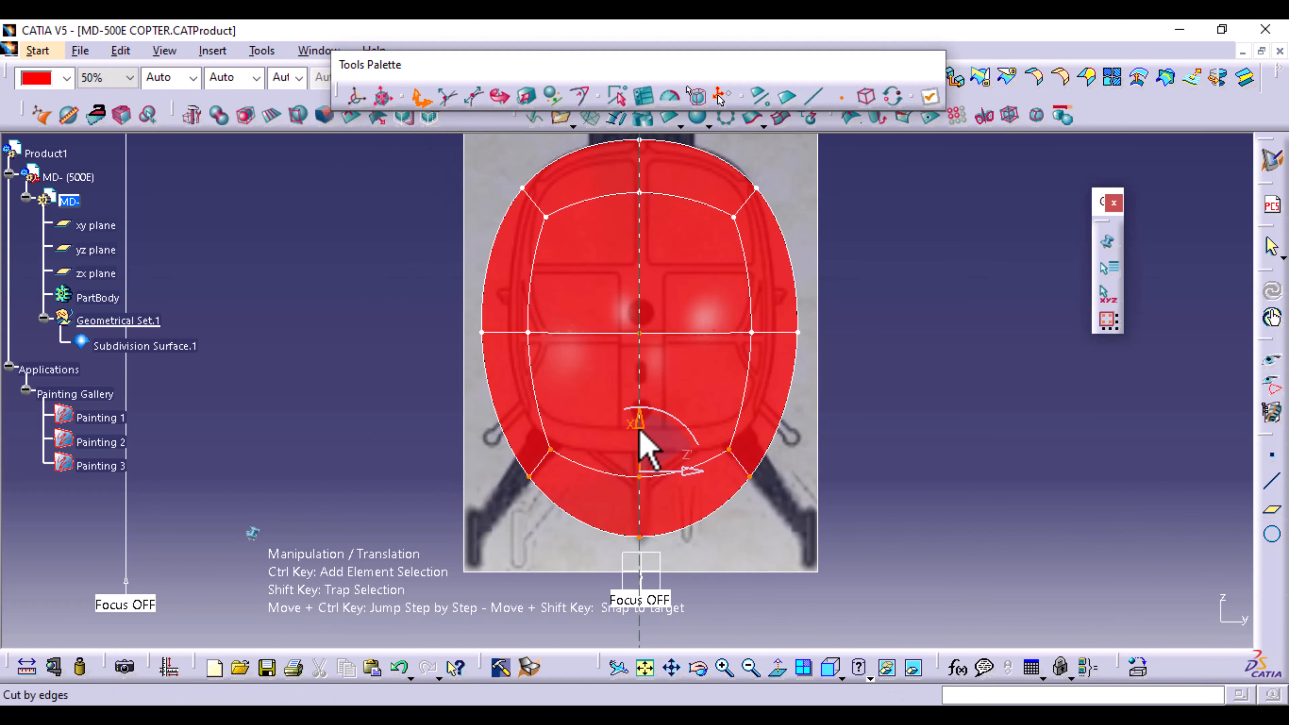
{"action": "left_click_drag", "start_coordinate": [639, 427], "coordinate": [638, 369]}
Translate the lower centre vertices upward to flatten the underside along the blueprint's belly line.
{"action": "left_click", "coordinate": [624, 398]}
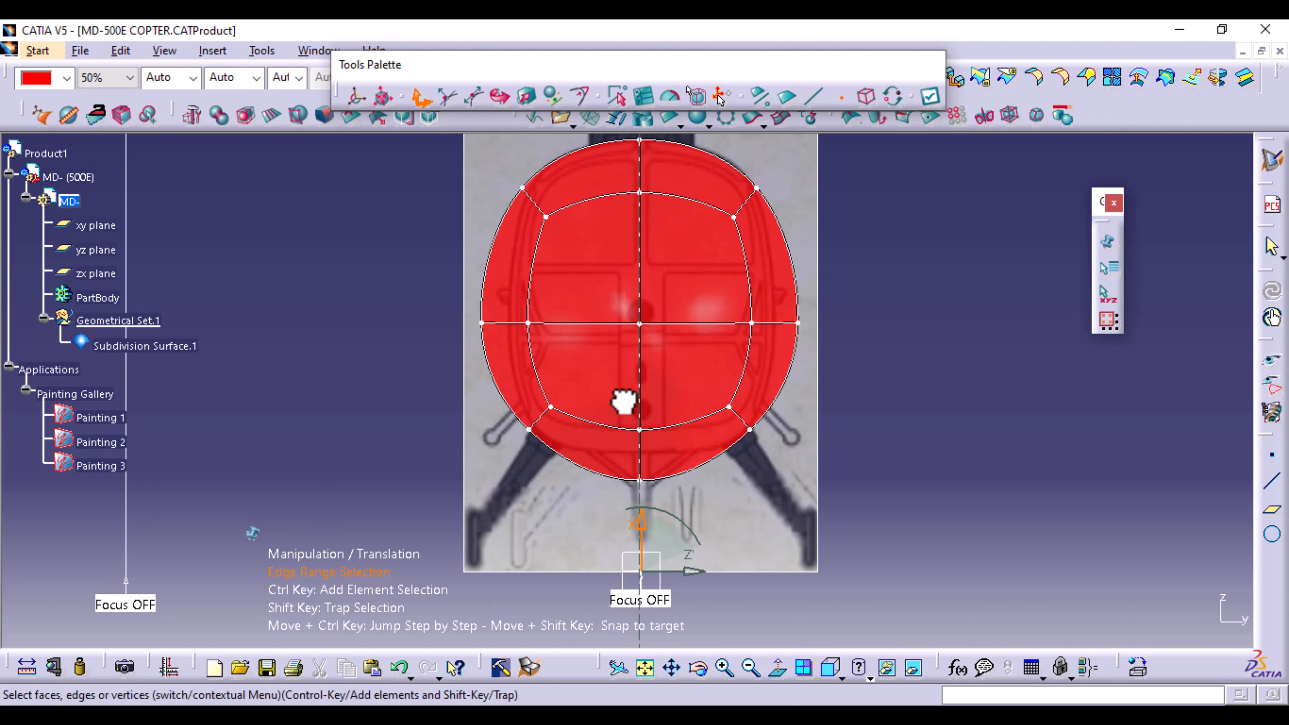
{"action": "left_click", "coordinate": [666, 512], "text": "ctrl"}
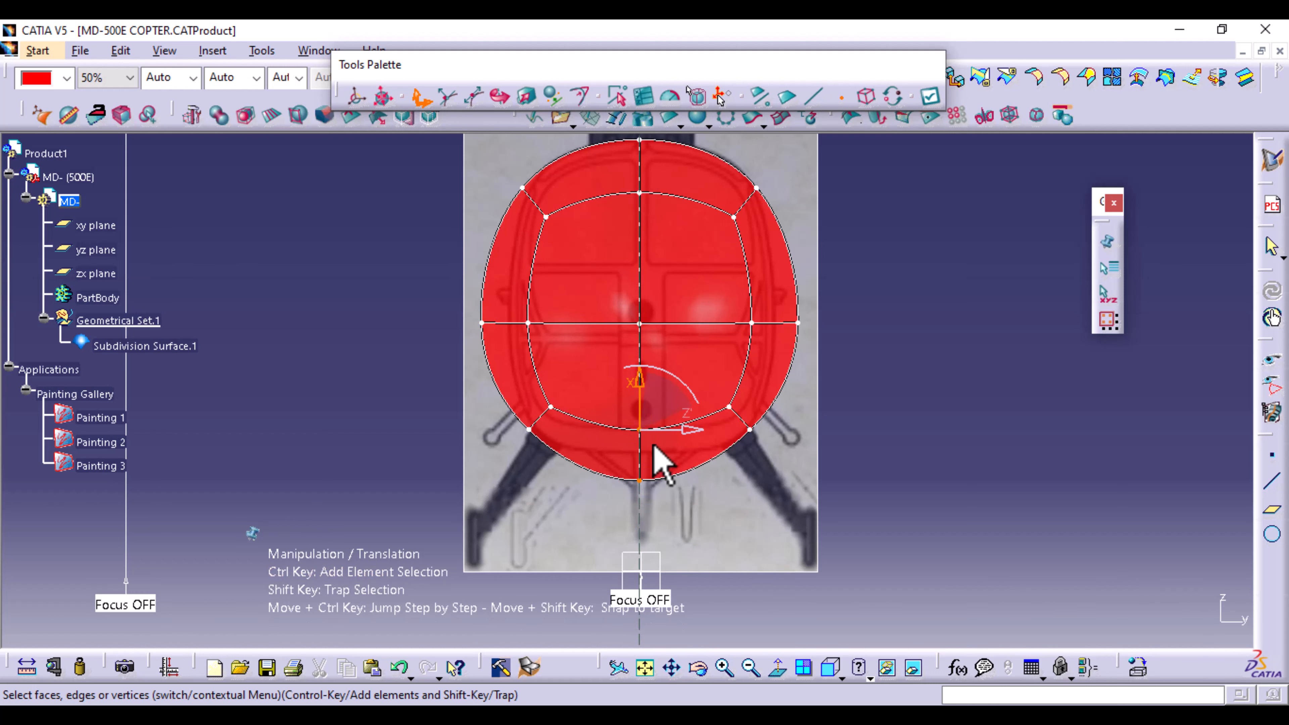
{"action": "left_click_drag", "start_coordinate": [649, 394], "coordinate": [642, 304]}
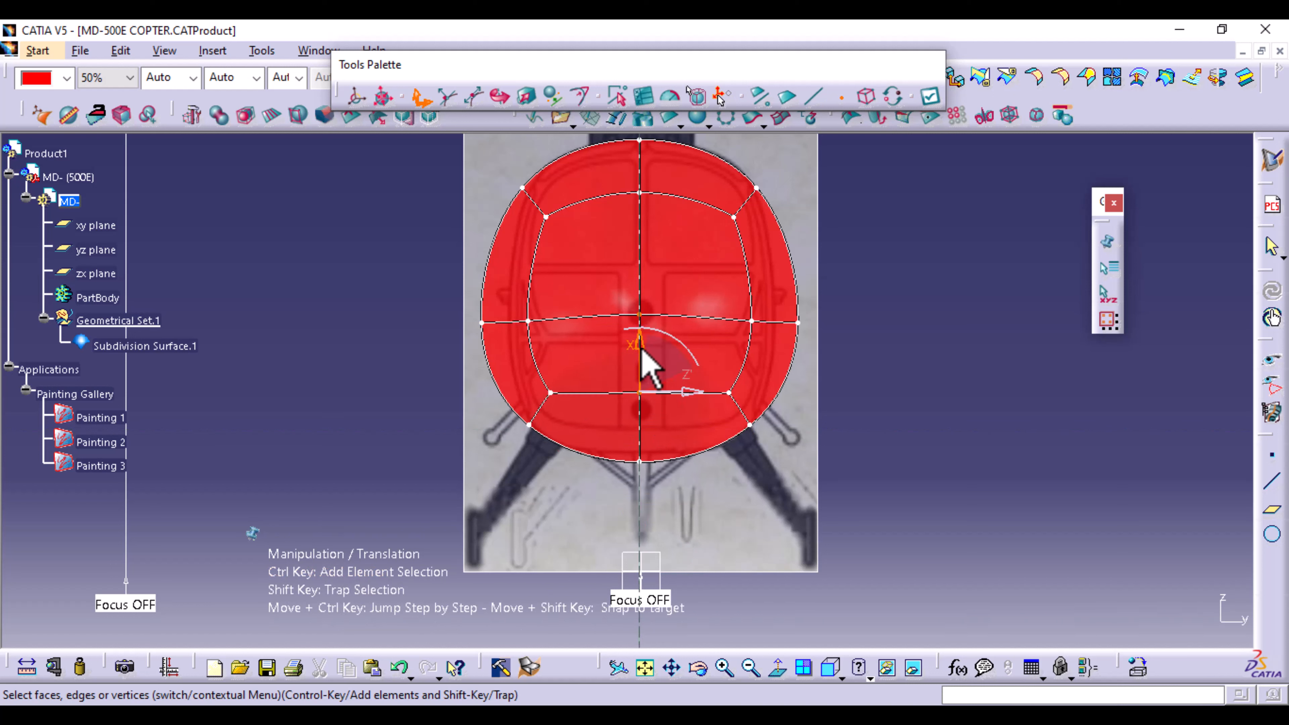
{"action": "left_click_drag", "start_coordinate": [640, 350], "coordinate": [642, 319]}
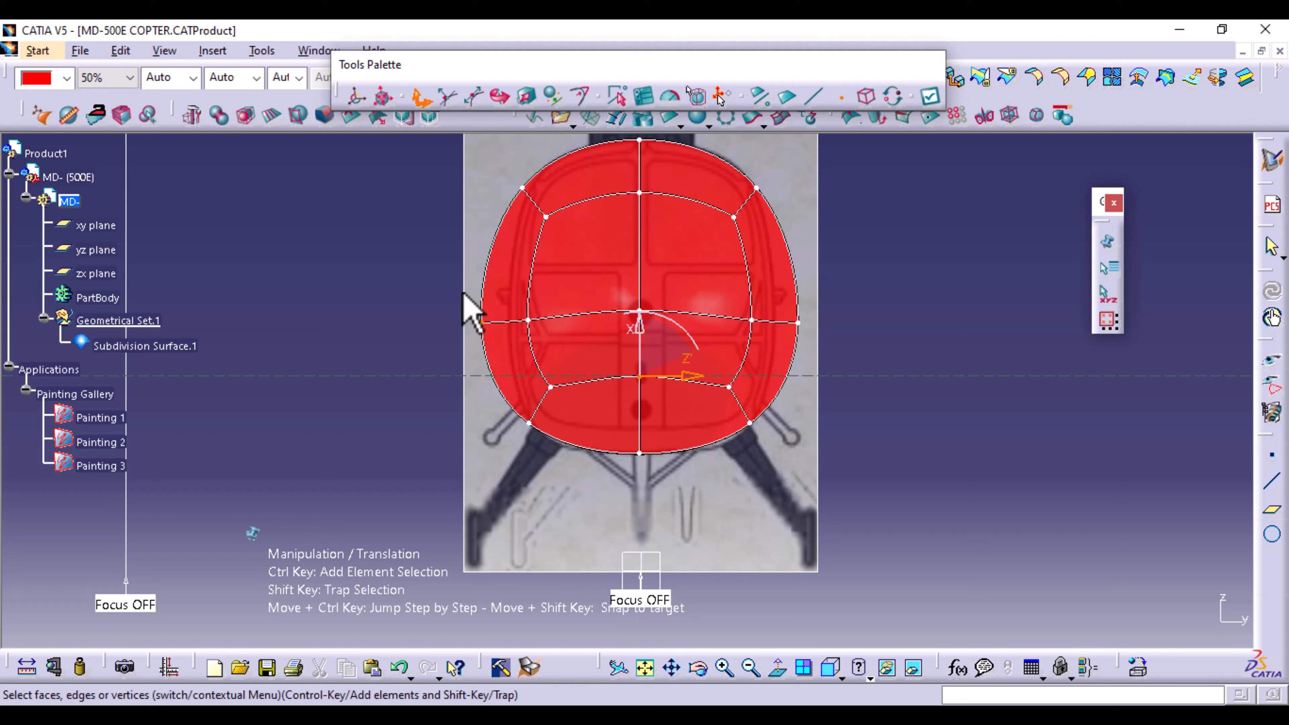
Narrow the middle row of vertices to about 1409 mm in Z with Affinity, undoing a stray sideways translation first.
{"action": "left_click_drag", "start_coordinate": [463, 293], "coordinate": [847, 335], "text": "shift"}
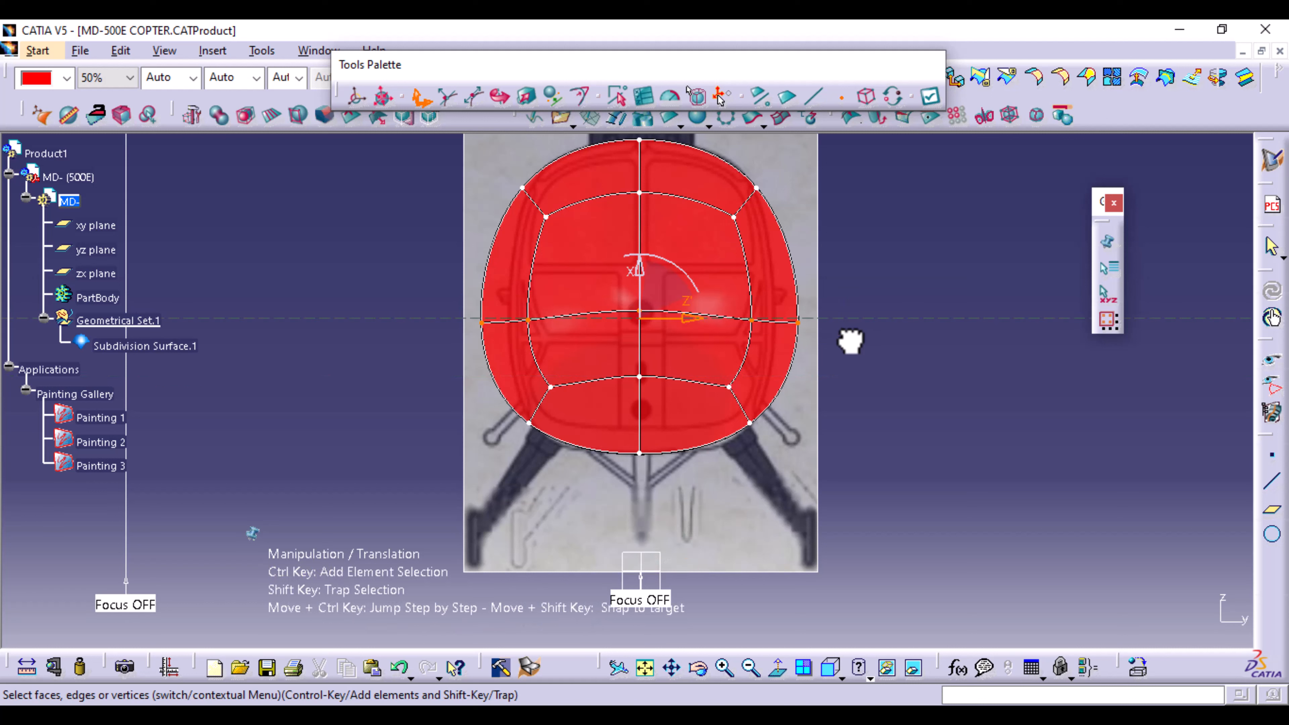
{"action": "left_click_drag", "start_coordinate": [688, 318], "coordinate": [682, 323]}
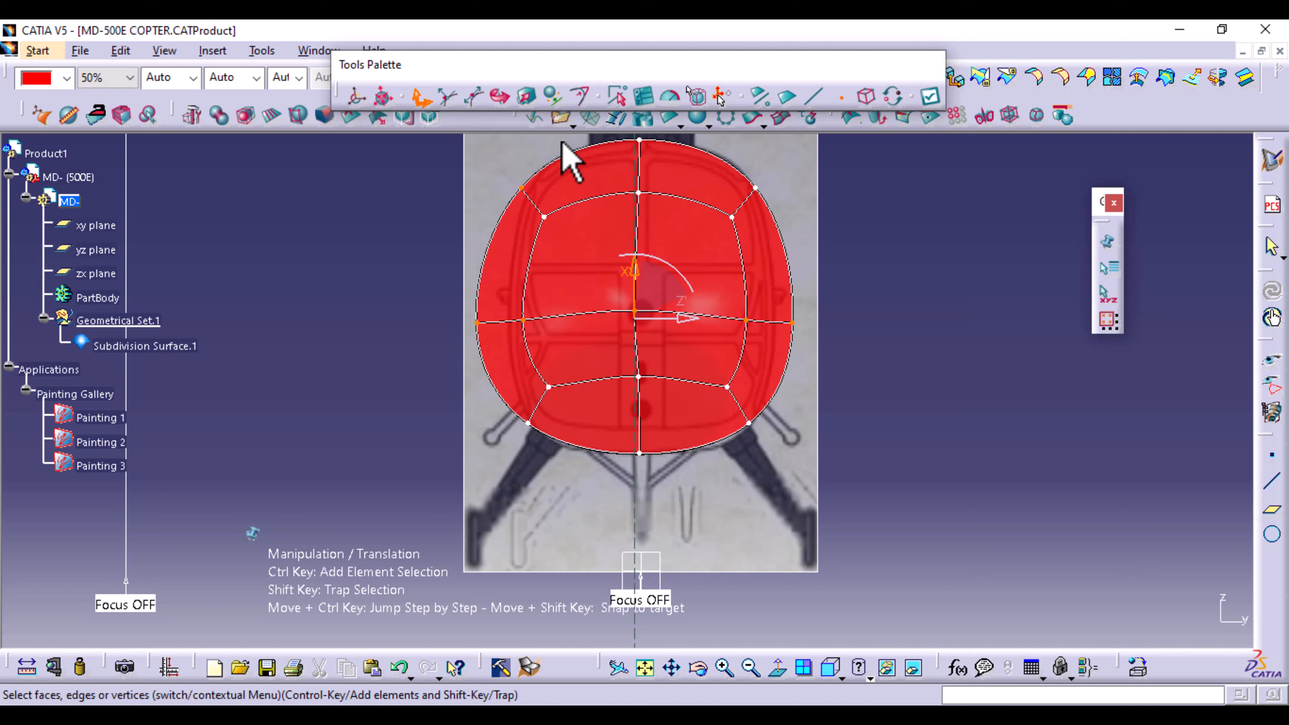
{"action": "left_click", "coordinate": [399, 666]}
{"action": "left_click", "coordinate": [528, 96]}
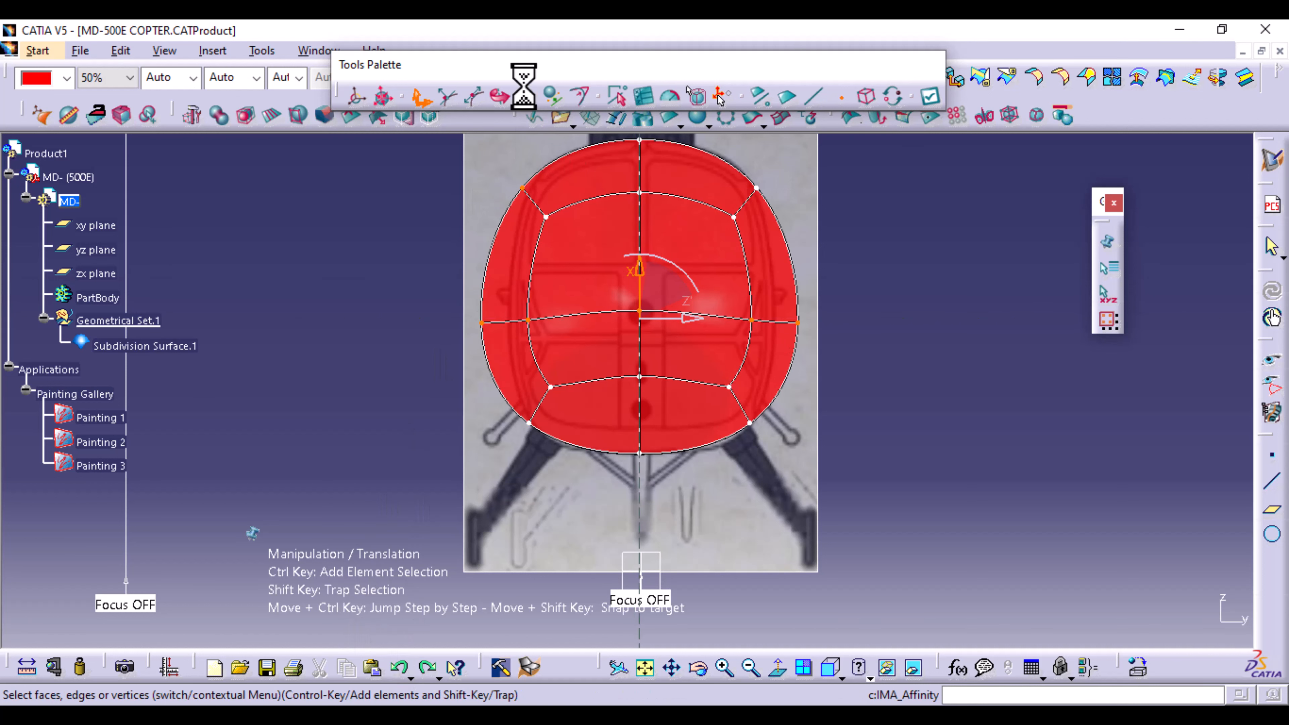
{"action": "left_click_drag", "start_coordinate": [696, 319], "coordinate": [686, 323]}
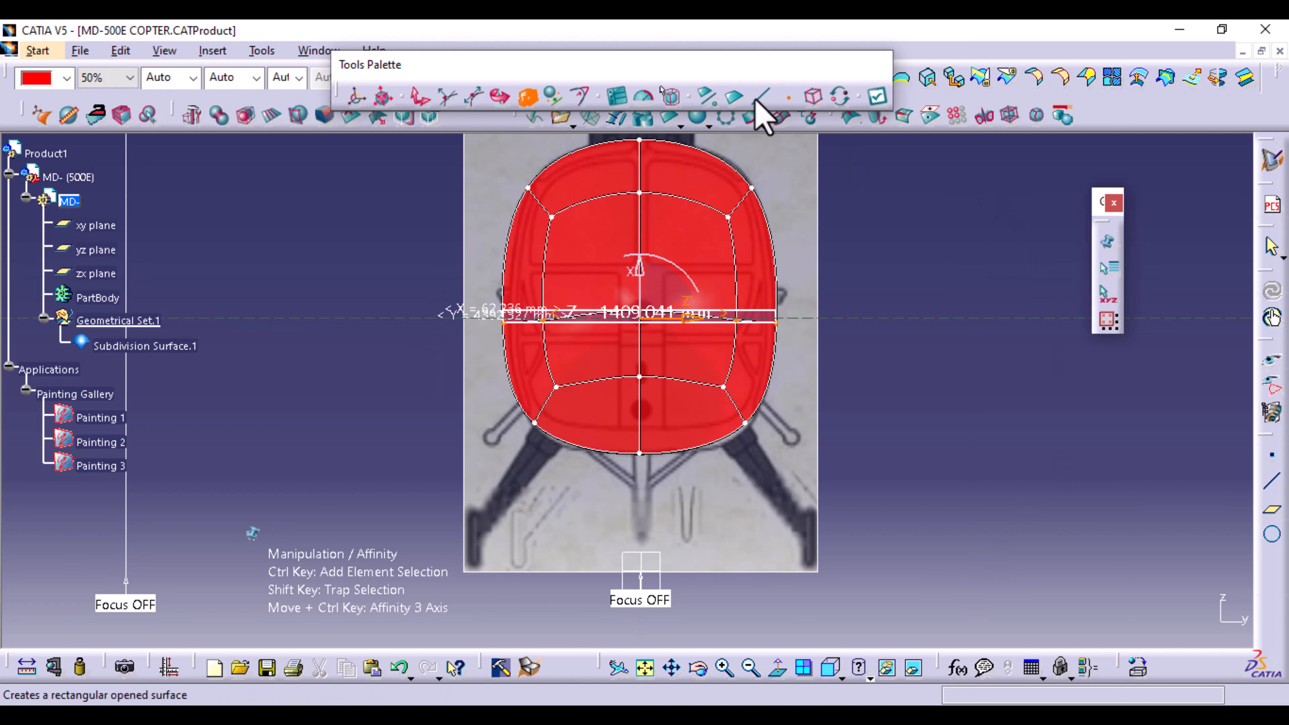
{"action": "left_click", "coordinate": [875, 97]}
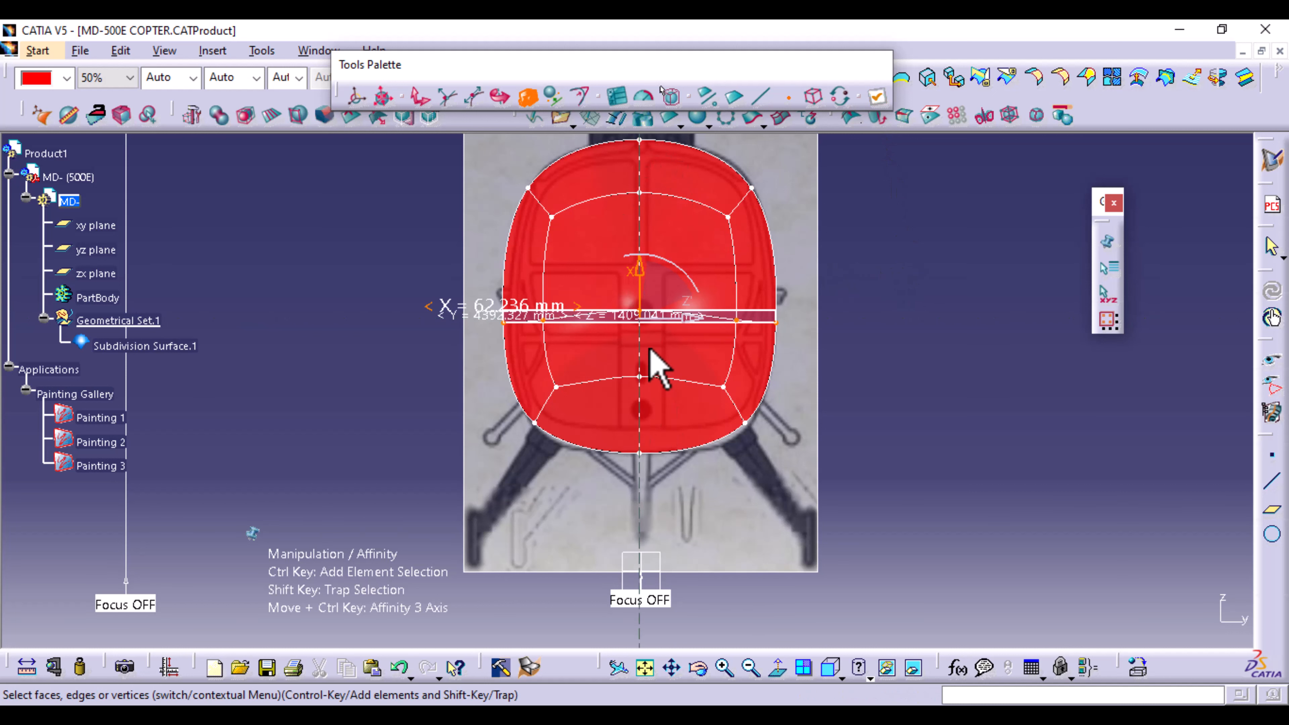
Select the surface's centre column of vertices and relocate the manipulation robot to the origin of the reference planes.
{"action": "middle_click_drag", "start_coordinate": [953, 383], "coordinate": [972, 438]}
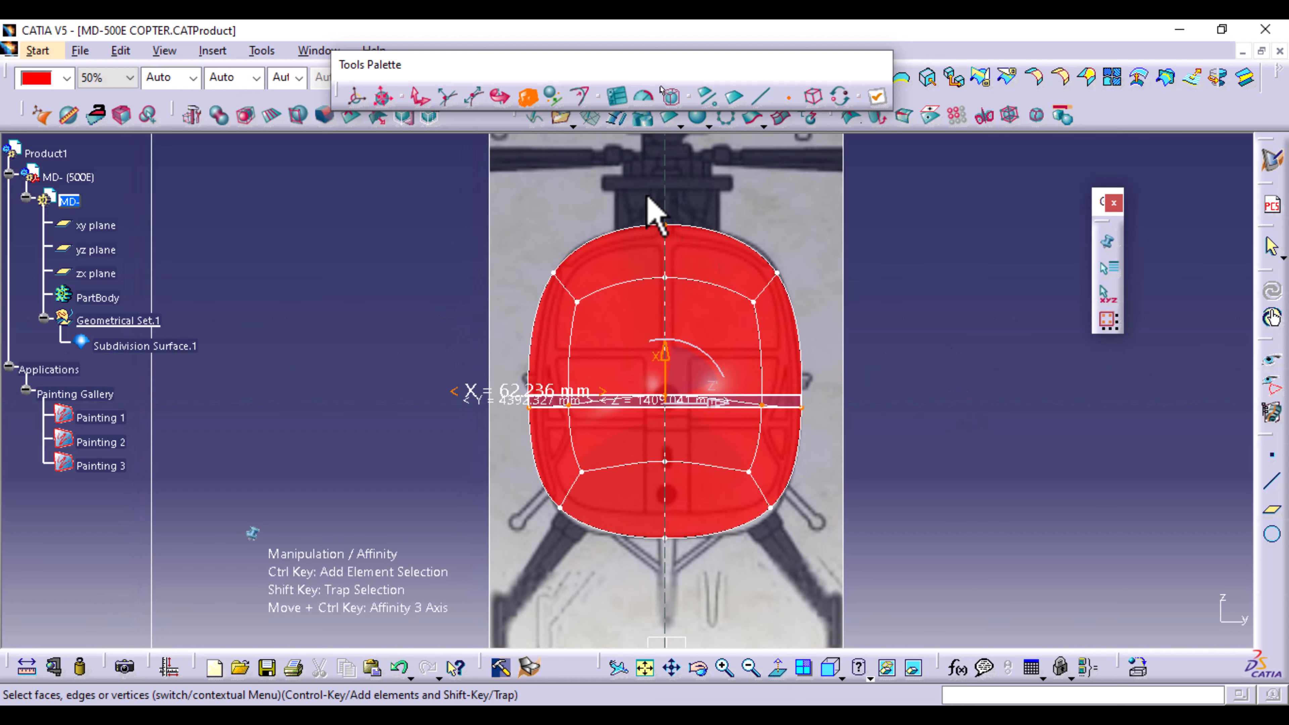
{"action": "left_click_drag", "start_coordinate": [647, 197], "coordinate": [696, 560], "text": "shift"}
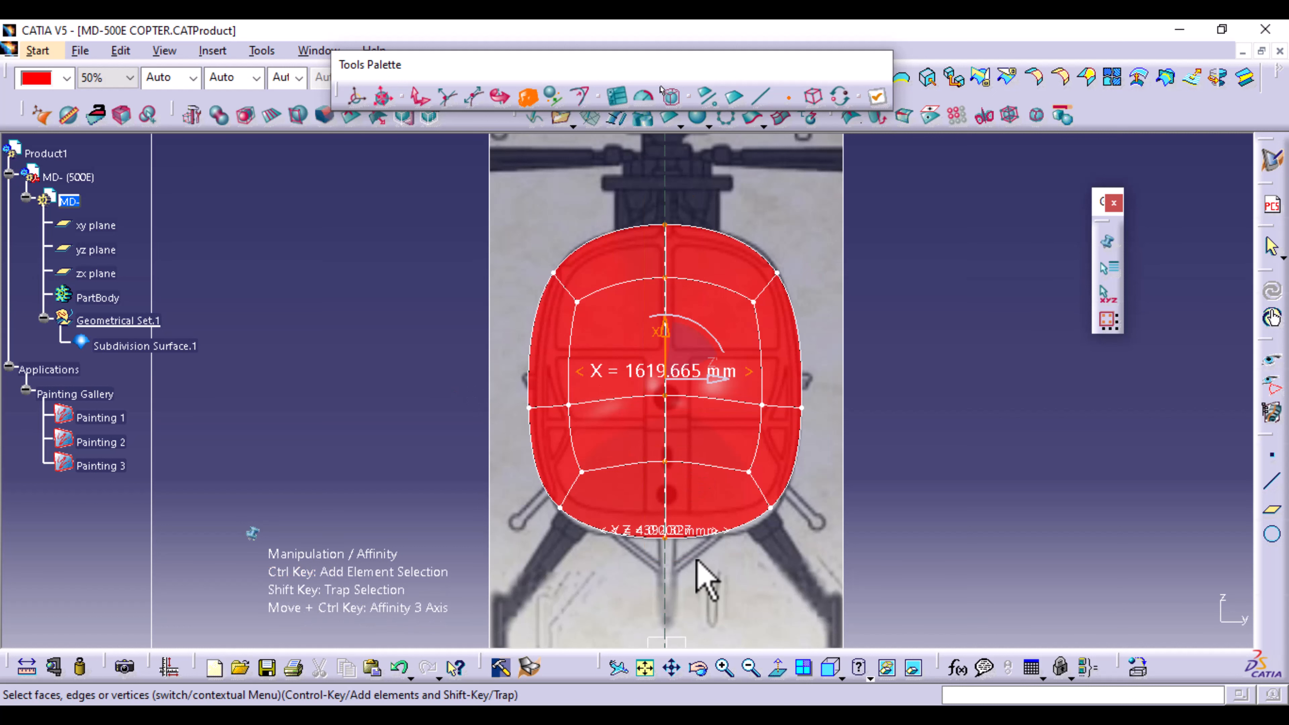
{"action": "left_click", "coordinate": [357, 96]}
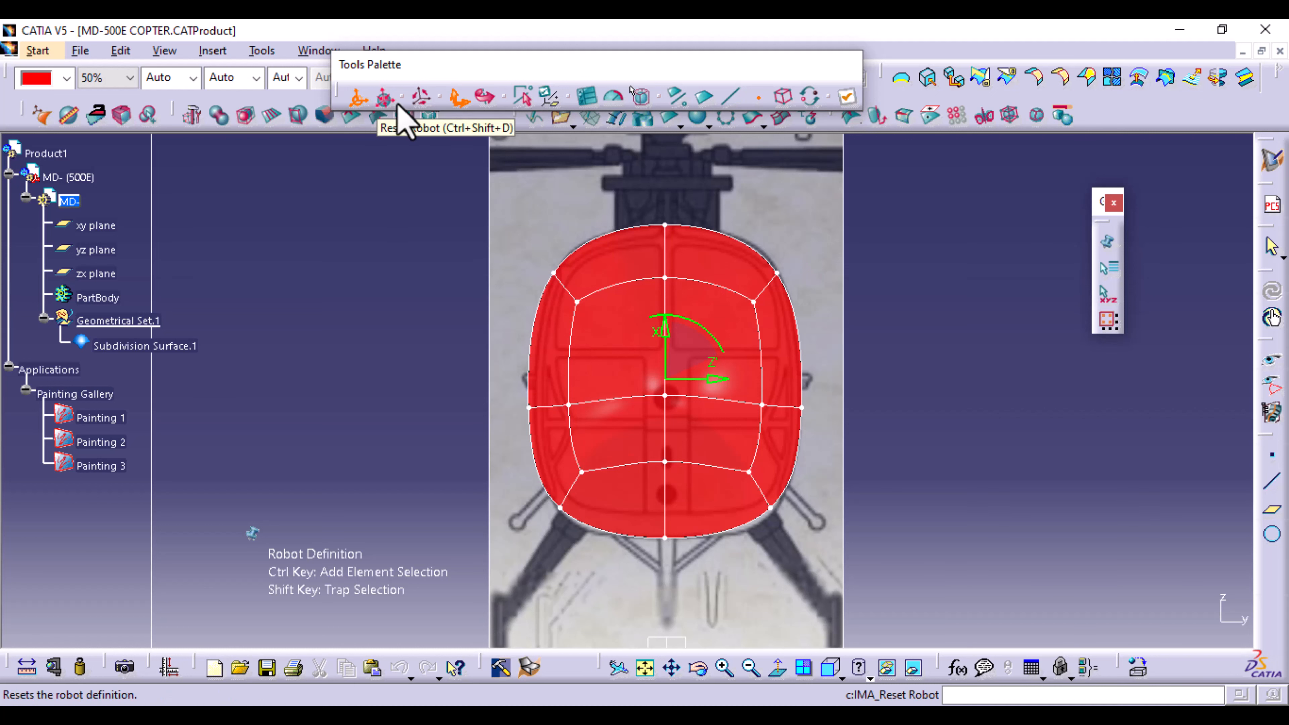
{"action": "left_click_drag", "start_coordinate": [666, 338], "coordinate": [702, 432]}
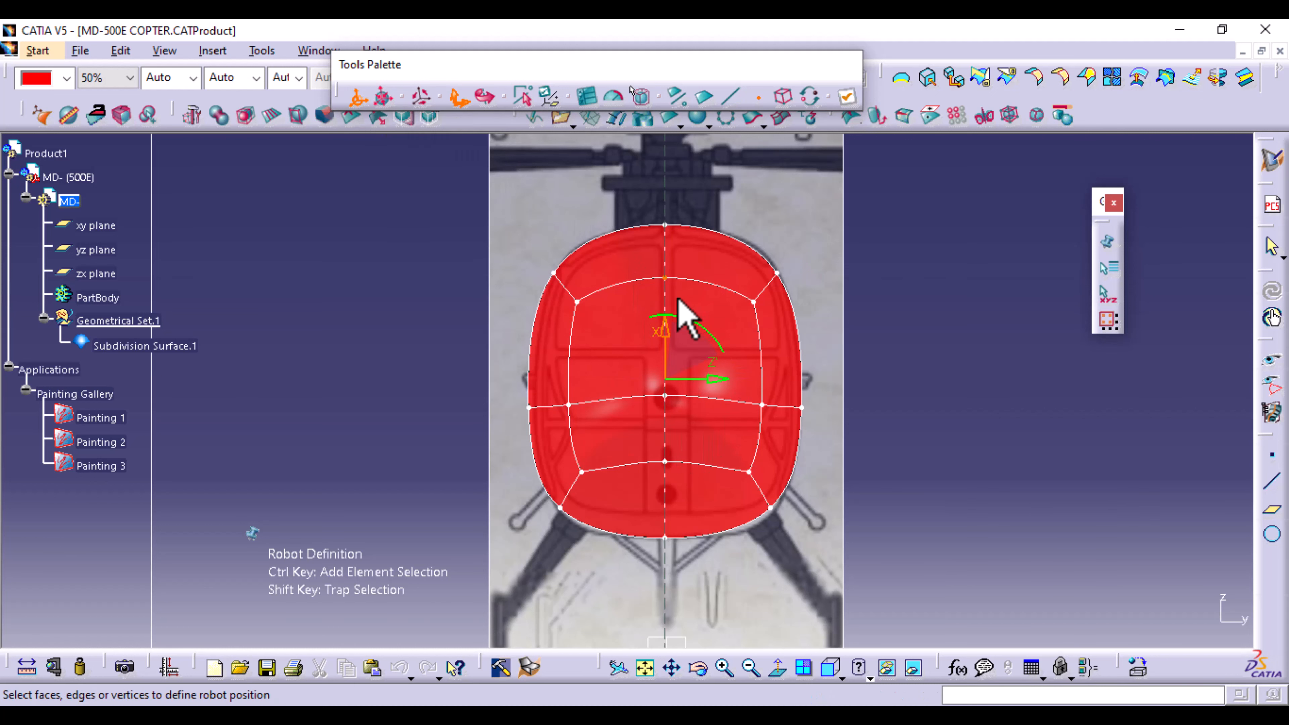
{"action": "middle_click_drag", "start_coordinate": [936, 363], "coordinate": [940, 225]}
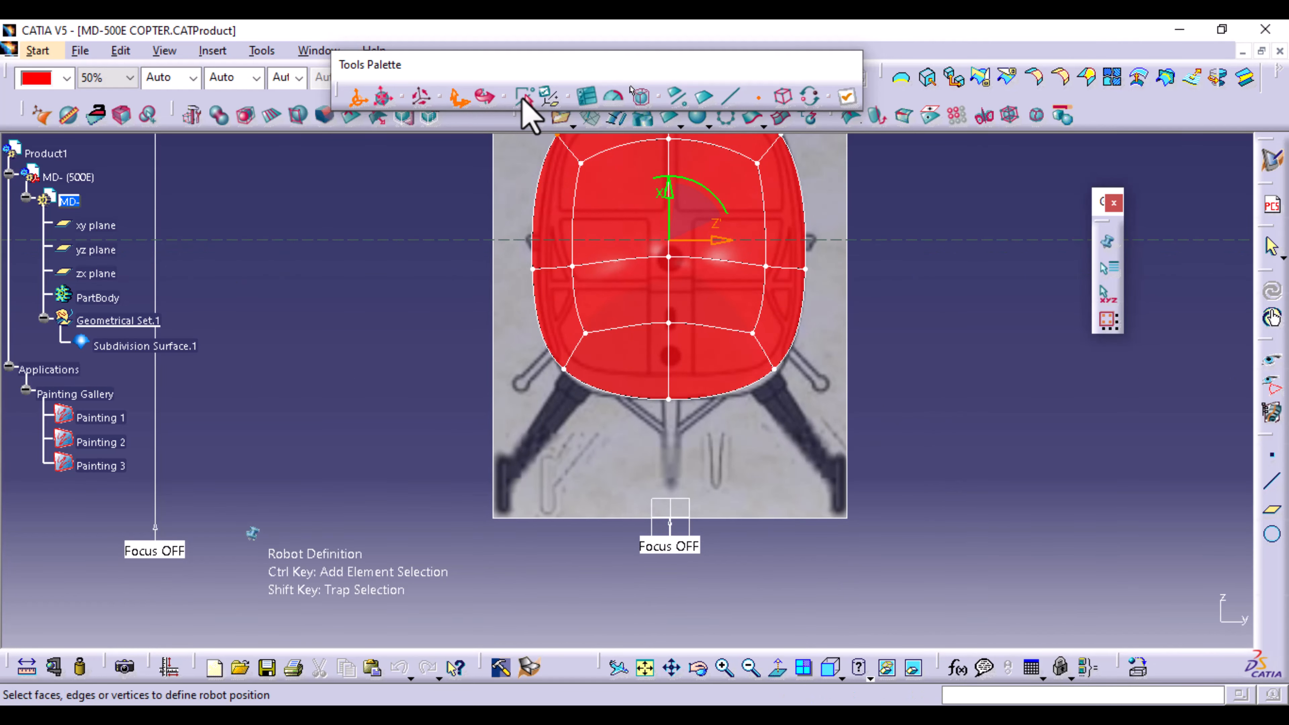
{"action": "left_click", "coordinate": [523, 97]}
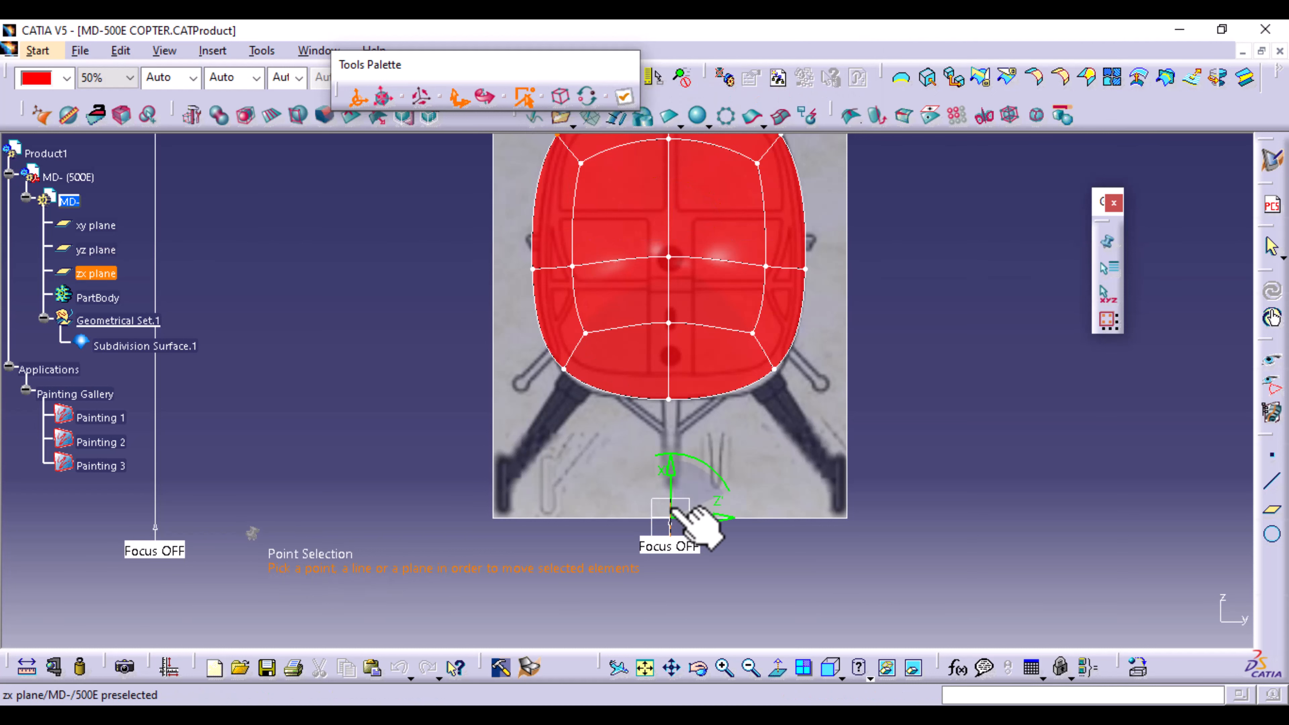
{"action": "left_click", "coordinate": [623, 97]}
{"action": "left_click", "coordinate": [358, 97]}
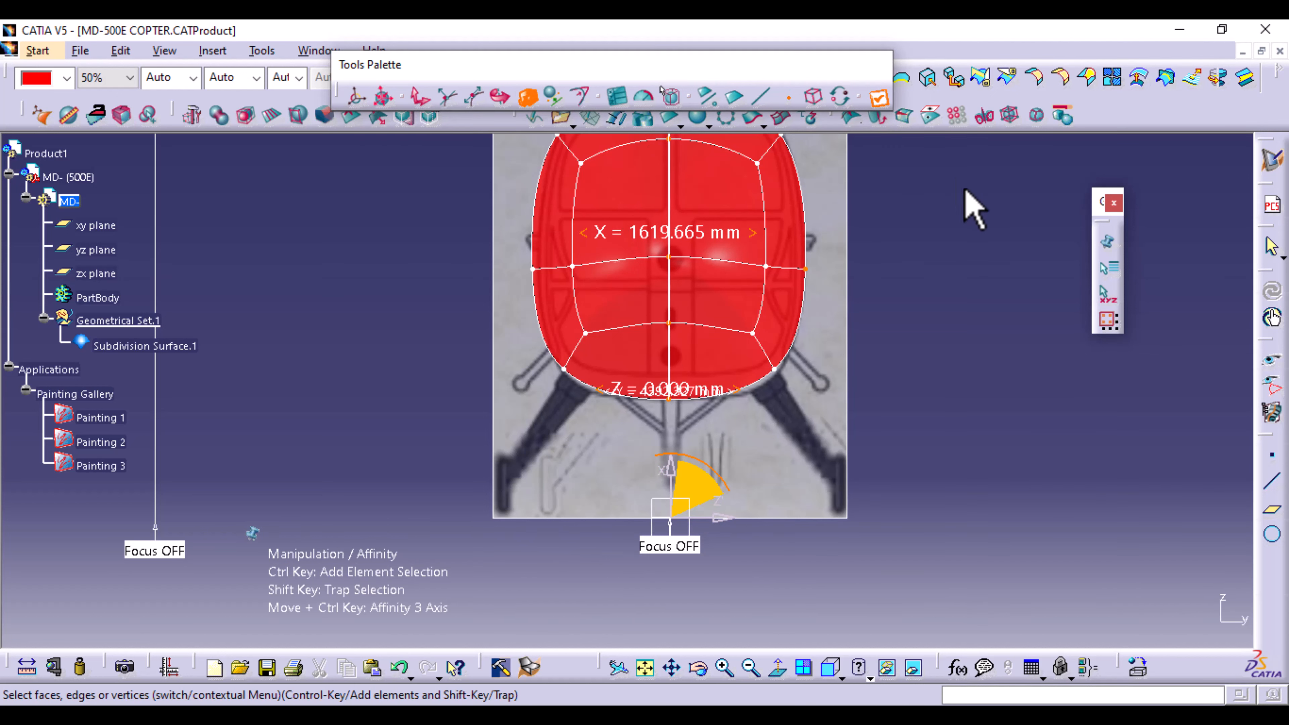
Align the centre column of vertices on the vertical symmetry plane through the robot using Alignment on Plane.
{"action": "middle_click_drag", "start_coordinate": [960, 190], "coordinate": [934, 346]}
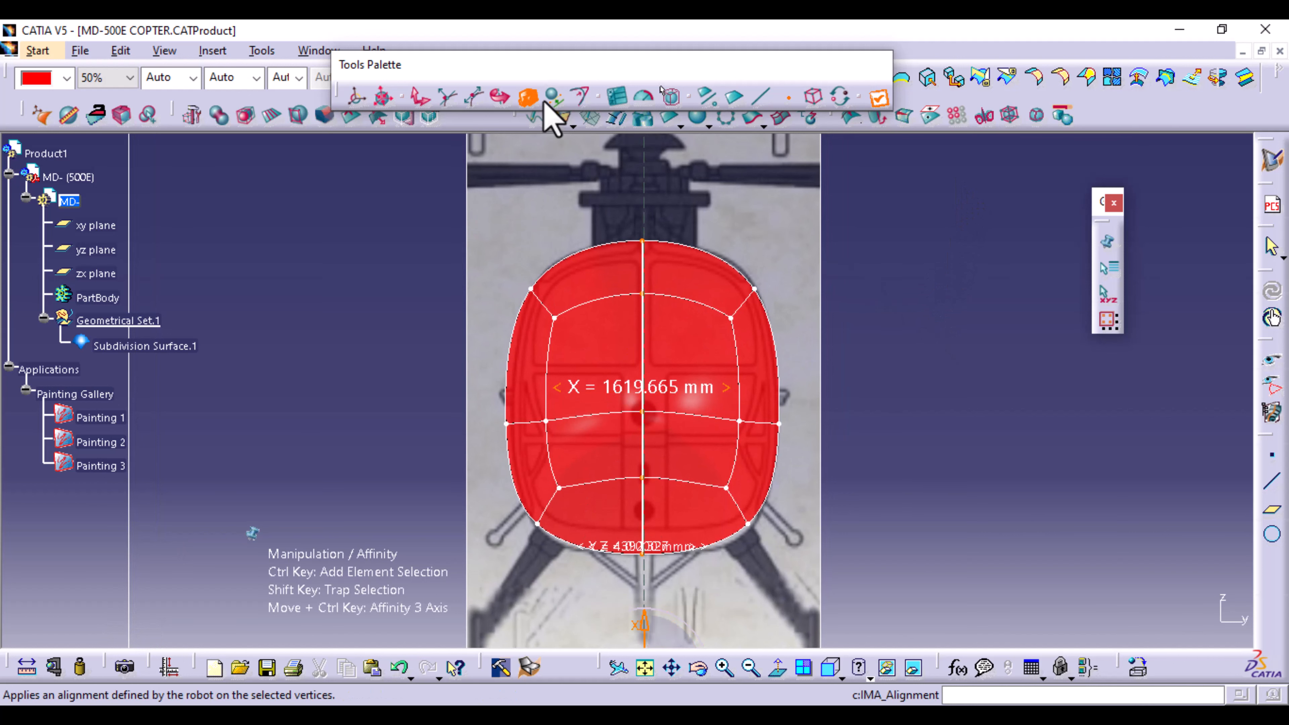
{"action": "left_click", "coordinate": [552, 96]}
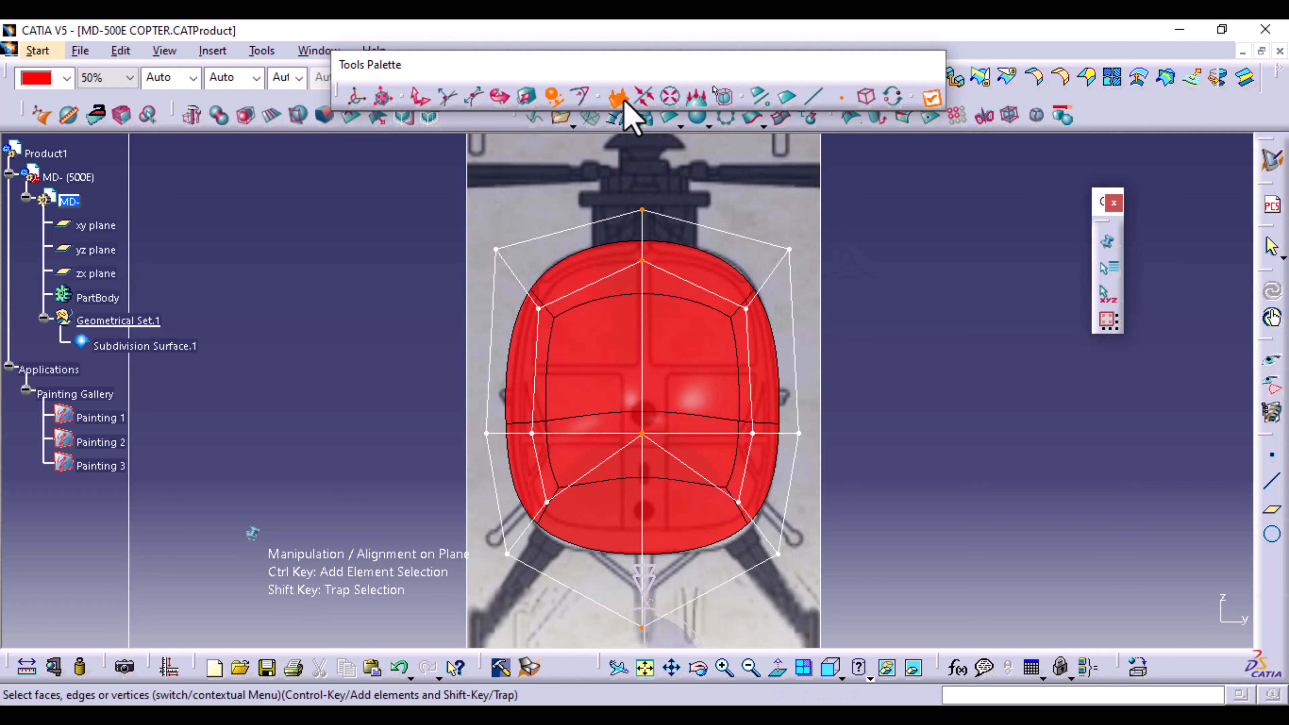
{"action": "middle_click_drag", "start_coordinate": [897, 482], "coordinate": [889, 443]}
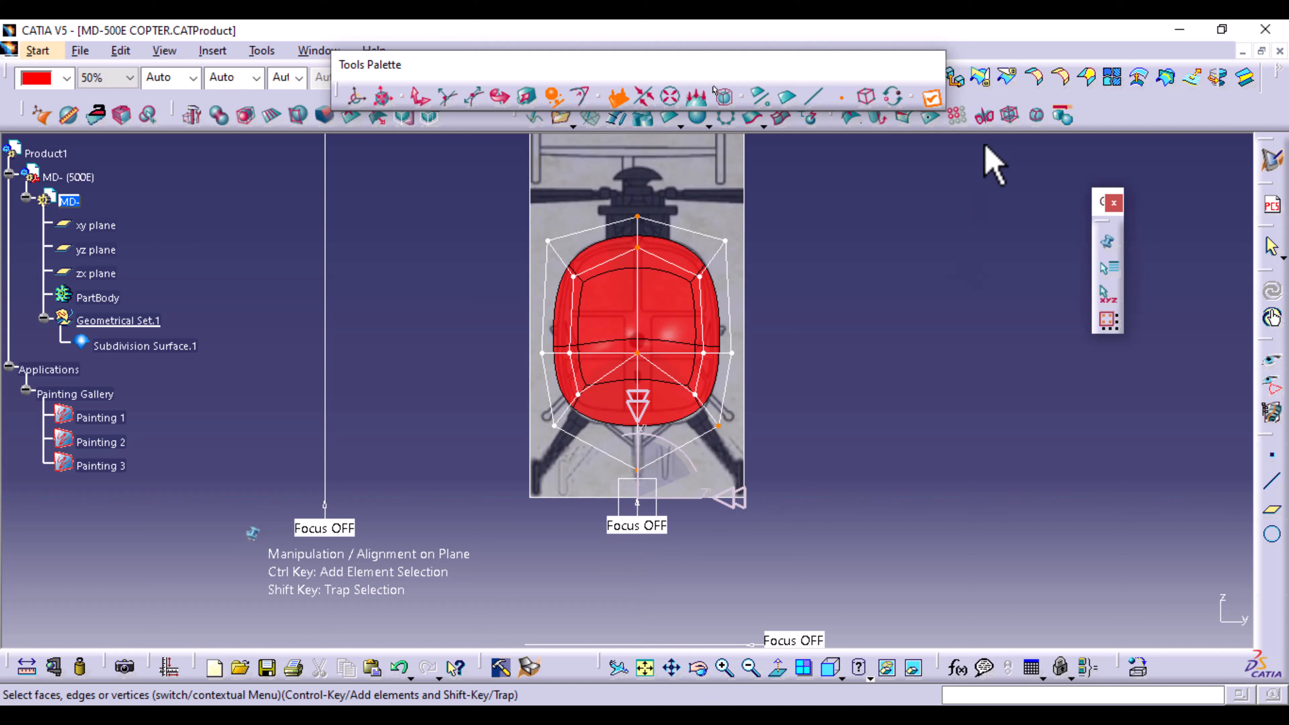
{"action": "left_click", "coordinate": [932, 98]}
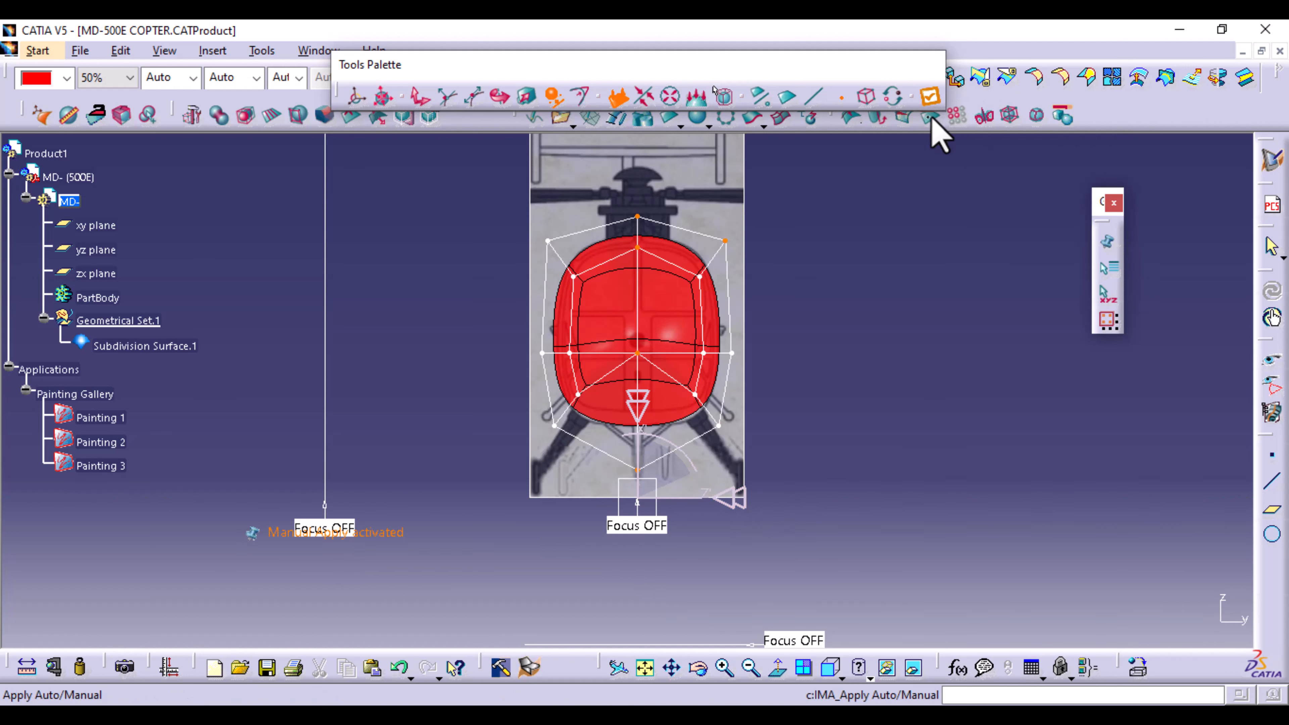
Align the middle row of vertices on one horizontal plane with Alignment on Plane, resetting the robot to the selection.
{"action": "left_click", "coordinate": [419, 99]}
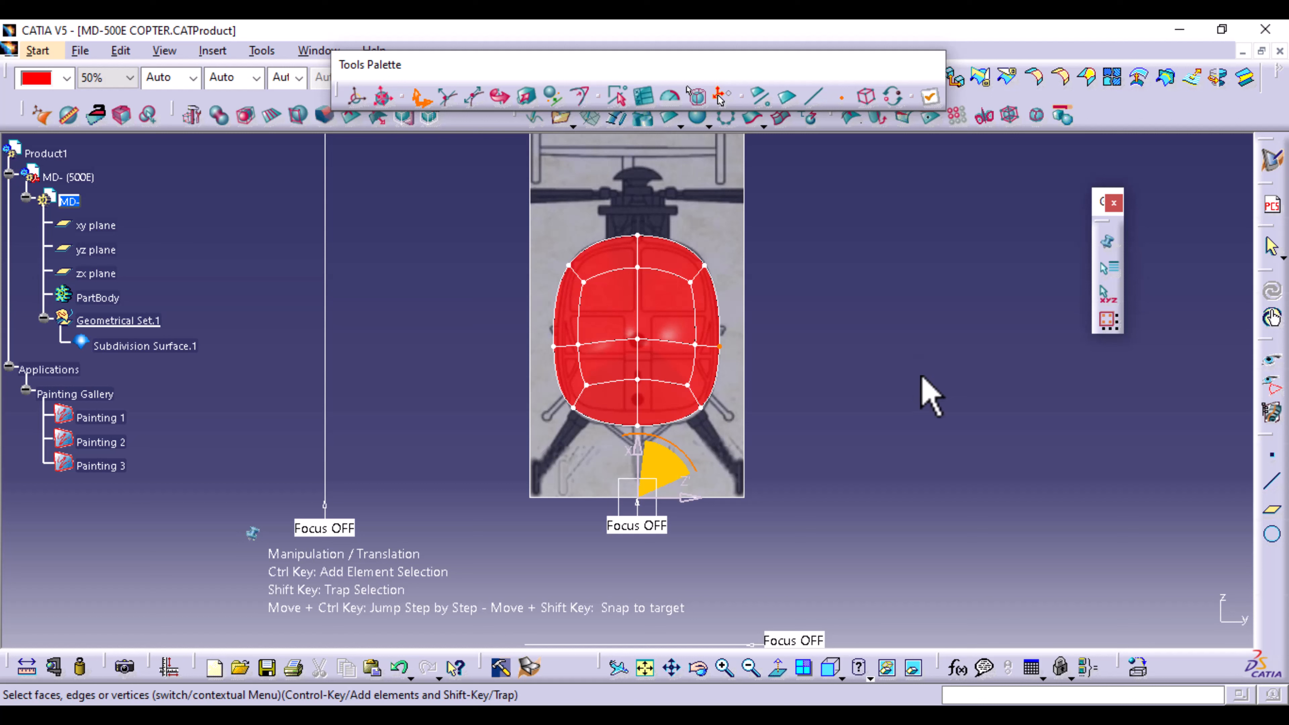
{"action": "middle_click_drag", "start_coordinate": [868, 404], "coordinate": [860, 348]}
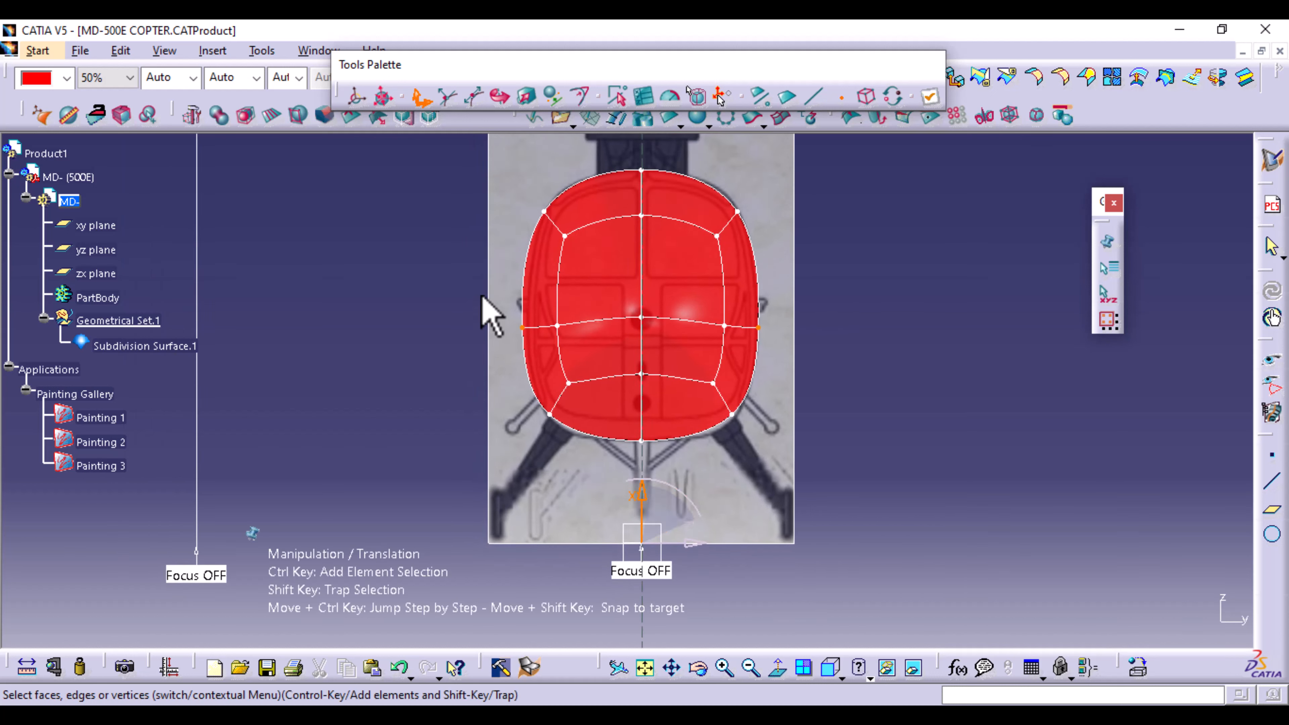
{"action": "left_click_drag", "start_coordinate": [481, 295], "coordinate": [812, 347], "text": "shift"}
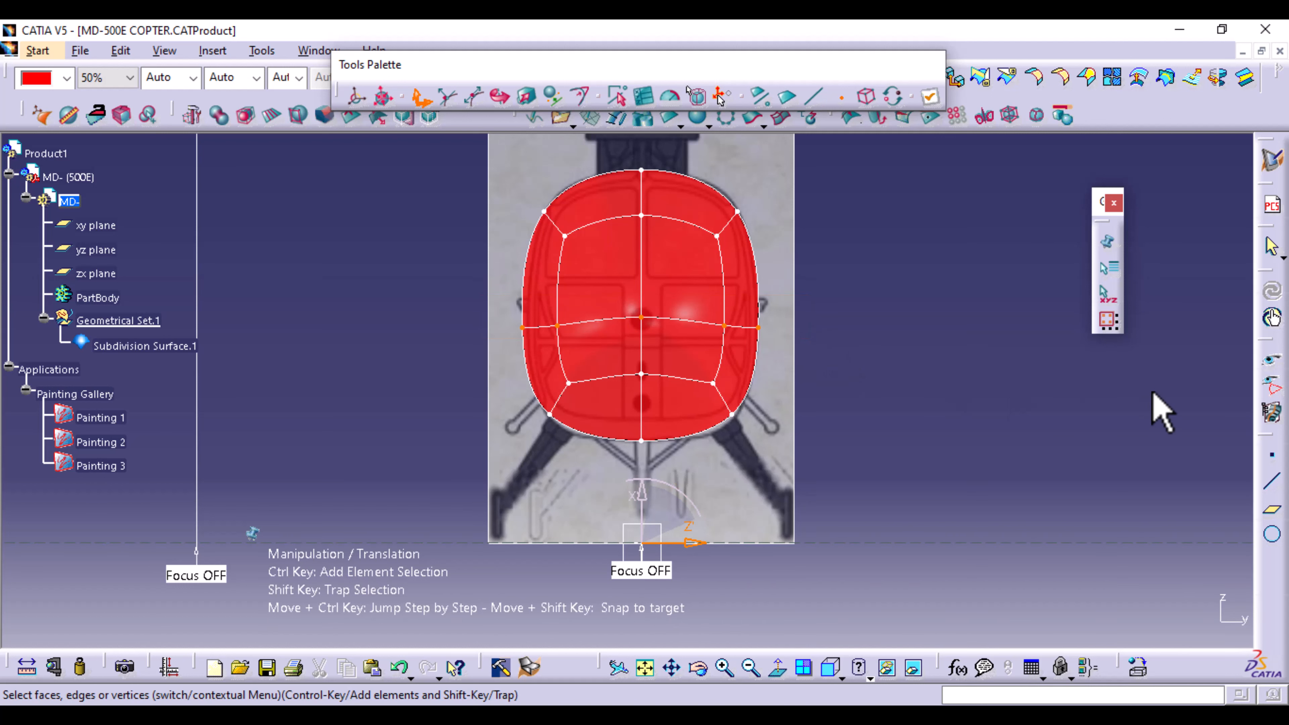
{"action": "left_click", "coordinate": [553, 94]}
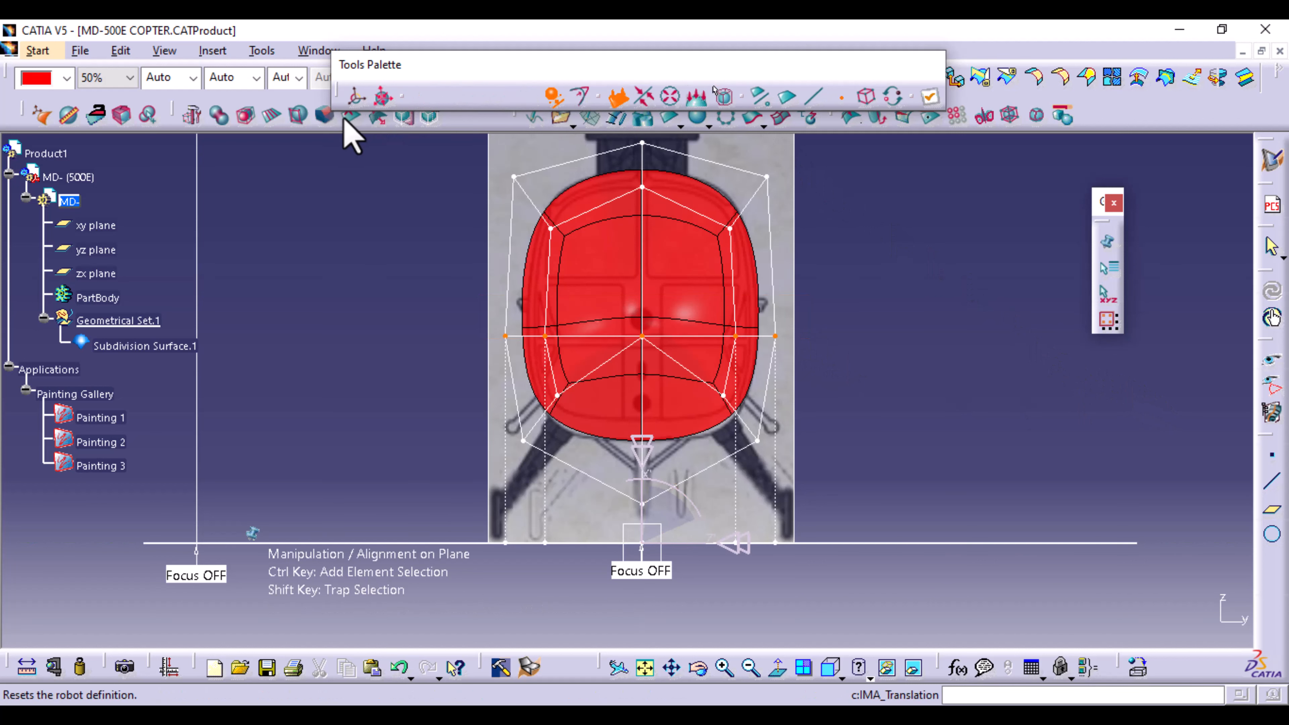
{"action": "left_click", "coordinate": [385, 97]}
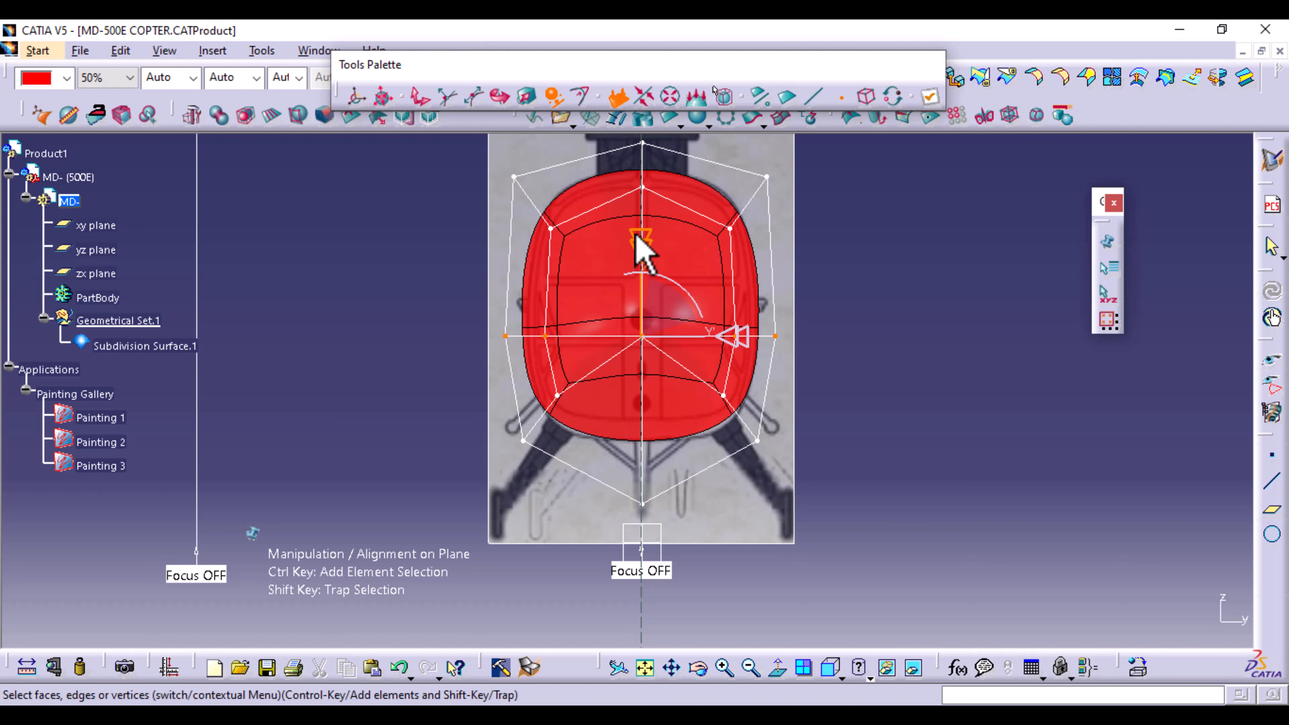
{"action": "left_click", "coordinate": [646, 235]}
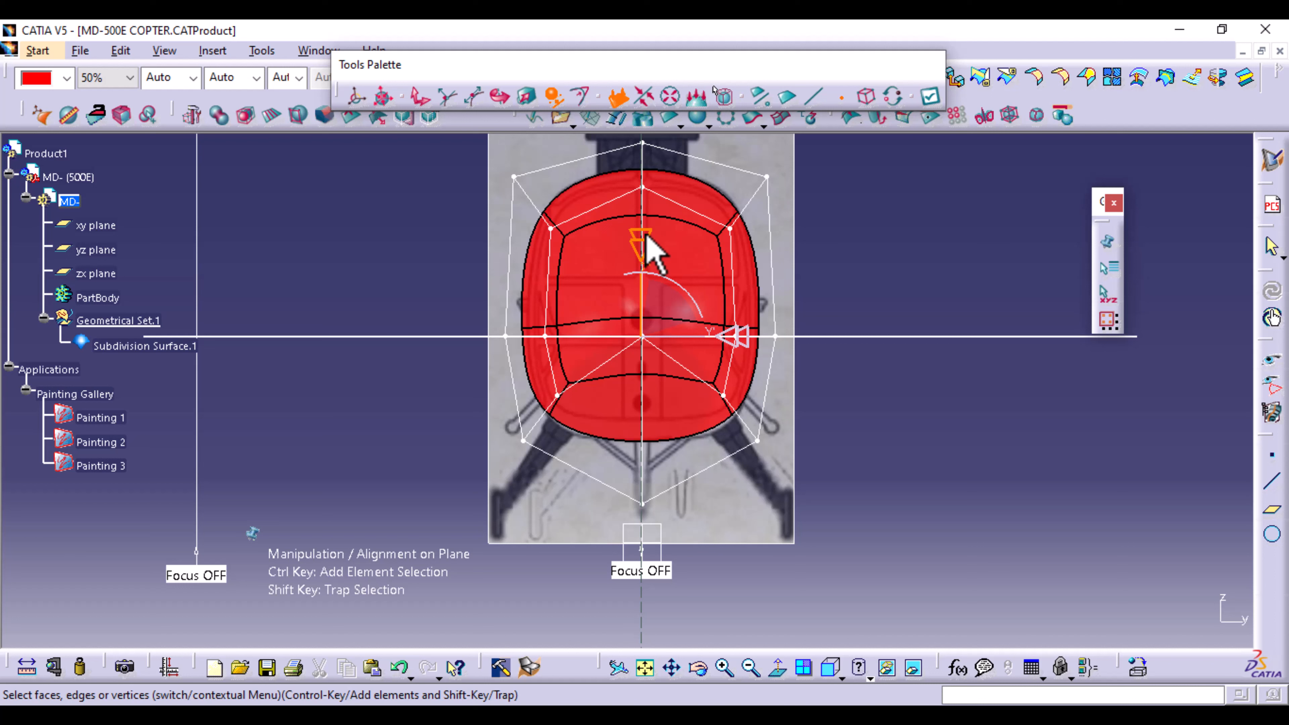
{"action": "left_click", "coordinate": [932, 97]}
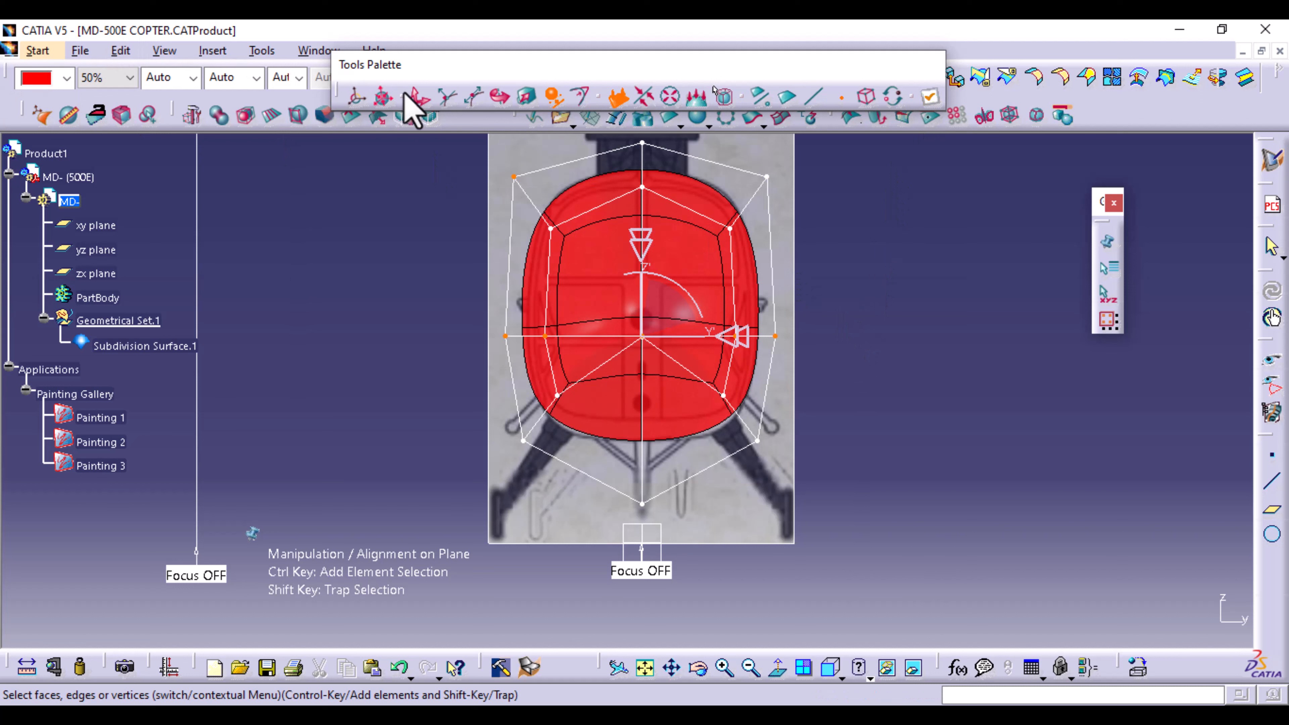
Inspect the fuselage surface in 3D and reopen it for vertex translation in the front view.
{"action": "left_click", "coordinate": [416, 99]}
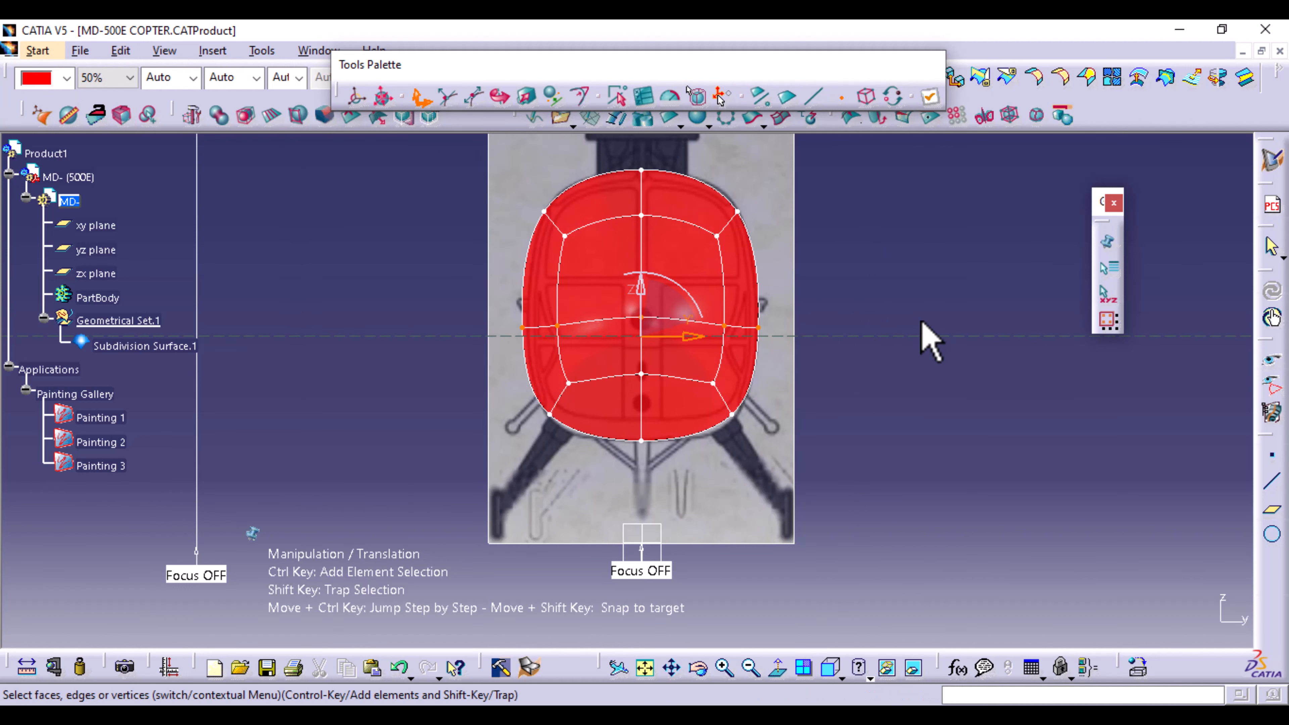
{"action": "middle_click_drag", "start_coordinate": [851, 230], "coordinate": [598, 363]}
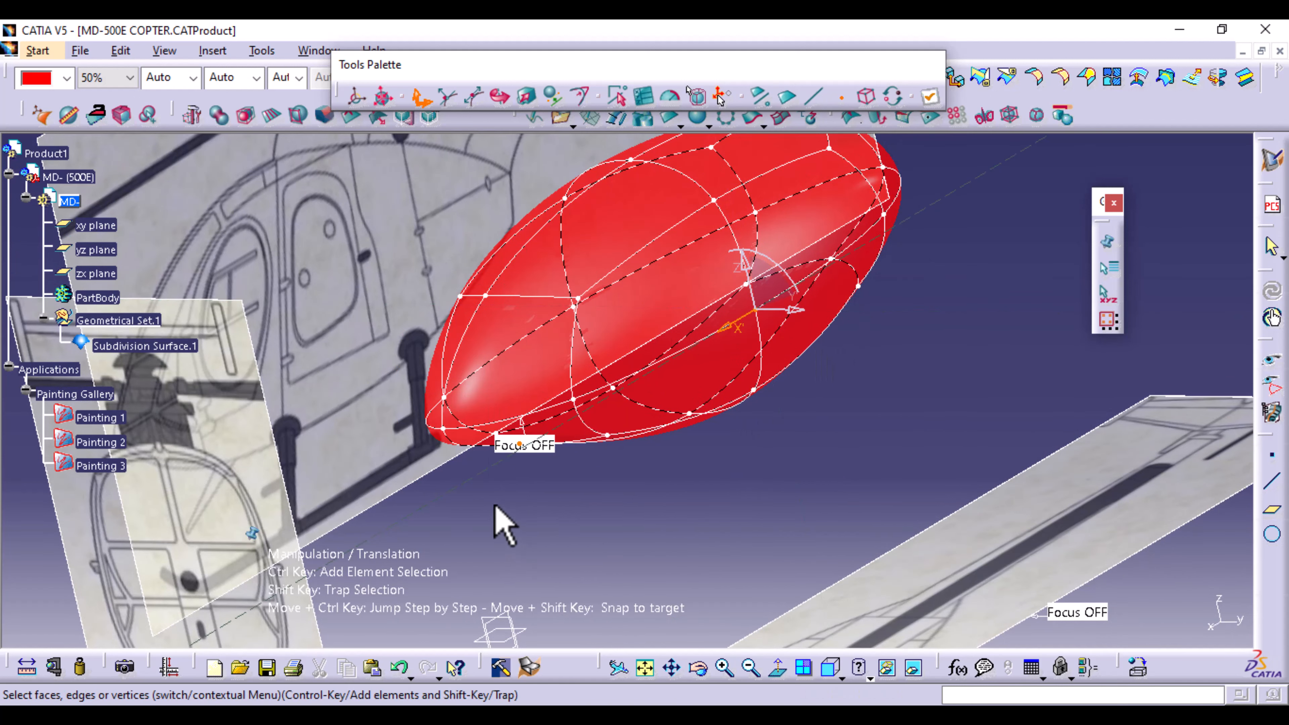
{"action": "middle_click_drag", "start_coordinate": [495, 508], "coordinate": [630, 421]}
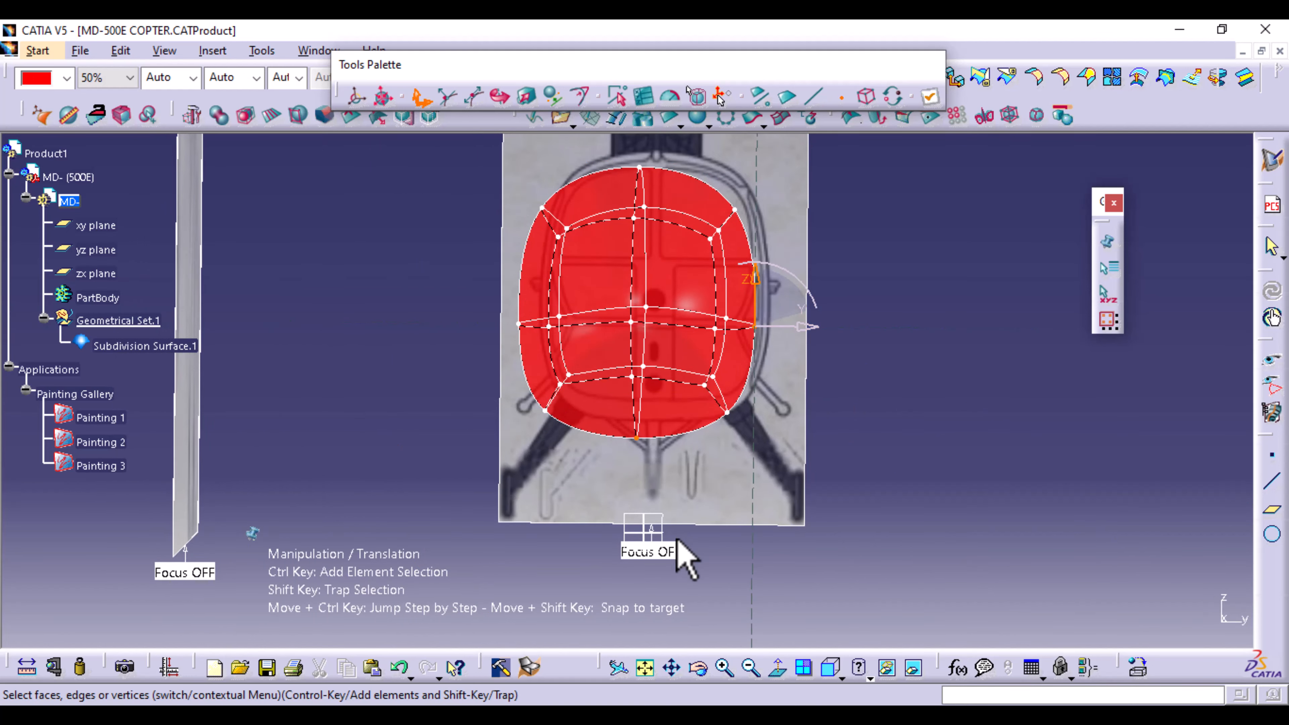
{"action": "left_click", "coordinate": [678, 504]}
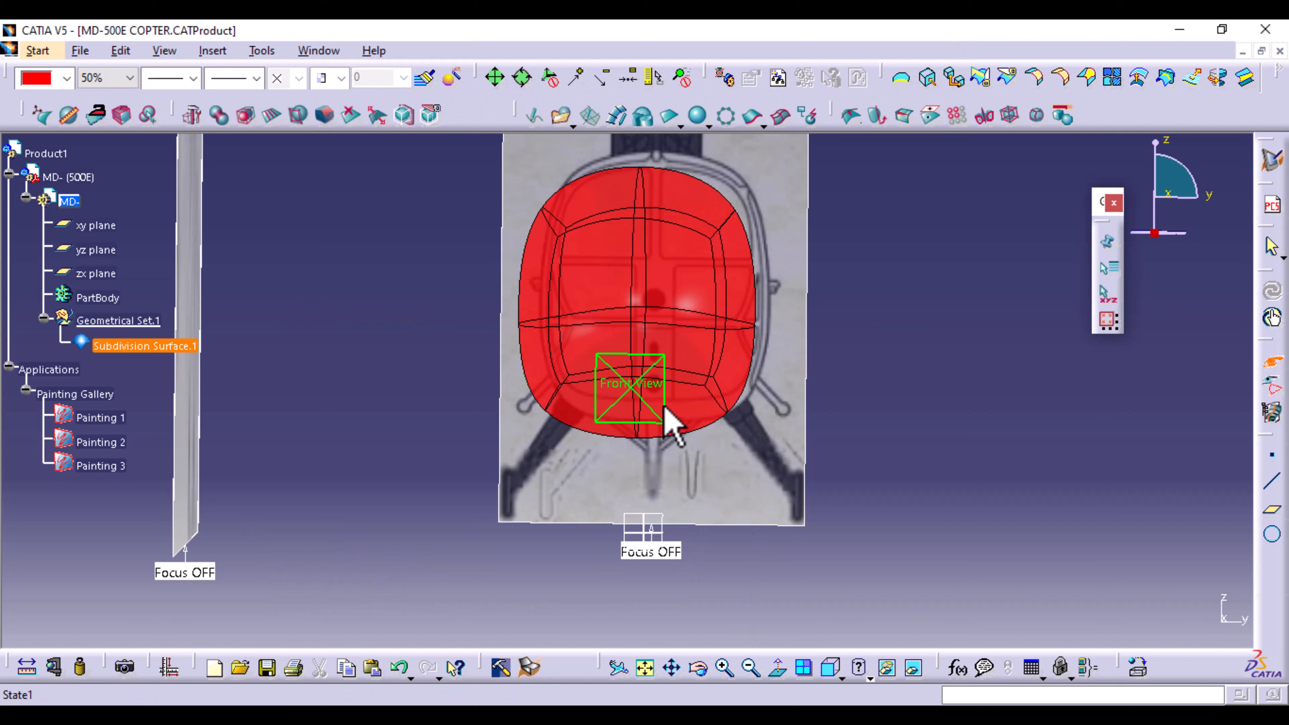
{"action": "double_click", "coordinate": [642, 350]}
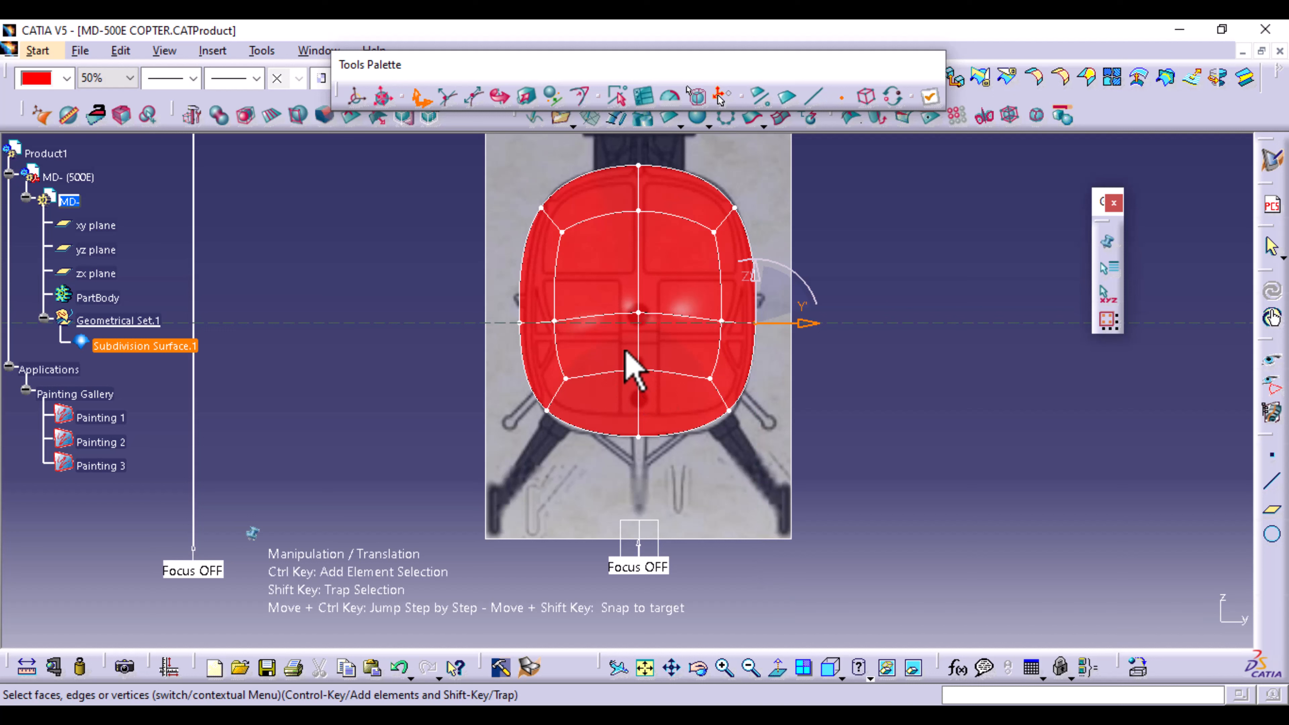
Translate the lower inner centre vertices about 236.5 mm downward and raise the bottom centre vertices to the blueprint's belly line.
{"action": "left_click_drag", "start_coordinate": [623, 344], "coordinate": [661, 386], "text": "shift"}
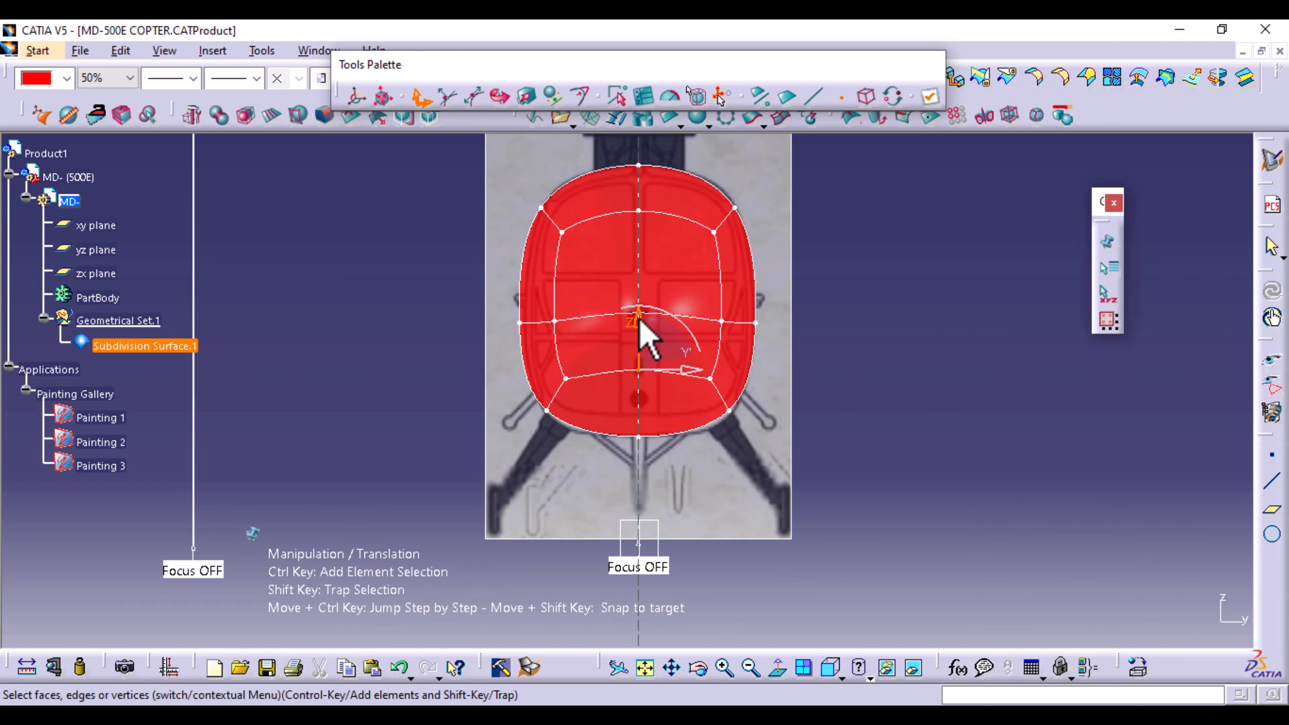
{"action": "left_click_drag", "start_coordinate": [638, 319], "coordinate": [641, 364]}
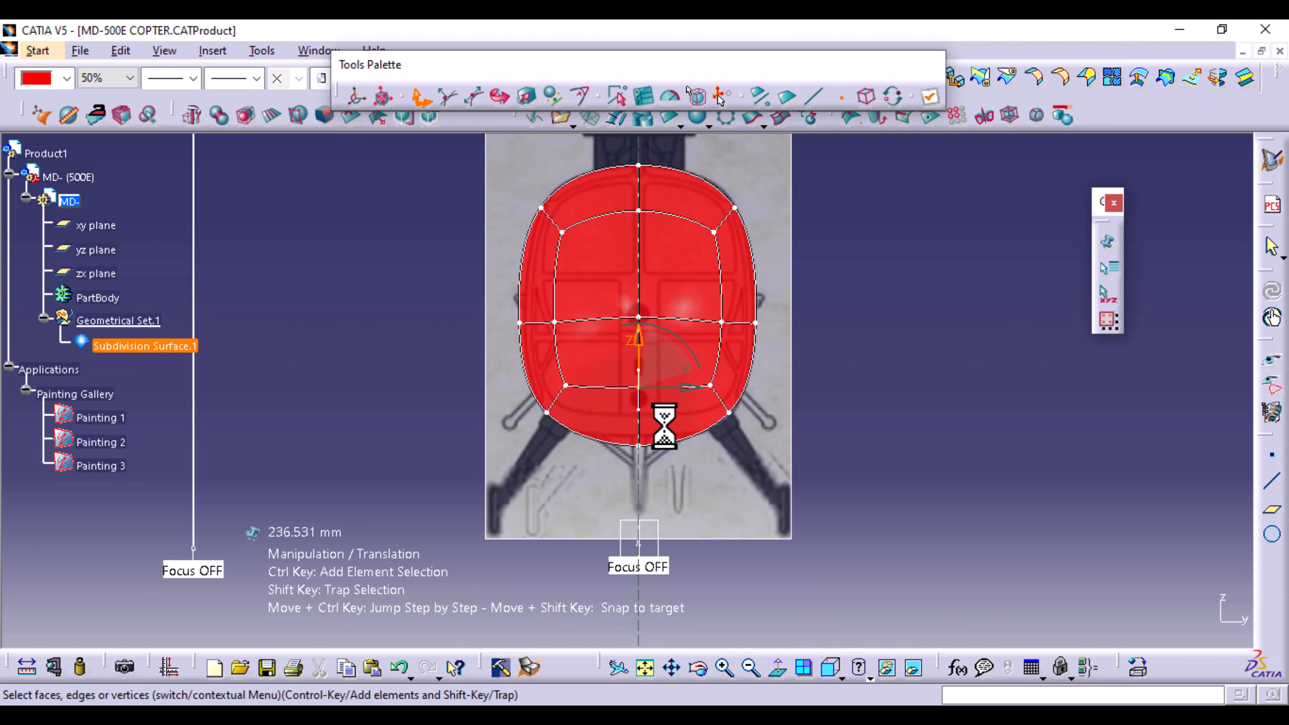
{"action": "left_click", "coordinate": [636, 443]}
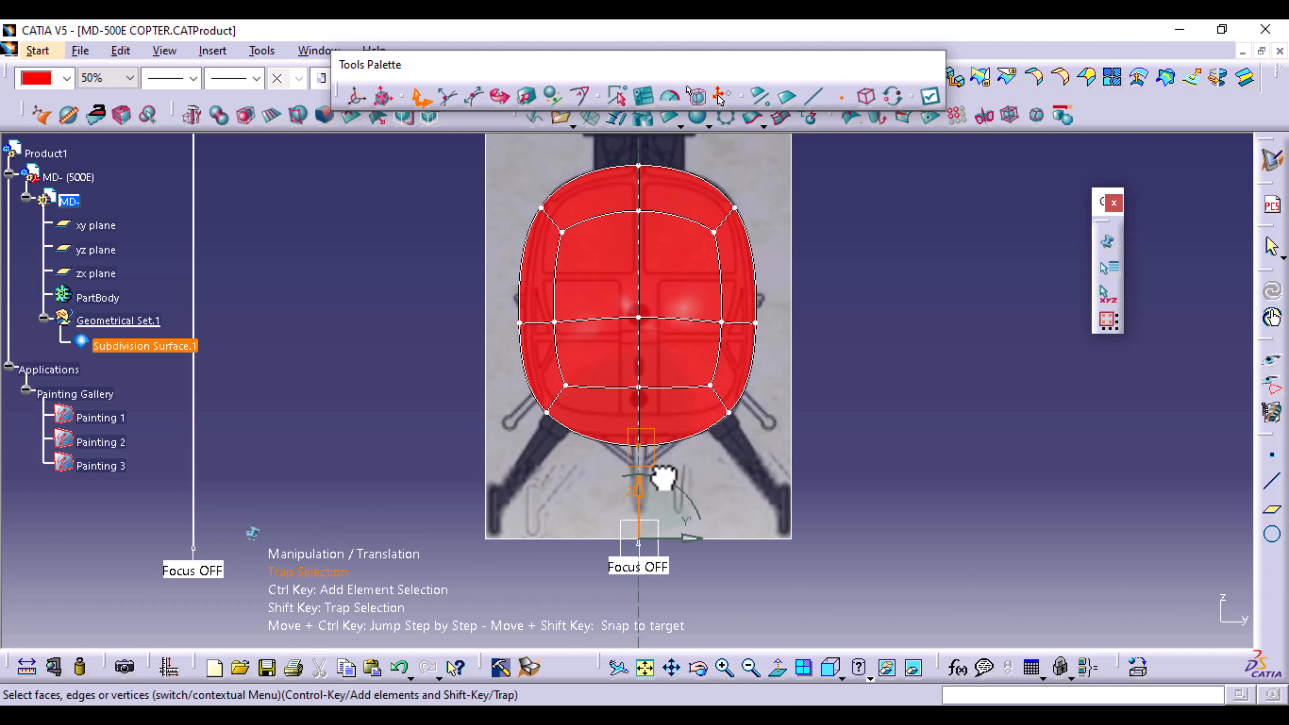
{"action": "left_click_drag", "start_coordinate": [641, 412], "coordinate": [638, 390]}
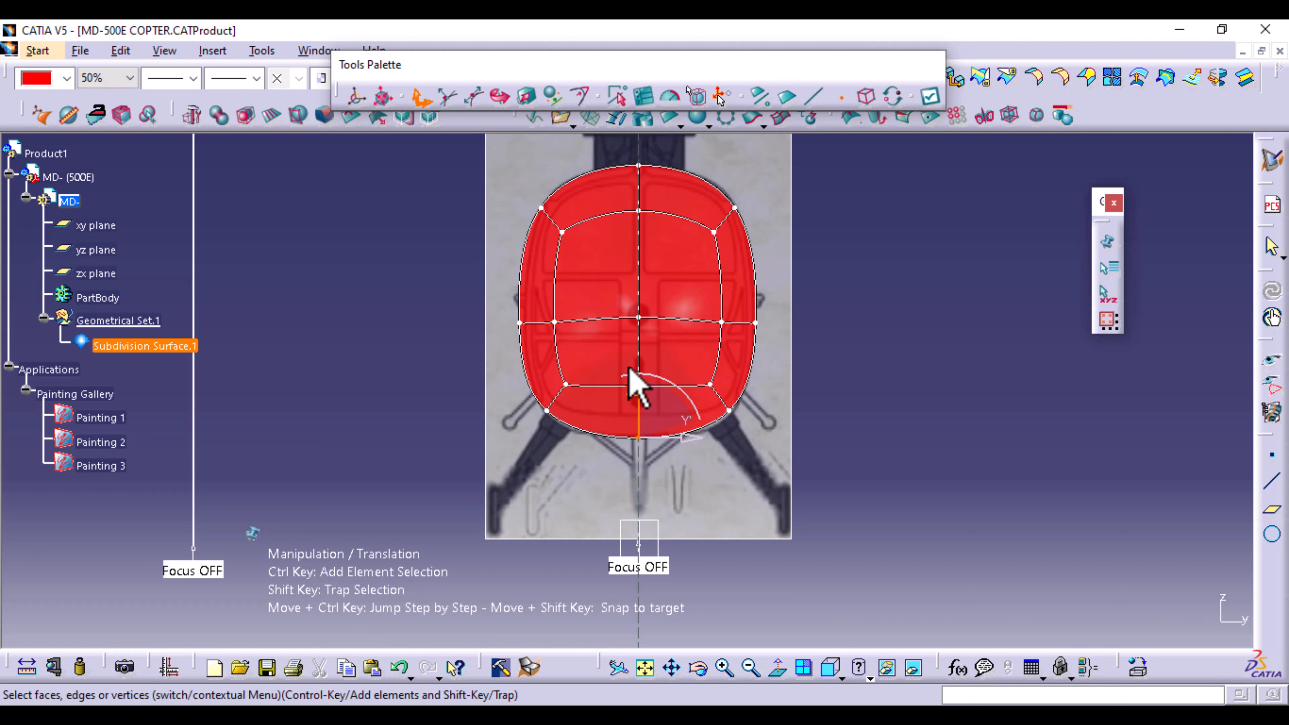
Reduce the lower centre vertices' Z extent to about 289.8 mm with Affinity and translate them slightly downward.
{"action": "left_click_drag", "start_coordinate": [627, 366], "coordinate": [666, 473], "text": "shift"}
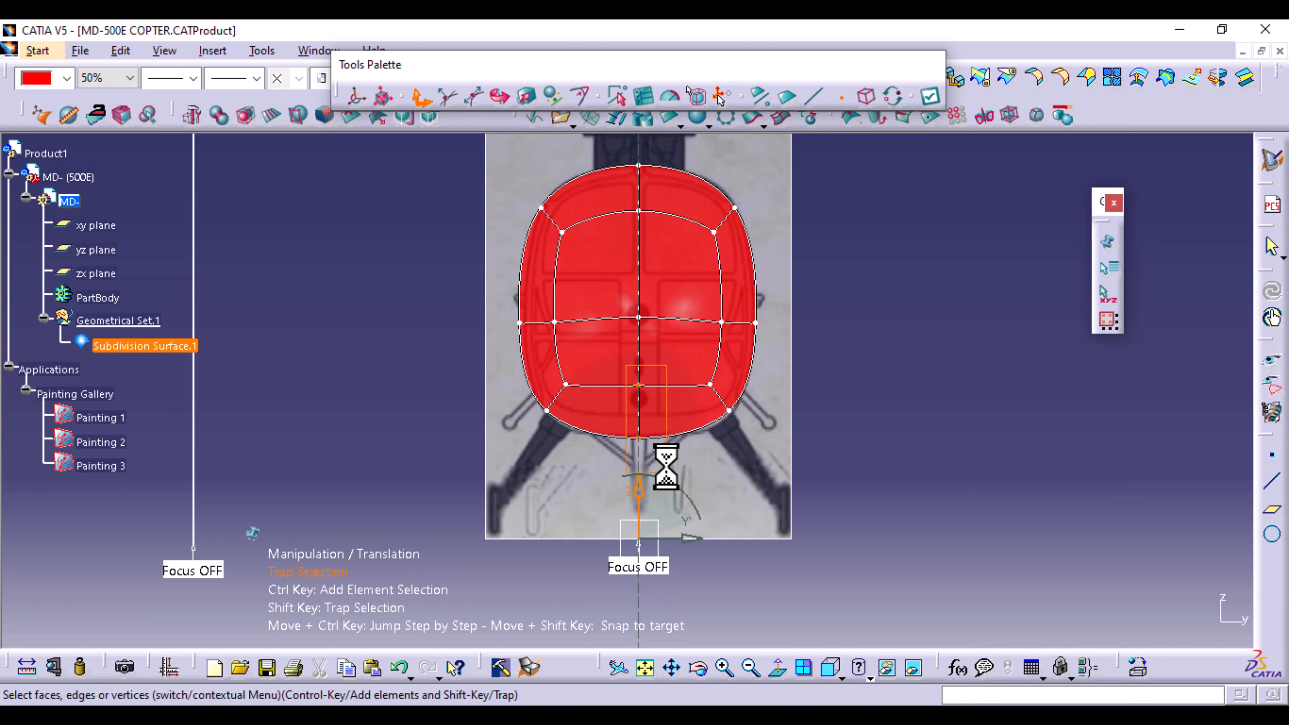
{"action": "left_click", "coordinate": [526, 97]}
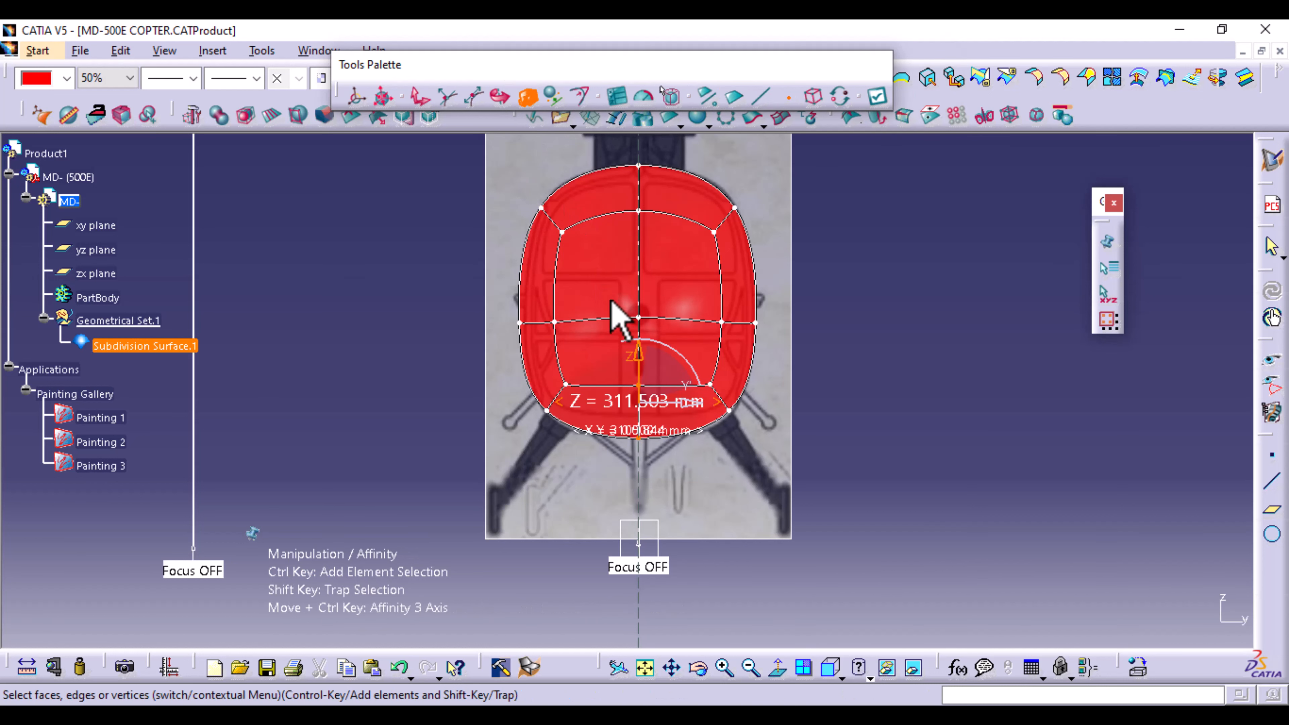
{"action": "left_click_drag", "start_coordinate": [642, 367], "coordinate": [640, 366]}
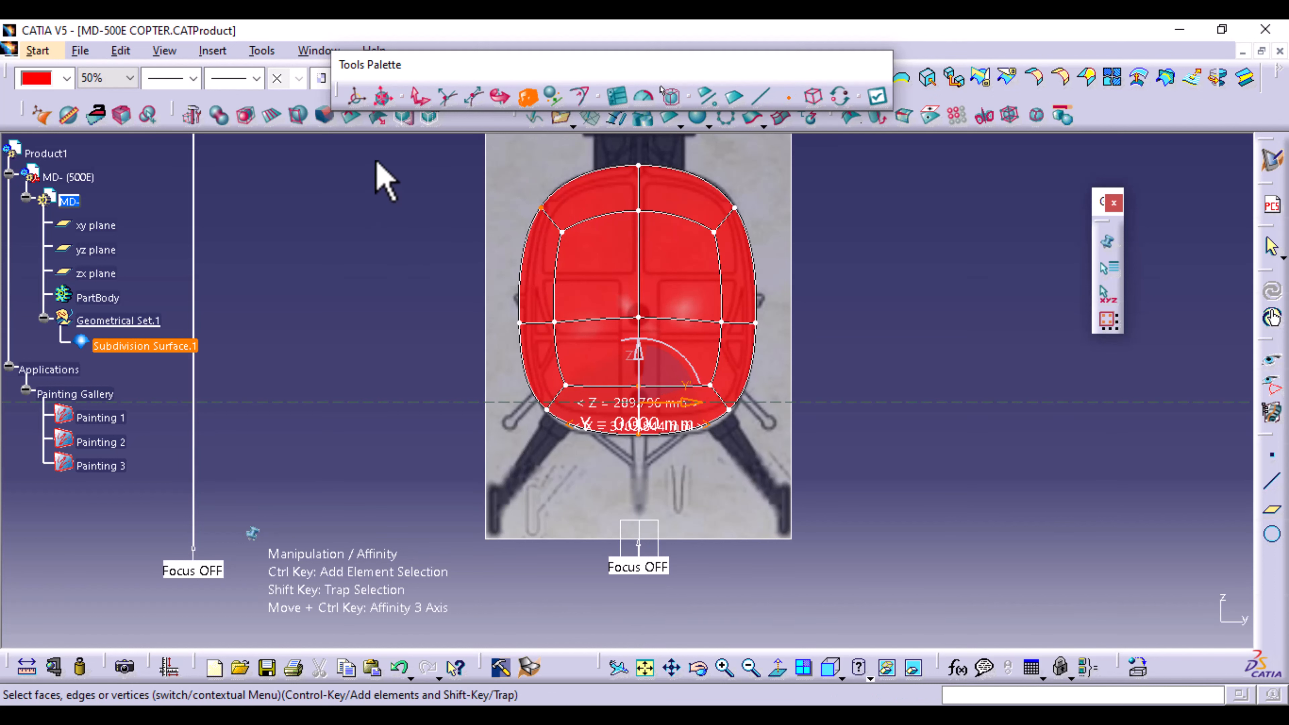
{"action": "left_click", "coordinate": [420, 97]}
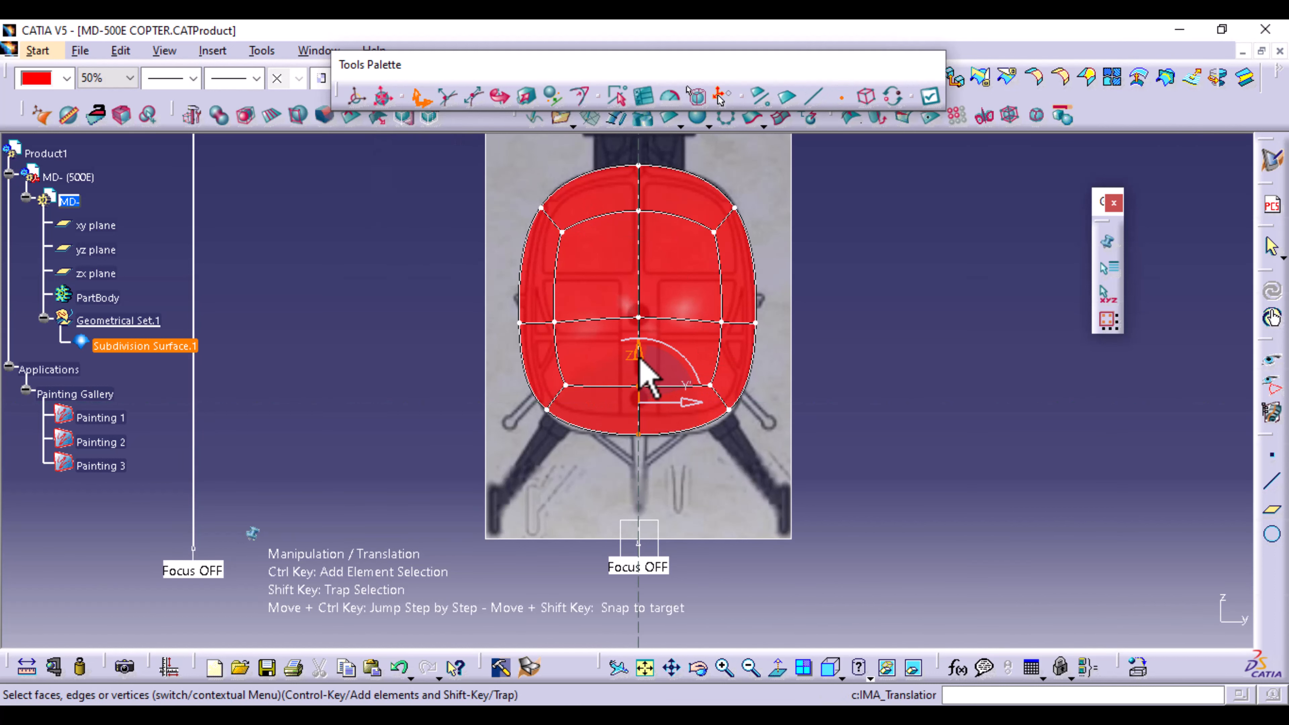
{"action": "left_click_drag", "start_coordinate": [640, 364], "coordinate": [642, 365]}
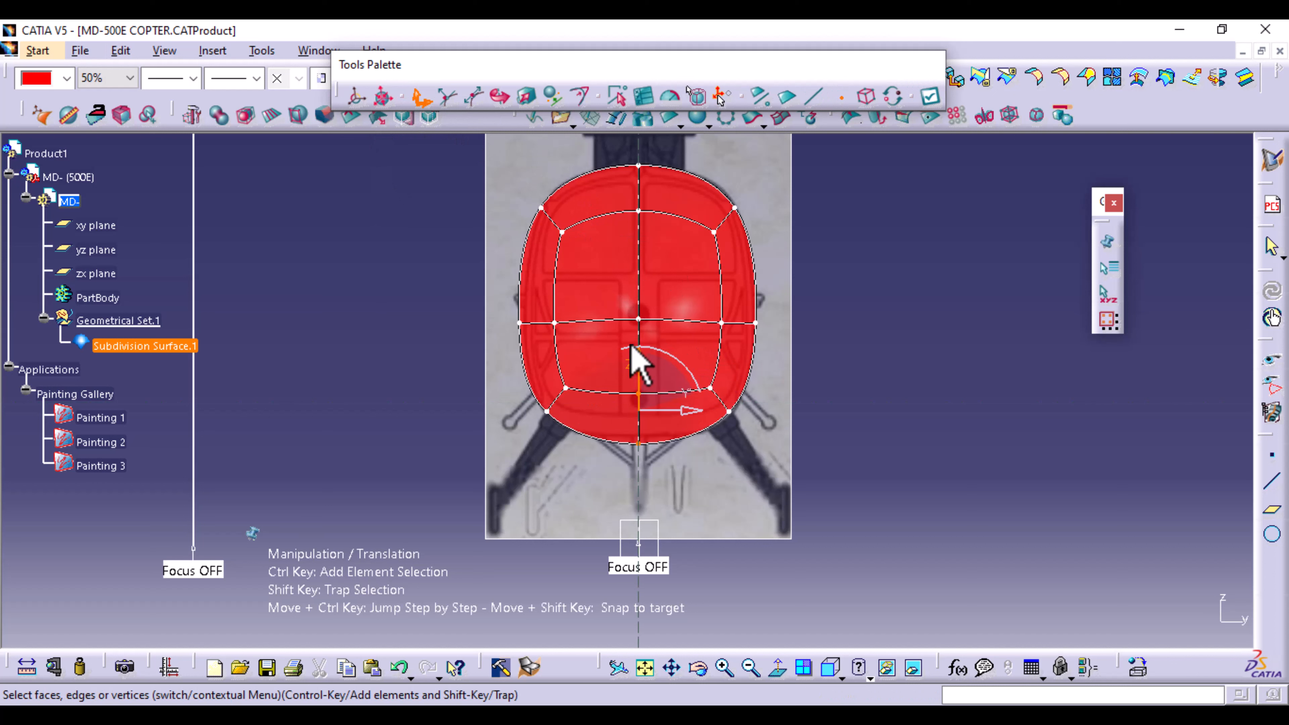
Compress the lower centre vertices to about 272.6 mm in Z with Affinity to fit the belly line.
{"action": "left_click", "coordinate": [526, 96]}
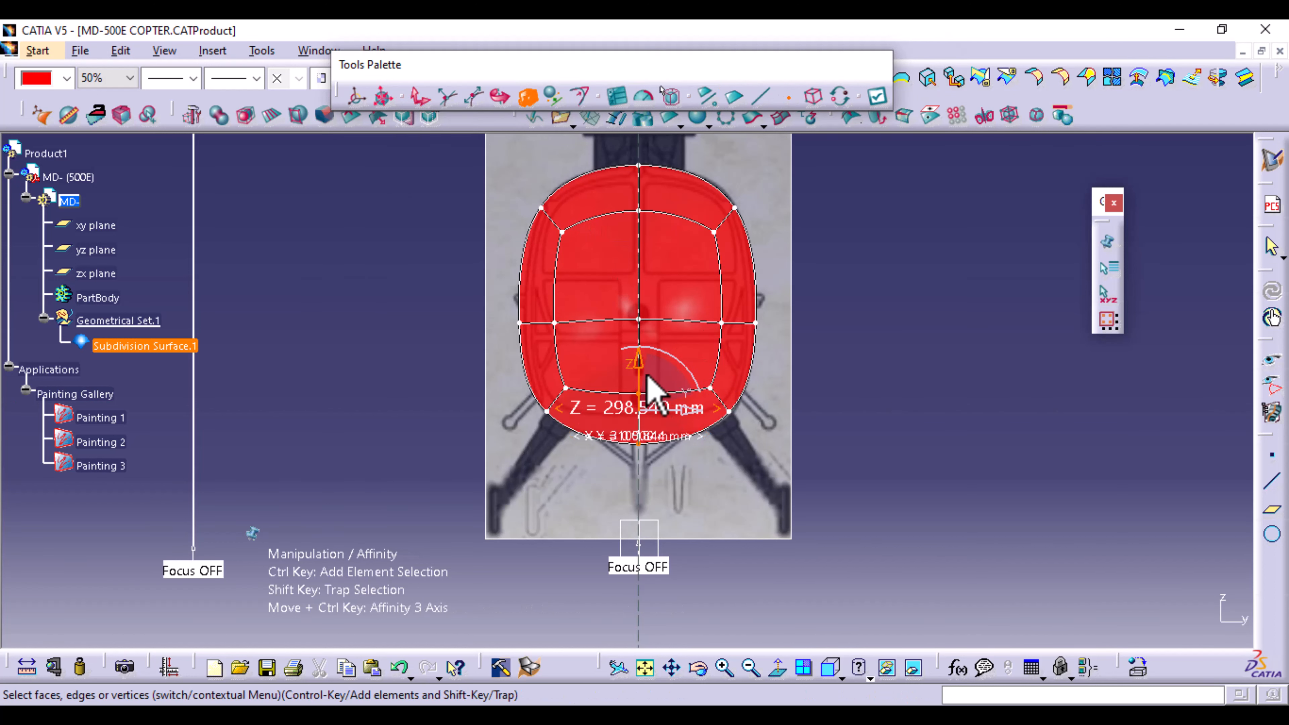
{"action": "left_click_drag", "start_coordinate": [639, 363], "coordinate": [641, 376]}
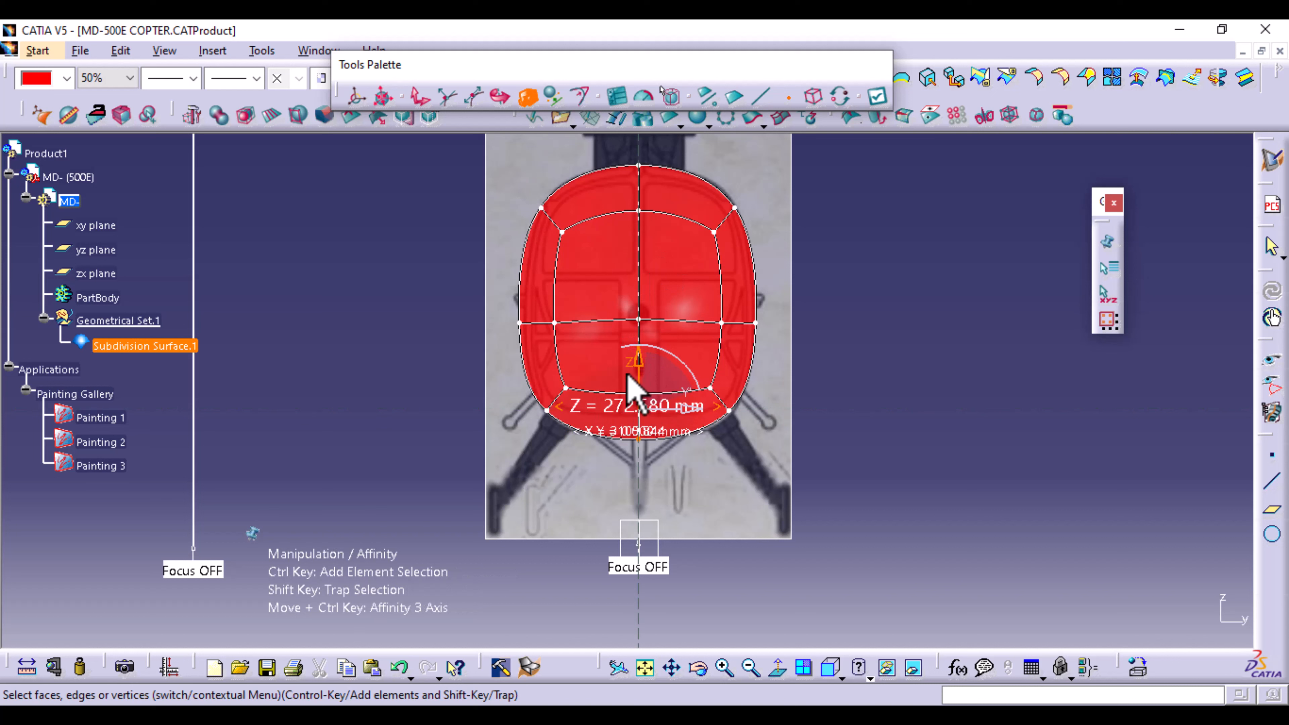
{"action": "left_click", "coordinate": [656, 406]}
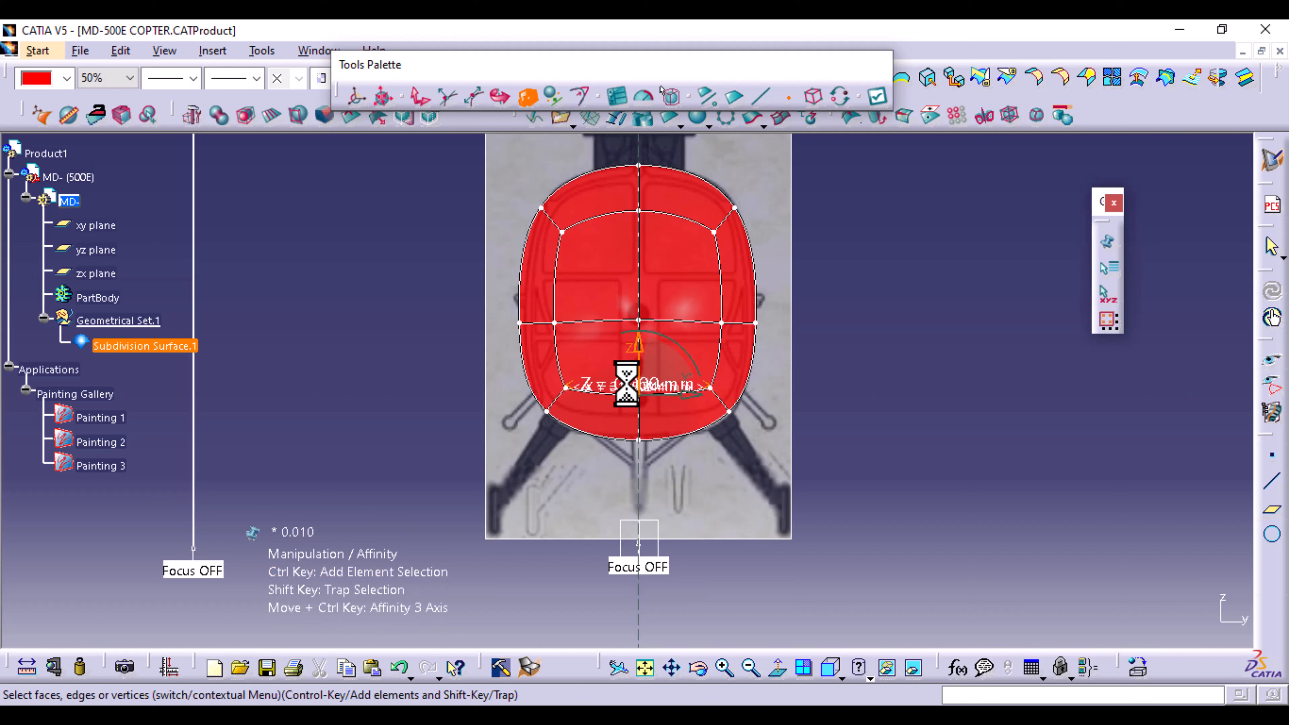
Undo the last Affinity compression and translate the lower centre vertices slightly downward.
{"action": "left_click", "coordinate": [399, 667]}
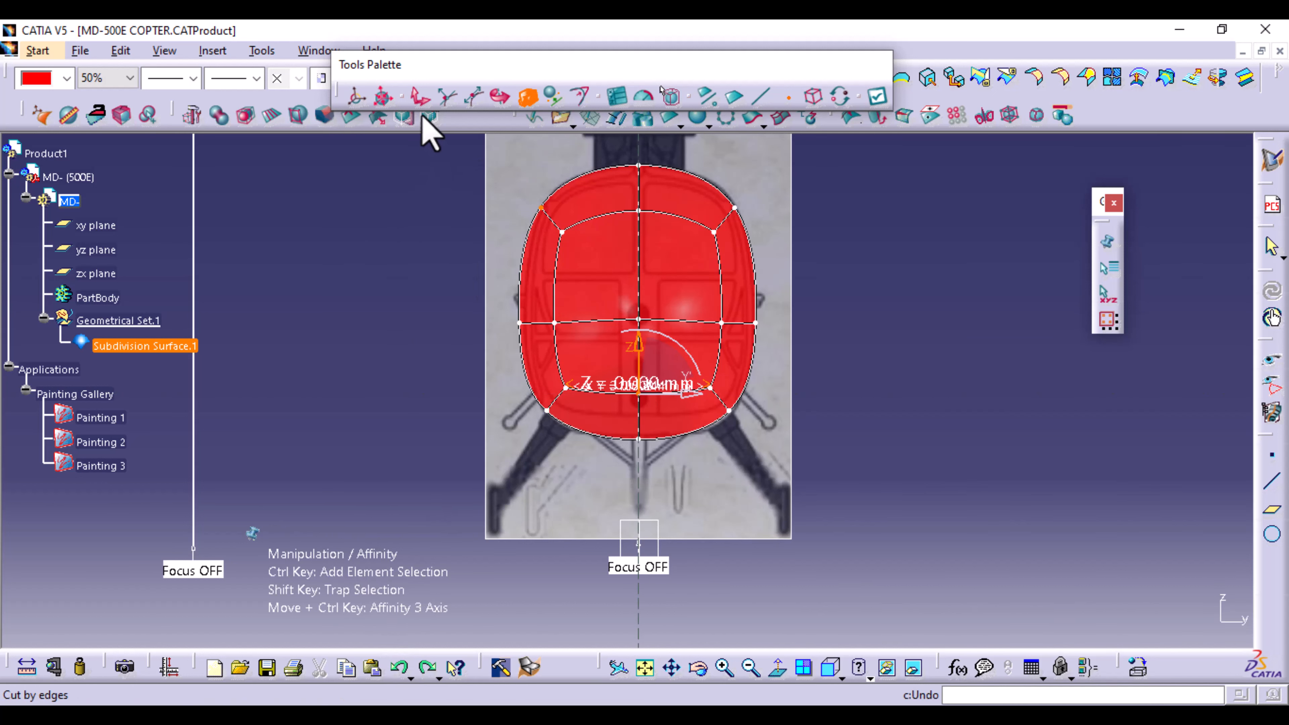
{"action": "left_click", "coordinate": [421, 97]}
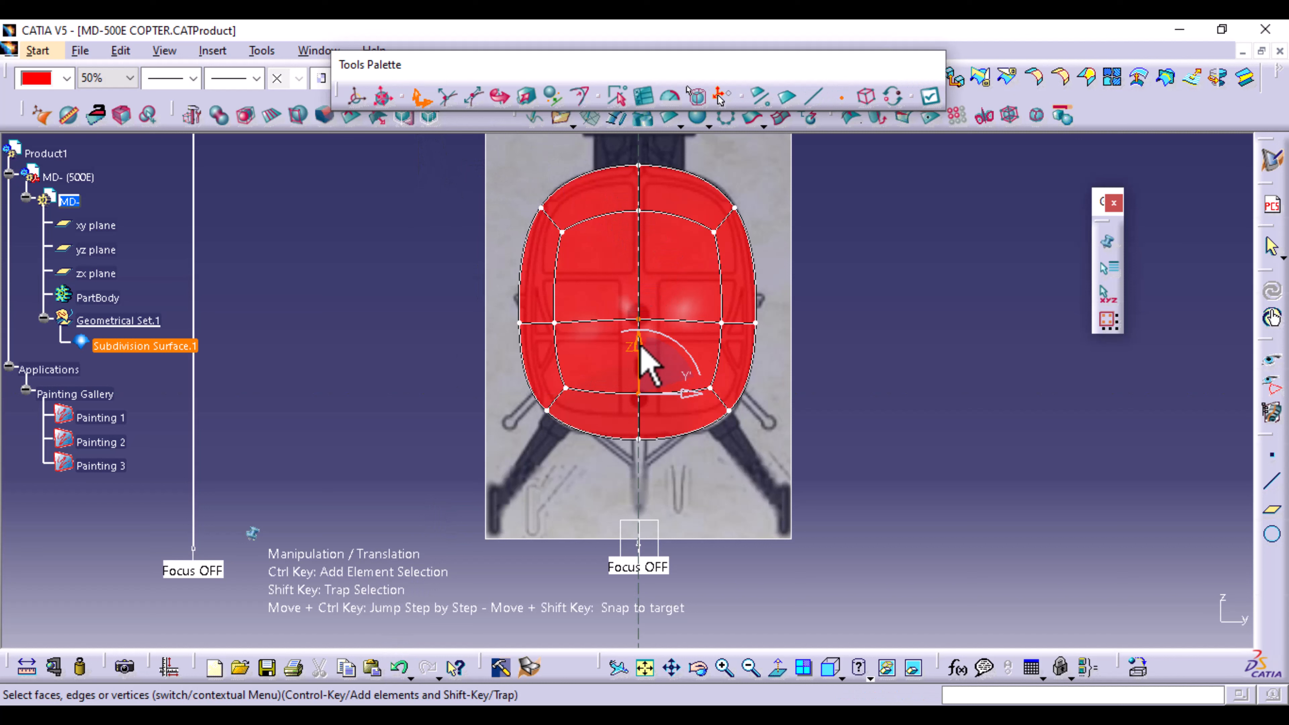
{"action": "left_click_drag", "start_coordinate": [640, 345], "coordinate": [641, 364]}
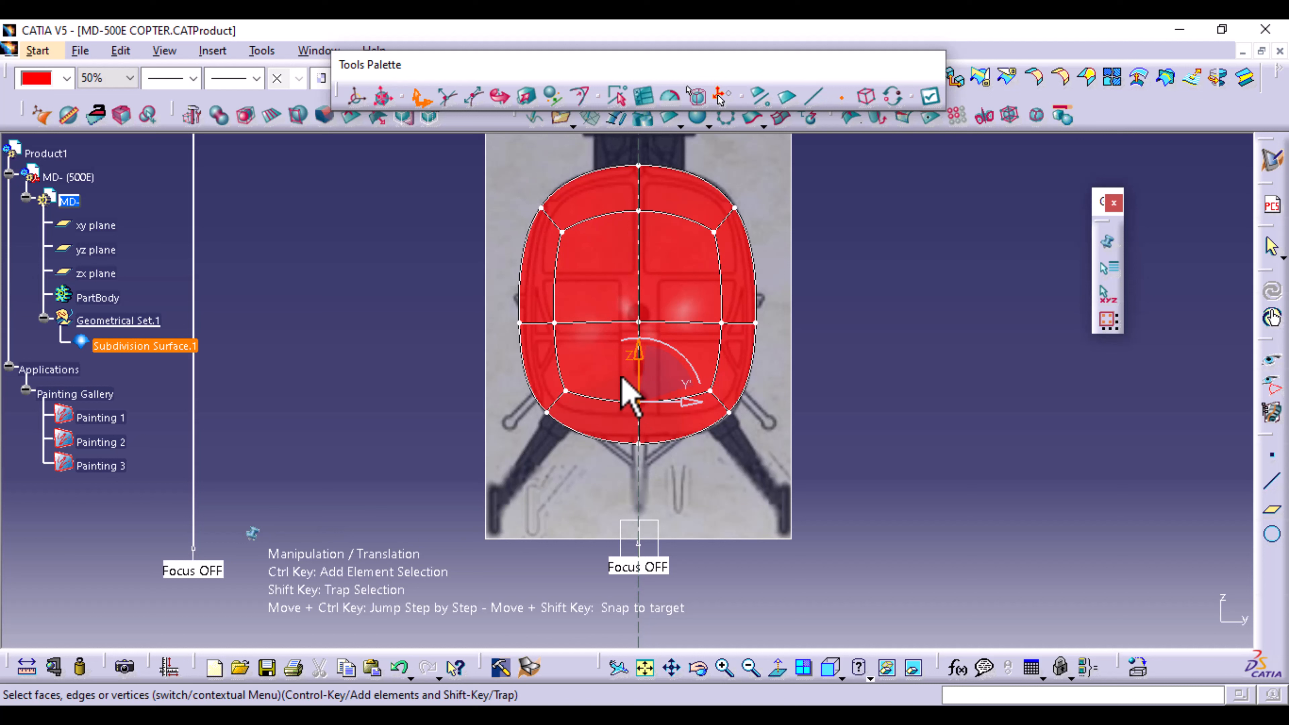
Compress the bottom centre vertices to about 224.9 mm in Z with Affinity and finish editing the subdivision surface.
{"action": "left_click_drag", "start_coordinate": [620, 378], "coordinate": [666, 467], "text": "shift"}
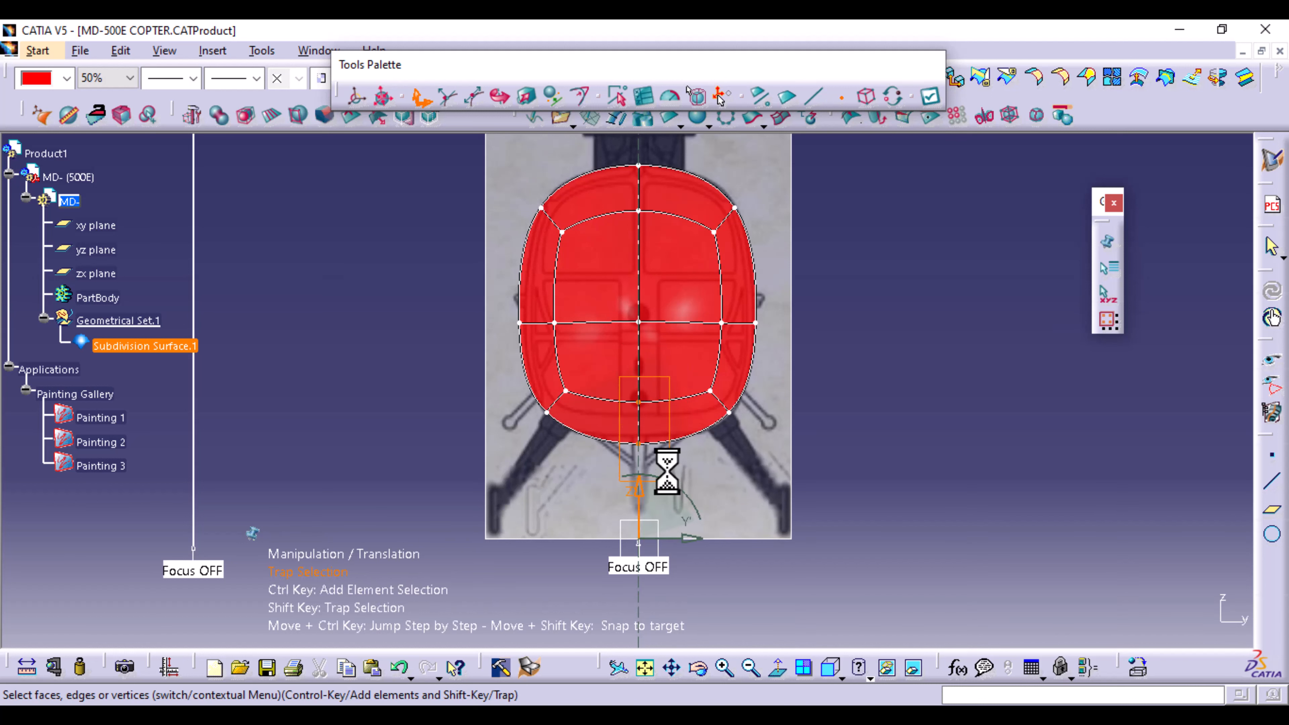
{"action": "left_click", "coordinate": [528, 96]}
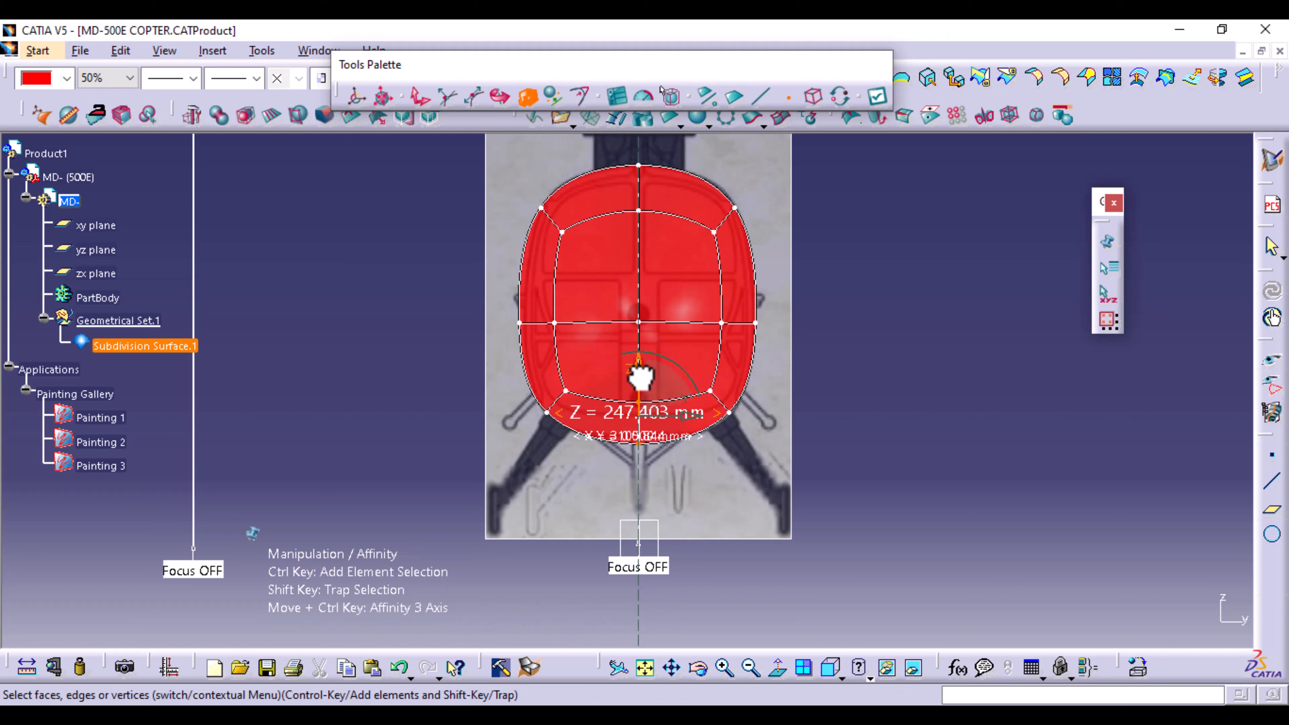
{"action": "left_click_drag", "start_coordinate": [641, 377], "coordinate": [642, 379]}
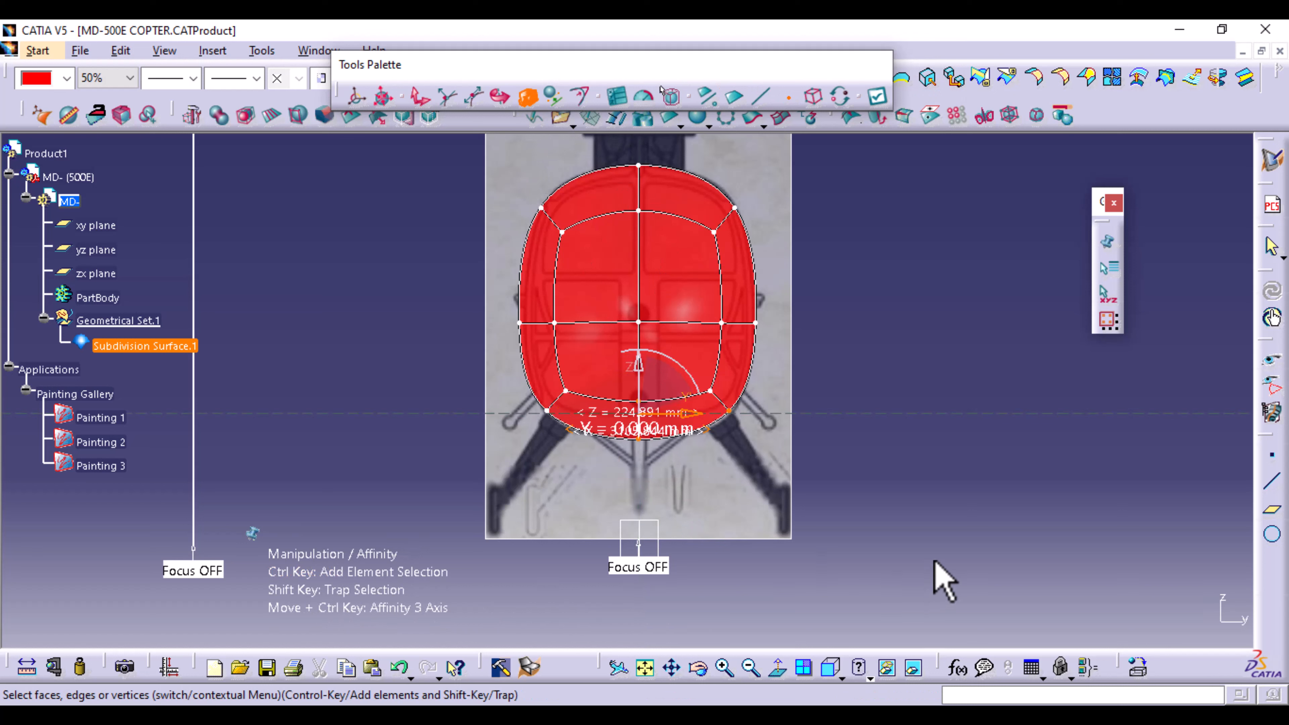
{"action": "left_click", "coordinate": [879, 96]}
{"action": "middle_click_drag", "start_coordinate": [863, 352], "coordinate": [620, 418]}
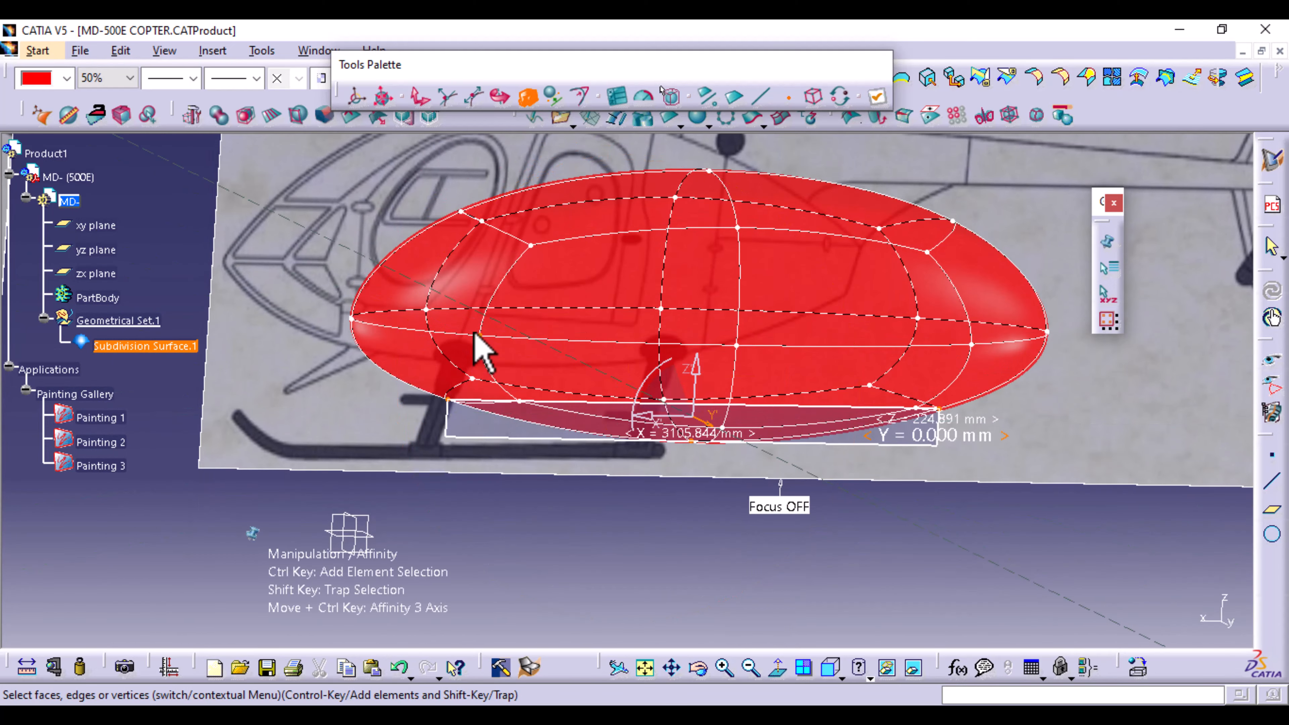
{"action": "key", "text": "Escape"}
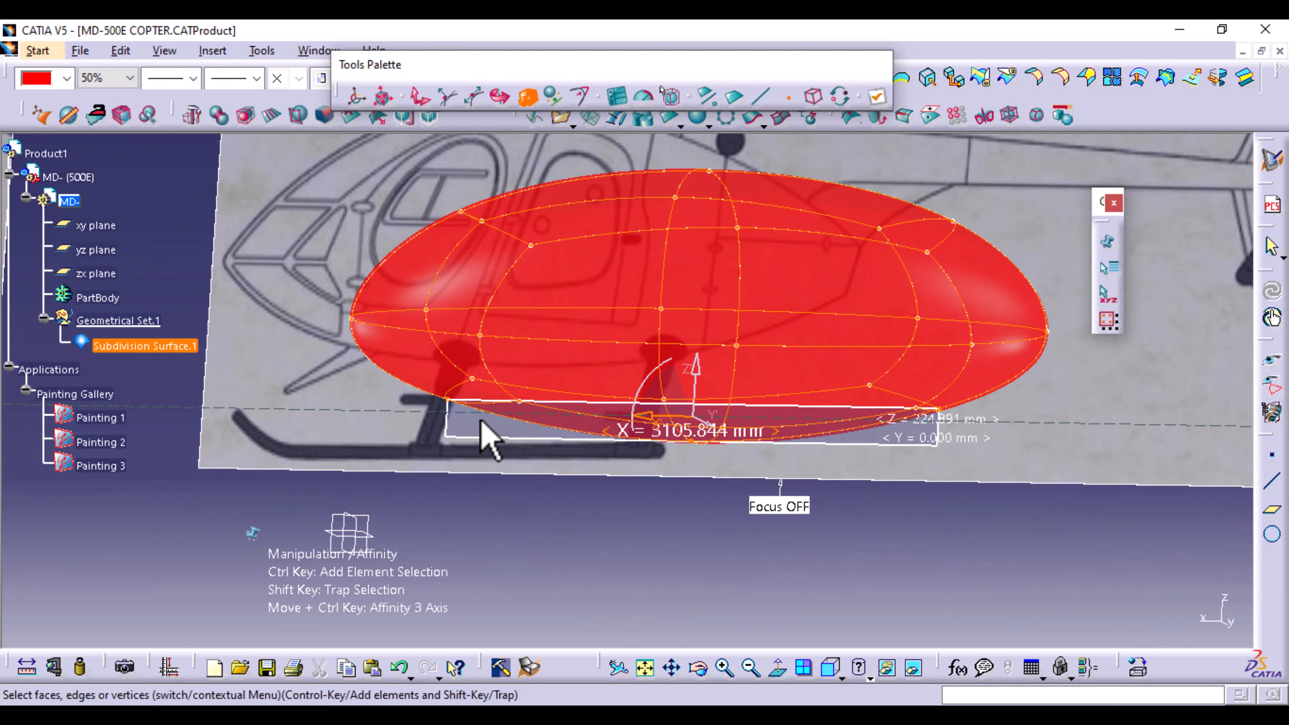
{"action": "left_click", "coordinate": [513, 527]}
{"action": "mouse_move", "coordinate": [468, 527]}
{"action": "middle_mouse_down"}
{"action": "mouse_move", "coordinate": [483, 484]}
{"action": "mouse_move", "coordinate": [606, 419]}
{"action": "mouse_move", "coordinate": [632, 454]}
{"action": "mouse_move", "coordinate": [610, 593]}
{"action": "mouse_move", "coordinate": [615, 477]}
{"action": "mouse_move", "coordinate": [504, 590]}
{"action": "mouse_move", "coordinate": [526, 607]}
{"action": "middle_mouse_up"}
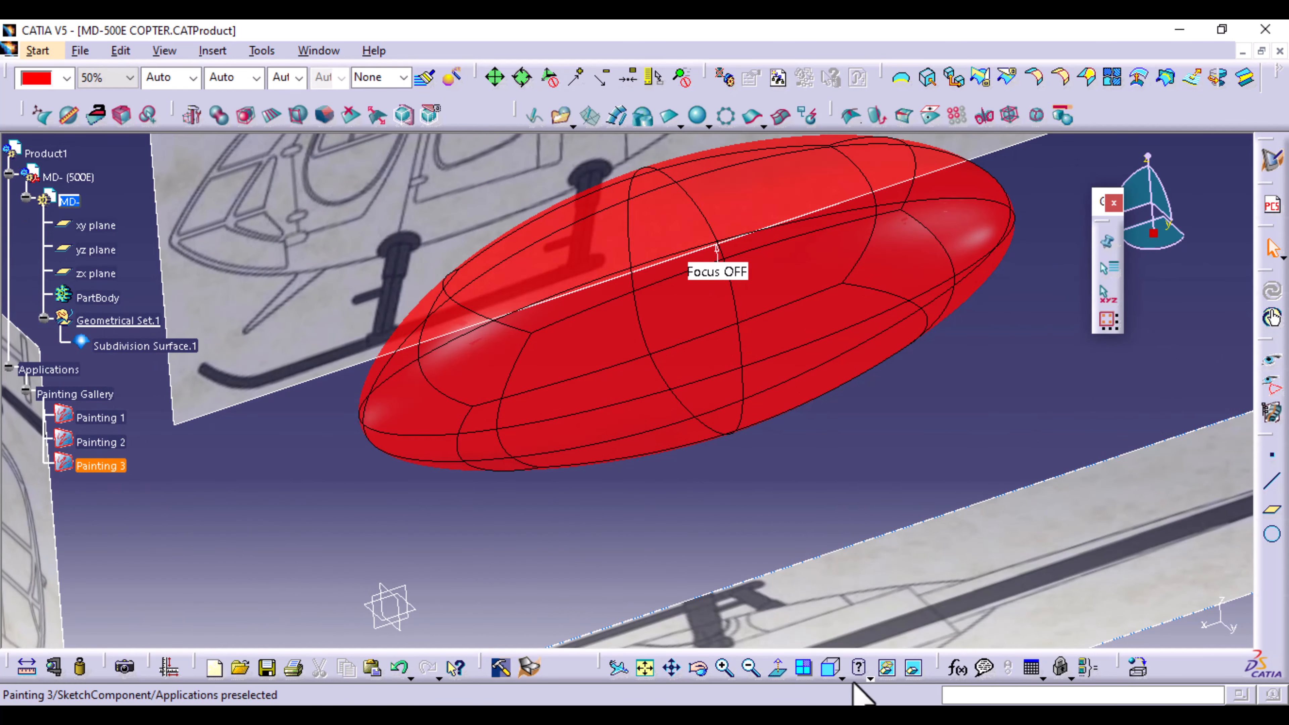
Start Face Cutting on the subdivision surface, viewed against the front blueprint.
{"action": "key", "text": "F8"}
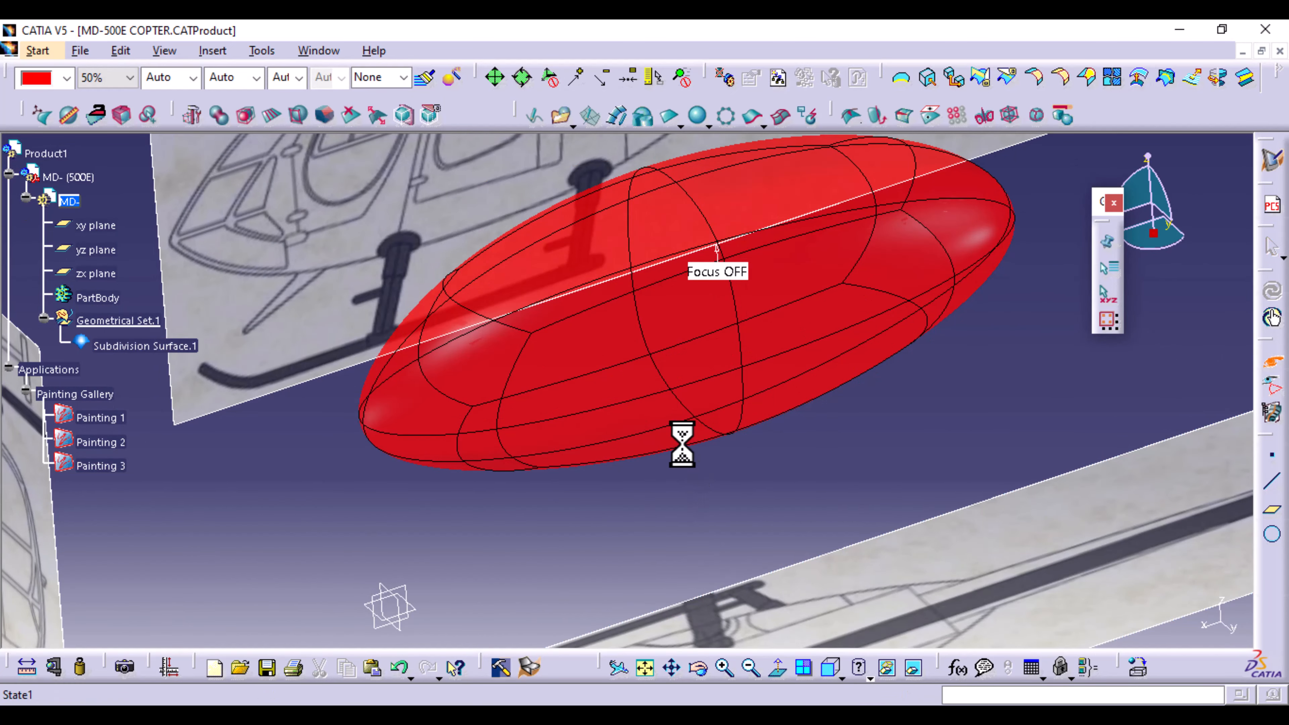
{"action": "left_click", "coordinate": [458, 434]}
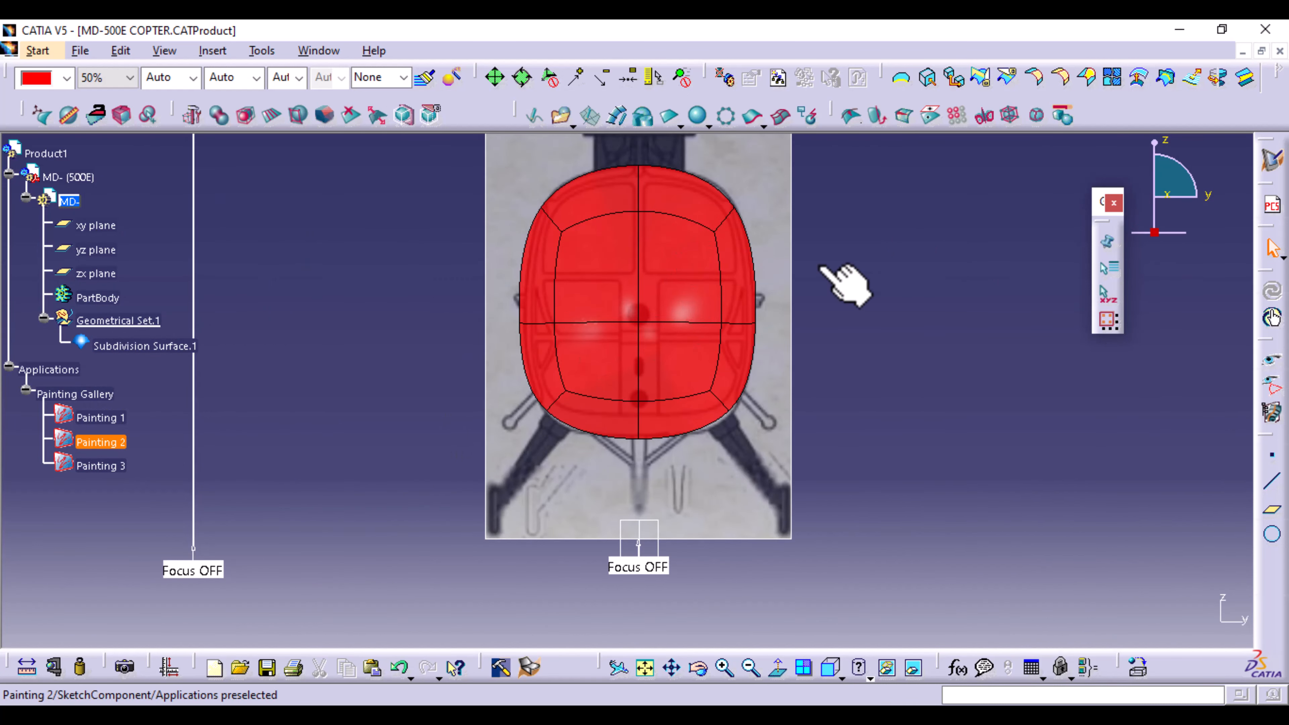
{"action": "left_click", "coordinate": [275, 117]}
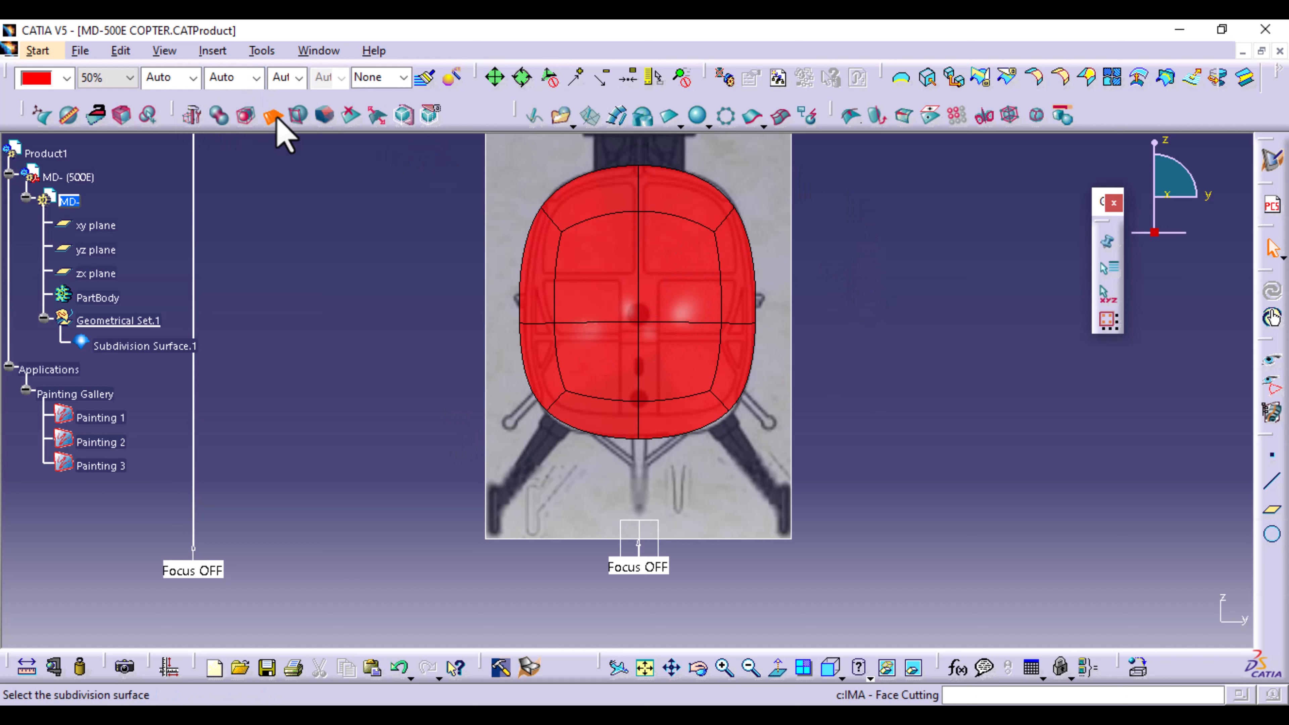
{"action": "left_click", "coordinate": [157, 346]}
{"action": "middle_click_drag", "start_coordinate": [870, 316], "coordinate": [825, 374]}
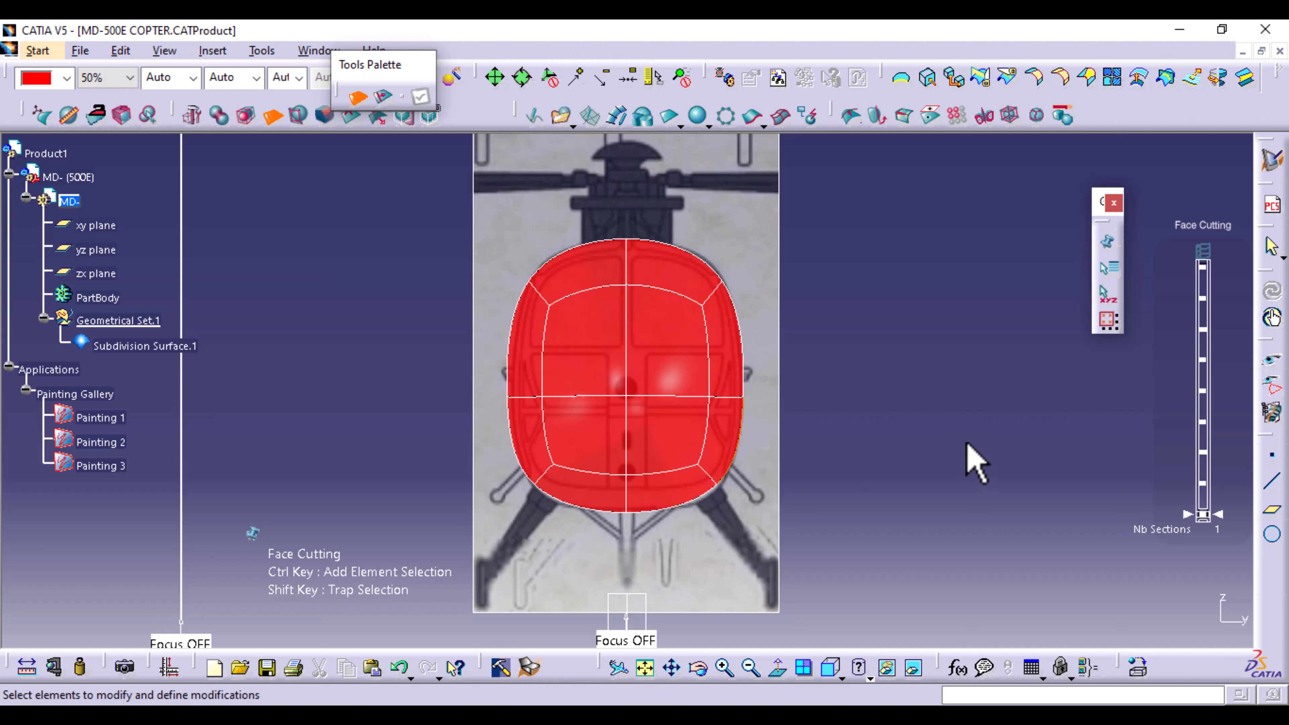
{"action": "middle_click_drag", "start_coordinate": [915, 420], "coordinate": [904, 365]}
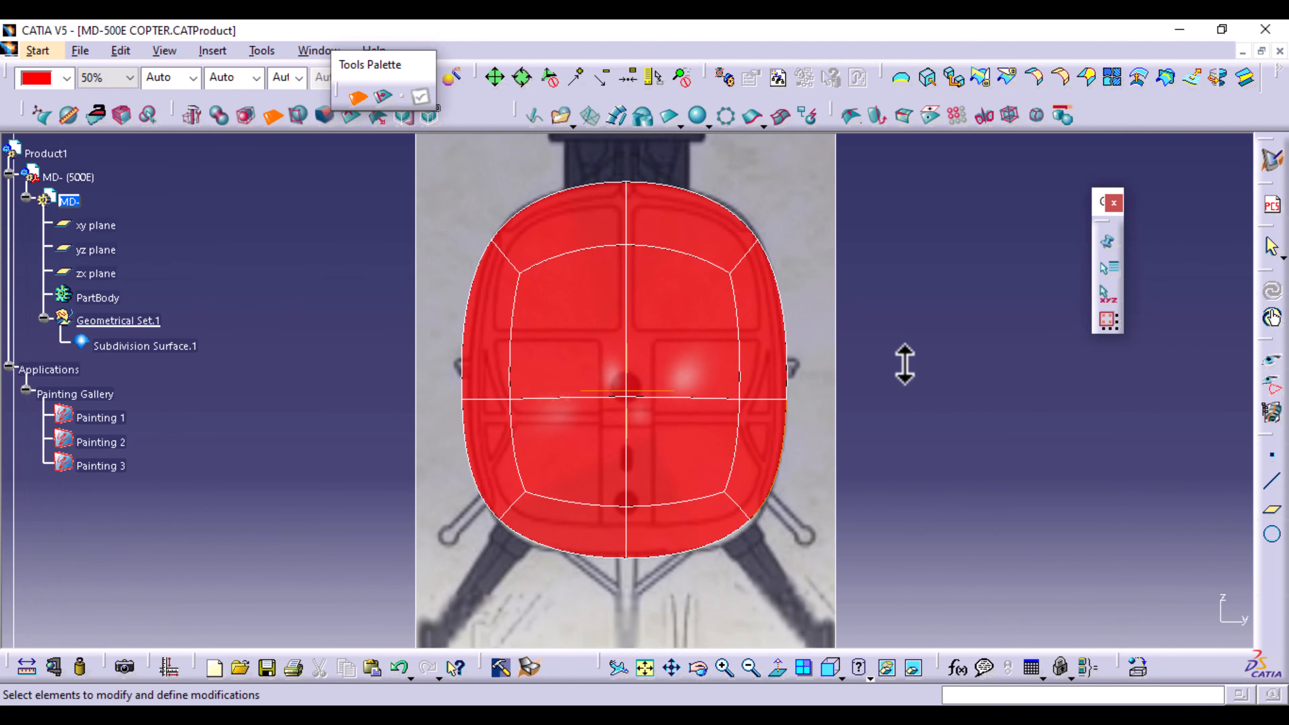
Try a one-section cut through the faces left of the centre line and undo it.
{"action": "left_click", "coordinate": [588, 189]}
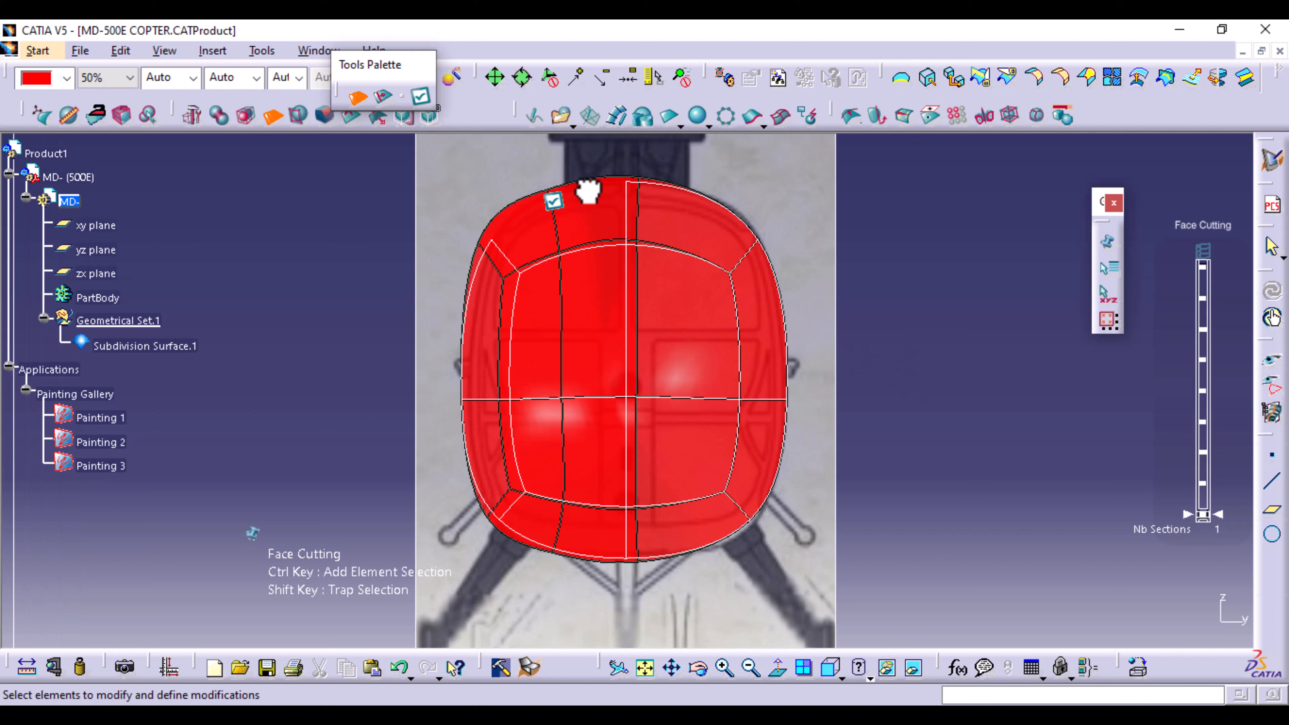
{"action": "mouse_move", "coordinate": [1202, 514]}
{"action": "left_mouse_down"}
{"action": "mouse_move", "coordinate": [1196, 274]}
{"action": "mouse_move", "coordinate": [1199, 536]}
{"action": "left_mouse_up"}
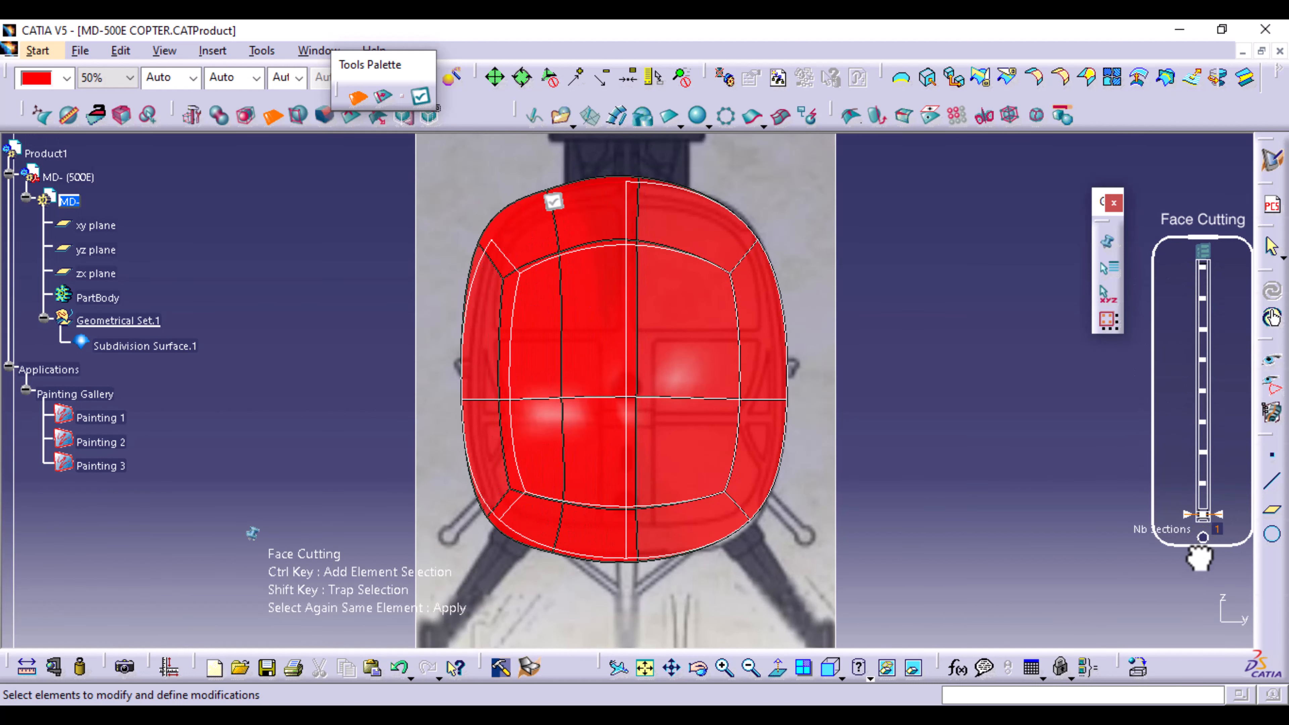
{"action": "left_click", "coordinate": [556, 203]}
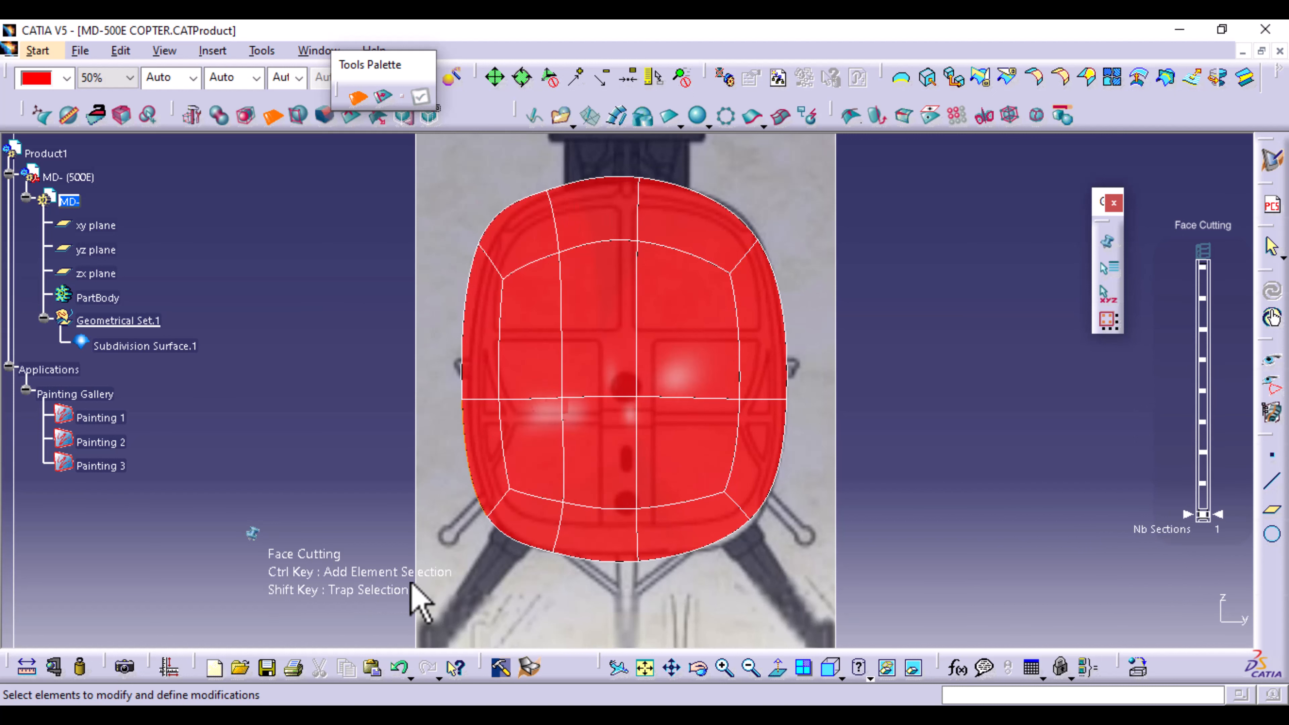
{"action": "left_click", "coordinate": [399, 668]}
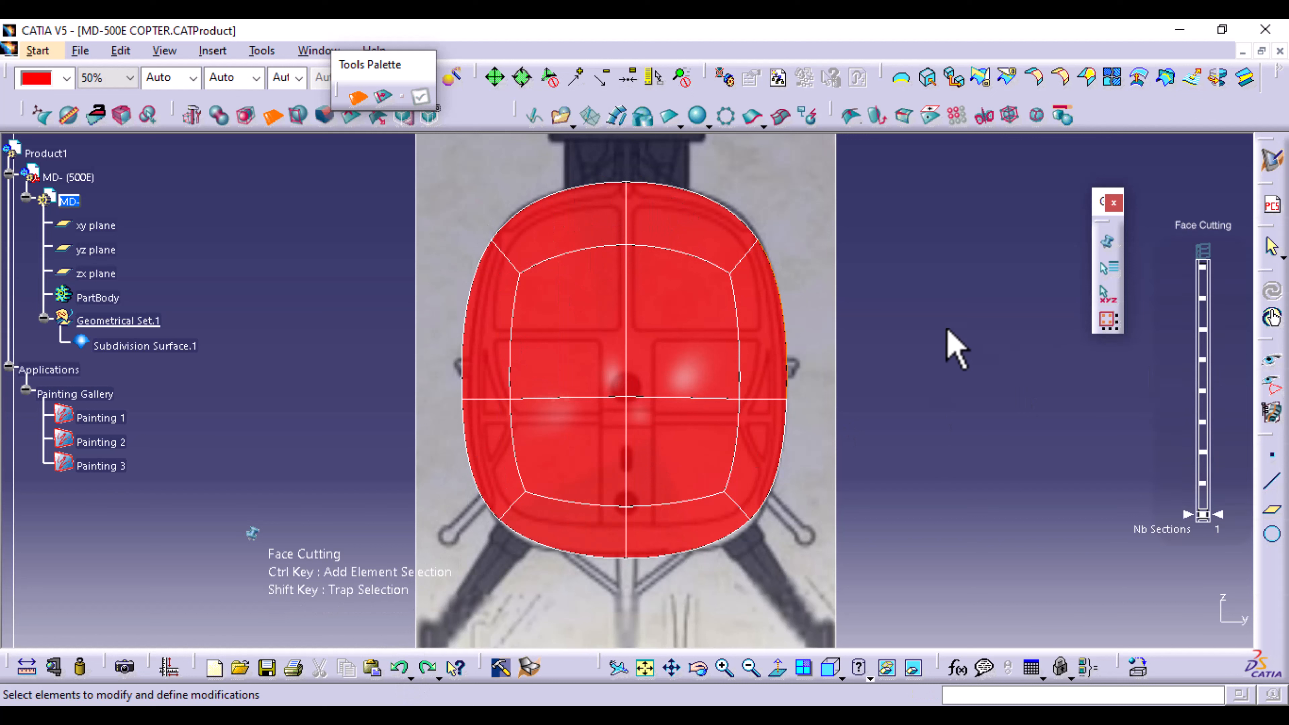
Preview a ratio cut of 0.01 left of the centre line, but apply a one-section cut there instead.
{"action": "left_click", "coordinate": [555, 188]}
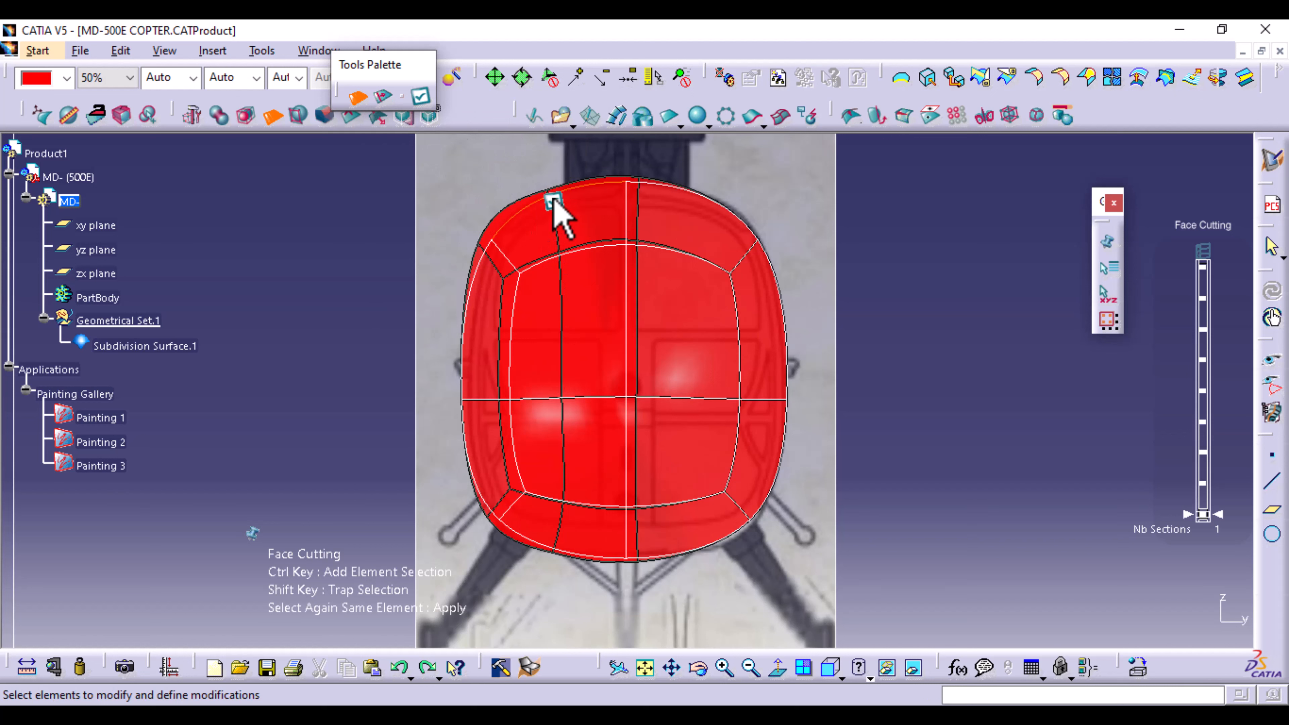
{"action": "left_click", "coordinate": [384, 97]}
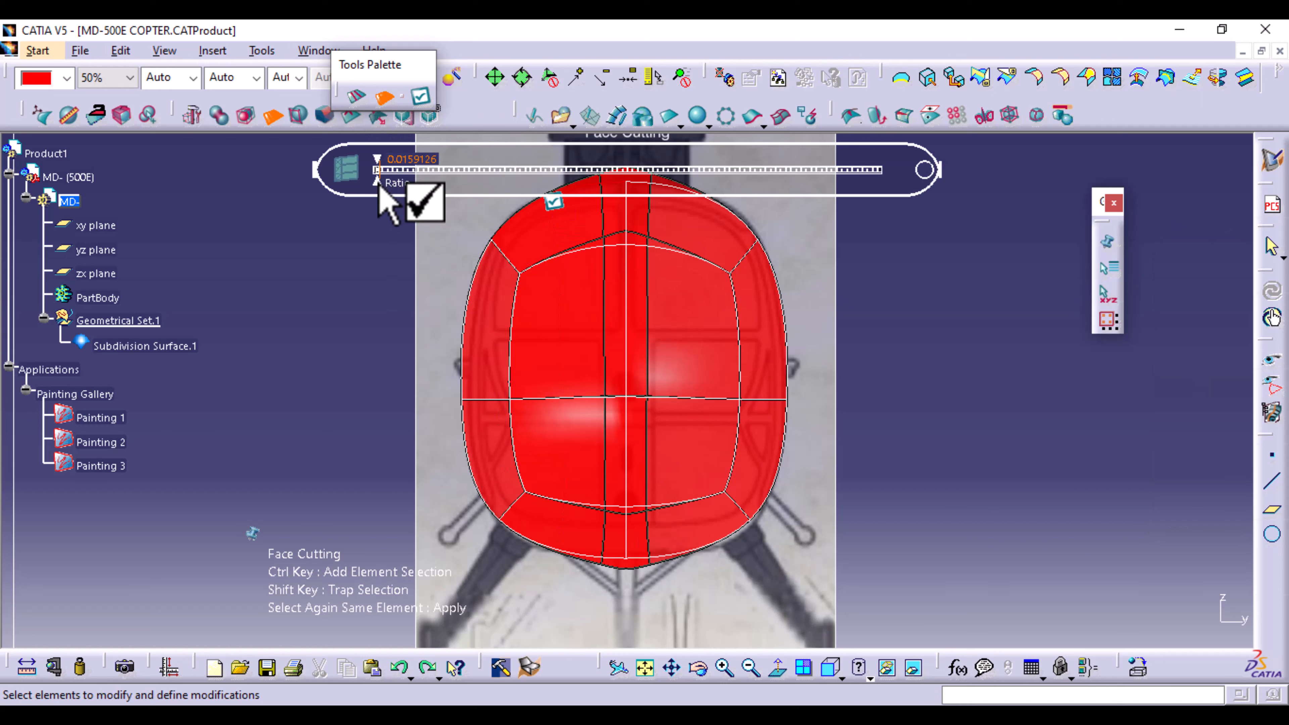
{"action": "left_click_drag", "start_coordinate": [376, 170], "coordinate": [590, 170]}
{"action": "left_click_drag", "start_coordinate": [718, 191], "coordinate": [272, 264]}
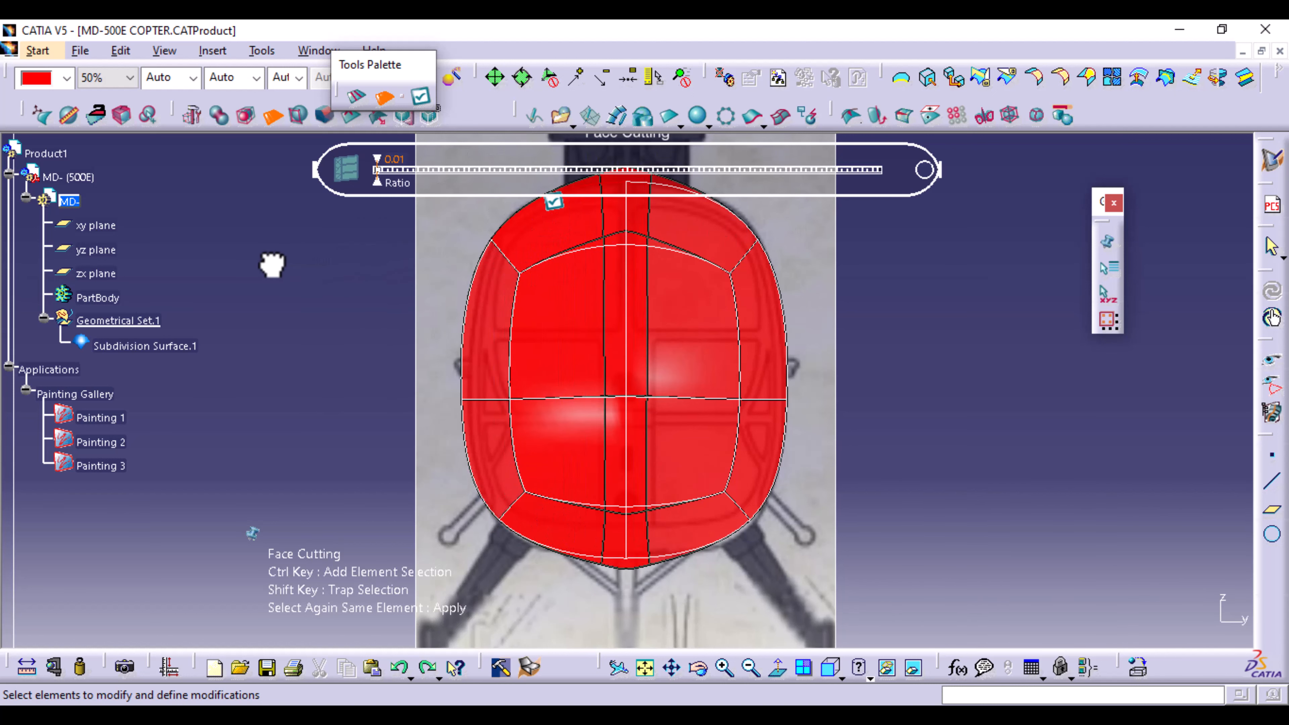
{"action": "left_click_drag", "start_coordinate": [272, 264], "coordinate": [263, 250]}
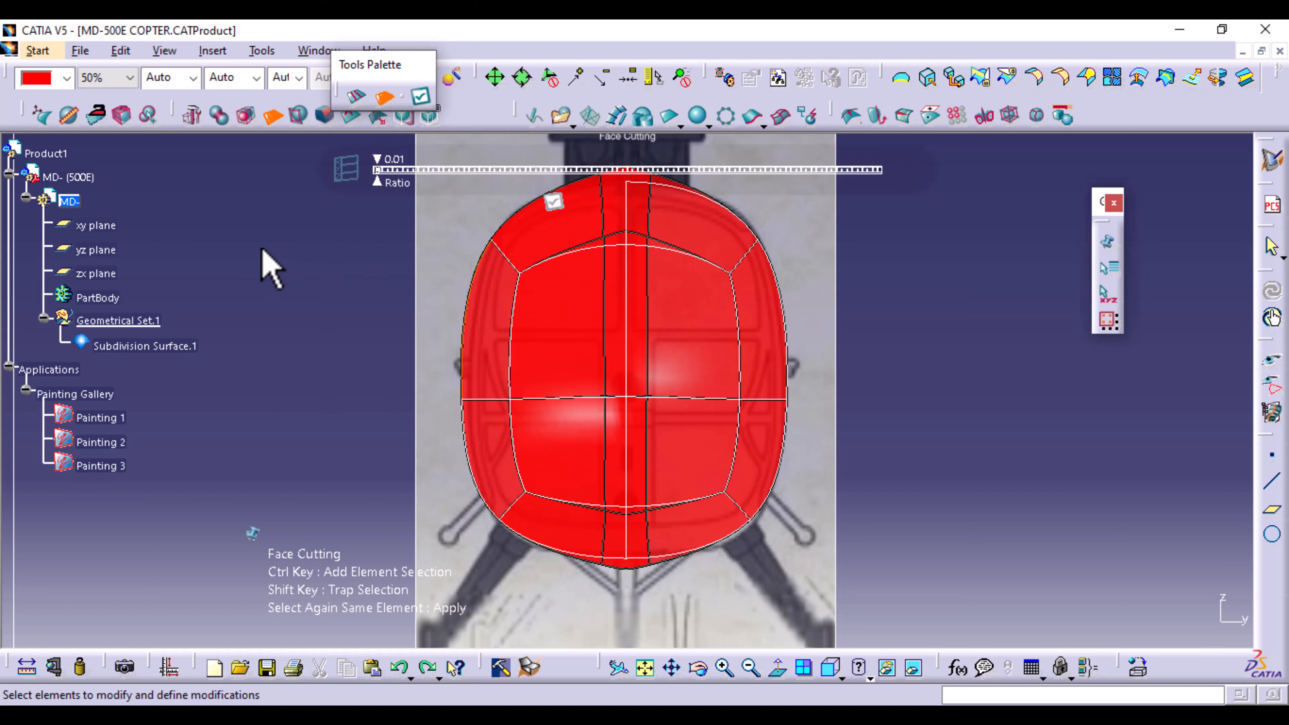
{"action": "left_click", "coordinate": [358, 97]}
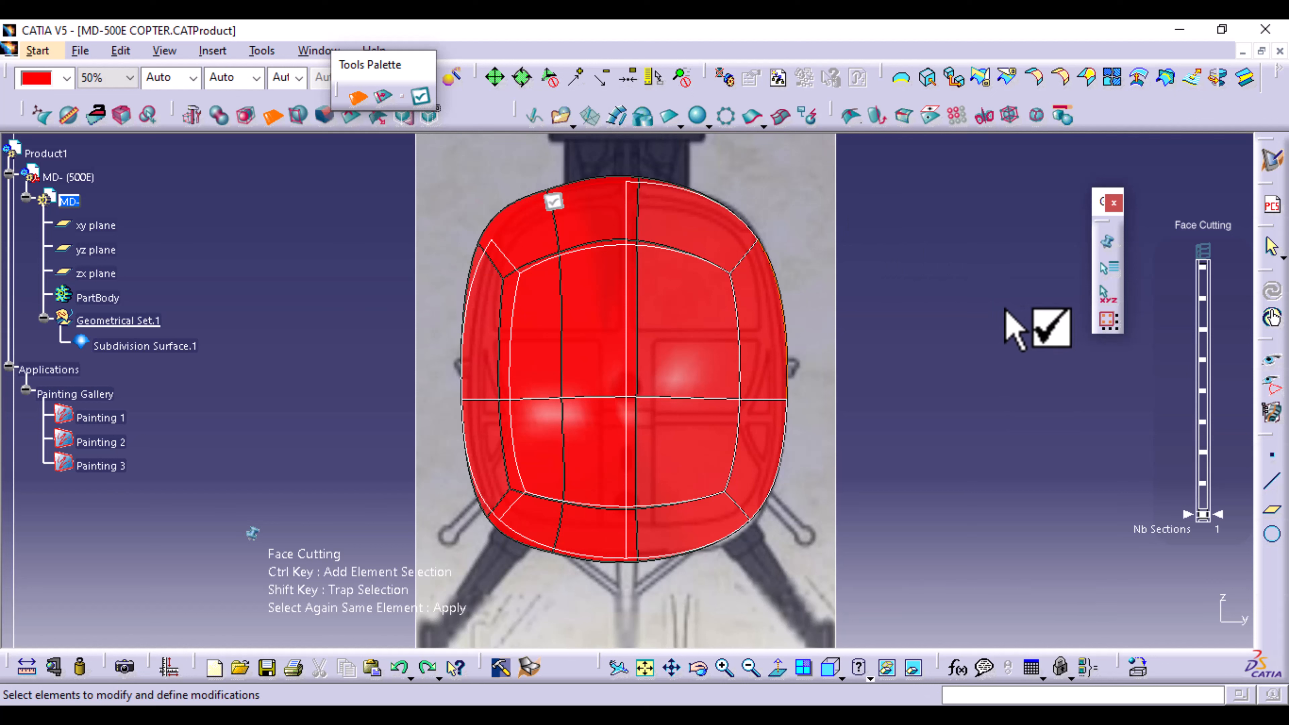
{"action": "left_click", "coordinate": [421, 96]}
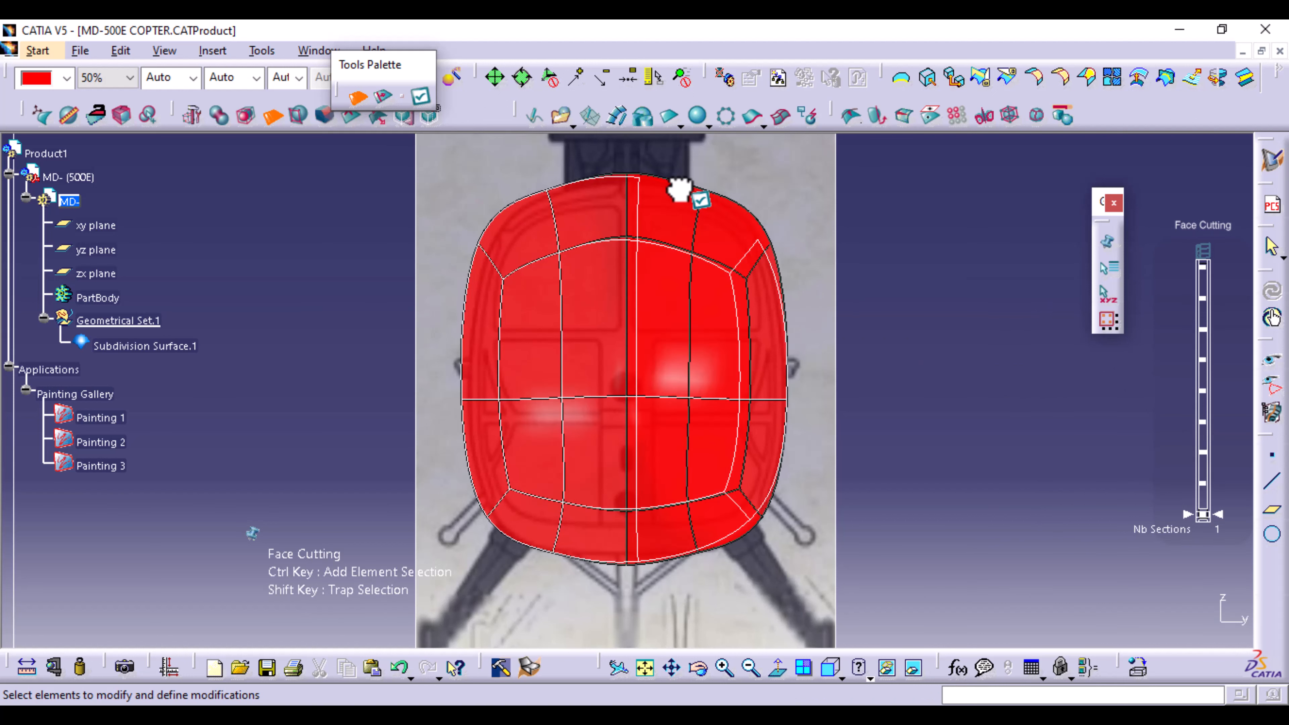
Cut the faces right of the centre line with one section and finish Face Cutting.
{"action": "left_click", "coordinate": [696, 201]}
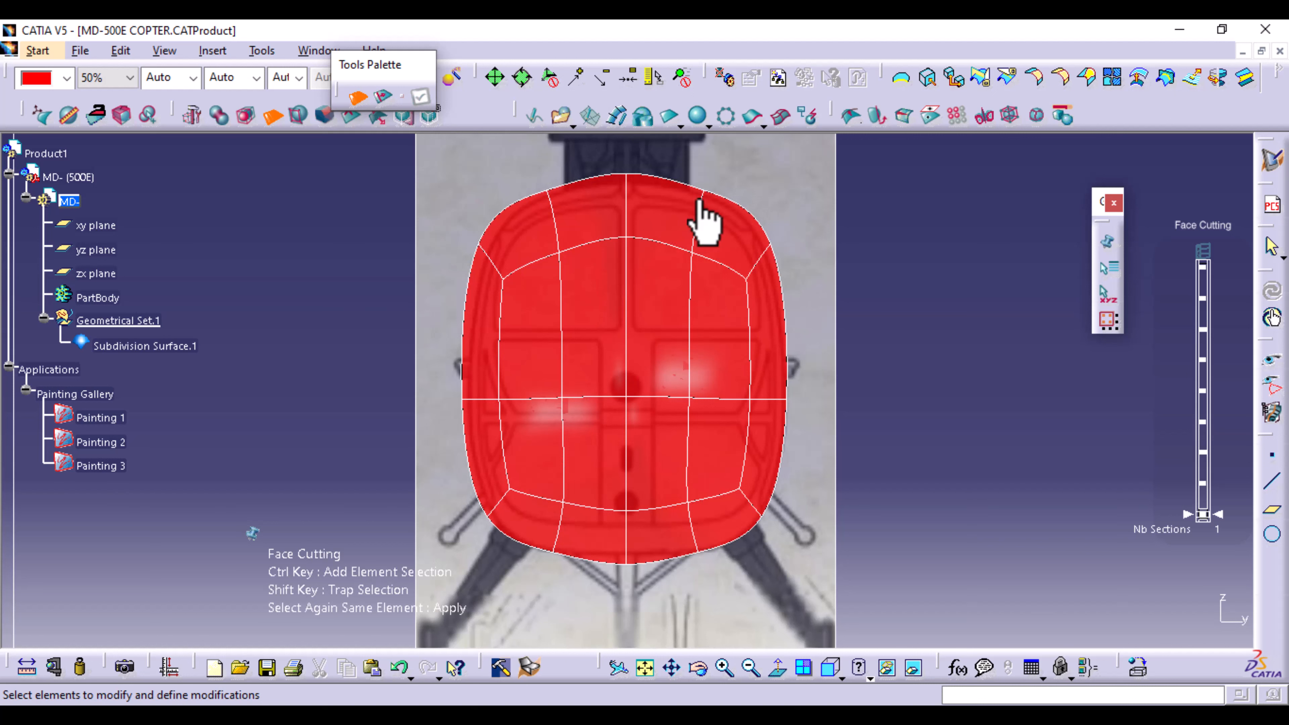
{"action": "left_click", "coordinate": [421, 96]}
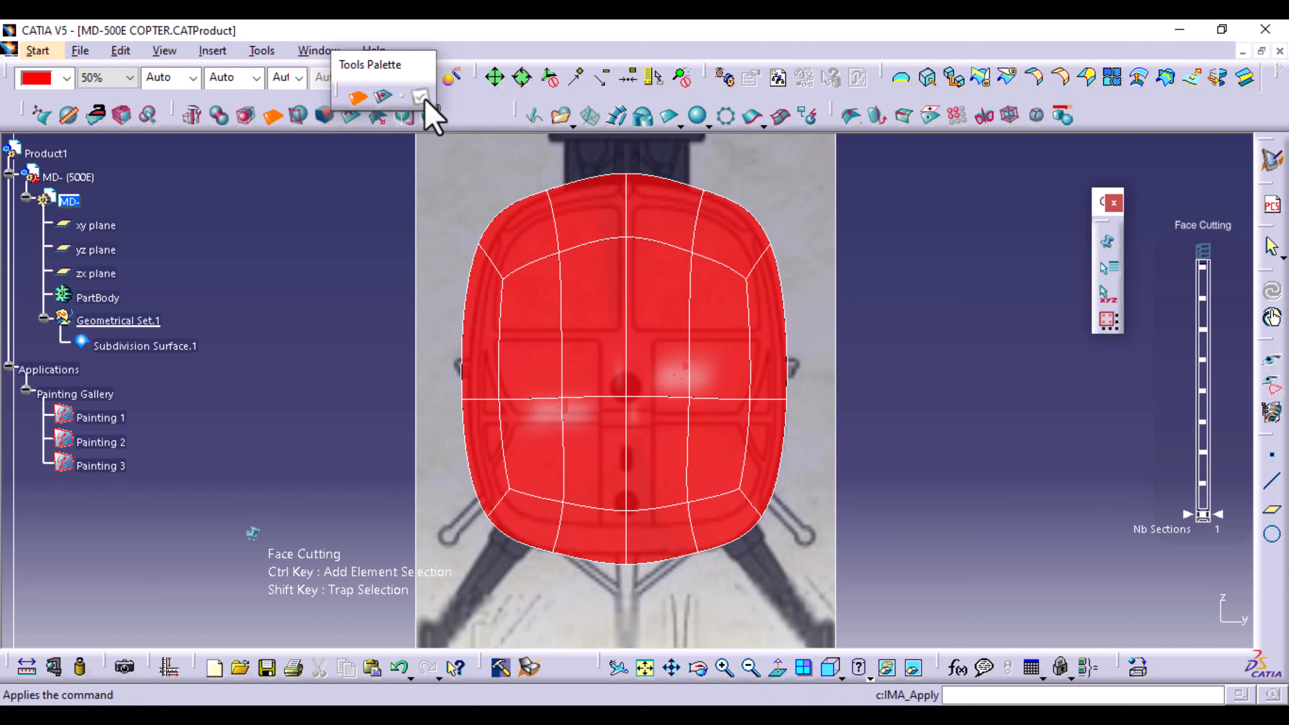
{"action": "key", "text": "Escape"}
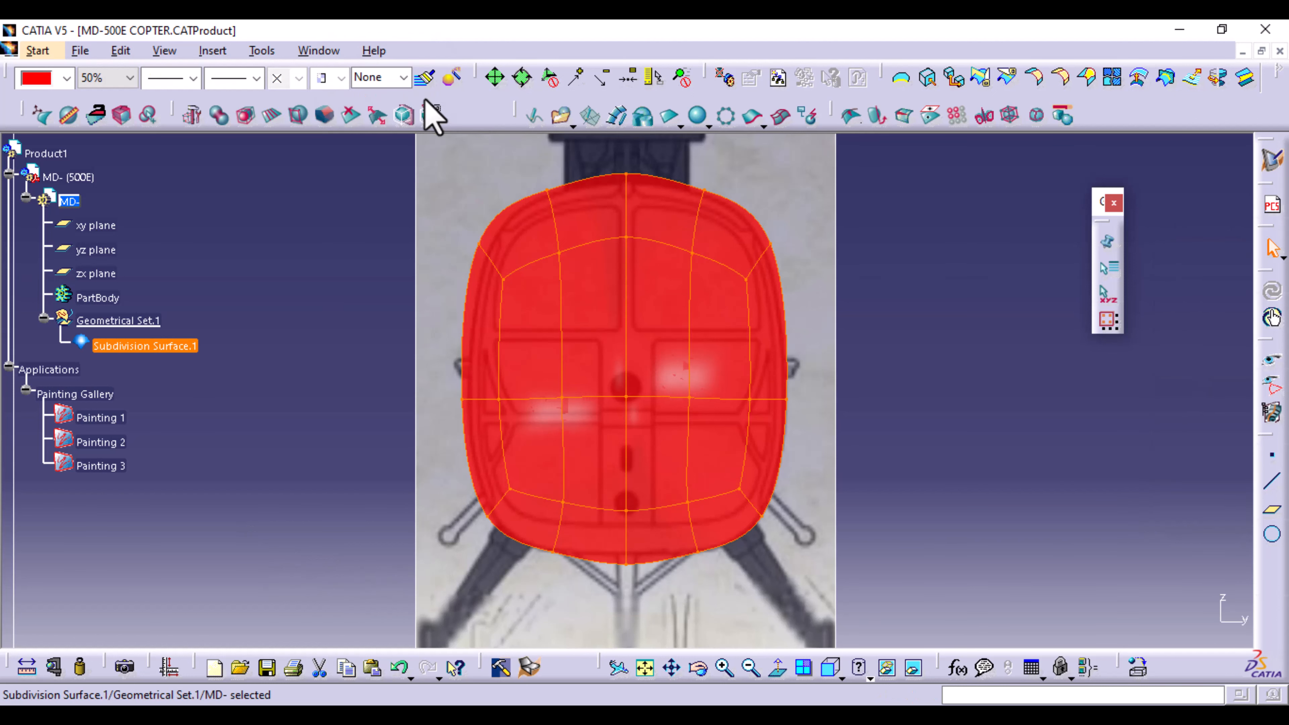
Translate the top centre vertices slightly downward and the bottom centre vertices upward to match the front blueprint outline.
{"action": "left_click", "coordinate": [363, 225]}
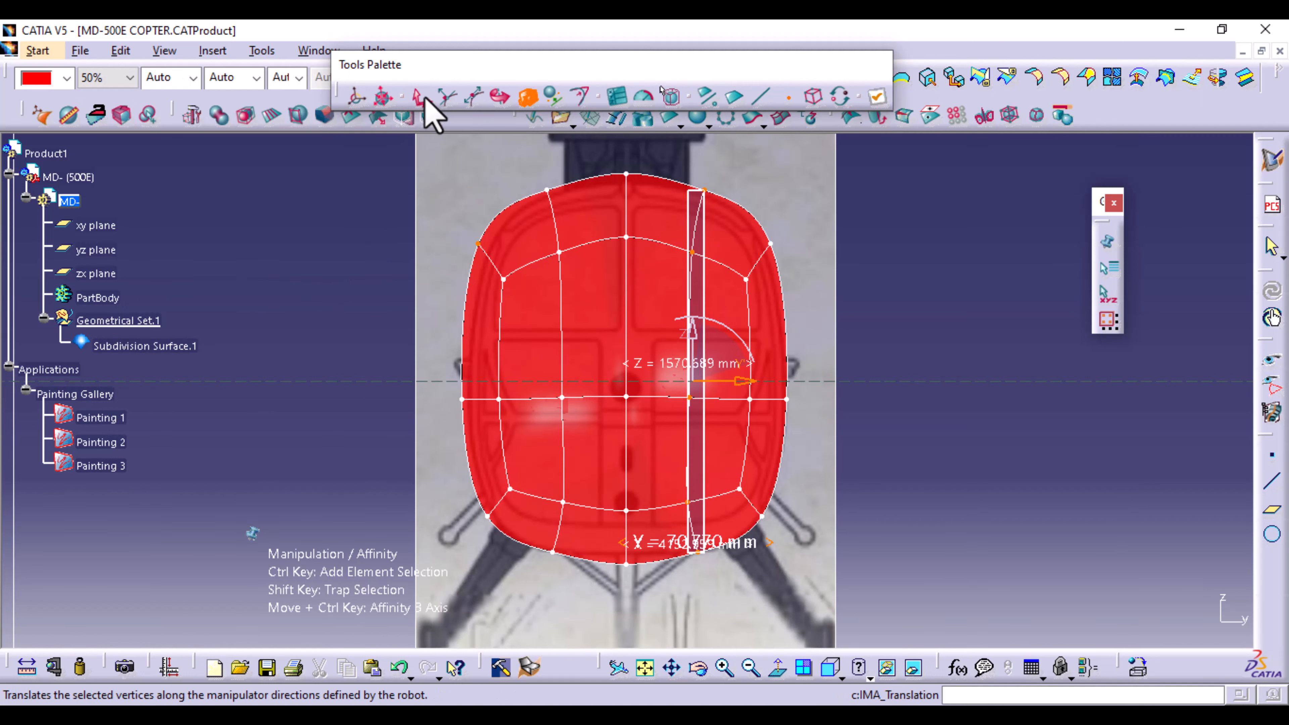
{"action": "left_click", "coordinate": [424, 97]}
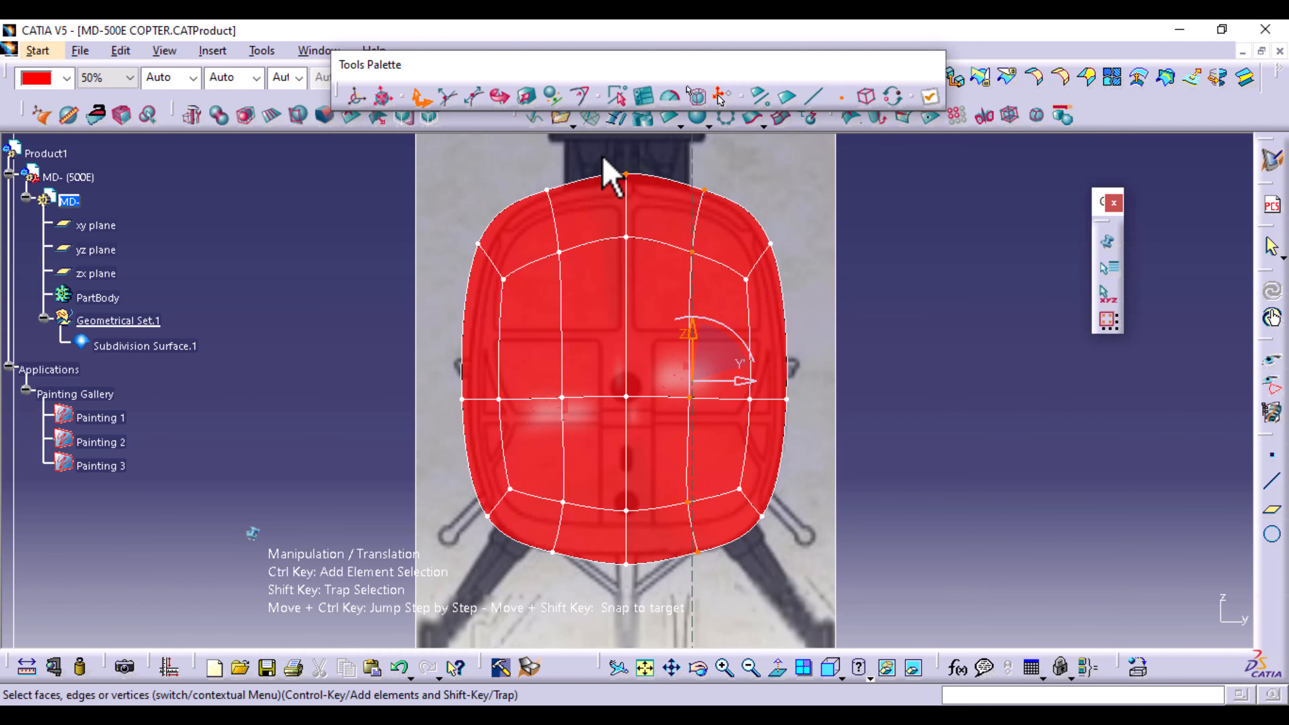
{"action": "left_click_drag", "start_coordinate": [603, 159], "coordinate": [642, 256], "text": "shift"}
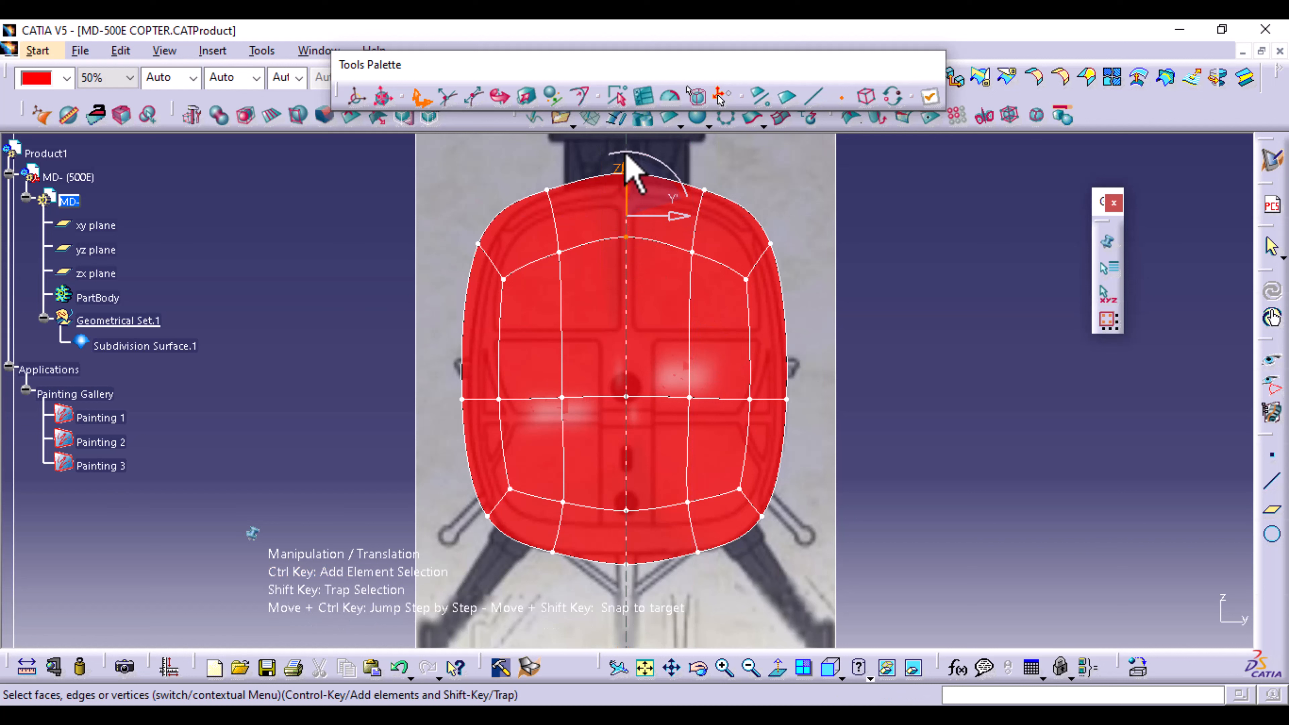
{"action": "left_click_drag", "start_coordinate": [626, 165], "coordinate": [631, 180]}
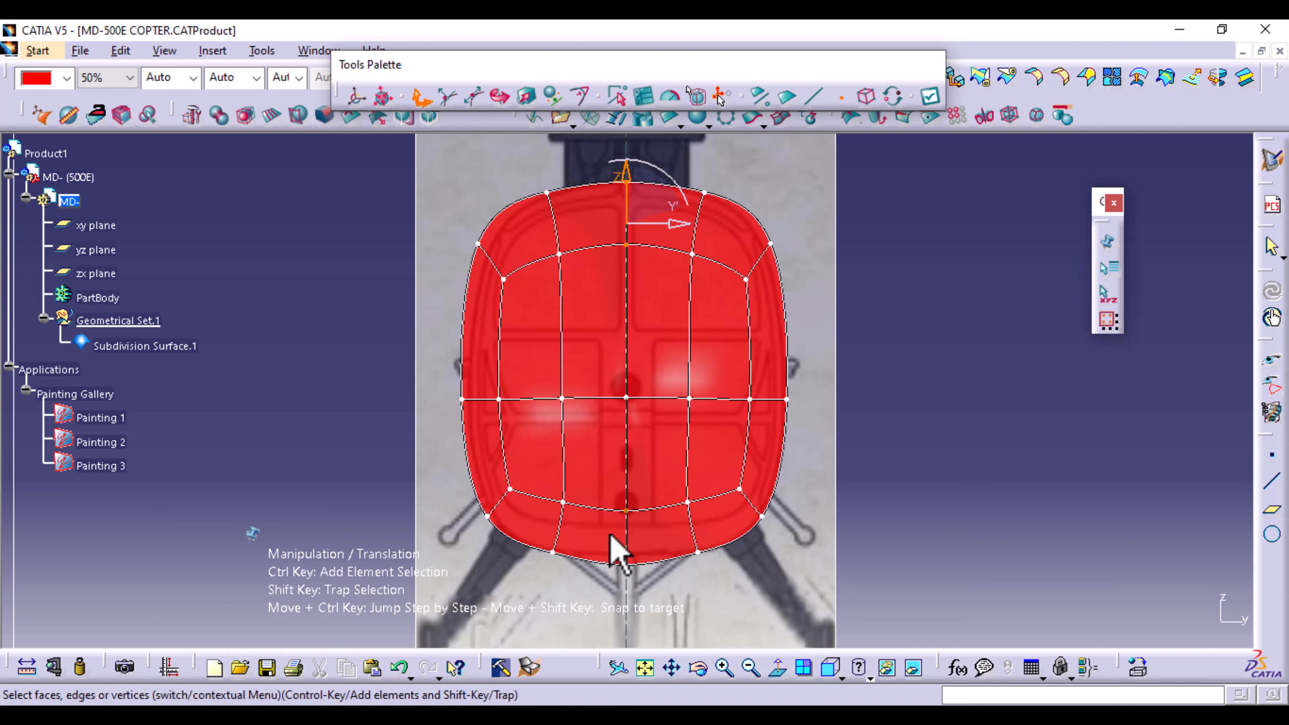
{"action": "left_click_drag", "start_coordinate": [608, 535], "coordinate": [661, 589], "text": "shift"}
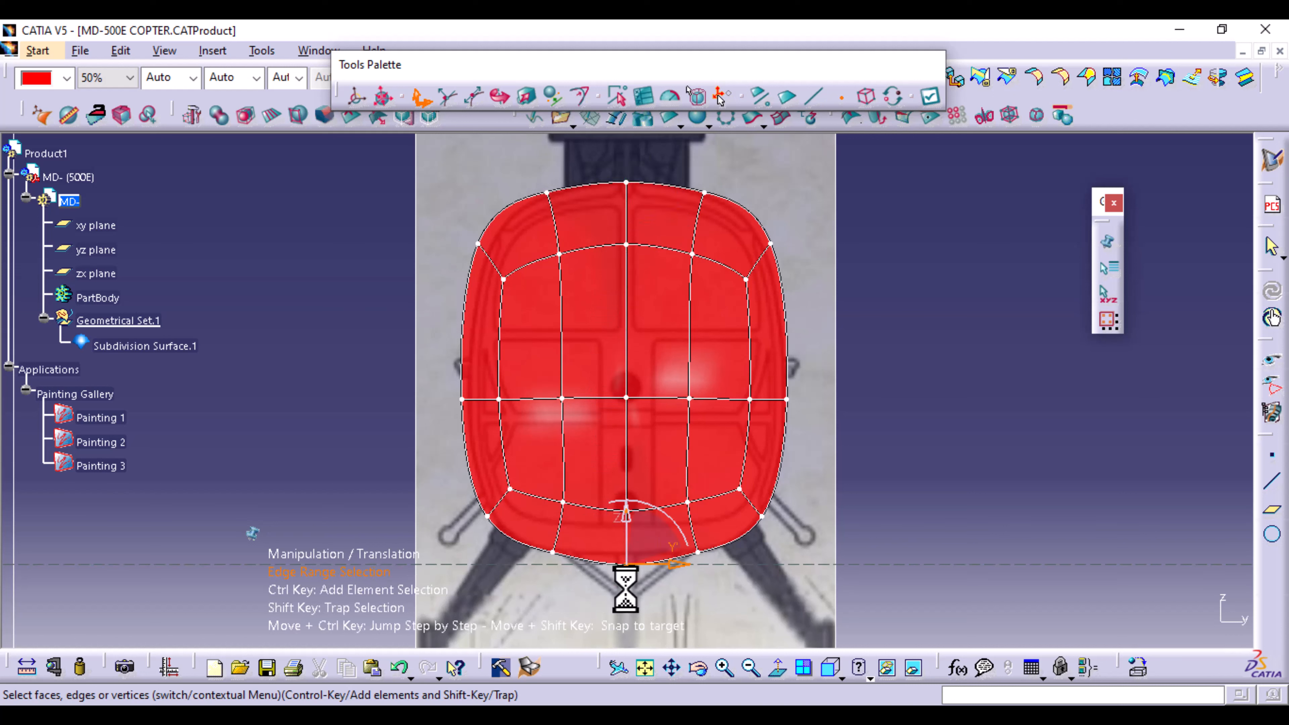
{"action": "left_click_drag", "start_coordinate": [628, 528], "coordinate": [418, 552]}
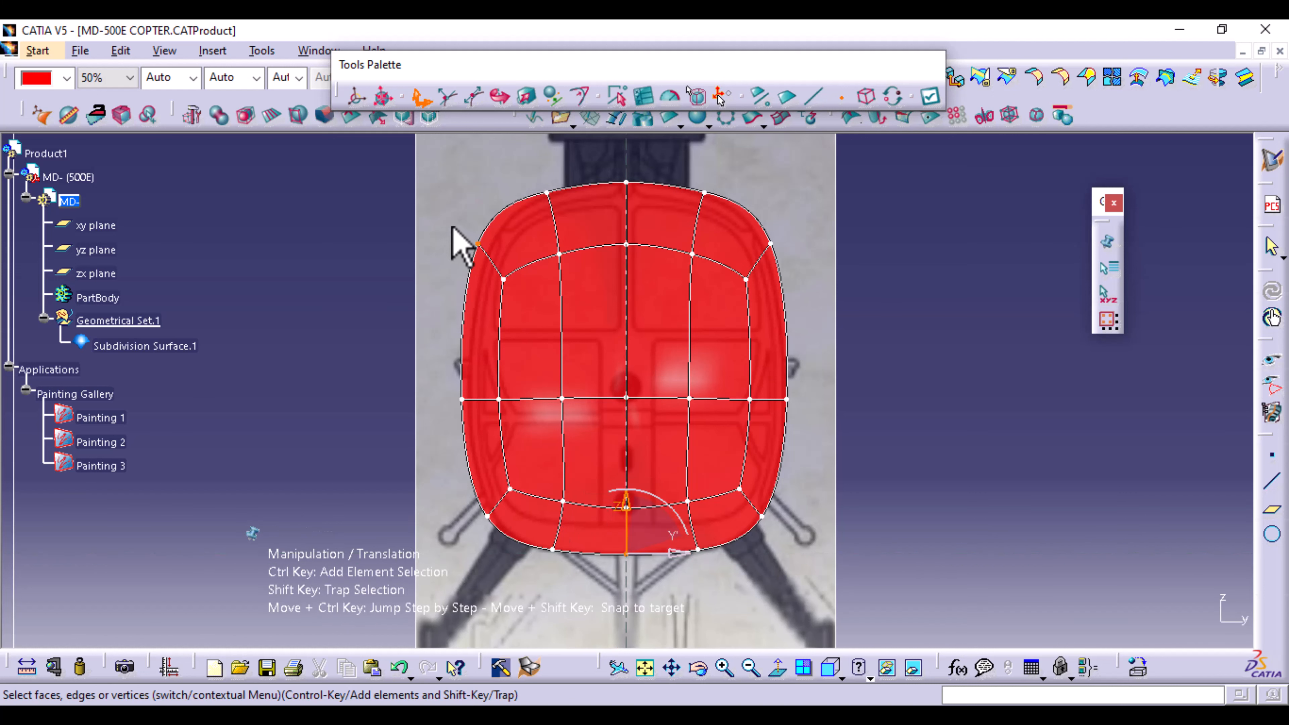
Scale the upper corner vertices on both sides inward along Y to about 1206 mm with Affinity, and finish the modification.
{"action": "left_click_drag", "start_coordinate": [451, 223], "coordinate": [528, 308]}
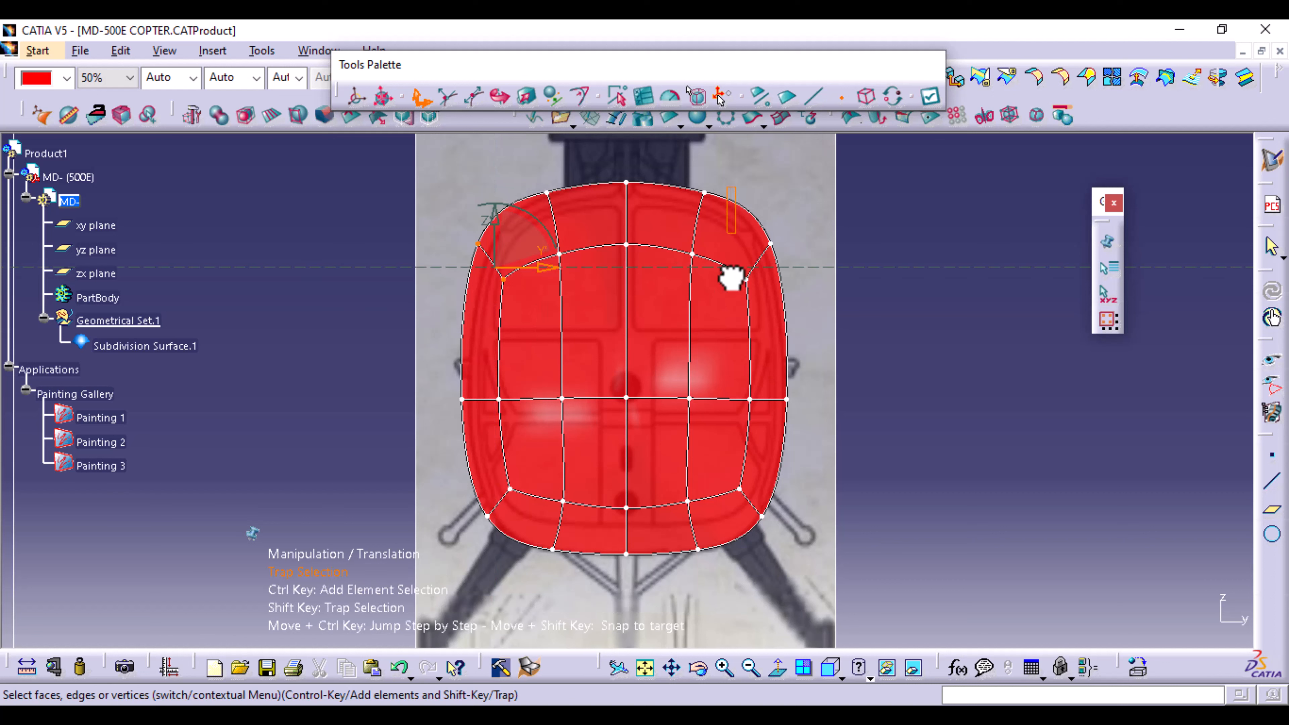
{"action": "left_click", "coordinate": [790, 312]}
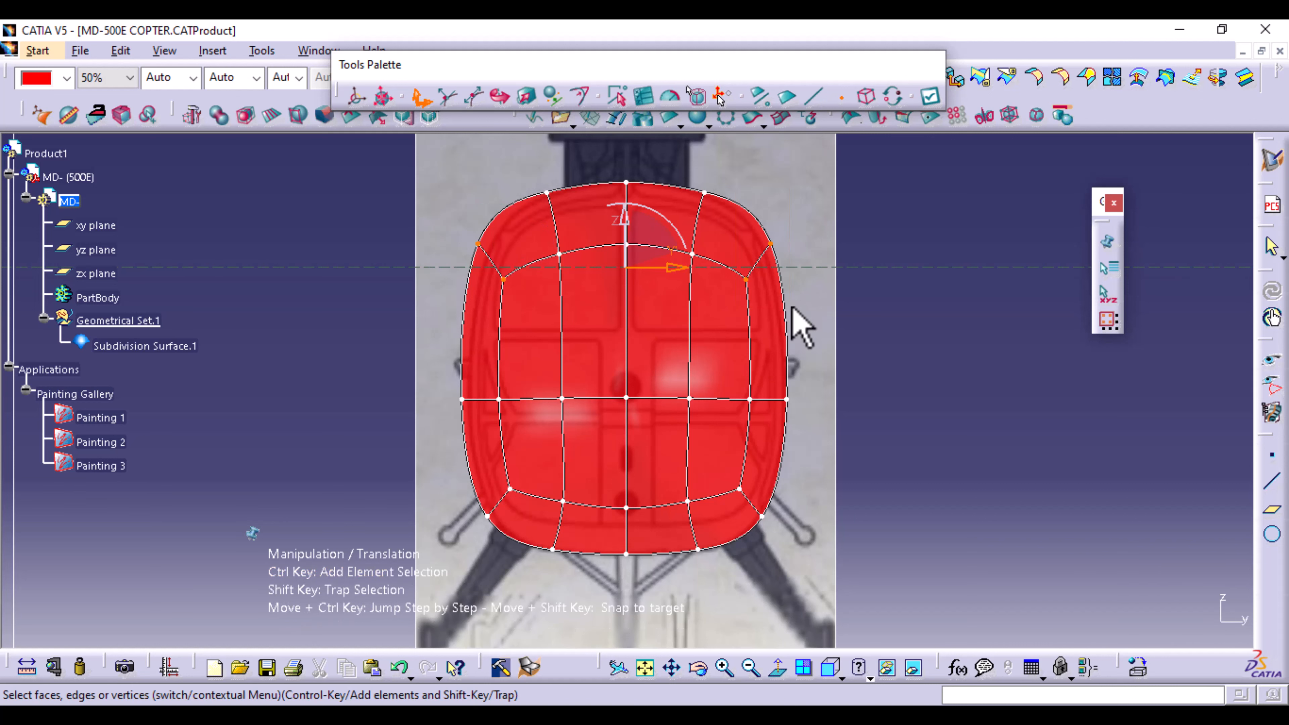
{"action": "left_click", "coordinate": [528, 97]}
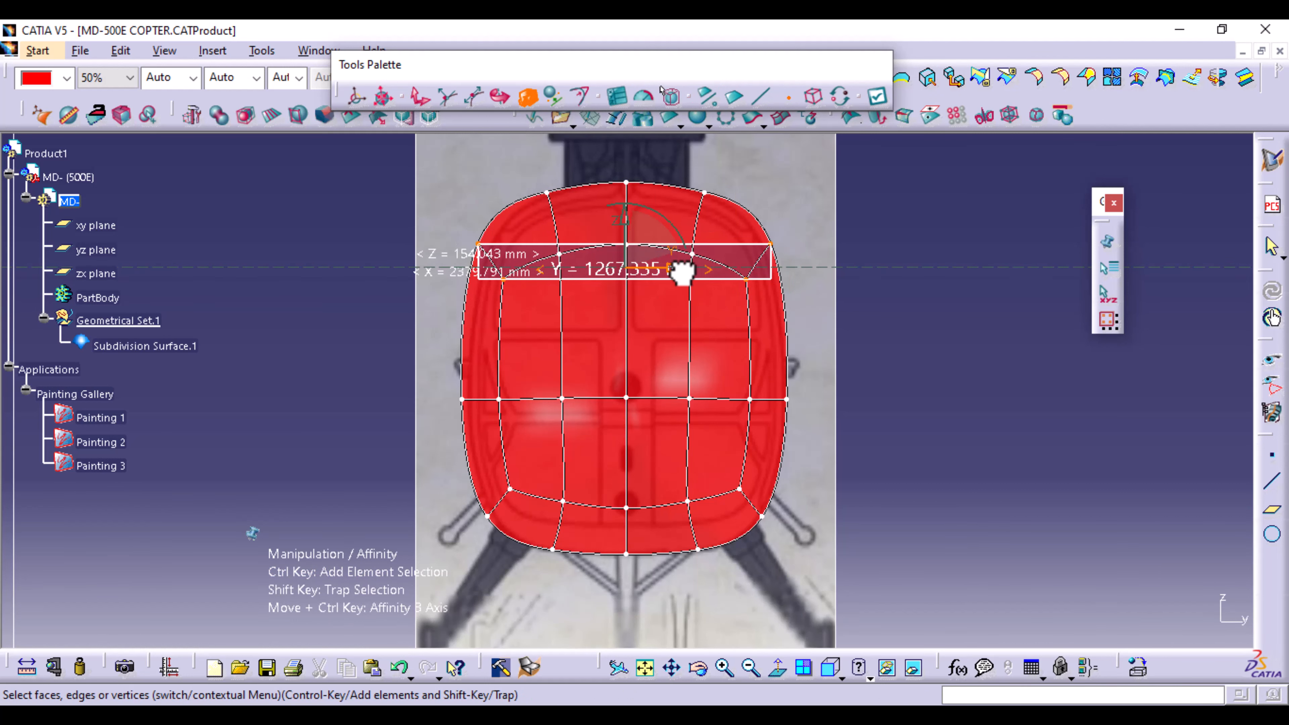
{"action": "left_click_drag", "start_coordinate": [681, 274], "coordinate": [680, 271]}
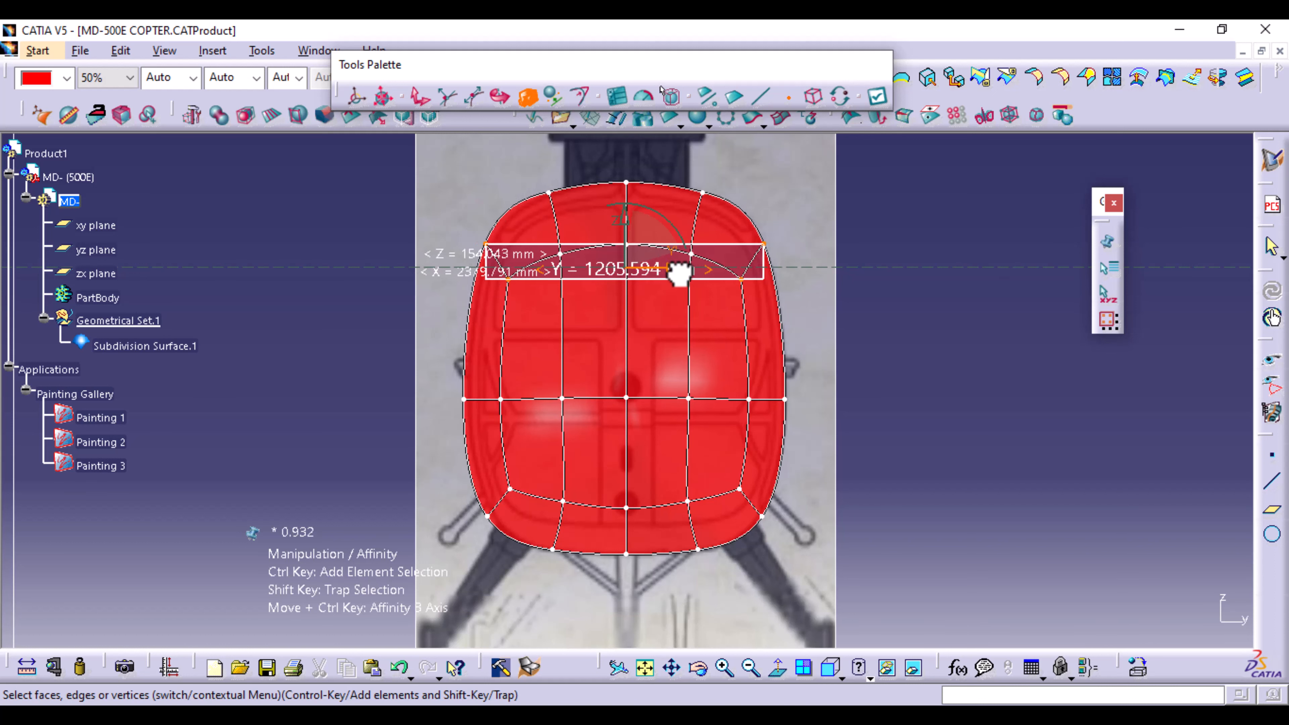
{"action": "left_click_drag", "start_coordinate": [679, 272], "coordinate": [679, 272]}
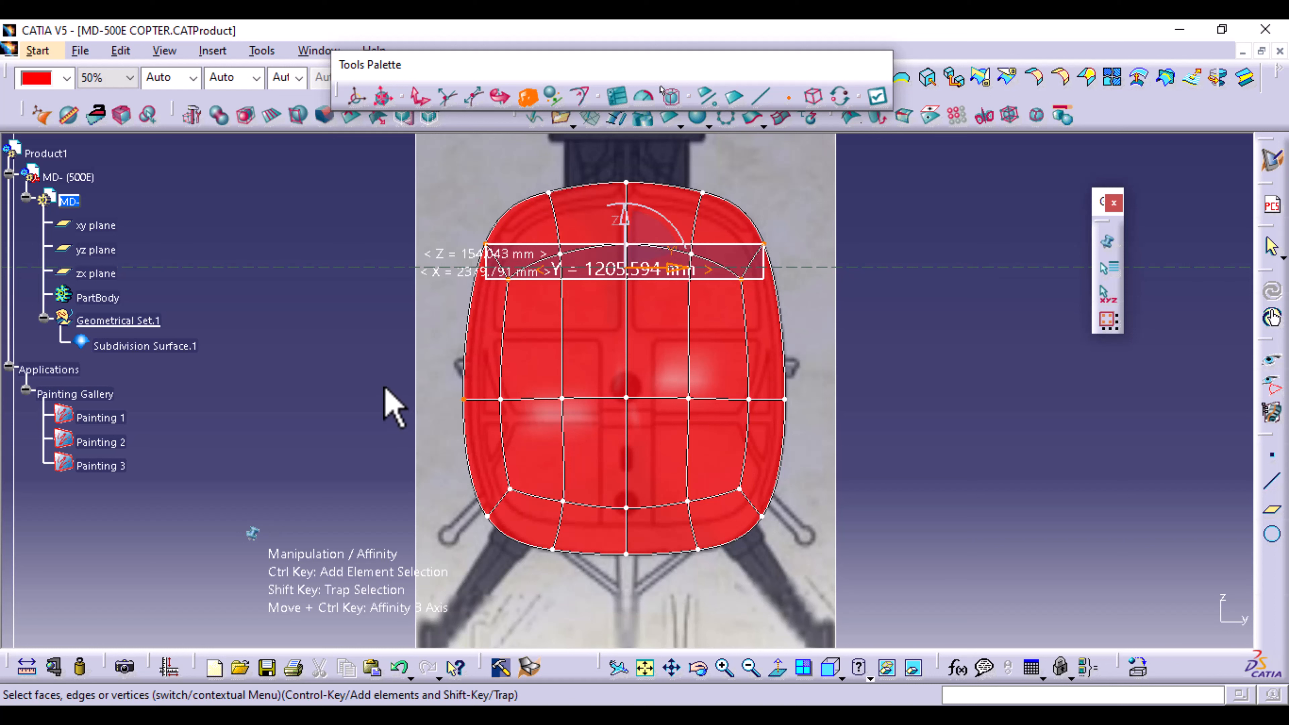
{"action": "left_click", "coordinate": [873, 102]}
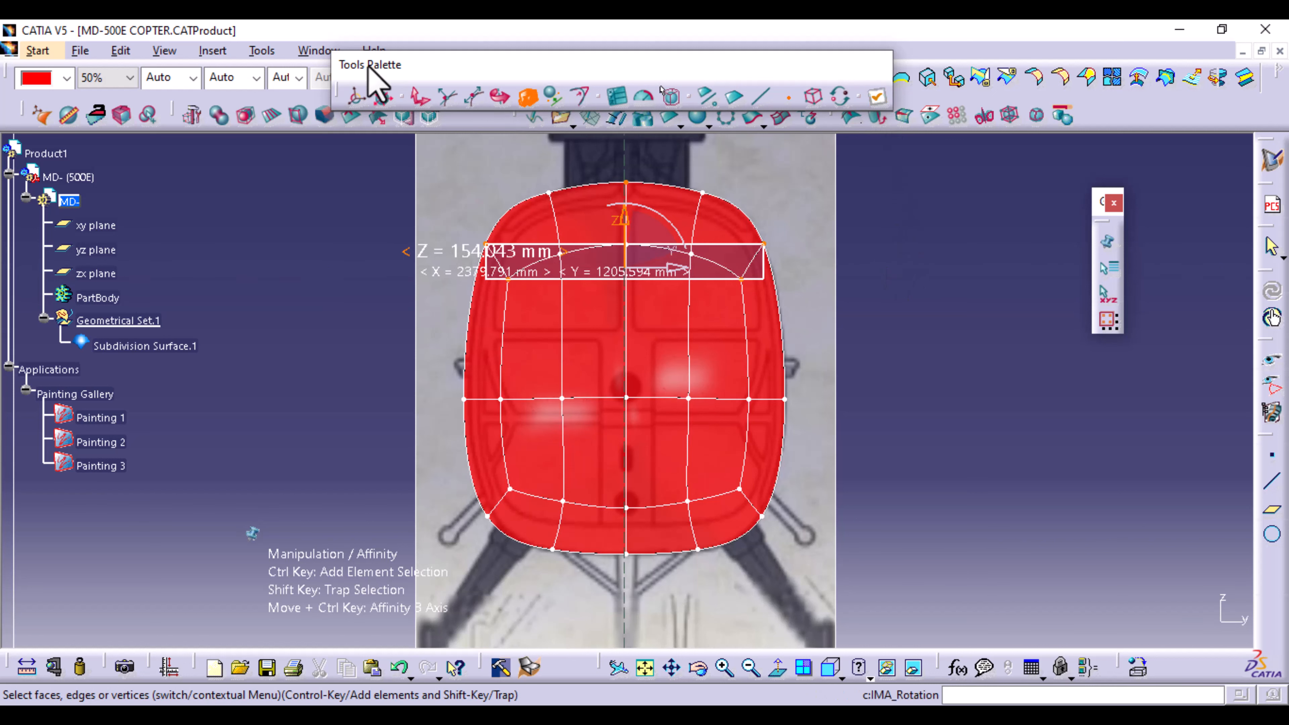
{"action": "left_click", "coordinate": [420, 97]}
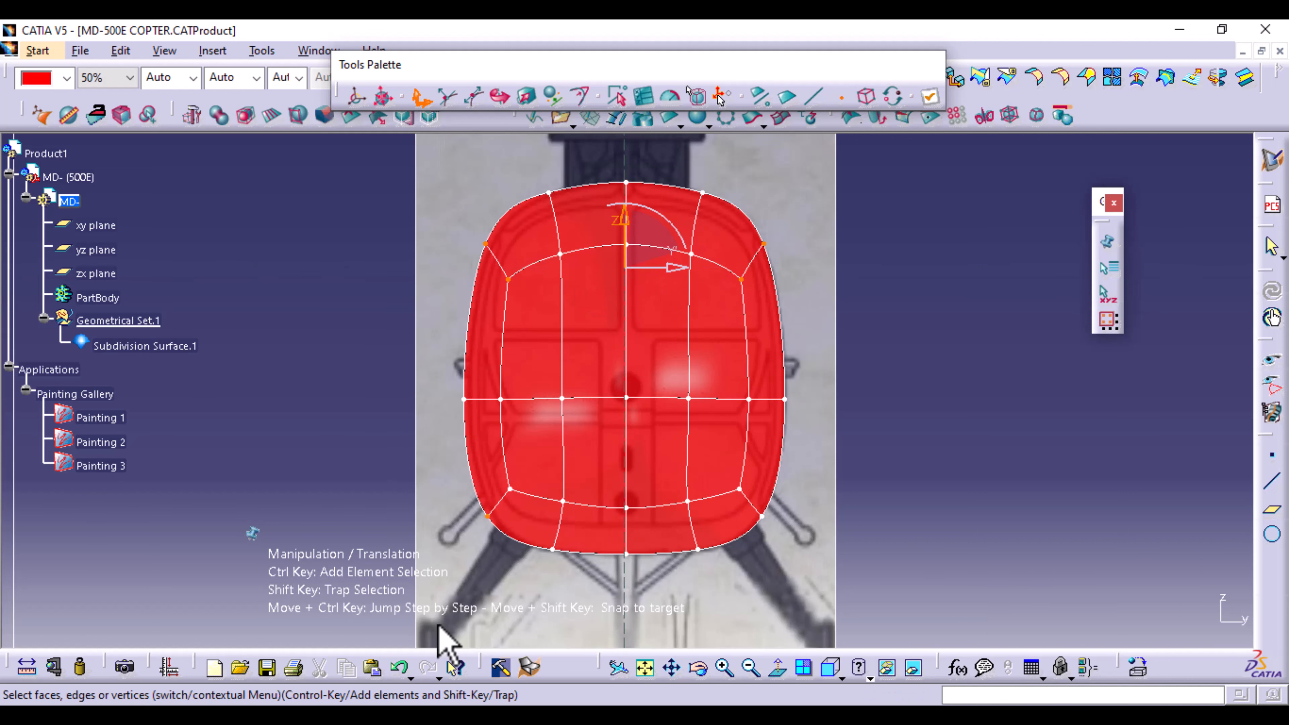
{"action": "left_click", "coordinate": [928, 96]}
In the side view, cut the faces of the subdivision surface ahead of the middle edge loop with one section.
{"action": "mouse_move", "coordinate": [949, 335]}
{"action": "middle_mouse_down"}
{"action": "mouse_move", "coordinate": [863, 352]}
{"action": "mouse_move", "coordinate": [799, 423]}
{"action": "mouse_move", "coordinate": [696, 417]}
{"action": "mouse_move", "coordinate": [716, 455]}
{"action": "mouse_move", "coordinate": [733, 417]}
{"action": "mouse_move", "coordinate": [782, 570]}
{"action": "middle_mouse_up"}
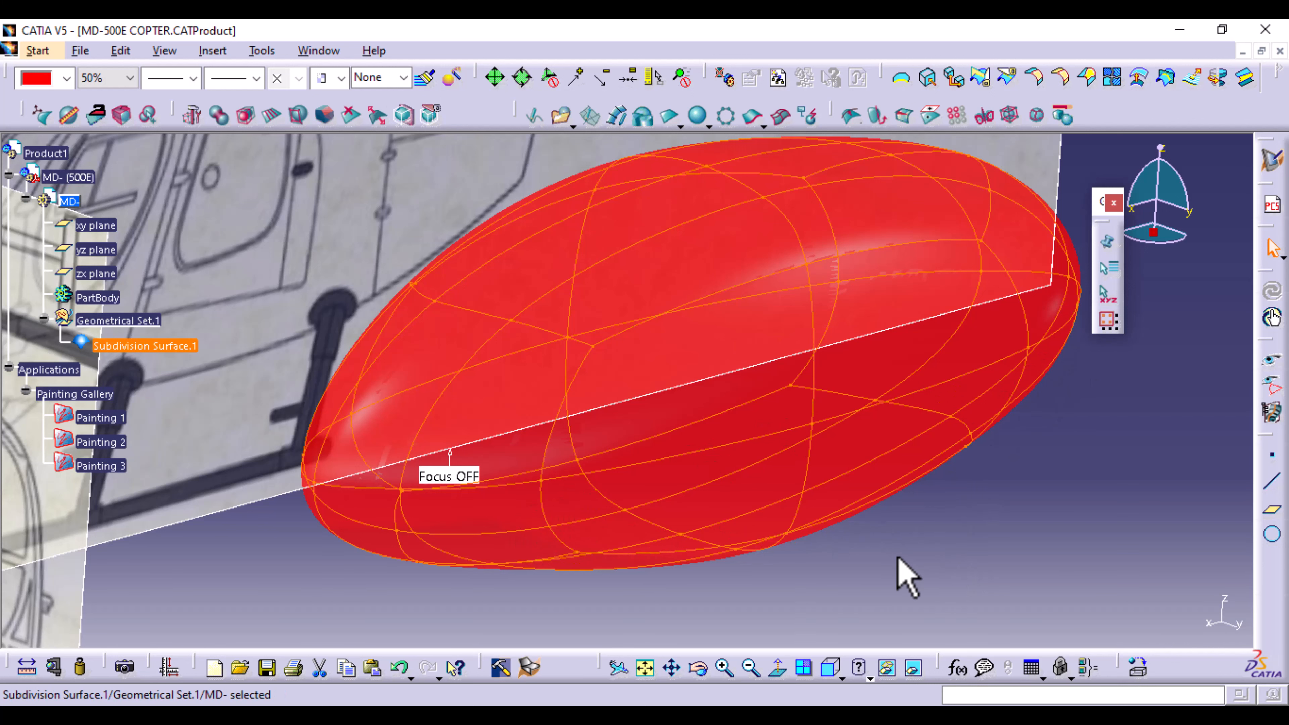
{"action": "key", "text": "F8"}
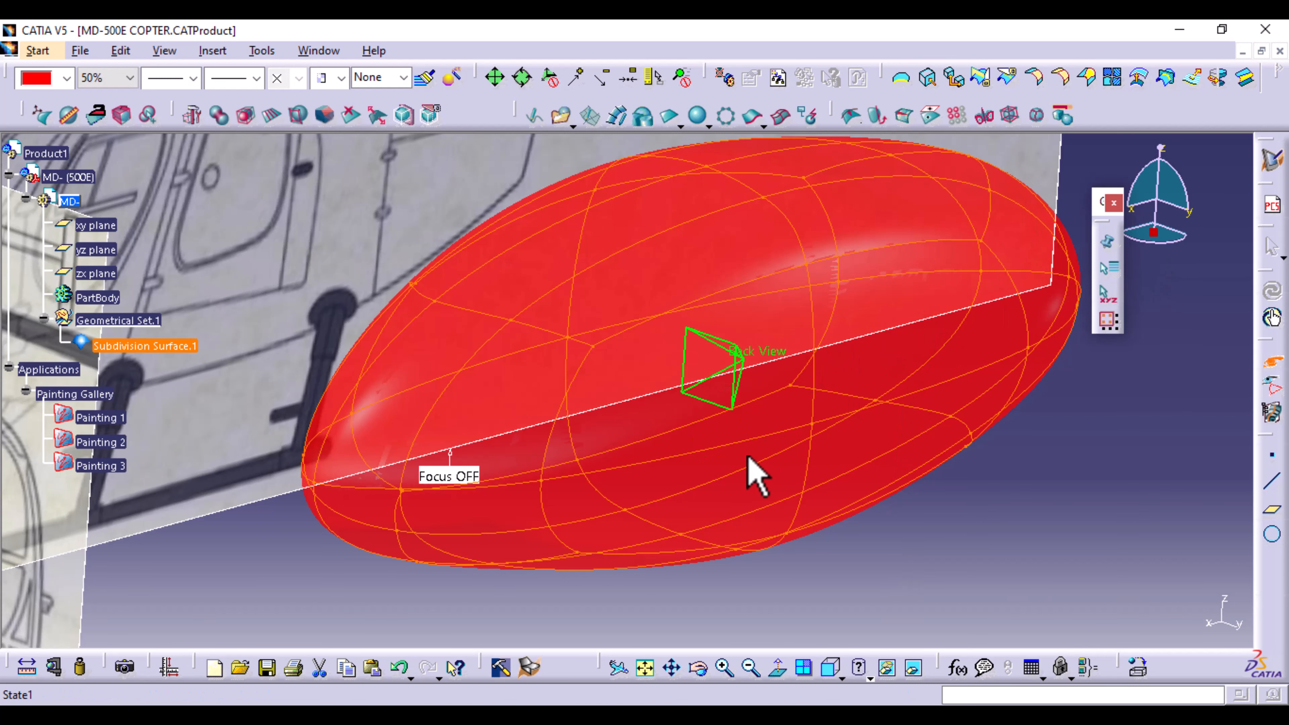
{"action": "left_click", "coordinate": [717, 491]}
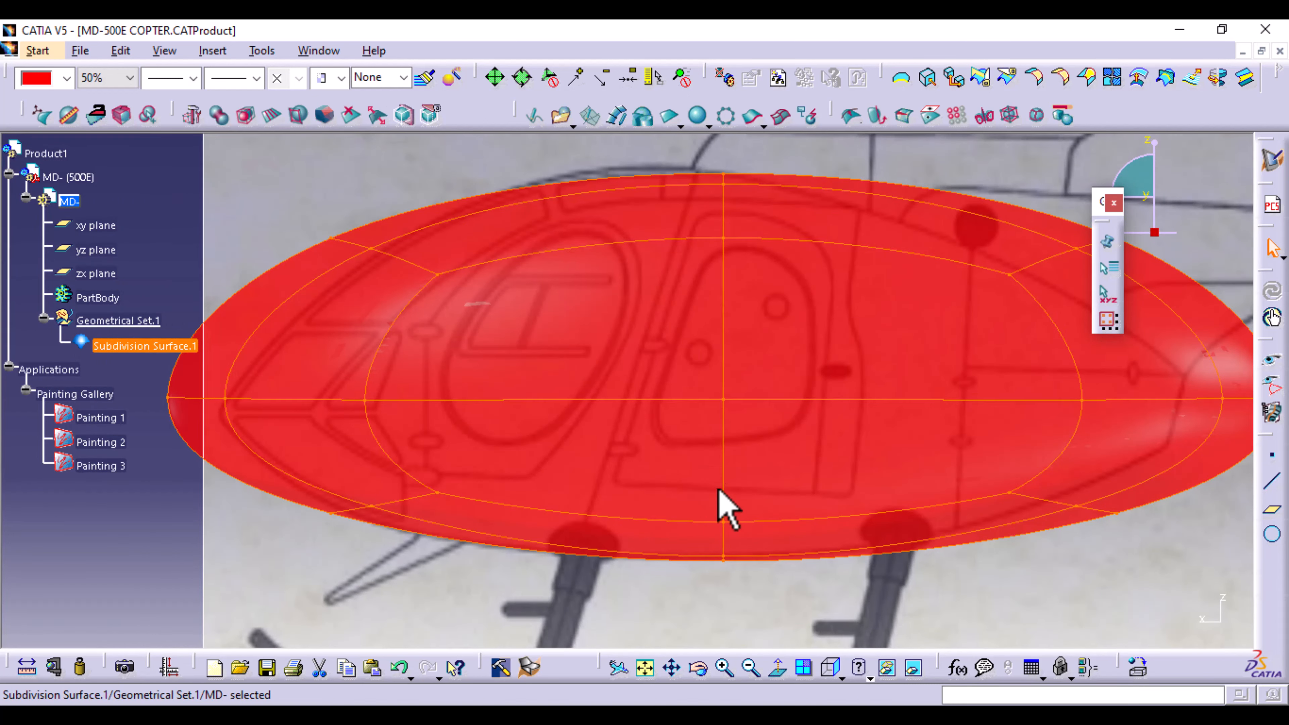
{"action": "middle_click_drag", "start_coordinate": [807, 484], "coordinate": [785, 546]}
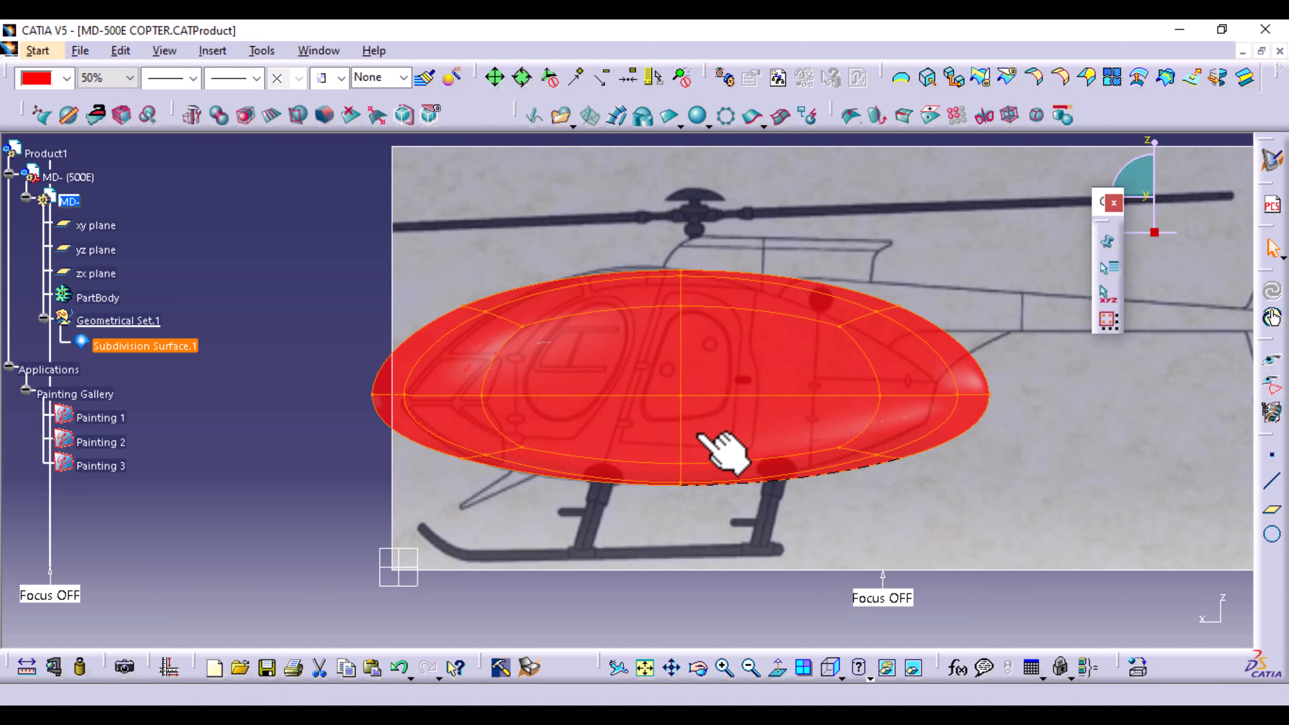
{"action": "left_click", "coordinate": [273, 116]}
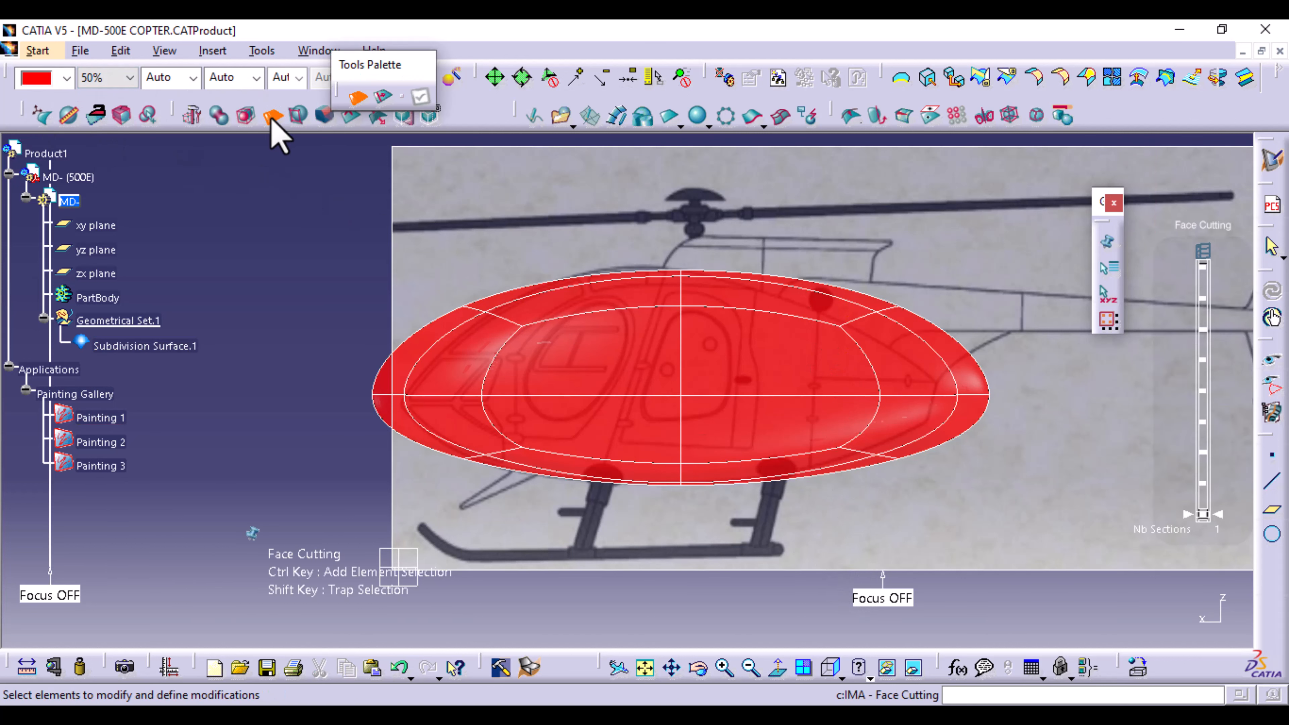
{"action": "left_click", "coordinate": [578, 278]}
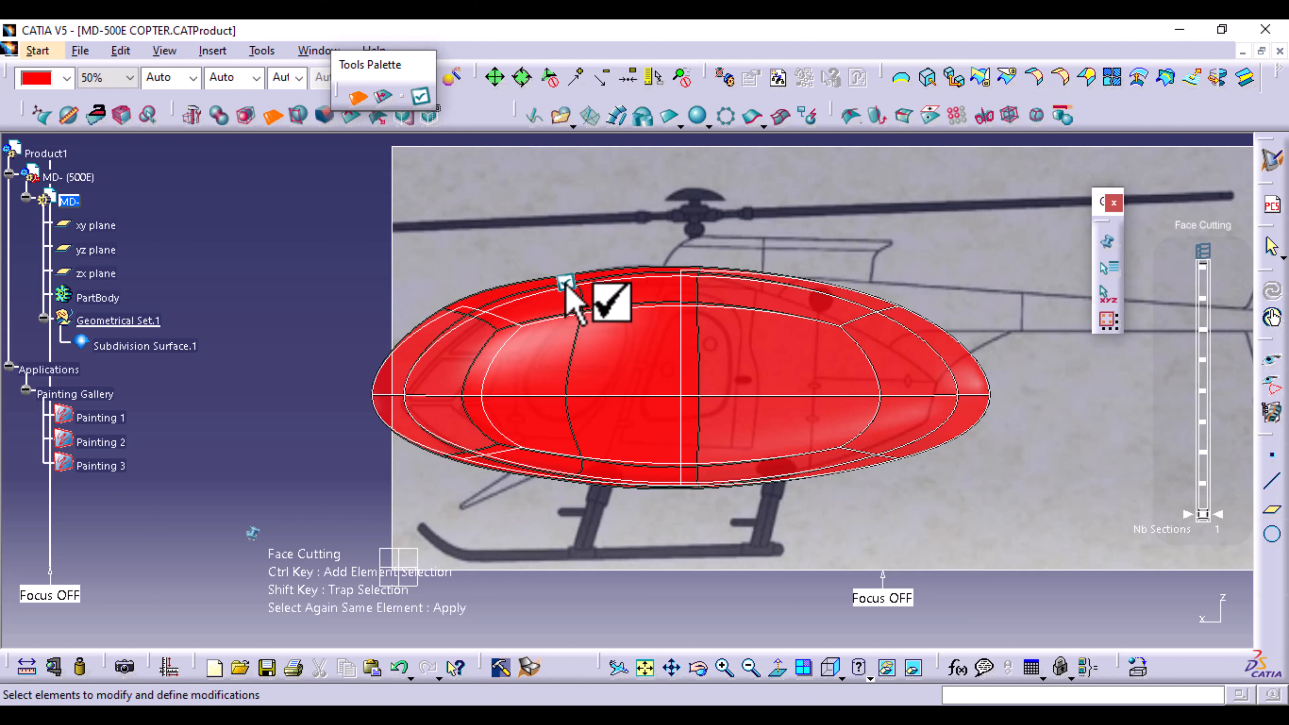
{"action": "left_click", "coordinate": [567, 287]}
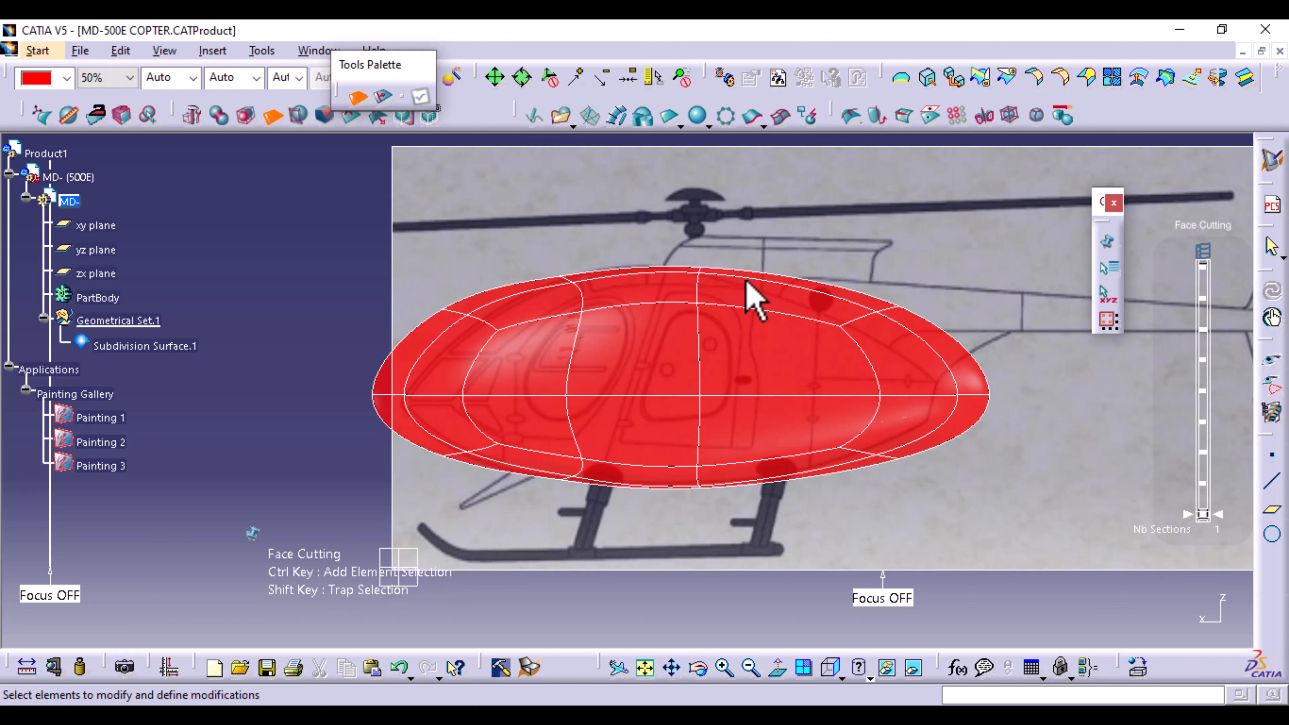
Cut the faces behind the middle edge loop with one section and finish Face Cutting.
{"action": "left_click", "coordinate": [791, 281]}
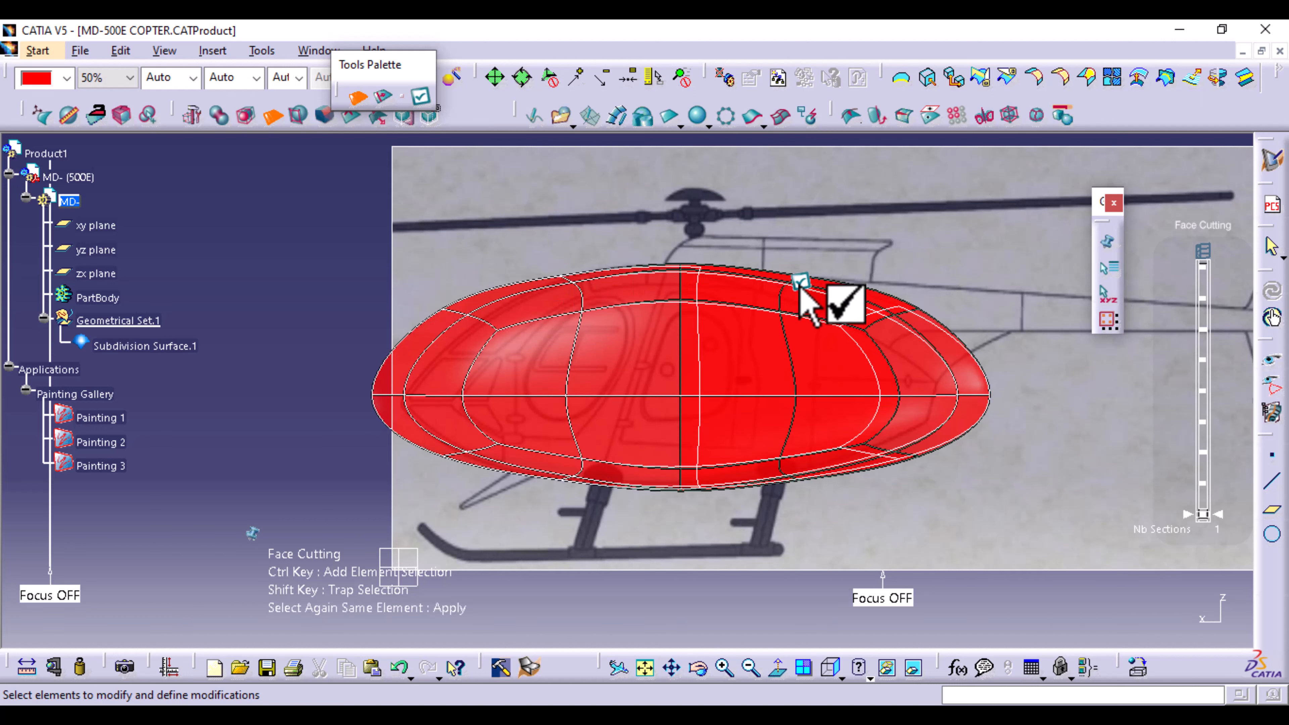
{"action": "left_click", "coordinate": [805, 283]}
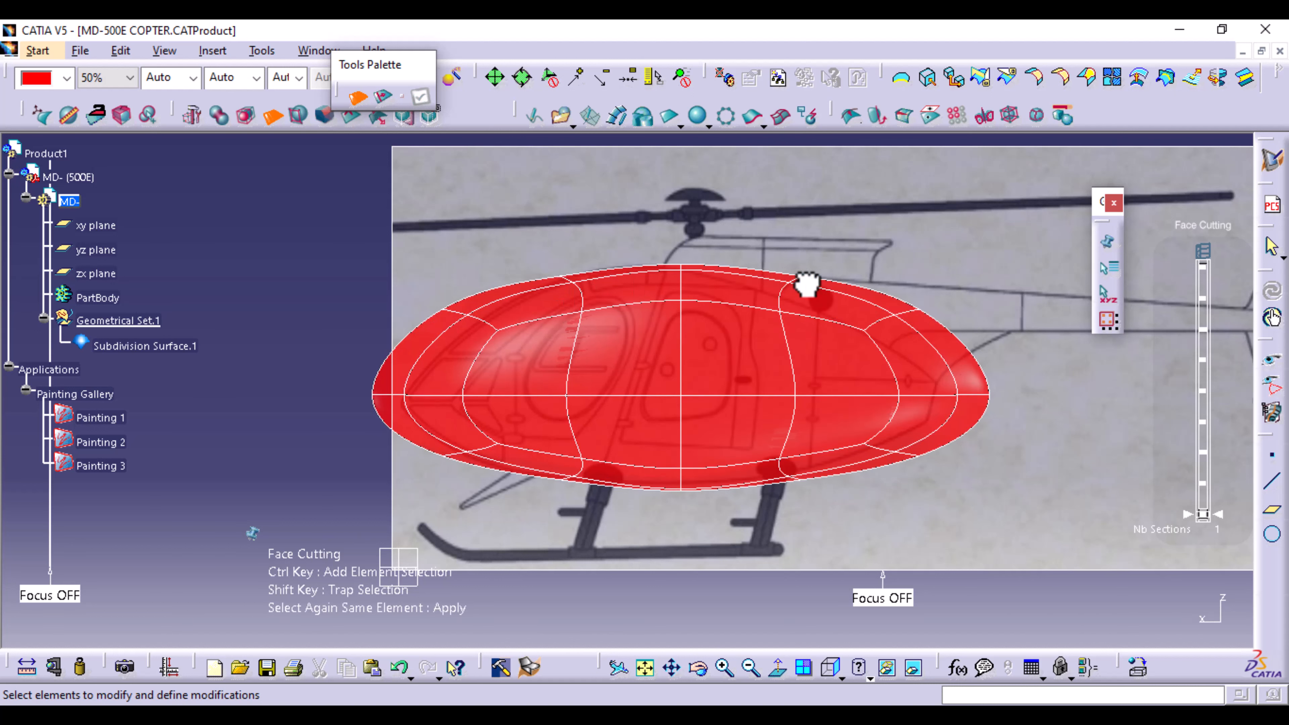
{"action": "key", "text": "Escape"}
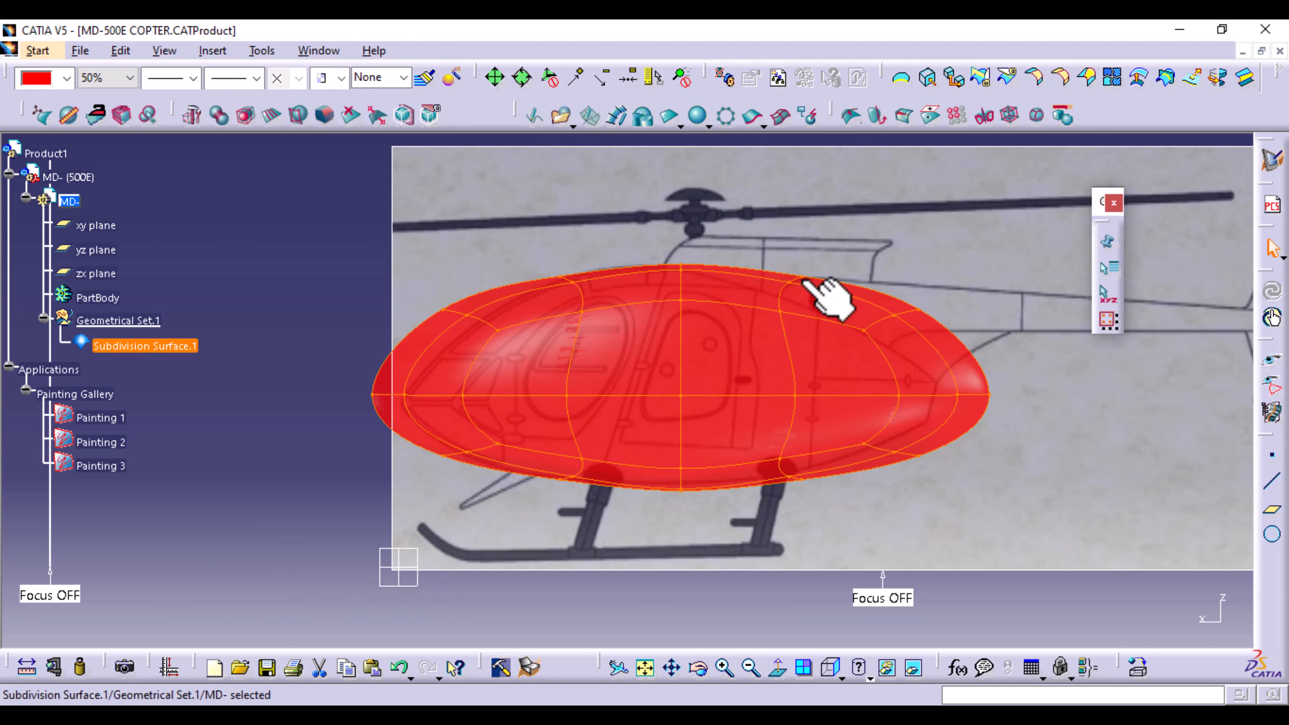
Edit Subdivision Surface.1 and scale all the front-end vertices along Z to about 1047 mm with Affinity.
{"action": "left_click", "coordinate": [311, 271]}
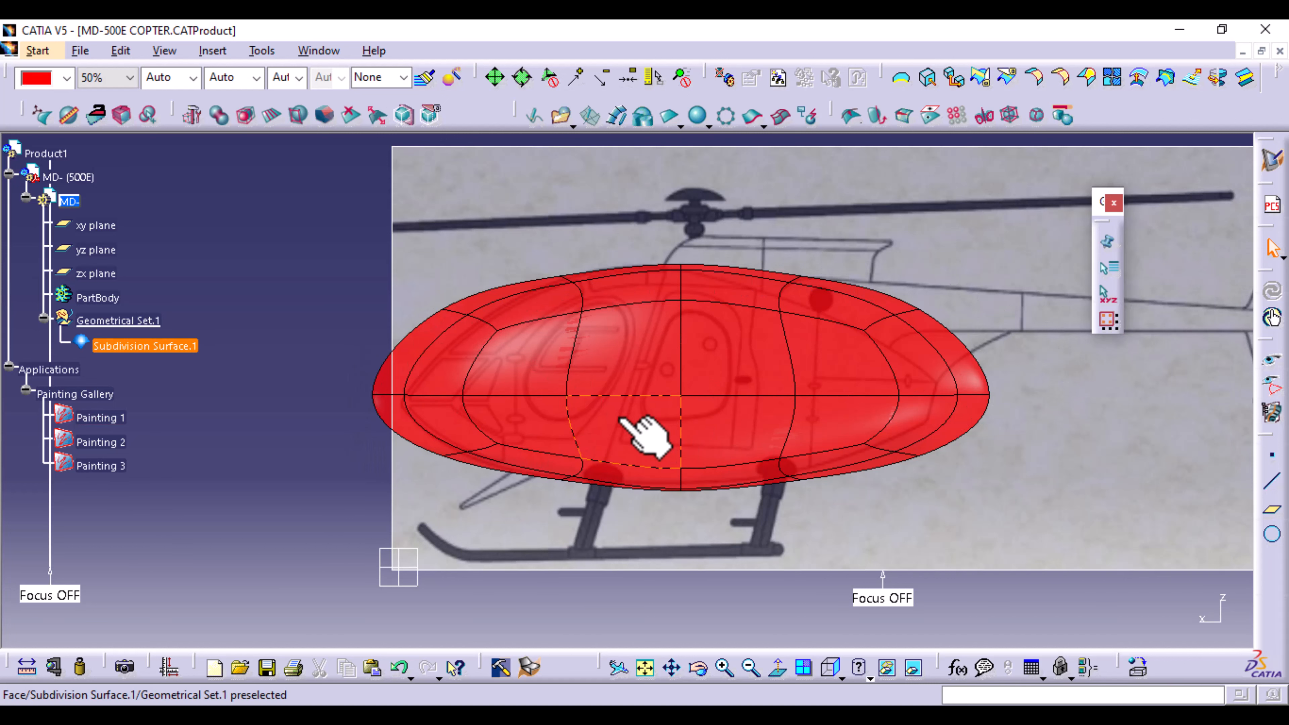
{"action": "left_click", "coordinate": [133, 345]}
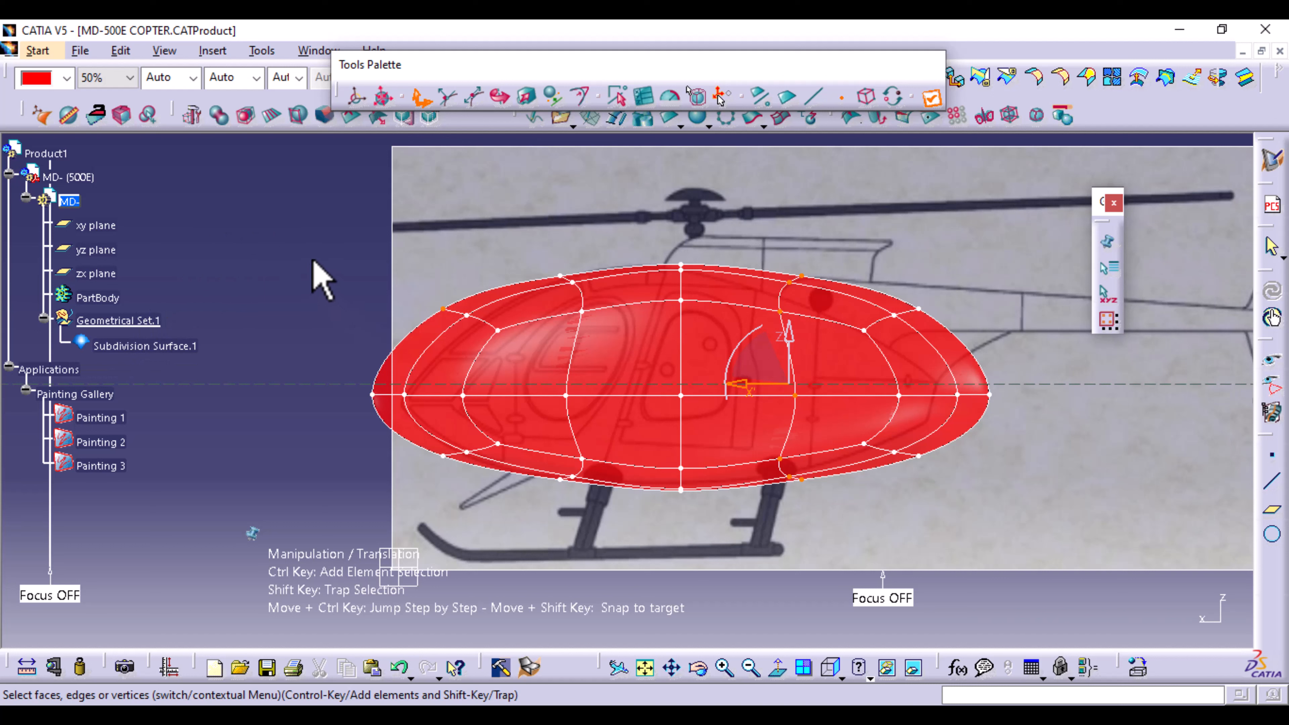
{"action": "left_click_drag", "start_coordinate": [312, 262], "coordinate": [530, 504], "text": "shift"}
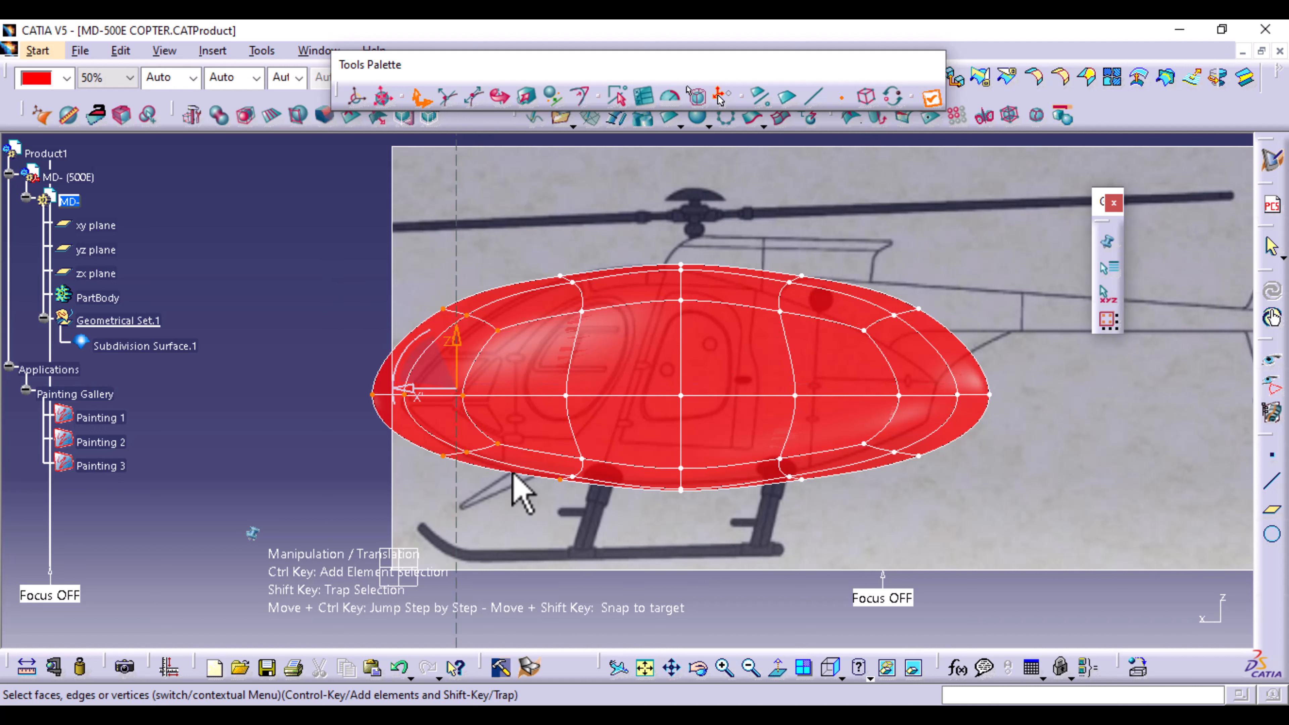
{"action": "left_click", "coordinate": [528, 96]}
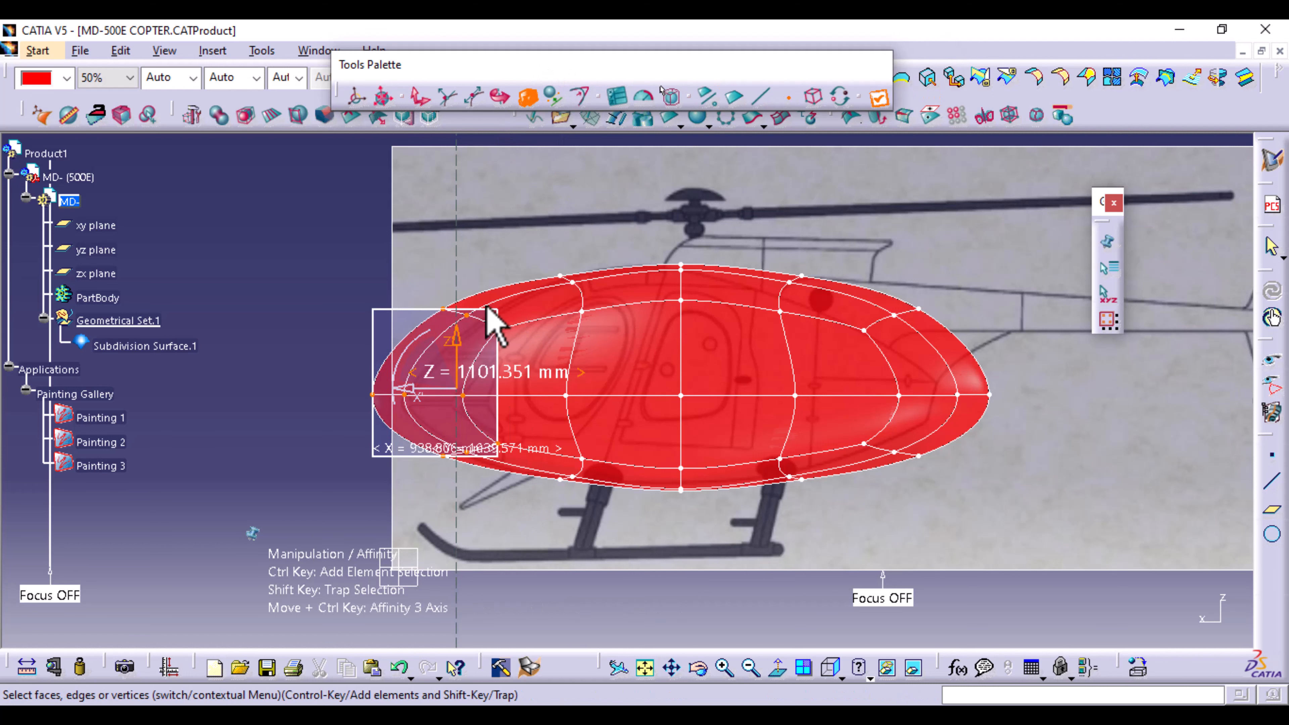
{"action": "left_click_drag", "start_coordinate": [452, 340], "coordinate": [461, 351]}
{"action": "left_click_drag", "start_coordinate": [461, 349], "coordinate": [464, 339]}
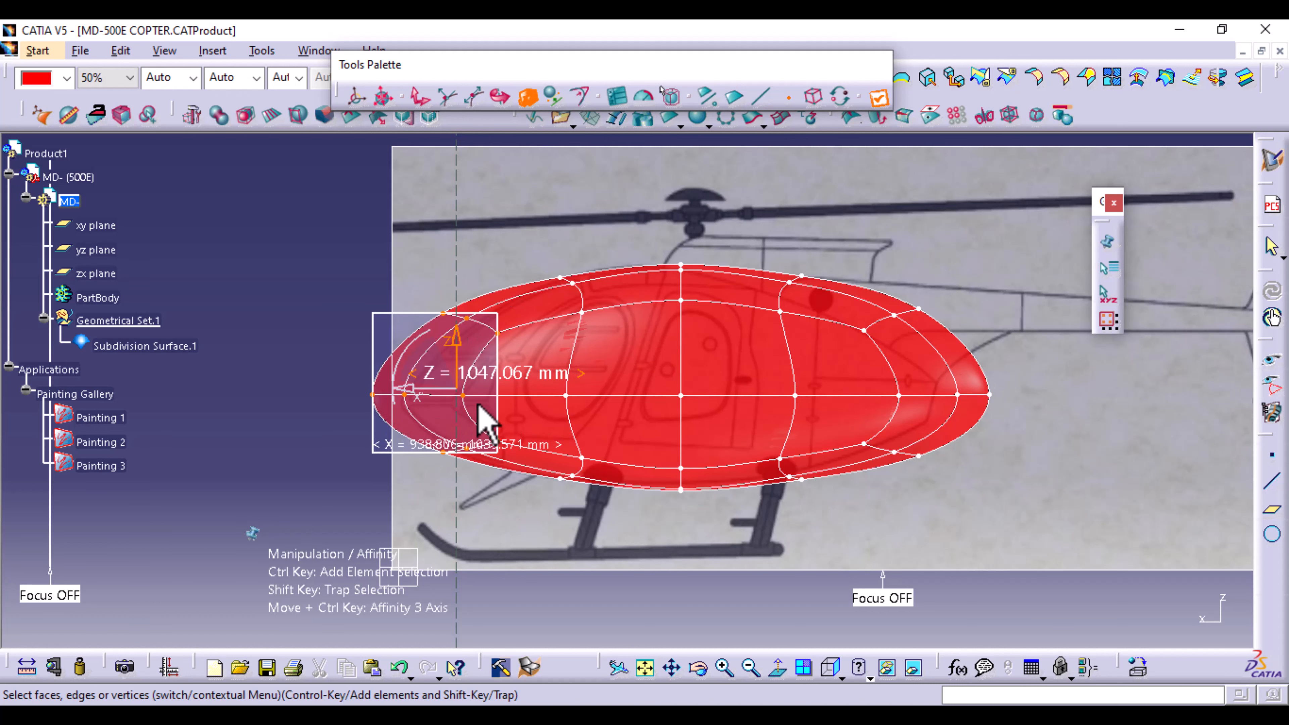
{"action": "left_click", "coordinate": [880, 99]}
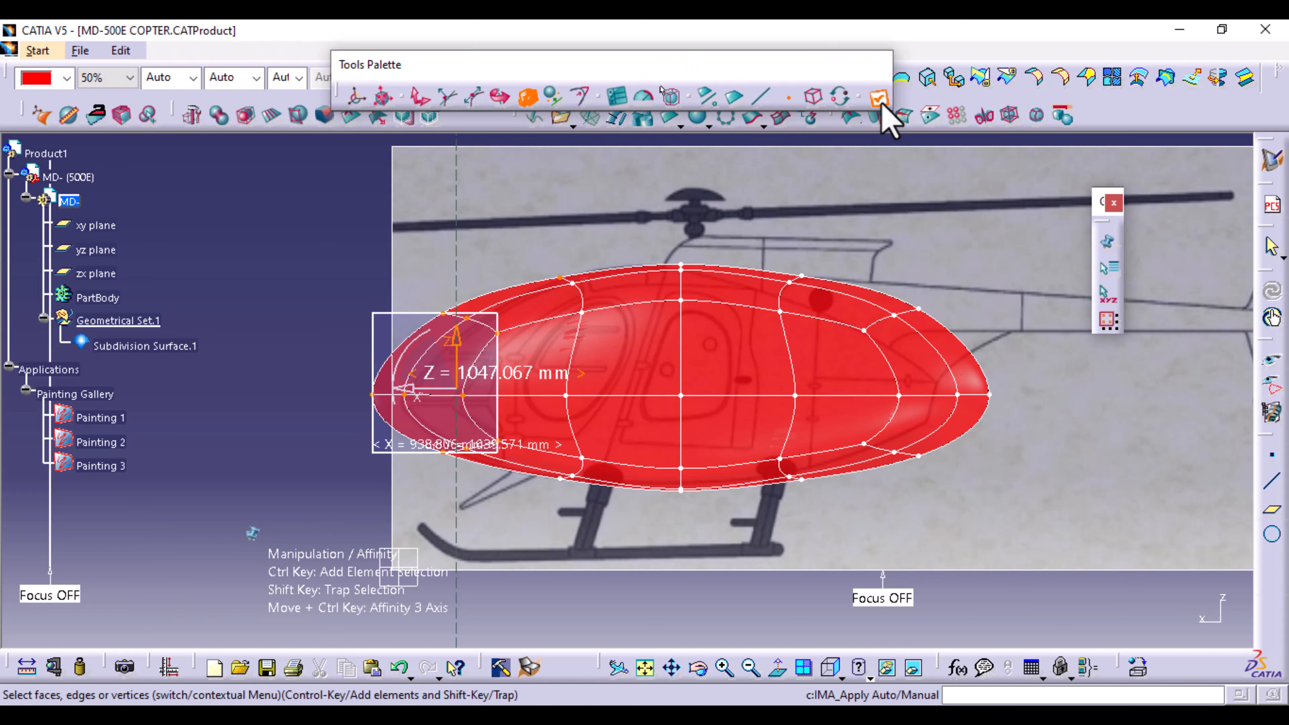
Translate the upper nose vertices down about 326 mm and the nose tip vertices rearward to match the side blueprint.
{"action": "left_click", "coordinate": [417, 96]}
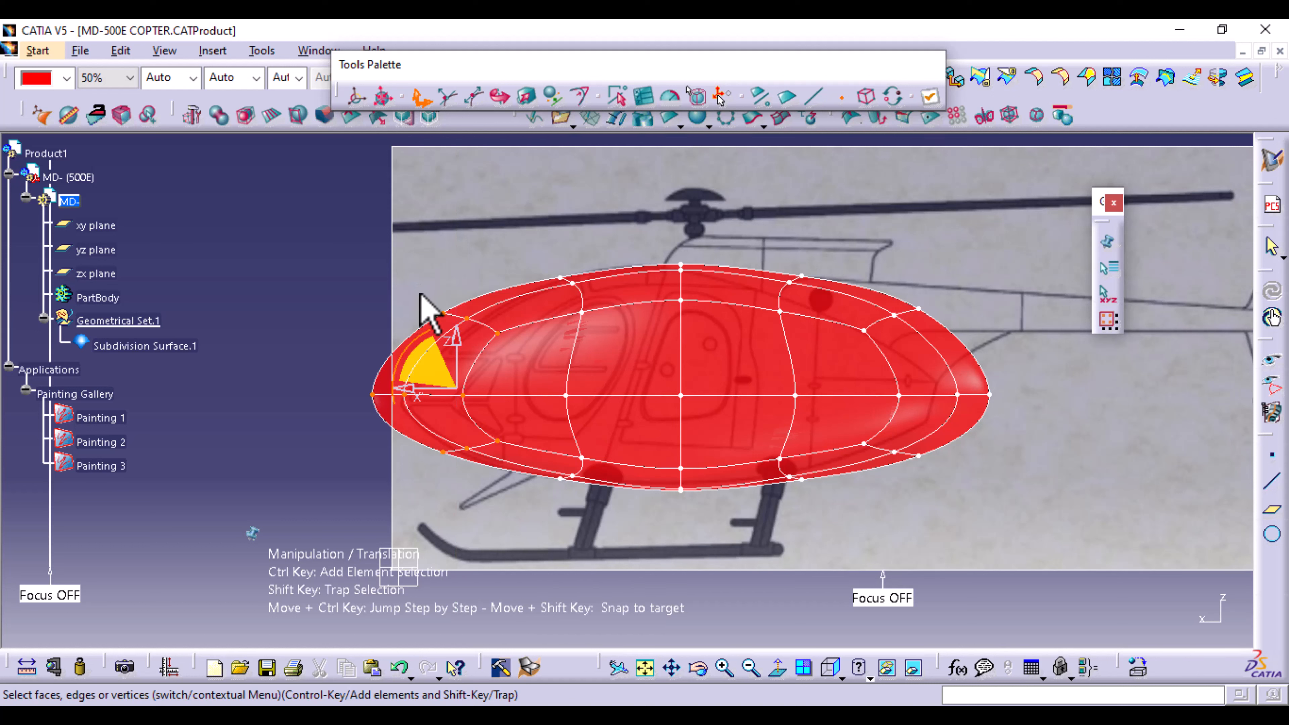
{"action": "left_click_drag", "start_coordinate": [415, 296], "coordinate": [512, 352], "text": "shift"}
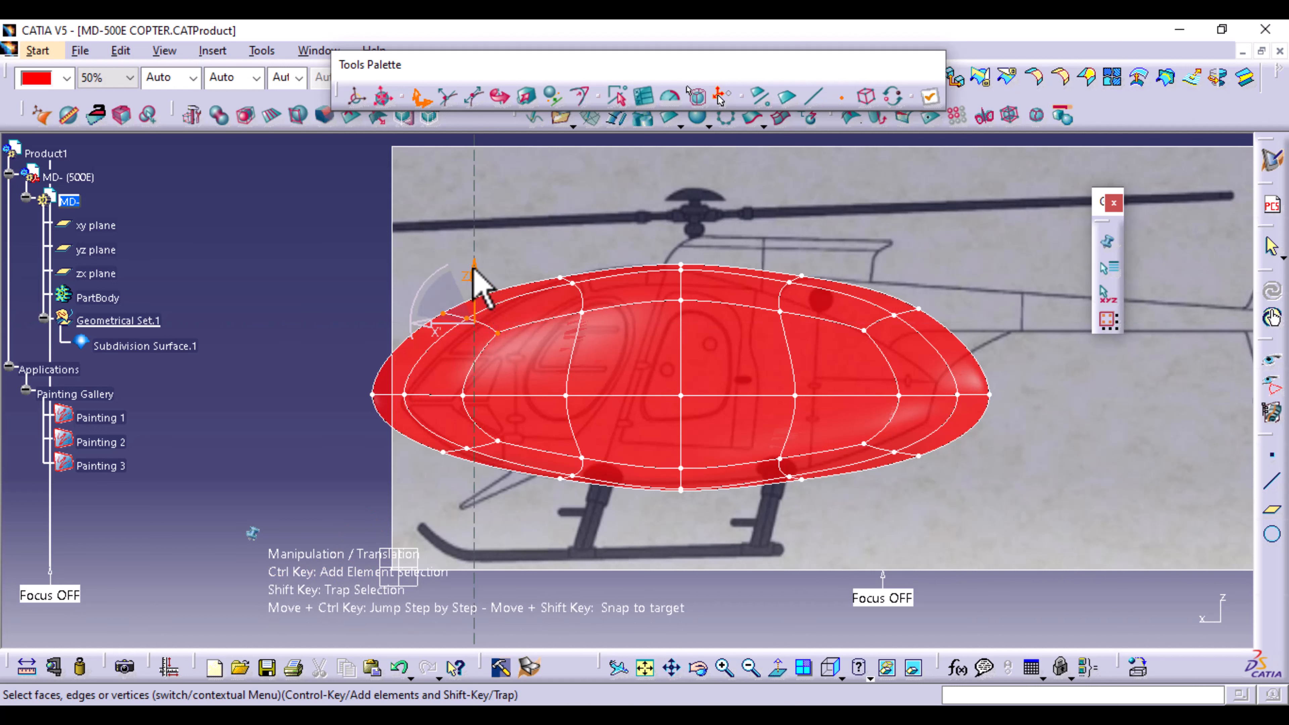
{"action": "left_click_drag", "start_coordinate": [472, 269], "coordinate": [497, 317]}
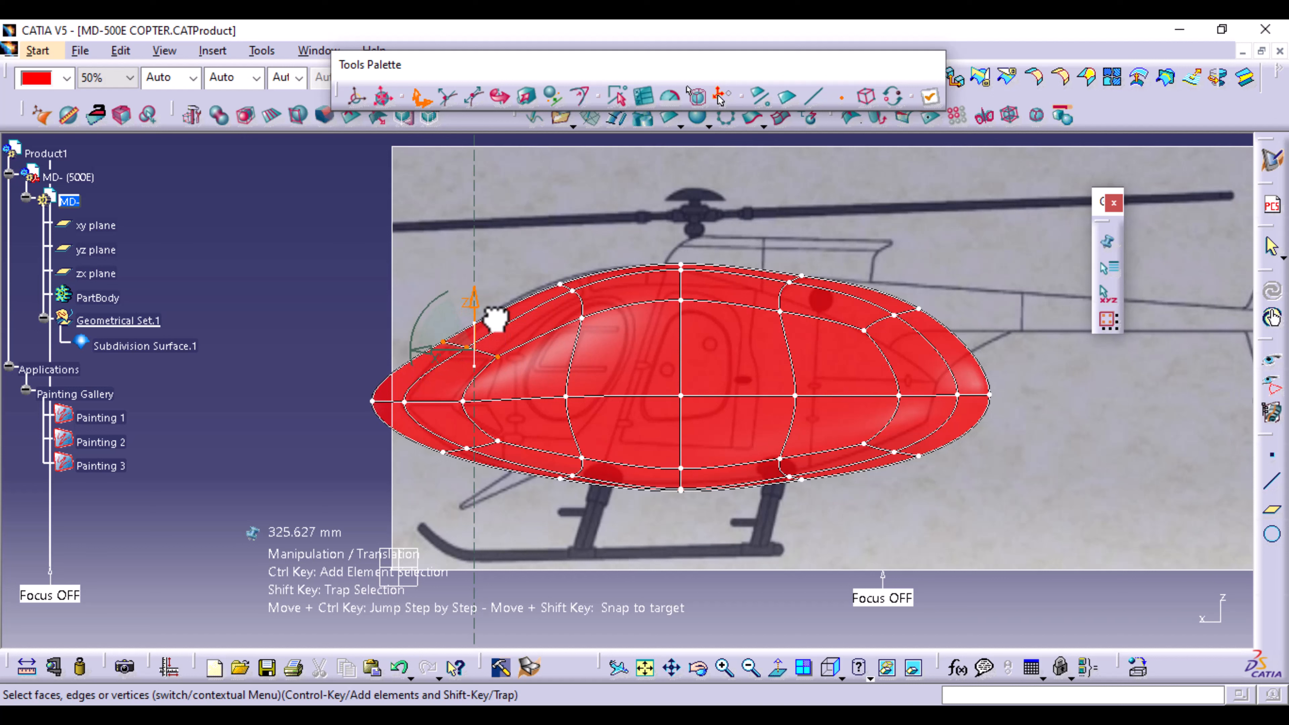
{"action": "left_click_drag", "start_coordinate": [496, 319], "coordinate": [494, 318]}
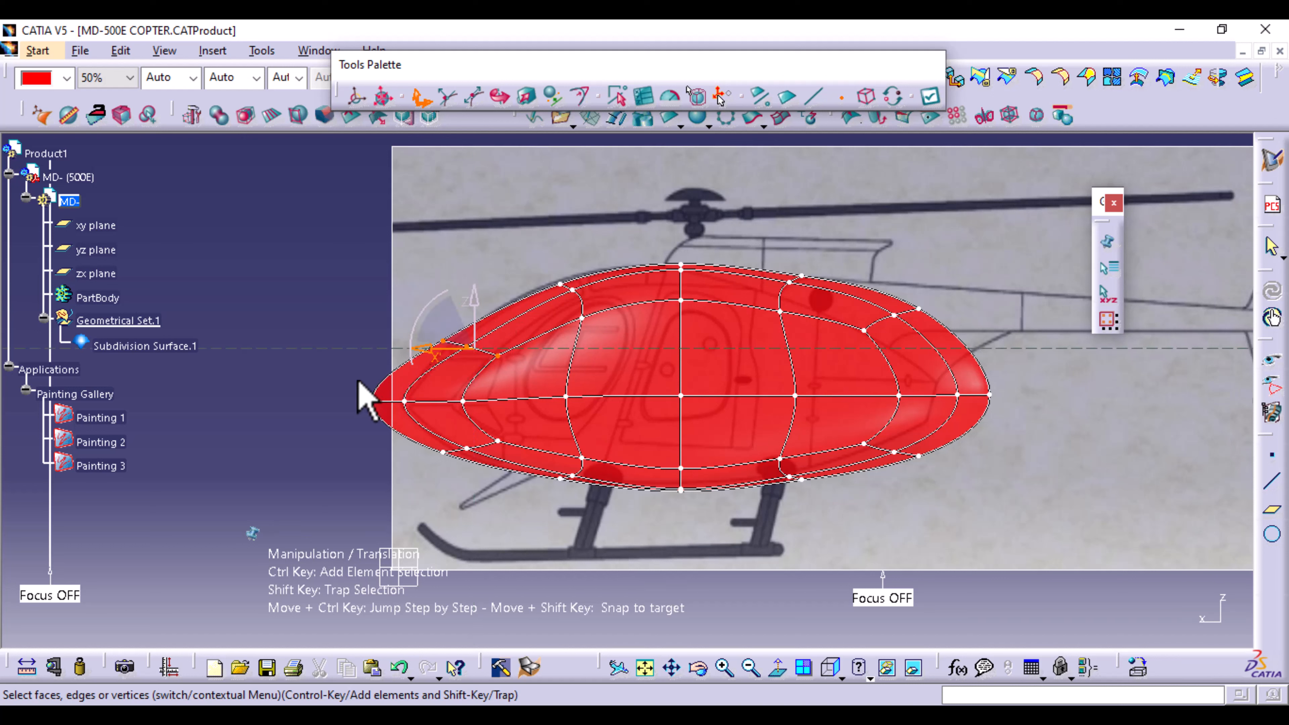
{"action": "left_click_drag", "start_coordinate": [358, 380], "coordinate": [479, 422], "text": "shift"}
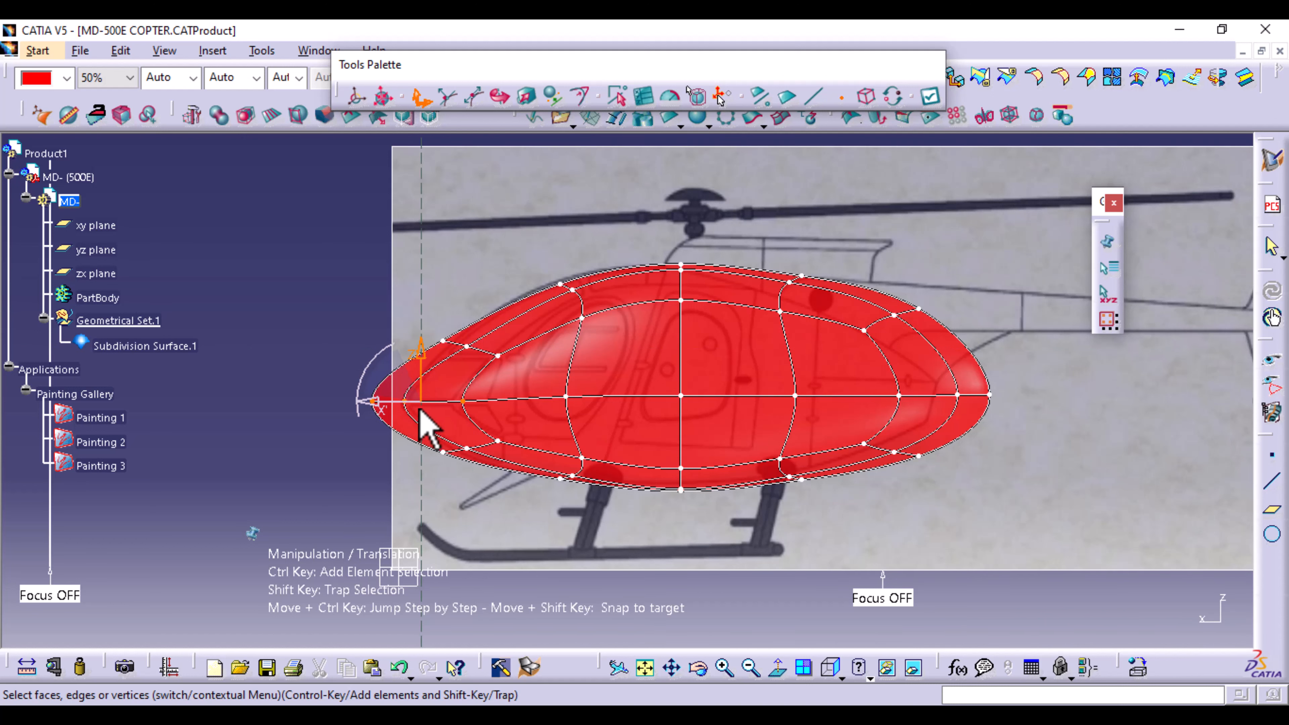
{"action": "left_click_drag", "start_coordinate": [374, 406], "coordinate": [402, 416]}
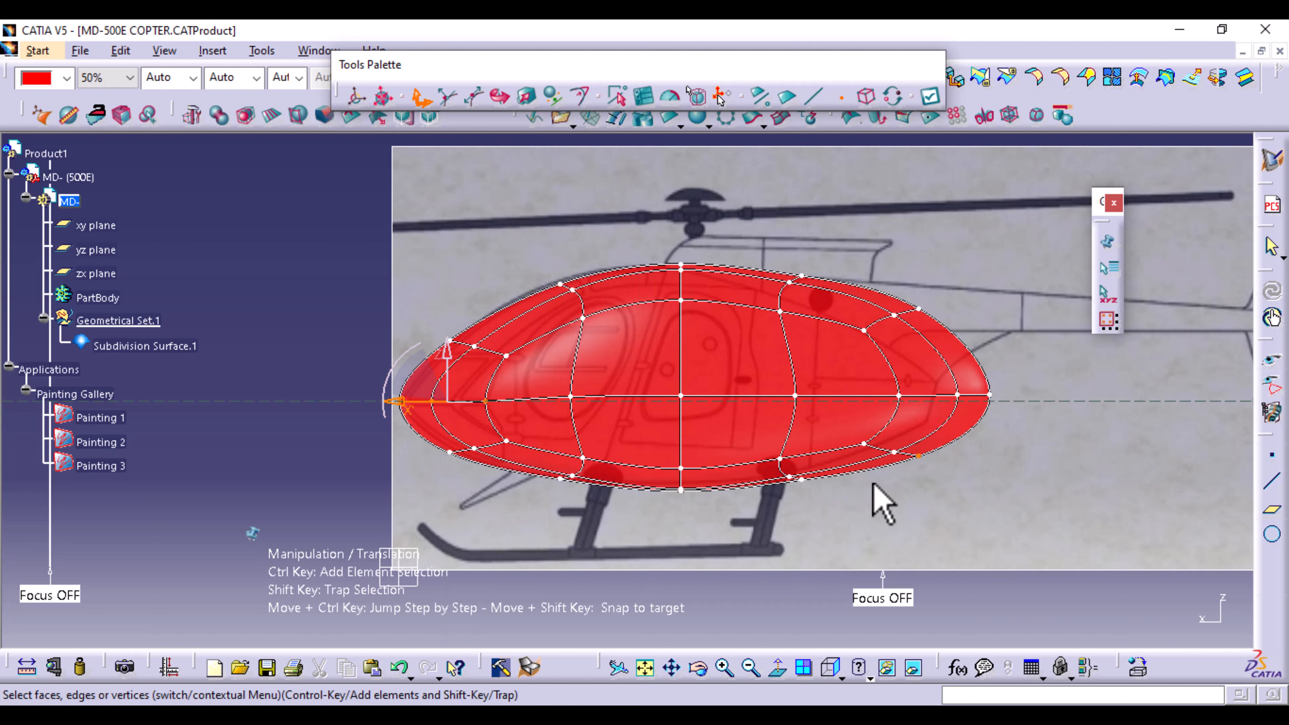
Translate the lower nose vertex and the top vertex above the windshield slightly upward to follow the side blueprint outline.
{"action": "left_click", "coordinate": [451, 452]}
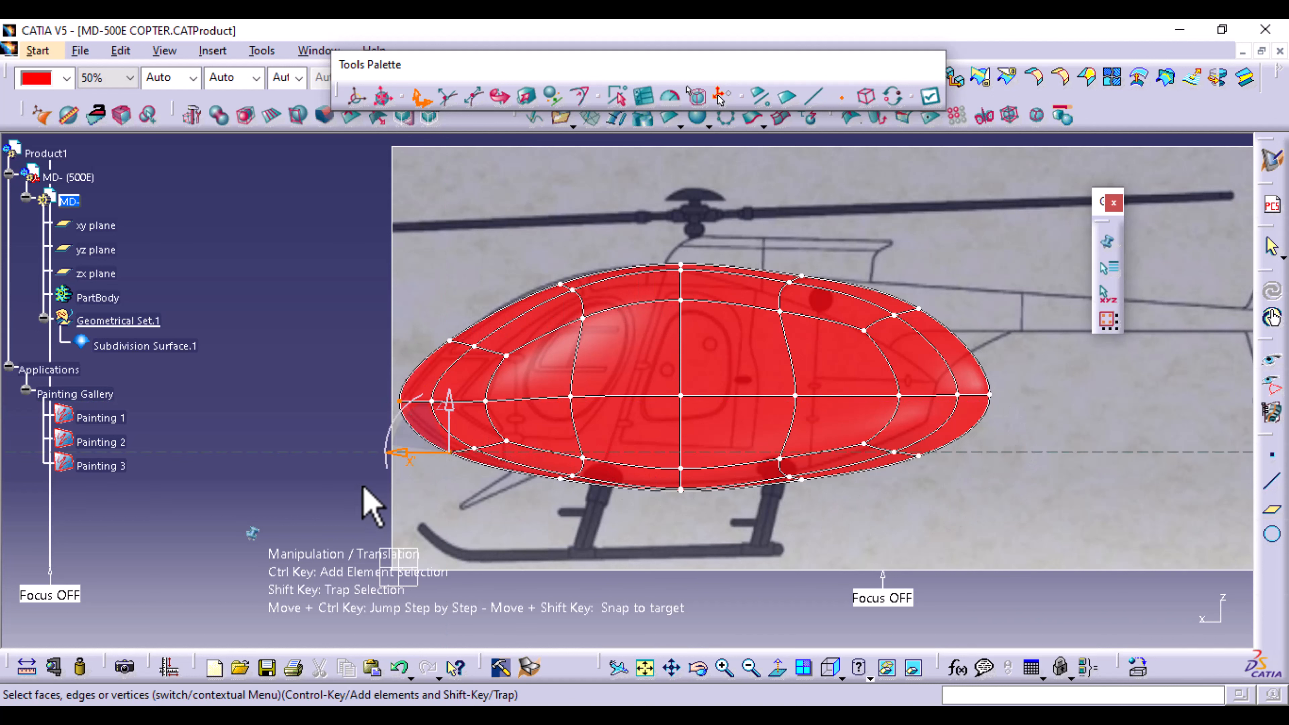
{"action": "left_click_drag", "start_coordinate": [450, 406], "coordinate": [460, 404]}
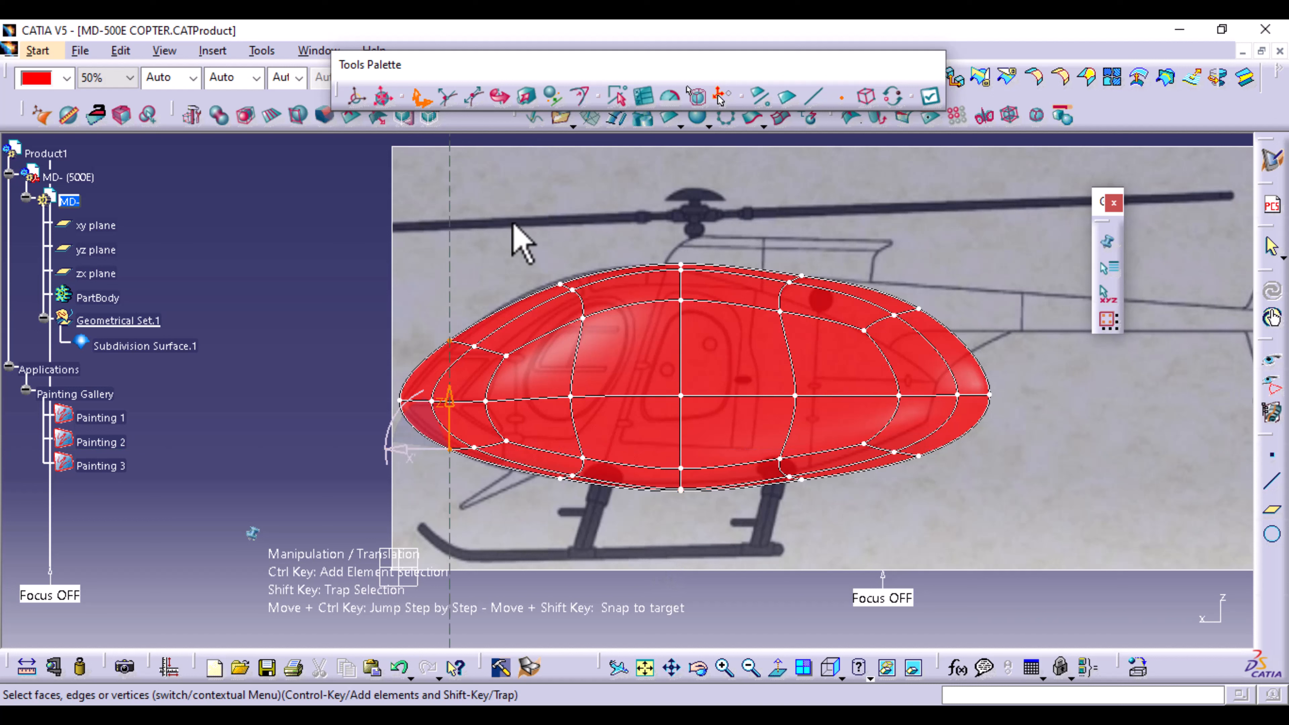
{"action": "left_click", "coordinate": [560, 284]}
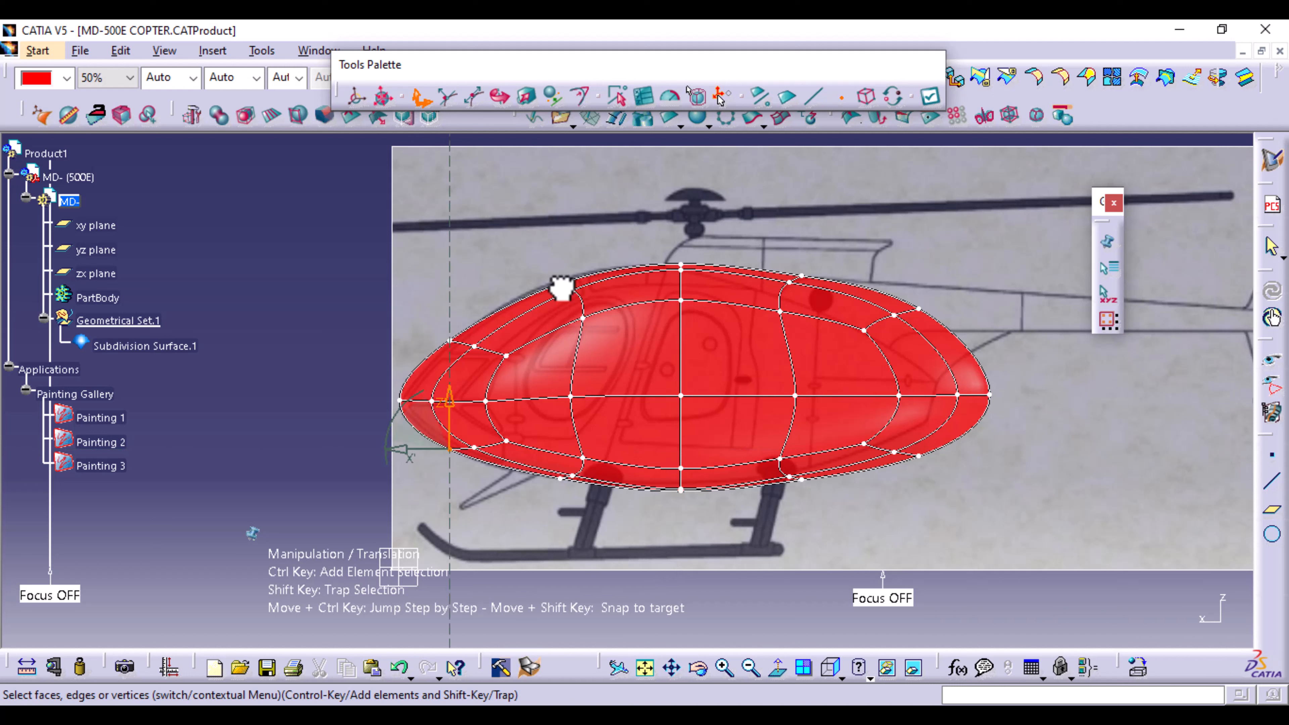
{"action": "left_click_drag", "start_coordinate": [560, 234], "coordinate": [561, 232]}
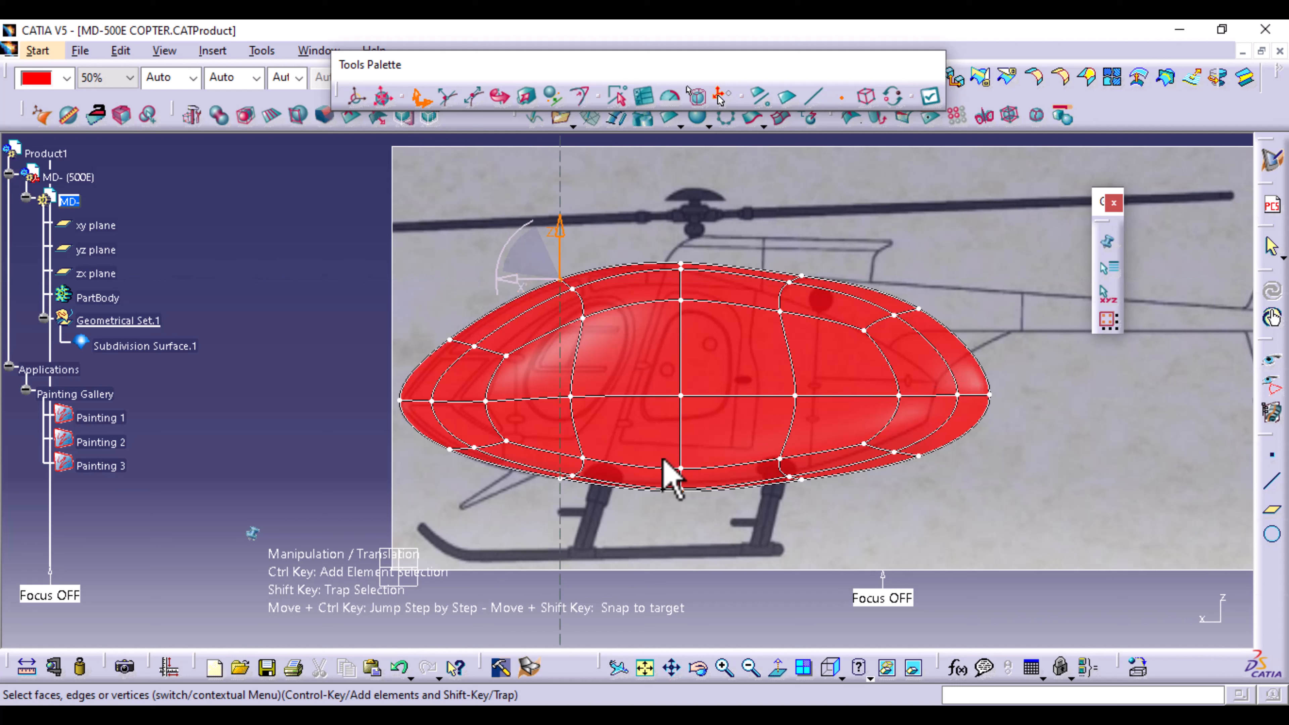
Scale all the rear vertices along Z to about 1424 mm with Affinity.
{"action": "left_click_drag", "start_coordinate": [758, 241], "coordinate": [827, 517], "text": "shift"}
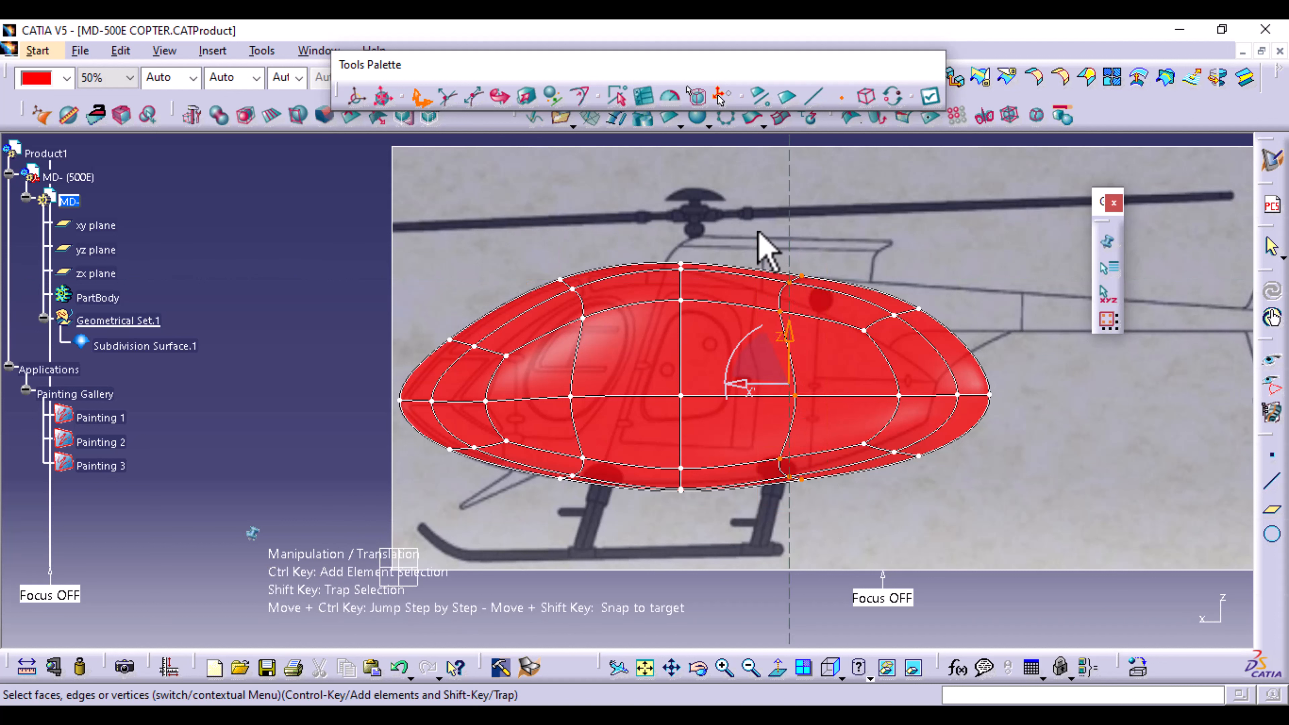
{"action": "left_click_drag", "start_coordinate": [756, 225], "coordinate": [1019, 569], "text": "shift"}
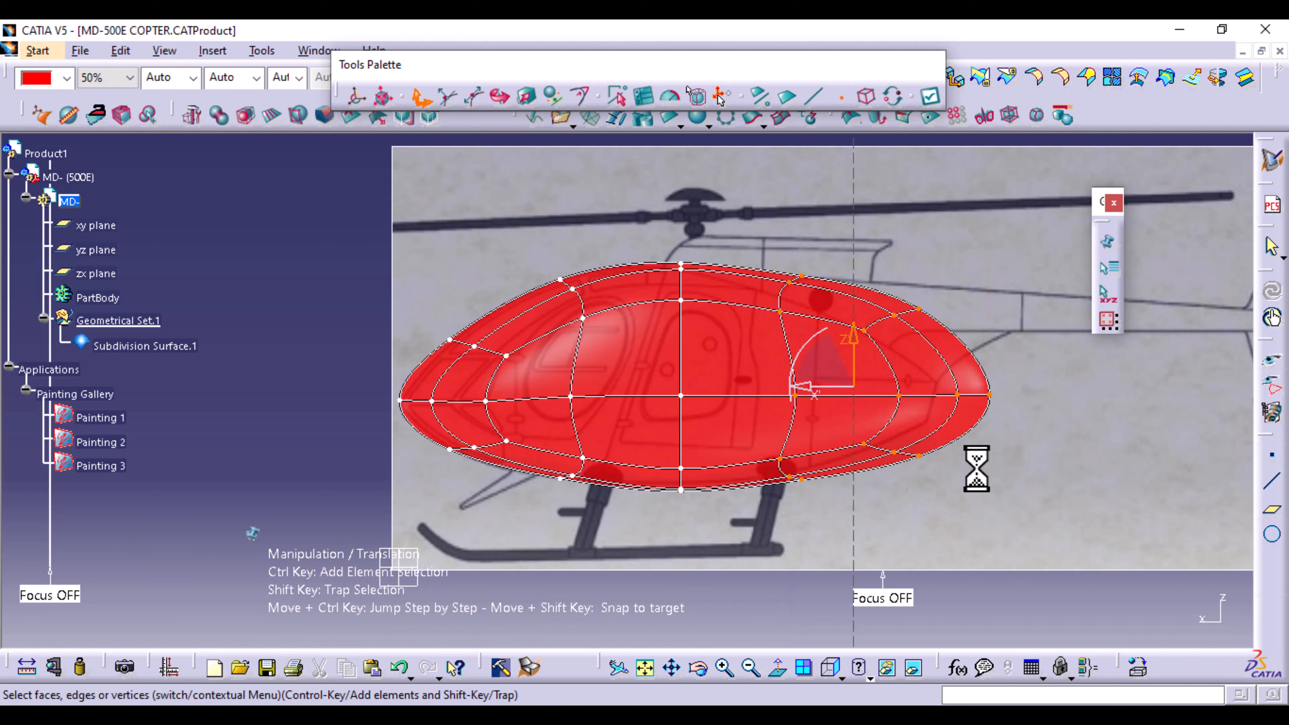
{"action": "left_click", "coordinate": [530, 97]}
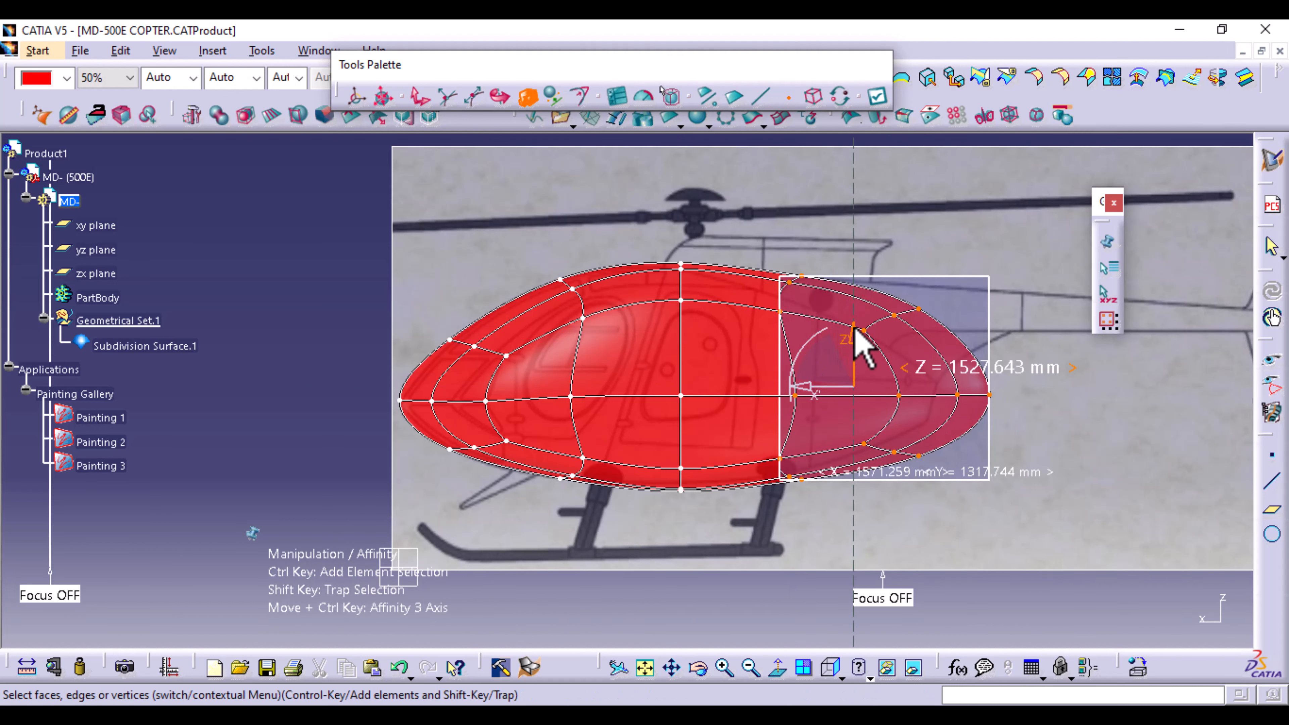
{"action": "mouse_move", "coordinate": [857, 346]}
{"action": "left_mouse_down"}
{"action": "mouse_move", "coordinate": [856, 358]}
{"action": "mouse_move", "coordinate": [852, 336]}
{"action": "left_mouse_up"}
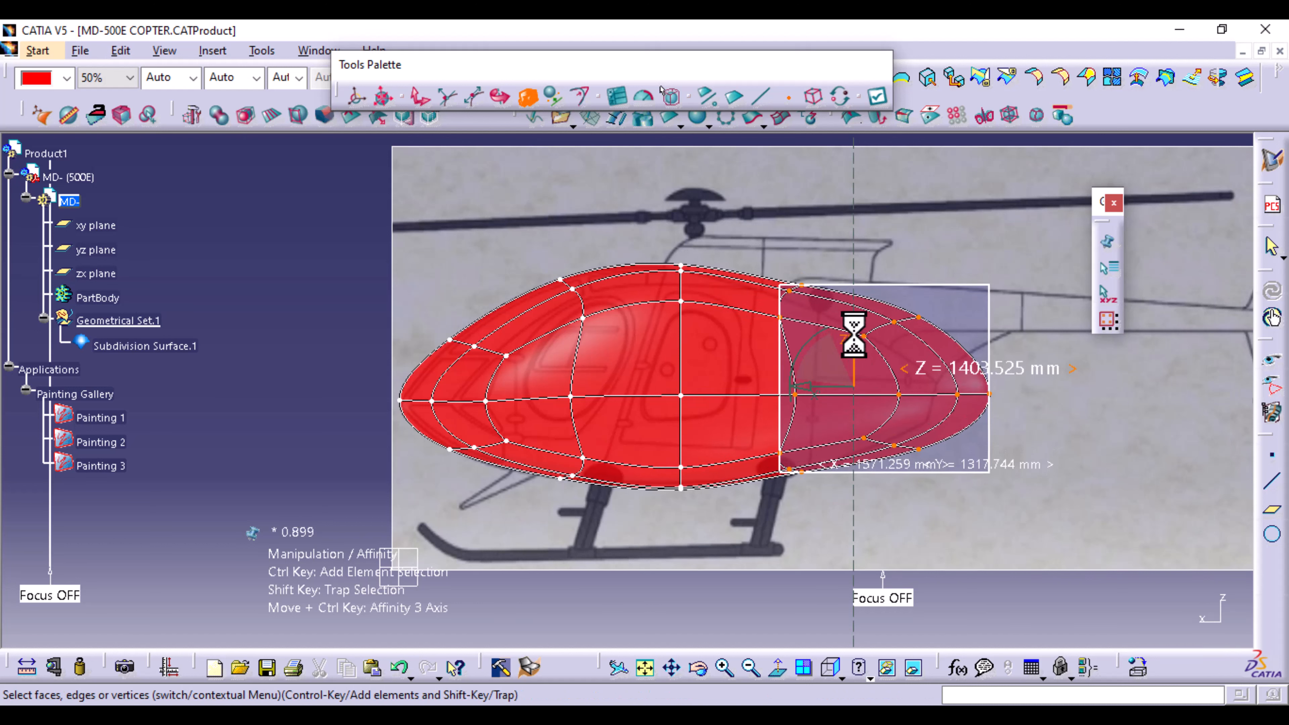
{"action": "left_click", "coordinate": [882, 99]}
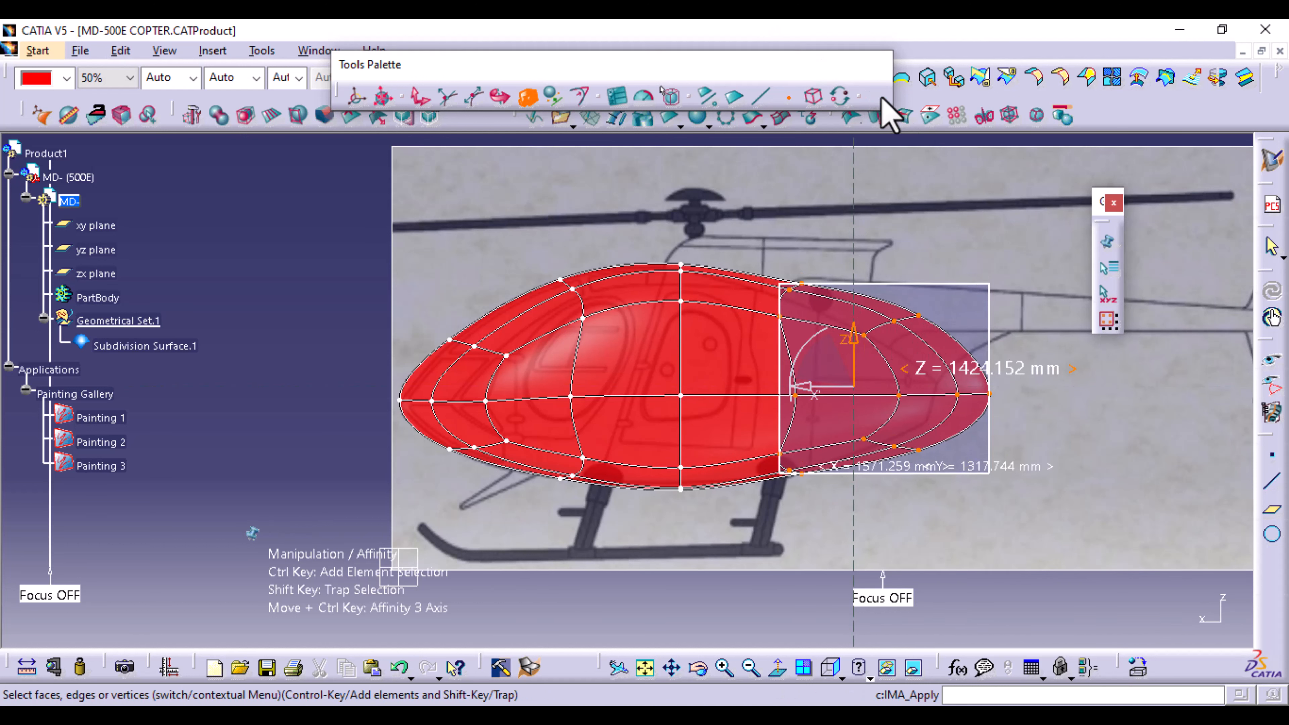
Translate the upper rear vertices downward and the upper tail-end vertices slightly forward to follow the side blueprint.
{"action": "left_click", "coordinate": [419, 94]}
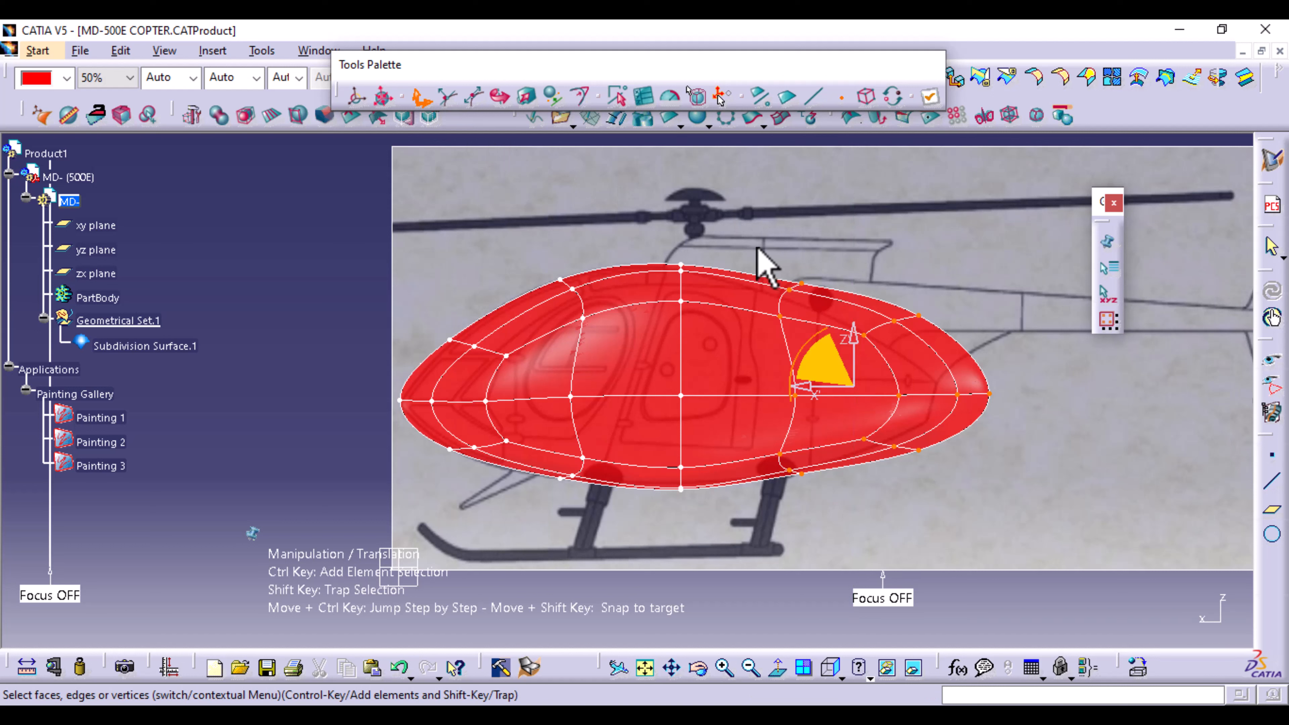
{"action": "left_click_drag", "start_coordinate": [762, 271], "coordinate": [816, 359]}
{"action": "left_click_drag", "start_coordinate": [799, 247], "coordinate": [947, 377]}
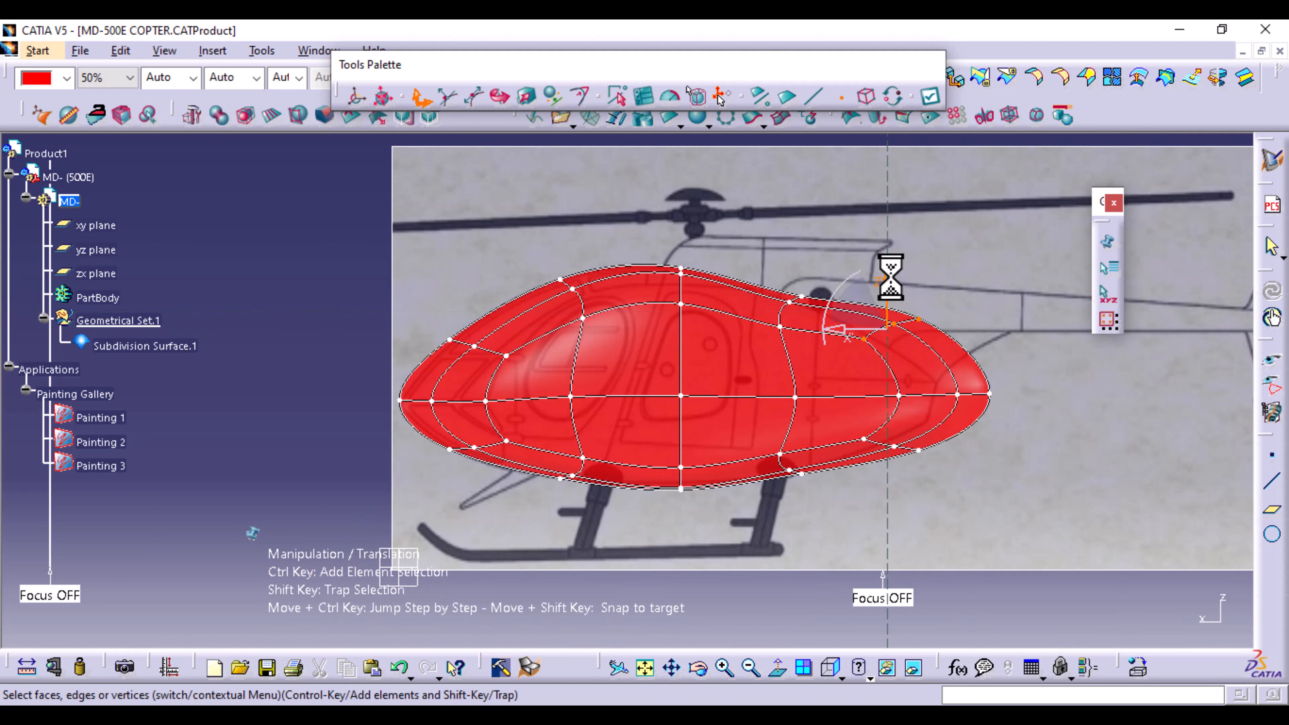
{"action": "left_click_drag", "start_coordinate": [891, 282], "coordinate": [823, 325]}
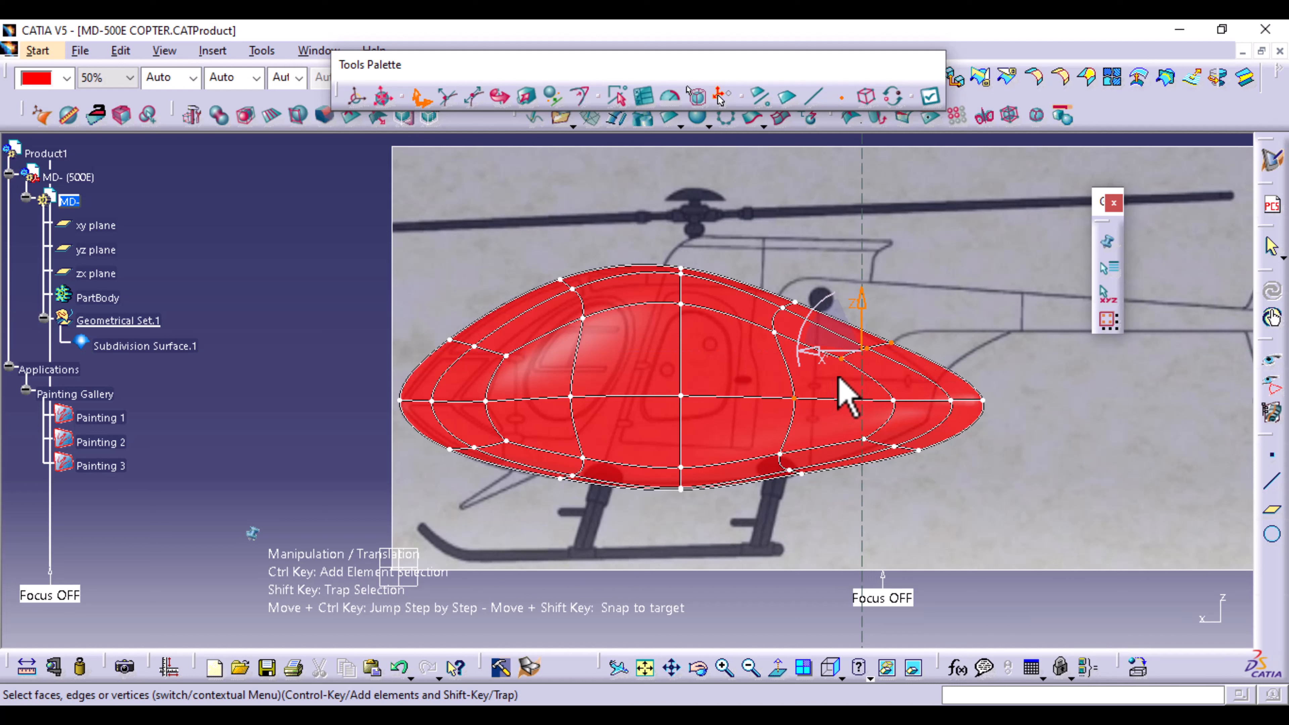
Translate the tail tip vertices forward and the lower tail-end vertices slightly upward to match the side blueprint, and apply the edits.
{"action": "left_click_drag", "start_coordinate": [836, 378], "coordinate": [991, 427], "text": "shift"}
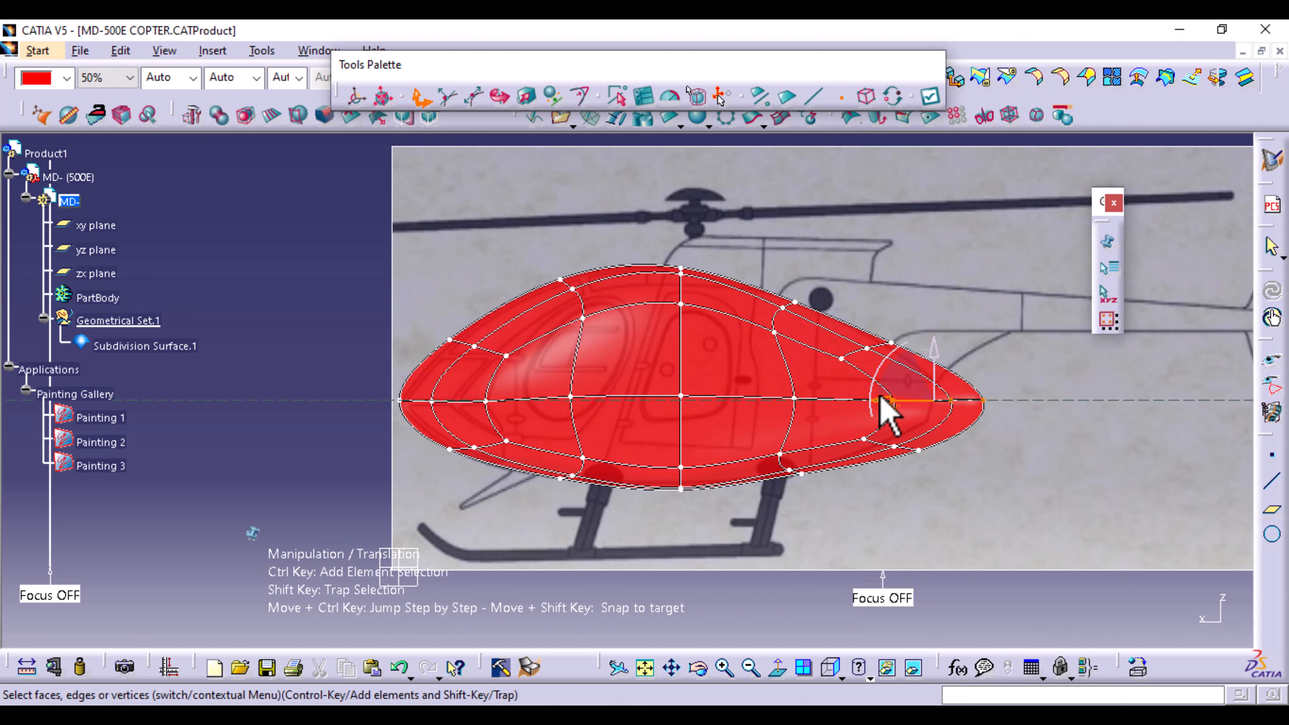
{"action": "left_click_drag", "start_coordinate": [886, 402], "coordinate": [933, 480]}
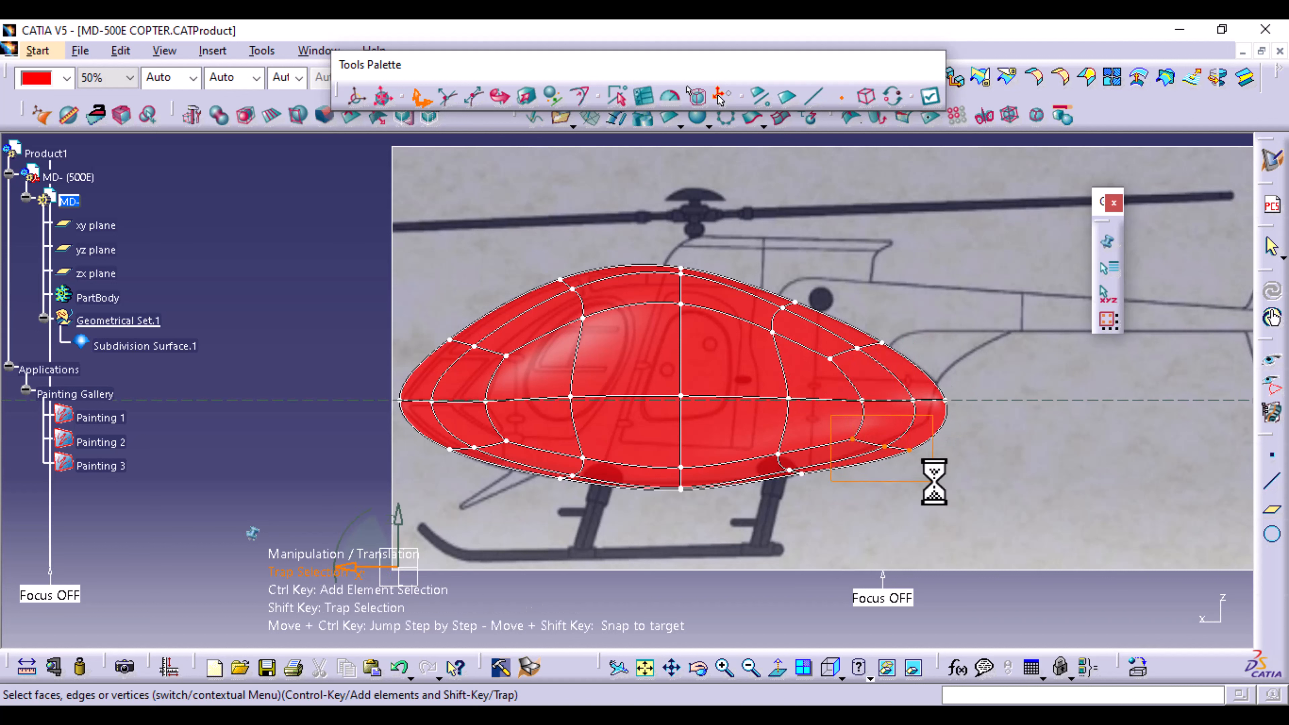
{"action": "mouse_move", "coordinate": [836, 425]}
{"action": "left_mouse_down"}
{"action": "mouse_move", "coordinate": [848, 406]}
{"action": "mouse_move", "coordinate": [837, 405]}
{"action": "mouse_move", "coordinate": [850, 413]}
{"action": "left_mouse_up"}
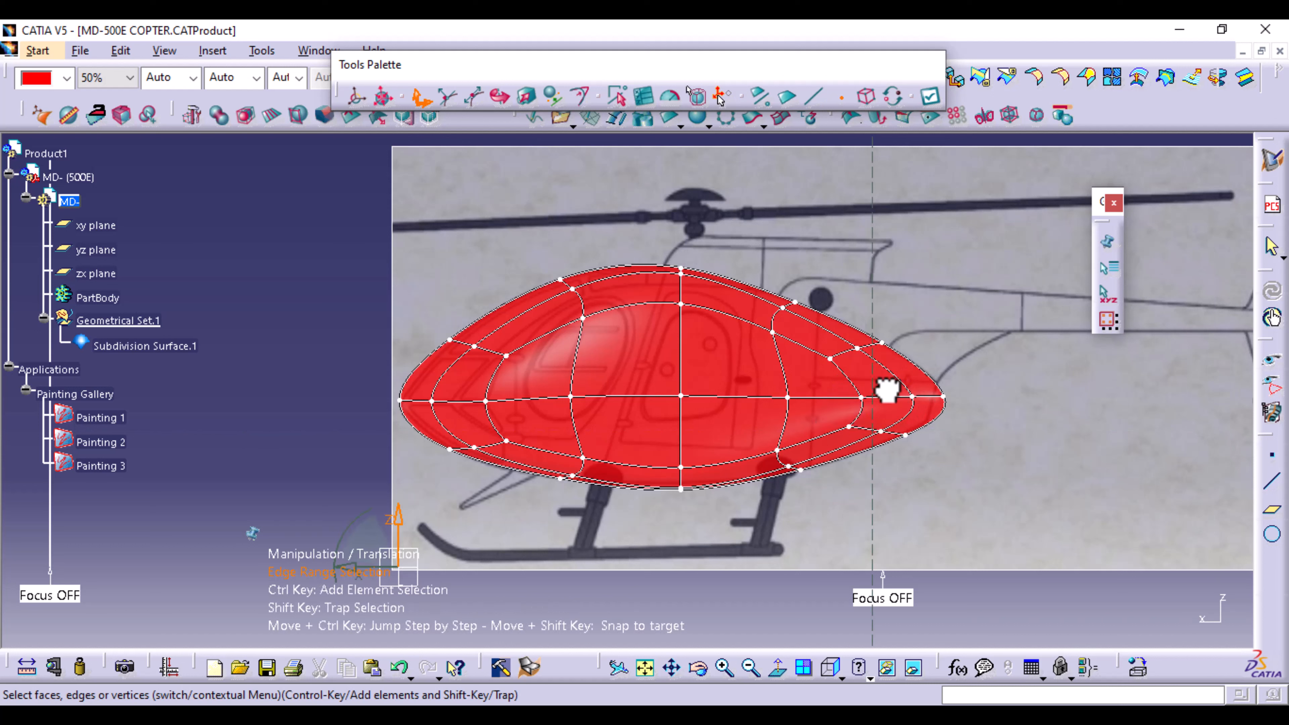
{"action": "left_click_drag", "start_coordinate": [885, 384], "coordinate": [957, 405], "text": "shift"}
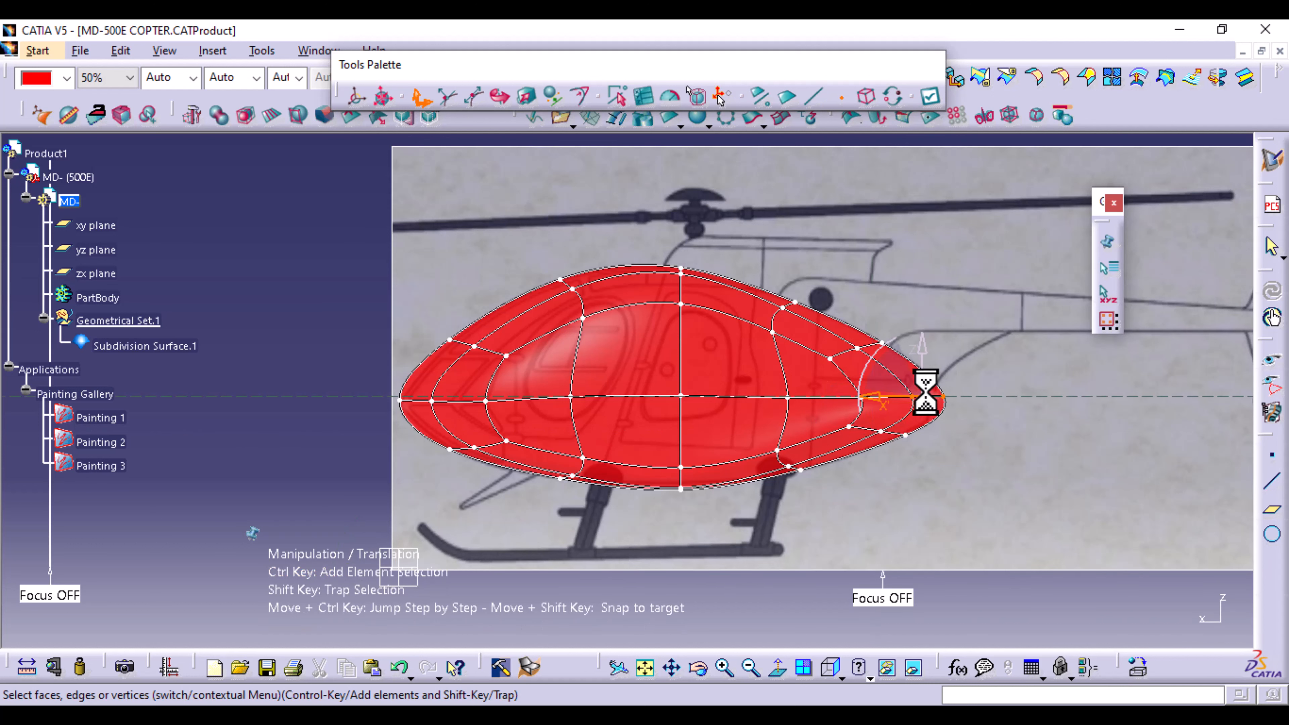
{"action": "mouse_move", "coordinate": [871, 410]}
{"action": "left_mouse_down"}
{"action": "mouse_move", "coordinate": [860, 403]}
{"action": "mouse_move", "coordinate": [871, 397]}
{"action": "left_mouse_up"}
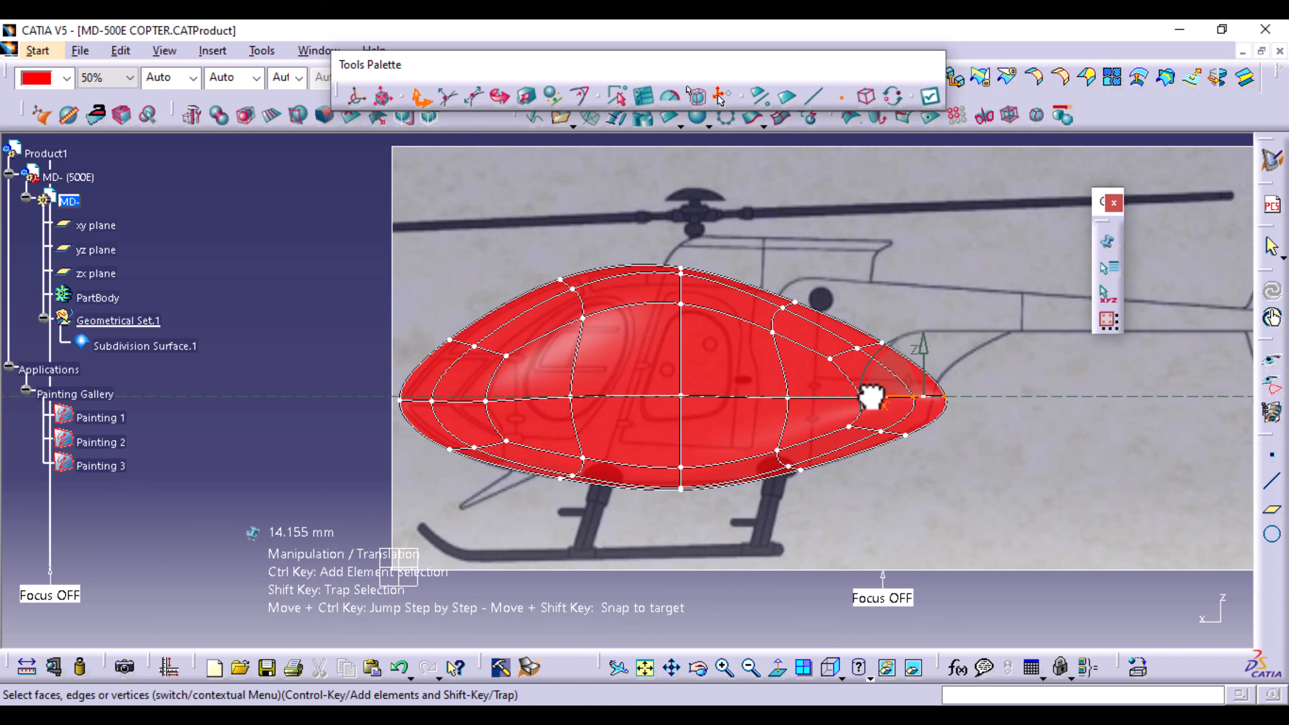
{"action": "left_click", "coordinate": [906, 435]}
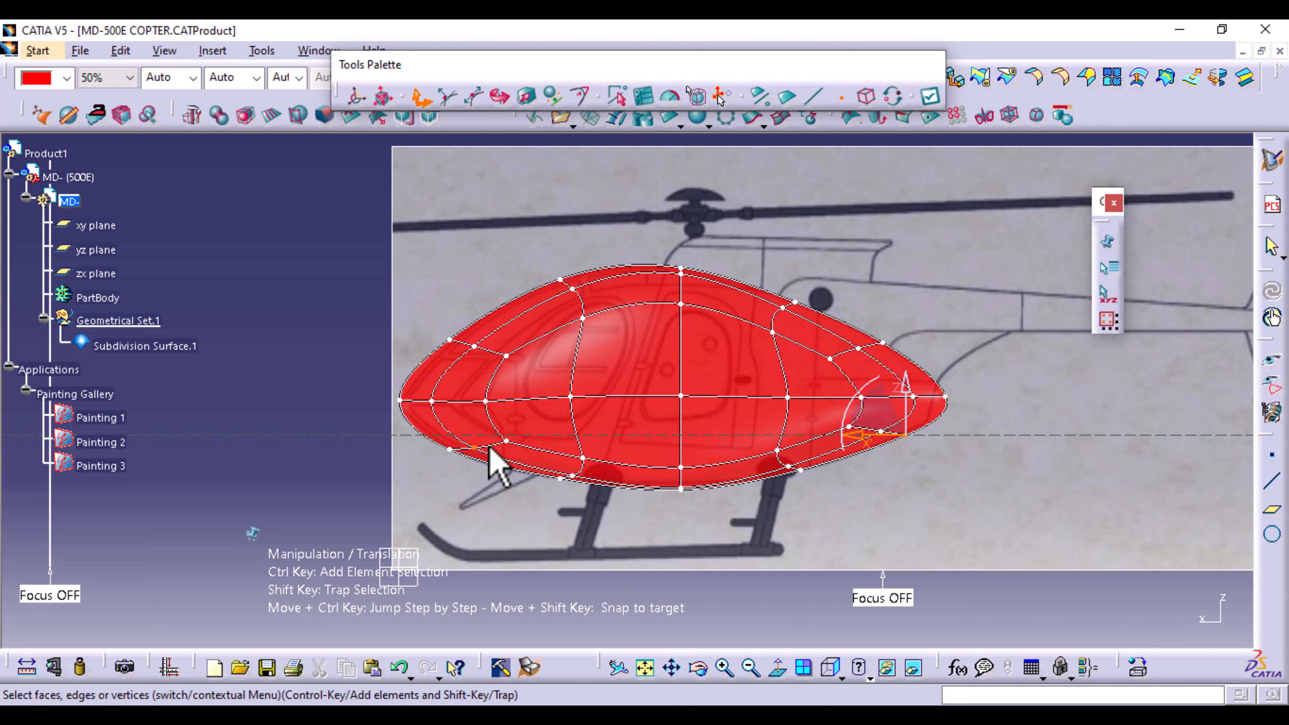
{"action": "left_click", "coordinate": [929, 97]}
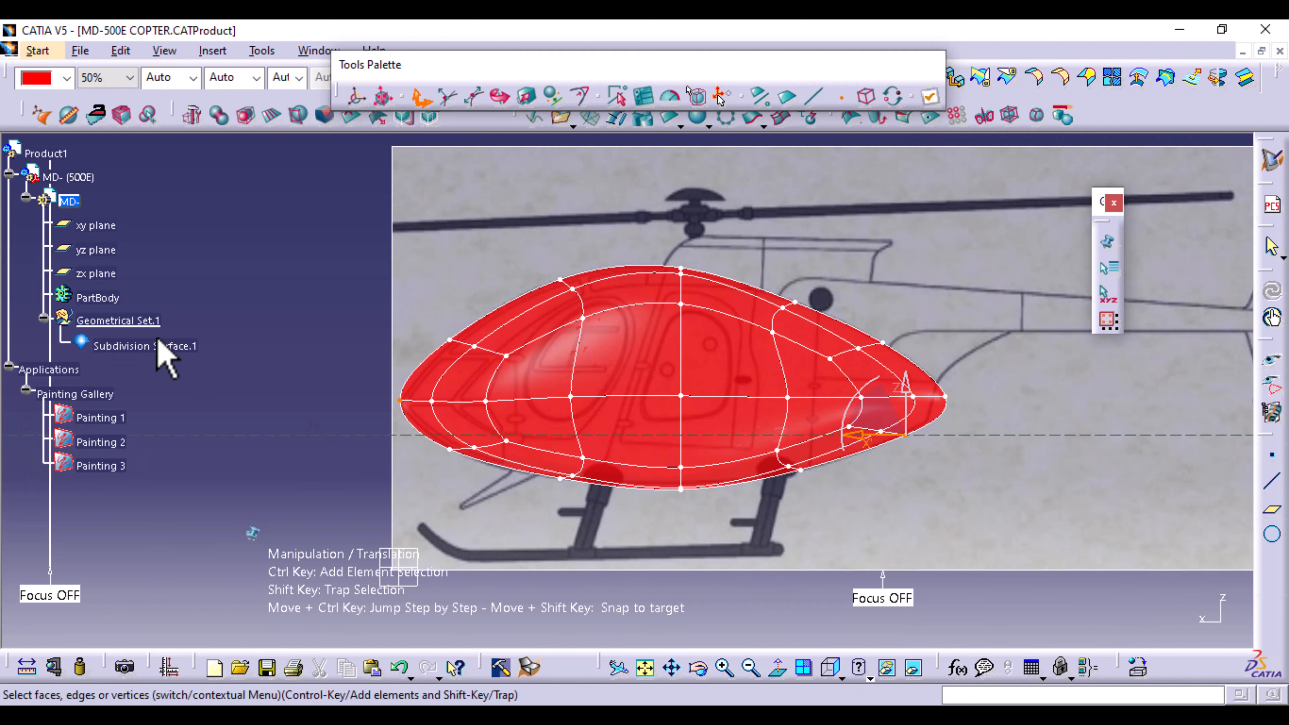
Widen the front vertices along Y with Affinity to match the fuselage outline in the top-view blueprint.
{"action": "middle_click_drag", "start_coordinate": [308, 273], "coordinate": [546, 374]}
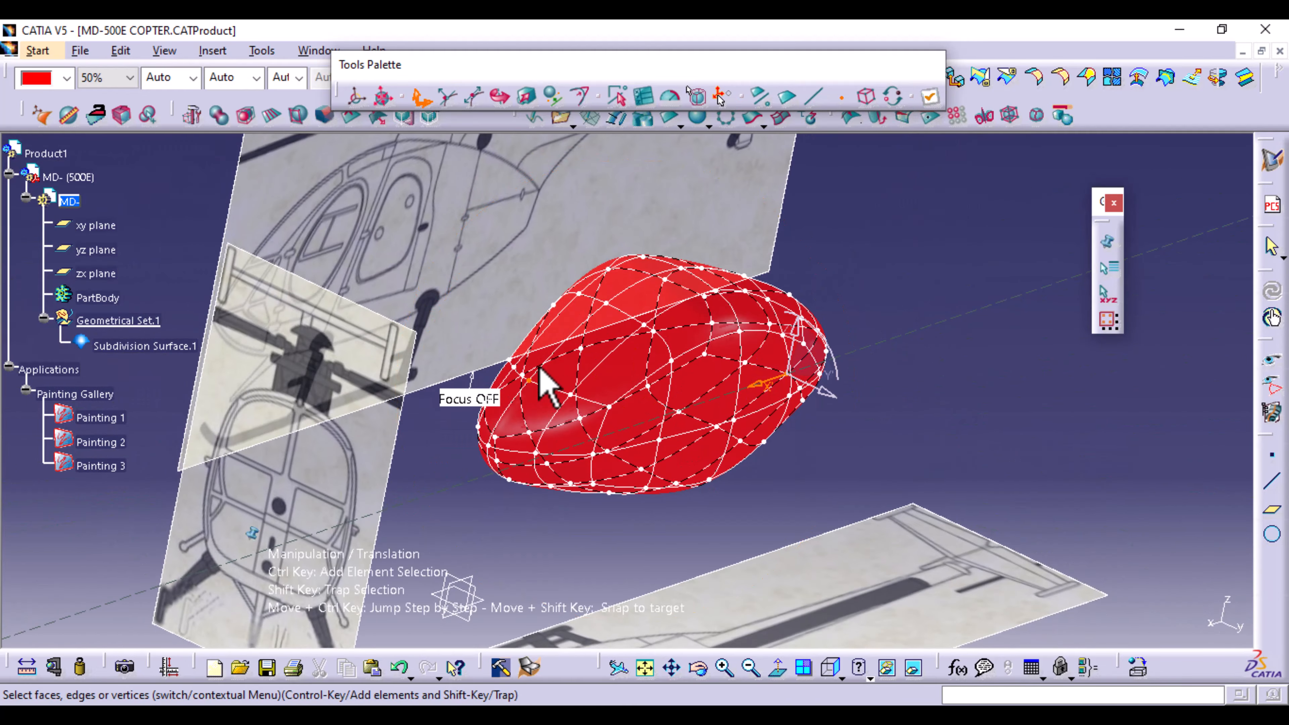
{"action": "key", "text": "F8"}
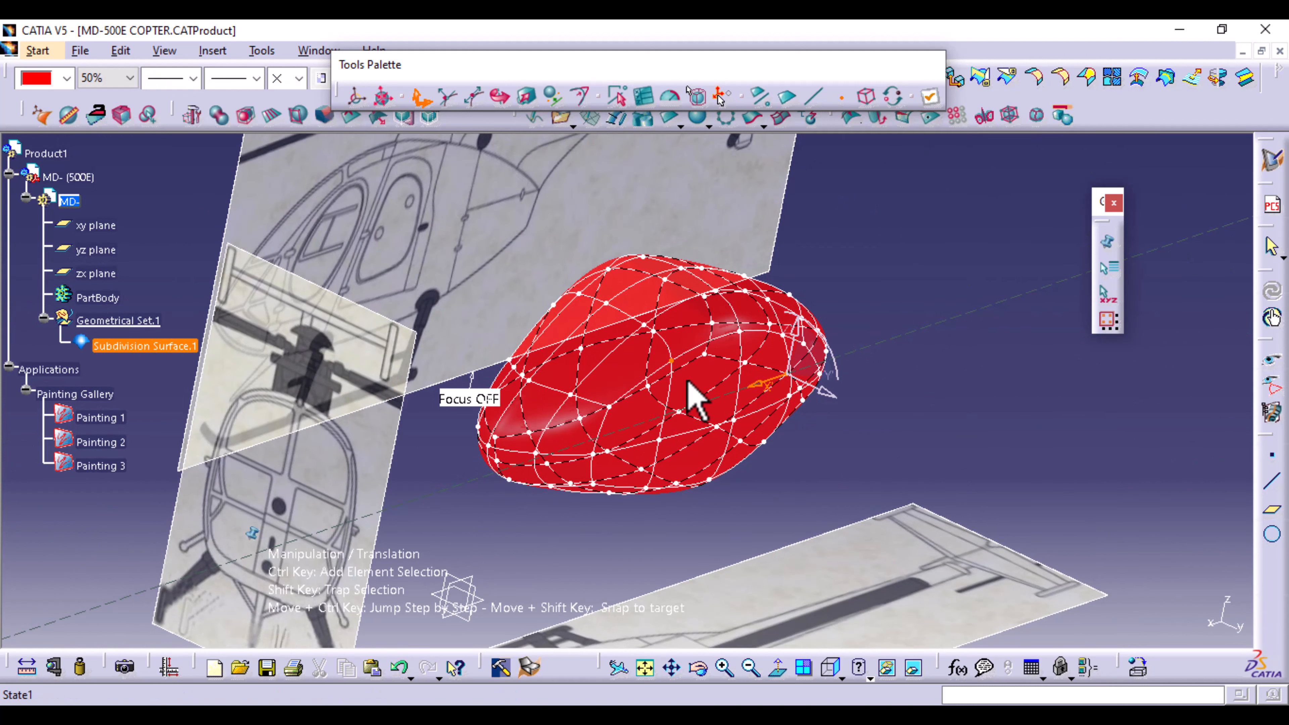
{"action": "left_click", "coordinate": [647, 276]}
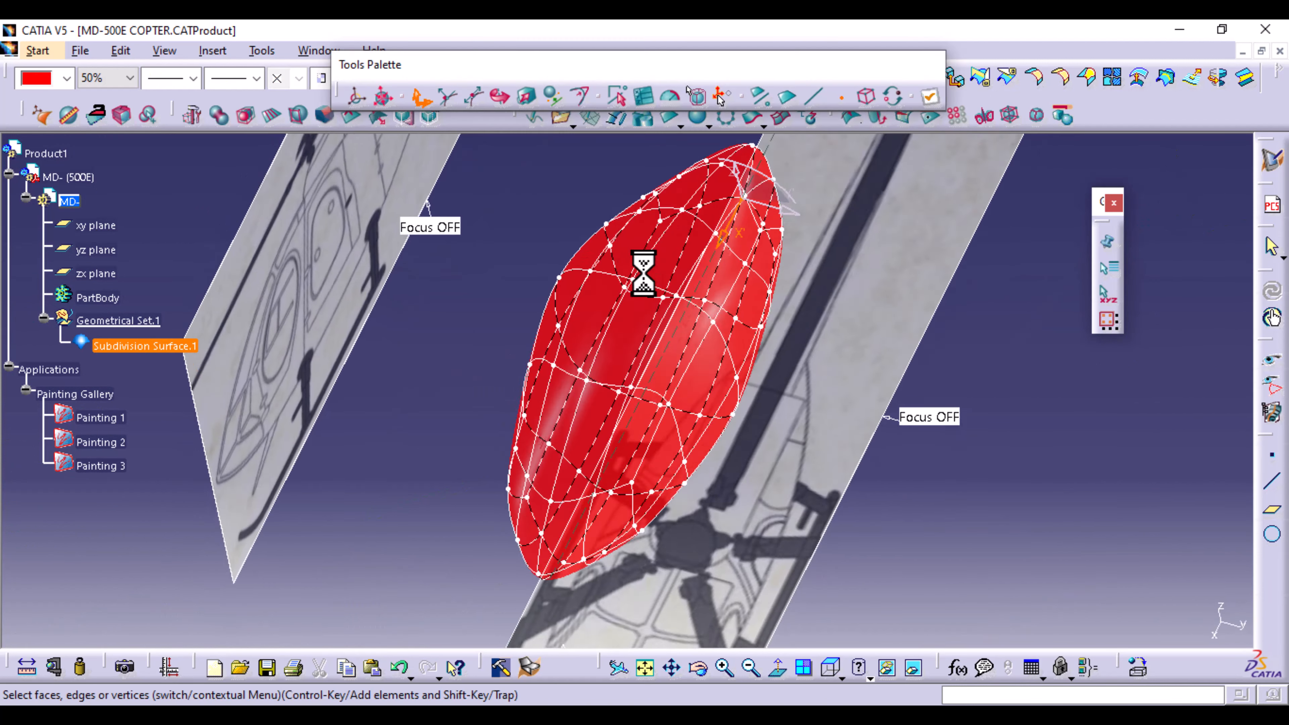
{"action": "middle_click_drag", "start_coordinate": [861, 533], "coordinate": [893, 390]}
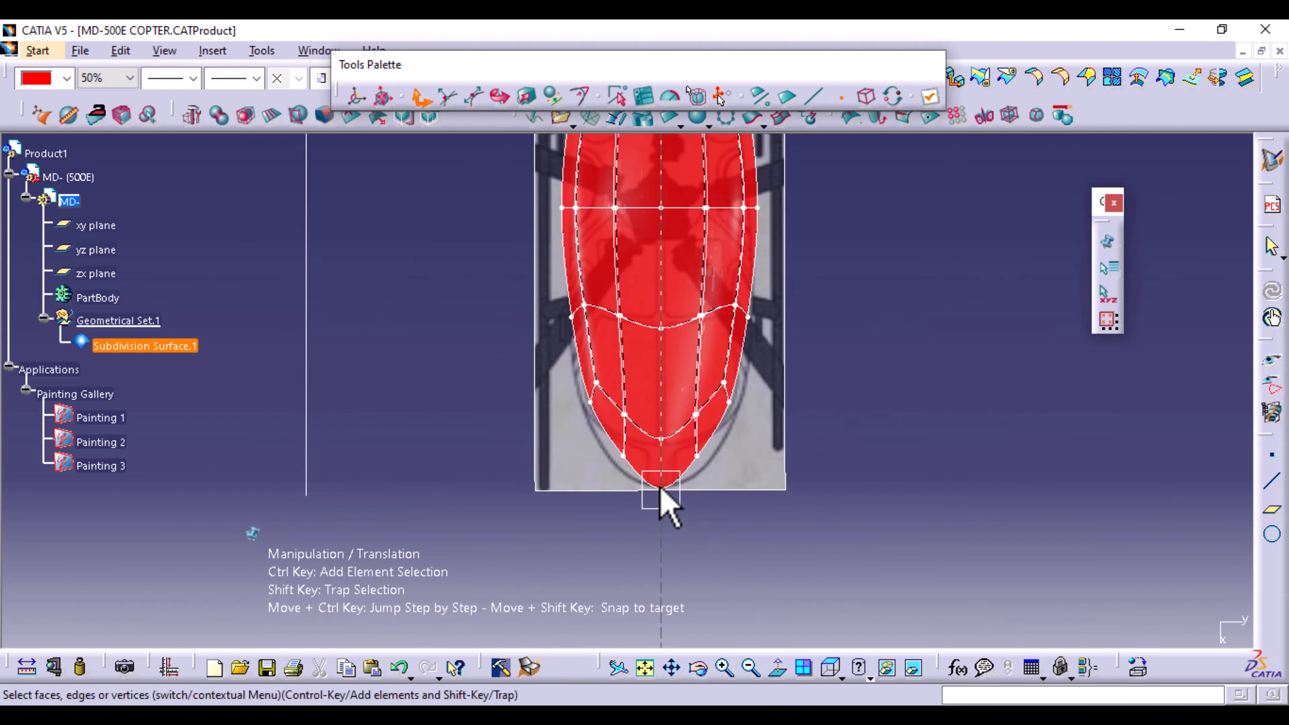
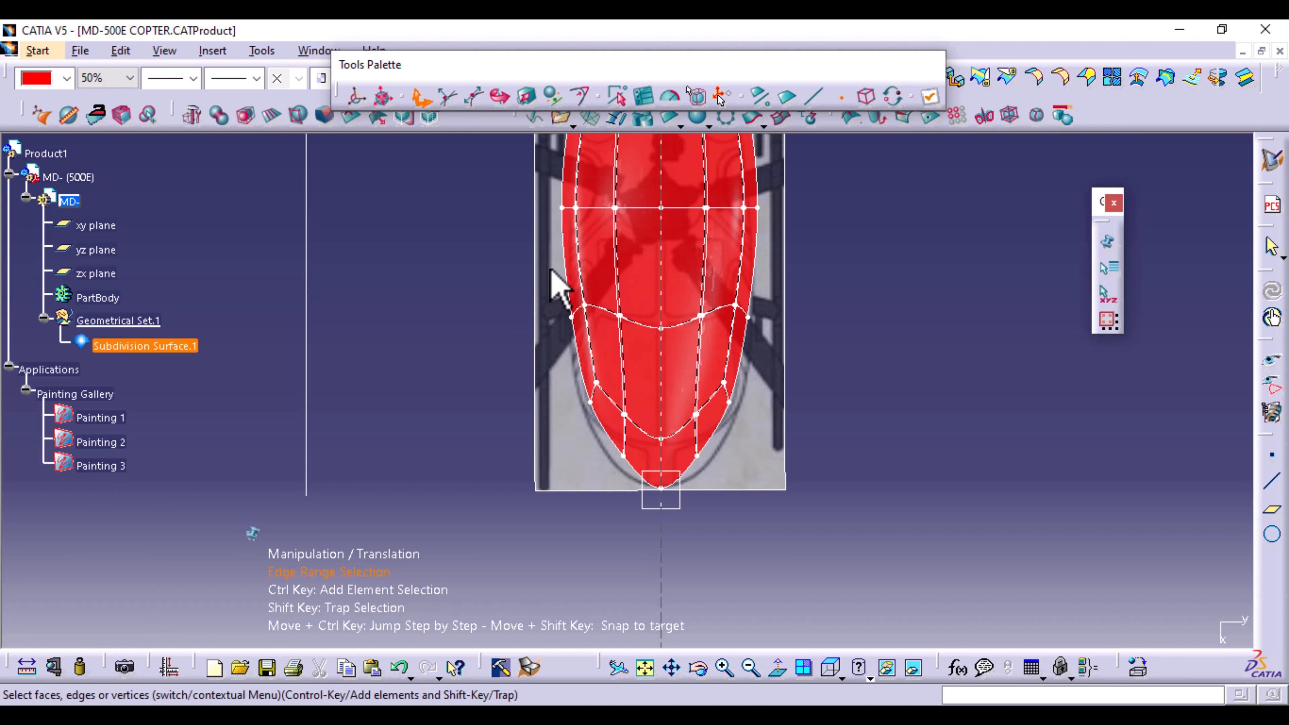
{"action": "left_click_drag", "start_coordinate": [550, 270], "coordinate": [814, 513], "text": "shift"}
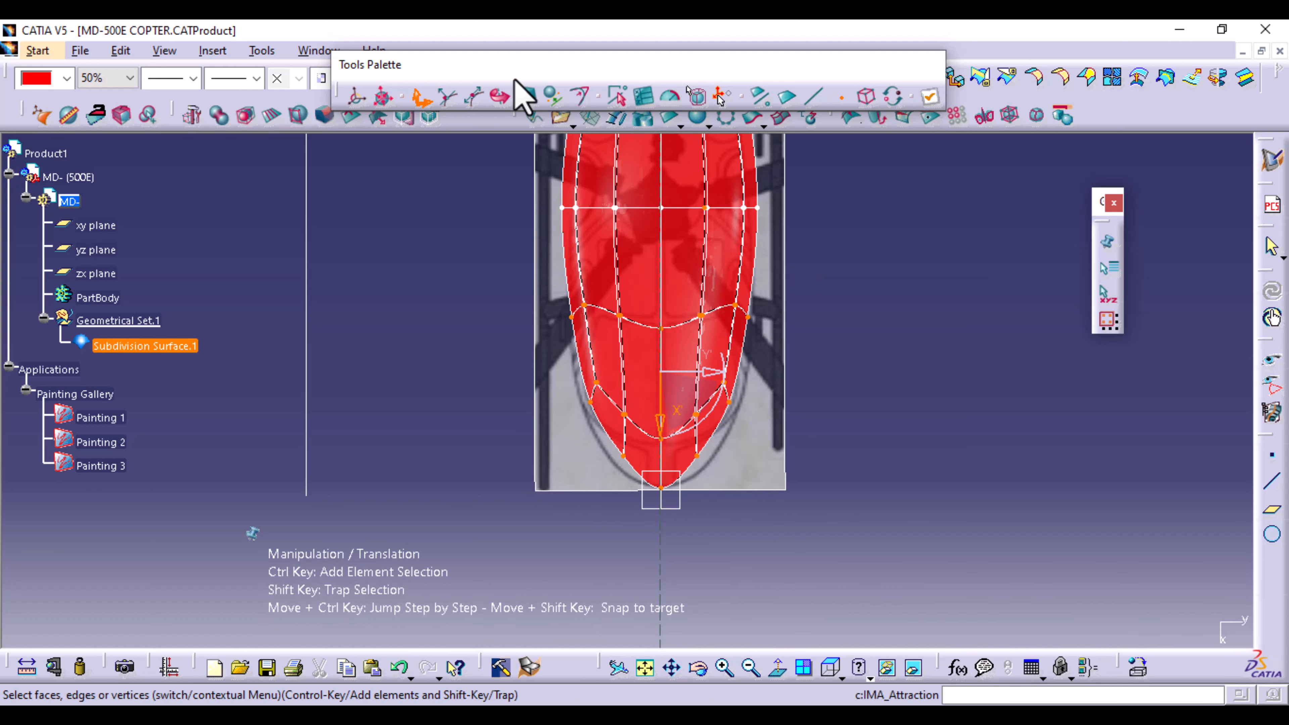
{"action": "left_click", "coordinate": [527, 96]}
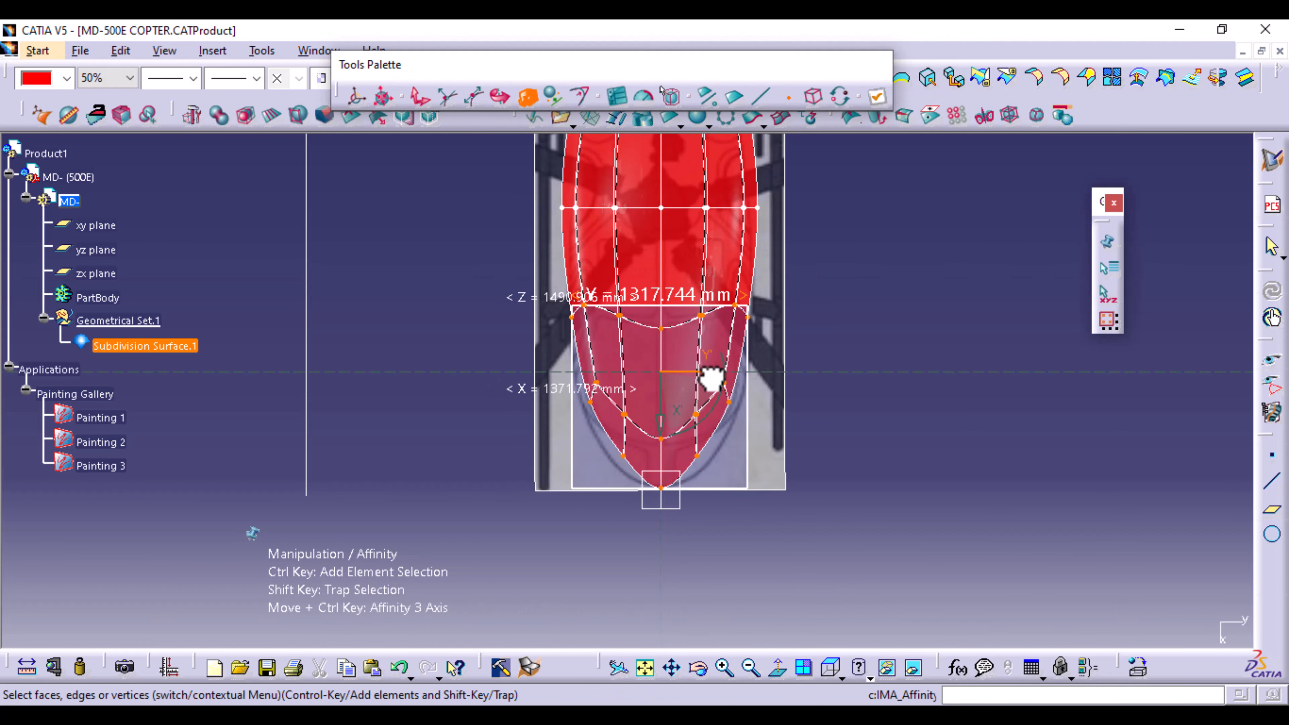
{"action": "left_click_drag", "start_coordinate": [711, 374], "coordinate": [717, 391]}
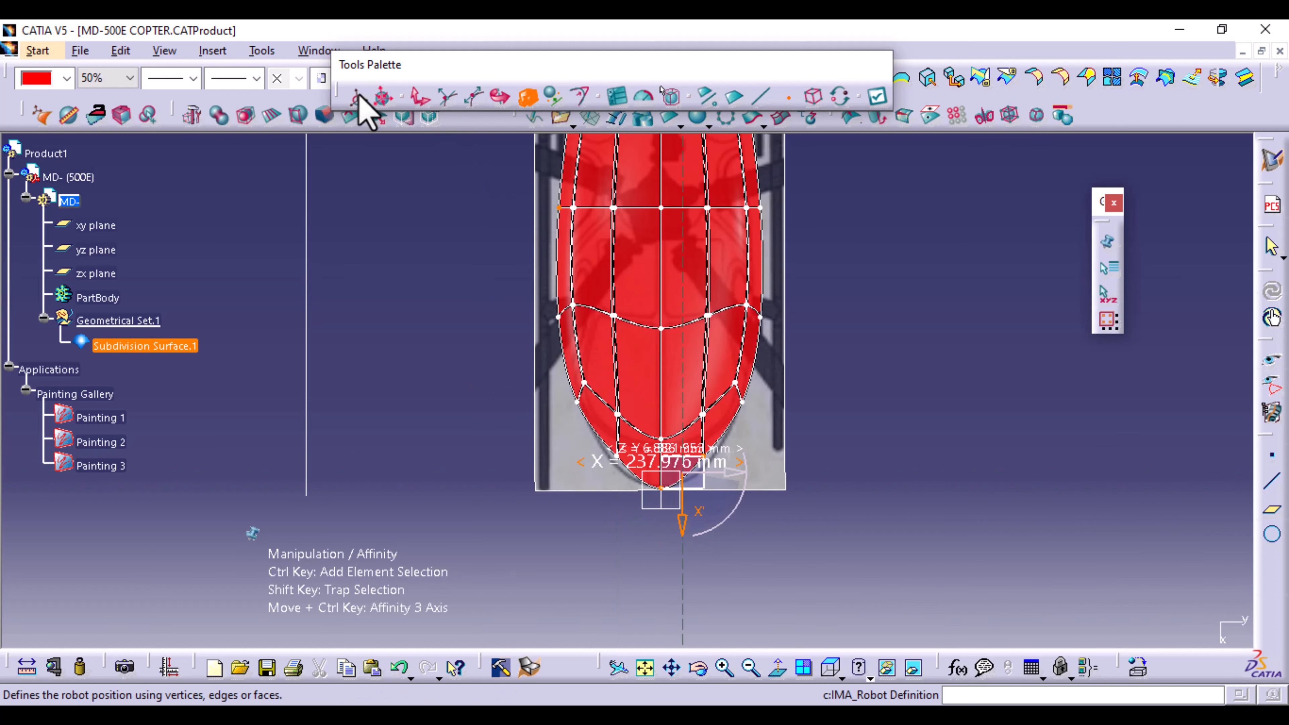
Translate the two outline vertices beside the nose tip slightly forward, scale them along Y to about 726 mm with Affinity, and return to Translation.
{"action": "left_click", "coordinate": [420, 96]}
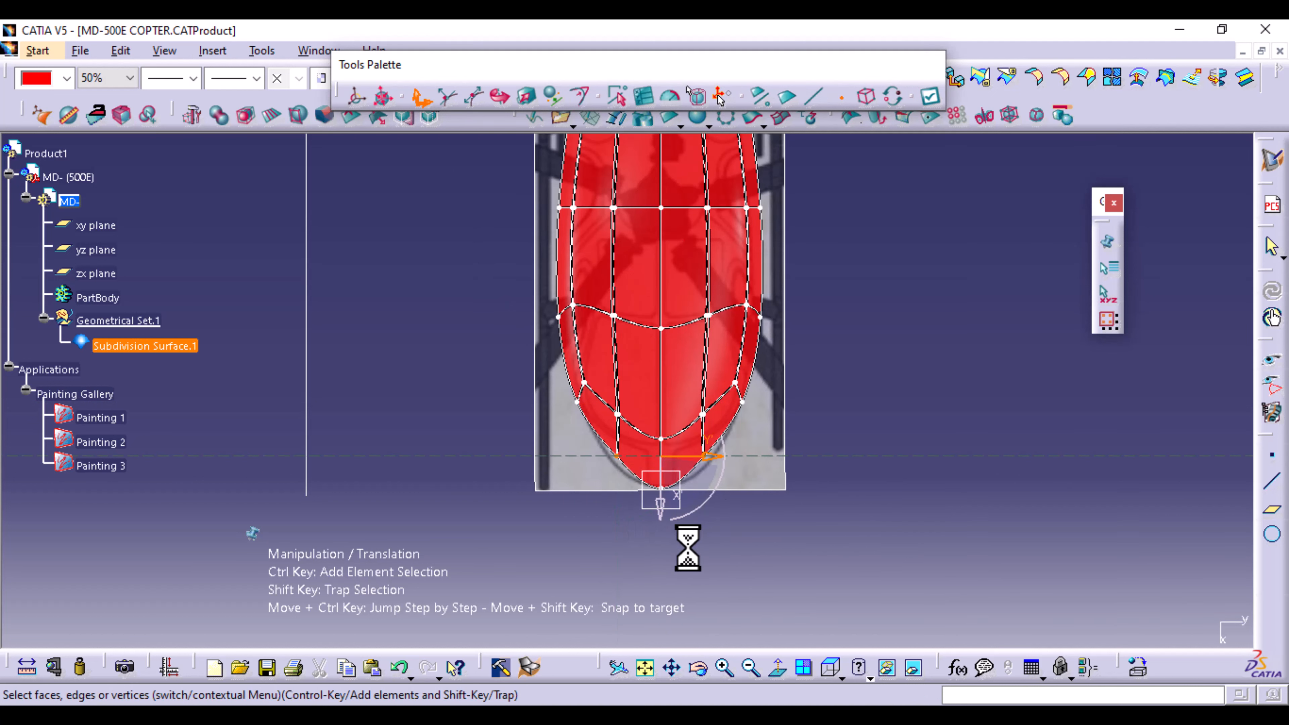
{"action": "left_click_drag", "start_coordinate": [659, 508], "coordinate": [667, 533]}
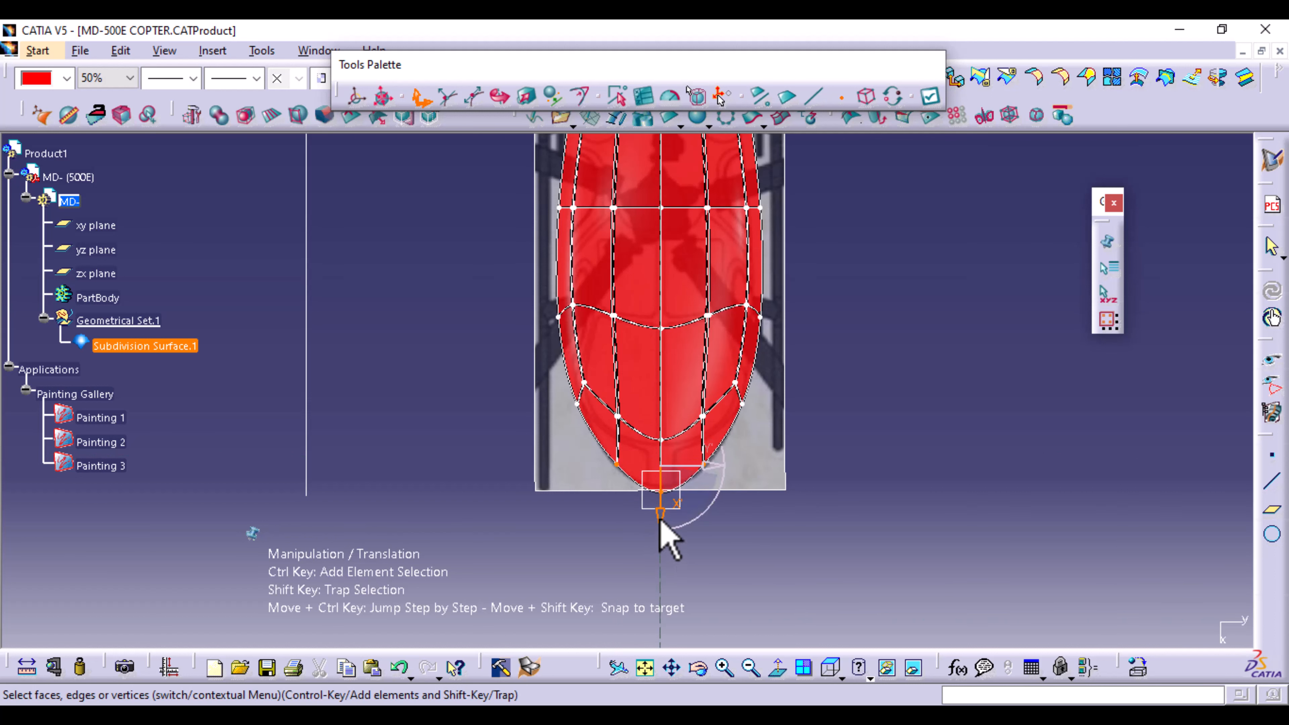
{"action": "left_click", "coordinate": [527, 96]}
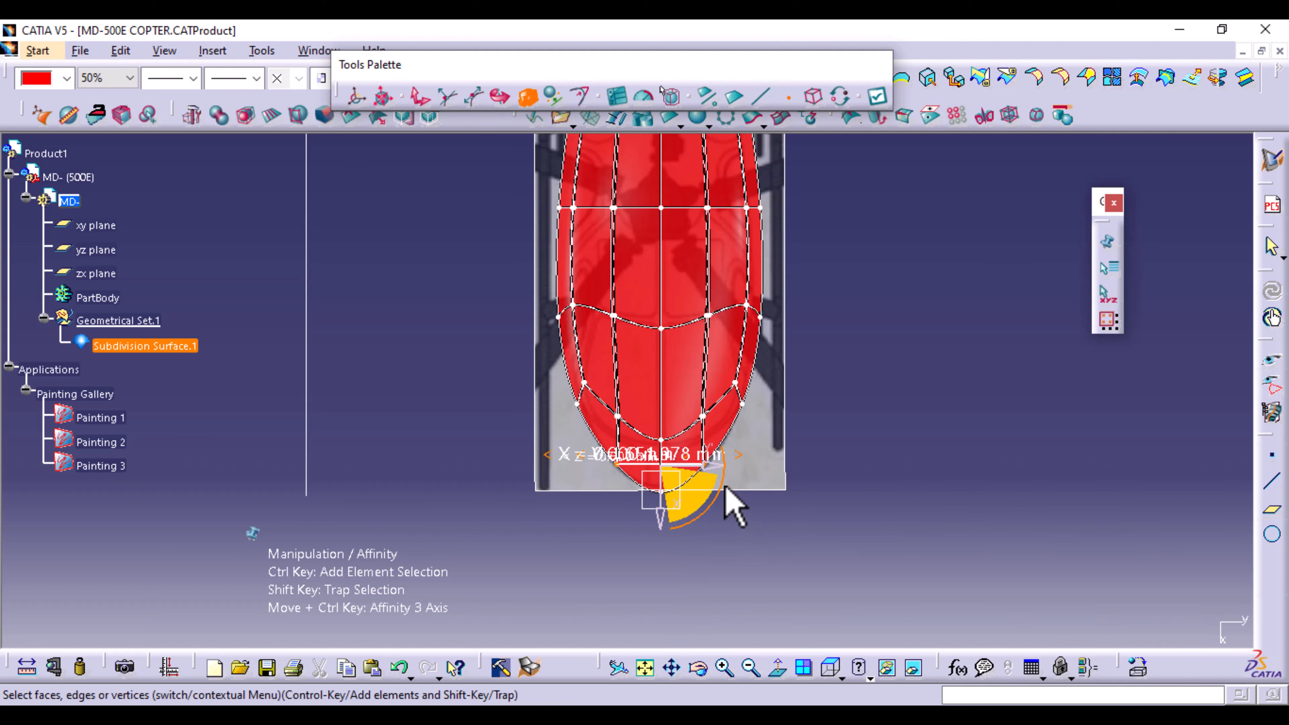
{"action": "left_click_drag", "start_coordinate": [734, 509], "coordinate": [722, 478]}
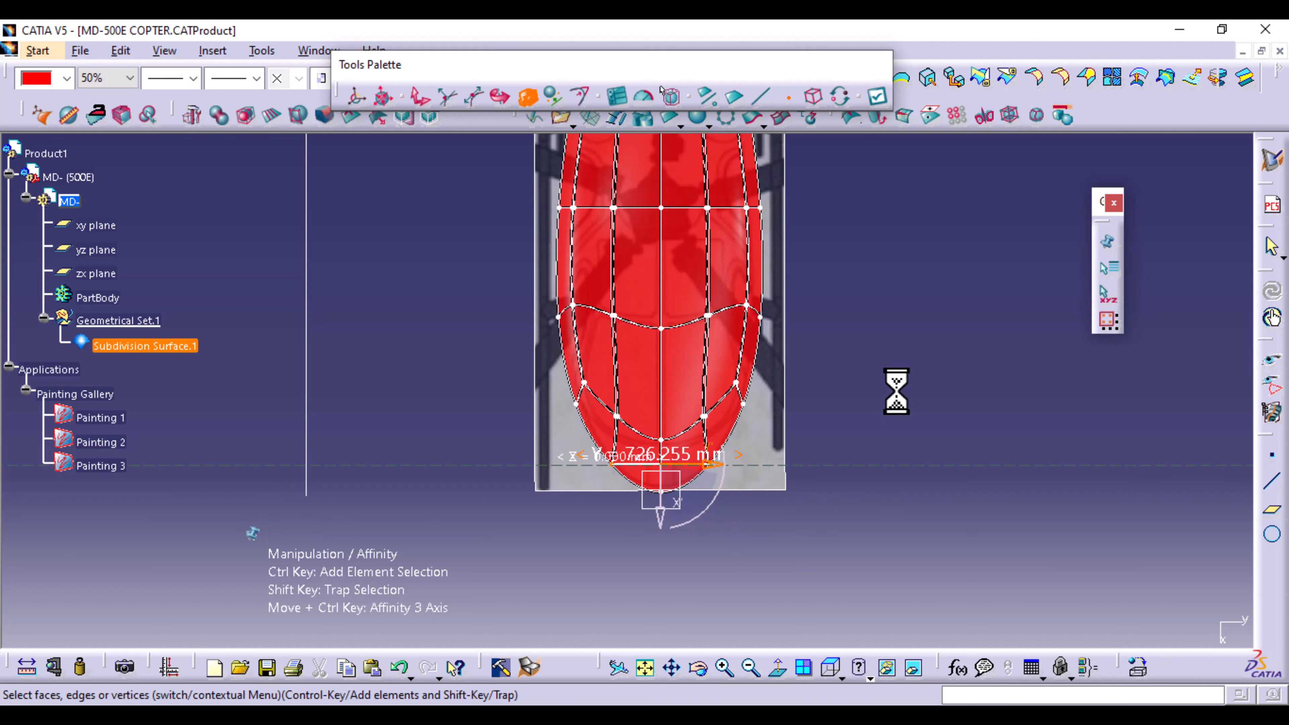
{"action": "left_click", "coordinate": [877, 97]}
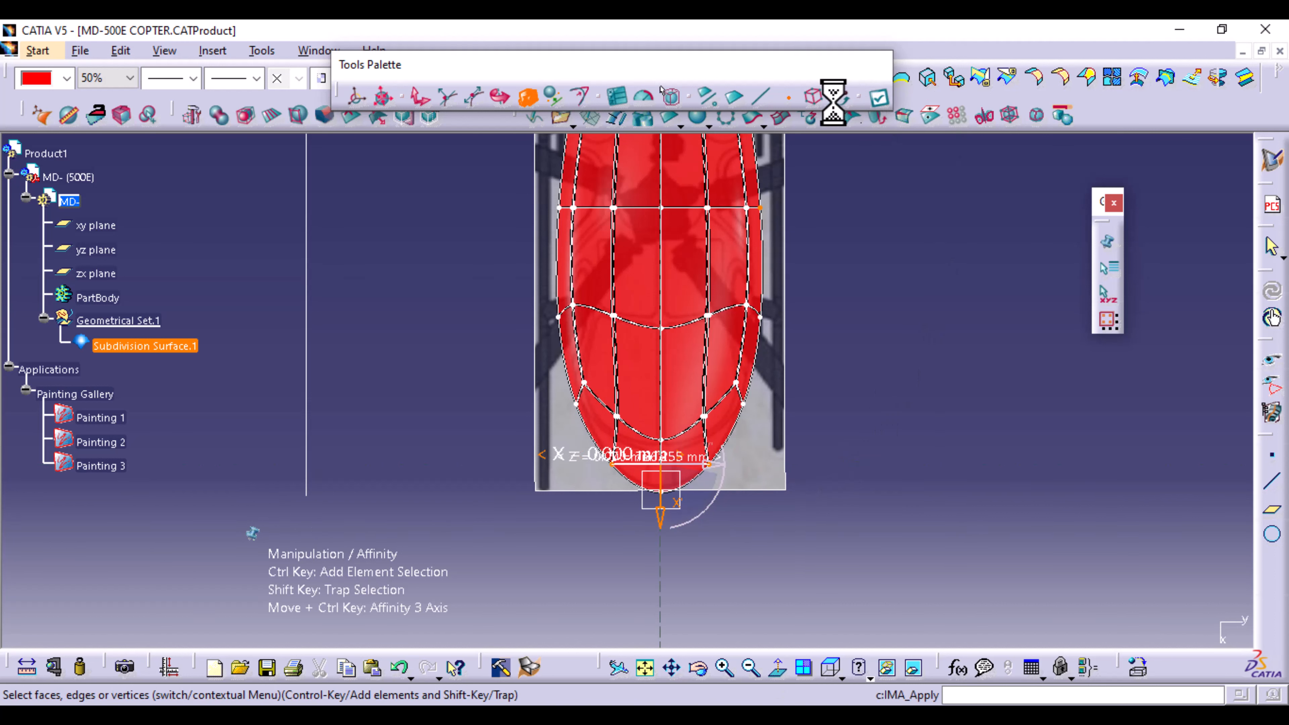
{"action": "left_click", "coordinate": [421, 97]}
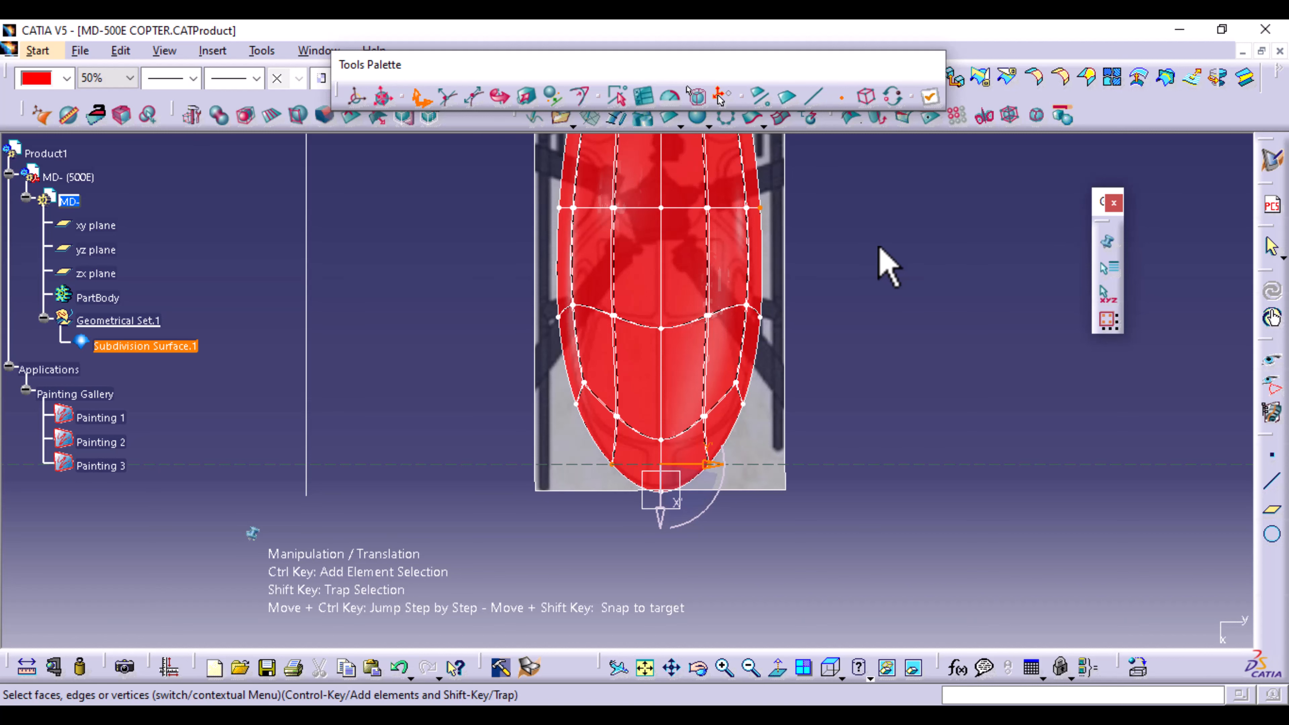
Examine the surface outline against the top-view blueprint from the nose to the tail.
{"action": "middle_click_drag", "start_coordinate": [934, 567], "coordinate": [926, 411], "text": "ctrl"}
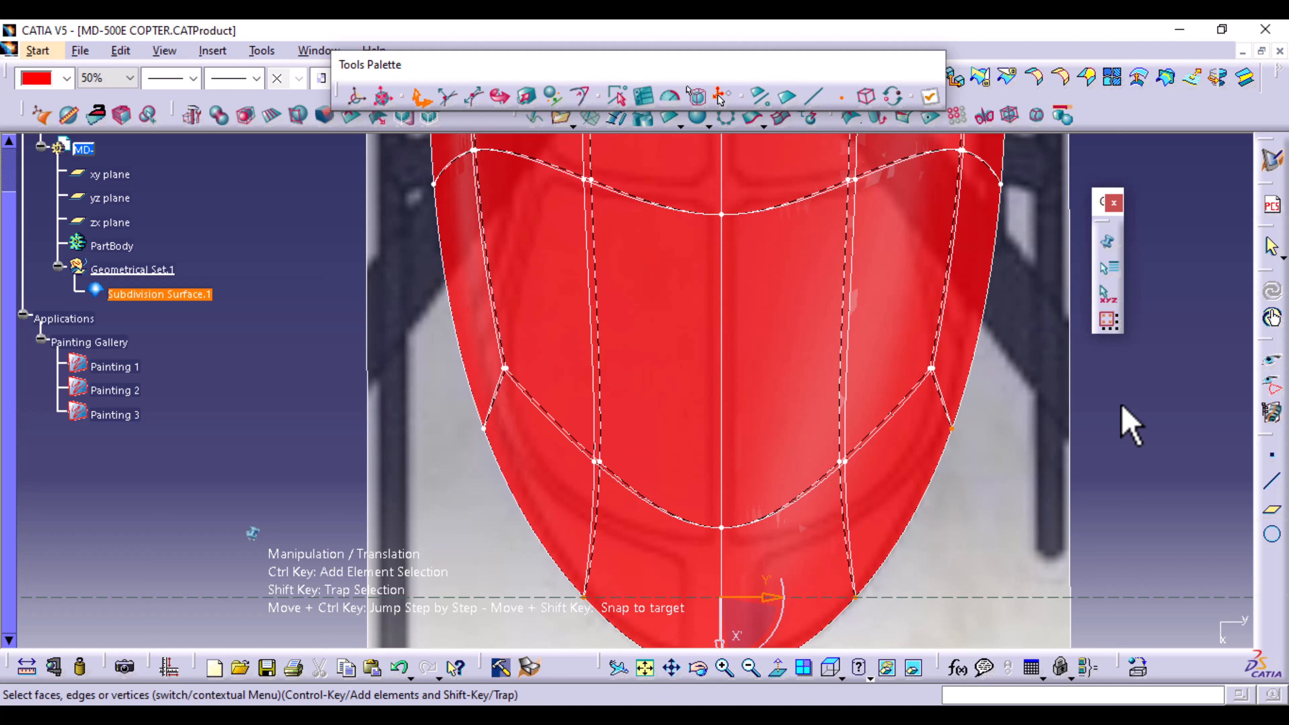
{"action": "middle_click_drag", "start_coordinate": [1120, 405], "coordinate": [1122, 460]}
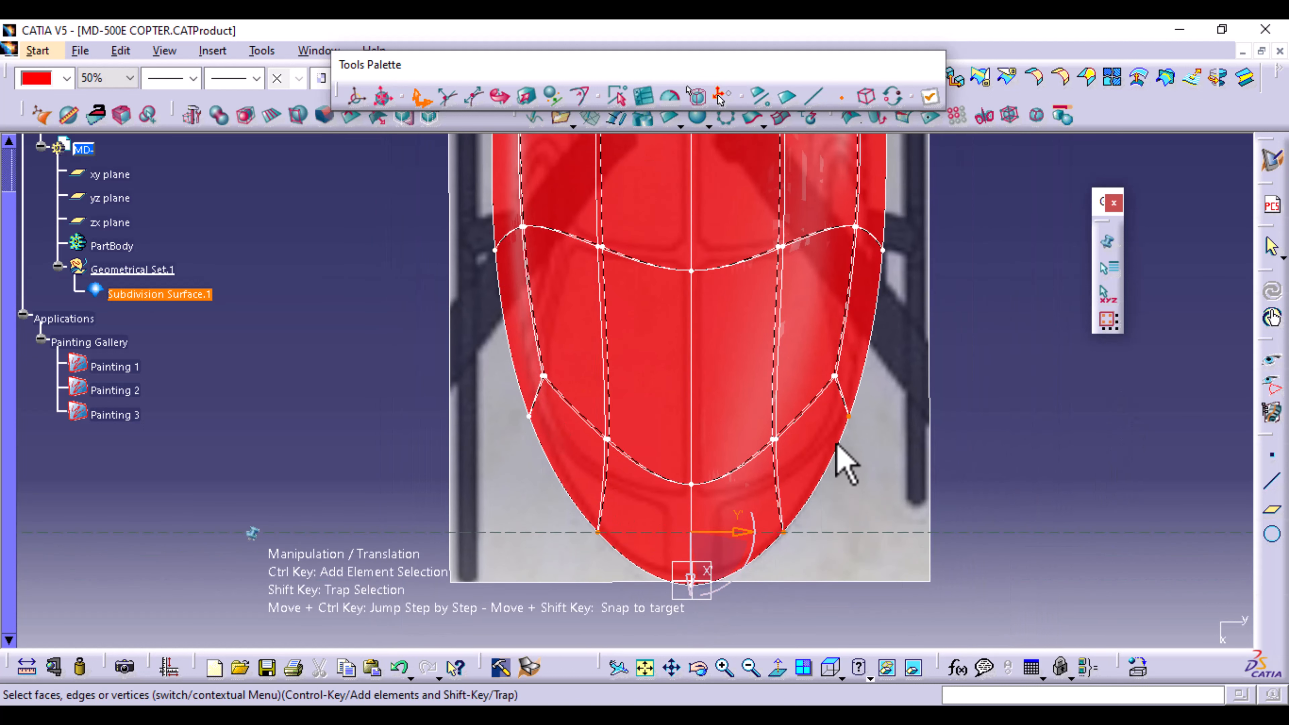
{"action": "middle_click_drag", "start_coordinate": [1047, 380], "coordinate": [1030, 551]}
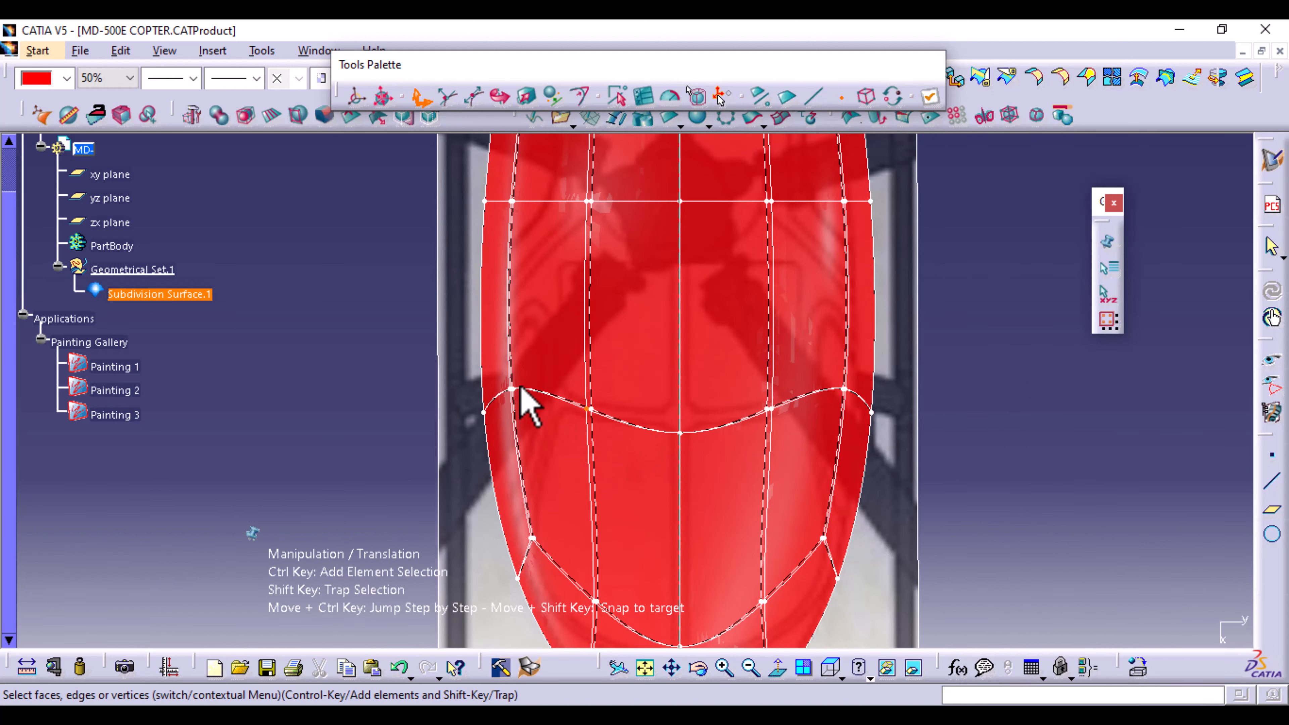
{"action": "middle_click_drag", "start_coordinate": [1062, 412], "coordinate": [1037, 519]}
{"action": "middle_click", "coordinate": [1036, 508]}
{"action": "middle_click_drag", "start_coordinate": [709, 420], "coordinate": [1017, 538]}
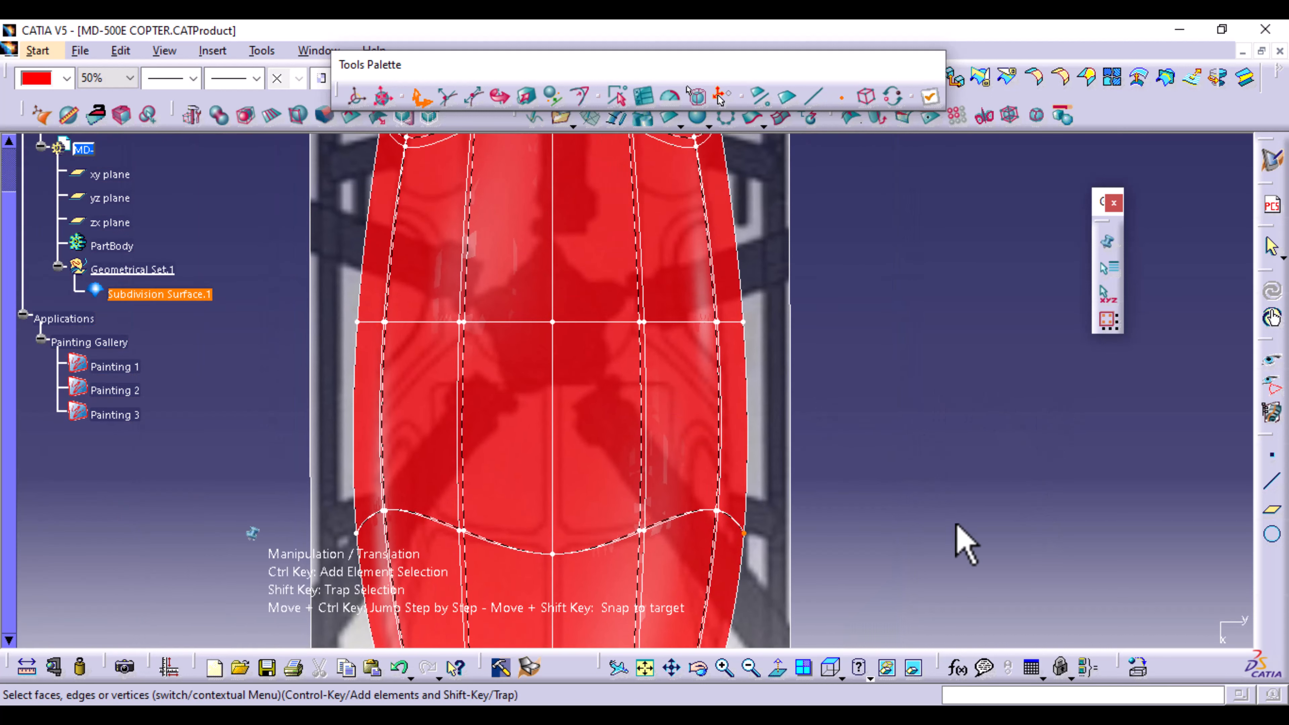
{"action": "middle_click_drag", "start_coordinate": [751, 340], "coordinate": [852, 515]}
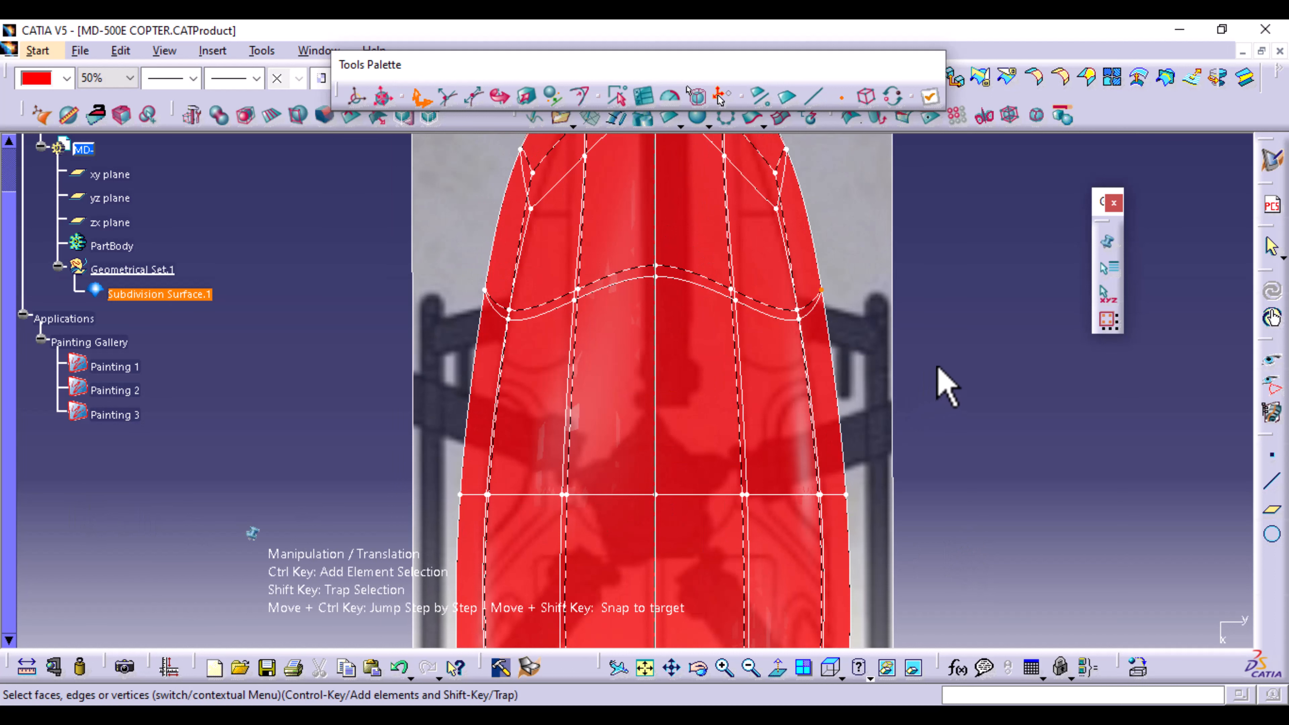
{"action": "middle_click_drag", "start_coordinate": [958, 378], "coordinate": [964, 489]}
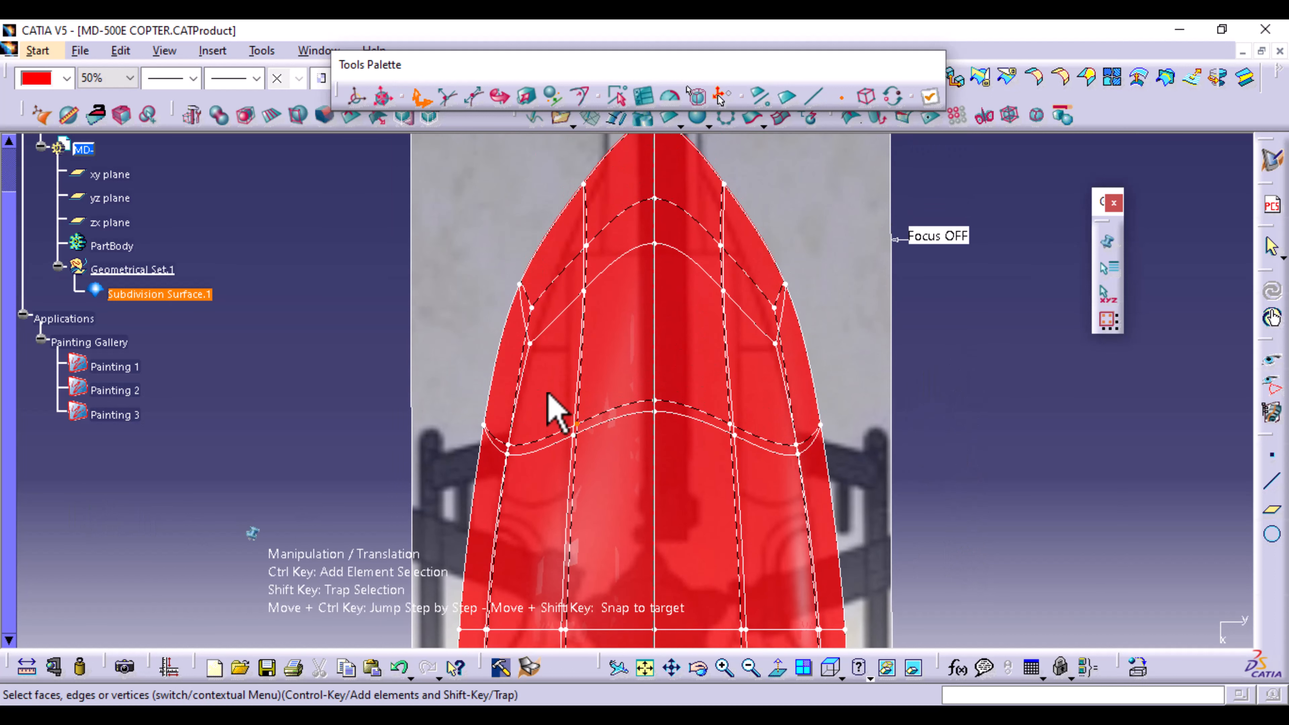
Translate the outermost side vertex pair of the third row from the tail tip forward along X by about 347 mm.
{"action": "middle_click_drag", "start_coordinate": [995, 347], "coordinate": [1000, 380]}
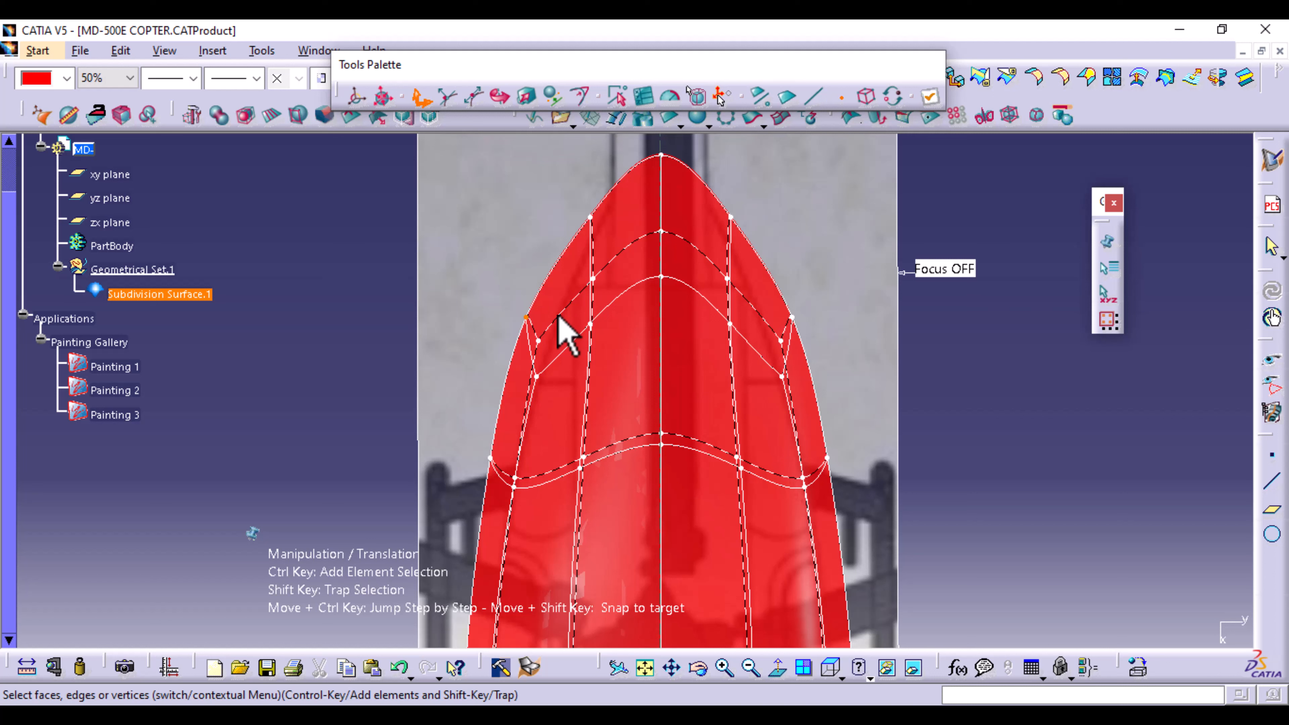
{"action": "left_click", "coordinate": [490, 458]}
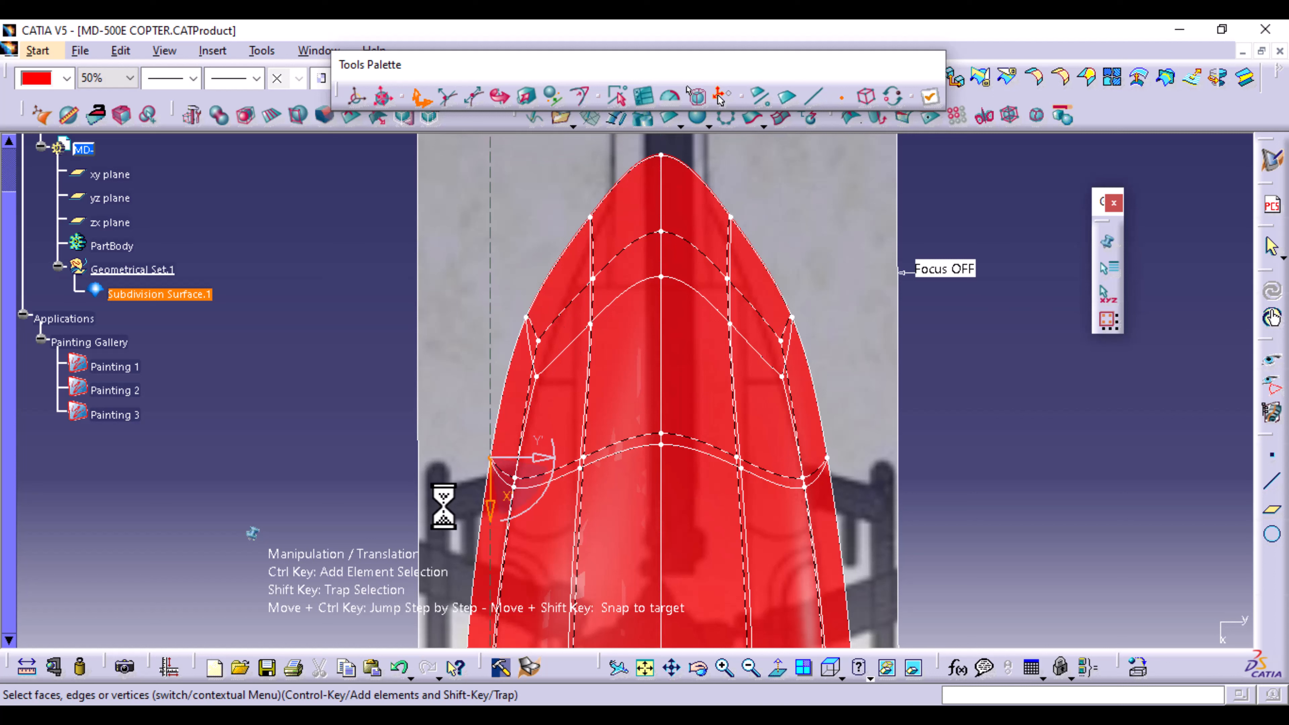
{"action": "left_click", "coordinate": [828, 459], "text": "ctrl"}
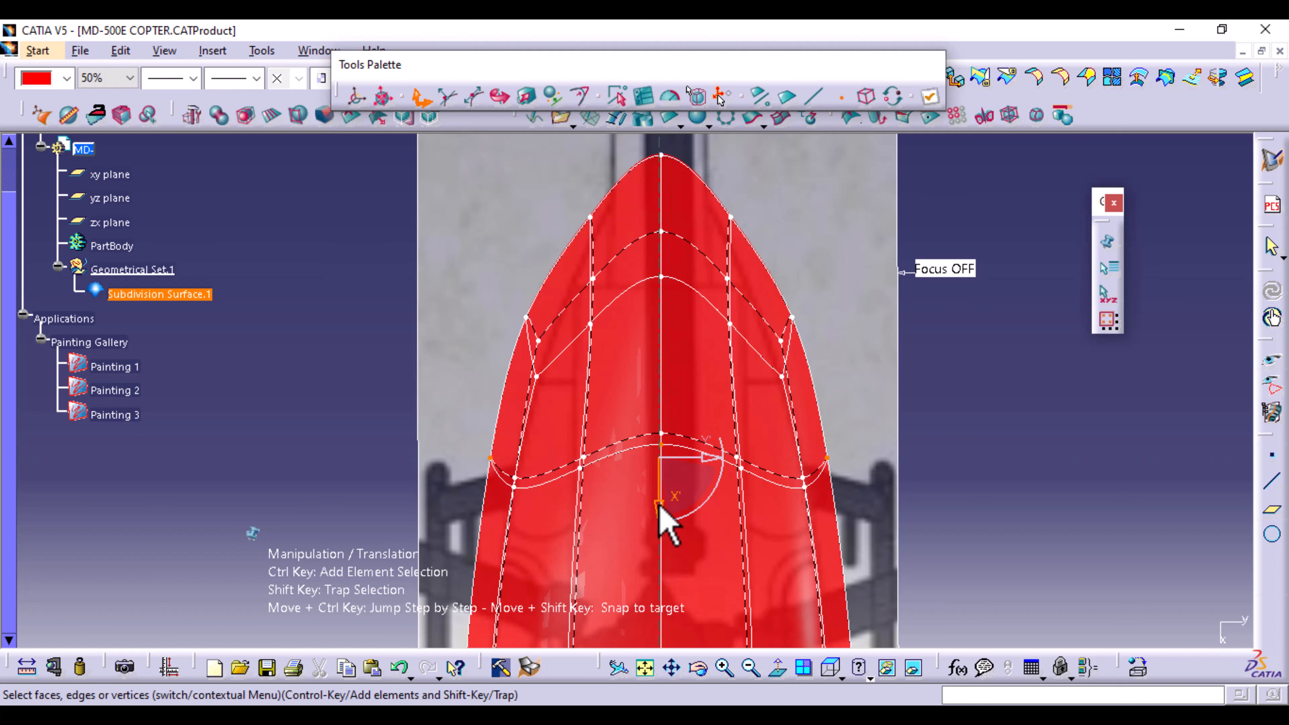
{"action": "left_click_drag", "start_coordinate": [660, 515], "coordinate": [671, 599]}
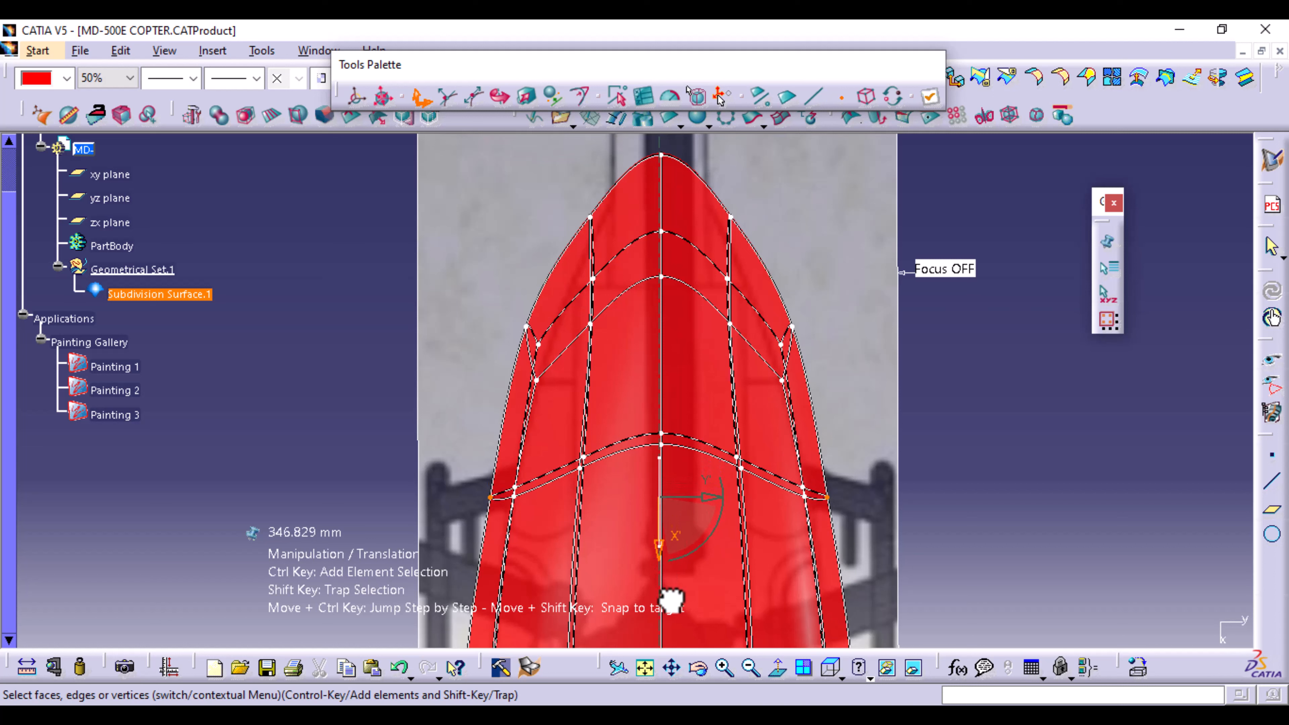
{"action": "left_click_drag", "start_coordinate": [671, 599], "coordinate": [668, 595]}
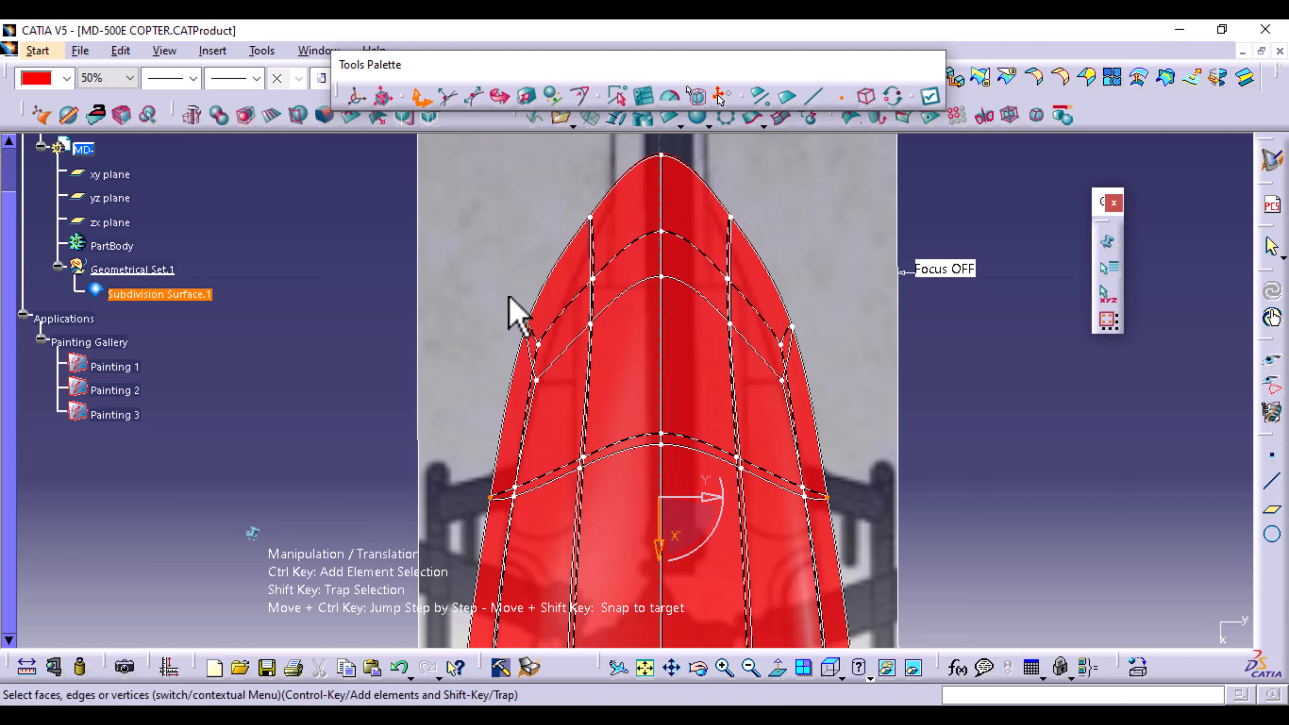
Translate the side vertices of the second row from the tail tip rearward along X and narrow them to about 804 mm along Y with Affinity.
{"action": "left_click_drag", "start_coordinate": [508, 297], "coordinate": [565, 396], "text": "shift"}
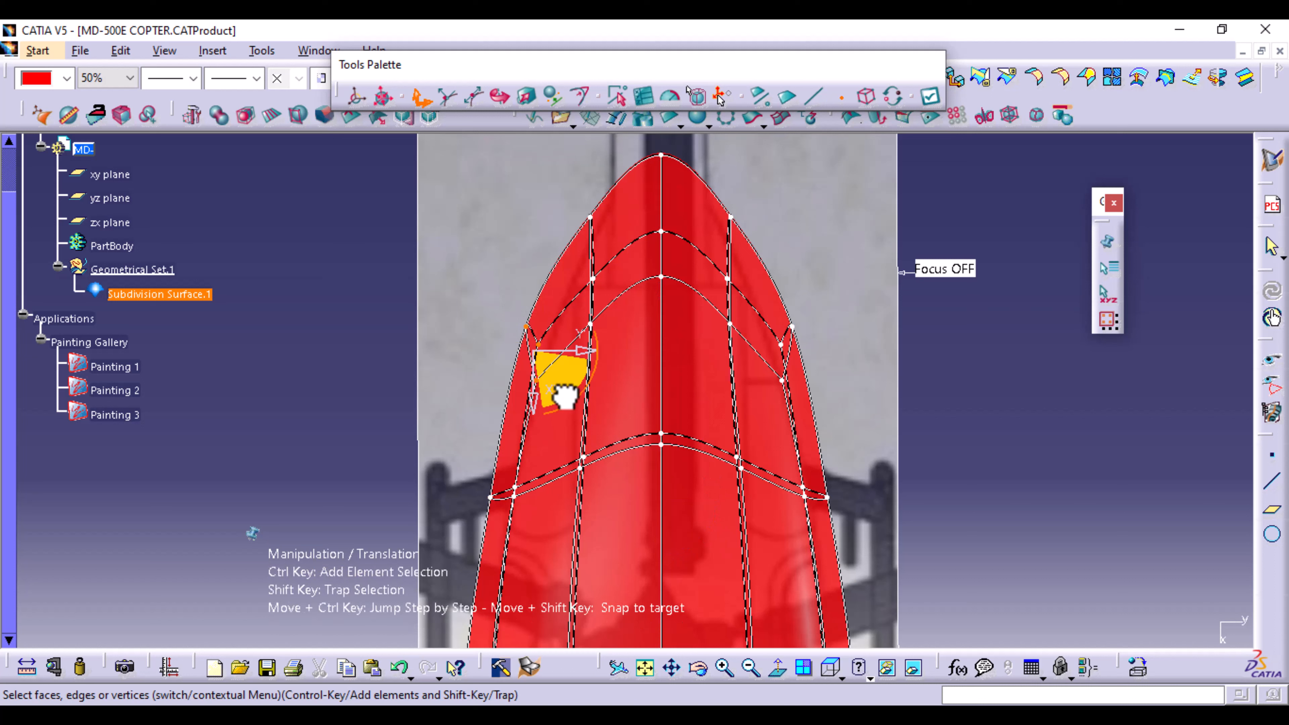
{"action": "left_click_drag", "start_coordinate": [772, 263], "coordinate": [813, 421], "text": "shift"}
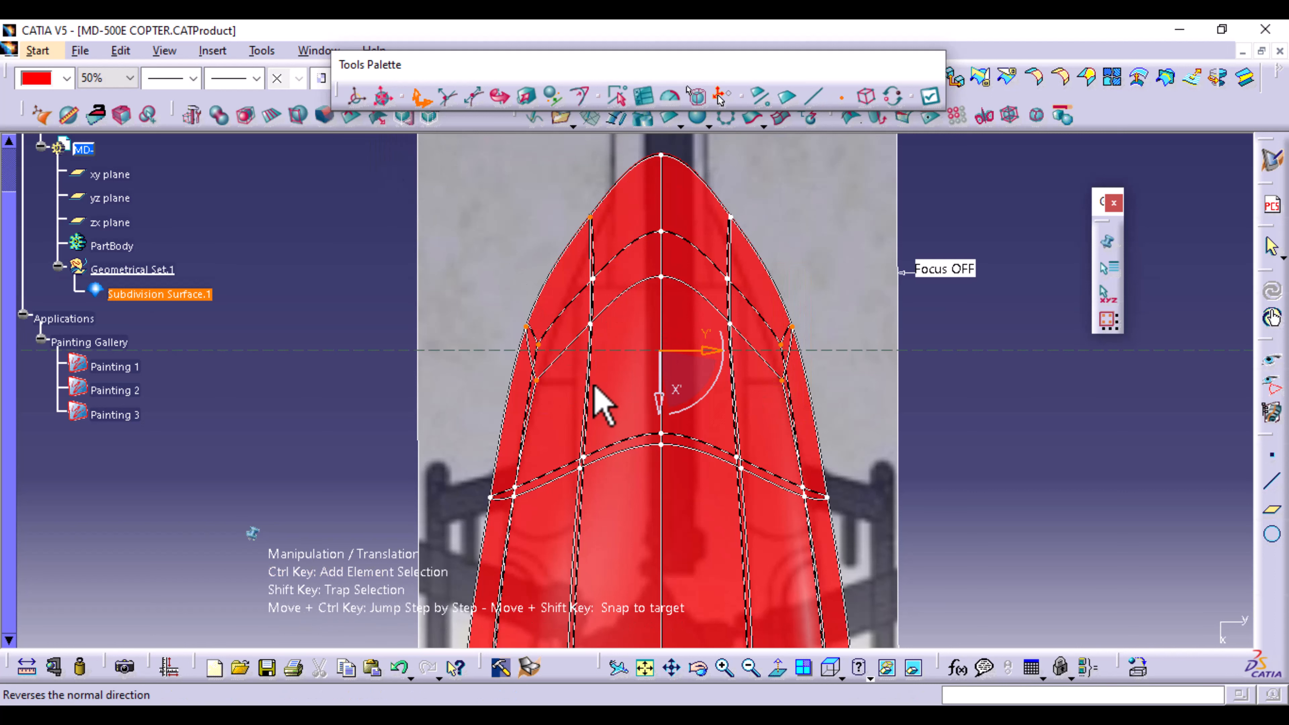
{"action": "left_click_drag", "start_coordinate": [658, 408], "coordinate": [650, 369]}
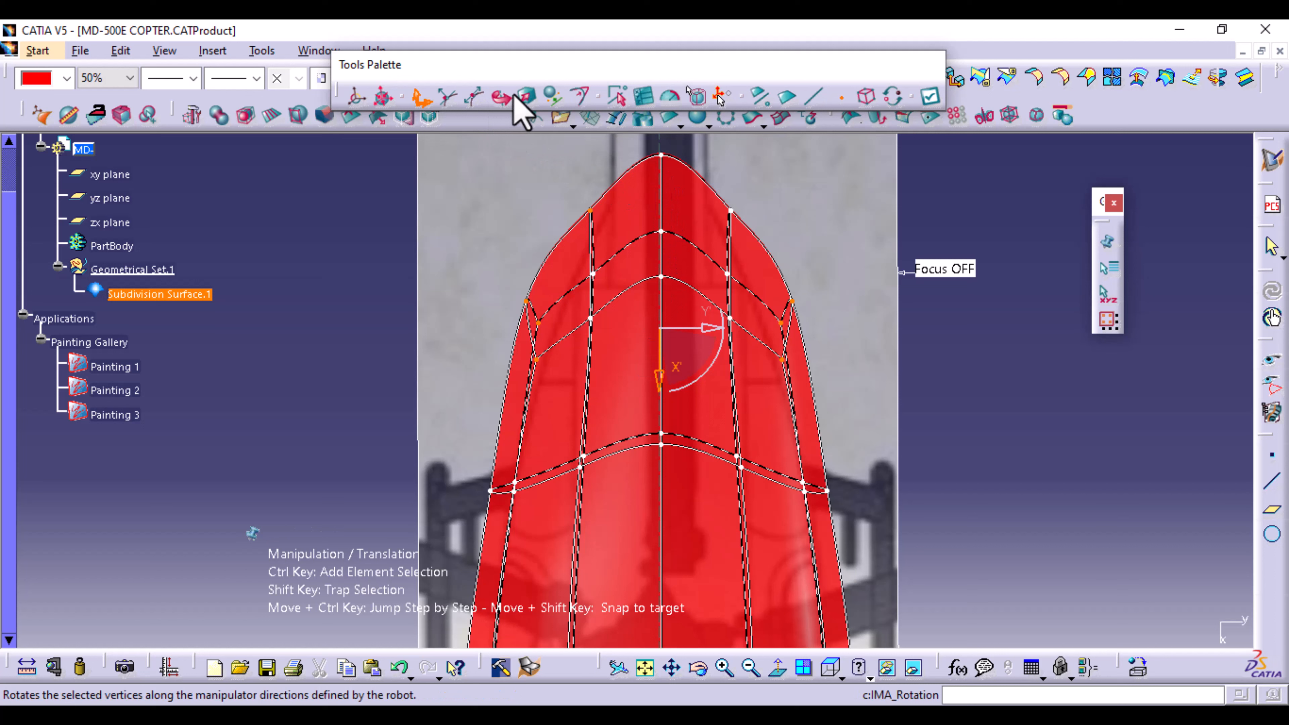
{"action": "left_click", "coordinate": [527, 96]}
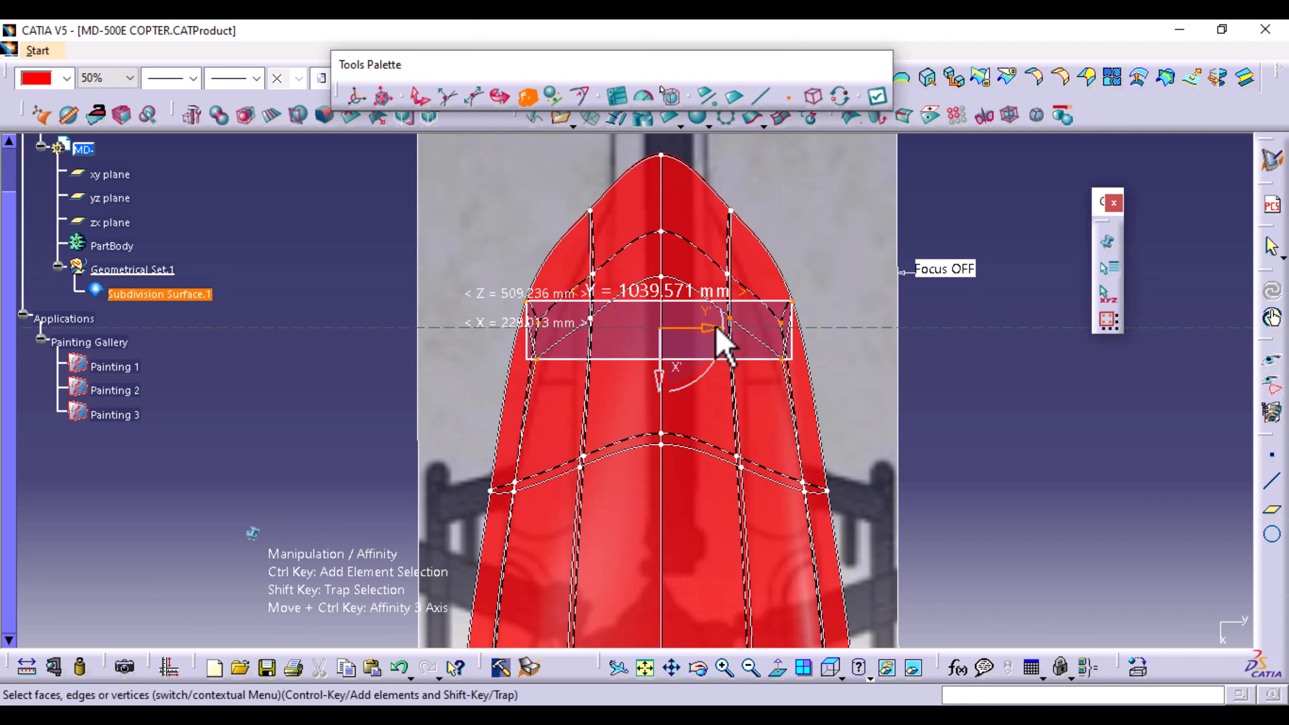
{"action": "mouse_move", "coordinate": [719, 340]}
{"action": "left_mouse_down"}
{"action": "mouse_move", "coordinate": [707, 333]}
{"action": "mouse_move", "coordinate": [680, 361]}
{"action": "mouse_move", "coordinate": [711, 339]}
{"action": "mouse_move", "coordinate": [693, 336]}
{"action": "mouse_move", "coordinate": [706, 342]}
{"action": "left_mouse_up"}
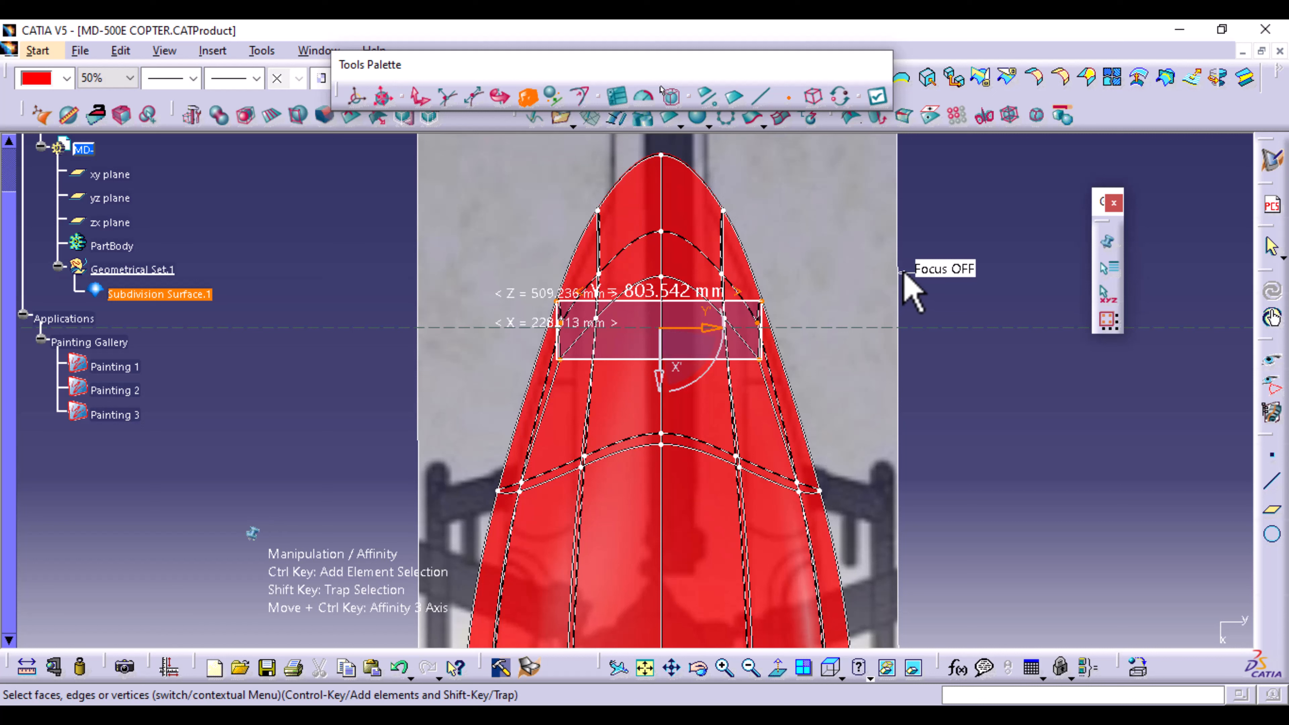
Translate the selected second-row side vertices further rearward along X and scale them to about 647 mm along Y with Affinity.
{"action": "left_click", "coordinate": [422, 102]}
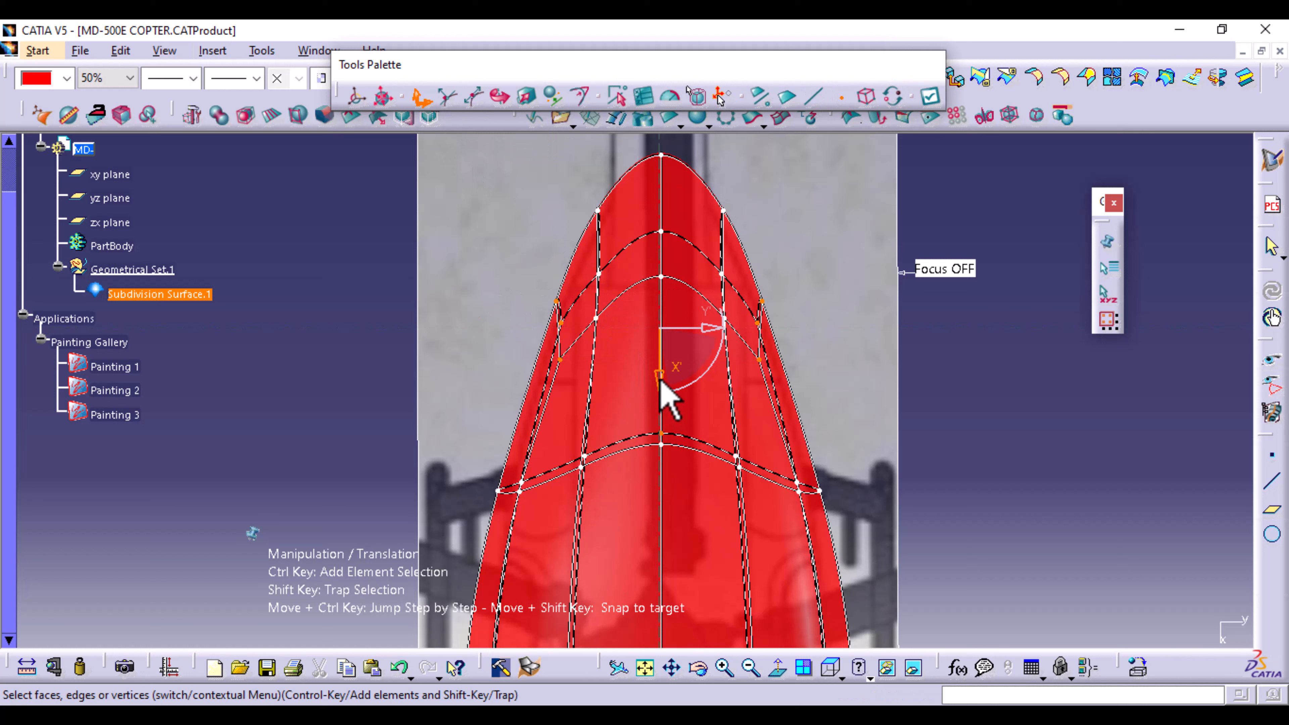
{"action": "left_click_drag", "start_coordinate": [660, 379], "coordinate": [665, 311]}
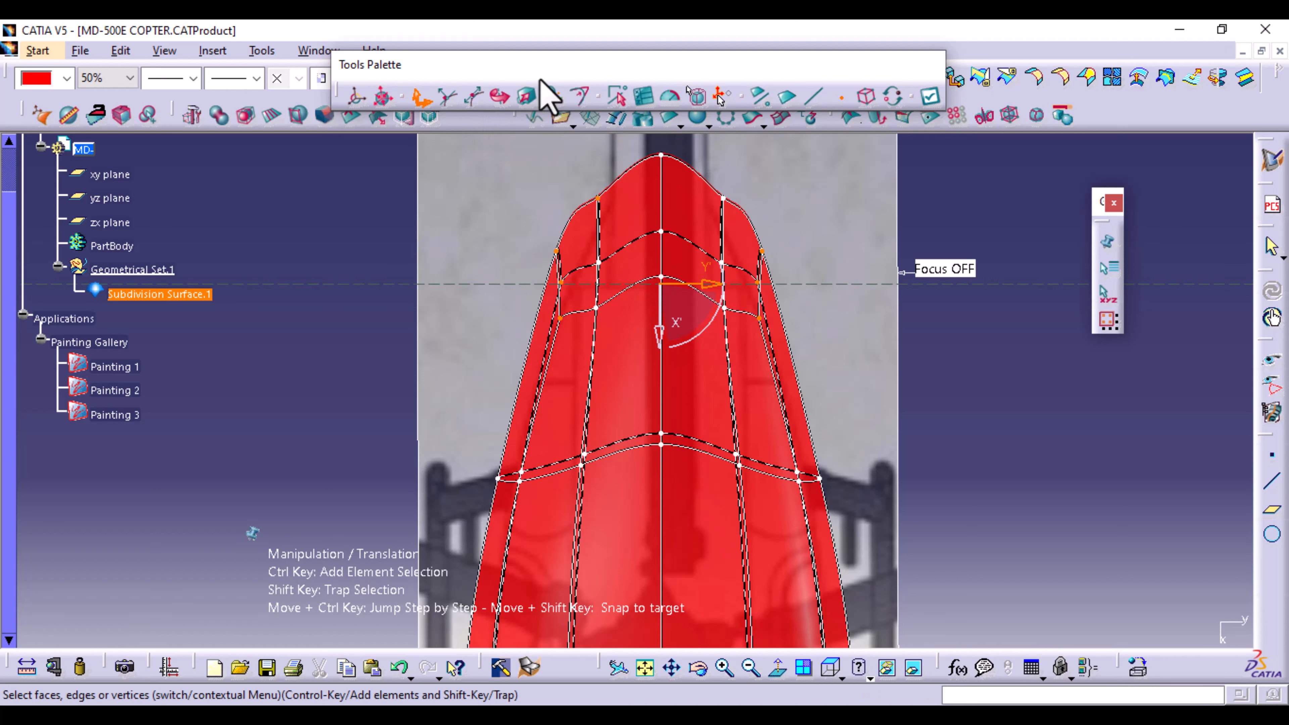
{"action": "left_click", "coordinate": [526, 95]}
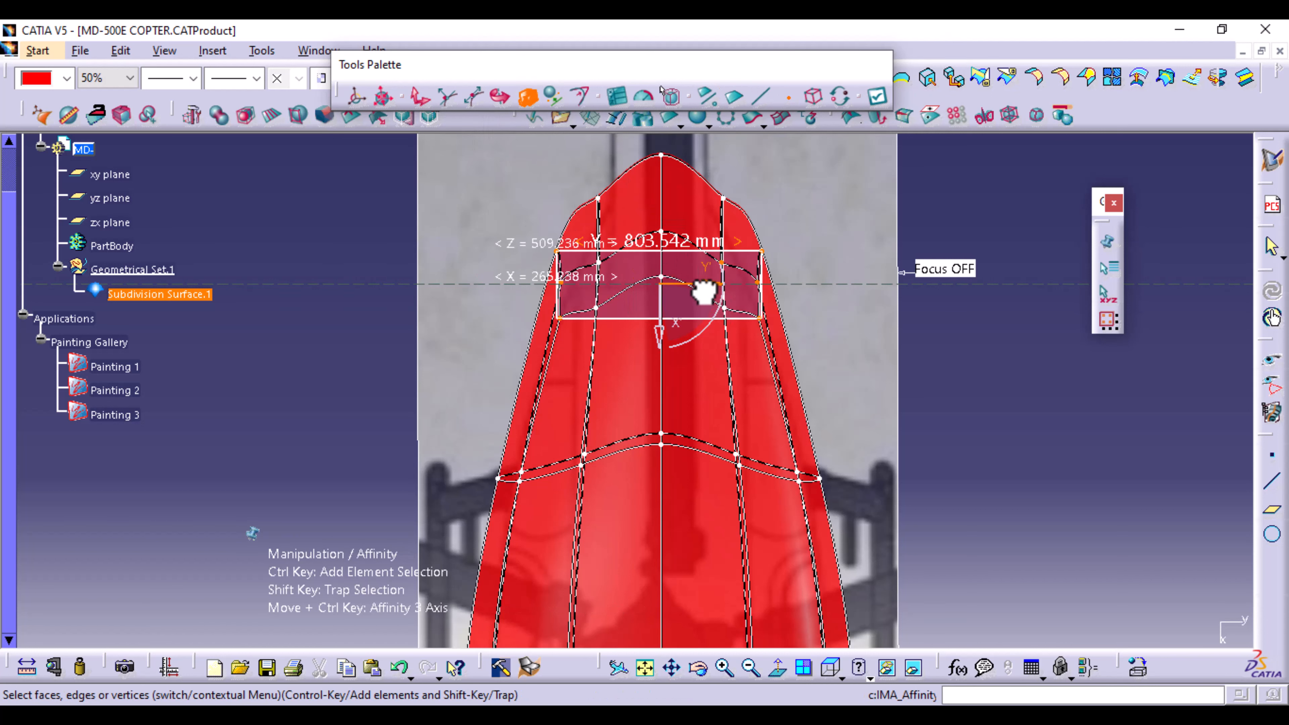
{"action": "left_click_drag", "start_coordinate": [704, 292], "coordinate": [694, 297]}
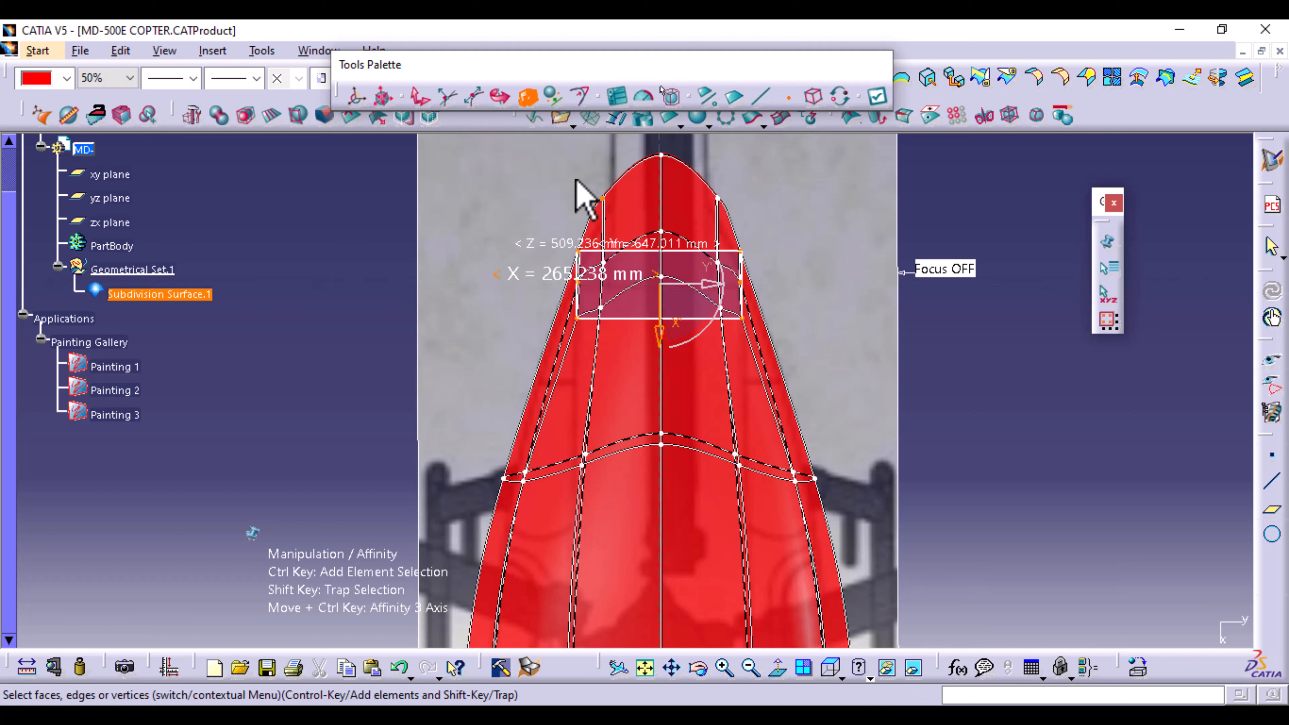
Narrow the two outline vertices beside the tail tip along Y with Affinity, translate them rearward along X, and exit the surface editing.
{"action": "left_click_drag", "start_coordinate": [575, 179], "coordinate": [671, 247], "text": "shift"}
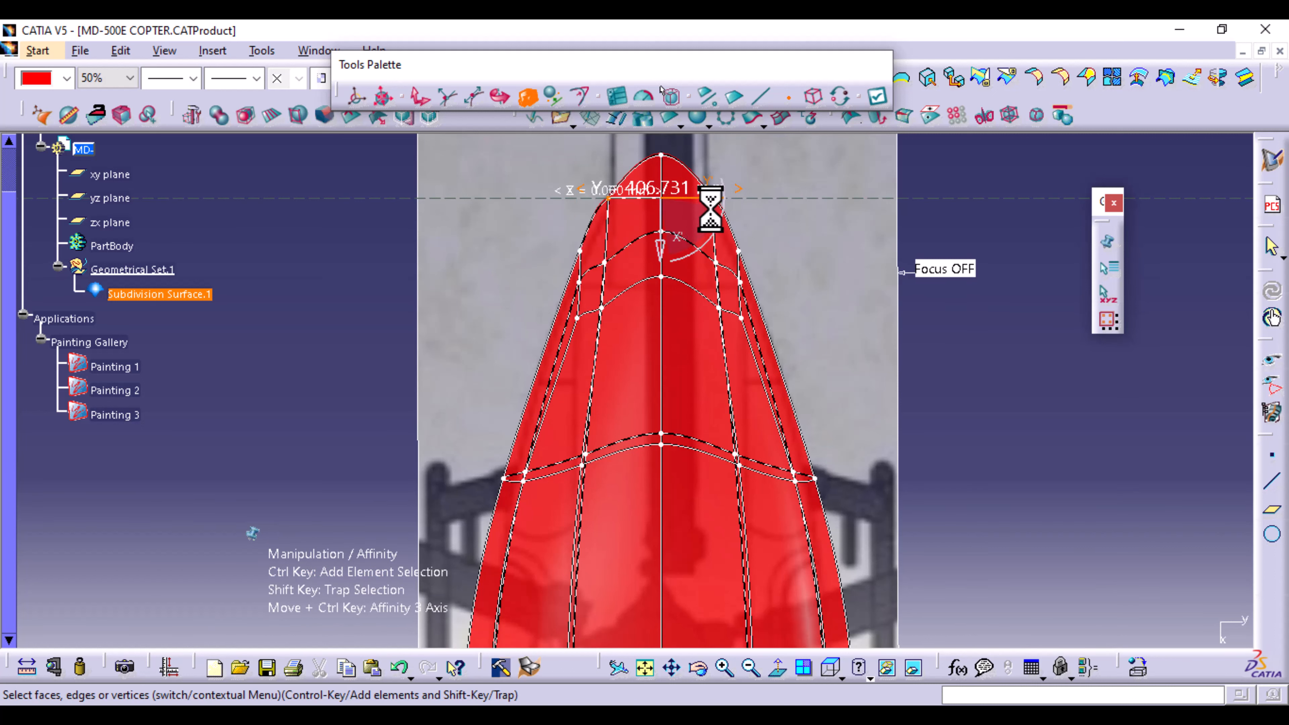
{"action": "mouse_move", "coordinate": [714, 200]}
{"action": "left_mouse_down"}
{"action": "mouse_move", "coordinate": [690, 207]}
{"action": "mouse_move", "coordinate": [712, 212]}
{"action": "left_mouse_up"}
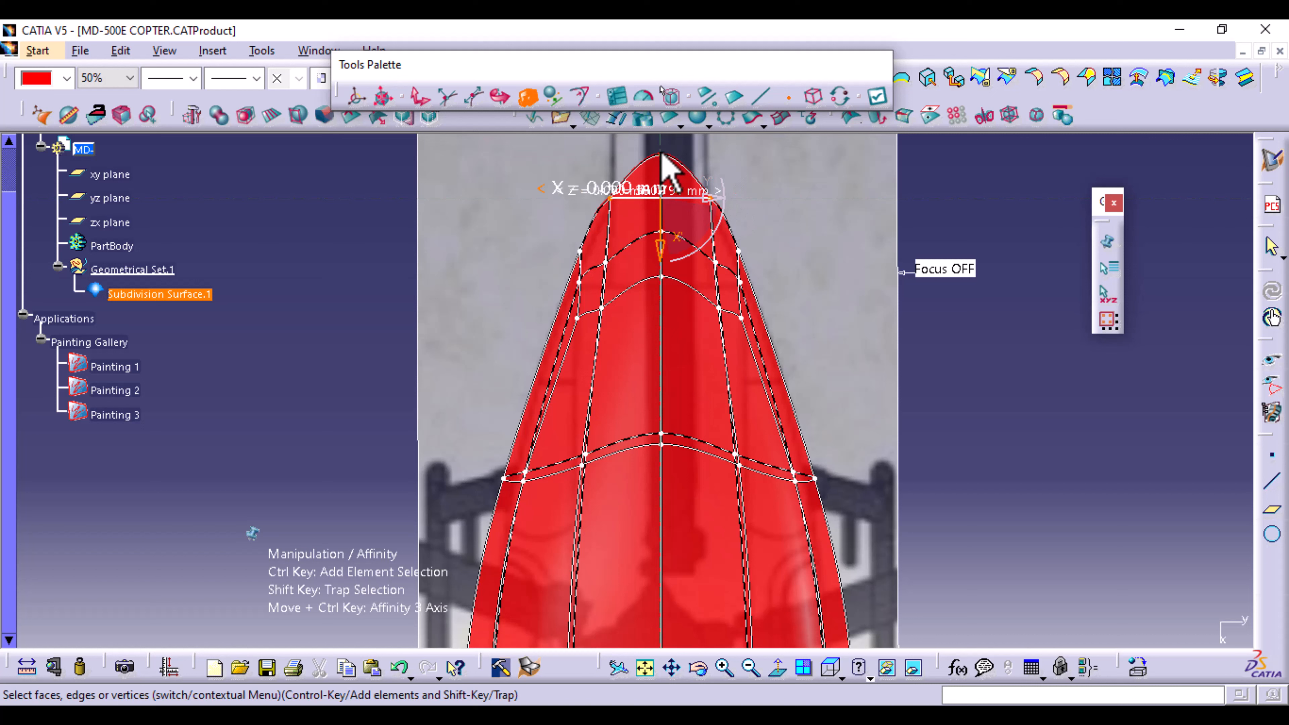
{"action": "left_click", "coordinate": [420, 97]}
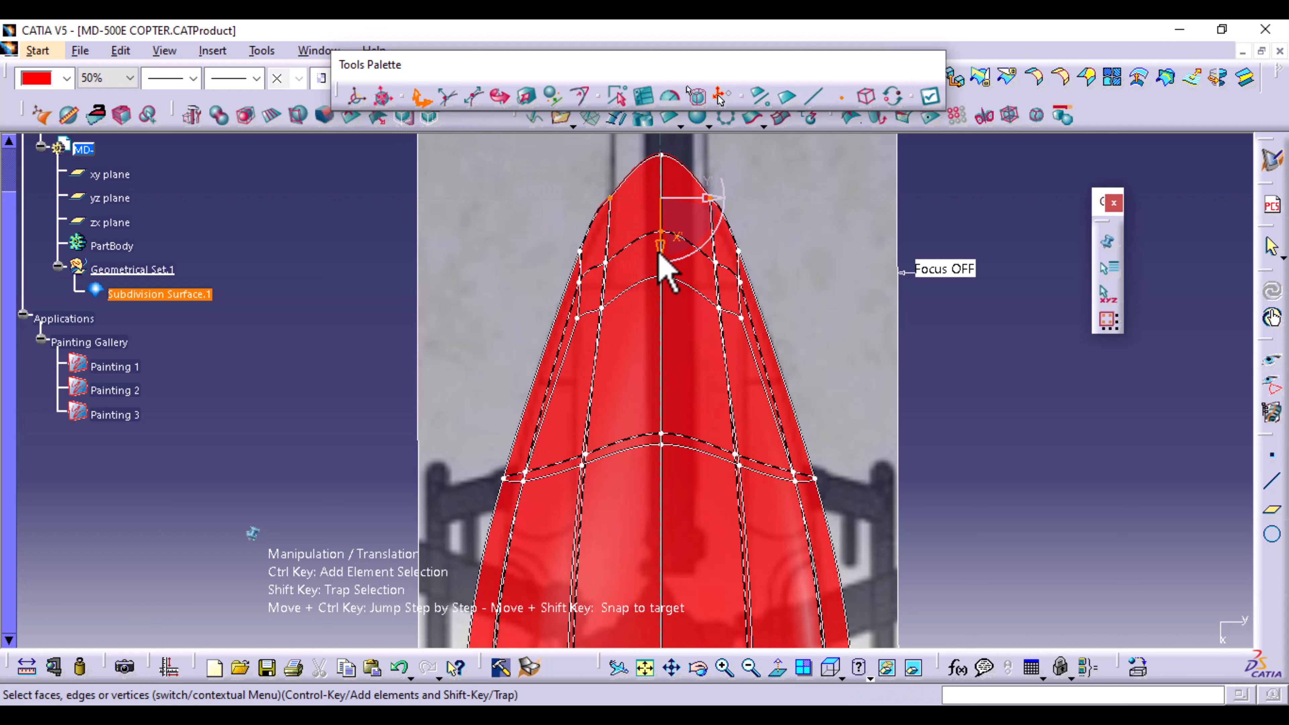
{"action": "left_click_drag", "start_coordinate": [659, 252], "coordinate": [657, 147]}
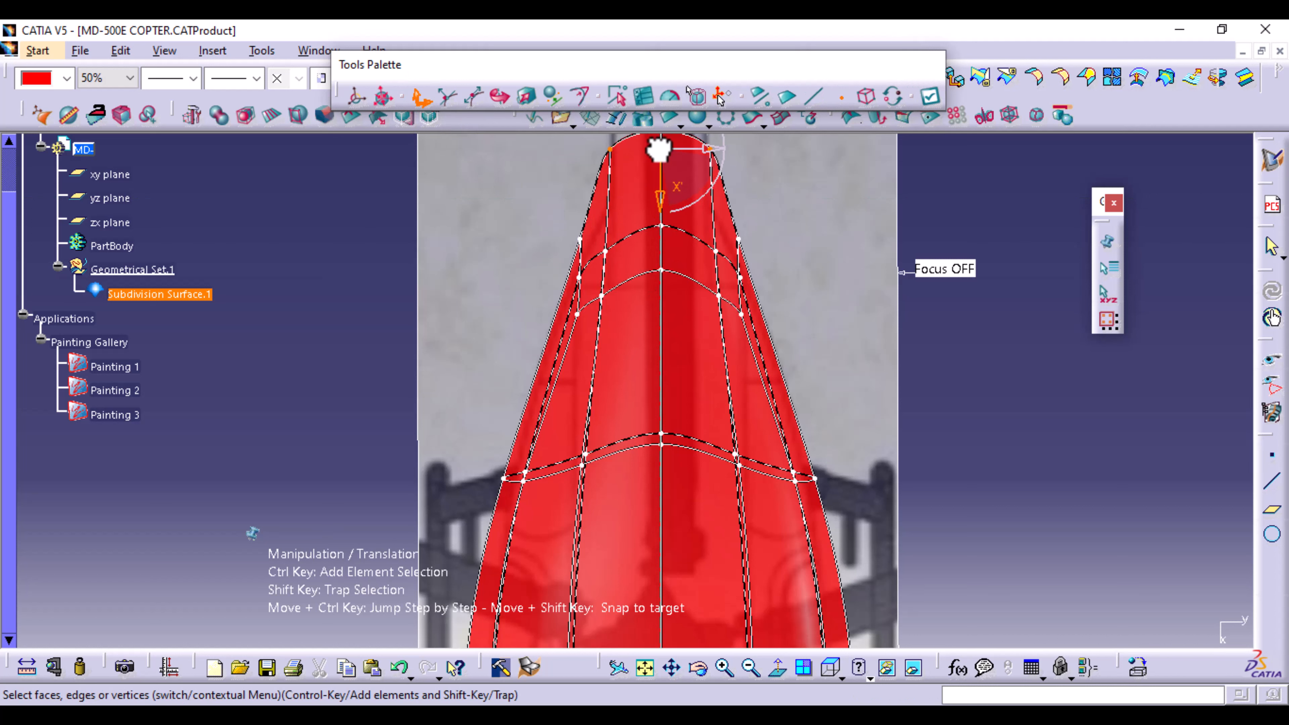
{"action": "left_click", "coordinate": [858, 256]}
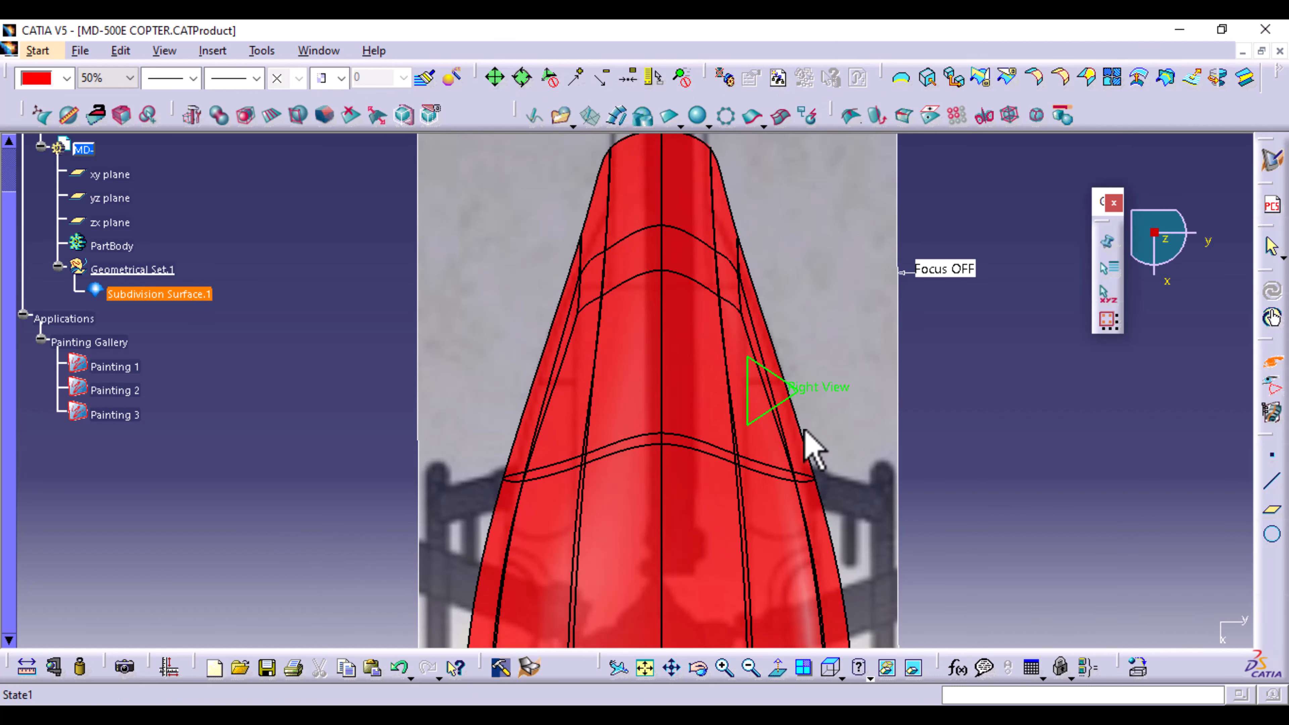
In the right side view, translate the fuselage's rear tip vertices forward along X to match the side blueprint, and apply the edits.
{"action": "double_click", "coordinate": [799, 394]}
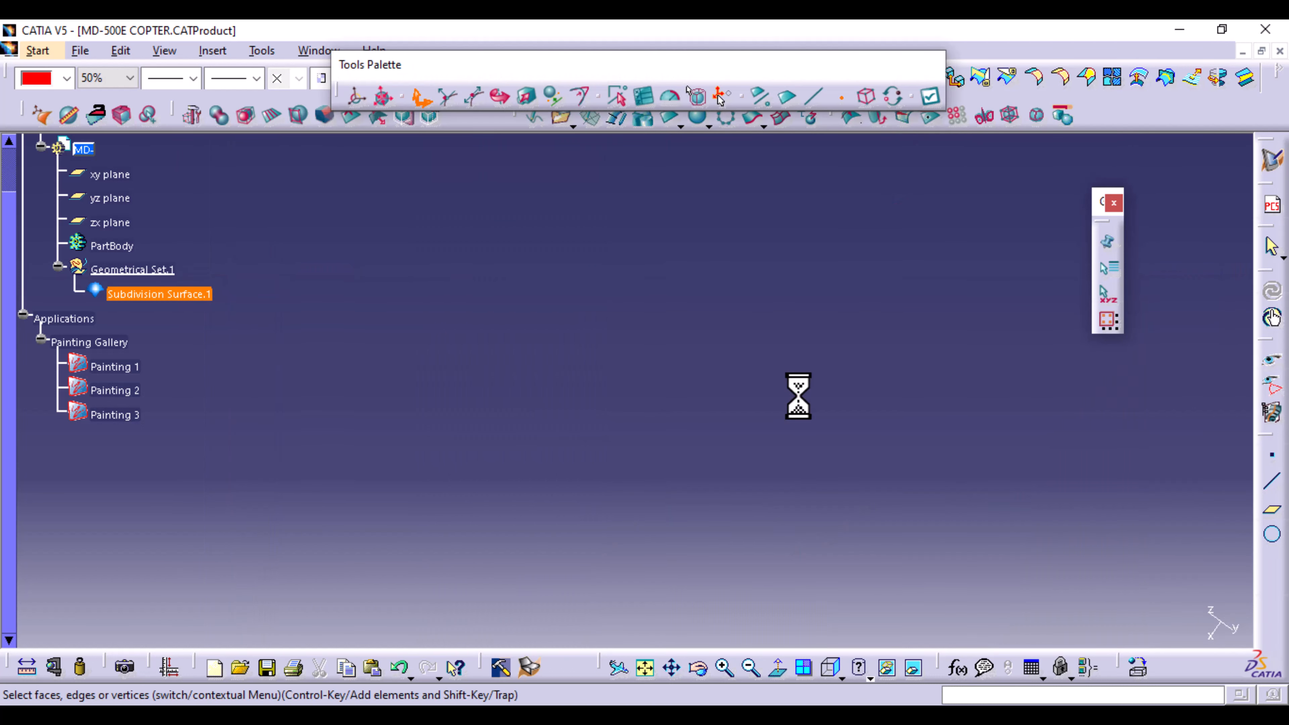
{"action": "left_click", "coordinate": [644, 666]}
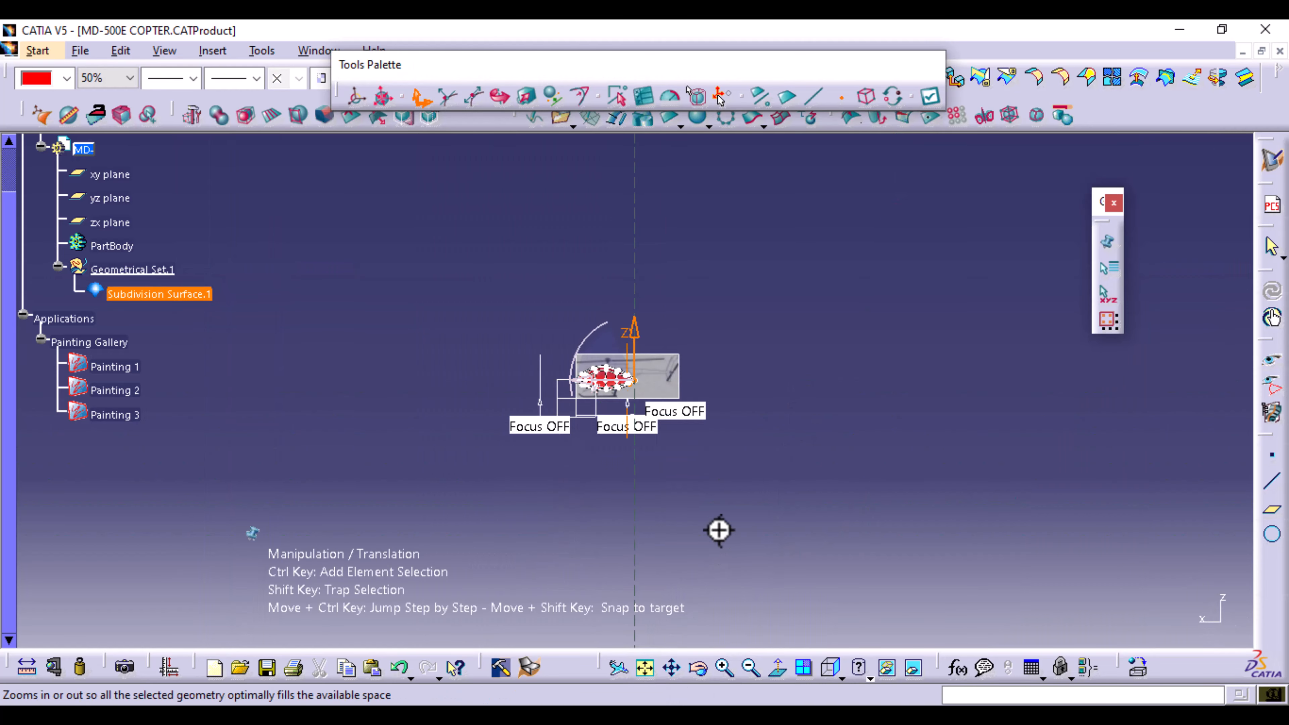
{"action": "middle_click_drag", "start_coordinate": [719, 527], "coordinate": [723, 183]}
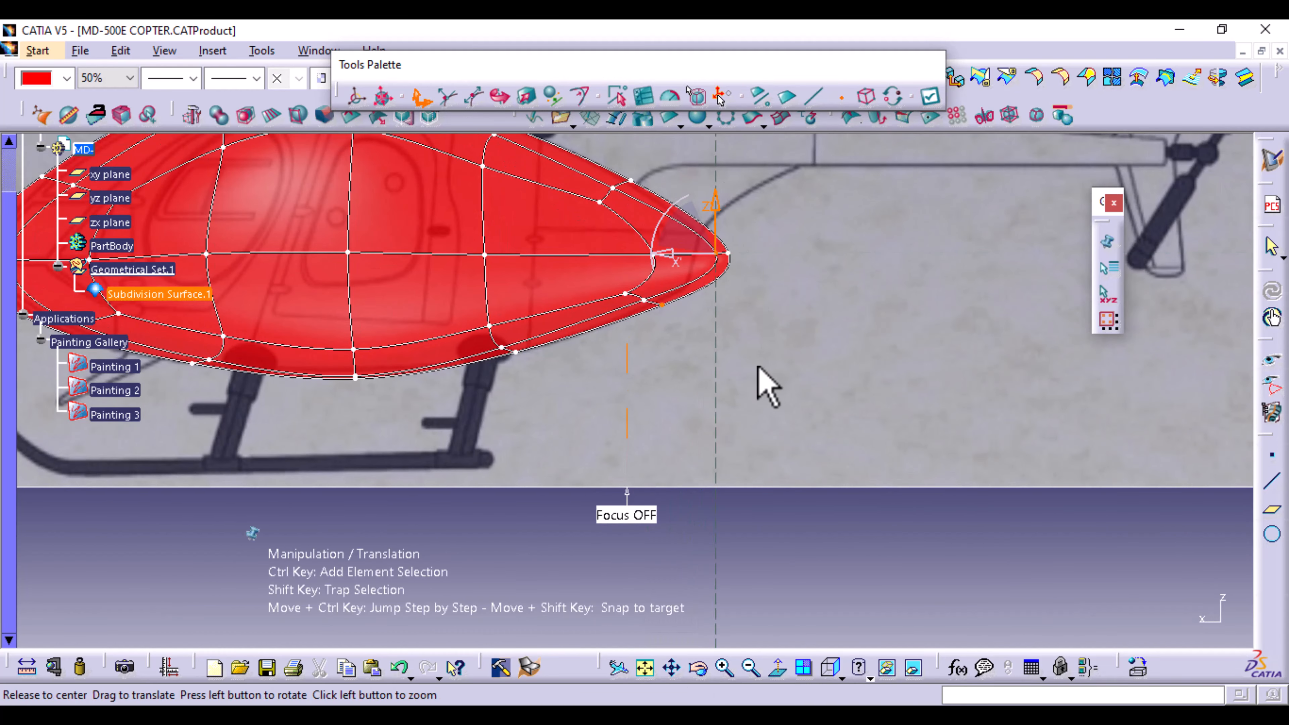
{"action": "middle_click_drag", "start_coordinate": [756, 383], "coordinate": [709, 377]}
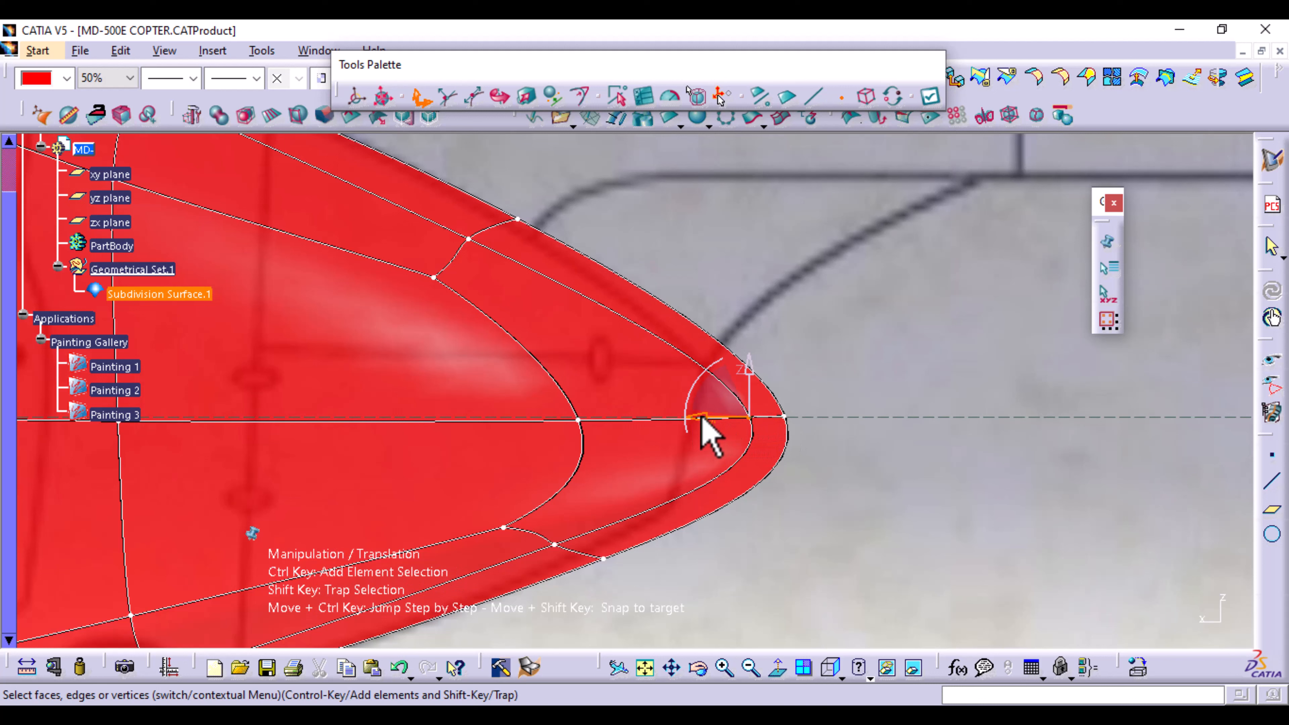
{"action": "left_click_drag", "start_coordinate": [701, 417], "coordinate": [720, 425]}
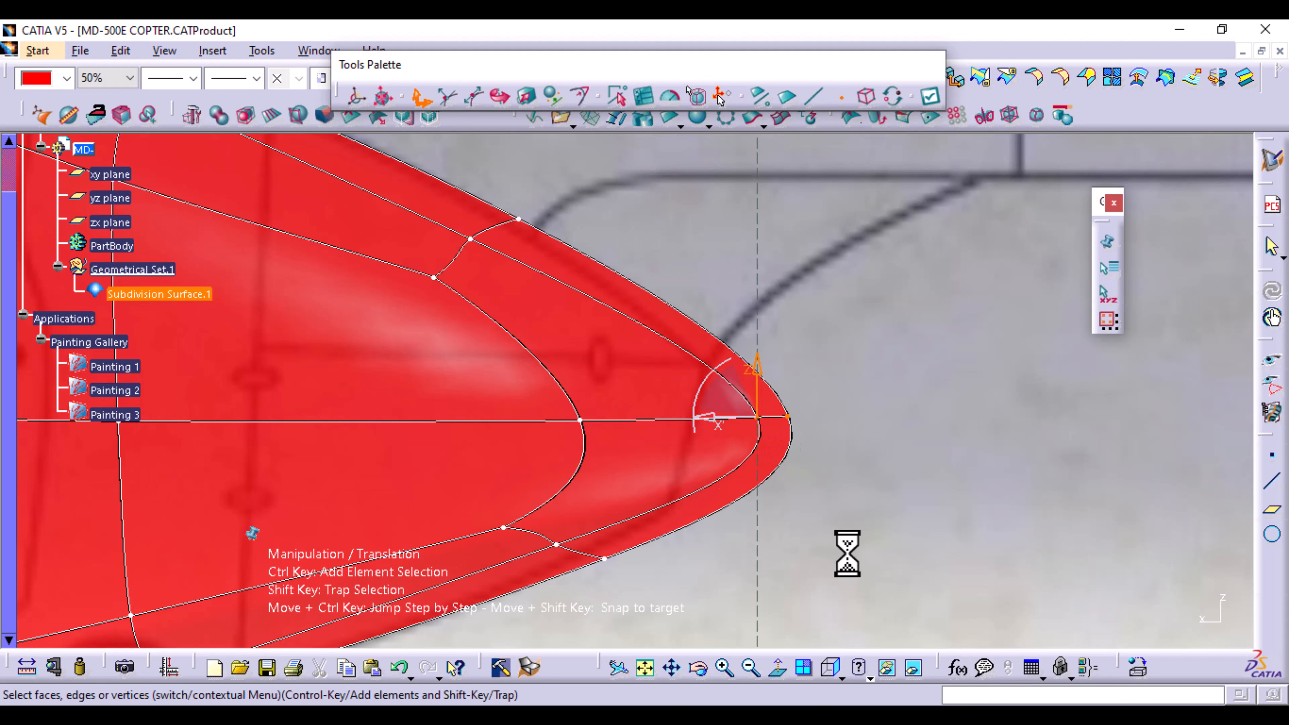
{"action": "left_click", "coordinate": [931, 96]}
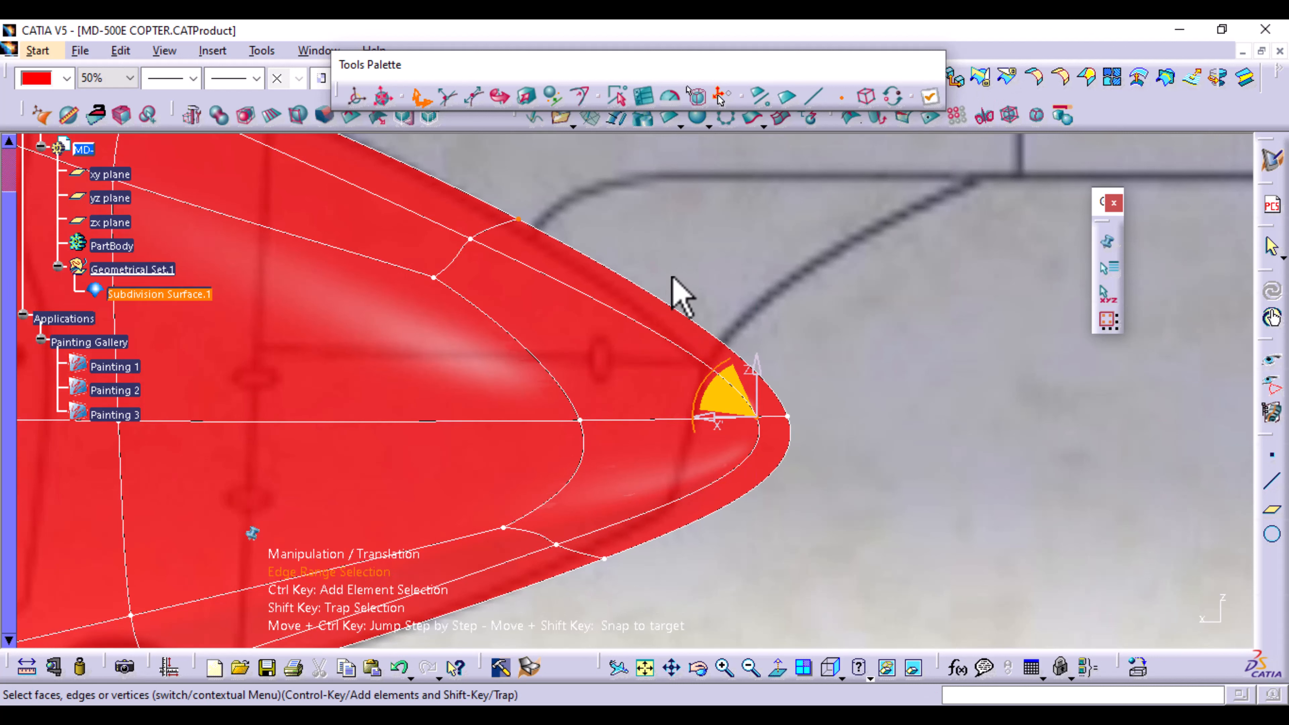
{"action": "left_click_drag", "start_coordinate": [661, 260], "coordinate": [817, 544]}
{"action": "left_click_drag", "start_coordinate": [725, 414], "coordinate": [567, 441]}
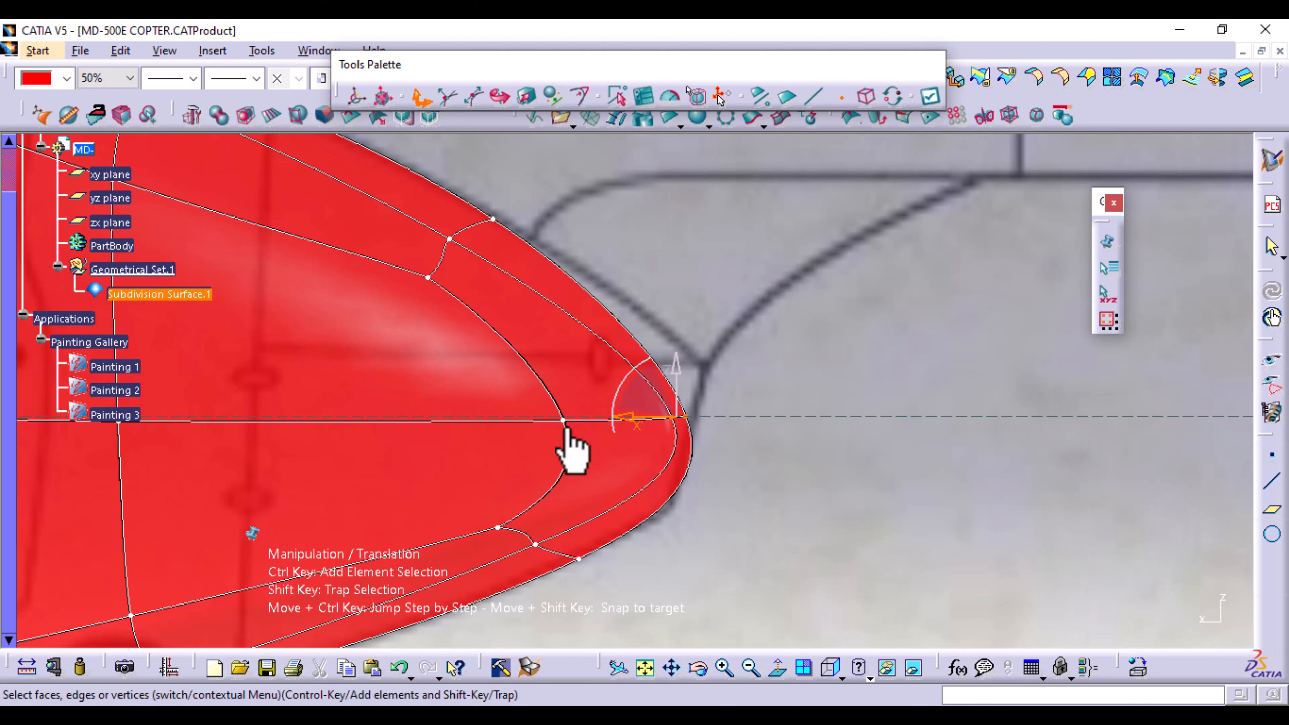
{"action": "left_click", "coordinate": [932, 97]}
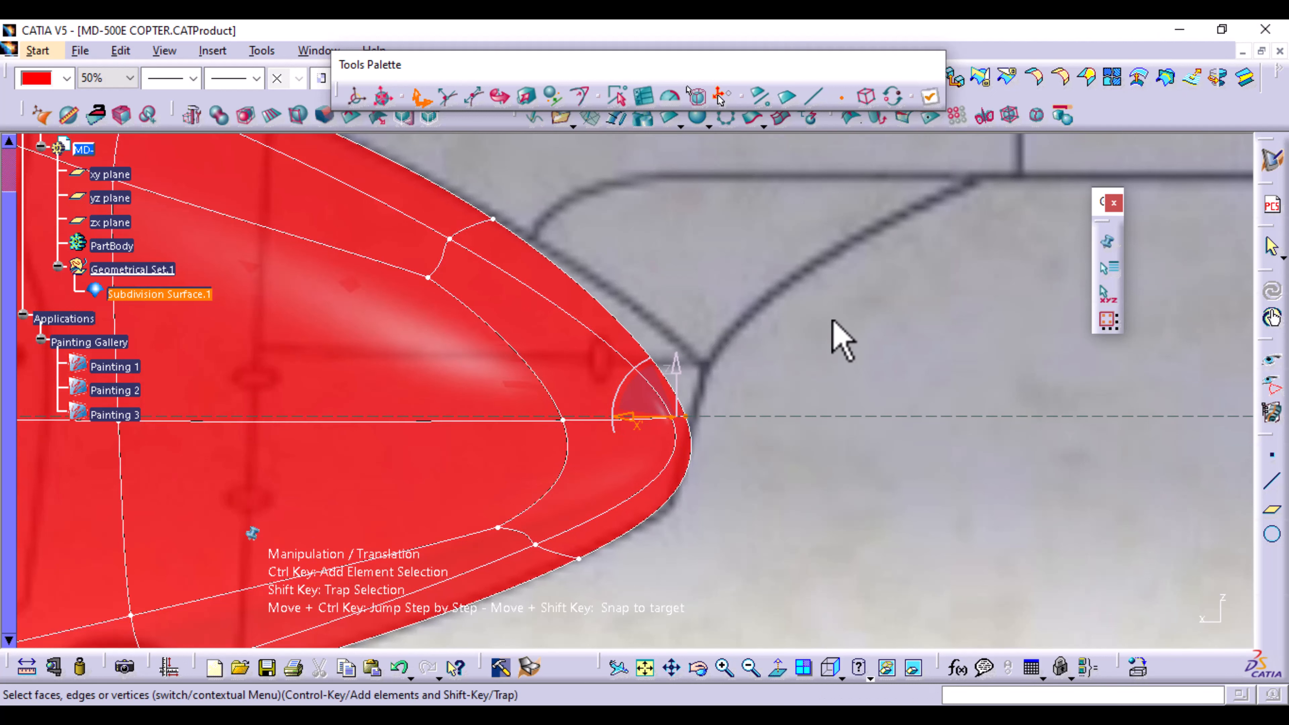
In the right side view, reopen the subdivision surface for editing and trap-select the vertices of the fuselage's rear end.
{"action": "middle_click_drag", "start_coordinate": [832, 321], "coordinate": [798, 426]}
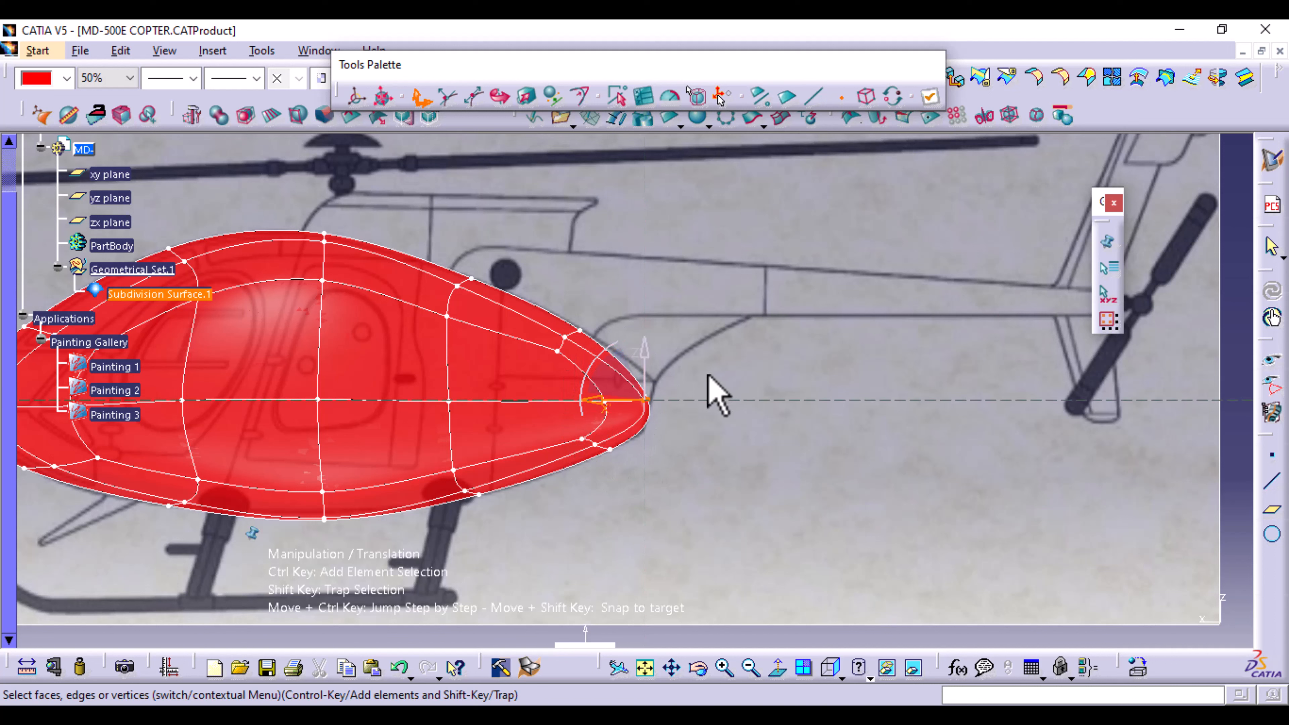
{"action": "left_click", "coordinate": [744, 330]}
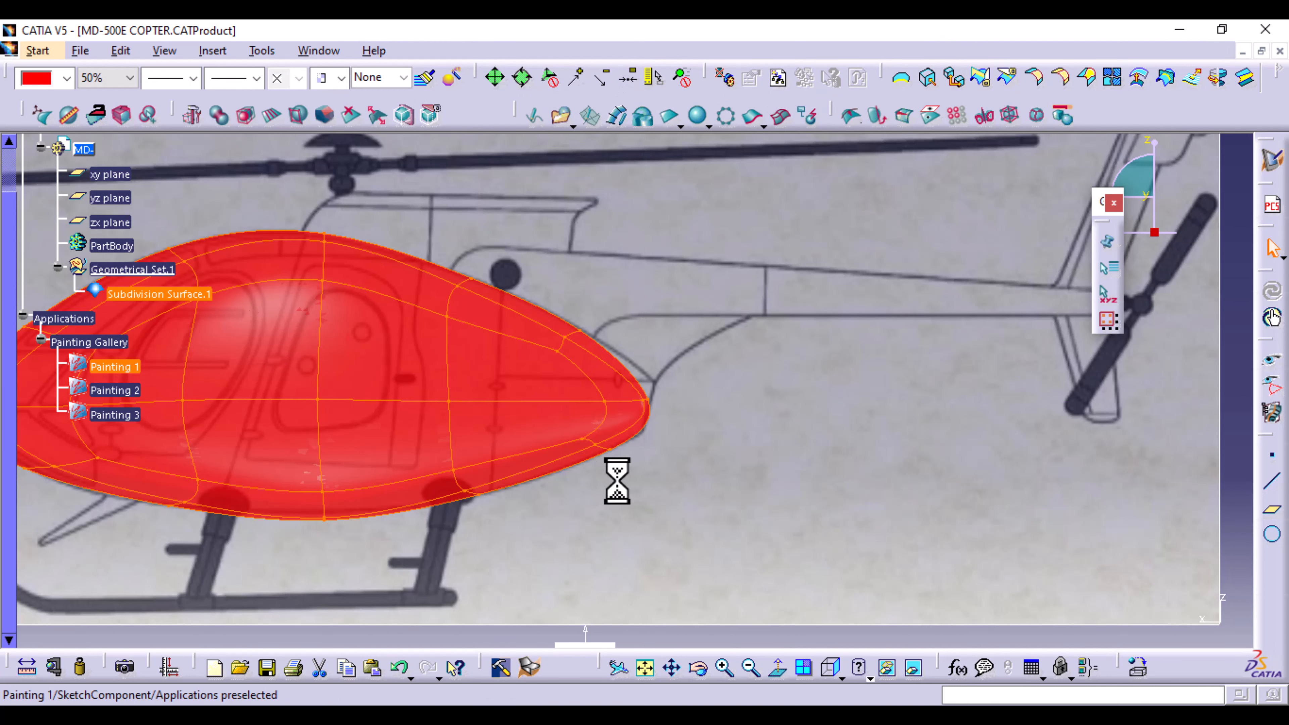
{"action": "left_click", "coordinate": [654, 375]}
{"action": "middle_click_drag", "start_coordinate": [826, 423], "coordinate": [776, 457]}
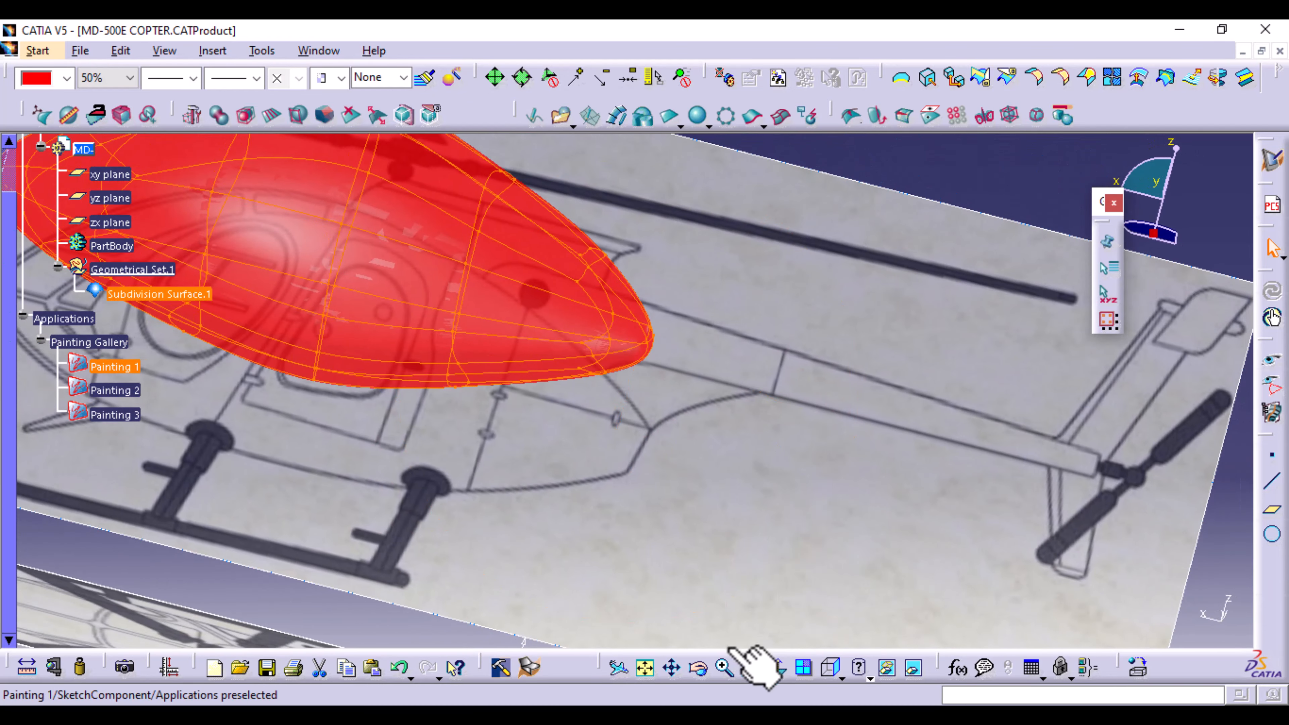
{"action": "left_click", "coordinate": [826, 663]}
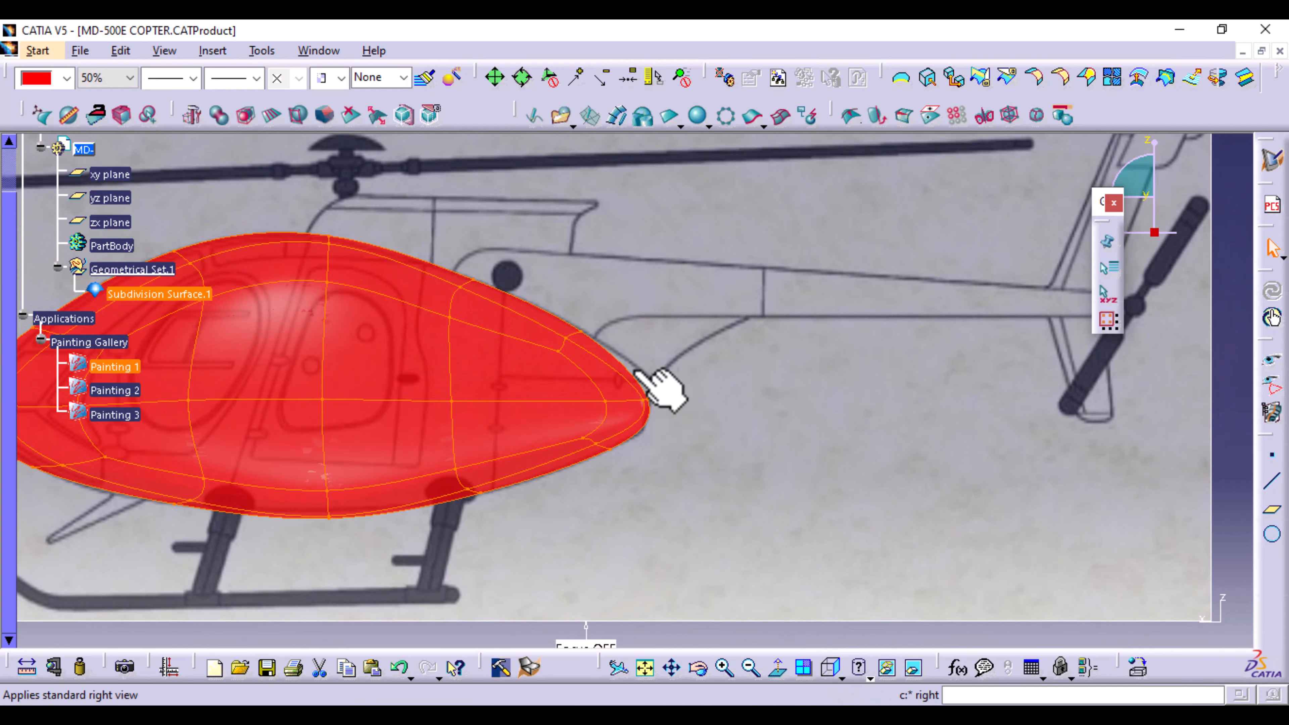
{"action": "double_click", "coordinate": [197, 294]}
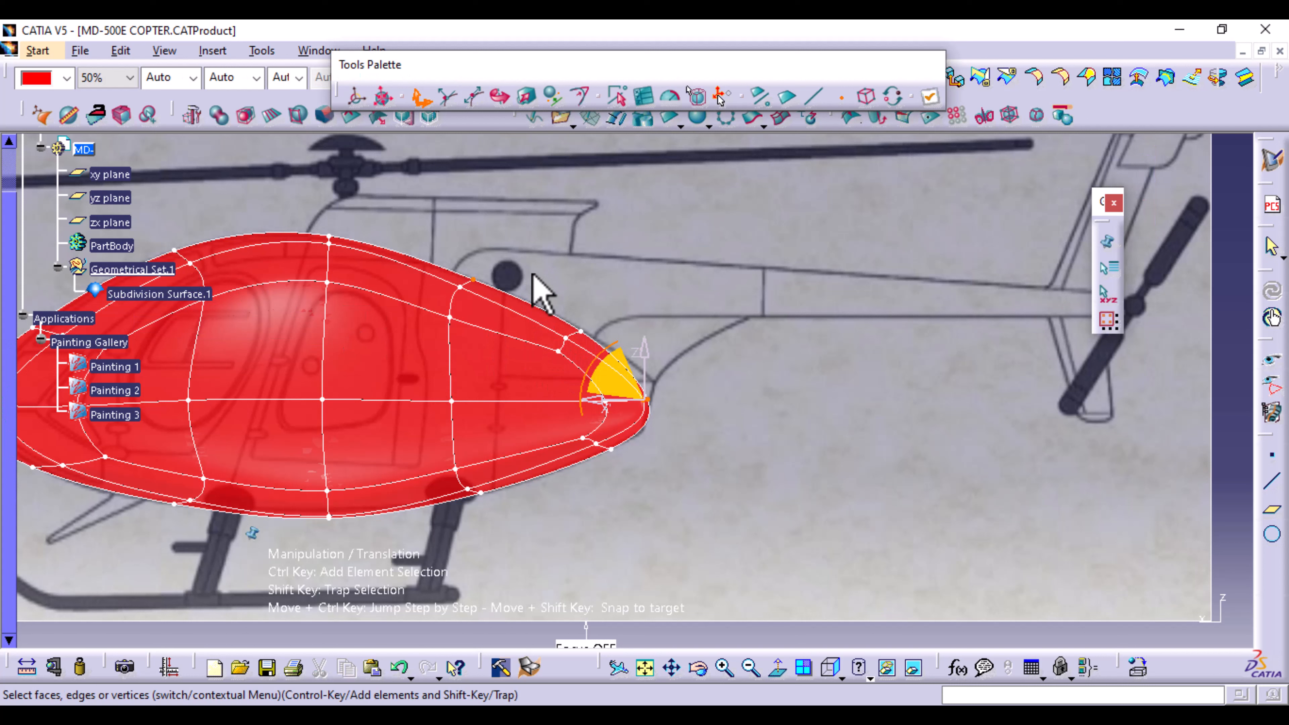
{"action": "left_click_drag", "start_coordinate": [533, 275], "coordinate": [681, 520], "text": "shift"}
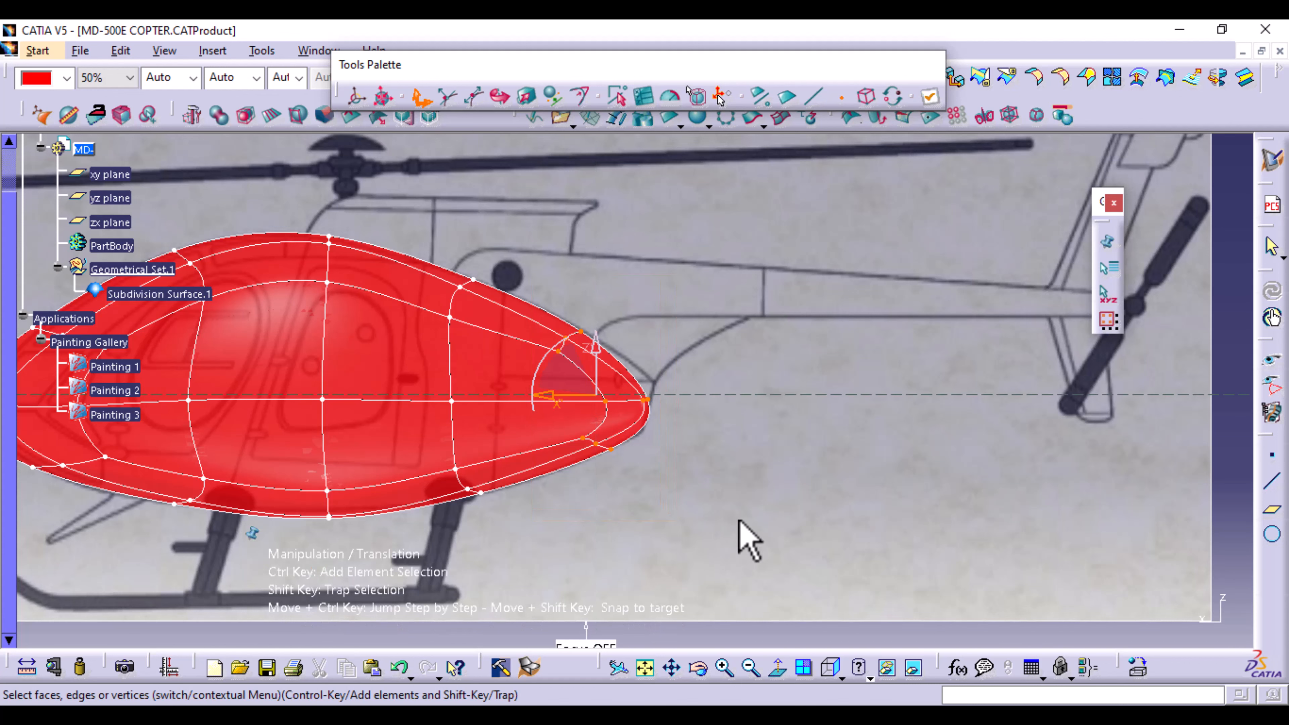
Move the manipulation robot onto the outermost tail tip vertex and turn on automatic apply.
{"action": "middle_click_drag", "start_coordinate": [743, 538], "coordinate": [734, 345]}
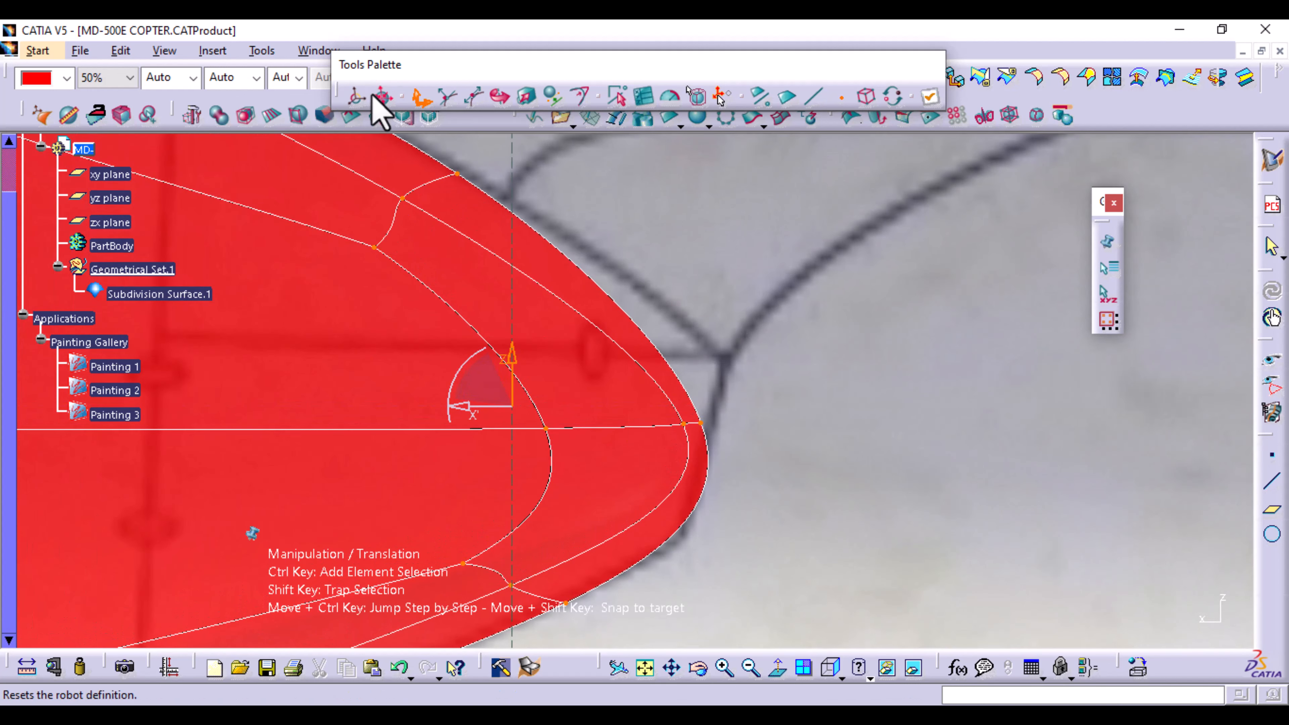
{"action": "left_click", "coordinate": [357, 98]}
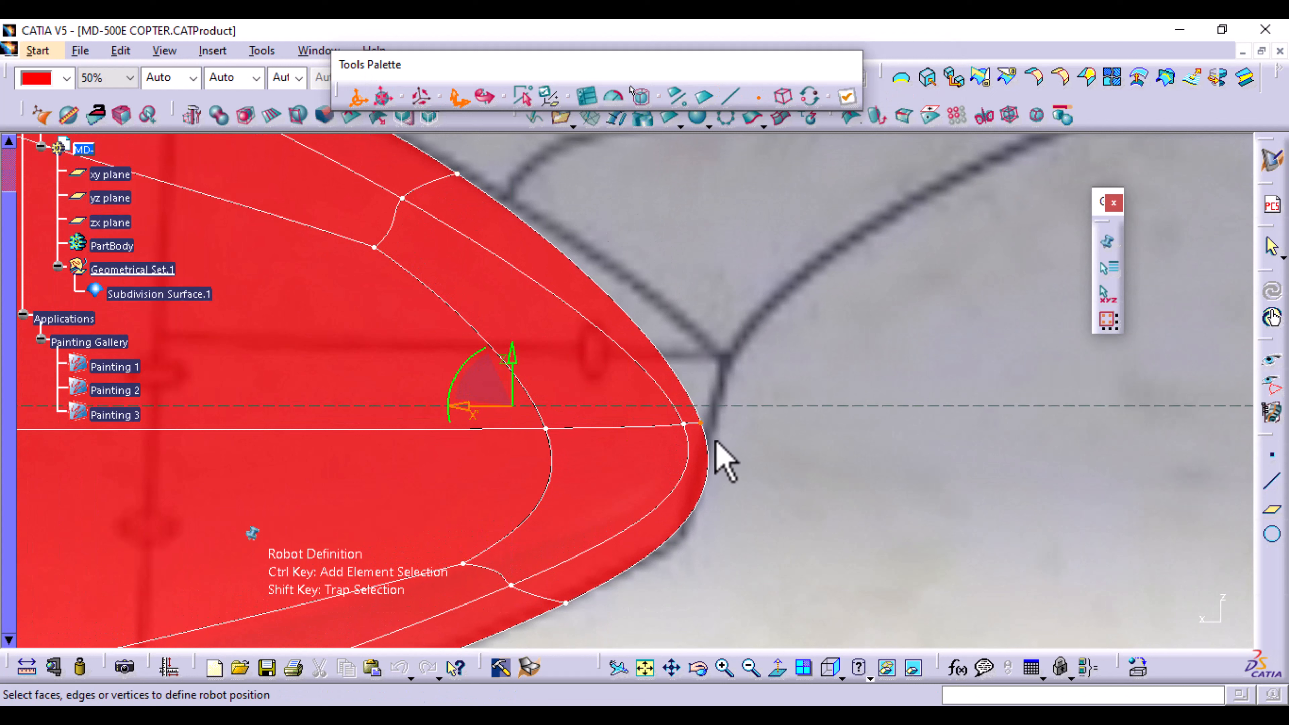
{"action": "left_click", "coordinate": [702, 424]}
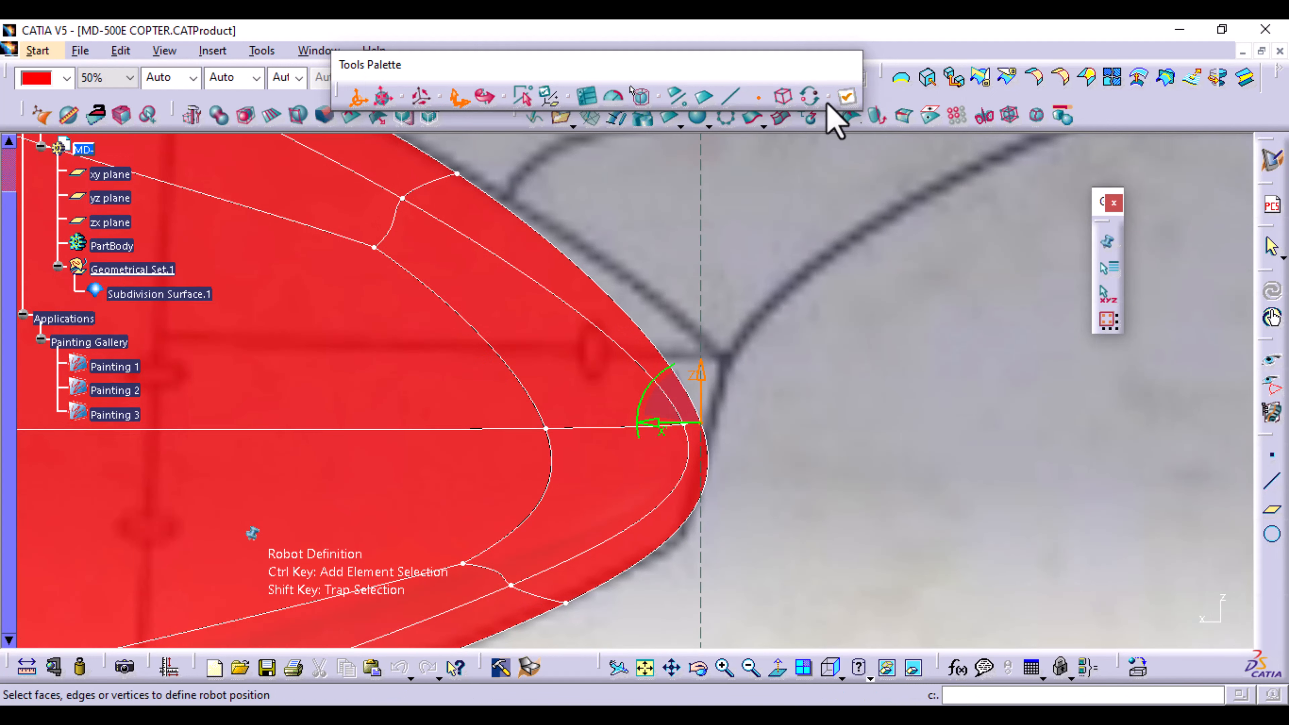
{"action": "left_click", "coordinate": [847, 96]}
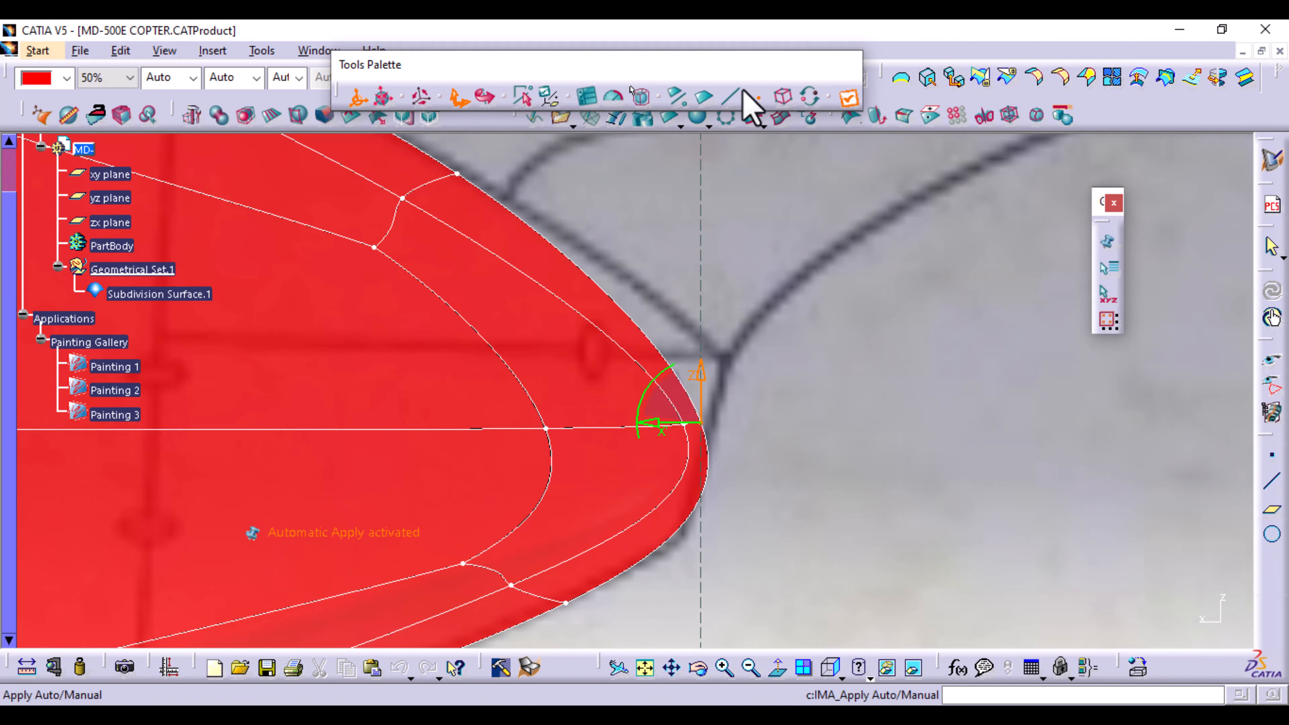
{"action": "left_click", "coordinate": [365, 104]}
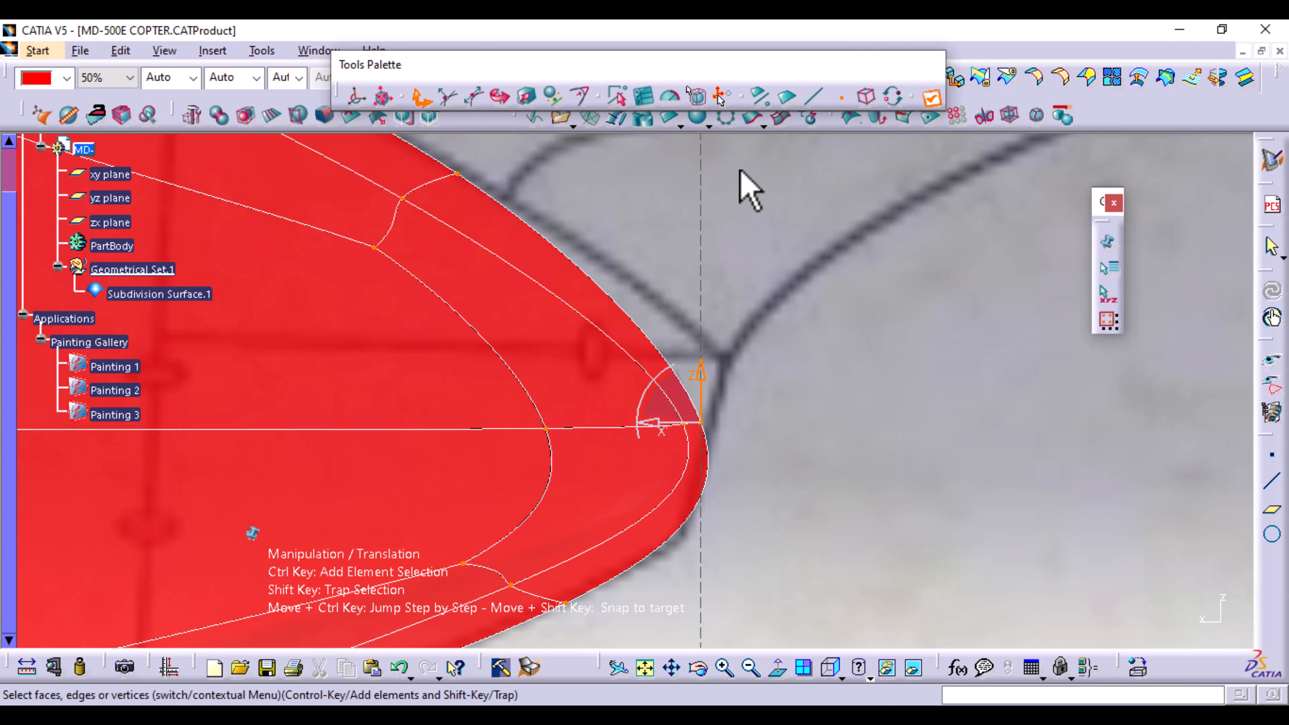
Flatten the selected rear vertices onto the plane perpendicular to X with Alignment on Plane, and switch back to manual apply.
{"action": "left_click", "coordinate": [556, 100]}
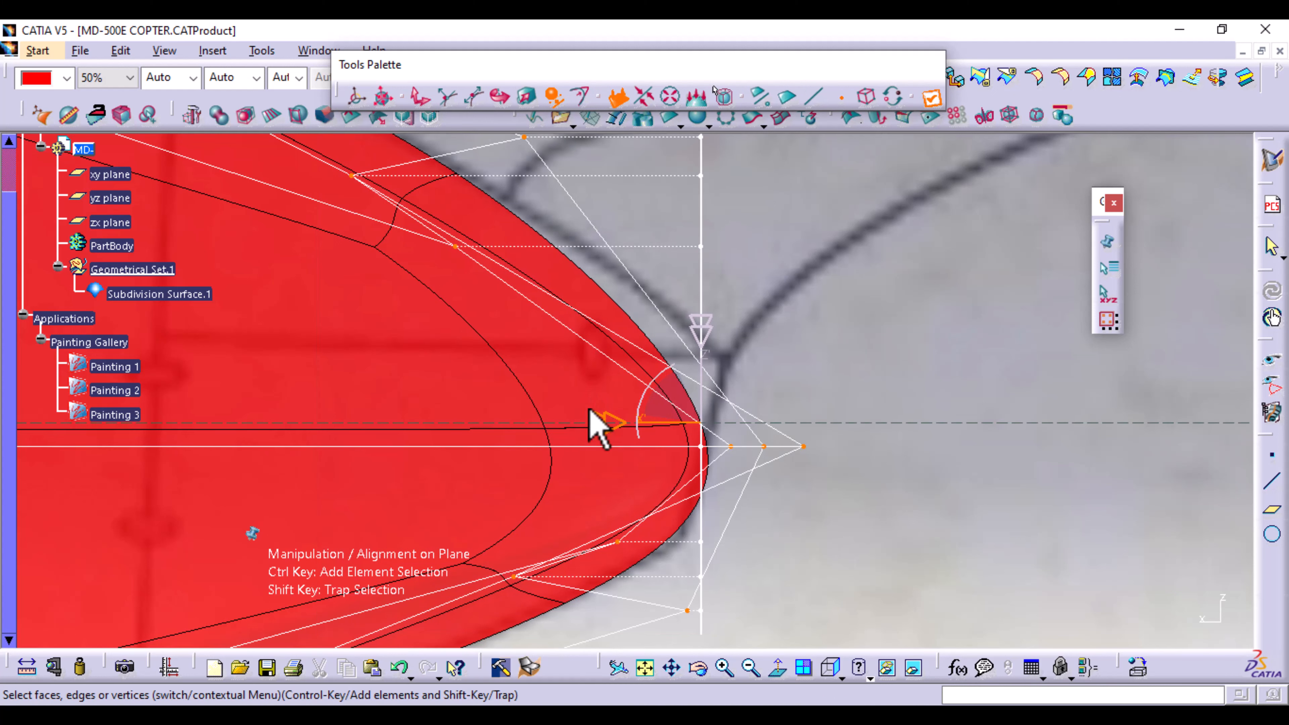
{"action": "left_click", "coordinate": [609, 424]}
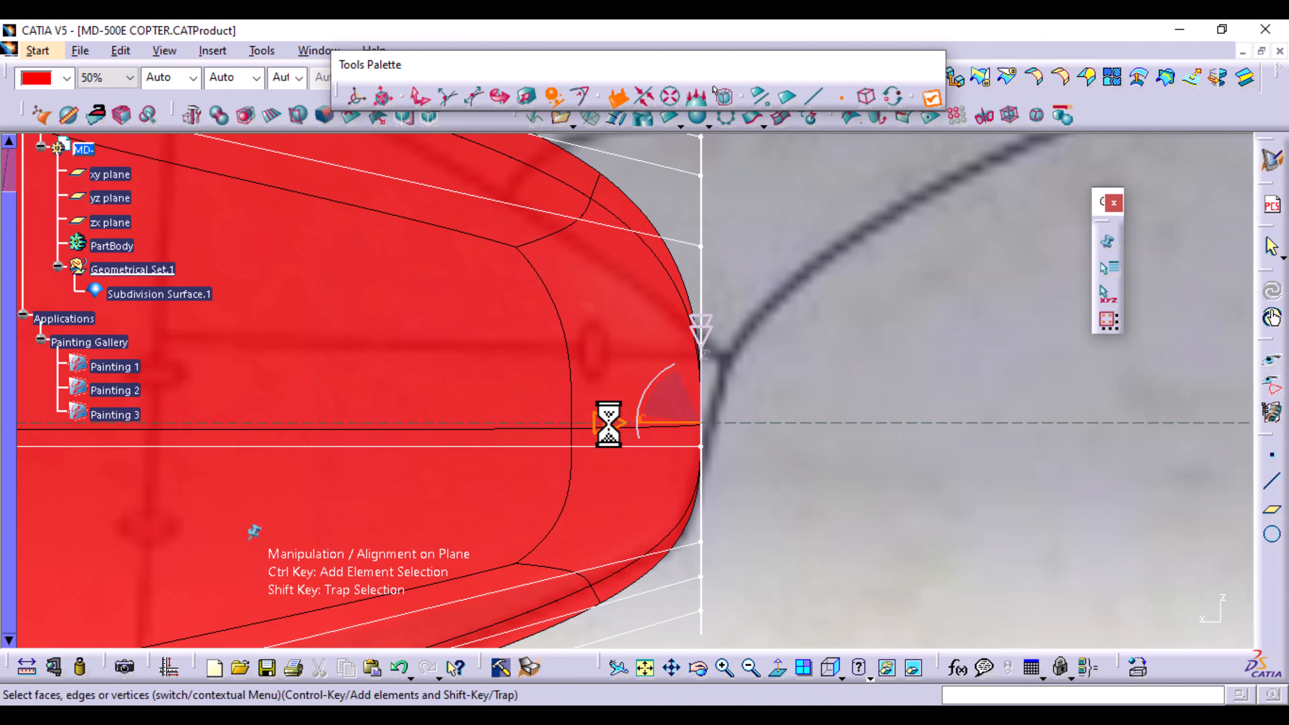
{"action": "middle_click_drag", "start_coordinate": [894, 305], "coordinate": [903, 448]}
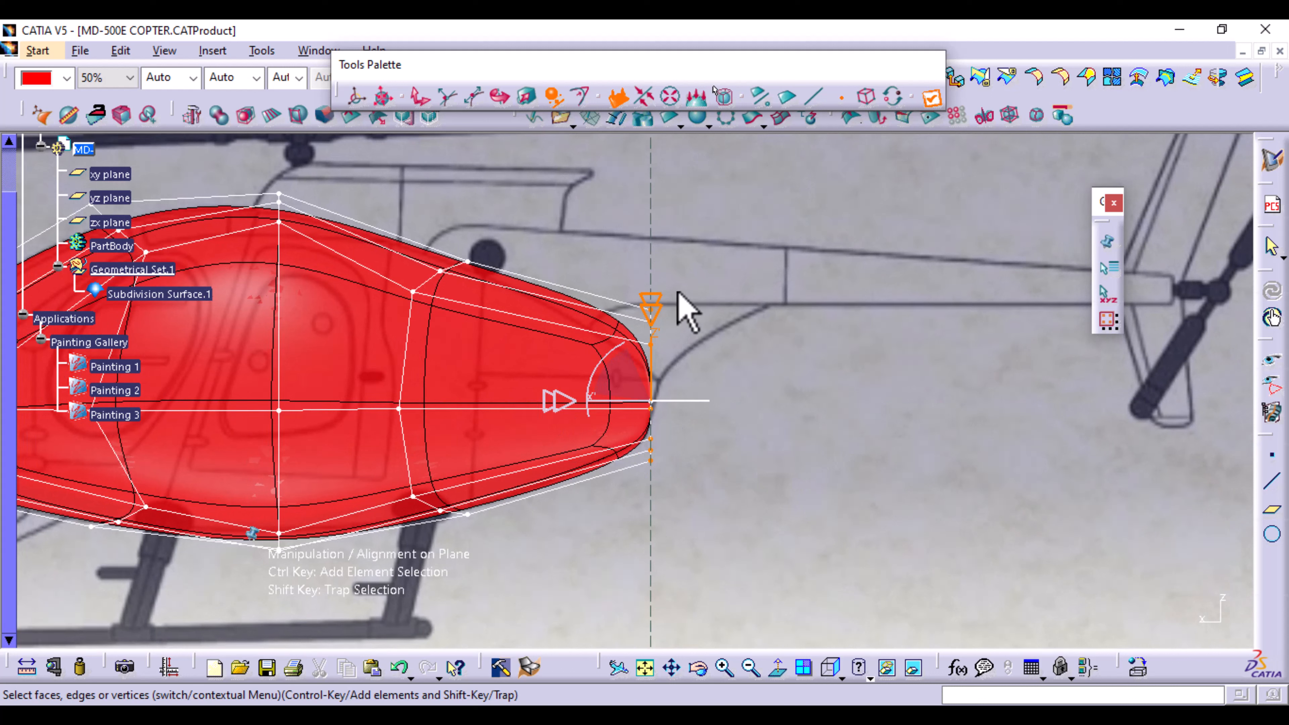
{"action": "left_click", "coordinate": [930, 97]}
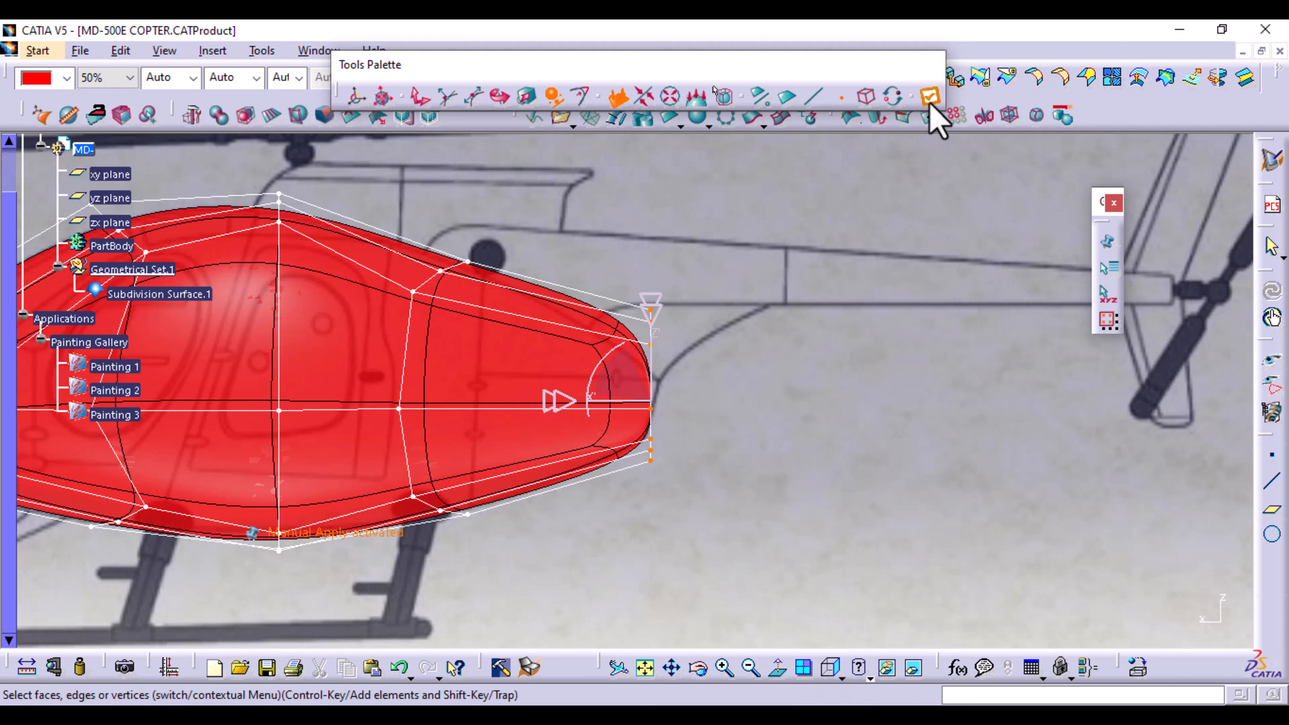
In the view along X, arrange the selected rear vertices on a circle in the YZ plane with Alignment on Circle, and exit the surface editing.
{"action": "left_click", "coordinate": [676, 98]}
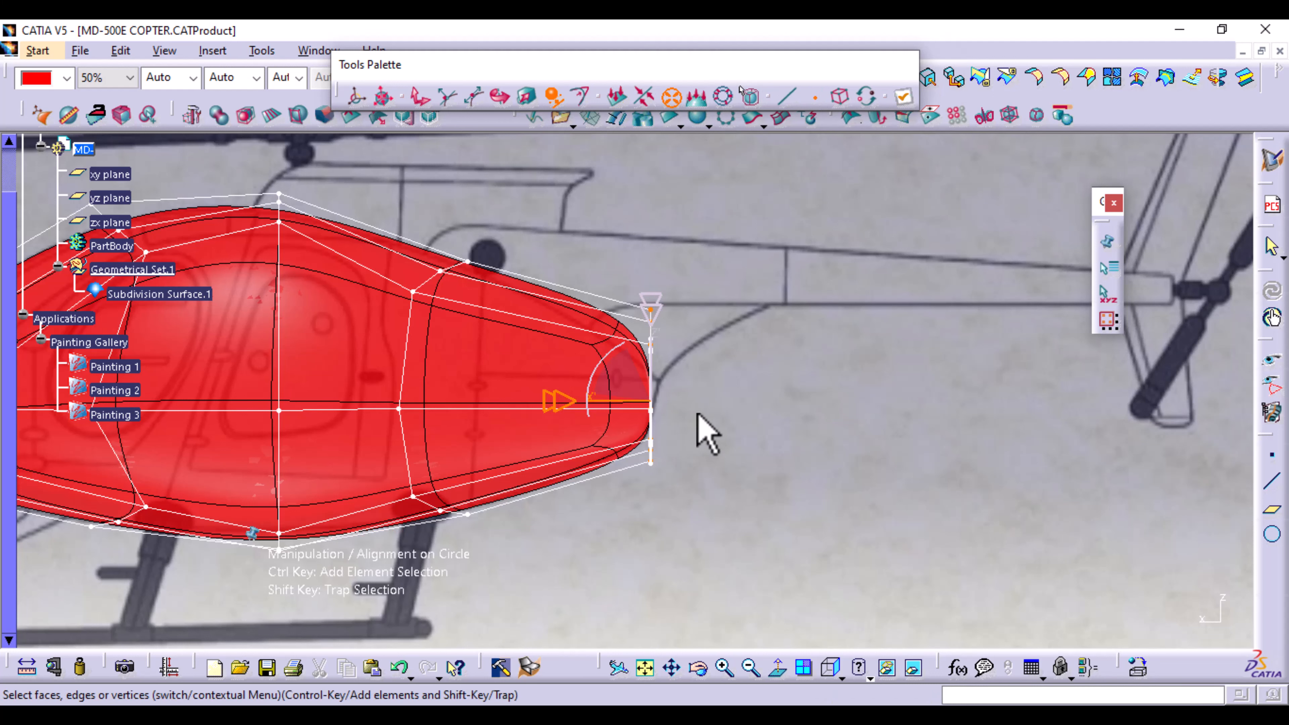
{"action": "key", "text": "Escape"}
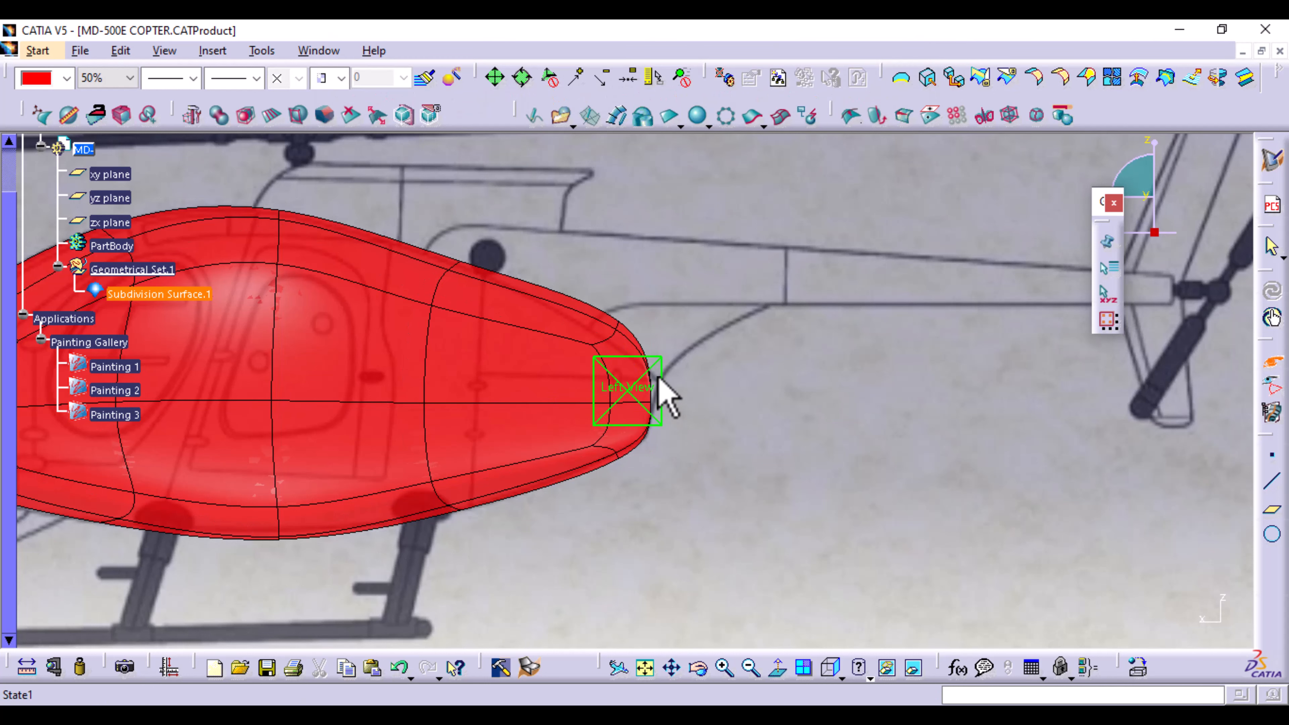
{"action": "left_click", "coordinate": [848, 380]}
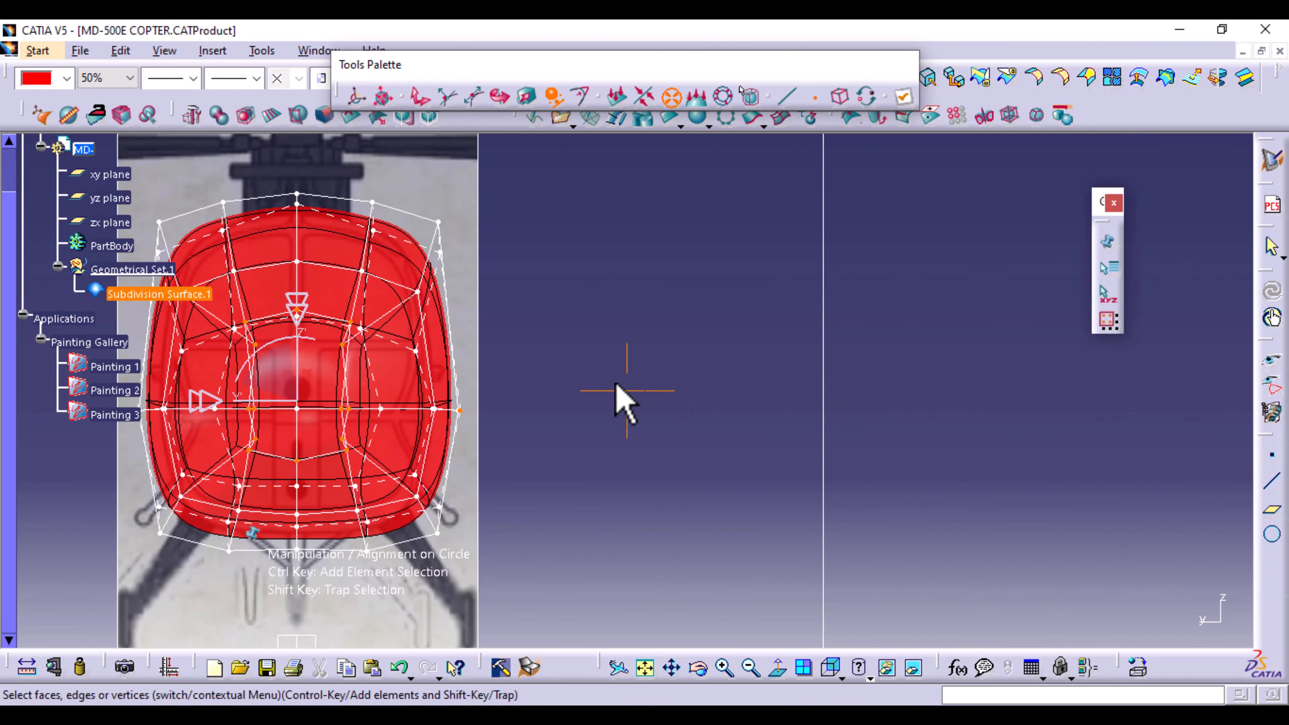
{"action": "middle_click_drag", "start_coordinate": [615, 384], "coordinate": [869, 323]}
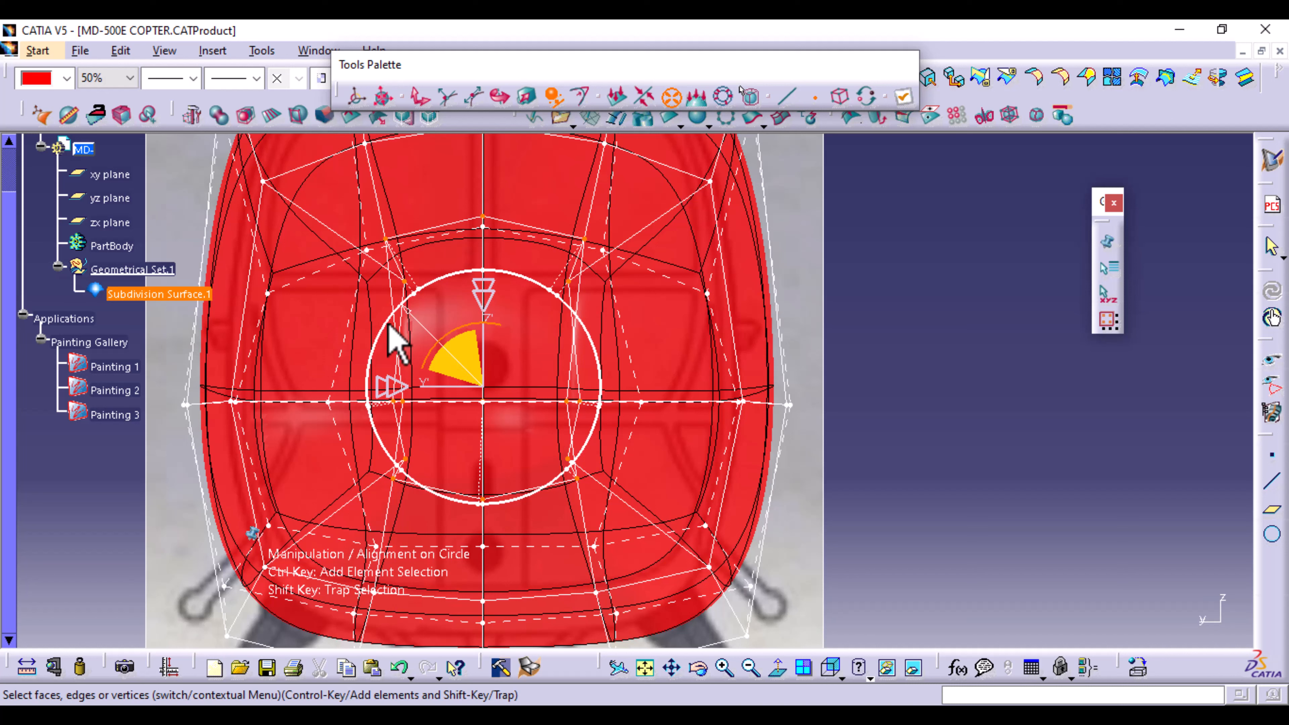
{"action": "left_click", "coordinate": [397, 336]}
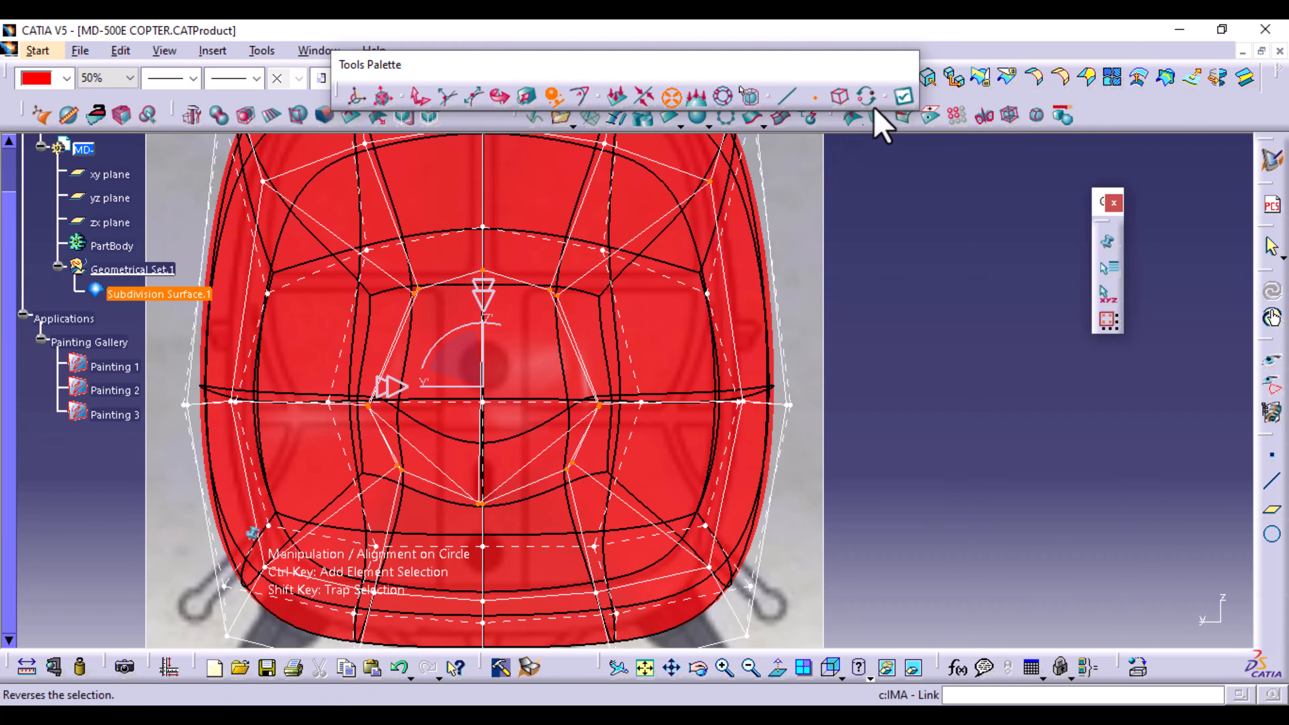
{"action": "left_click", "coordinate": [904, 96]}
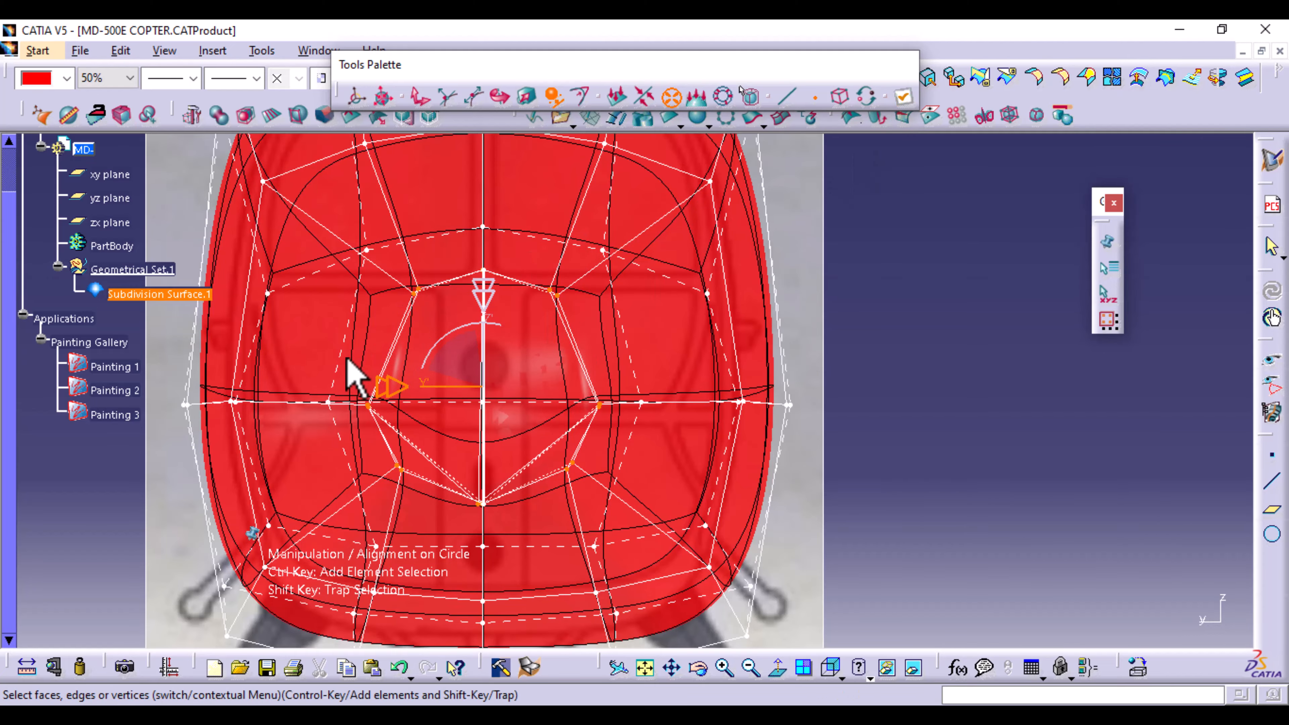
{"action": "mouse_move", "coordinate": [367, 356]}
{"action": "middle_mouse_down"}
{"action": "mouse_move", "coordinate": [458, 363]}
{"action": "mouse_move", "coordinate": [547, 403]}
{"action": "mouse_move", "coordinate": [555, 325]}
{"action": "mouse_move", "coordinate": [466, 374]}
{"action": "mouse_move", "coordinate": [536, 456]}
{"action": "mouse_move", "coordinate": [598, 397]}
{"action": "mouse_move", "coordinate": [619, 416]}
{"action": "middle_mouse_up"}
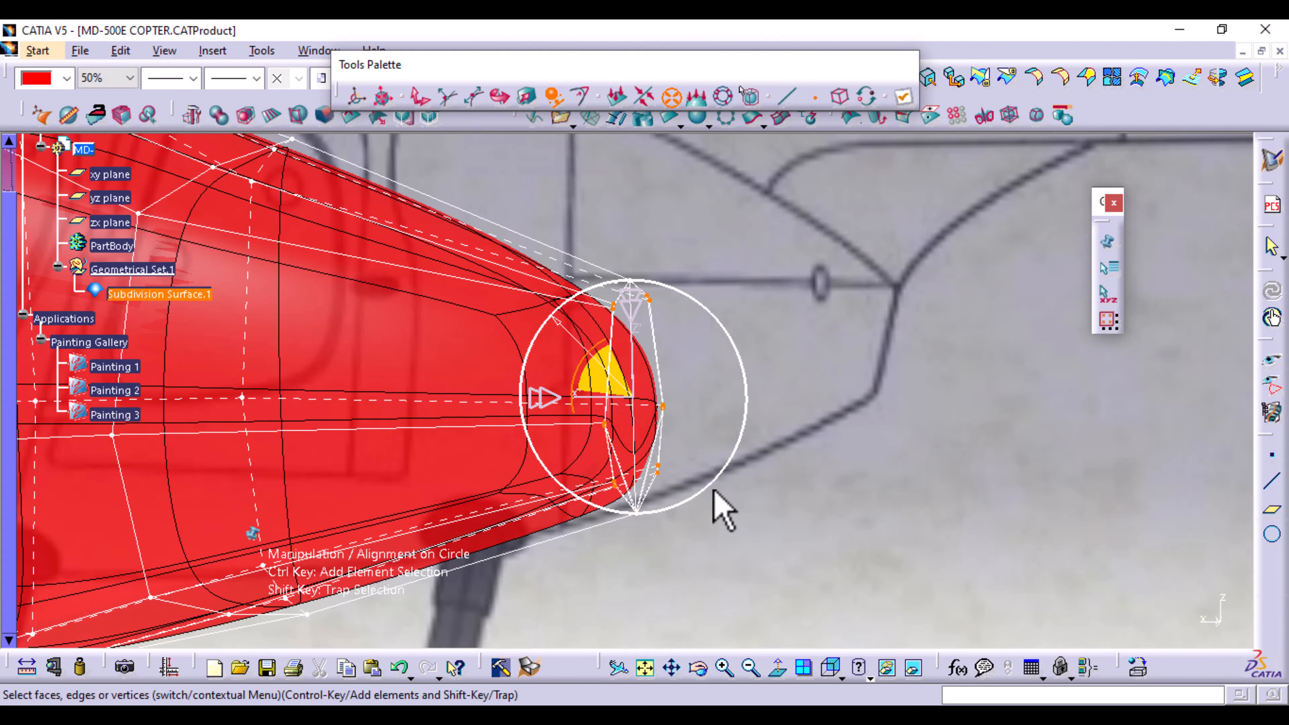
{"action": "left_click", "coordinate": [1027, 398]}
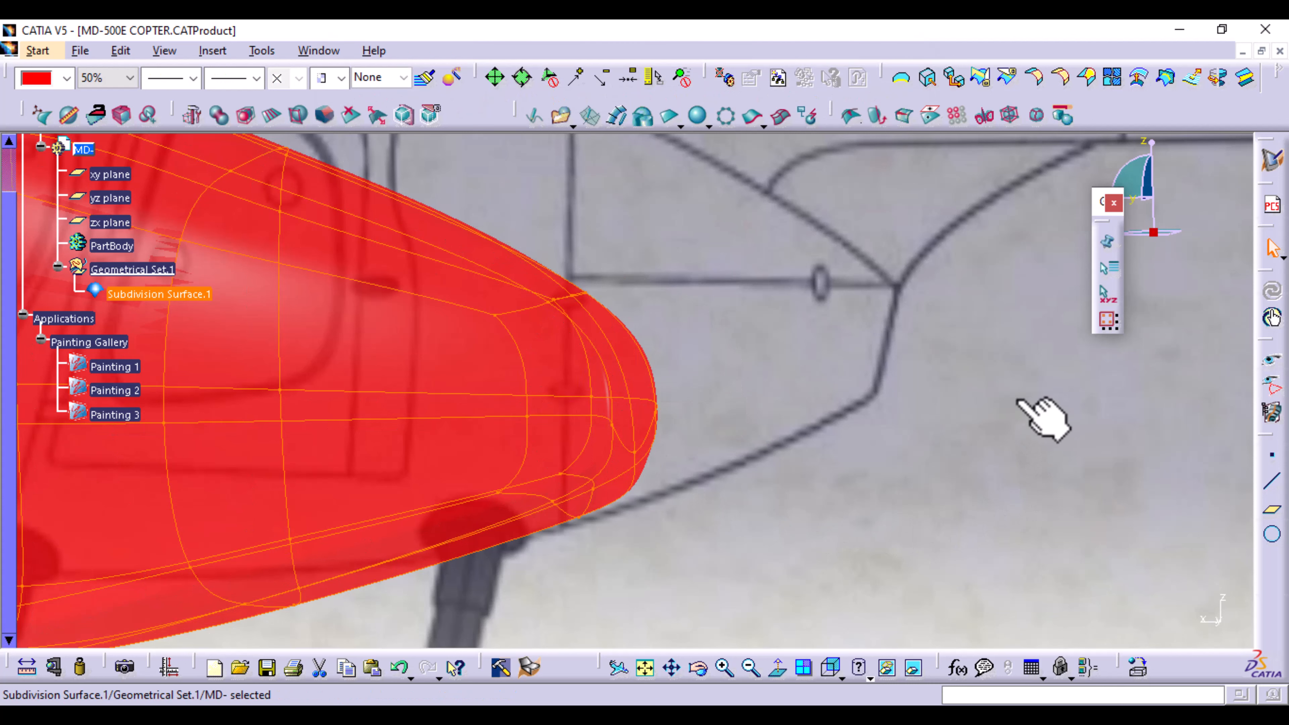
{"action": "left_click", "coordinate": [809, 437]}
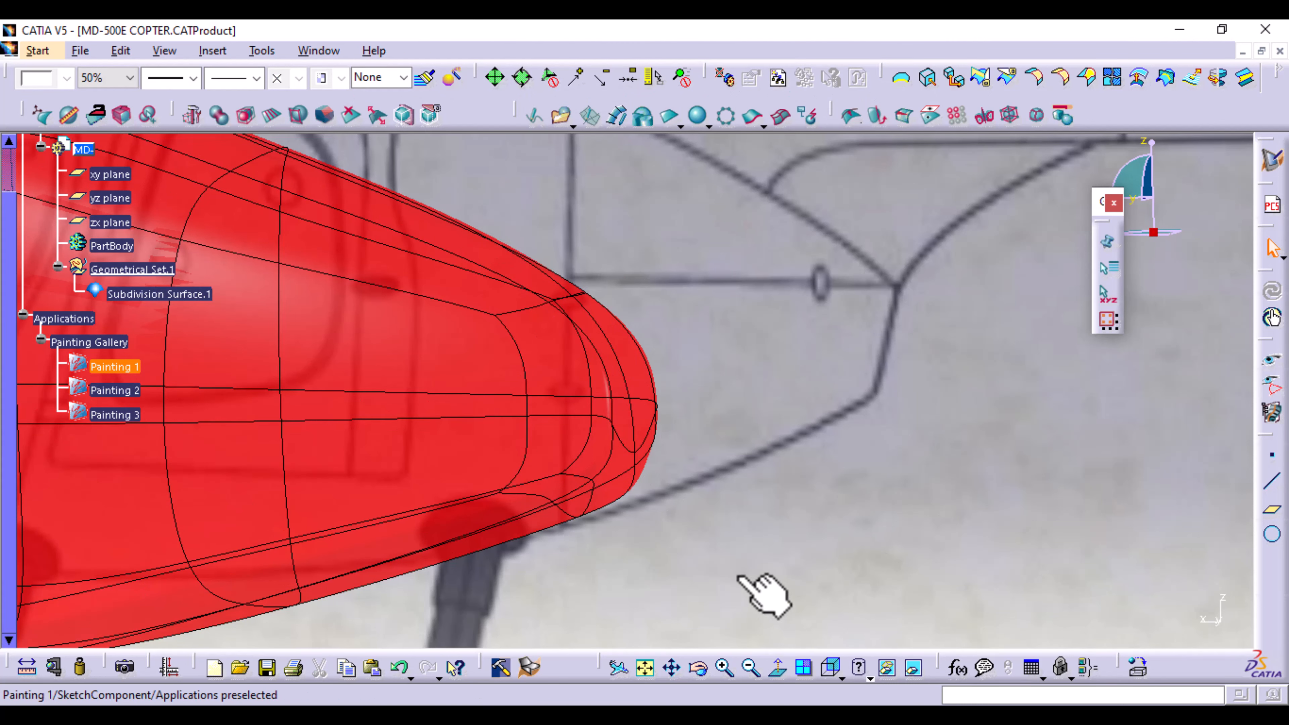
Reopen the surface editing and translate the centre vertex of the flattened tail end about 266 mm upward along Z, applying the change.
{"action": "left_click", "coordinate": [161, 295]}
{"action": "double_click", "coordinate": [163, 294]}
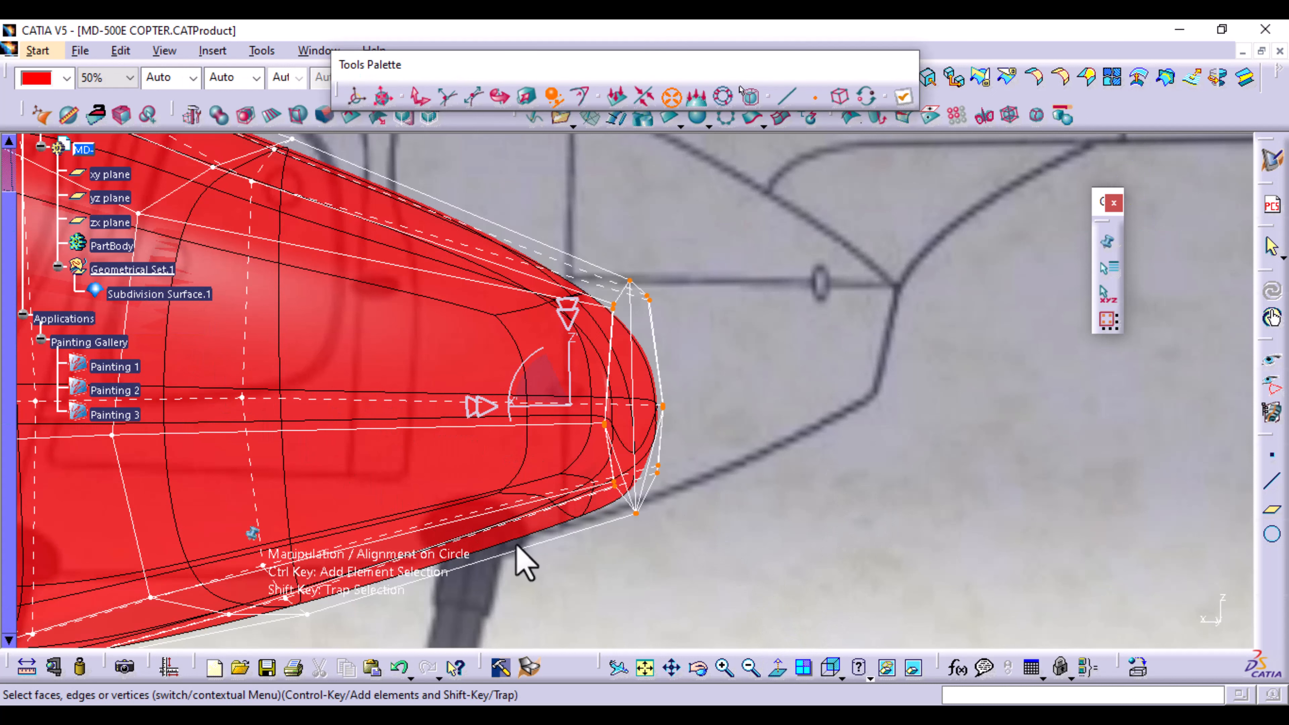
{"action": "left_click", "coordinate": [417, 96]}
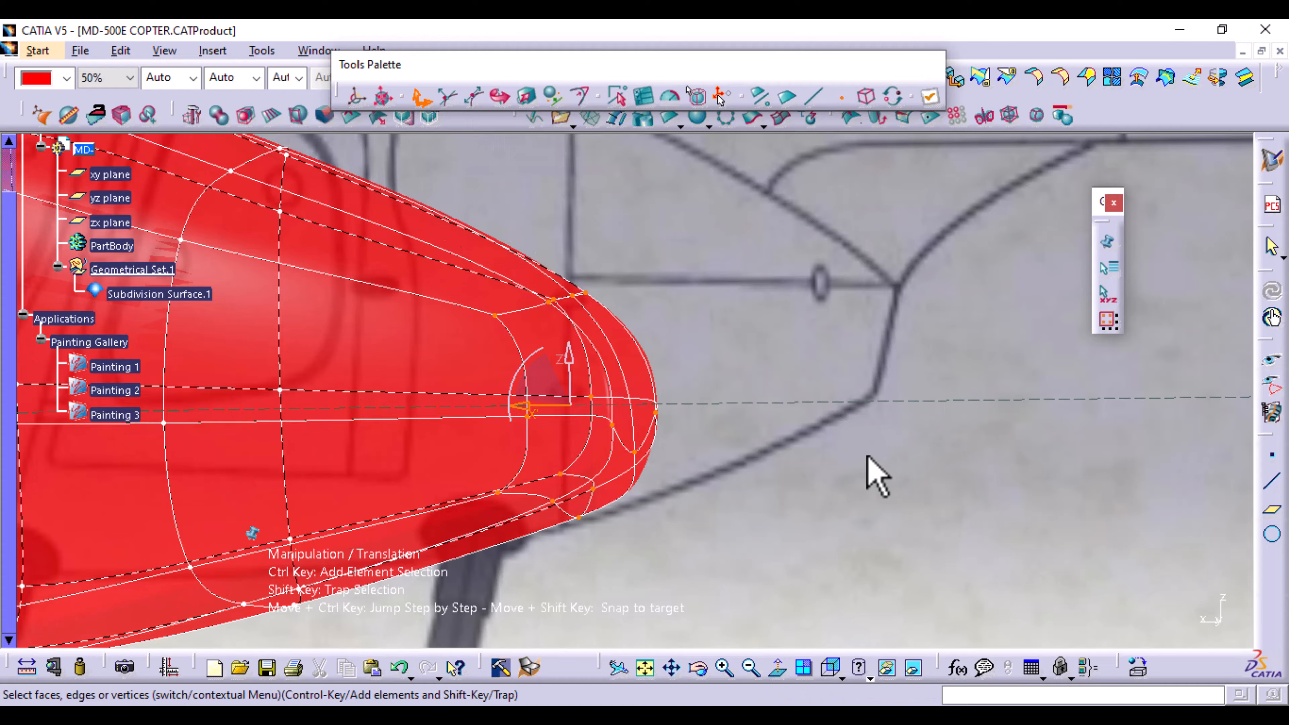
{"action": "middle_click_drag", "start_coordinate": [877, 477], "coordinate": [643, 401]}
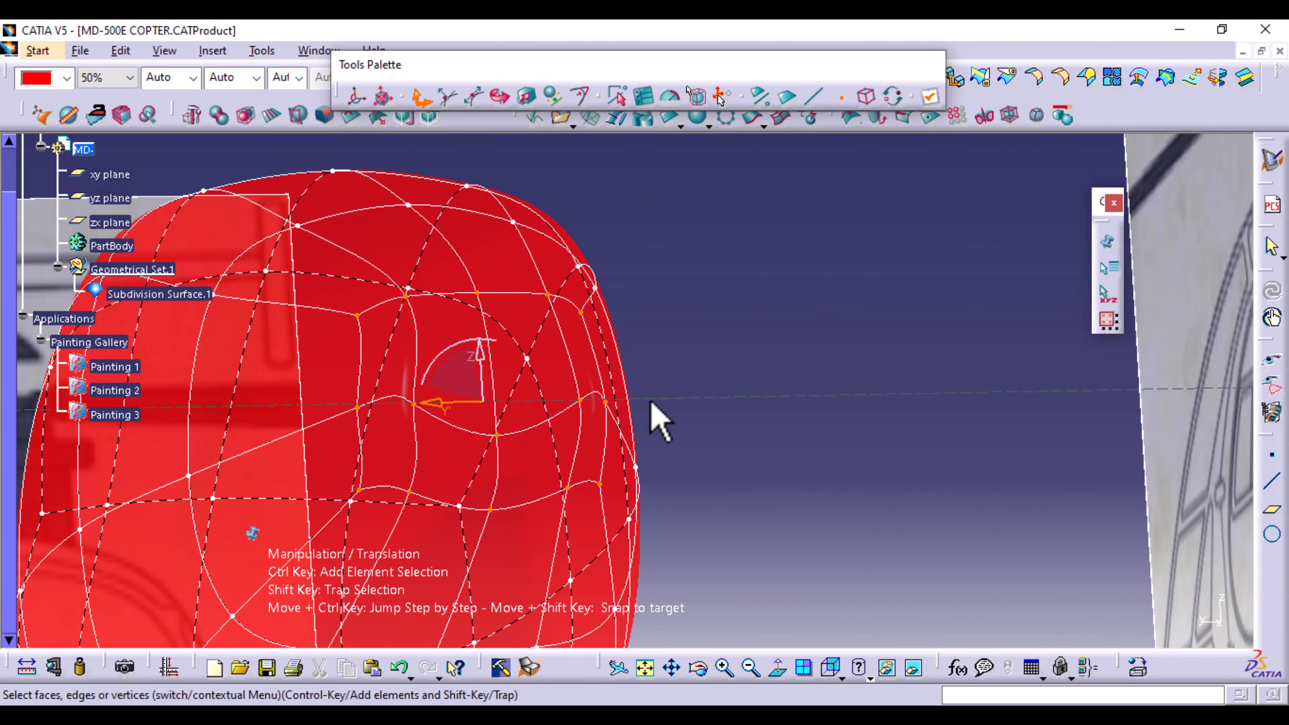
{"action": "middle_click_drag", "start_coordinate": [803, 414], "coordinate": [360, 457]}
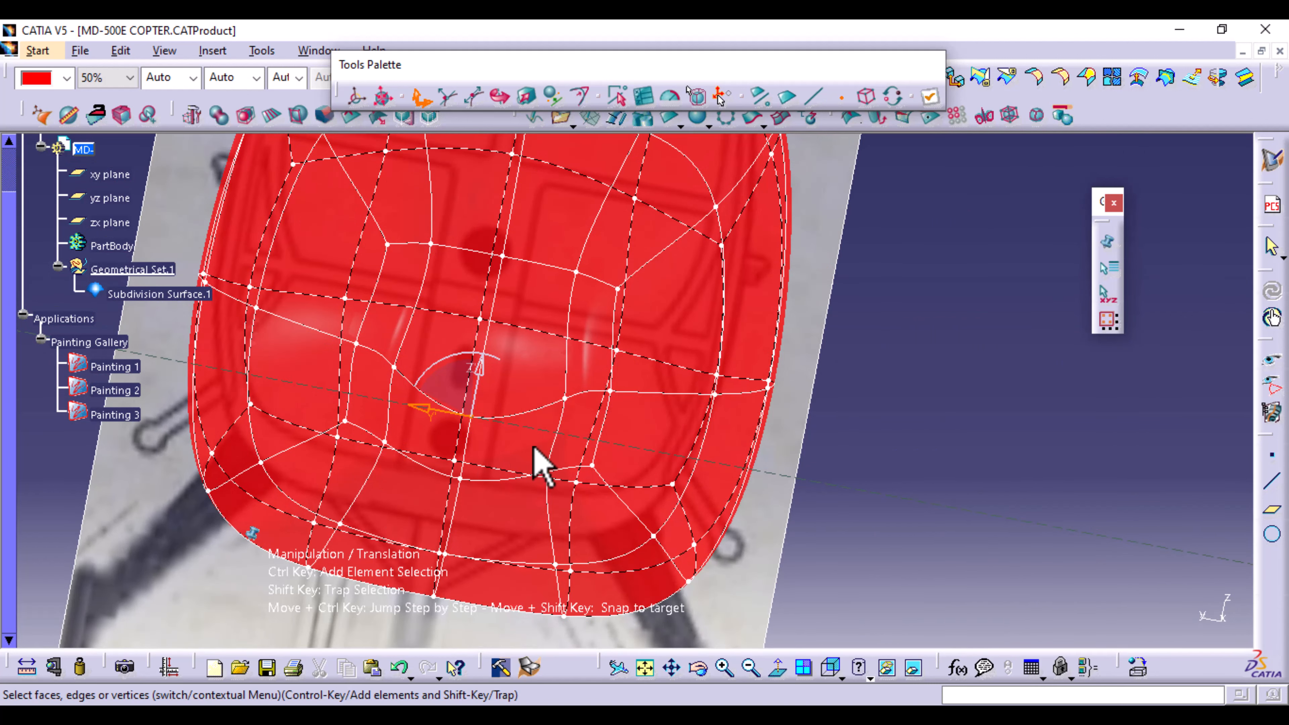
{"action": "key", "text": "ctrl+h"}
{"action": "double_click", "coordinate": [618, 403]}
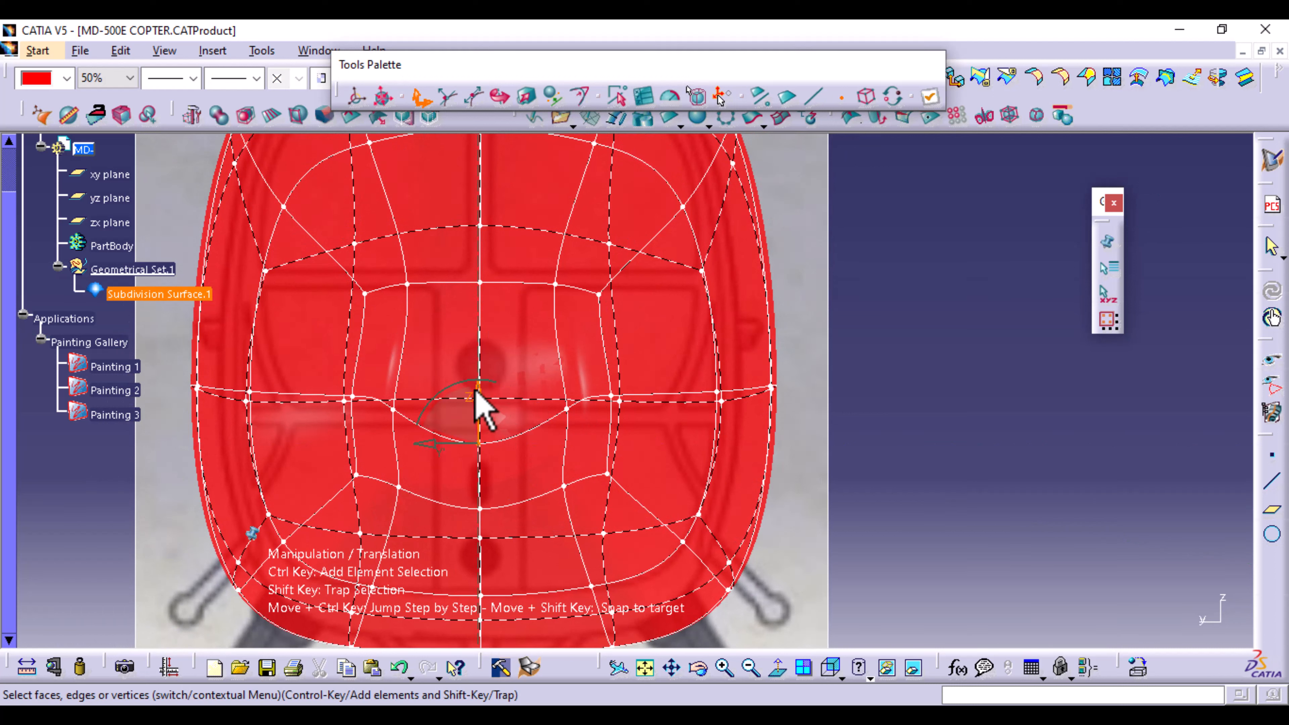
{"action": "left_click_drag", "start_coordinate": [476, 390], "coordinate": [477, 372]}
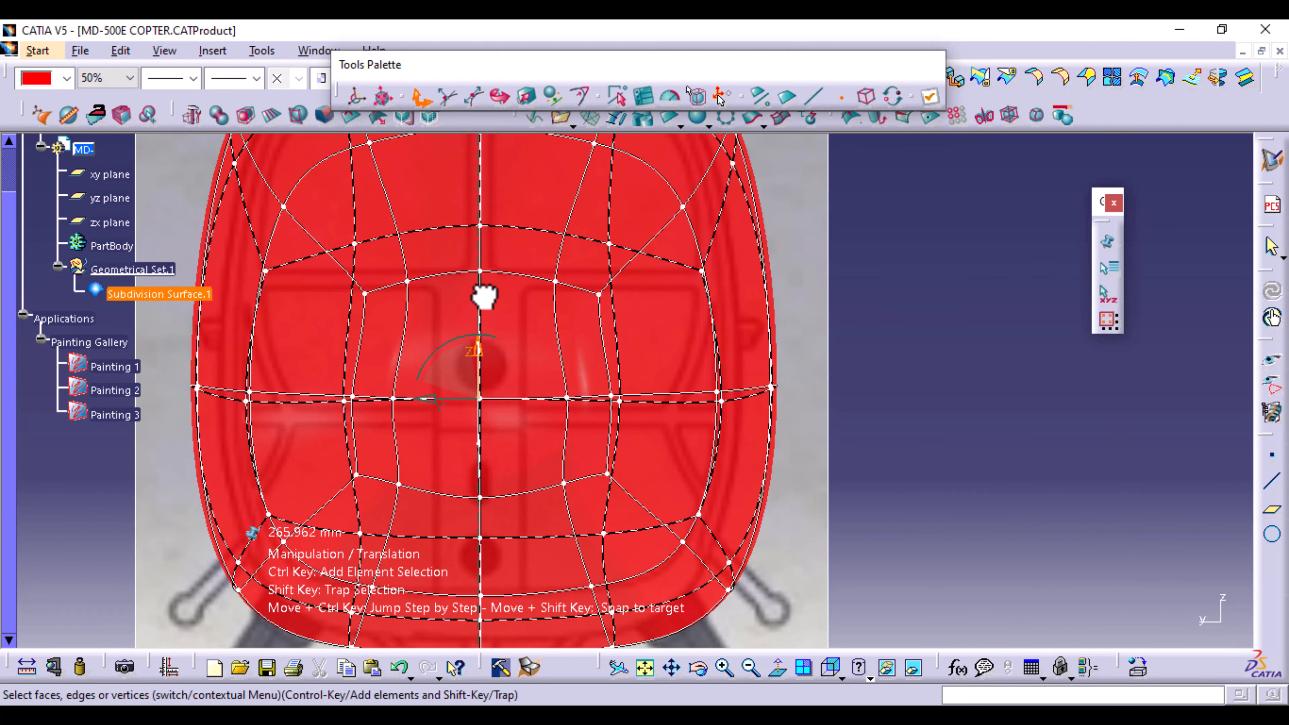
{"action": "left_click", "coordinate": [928, 97]}
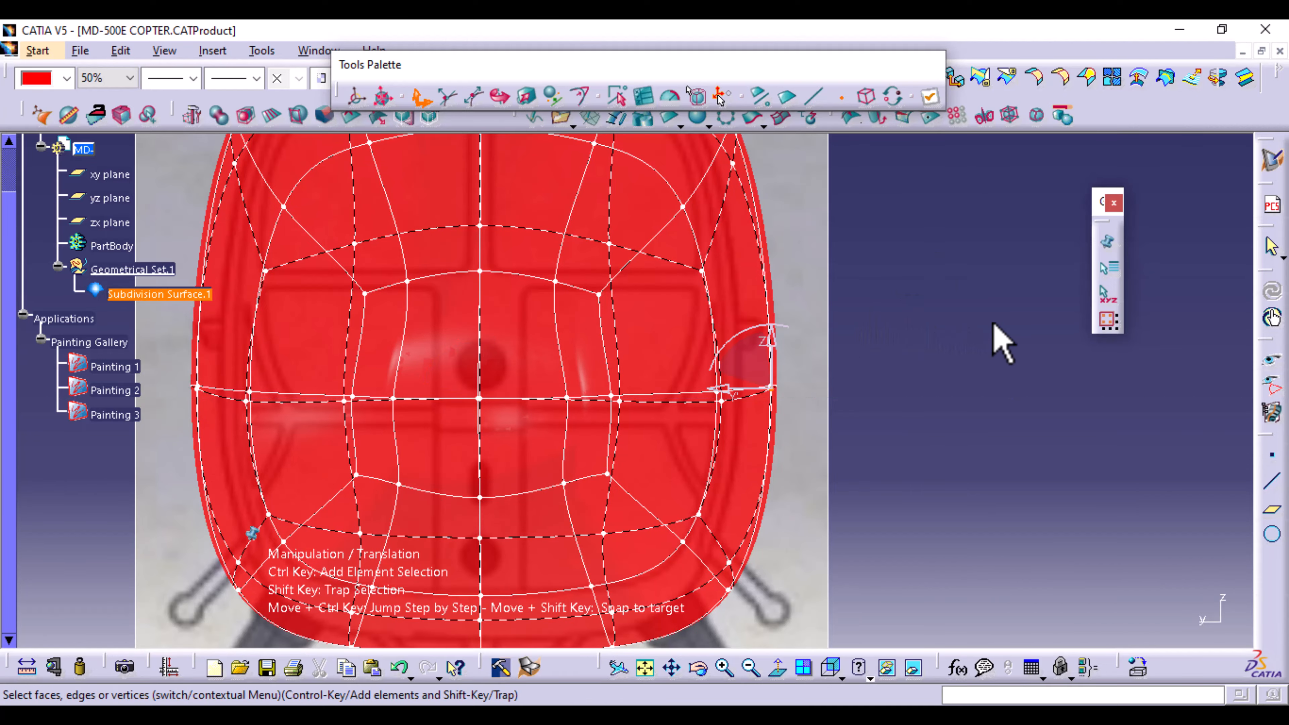
Exit the surface editing and examine the reshaped fuselage against the blueprint images from several angles.
{"action": "middle_click_drag", "start_coordinate": [843, 362], "coordinate": [634, 369]}
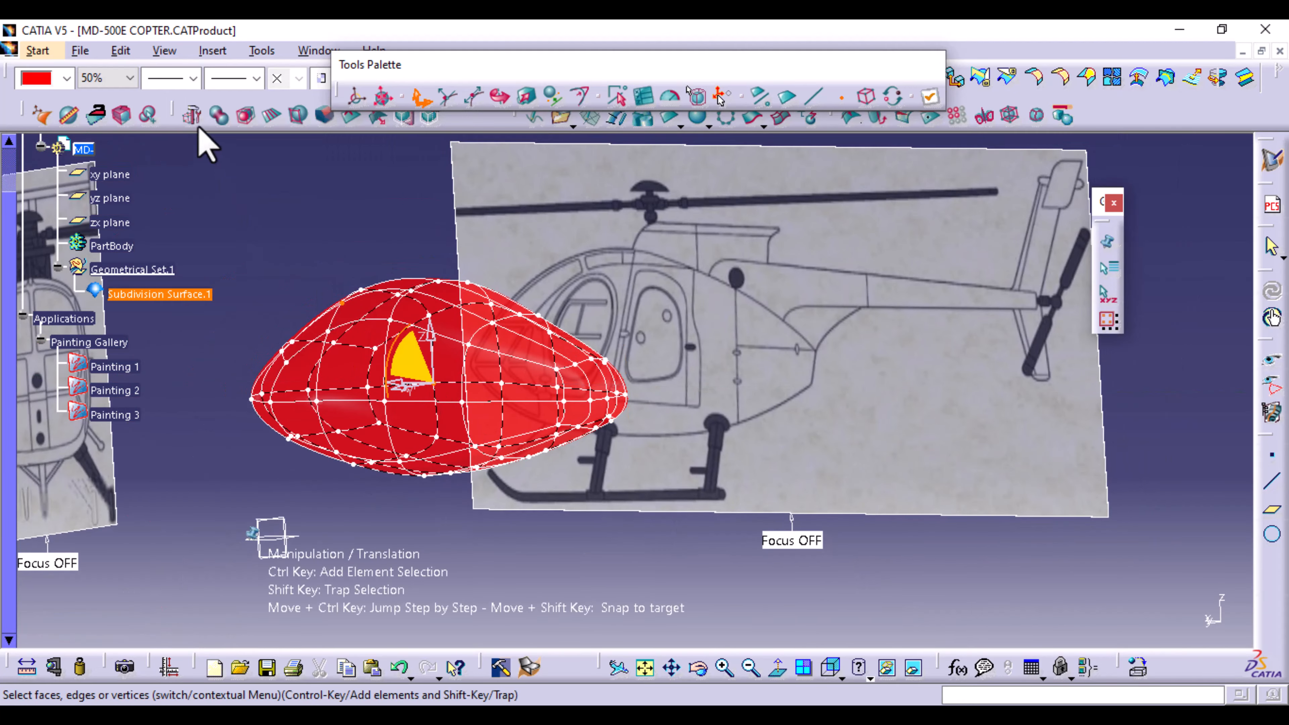
{"action": "middle_click_drag", "start_coordinate": [319, 267], "coordinate": [598, 437]}
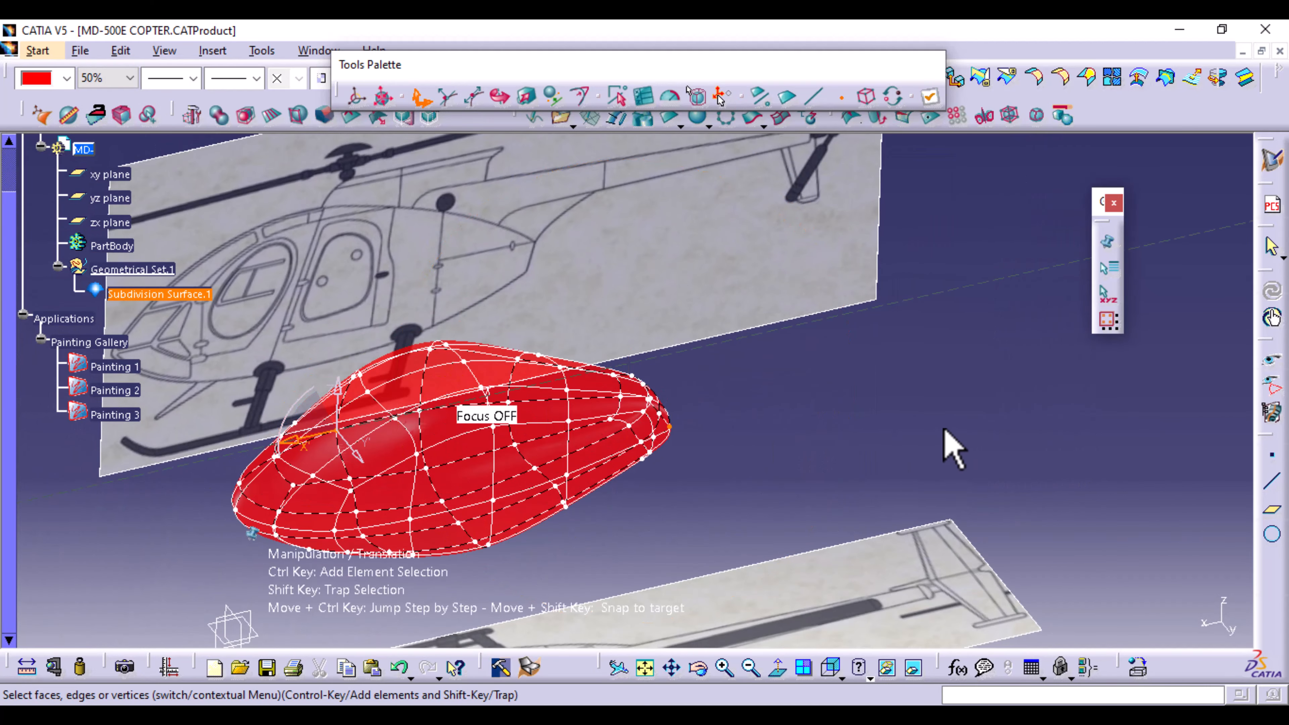
{"action": "left_click", "coordinate": [801, 460]}
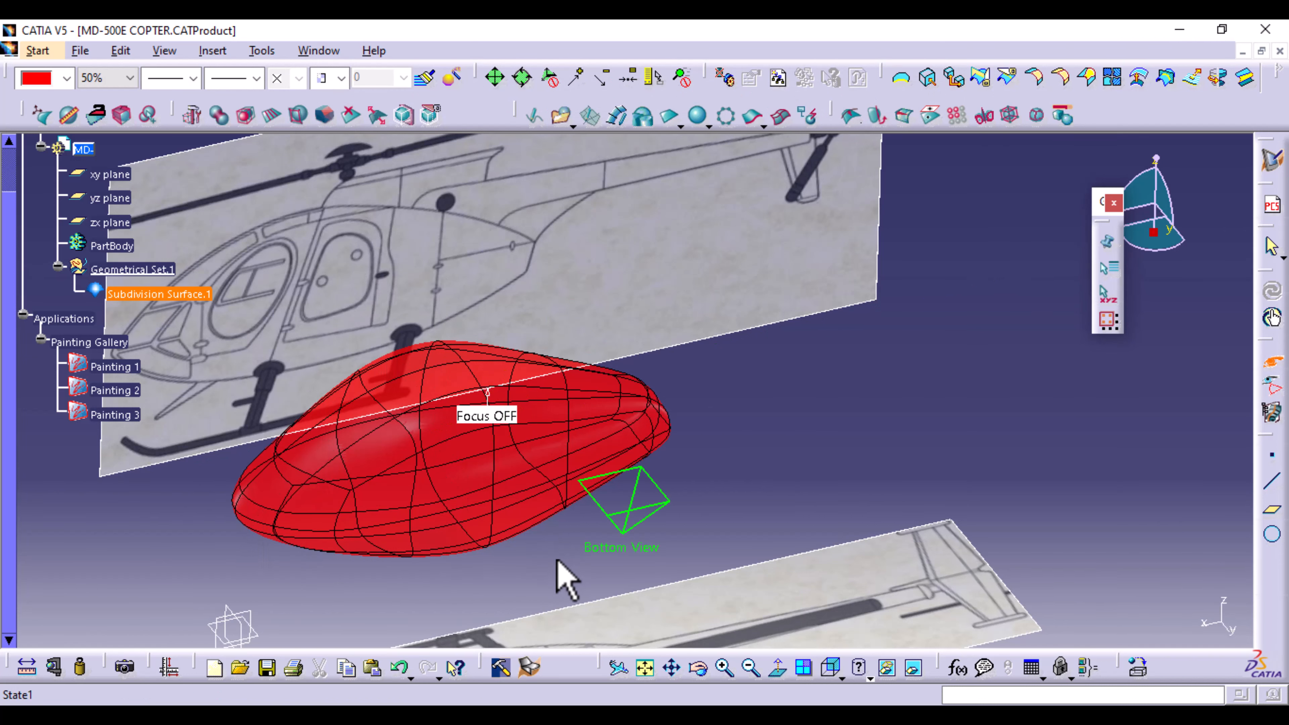
{"action": "middle_click_drag", "start_coordinate": [564, 579], "coordinate": [414, 315]}
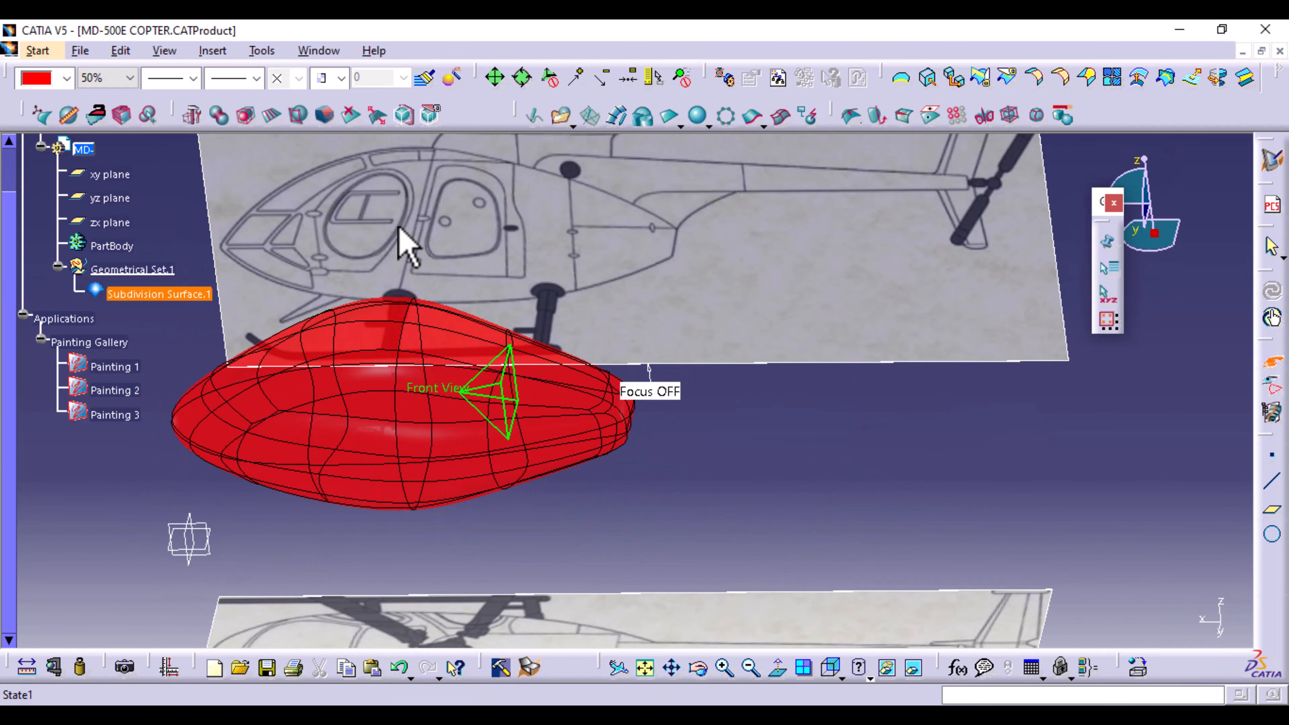
Show the model in the standard top view and reopen the subdivision surface for editing.
{"action": "left_click", "coordinate": [836, 669]}
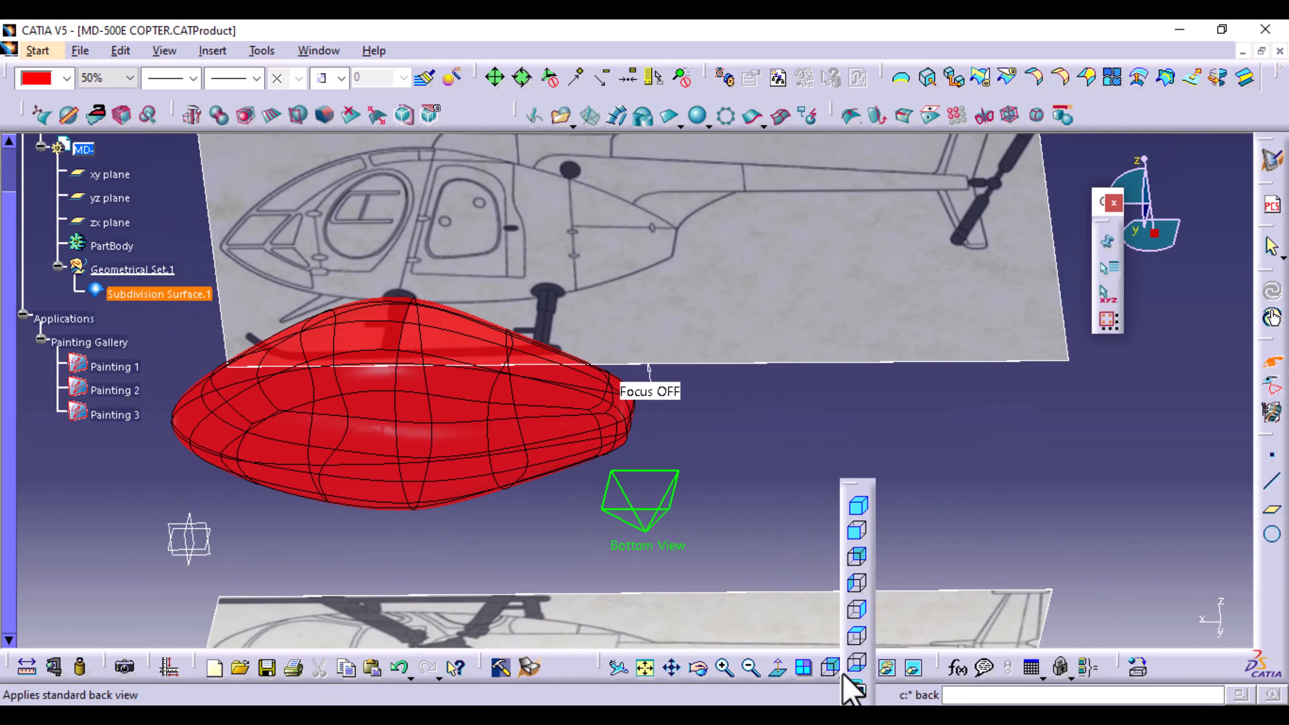
{"action": "left_click", "coordinate": [861, 639]}
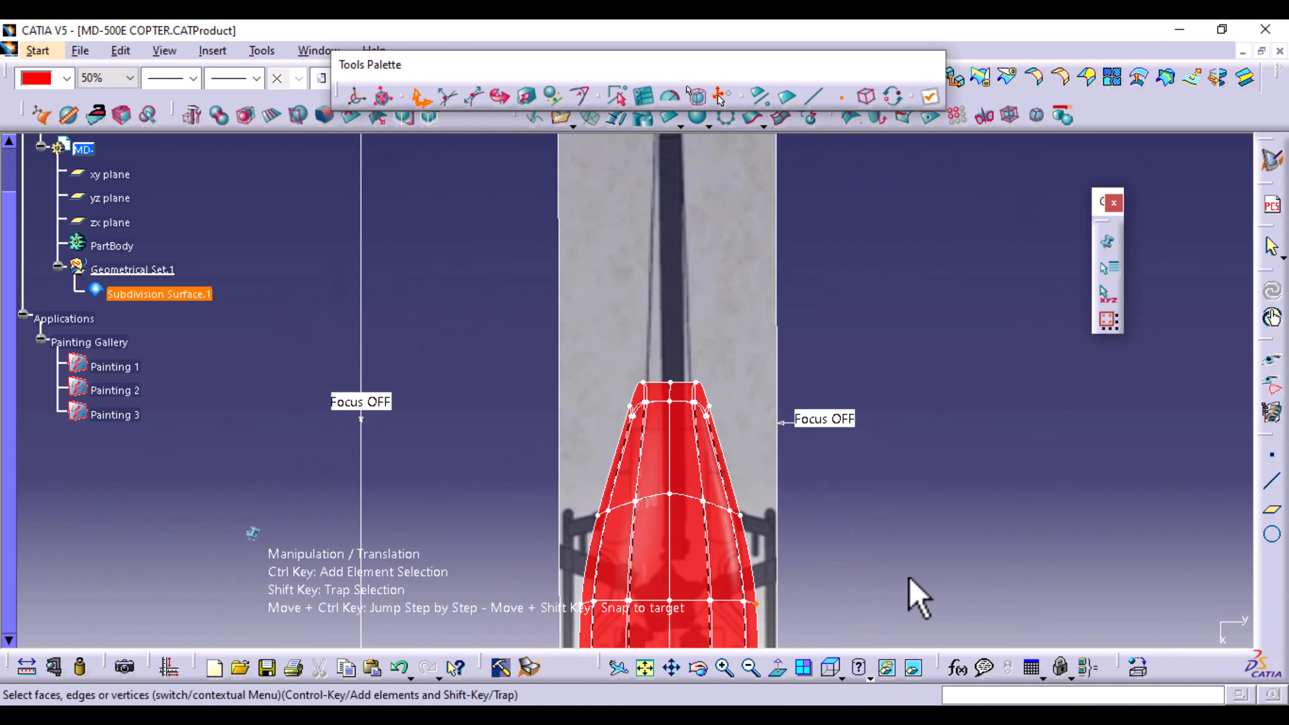
{"action": "middle_click_drag", "start_coordinate": [919, 599], "coordinate": [926, 397]}
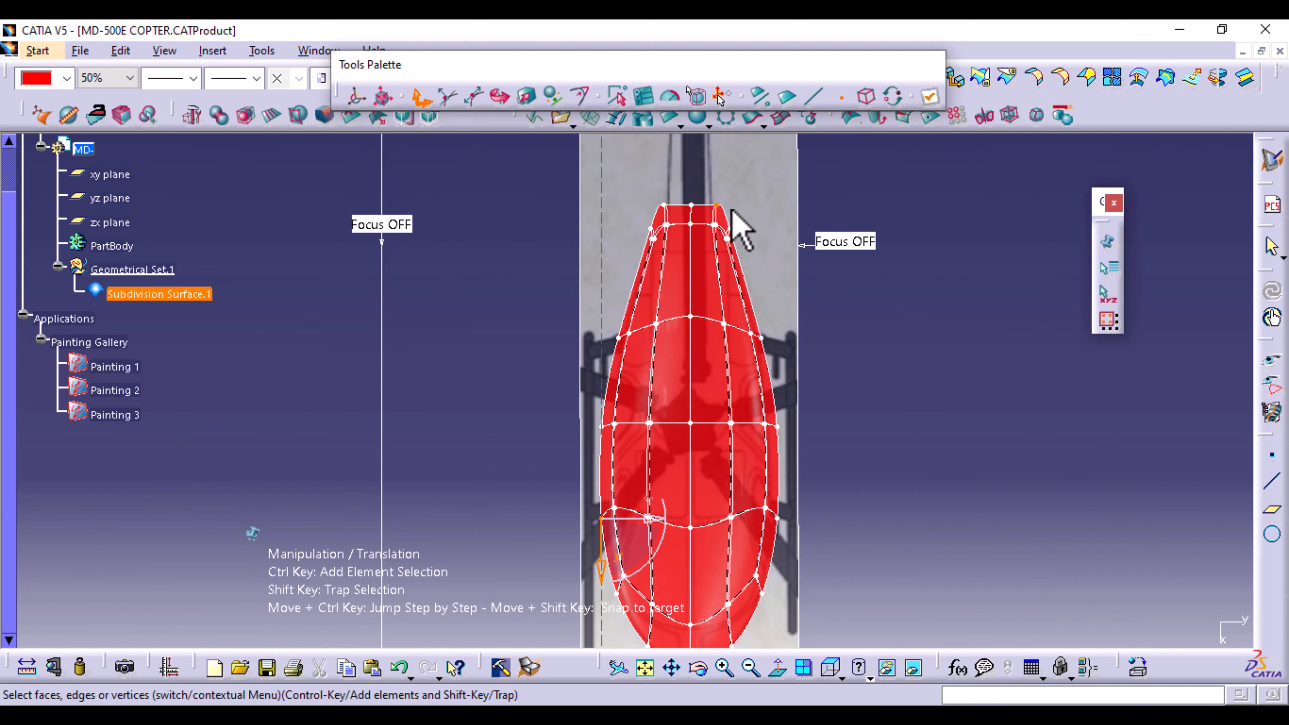
{"action": "middle_click_drag", "start_coordinate": [1049, 512], "coordinate": [1039, 439]}
{"action": "middle_click_drag", "start_coordinate": [1039, 484], "coordinate": [946, 518]}
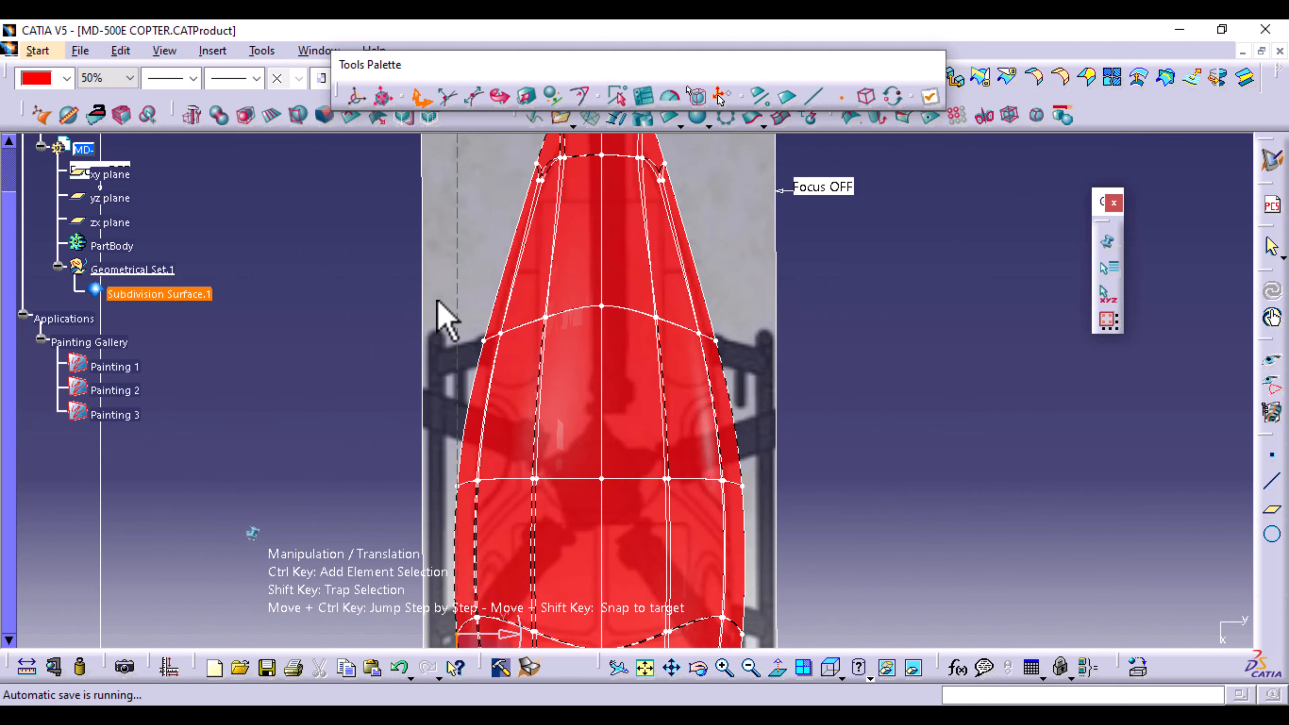
{"action": "left_click_drag", "start_coordinate": [441, 300], "coordinate": [747, 373], "text": "shift"}
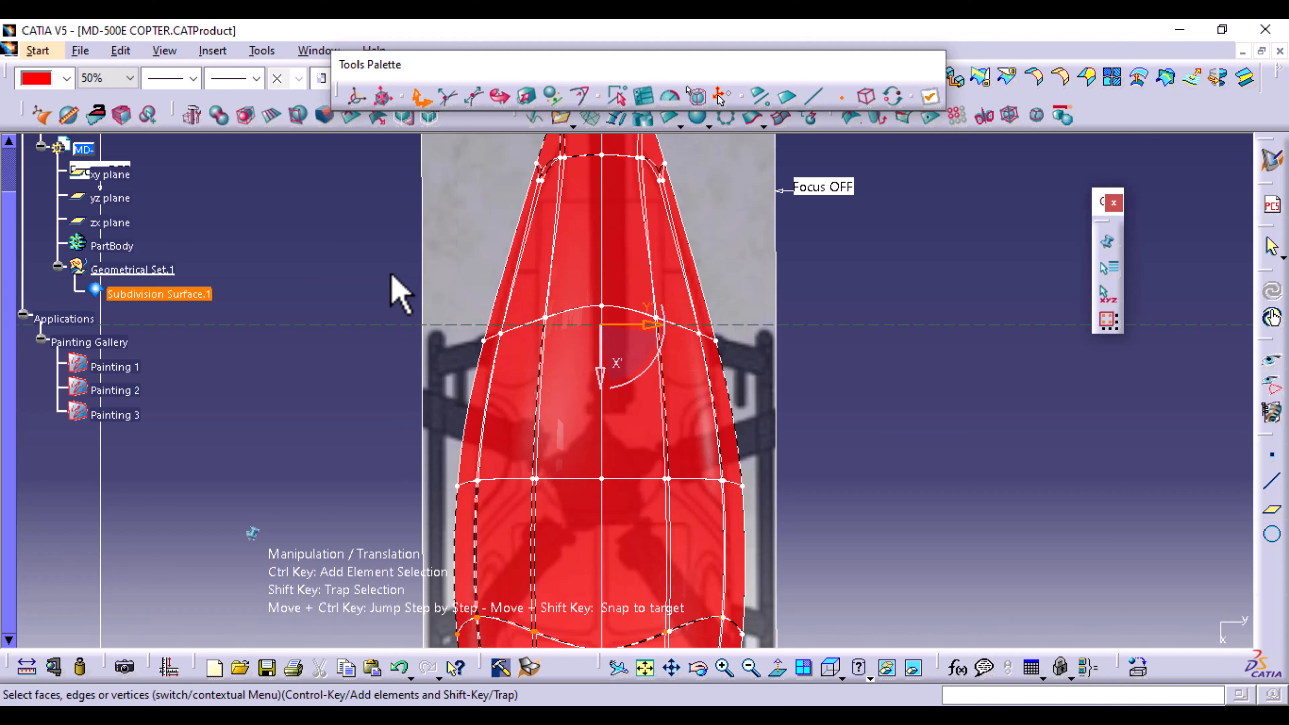
{"action": "key", "text": "ctrl+z"}
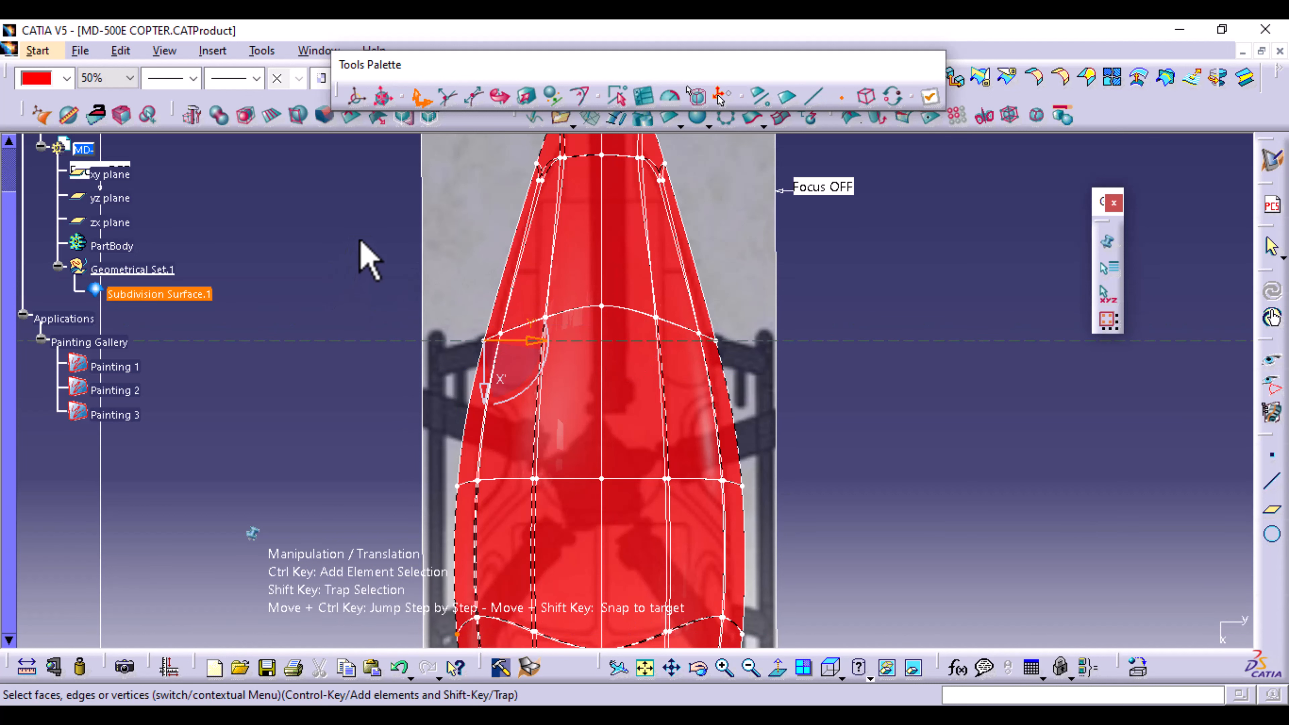
{"action": "left_click_drag", "start_coordinate": [360, 242], "coordinate": [770, 390], "text": "shift"}
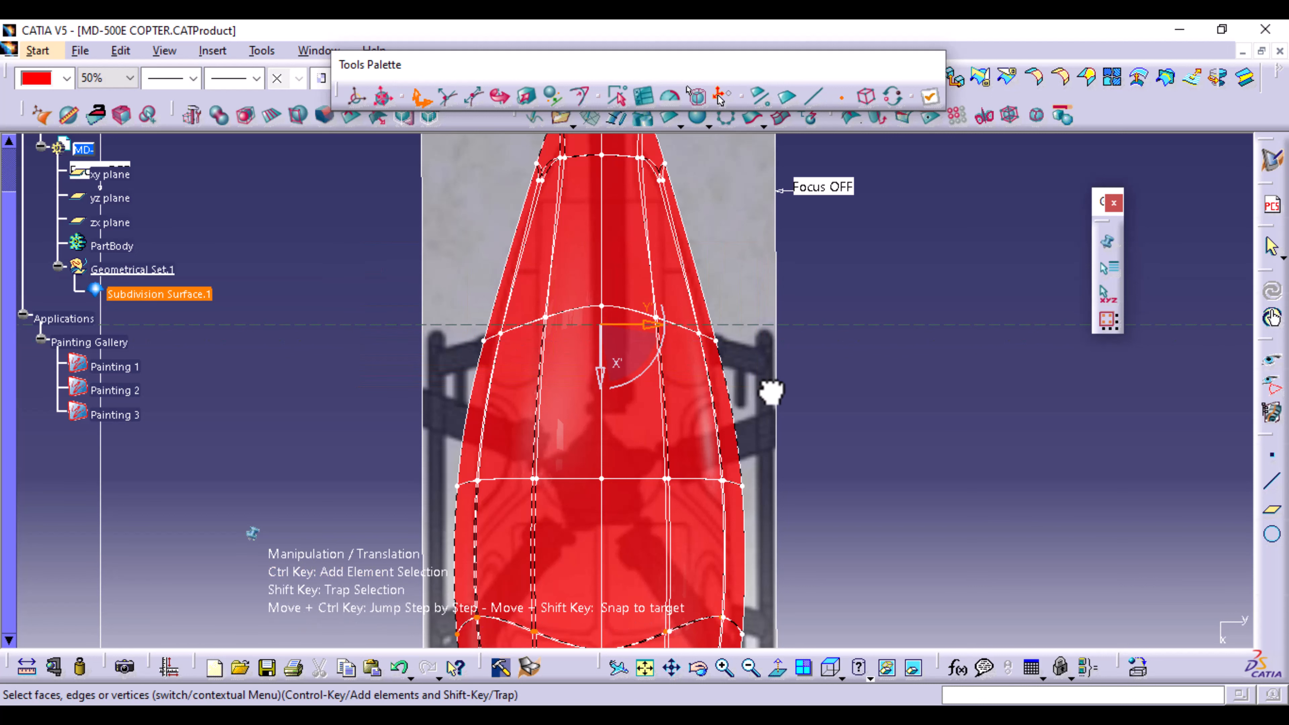
{"action": "left_click", "coordinate": [894, 331]}
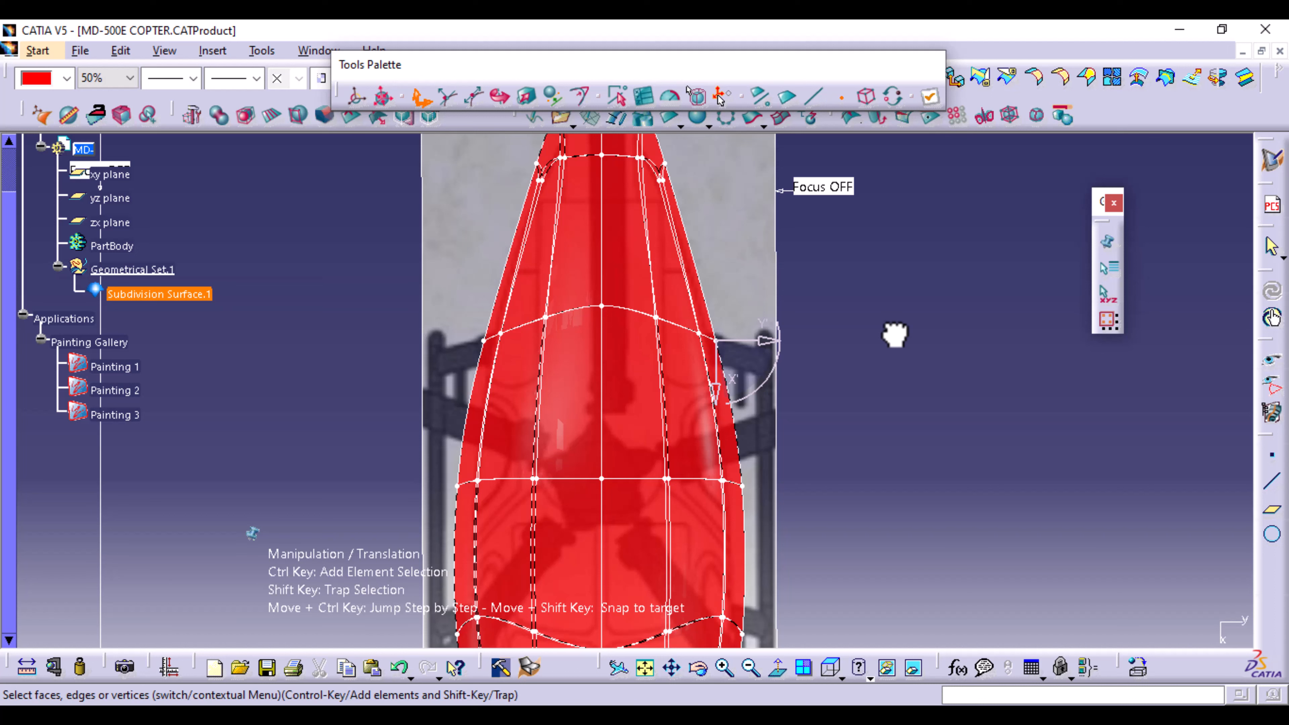
{"action": "left_click", "coordinate": [894, 334]}
Reset the robot, select the vertex ring near the rear skid struts, and scale its width to about 1198 mm along Y with Affinity.
{"action": "double_click", "coordinate": [163, 296]}
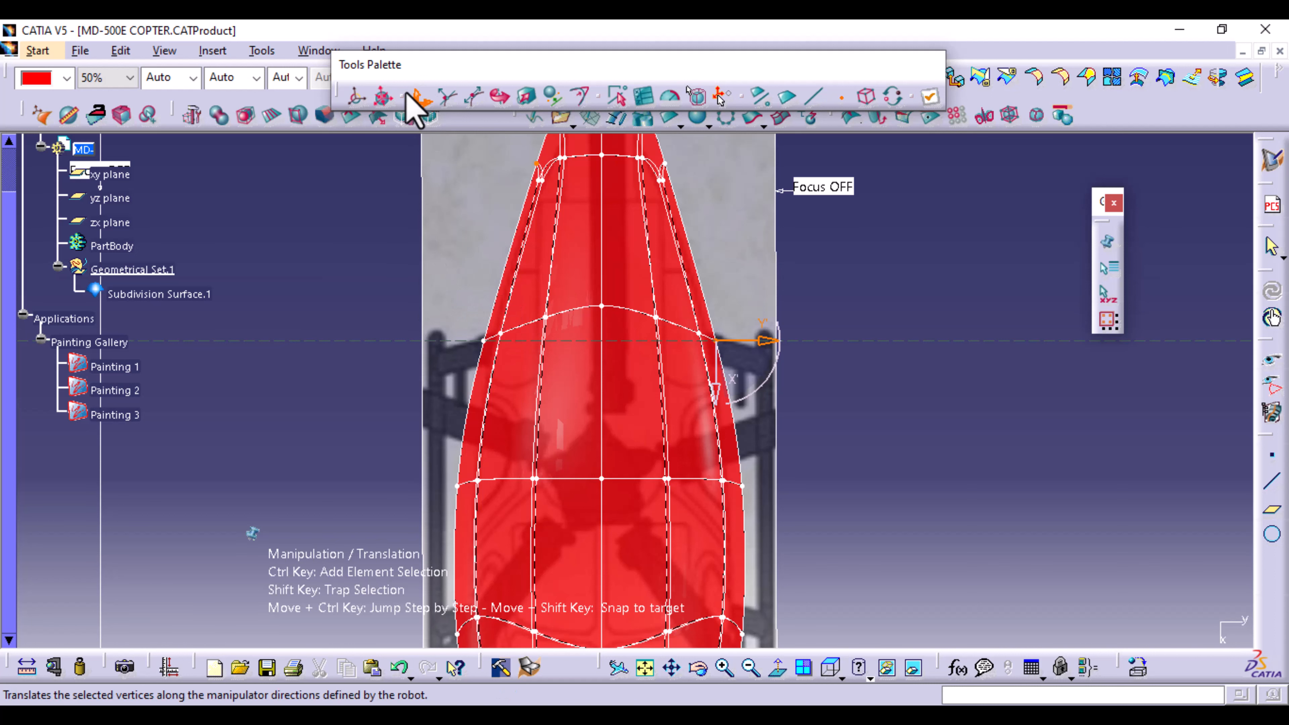
{"action": "left_click", "coordinate": [389, 100]}
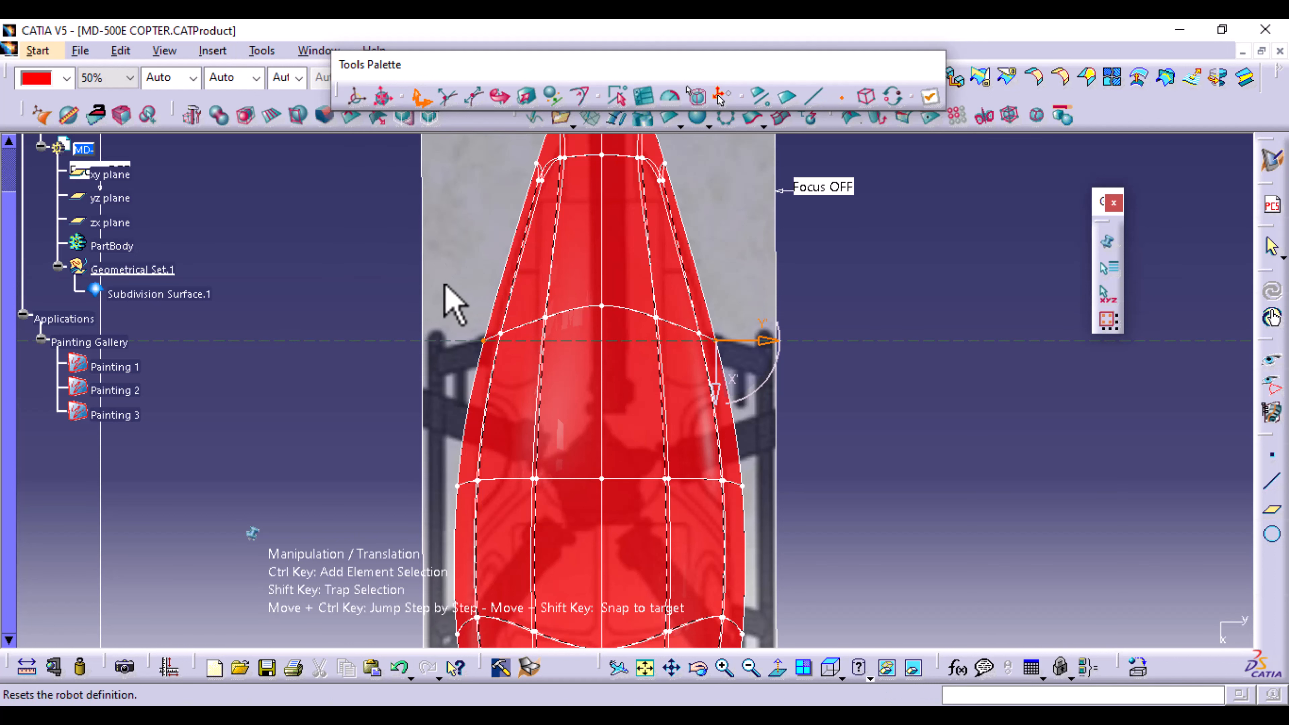
{"action": "left_click_drag", "start_coordinate": [380, 279], "coordinate": [748, 398]}
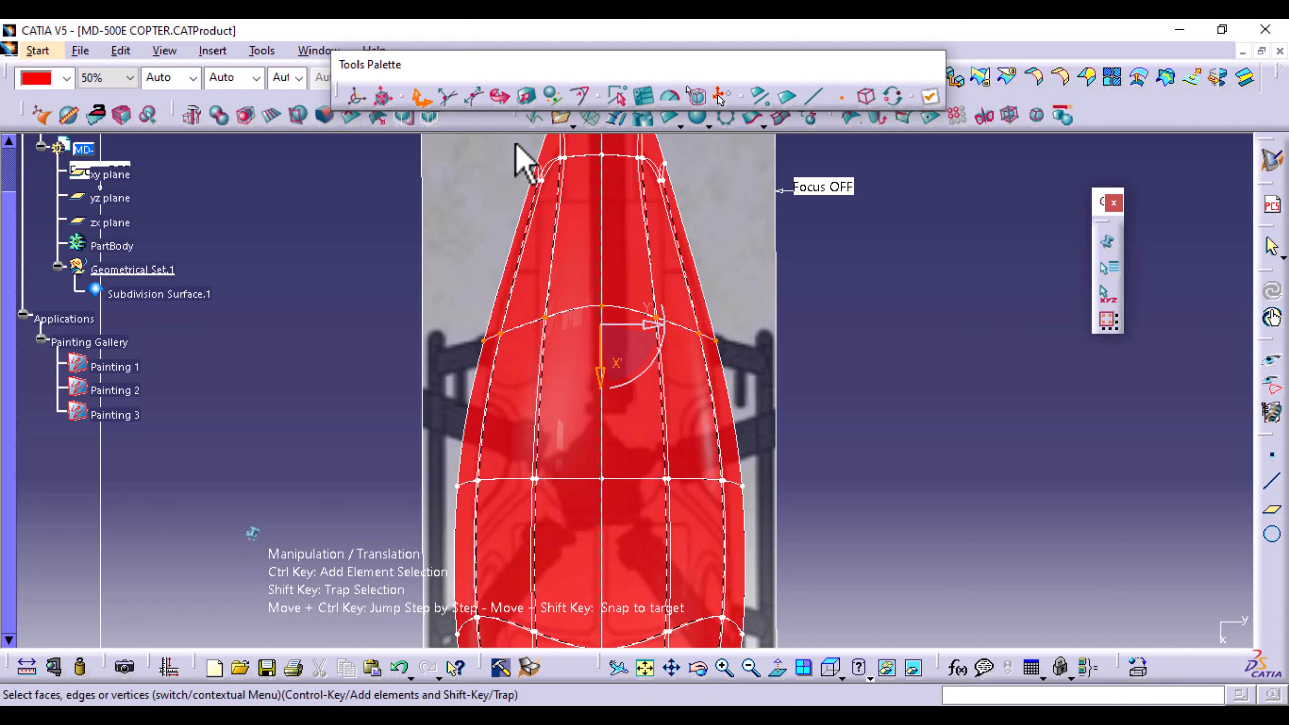
{"action": "left_click", "coordinate": [530, 97]}
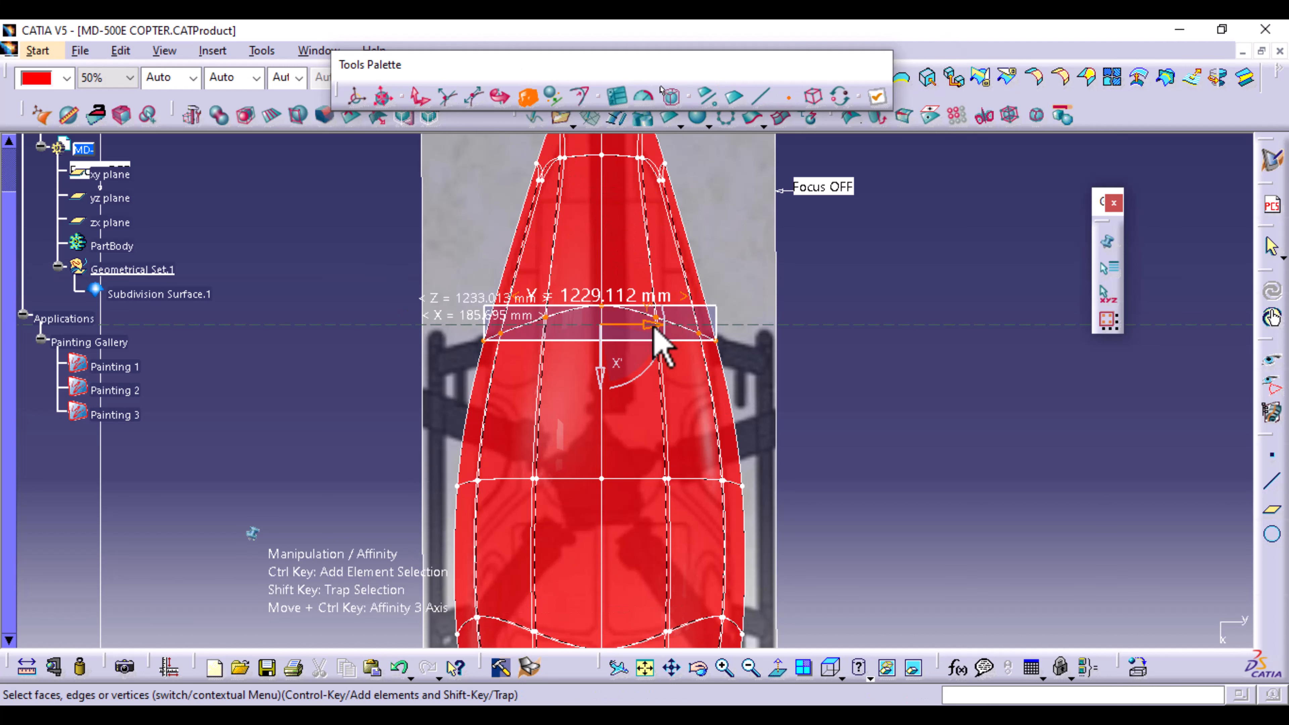
{"action": "mouse_move", "coordinate": [654, 335]}
{"action": "left_mouse_down"}
{"action": "mouse_move", "coordinate": [632, 334]}
{"action": "mouse_move", "coordinate": [649, 344]}
{"action": "left_mouse_up"}
Scale the vertex ring across the front of the cabin along Y with Affinity, apply the changes, and exit the surface editing.
{"action": "middle_click_drag", "start_coordinate": [1018, 489], "coordinate": [1019, 370]}
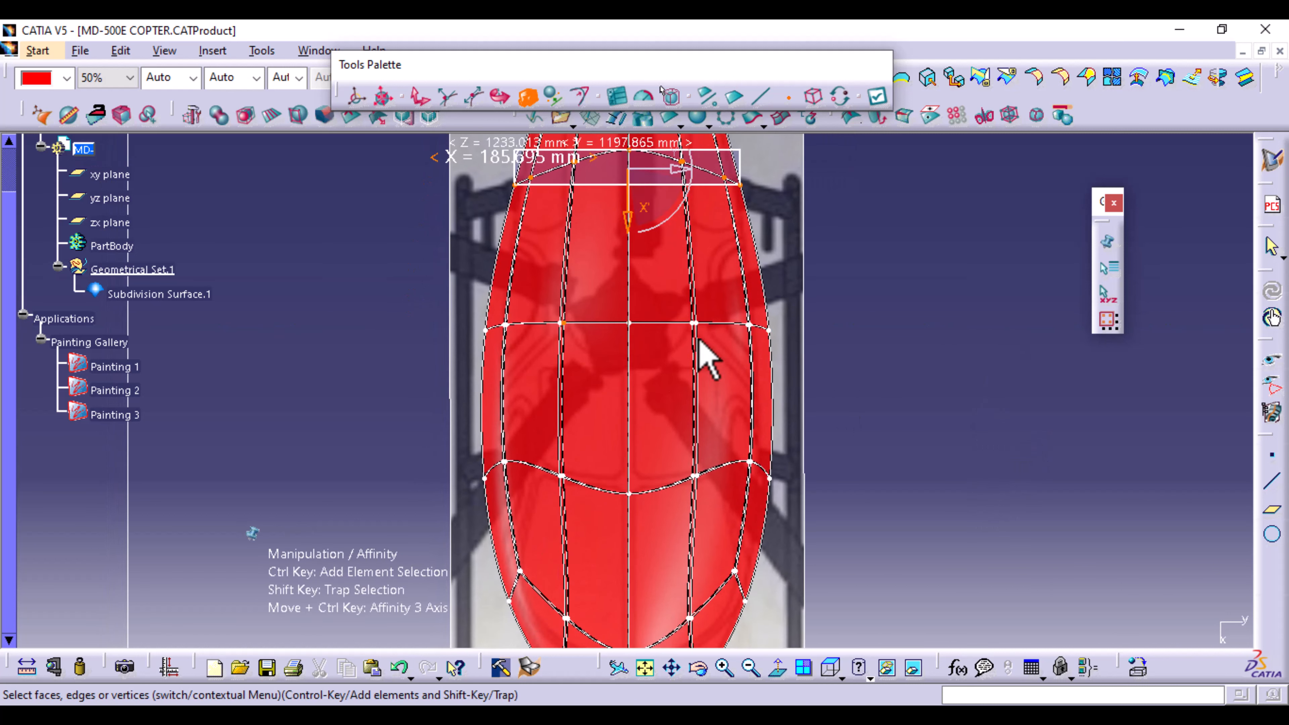
{"action": "middle_click_drag", "start_coordinate": [935, 530], "coordinate": [939, 416]}
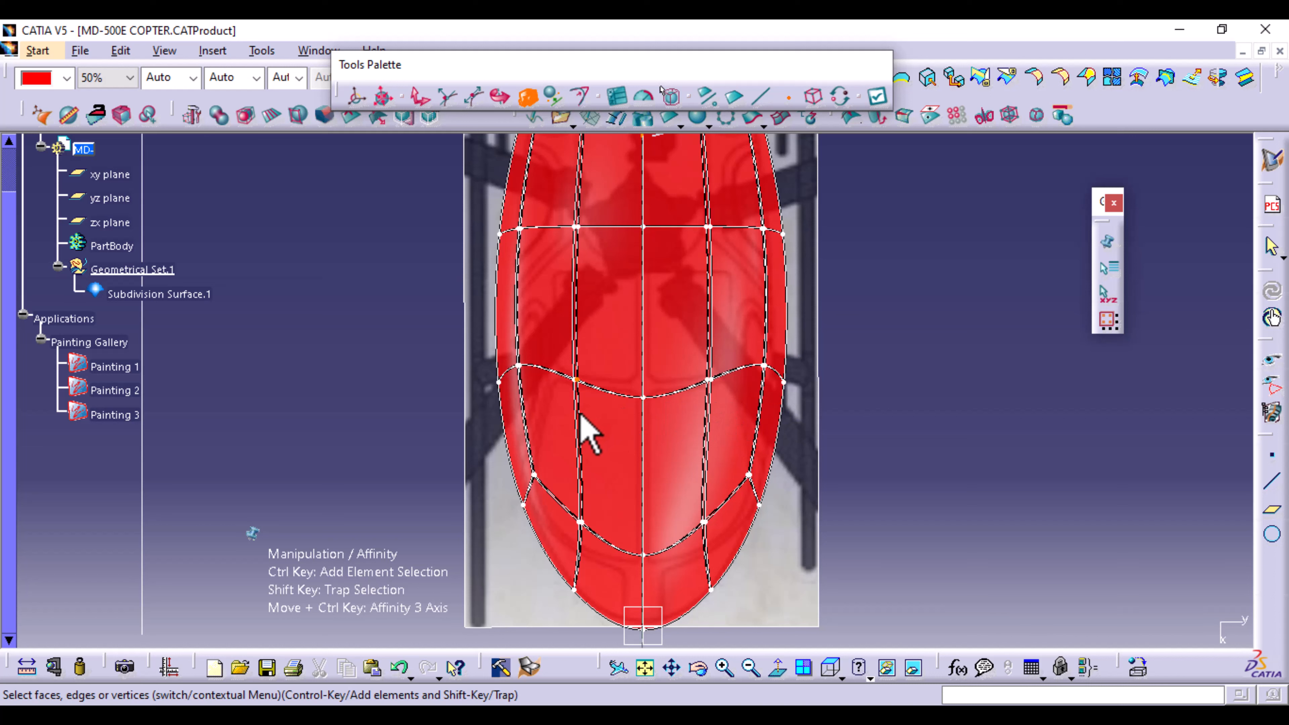
{"action": "left_click_drag", "start_coordinate": [471, 325], "coordinate": [822, 431], "text": "shift"}
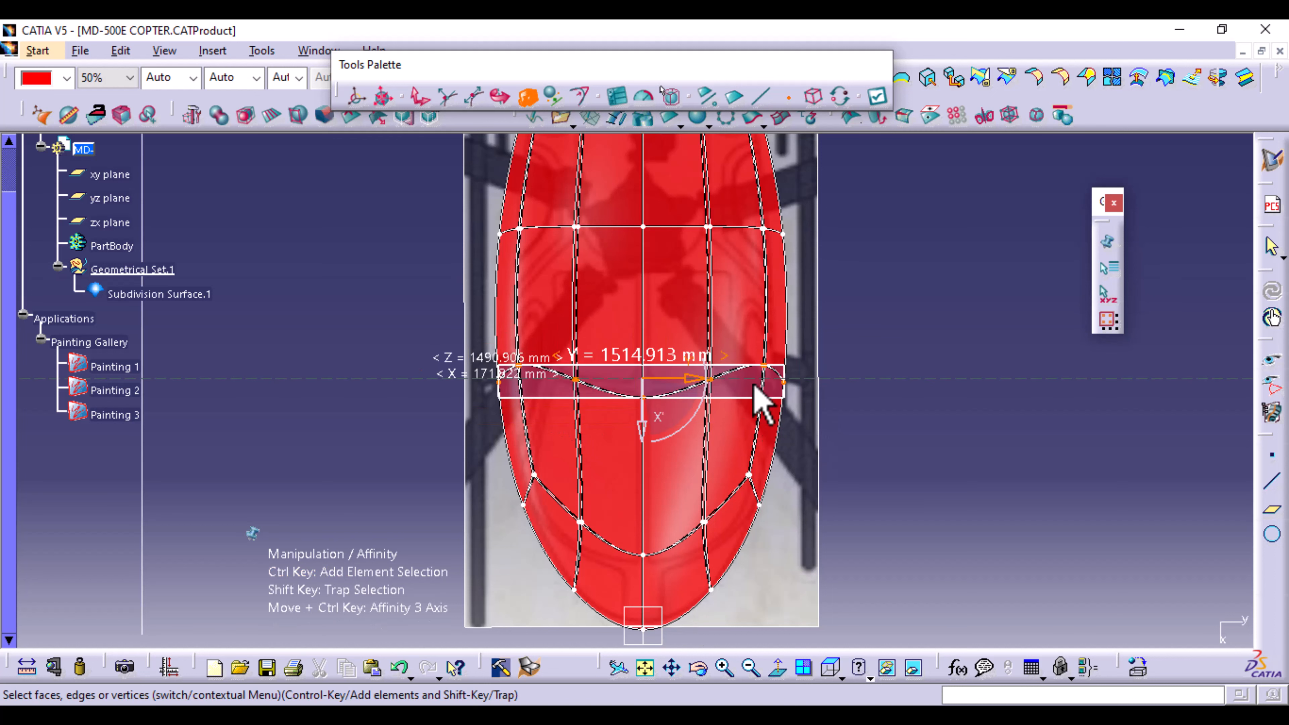
{"action": "mouse_move", "coordinate": [700, 382]}
{"action": "left_mouse_down"}
{"action": "mouse_move", "coordinate": [685, 382]}
{"action": "mouse_move", "coordinate": [700, 397]}
{"action": "left_mouse_up"}
{"action": "middle_click_drag", "start_coordinate": [935, 547], "coordinate": [921, 505]}
{"action": "middle_click_drag", "start_coordinate": [933, 406], "coordinate": [936, 648]}
{"action": "mouse_move", "coordinate": [941, 383]}
{"action": "middle_mouse_down"}
{"action": "mouse_move", "coordinate": [940, 431]}
{"action": "mouse_move", "coordinate": [939, 356]}
{"action": "middle_mouse_up"}
{"action": "left_click", "coordinate": [881, 98]}
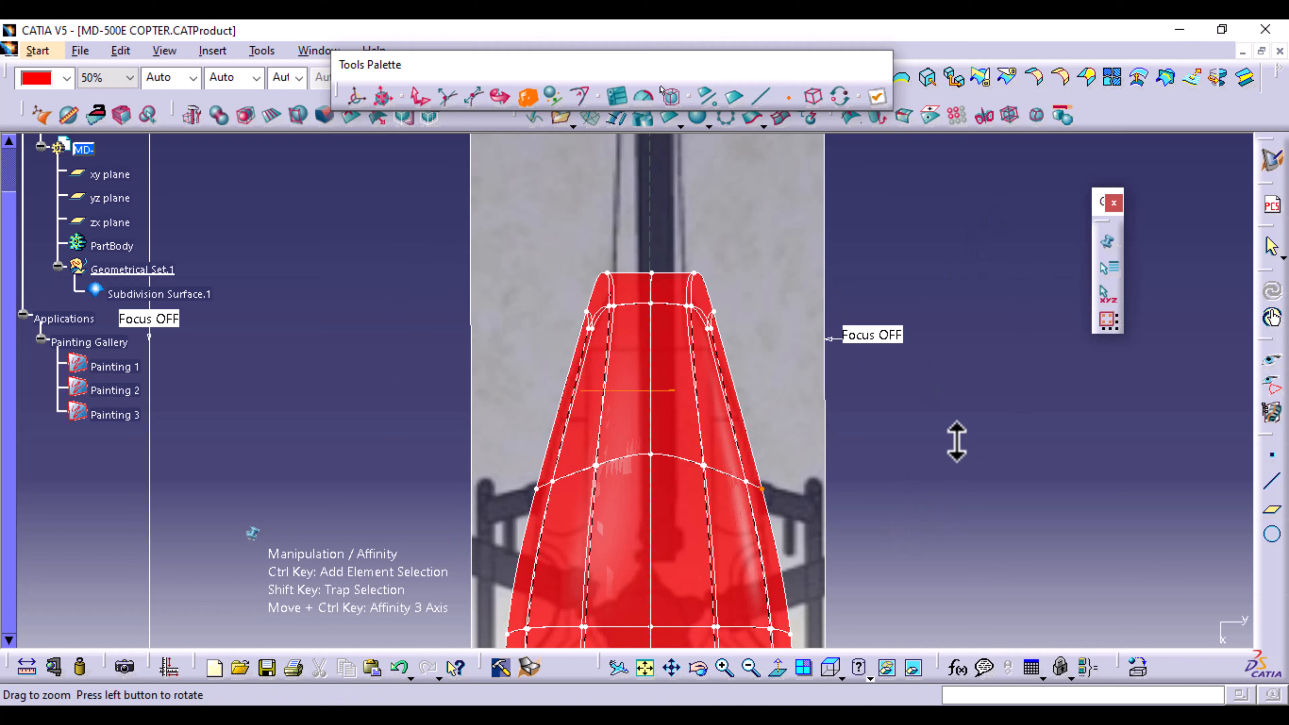
{"action": "middle_click_drag", "start_coordinate": [954, 440], "coordinate": [956, 524]}
{"action": "key", "text": "Escape"}
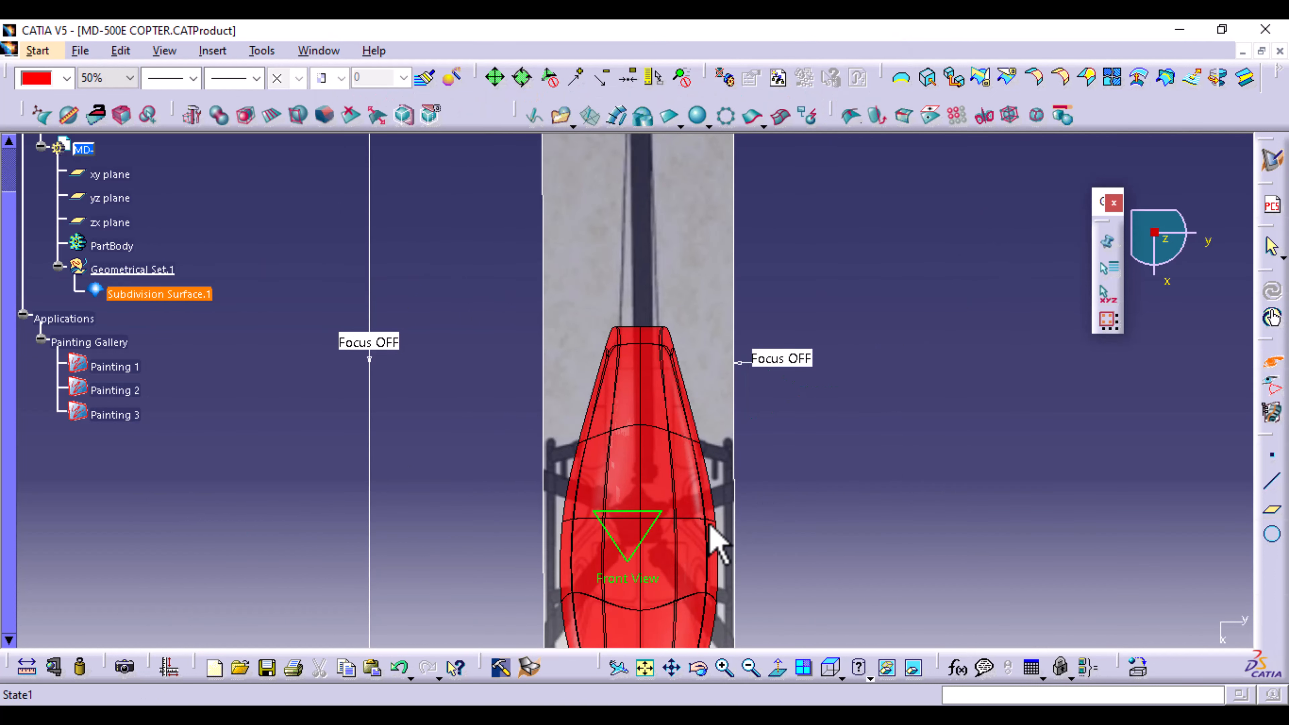
Reopen the surface editing and, in the side view, translate the bottom vertices of the middle ring upward along Z.
{"action": "left_click", "coordinate": [793, 405]}
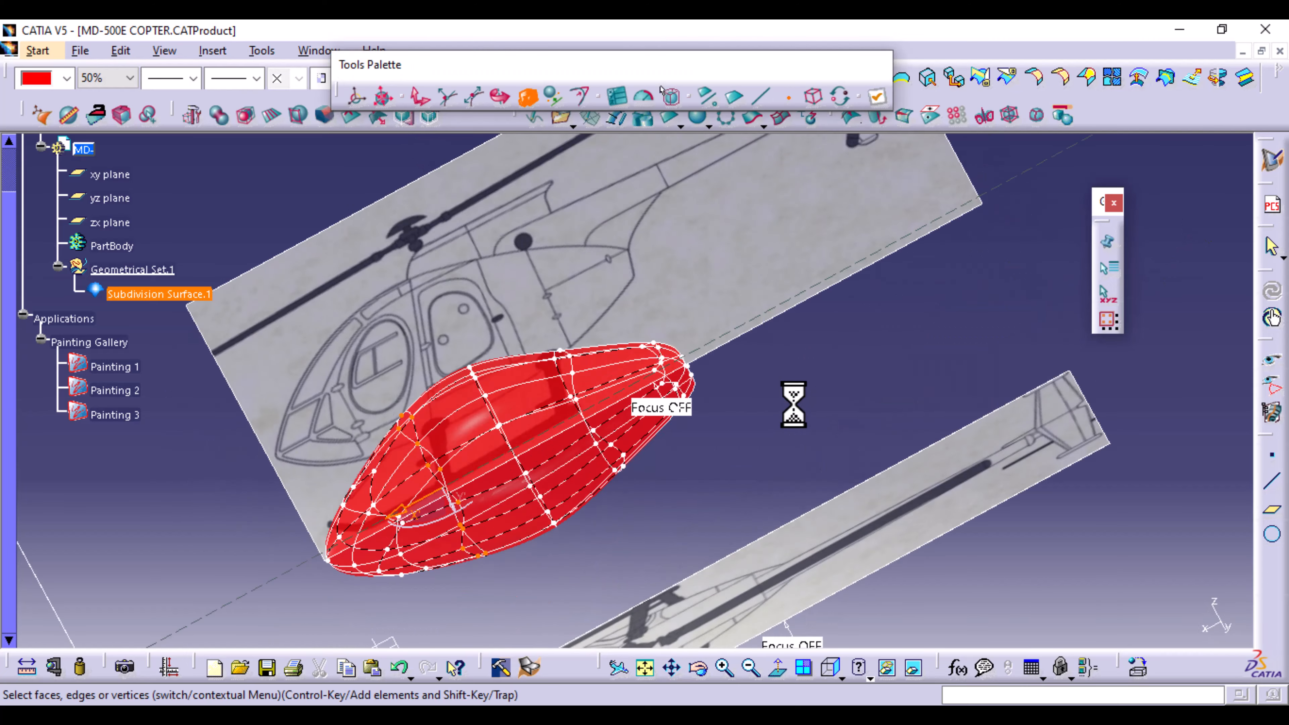
{"action": "middle_click_drag", "start_coordinate": [777, 564], "coordinate": [978, 538]}
{"action": "middle_click_drag", "start_coordinate": [672, 547], "coordinate": [659, 430]}
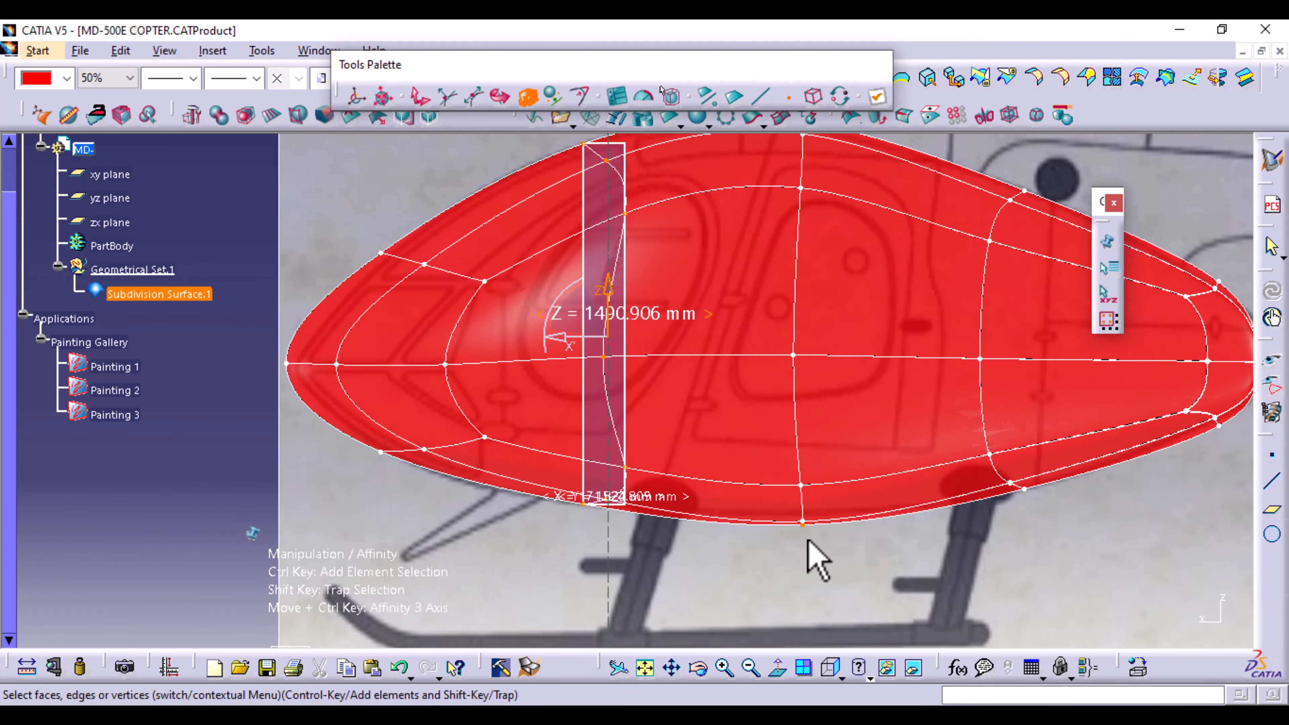
{"action": "middle_click_drag", "start_coordinate": [817, 556], "coordinate": [693, 610]}
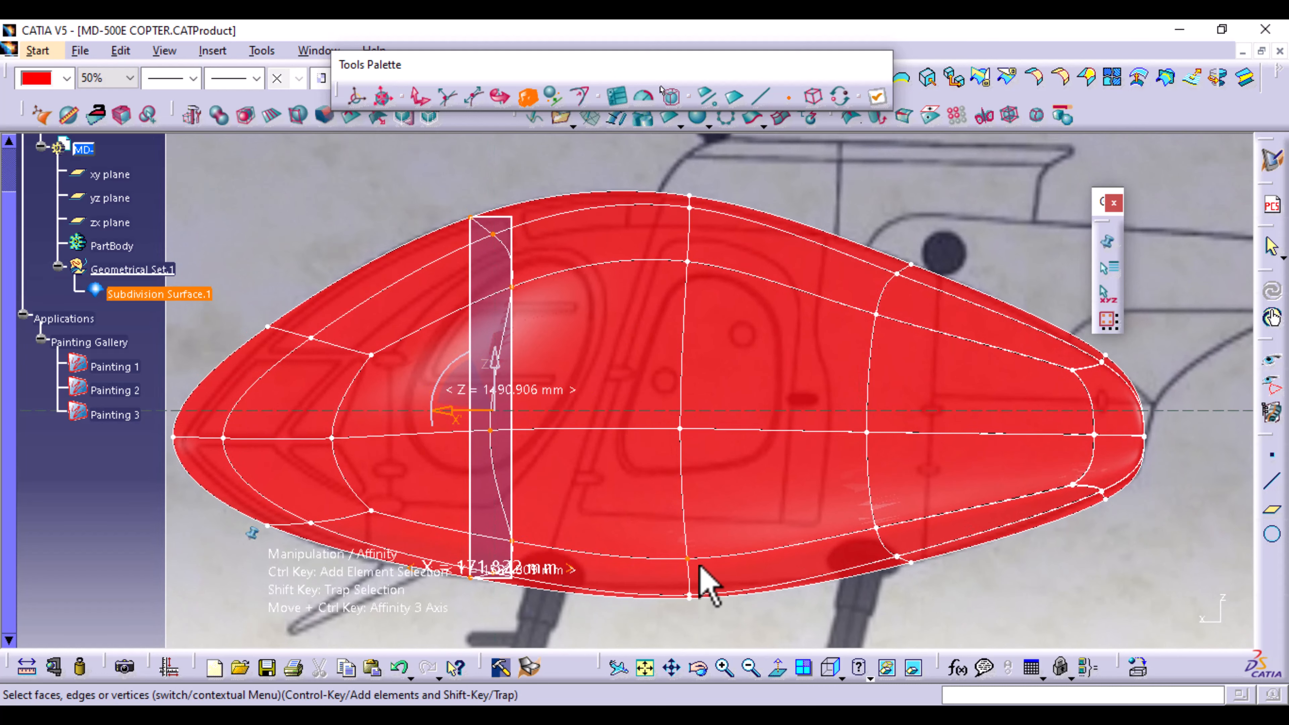
{"action": "left_click", "coordinate": [690, 594]}
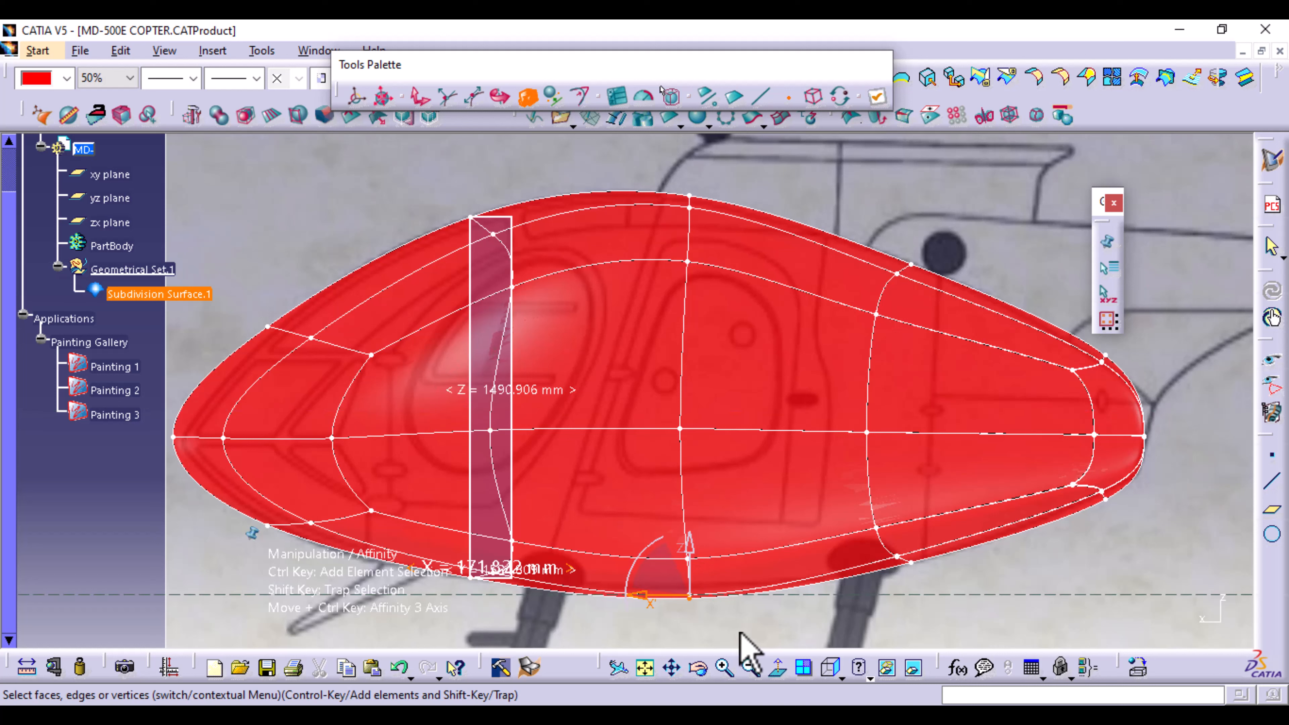
{"action": "middle_click_drag", "start_coordinate": [751, 621], "coordinate": [736, 456]}
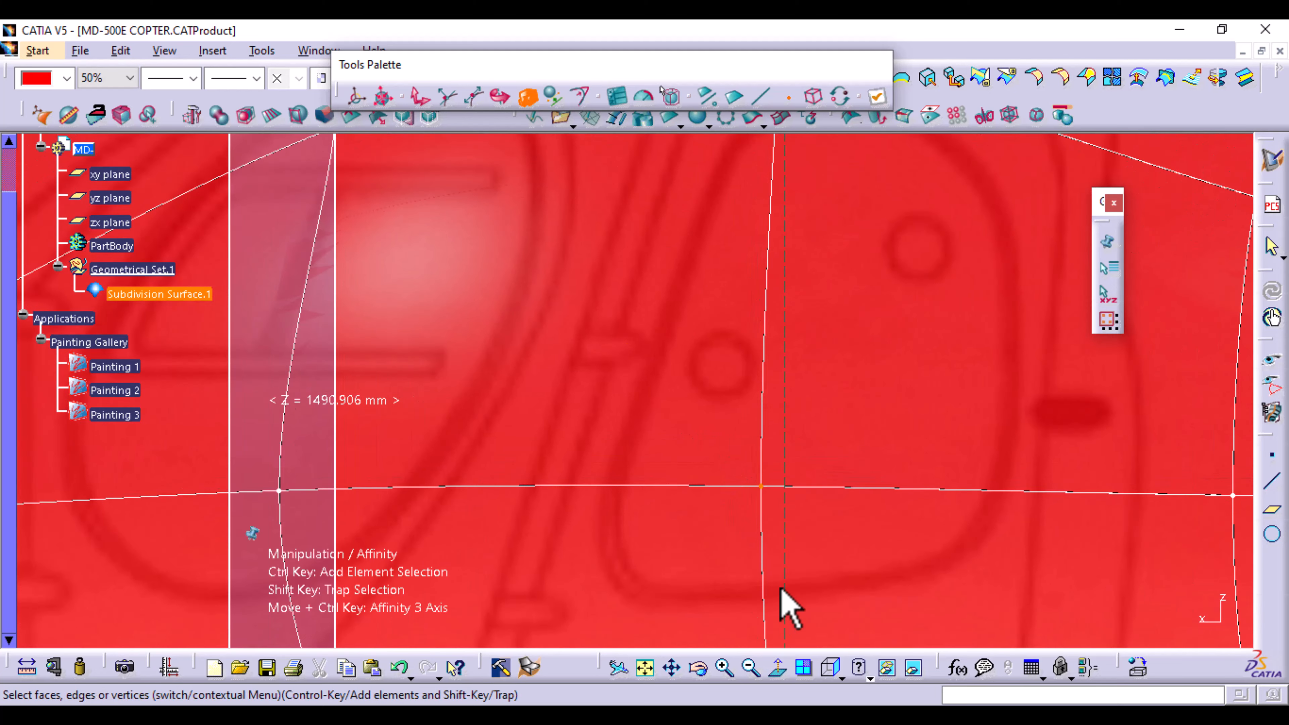
{"action": "middle_click_drag", "start_coordinate": [794, 611], "coordinate": [745, 147]}
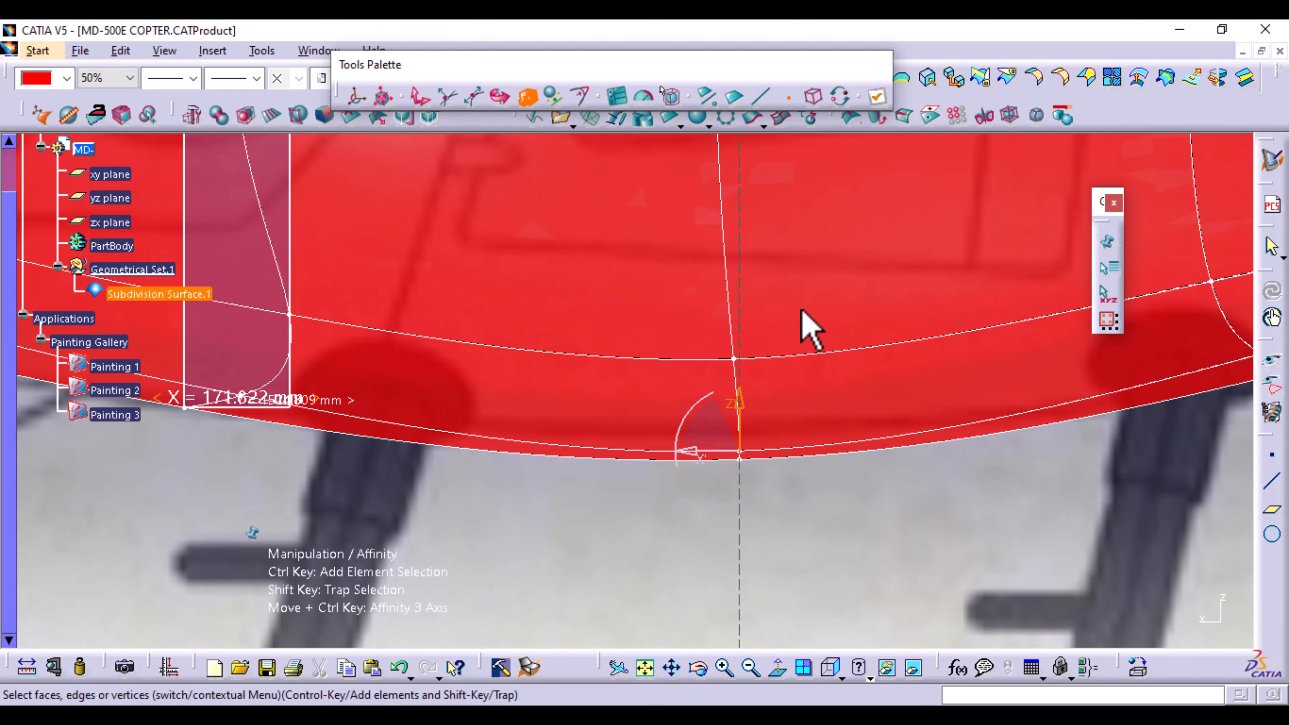
{"action": "middle_click_drag", "start_coordinate": [810, 335], "coordinate": [796, 296]}
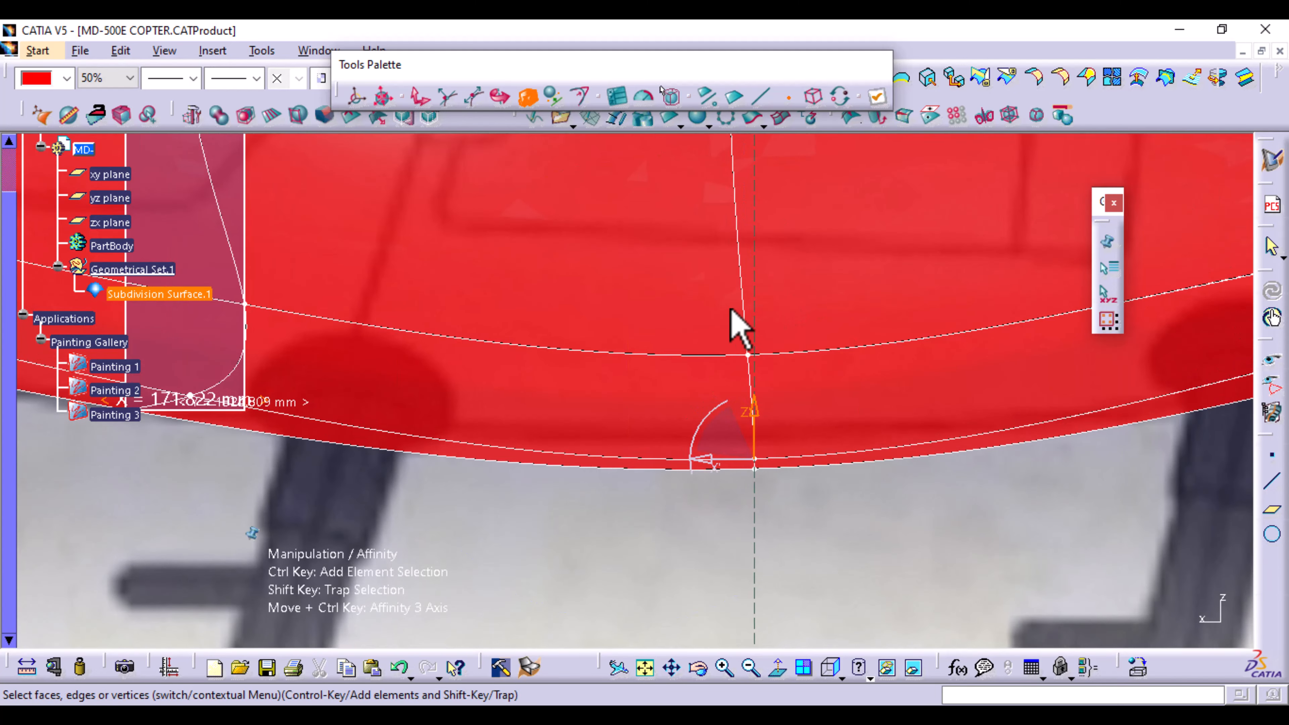
{"action": "left_click_drag", "start_coordinate": [705, 308], "coordinate": [791, 460], "text": "shift"}
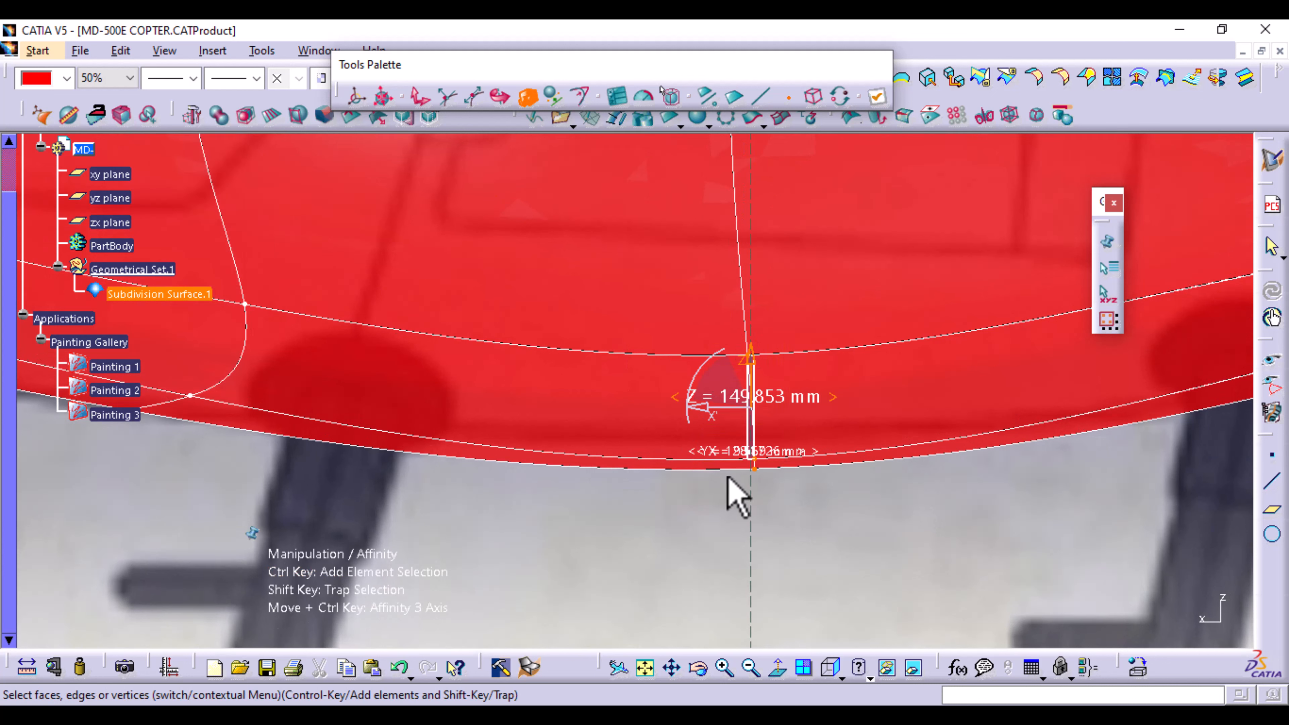
{"action": "left_click", "coordinate": [421, 99]}
{"action": "middle_click_drag", "start_coordinate": [833, 289], "coordinate": [831, 454]}
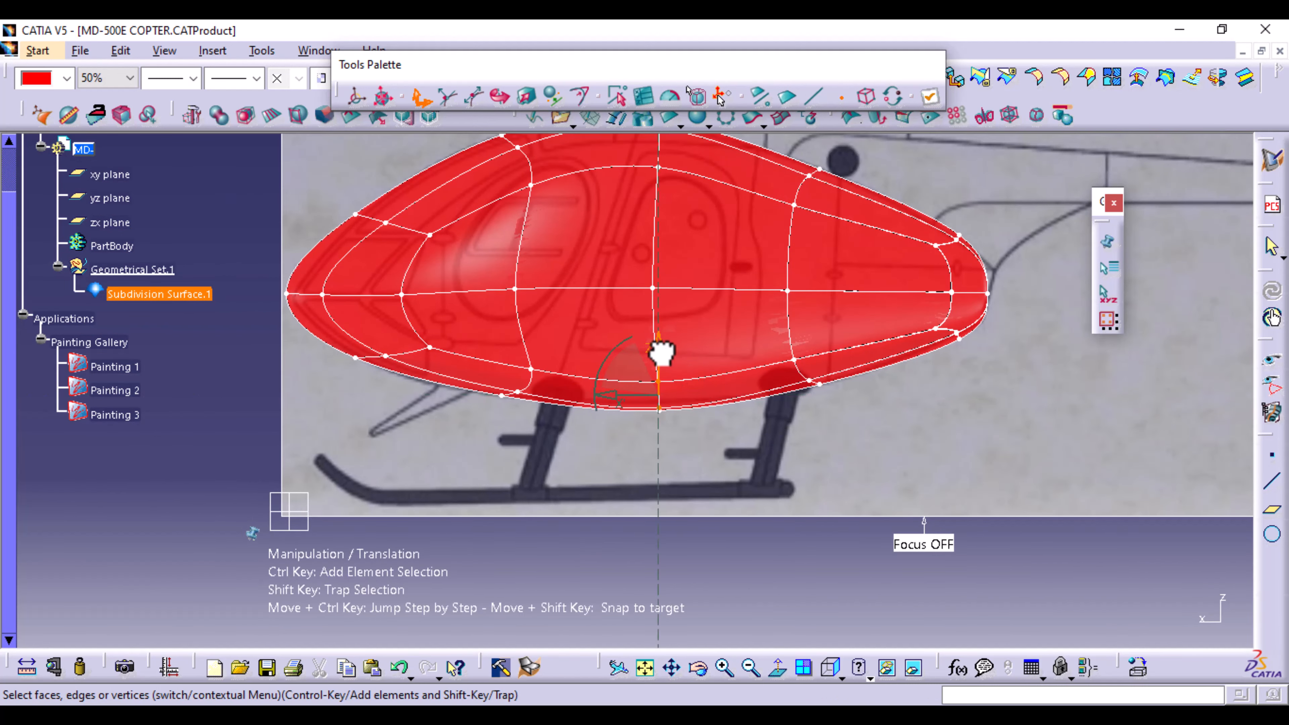
{"action": "mouse_move", "coordinate": [662, 352]}
{"action": "left_mouse_down"}
{"action": "mouse_move", "coordinate": [665, 305]}
{"action": "mouse_move", "coordinate": [668, 330]}
{"action": "left_mouse_up"}
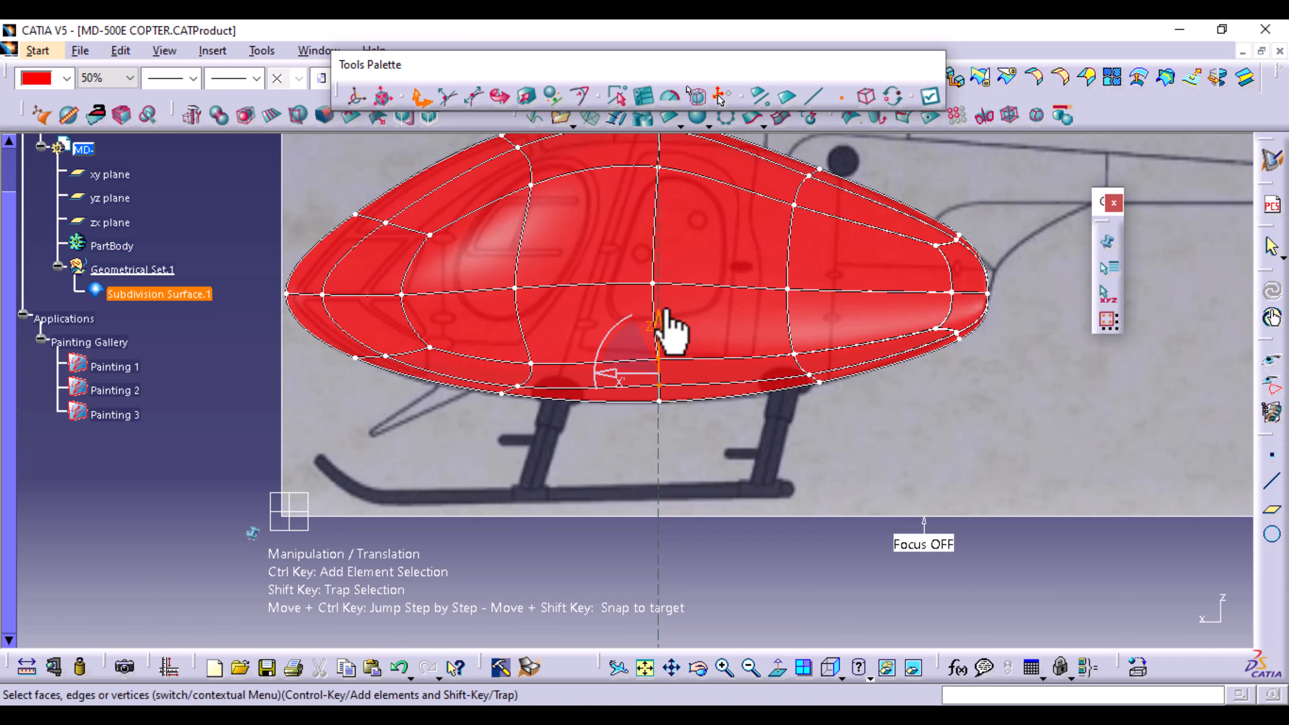
Translate the top vertices of the middle ring about 48 mm downward along Z and apply the changes.
{"action": "middle_click_drag", "start_coordinate": [970, 414], "coordinate": [971, 505]}
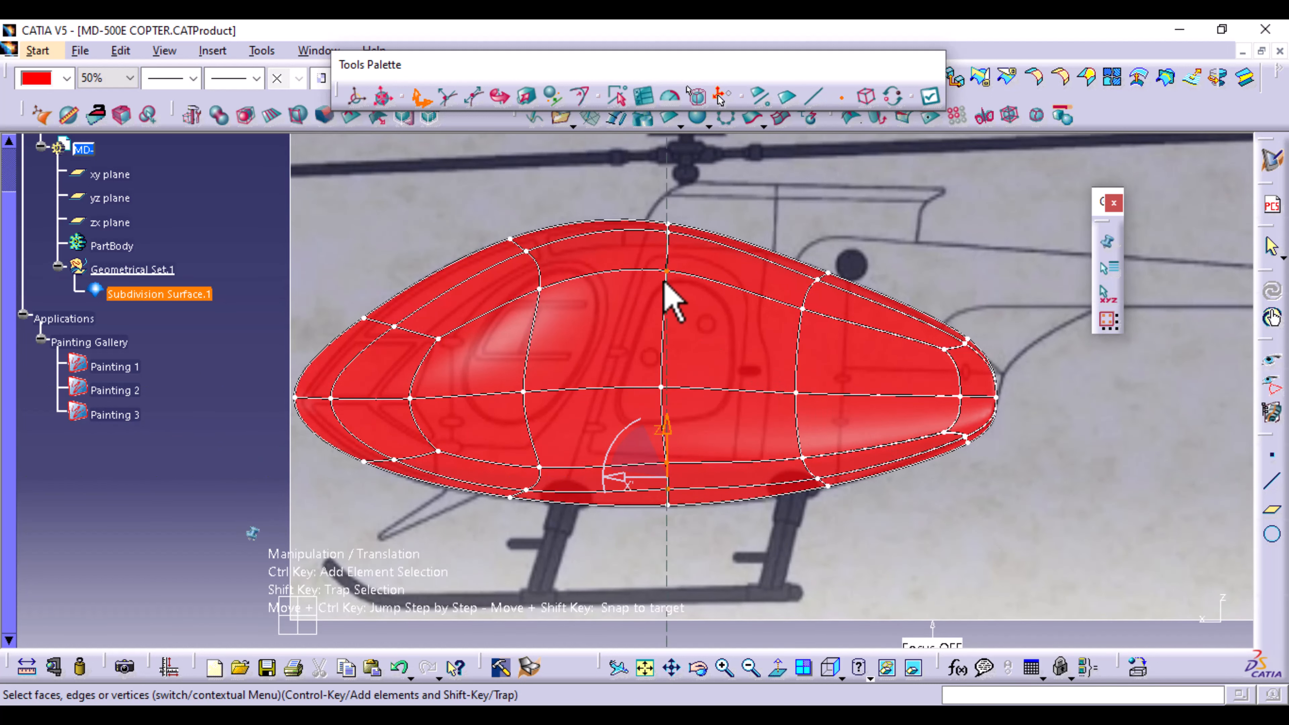
{"action": "middle_click_drag", "start_coordinate": [713, 346], "coordinate": [613, 525]}
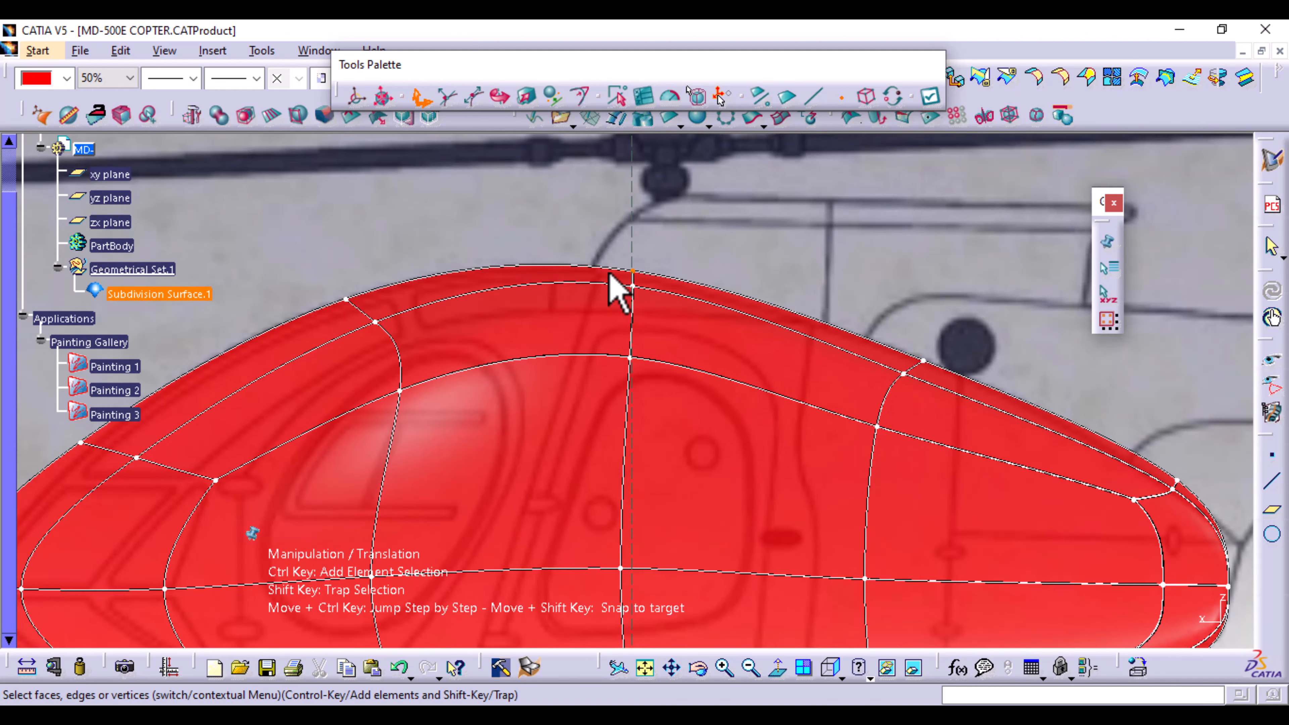
{"action": "left_click_drag", "start_coordinate": [608, 273], "coordinate": [663, 400], "text": "shift"}
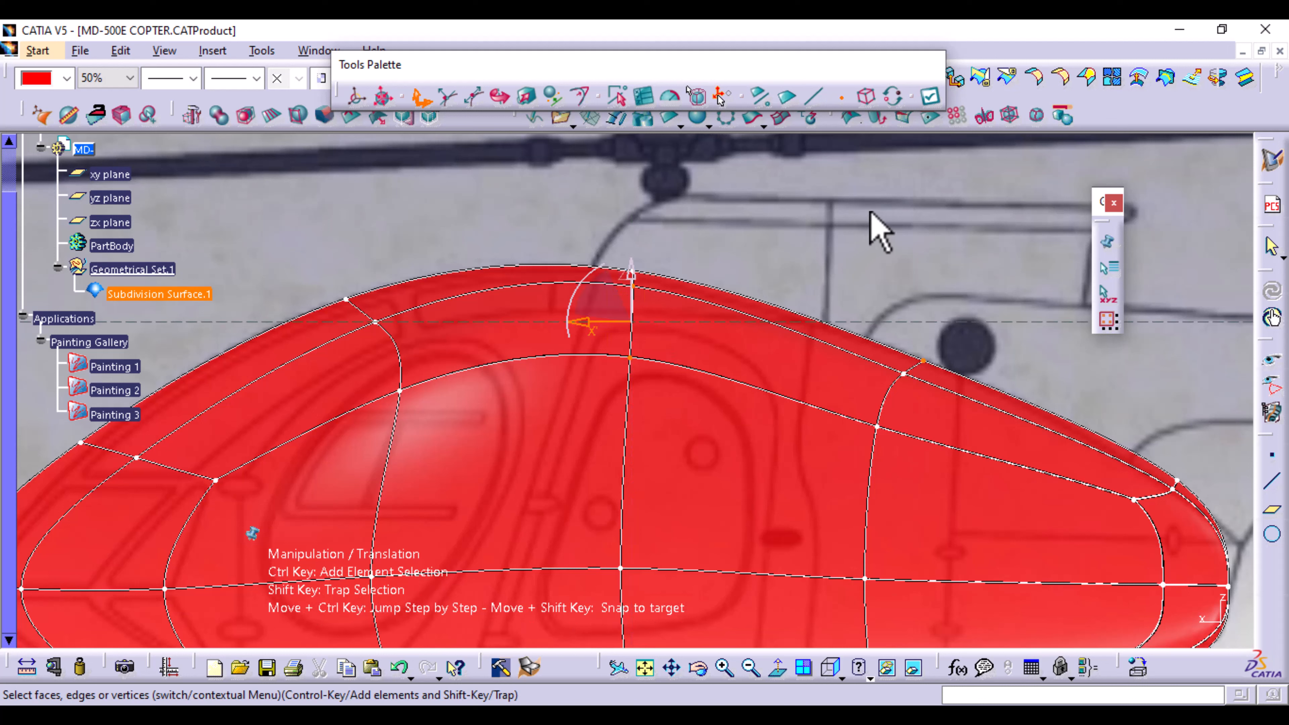
{"action": "mouse_move", "coordinate": [631, 277]}
{"action": "left_mouse_down"}
{"action": "mouse_move", "coordinate": [632, 318]}
{"action": "mouse_move", "coordinate": [631, 287]}
{"action": "left_mouse_up"}
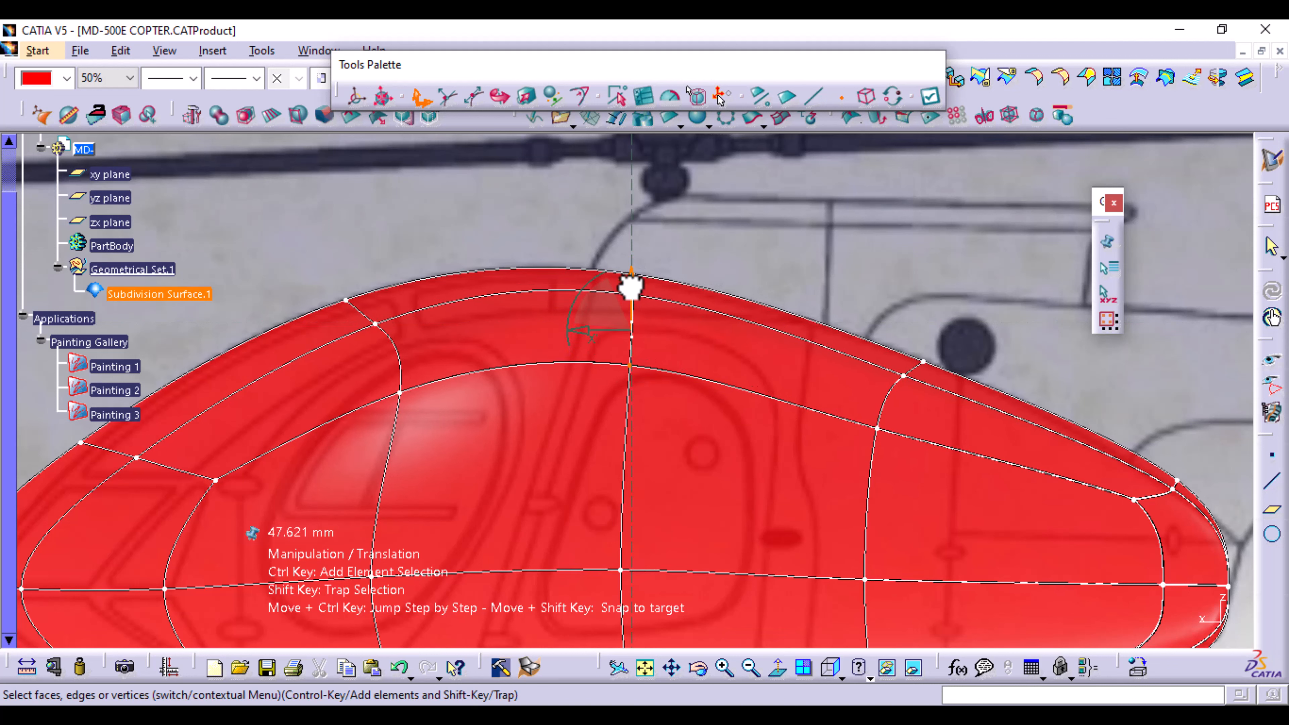
{"action": "left_click", "coordinate": [929, 95]}
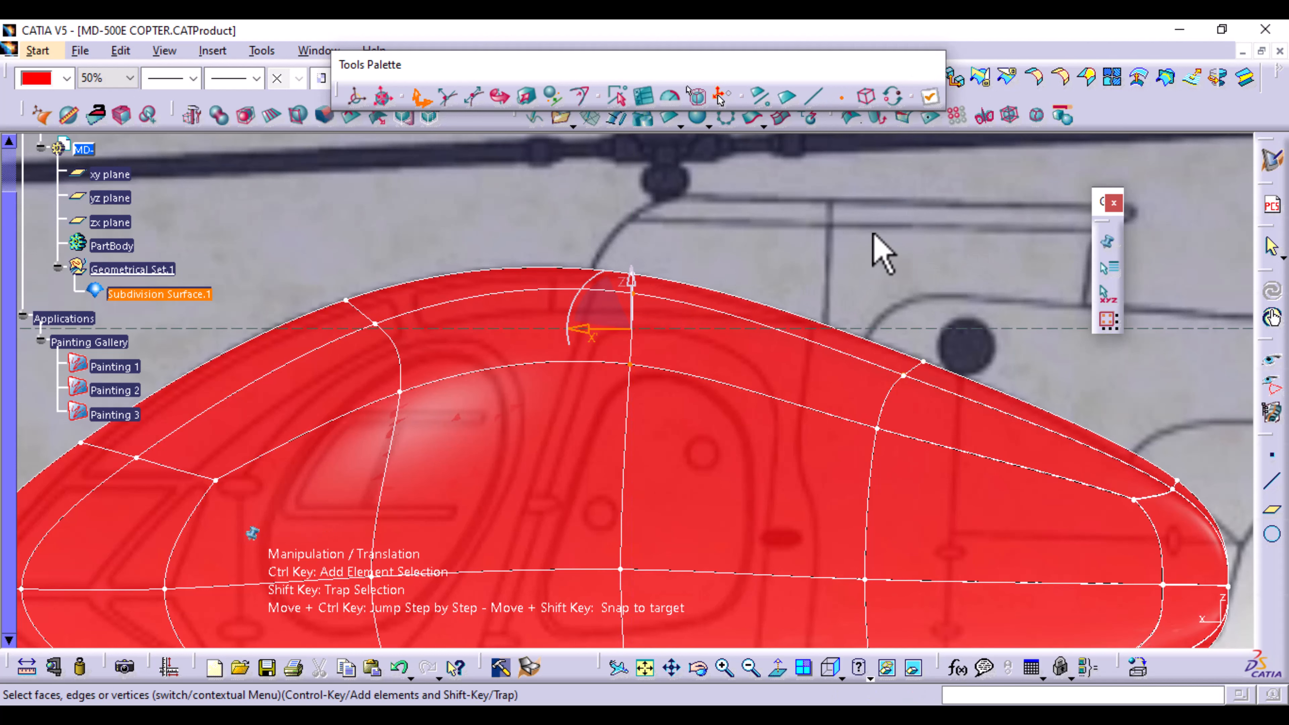
Turn on automatic apply and select the upper vertices of the nose ring.
{"action": "mouse_move", "coordinate": [877, 250]}
{"action": "middle_mouse_down"}
{"action": "mouse_move", "coordinate": [1071, 203]}
{"action": "mouse_move", "coordinate": [1108, 108]}
{"action": "middle_mouse_up"}
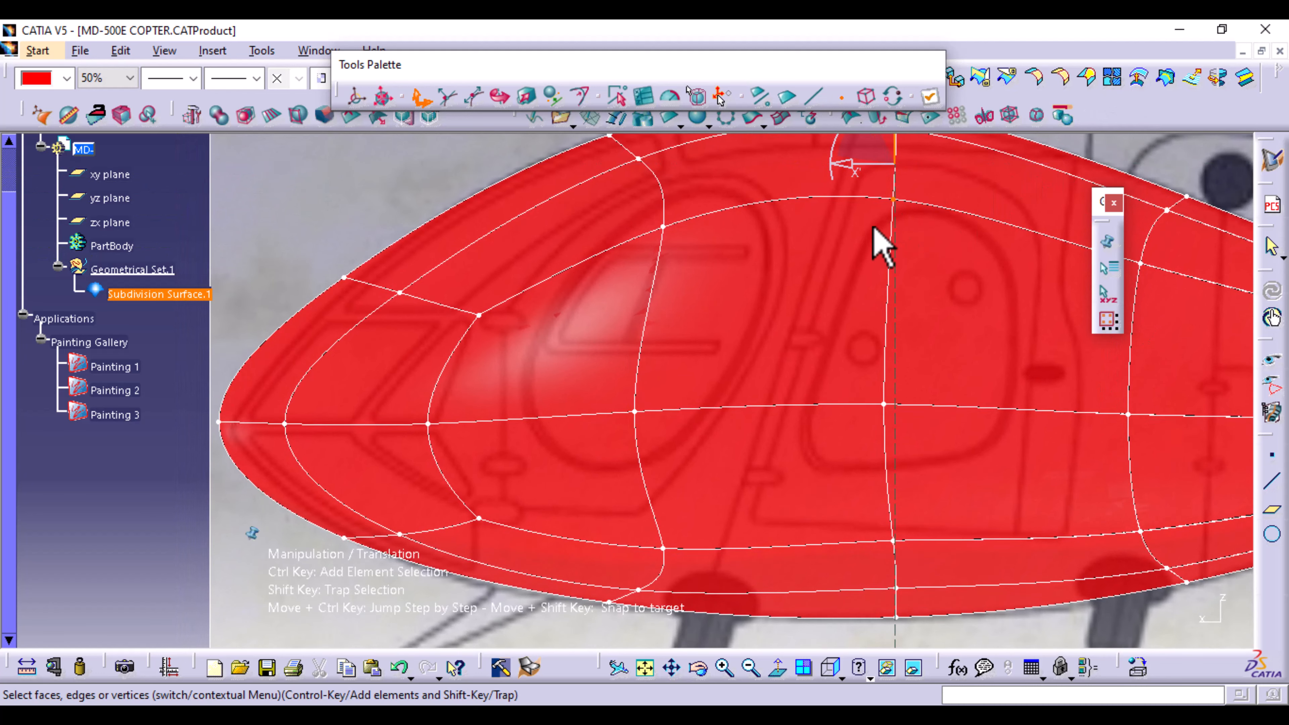
{"action": "middle_click_drag", "start_coordinate": [875, 245], "coordinate": [883, 279]}
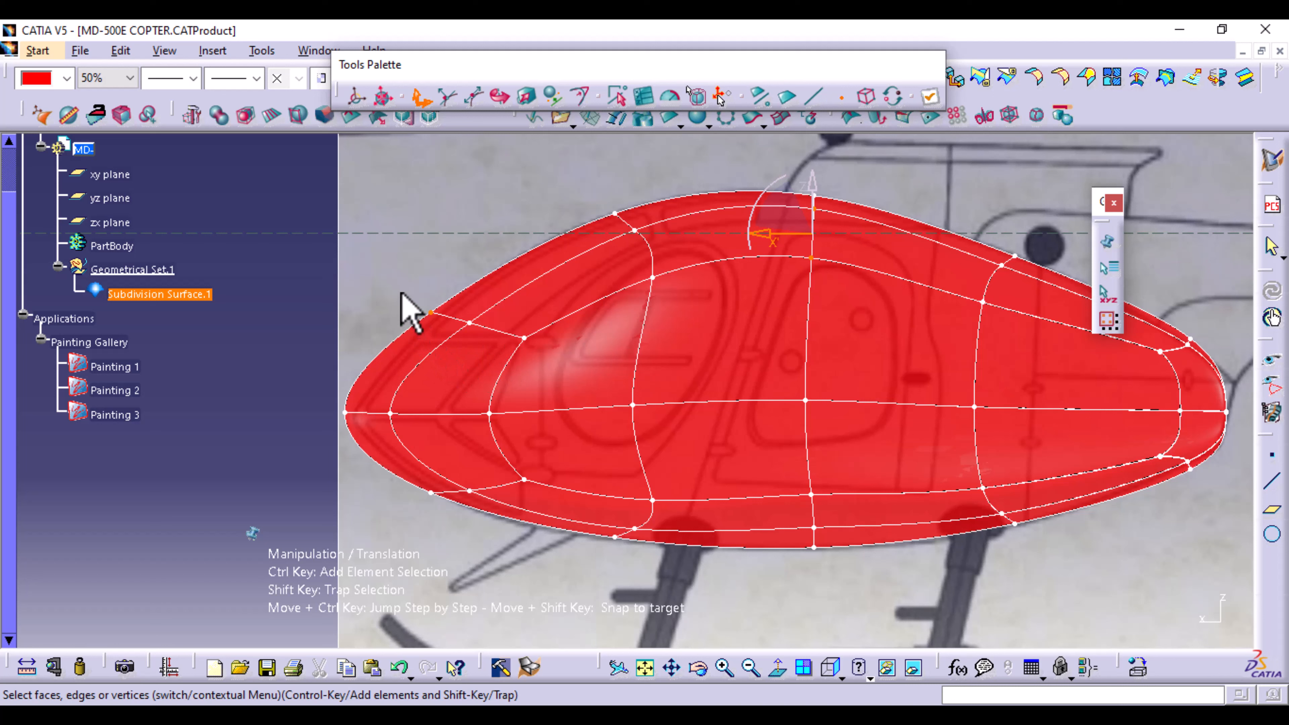
{"action": "left_click", "coordinate": [930, 96]}
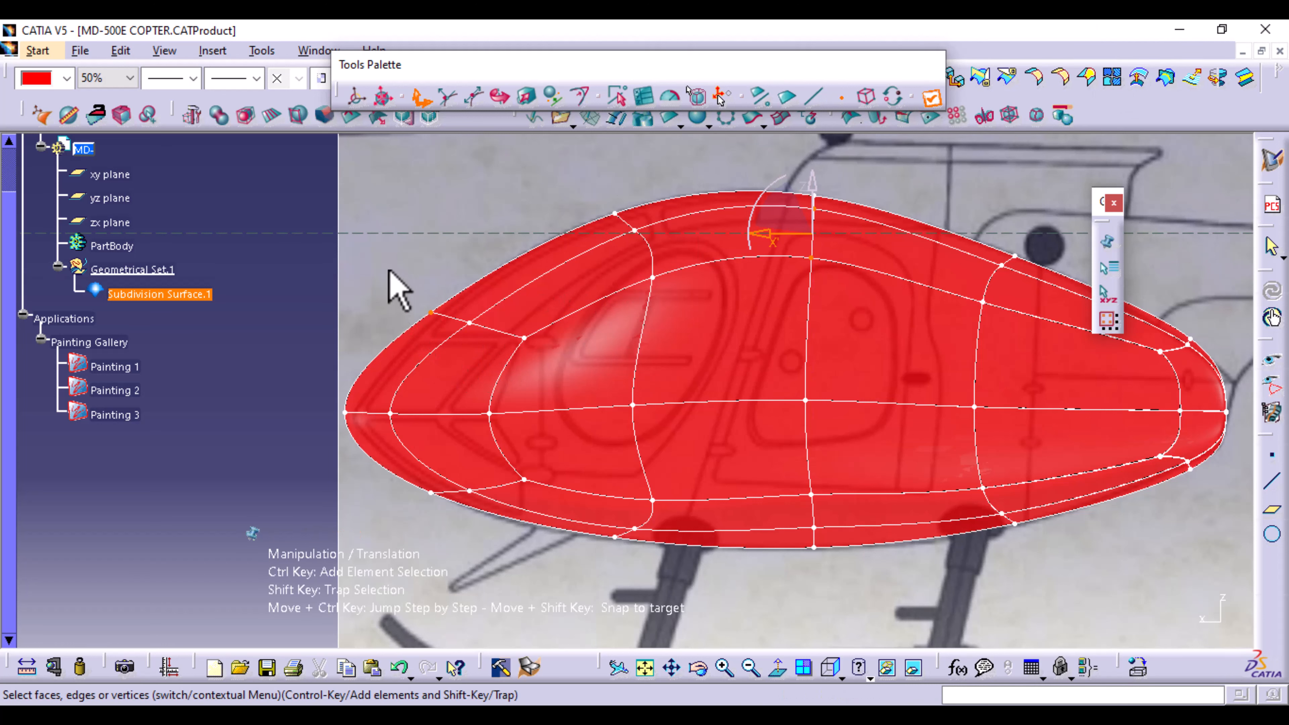
{"action": "left_click_drag", "start_coordinate": [388, 270], "coordinate": [546, 354], "text": "shift"}
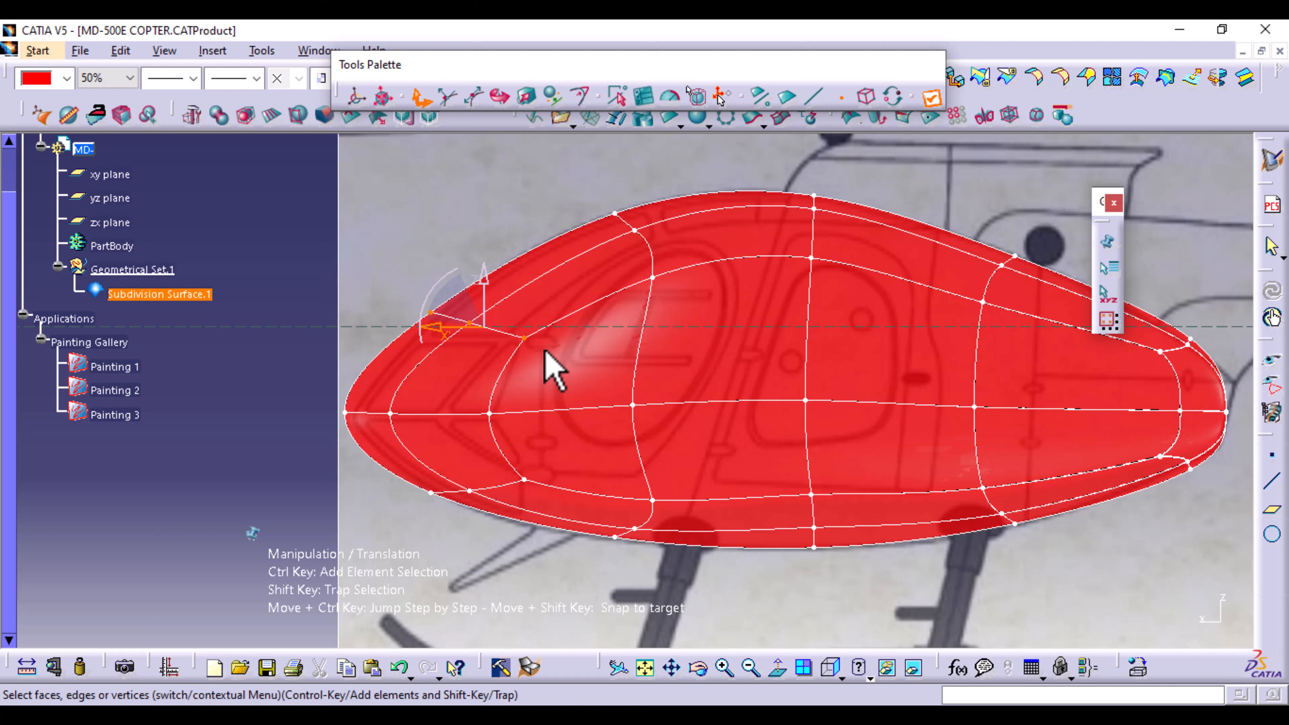
Place the manipulation robot on the inner vertex of the upper nose vertex row, with manual apply activated.
{"action": "left_click", "coordinate": [358, 97]}
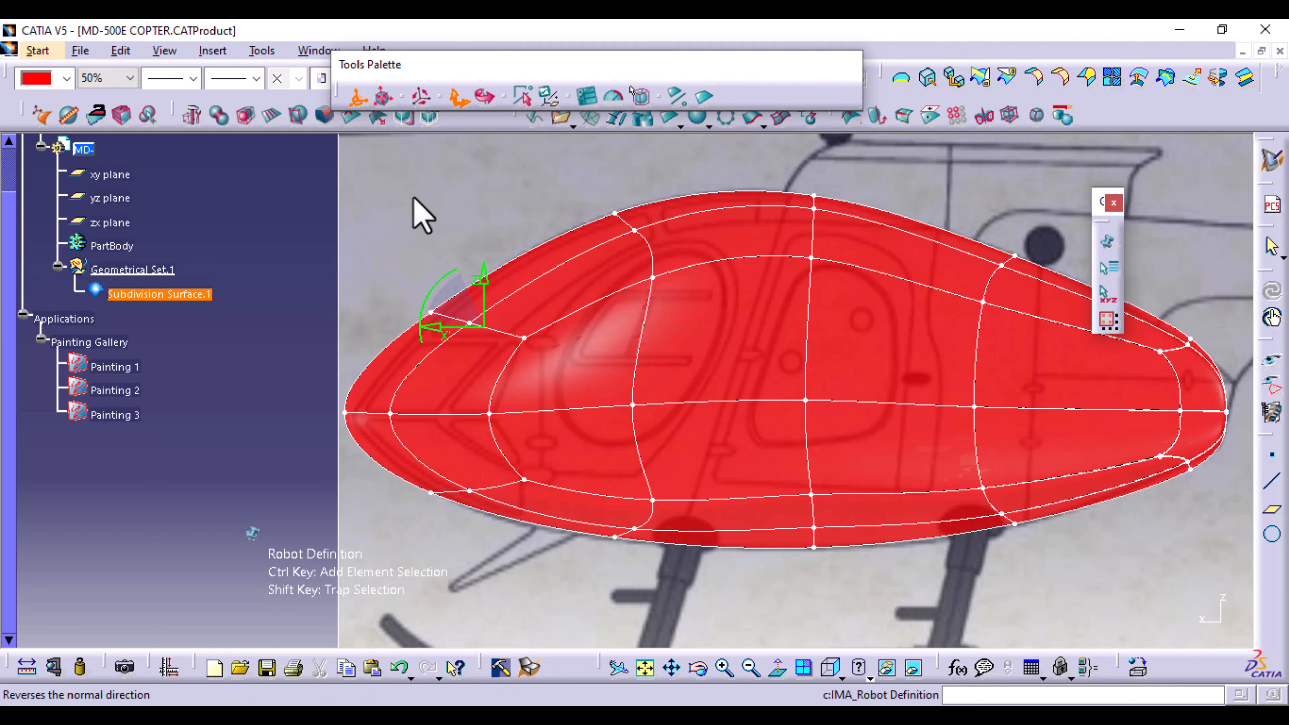
{"action": "left_click", "coordinate": [526, 341]}
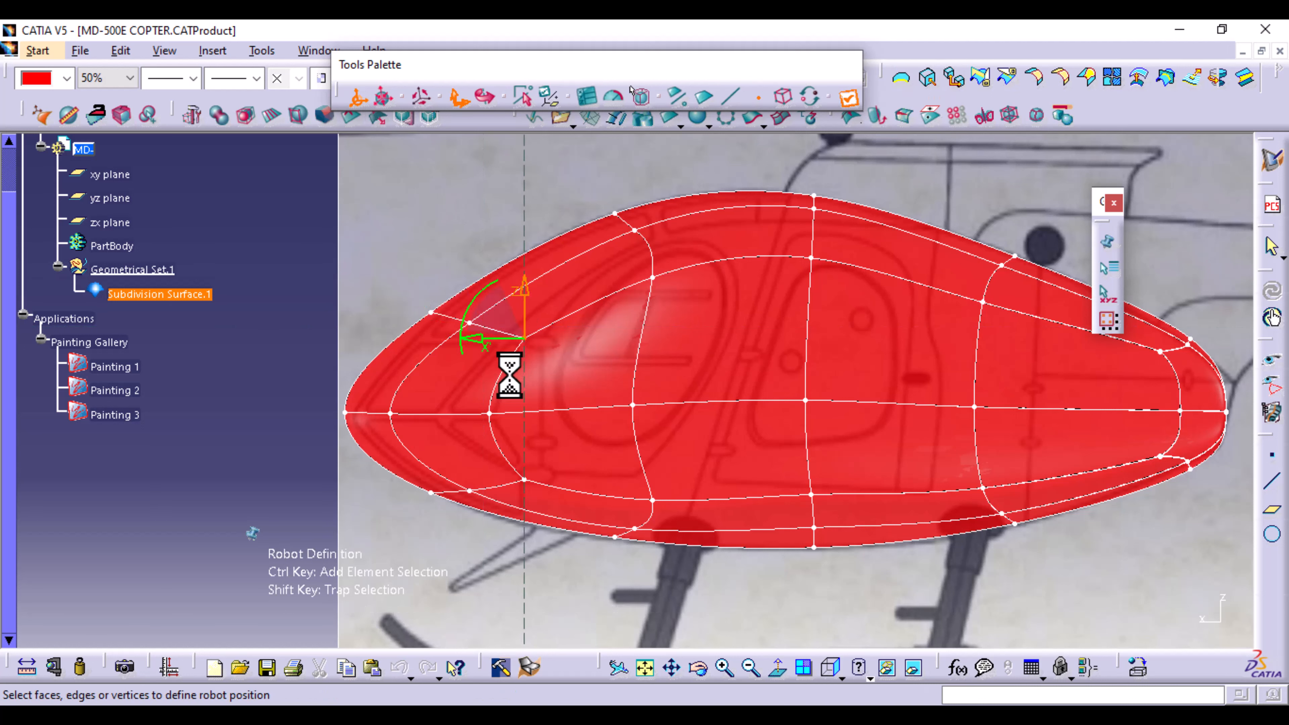
{"action": "left_click", "coordinate": [847, 98]}
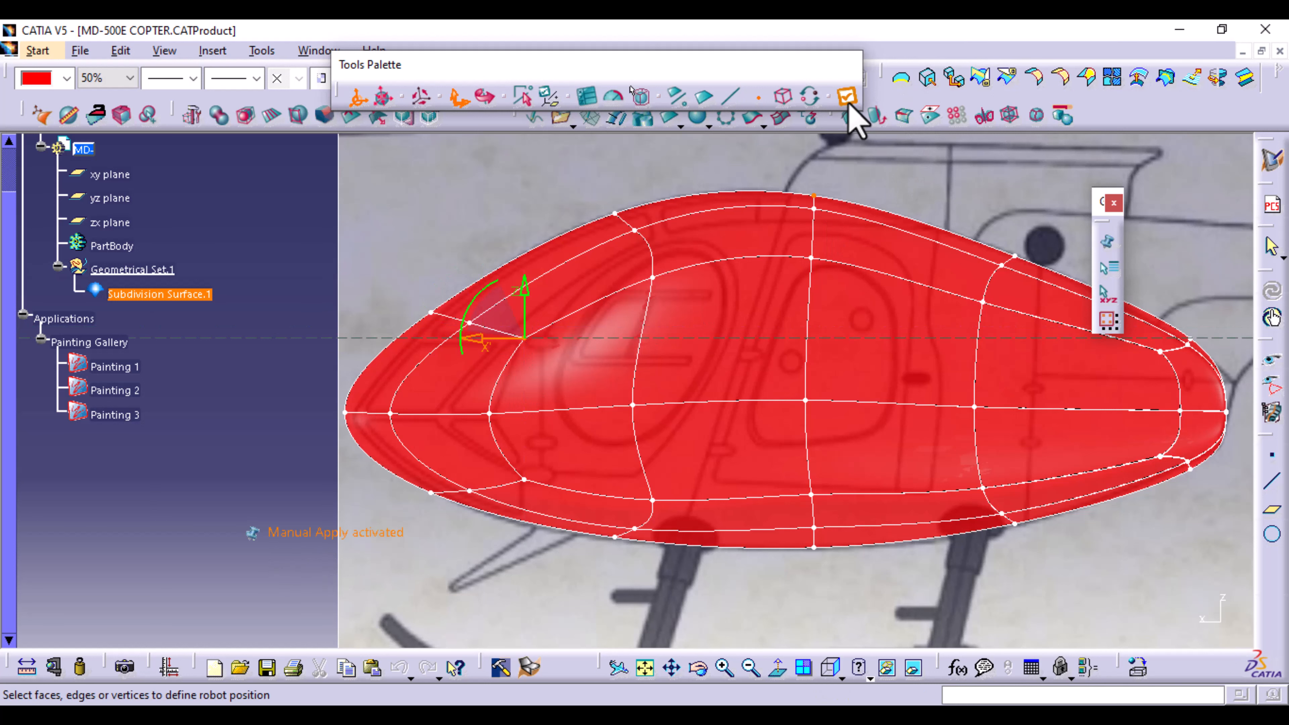
{"action": "left_click", "coordinate": [357, 96]}
Align the upper nose vertex row with the robot's horizontal plane and apply the change.
{"action": "left_click", "coordinate": [553, 96]}
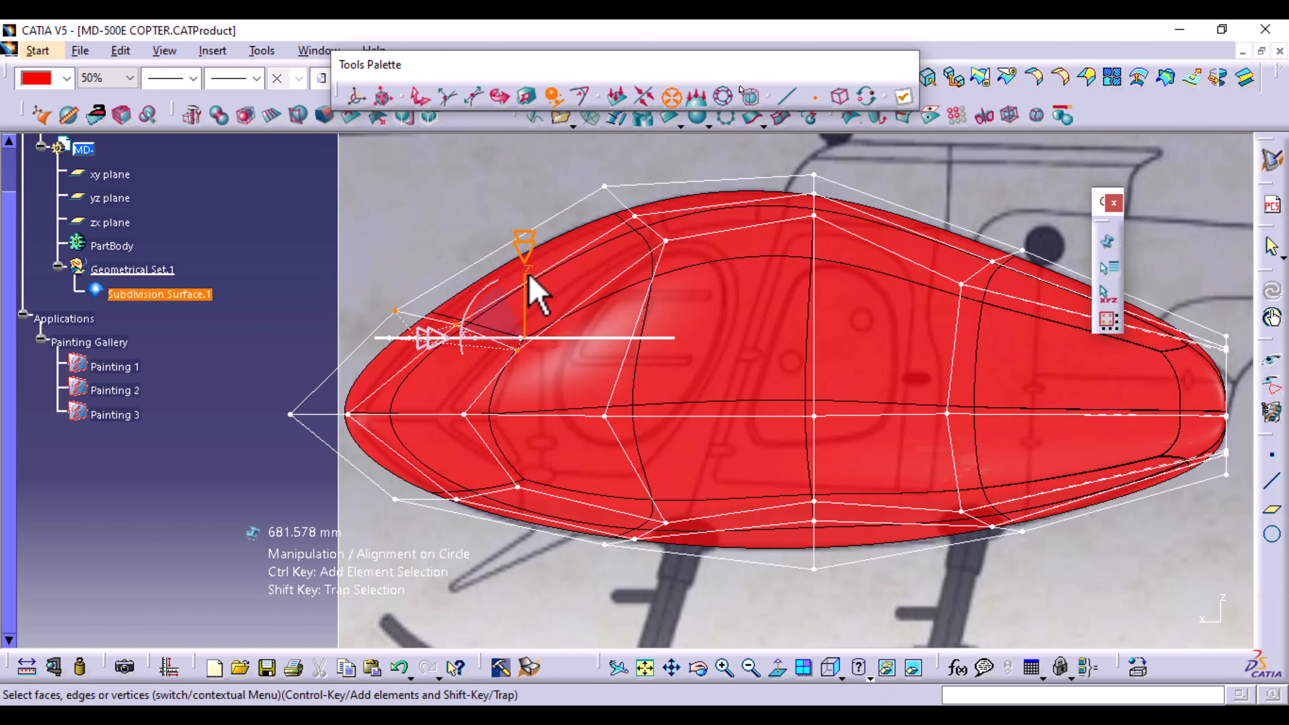
{"action": "left_click_drag", "start_coordinate": [522, 240], "coordinate": [523, 241]}
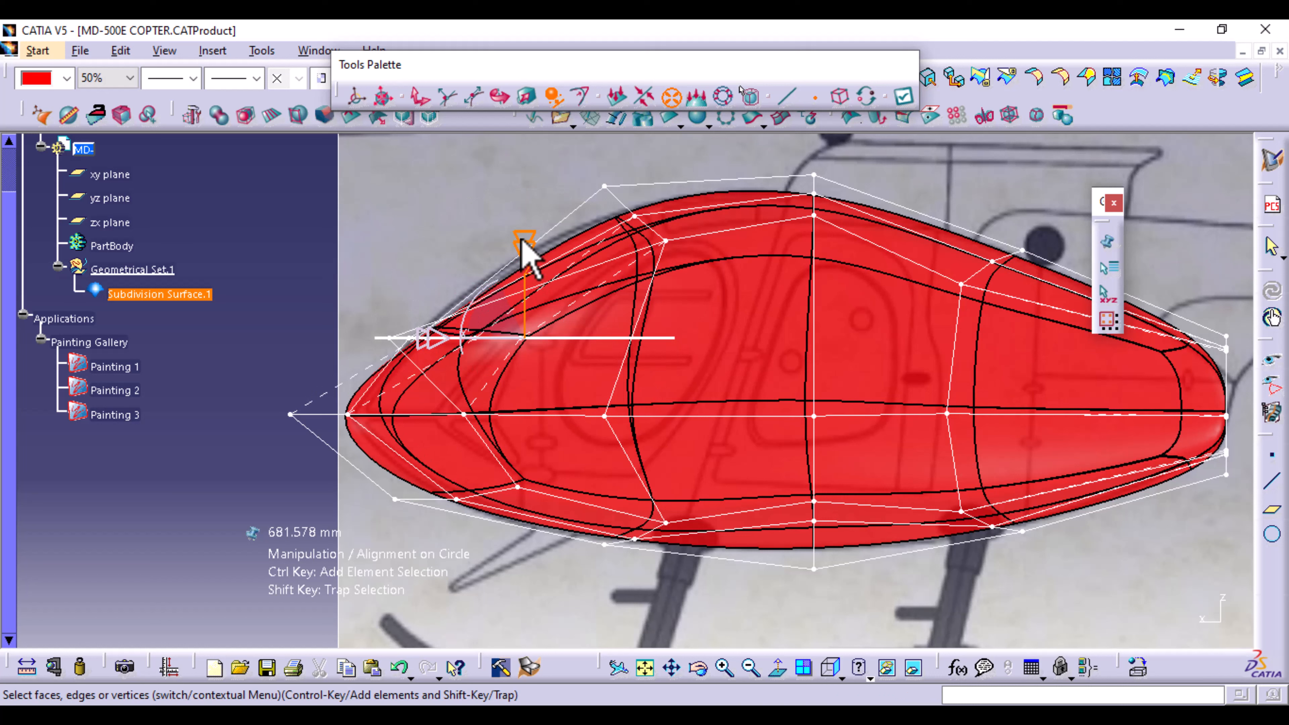
{"action": "left_click", "coordinate": [906, 99]}
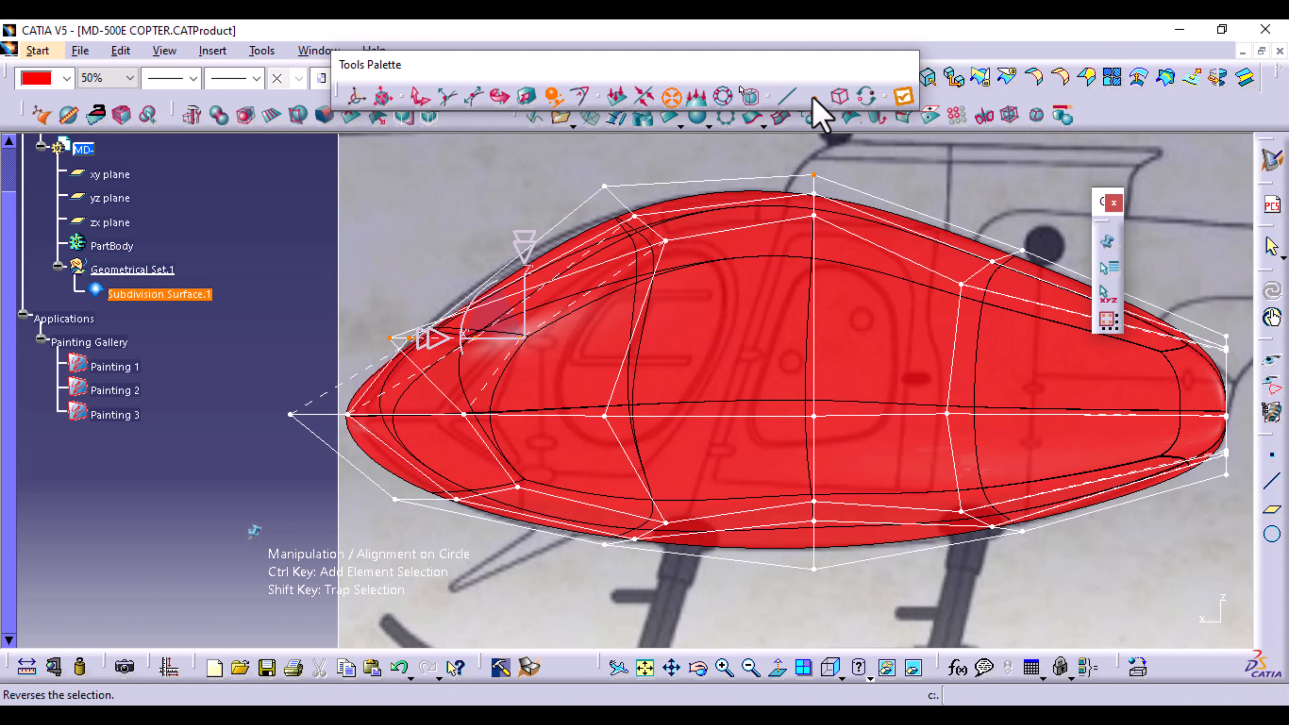
Translate the aligned nose vertices up and slightly forward towards the blueprint outline, checking the shape in 3D.
{"action": "left_click", "coordinate": [422, 100]}
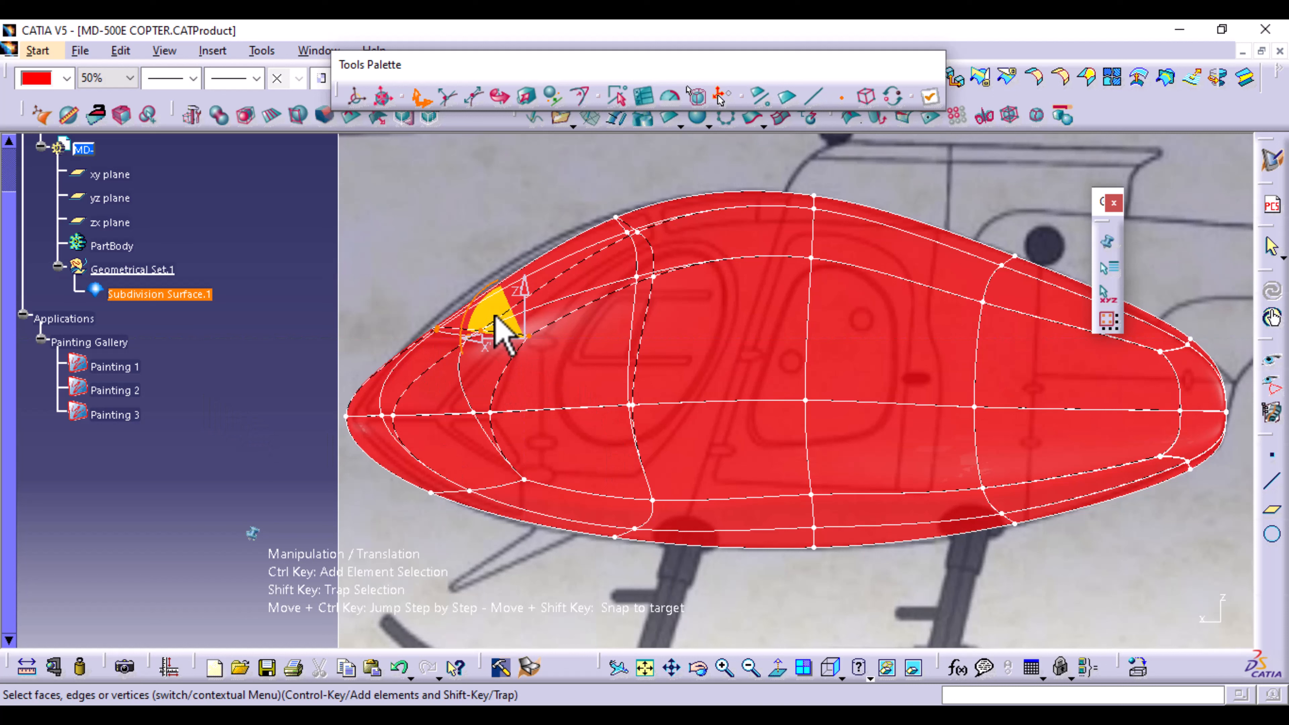
{"action": "left_click_drag", "start_coordinate": [494, 316], "coordinate": [485, 297]}
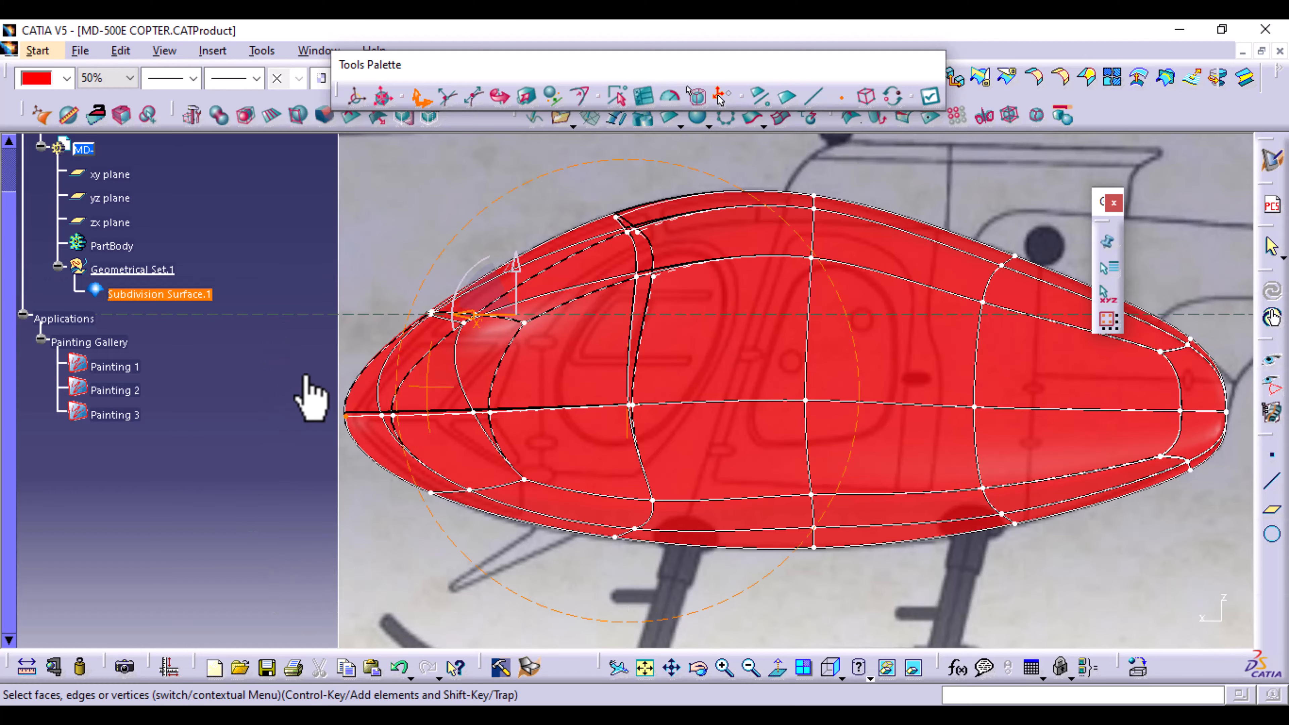
{"action": "mouse_move", "coordinate": [308, 394]}
{"action": "middle_mouse_down"}
{"action": "mouse_move", "coordinate": [486, 374]}
{"action": "mouse_move", "coordinate": [568, 442]}
{"action": "mouse_move", "coordinate": [587, 498]}
{"action": "mouse_move", "coordinate": [624, 480]}
{"action": "mouse_move", "coordinate": [581, 530]}
{"action": "mouse_move", "coordinate": [596, 541]}
{"action": "mouse_move", "coordinate": [635, 484]}
{"action": "mouse_move", "coordinate": [713, 507]}
{"action": "mouse_move", "coordinate": [791, 492]}
{"action": "mouse_move", "coordinate": [817, 425]}
{"action": "mouse_move", "coordinate": [552, 481]}
{"action": "mouse_move", "coordinate": [583, 495]}
{"action": "middle_mouse_up"}
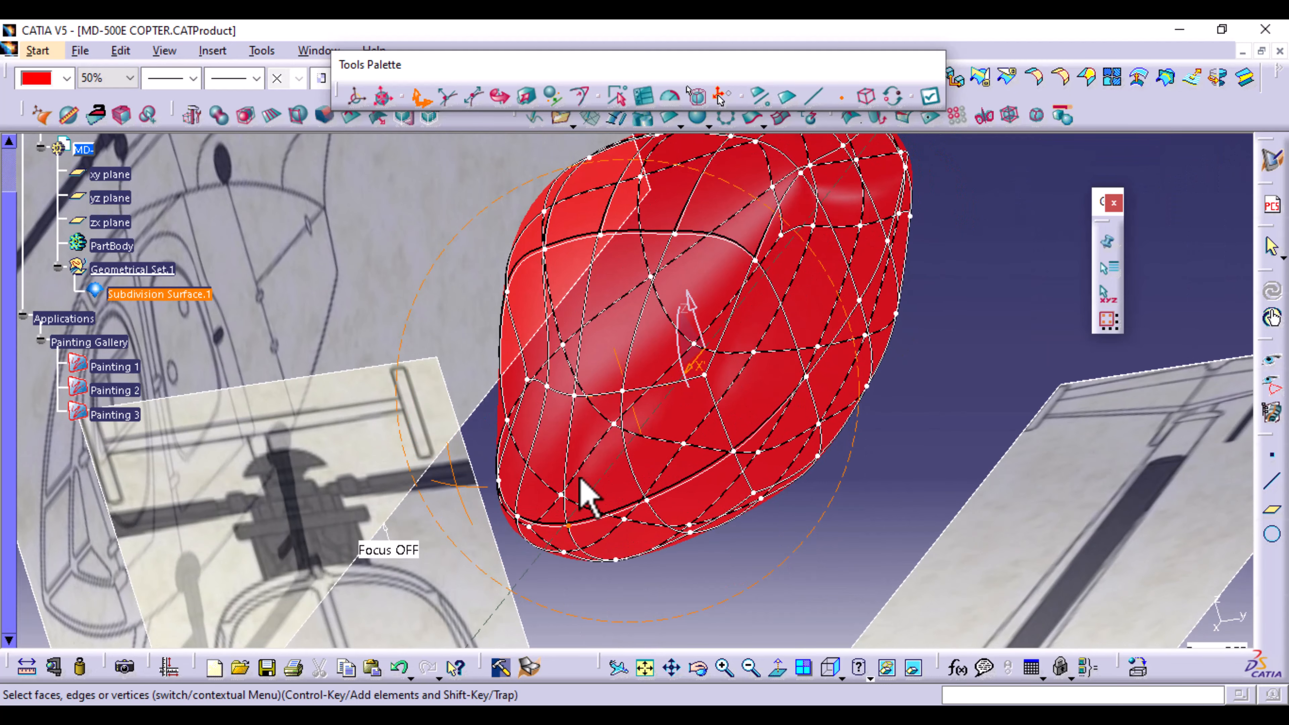
Undo the alignment and translation of the upper nose vertices and return to the side view.
{"action": "left_click", "coordinate": [397, 670]}
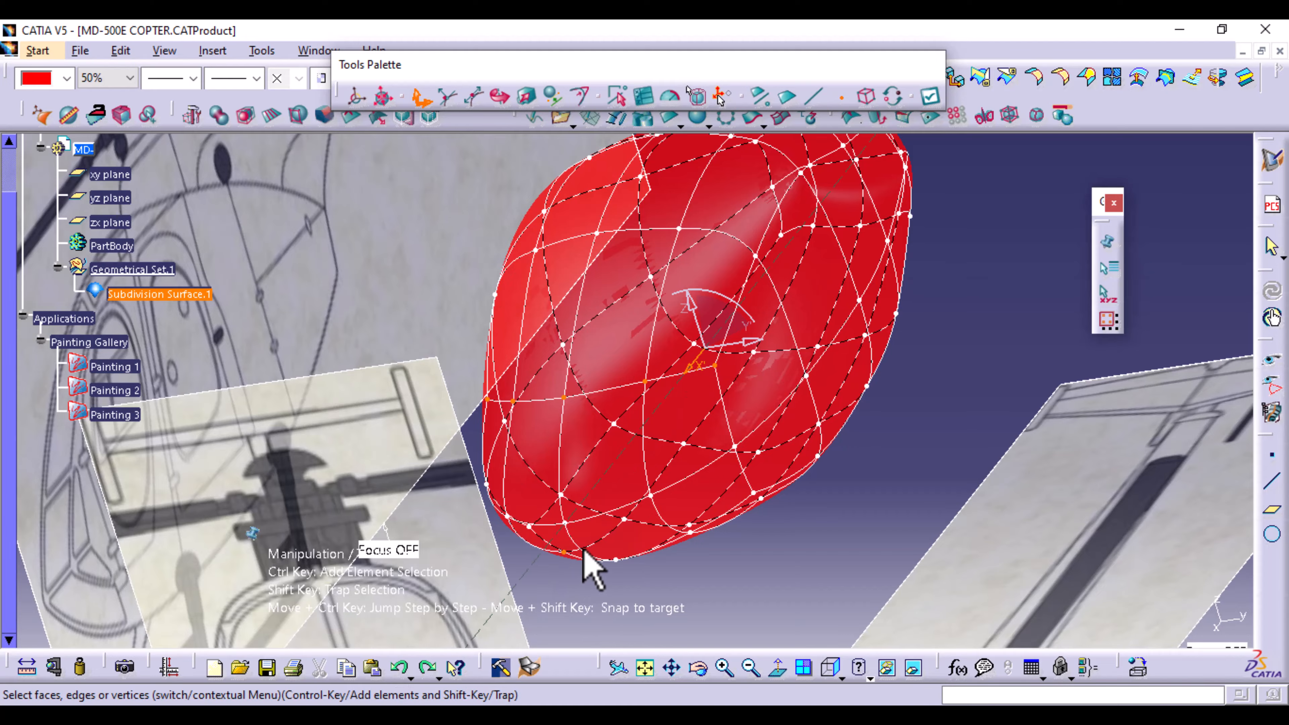
{"action": "mouse_move", "coordinate": [590, 567]}
{"action": "middle_mouse_down"}
{"action": "mouse_move", "coordinate": [538, 521]}
{"action": "mouse_move", "coordinate": [550, 444]}
{"action": "mouse_move", "coordinate": [691, 466]}
{"action": "mouse_move", "coordinate": [684, 570]}
{"action": "mouse_move", "coordinate": [503, 476]}
{"action": "mouse_move", "coordinate": [417, 527]}
{"action": "middle_mouse_up"}
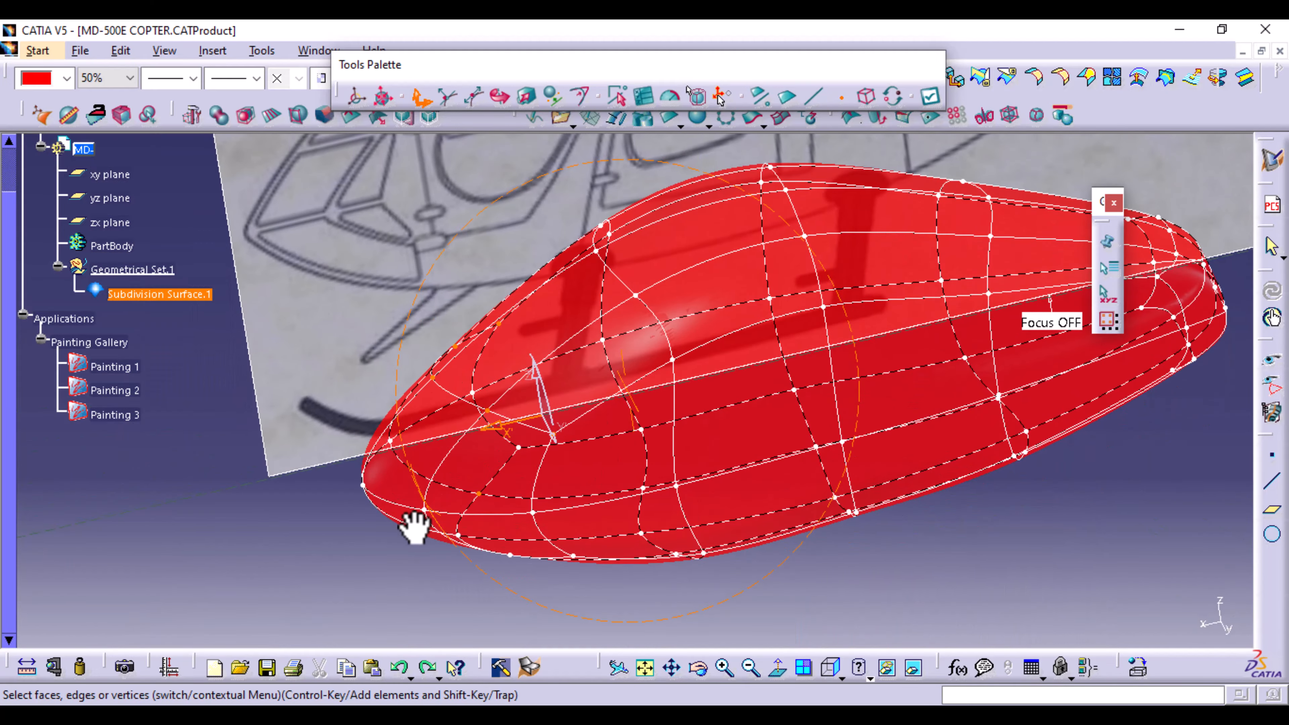
{"action": "left_click", "coordinate": [833, 663]}
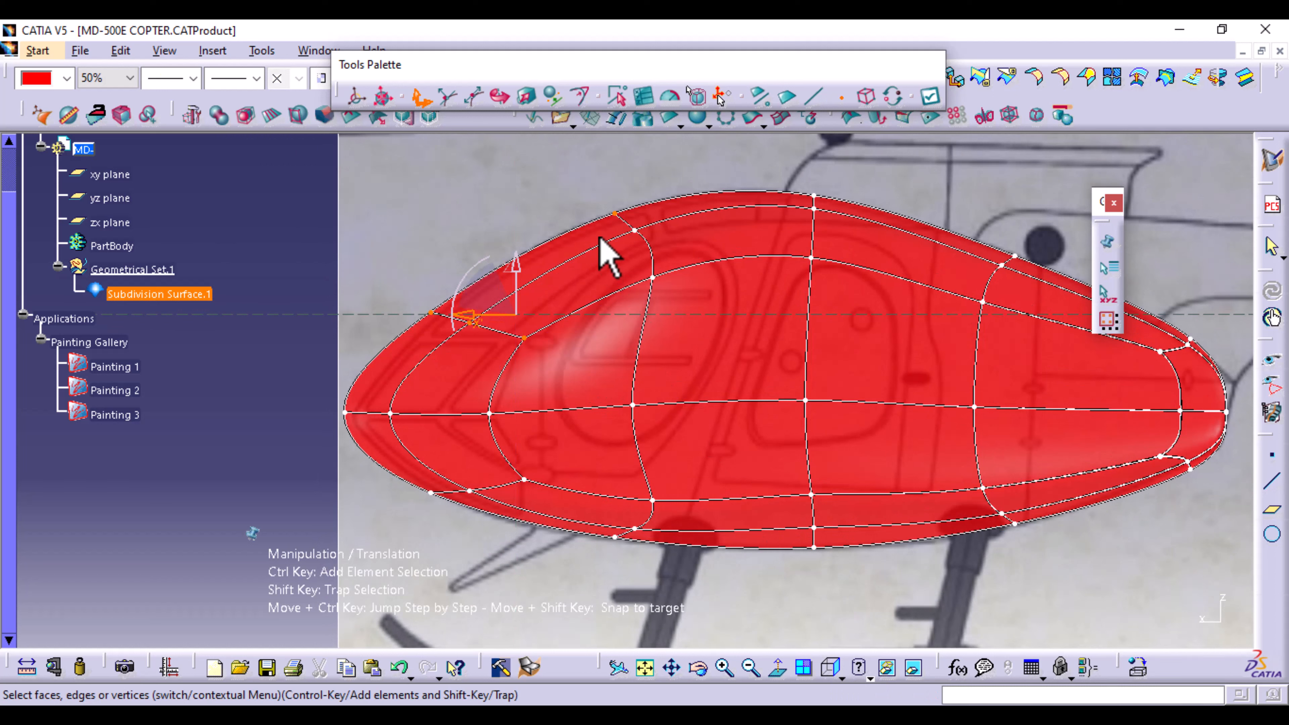
Reposition the manipulation robot on the inner vertex of the upper nose vertex row.
{"action": "left_click", "coordinate": [358, 96]}
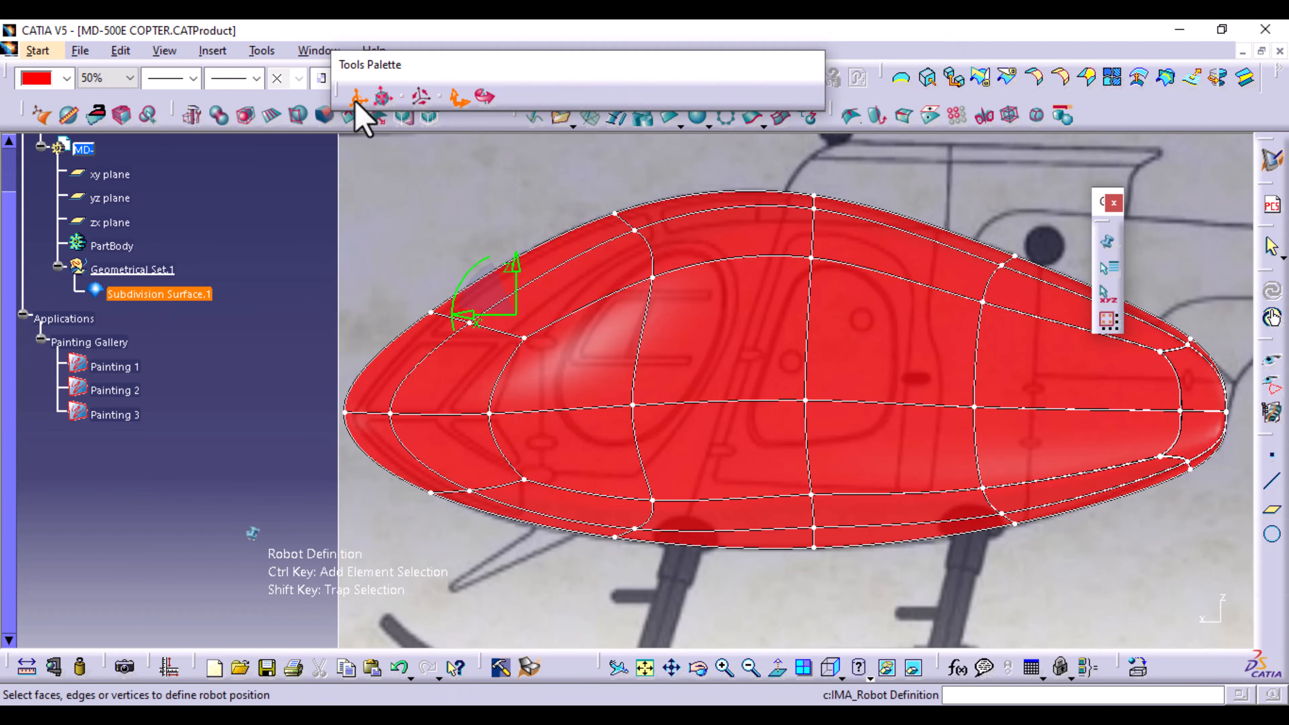
{"action": "left_click", "coordinate": [525, 340]}
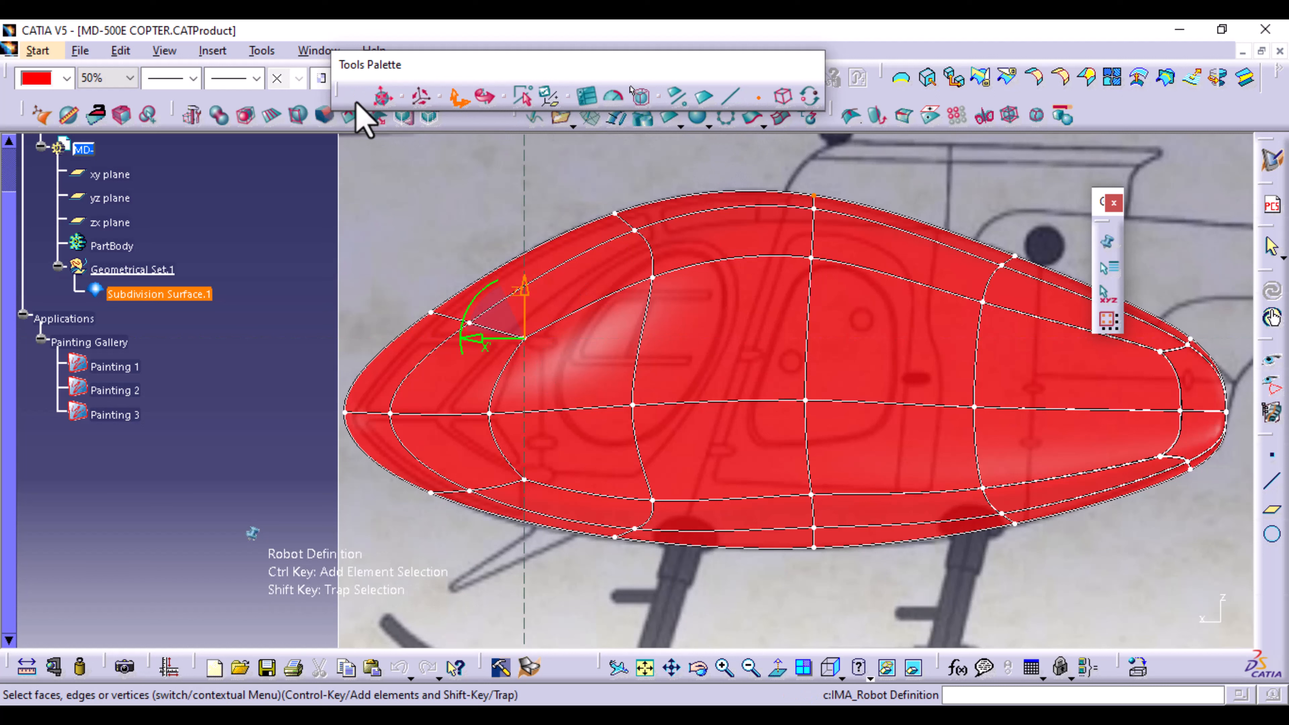
{"action": "left_click", "coordinate": [356, 101]}
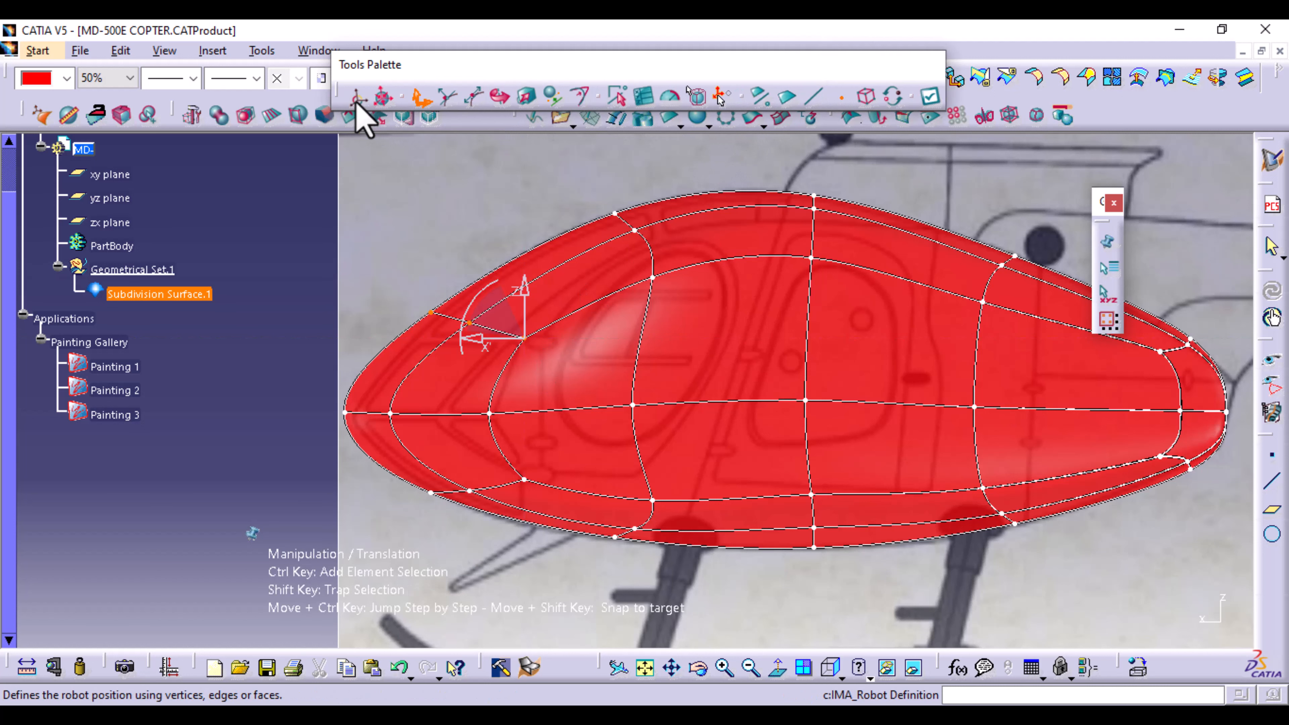
Try aligning the upper nose vertices using Alignment on Circle along the robot's vertical direction.
{"action": "left_click", "coordinate": [552, 96]}
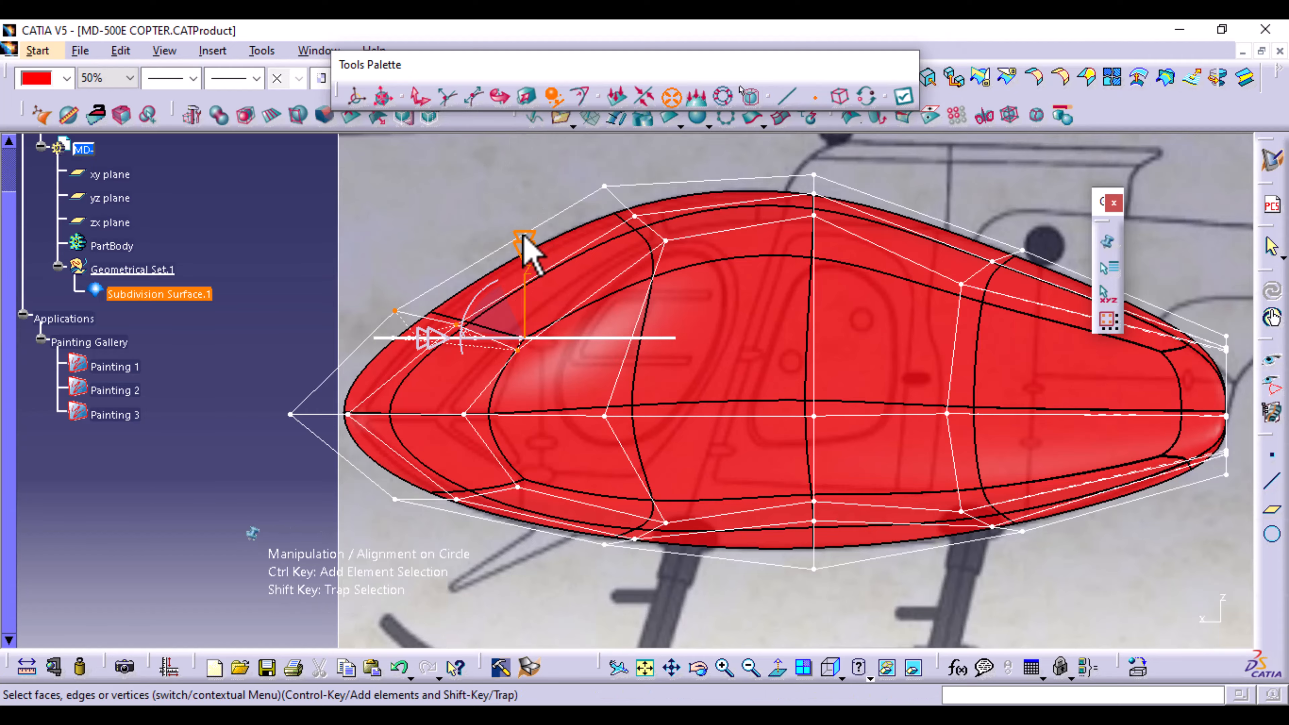
{"action": "left_click_drag", "start_coordinate": [524, 238], "coordinate": [526, 238]}
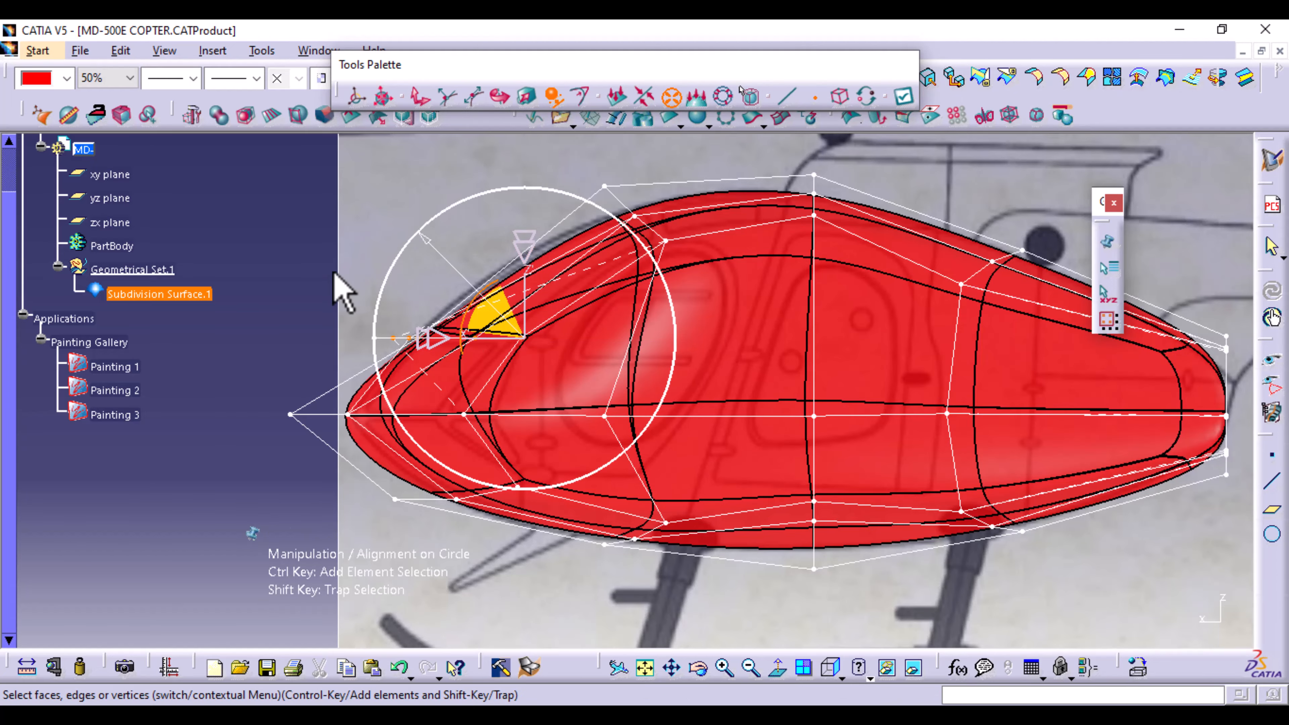
{"action": "mouse_move", "coordinate": [339, 288]}
{"action": "middle_mouse_down"}
{"action": "mouse_move", "coordinate": [305, 279]}
{"action": "mouse_move", "coordinate": [489, 394]}
{"action": "mouse_move", "coordinate": [604, 368]}
{"action": "mouse_move", "coordinate": [673, 461]}
{"action": "mouse_move", "coordinate": [722, 495]}
{"action": "mouse_move", "coordinate": [754, 440]}
{"action": "mouse_move", "coordinate": [763, 457]}
{"action": "mouse_move", "coordinate": [650, 452]}
{"action": "mouse_move", "coordinate": [489, 368]}
{"action": "mouse_move", "coordinate": [460, 426]}
{"action": "mouse_move", "coordinate": [700, 440]}
{"action": "mouse_move", "coordinate": [829, 426]}
{"action": "mouse_move", "coordinate": [753, 365]}
{"action": "mouse_move", "coordinate": [625, 420]}
{"action": "mouse_move", "coordinate": [484, 334]}
{"action": "mouse_move", "coordinate": [460, 339]}
{"action": "middle_mouse_up"}
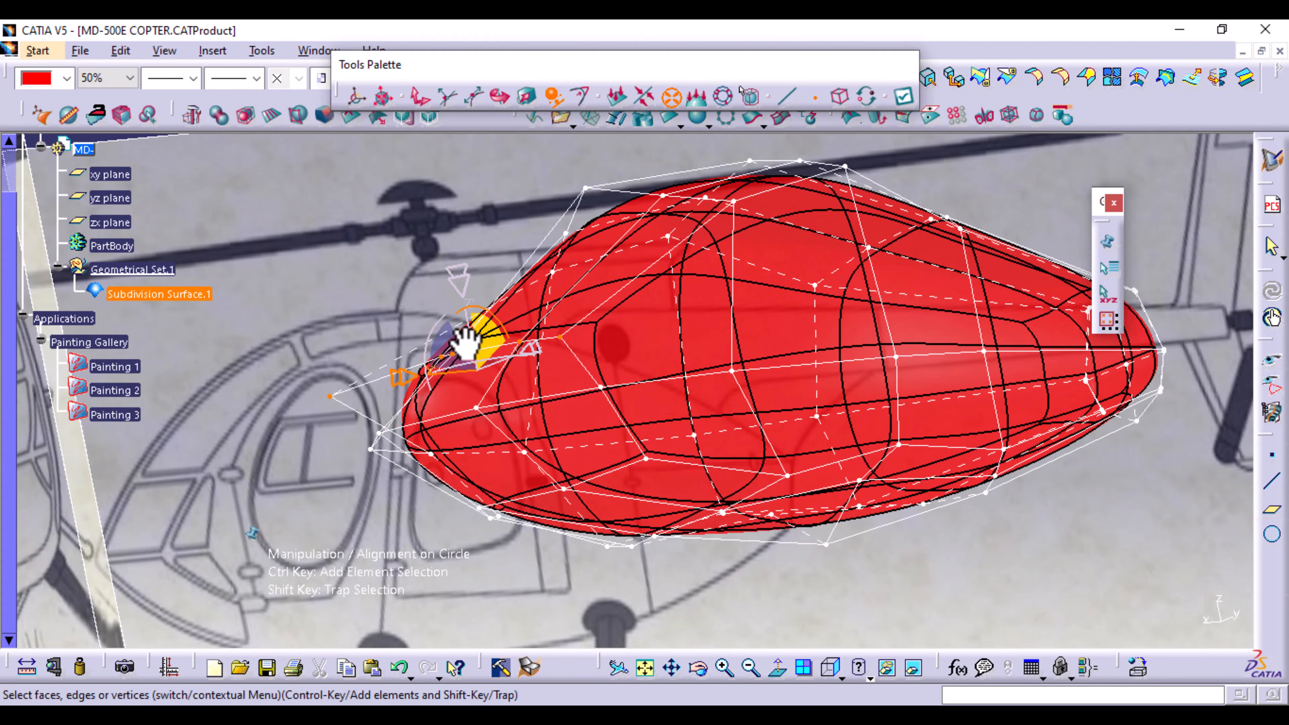
Undo the circle alignment of the nose vertices and restore the right view.
{"action": "left_click", "coordinate": [400, 669]}
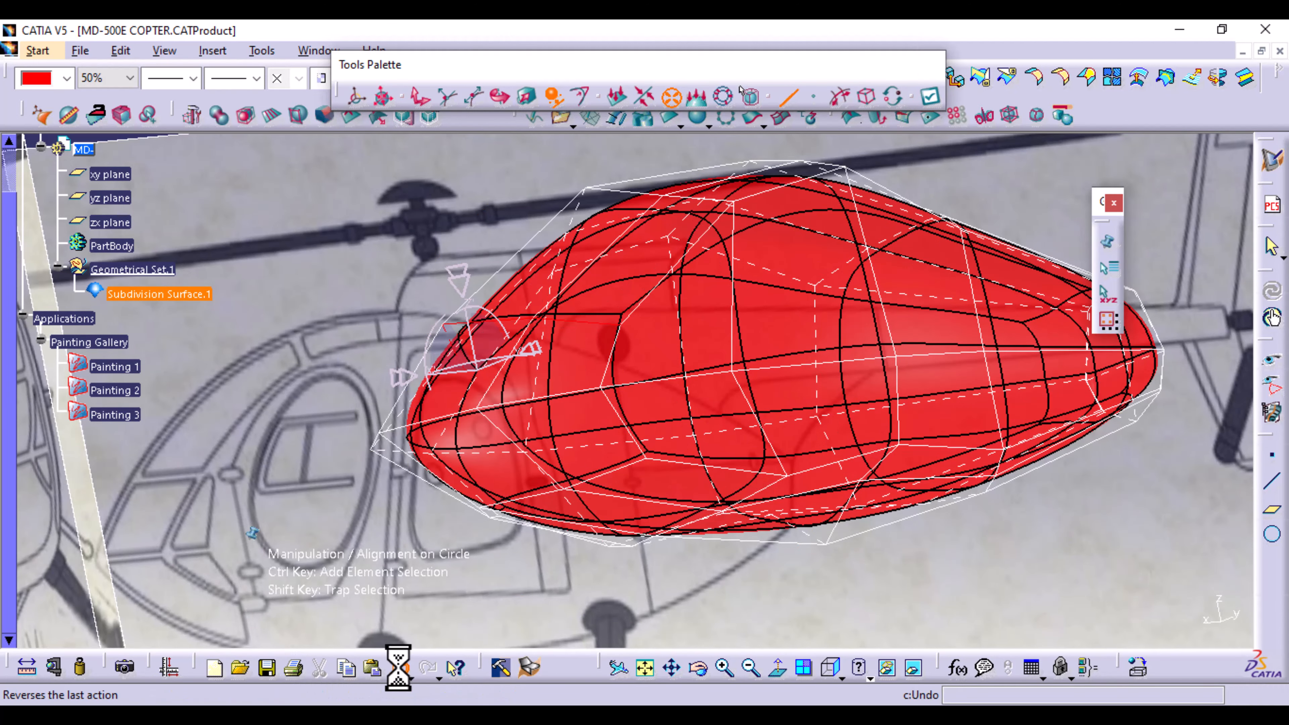
{"action": "left_click", "coordinate": [400, 668]}
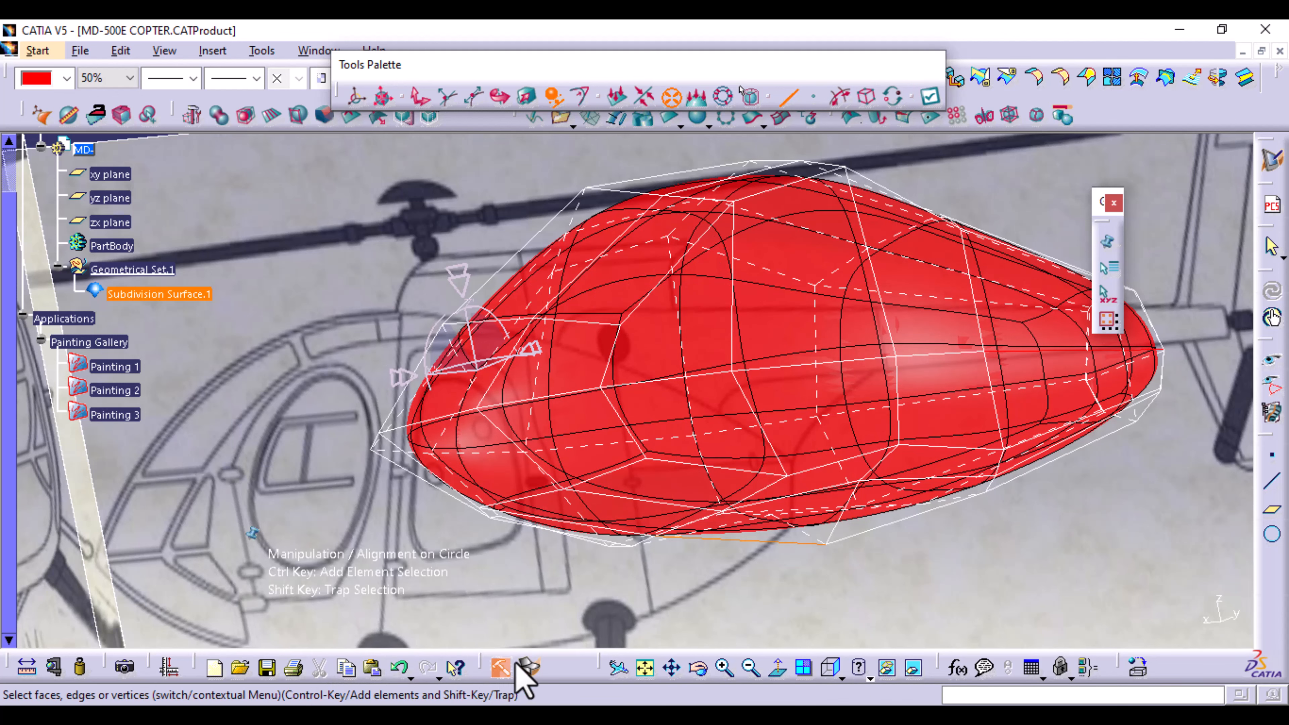
{"action": "left_click", "coordinate": [824, 671]}
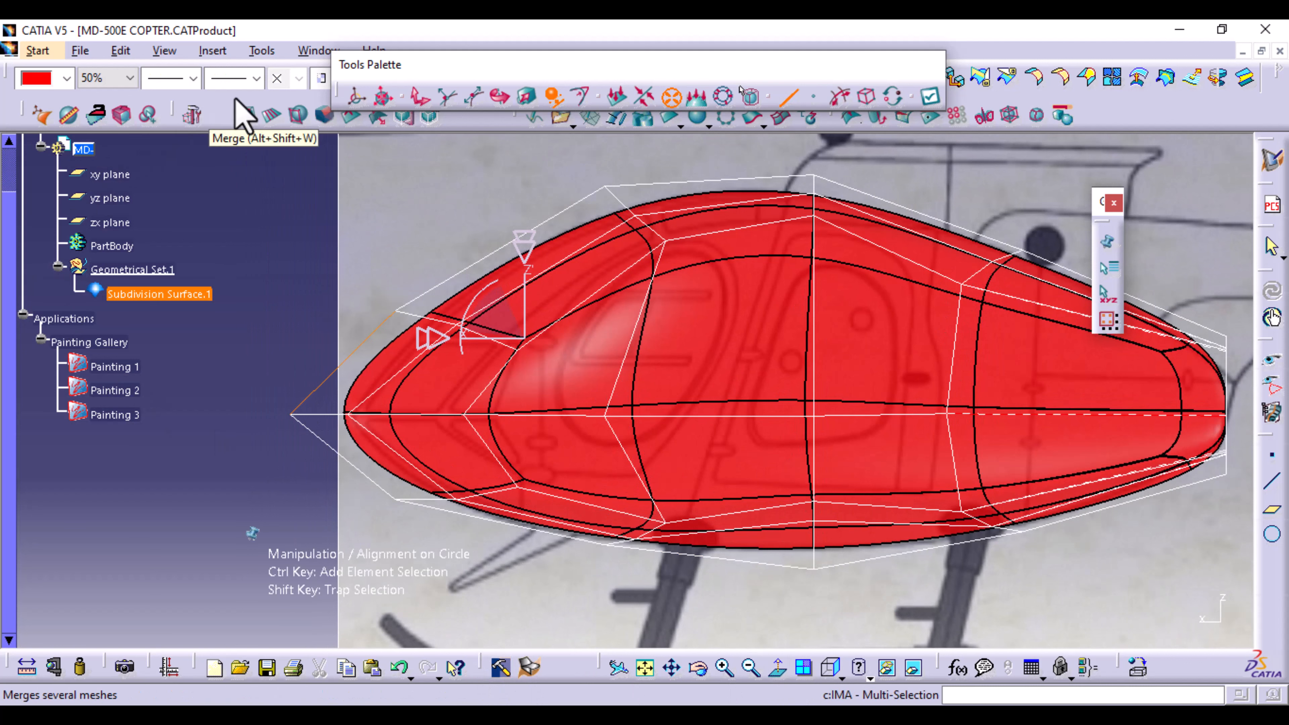
Set up vertex translation and trap-select the vertex row across the upper nose.
{"action": "left_click", "coordinate": [415, 97]}
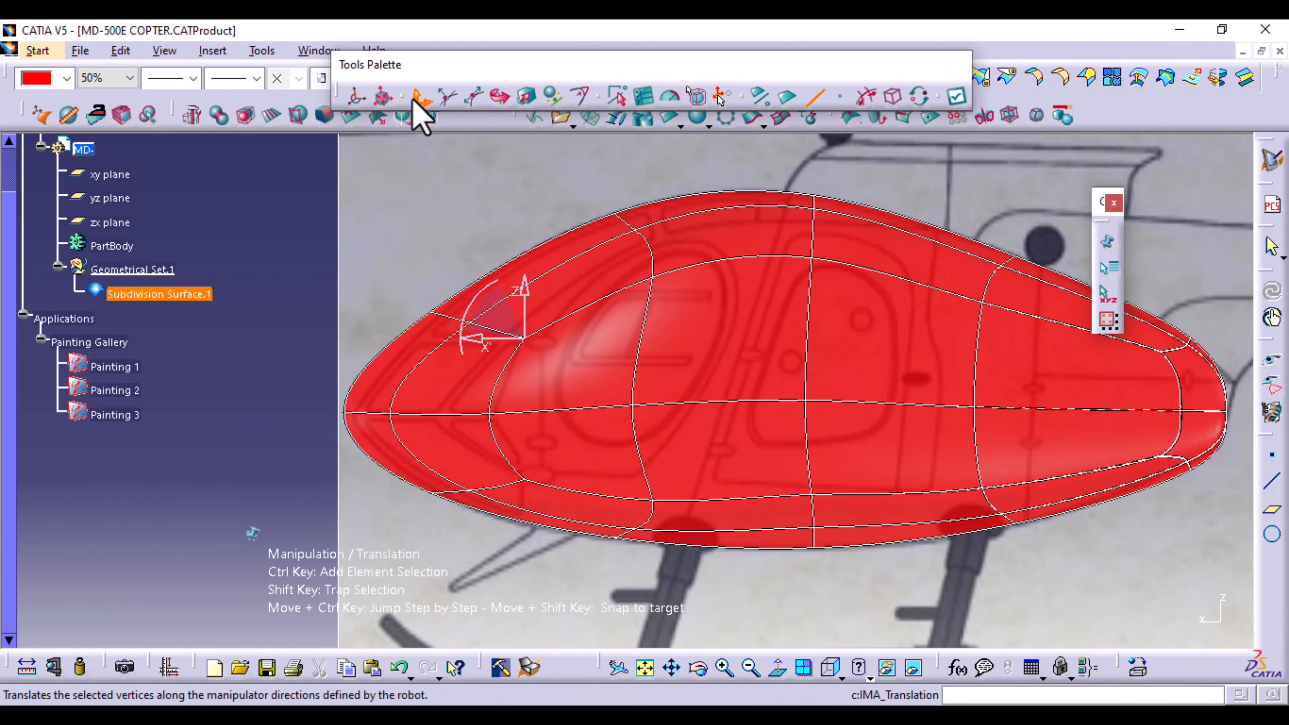
{"action": "left_click", "coordinate": [839, 97]}
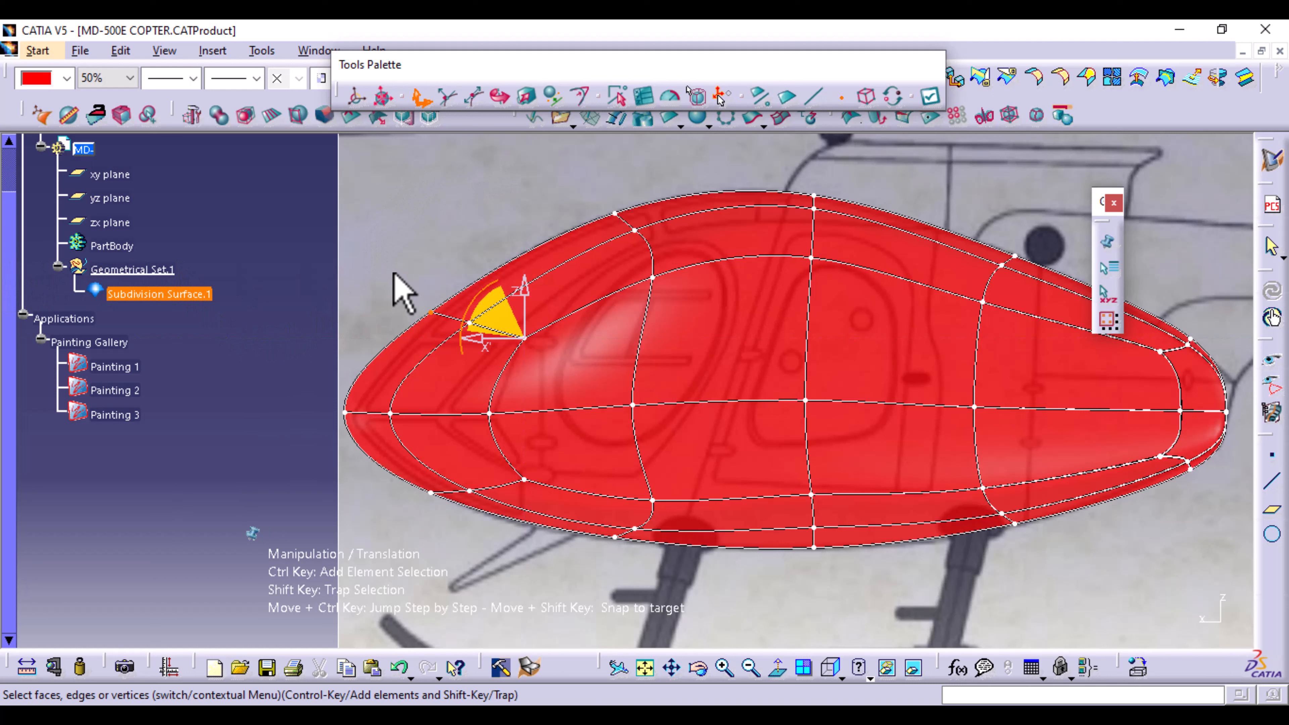
{"action": "left_click_drag", "start_coordinate": [394, 275], "coordinate": [425, 312], "text": "shift"}
{"action": "left_click_drag", "start_coordinate": [561, 362], "coordinate": [561, 362], "text": "shift"}
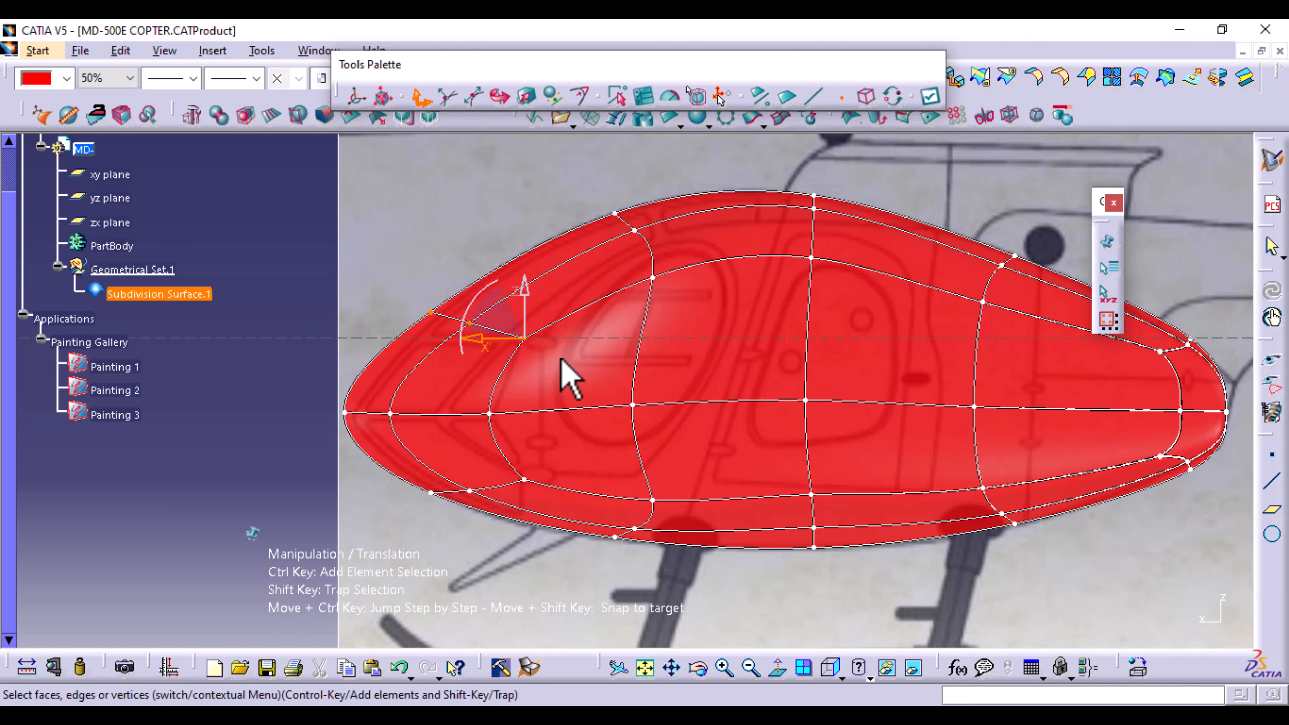
Align the selected upper nose vertices on the robot's horizontal plane using Alignment on Plane.
{"action": "left_click", "coordinate": [552, 96]}
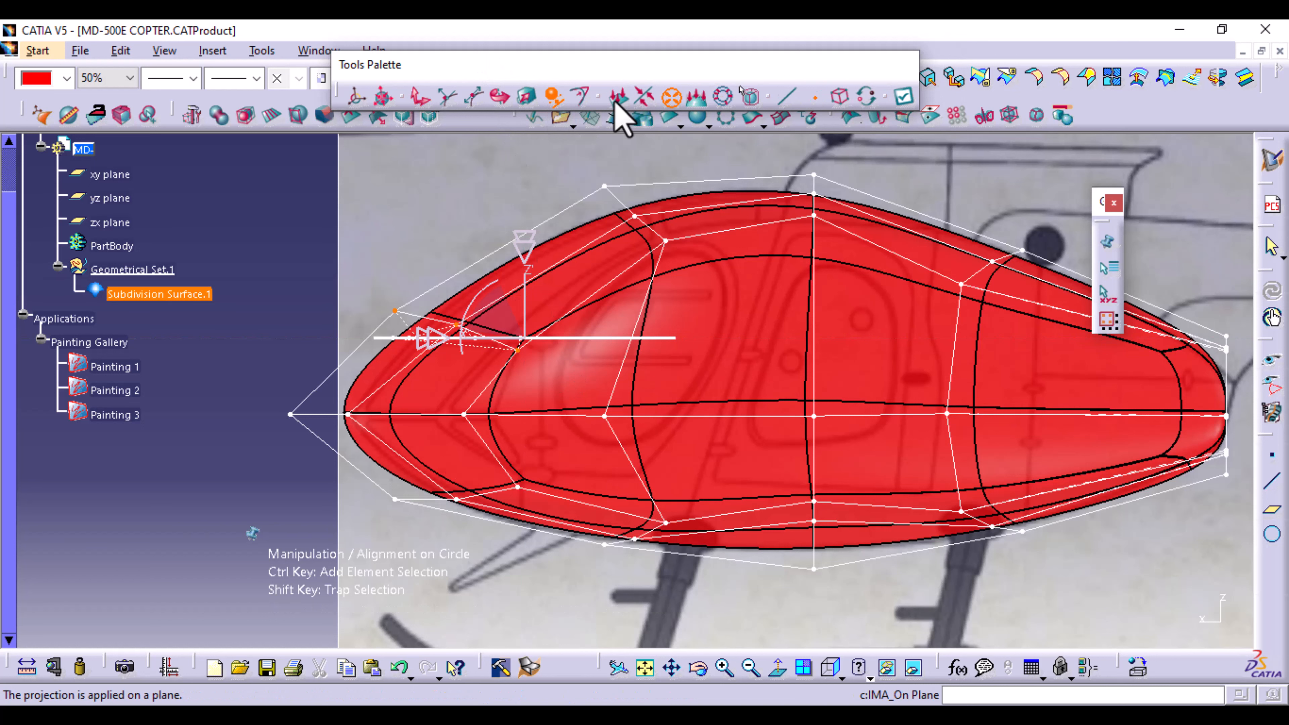
{"action": "left_click", "coordinate": [523, 241]}
{"action": "left_click", "coordinate": [617, 97]}
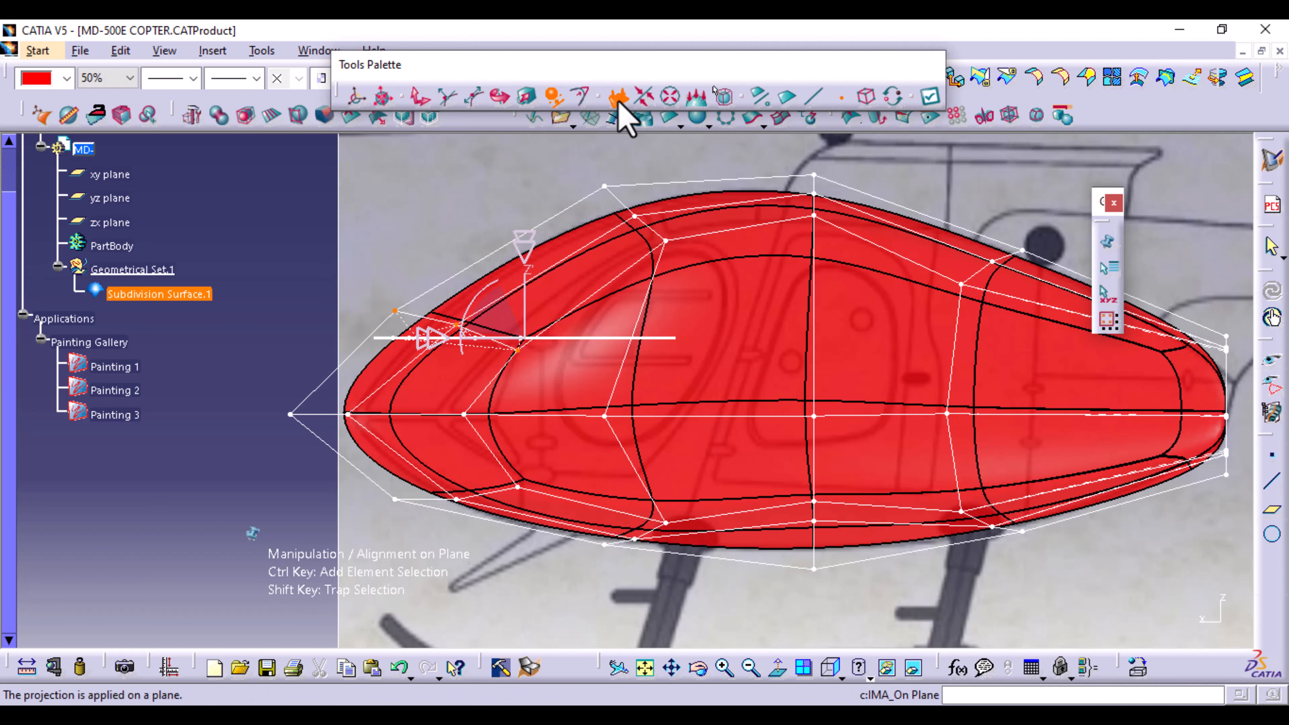
{"action": "left_click", "coordinate": [521, 243]}
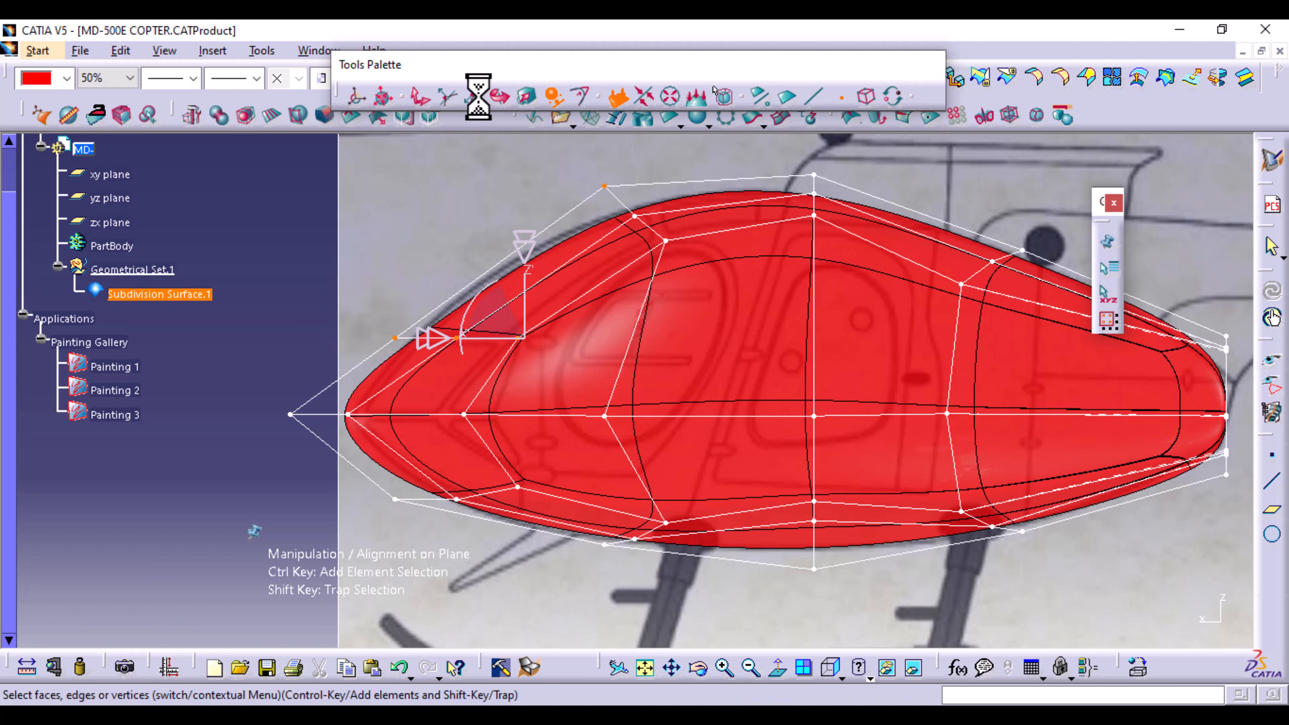
Translate the aligned nose vertices up to the blueprint outline, apply the change and finish editing the subdivision surface.
{"action": "left_click", "coordinate": [423, 99]}
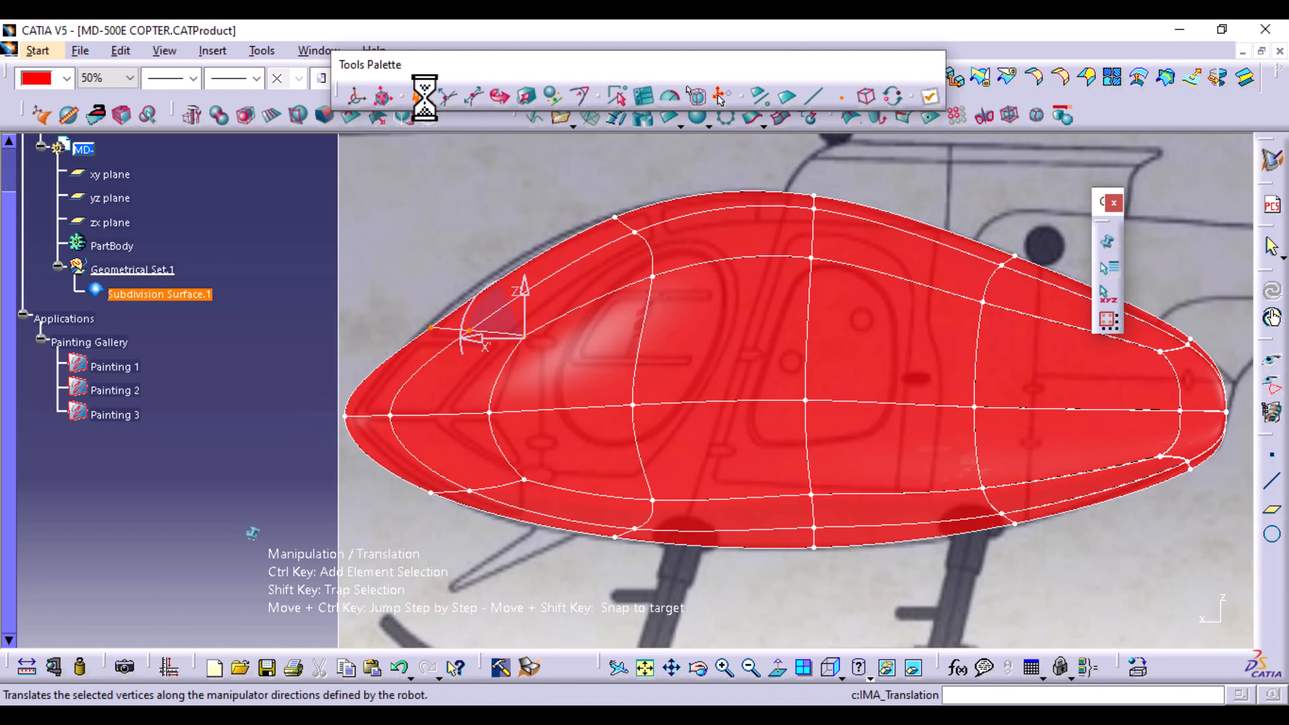
{"action": "mouse_move", "coordinate": [497, 316]}
{"action": "left_mouse_down"}
{"action": "mouse_move", "coordinate": [497, 300]}
{"action": "mouse_move", "coordinate": [491, 325]}
{"action": "mouse_move", "coordinate": [501, 294]}
{"action": "left_mouse_up"}
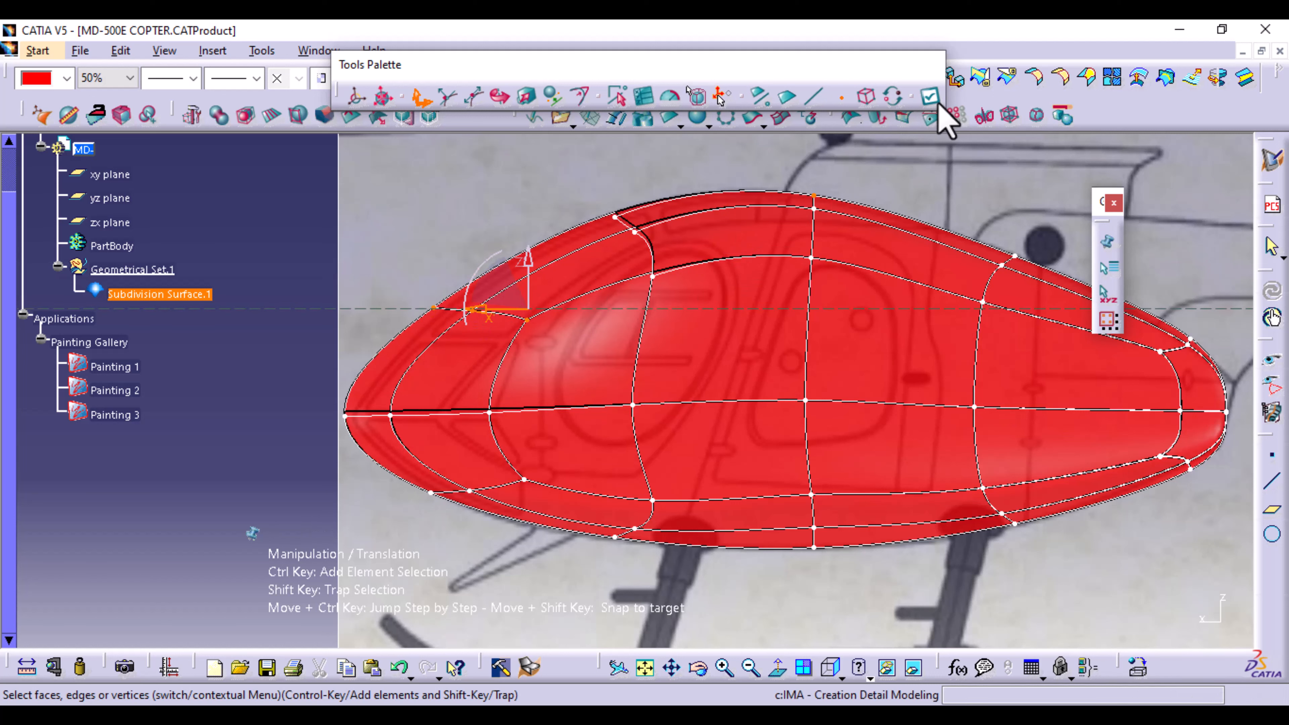
{"action": "left_click", "coordinate": [930, 95]}
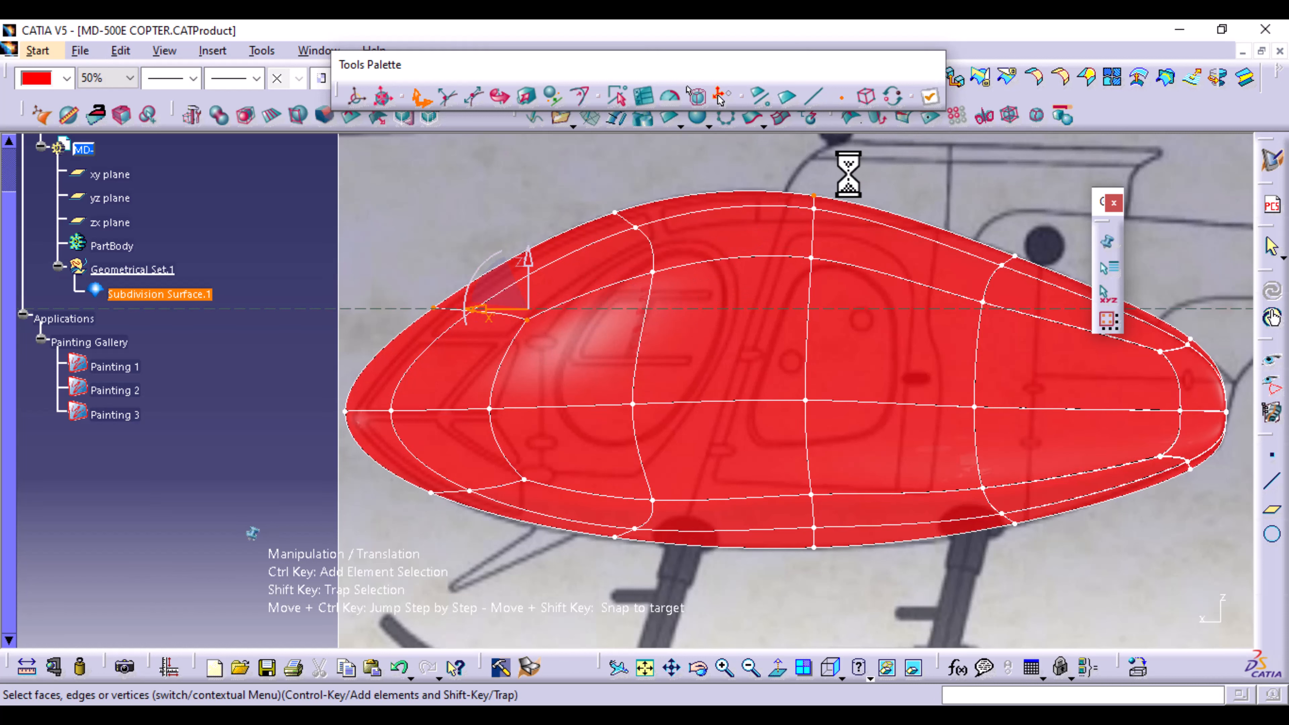
{"action": "left_click", "coordinate": [847, 174]}
{"action": "left_click", "coordinate": [180, 415]}
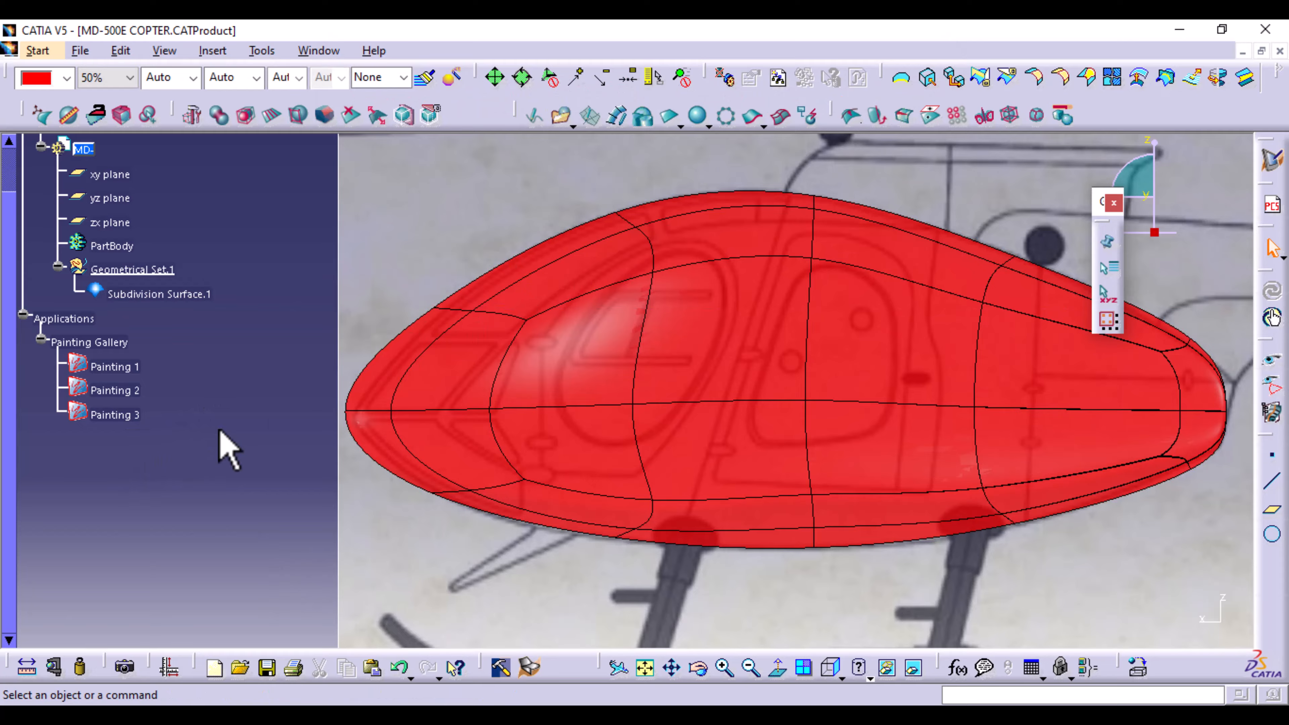
{"action": "middle_click_drag", "start_coordinate": [339, 408], "coordinate": [516, 351]}
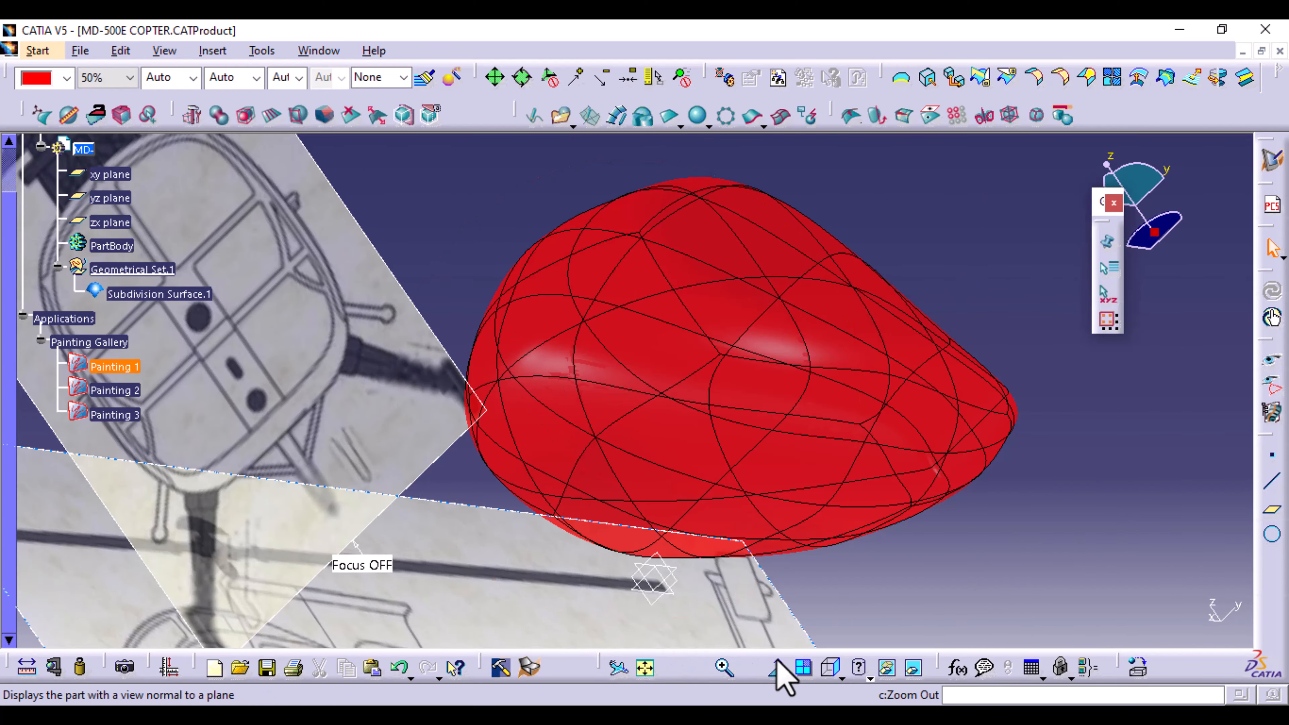
{"action": "left_click", "coordinate": [830, 669]}
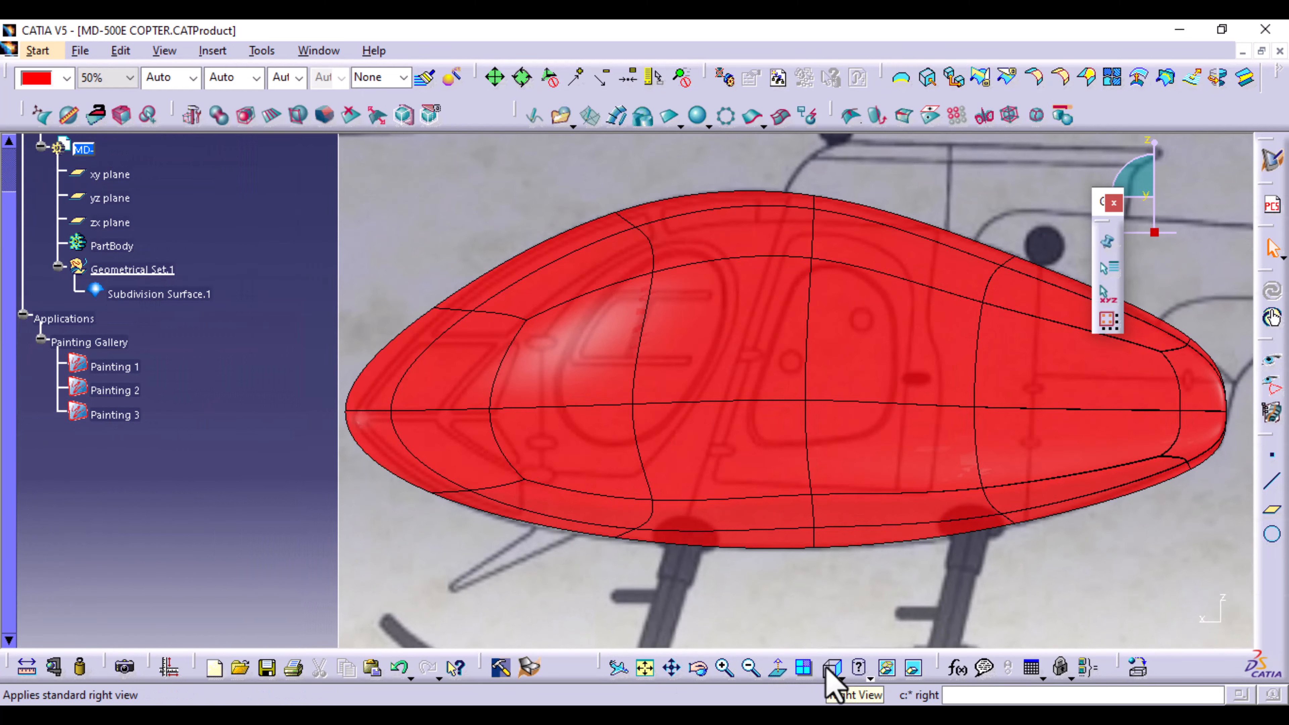
{"action": "middle_click_drag", "start_coordinate": [820, 598], "coordinate": [585, 597]}
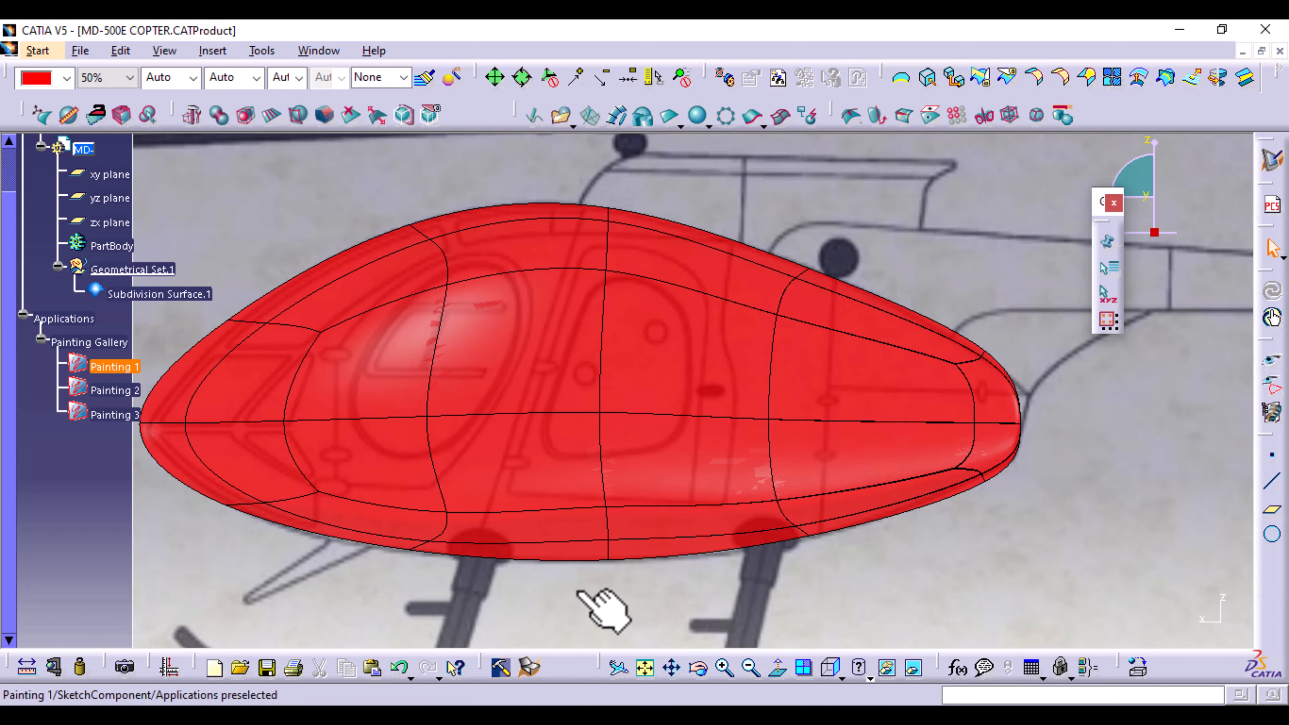
{"action": "middle_click_drag", "start_coordinate": [603, 609], "coordinate": [854, 588]}
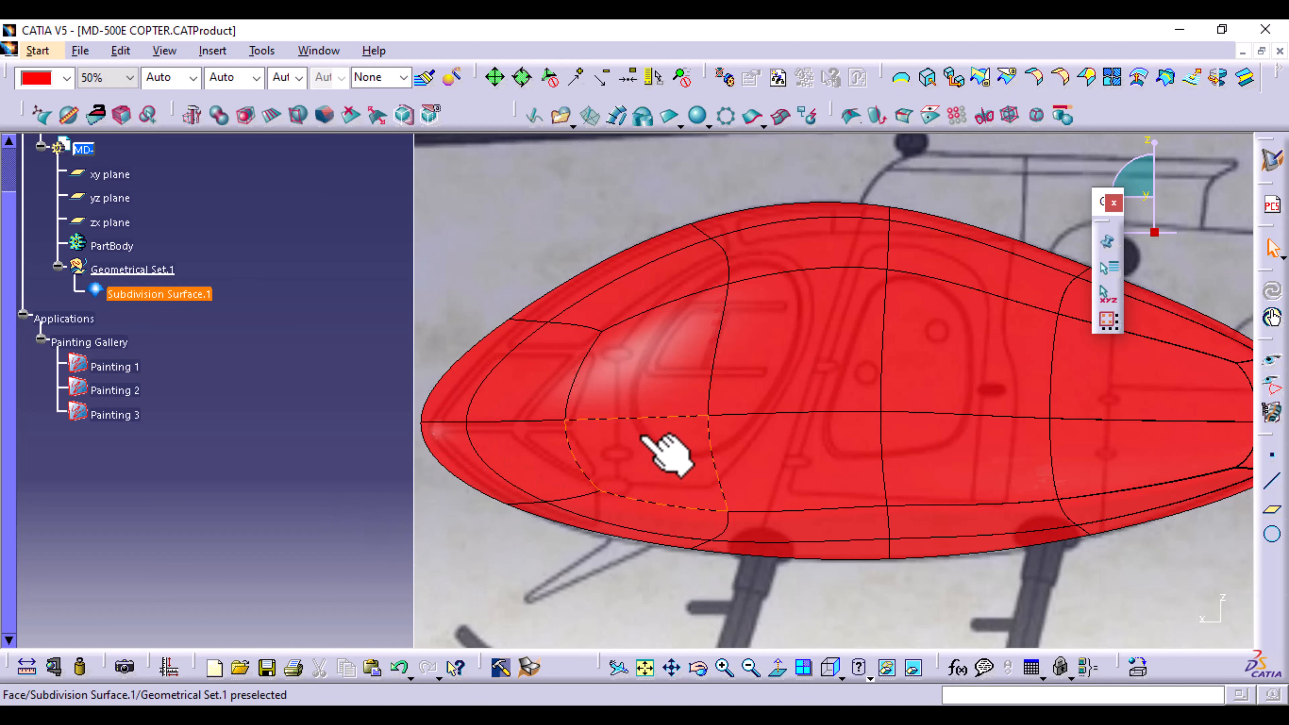
Switch to the front view and open the fuselage subdivision surface for vertex translation.
{"action": "middle_click_drag", "start_coordinate": [661, 451], "coordinate": [621, 427], "text": "ctrl"}
{"action": "middle_click_drag", "start_coordinate": [699, 489], "coordinate": [406, 459]}
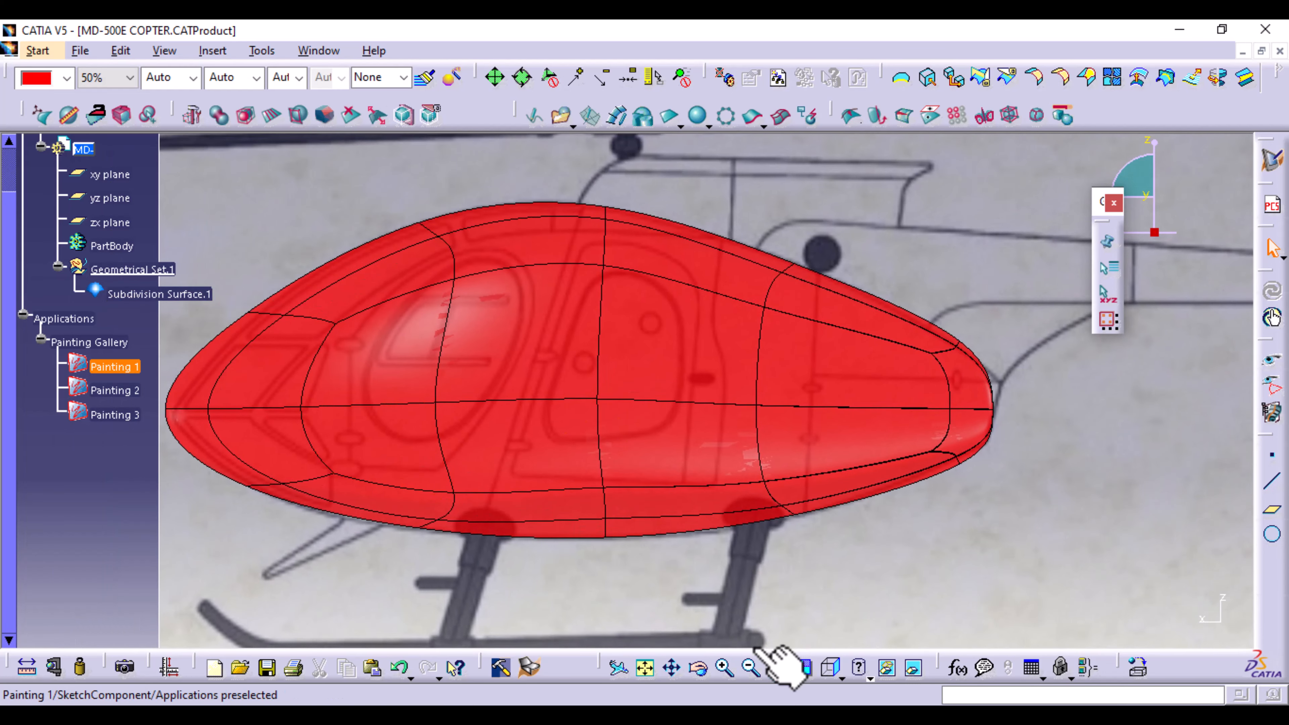
{"action": "double_click", "coordinate": [664, 449]}
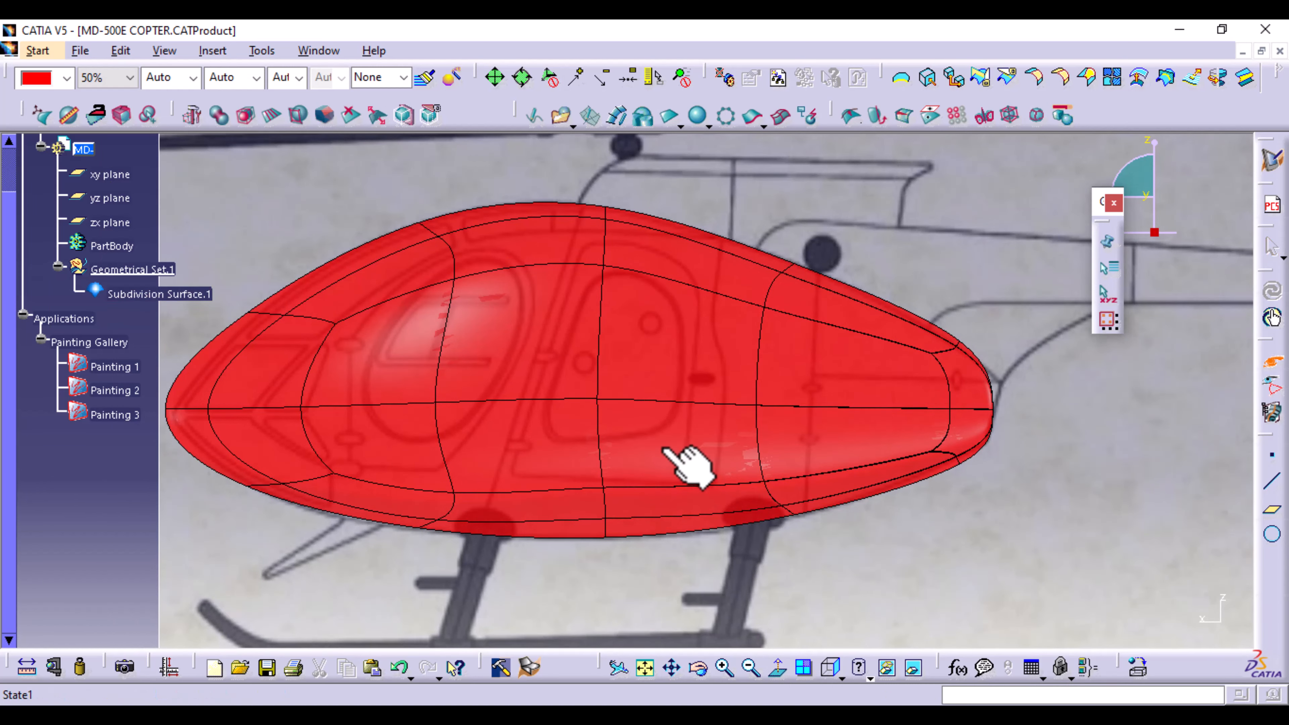
{"action": "left_click", "coordinate": [226, 345]}
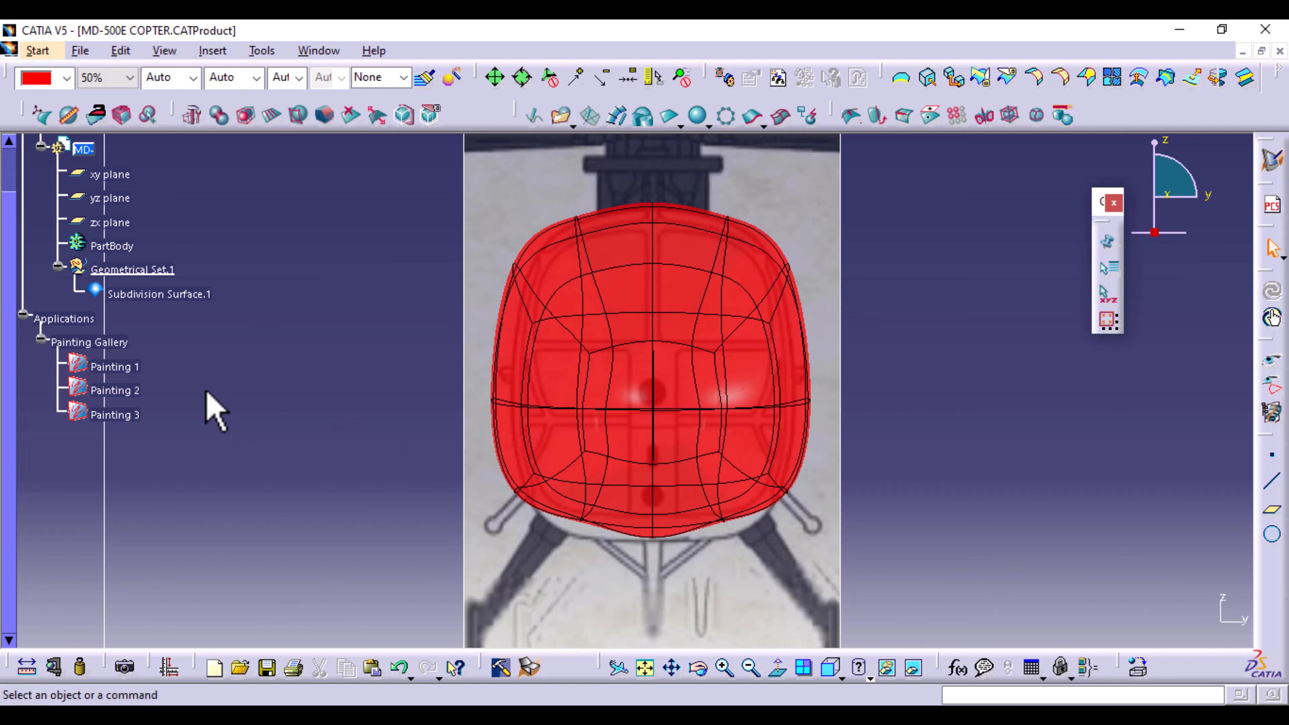
{"action": "left_click", "coordinate": [169, 293]}
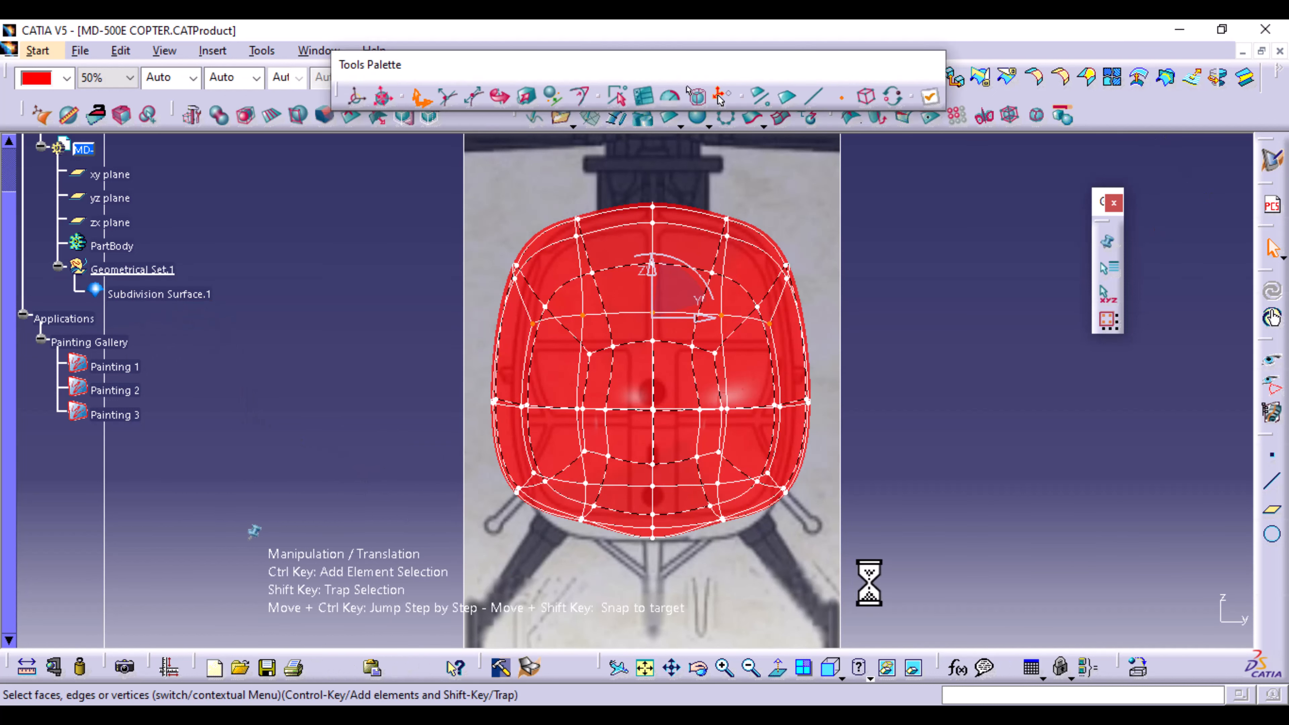
Trap-select the matching lower vertex groups on both sides of the centreline and translate them down toward the blueprint's belly outline.
{"action": "middle_click_drag", "start_coordinate": [853, 571], "coordinate": [843, 394]}
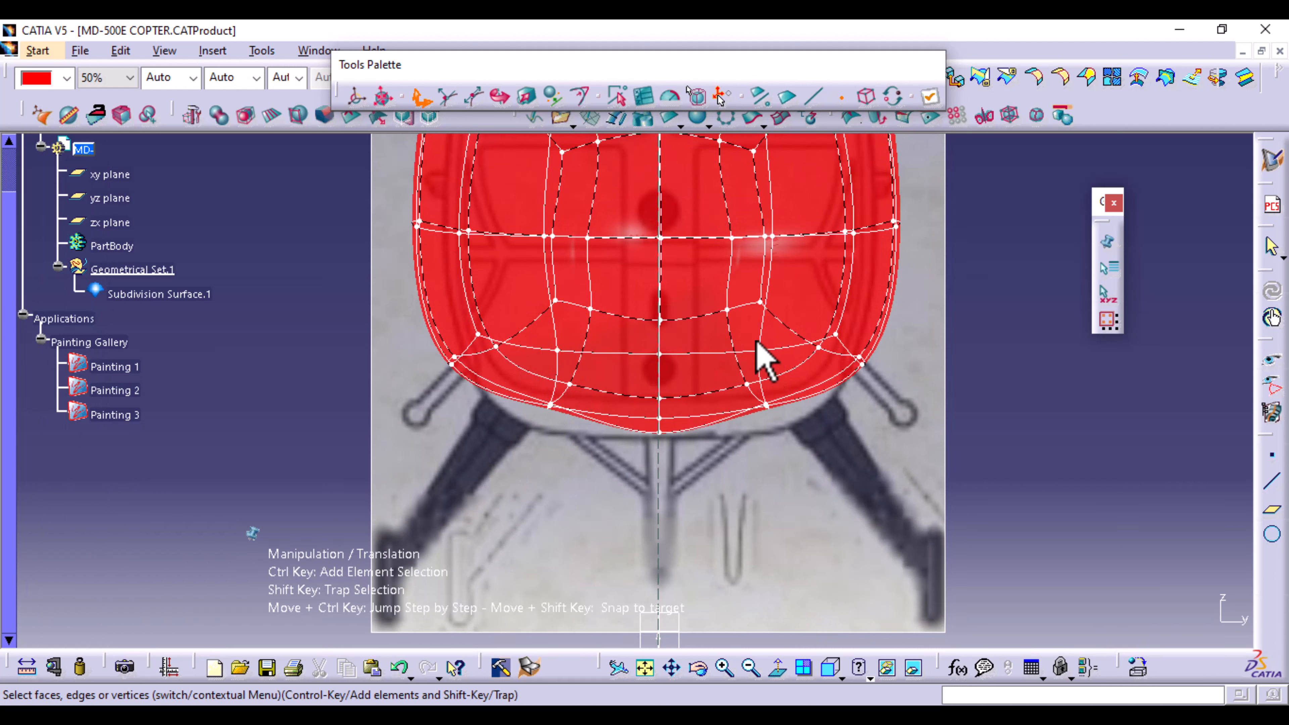
{"action": "left_click", "coordinate": [539, 339]}
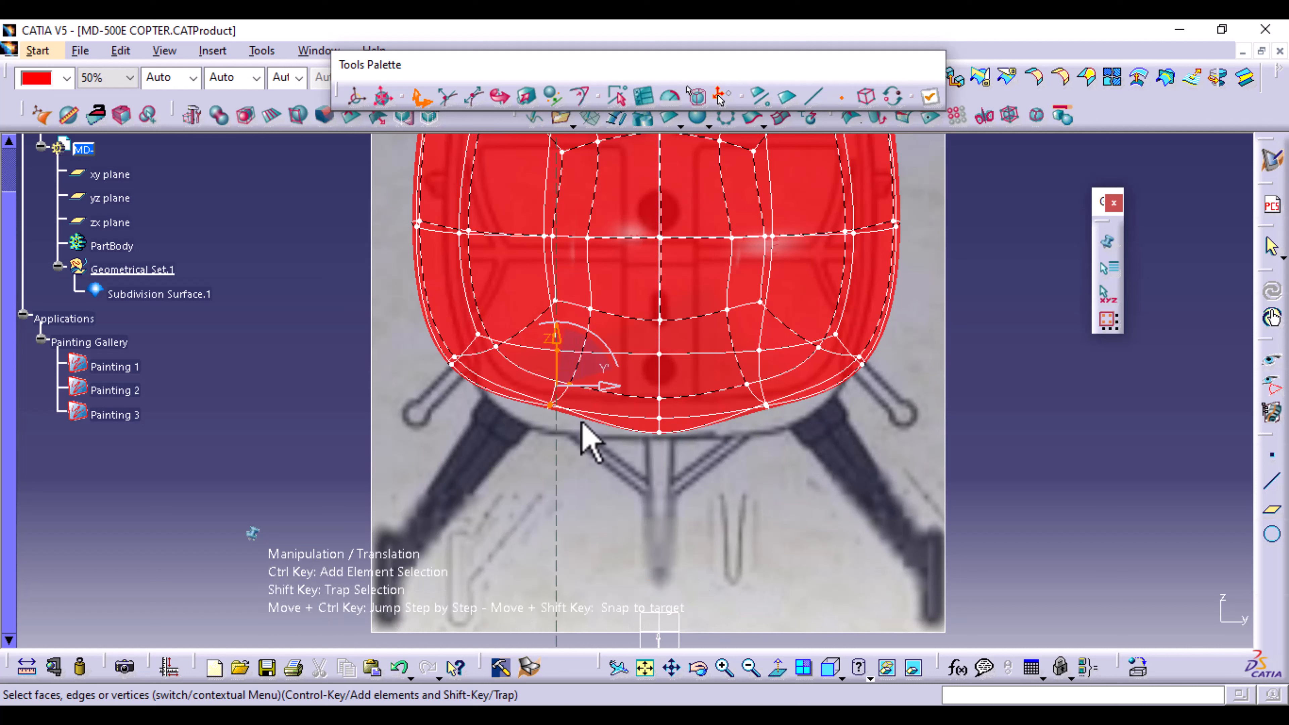
{"action": "left_click_drag", "start_coordinate": [718, 337], "coordinate": [786, 442], "text": "shift"}
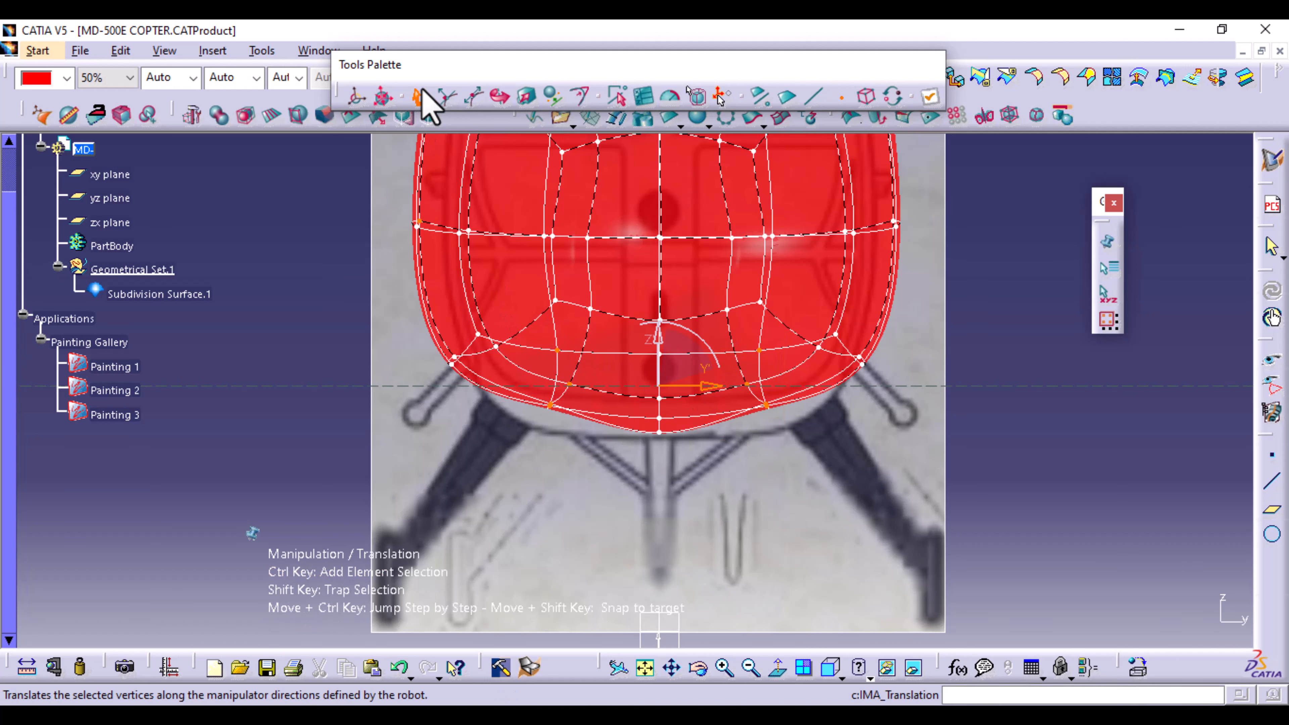
{"action": "left_click_drag", "start_coordinate": [660, 345], "coordinate": [661, 385]}
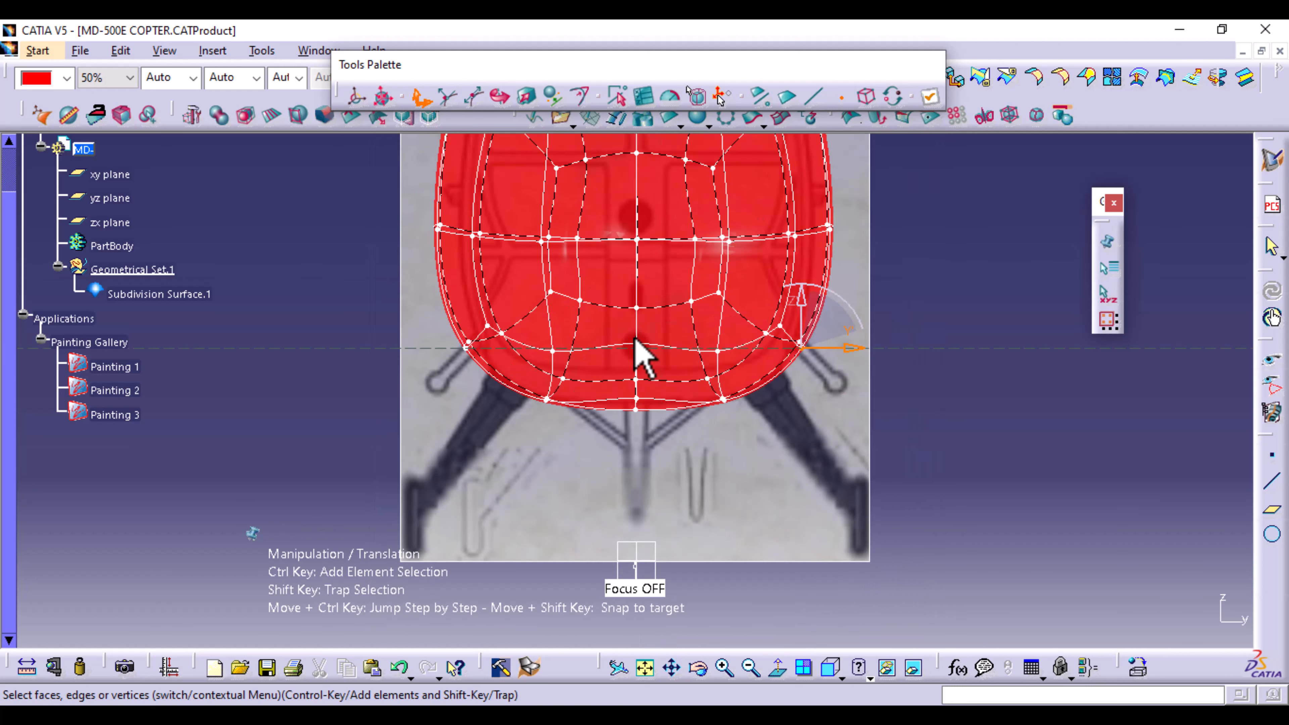
Trap-select the bottom centreline vertices, translate them down to round the belly, and apply the change.
{"action": "left_click", "coordinate": [636, 397]}
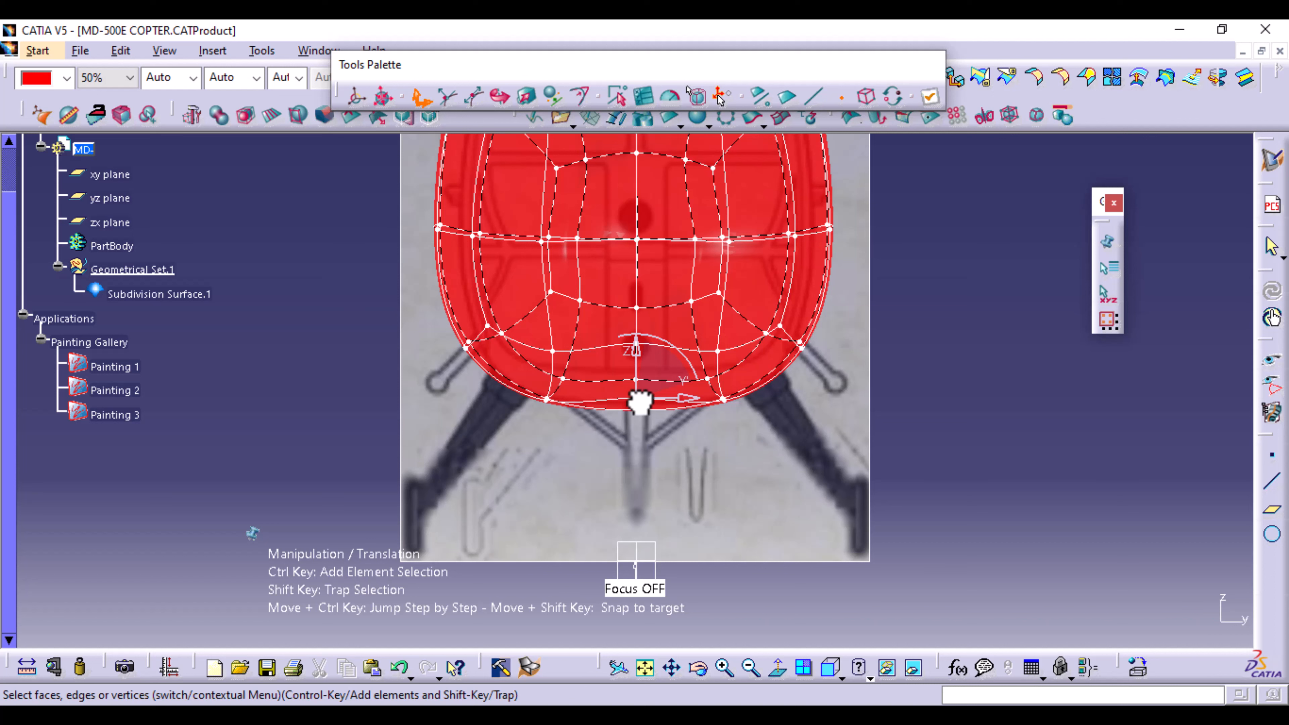
{"action": "left_click", "coordinate": [620, 325]}
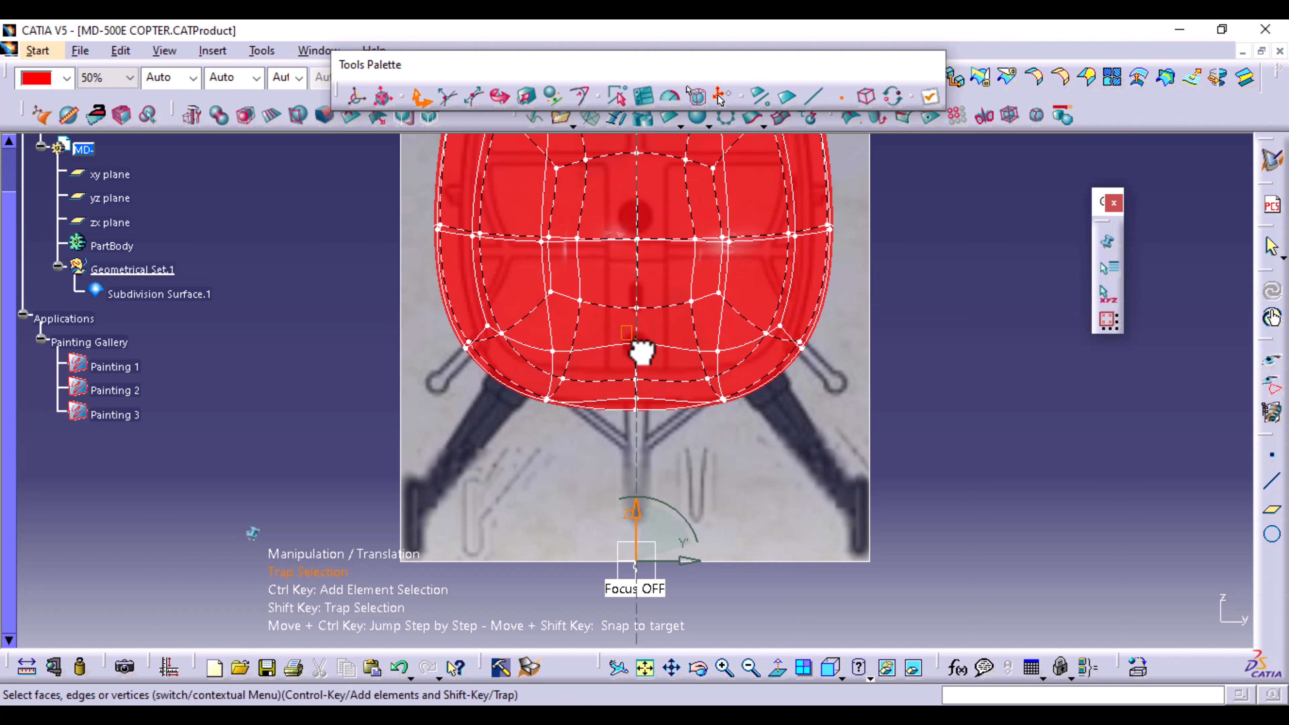
{"action": "left_click_drag", "start_coordinate": [661, 386], "coordinate": [668, 411], "text": "shift"}
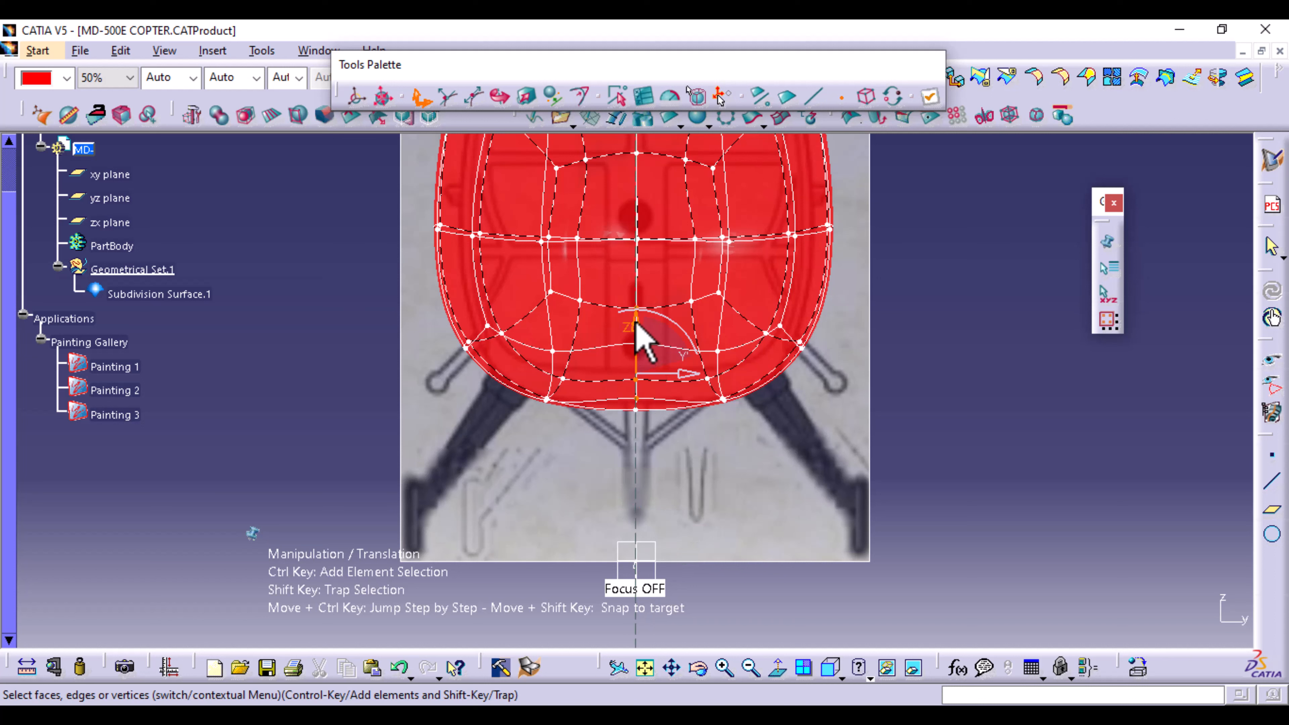
{"action": "left_click_drag", "start_coordinate": [636, 337], "coordinate": [648, 384]}
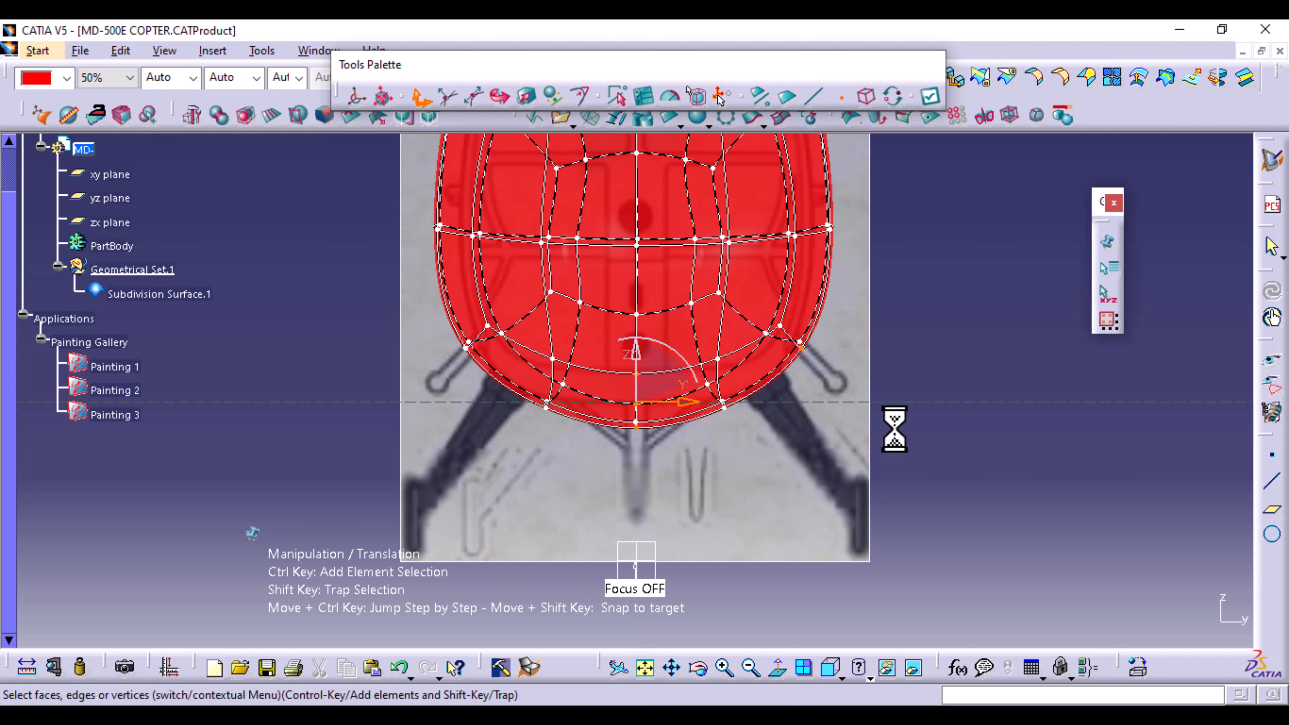
{"action": "middle_click_drag", "start_coordinate": [742, 541], "coordinate": [742, 432]}
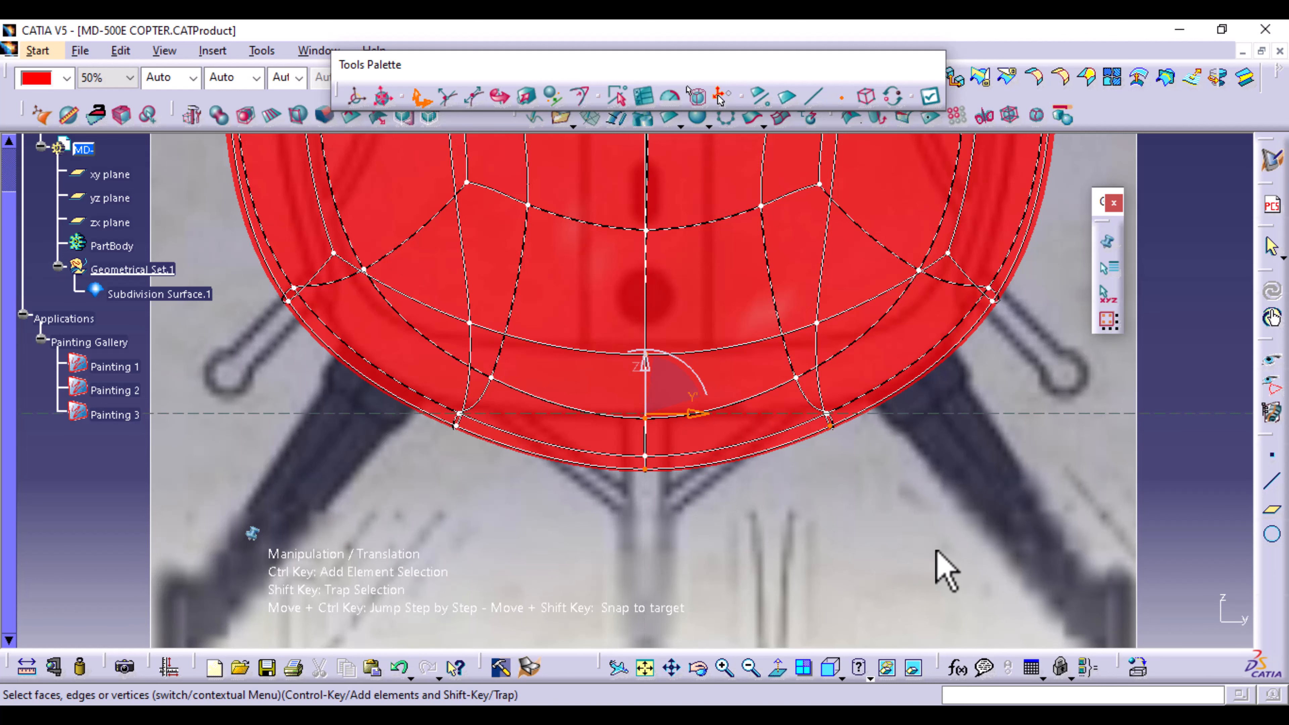
{"action": "middle_click_drag", "start_coordinate": [883, 495], "coordinate": [907, 590]}
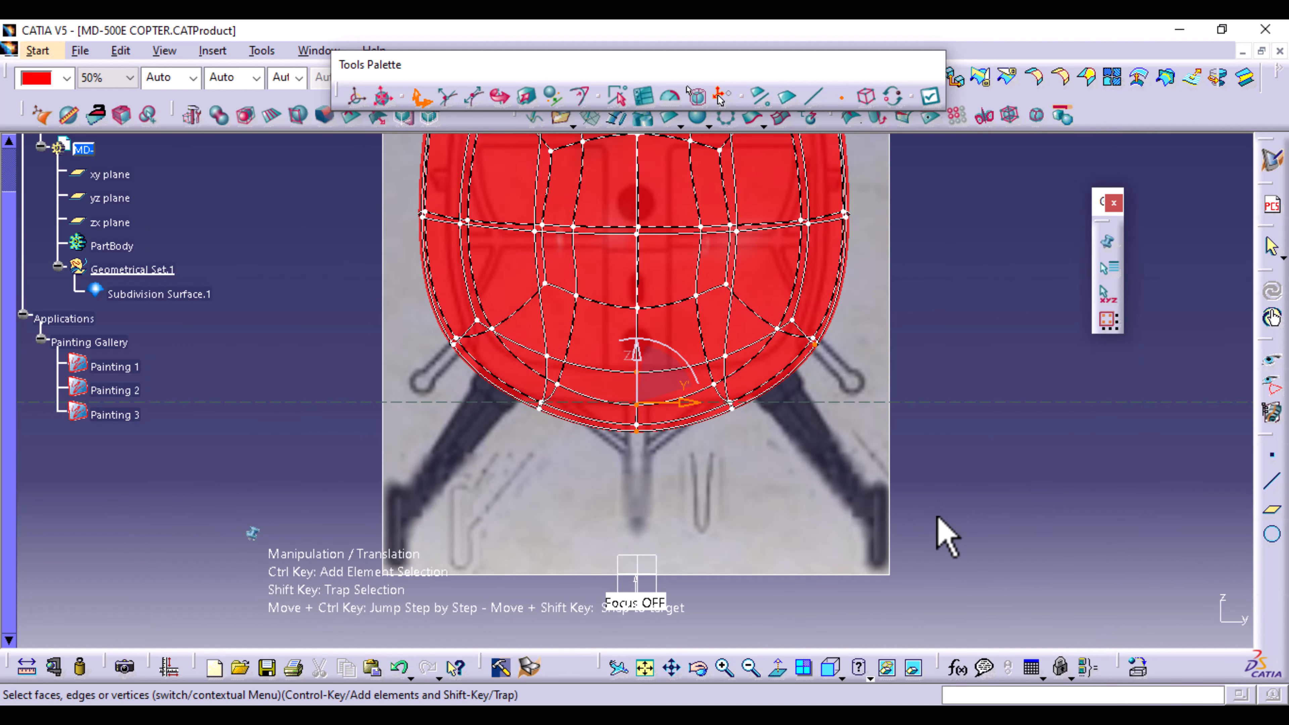
{"action": "left_click", "coordinate": [931, 104]}
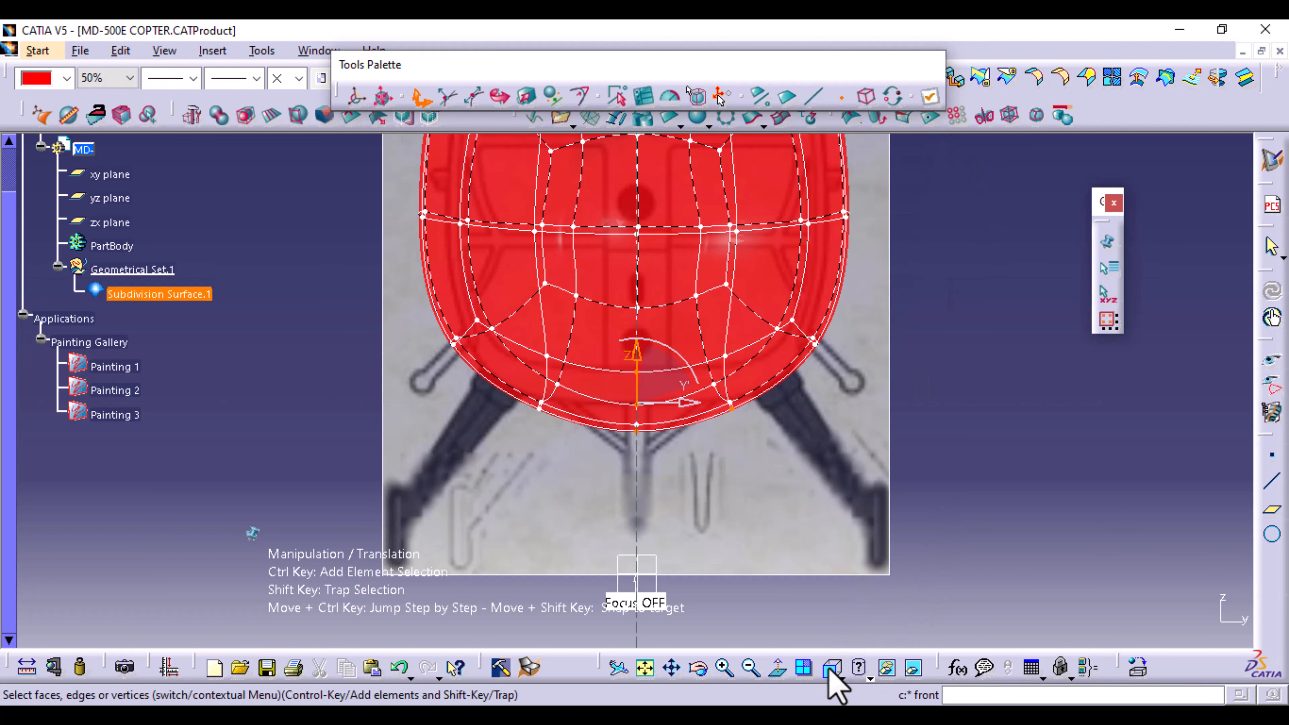
Select all mesh elements and use Affinity to narrow the fuselage to a Y width of about 1385 mm.
{"action": "middle_click_drag", "start_coordinate": [799, 429], "coordinate": [801, 565]}
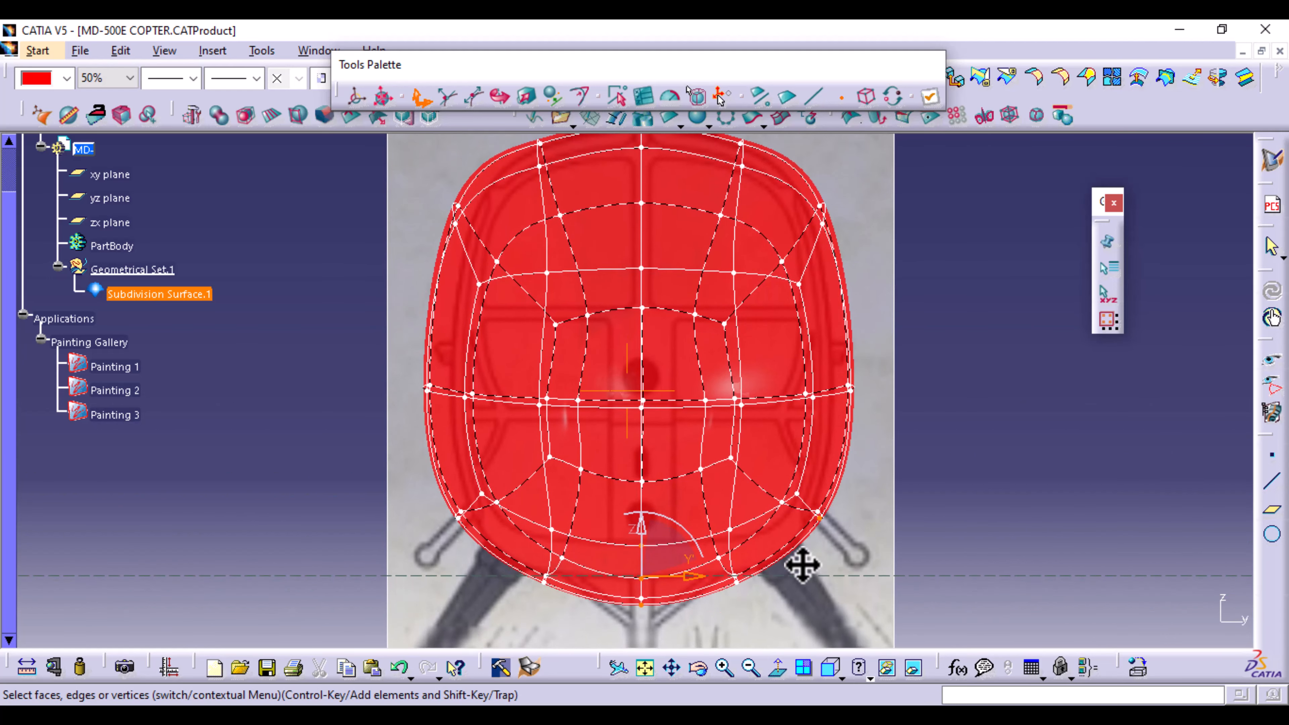
{"action": "left_click", "coordinate": [873, 96]}
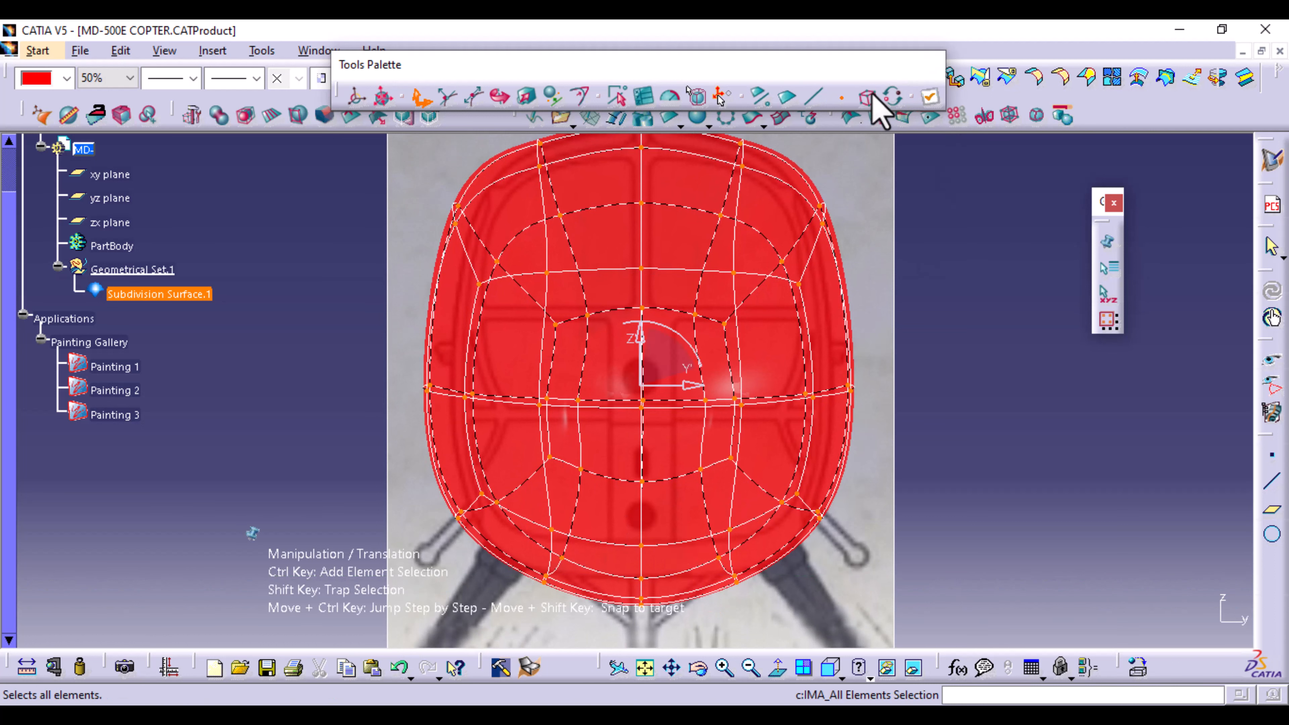
{"action": "left_click", "coordinate": [527, 97]}
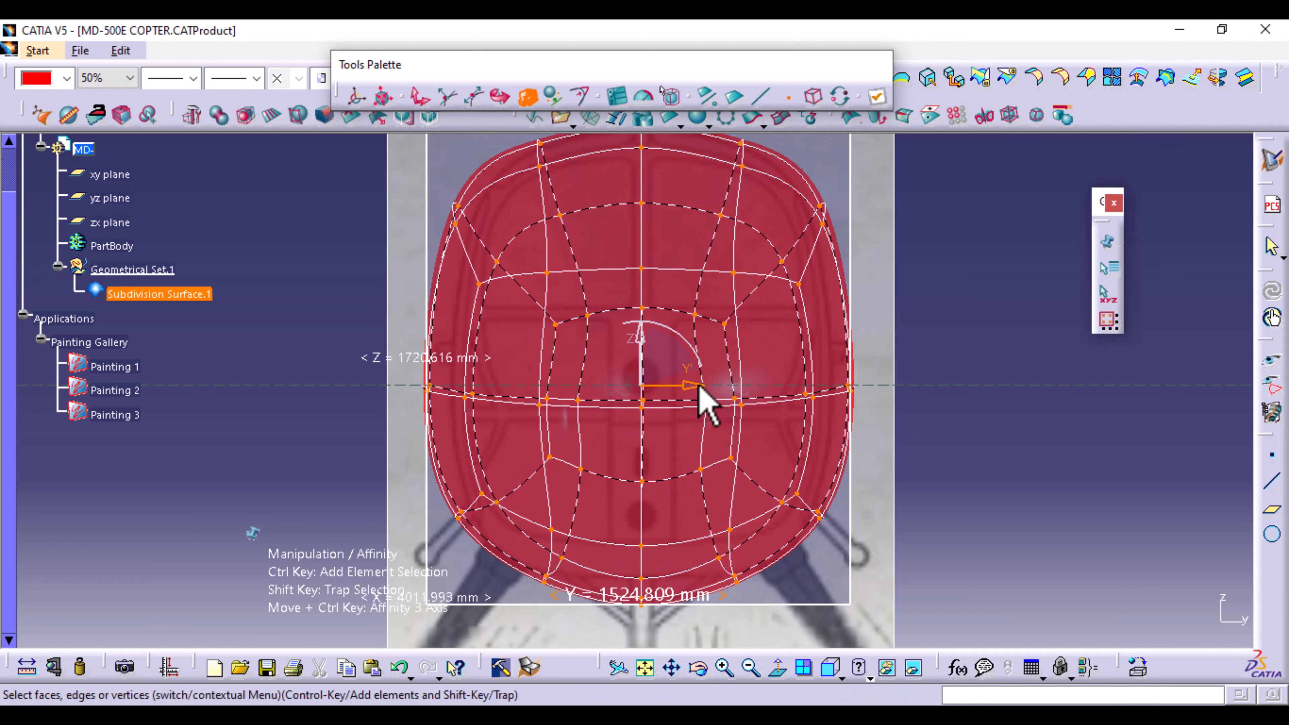
{"action": "left_click_drag", "start_coordinate": [699, 387], "coordinate": [696, 396]}
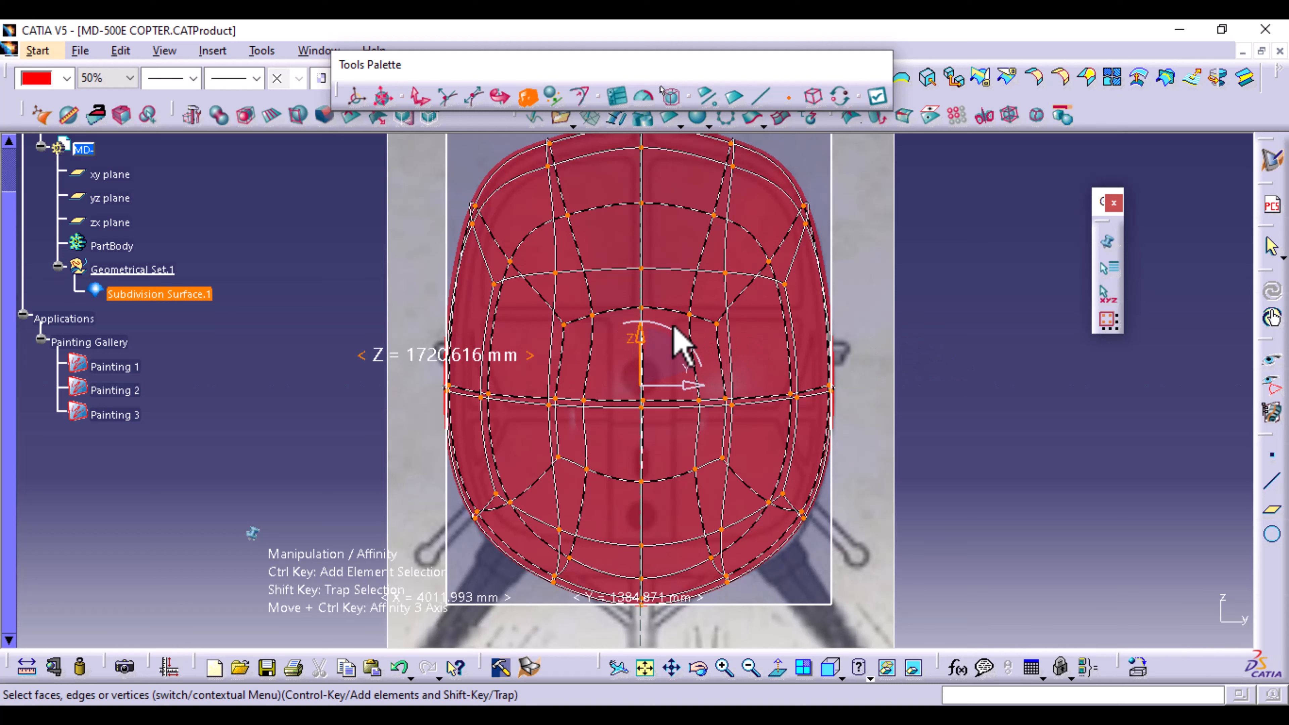
Scale the whole fuselage vertically with Affinity to a Z height of about 1671 mm and apply it.
{"action": "middle_click_drag", "start_coordinate": [908, 290], "coordinate": [896, 316], "text": "ctrl"}
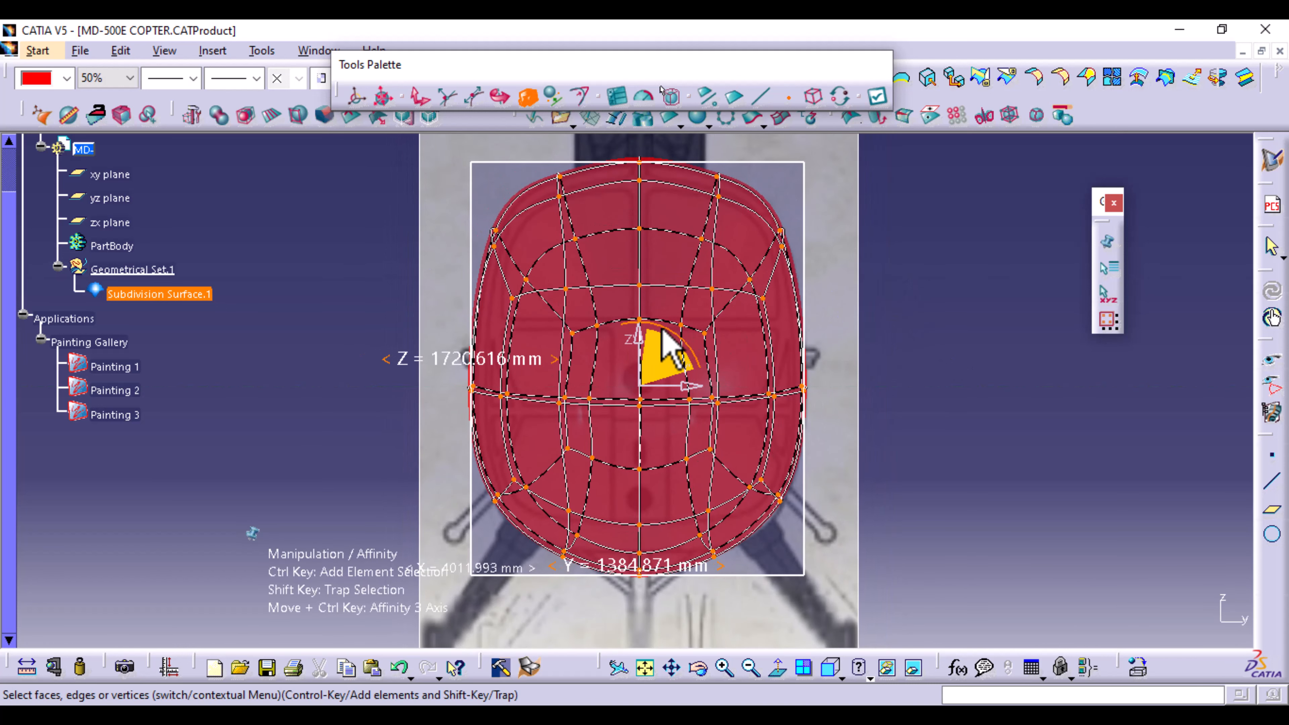
{"action": "left_click_drag", "start_coordinate": [639, 332], "coordinate": [640, 341]}
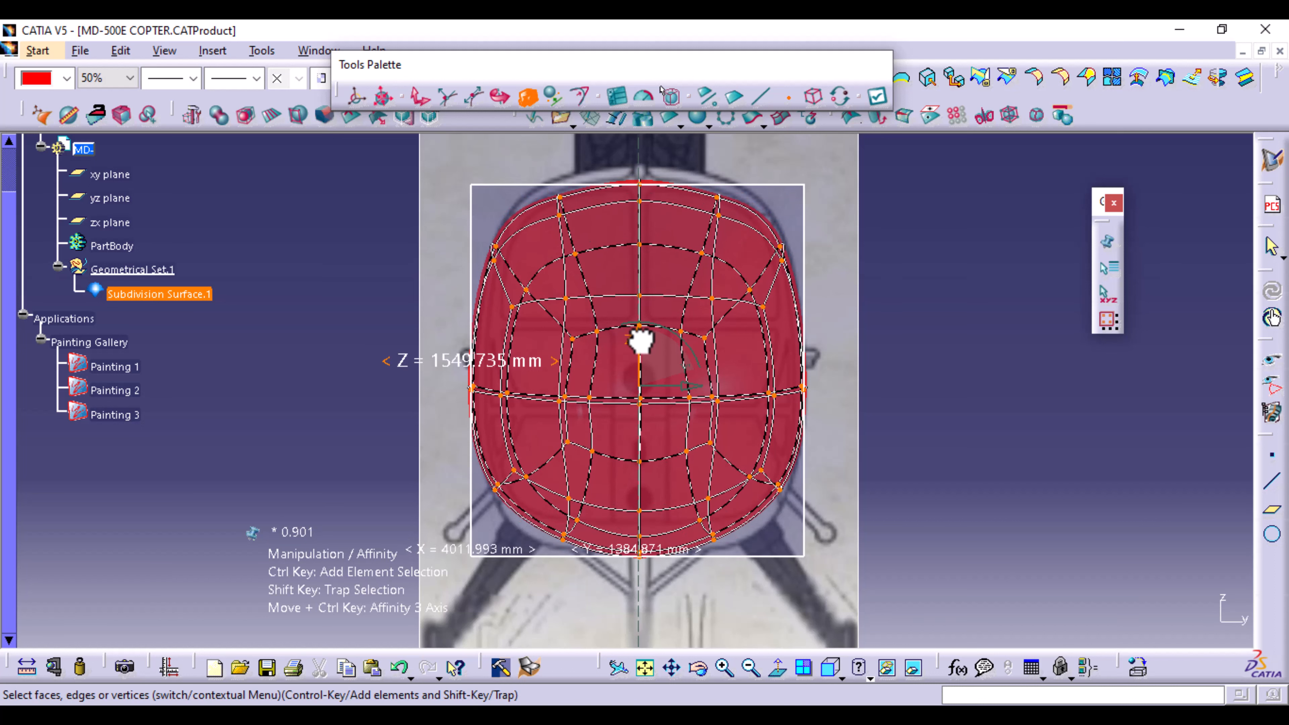
{"action": "left_click_drag", "start_coordinate": [641, 341], "coordinate": [641, 340]}
{"action": "left_click_drag", "start_coordinate": [641, 341], "coordinate": [642, 333]}
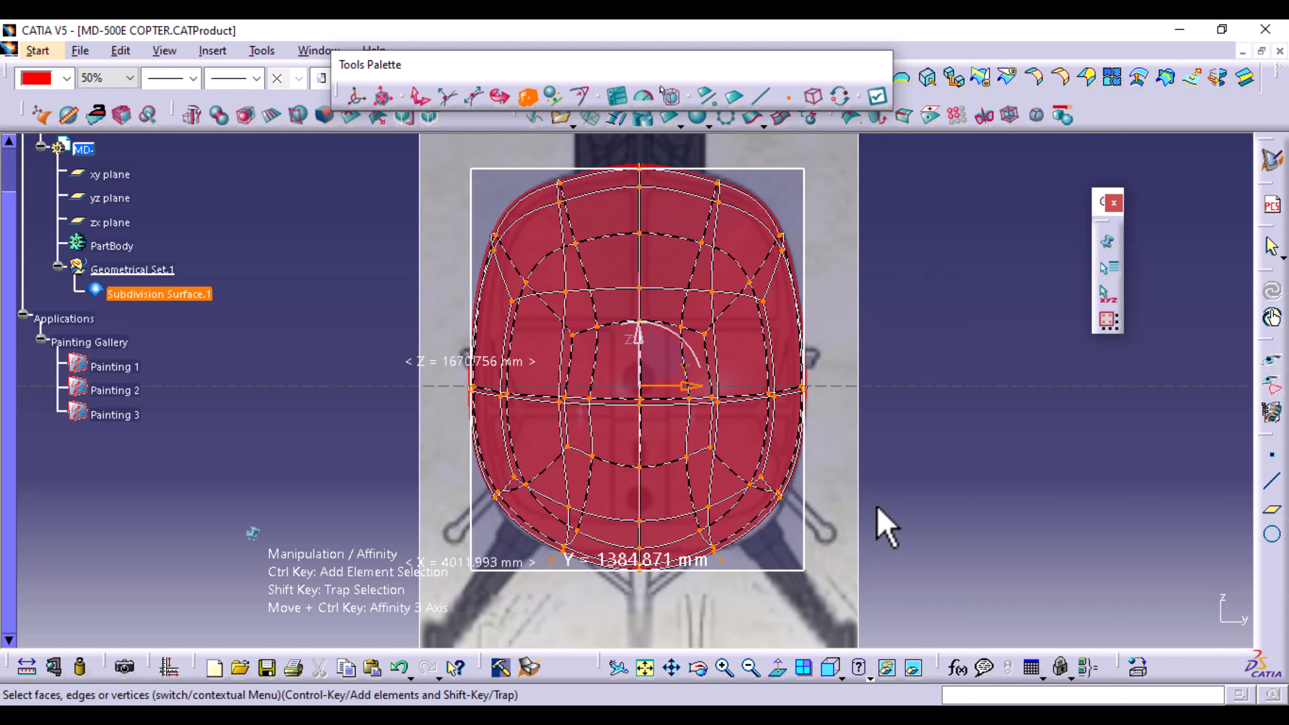
{"action": "left_click", "coordinate": [877, 96]}
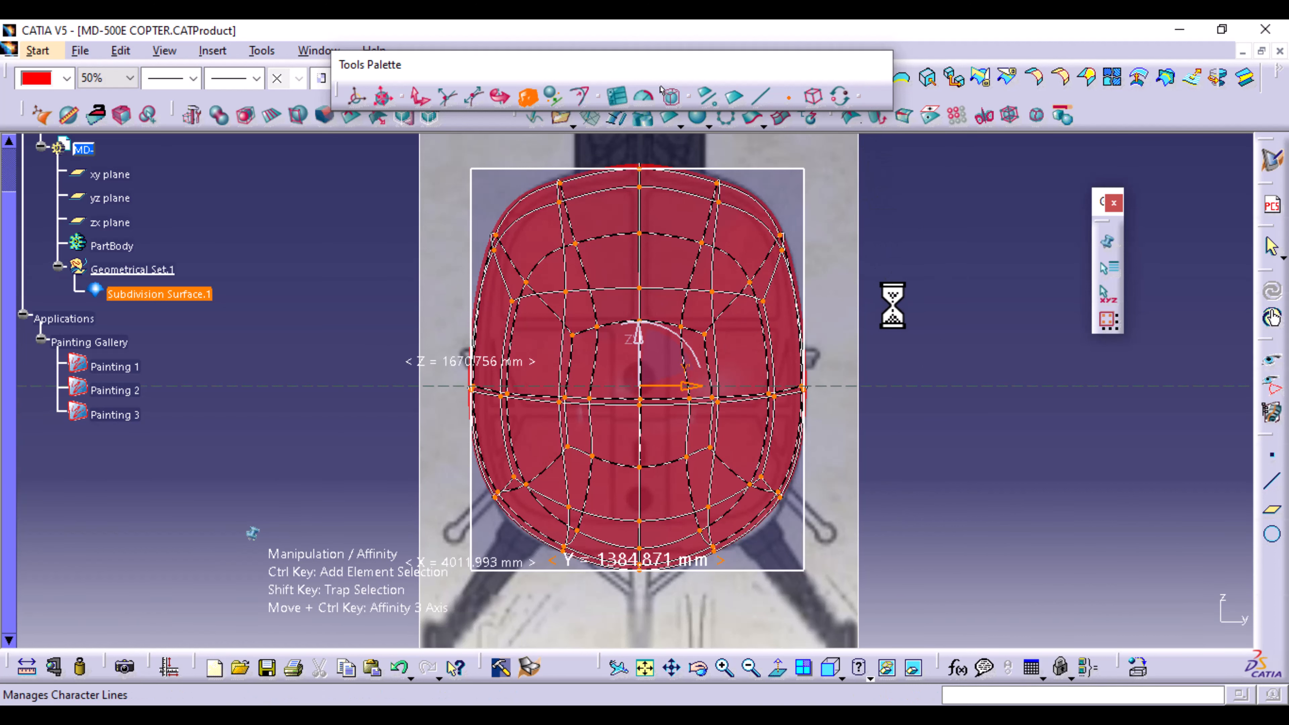
Check the fuselage in the right view, try Affinity on one side's lower corner vertices in the front view, and undo it.
{"action": "key", "text": "F8"}
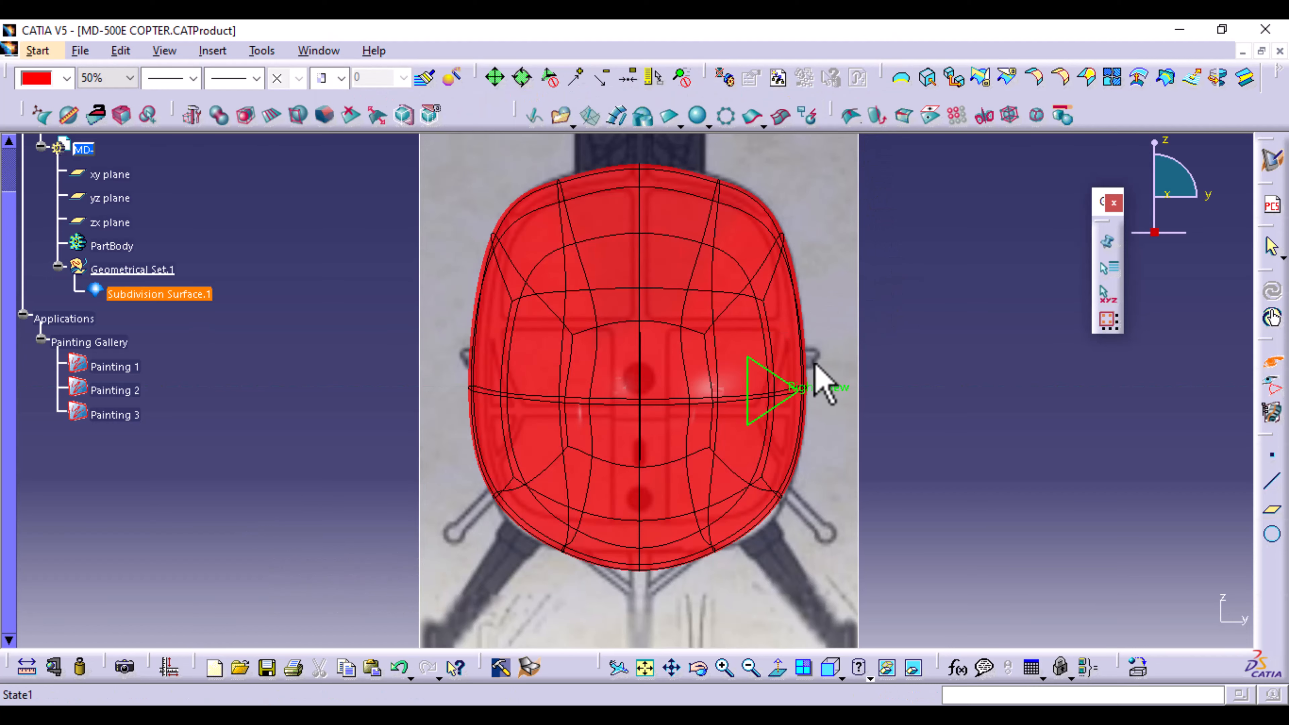
{"action": "left_click", "coordinate": [830, 390]}
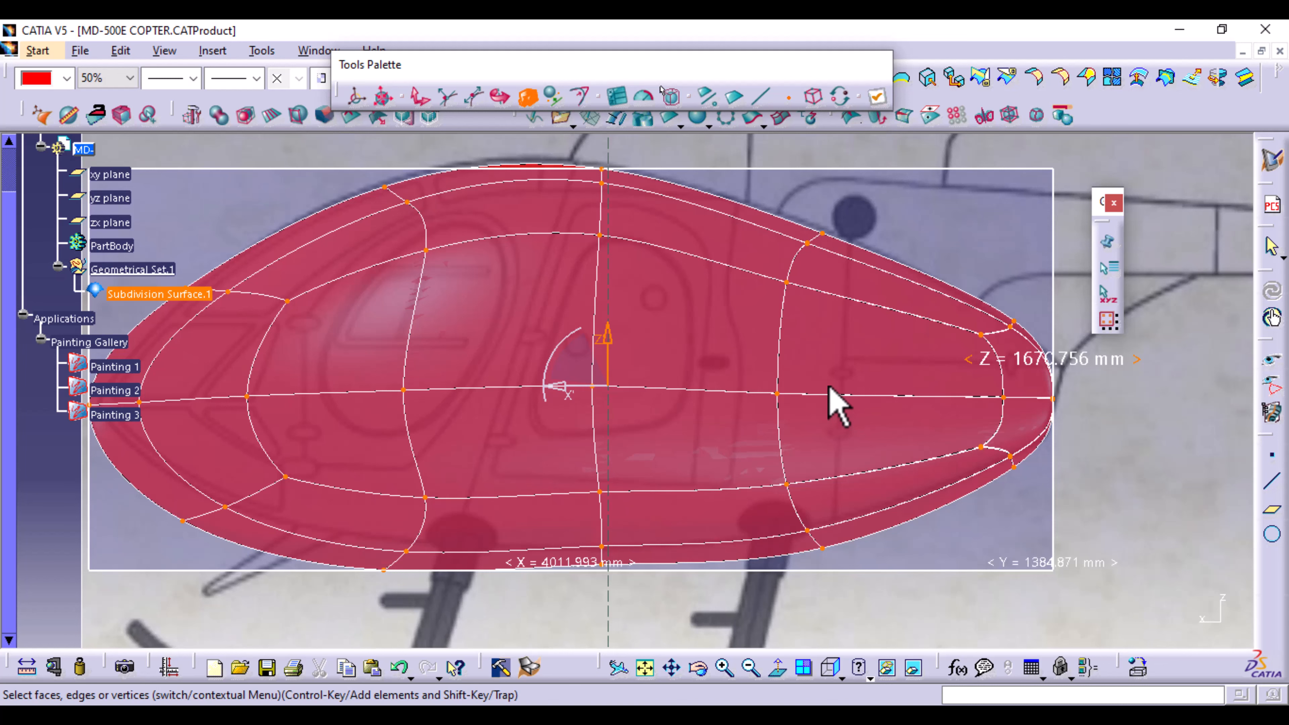
{"action": "middle_click_drag", "start_coordinate": [791, 326], "coordinate": [788, 361]}
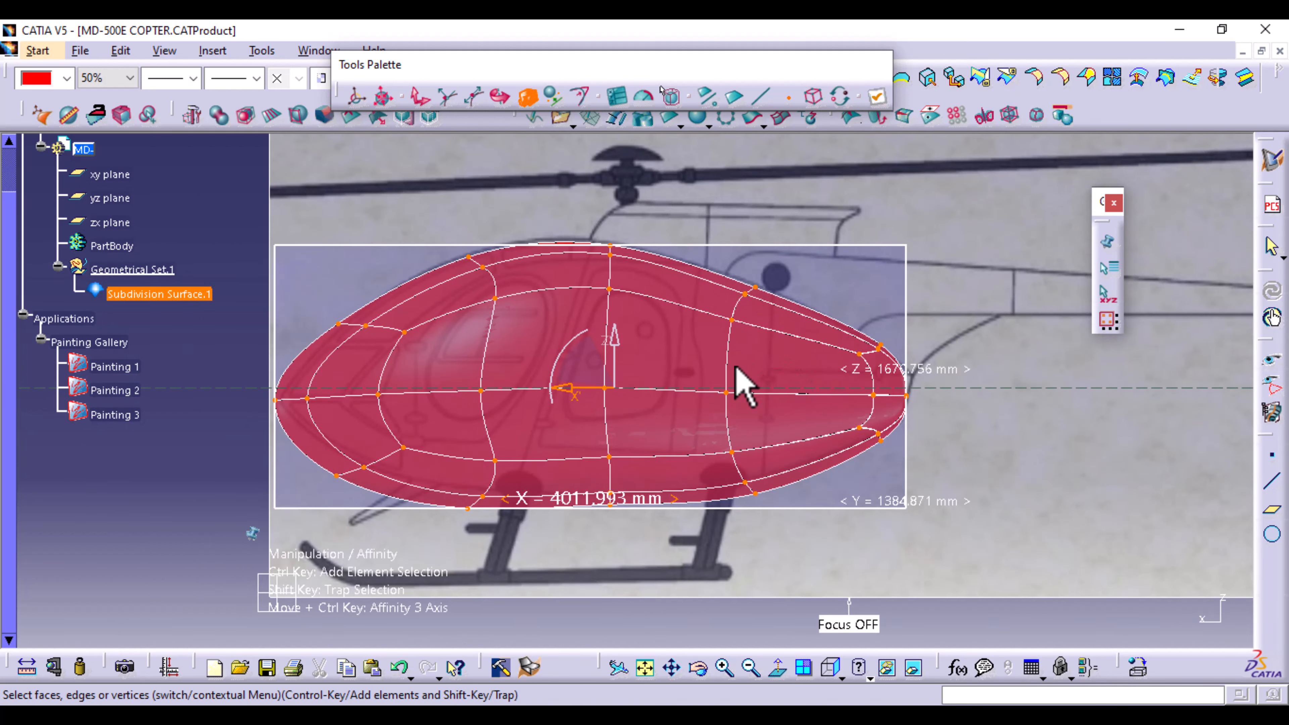
{"action": "key", "text": "space"}
{"action": "left_click", "coordinate": [335, 385]}
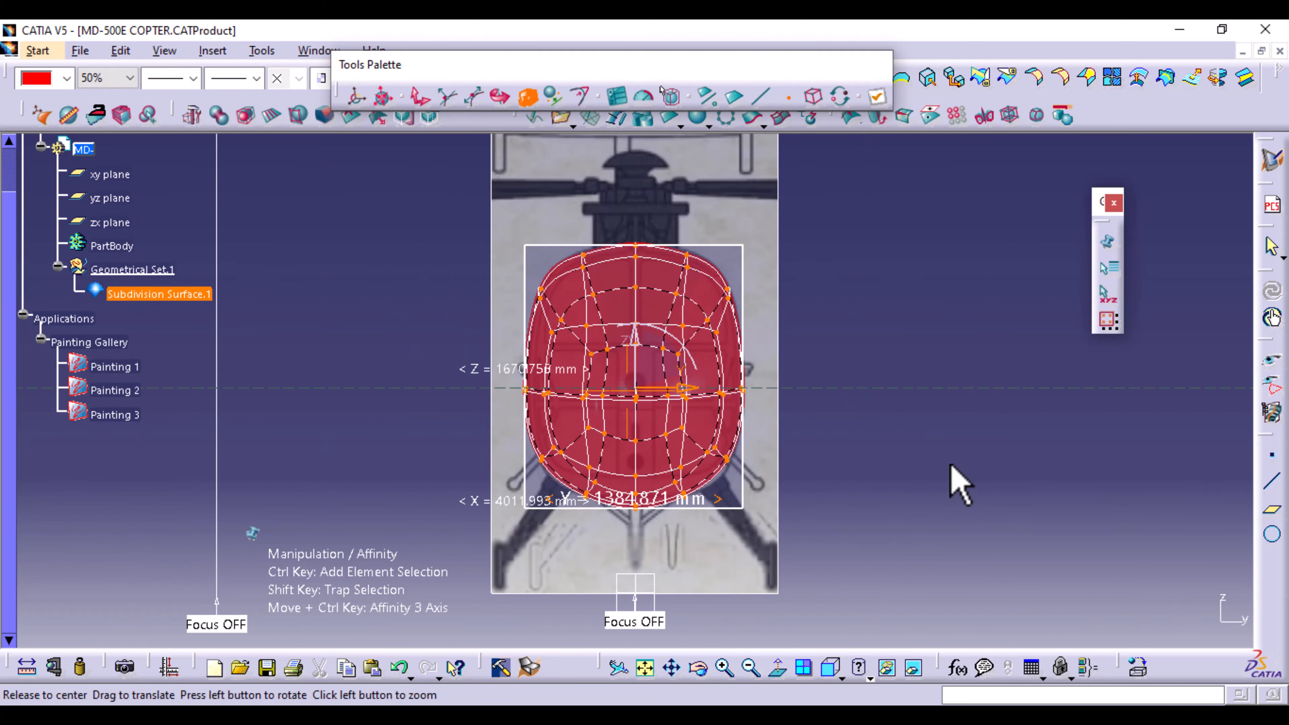
{"action": "middle_click_drag", "start_coordinate": [952, 467], "coordinate": [967, 384]}
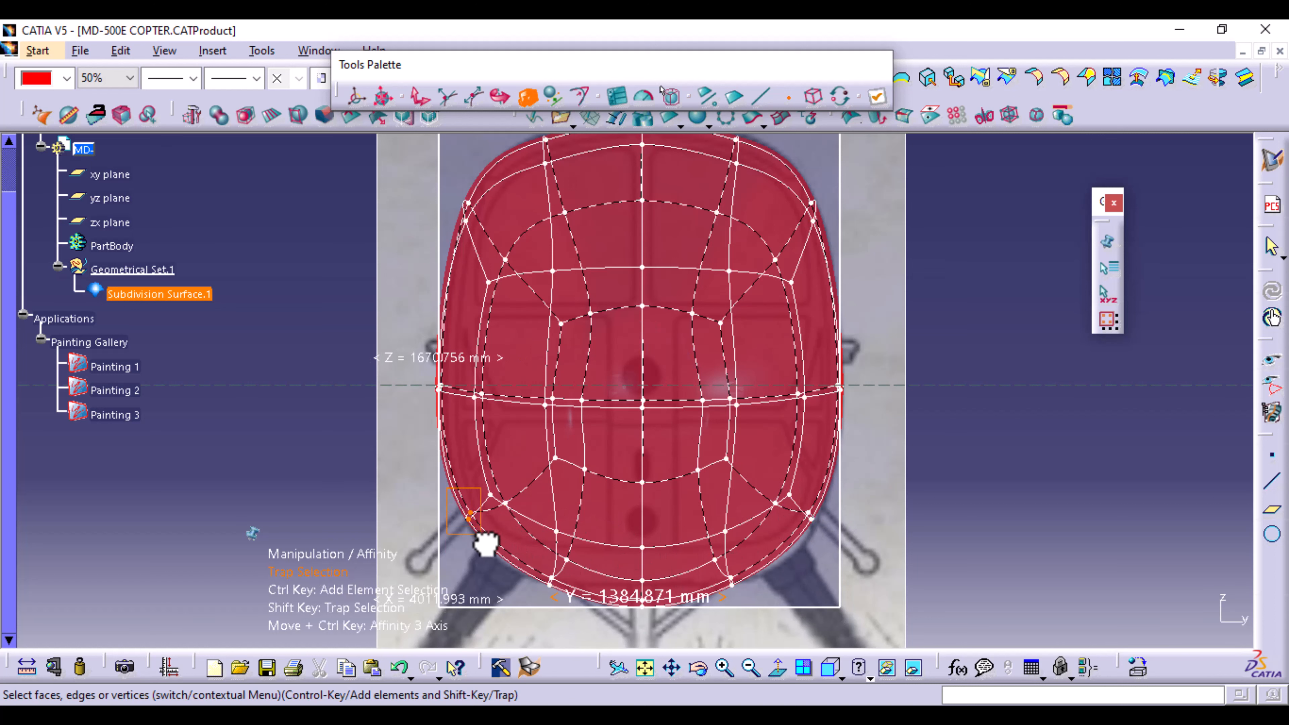
{"action": "left_click", "coordinate": [469, 514]}
{"action": "left_click_drag", "start_coordinate": [483, 504], "coordinate": [491, 505]}
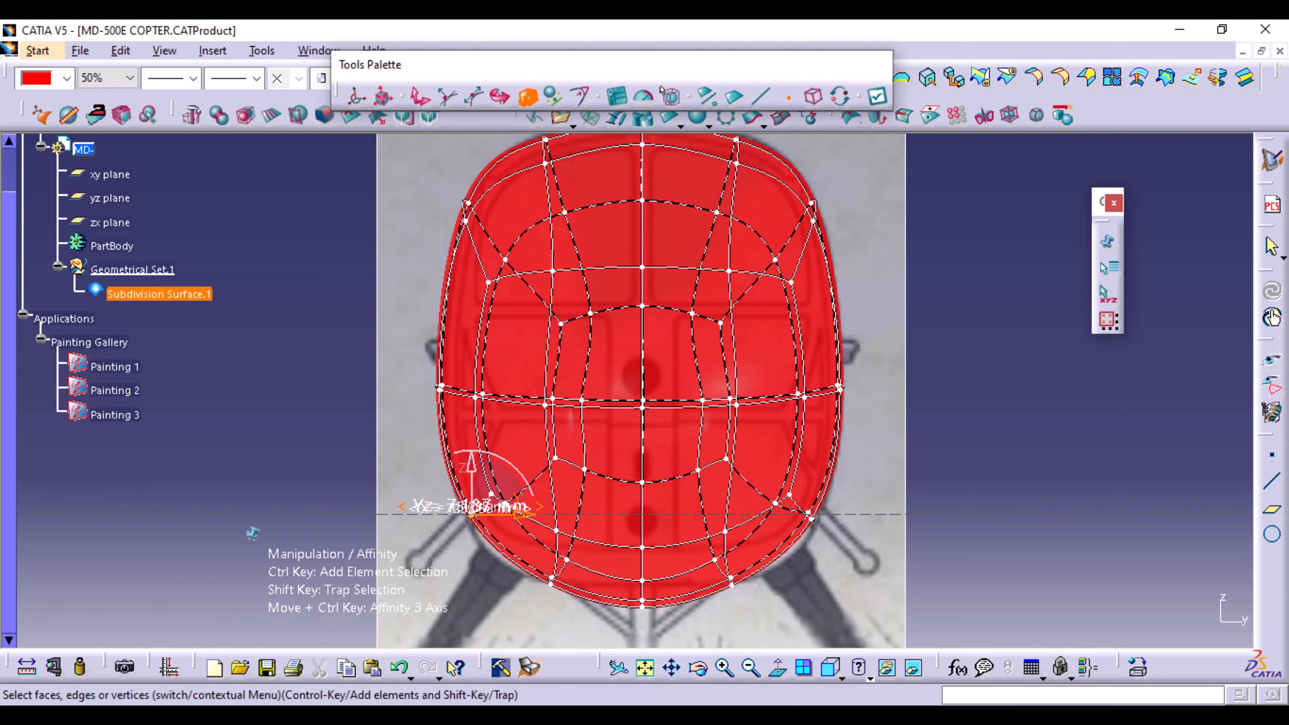
{"action": "left_click", "coordinate": [399, 667]}
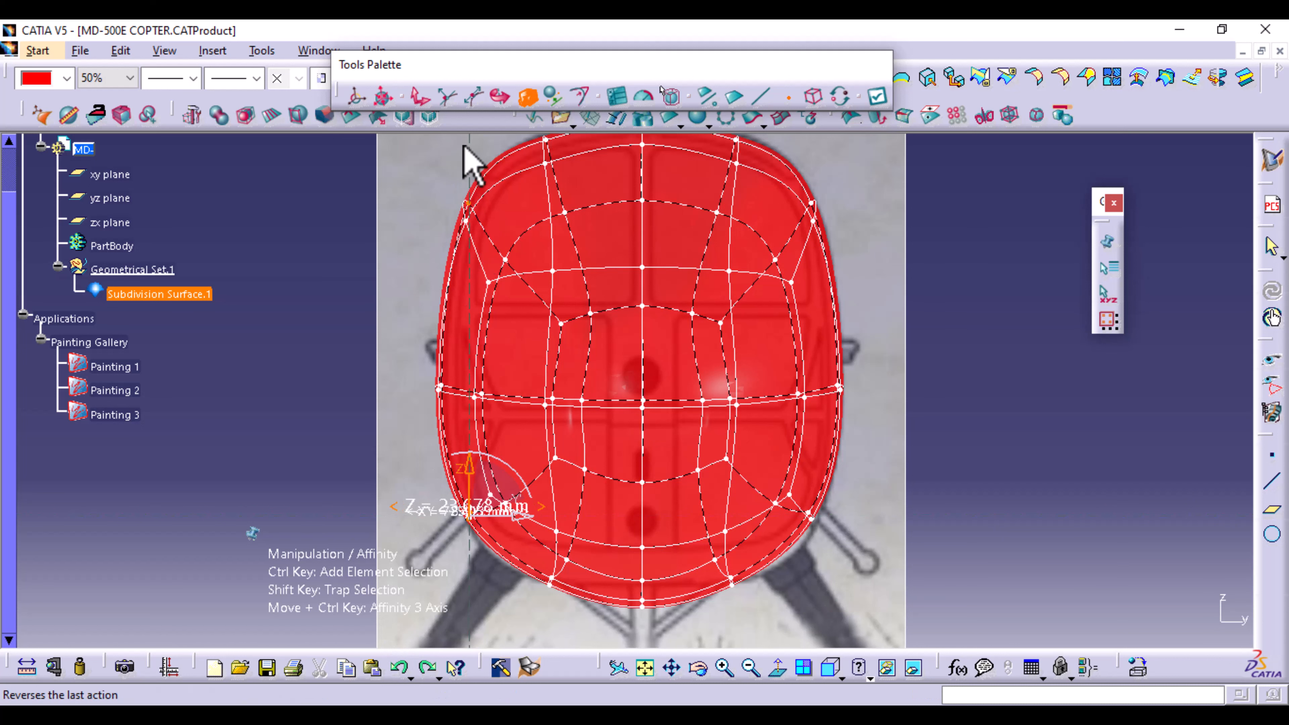
Try to translate the same lower corner vertices inward and down, and undo the move.
{"action": "left_click", "coordinate": [419, 97]}
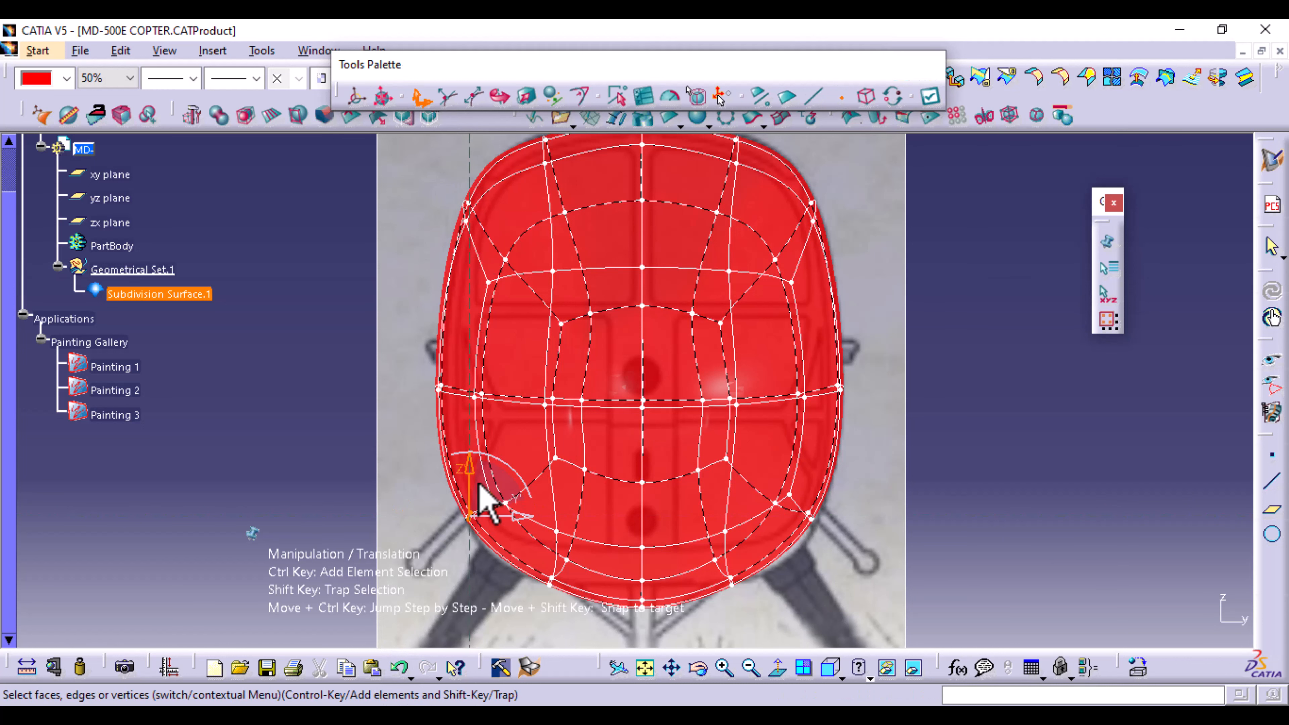
{"action": "mouse_move", "coordinate": [483, 498]}
{"action": "left_mouse_down"}
{"action": "mouse_move", "coordinate": [502, 509]}
{"action": "mouse_move", "coordinate": [486, 514]}
{"action": "left_mouse_up"}
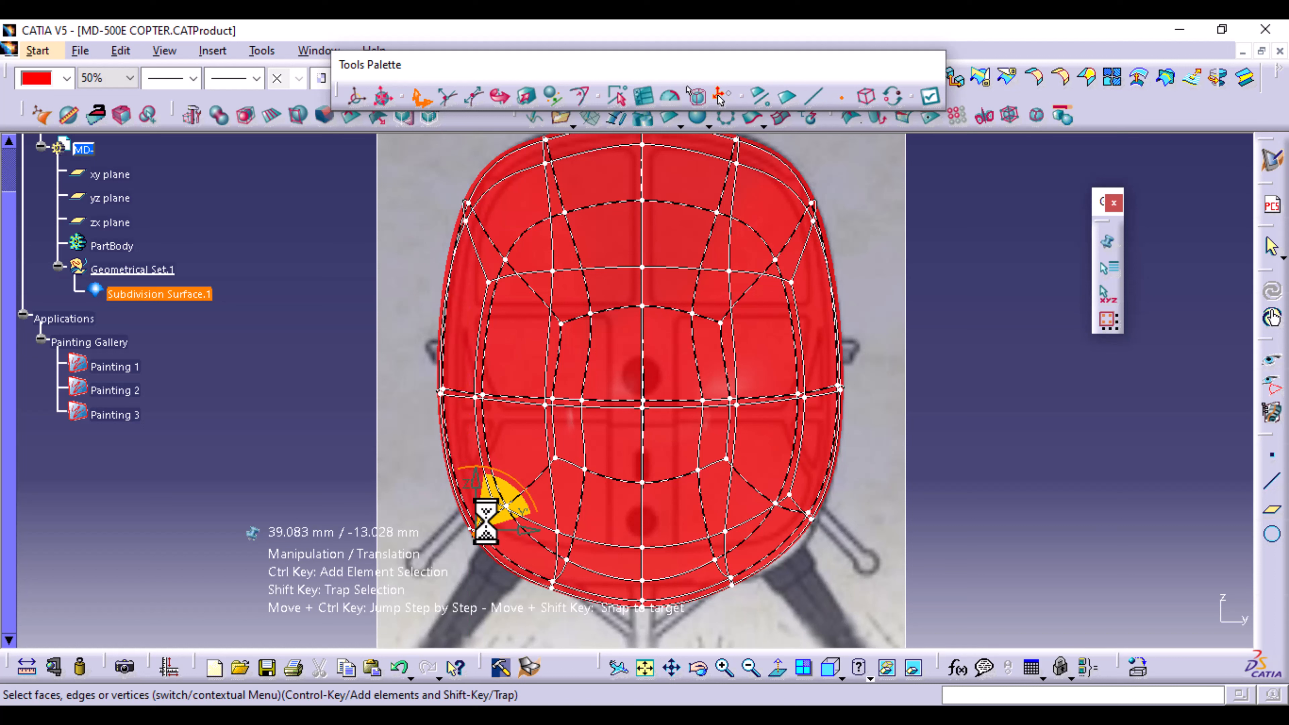
{"action": "left_click", "coordinate": [400, 669]}
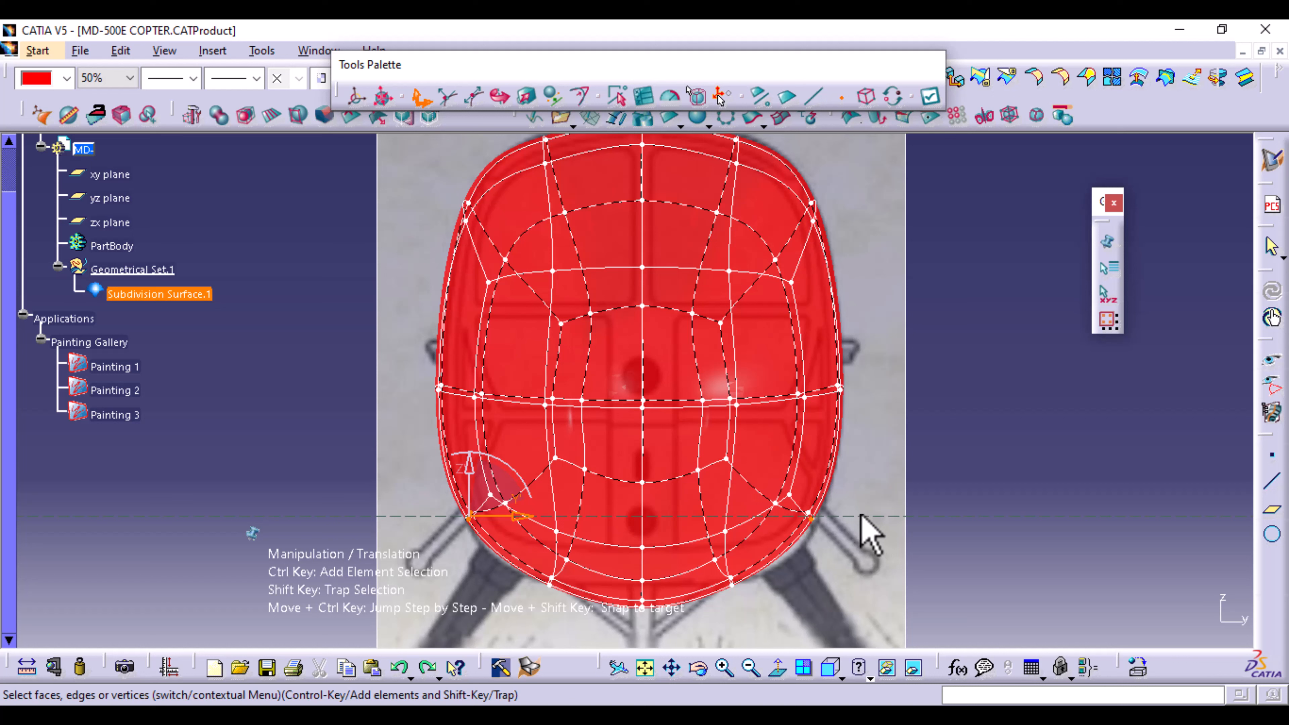
Use Affinity on the lower corner vertices of both sides, scaling them to about 51 mm in Z and 1191 mm in Y, and apply it.
{"action": "left_click_drag", "start_coordinate": [803, 485], "coordinate": [826, 554], "text": "shift"}
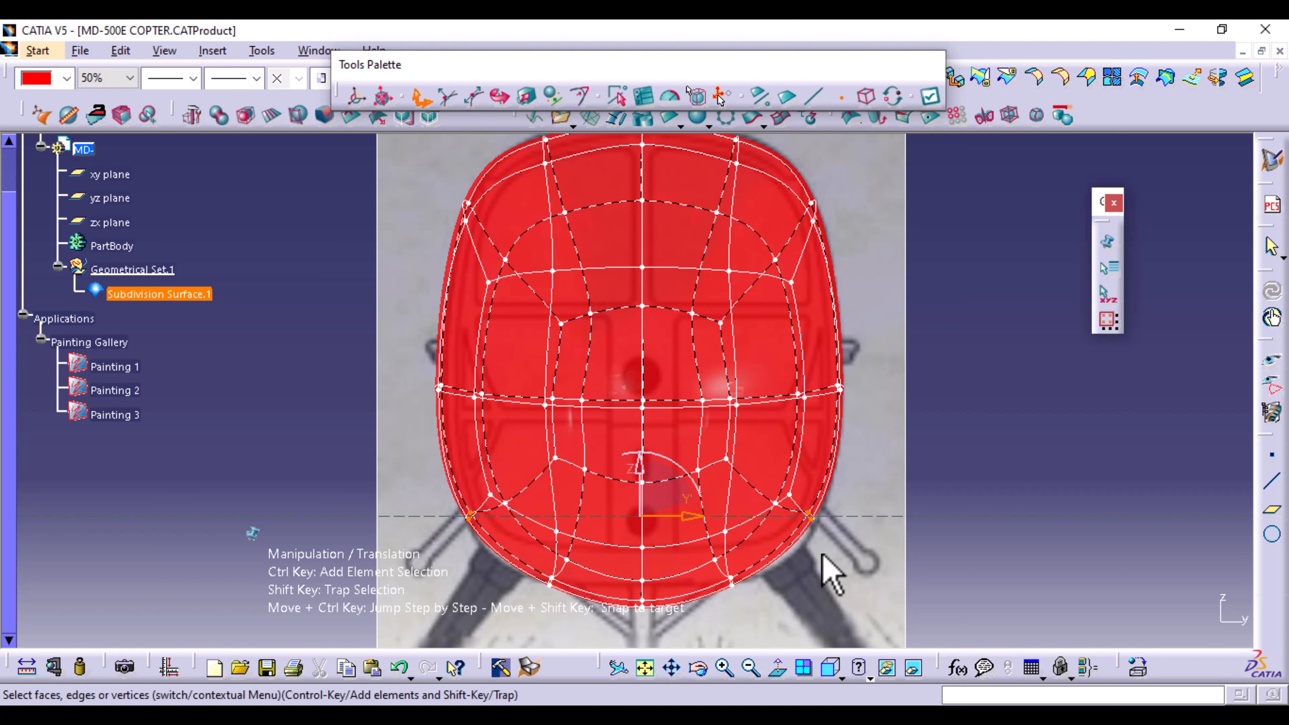
{"action": "left_click", "coordinate": [523, 96]}
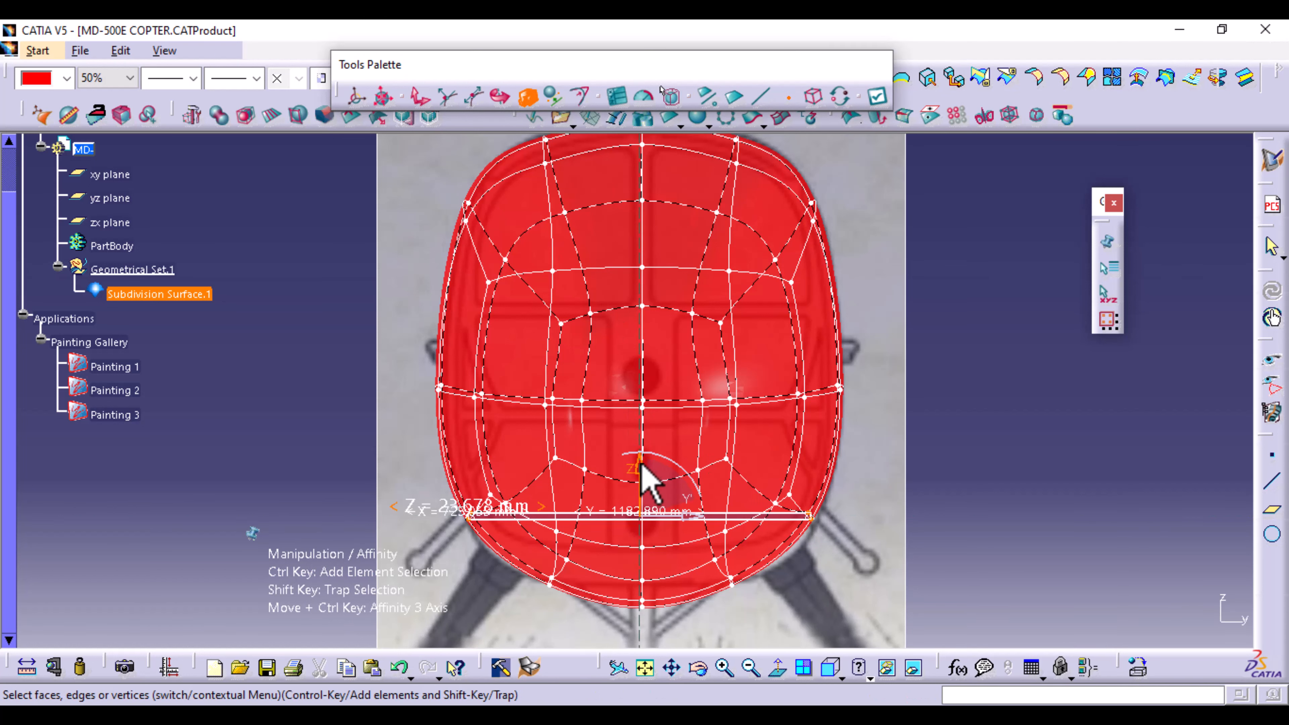
{"action": "left_click_drag", "start_coordinate": [641, 464], "coordinate": [644, 425]}
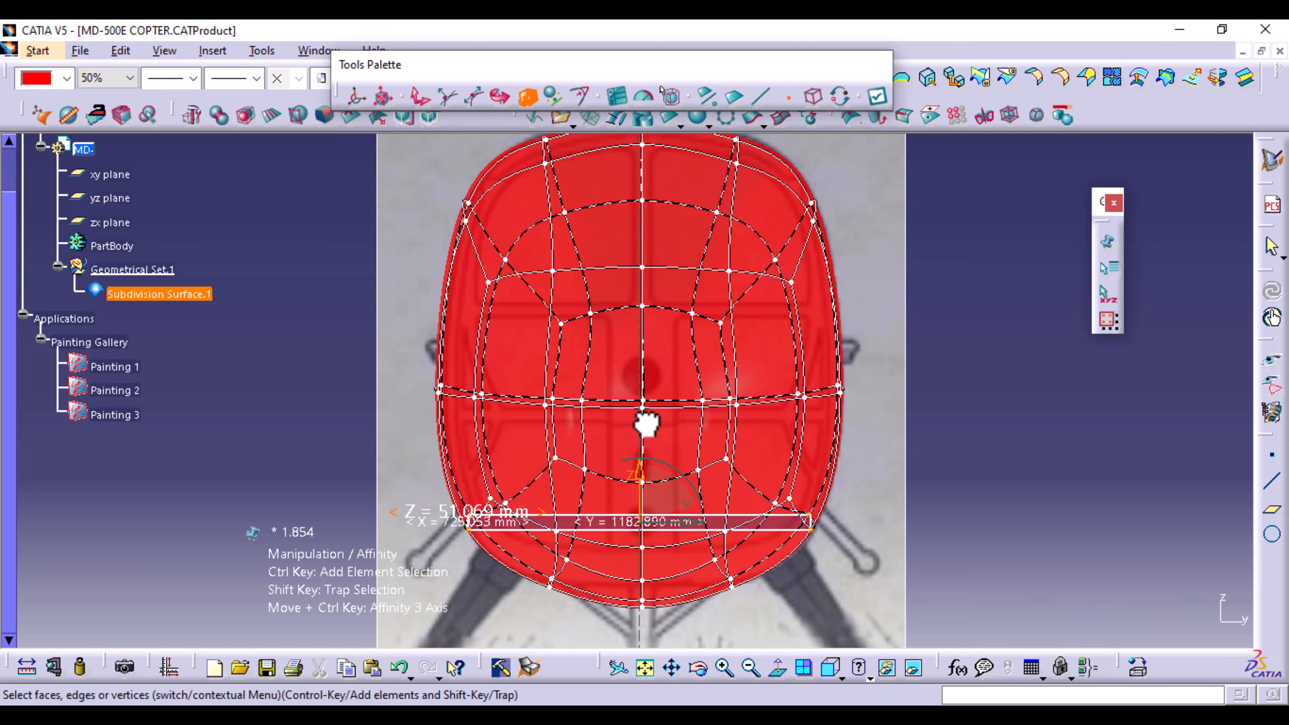
{"action": "left_click_drag", "start_coordinate": [693, 523], "coordinate": [698, 536]}
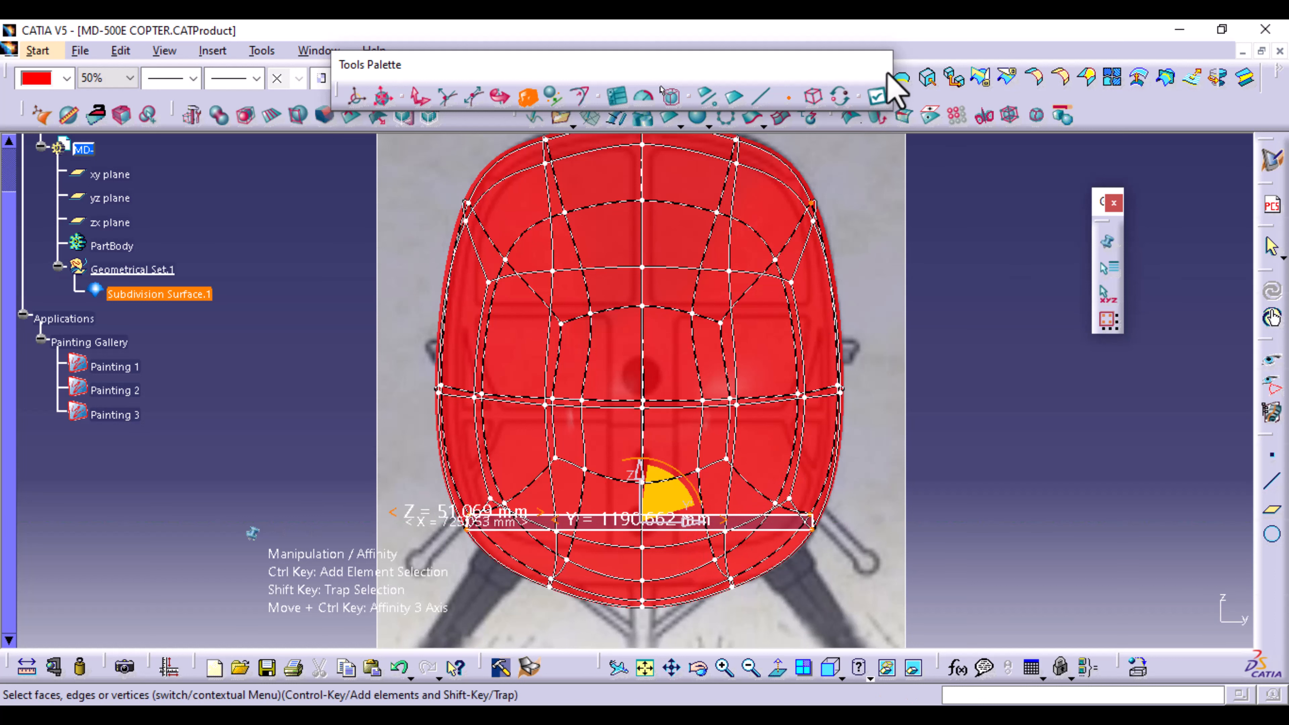
{"action": "left_click", "coordinate": [878, 97]}
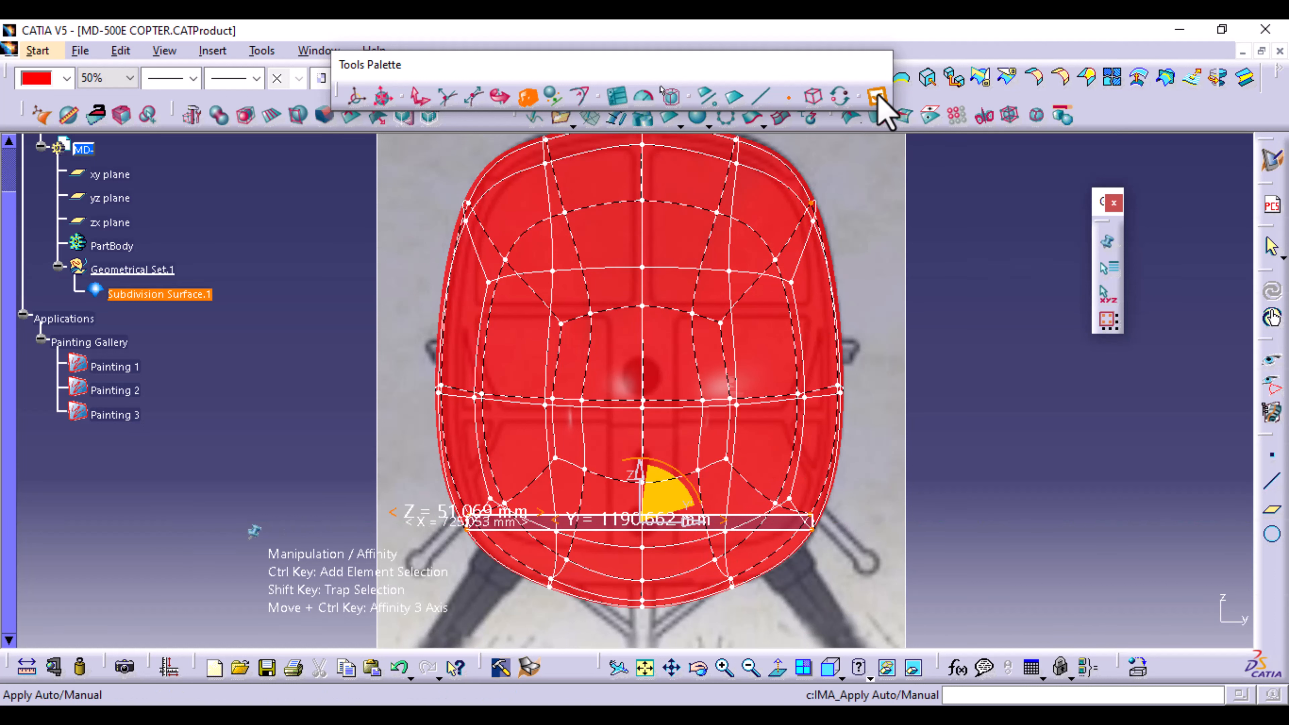
Translate the two upper edge vertices beside the fuselage's centreline slightly upward in the front view, apply the move and finish editing the surface.
{"action": "left_click", "coordinate": [421, 97]}
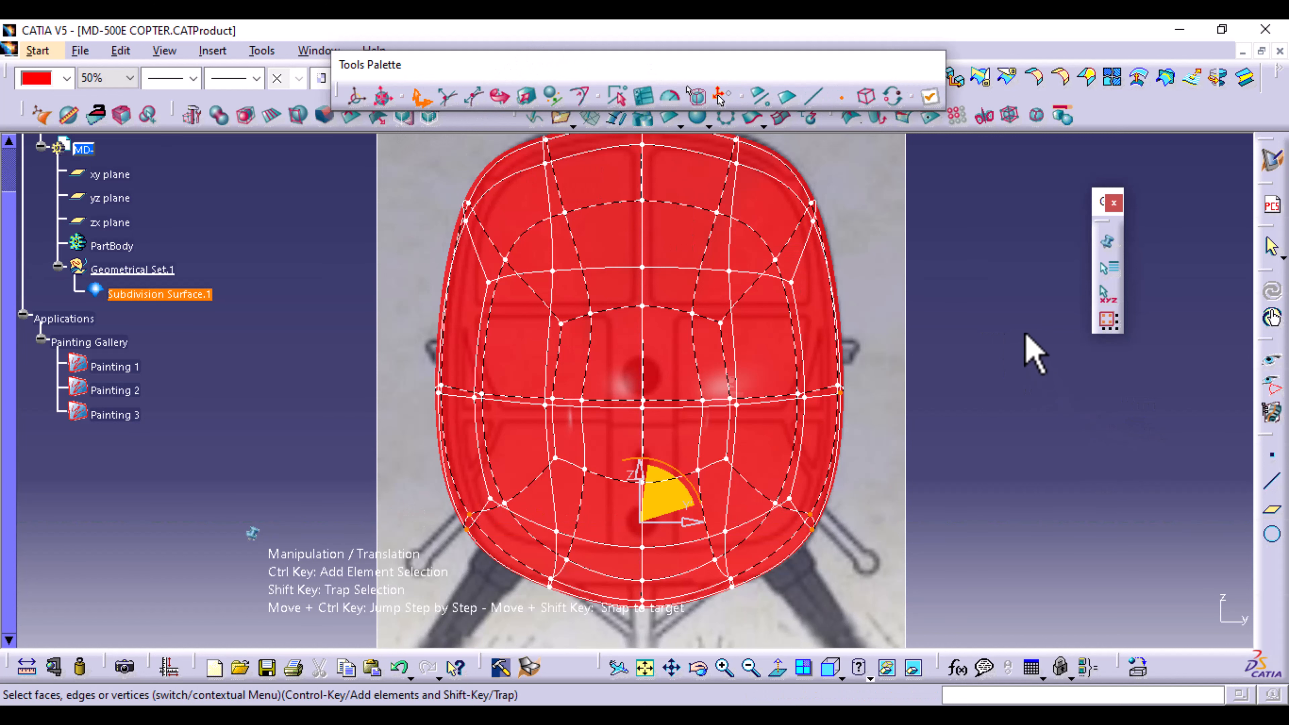
{"action": "middle_click_drag", "start_coordinate": [1027, 356], "coordinate": [1008, 409]}
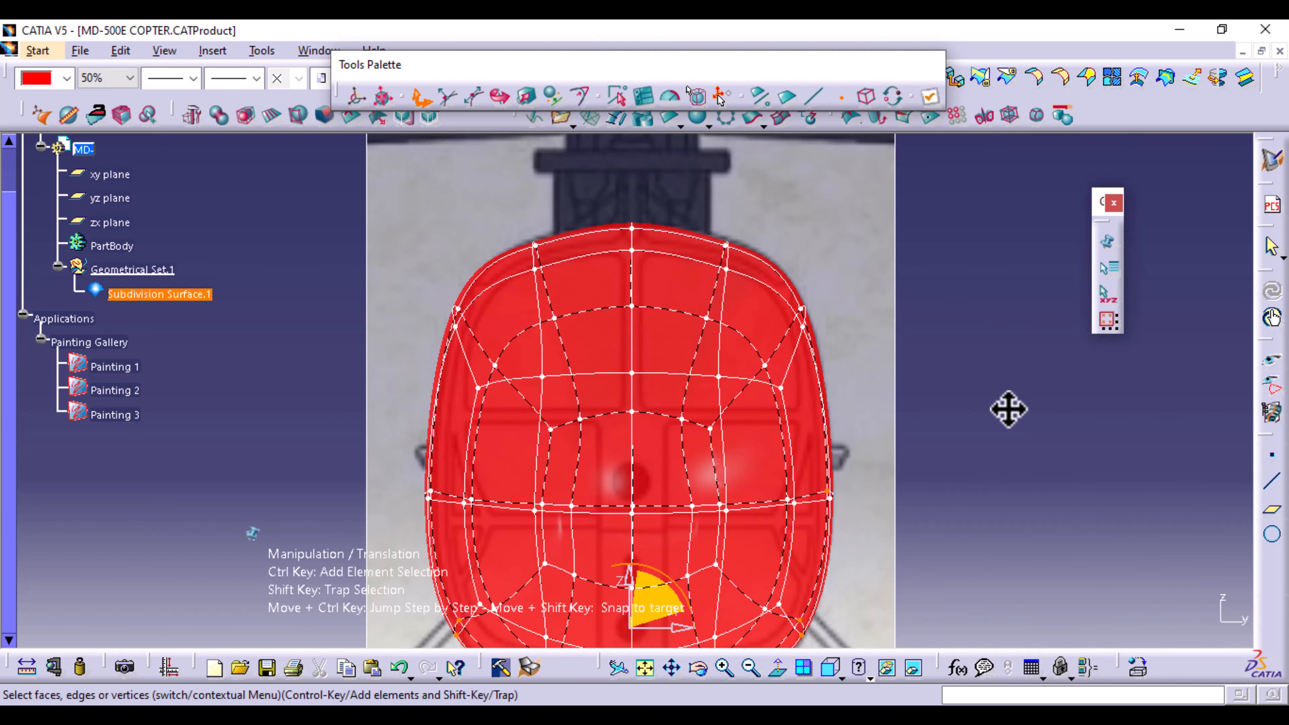
{"action": "left_click", "coordinate": [534, 245]}
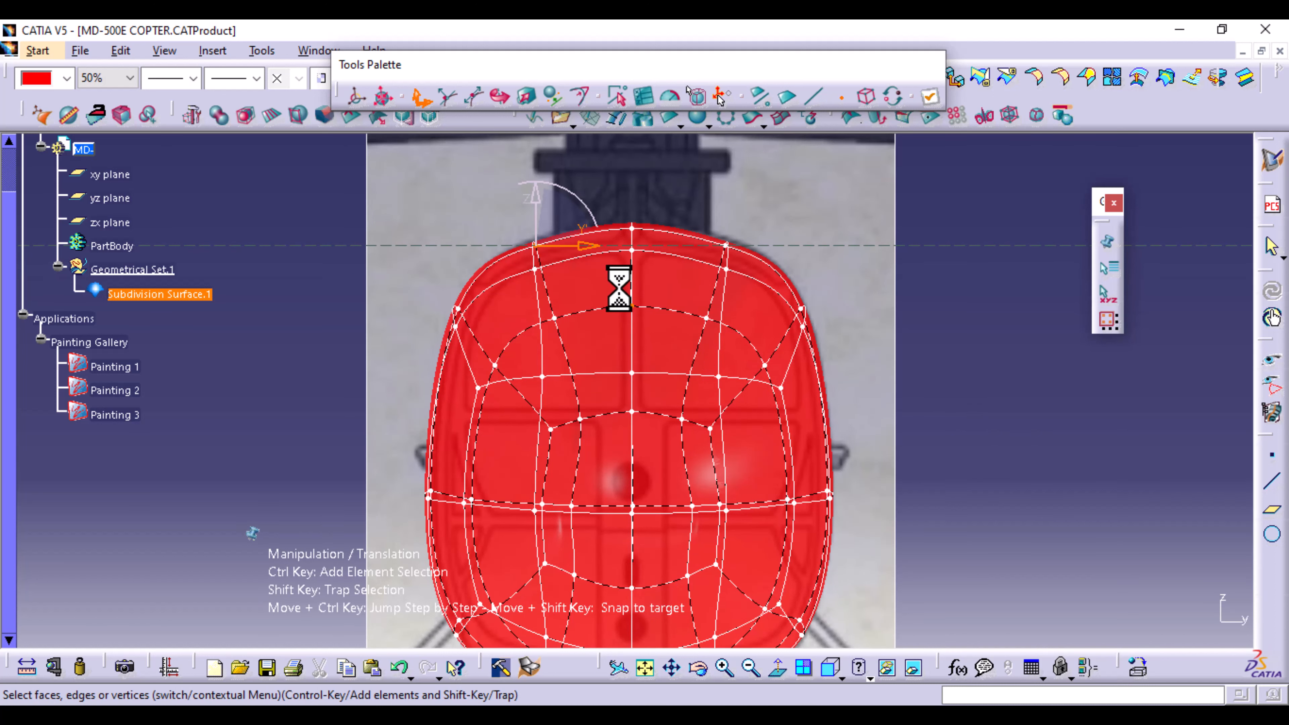
{"action": "left_click", "coordinate": [726, 246]}
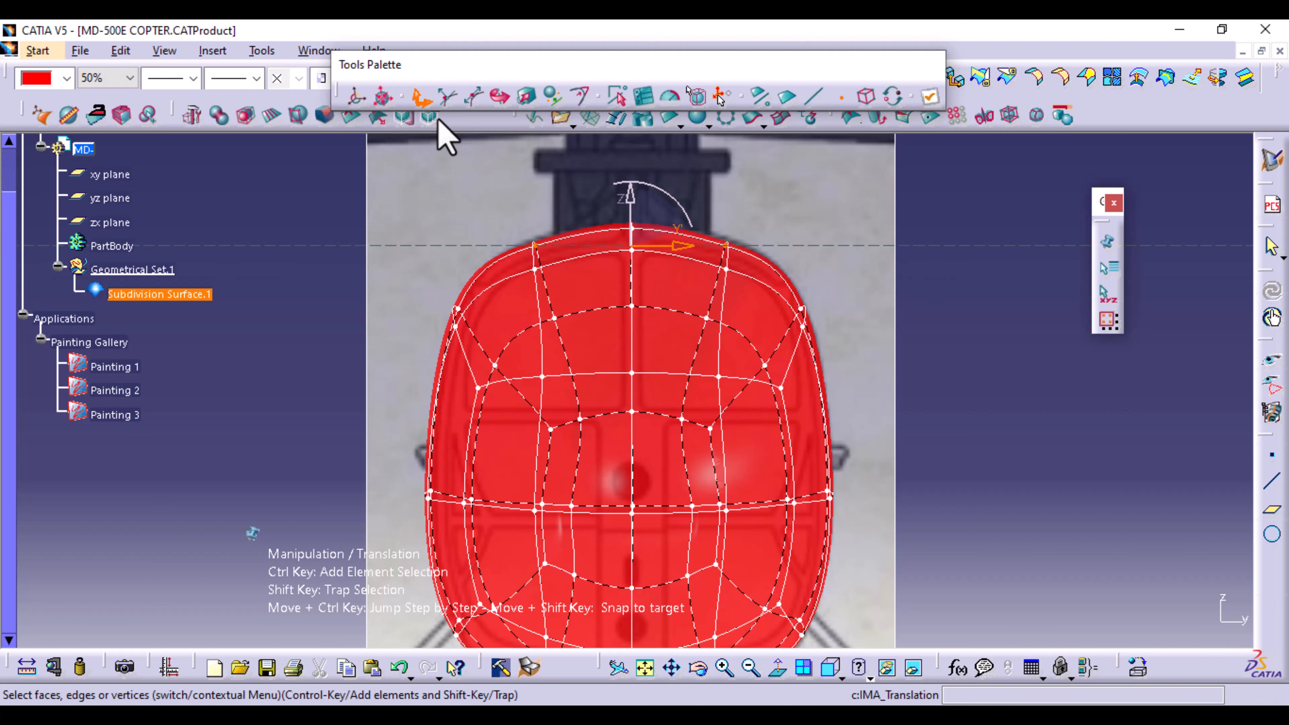
{"action": "left_click_drag", "start_coordinate": [632, 200], "coordinate": [635, 185]}
{"action": "left_click", "coordinate": [929, 97]}
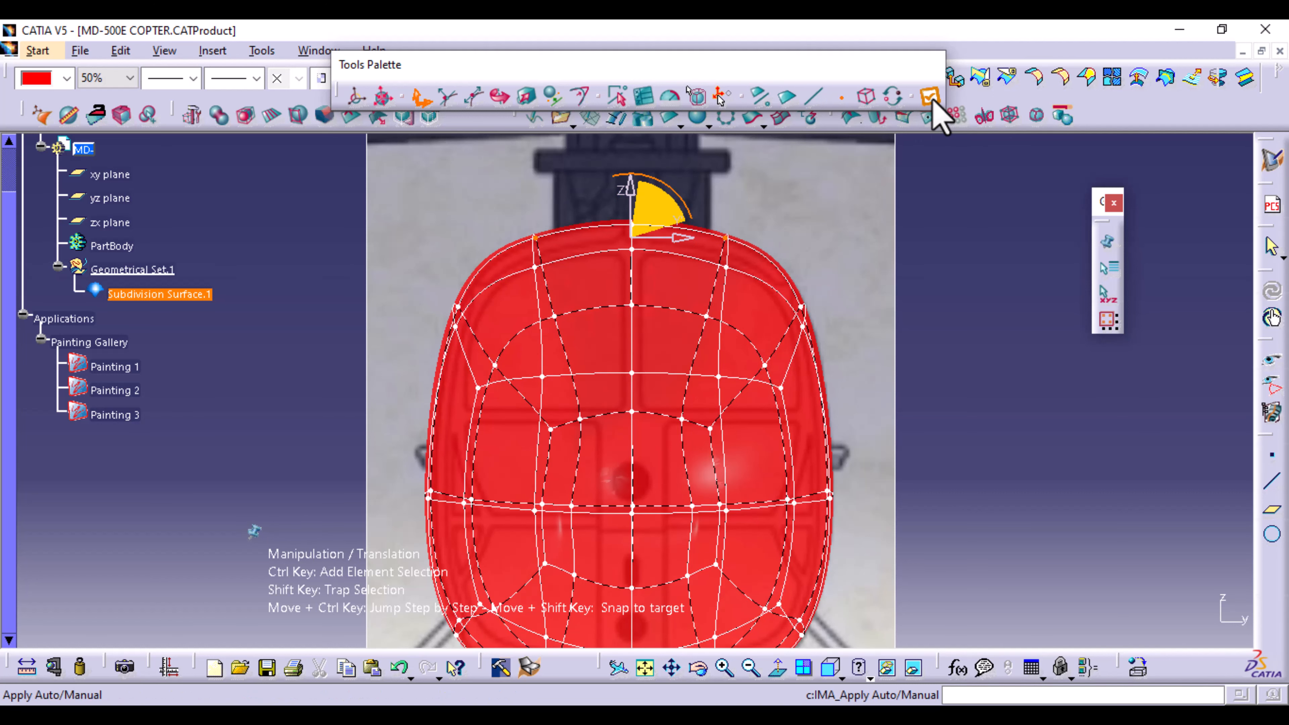
{"action": "middle_click_drag", "start_coordinate": [958, 533], "coordinate": [950, 405]}
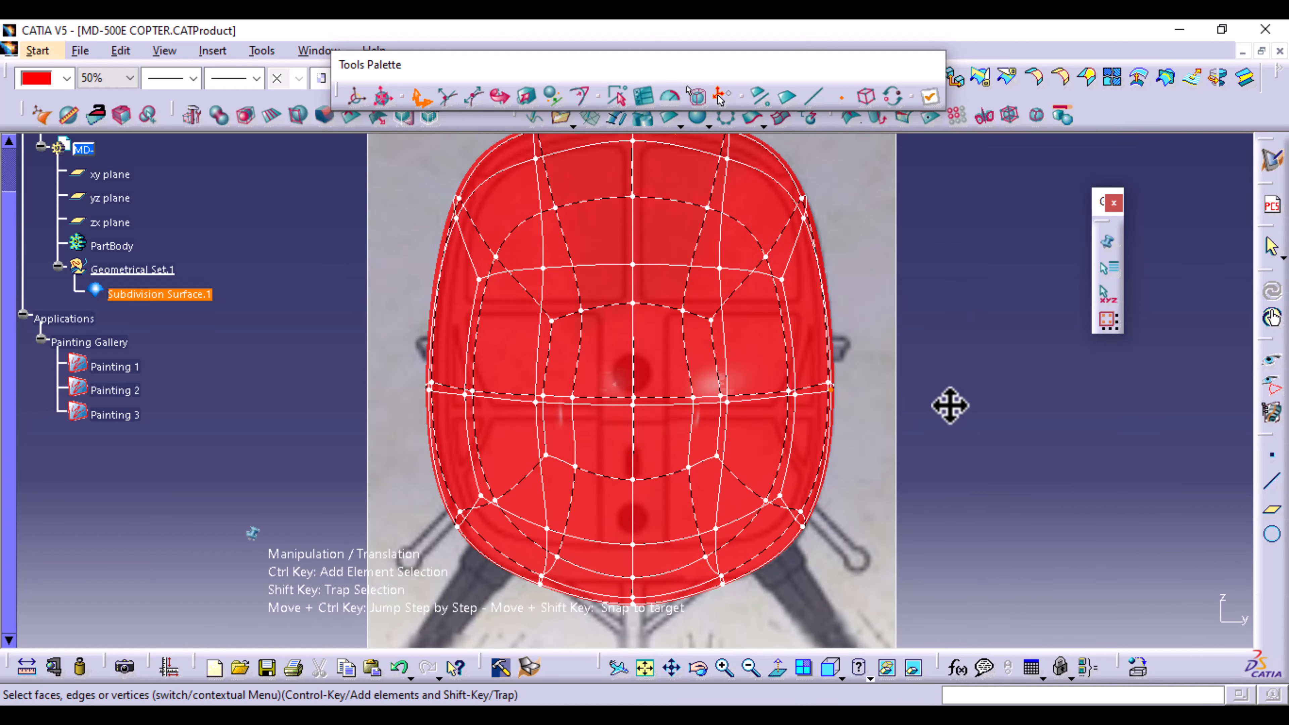
{"action": "key", "text": "Escape"}
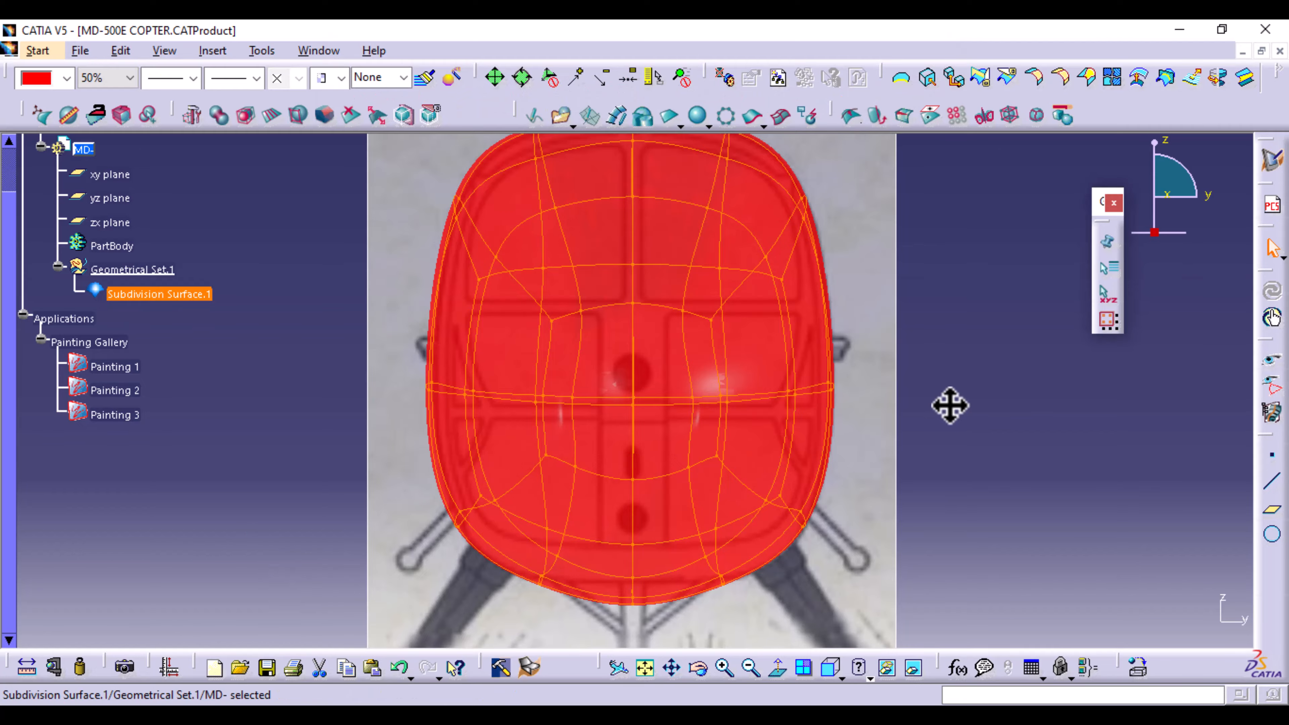
{"action": "key", "text": "Escape"}
Examine the fuselage against the blueprints in a perspective orientation, the right view and the top view.
{"action": "middle_click_drag", "start_coordinate": [981, 384], "coordinate": [656, 570]}
{"action": "middle_click_drag", "start_coordinate": [413, 495], "coordinate": [365, 423]}
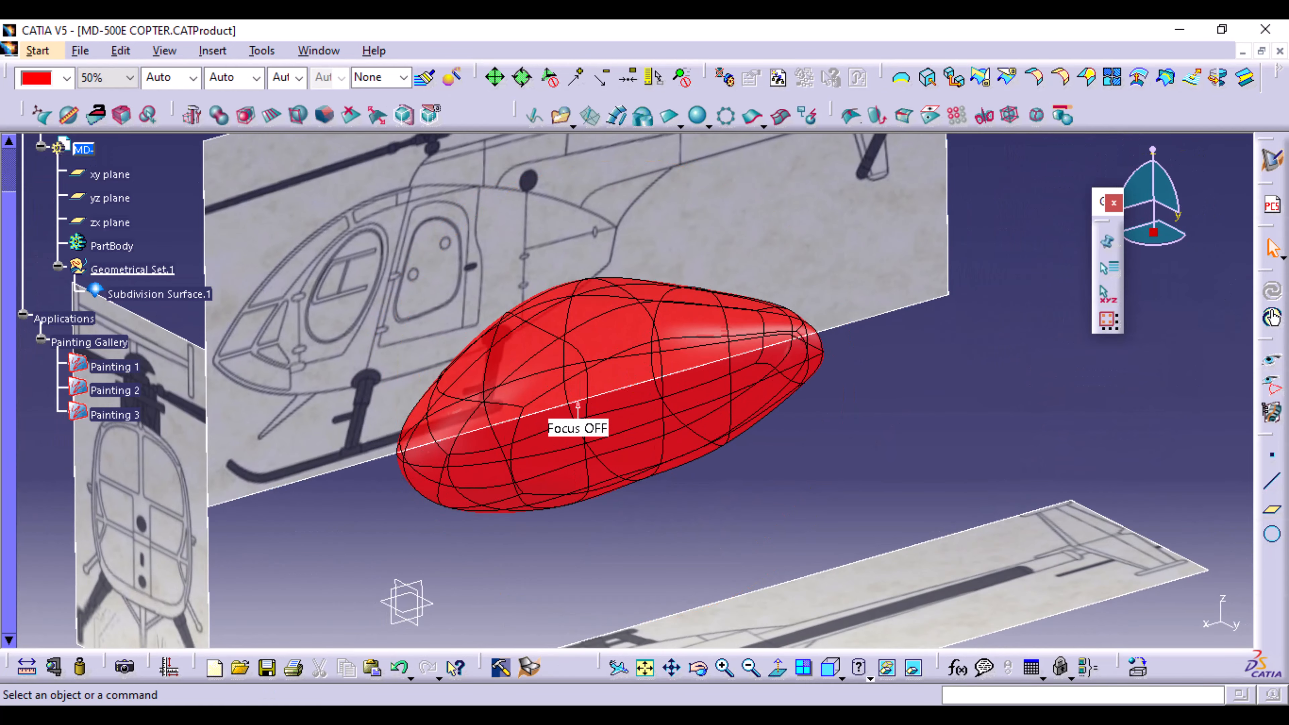
{"action": "left_click", "coordinate": [858, 673]}
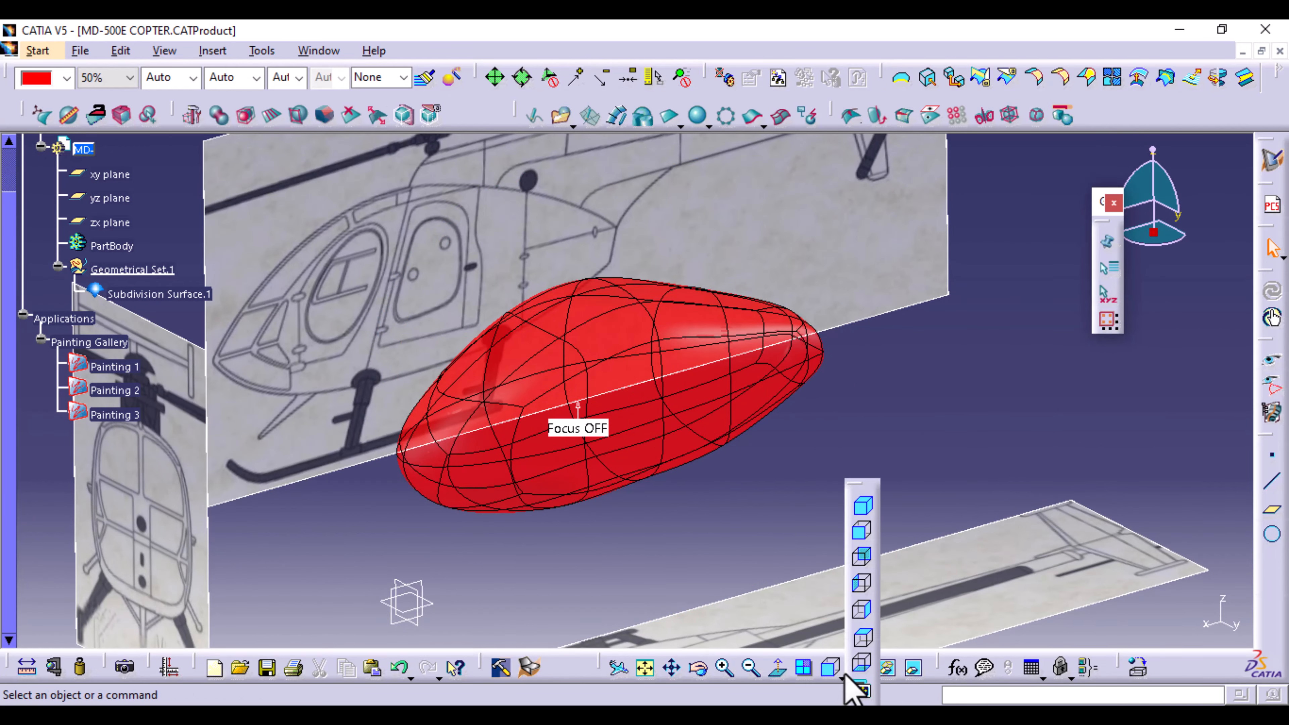
{"action": "left_click", "coordinate": [865, 613]}
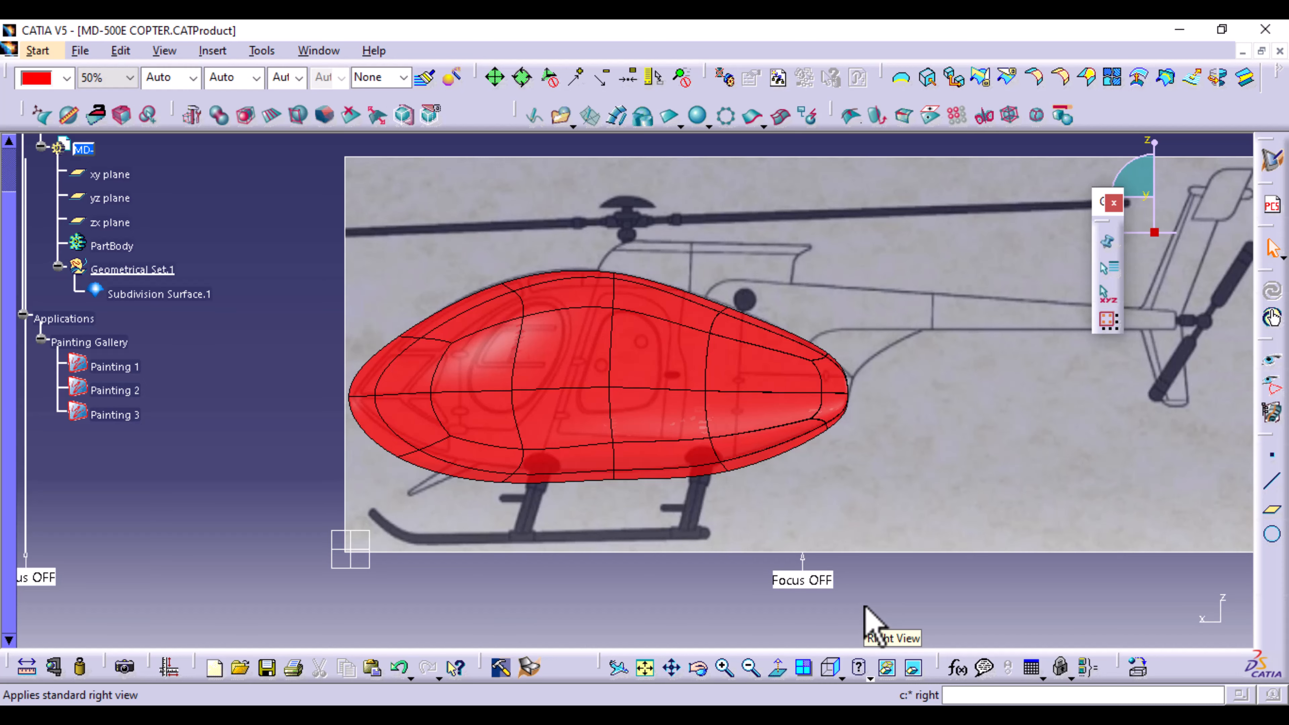
{"action": "left_click", "coordinate": [856, 666]}
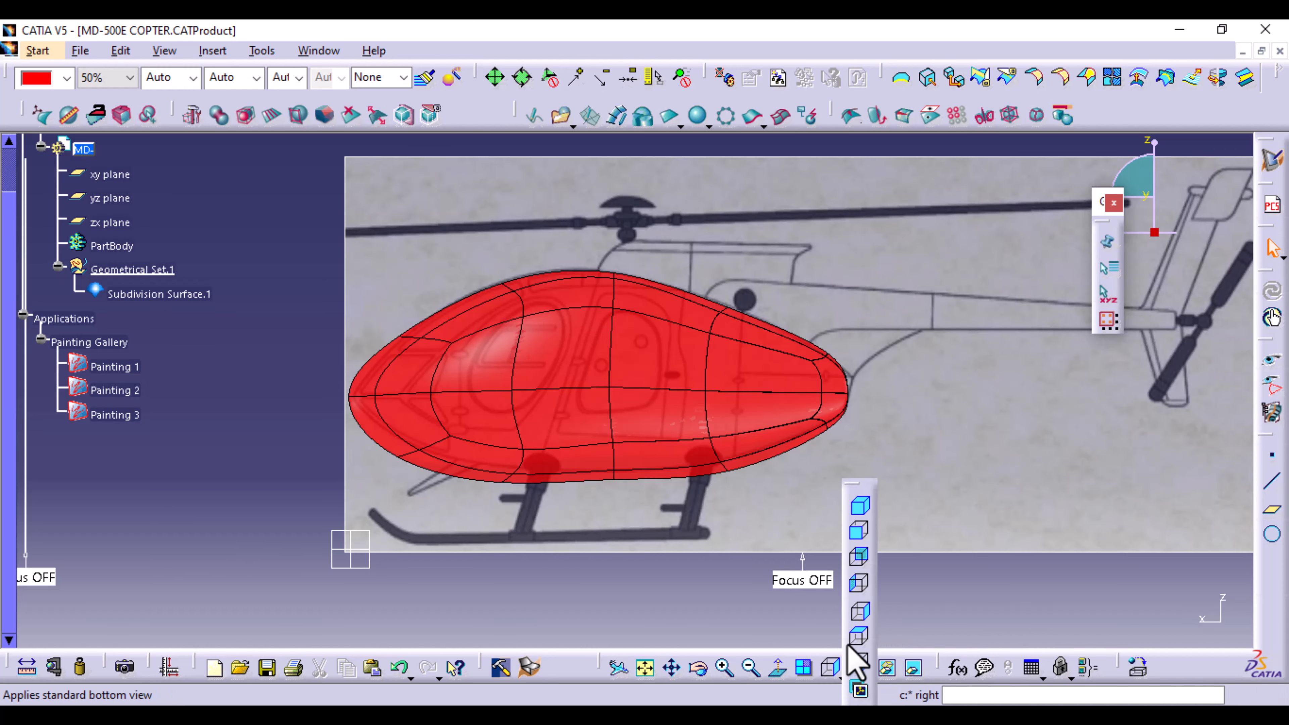
{"action": "left_click", "coordinate": [855, 635]}
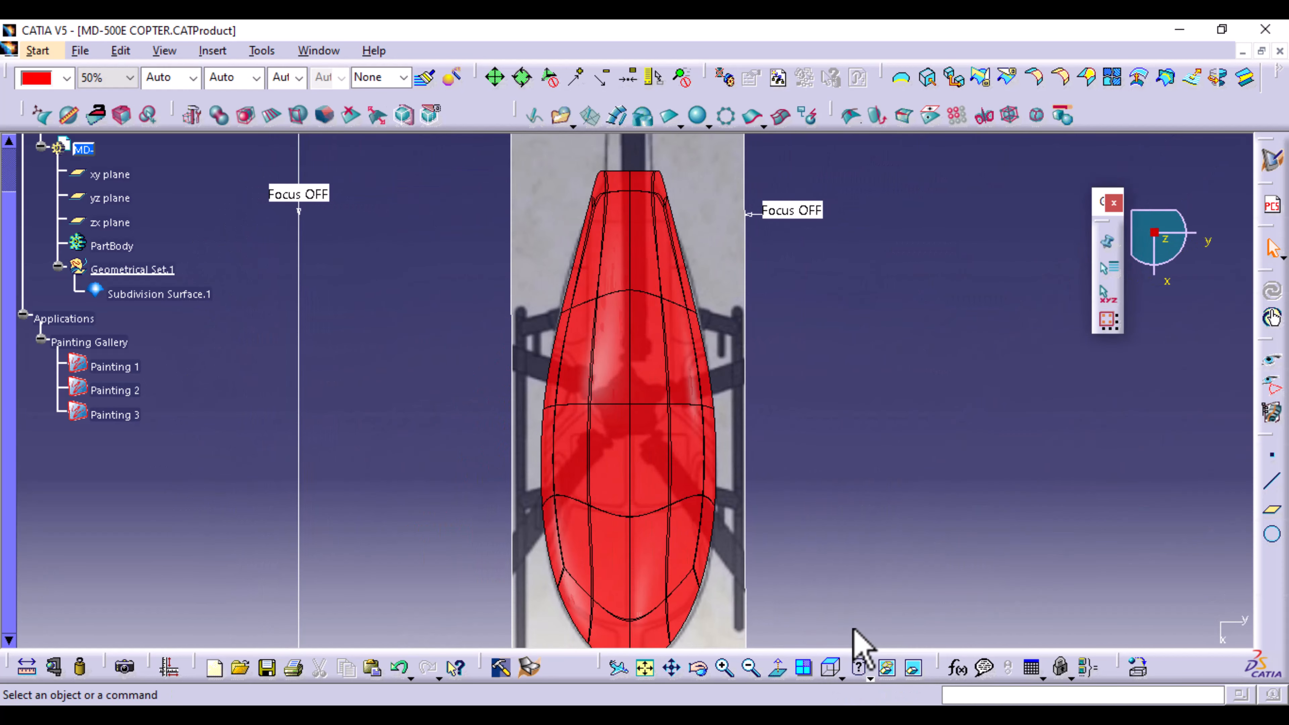
{"action": "middle_click_drag", "start_coordinate": [867, 546], "coordinate": [869, 428]}
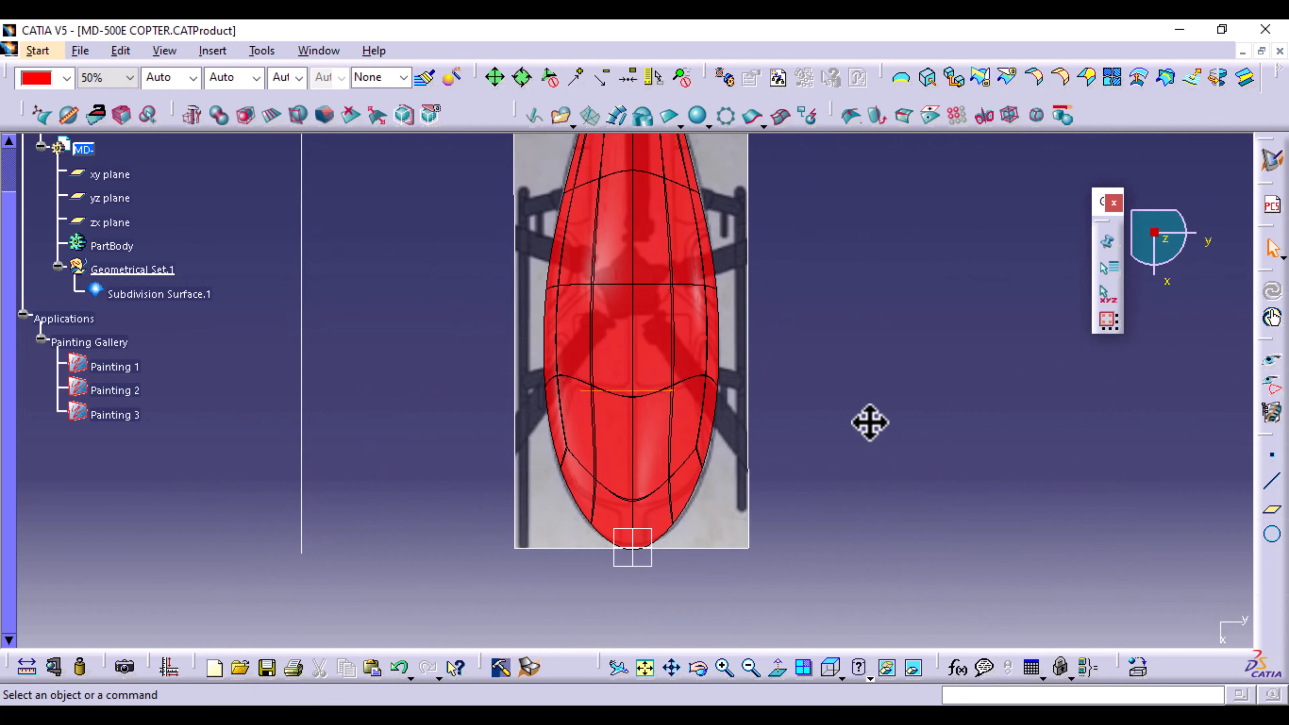
Shift the subdivision surface's front side vertices on both sides toward the nose, and widen them to about 1173 mm in Y with Affinity.
{"action": "double_click", "coordinate": [134, 293]}
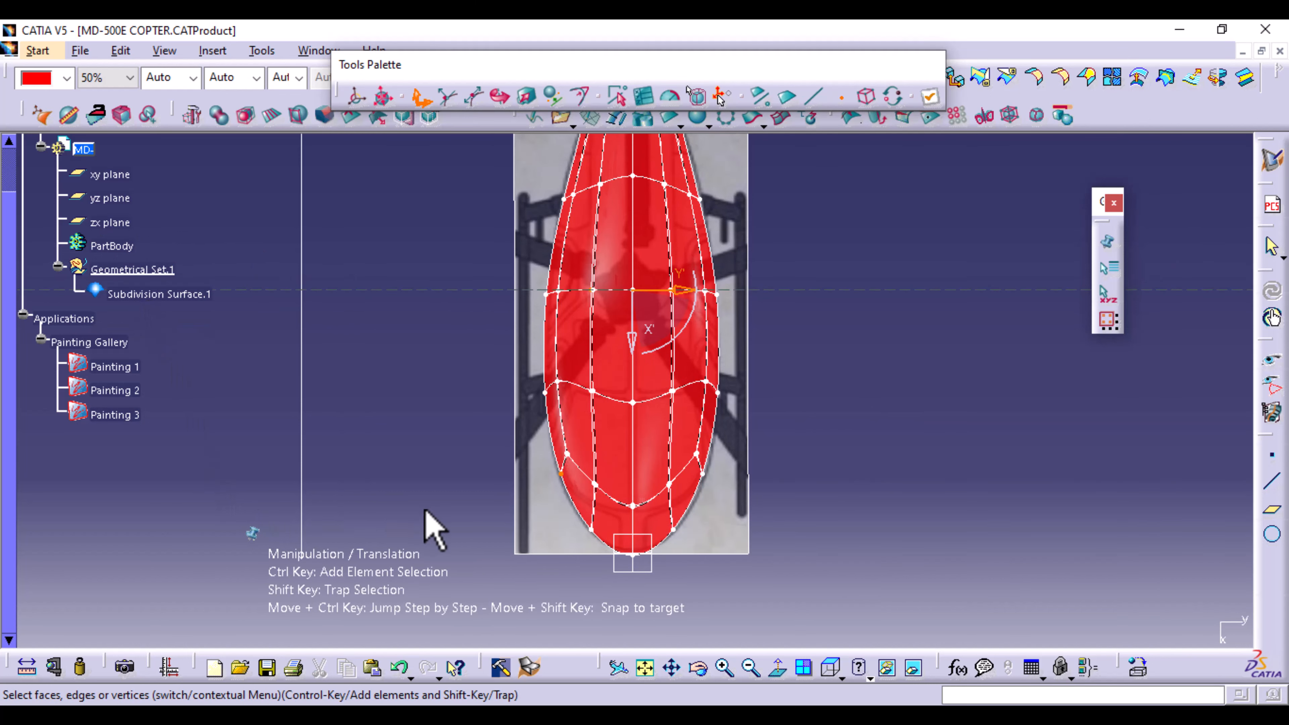
{"action": "middle_click_drag", "start_coordinate": [920, 596], "coordinate": [892, 429]}
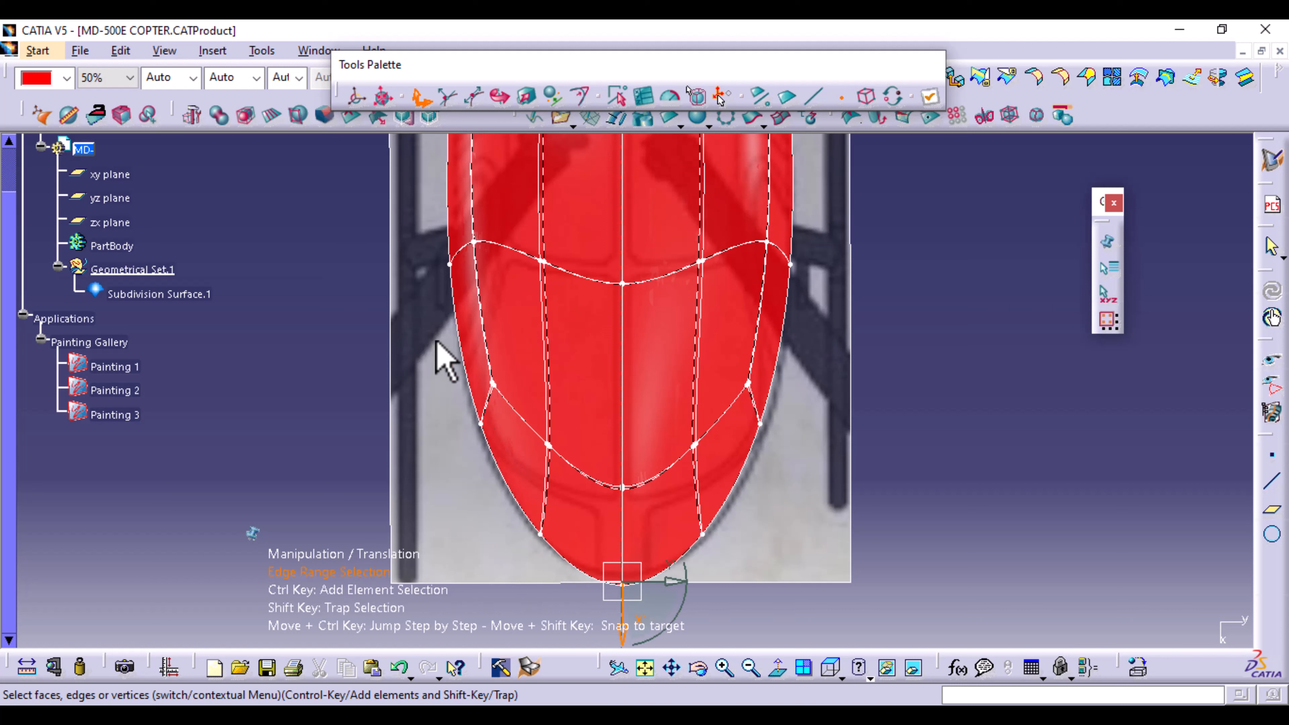
{"action": "left_click", "coordinate": [510, 454]}
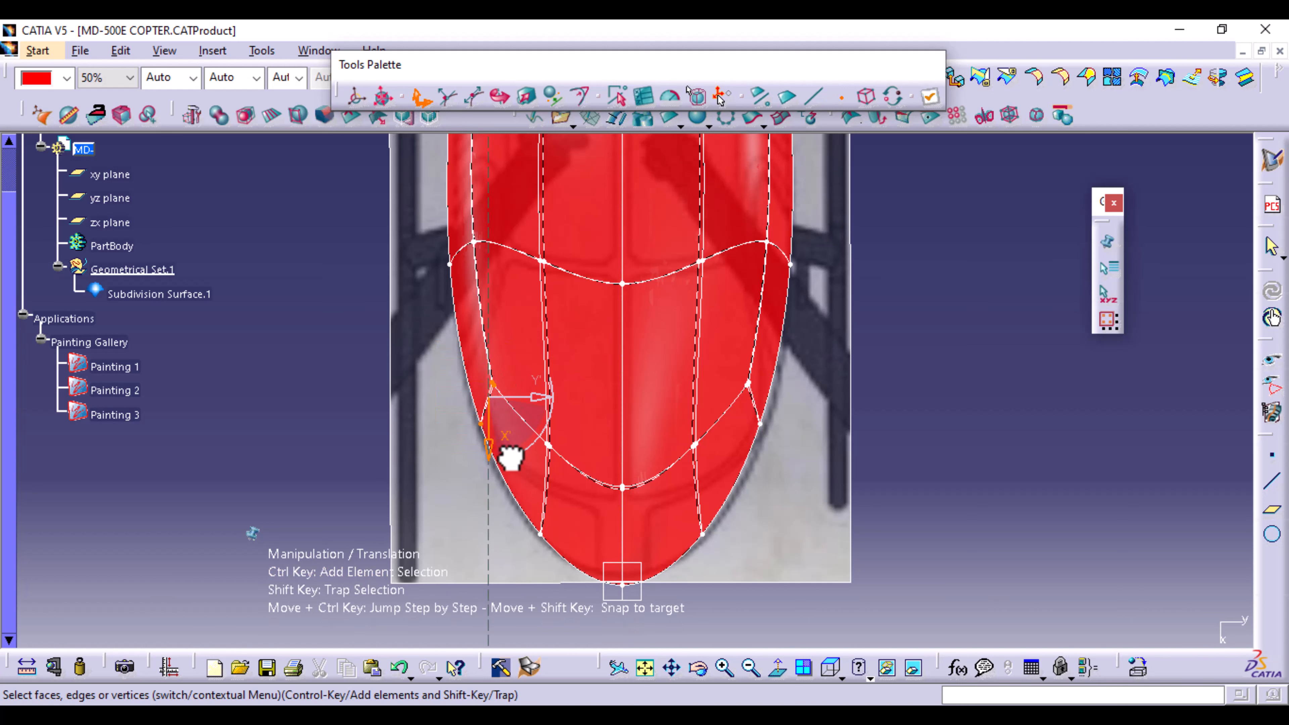
{"action": "left_click_drag", "start_coordinate": [727, 358], "coordinate": [797, 462], "text": "shift"}
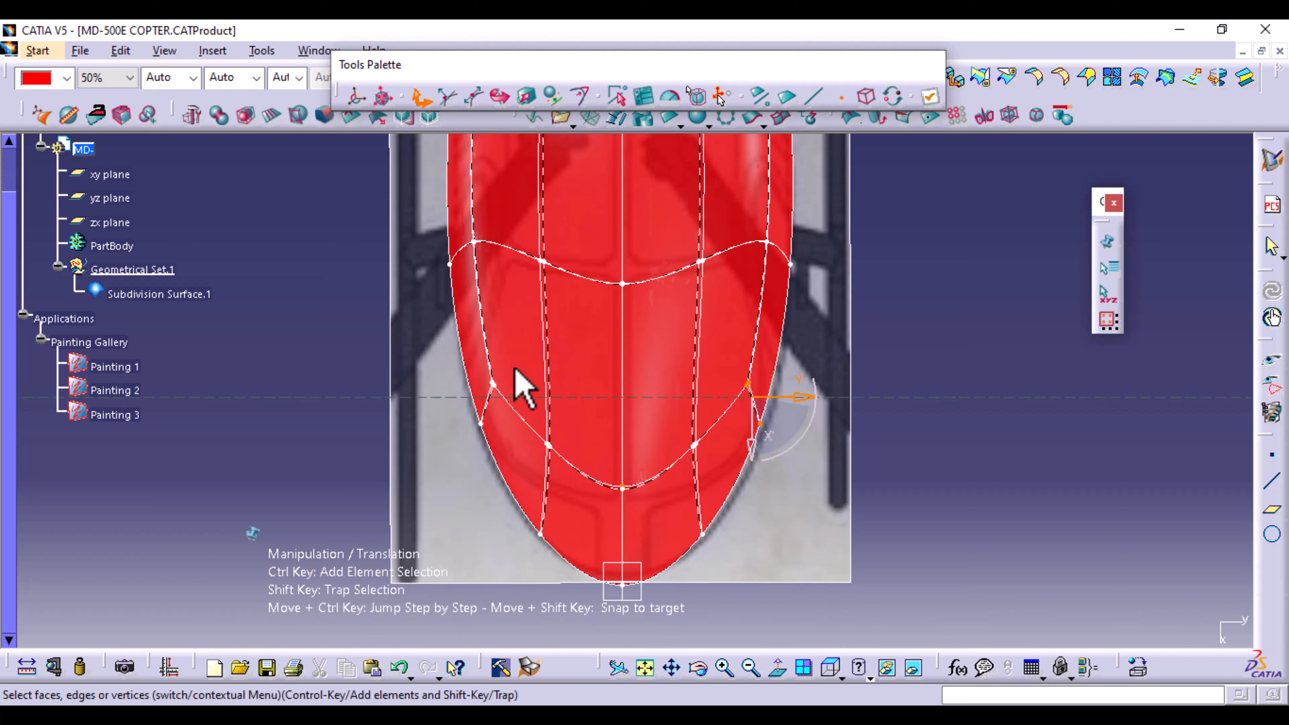
{"action": "left_click_drag", "start_coordinate": [440, 343], "coordinate": [511, 458], "text": "shift"}
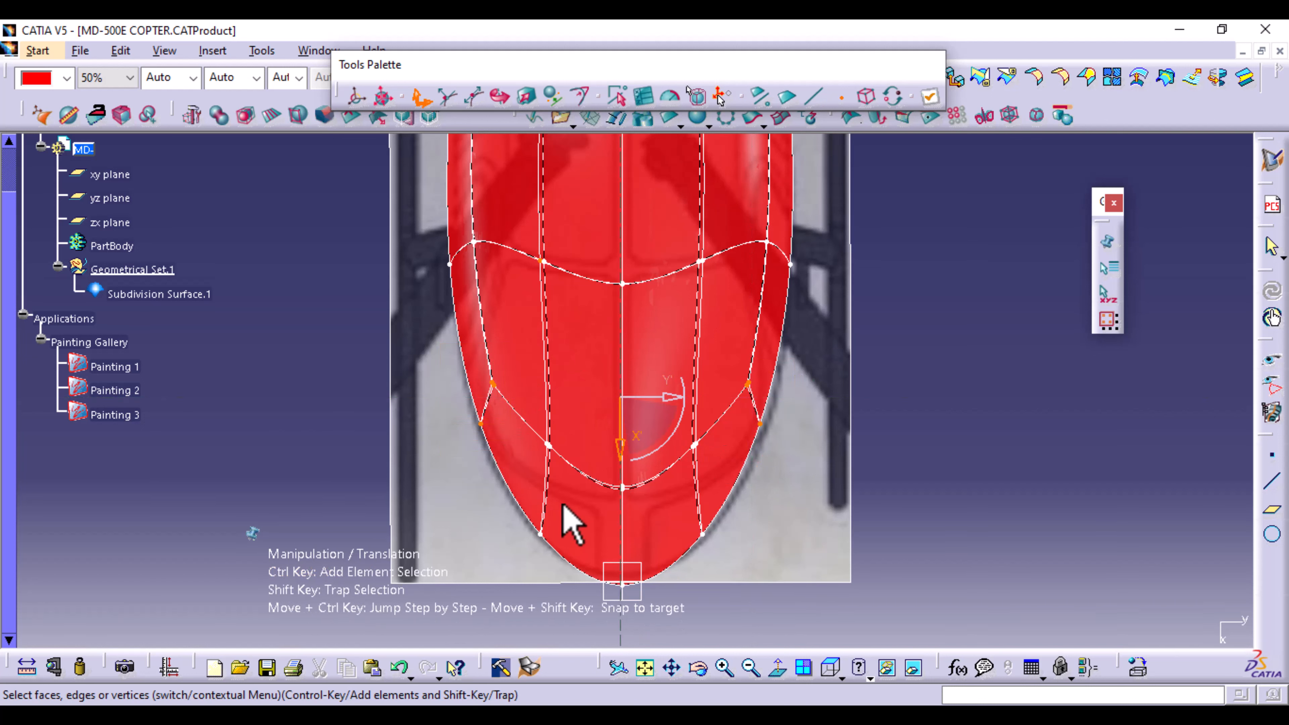
{"action": "left_click_drag", "start_coordinate": [621, 448], "coordinate": [617, 488]}
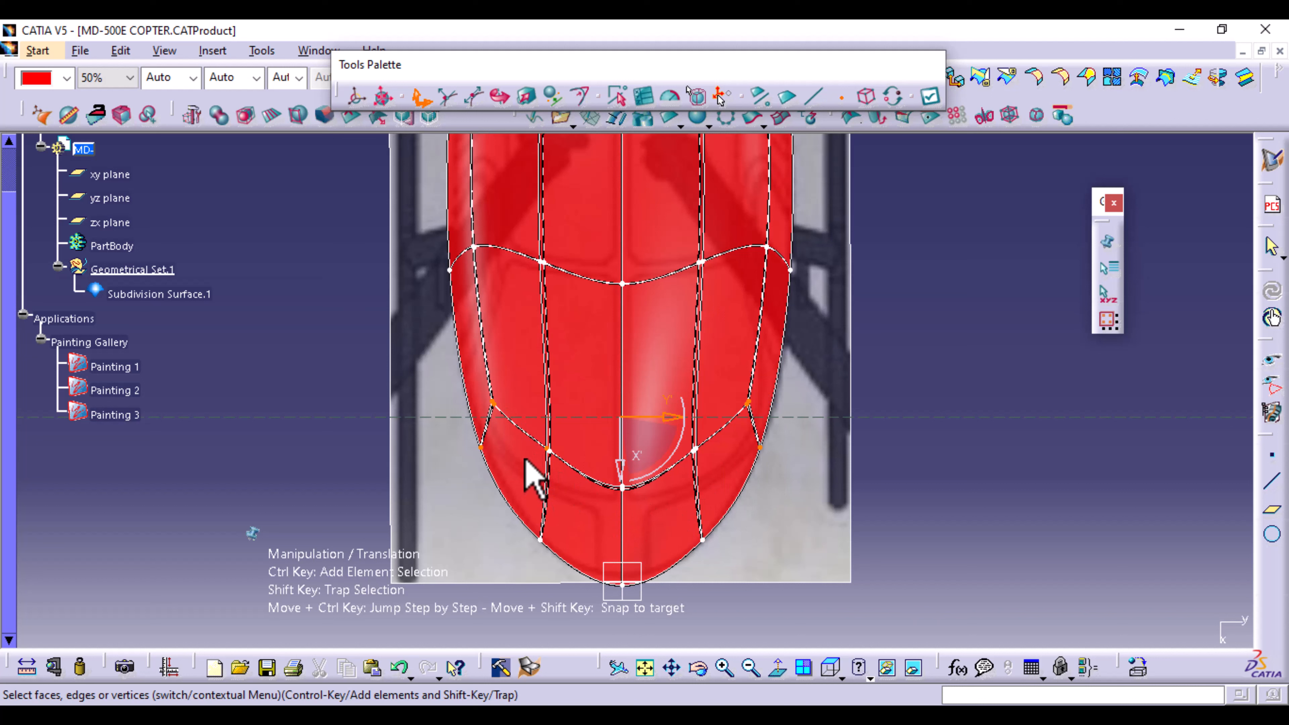
{"action": "left_click", "coordinate": [527, 98]}
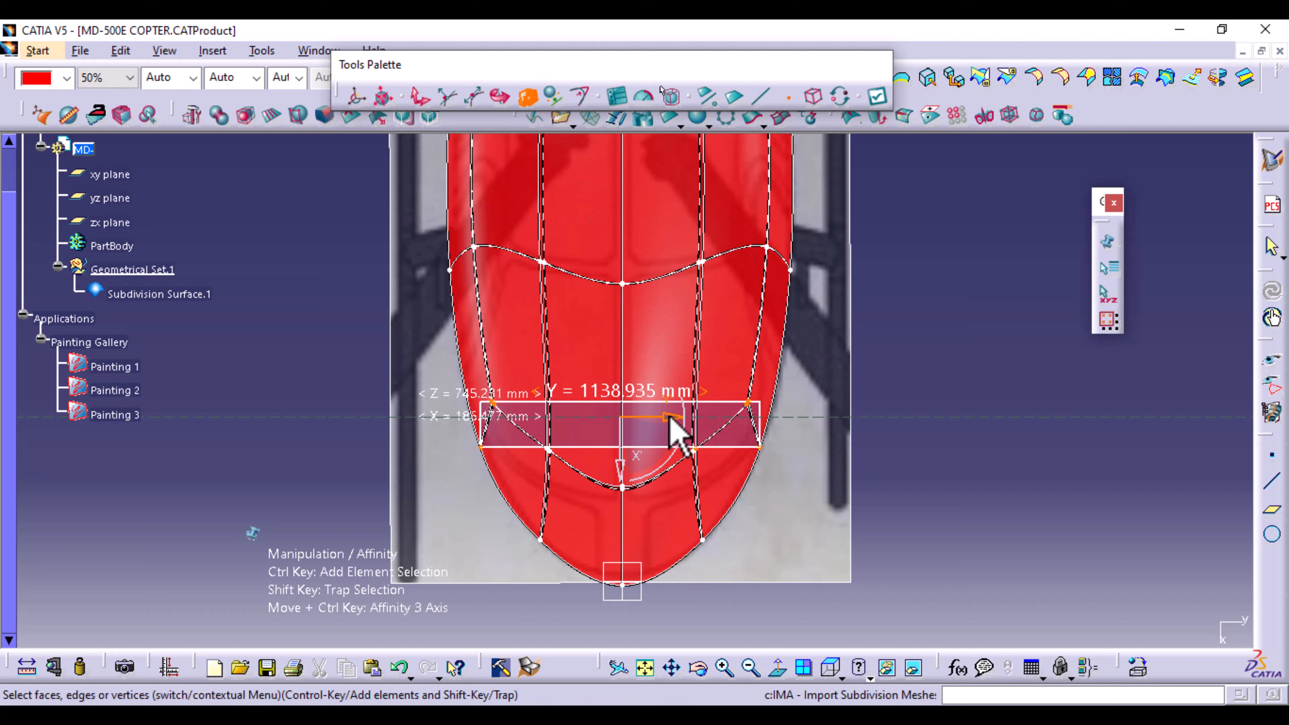
{"action": "left_click_drag", "start_coordinate": [675, 424], "coordinate": [673, 433]}
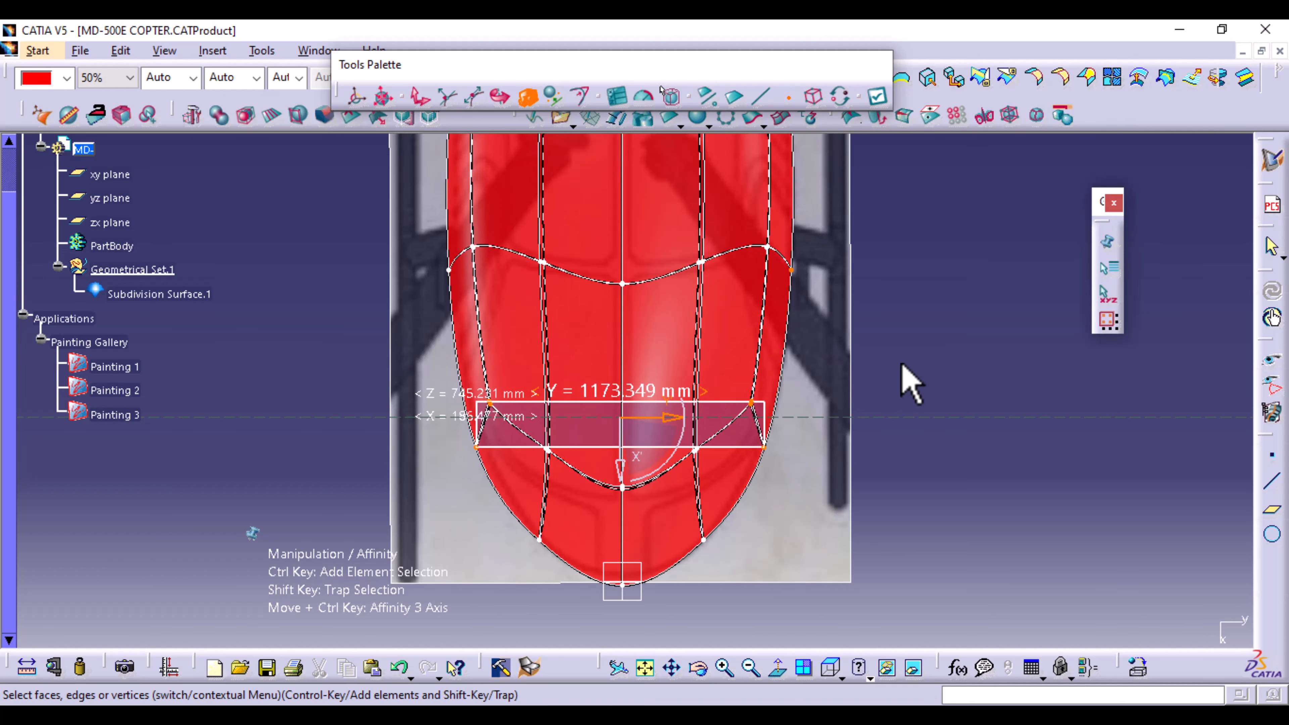
Widen the rear cross-section row of vertices to about 1187 mm in Y with Affinity, apply it and exit surface editing.
{"action": "middle_click_drag", "start_coordinate": [948, 370], "coordinate": [963, 598]}
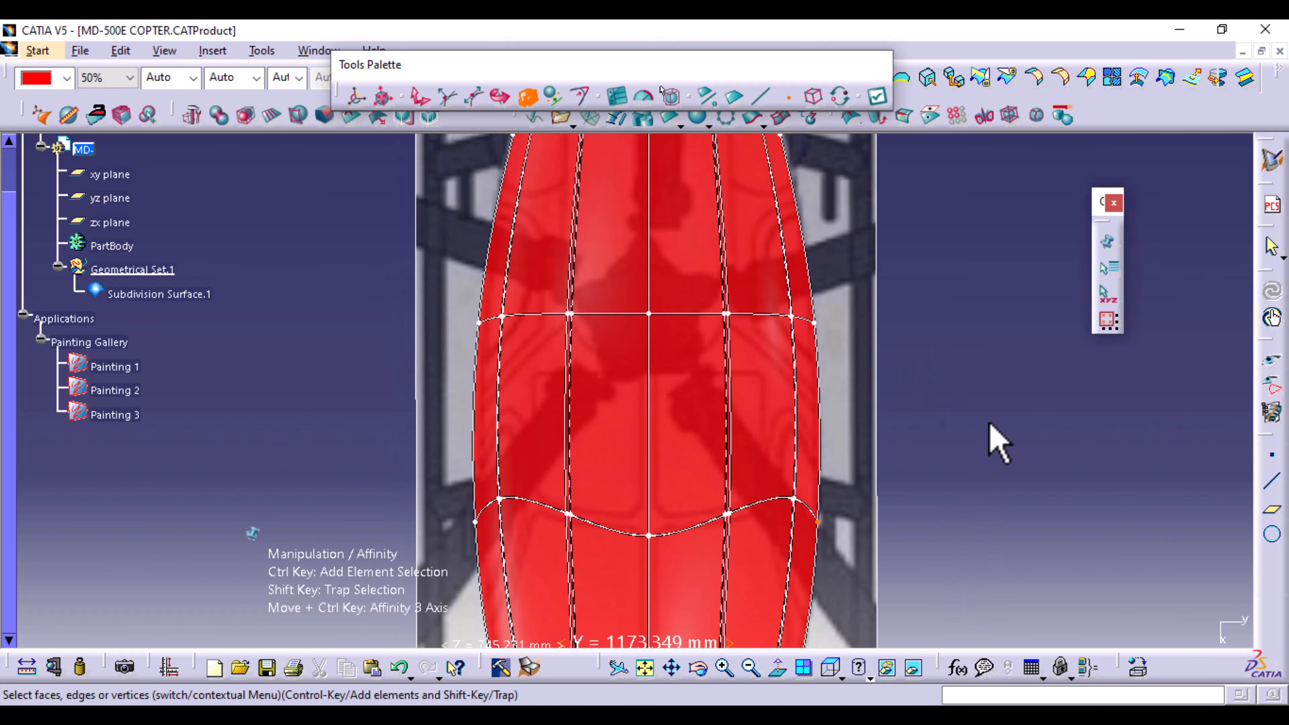
{"action": "middle_click_drag", "start_coordinate": [989, 440], "coordinate": [980, 528]}
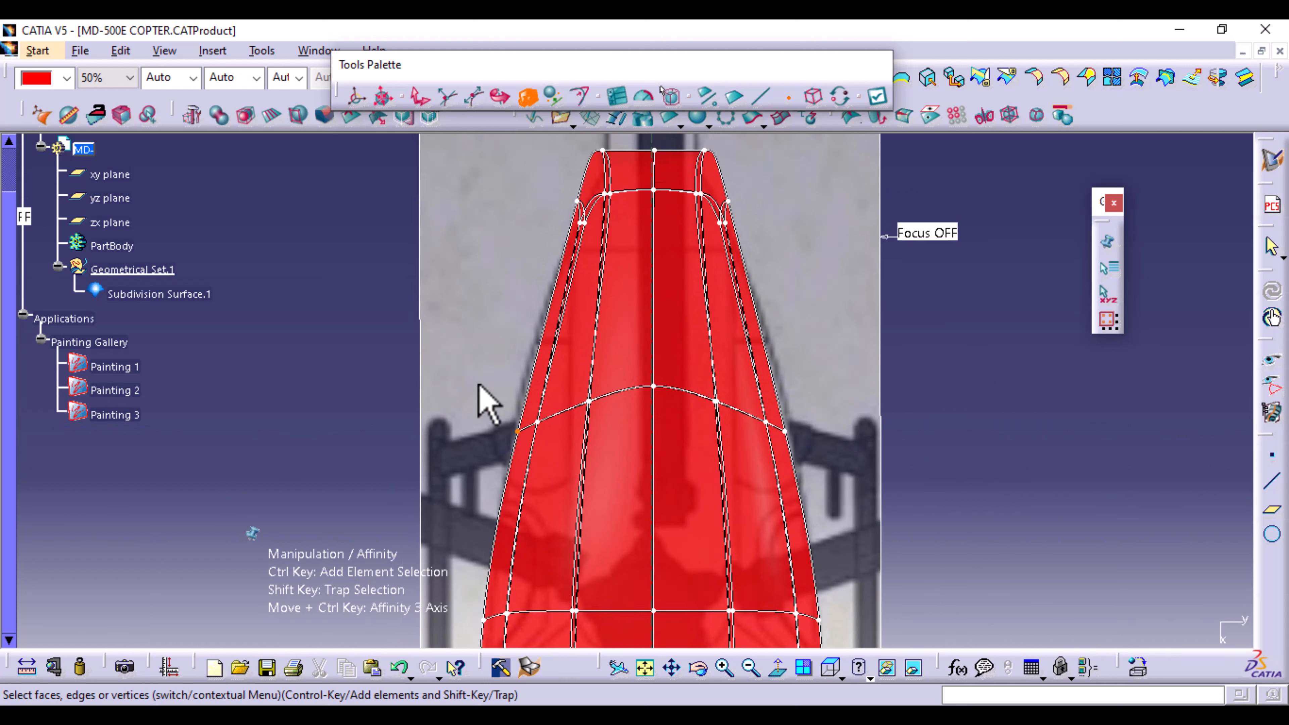
{"action": "left_click_drag", "start_coordinate": [476, 386], "coordinate": [824, 459], "text": "shift"}
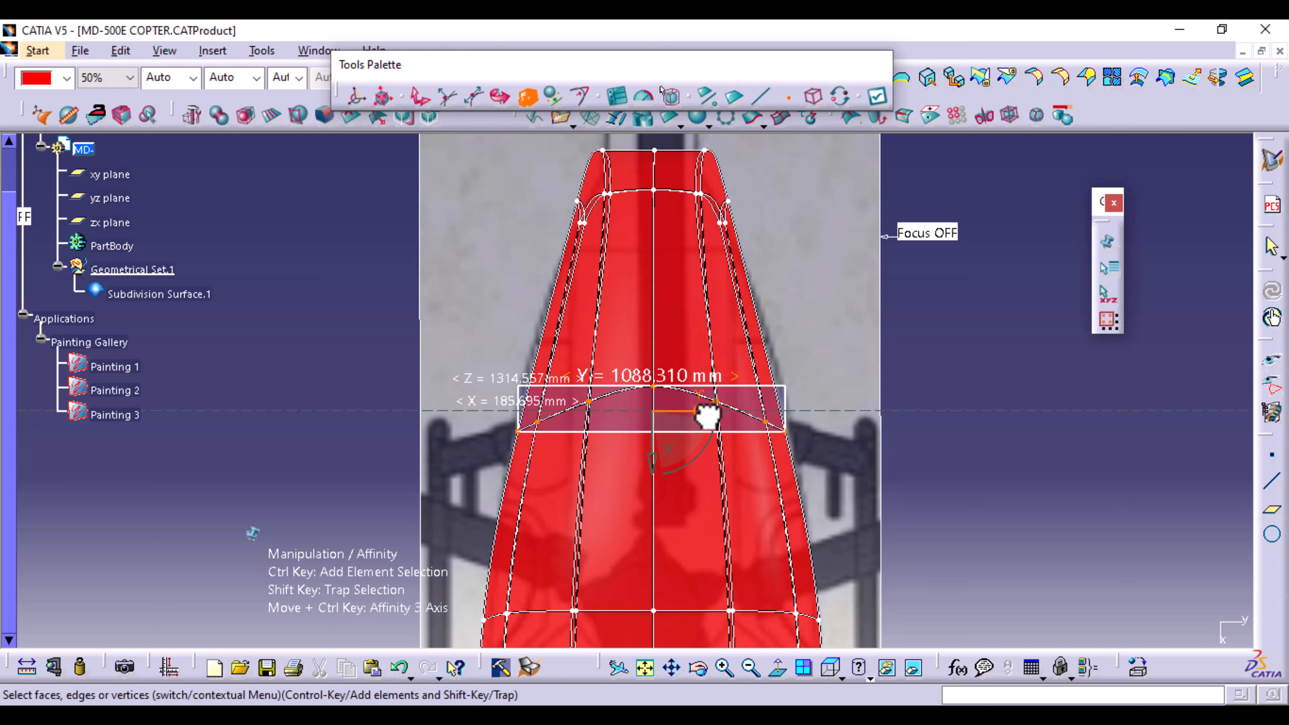
{"action": "mouse_move", "coordinate": [708, 418]}
{"action": "left_mouse_down"}
{"action": "mouse_move", "coordinate": [725, 422]}
{"action": "mouse_move", "coordinate": [713, 434]}
{"action": "mouse_move", "coordinate": [753, 380]}
{"action": "mouse_move", "coordinate": [701, 425]}
{"action": "left_mouse_up"}
{"action": "left_click", "coordinate": [878, 96]}
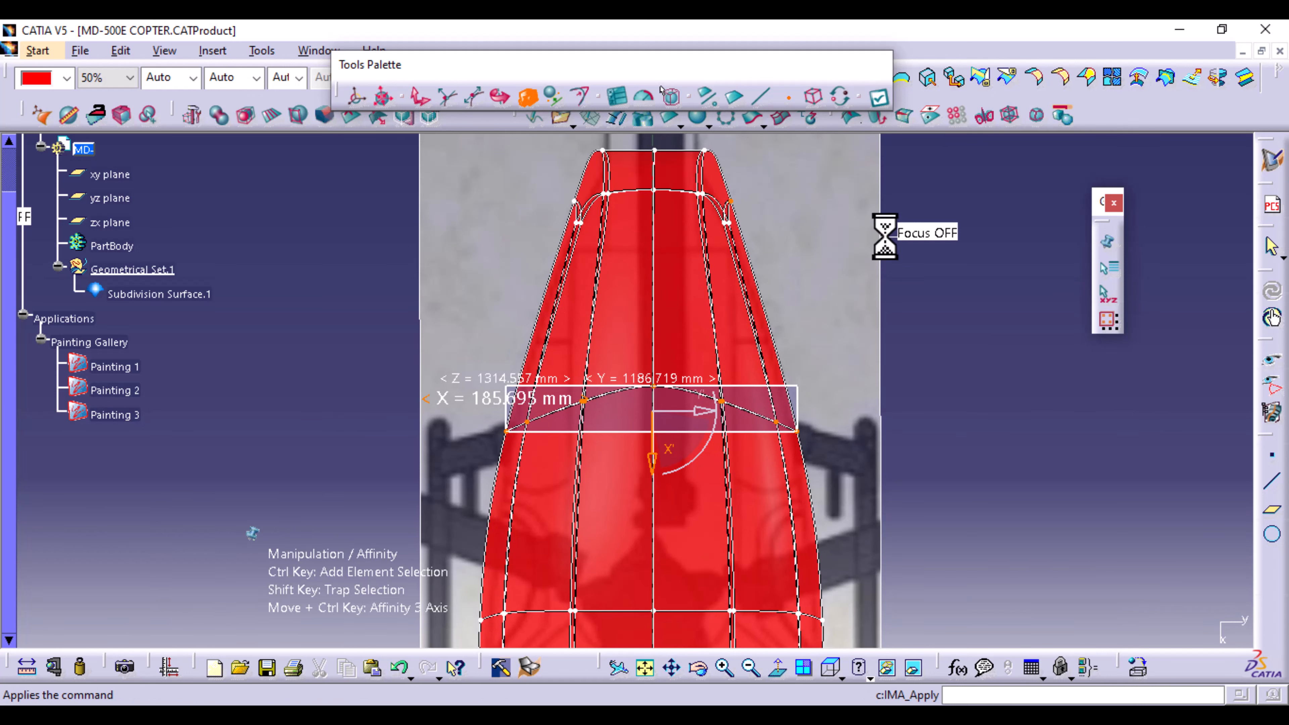
{"action": "left_click", "coordinate": [954, 431]}
Orbit around the reshaped fuselage and examine its outline against the side blueprint in the right view.
{"action": "middle_click_drag", "start_coordinate": [952, 420], "coordinate": [740, 495]}
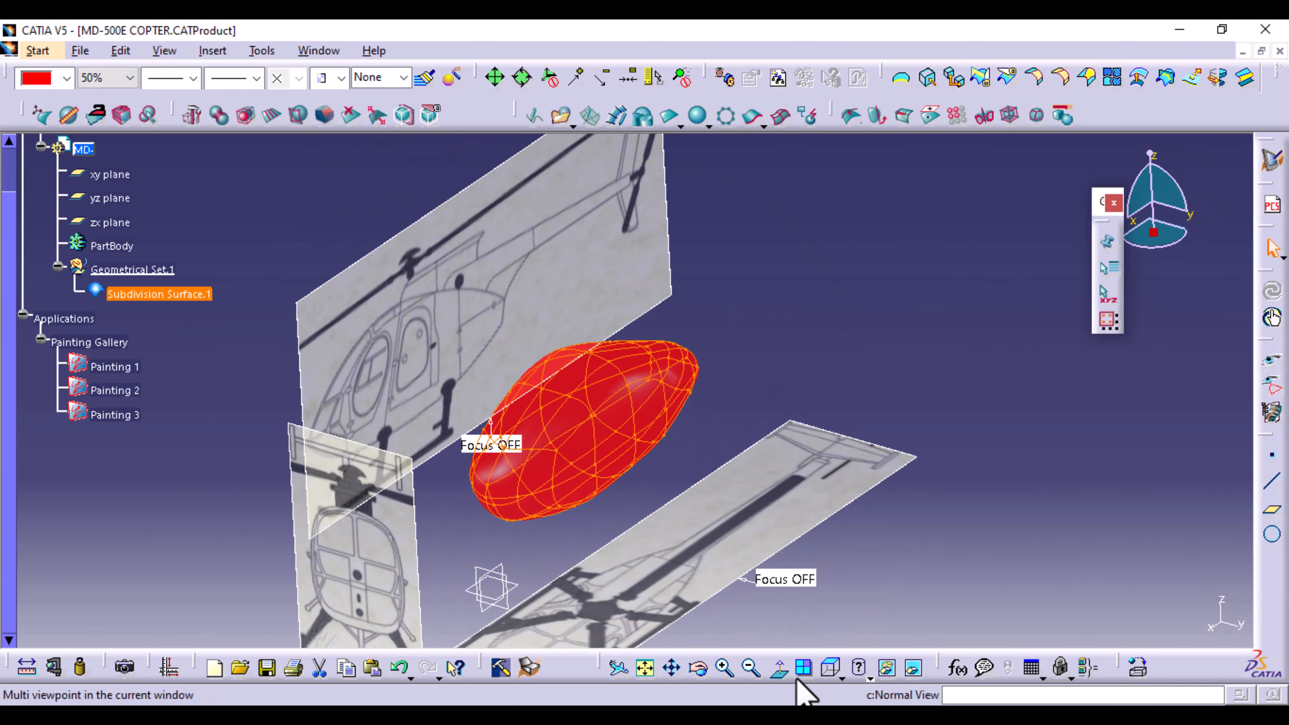
{"action": "left_click", "coordinate": [840, 679]}
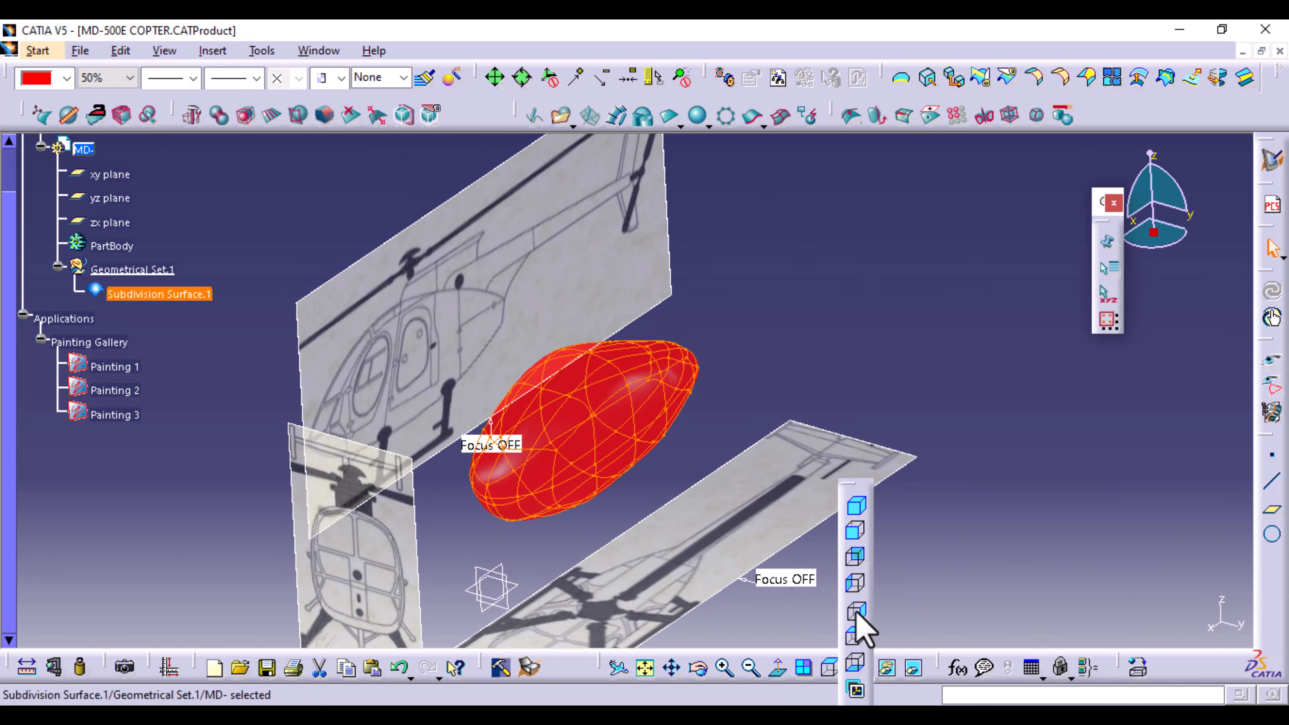
{"action": "left_click", "coordinate": [856, 612]}
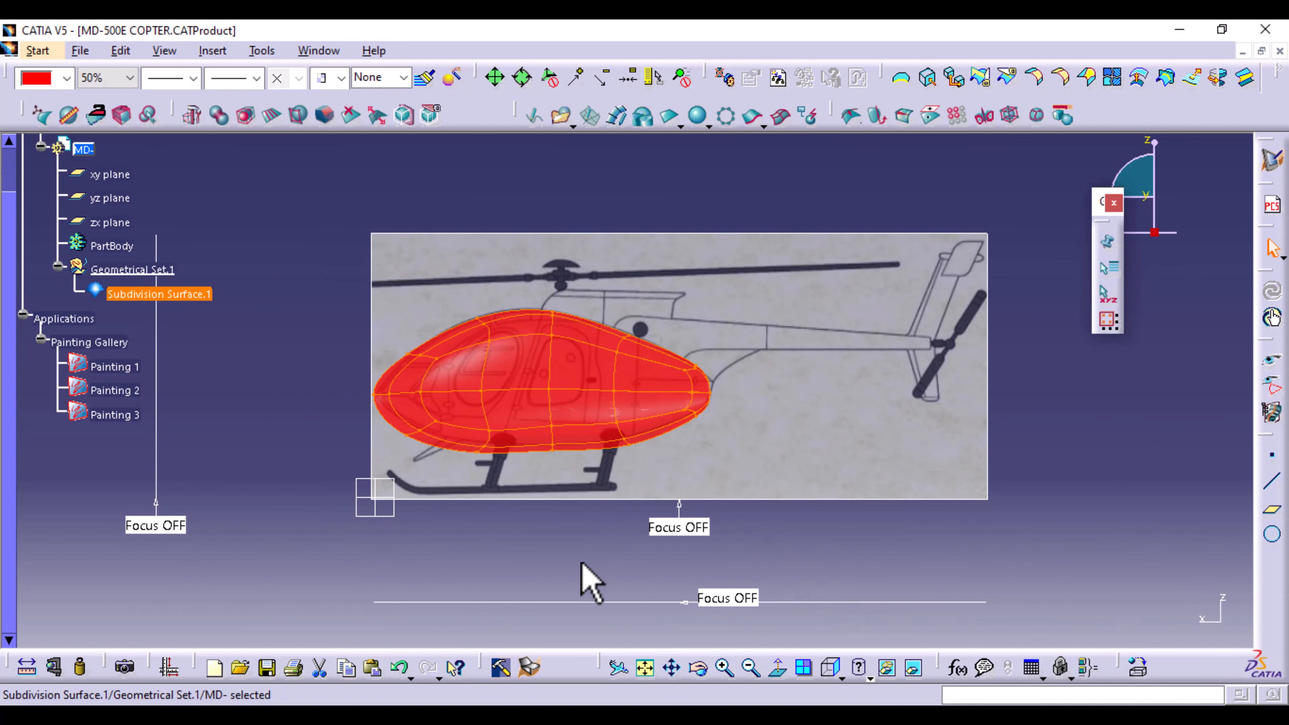
{"action": "middle_click_drag", "start_coordinate": [582, 568], "coordinate": [589, 477]}
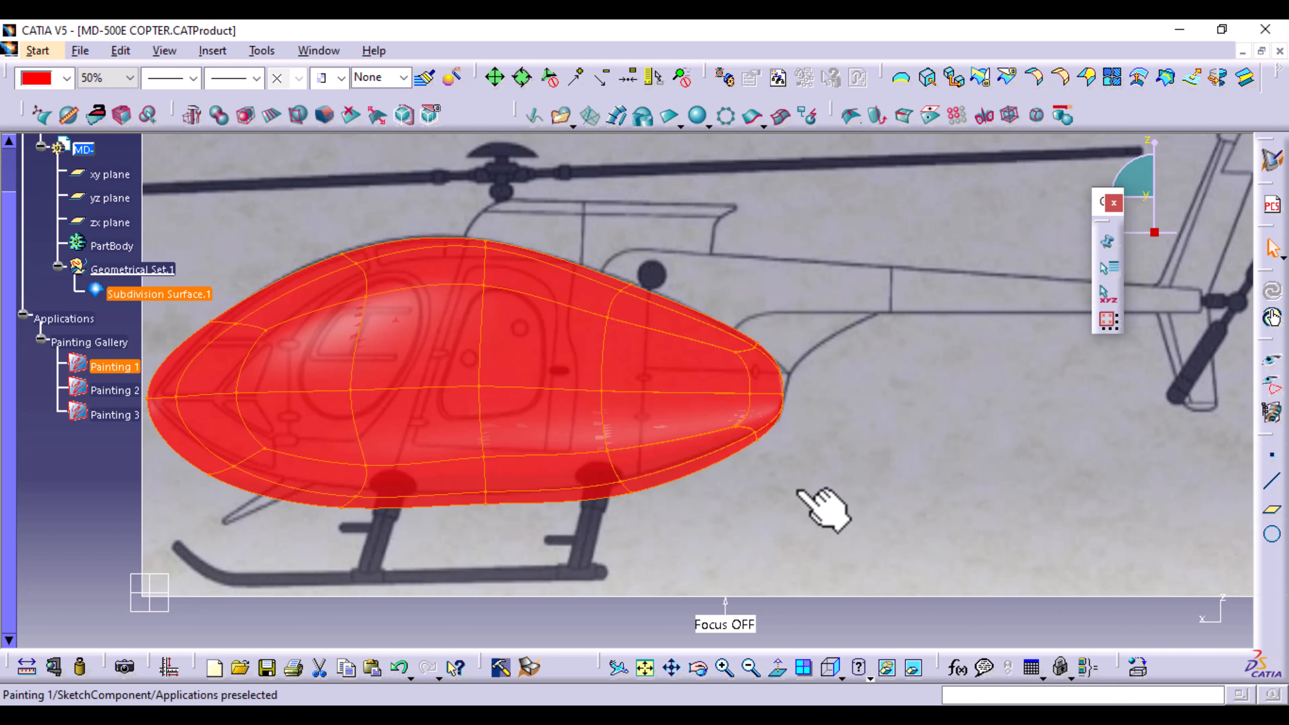
{"action": "mouse_move", "coordinate": [808, 509]}
{"action": "middle_mouse_down"}
{"action": "mouse_move", "coordinate": [935, 527]}
{"action": "mouse_move", "coordinate": [959, 548]}
{"action": "middle_mouse_up"}
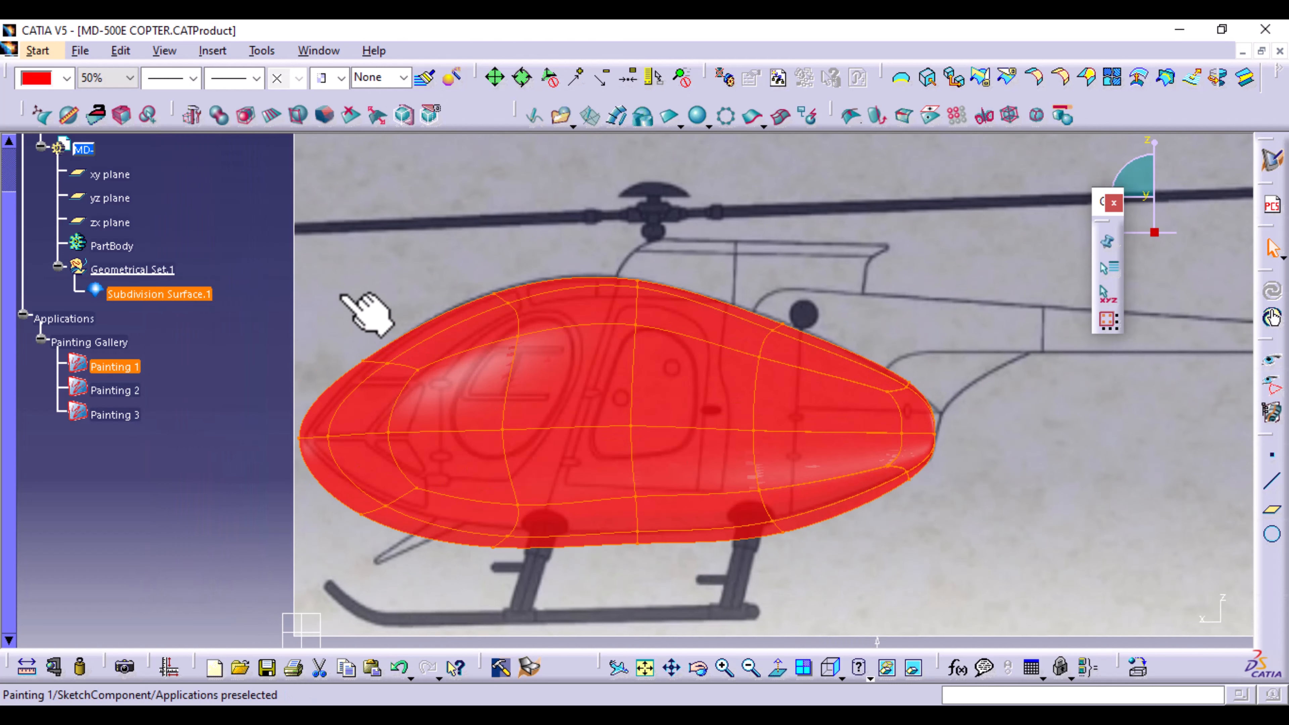
Open Subdivision Surface.1 for editing and nudge the upper centreline vertex ahead of the cabin upward.
{"action": "double_click", "coordinate": [182, 293]}
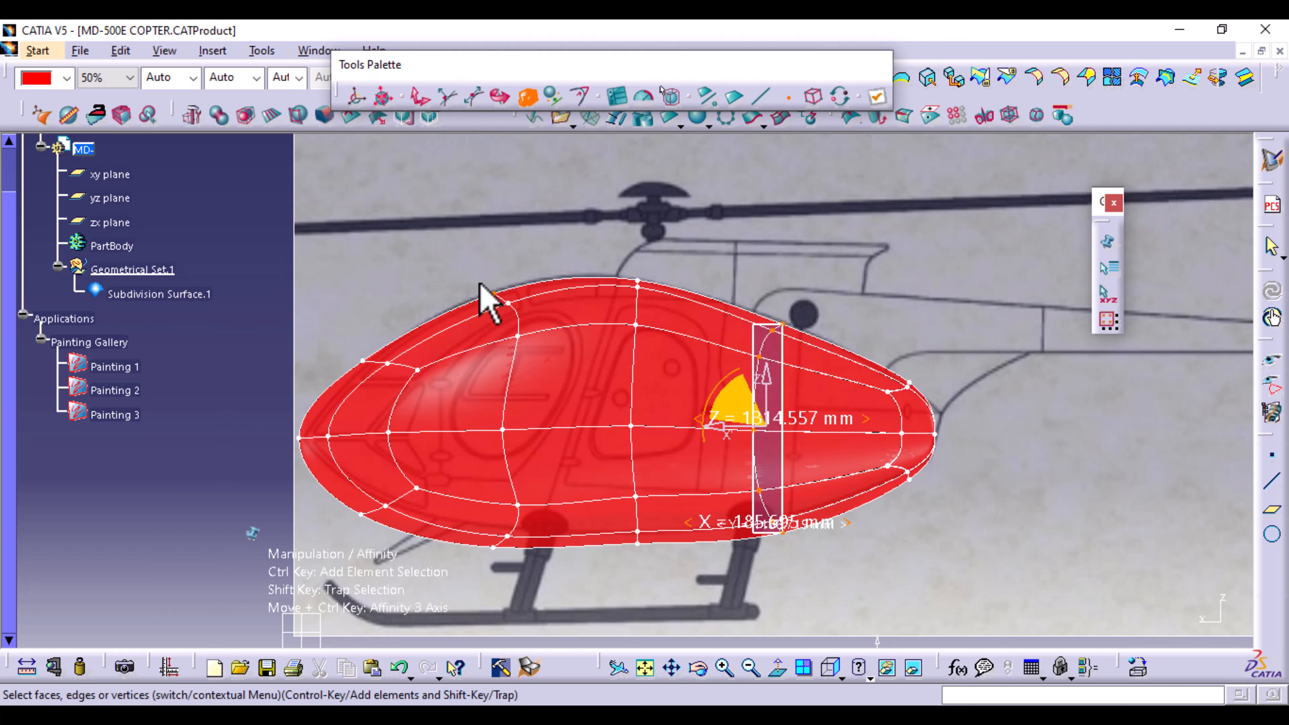
{"action": "left_click", "coordinate": [494, 294]}
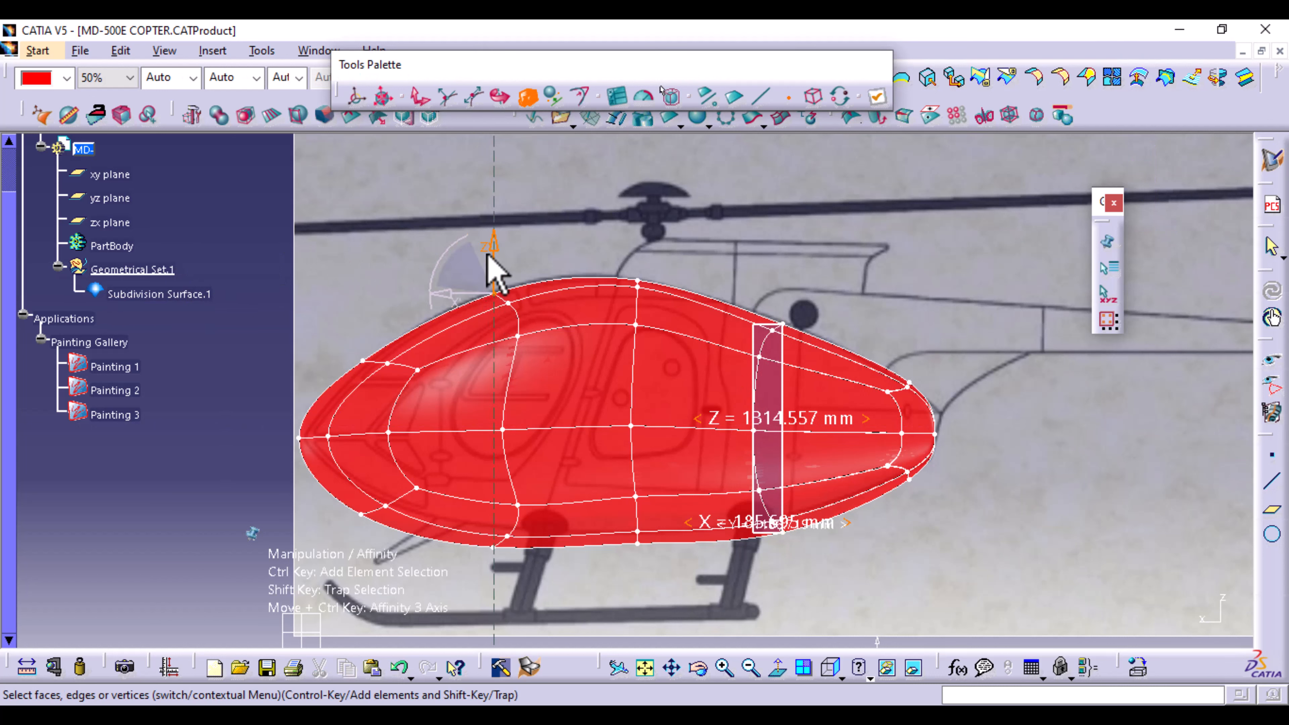
{"action": "left_click_drag", "start_coordinate": [494, 248], "coordinate": [491, 235]}
{"action": "middle_click_drag", "start_coordinate": [532, 604], "coordinate": [583, 548]}
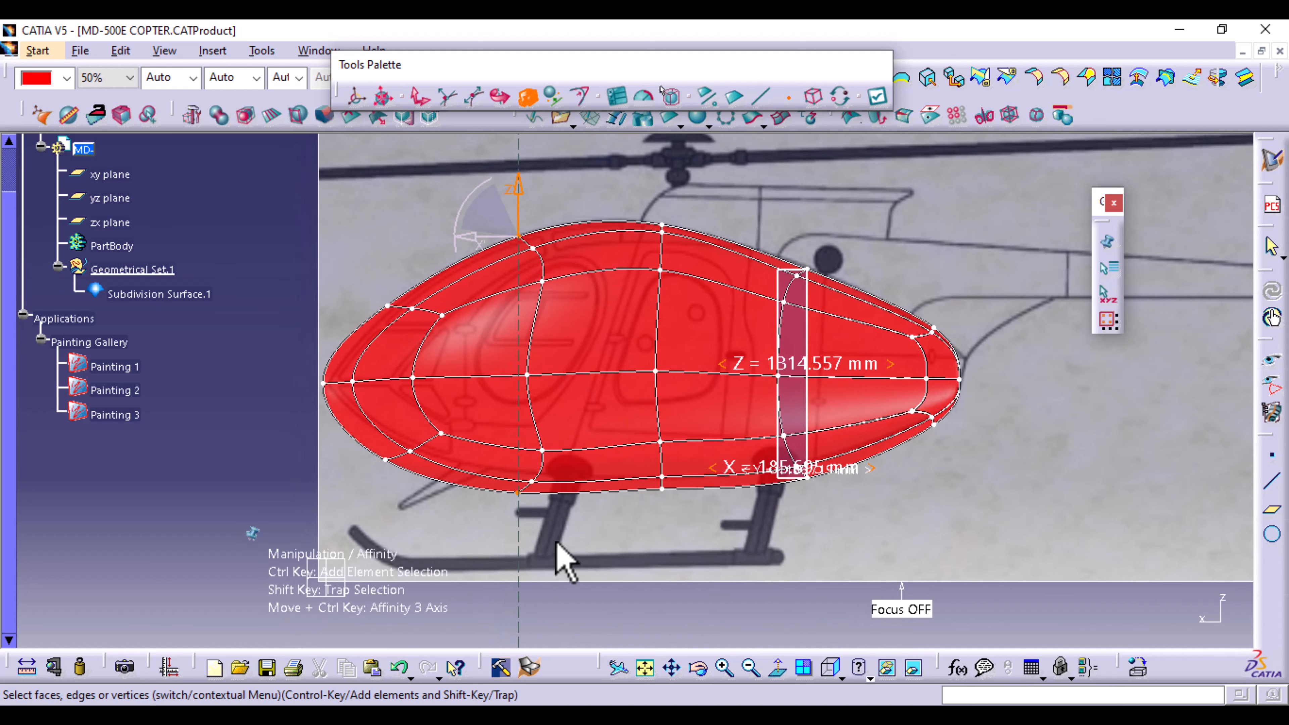
Scale the upper and lower side vertices behind the nose to about 582 mm in Z with Affinity and apply it.
{"action": "left_click", "coordinate": [441, 316]}
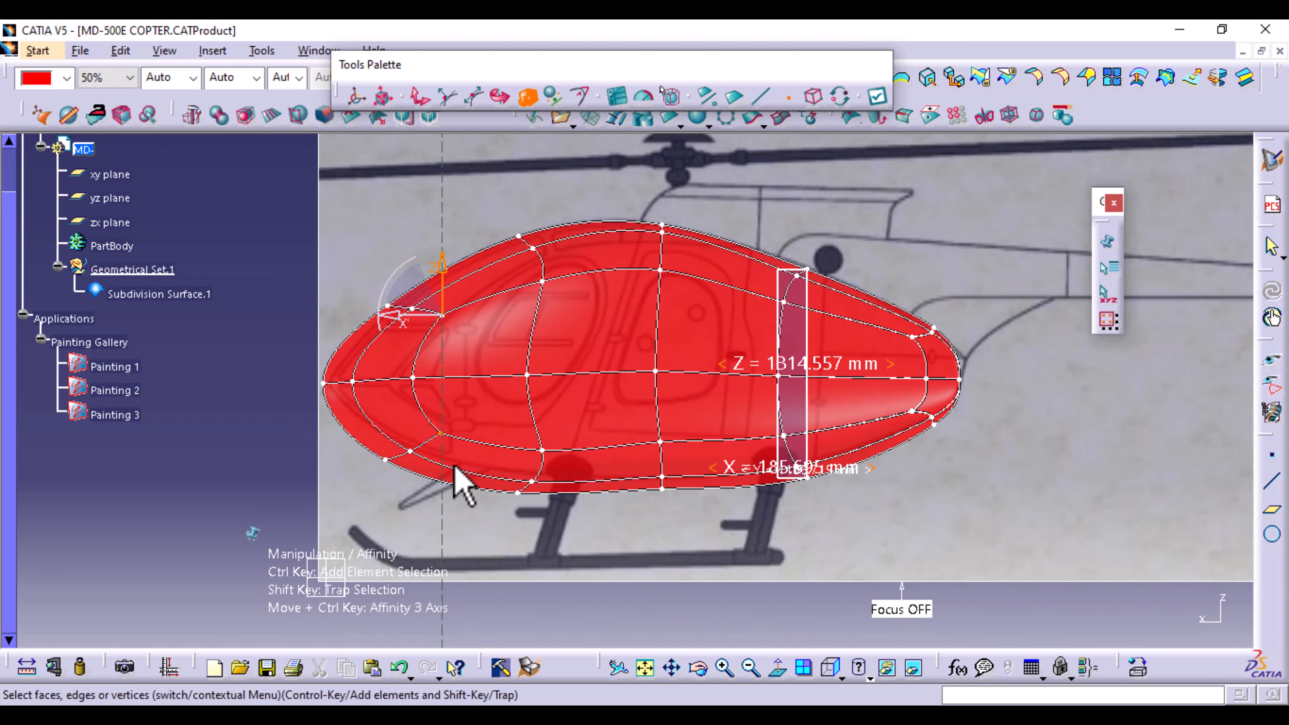
{"action": "left_click", "coordinate": [434, 302]}
{"action": "left_click", "coordinate": [442, 316]}
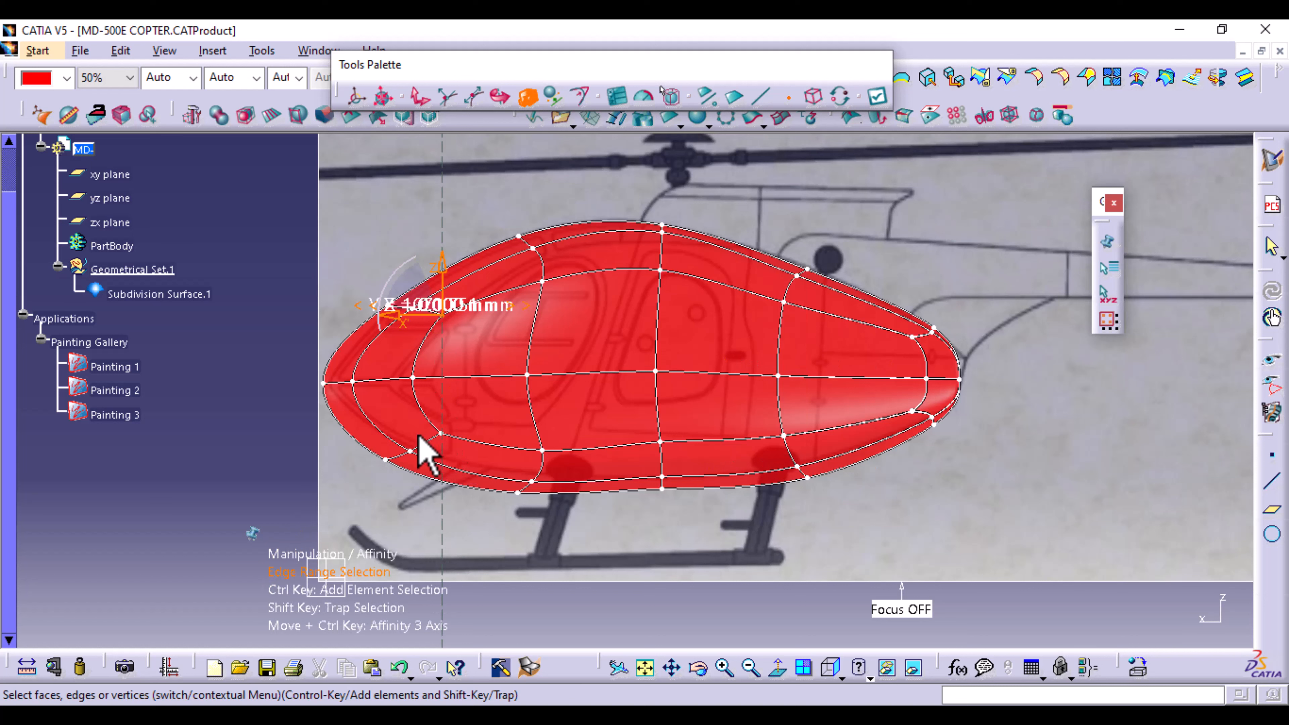
{"action": "left_click", "coordinate": [449, 447]}
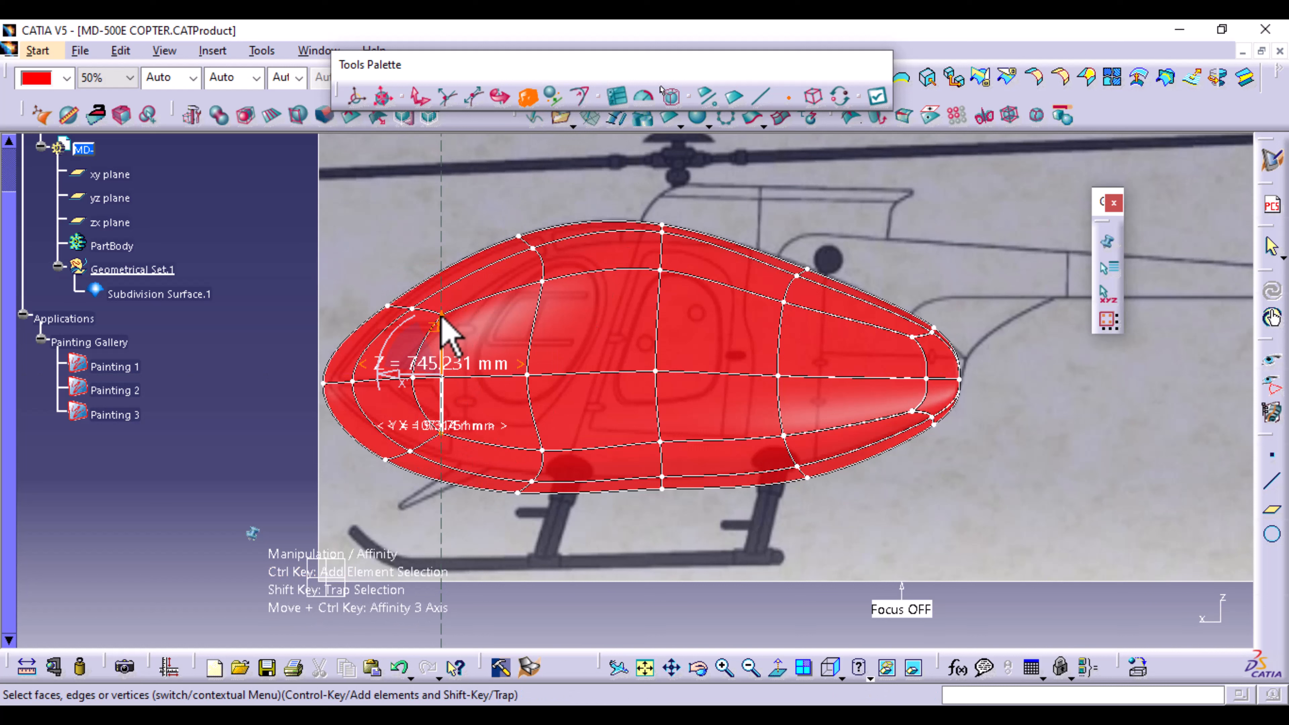
{"action": "left_click_drag", "start_coordinate": [441, 320], "coordinate": [456, 356]}
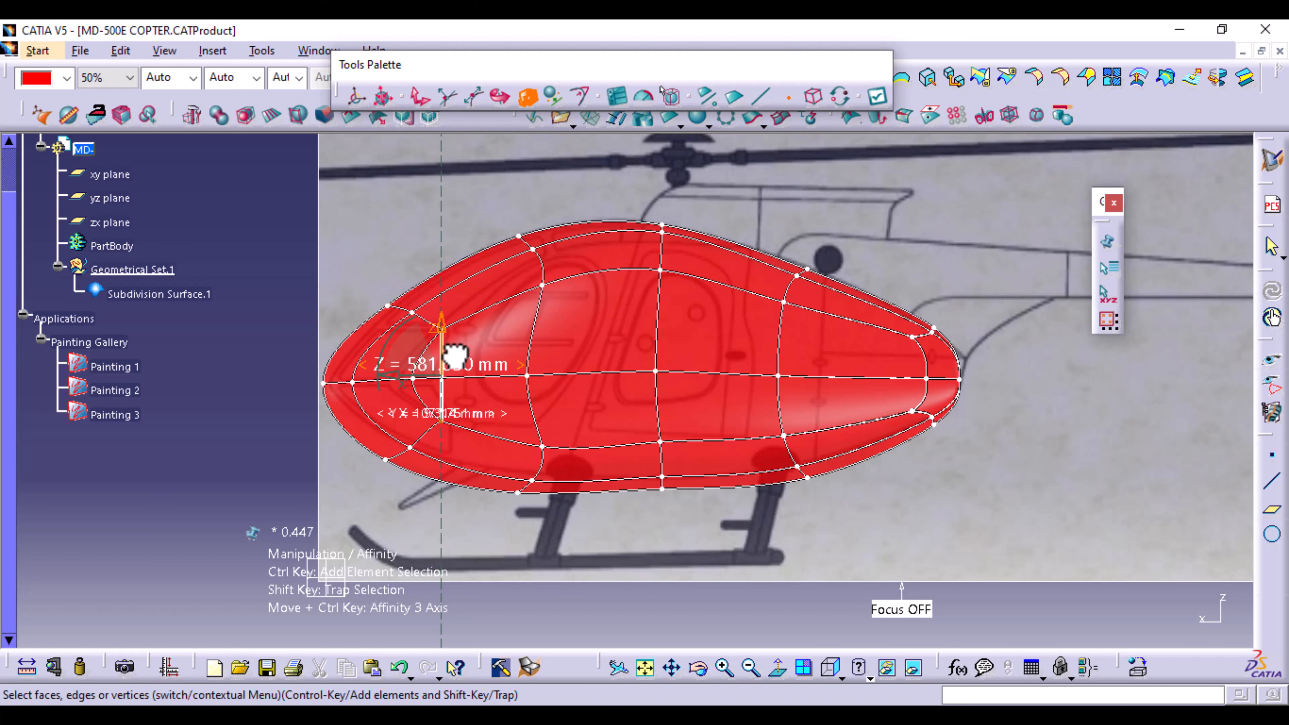
{"action": "left_click_drag", "start_coordinate": [456, 356], "coordinate": [455, 355]}
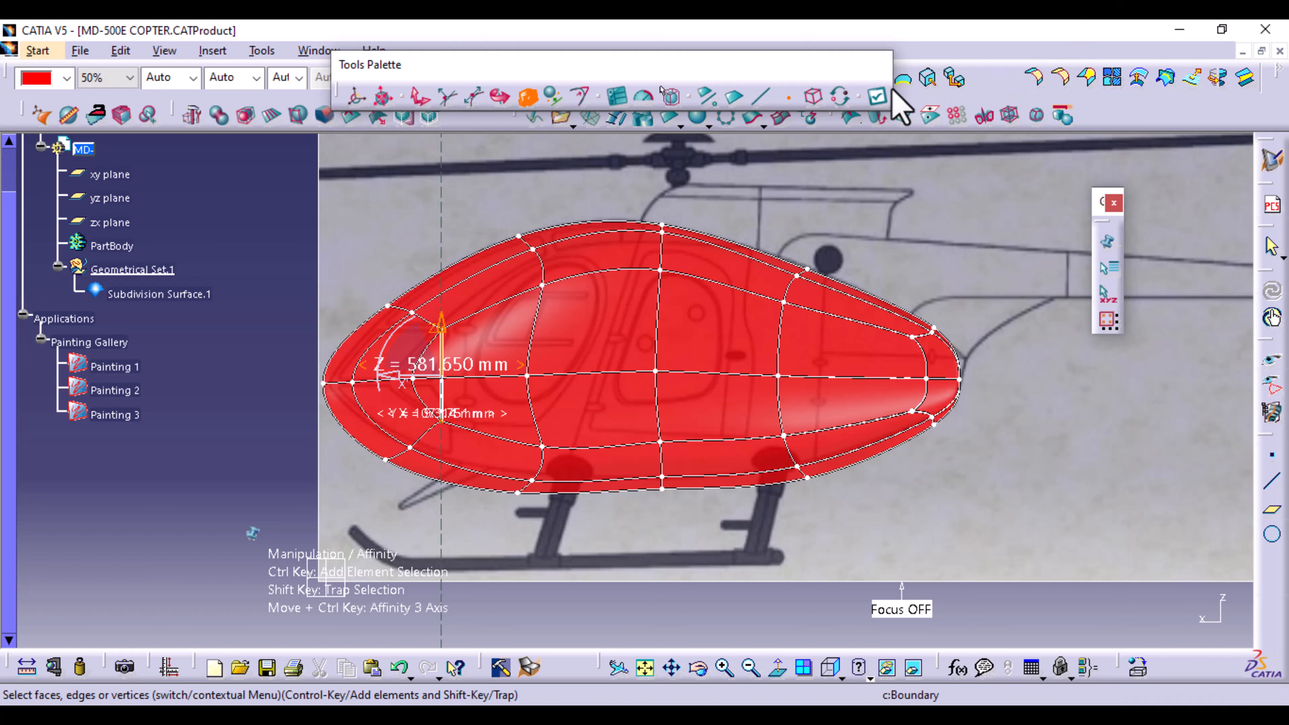
{"action": "left_click", "coordinate": [877, 97]}
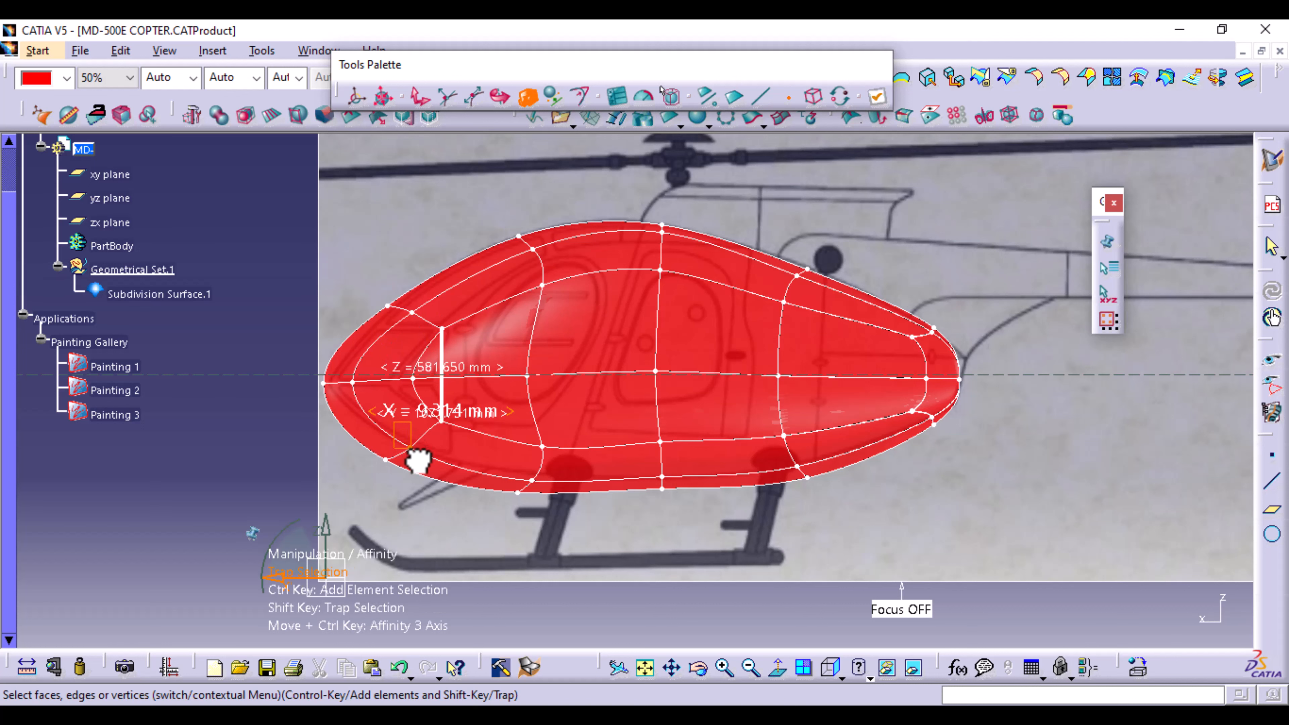
Raise the lower side vertices near the nose along Z with Translation instead of Affinity.
{"action": "left_click", "coordinate": [412, 446]}
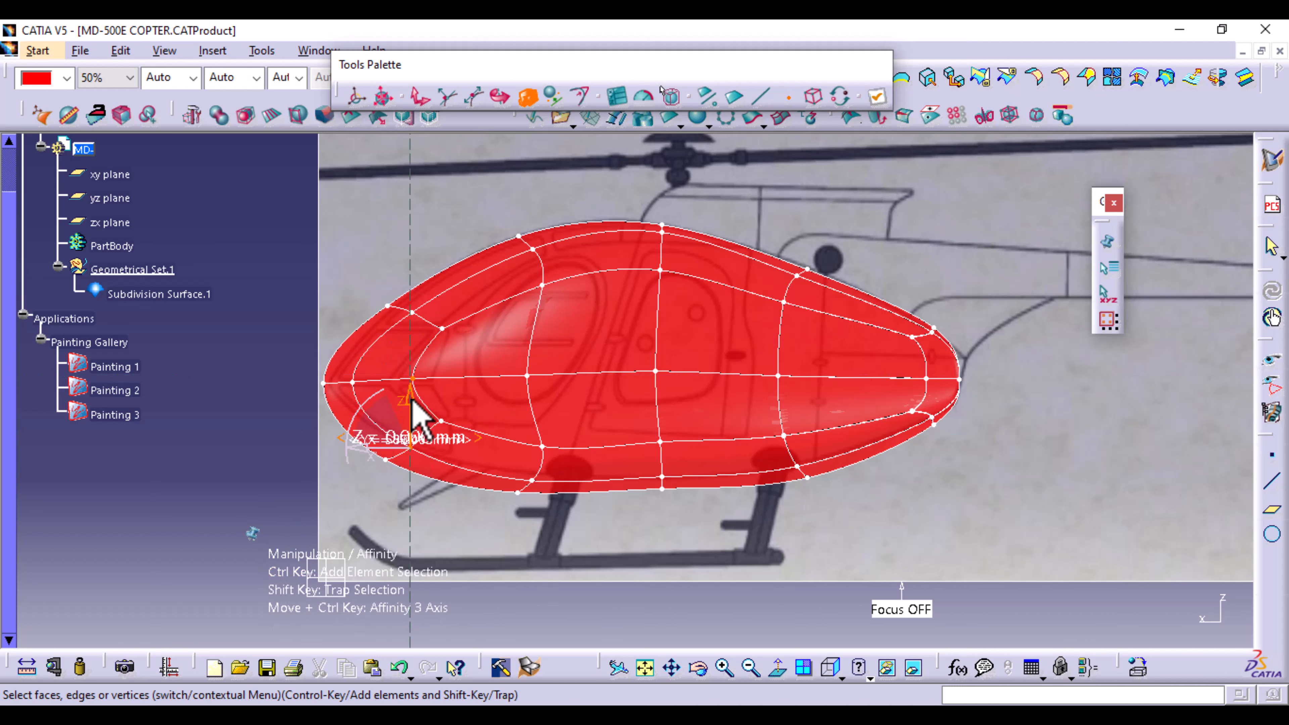
{"action": "left_click_drag", "start_coordinate": [411, 397], "coordinate": [416, 394]}
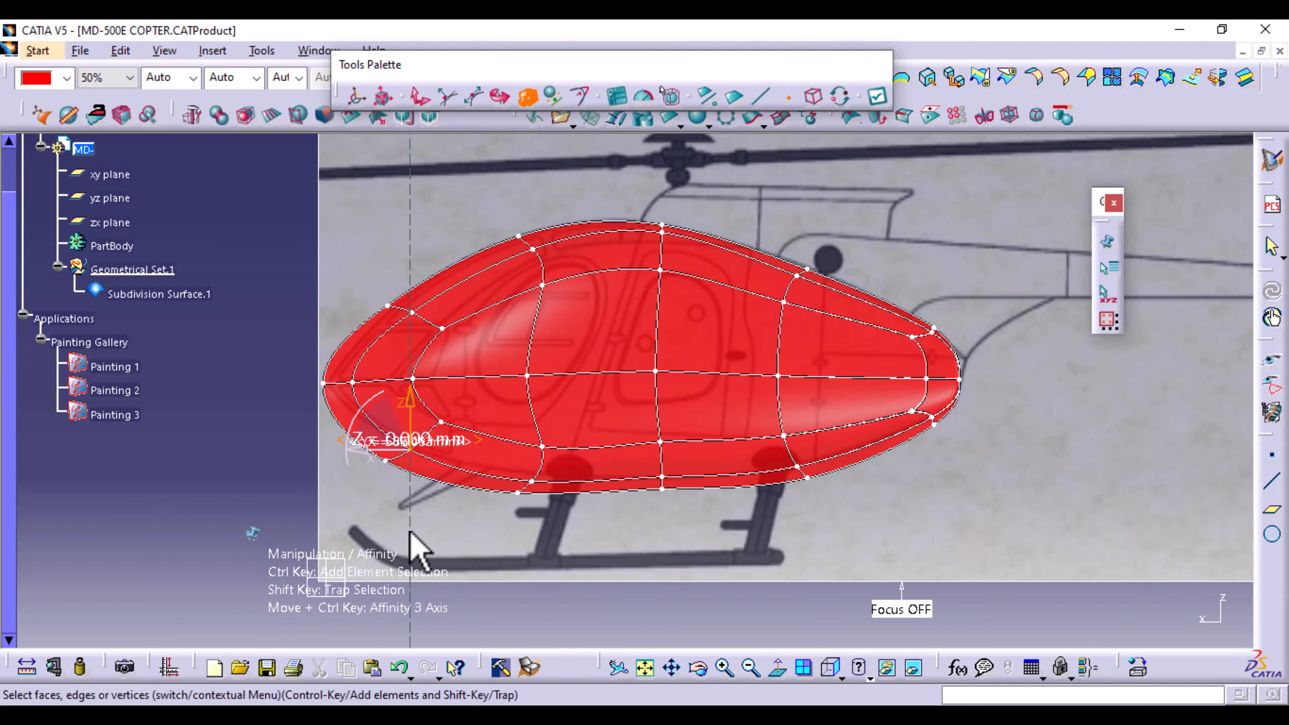
{"action": "left_click", "coordinate": [400, 668]}
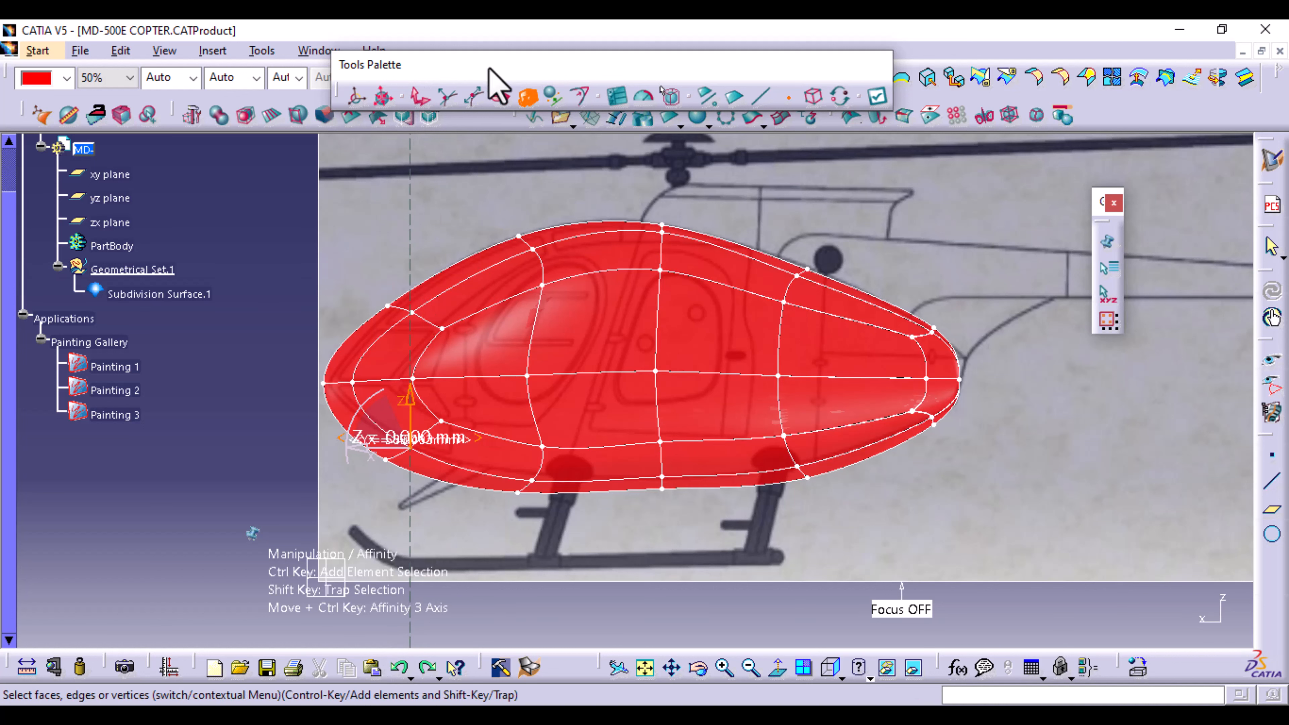
{"action": "left_click", "coordinate": [425, 100]}
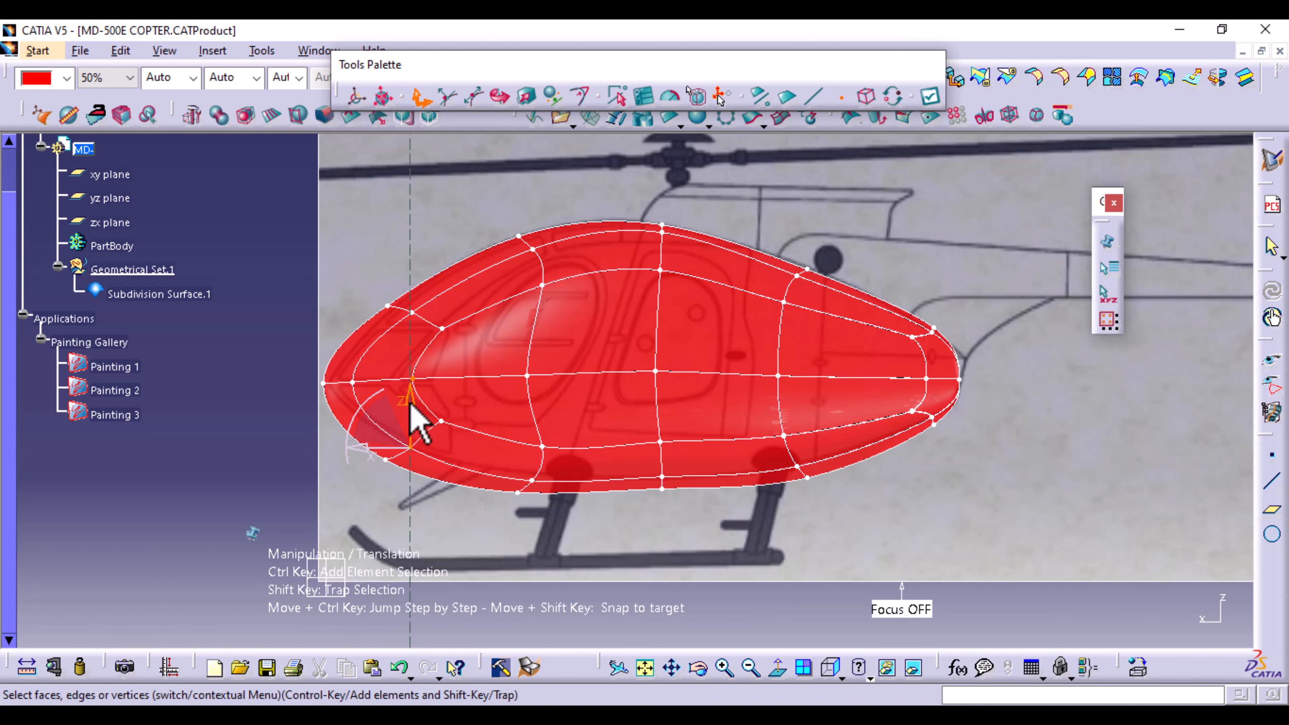
{"action": "mouse_move", "coordinate": [416, 386]}
{"action": "left_mouse_down"}
{"action": "mouse_move", "coordinate": [426, 355]}
{"action": "mouse_move", "coordinate": [415, 382]}
{"action": "left_mouse_up"}
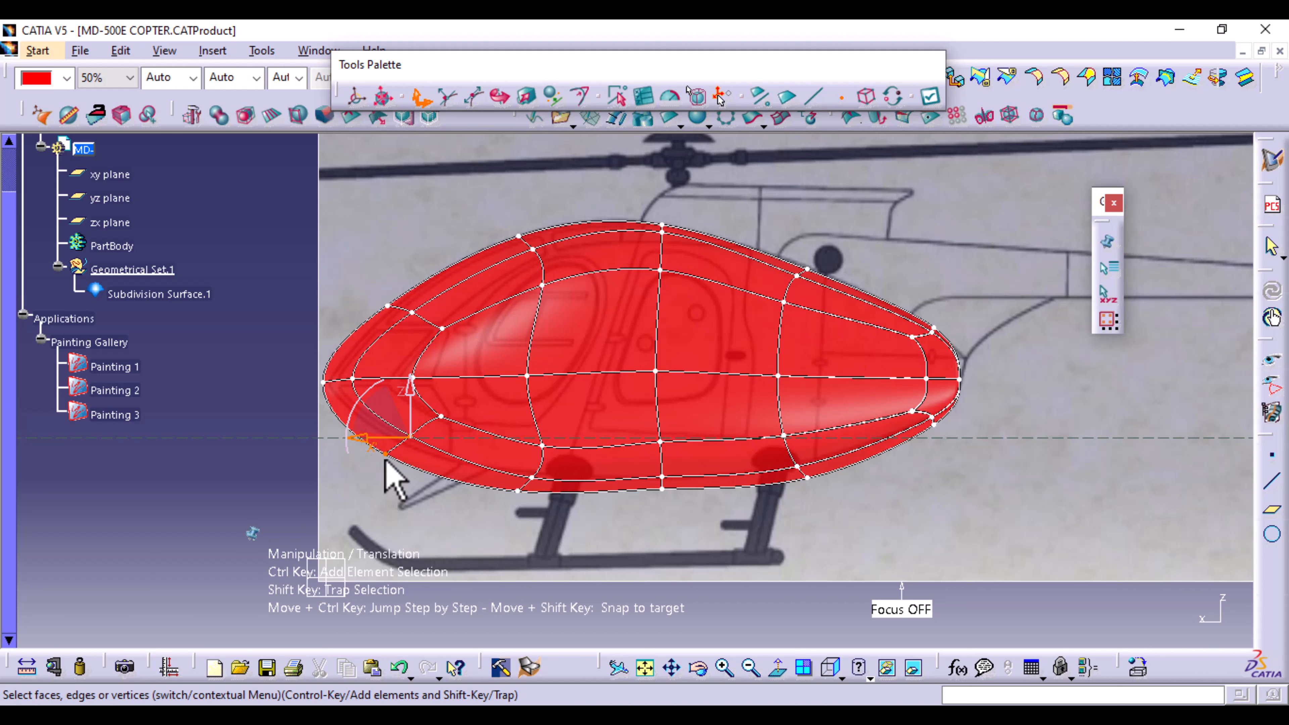
Move the bottom centreline vertex near the nose about 208 mm up and 113 mm rearward.
{"action": "left_click", "coordinate": [384, 453]}
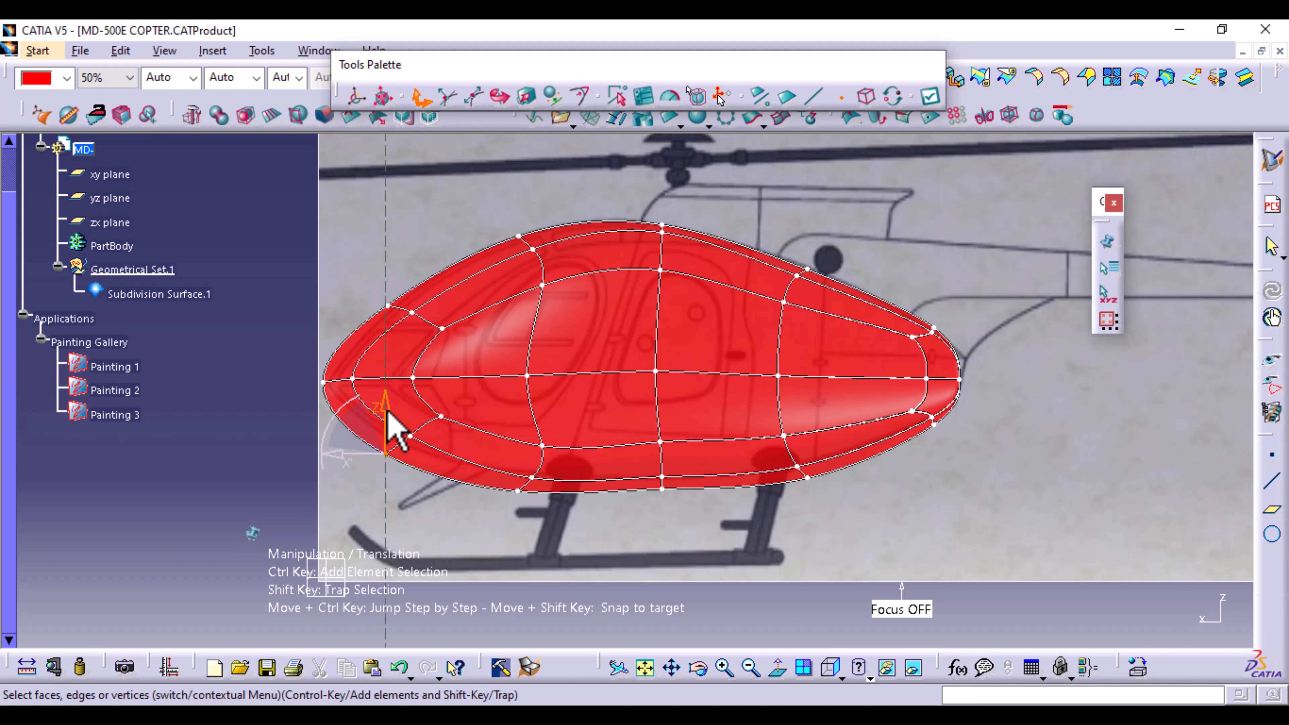
{"action": "mouse_move", "coordinate": [386, 424]}
{"action": "left_mouse_down"}
{"action": "mouse_move", "coordinate": [373, 443]}
{"action": "mouse_move", "coordinate": [386, 404]}
{"action": "left_mouse_up"}
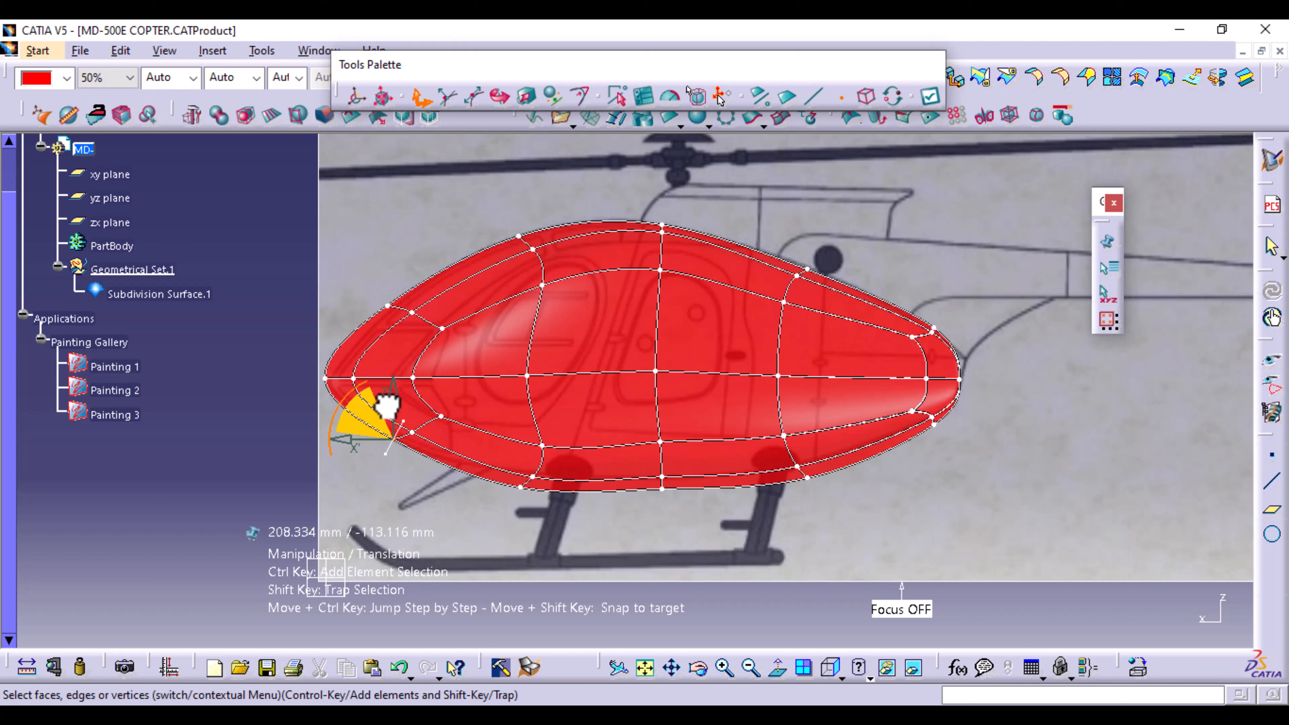
{"action": "left_click_drag", "start_coordinate": [387, 405], "coordinate": [387, 405]}
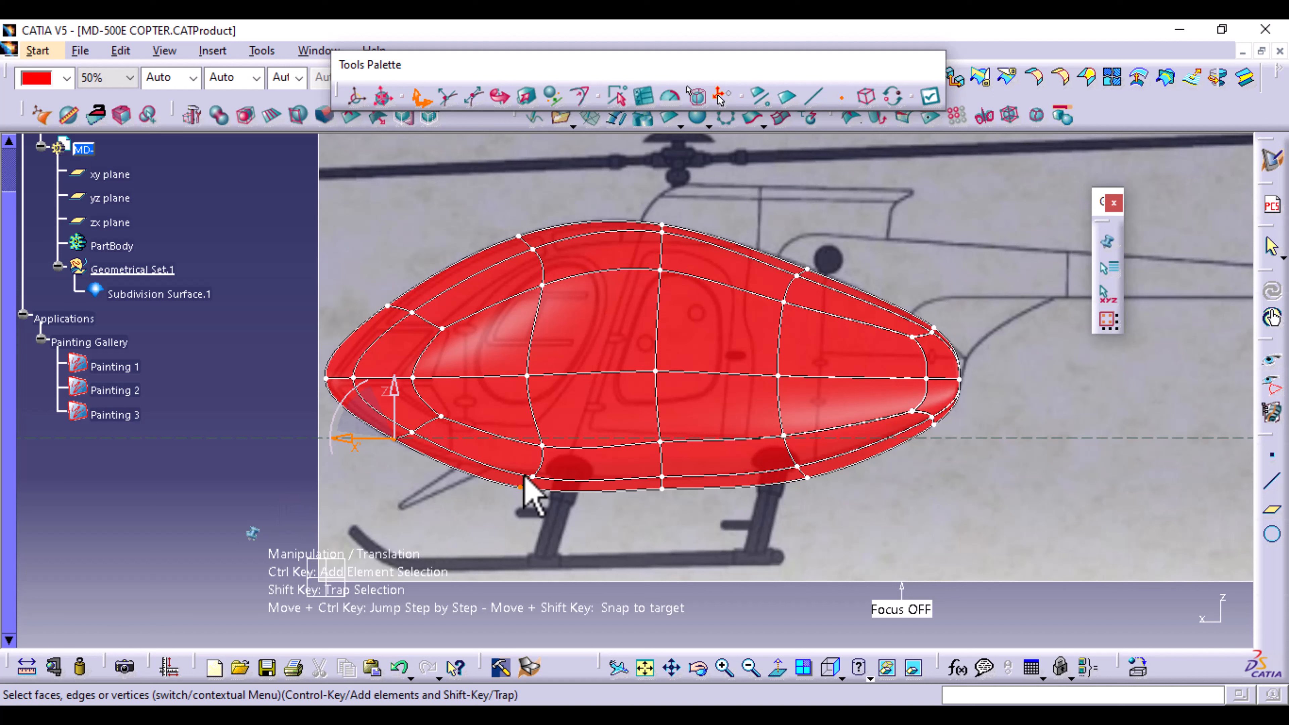
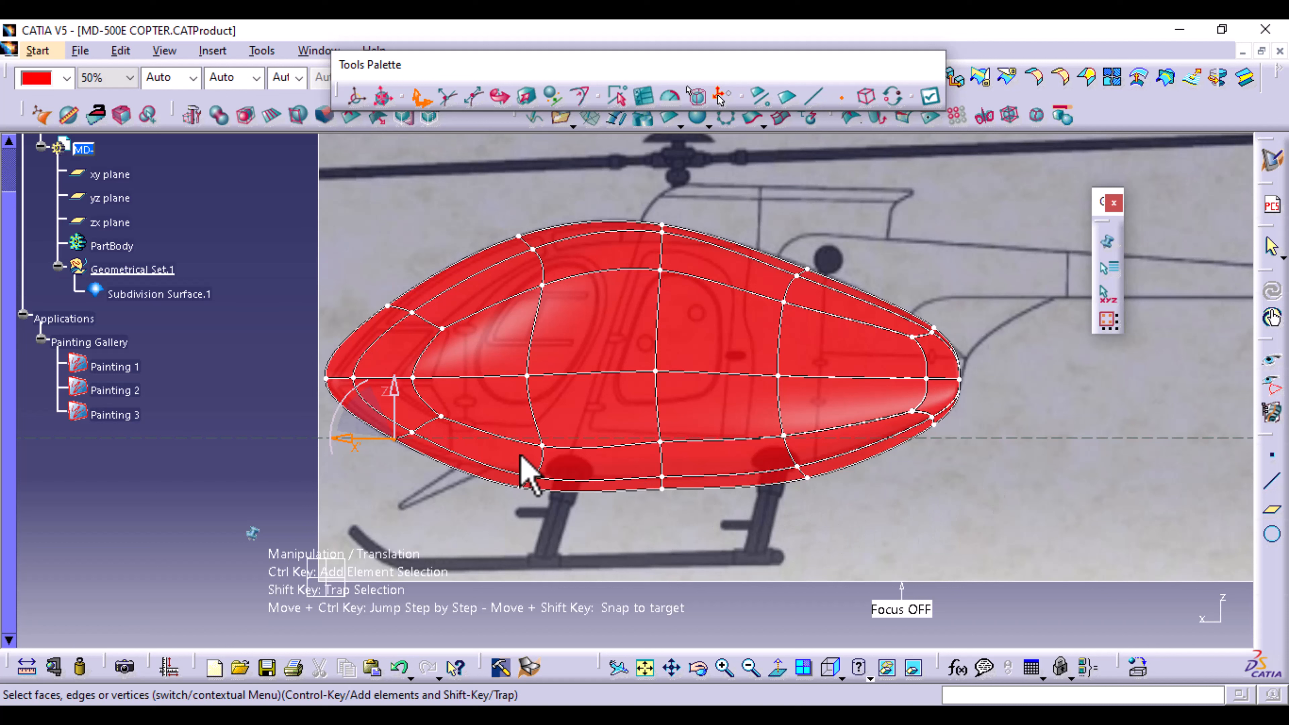
Scale the front cabin section's upper and lower side vertices to about 943 mm in Z with Affinity.
{"action": "left_click", "coordinate": [542, 287]}
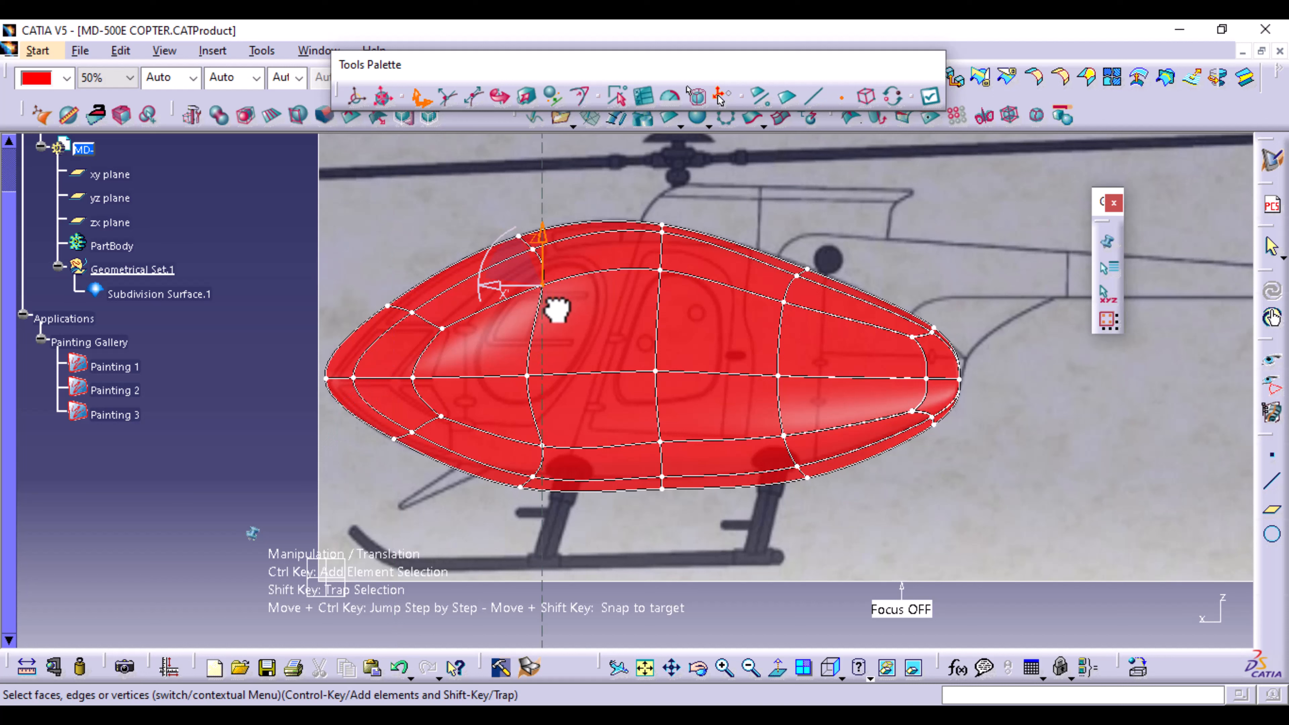
{"action": "key", "text": "shift"}
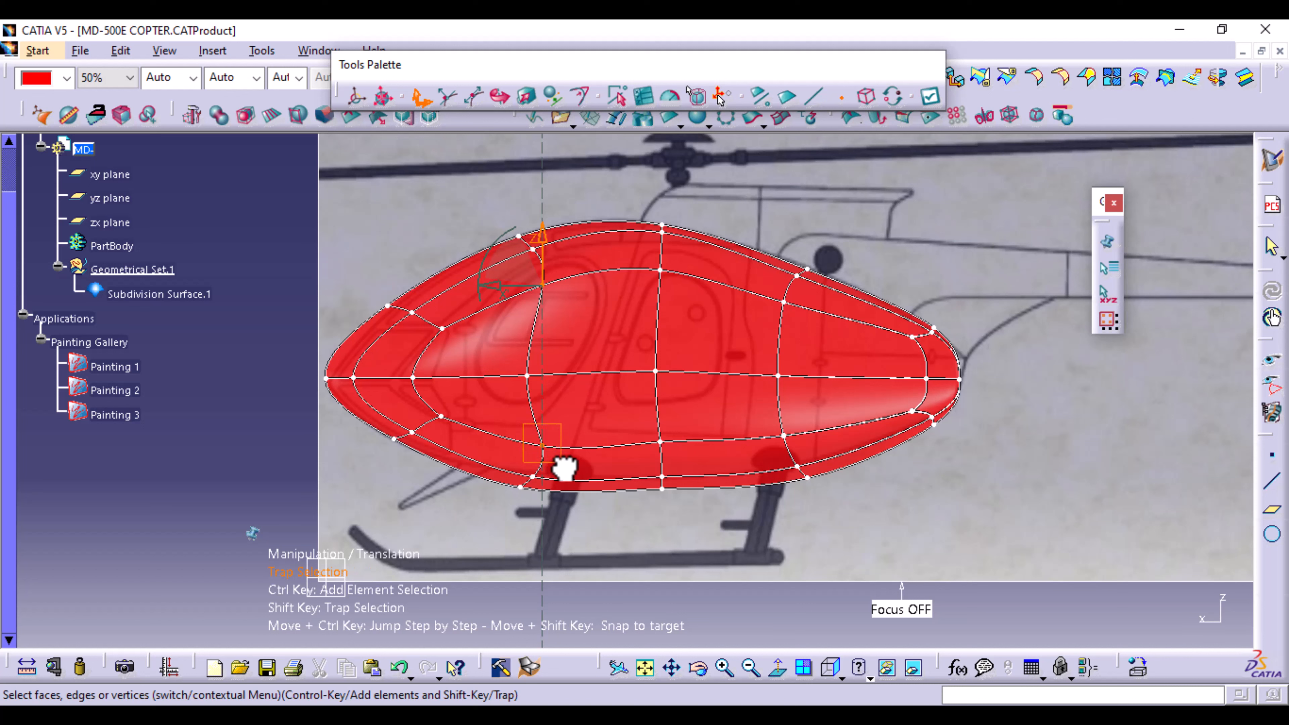
{"action": "left_click", "coordinate": [564, 467], "text": "shift"}
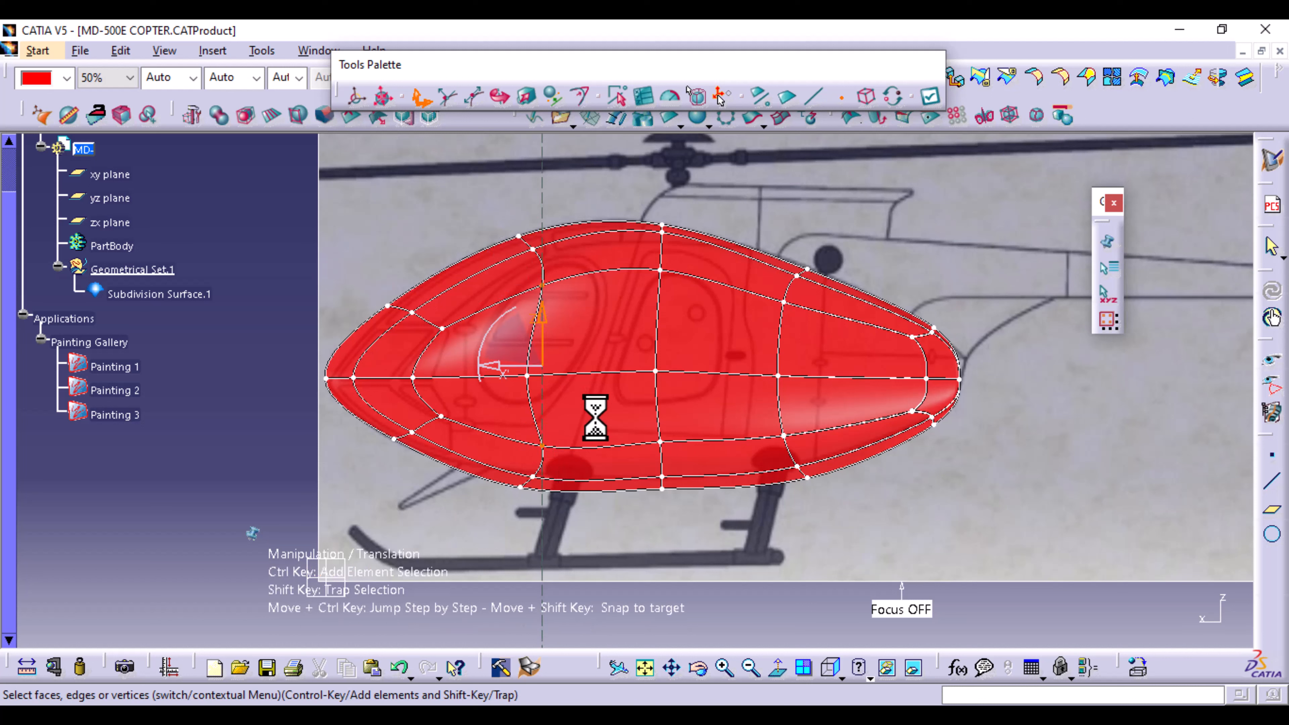
{"action": "left_click", "coordinate": [526, 96]}
{"action": "left_click_drag", "start_coordinate": [542, 309], "coordinate": [541, 325]}
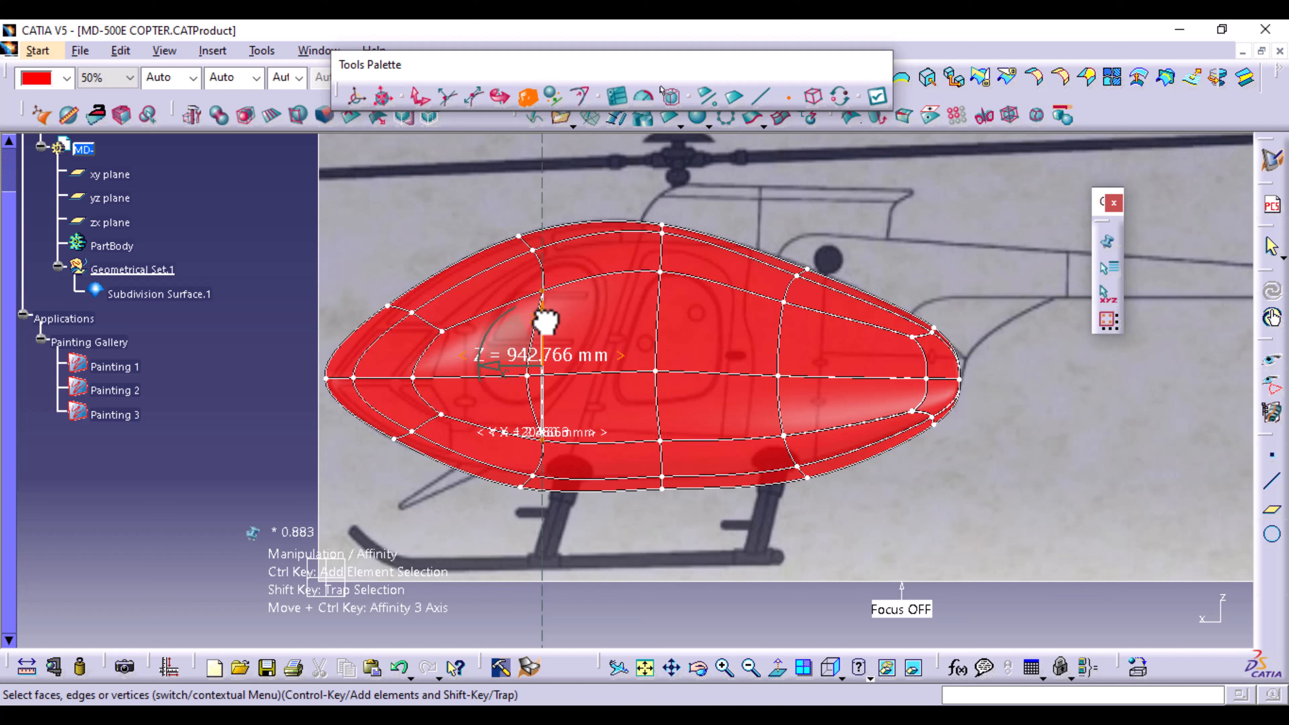
Raise the vertices just above the belly at the front cabin section by about 363 mm with Translation.
{"action": "left_click", "coordinate": [526, 483]}
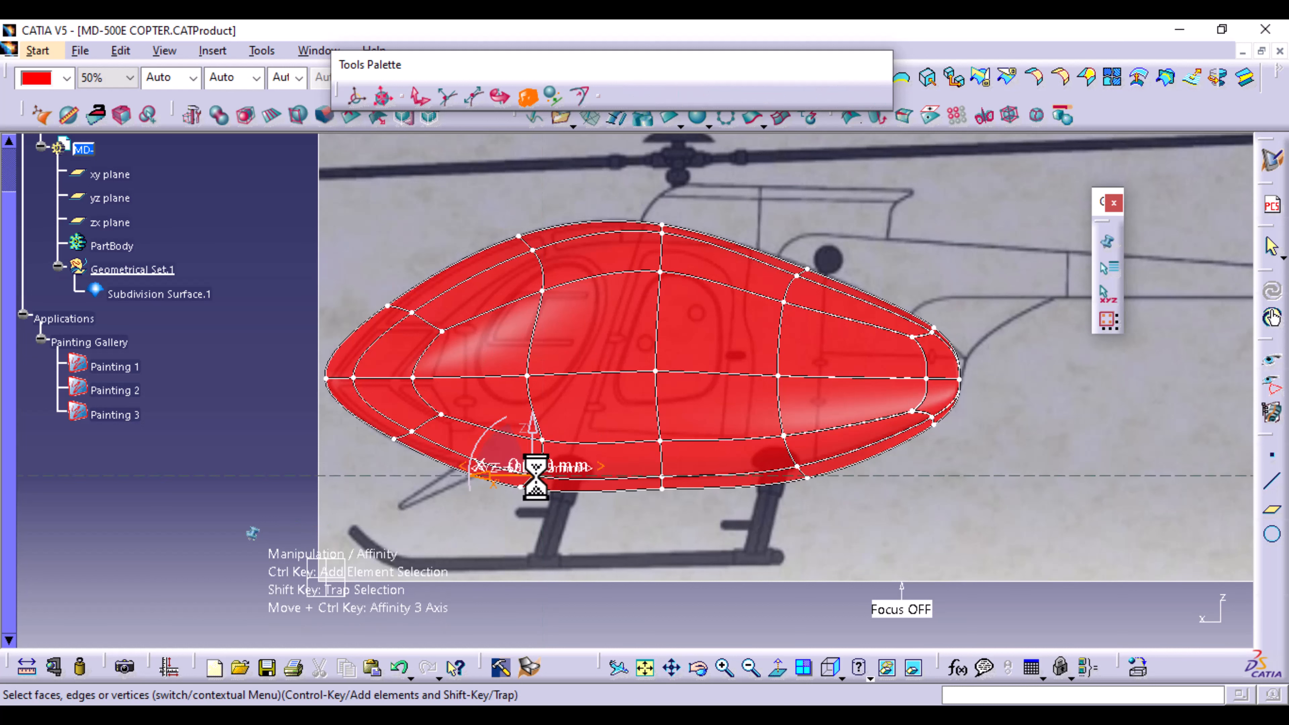
{"action": "left_click_drag", "start_coordinate": [532, 425], "coordinate": [460, 440]}
{"action": "left_click", "coordinate": [399, 666]}
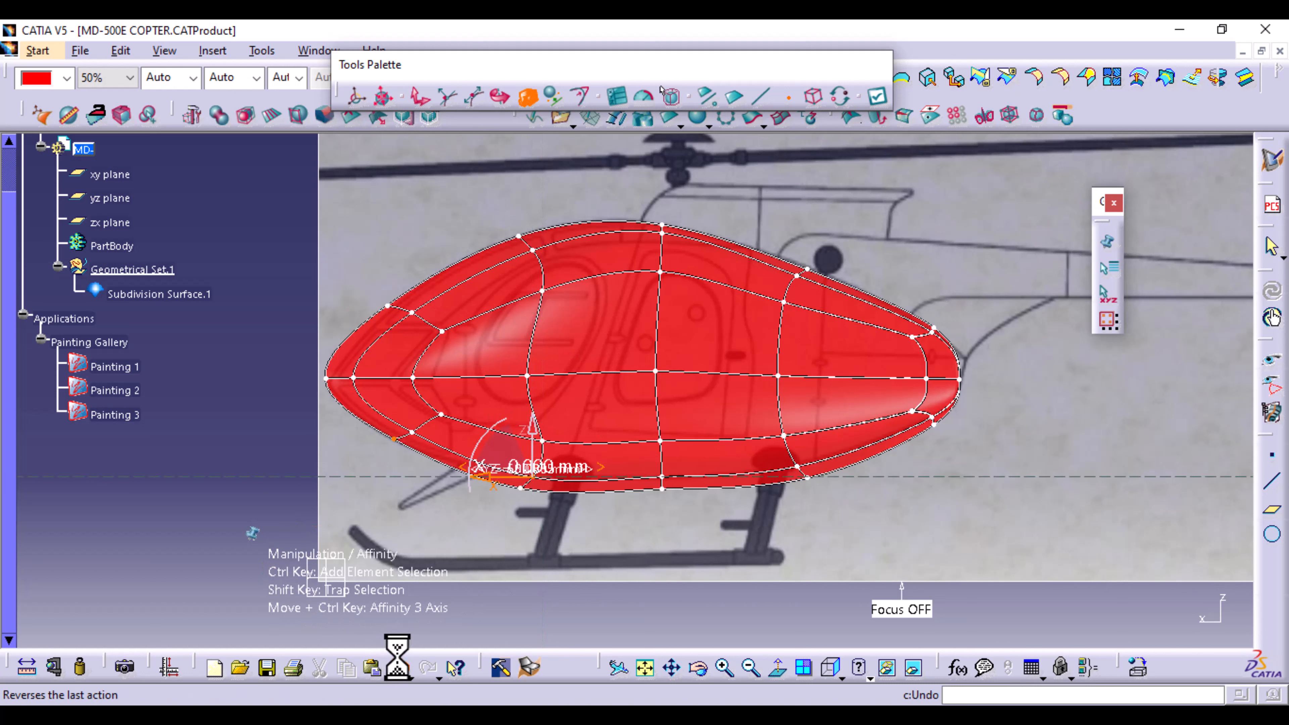
{"action": "left_click", "coordinate": [415, 96]}
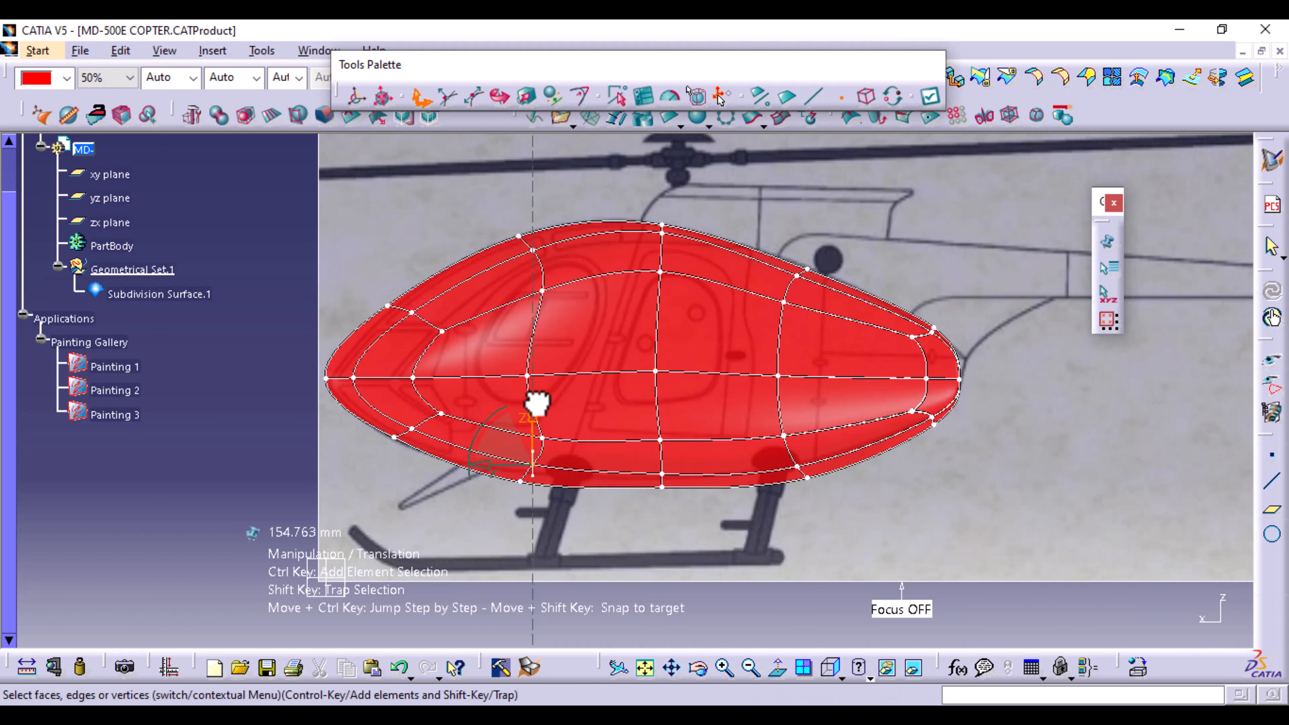
{"action": "left_click_drag", "start_coordinate": [537, 404], "coordinate": [525, 376]}
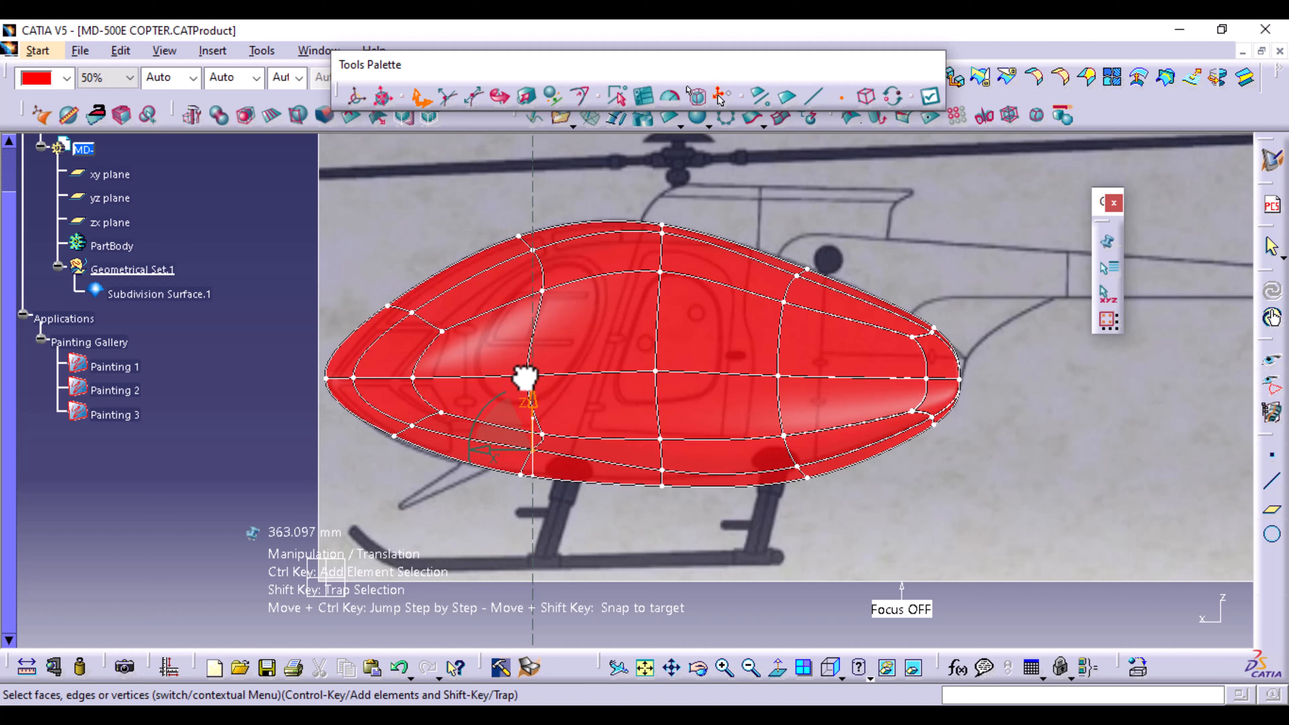
Raise the front cabin section's bottom centreline vertex by about 155 mm and readjust the one near the nose to the blueprint.
{"action": "left_click_drag", "start_coordinate": [525, 377], "coordinate": [523, 406]}
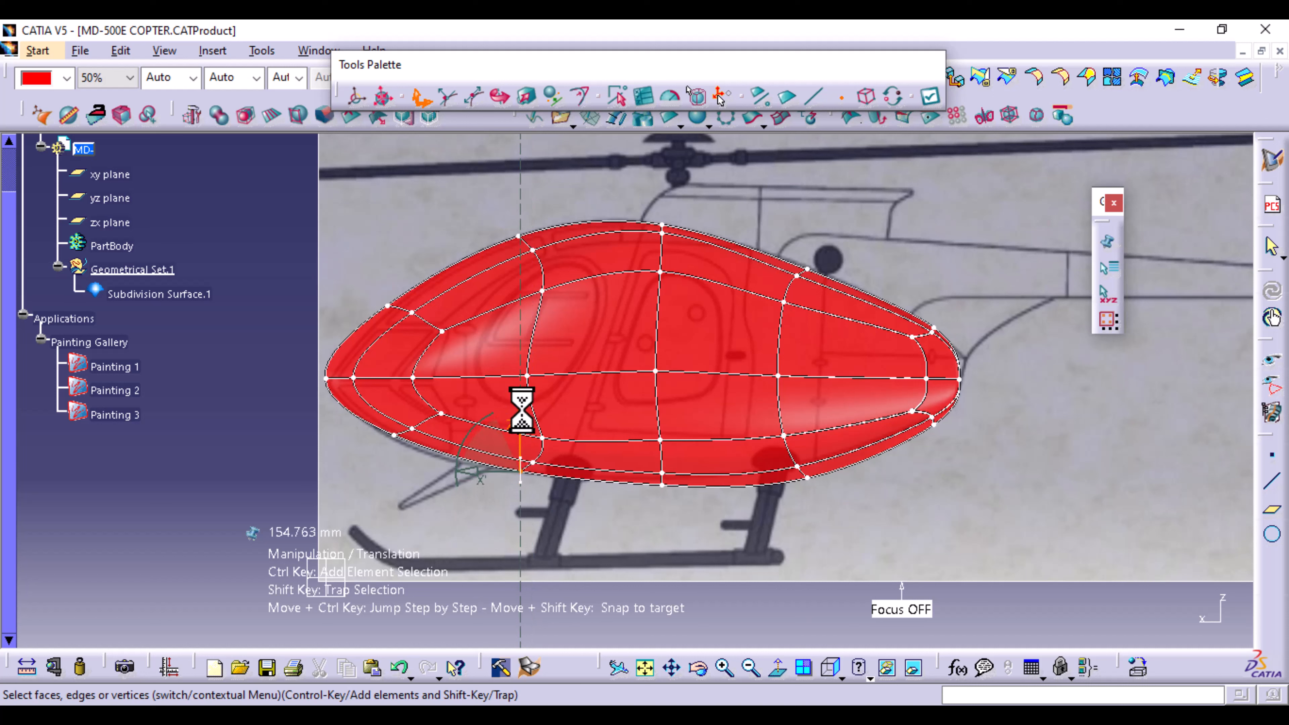
{"action": "left_click", "coordinate": [393, 435]}
{"action": "left_click_drag", "start_coordinate": [391, 409], "coordinate": [397, 397]}
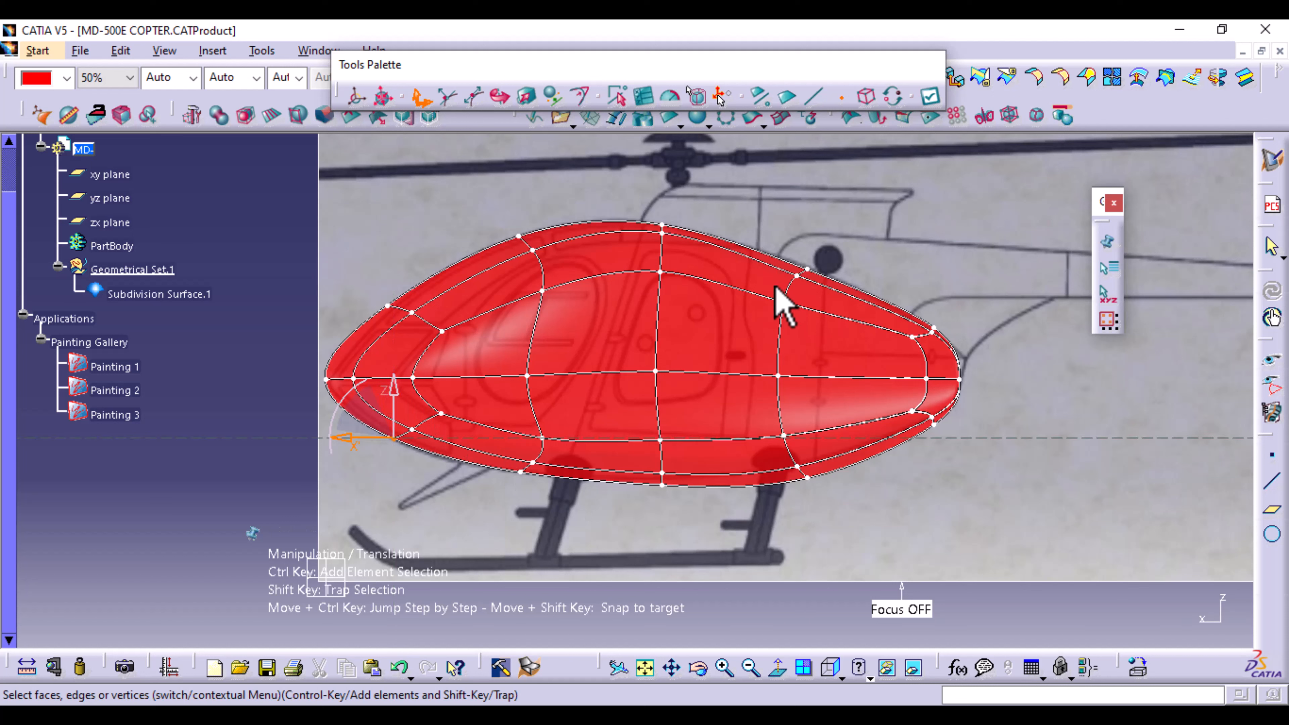
Scale the rear cabin section's upper and lower side vertices to about 868 mm in Z with Affinity.
{"action": "left_click_drag", "start_coordinate": [775, 287], "coordinate": [802, 335], "text": "shift"}
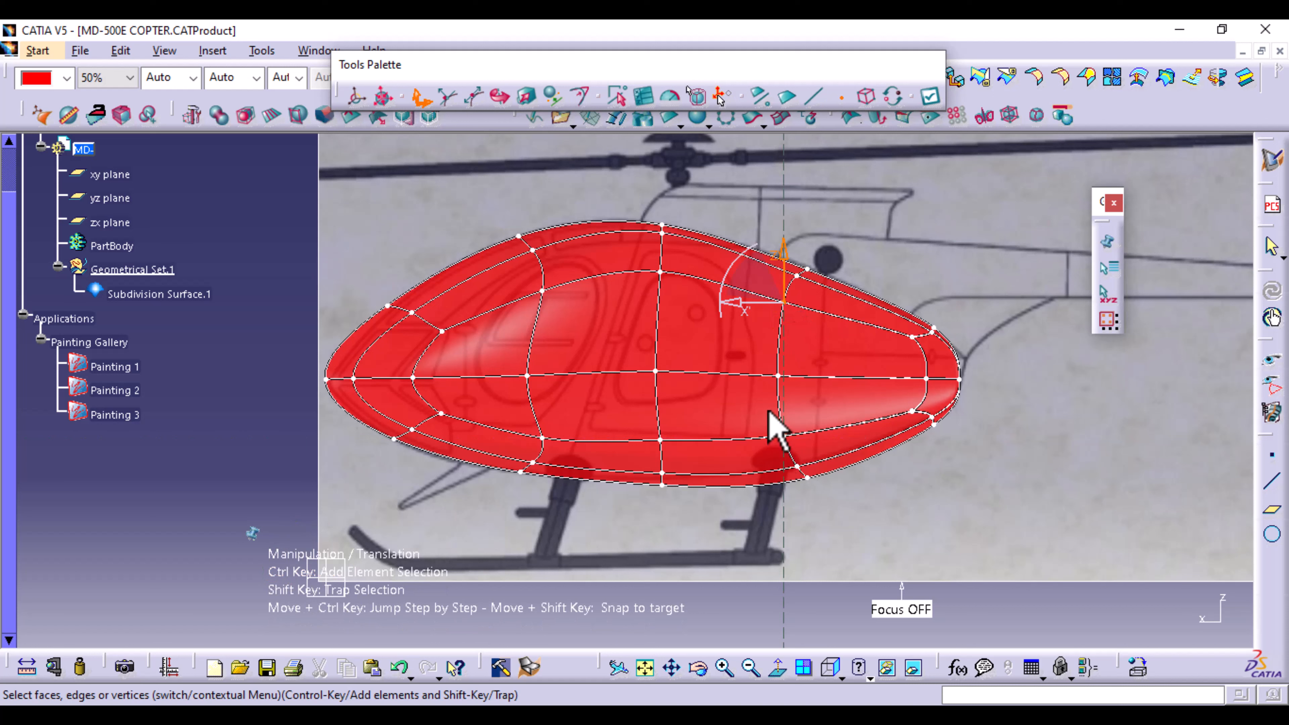
{"action": "left_click_drag", "start_coordinate": [767, 409], "coordinate": [802, 454], "text": "shift"}
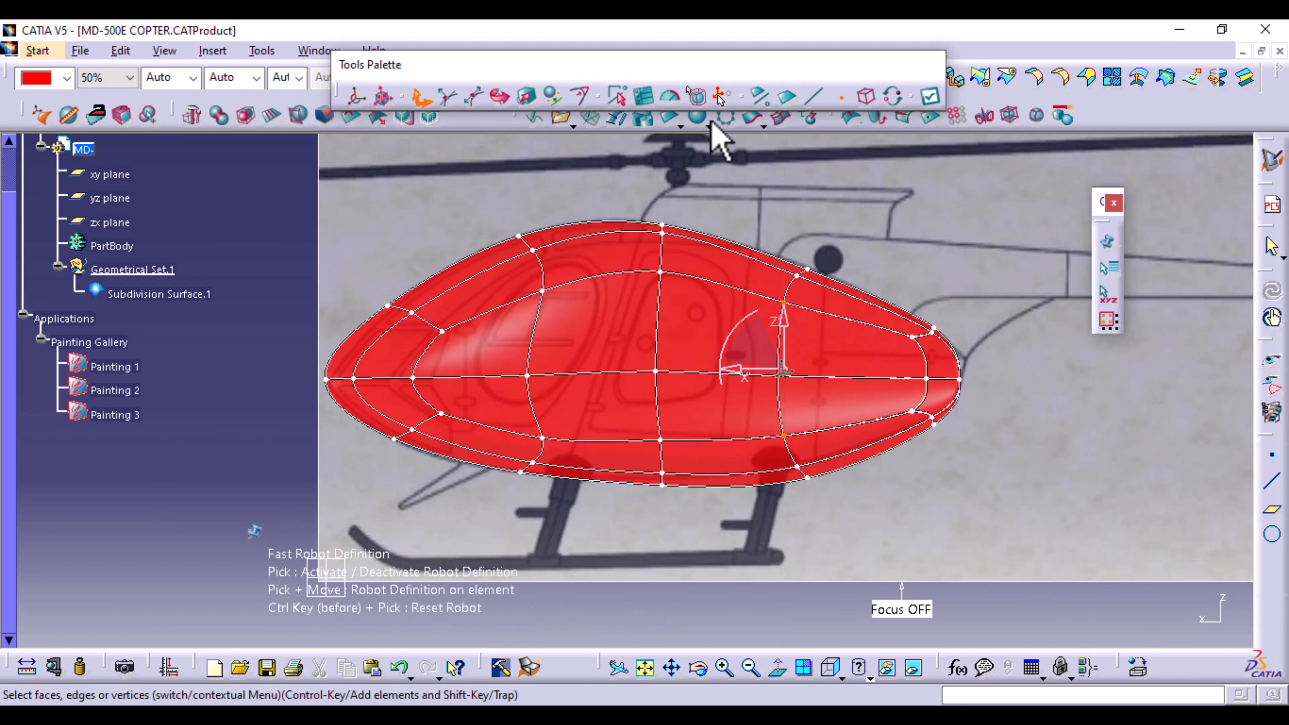
{"action": "left_click", "coordinate": [528, 96]}
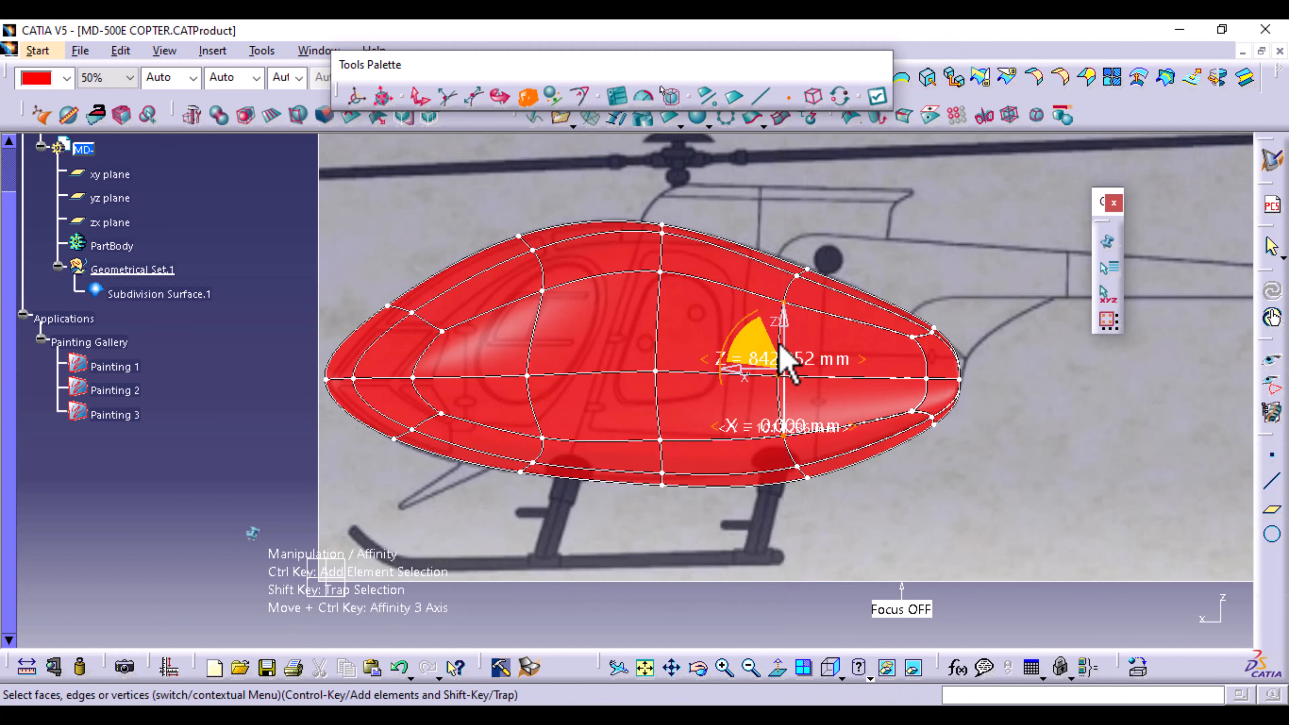
{"action": "mouse_move", "coordinate": [785, 320]}
{"action": "left_mouse_down"}
{"action": "mouse_move", "coordinate": [786, 333]}
{"action": "mouse_move", "coordinate": [788, 322]}
{"action": "left_mouse_up"}
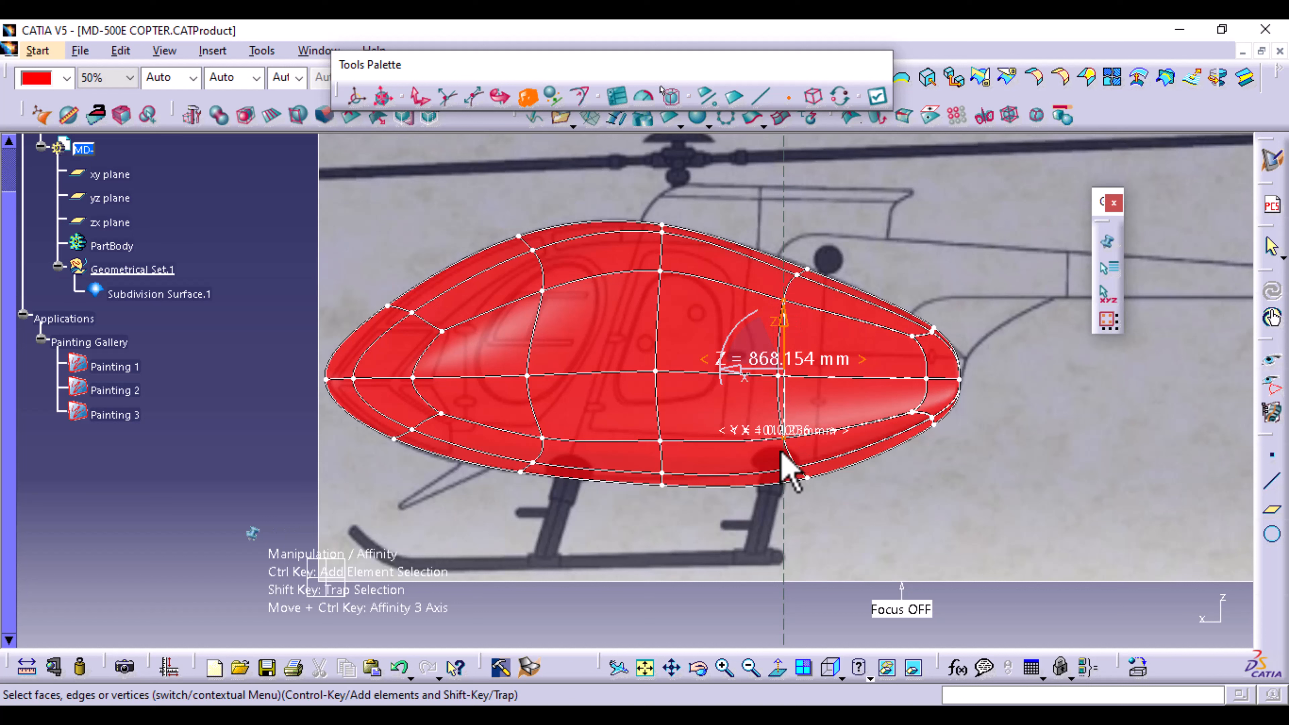
Raise the rear cabin section's belly vertices to the side blueprint's lower outline with Translation.
{"action": "left_click_drag", "start_coordinate": [825, 506], "coordinate": [801, 422], "text": "shift"}
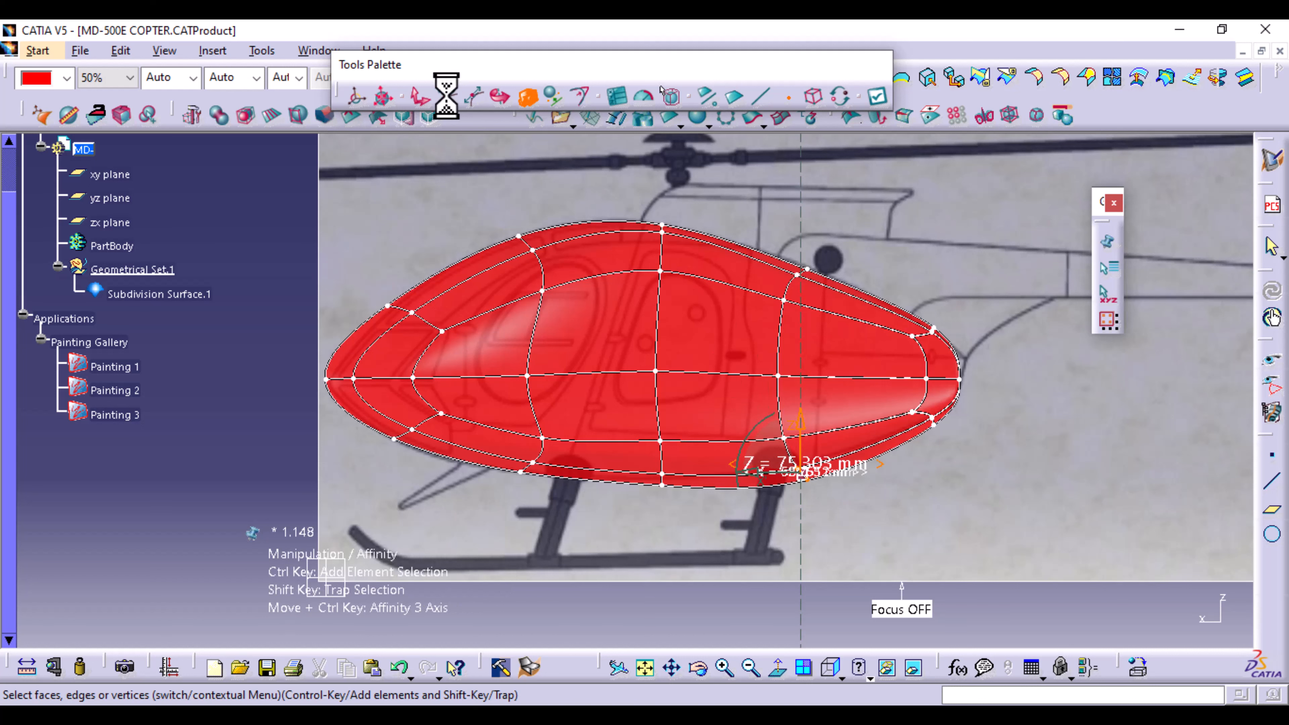
{"action": "left_click", "coordinate": [399, 667]}
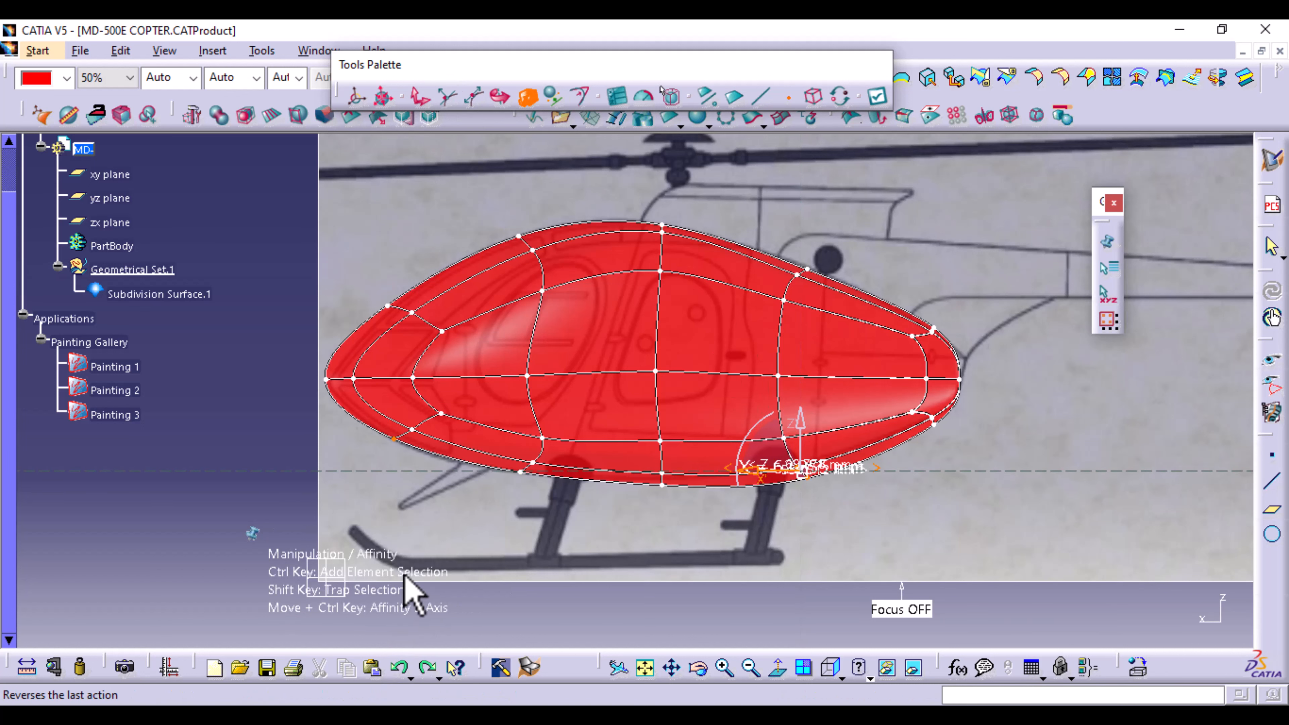
{"action": "left_click", "coordinate": [422, 97]}
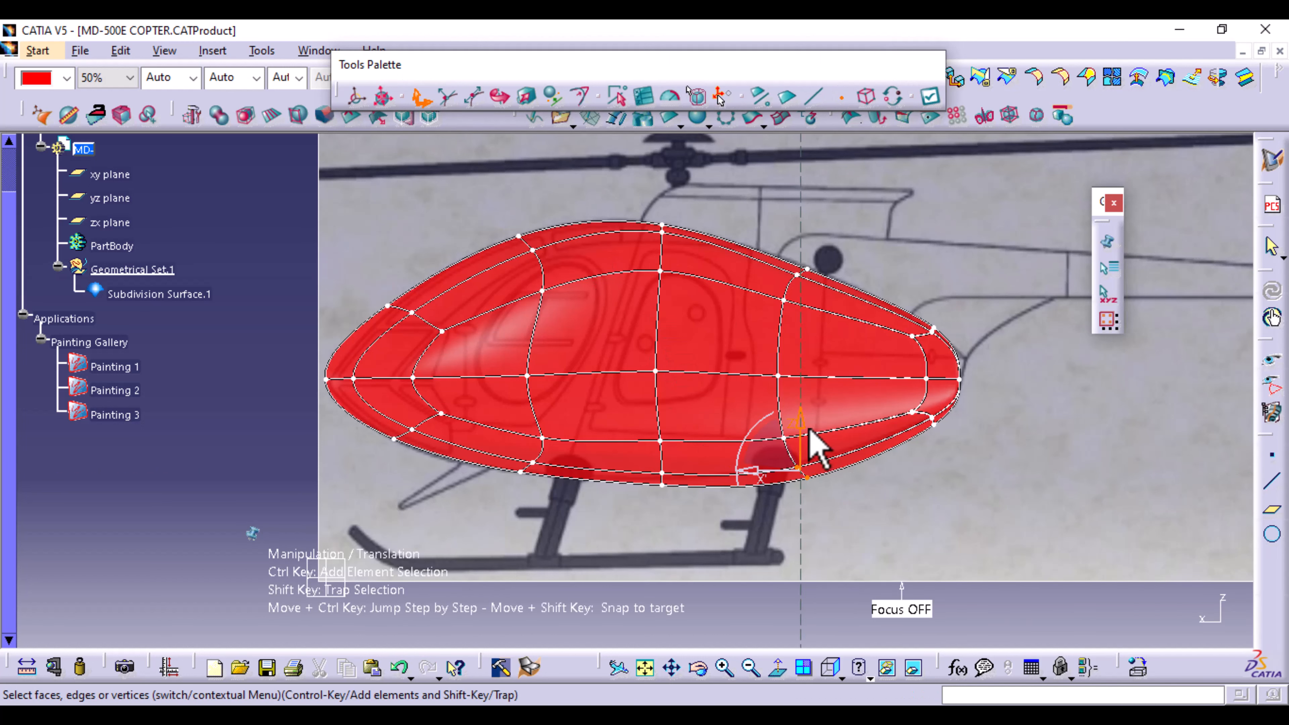
{"action": "mouse_move", "coordinate": [802, 425]}
{"action": "left_mouse_down"}
{"action": "mouse_move", "coordinate": [807, 395]}
{"action": "mouse_move", "coordinate": [807, 412]}
{"action": "left_mouse_up"}
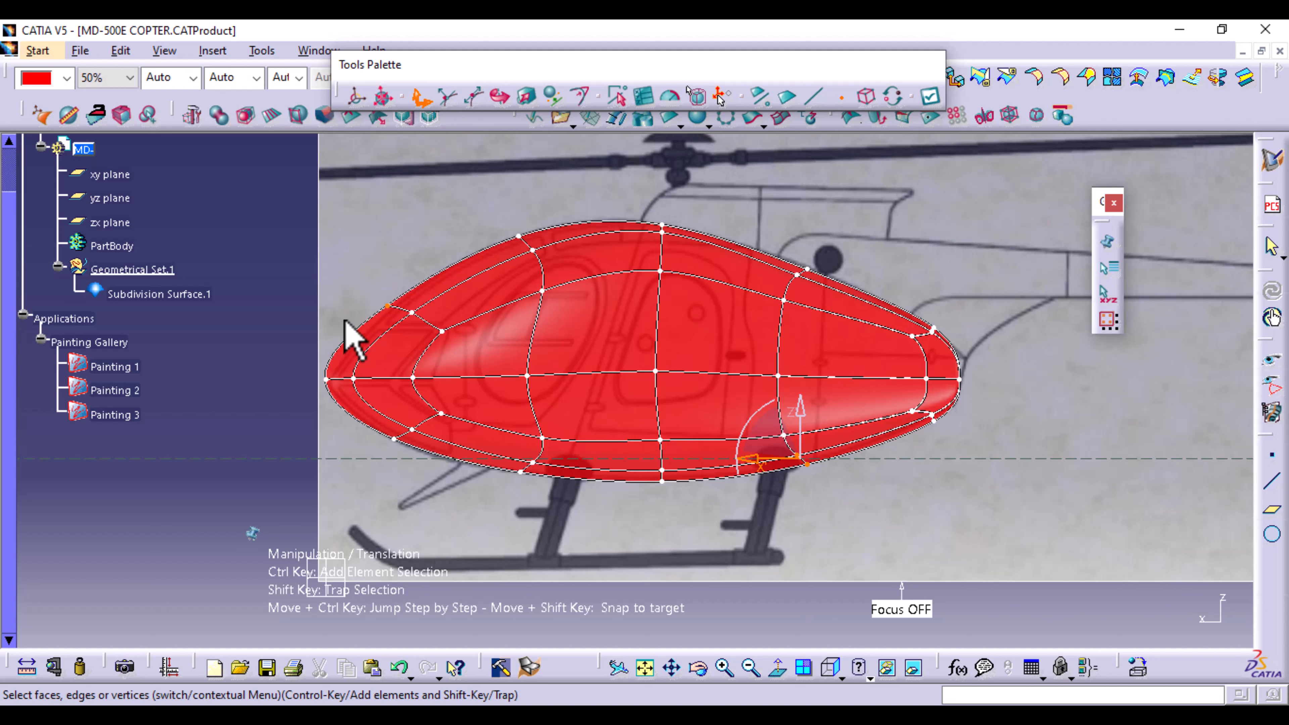
{"action": "left_click", "coordinate": [930, 94]}
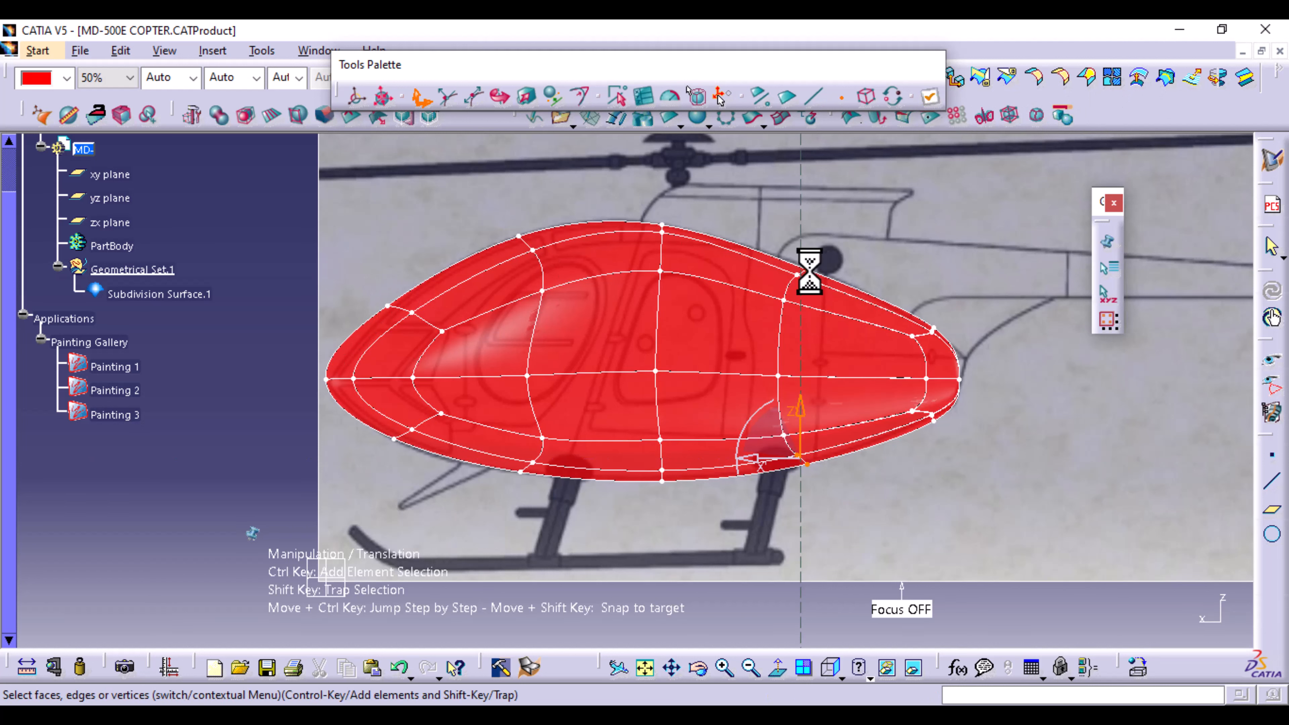
Adjust the rear cabin section's top centreline vertex in Z and shift the tail-end vertices slightly rearward in X.
{"action": "left_click_drag", "start_coordinate": [804, 226], "coordinate": [808, 228]}
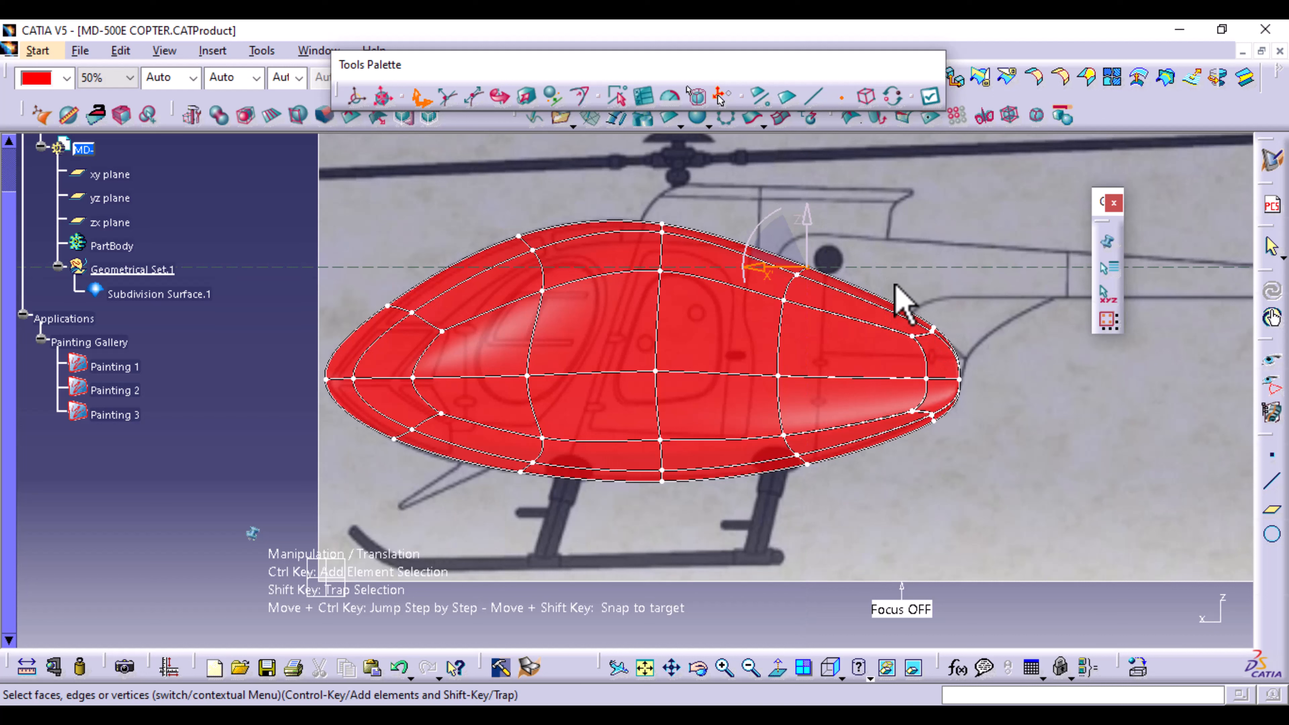
{"action": "left_click_drag", "start_coordinate": [895, 285], "coordinate": [960, 459], "text": "shift"}
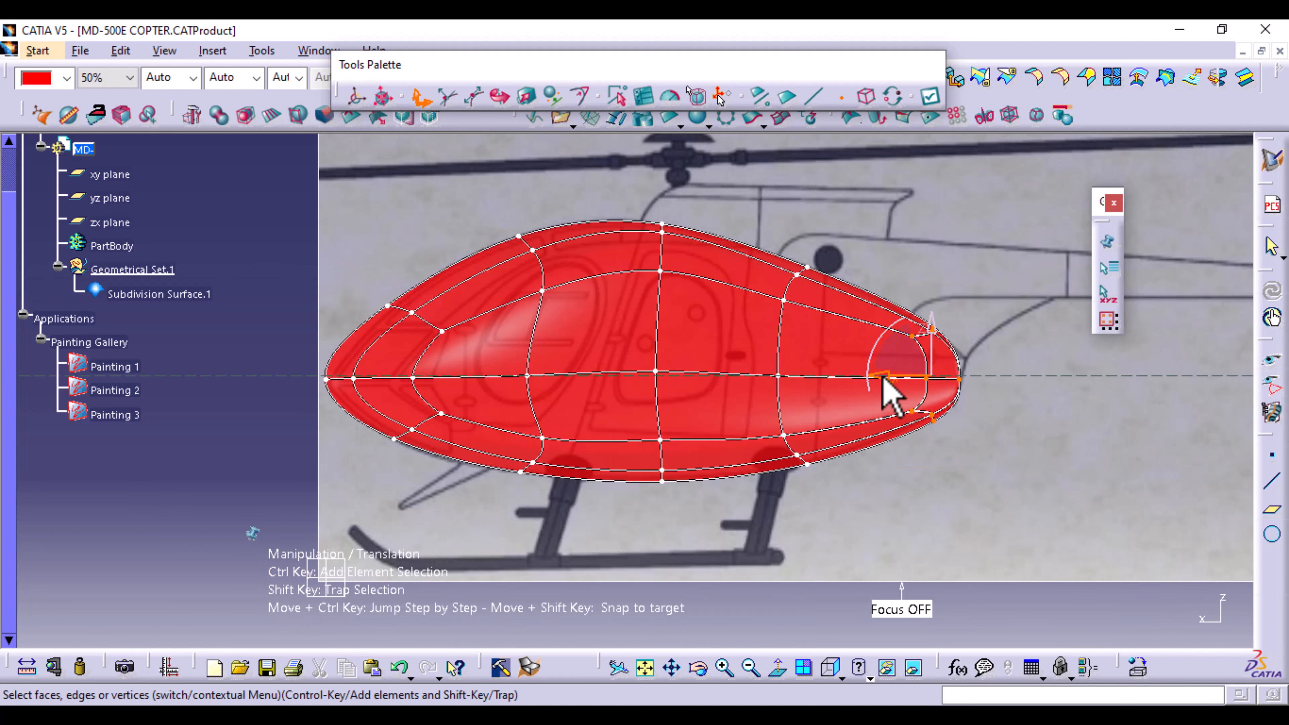
{"action": "left_click_drag", "start_coordinate": [883, 378], "coordinate": [896, 381]}
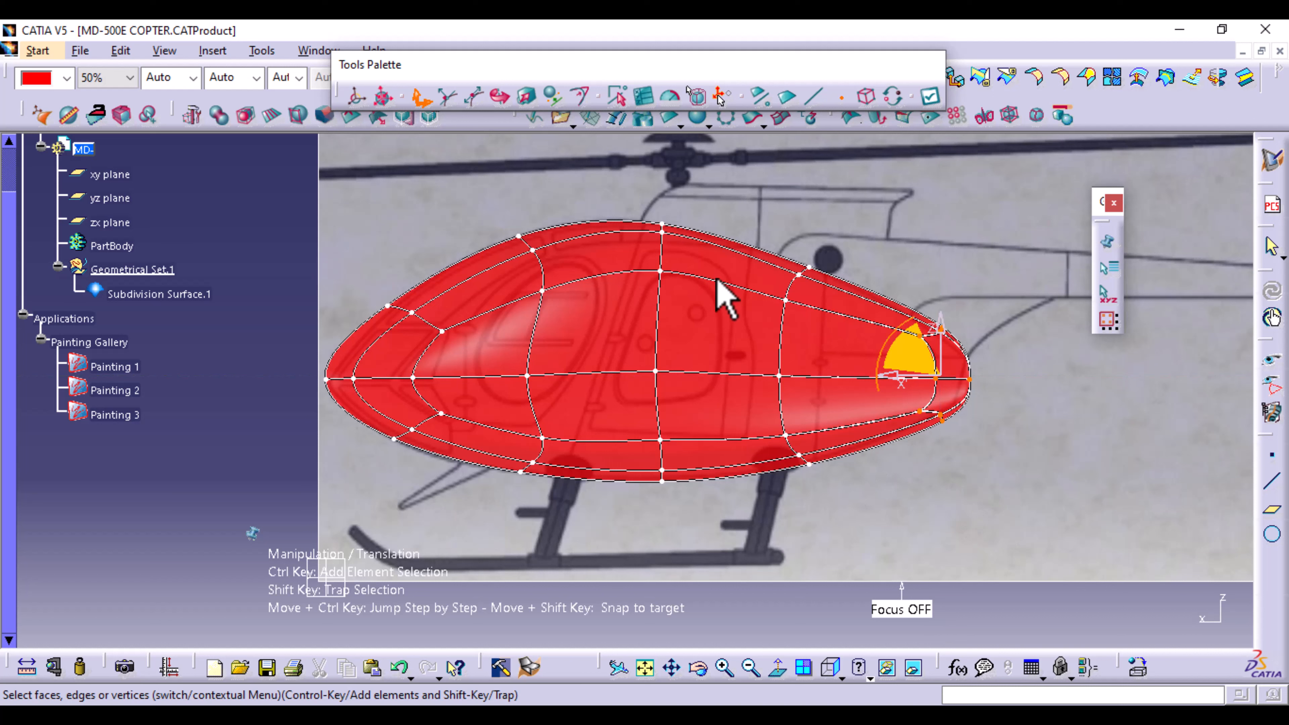
Scale the middle cabin section's upper and lower side vertices to about 1009 mm in Z with Affinity.
{"action": "left_click_drag", "start_coordinate": [647, 256], "coordinate": [683, 298], "text": "shift"}
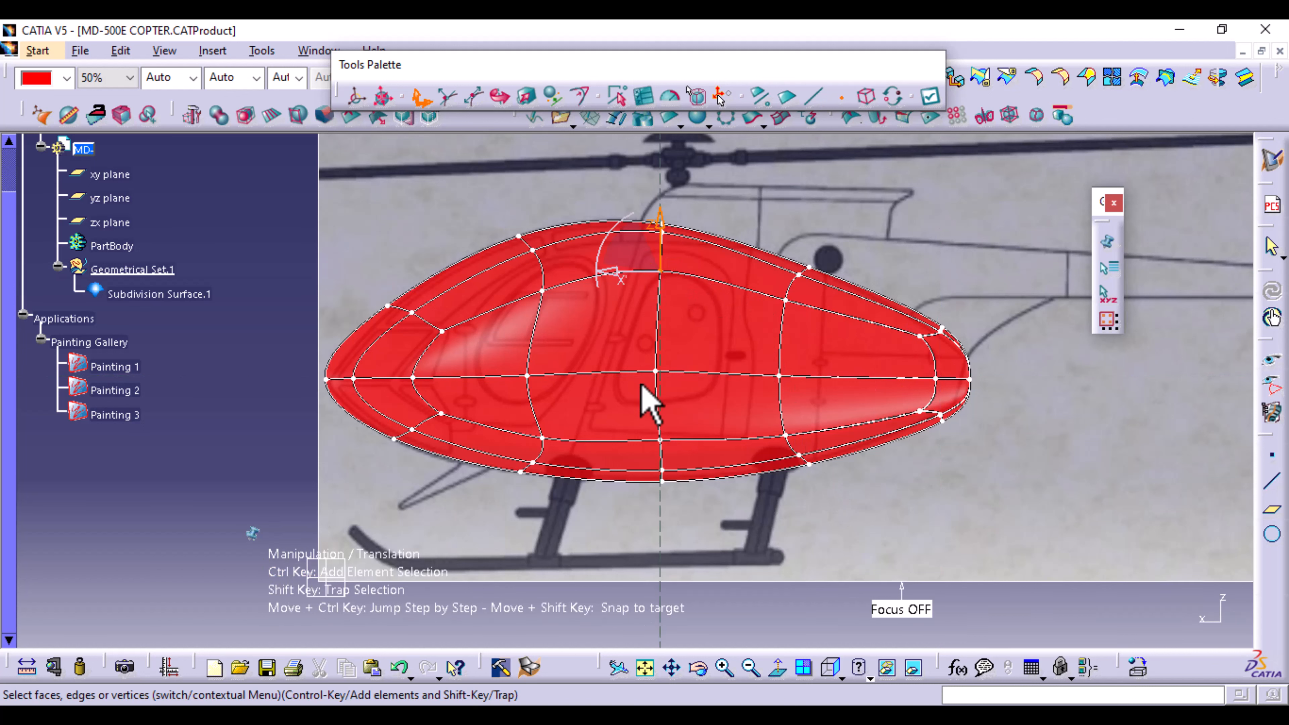
{"action": "left_click_drag", "start_coordinate": [646, 410], "coordinate": [684, 462], "text": "shift"}
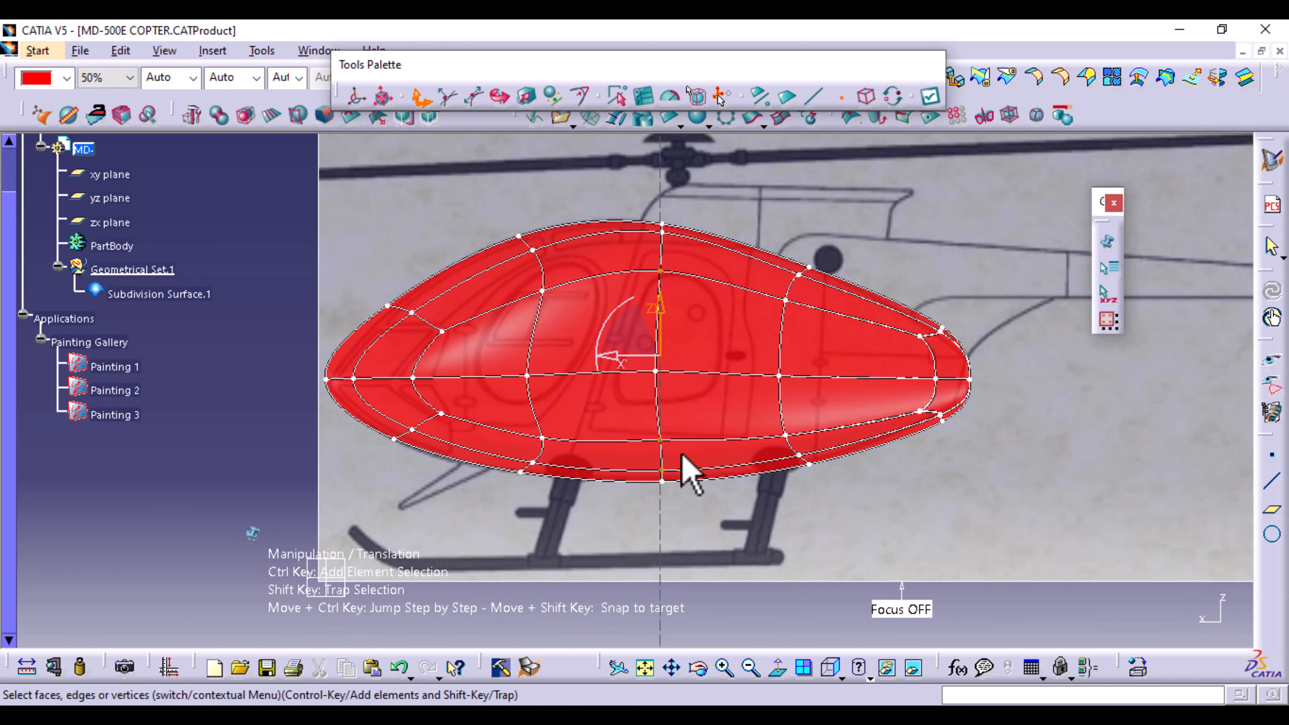
{"action": "left_click", "coordinate": [528, 97]}
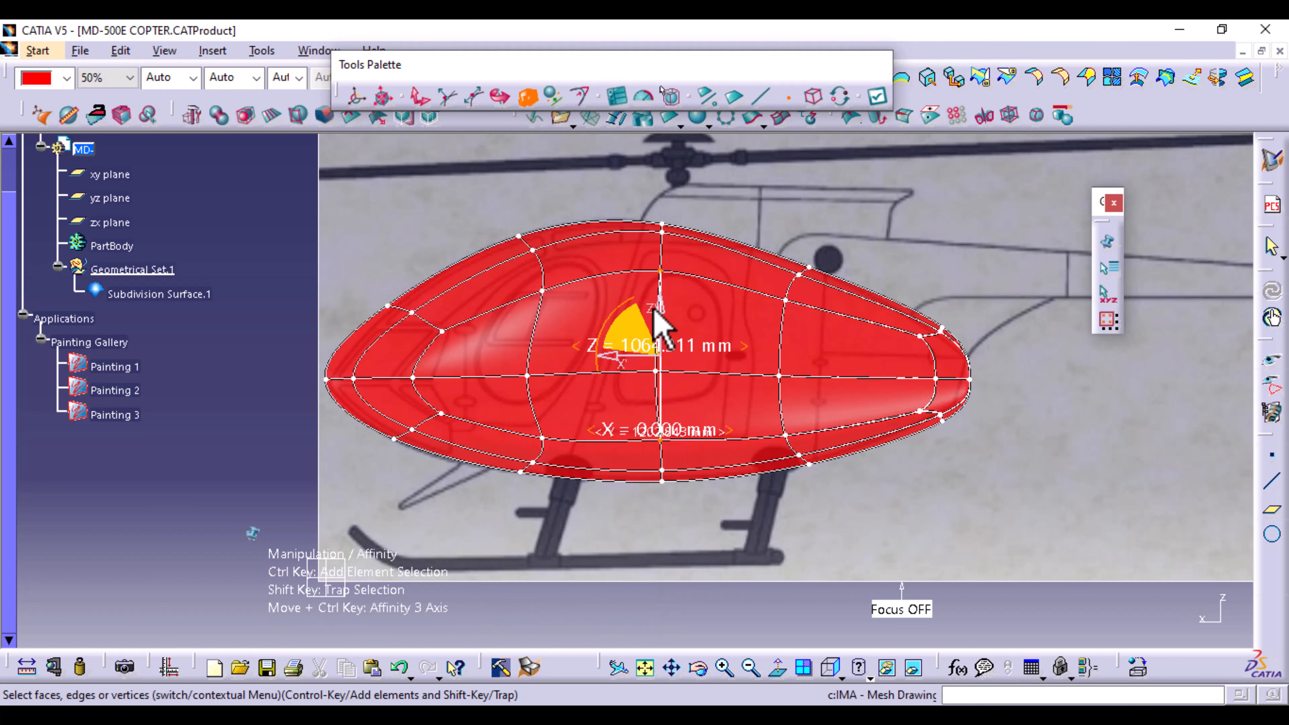
{"action": "left_click_drag", "start_coordinate": [656, 317], "coordinate": [658, 311]}
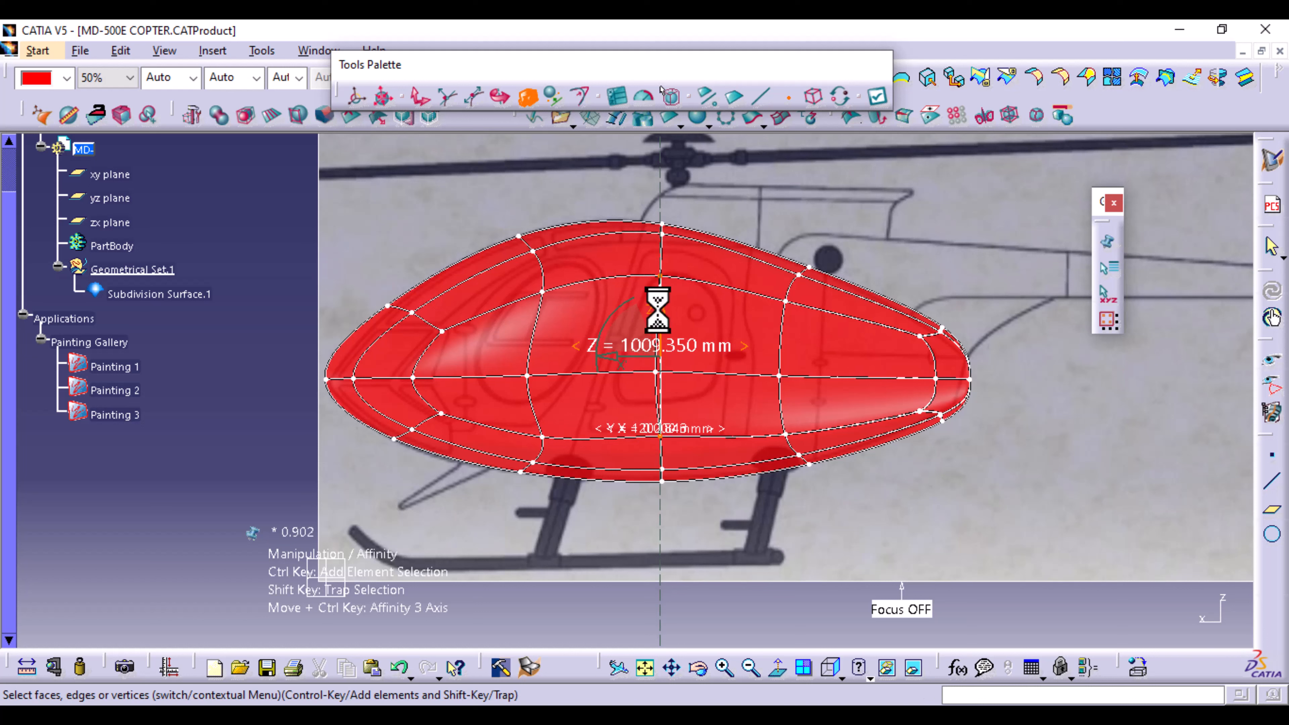
{"action": "left_click", "coordinate": [875, 97]}
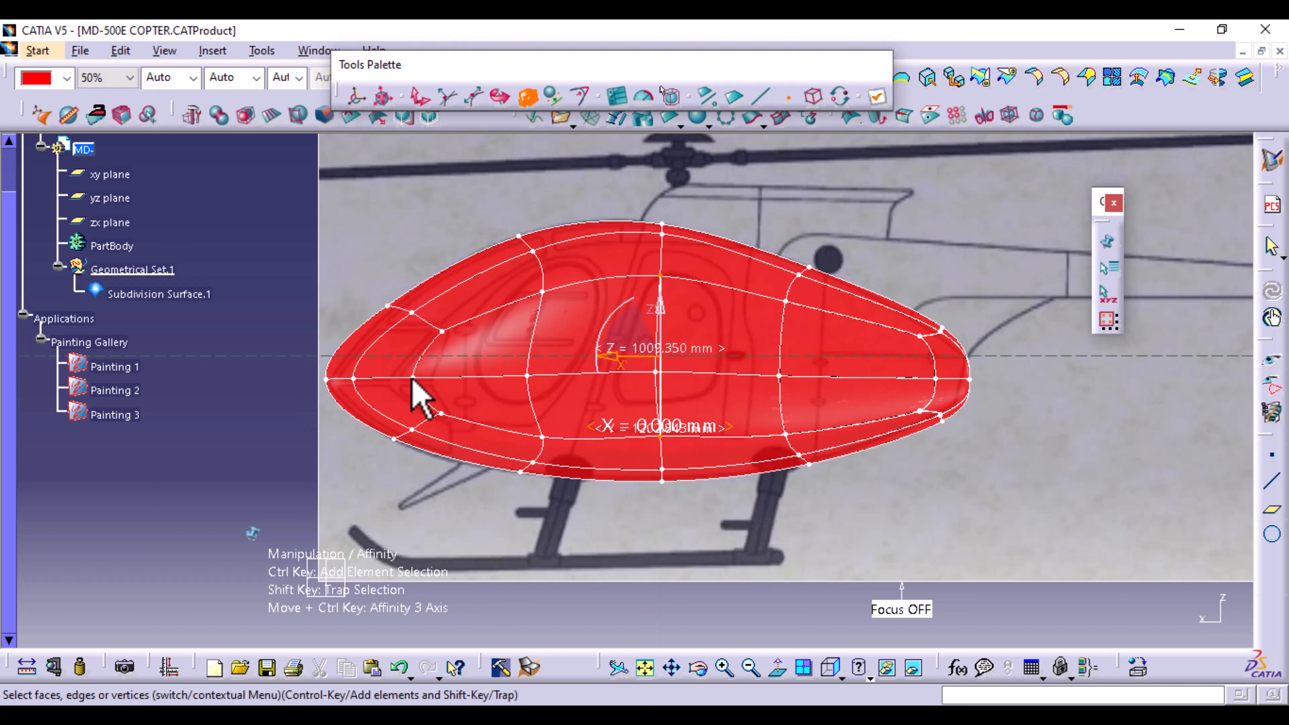
Move the mid-height side vertices behind the nose tip forward along X with Translation.
{"action": "left_click_drag", "start_coordinate": [404, 361], "coordinate": [425, 382], "text": "shift"}
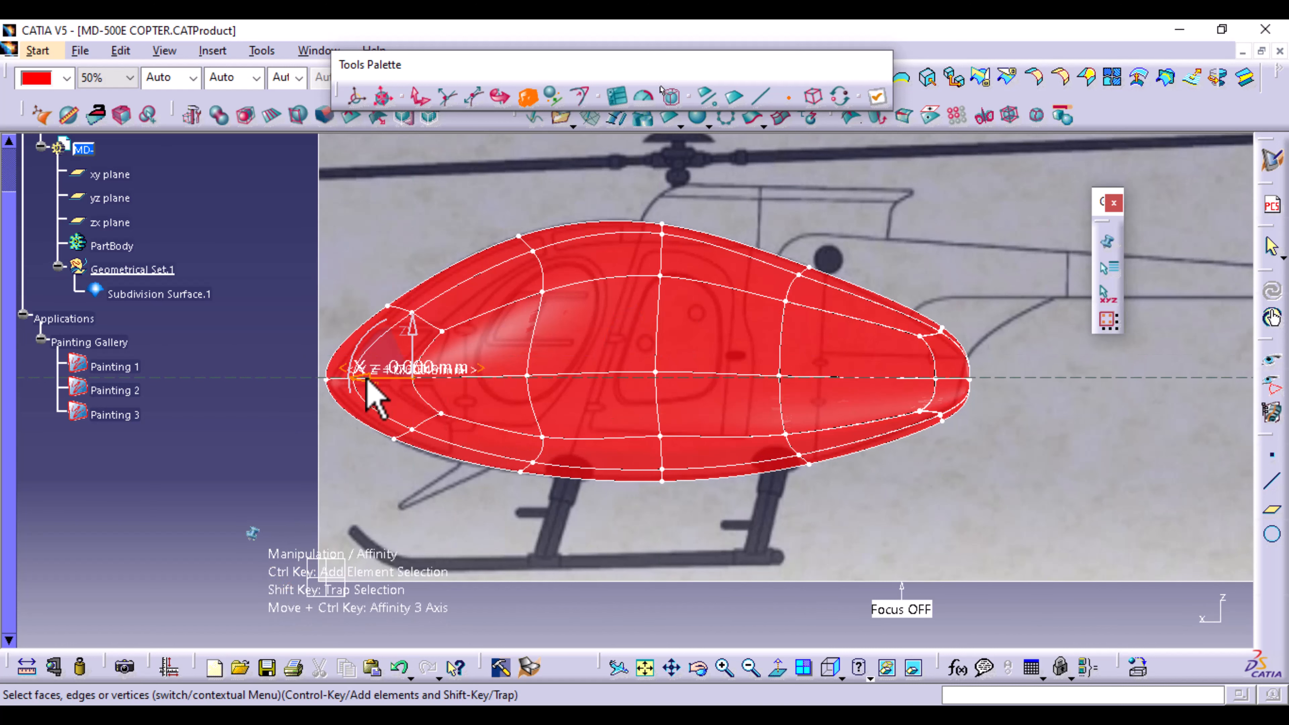
{"action": "left_click", "coordinate": [420, 97]}
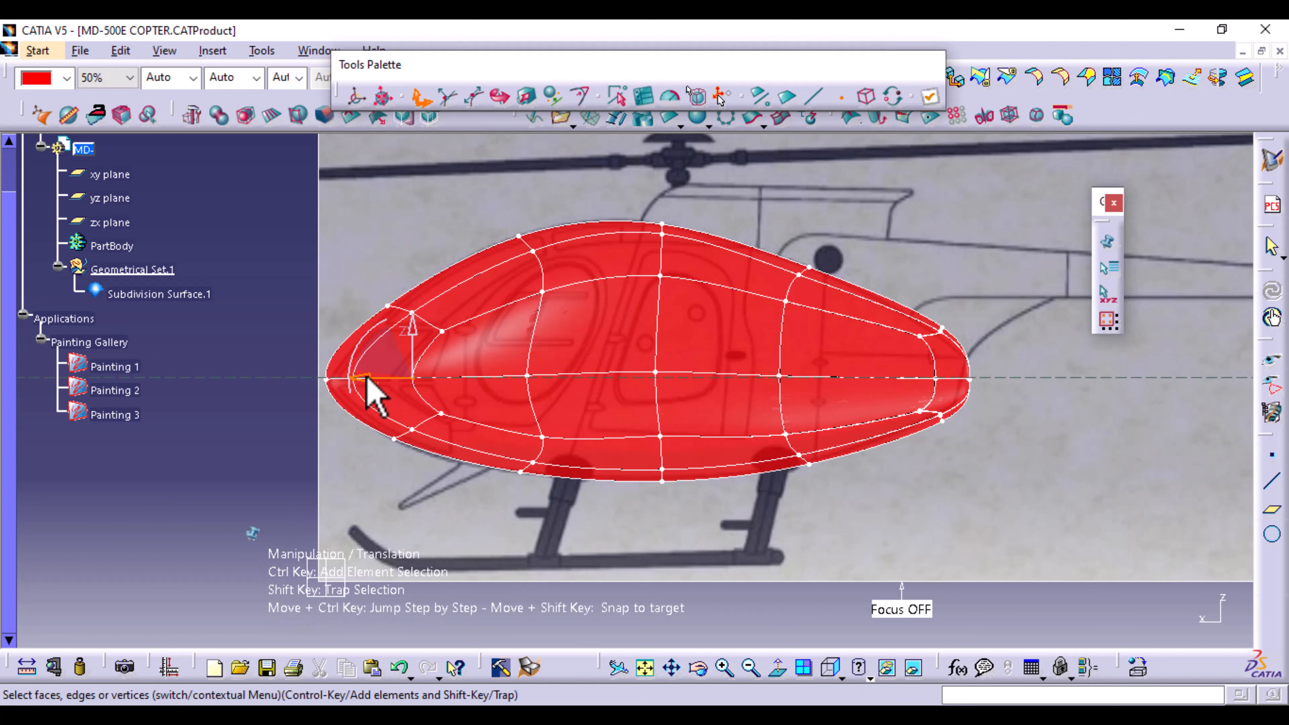
{"action": "left_click_drag", "start_coordinate": [362, 376], "coordinate": [320, 395]}
{"action": "left_click", "coordinate": [1020, 488]}
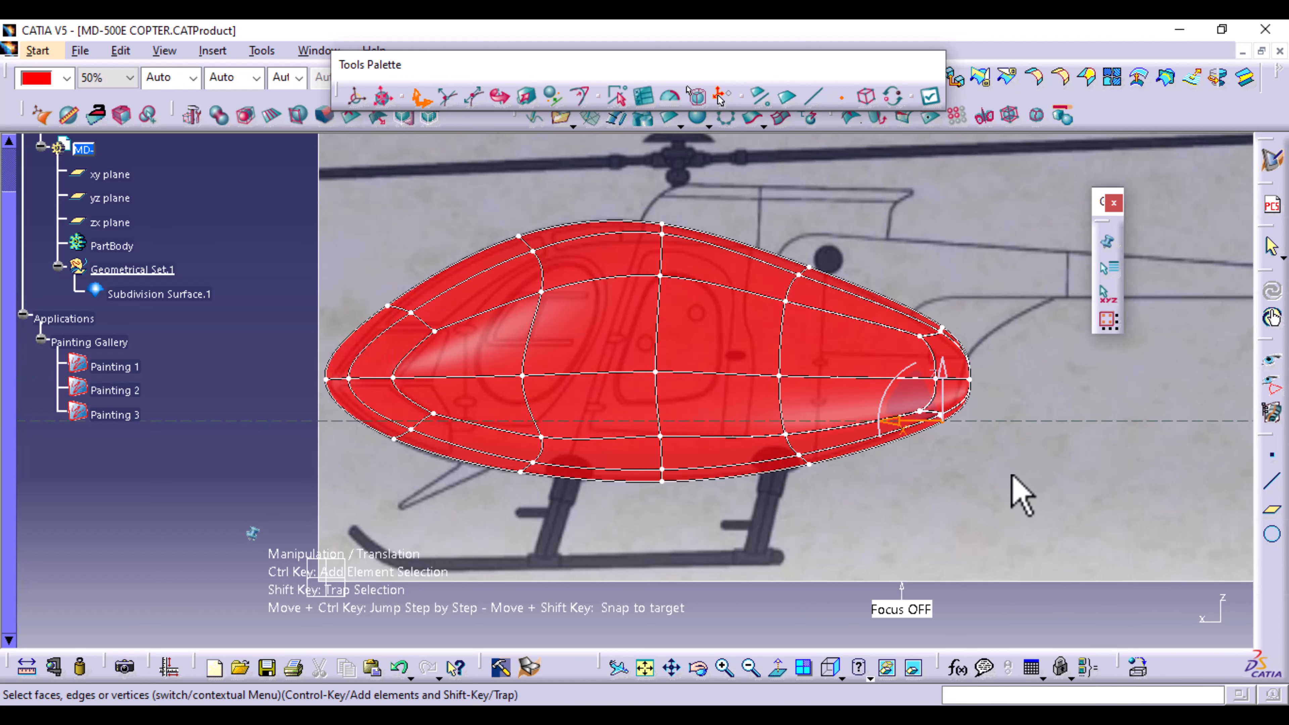
{"action": "left_click", "coordinate": [930, 97]}
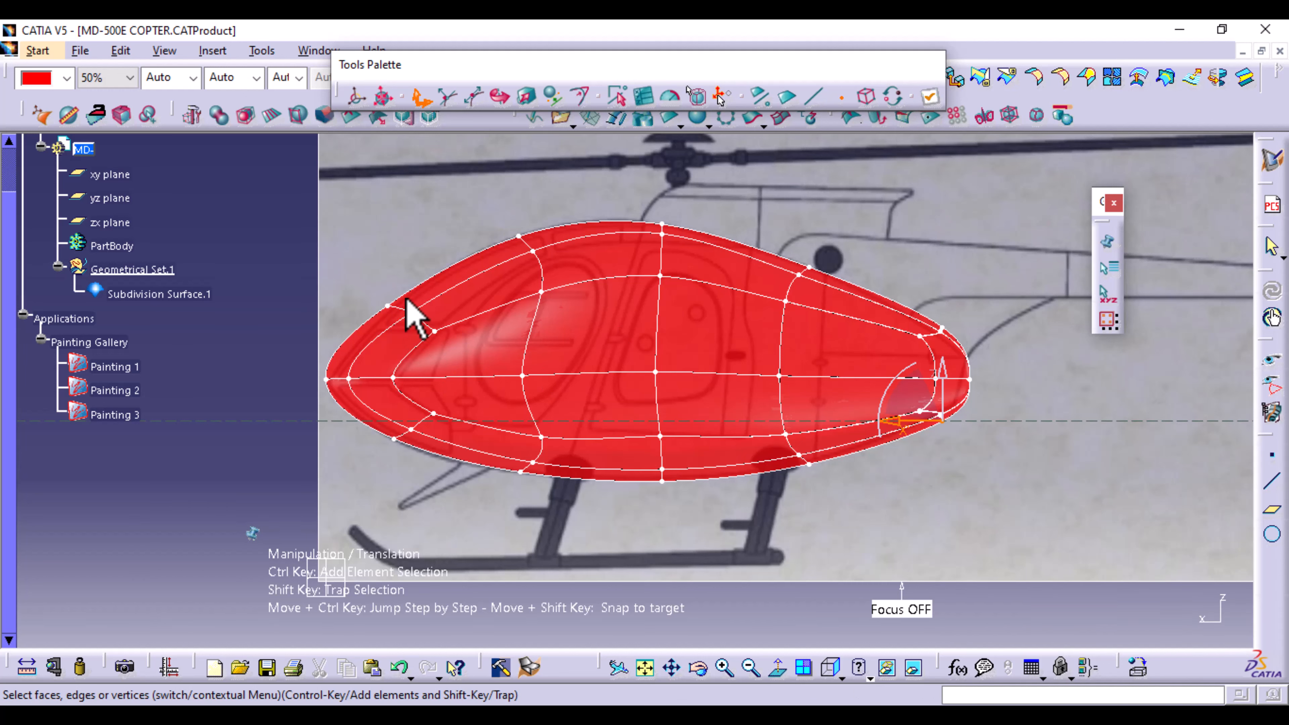
Try to reposition the nose section's upper vertices along the side blueprint with Translation.
{"action": "middle_click_drag", "start_coordinate": [401, 380], "coordinate": [376, 277]}
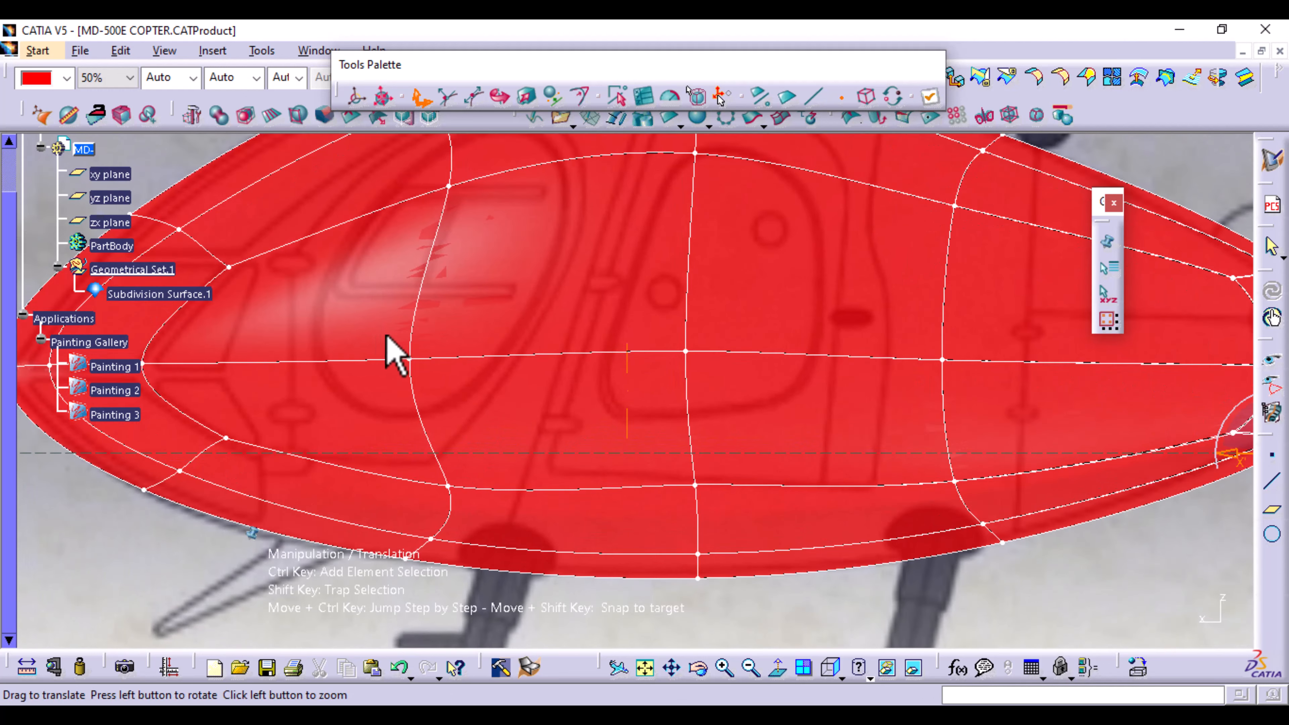
{"action": "middle_click_drag", "start_coordinate": [388, 336], "coordinate": [667, 417]}
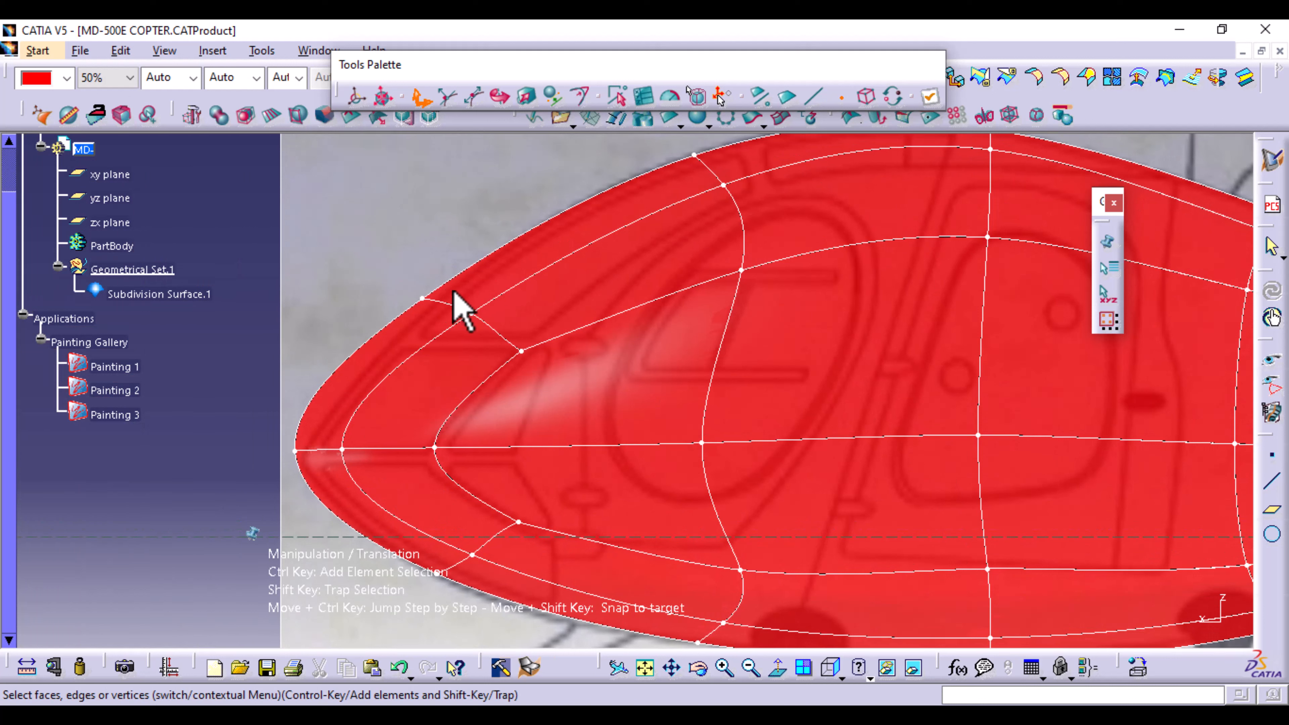
{"action": "left_click", "coordinate": [472, 315]}
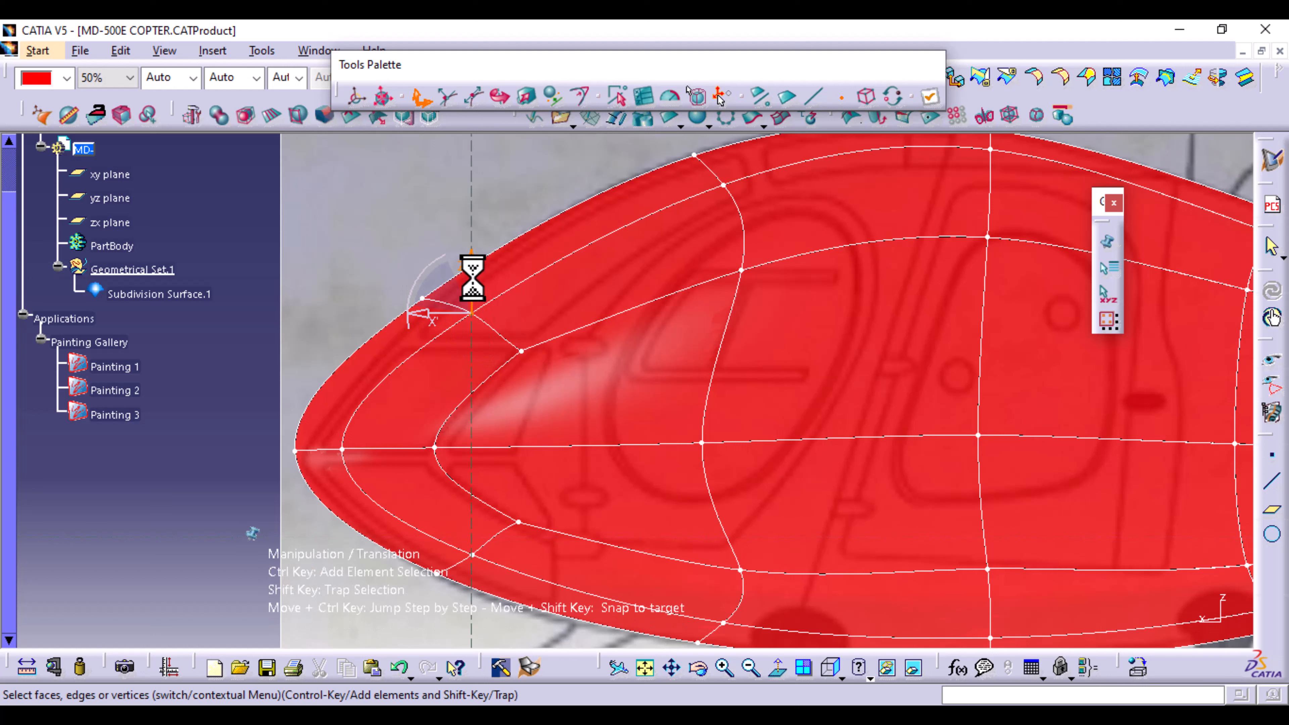
{"action": "left_click_drag", "start_coordinate": [476, 275], "coordinate": [465, 305]}
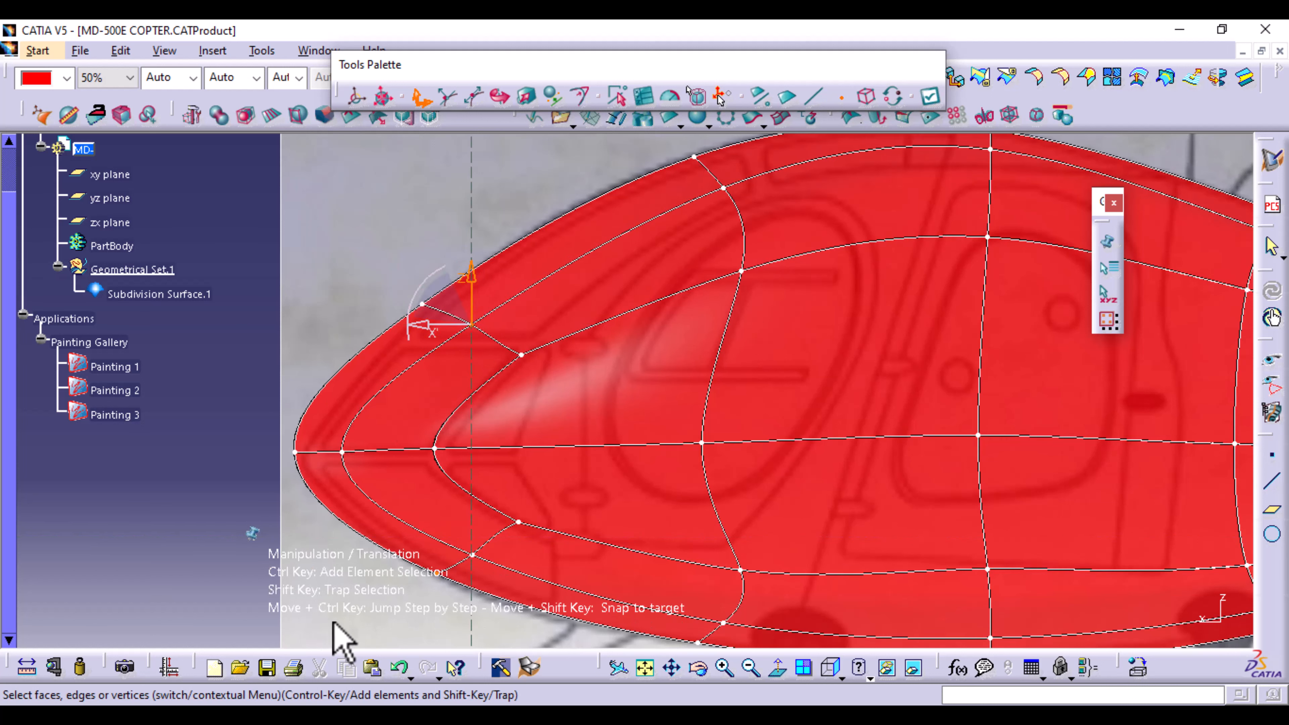
{"action": "left_click", "coordinate": [399, 666]}
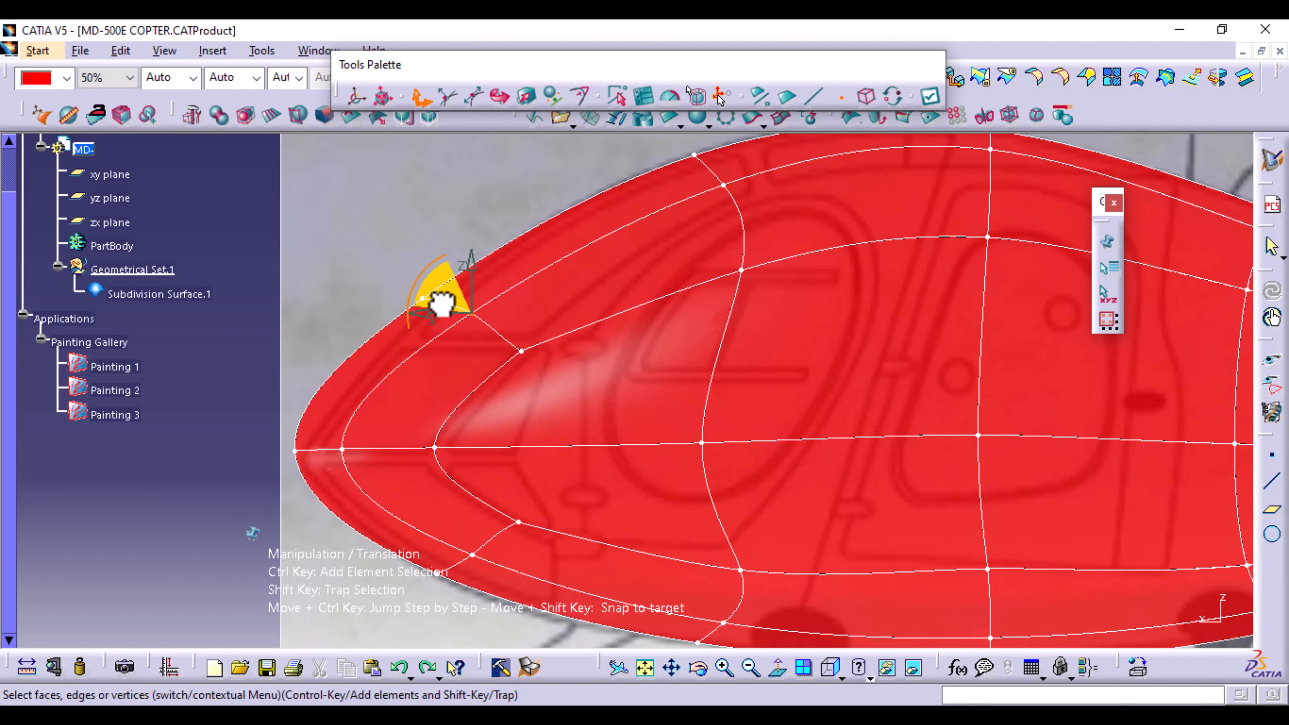
{"action": "left_click_drag", "start_coordinate": [442, 304], "coordinate": [411, 305]}
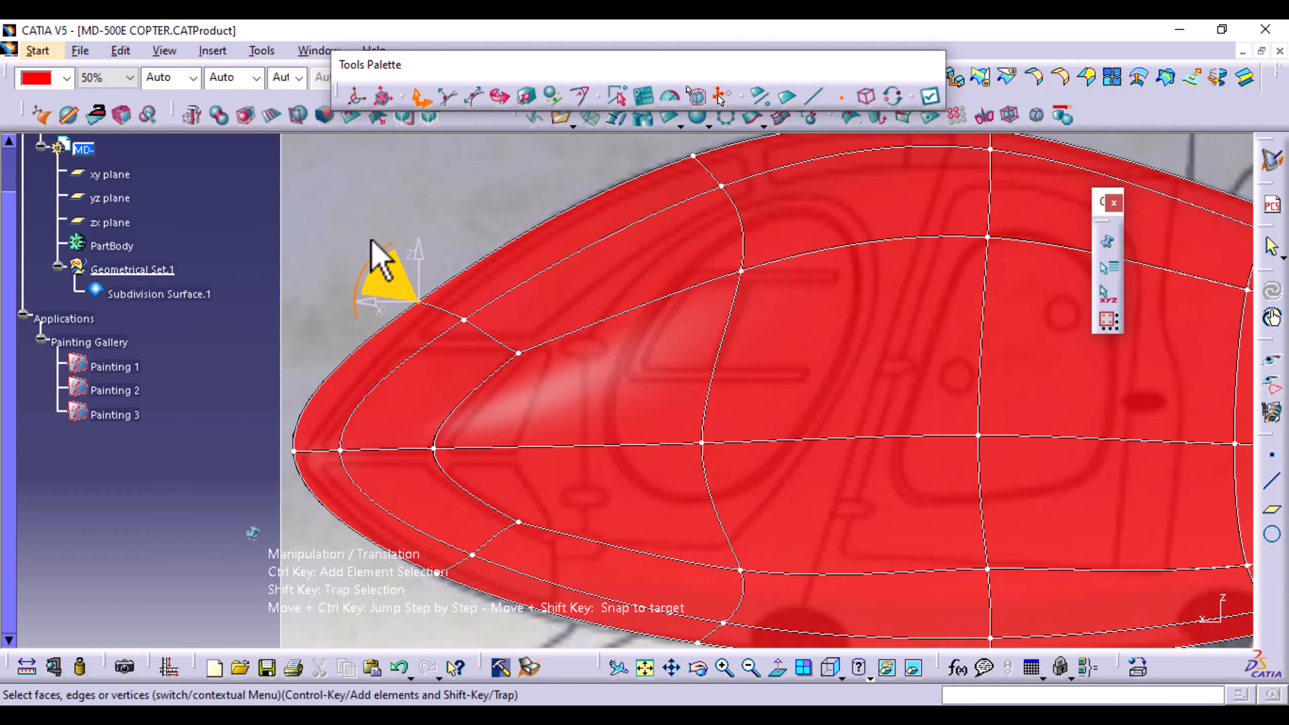
Compare the nose shape with the blueprints in the front view and the top view.
{"action": "middle_click_drag", "start_coordinate": [379, 259], "coordinate": [656, 512]}
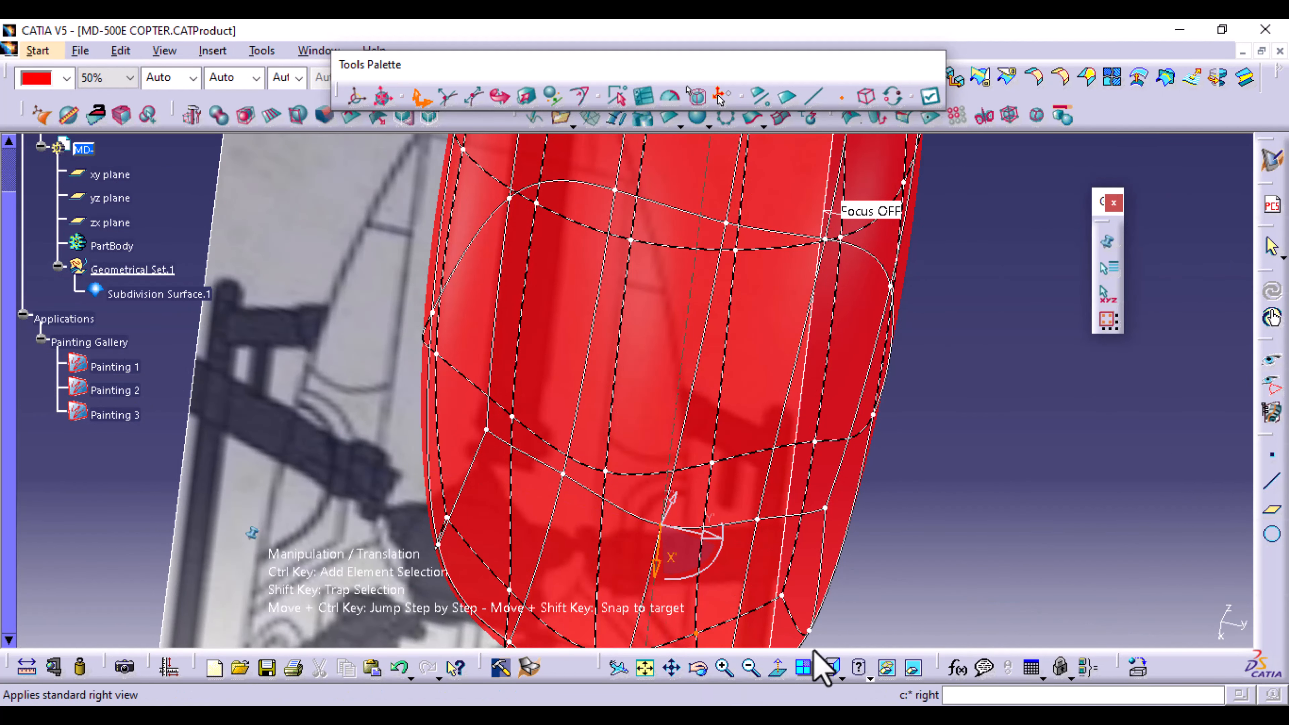
{"action": "key", "text": "space"}
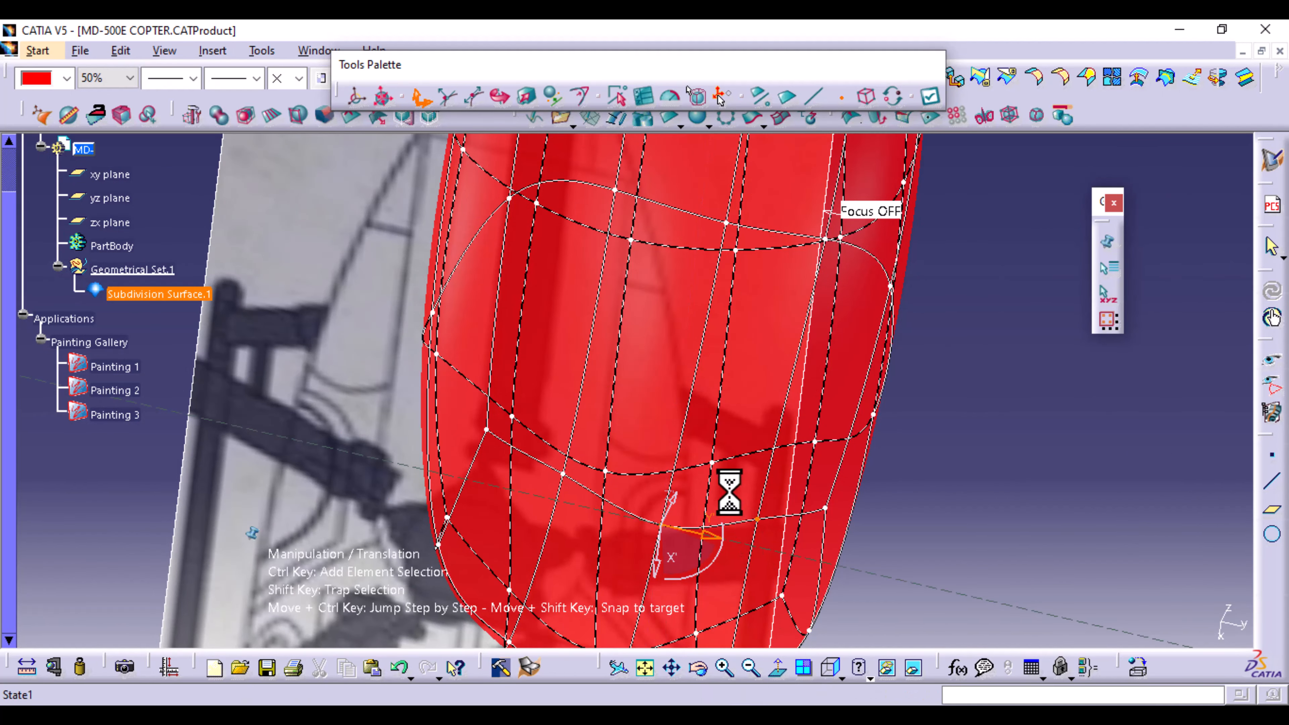
{"action": "left_click", "coordinate": [638, 583]}
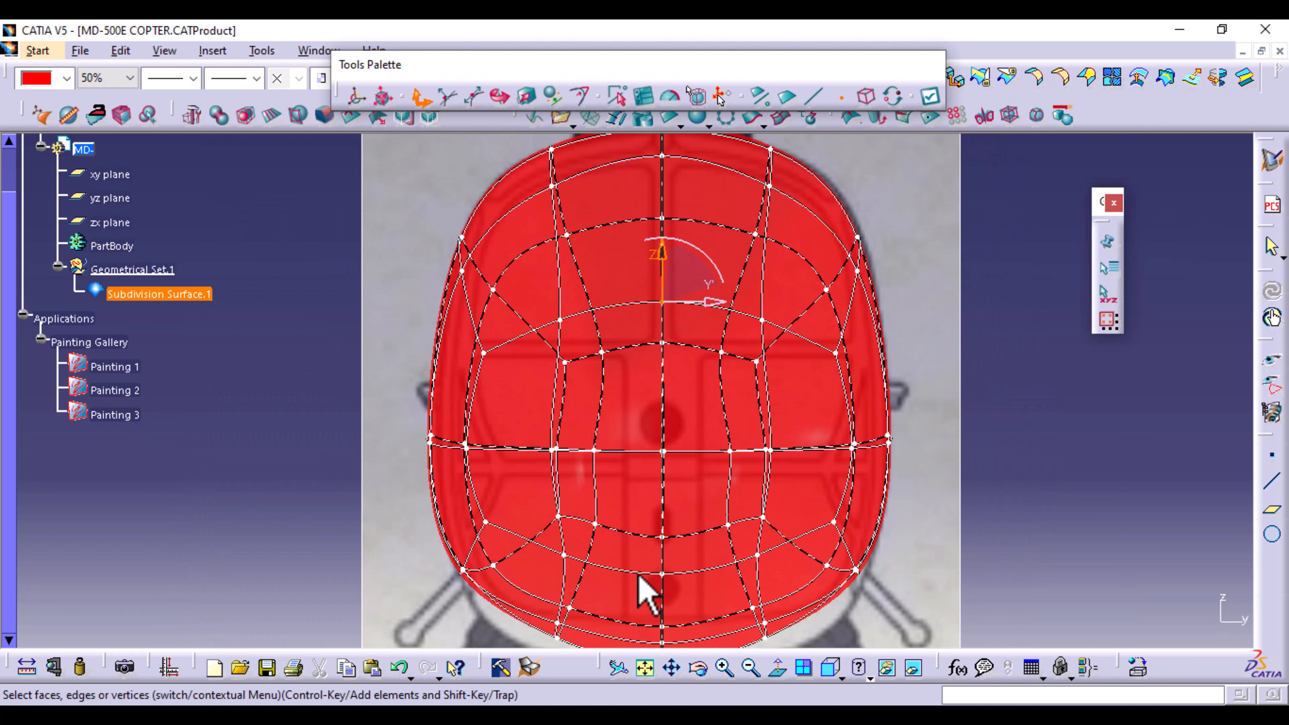
{"action": "key", "text": "space"}
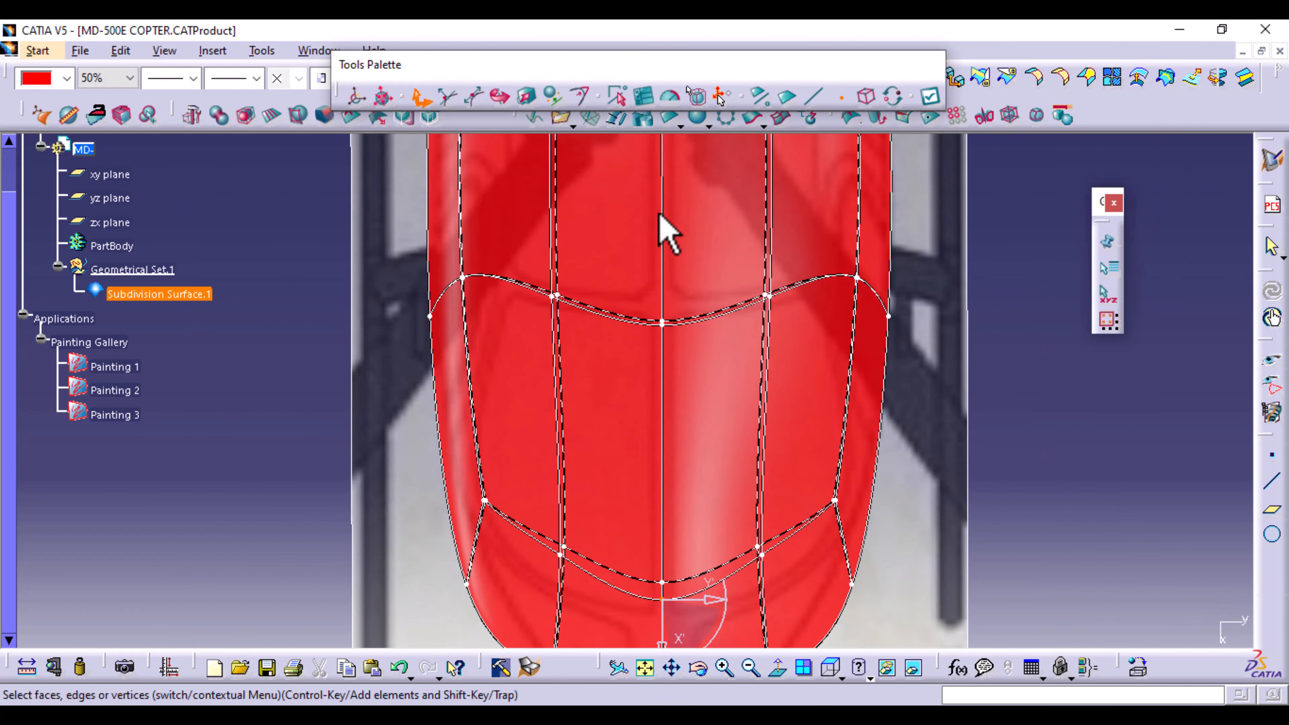
{"action": "middle_click_drag", "start_coordinate": [868, 444], "coordinate": [868, 406]}
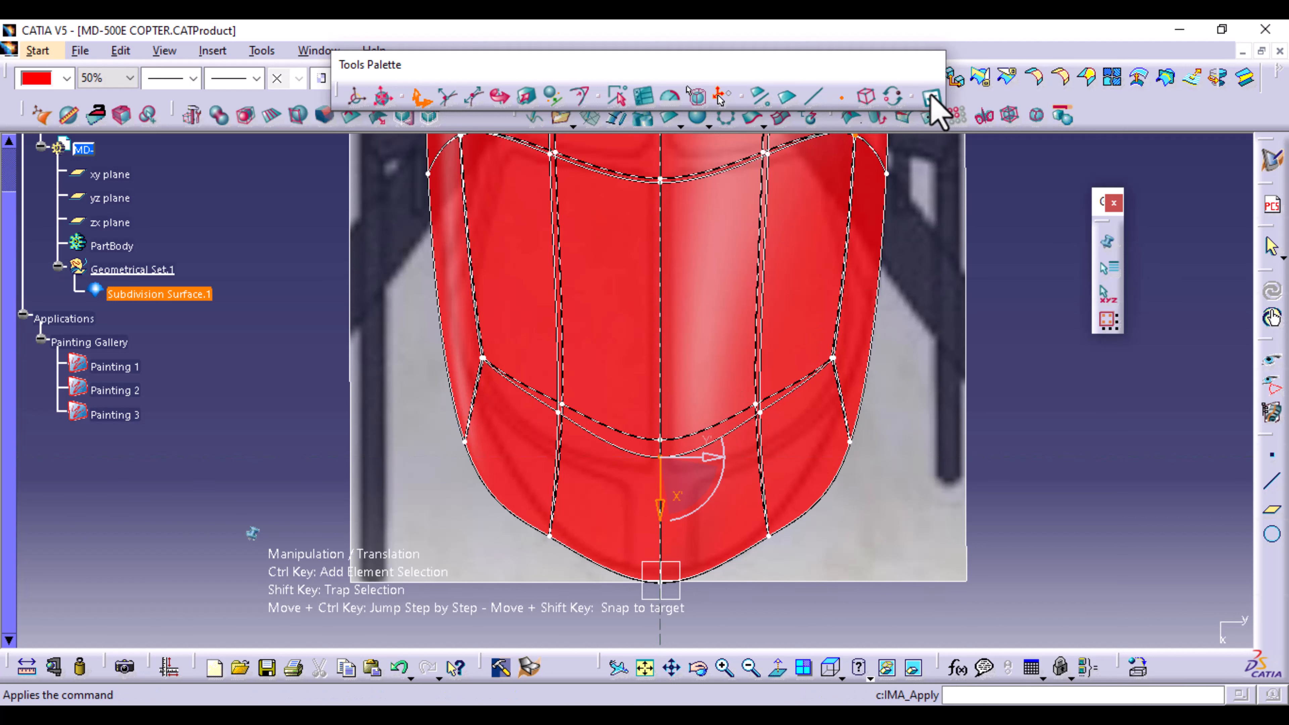
Undo the last manipulations of the nose vertices.
{"action": "left_click", "coordinate": [660, 541]}
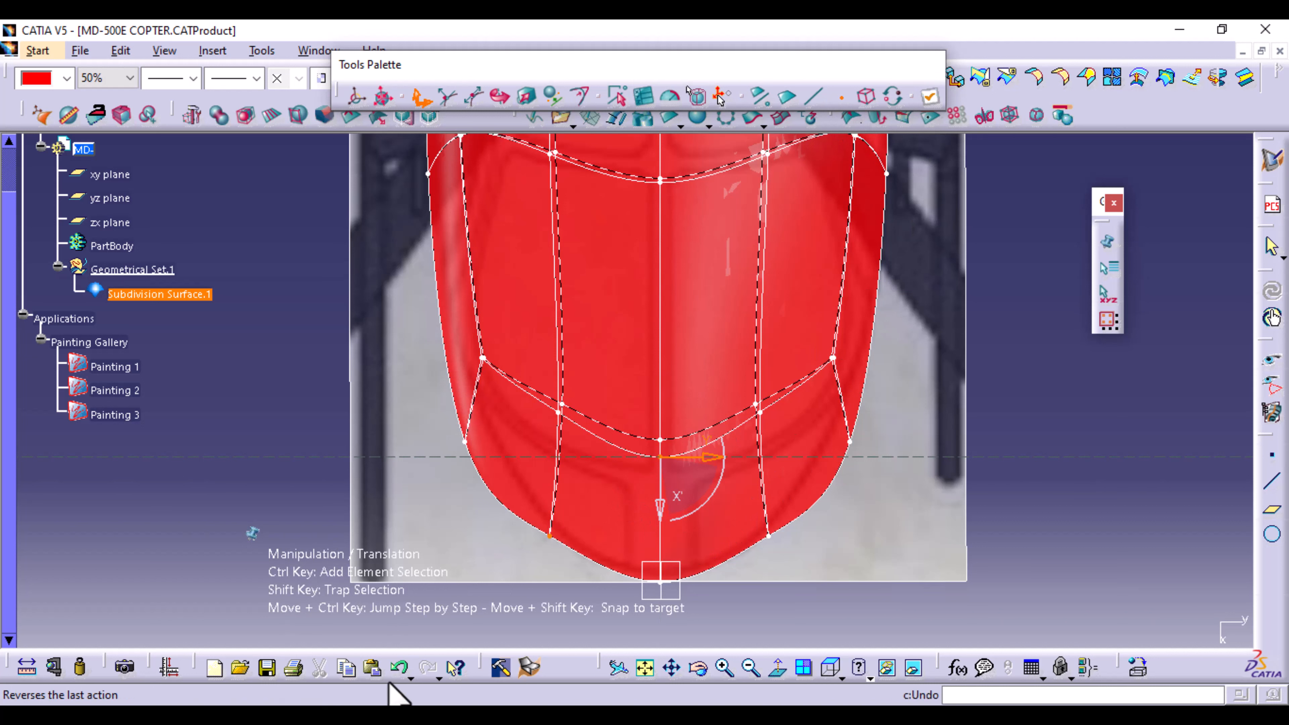
{"action": "left_click", "coordinate": [394, 671]}
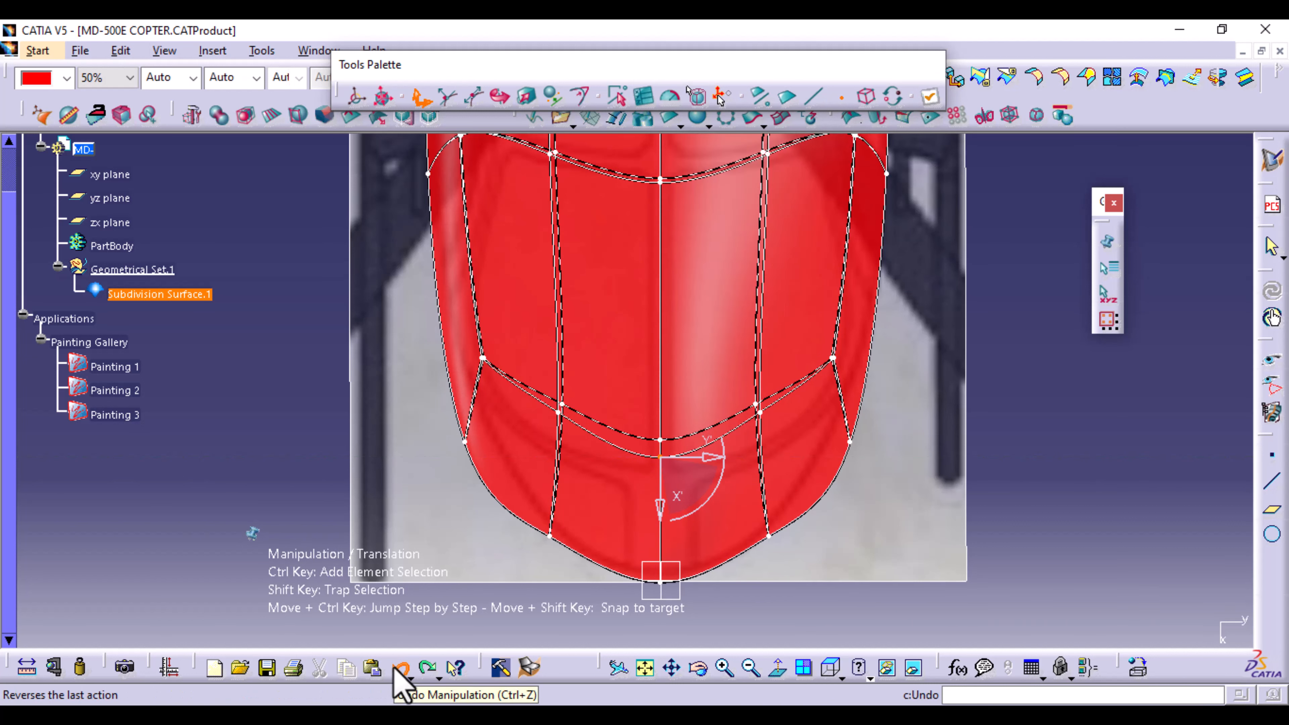
{"action": "left_click", "coordinate": [395, 671]}
{"action": "left_click", "coordinate": [395, 671]}
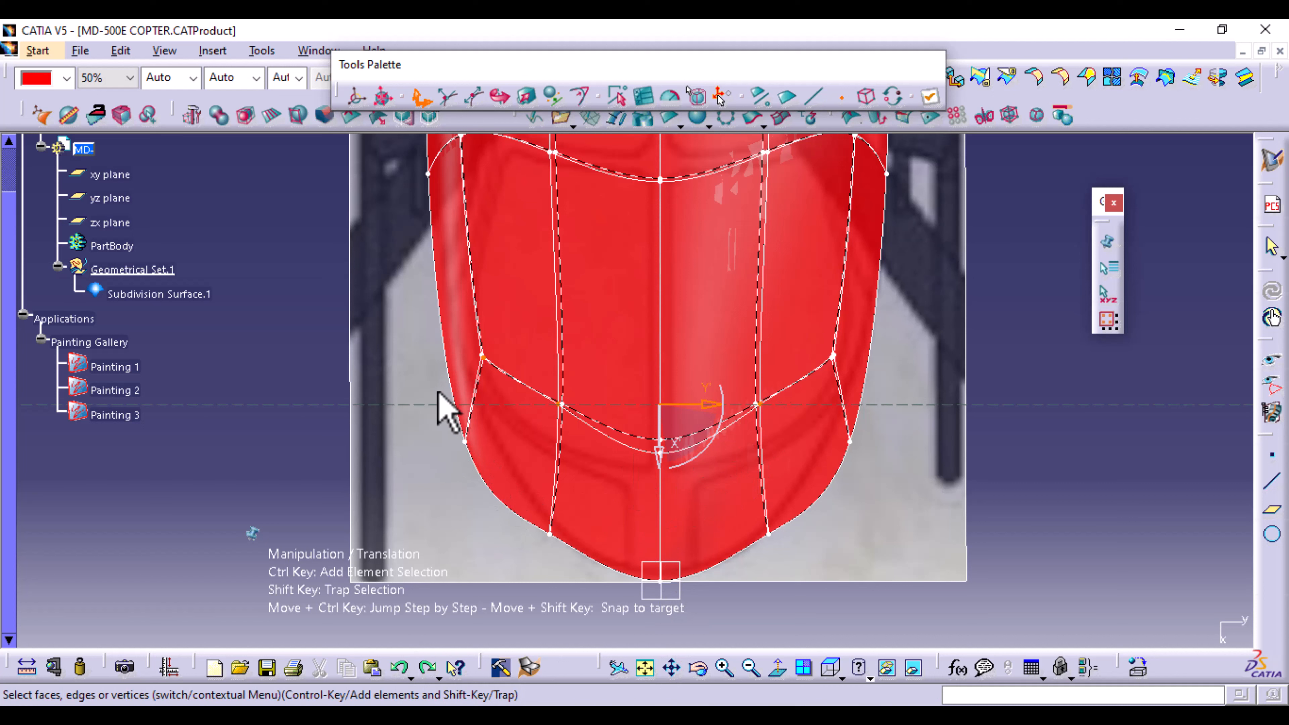
Move the nose's two outer side vertices rearward and inward to the top blueprint, the second by about 204 mm in X and 80 mm in Y.
{"action": "left_click", "coordinate": [465, 441]}
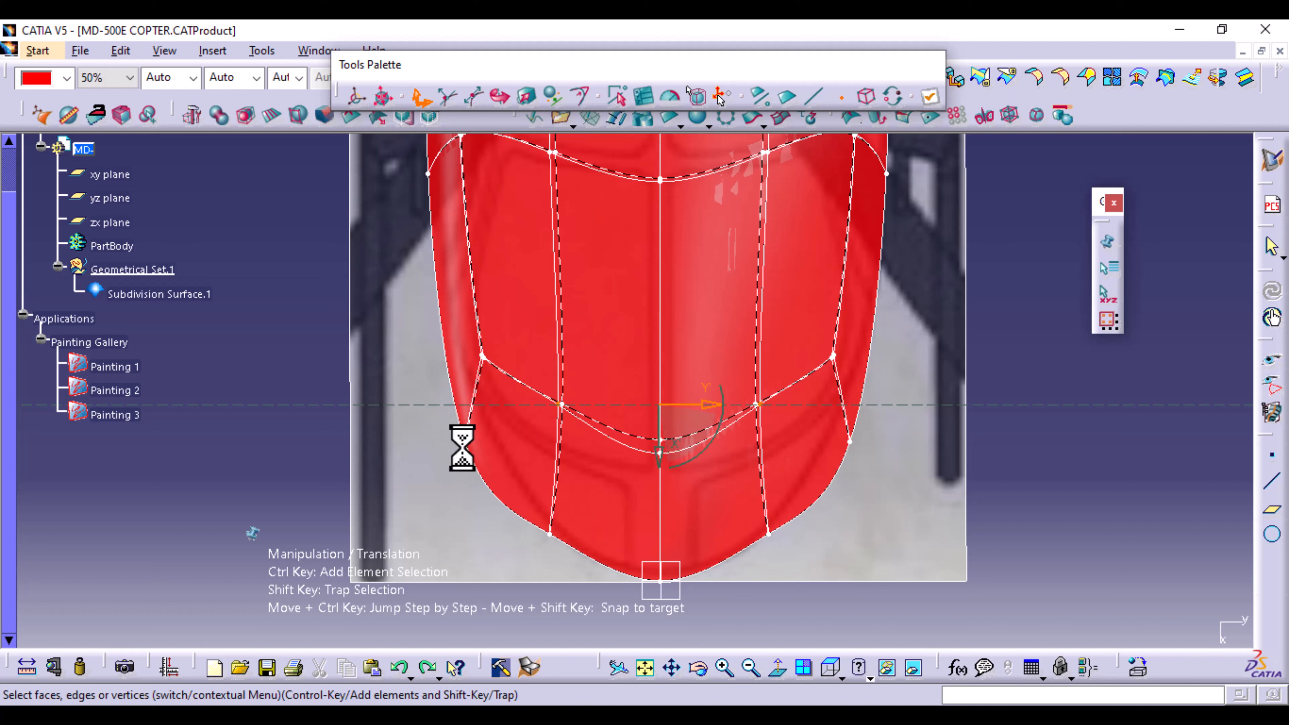
{"action": "left_click_drag", "start_coordinate": [489, 476], "coordinate": [506, 410]}
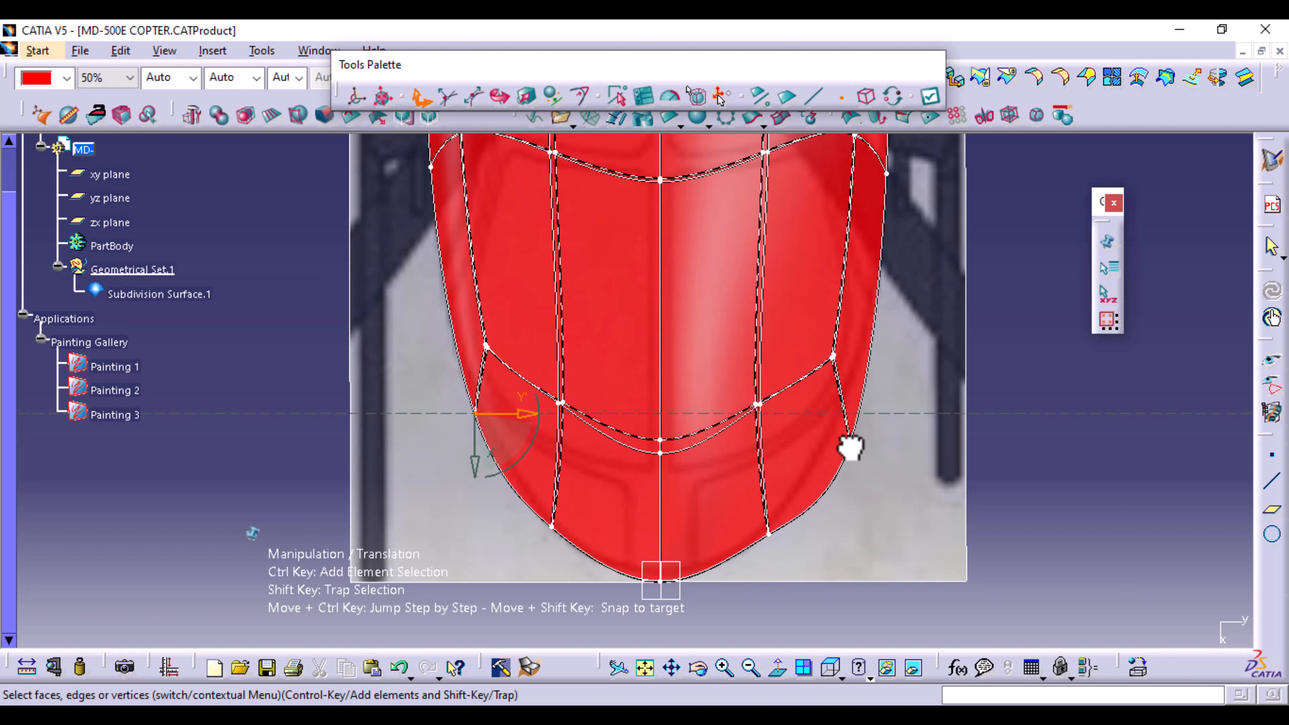
{"action": "left_click_drag", "start_coordinate": [866, 464], "coordinate": [852, 410]}
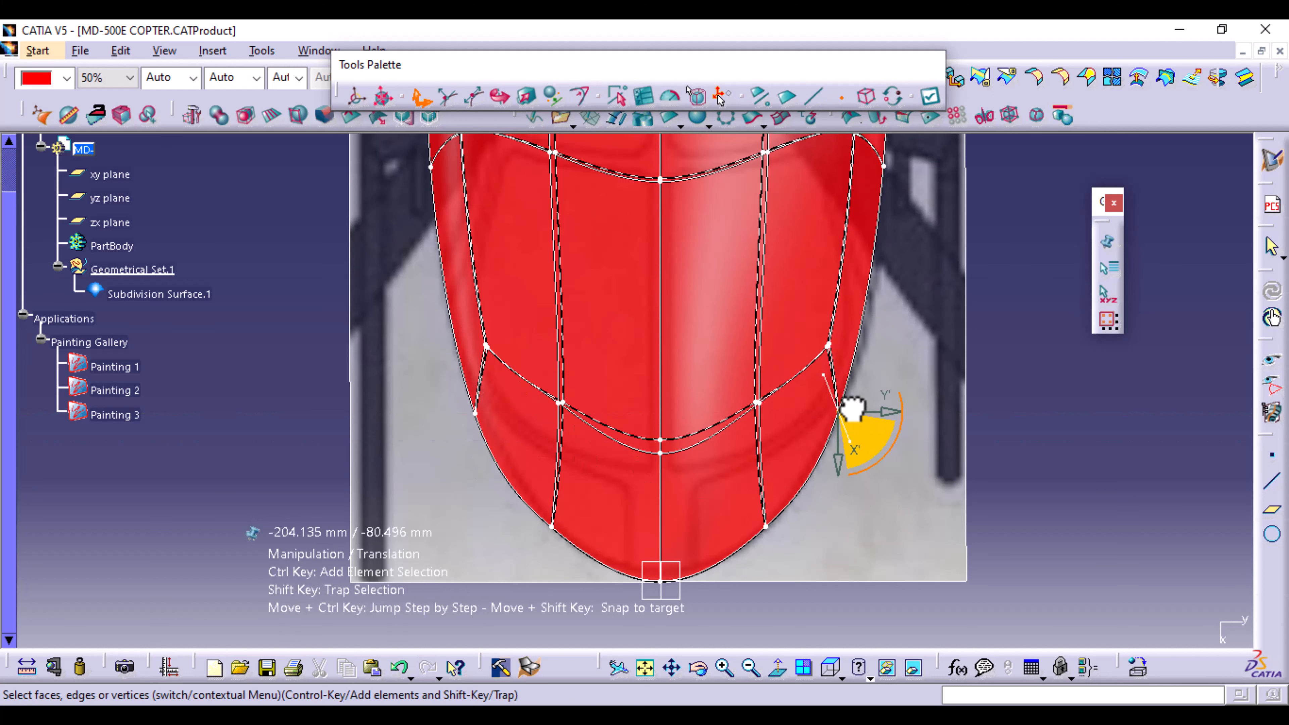
{"action": "left_click_drag", "start_coordinate": [852, 409], "coordinate": [853, 410]}
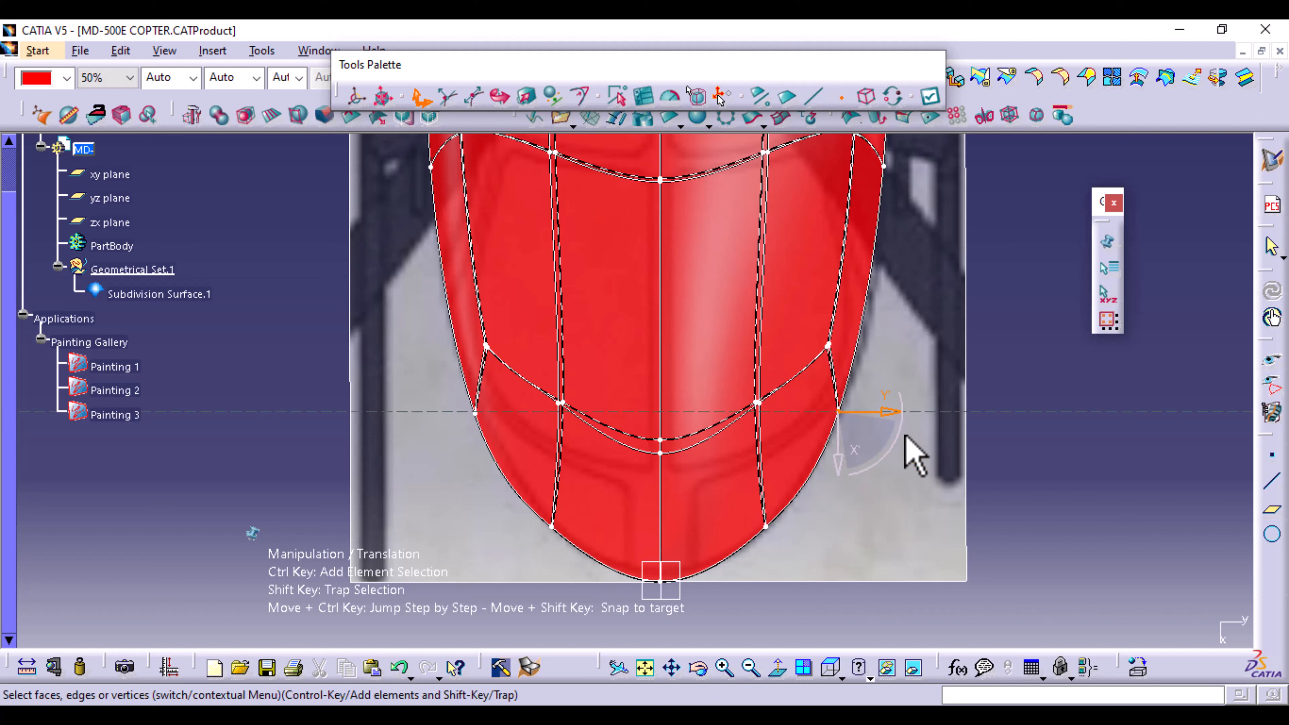
Shift the two outline vertices beside the nose tip slightly with Translation to follow the top blueprint.
{"action": "left_click", "coordinate": [765, 526]}
{"action": "left_click_drag", "start_coordinate": [789, 572], "coordinate": [789, 572]}
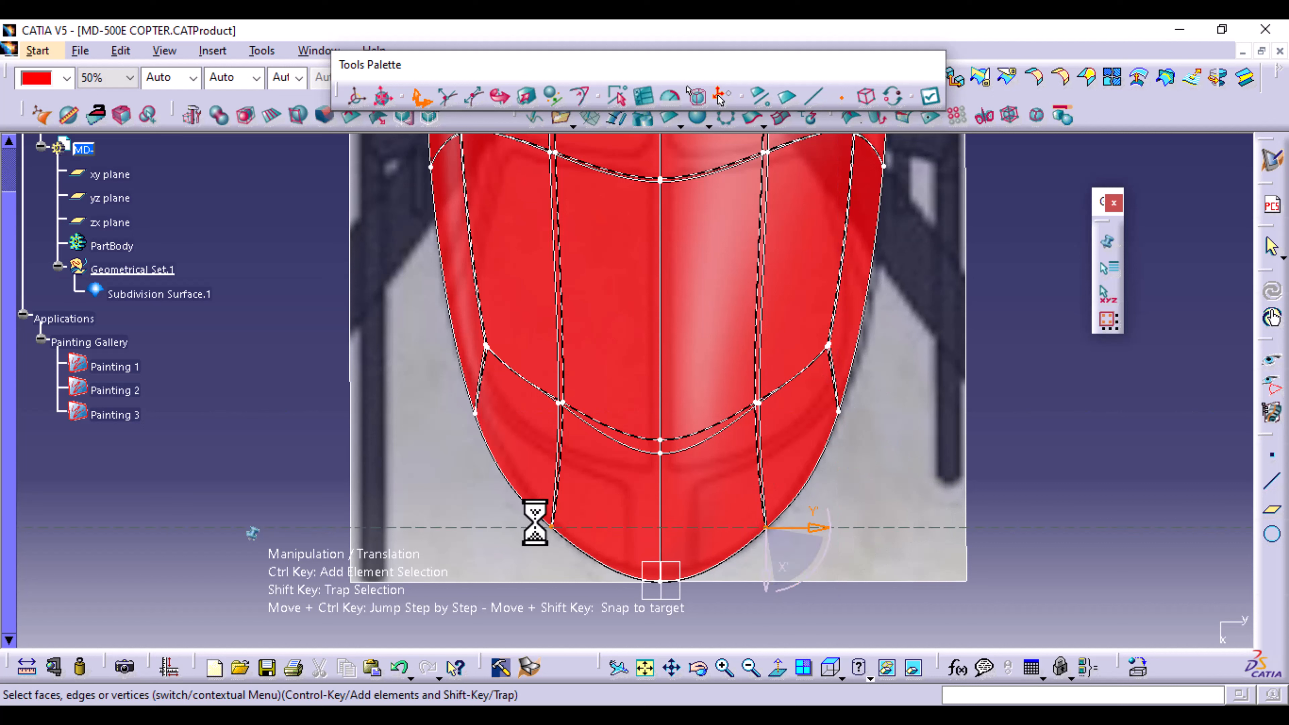
{"action": "left_click", "coordinate": [558, 528]}
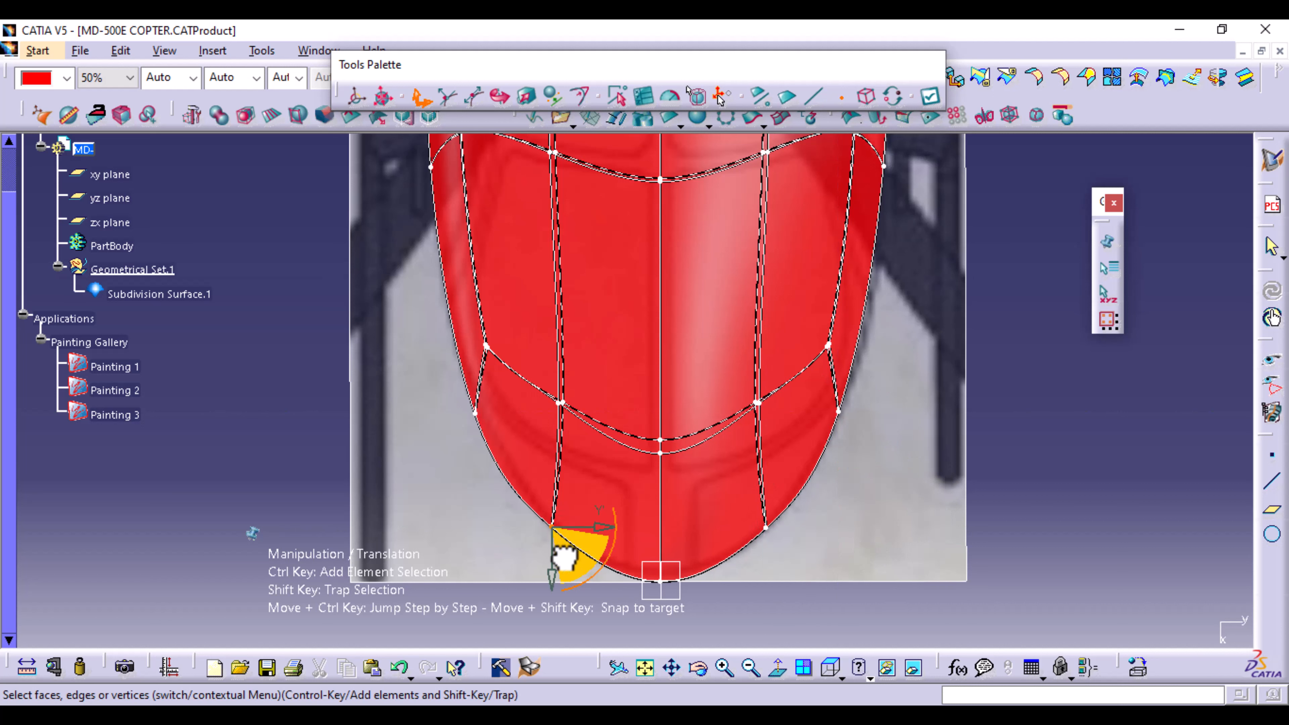
{"action": "left_click_drag", "start_coordinate": [567, 553], "coordinate": [557, 529]}
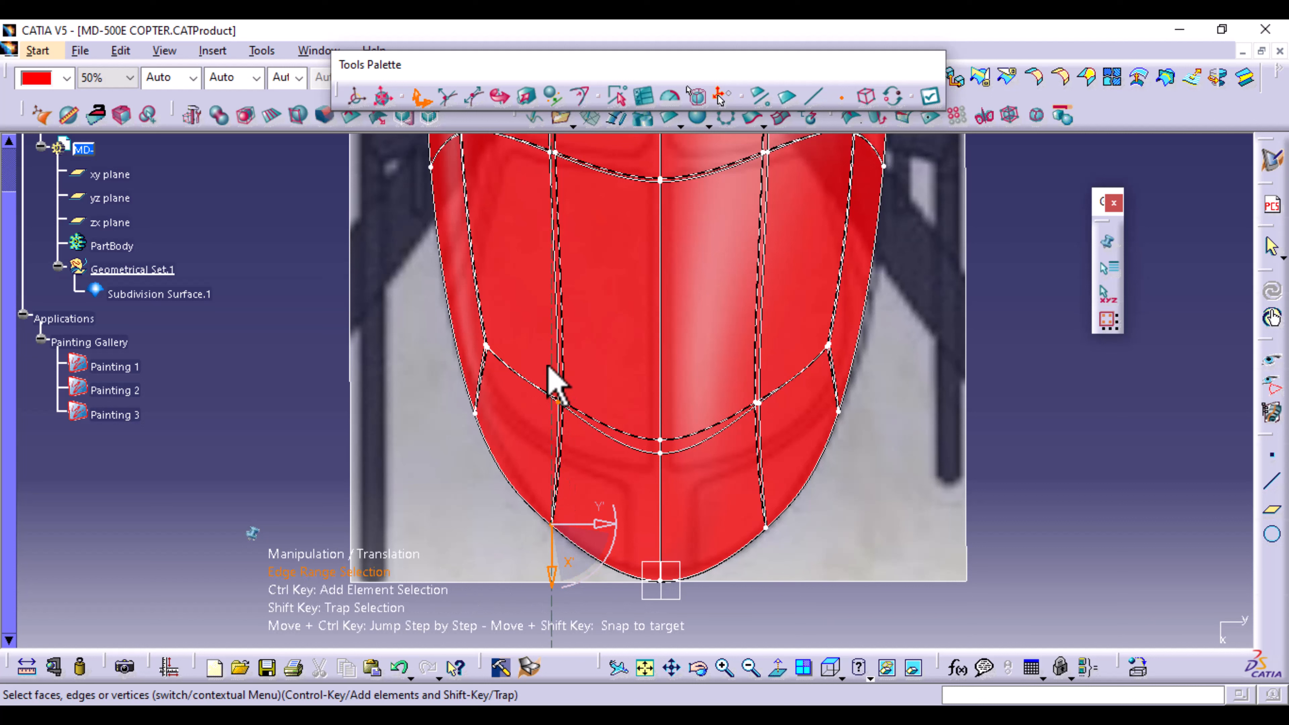
Move the inner vertex pairs of the first cross row behind the nose tip slightly forward along X.
{"action": "left_click_drag", "start_coordinate": [548, 373], "coordinate": [581, 443], "text": "shift"}
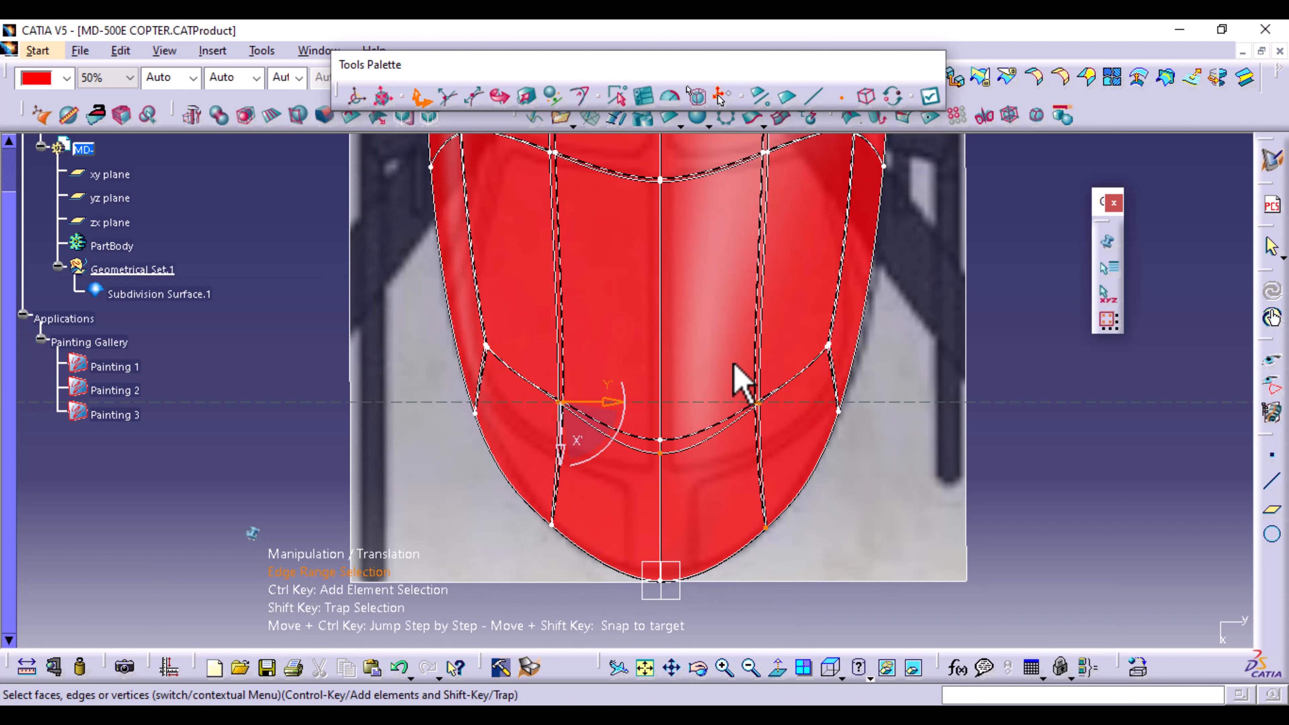
{"action": "mouse_move", "coordinate": [733, 364]}
{"action": "left_mouse_down", "text": "ctrl+shift"}
{"action": "mouse_move", "coordinate": [779, 450]}
{"action": "mouse_move", "coordinate": [768, 448]}
{"action": "left_mouse_up", "text": "ctrl+shift"}
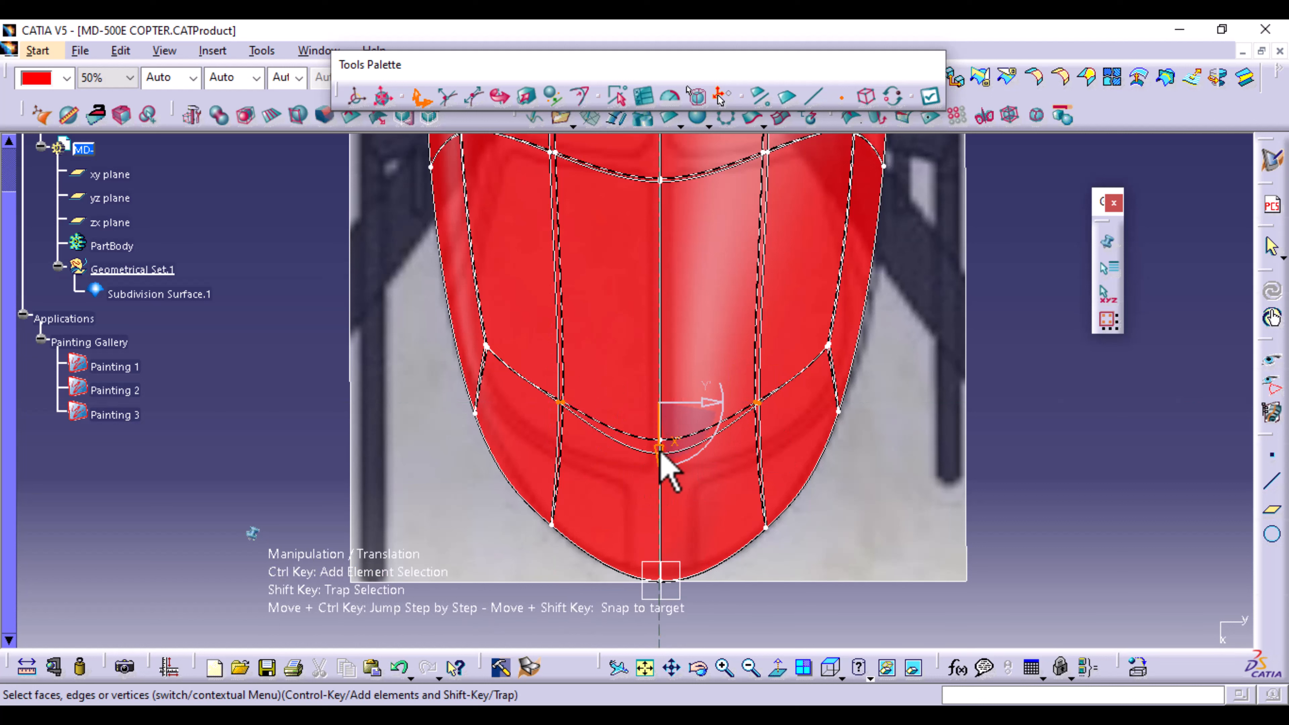
{"action": "left_click_drag", "start_coordinate": [659, 448], "coordinate": [657, 460]}
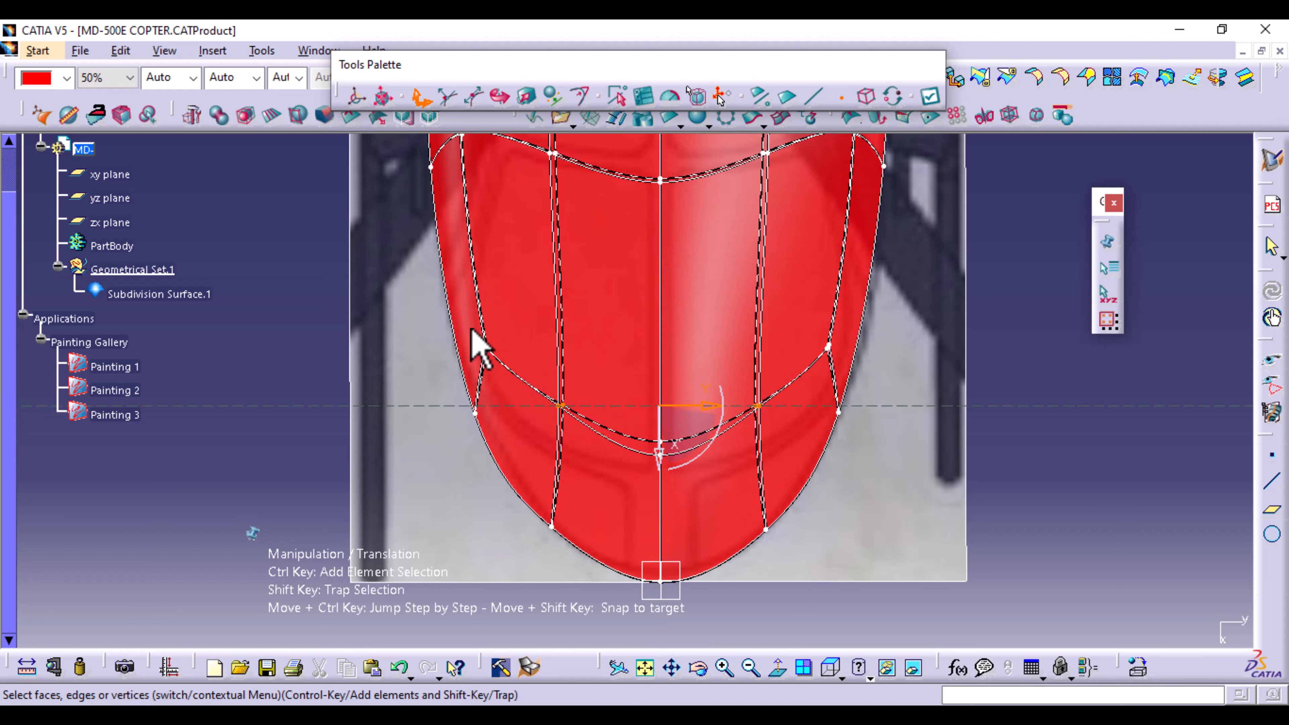
Move the outer vertices of the first cross row slightly rearward and spread them to about 1153 mm in Y with Affinity.
{"action": "left_click_drag", "start_coordinate": [471, 329], "coordinate": [514, 368], "text": "shift"}
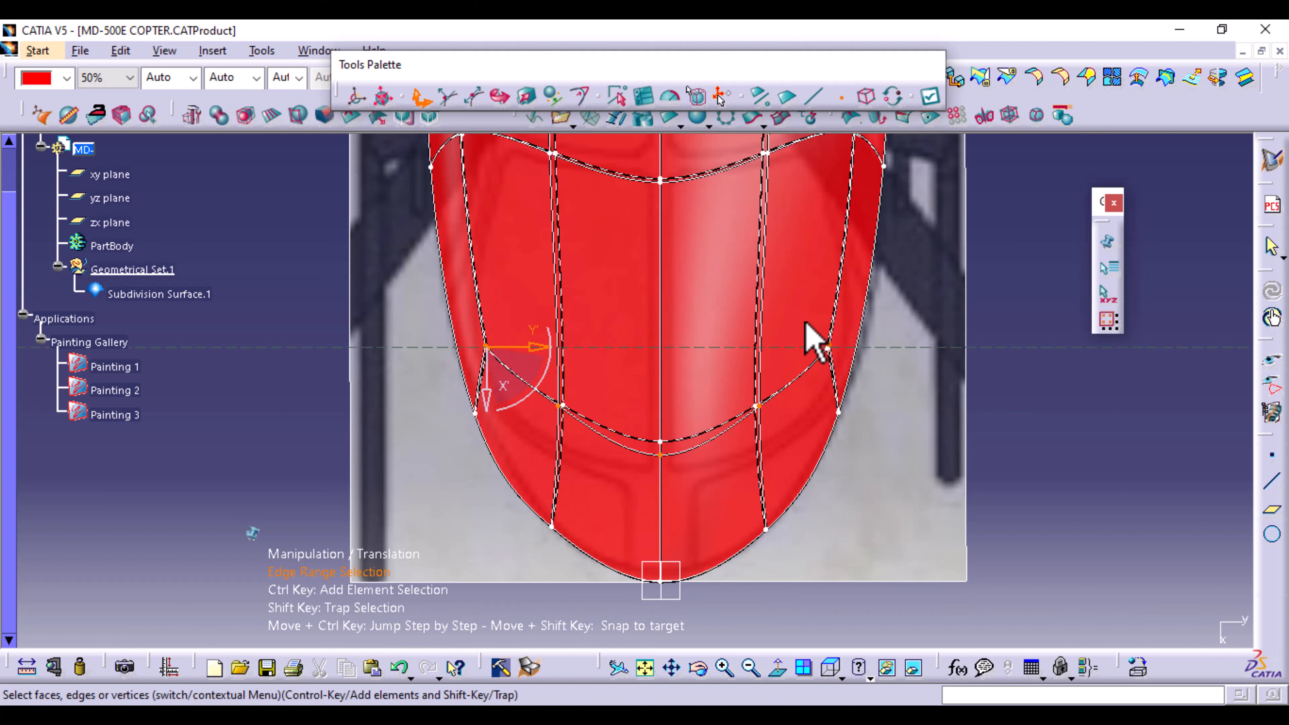
{"action": "left_click_drag", "start_coordinate": [805, 324], "coordinate": [844, 376], "text": "shift"}
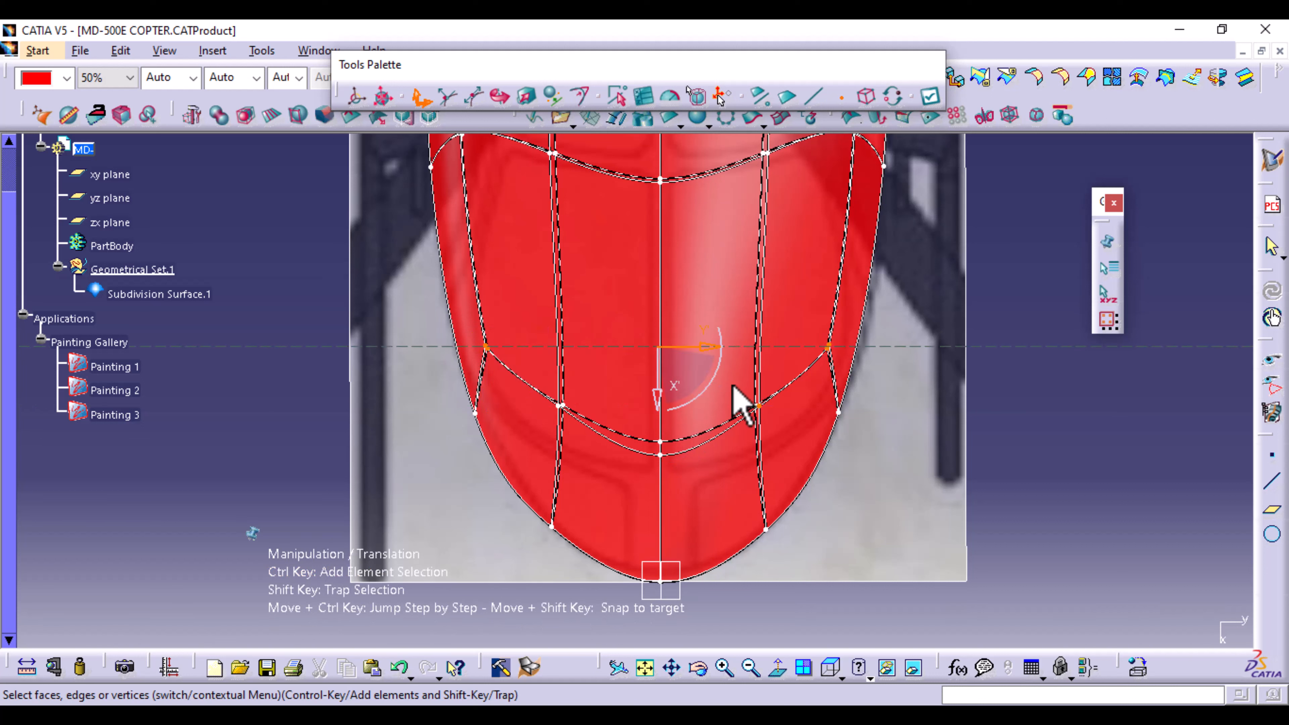
{"action": "left_click_drag", "start_coordinate": [661, 411], "coordinate": [688, 389]}
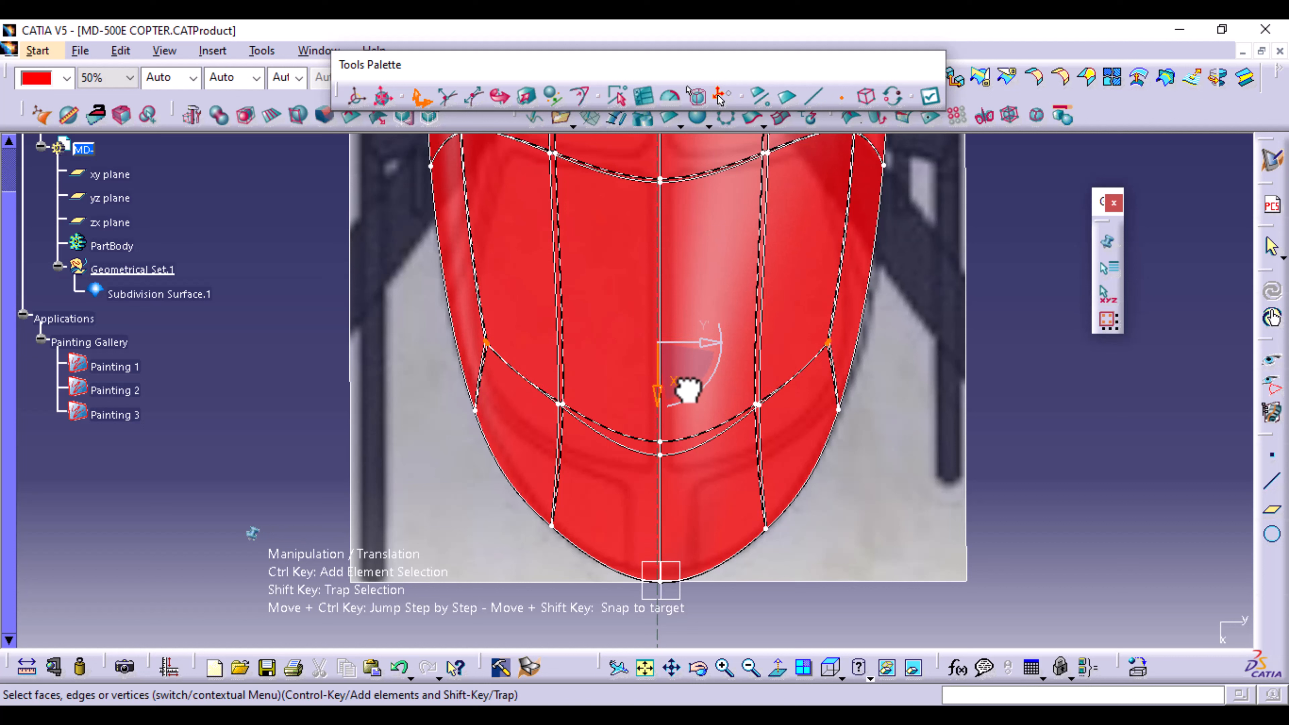
{"action": "left_click", "coordinate": [527, 96]}
{"action": "mouse_move", "coordinate": [708, 350]}
{"action": "left_mouse_down"}
{"action": "mouse_move", "coordinate": [705, 388]}
{"action": "mouse_move", "coordinate": [710, 354]}
{"action": "mouse_move", "coordinate": [723, 361]}
{"action": "left_mouse_up"}
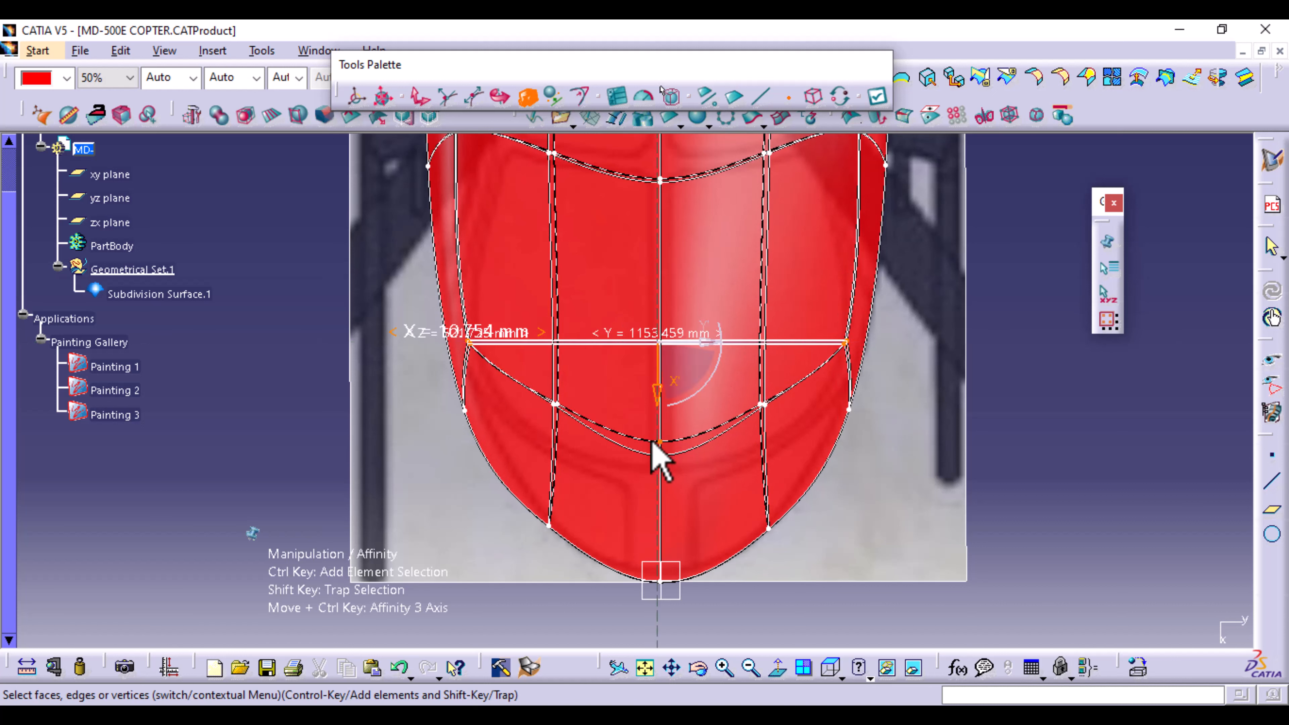
Move the centreline vertices of the first cross row rearward along X to smooth the row's curve.
{"action": "left_click", "coordinate": [658, 453]}
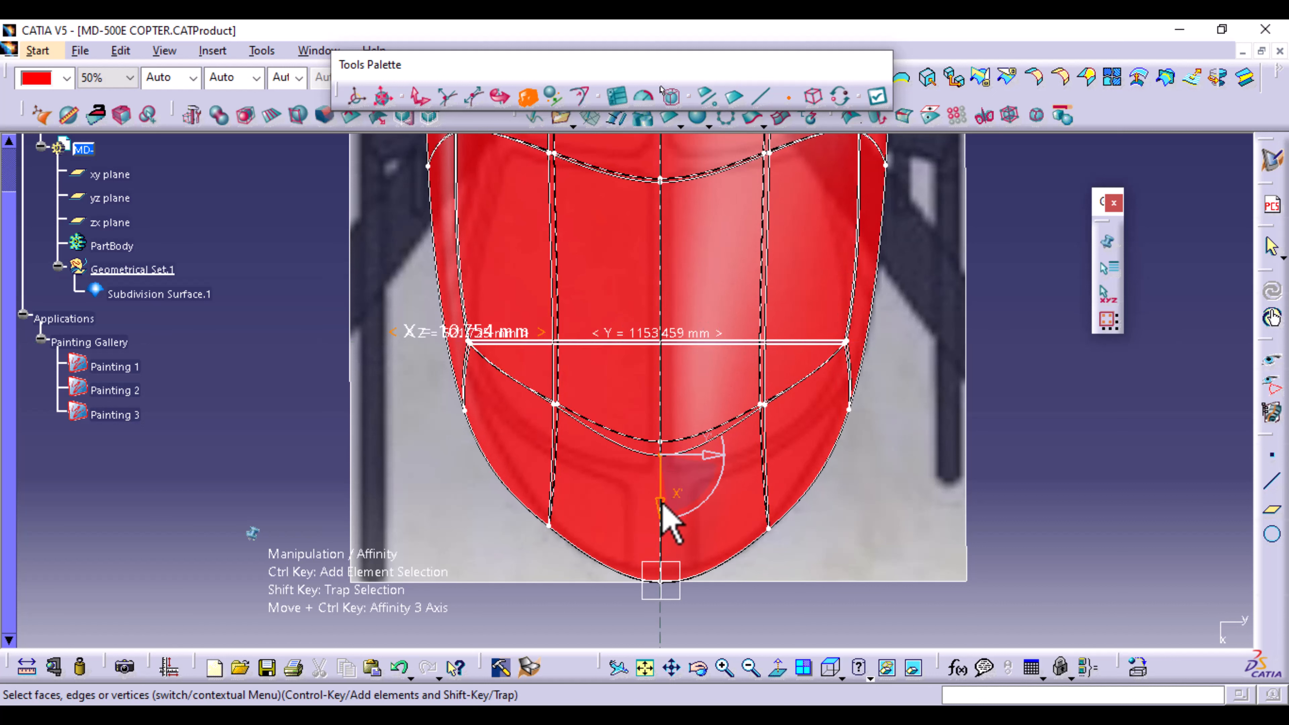
{"action": "left_click_drag", "start_coordinate": [660, 503], "coordinate": [662, 479]}
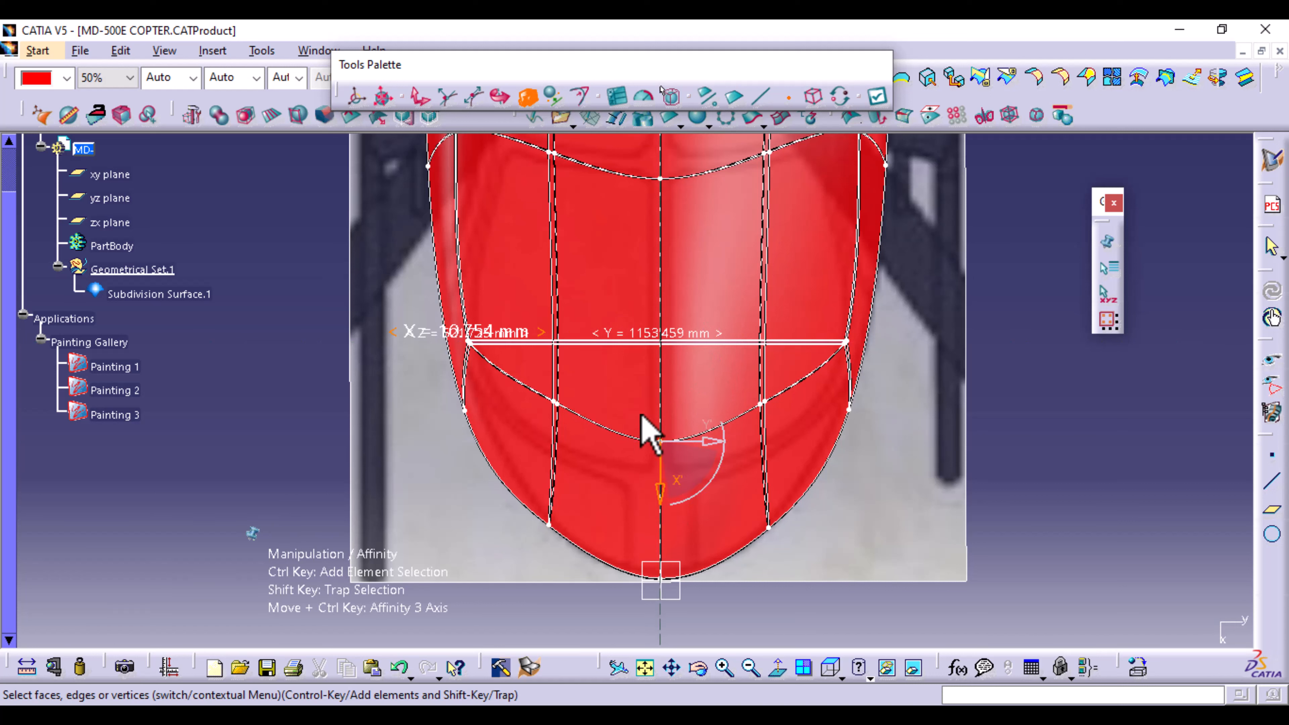
{"action": "mouse_move", "coordinate": [641, 415]}
{"action": "left_mouse_down", "text": "shift"}
{"action": "mouse_move", "coordinate": [670, 466]}
{"action": "mouse_move", "coordinate": [658, 489]}
{"action": "mouse_move", "coordinate": [659, 470]}
{"action": "left_mouse_up", "text": "shift"}
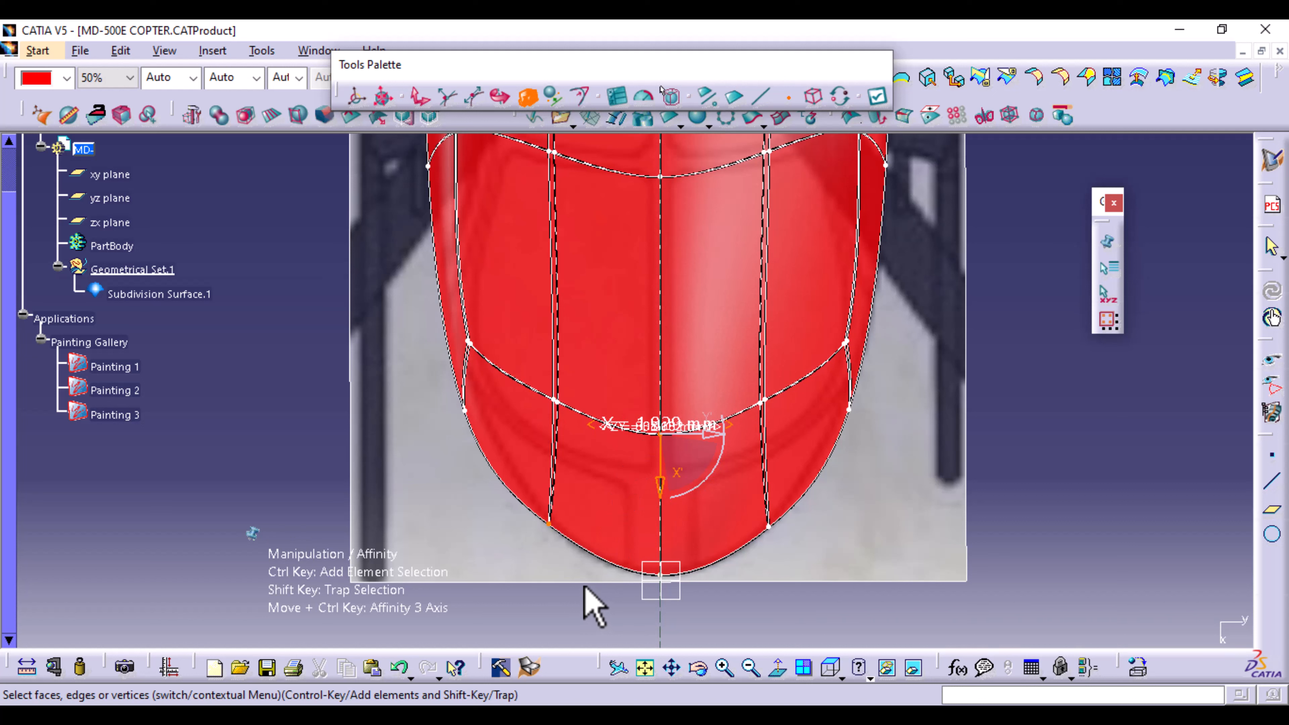
Translate the side vertices at both ends of the first cross row inward along Y to the top blueprint outline.
{"action": "left_click", "coordinate": [463, 409]}
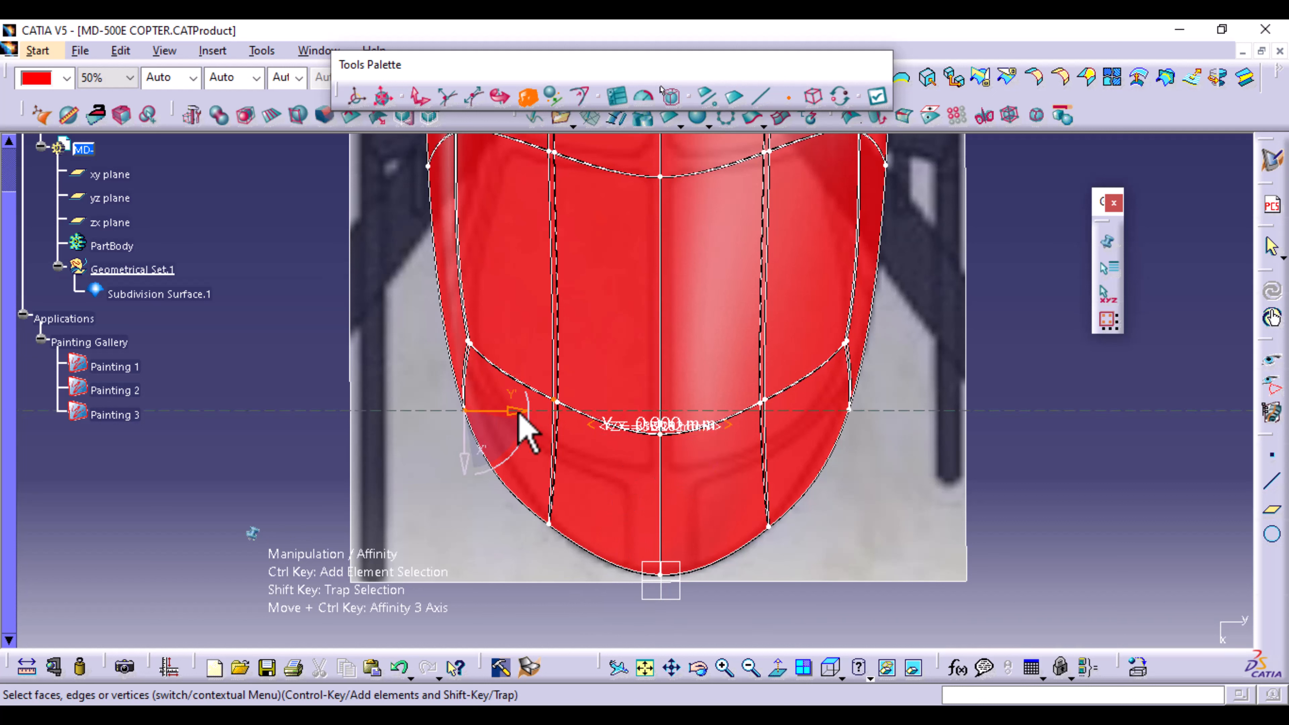
{"action": "left_click", "coordinate": [517, 412]}
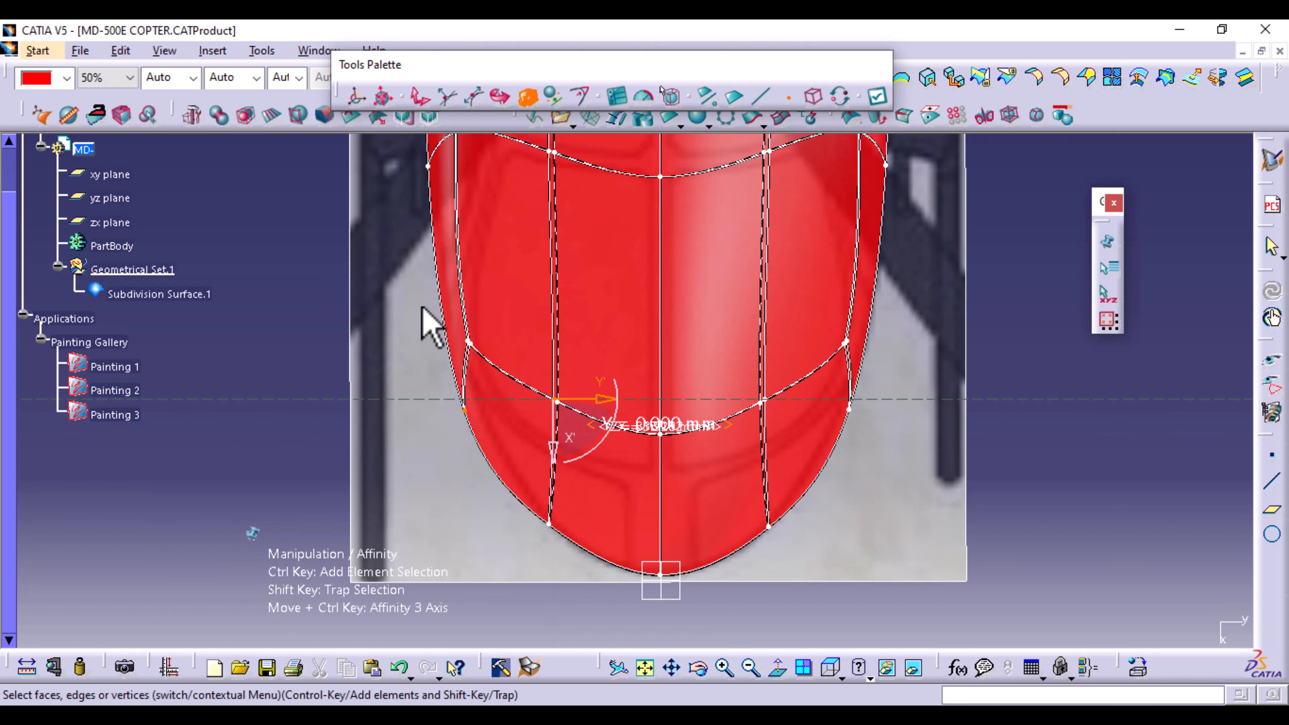
{"action": "left_click", "coordinate": [419, 96]}
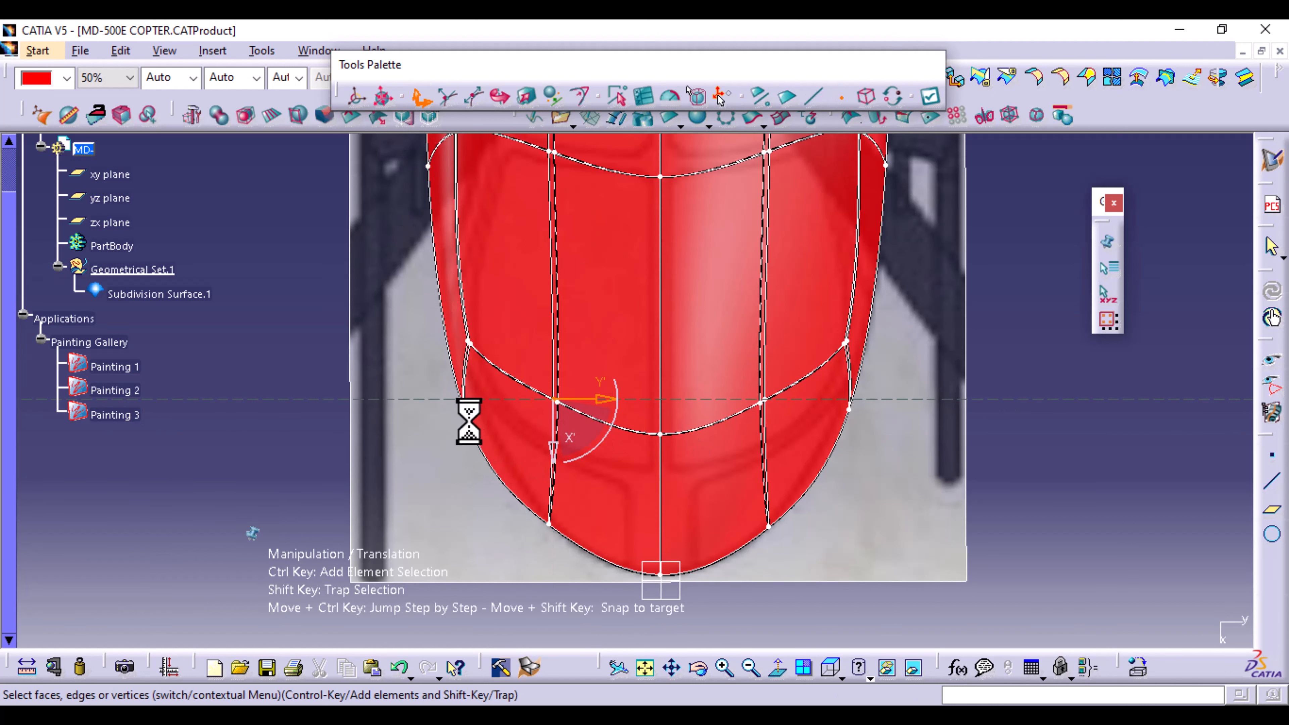
{"action": "left_click_drag", "start_coordinate": [517, 426], "coordinate": [531, 423]}
{"action": "left_click", "coordinate": [848, 410]}
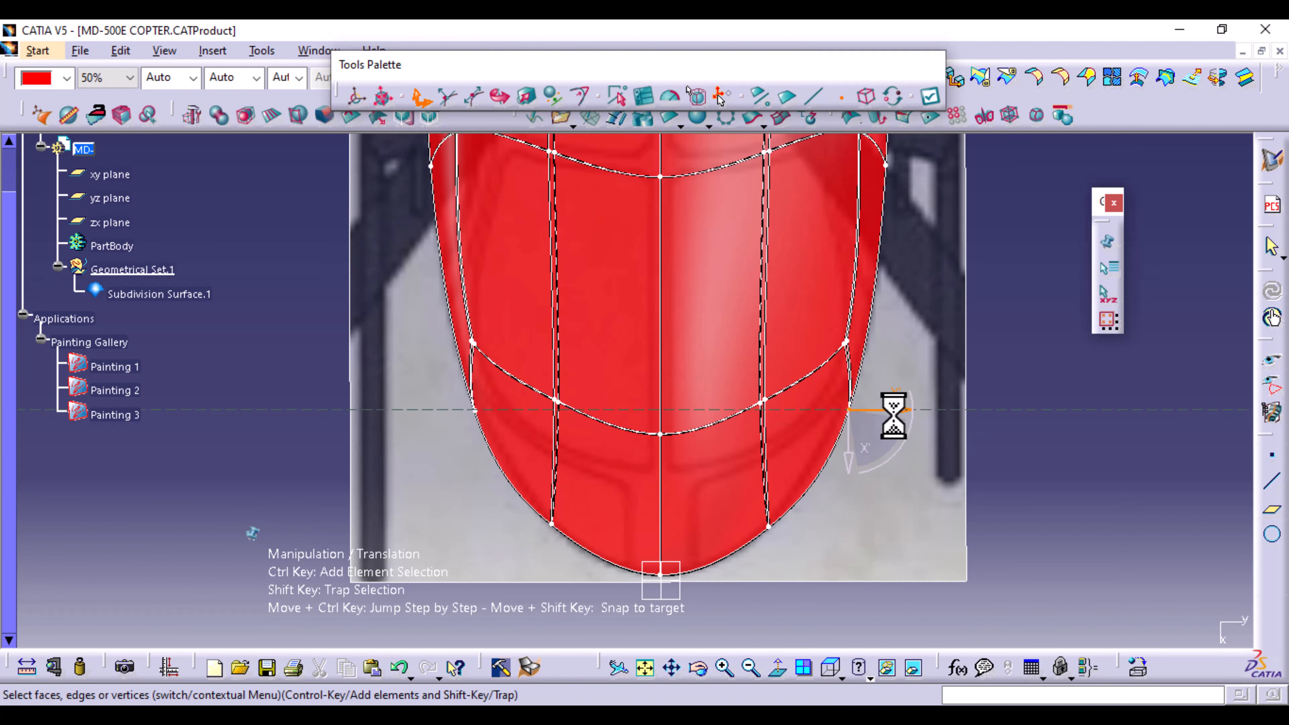
{"action": "left_click_drag", "start_coordinate": [897, 420], "coordinate": [886, 415]}
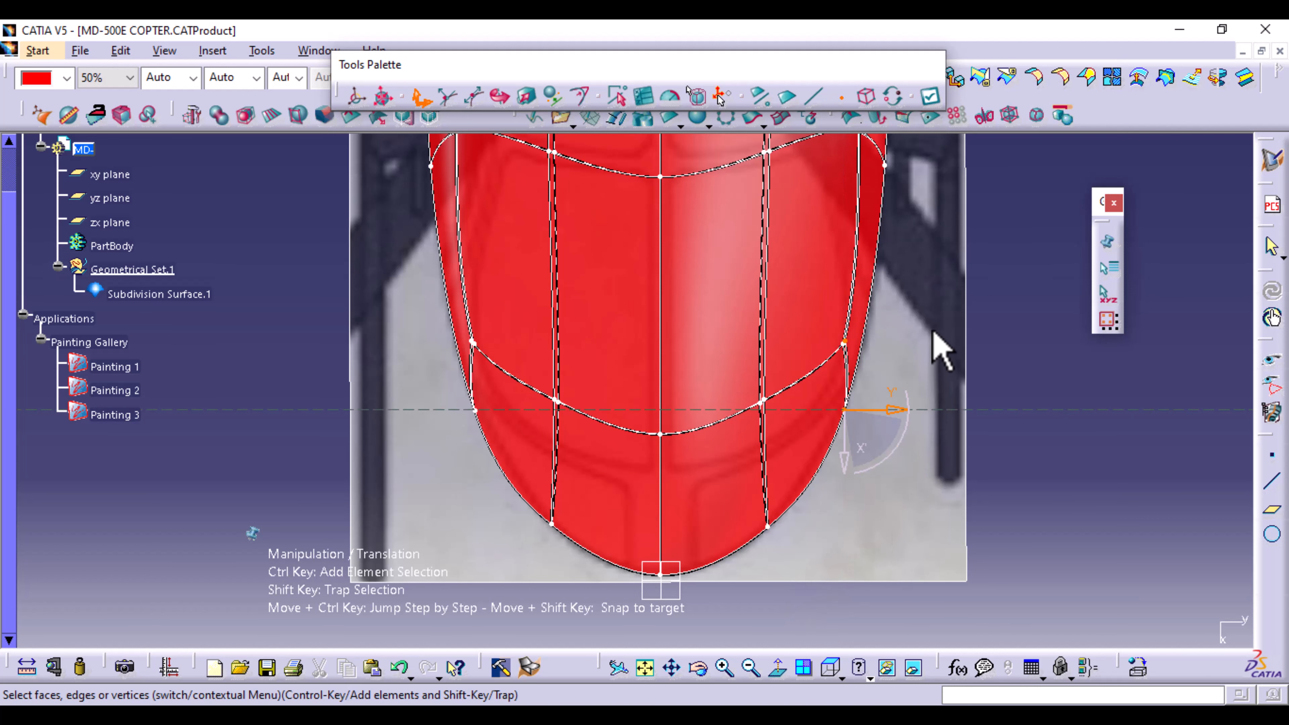
Move both side vertices of the next cross row rearward along X by about 443 mm.
{"action": "middle_click_drag", "start_coordinate": [940, 350], "coordinate": [788, 656]}
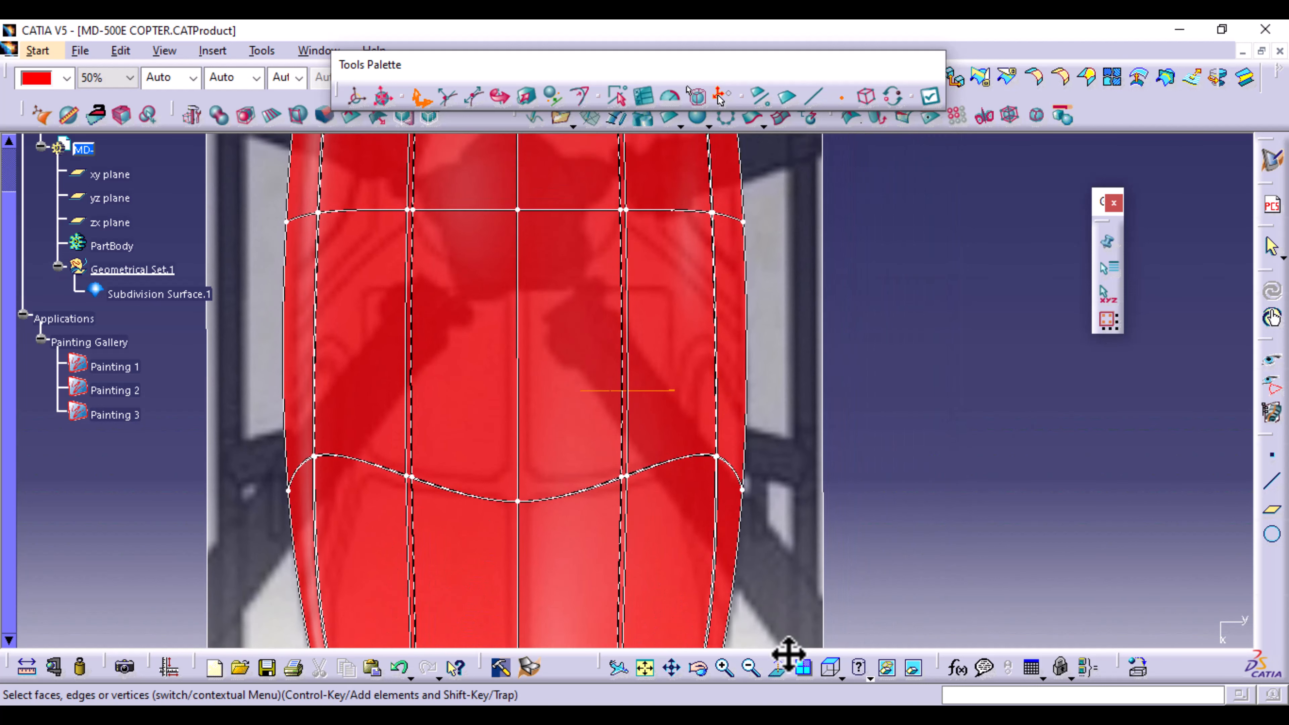
{"action": "left_click", "coordinate": [742, 490]}
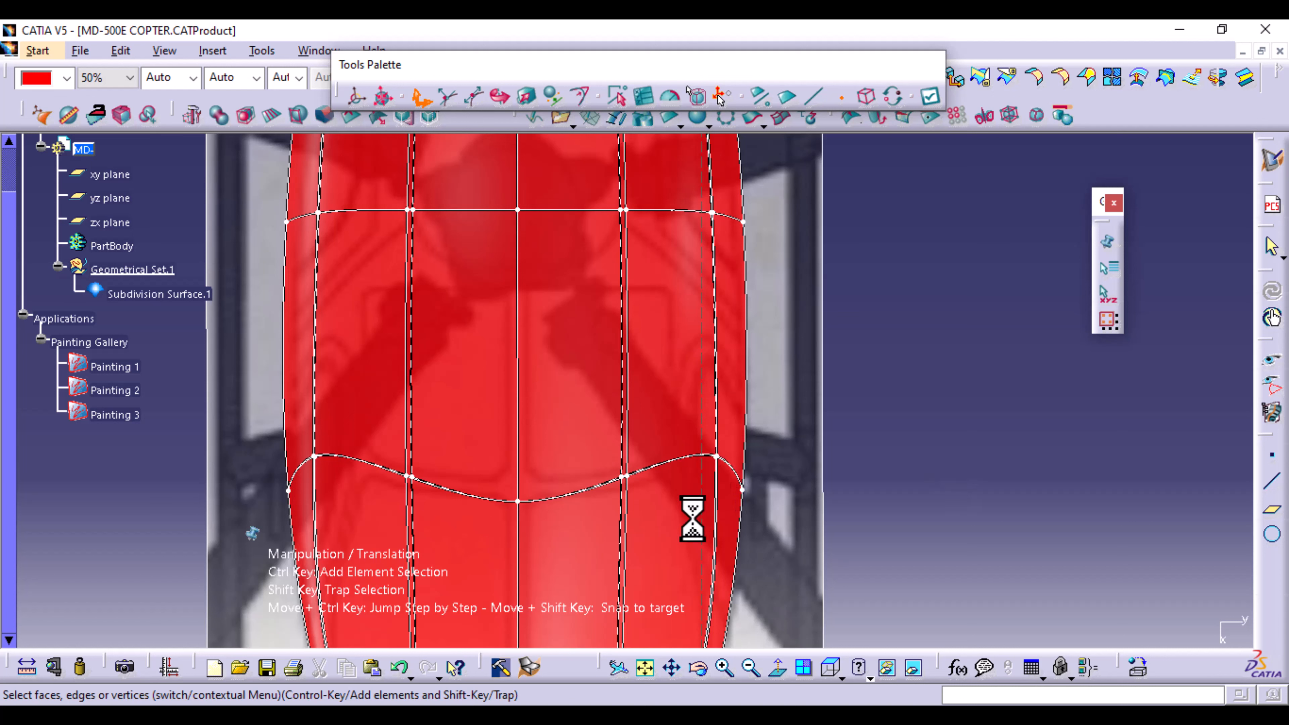
{"action": "left_click", "coordinate": [288, 490], "text": "ctrl"}
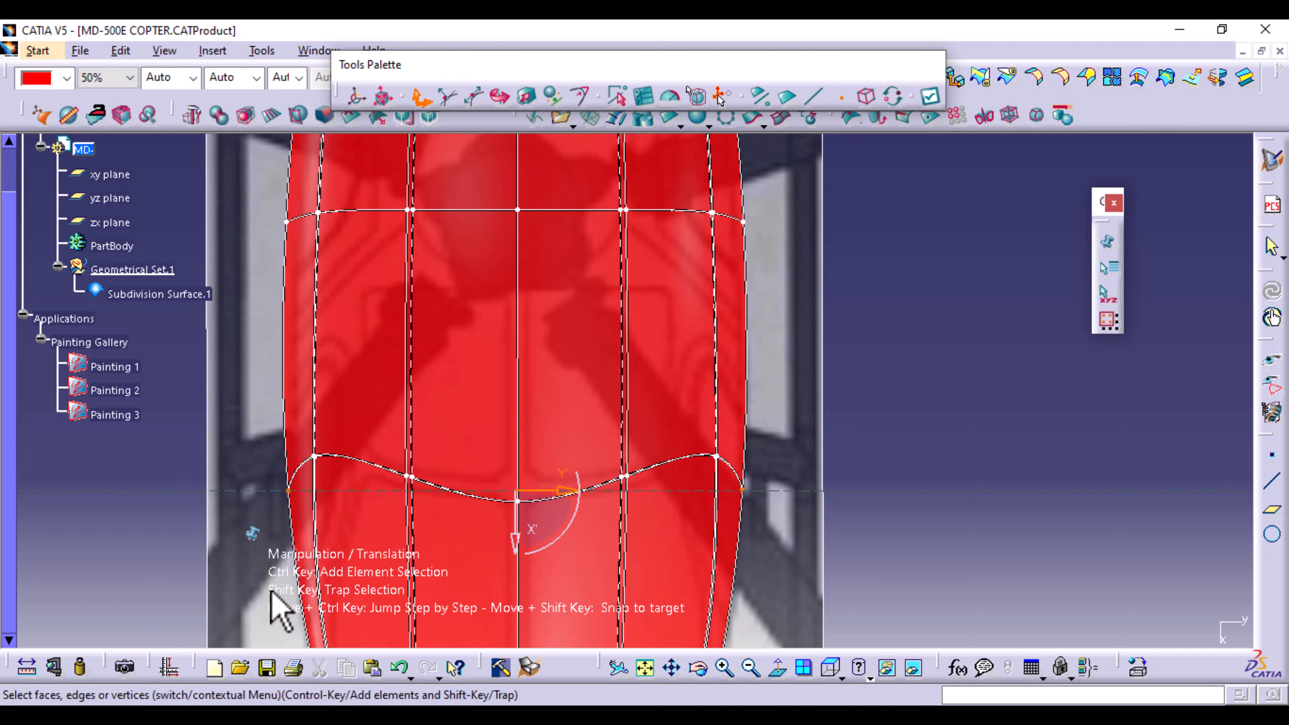
{"action": "left_click_drag", "start_coordinate": [517, 538], "coordinate": [532, 410]}
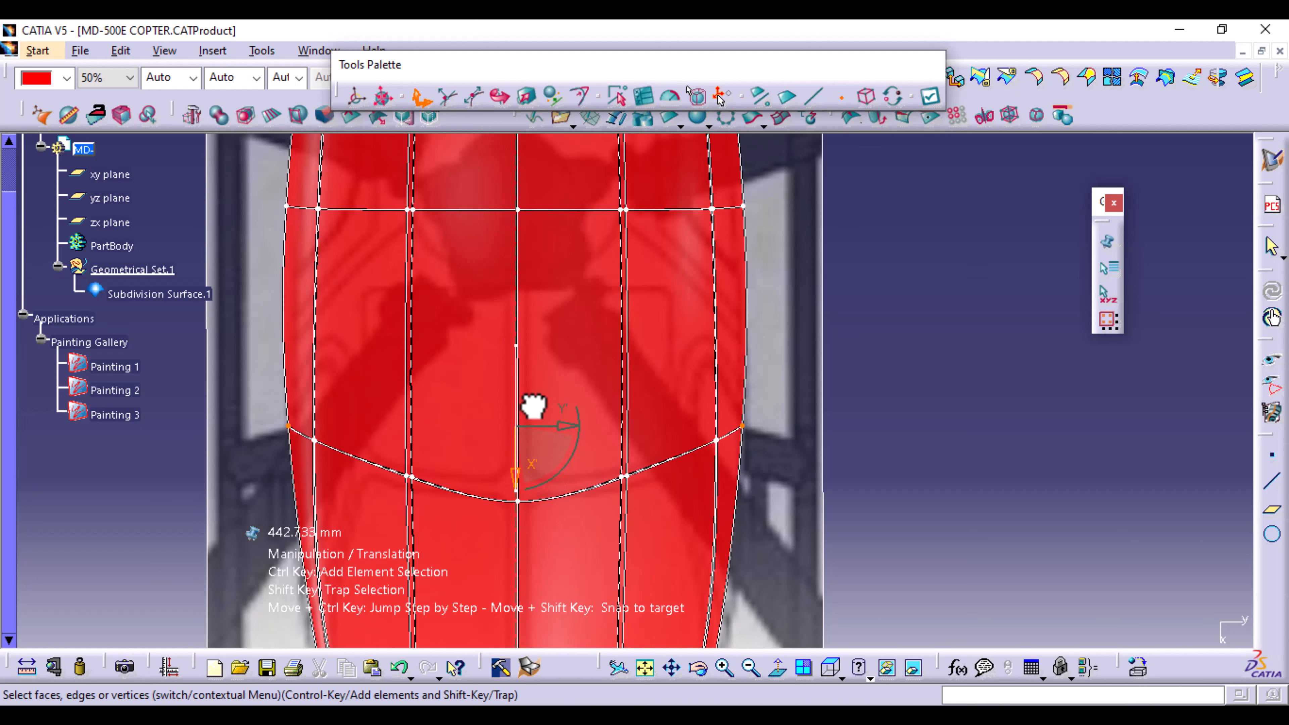
Scale the moved side vertices with Affinity to about 1397 mm in Y.
{"action": "middle_click_drag", "start_coordinate": [934, 562], "coordinate": [920, 438]}
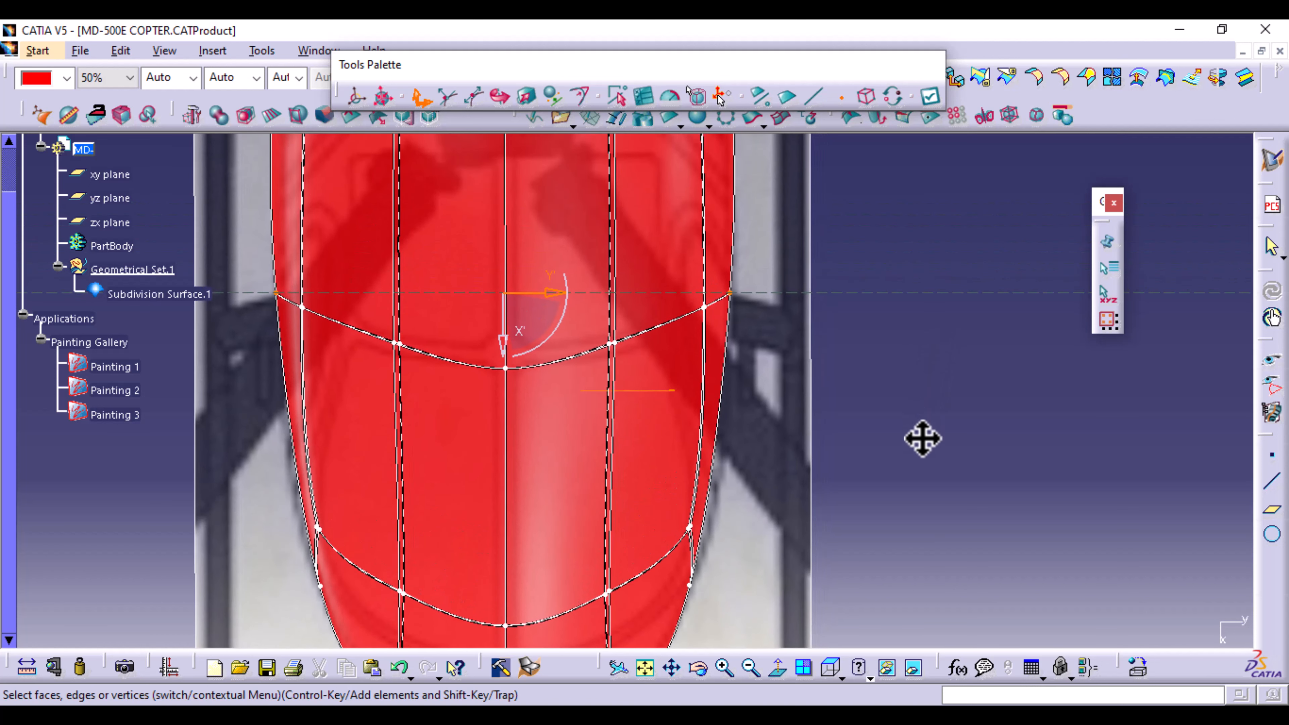
{"action": "left_click", "coordinate": [526, 96]}
{"action": "left_click_drag", "start_coordinate": [560, 321], "coordinate": [563, 321]}
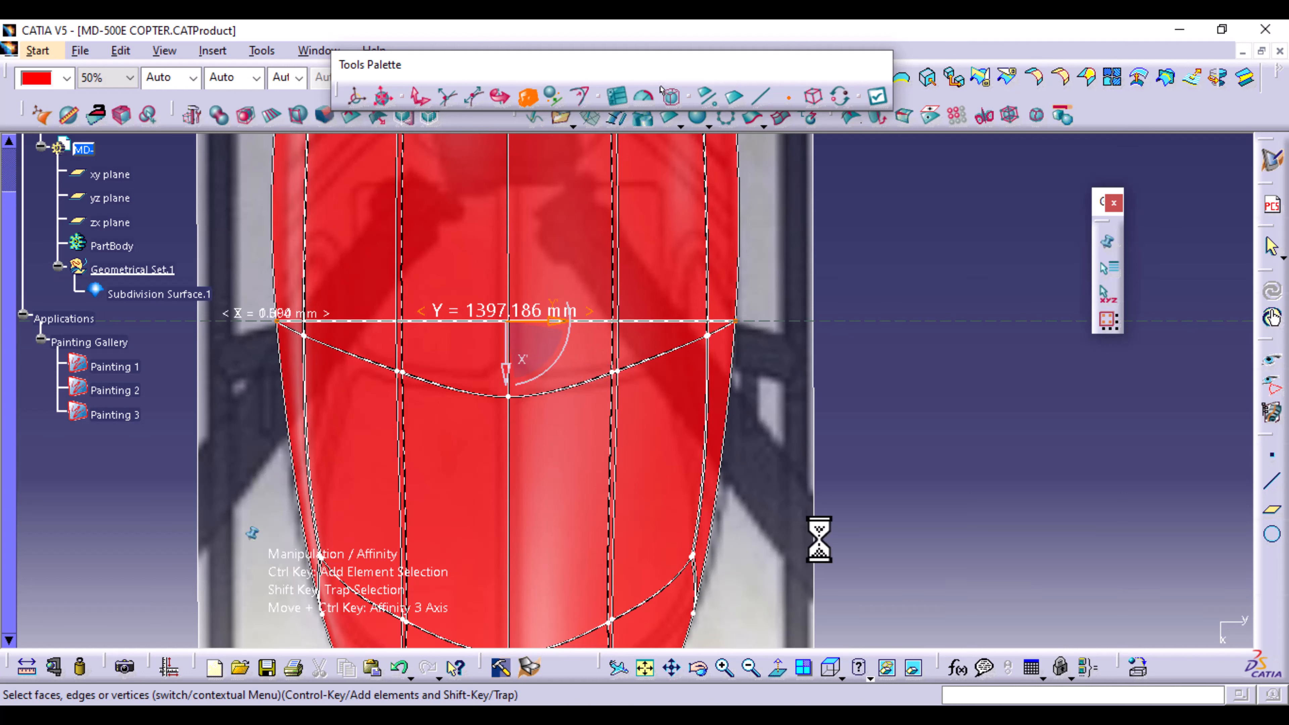
Widen the nose's front outline vertices with Affinity to about 1157 mm in Y and apply the change.
{"action": "middle_click_drag", "start_coordinate": [817, 538], "coordinate": [876, 391]}
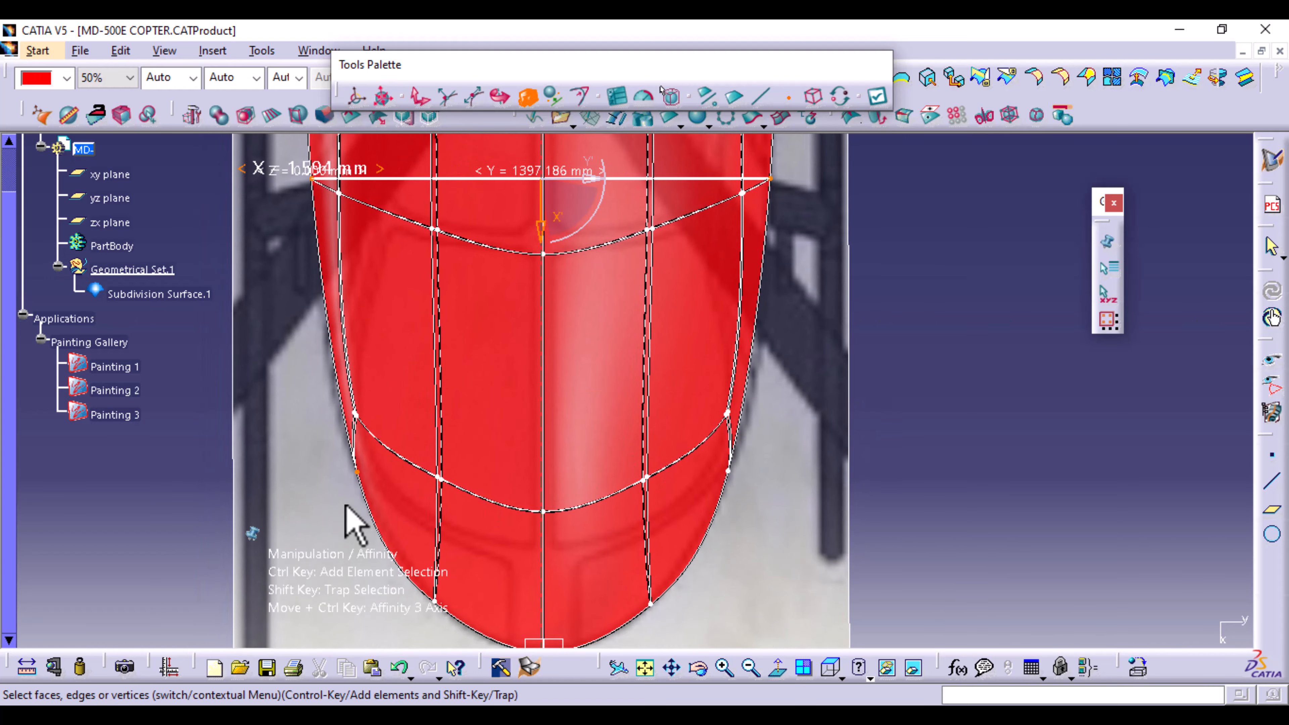
{"action": "left_click", "coordinate": [356, 471]}
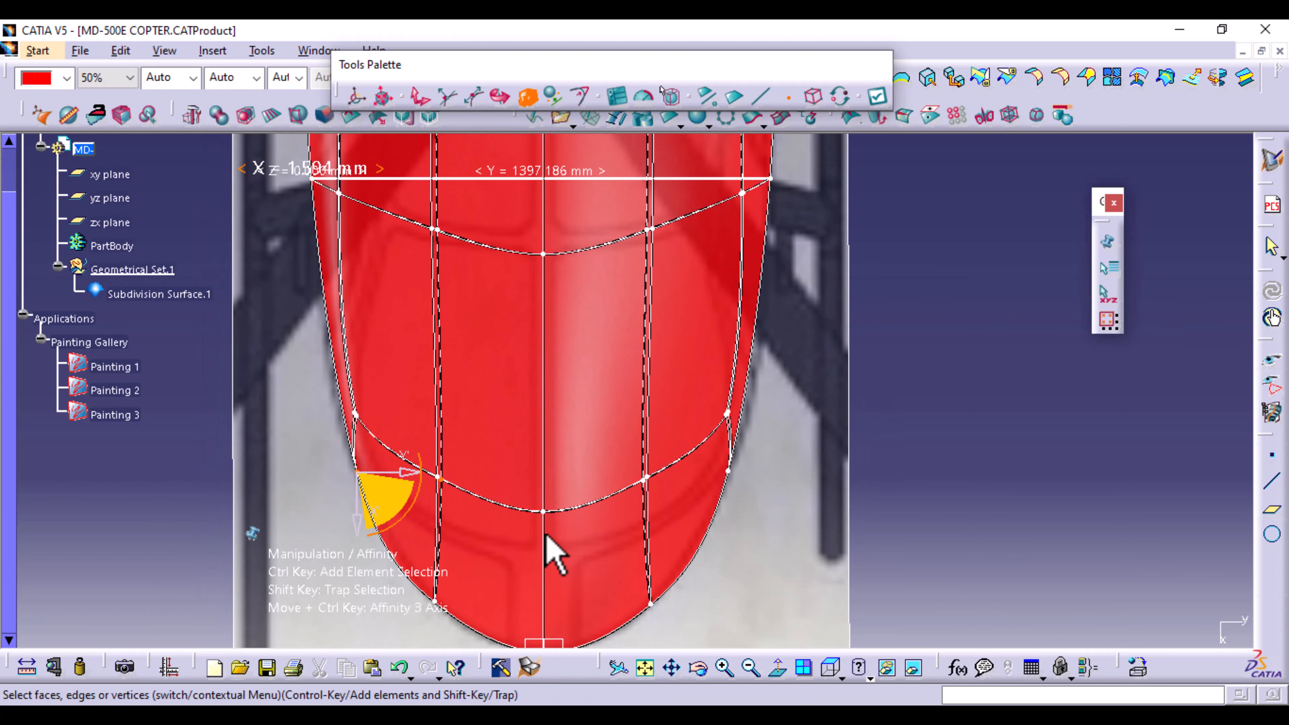
{"action": "left_click", "coordinate": [729, 471]}
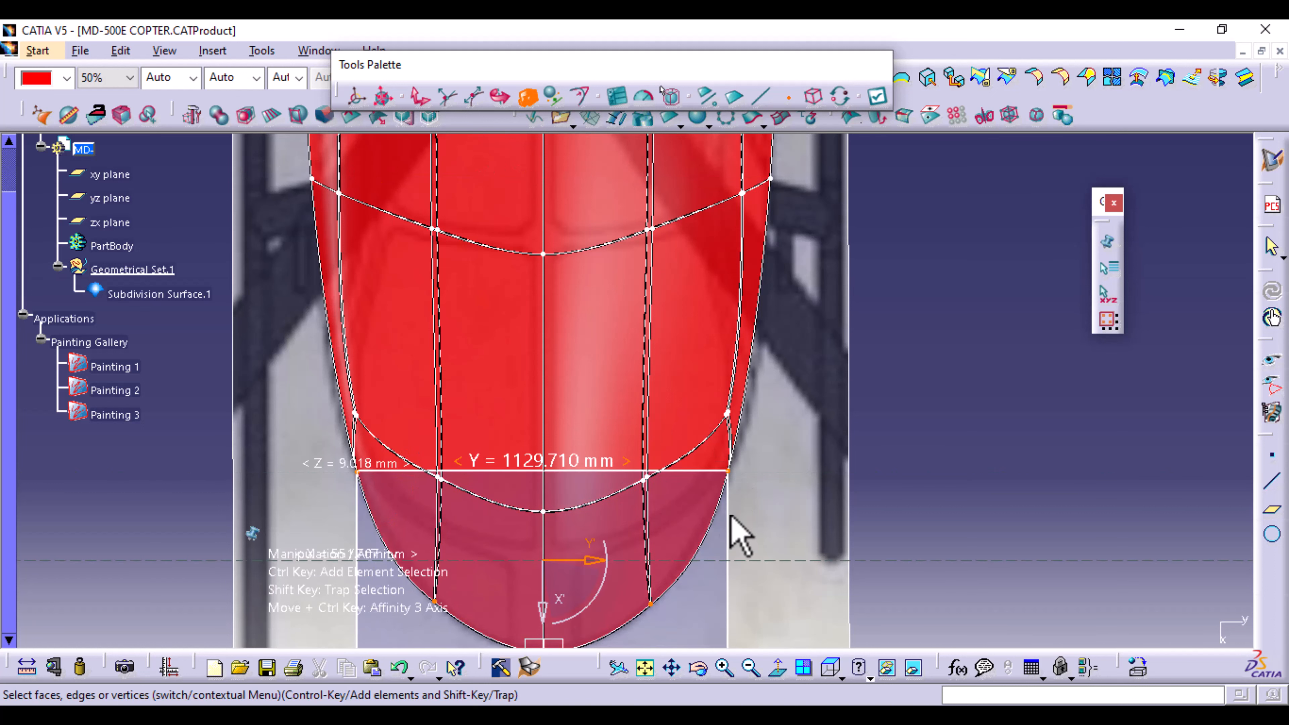
{"action": "mouse_move", "coordinate": [588, 567]}
{"action": "left_mouse_down"}
{"action": "mouse_move", "coordinate": [578, 564]}
{"action": "mouse_move", "coordinate": [589, 570]}
{"action": "left_mouse_up"}
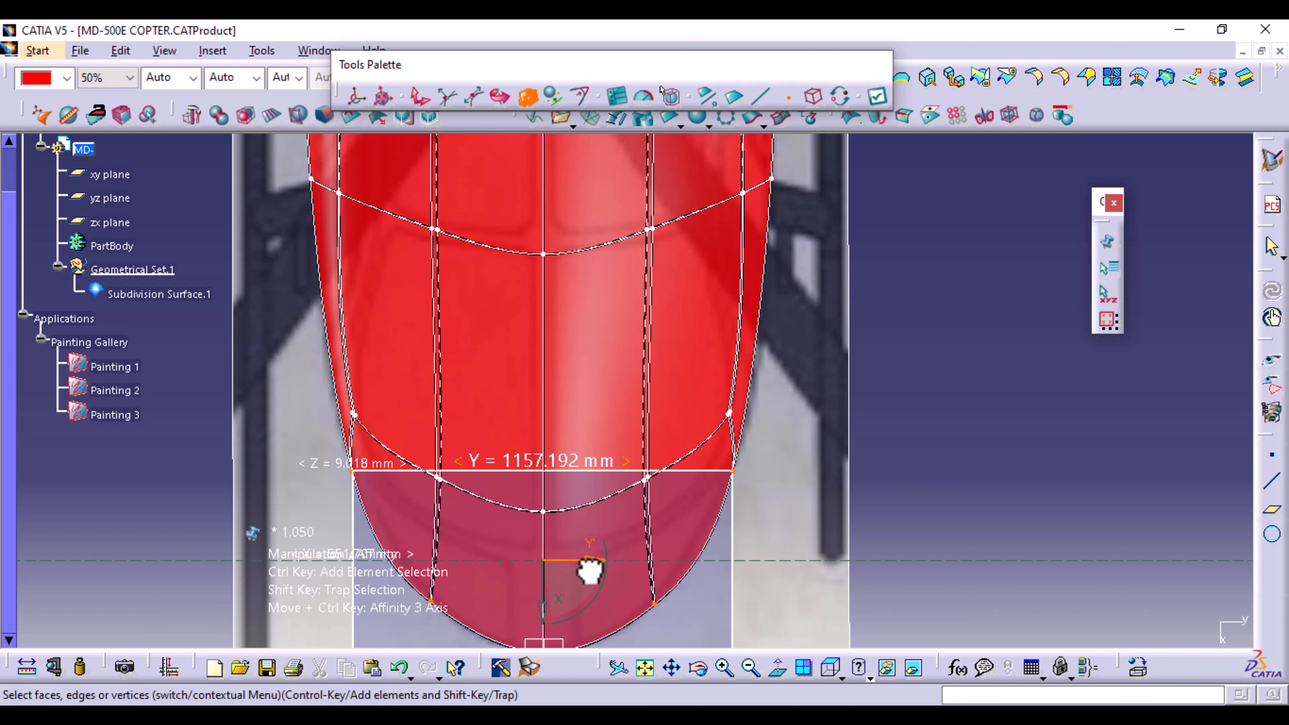
{"action": "left_click_drag", "start_coordinate": [590, 570], "coordinate": [589, 570]}
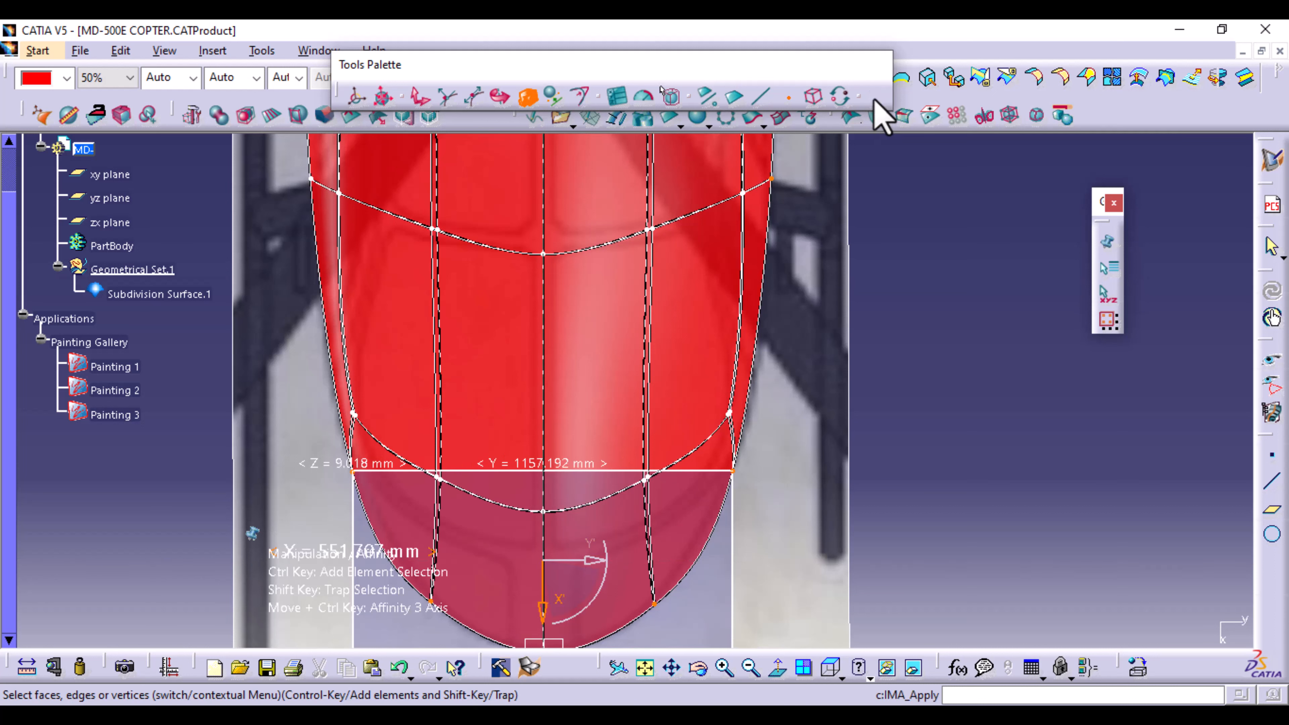
{"action": "left_click", "coordinate": [877, 97]}
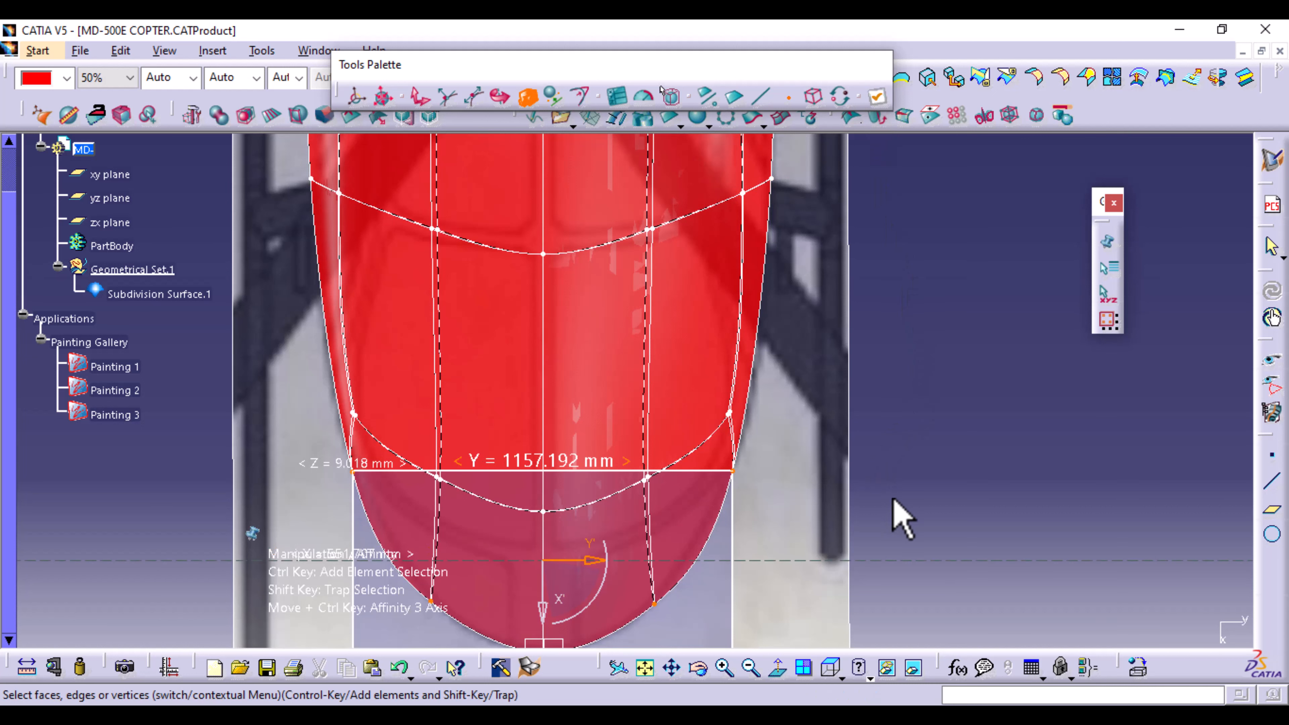
Narrow the two outline vertices beside the nose tip with Affinity to about 585 mm in Y.
{"action": "middle_click_drag", "start_coordinate": [894, 502], "coordinate": [911, 391]}
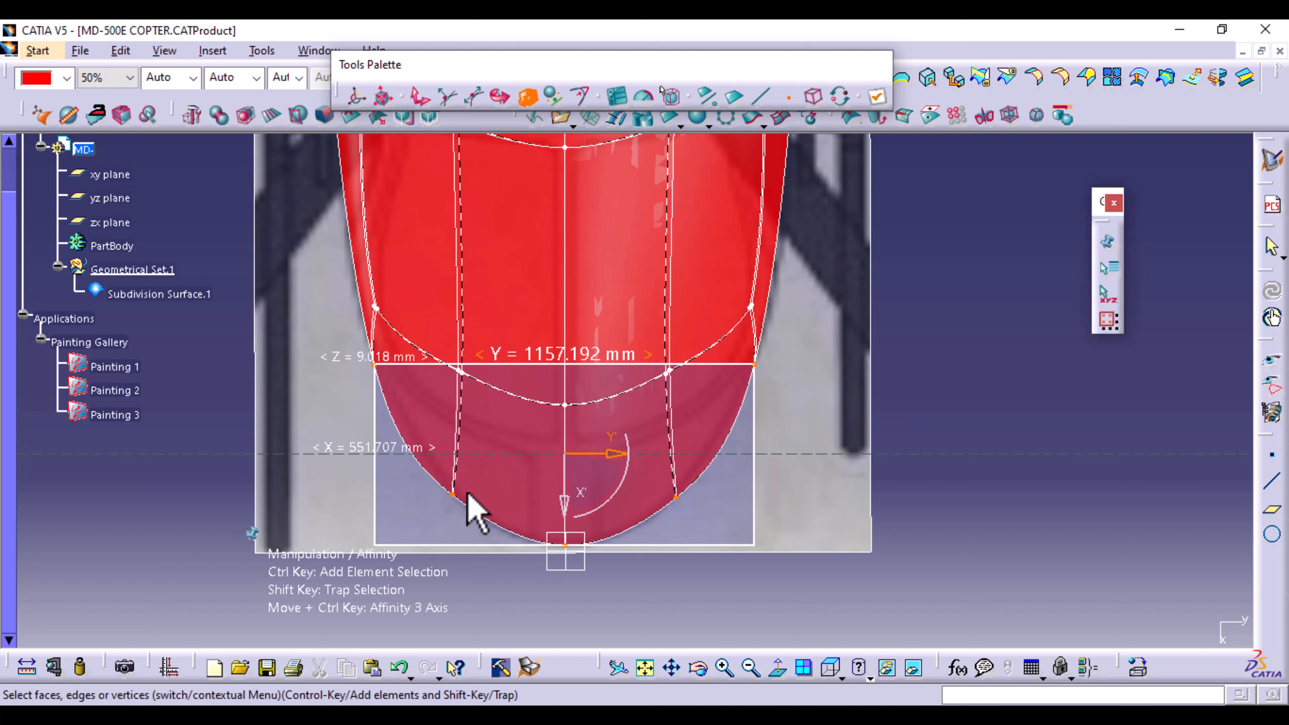
{"action": "left_click", "coordinate": [452, 494]}
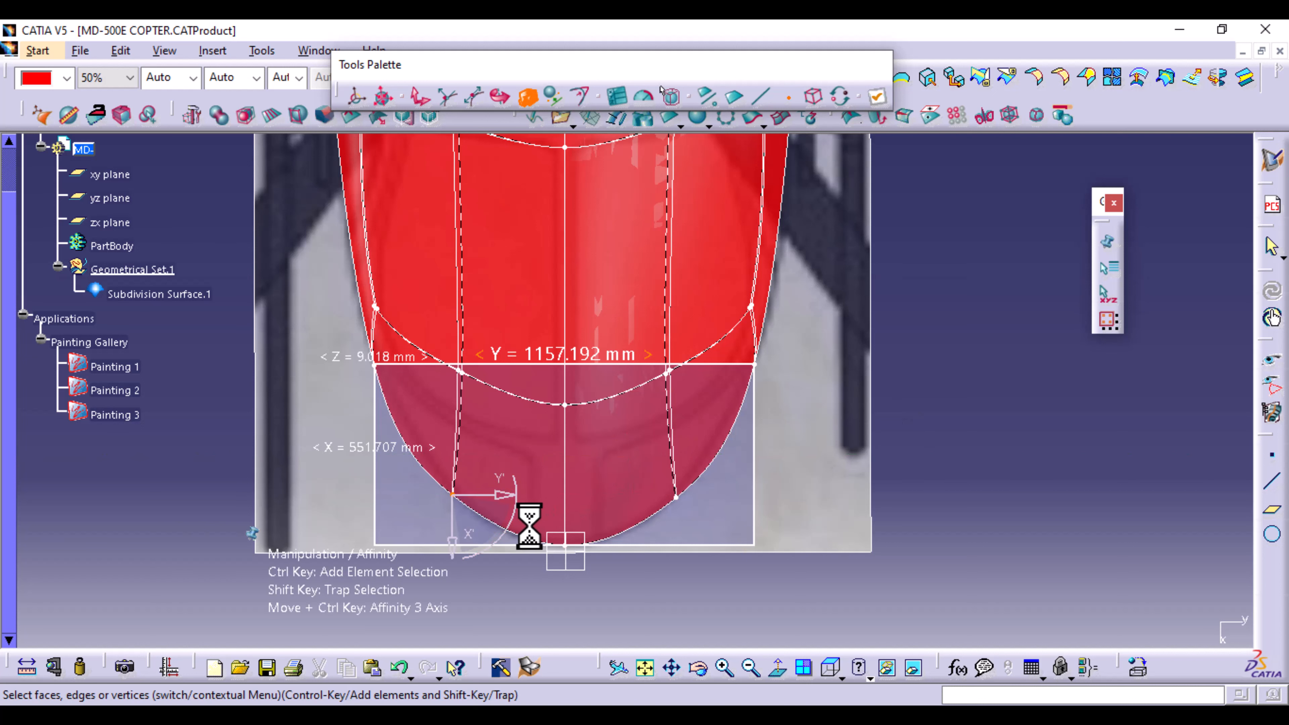
{"action": "left_click", "coordinate": [676, 497]}
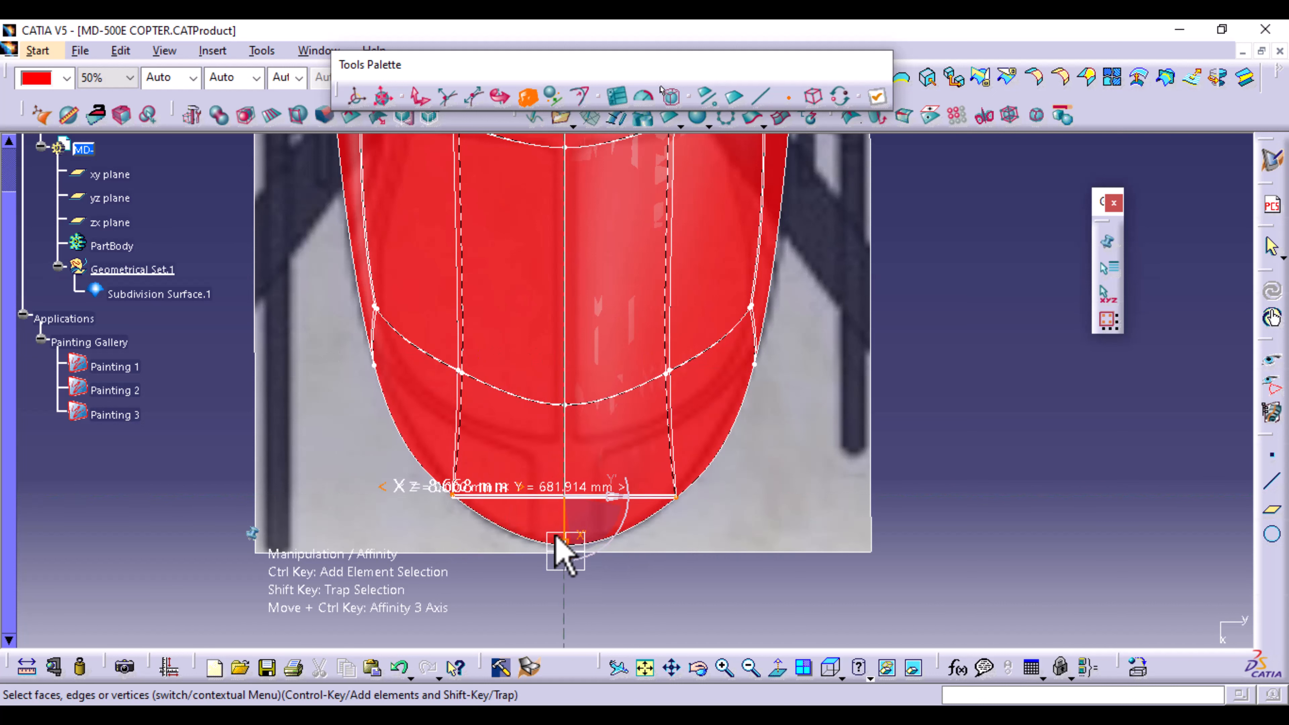
{"action": "mouse_move", "coordinate": [565, 548]}
{"action": "left_mouse_down"}
{"action": "mouse_move", "coordinate": [568, 537]}
{"action": "mouse_move", "coordinate": [565, 551]}
{"action": "left_mouse_up"}
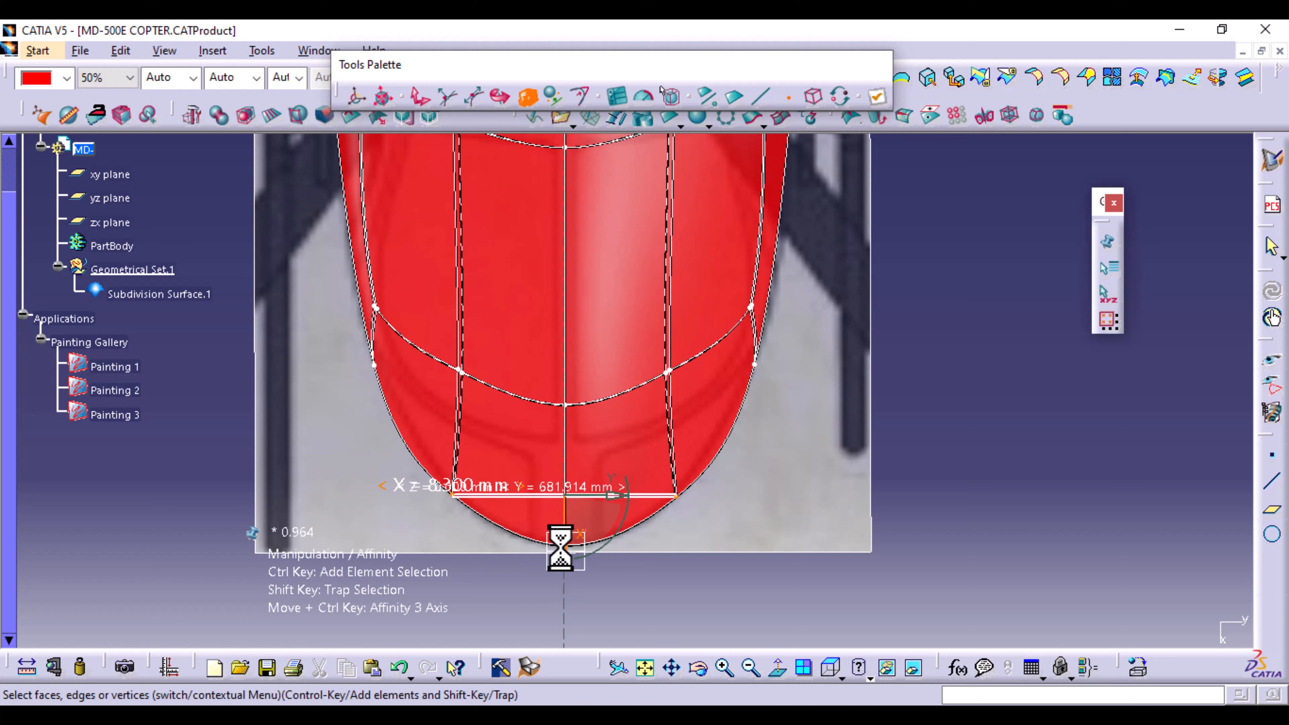
{"action": "mouse_move", "coordinate": [560, 548]}
{"action": "left_mouse_down"}
{"action": "mouse_move", "coordinate": [618, 509]}
{"action": "mouse_move", "coordinate": [603, 502]}
{"action": "mouse_move", "coordinate": [572, 547]}
{"action": "left_mouse_up"}
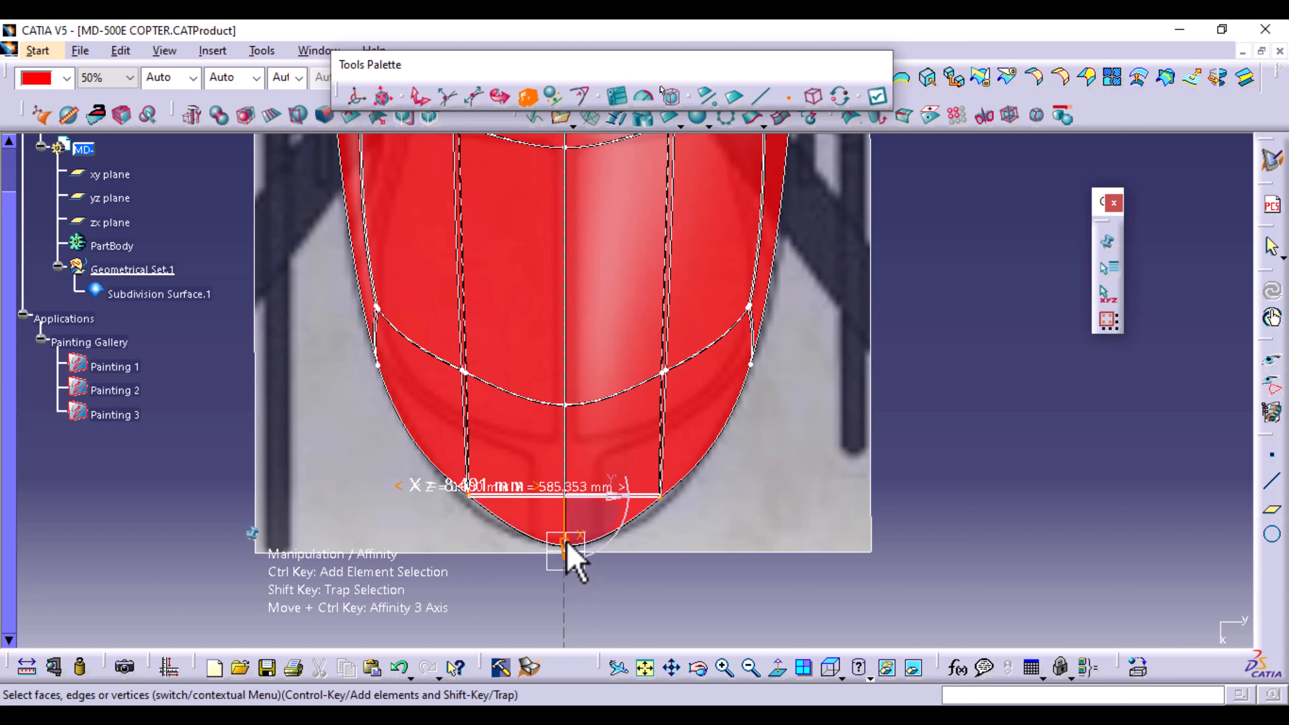
Move the two vertices beside the nose tip forward along X and widen the inner side vertex pair behind them with Affinity to about 1195 mm in Y.
{"action": "left_click_drag", "start_coordinate": [566, 549], "coordinate": [565, 595]}
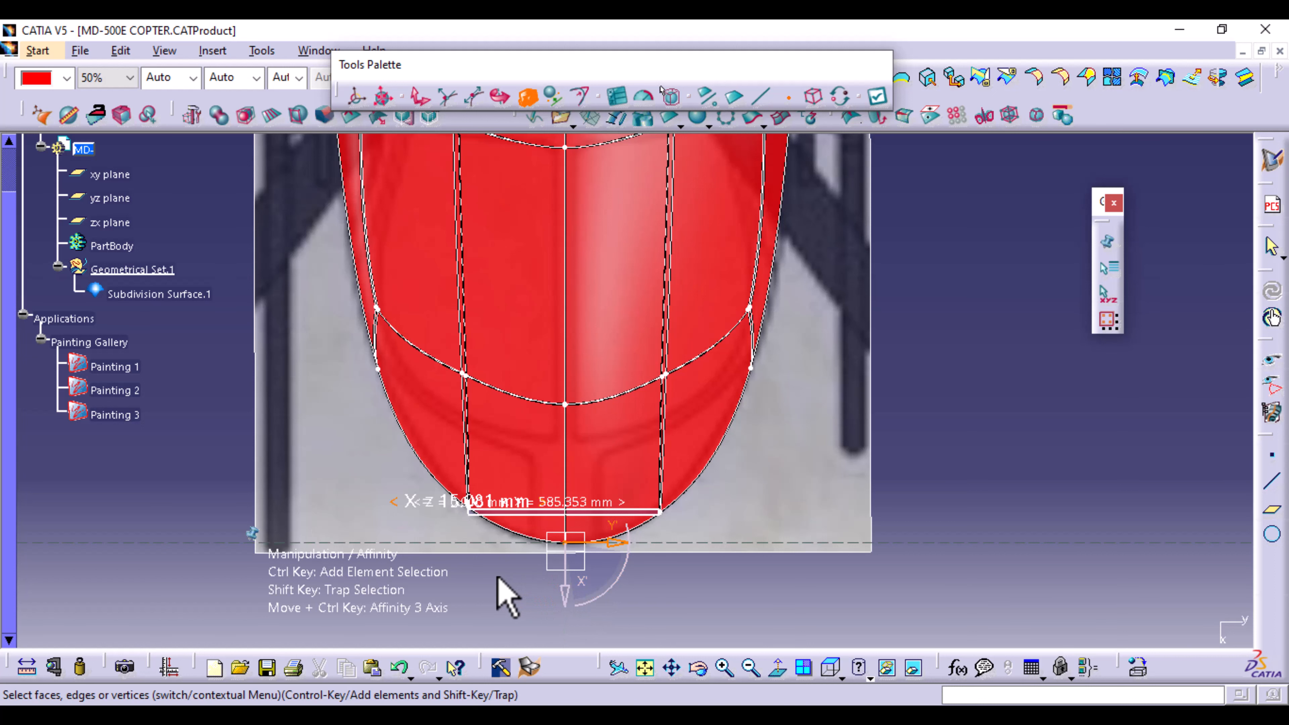
{"action": "middle_click_drag", "start_coordinate": [837, 431], "coordinate": [804, 529]}
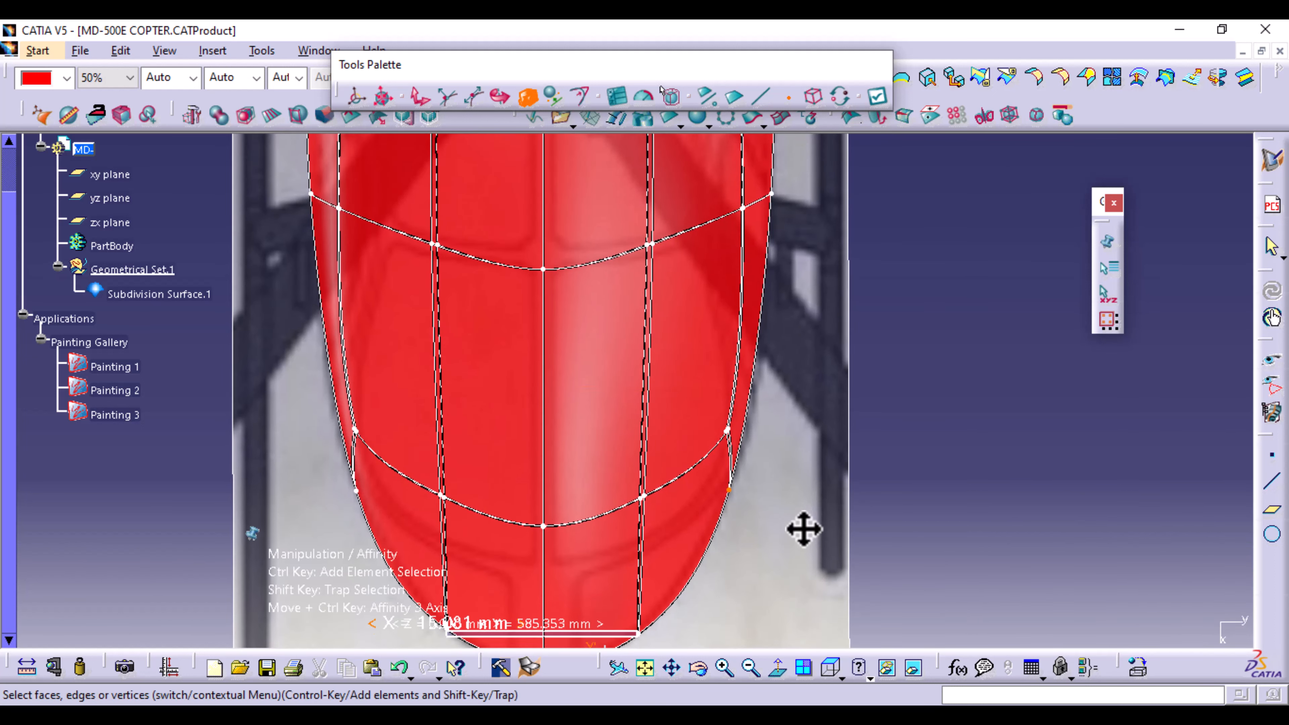
{"action": "left_click", "coordinate": [358, 491]}
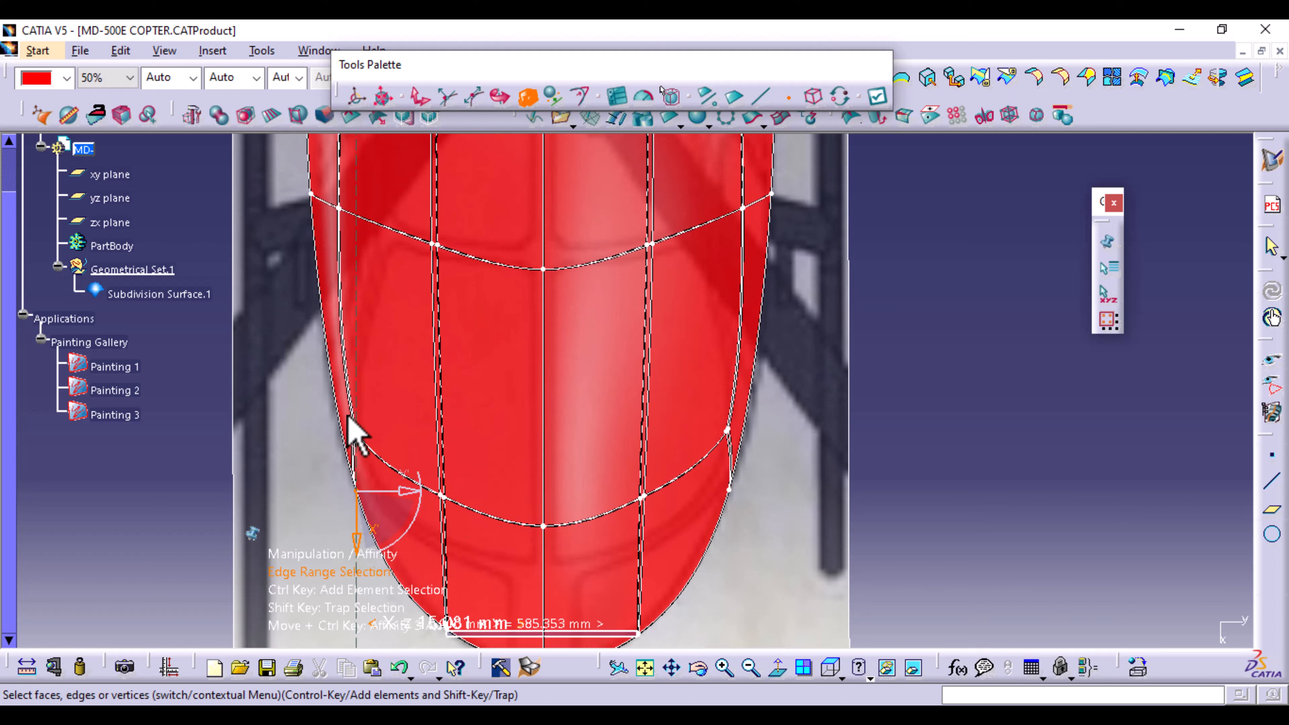
{"action": "left_click_drag", "start_coordinate": [343, 413], "coordinate": [377, 452], "text": "shift"}
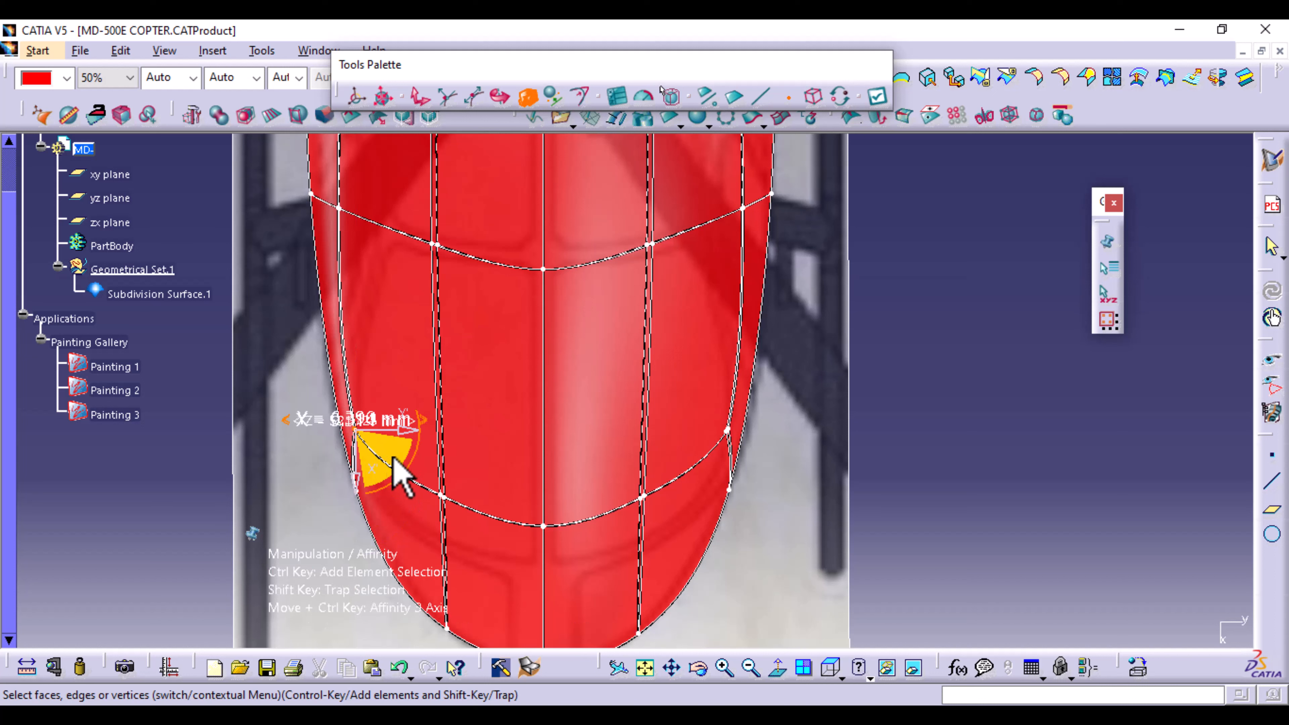
{"action": "left_click_drag", "start_coordinate": [716, 398], "coordinate": [731, 446], "text": "shift"}
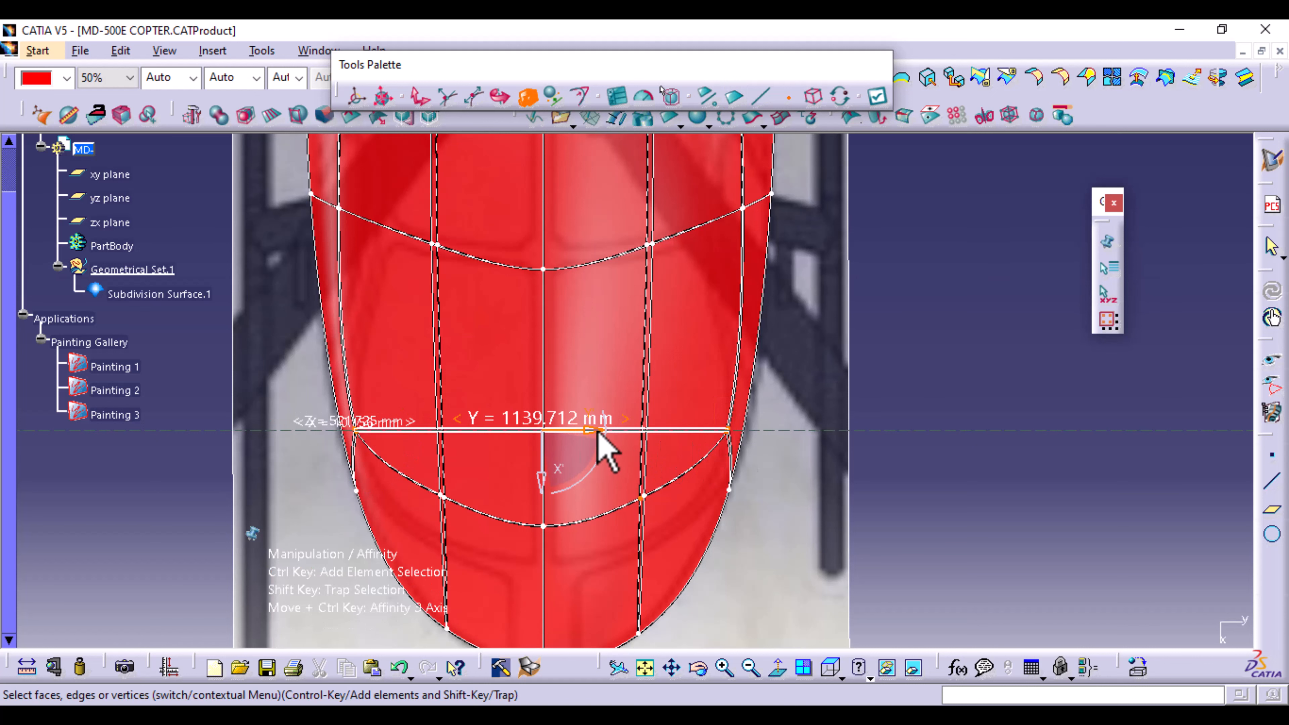
{"action": "left_click_drag", "start_coordinate": [598, 431], "coordinate": [609, 439]}
{"action": "middle_click_drag", "start_coordinate": [763, 592], "coordinate": [765, 467]}
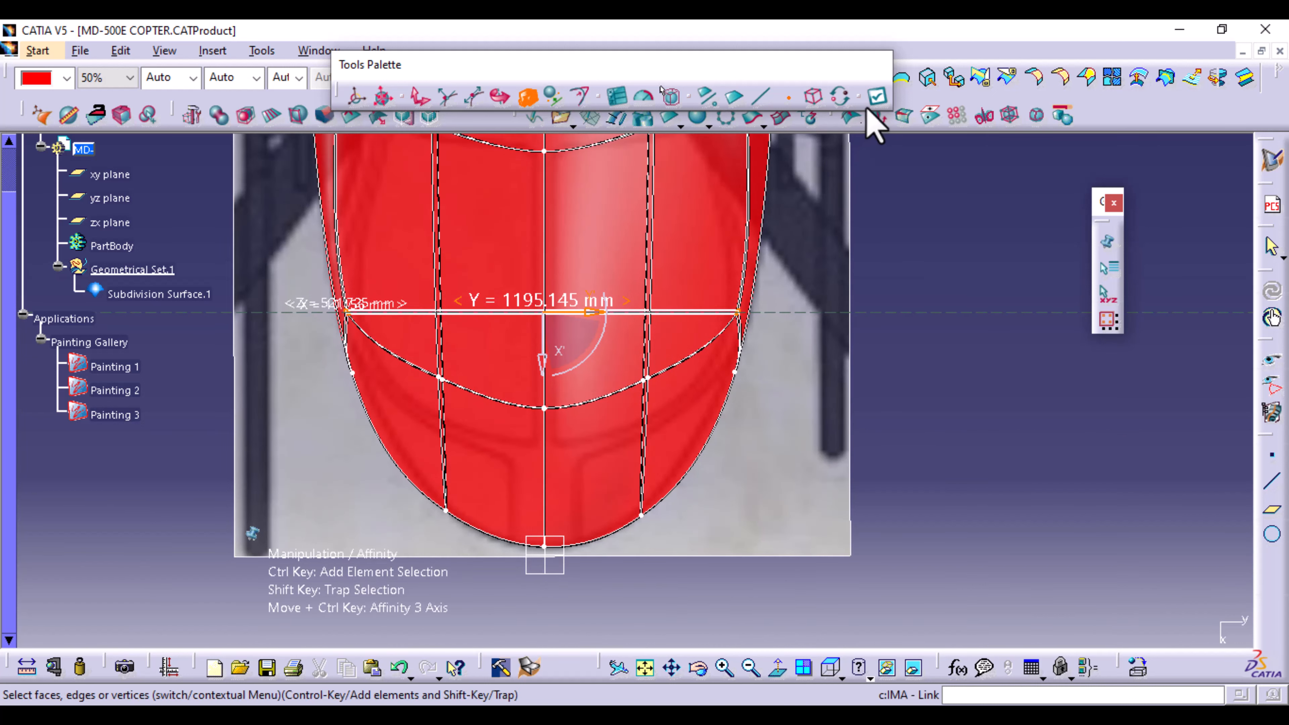
{"action": "left_click", "coordinate": [877, 95]}
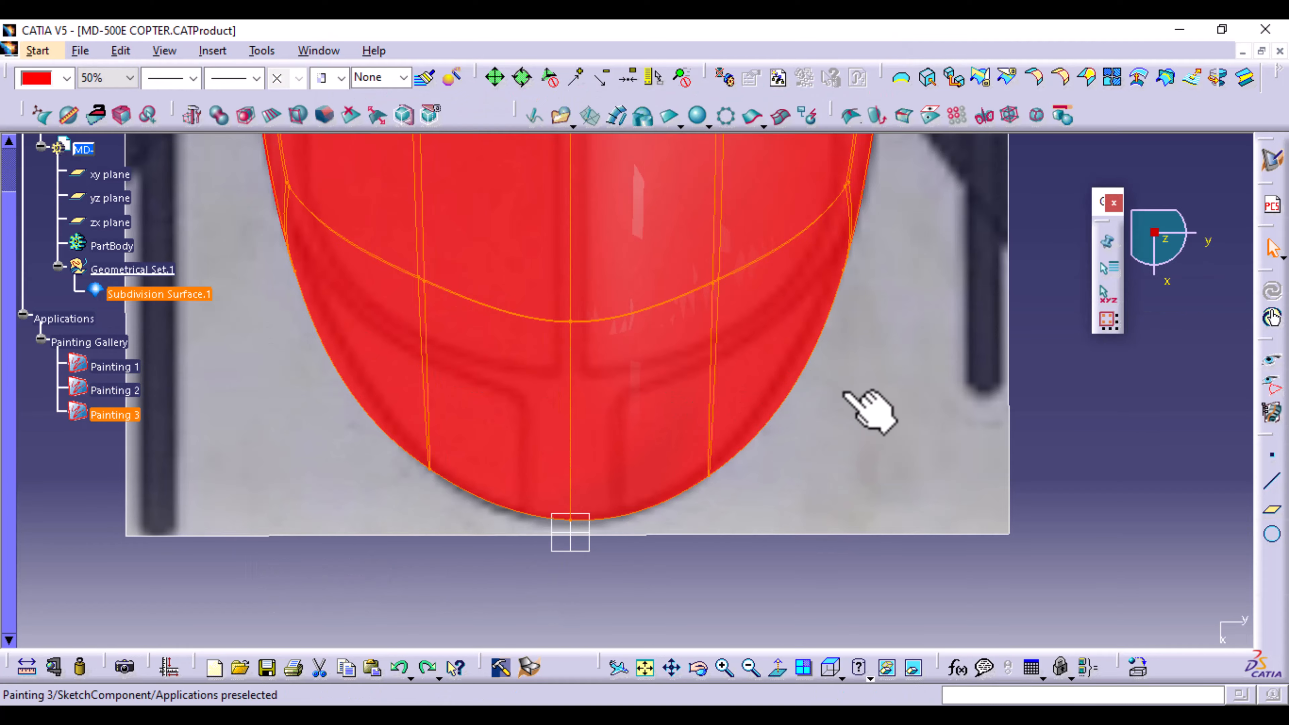
Set the fuselage subdivision surface's opacity to 100% and its colour to green.
{"action": "middle_click_drag", "start_coordinate": [863, 403], "coordinate": [775, 597]}
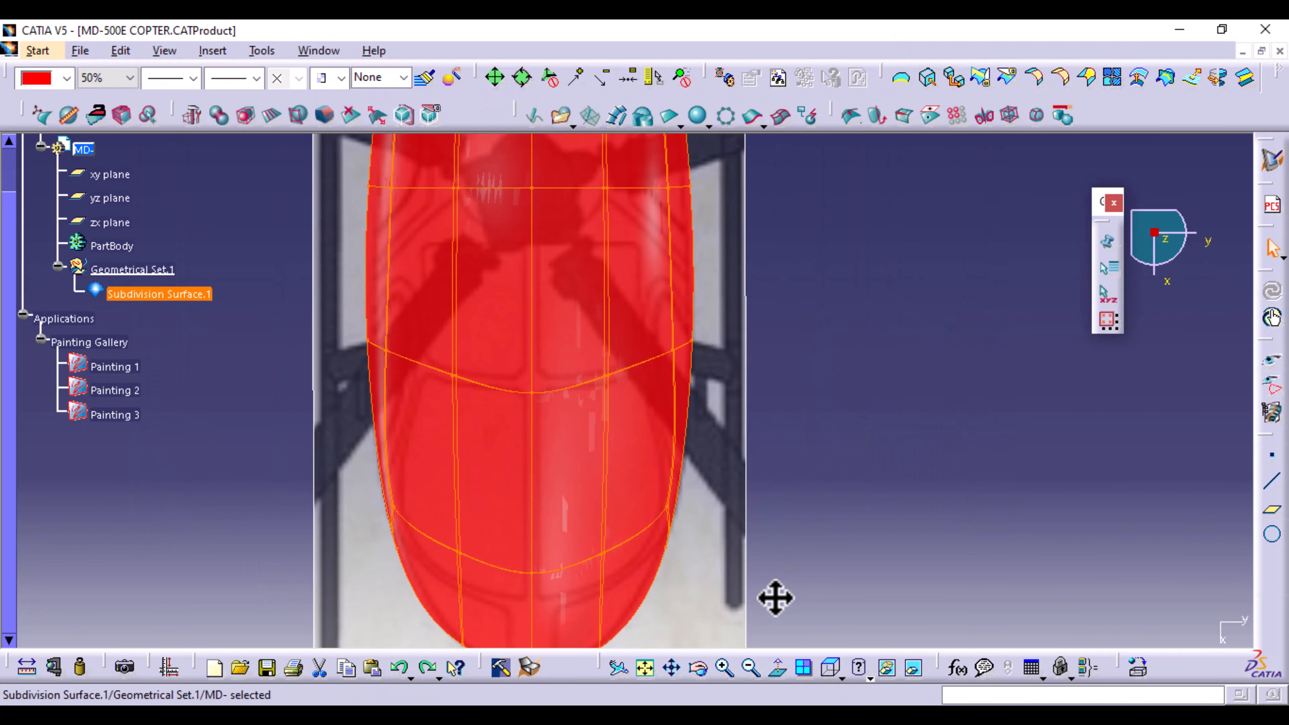
{"action": "middle_click_drag", "start_coordinate": [879, 500], "coordinate": [656, 449]}
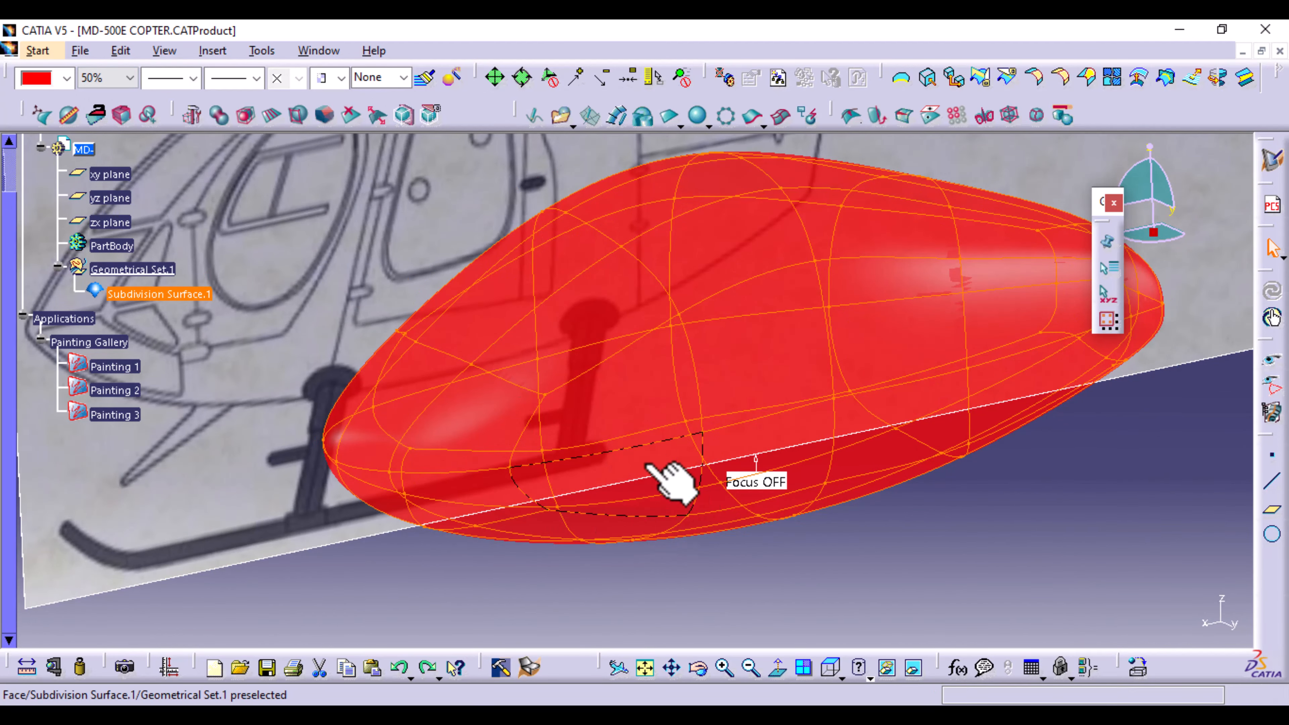
{"action": "left_click", "coordinate": [1045, 604]}
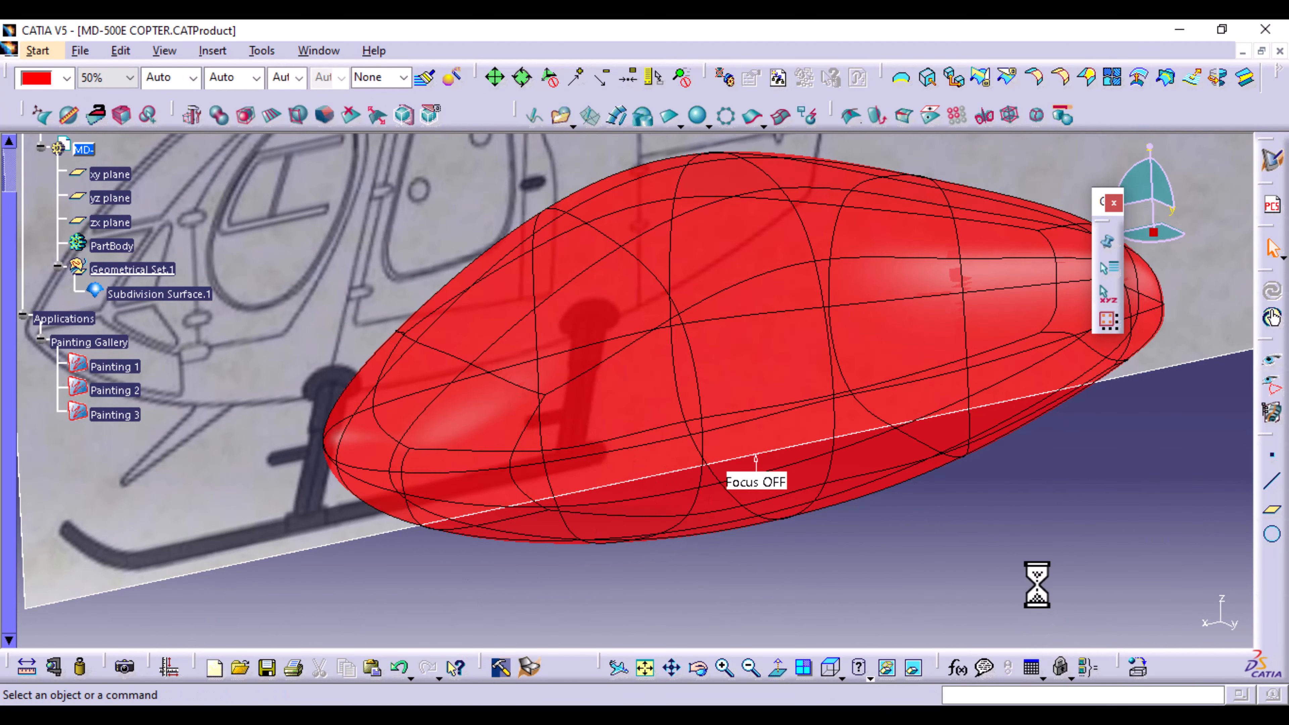
{"action": "left_click", "coordinate": [129, 78]}
{"action": "left_click", "coordinate": [105, 107]}
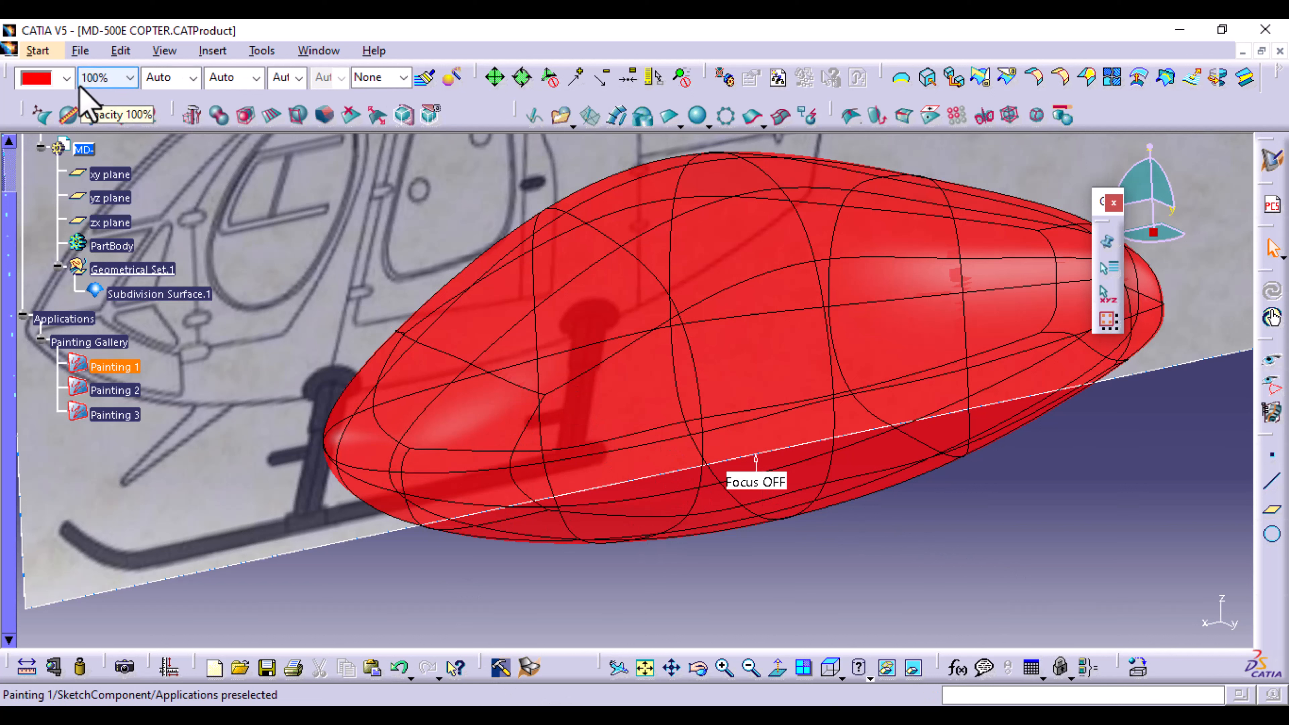
{"action": "left_click", "coordinate": [155, 294]}
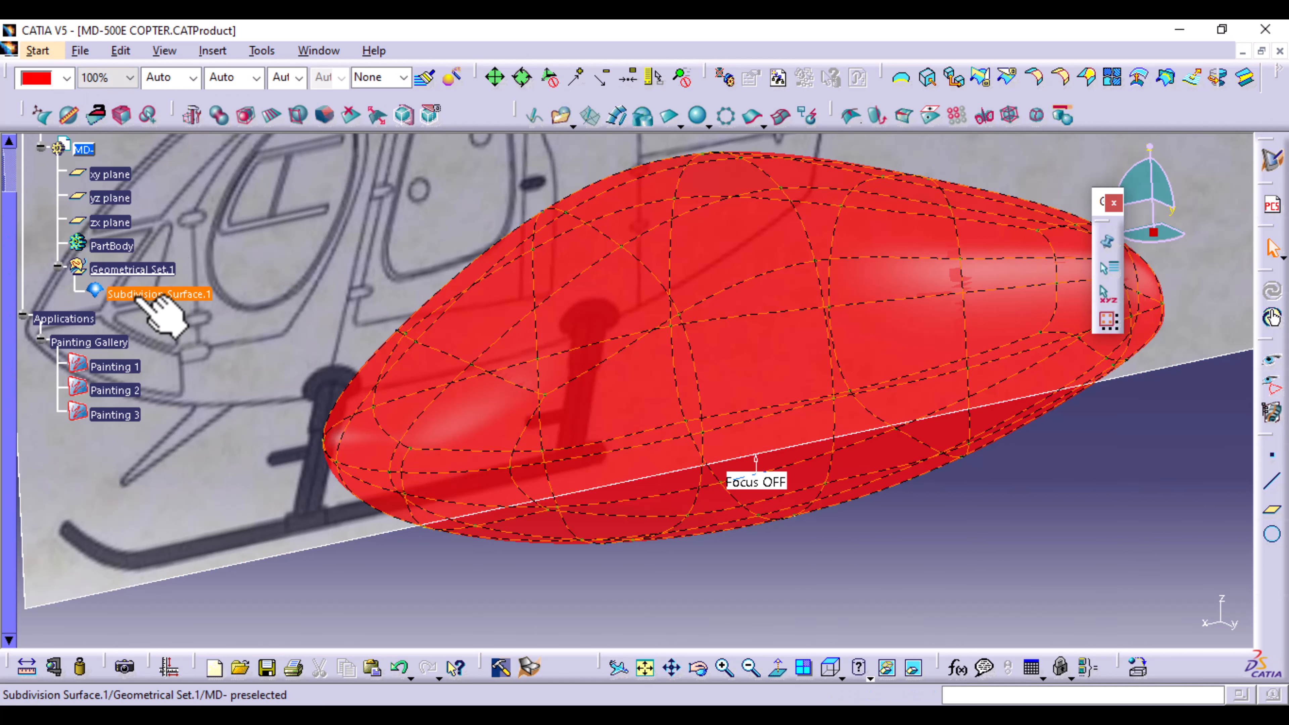
{"action": "left_click", "coordinate": [129, 79]}
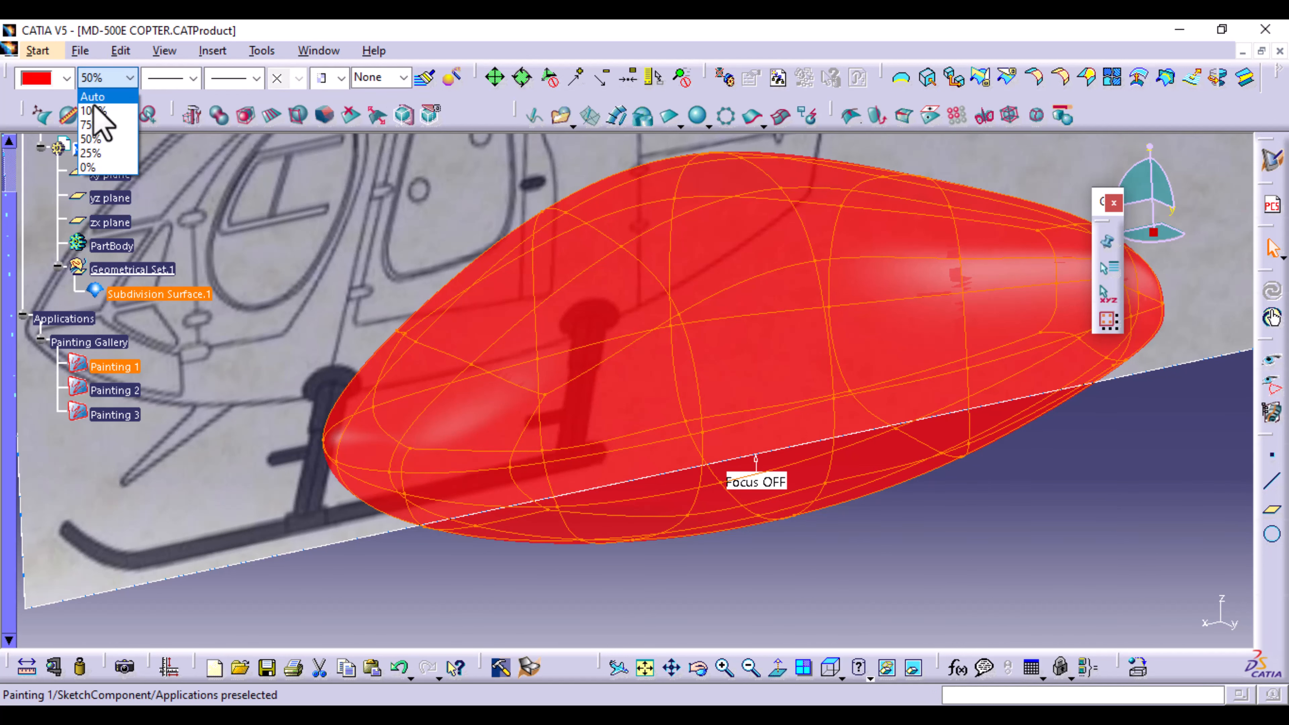
{"action": "left_click", "coordinate": [105, 107]}
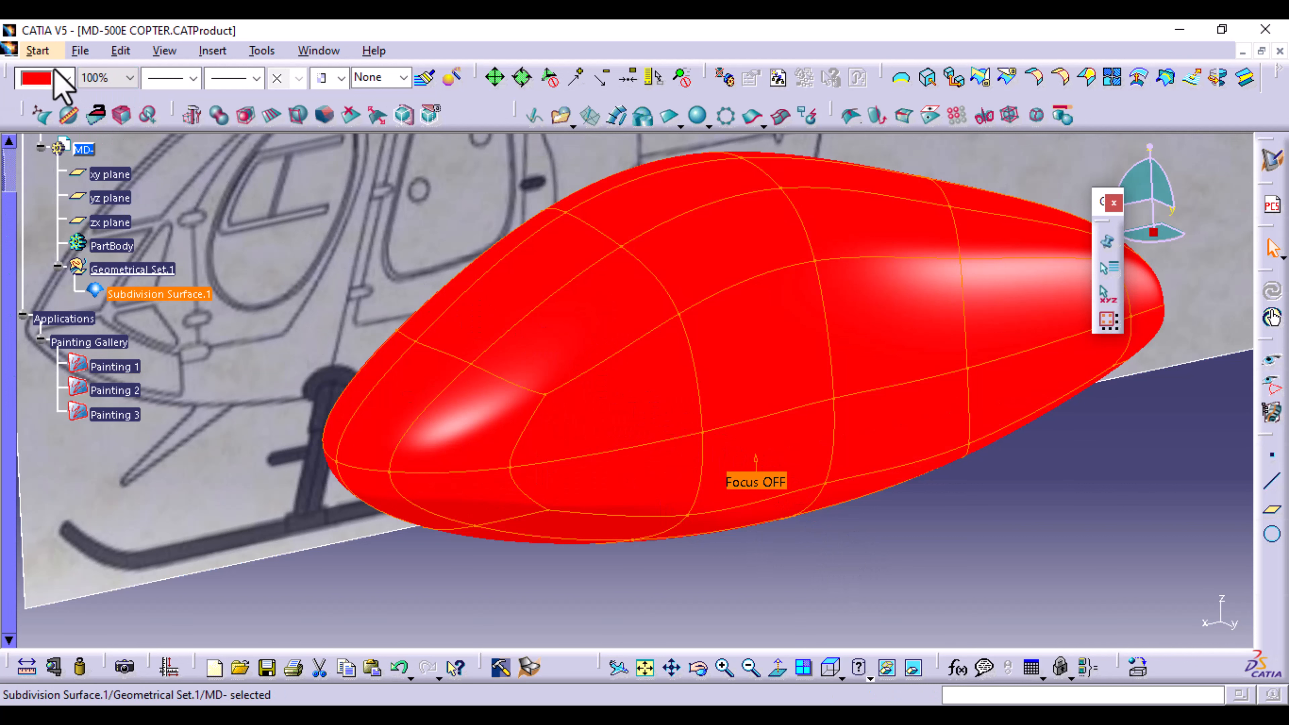
{"action": "left_click", "coordinate": [66, 78]}
{"action": "left_click", "coordinate": [45, 387]}
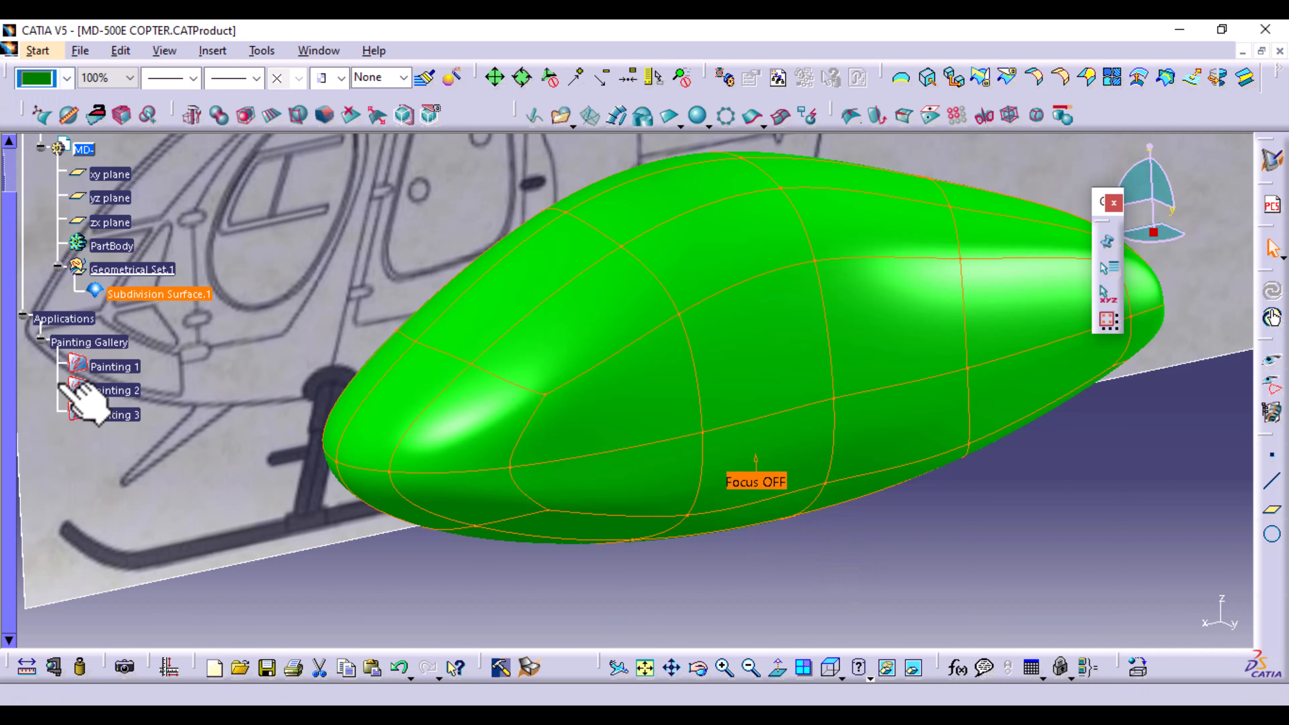
{"action": "left_click", "coordinate": [1002, 545]}
Switch to Edge, examine the helicopter photos in Spec-Sheet-N104AS-Spec-FV.pdf to compare the fuselage shape, and return to CATIA.
{"action": "mouse_move", "coordinate": [511, 218]}
{"action": "middle_mouse_down"}
{"action": "mouse_move", "coordinate": [518, 325]}
{"action": "mouse_move", "coordinate": [554, 465]}
{"action": "mouse_move", "coordinate": [659, 417]}
{"action": "mouse_move", "coordinate": [739, 507]}
{"action": "mouse_move", "coordinate": [632, 371]}
{"action": "mouse_move", "coordinate": [668, 220]}
{"action": "mouse_move", "coordinate": [613, 498]}
{"action": "mouse_move", "coordinate": [710, 420]}
{"action": "mouse_move", "coordinate": [837, 460]}
{"action": "mouse_move", "coordinate": [892, 403]}
{"action": "mouse_move", "coordinate": [825, 460]}
{"action": "mouse_move", "coordinate": [826, 412]}
{"action": "mouse_move", "coordinate": [853, 366]}
{"action": "middle_mouse_up"}
{"action": "mouse_move", "coordinate": [613, 279]}
{"action": "middle_mouse_down"}
{"action": "mouse_move", "coordinate": [632, 368]}
{"action": "mouse_move", "coordinate": [615, 535]}
{"action": "mouse_move", "coordinate": [575, 527]}
{"action": "mouse_move", "coordinate": [682, 317]}
{"action": "mouse_move", "coordinate": [705, 351]}
{"action": "mouse_move", "coordinate": [589, 481]}
{"action": "mouse_move", "coordinate": [414, 331]}
{"action": "mouse_move", "coordinate": [685, 276]}
{"action": "mouse_move", "coordinate": [763, 422]}
{"action": "mouse_move", "coordinate": [650, 512]}
{"action": "mouse_move", "coordinate": [673, 218]}
{"action": "mouse_move", "coordinate": [696, 446]}
{"action": "mouse_move", "coordinate": [800, 352]}
{"action": "middle_mouse_up"}
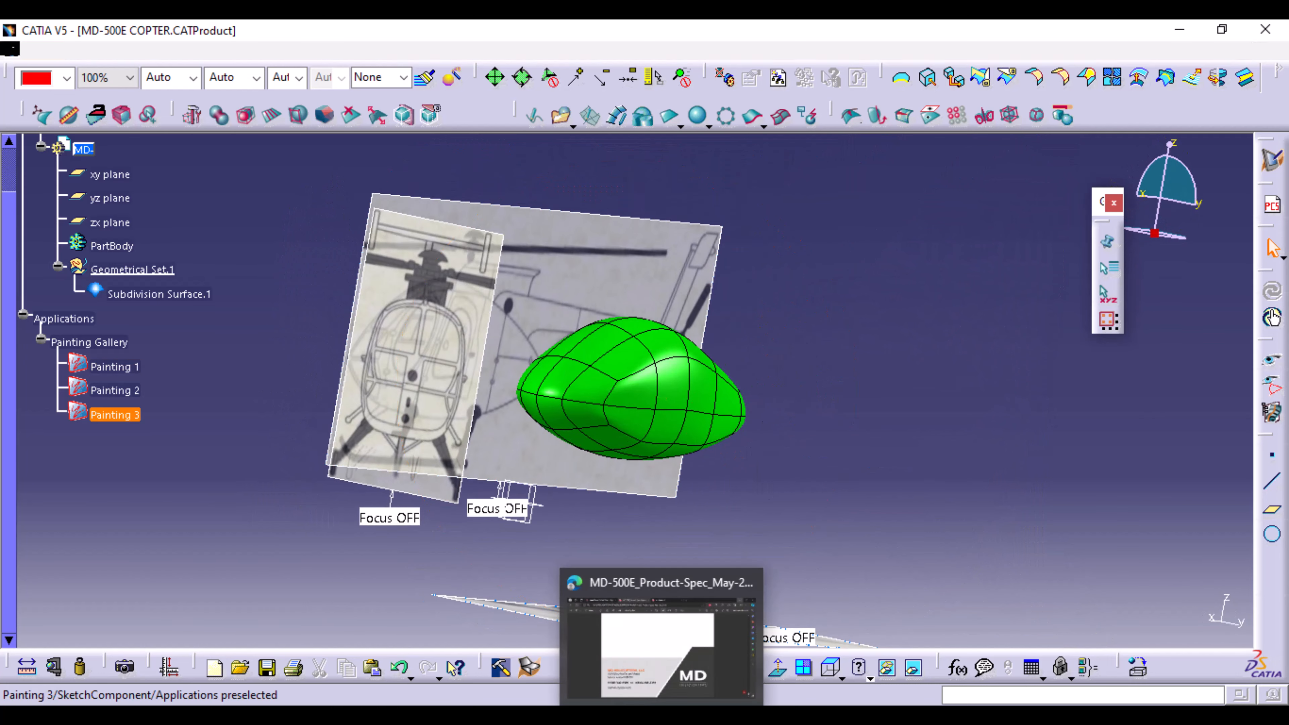
{"action": "left_click", "coordinate": [606, 581]}
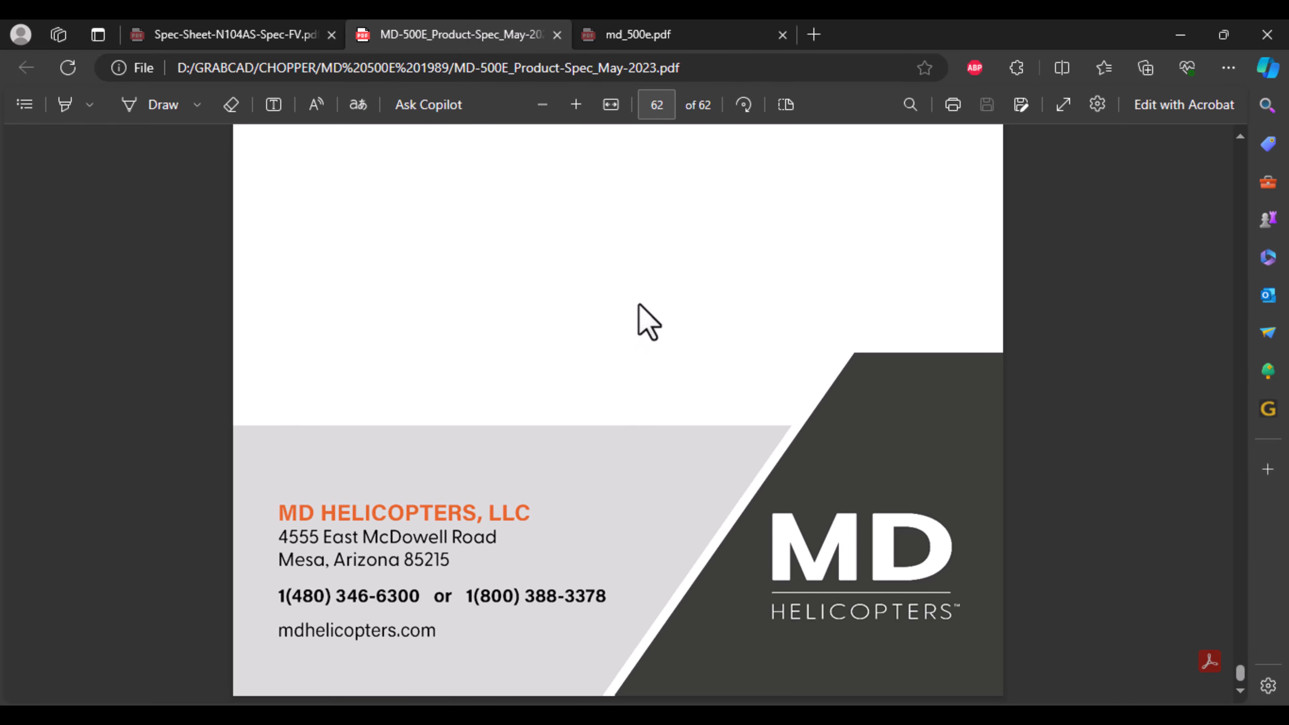
{"action": "left_click", "coordinate": [266, 39]}
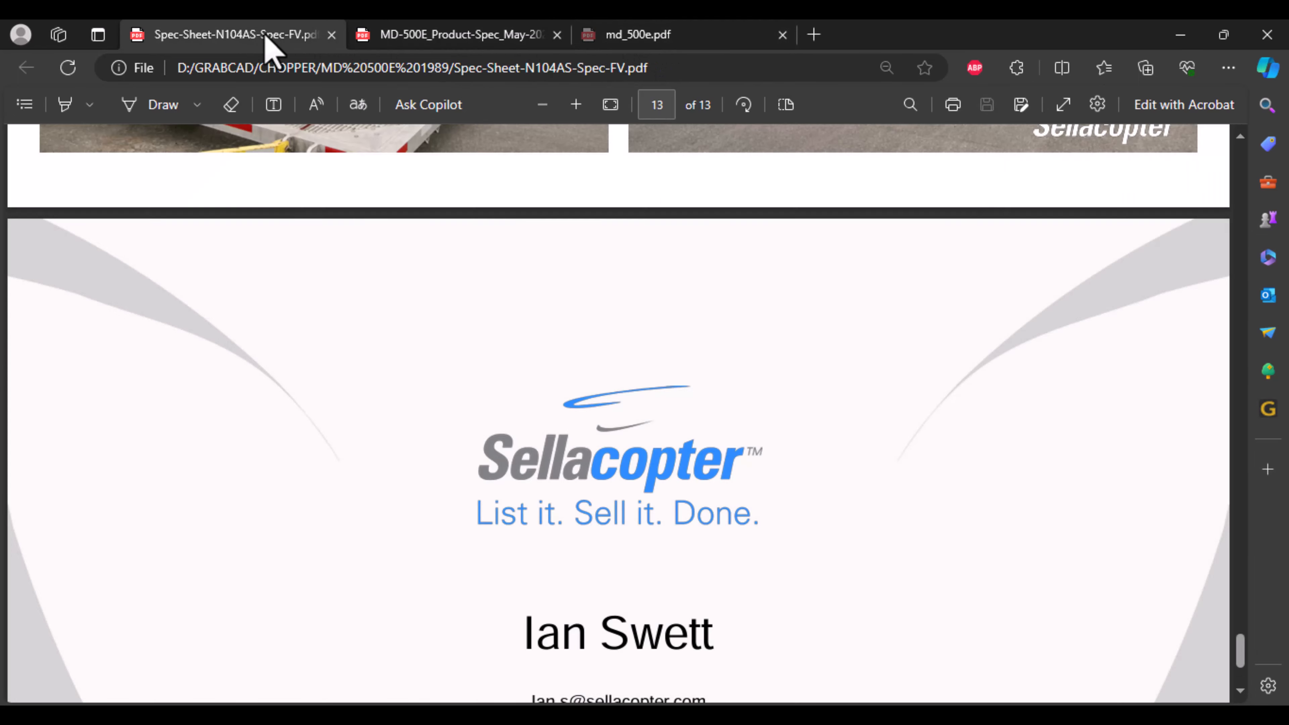
{"action": "left_click", "coordinate": [431, 39]}
{"action": "left_click", "coordinate": [244, 37]}
{"action": "scroll", "coordinate": [584, 489], "scroll_direction": "up", "scroll_amount": 15}
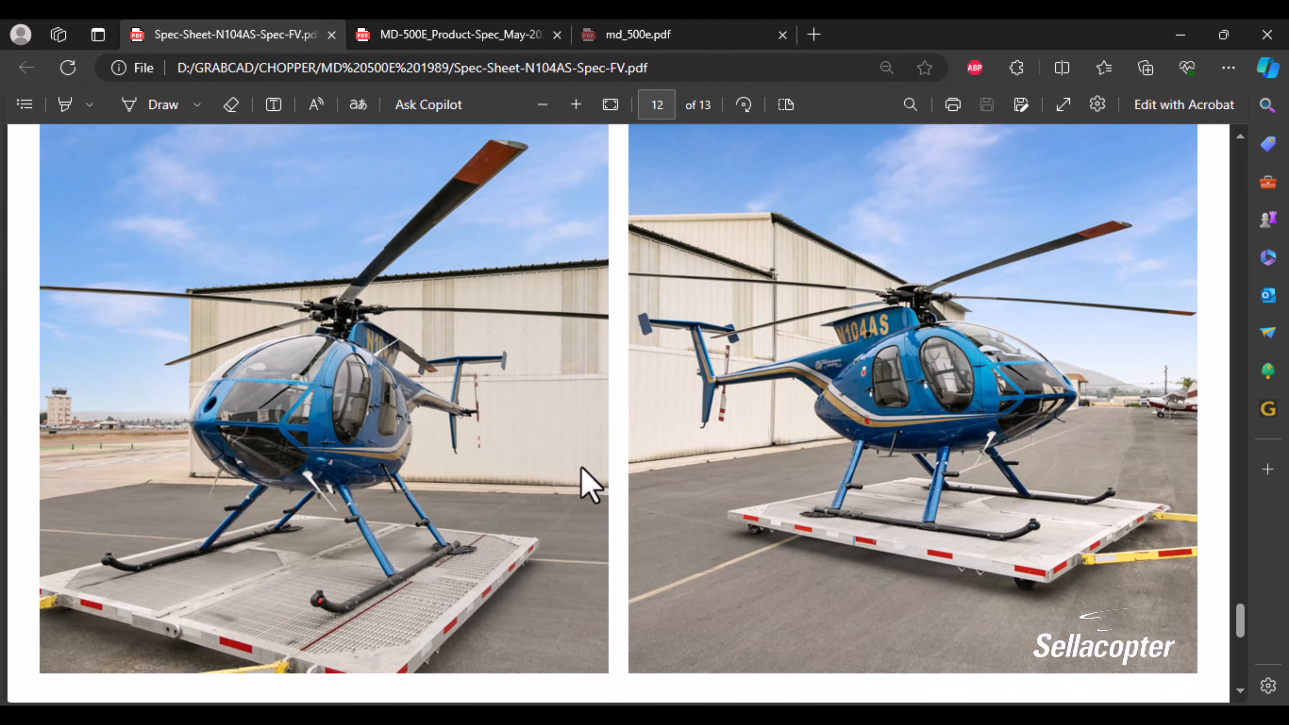
{"action": "scroll", "coordinate": [589, 485], "scroll_direction": "up", "scroll_amount": 10}
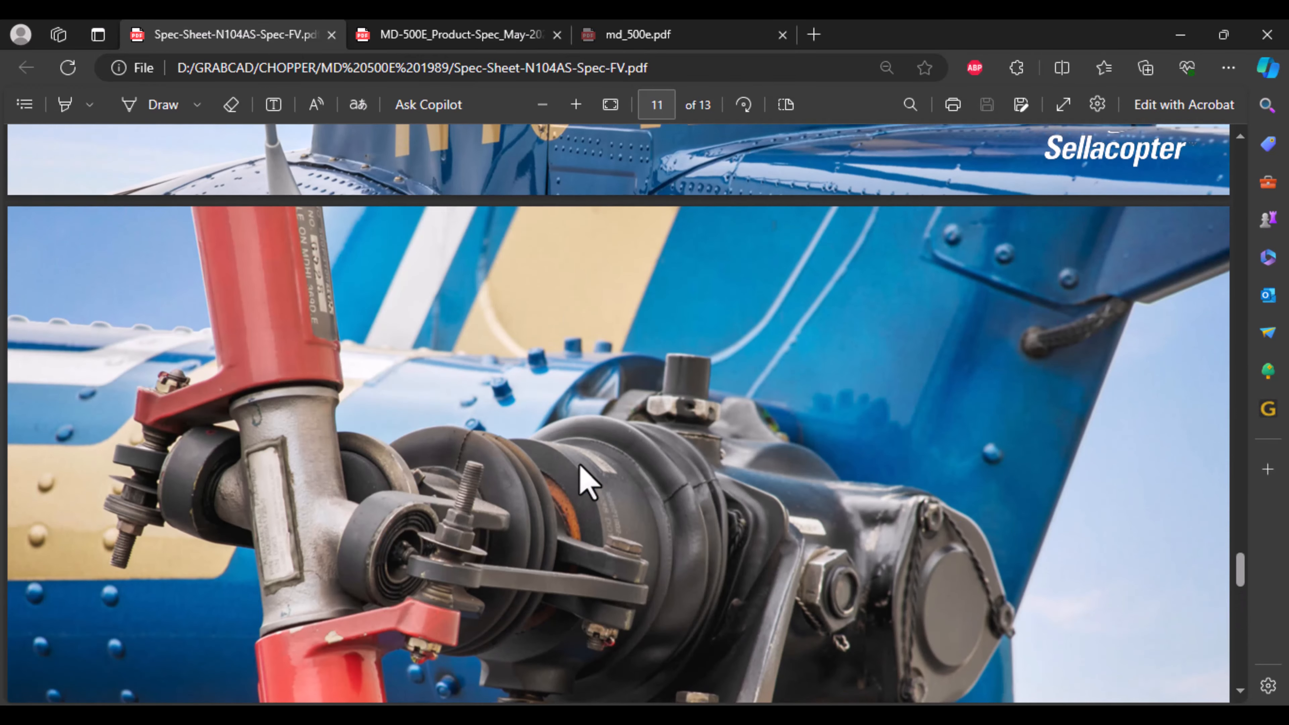
{"action": "scroll", "coordinate": [588, 485], "scroll_direction": "up", "scroll_amount": 10}
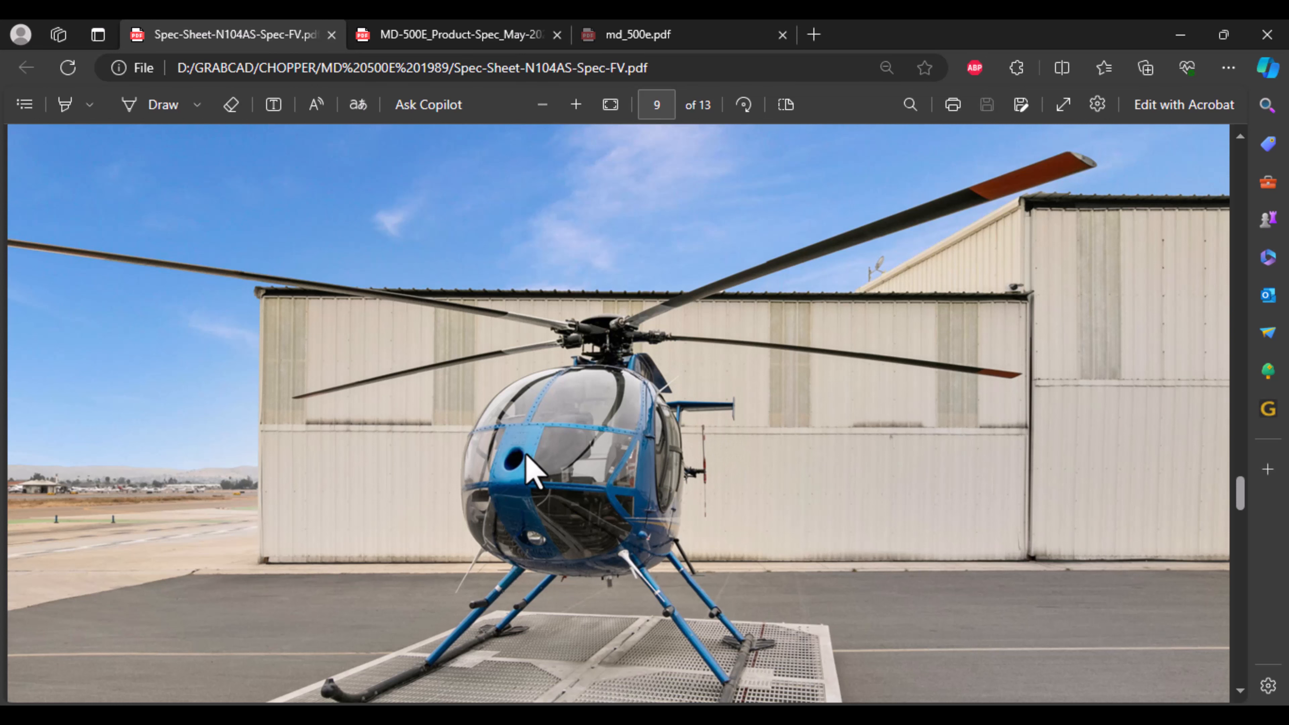
{"action": "key", "text": "alt+Tab"}
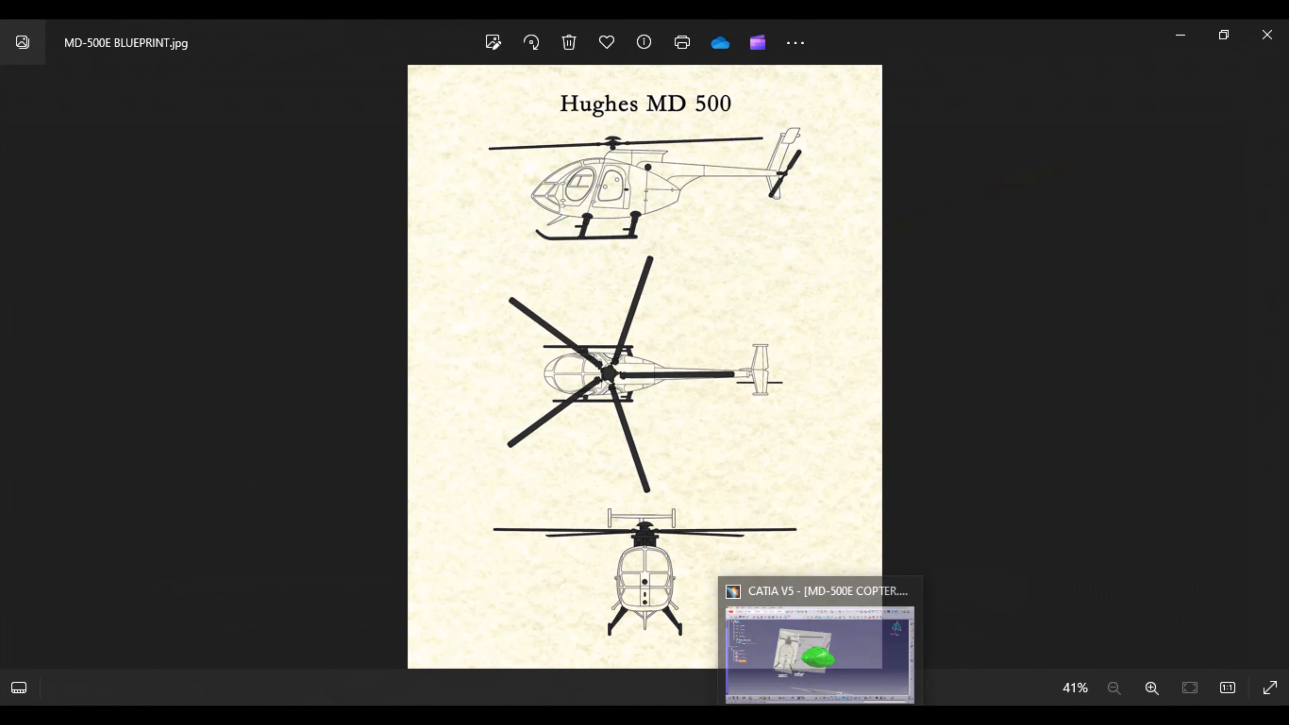
{"action": "left_click", "coordinate": [806, 715]}
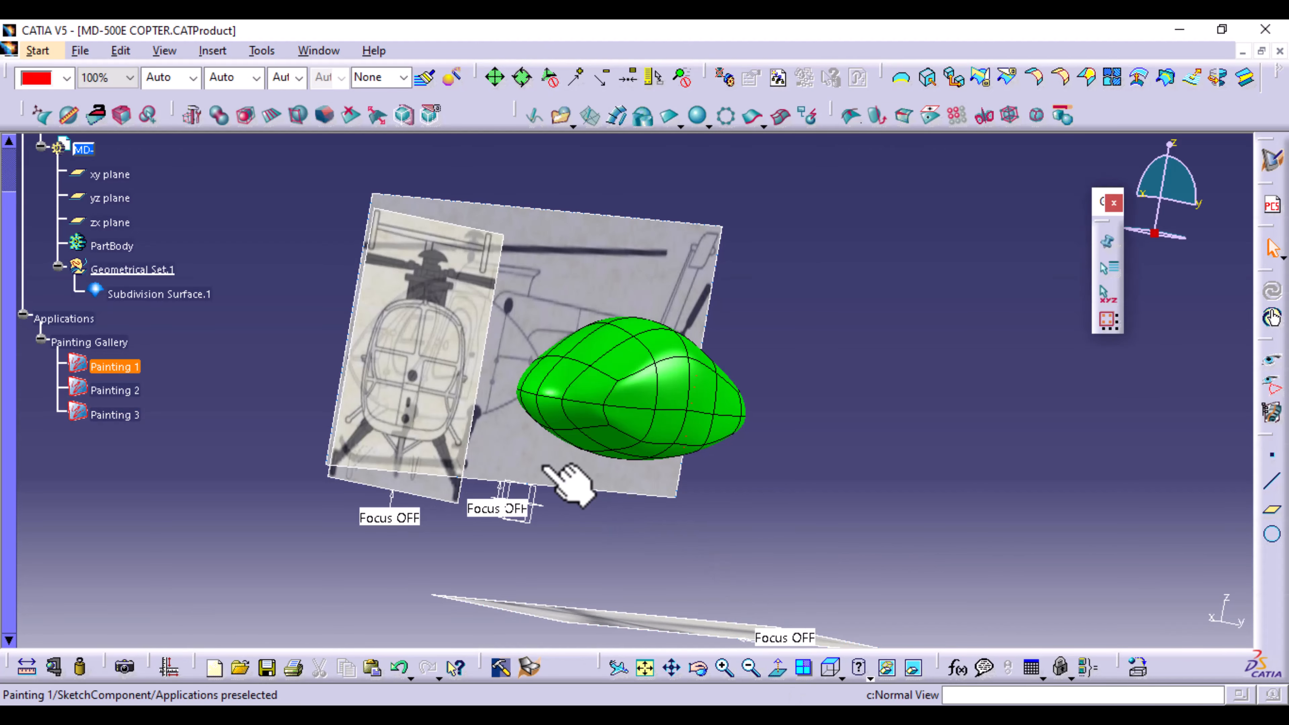
Set the fuselage subdivision surface's opacity to 50%.
{"action": "mouse_move", "coordinate": [575, 490]}
{"action": "middle_mouse_down"}
{"action": "mouse_move", "coordinate": [575, 446]}
{"action": "mouse_move", "coordinate": [667, 469]}
{"action": "mouse_move", "coordinate": [600, 411]}
{"action": "mouse_move", "coordinate": [547, 483]}
{"action": "mouse_move", "coordinate": [546, 526]}
{"action": "mouse_move", "coordinate": [719, 446]}
{"action": "mouse_move", "coordinate": [805, 515]}
{"action": "mouse_move", "coordinate": [679, 535]}
{"action": "middle_mouse_up"}
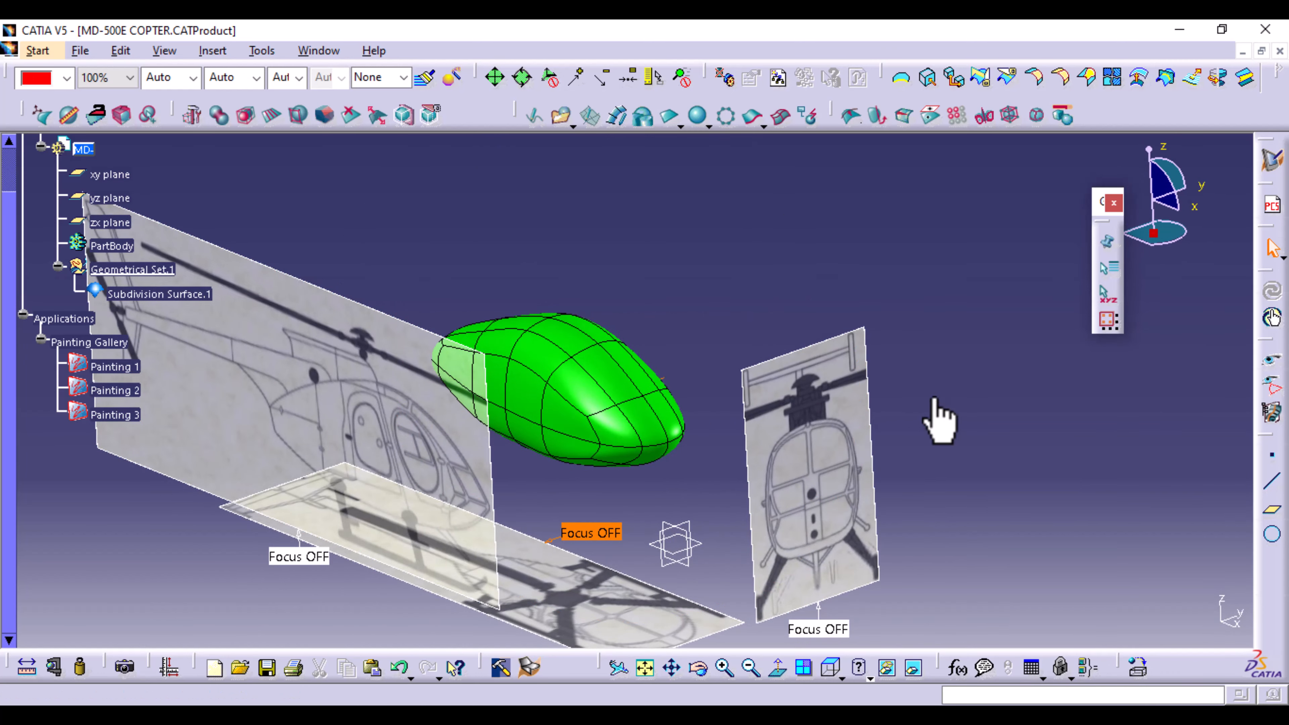
{"action": "middle_click_drag", "start_coordinate": [941, 417], "coordinate": [613, 451]}
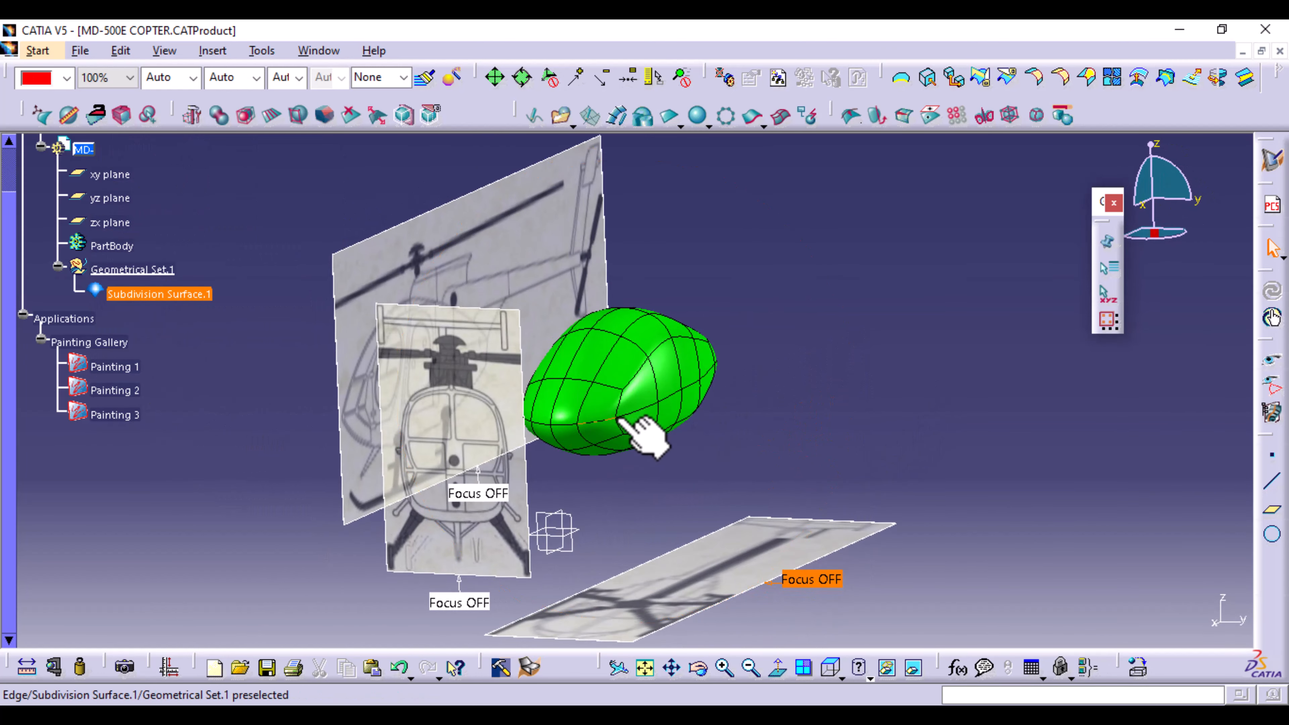
{"action": "middle_click_drag", "start_coordinate": [785, 307], "coordinate": [725, 190]}
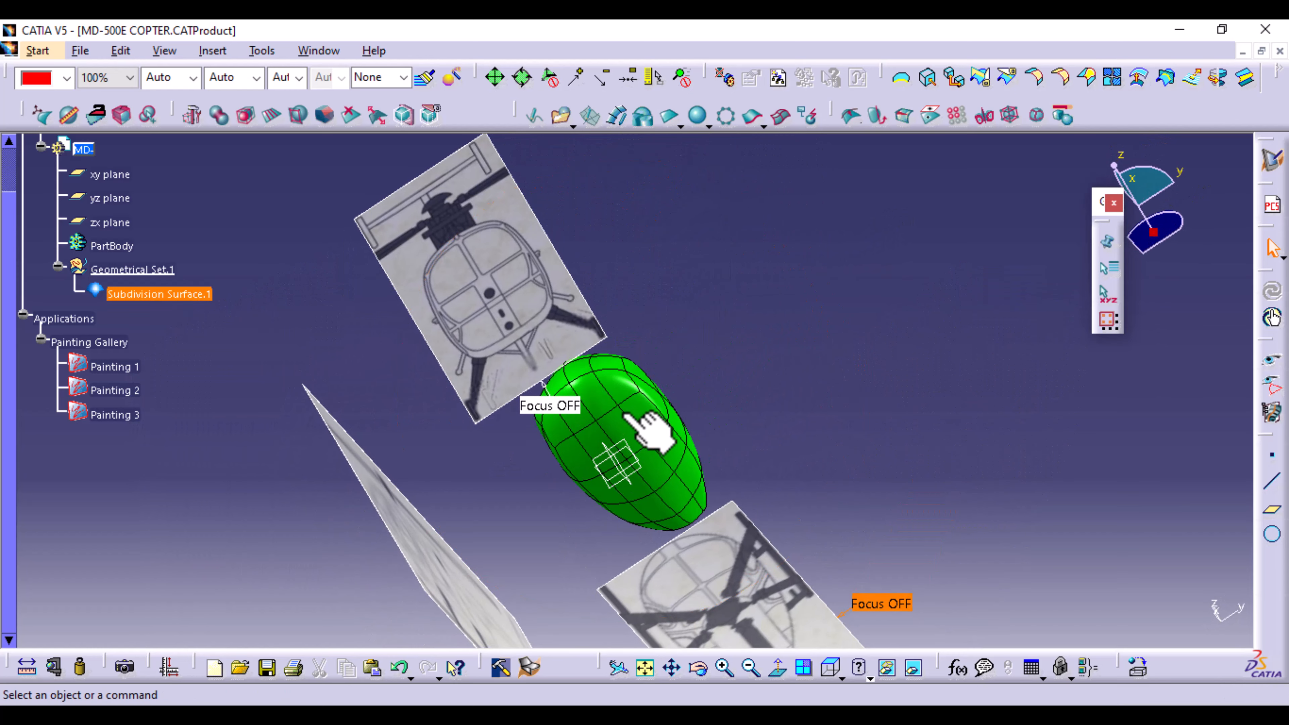
{"action": "middle_click_drag", "start_coordinate": [748, 287], "coordinate": [736, 488]}
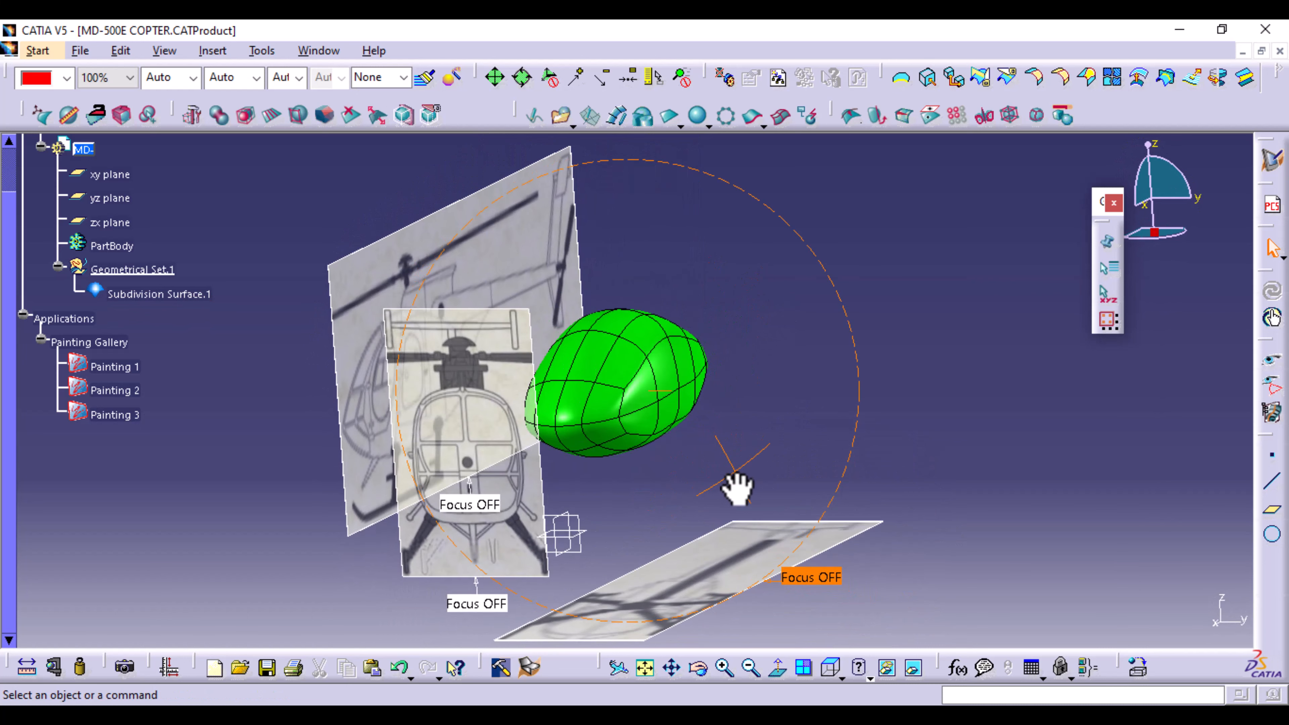
{"action": "left_click", "coordinate": [161, 288]}
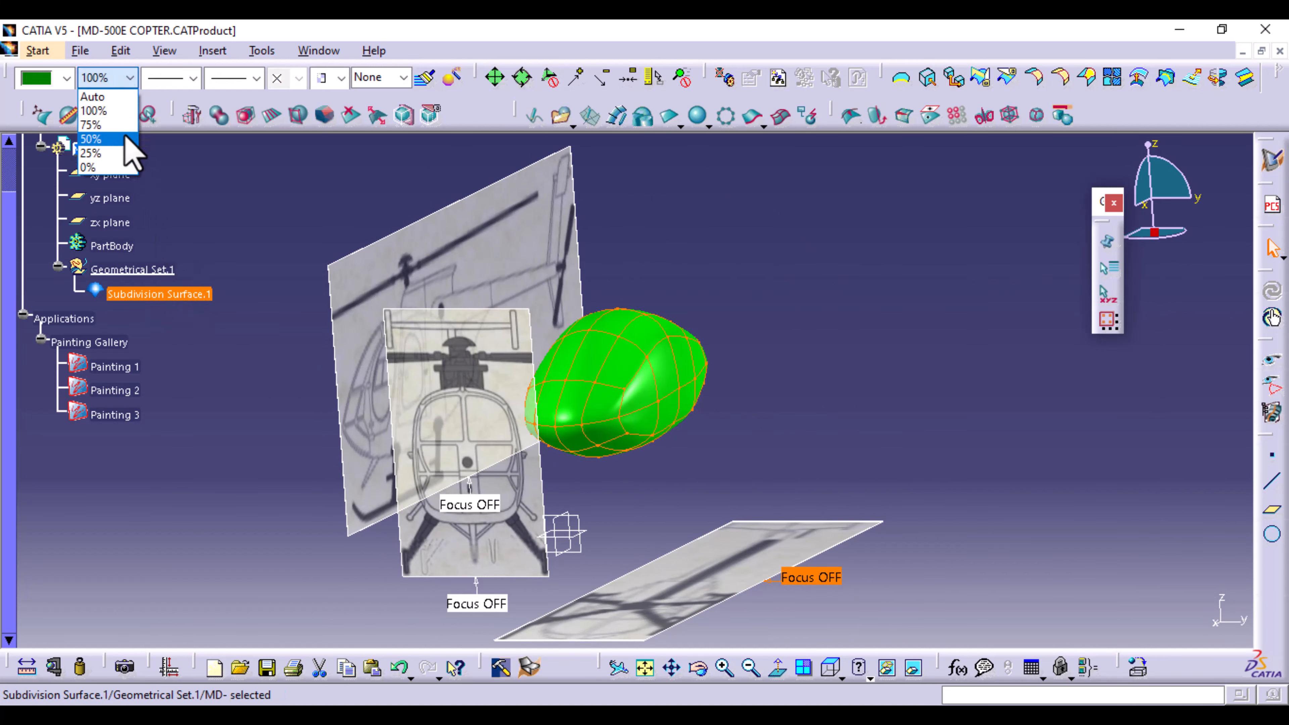
{"action": "left_click", "coordinate": [125, 139]}
{"action": "left_click", "coordinate": [887, 405]}
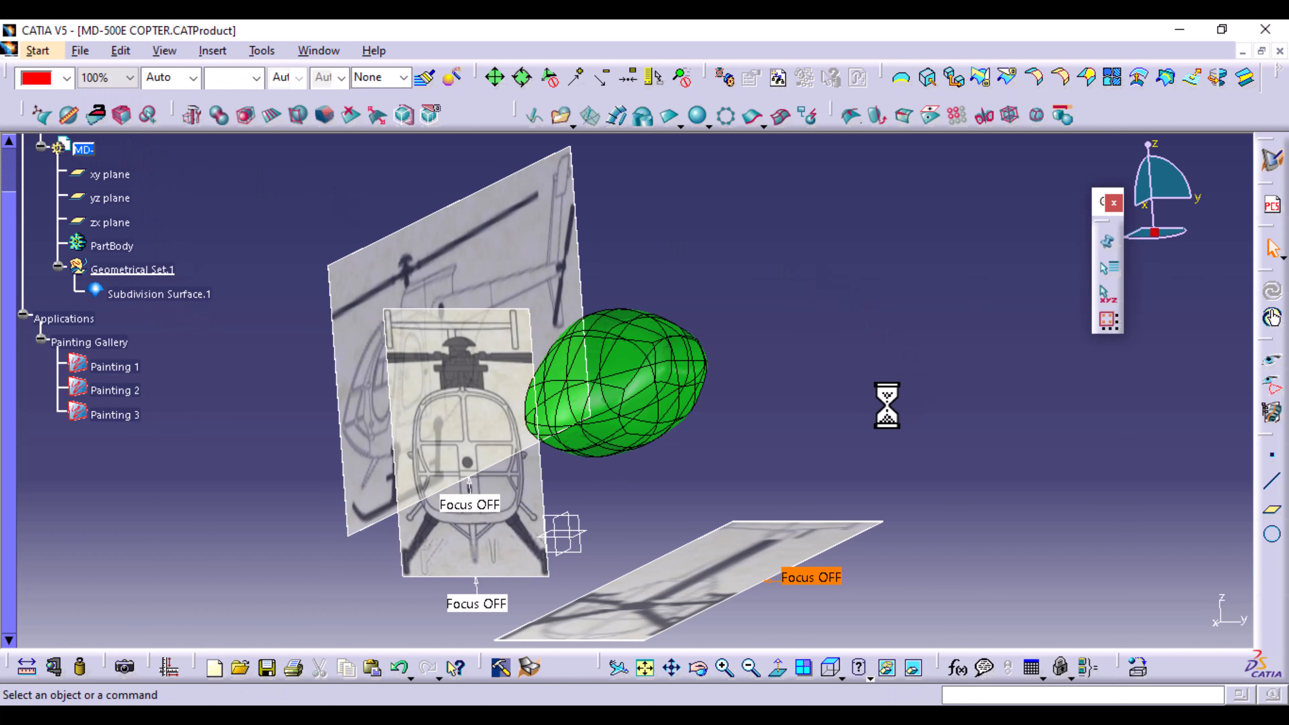
Widen the outer side vertex pair near the fuselage nose with Affinity to about 1201 mm in Y, matching the top blueprint.
{"action": "middle_click_drag", "start_coordinate": [654, 518], "coordinate": [641, 383]}
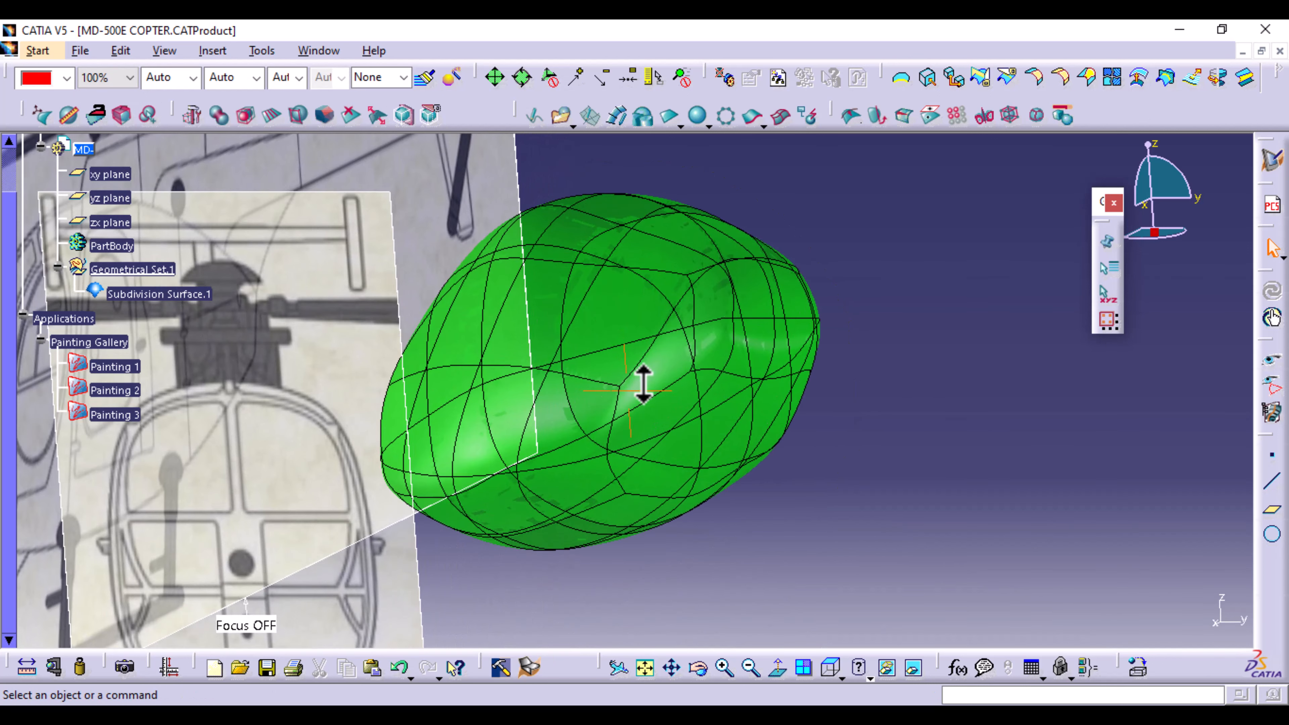
{"action": "left_click", "coordinate": [607, 454]}
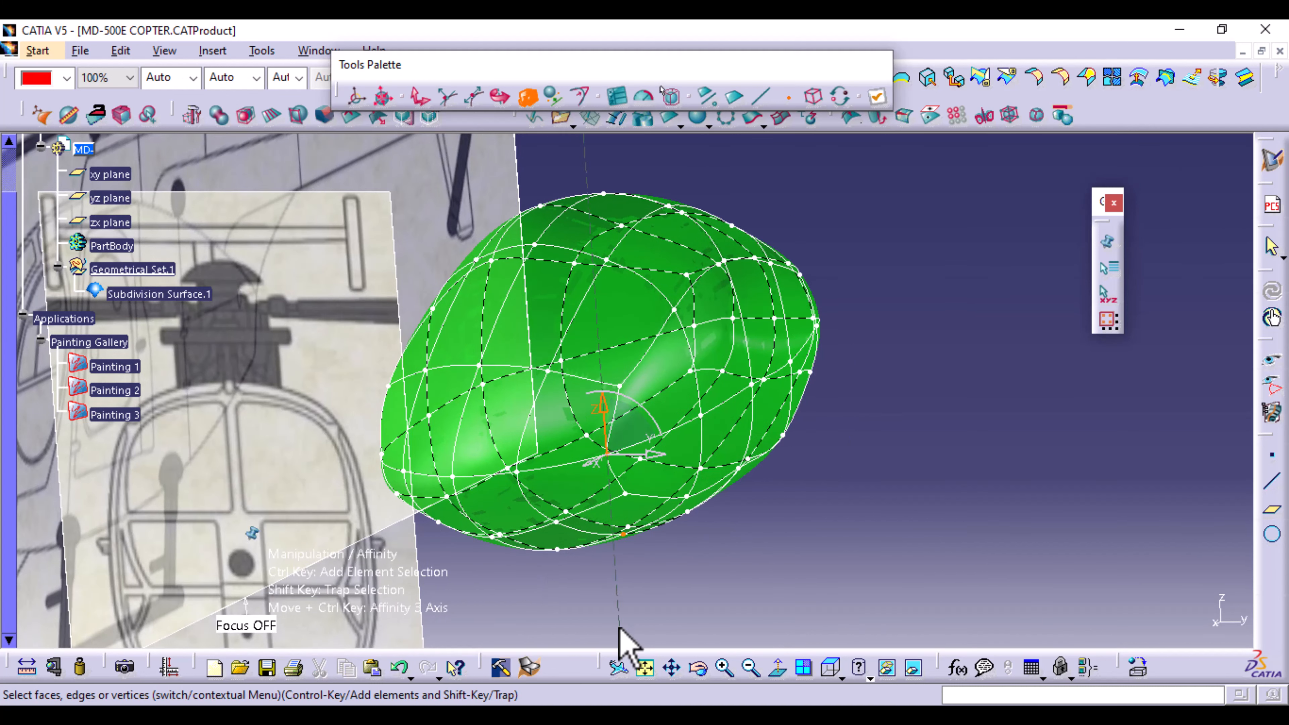
{"action": "mouse_move", "coordinate": [426, 403]}
{"action": "middle_mouse_down"}
{"action": "mouse_move", "coordinate": [460, 483]}
{"action": "mouse_move", "coordinate": [572, 422]}
{"action": "middle_mouse_up"}
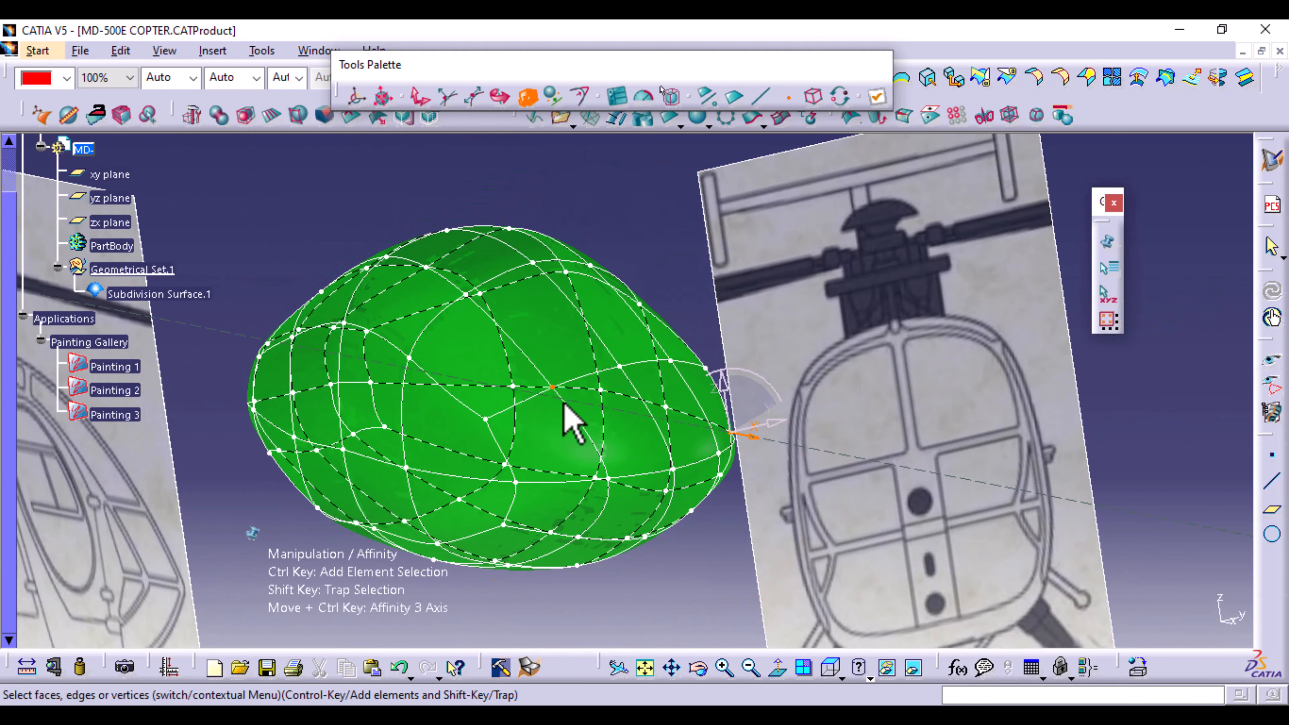
{"action": "left_click", "coordinate": [516, 483]}
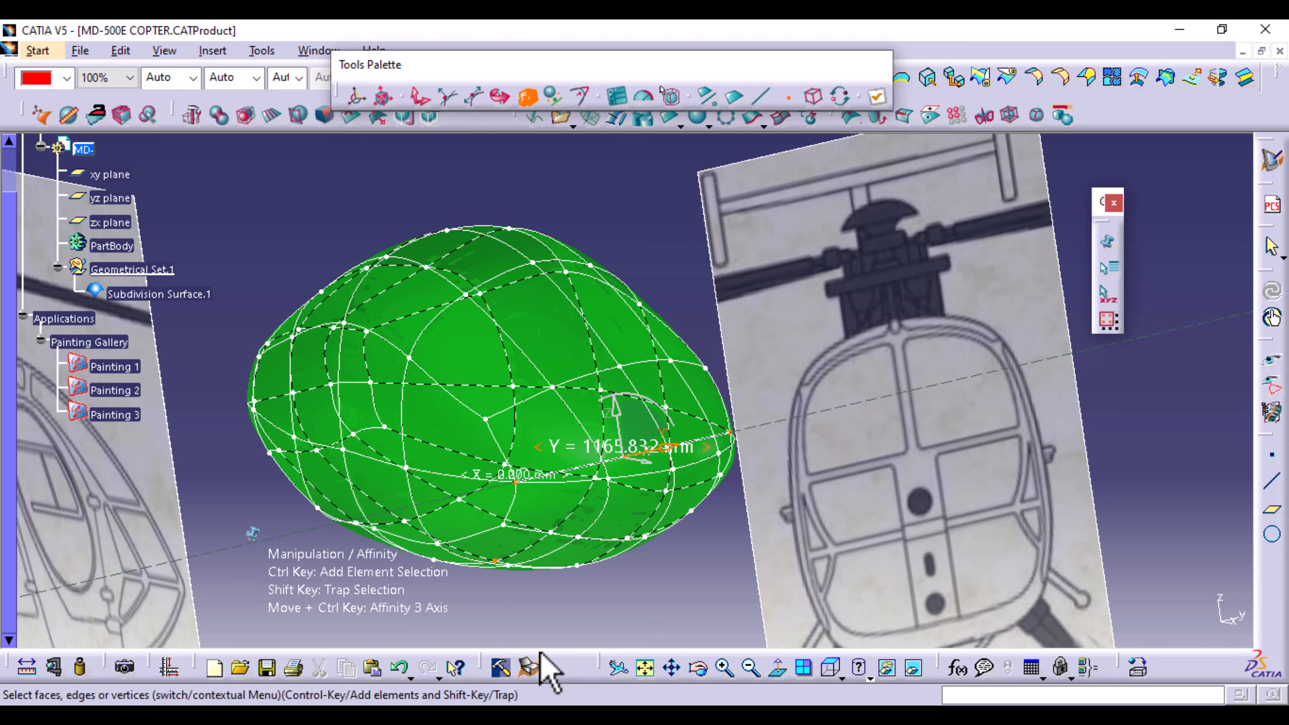
{"action": "left_click", "coordinate": [828, 671]}
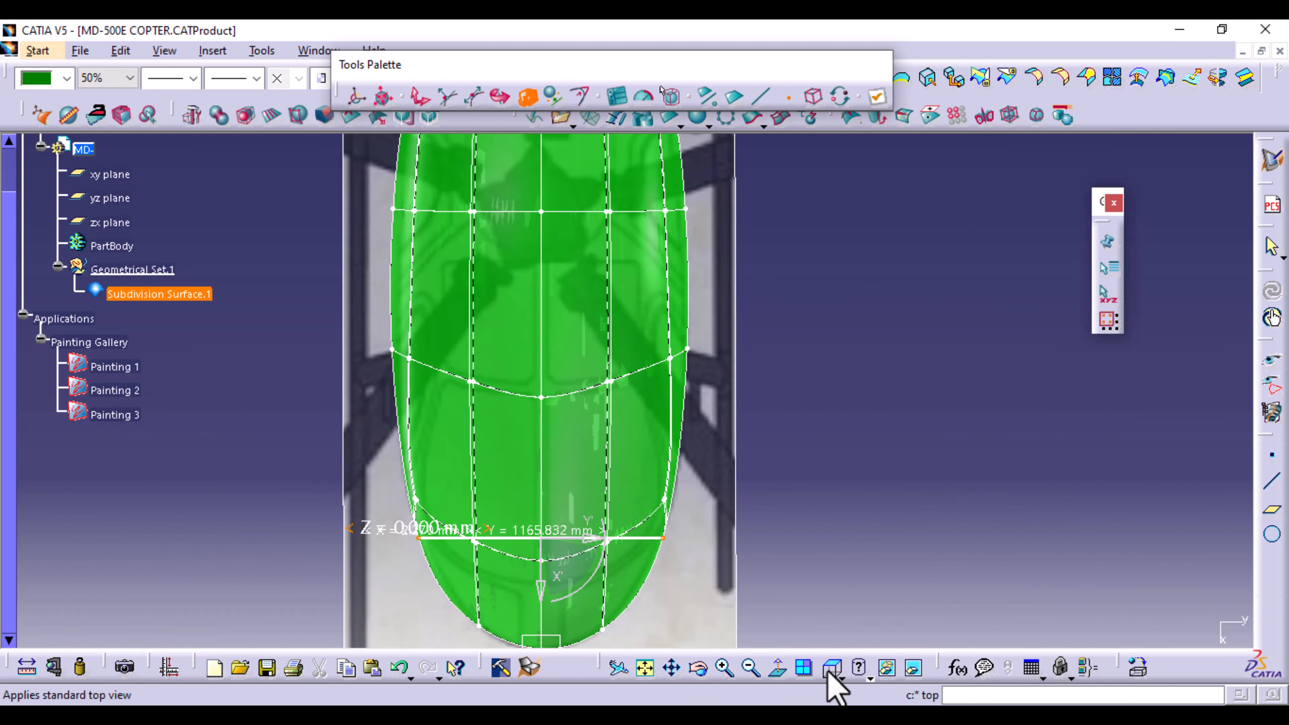
{"action": "middle_click_drag", "start_coordinate": [864, 525], "coordinate": [856, 467]}
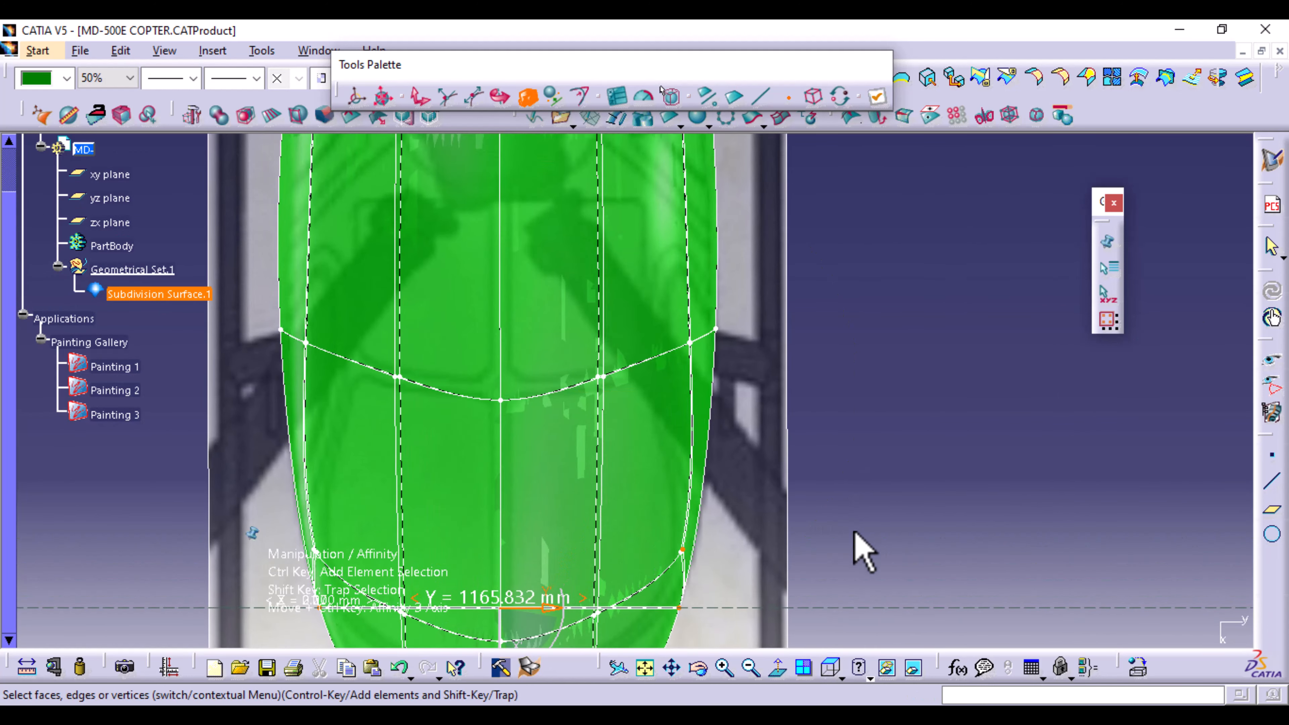
{"action": "middle_click_drag", "start_coordinate": [851, 557], "coordinate": [904, 379]}
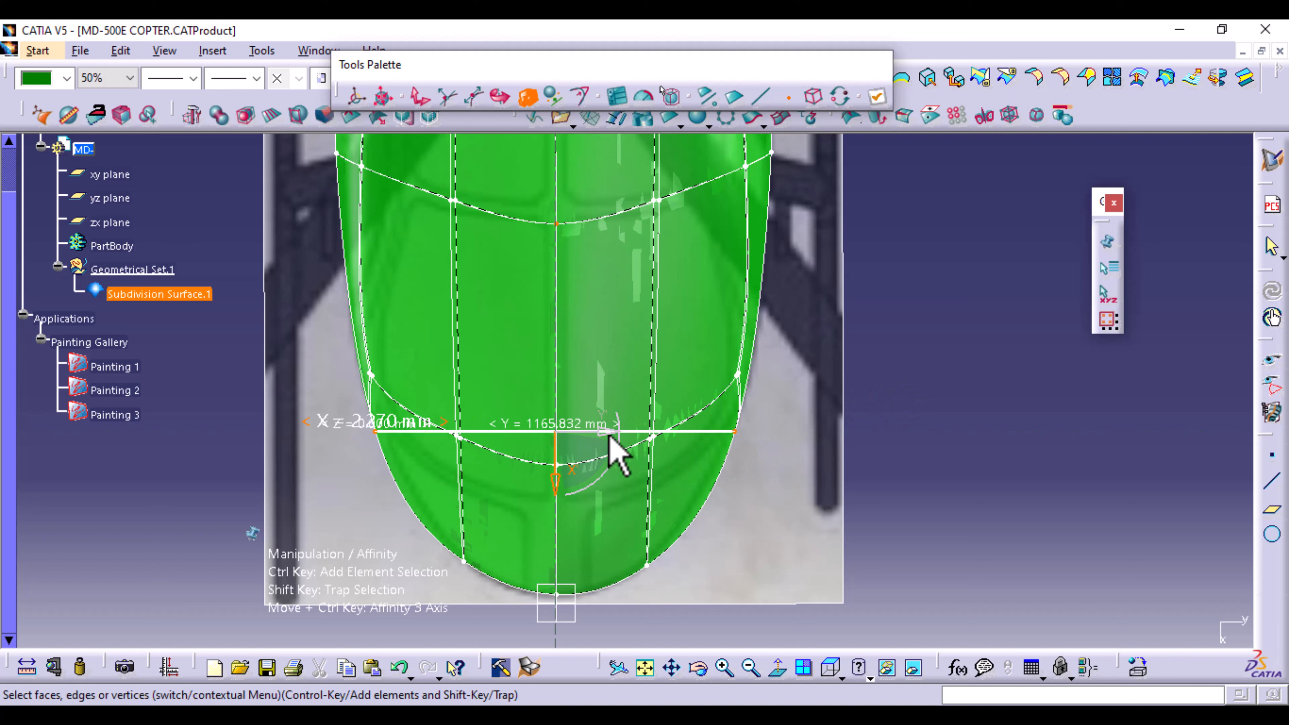
{"action": "mouse_move", "coordinate": [608, 432]}
{"action": "left_mouse_down"}
{"action": "mouse_move", "coordinate": [596, 440]}
{"action": "mouse_move", "coordinate": [609, 445]}
{"action": "left_mouse_up"}
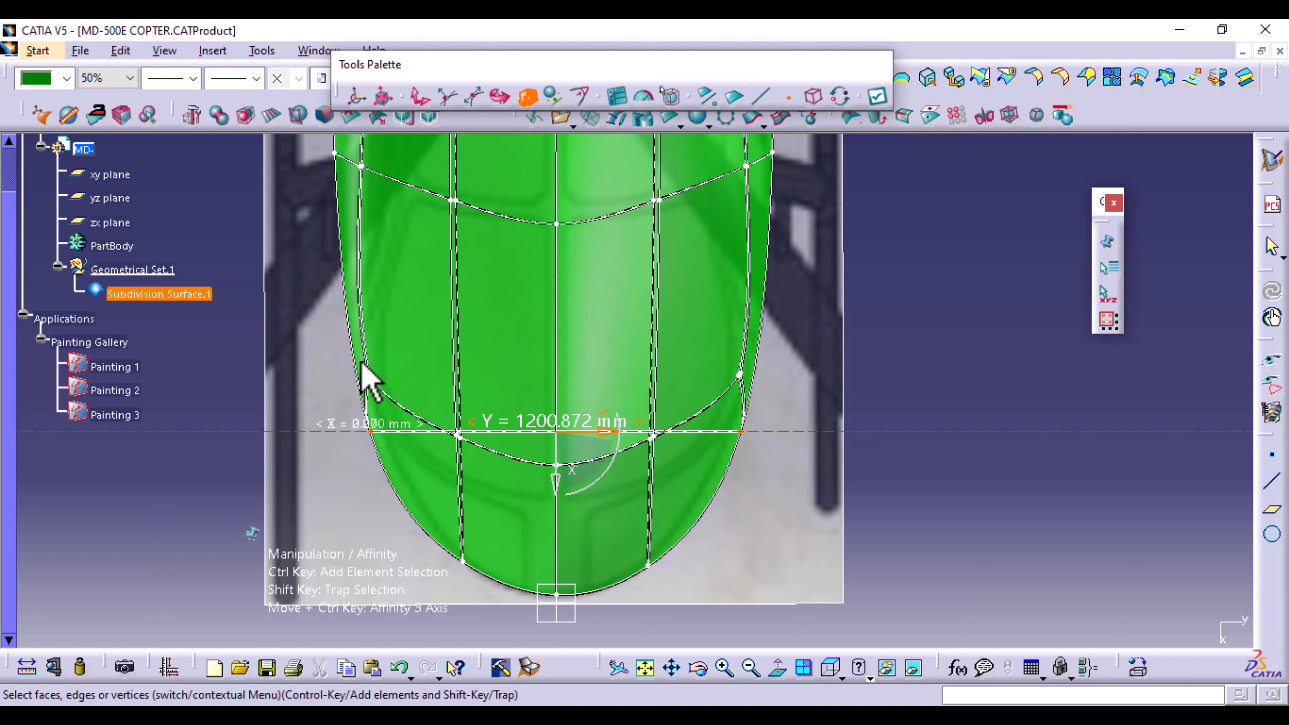
Scale the inner side vertices just behind that pair with Affinity to about 1128 mm in Y.
{"action": "left_click_drag", "start_coordinate": [359, 362], "coordinate": [384, 388], "text": "shift"}
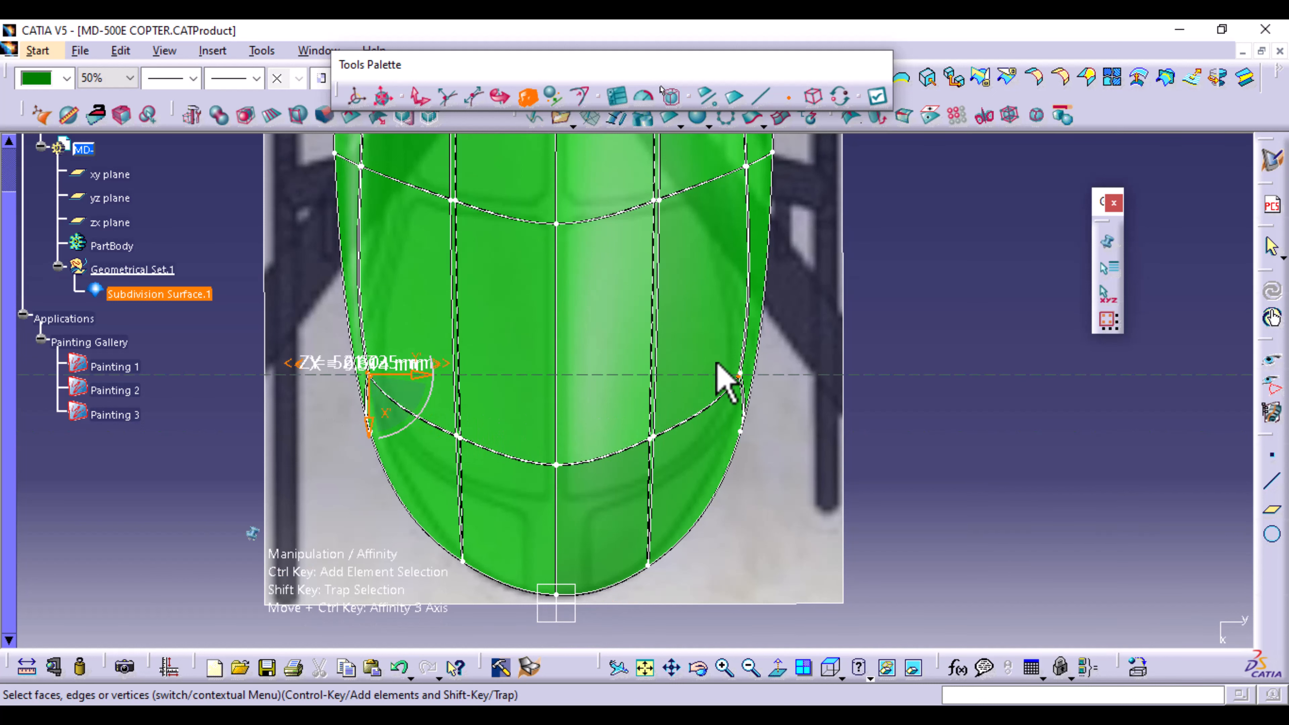
{"action": "left_click_drag", "start_coordinate": [718, 362], "coordinate": [750, 382], "text": "shift"}
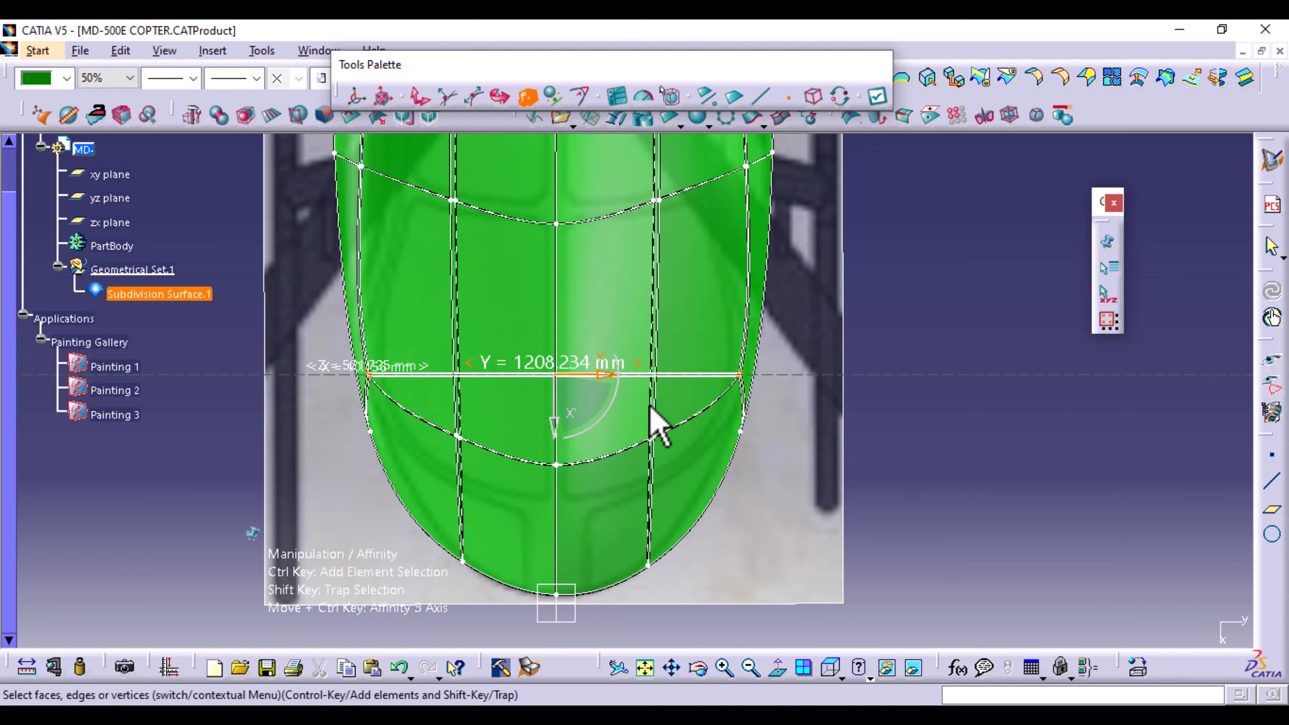
{"action": "left_click_drag", "start_coordinate": [600, 384], "coordinate": [609, 380]}
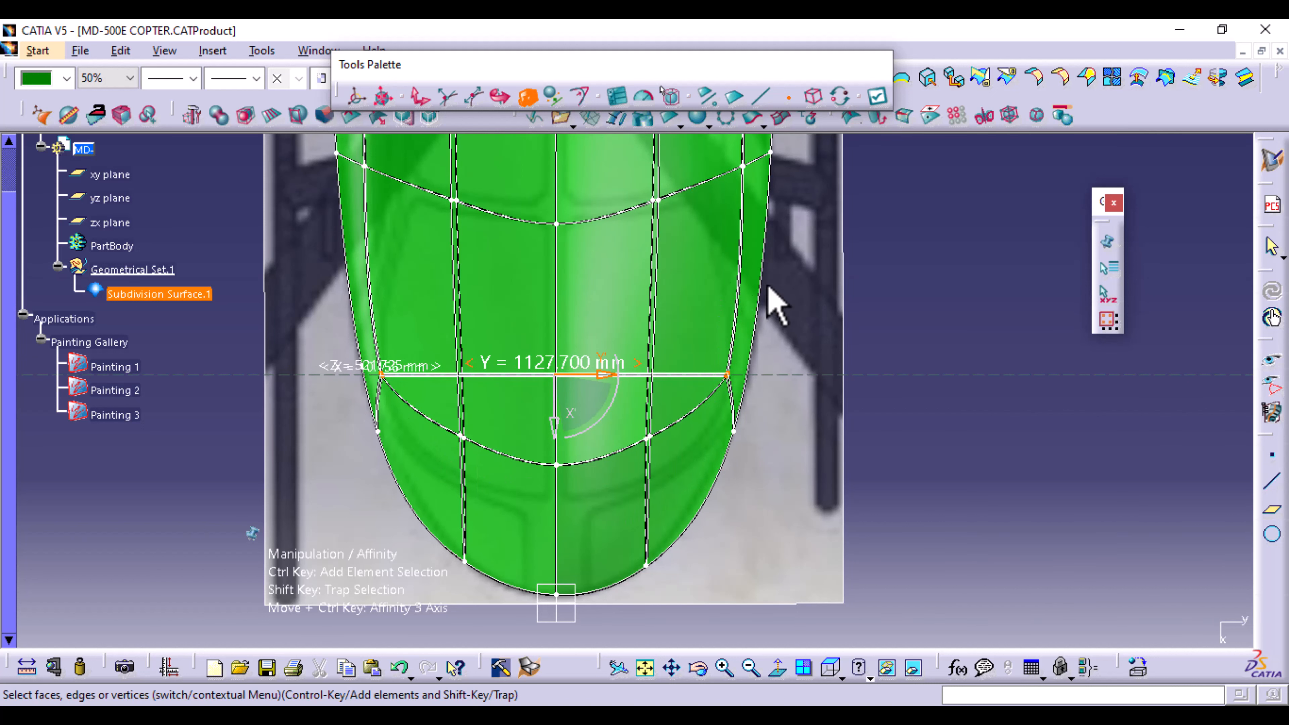
{"action": "left_click", "coordinate": [499, 672]}
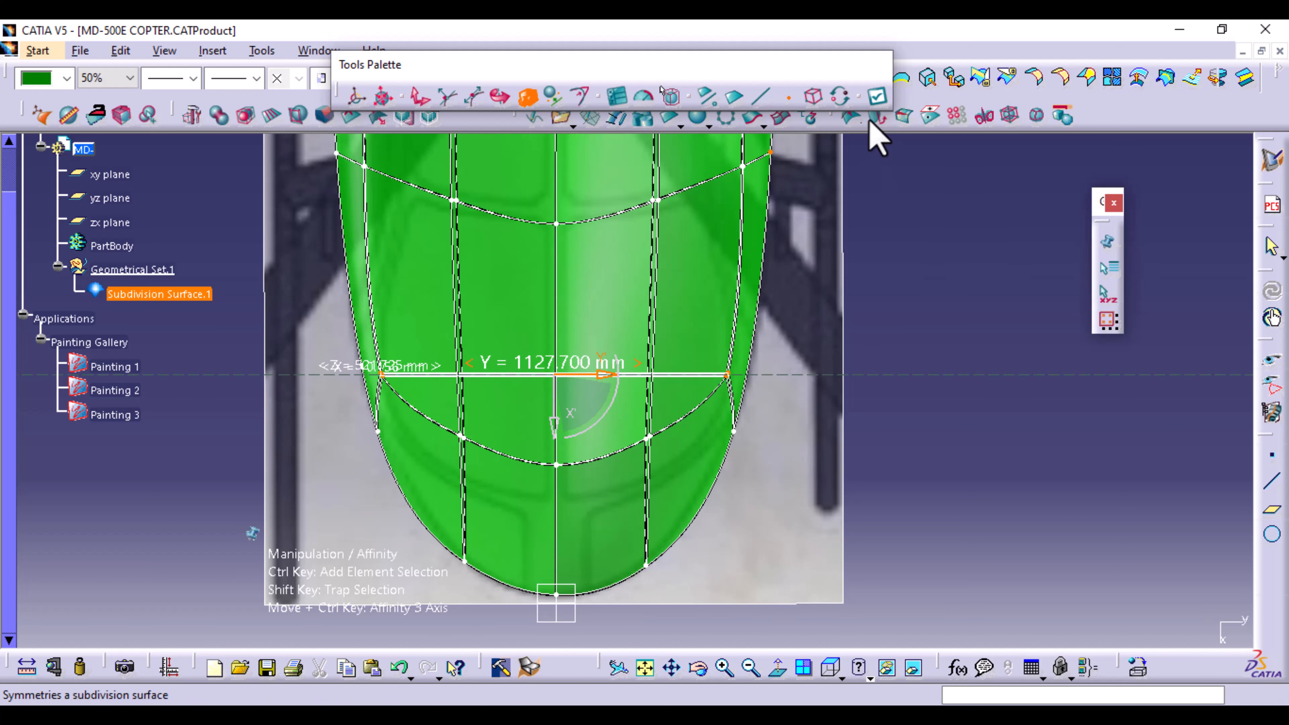
{"action": "left_click", "coordinate": [907, 391]}
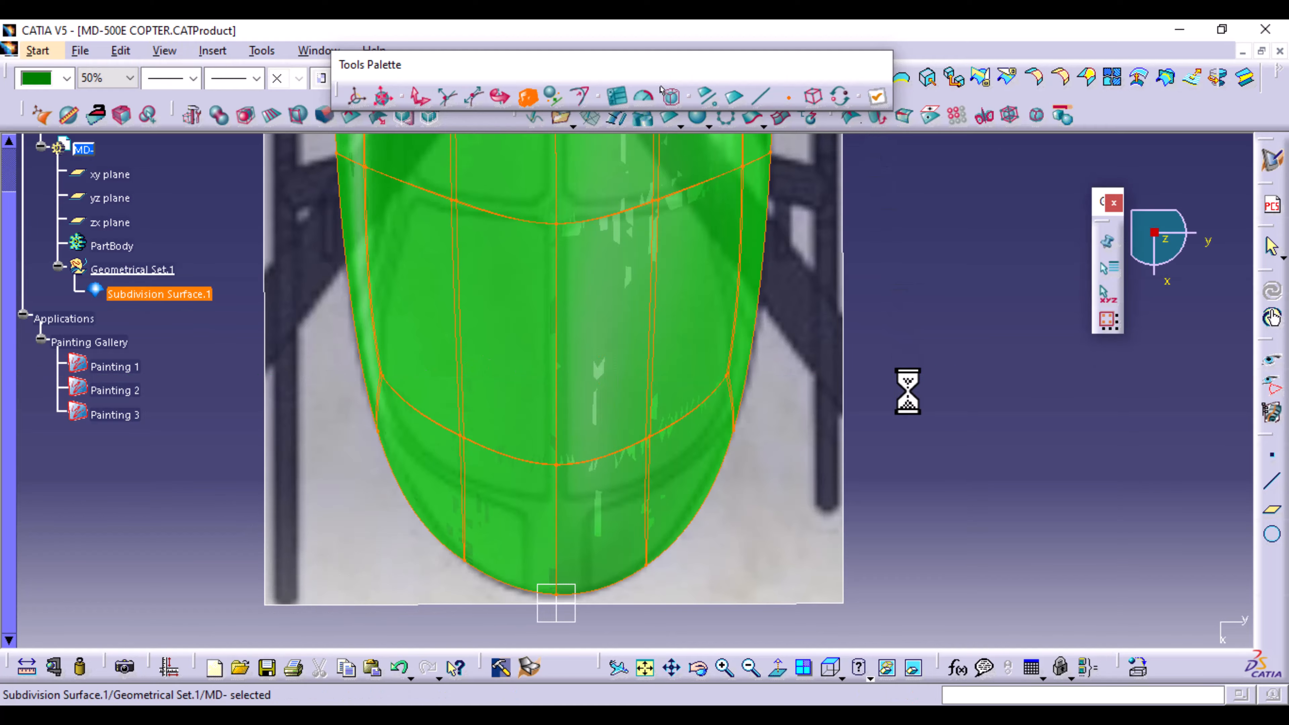
Set the fuselage subdivision surface's opacity to 100%.
{"action": "mouse_move", "coordinate": [897, 563]}
{"action": "middle_mouse_down"}
{"action": "mouse_move", "coordinate": [699, 552]}
{"action": "mouse_move", "coordinate": [676, 369]}
{"action": "mouse_move", "coordinate": [699, 288]}
{"action": "mouse_move", "coordinate": [746, 370]}
{"action": "mouse_move", "coordinate": [687, 567]}
{"action": "mouse_move", "coordinate": [581, 296]}
{"action": "mouse_move", "coordinate": [619, 247]}
{"action": "mouse_move", "coordinate": [682, 483]}
{"action": "mouse_move", "coordinate": [782, 460]}
{"action": "middle_mouse_up"}
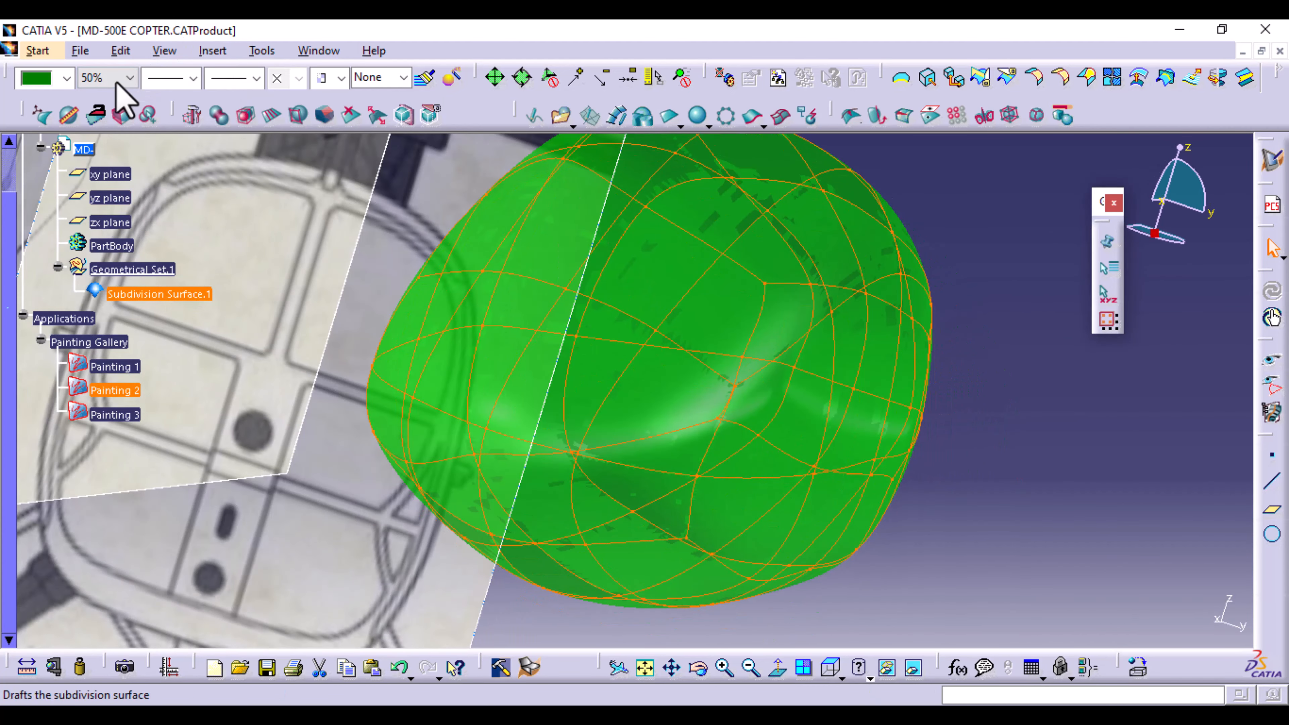
{"action": "left_click", "coordinate": [130, 77]}
{"action": "left_click", "coordinate": [109, 97]}
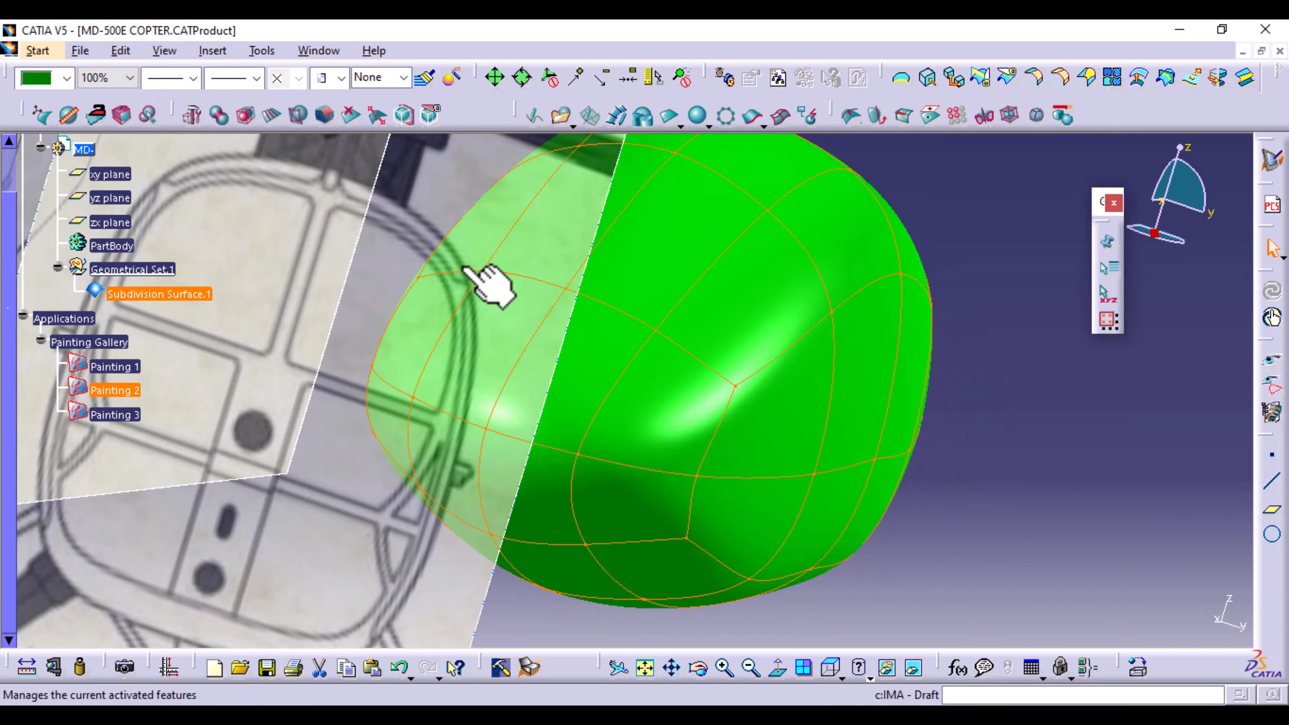
{"action": "left_click", "coordinate": [969, 401]}
Hide the blueprint paintings so that only the fuselage subdivision surface is displayed.
{"action": "mouse_move", "coordinate": [1058, 480]}
{"action": "middle_mouse_down"}
{"action": "mouse_move", "coordinate": [920, 527]}
{"action": "mouse_move", "coordinate": [777, 336]}
{"action": "mouse_move", "coordinate": [794, 216]}
{"action": "mouse_move", "coordinate": [791, 383]}
{"action": "mouse_move", "coordinate": [829, 397]}
{"action": "mouse_move", "coordinate": [845, 328]}
{"action": "mouse_move", "coordinate": [886, 296]}
{"action": "mouse_move", "coordinate": [935, 326]}
{"action": "middle_mouse_up"}
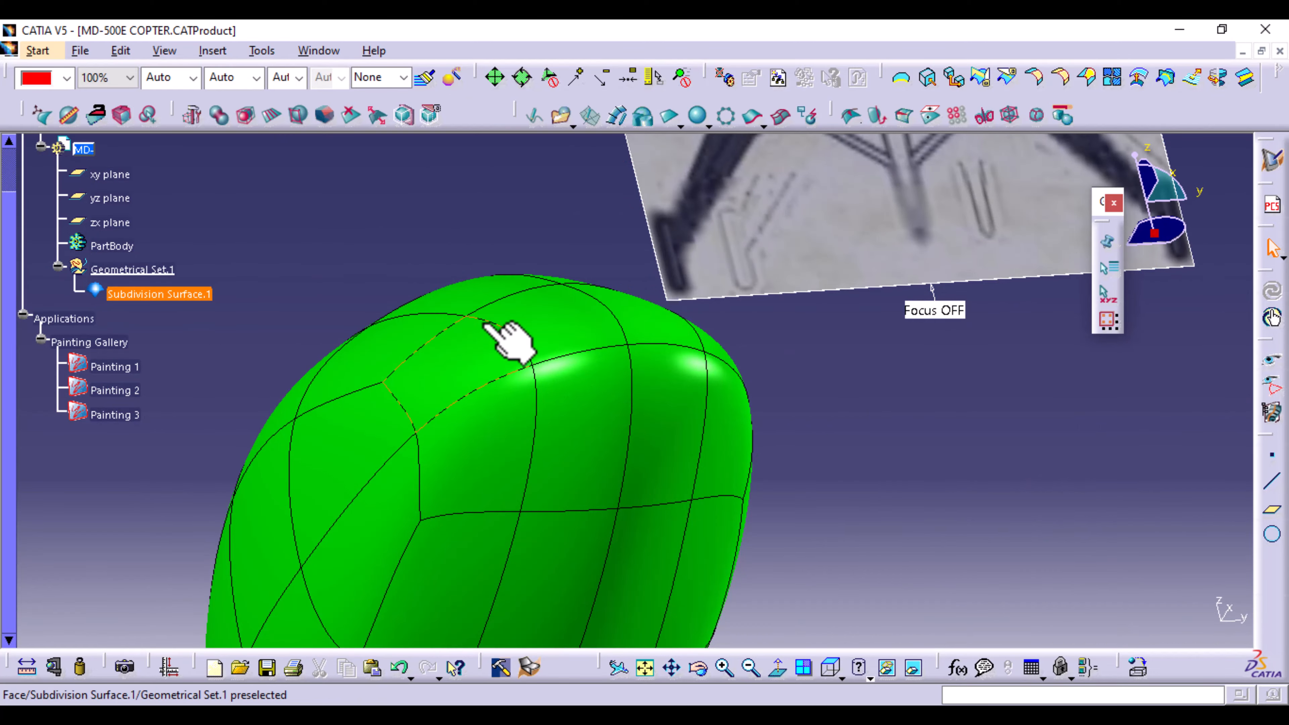
{"action": "mouse_move", "coordinate": [507, 340]}
{"action": "middle_mouse_down"}
{"action": "mouse_move", "coordinate": [598, 561]}
{"action": "mouse_move", "coordinate": [535, 535]}
{"action": "mouse_move", "coordinate": [592, 337]}
{"action": "mouse_move", "coordinate": [677, 384]}
{"action": "mouse_move", "coordinate": [825, 369]}
{"action": "middle_mouse_up"}
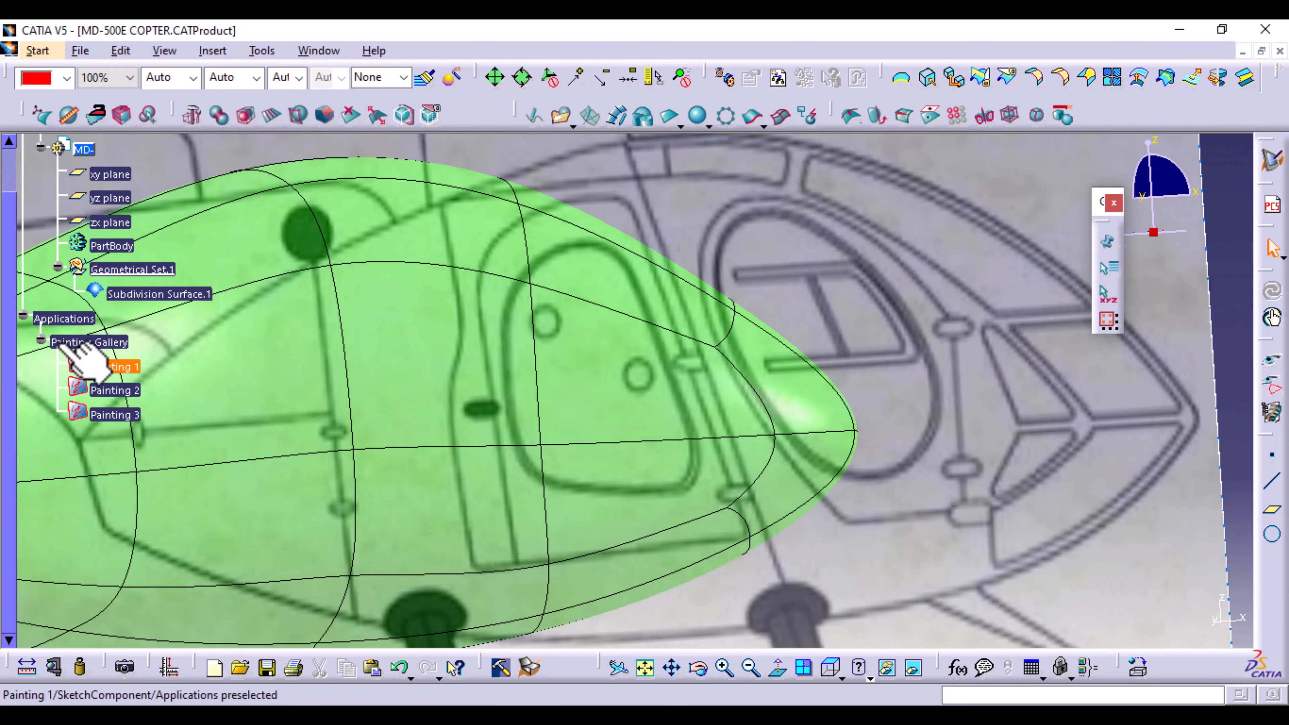
{"action": "left_click", "coordinate": [77, 355]}
{"action": "right_click", "coordinate": [76, 355]}
{"action": "left_click", "coordinate": [124, 398]}
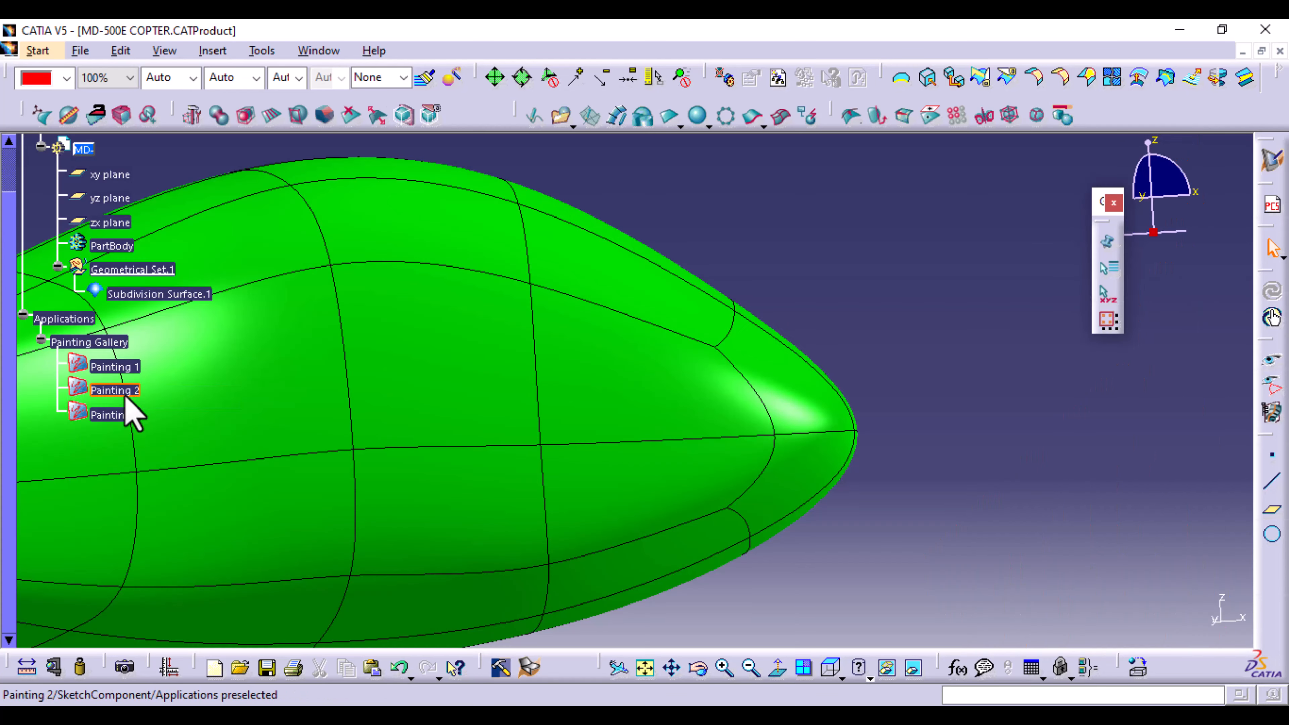
Examine the fuselage surface from the front, rear, sides and underside to judge its shape.
{"action": "middle_click_drag", "start_coordinate": [1004, 326], "coordinate": [395, 401]}
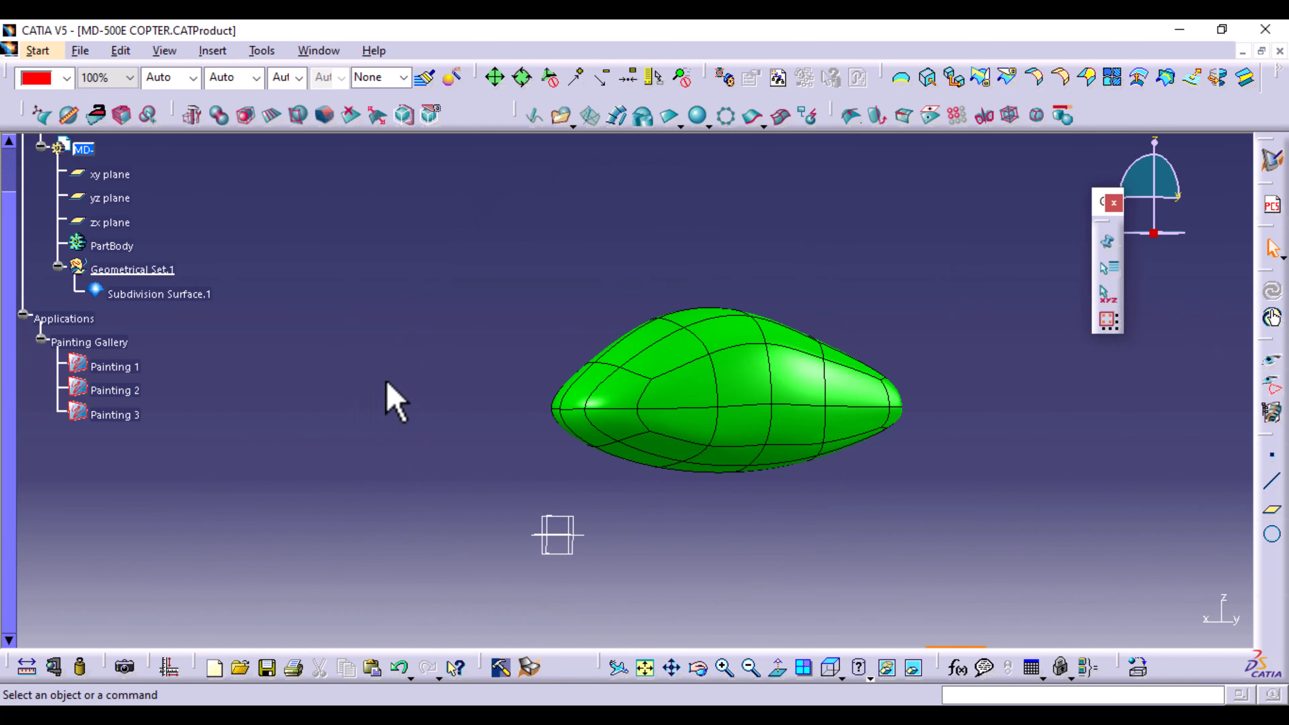
{"action": "middle_click_drag", "start_coordinate": [832, 305], "coordinate": [544, 427]}
{"action": "middle_click_drag", "start_coordinate": [530, 311], "coordinate": [526, 277]}
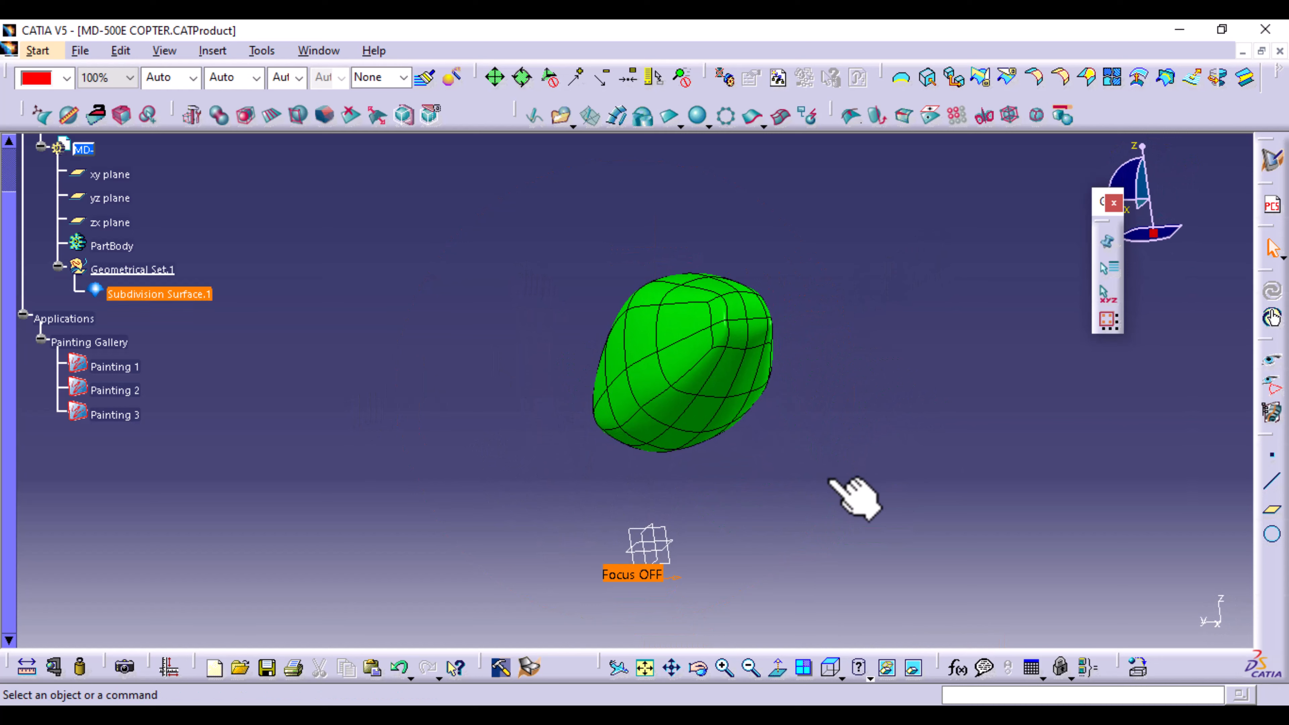
{"action": "middle_click_drag", "start_coordinate": [832, 479], "coordinate": [670, 329]}
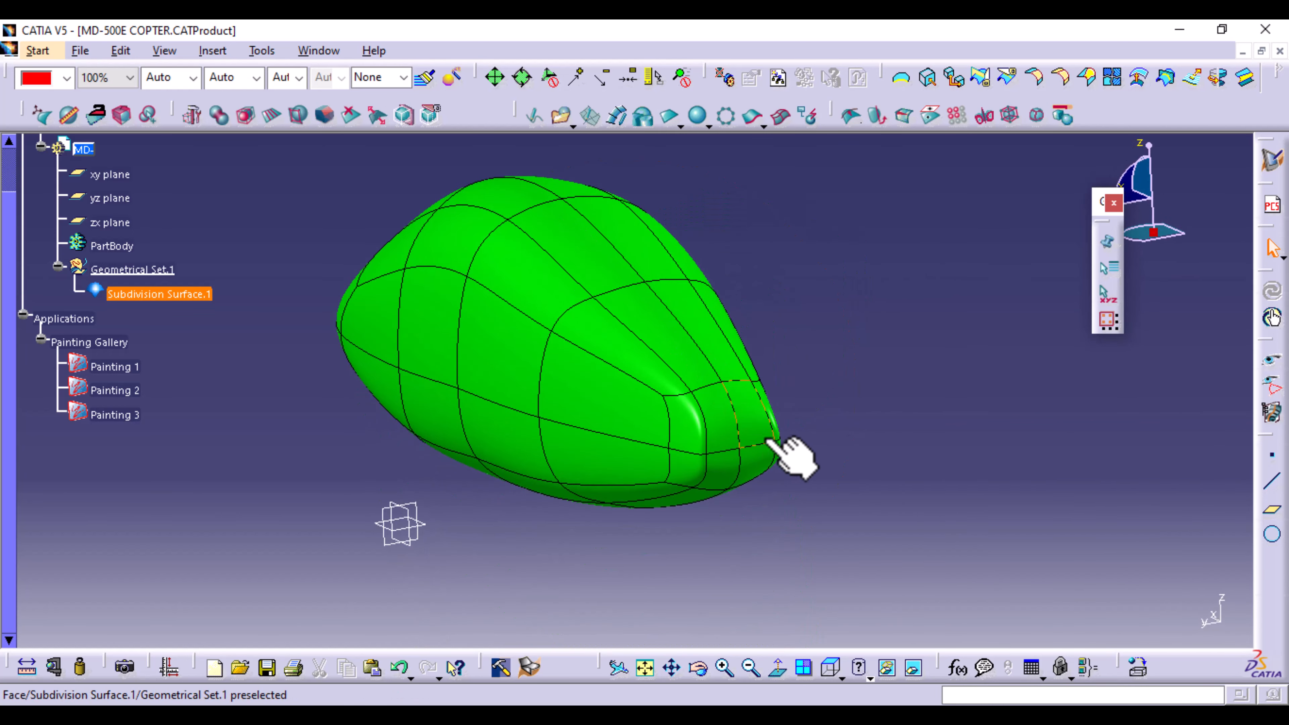
{"action": "middle_click_drag", "start_coordinate": [797, 541], "coordinate": [677, 452]}
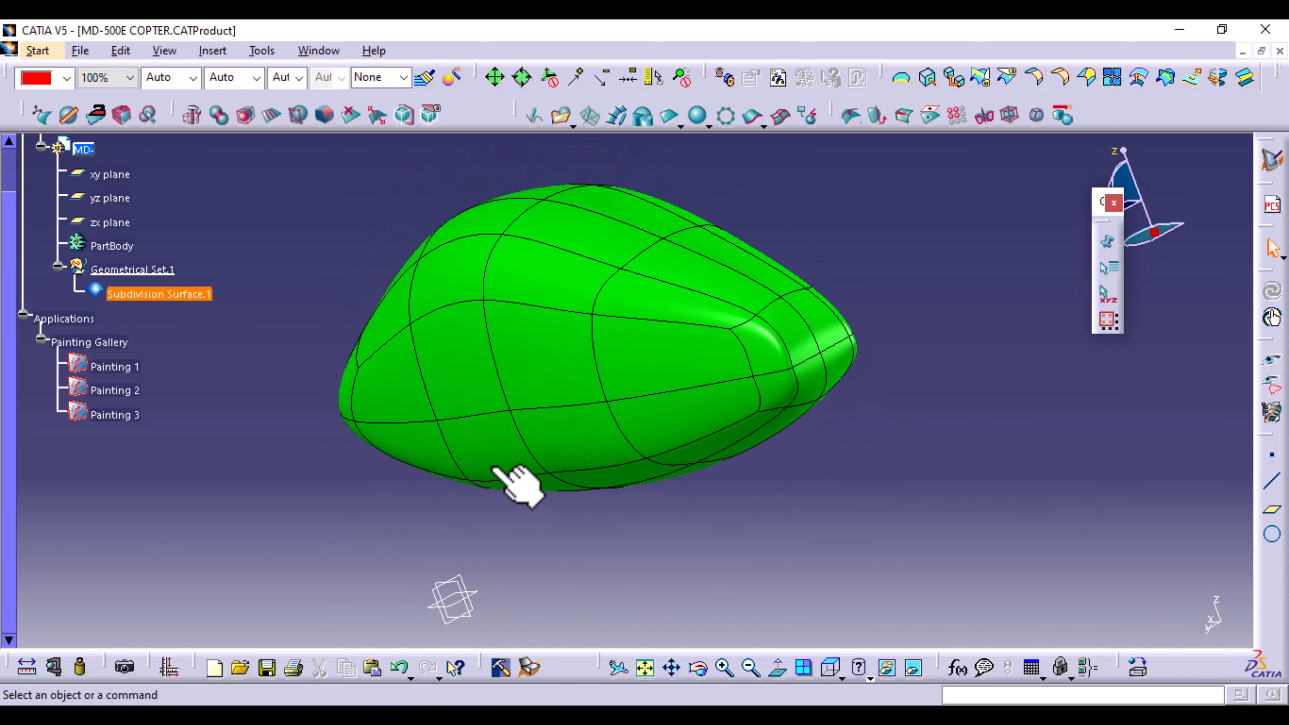
{"action": "middle_click_drag", "start_coordinate": [518, 483], "coordinate": [635, 489]}
{"action": "middle_click_drag", "start_coordinate": [596, 436], "coordinate": [797, 249]}
{"action": "left_click", "coordinate": [899, 403]}
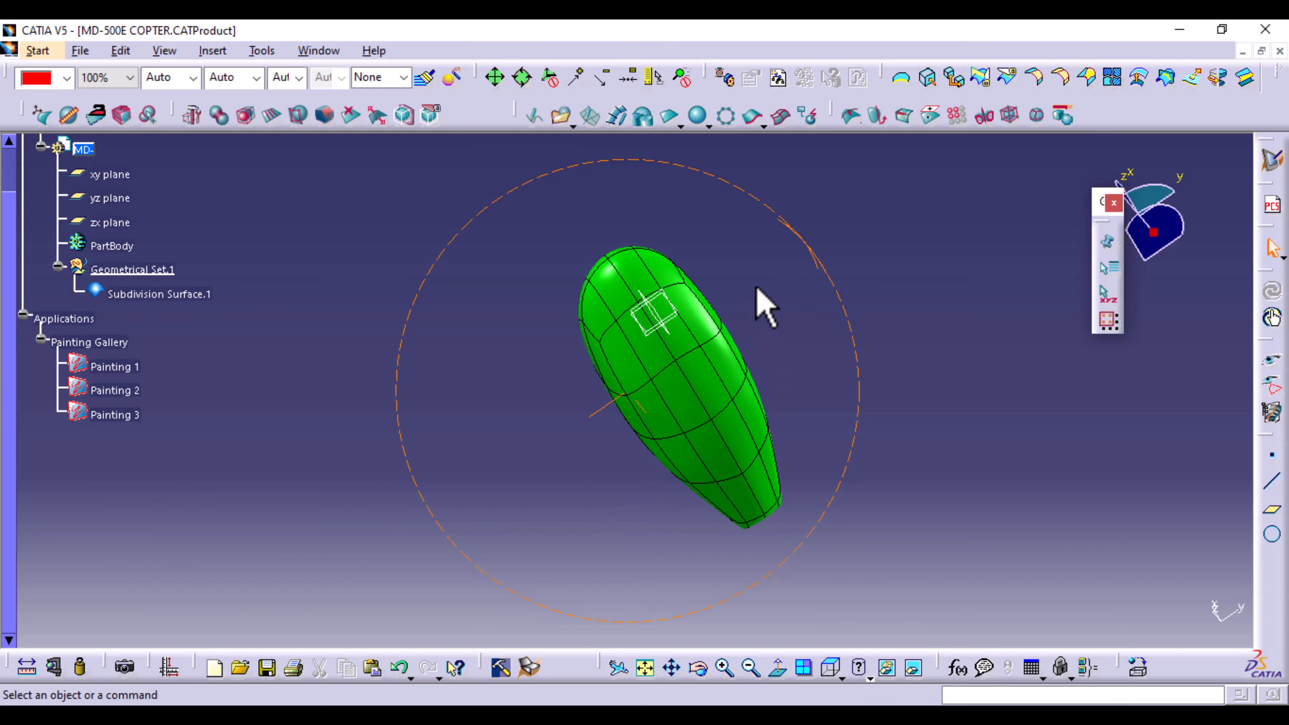
{"action": "middle_click_drag", "start_coordinate": [762, 302], "coordinate": [727, 408]}
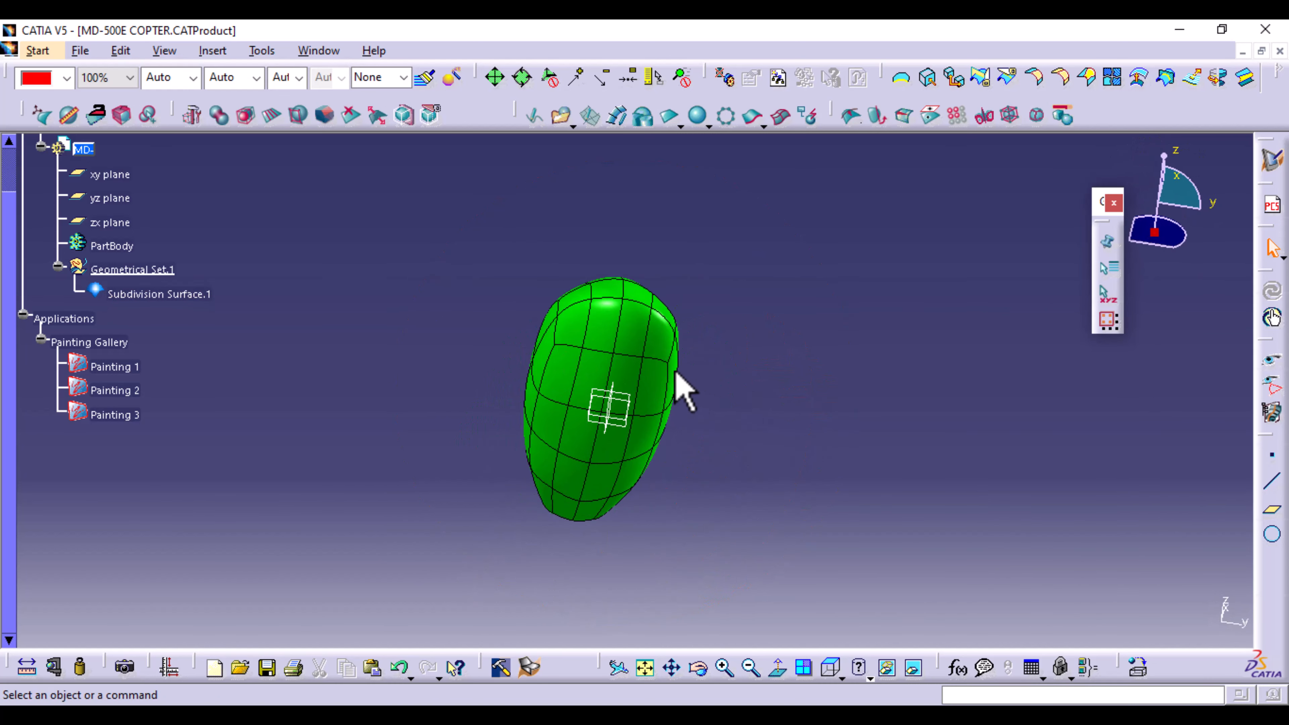
Adjust the width of the lower inner side vertex pair near the nose along Y with Affinity in top view.
{"action": "left_click", "coordinate": [558, 345]}
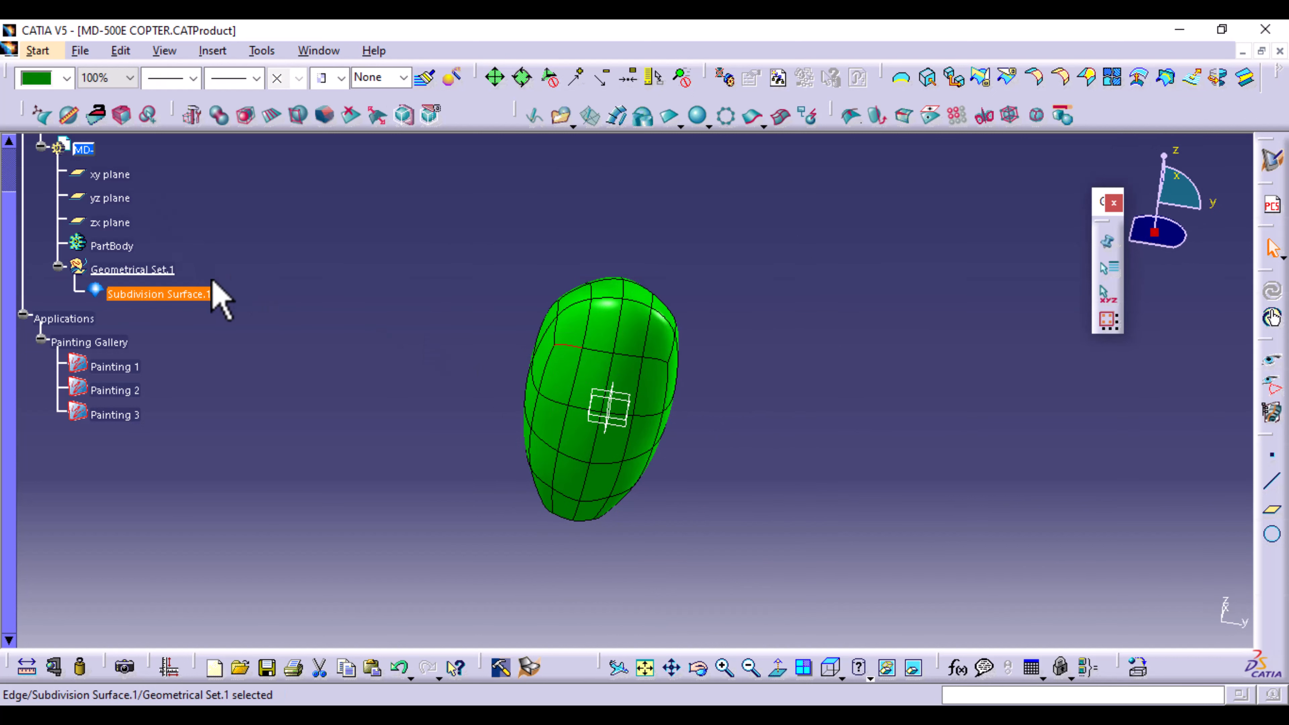
{"action": "left_click", "coordinate": [667, 361]}
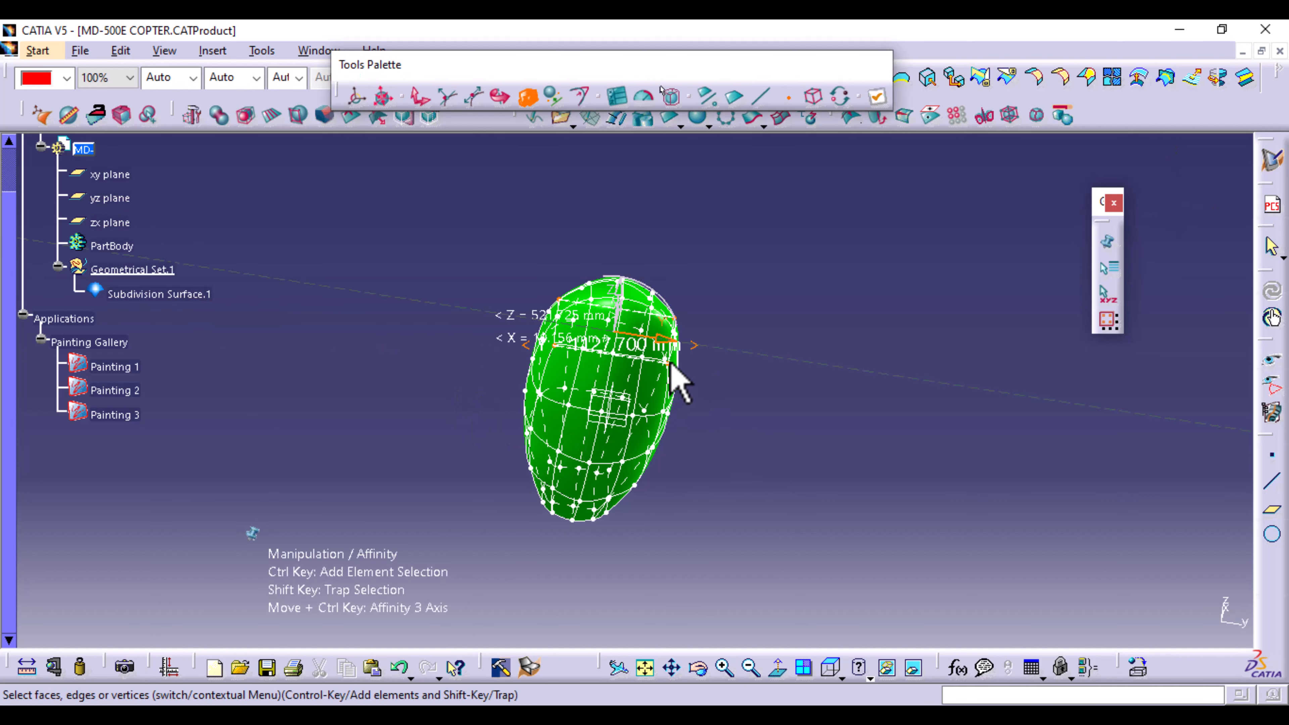
{"action": "middle_click_drag", "start_coordinate": [771, 465], "coordinate": [753, 308]}
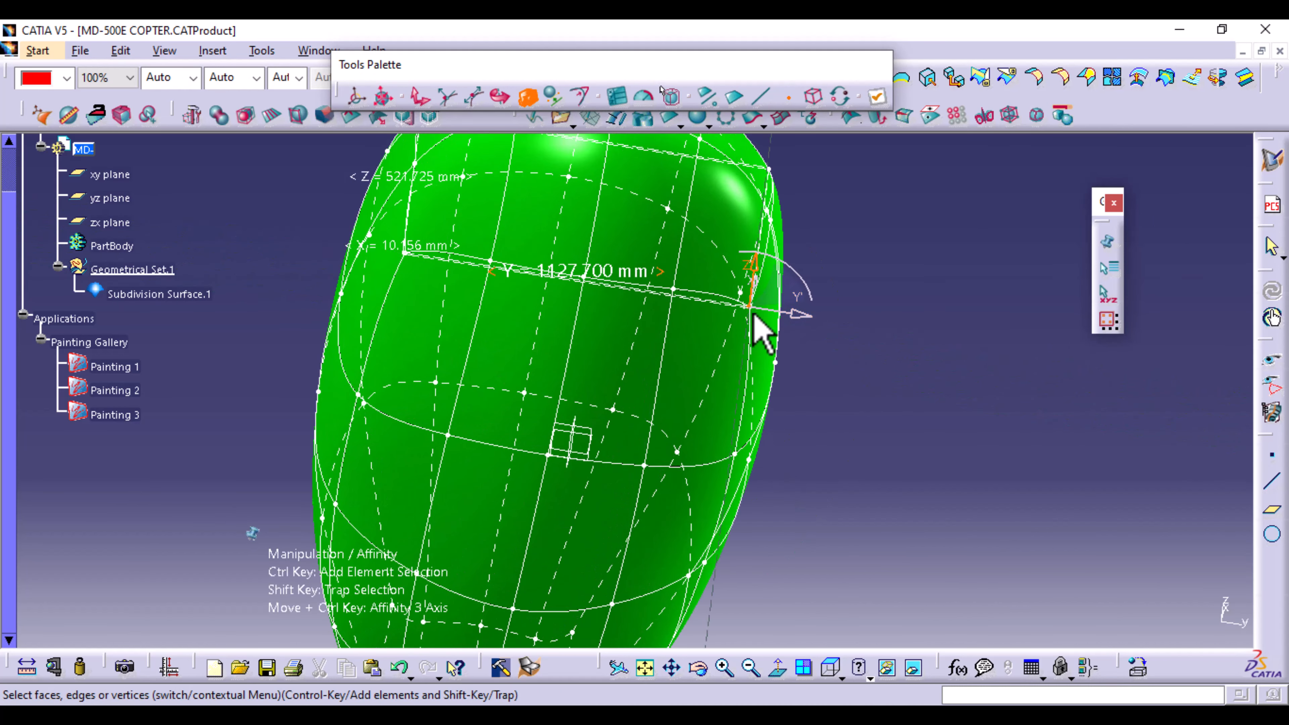
{"action": "left_click", "coordinate": [405, 254], "text": "ctrl"}
{"action": "middle_click_drag", "start_coordinate": [789, 216], "coordinate": [745, 289]}
{"action": "left_click", "coordinate": [832, 668]}
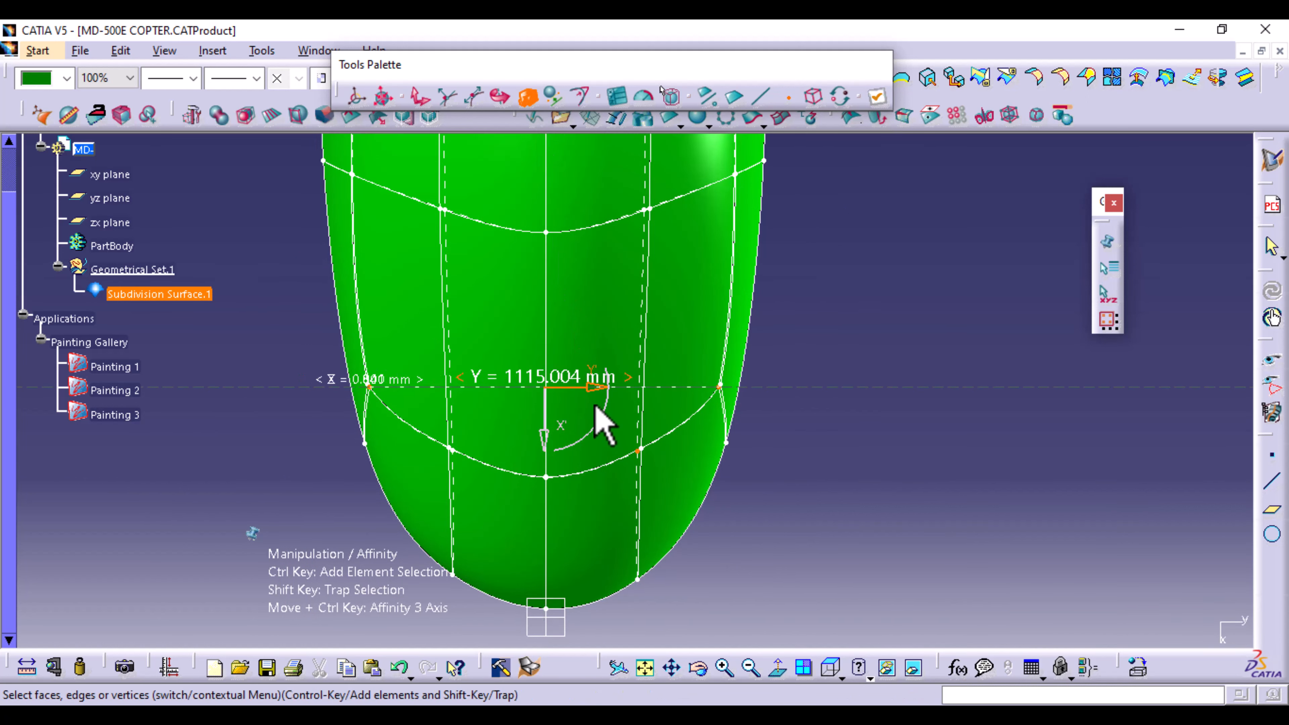
{"action": "left_click_drag", "start_coordinate": [599, 390], "coordinate": [590, 391]}
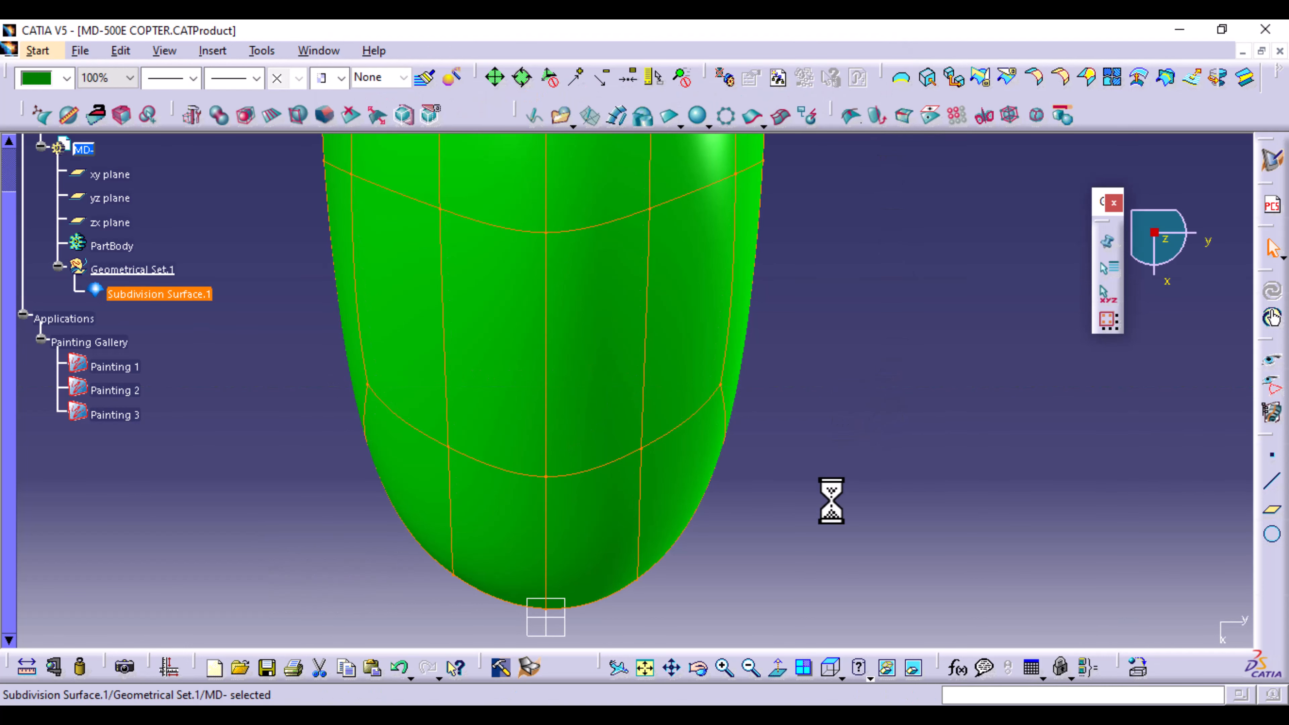
Switch the display to Shading with Material and inspect the fuselage surface without its mesh edges.
{"action": "middle_click_drag", "start_coordinate": [829, 501], "coordinate": [831, 590]}
{"action": "left_click", "coordinate": [820, 581]}
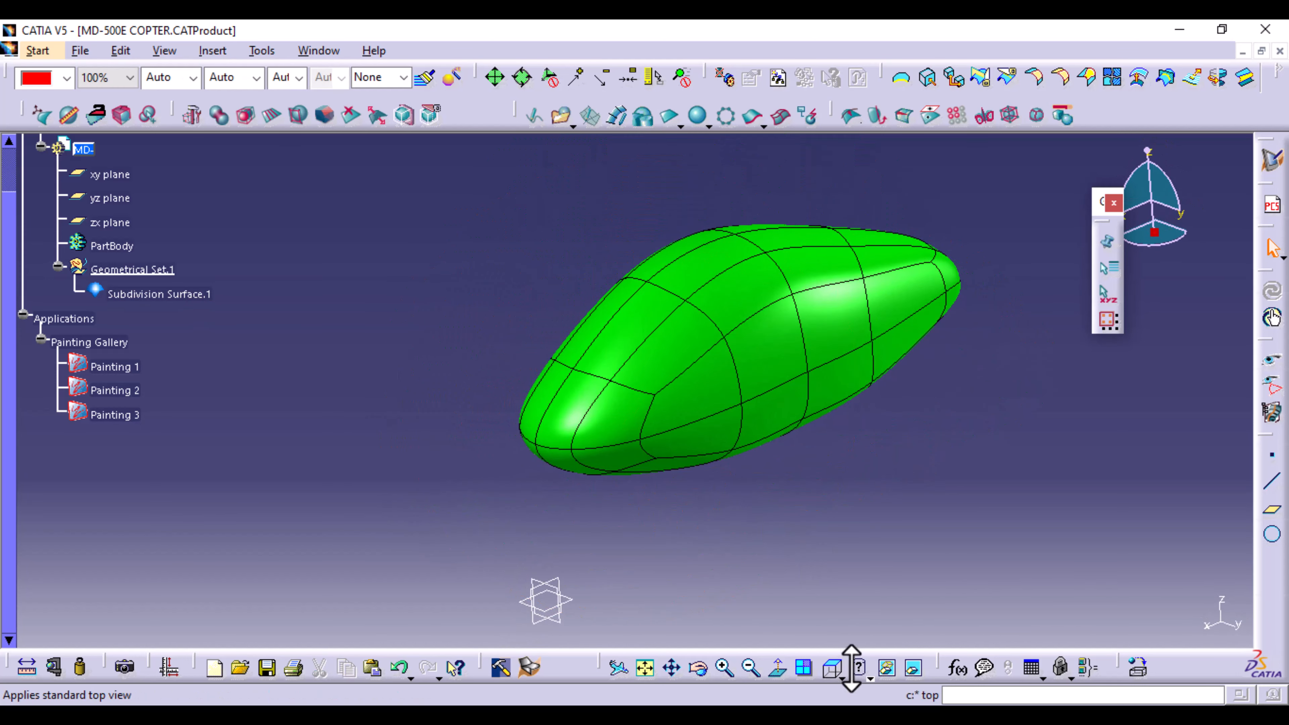
{"action": "left_click", "coordinate": [892, 676]}
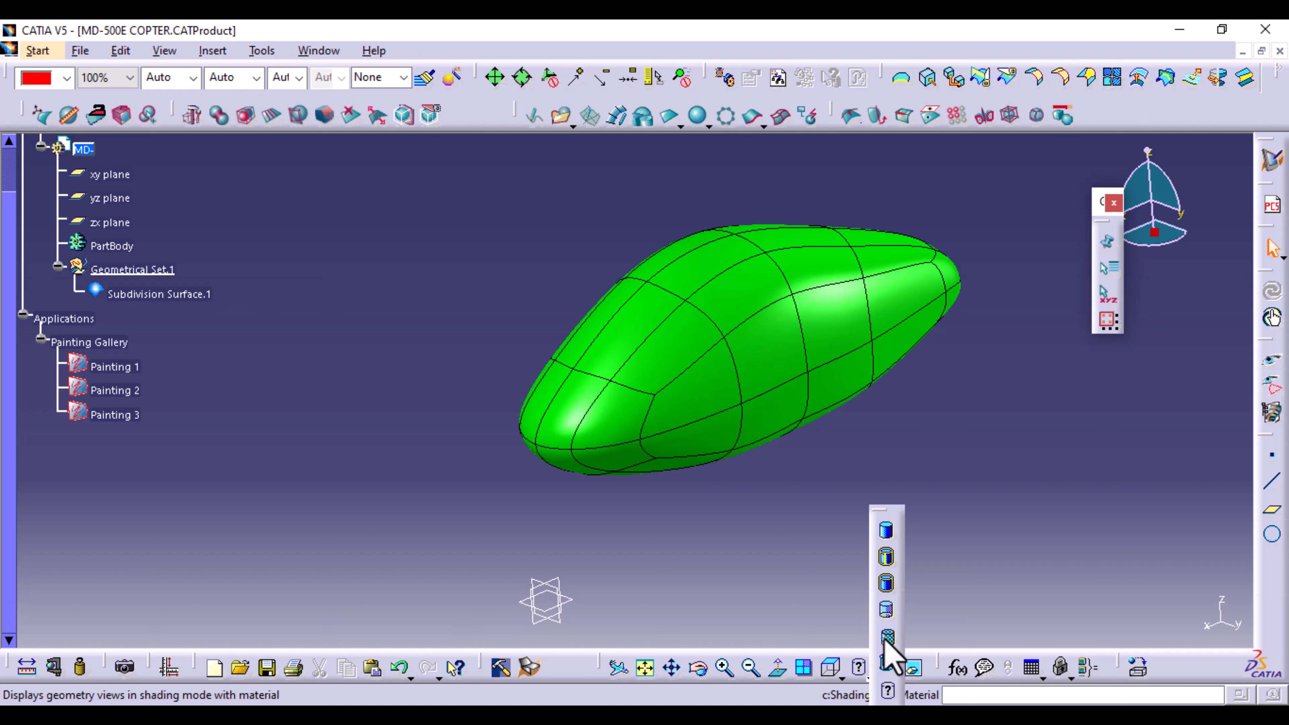
{"action": "left_click", "coordinate": [885, 638]}
{"action": "middle_click_drag", "start_coordinate": [661, 589], "coordinate": [475, 590]}
{"action": "middle_click_drag", "start_coordinate": [469, 490], "coordinate": [540, 460]}
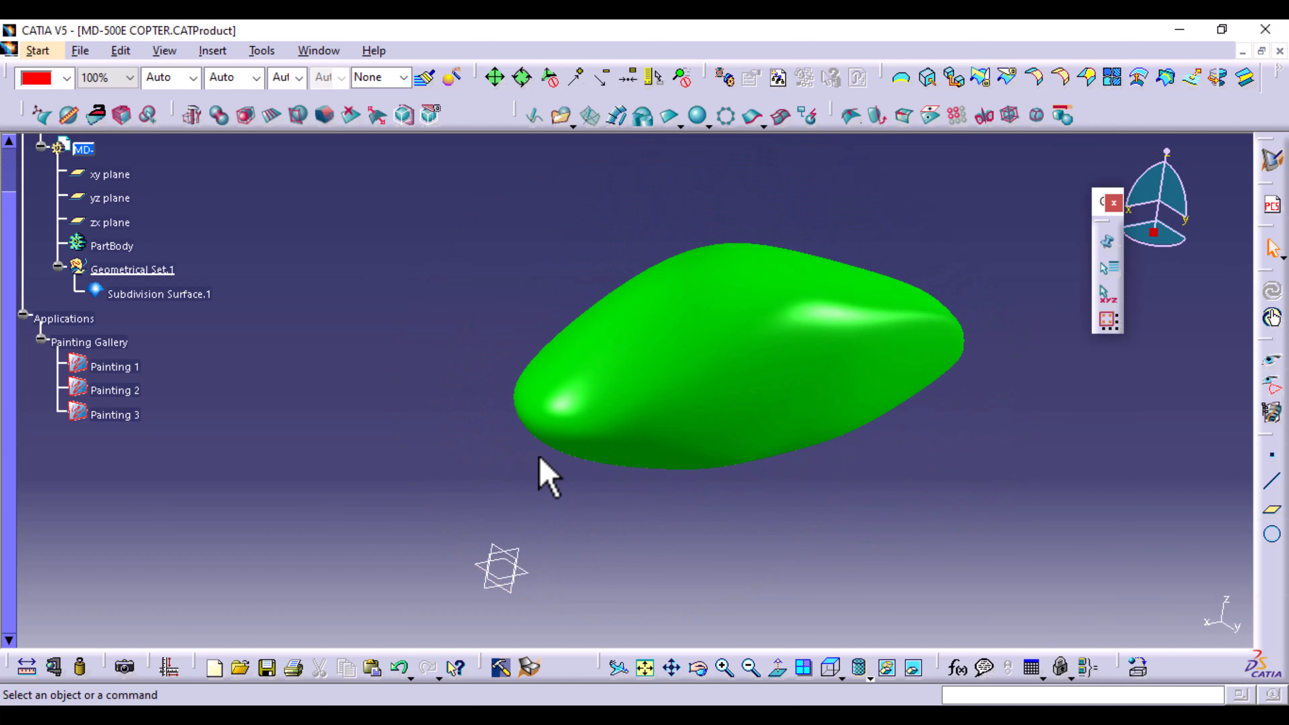